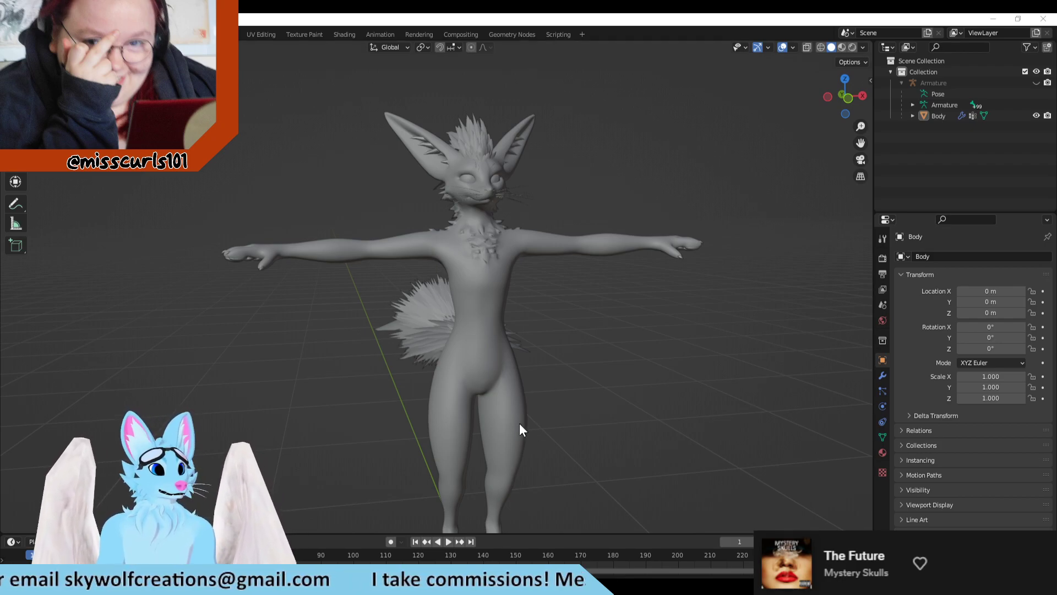
Step: Examine the fox model from several sides and check it against the painted body texture map in Clip Studio Paint
{"action": "middle_click_drag", "start_coordinate": [521, 425], "coordinate": [661, 368]}
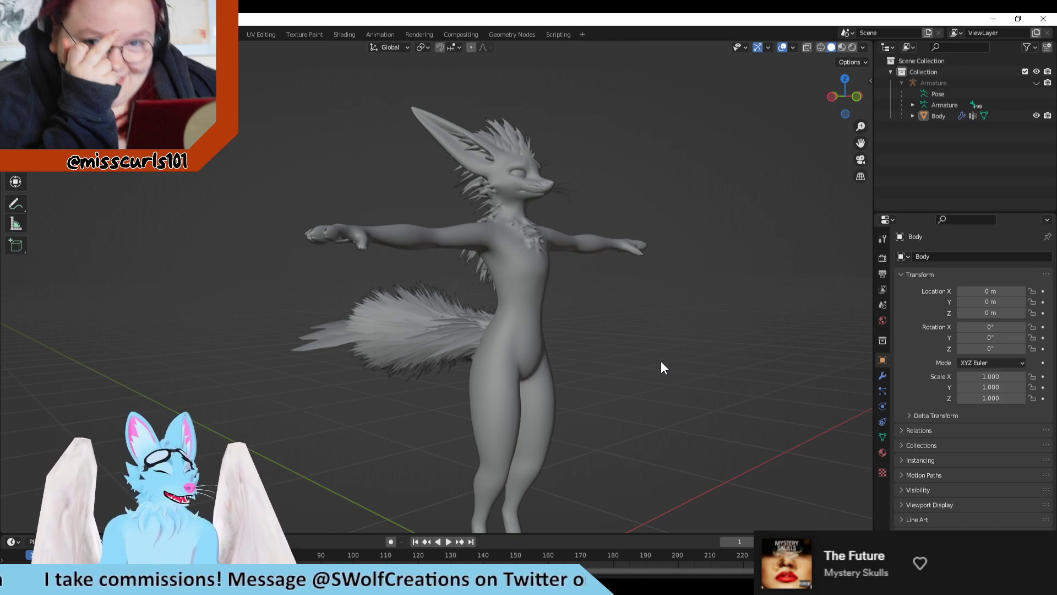
{"action": "middle_click_drag", "start_coordinate": [682, 173], "coordinate": [554, 316]}
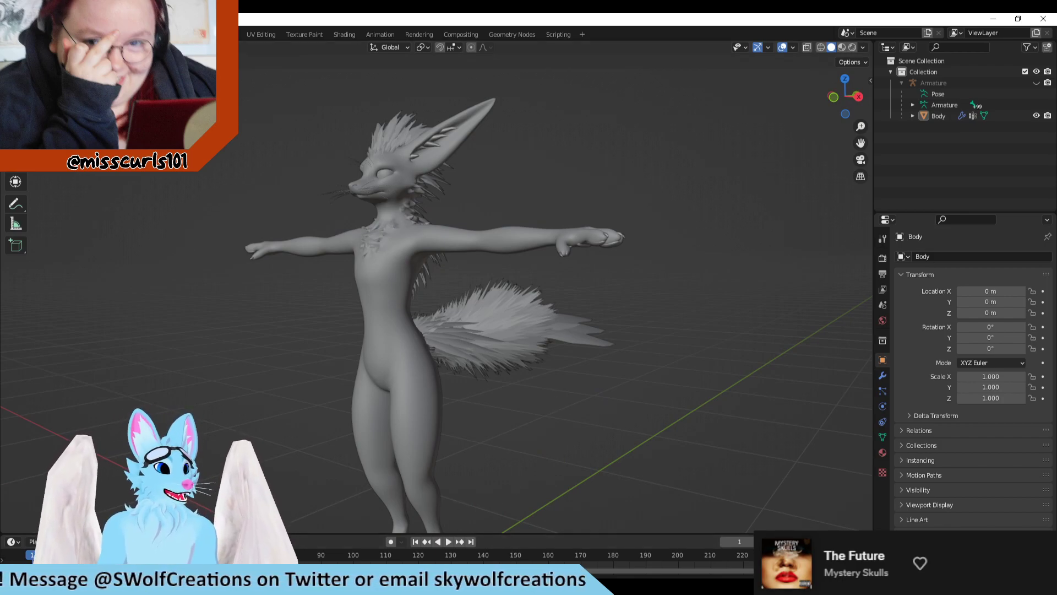
{"action": "key", "text": "alt+Tab"}
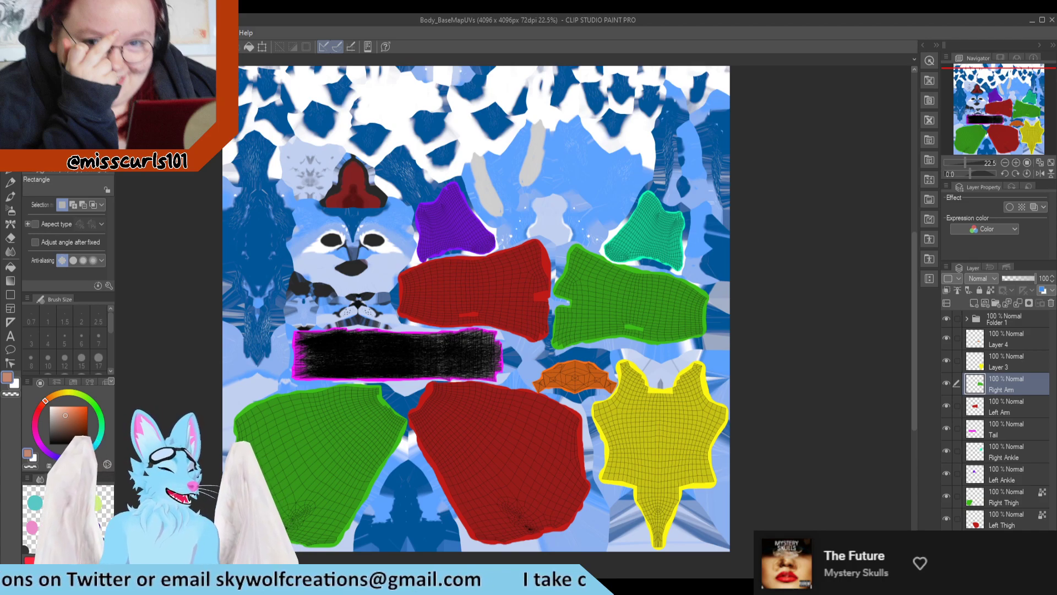
{"action": "key", "text": "alt+Tab"}
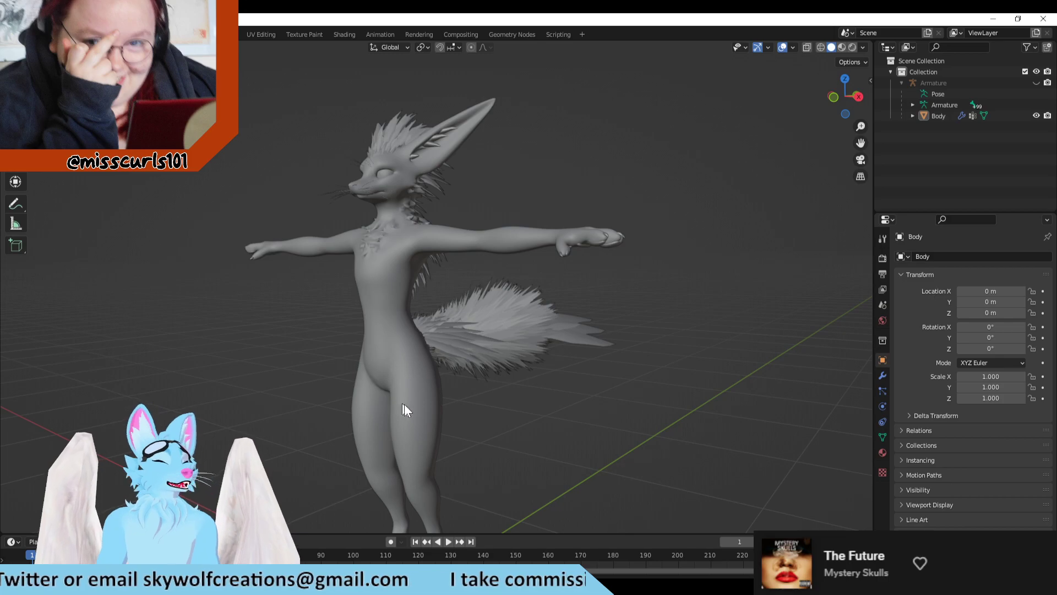
{"action": "middle_click_drag", "start_coordinate": [492, 364], "coordinate": [473, 380]}
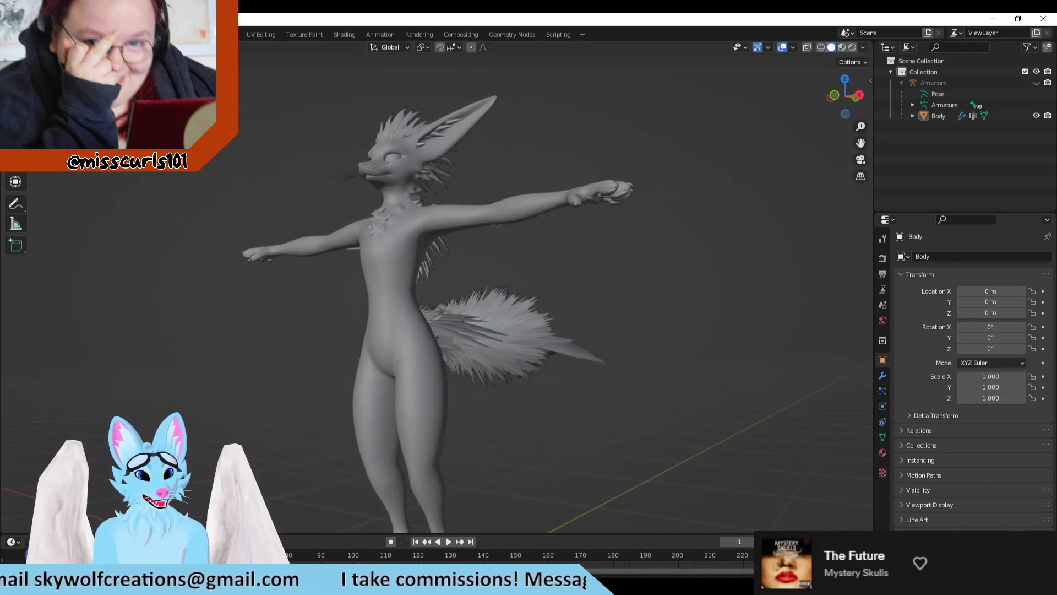
{"action": "scroll", "coordinate": [429, 434], "scroll_direction": "up", "scroll_amount": 2}
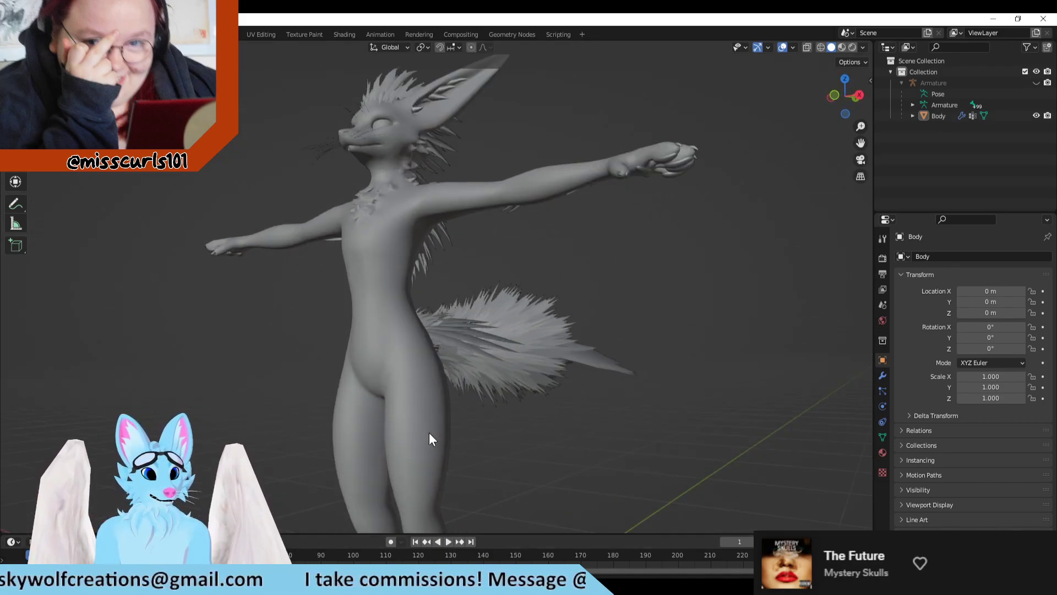
{"action": "middle_click_drag", "start_coordinate": [442, 333], "coordinate": [625, 395]}
{"action": "middle_click_drag", "start_coordinate": [599, 336], "coordinate": [475, 301], "text": "shift"}
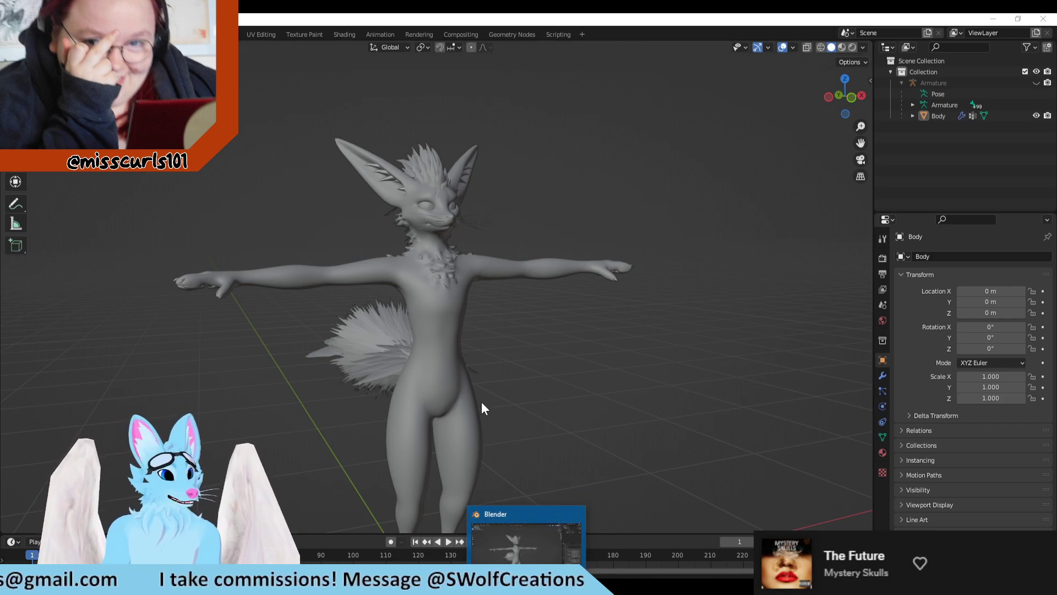
{"action": "left_click", "coordinate": [399, 585]}
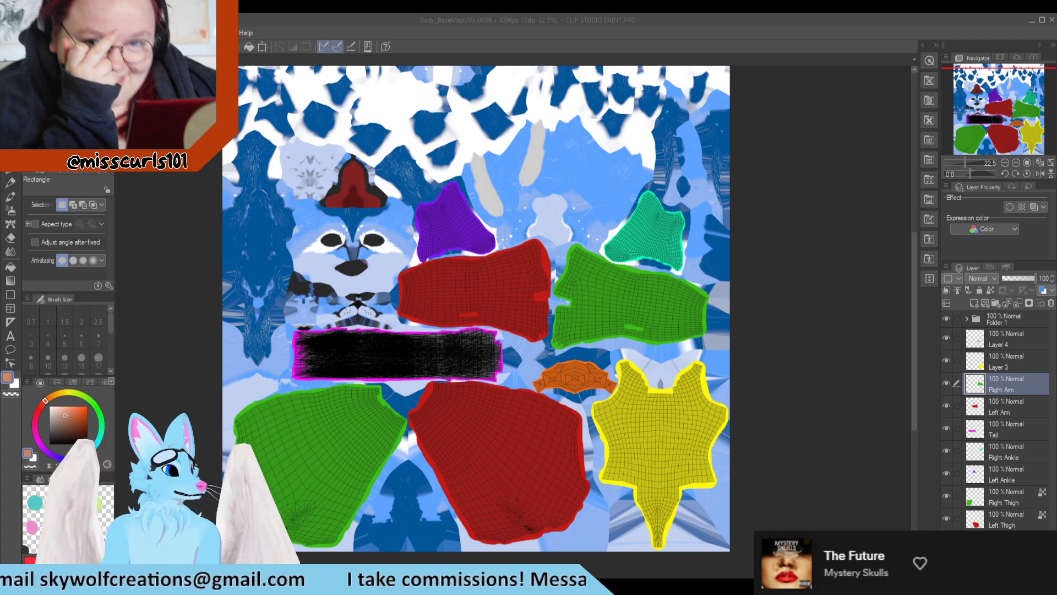
{"action": "key", "text": "alt+Tab"}
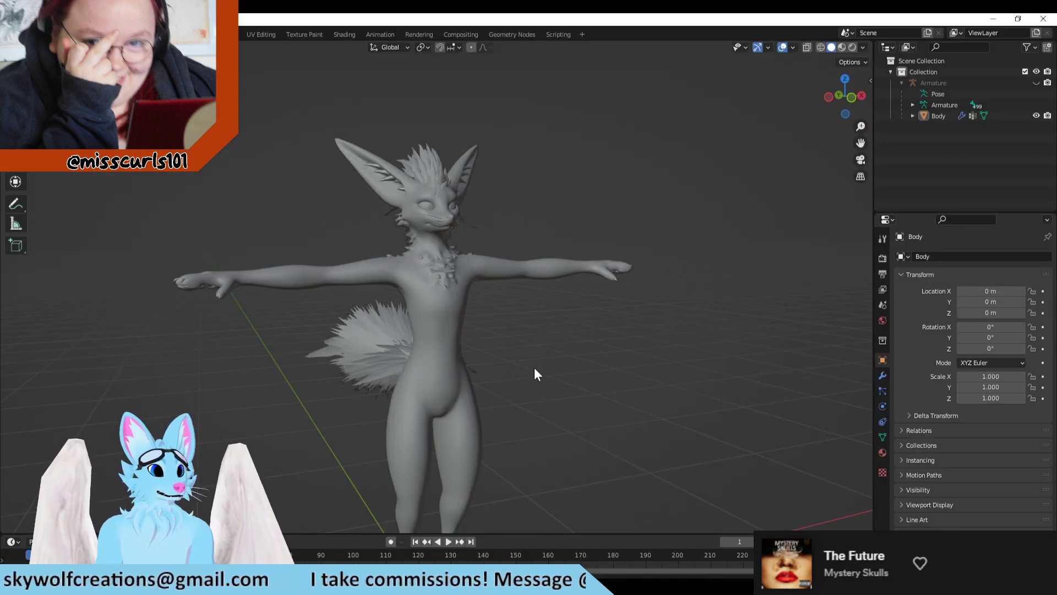
Step: Inspect the fox model's back fur, tail, arms and chest from the front, side and behind
{"action": "middle_click_drag", "start_coordinate": [534, 368], "coordinate": [461, 368]}
{"action": "scroll", "coordinate": [467, 276], "scroll_direction": "up", "scroll_amount": 2}
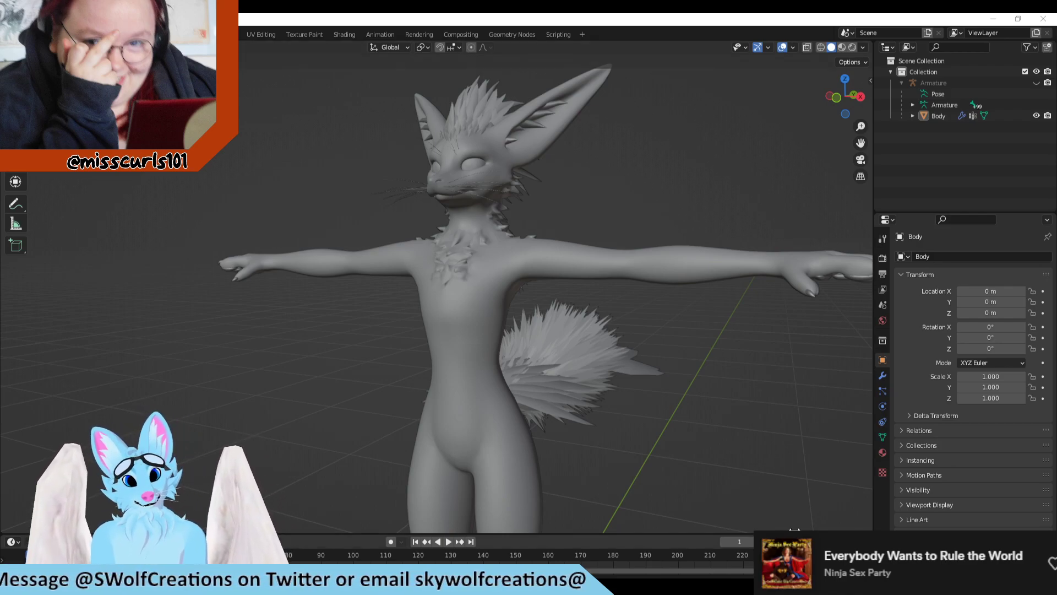
{"action": "middle_click_drag", "start_coordinate": [704, 399], "coordinate": [689, 409]}
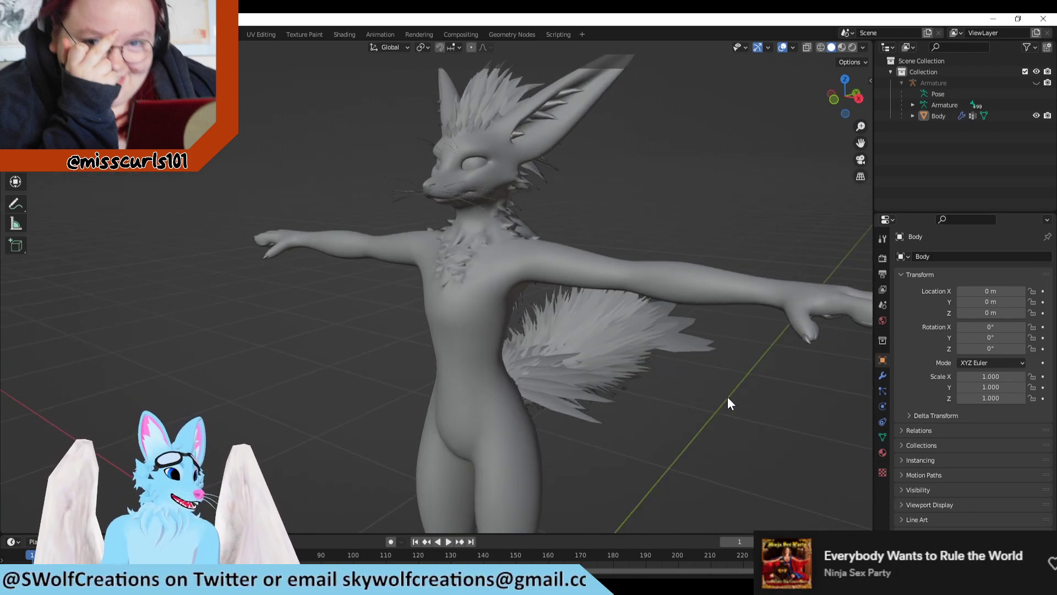
{"action": "middle_click_drag", "start_coordinate": [727, 396], "coordinate": [507, 289]}
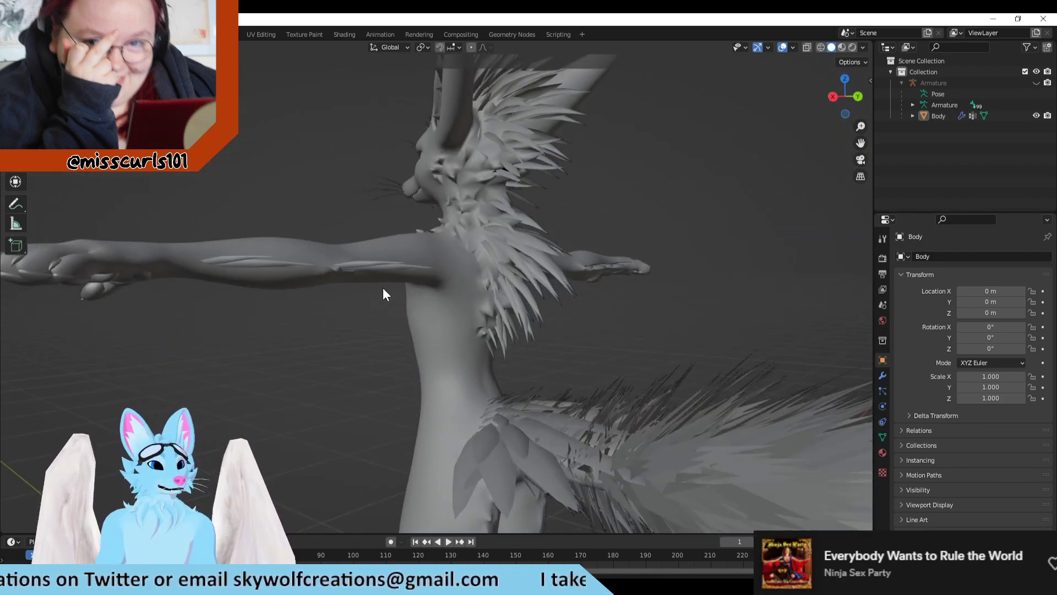
{"action": "middle_click_drag", "start_coordinate": [384, 289], "coordinate": [364, 312]}
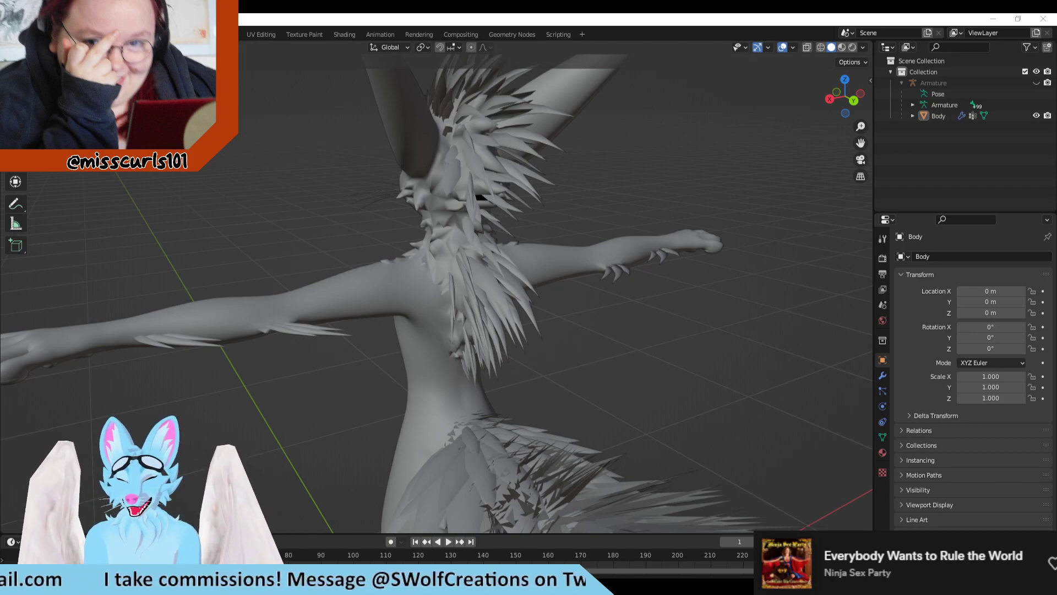
{"action": "key", "text": "super+s"}
{"action": "key", "text": "Escape"}
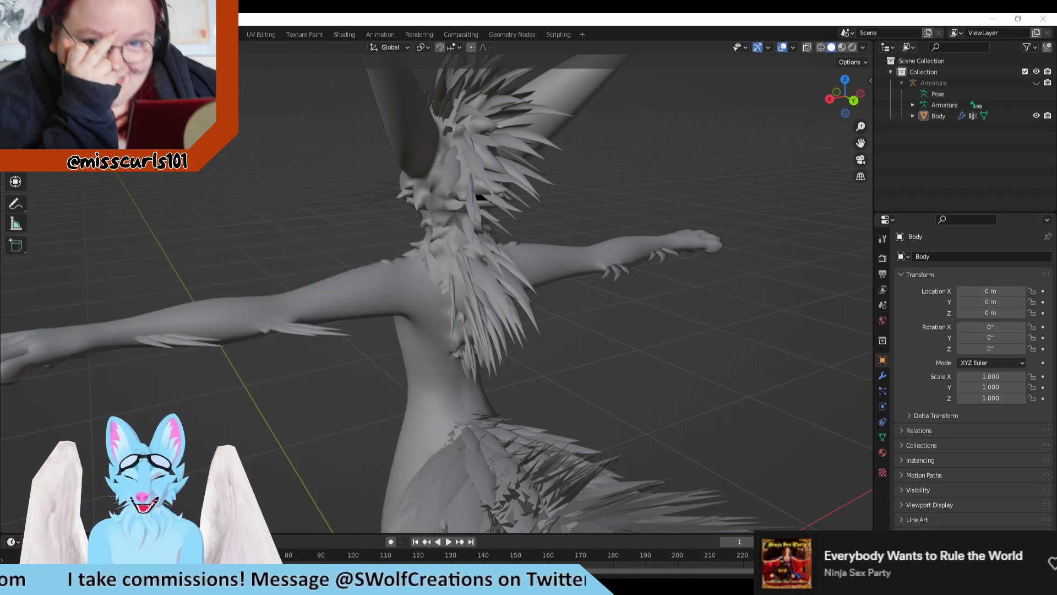
{"action": "left_click", "coordinate": [576, 271]}
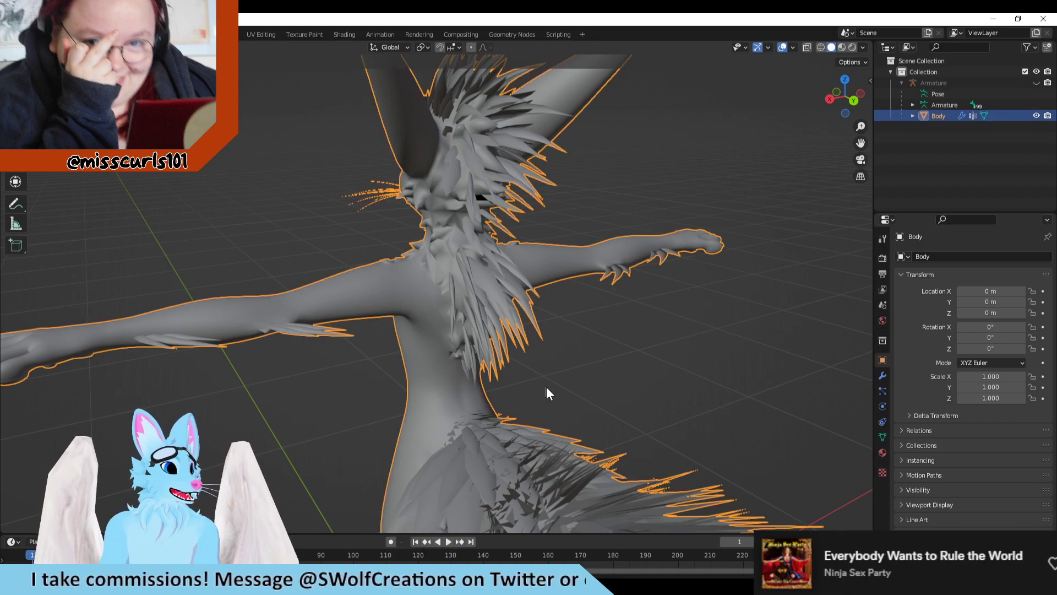
{"action": "left_click", "coordinate": [654, 446]}
{"action": "middle_click_drag", "start_coordinate": [655, 441], "coordinate": [721, 358]}
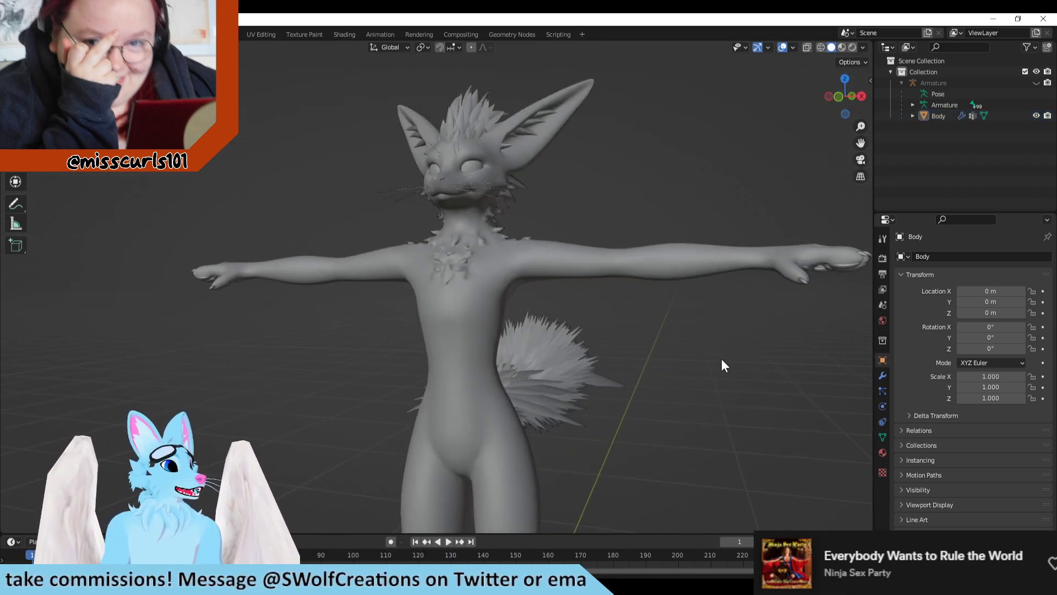
{"action": "scroll", "coordinate": [721, 359], "scroll_direction": "up", "scroll_amount": 4}
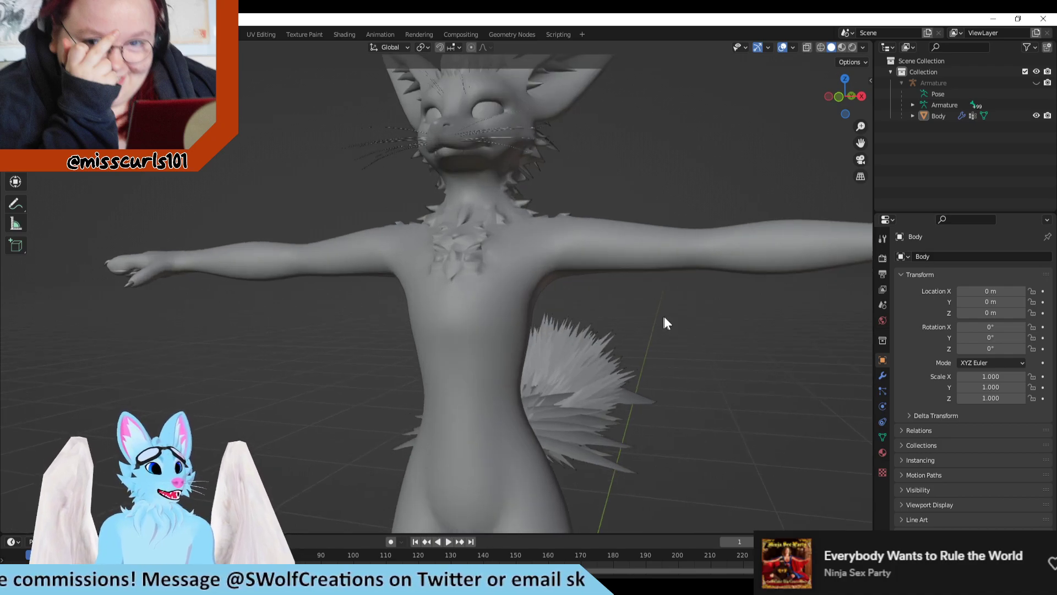
{"action": "mouse_move", "coordinate": [668, 321]}
{"action": "middle_mouse_down"}
{"action": "mouse_move", "coordinate": [802, 337]}
{"action": "mouse_move", "coordinate": [675, 314]}
{"action": "middle_mouse_up"}
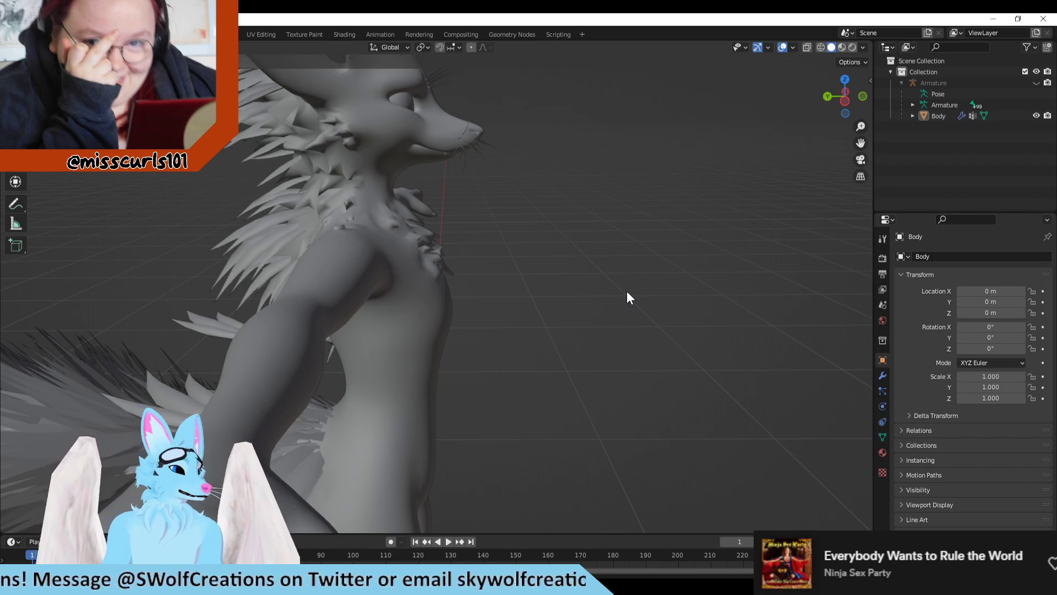
{"action": "middle_click_drag", "start_coordinate": [550, 267], "coordinate": [399, 265]}
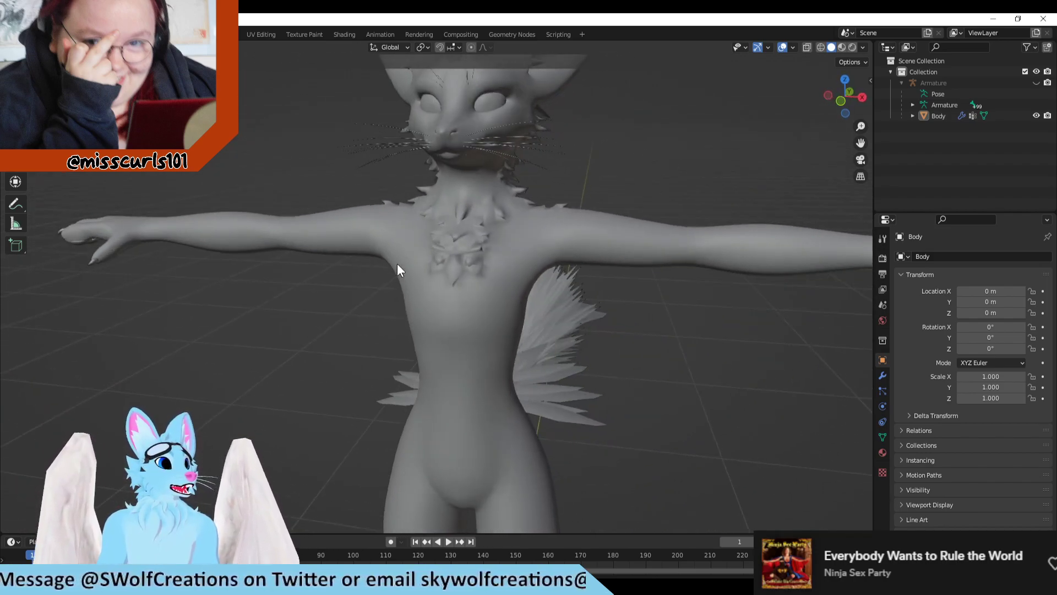
Step: Expand the Body object's hierarchy to show its mesh data, modifiers and vertex groups, and leave the object deselected
{"action": "left_click", "coordinate": [495, 102]}
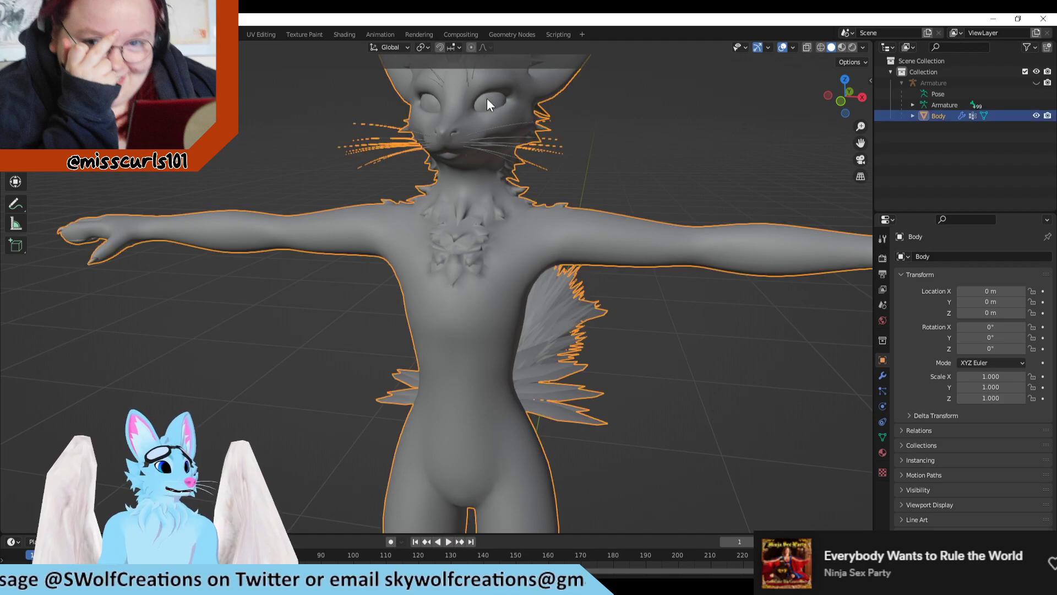
{"action": "left_click", "coordinate": [912, 116]}
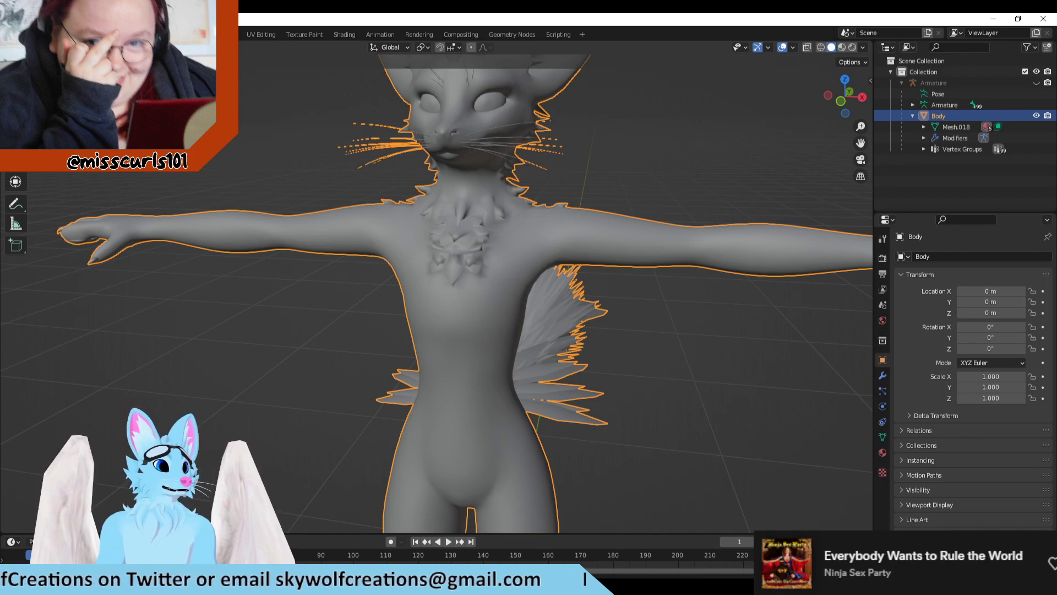
{"action": "left_click", "coordinate": [286, 99]}
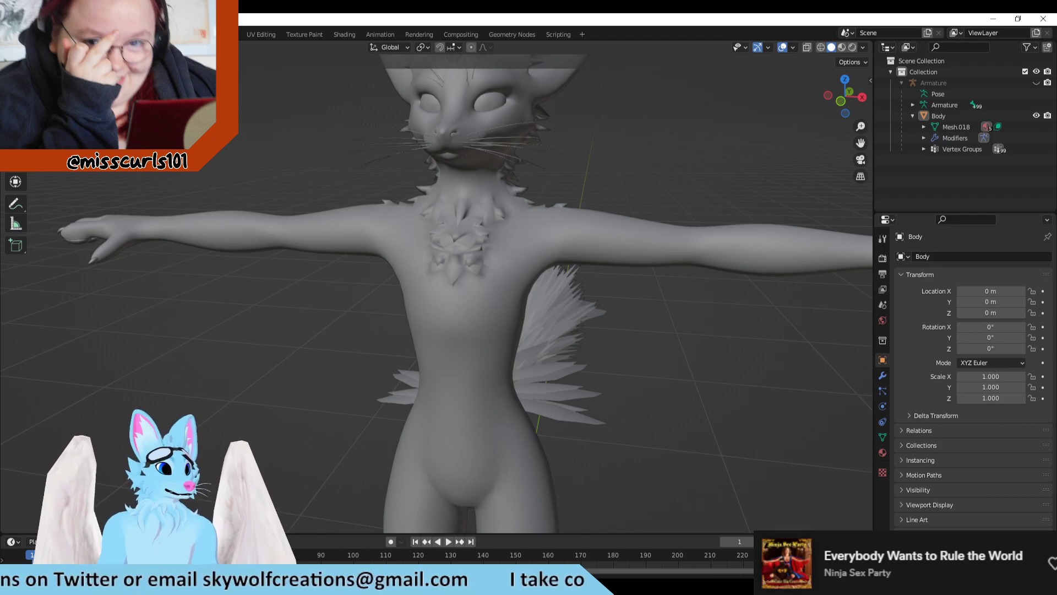
{"action": "left_click", "coordinate": [53, 116]}
{"action": "scroll", "coordinate": [395, 235], "scroll_direction": "down", "scroll_amount": 1}
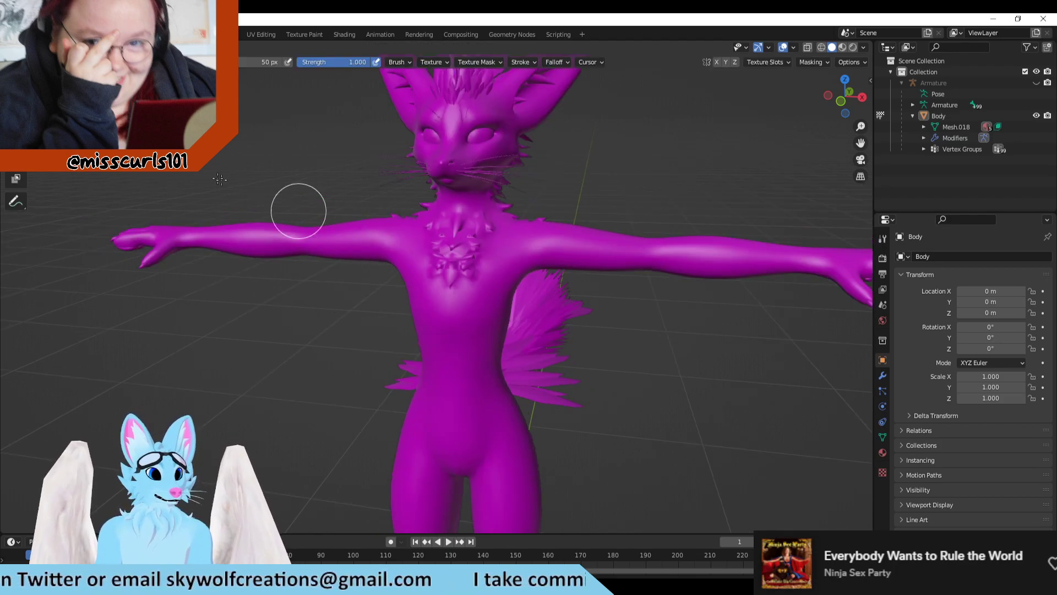
{"action": "scroll", "coordinate": [299, 210], "scroll_direction": "up", "scroll_amount": 1}
{"action": "left_click", "coordinate": [53, 60]}
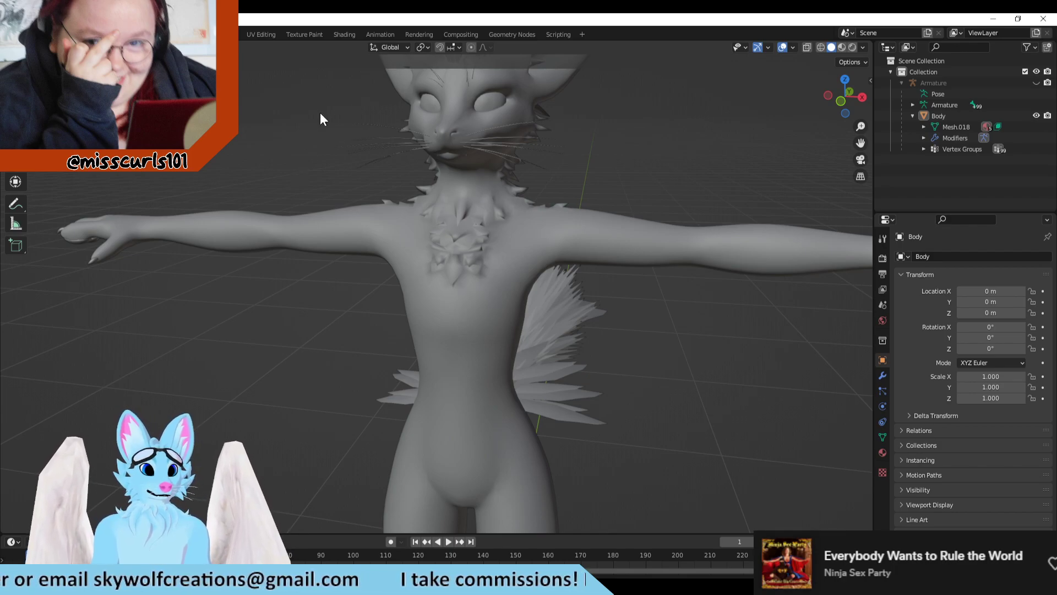
{"action": "key", "text": "space"}
{"action": "key", "text": "space"}
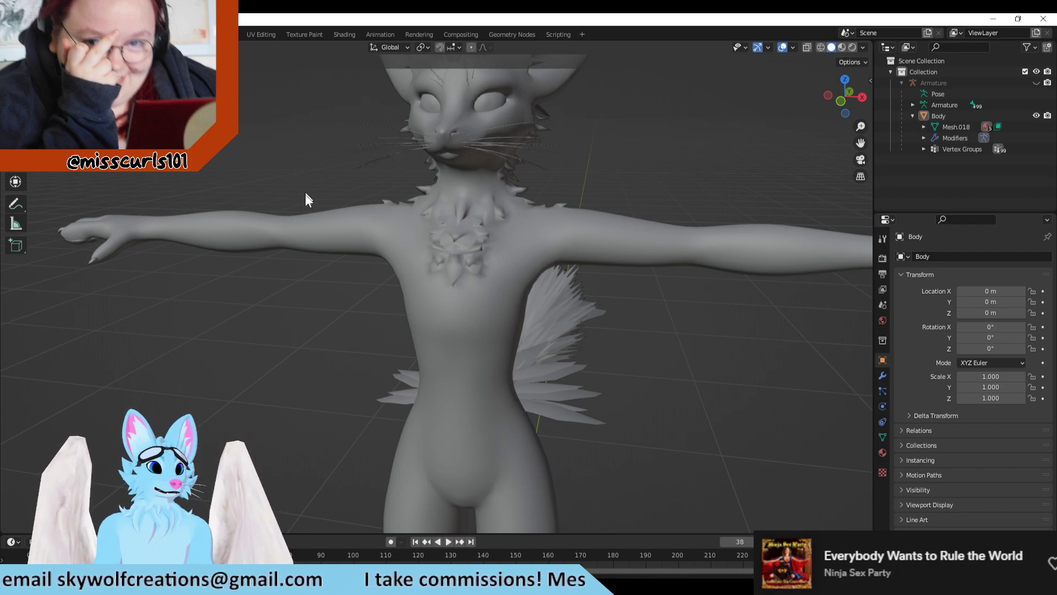
Step: Open the Texture Paint workspace and bring the whole fox model into a close front view
{"action": "middle_click_drag", "start_coordinate": [268, 134], "coordinate": [313, 147]}
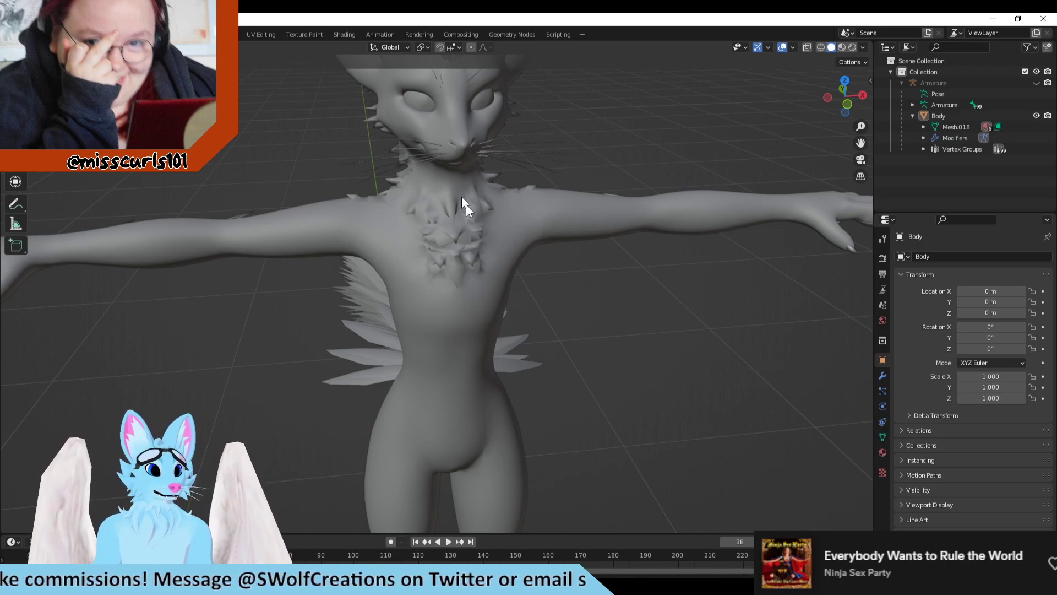
{"action": "middle_click_drag", "start_coordinate": [464, 206], "coordinate": [510, 357]}
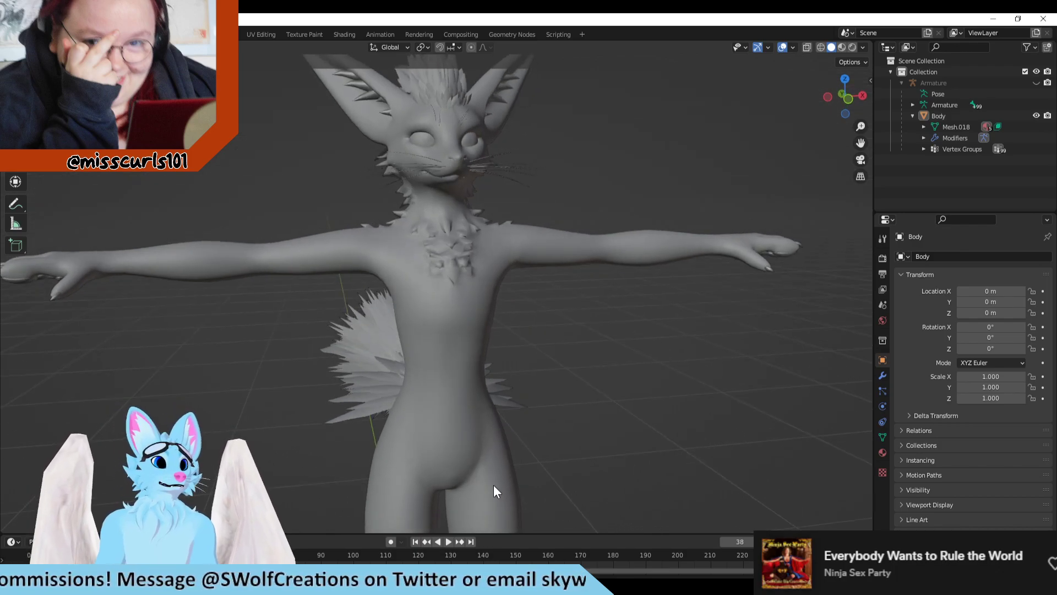
{"action": "left_click", "coordinate": [273, 37]}
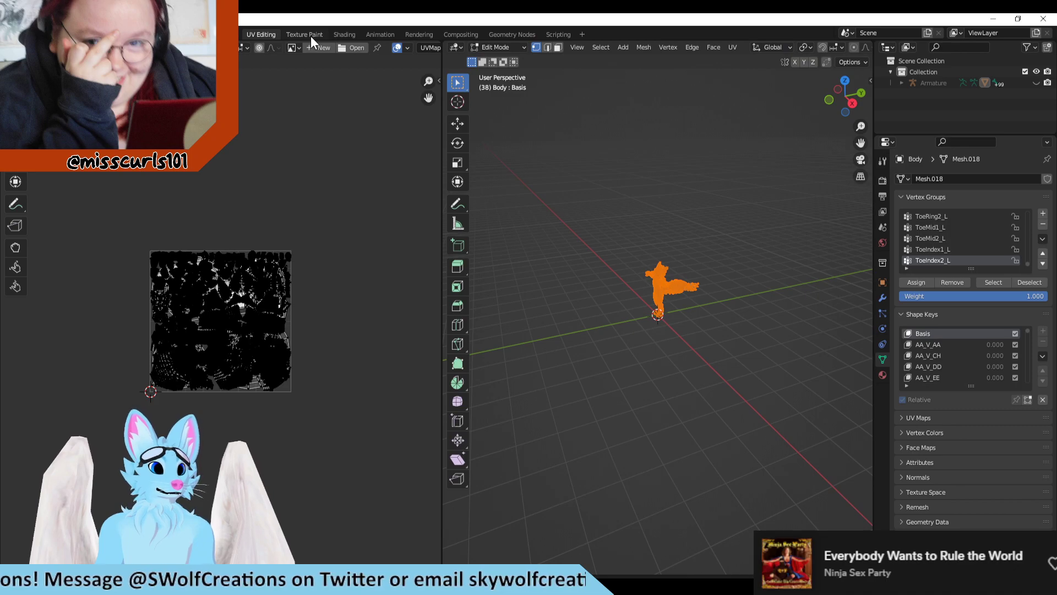
{"action": "left_click", "coordinate": [309, 35]}
{"action": "scroll", "coordinate": [661, 275], "scroll_direction": "up", "scroll_amount": 5}
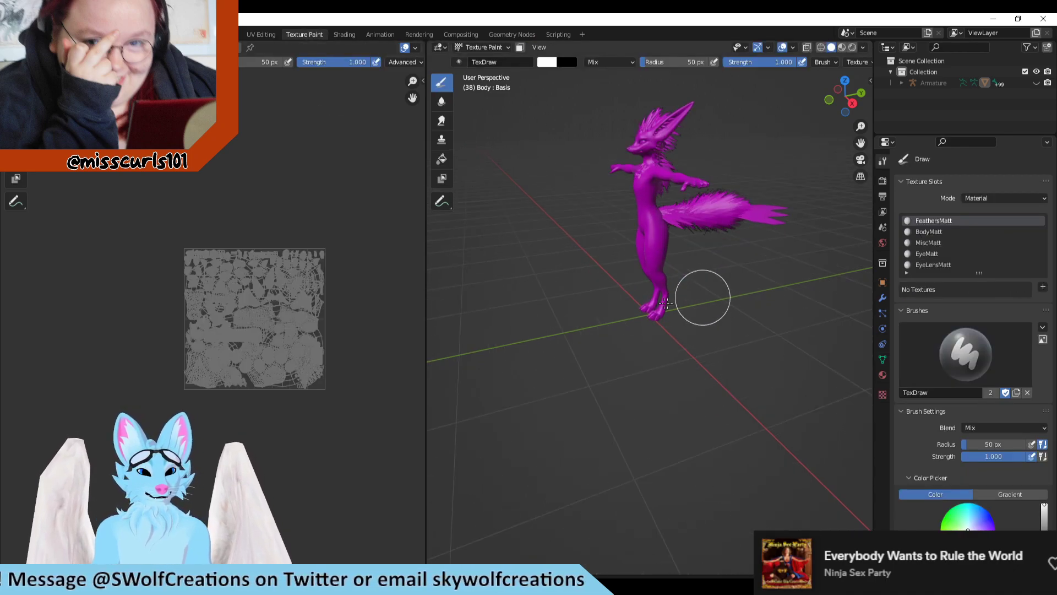
{"action": "middle_click_drag", "start_coordinate": [623, 258], "coordinate": [691, 243]}
{"action": "middle_click_drag", "start_coordinate": [715, 203], "coordinate": [736, 354], "text": "shift"}
{"action": "scroll", "coordinate": [743, 350], "scroll_direction": "up", "scroll_amount": 6}
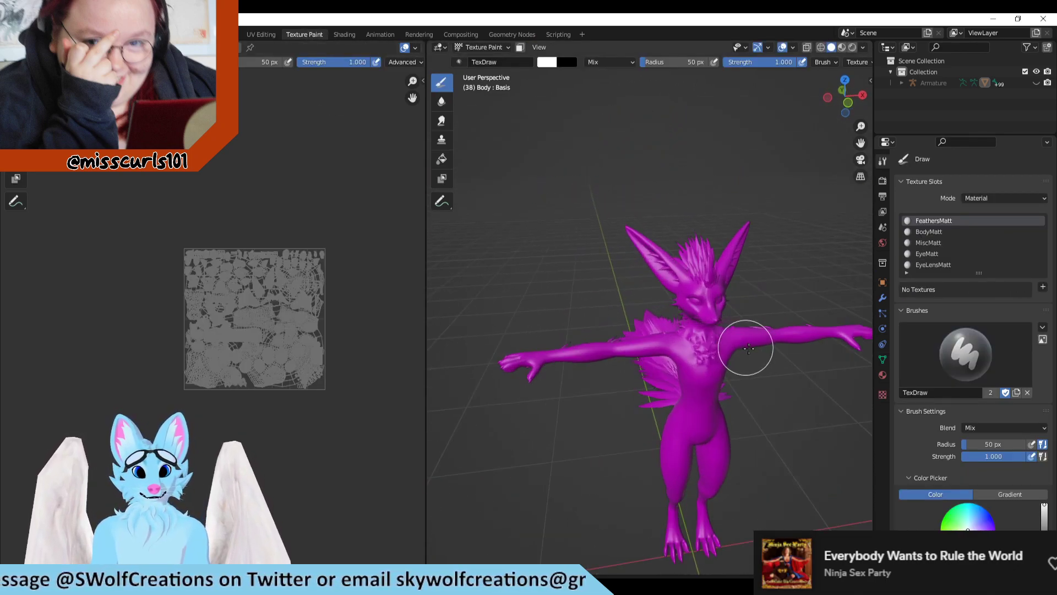
{"action": "middle_click_drag", "start_coordinate": [799, 418], "coordinate": [665, 288], "text": "shift"}
{"action": "scroll", "coordinate": [700, 322], "scroll_direction": "down", "scroll_amount": 2}
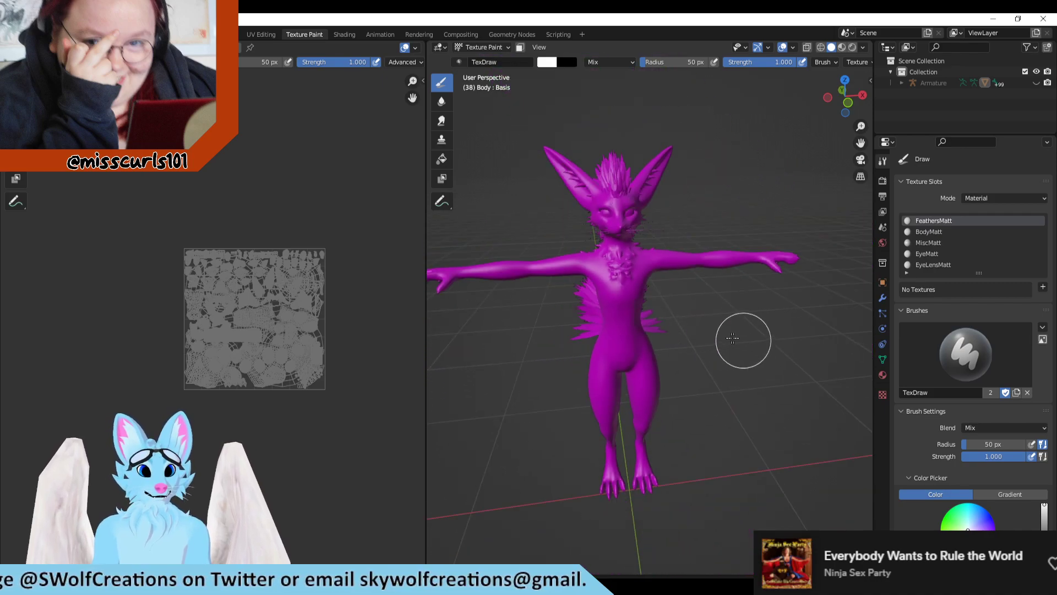
{"action": "middle_click_drag", "start_coordinate": [741, 338], "coordinate": [673, 310], "text": "shift"}
Step: Switch the fox body to Object Mode within the Texture Paint workspace and deselect it
{"action": "left_click", "coordinate": [483, 47]}
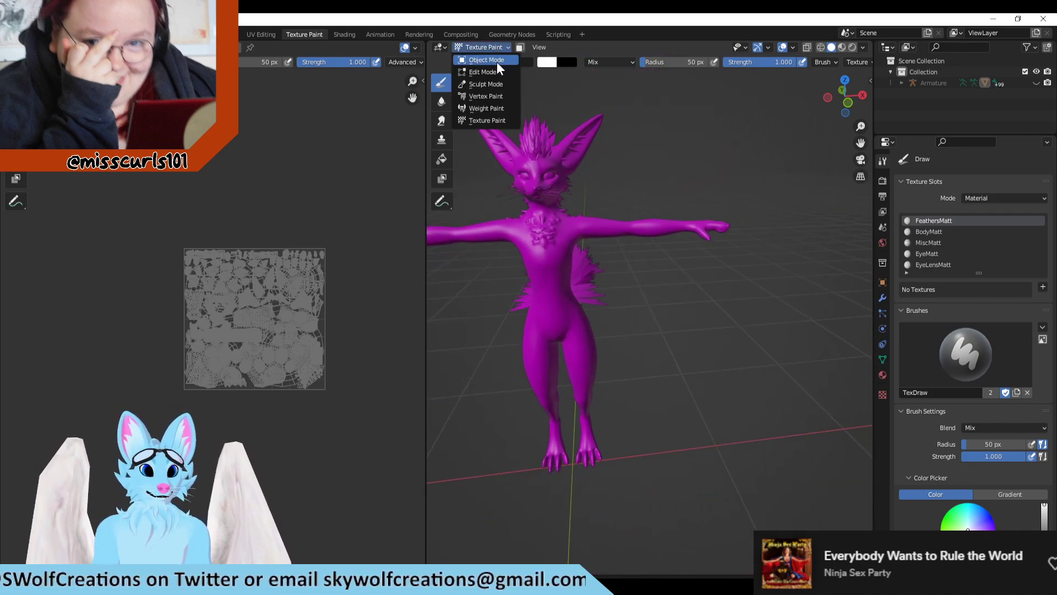
{"action": "left_click", "coordinate": [497, 60]}
{"action": "left_click", "coordinate": [554, 256]}
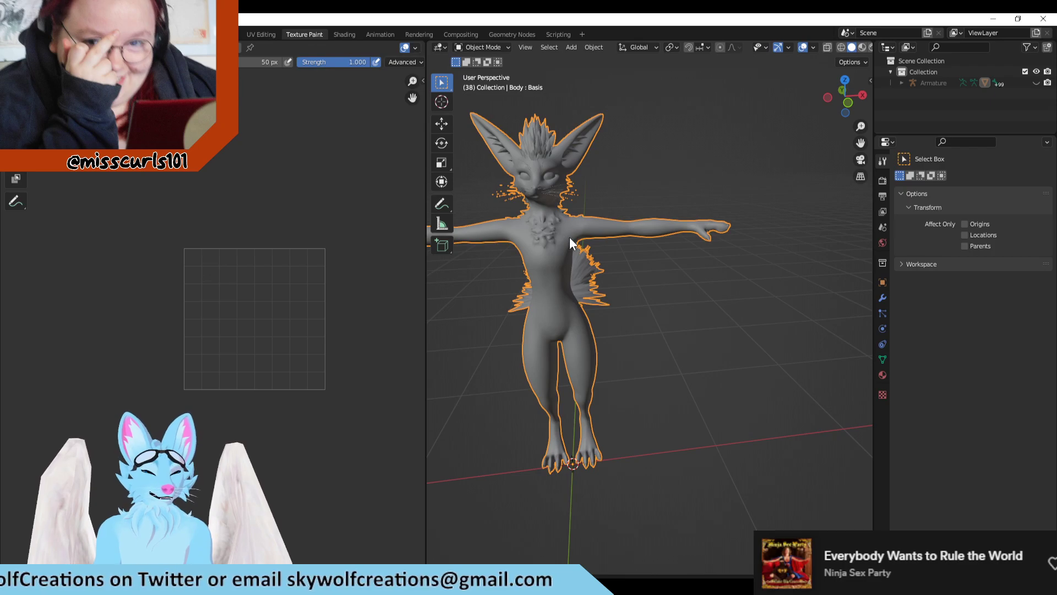
{"action": "scroll", "coordinate": [589, 312], "scroll_direction": "up", "scroll_amount": 1}
{"action": "middle_click_drag", "start_coordinate": [589, 312], "coordinate": [731, 325], "text": "shift"}
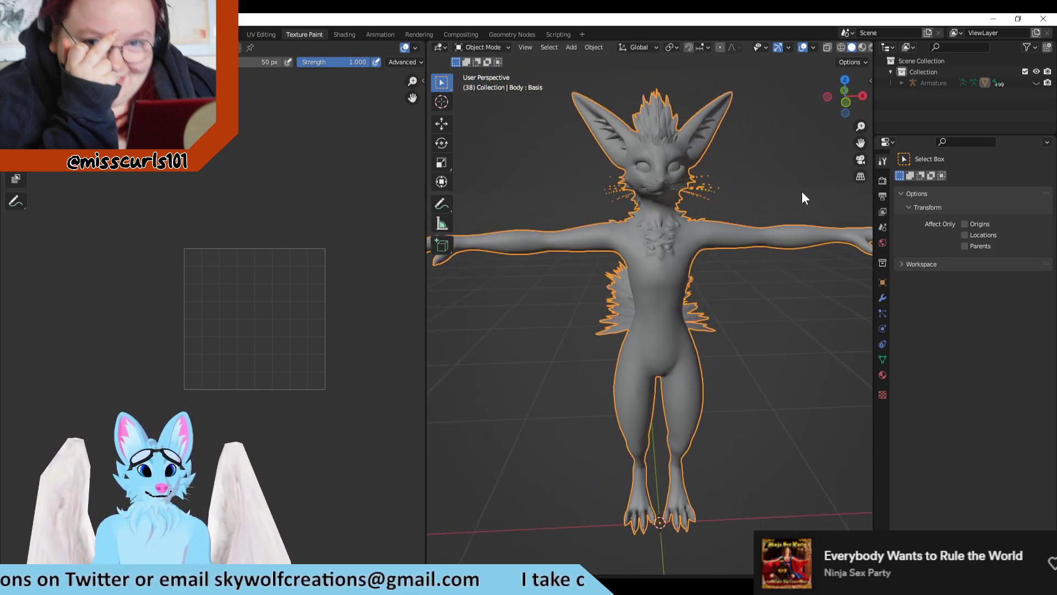
{"action": "left_click", "coordinate": [814, 147]}
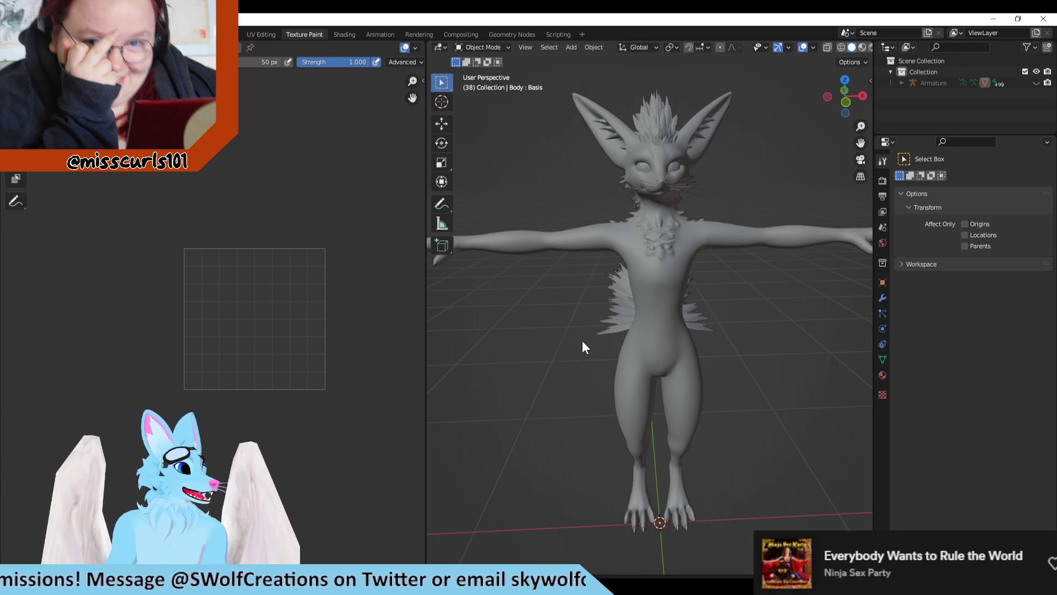
Step: Switch the fox body to Edit Mode with its whole mesh selected and inspect the full UV layout up close
{"action": "middle_click_drag", "start_coordinate": [578, 339], "coordinate": [514, 173]}
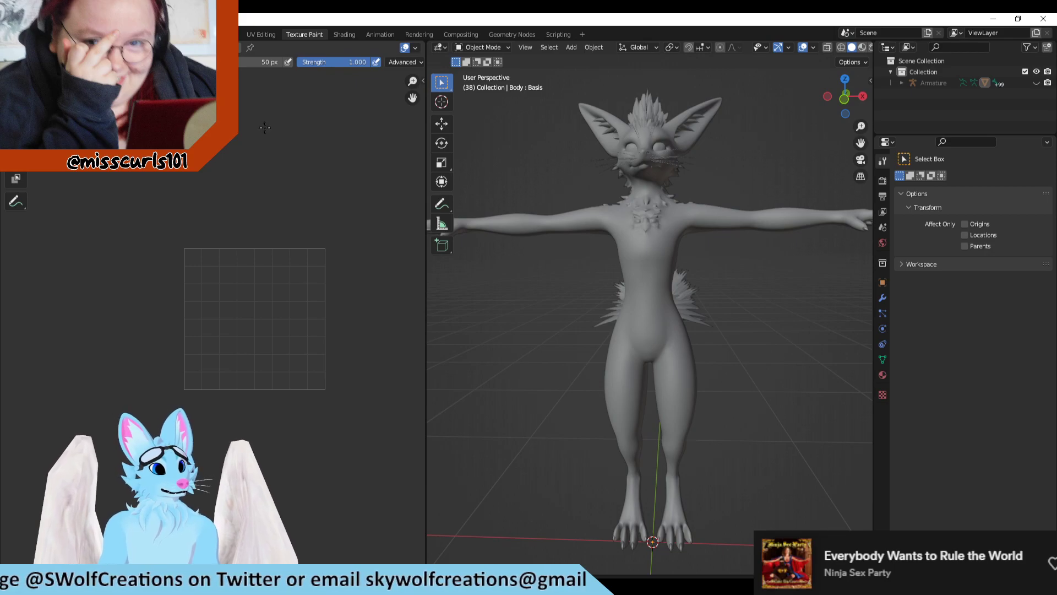
{"action": "left_click", "coordinate": [641, 208]}
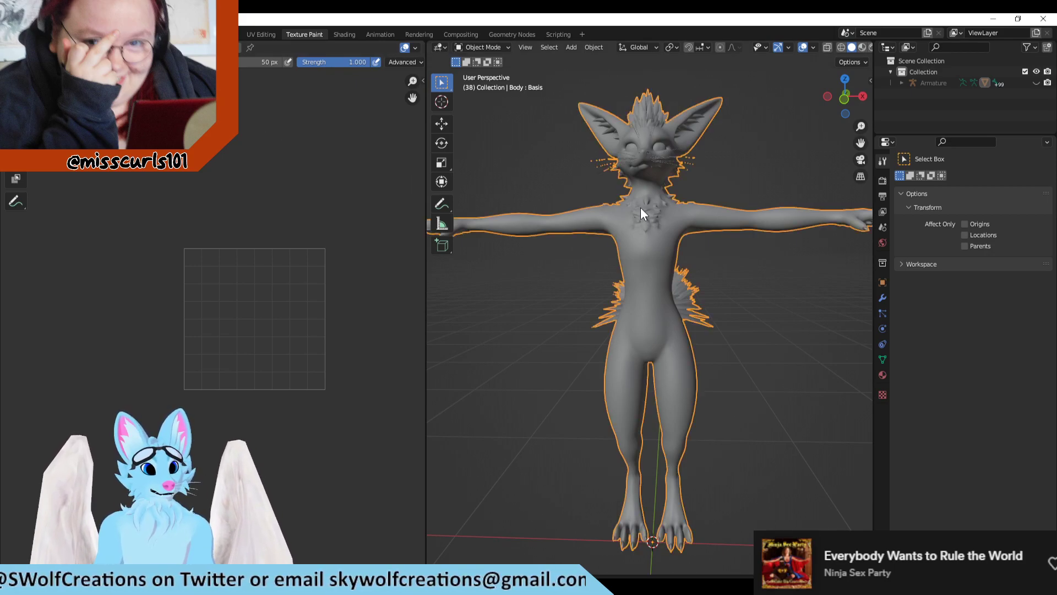
{"action": "left_click", "coordinate": [491, 50]}
{"action": "left_click", "coordinate": [499, 71]}
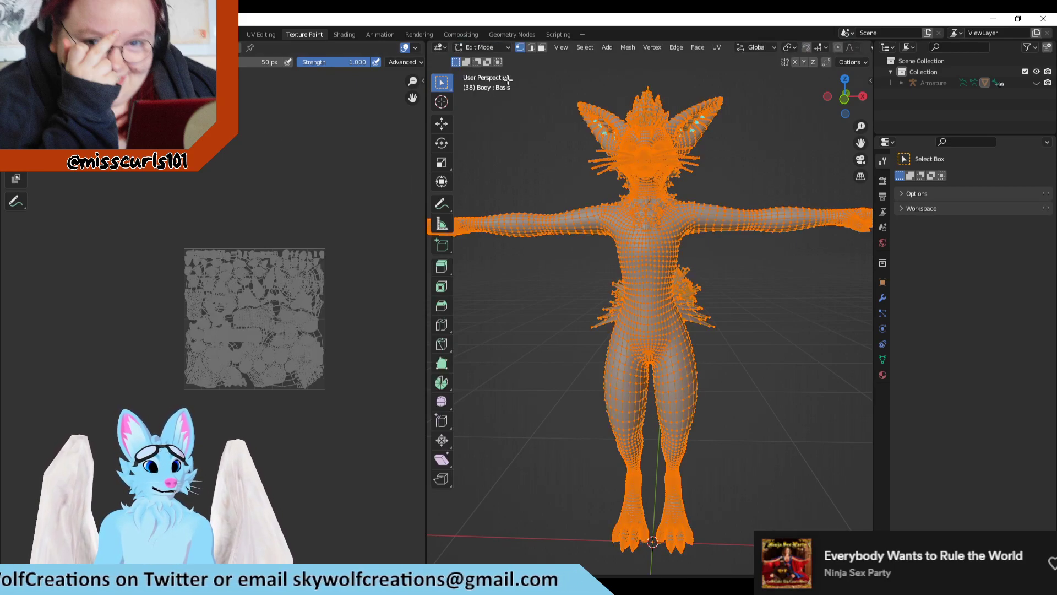
{"action": "scroll", "coordinate": [626, 298], "scroll_direction": "up", "scroll_amount": 2}
{"action": "scroll", "coordinate": [309, 313], "scroll_direction": "up", "scroll_amount": 6}
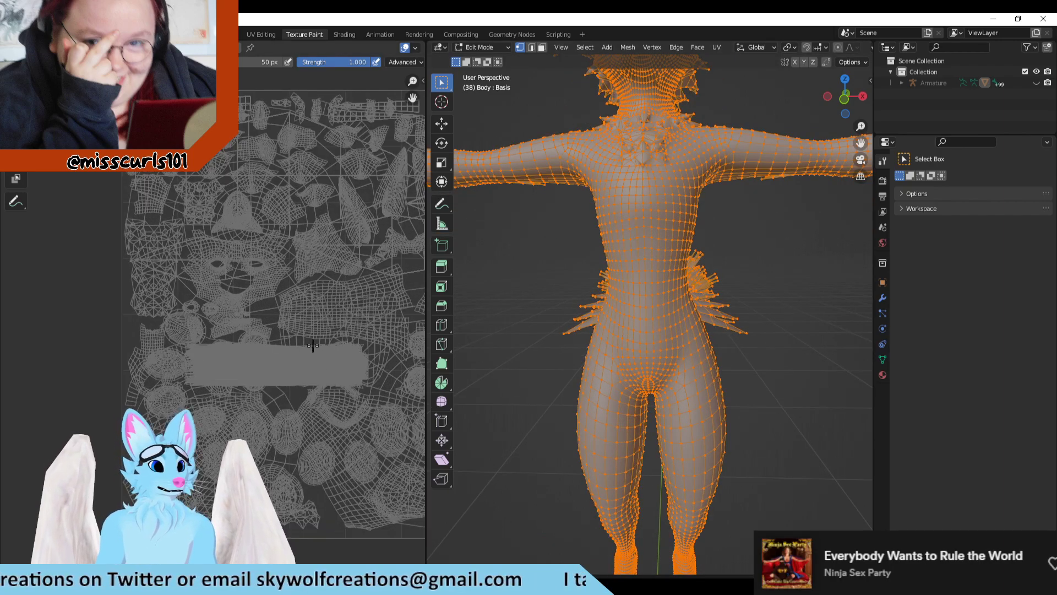
{"action": "middle_click_drag", "start_coordinate": [327, 311], "coordinate": [215, 315]}
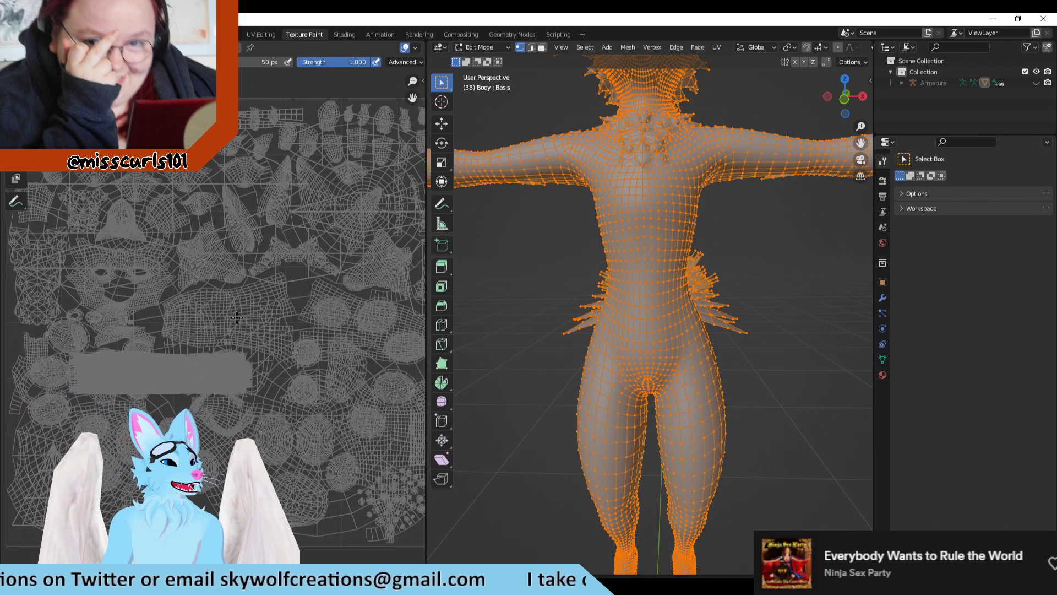
{"action": "scroll", "coordinate": [201, 298], "scroll_direction": "down", "scroll_amount": 1}
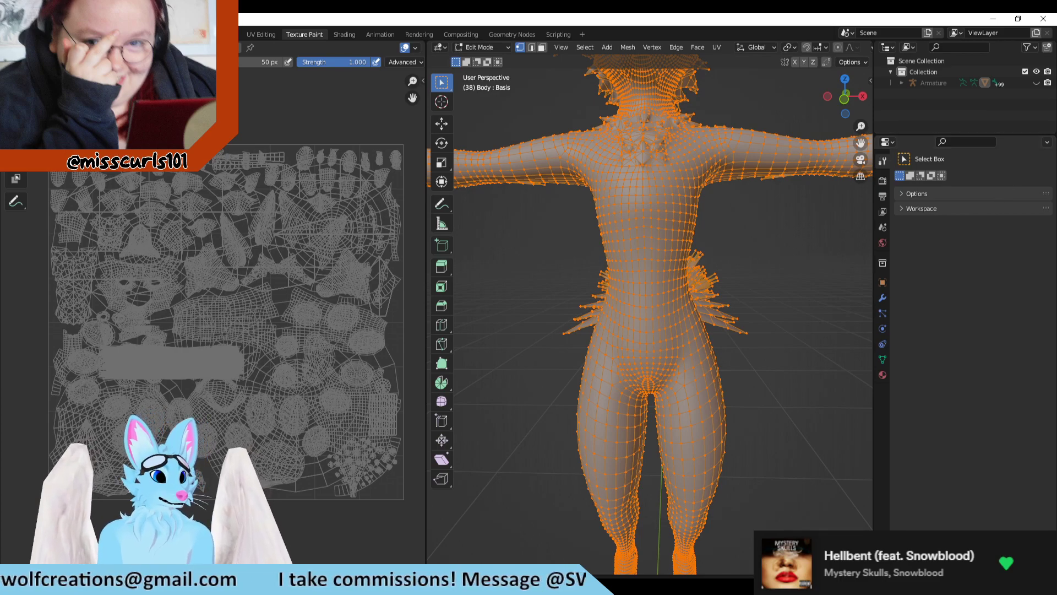
{"action": "scroll", "coordinate": [538, 295], "scroll_direction": "down", "scroll_amount": 1}
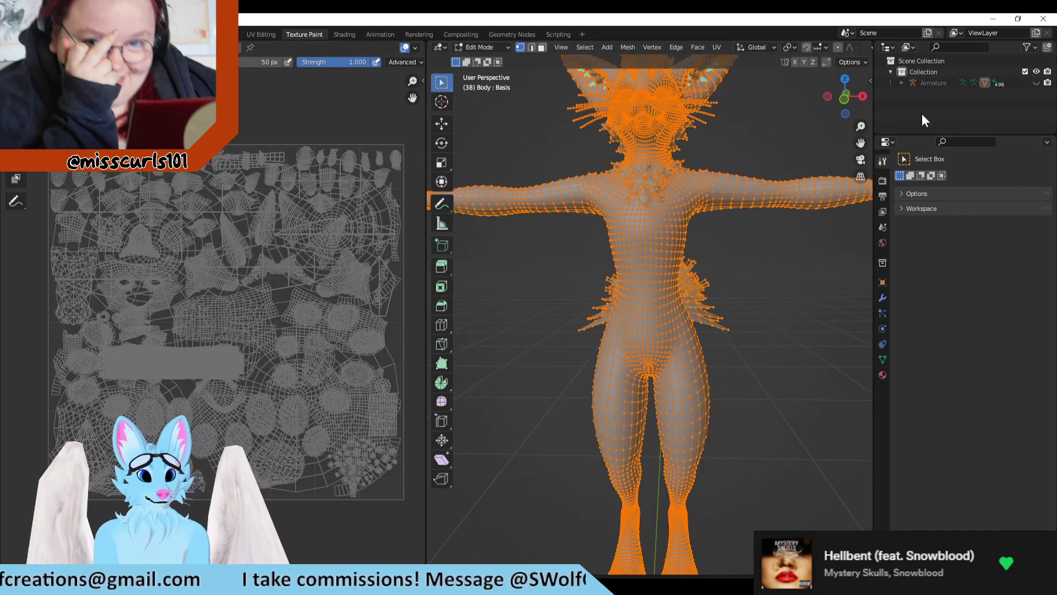
Step: Expand the Armature, Body and Mesh.018 hierarchy to list its materials, and select the EyeMatt material
{"action": "left_click", "coordinate": [902, 82]}
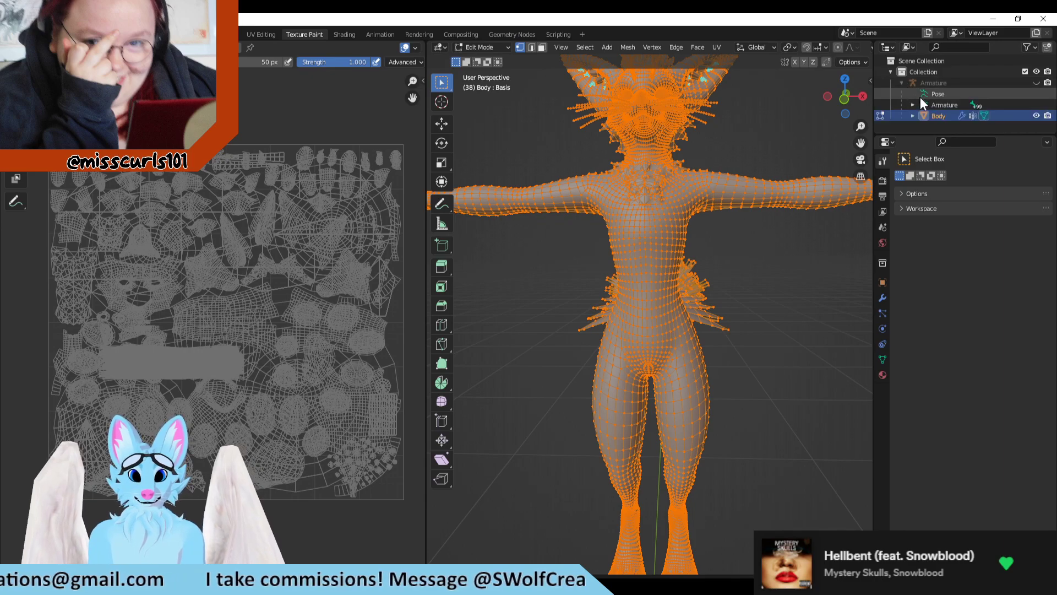
{"action": "left_click", "coordinate": [924, 115]}
{"action": "left_click", "coordinate": [911, 116]}
{"action": "scroll", "coordinate": [946, 117], "scroll_direction": "down", "scroll_amount": 2}
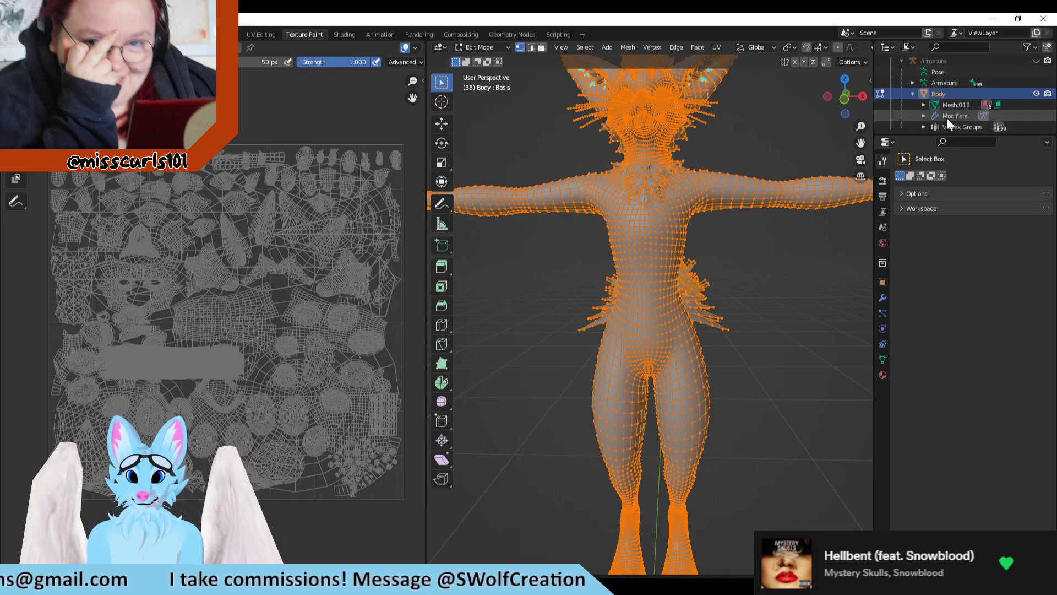
{"action": "left_click", "coordinate": [923, 105]}
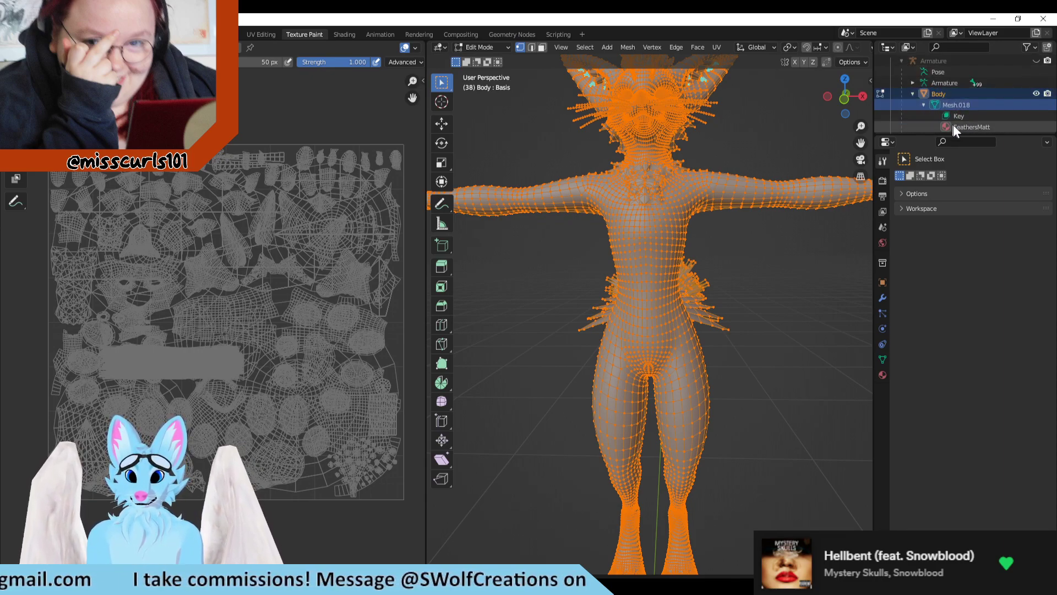
{"action": "scroll", "coordinate": [964, 124], "scroll_direction": "down", "scroll_amount": 3}
{"action": "left_click", "coordinate": [969, 94]}
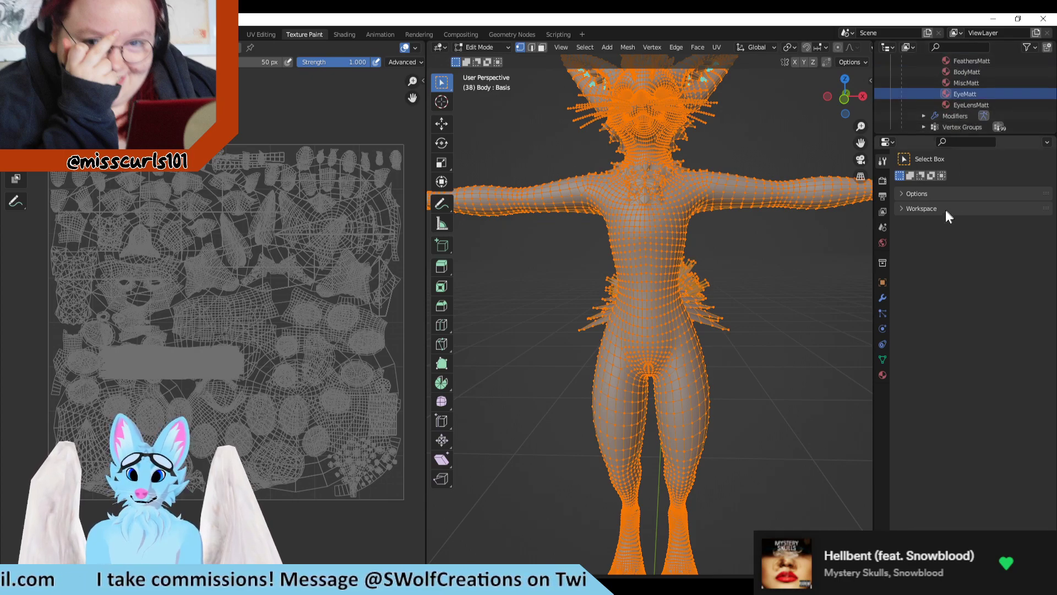
{"action": "scroll", "coordinate": [942, 126], "scroll_direction": "up", "scroll_amount": 2}
Step: Box-select part of the fox's left upper arm, followed by its head from two angles, to compare their UV islands
{"action": "left_click_drag", "start_coordinate": [796, 129], "coordinate": [726, 264]}
{"action": "scroll", "coordinate": [725, 319], "scroll_direction": "down", "scroll_amount": 3}
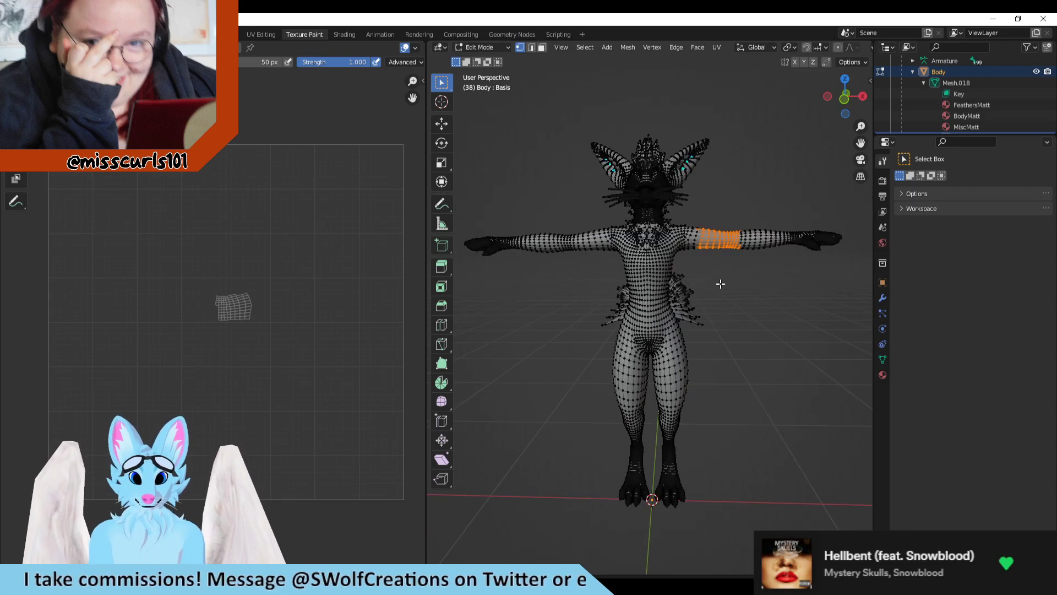
{"action": "middle_click_drag", "start_coordinate": [720, 284], "coordinate": [805, 289]}
{"action": "middle_click_drag", "start_coordinate": [804, 258], "coordinate": [782, 332], "text": "shift"}
{"action": "scroll", "coordinate": [725, 237], "scroll_direction": "up", "scroll_amount": 4}
{"action": "middle_click_drag", "start_coordinate": [806, 245], "coordinate": [649, 213], "text": "shift"}
{"action": "left_click_drag", "start_coordinate": [752, 176], "coordinate": [484, 302]}
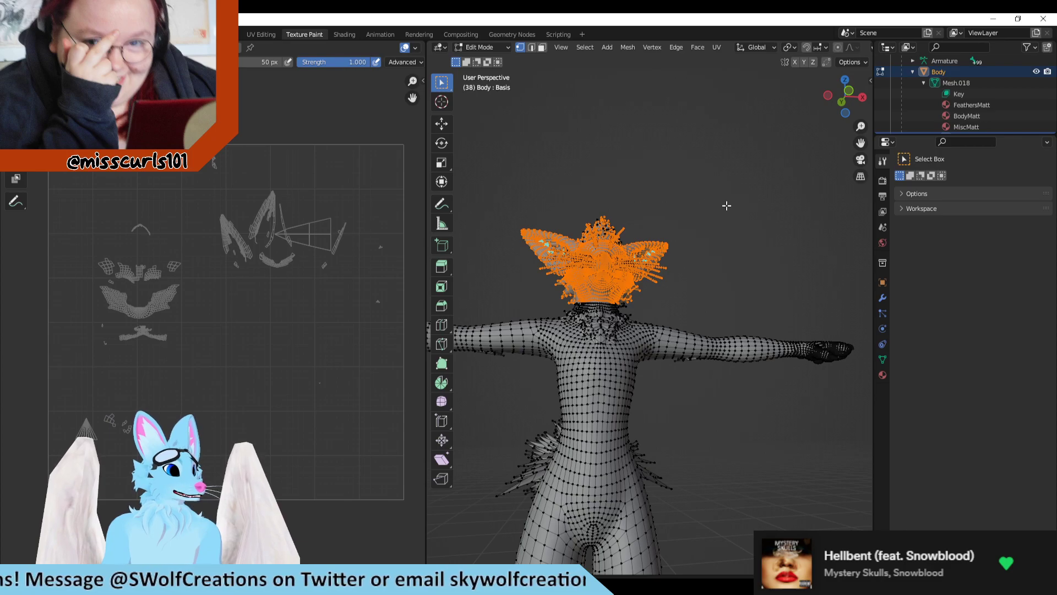
{"action": "middle_click_drag", "start_coordinate": [675, 208], "coordinate": [641, 294]}
{"action": "left_click_drag", "start_coordinate": [753, 178], "coordinate": [485, 320]}
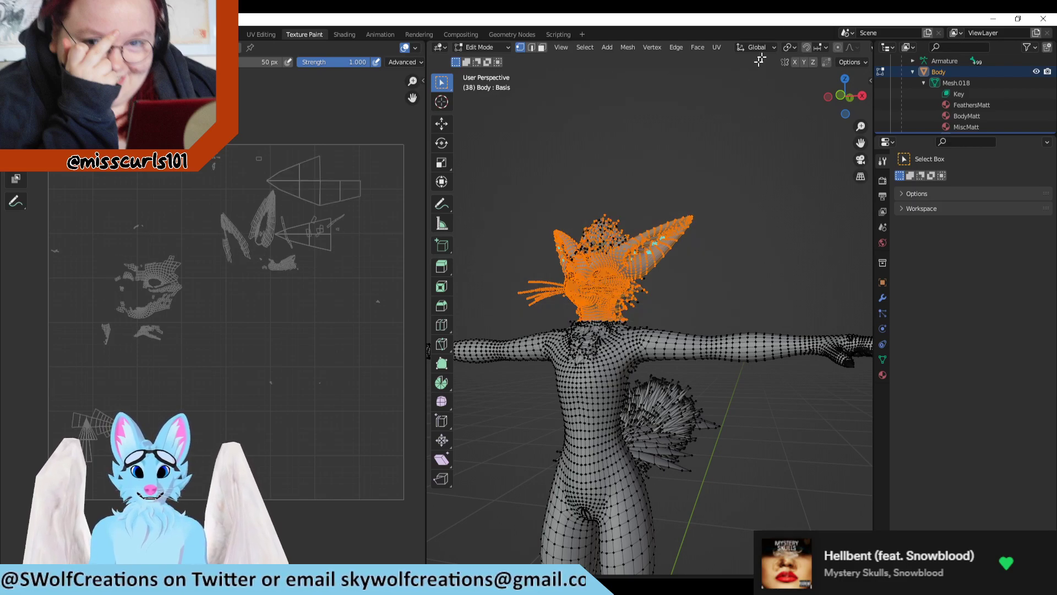
Step: Look through the Body's modifier, particle, physics, constraint and material properties, ending on the mesh data's vertex groups
{"action": "left_click", "coordinate": [883, 298]}
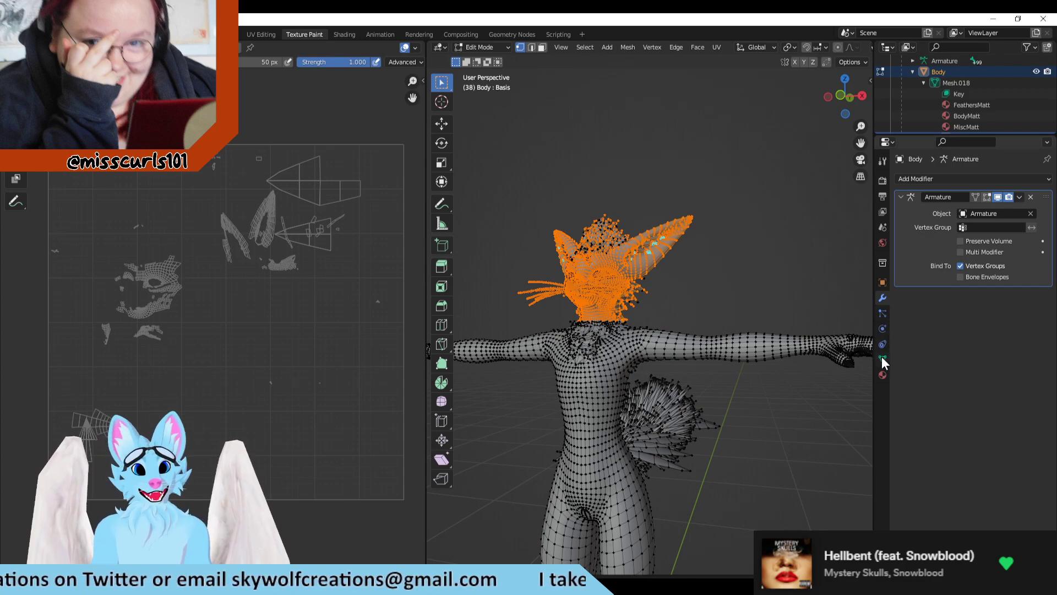
{"action": "left_click", "coordinate": [881, 313]}
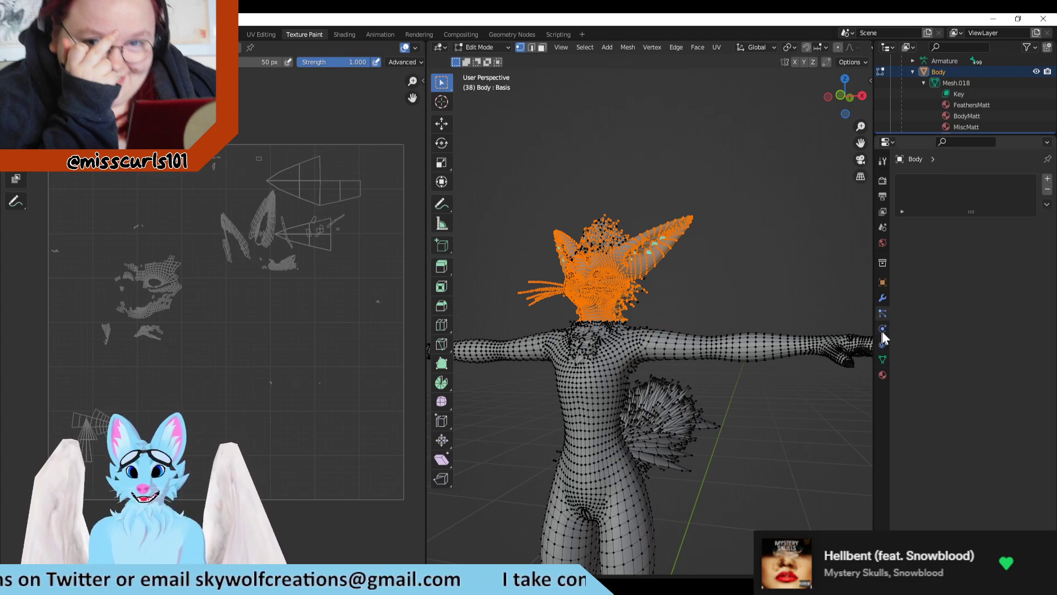
{"action": "left_click", "coordinate": [881, 328]}
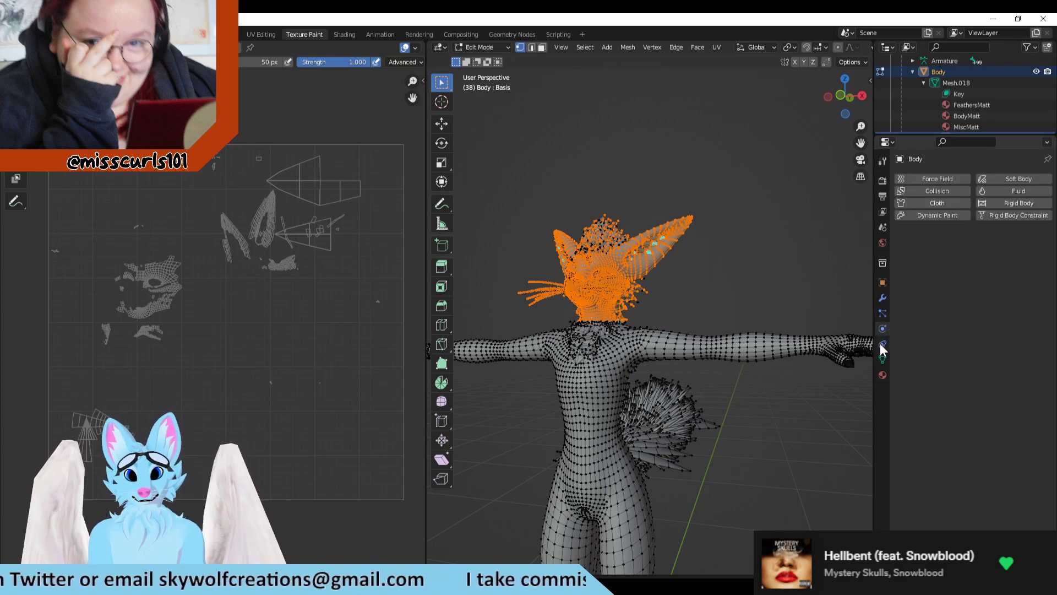
{"action": "left_click", "coordinate": [882, 344]}
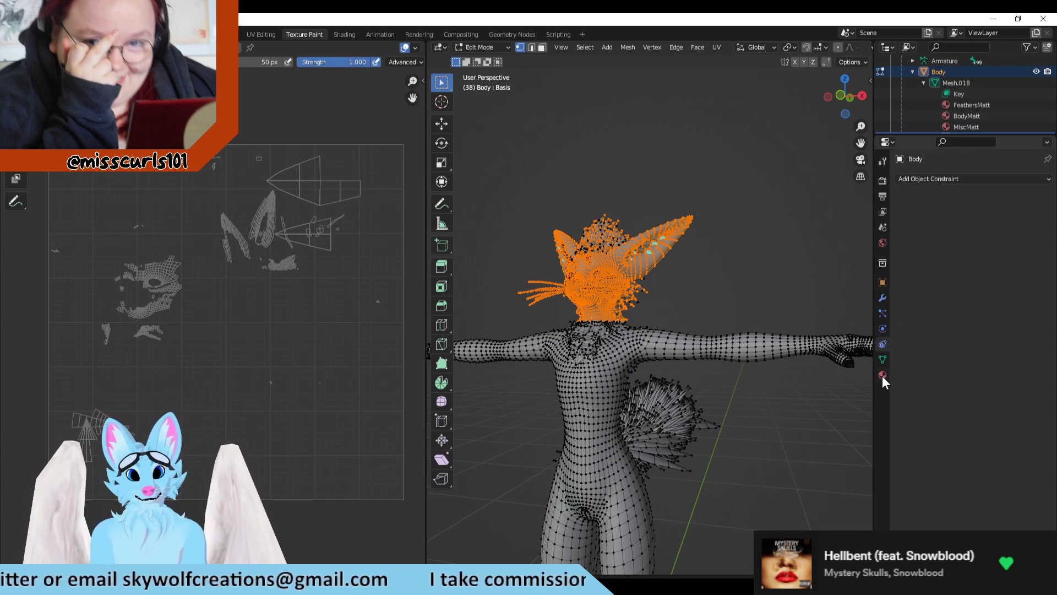
{"action": "left_click", "coordinate": [882, 376]}
{"action": "left_click", "coordinate": [882, 360]}
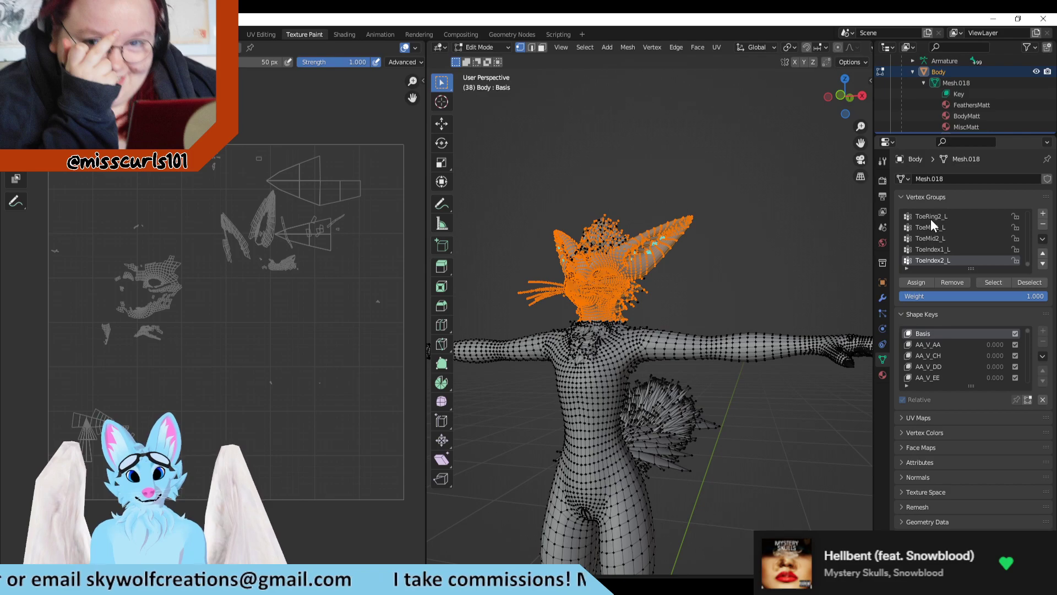
{"action": "scroll", "coordinate": [933, 236], "scroll_direction": "up", "scroll_amount": 1}
Step: Clear the head selection and select the entire mesh to examine its complete UV layout
{"action": "key", "text": "alt+a"}
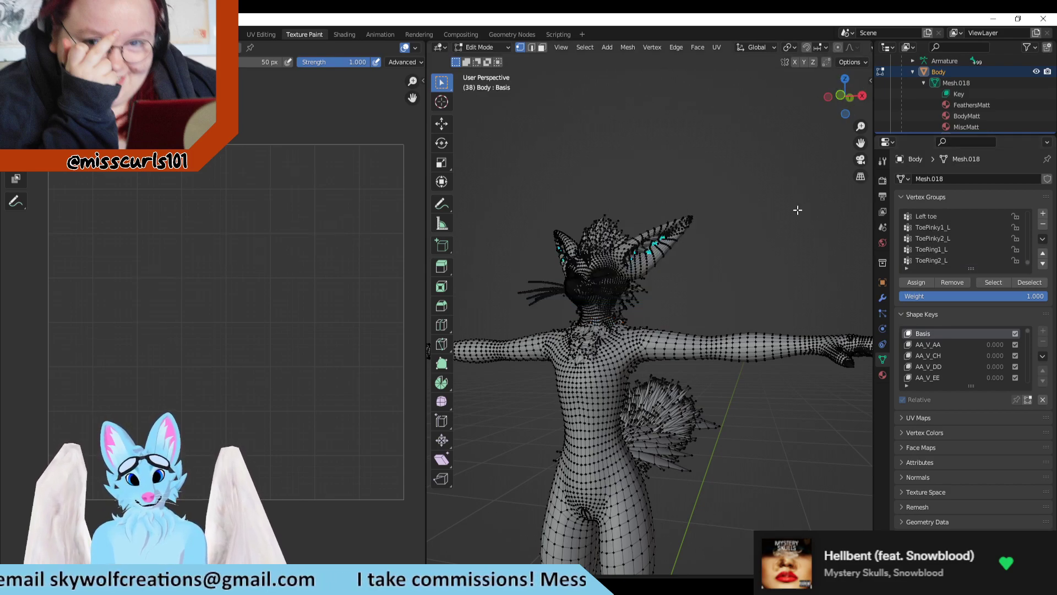
{"action": "key", "text": "ctrl+z"}
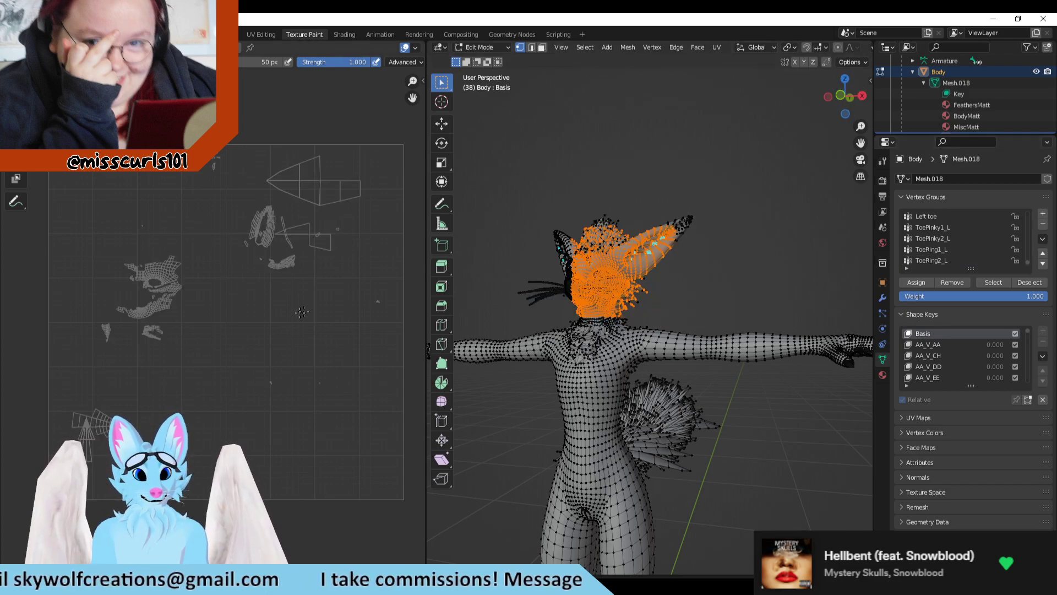
{"action": "key", "text": "alt+a"}
{"action": "key", "text": "a"}
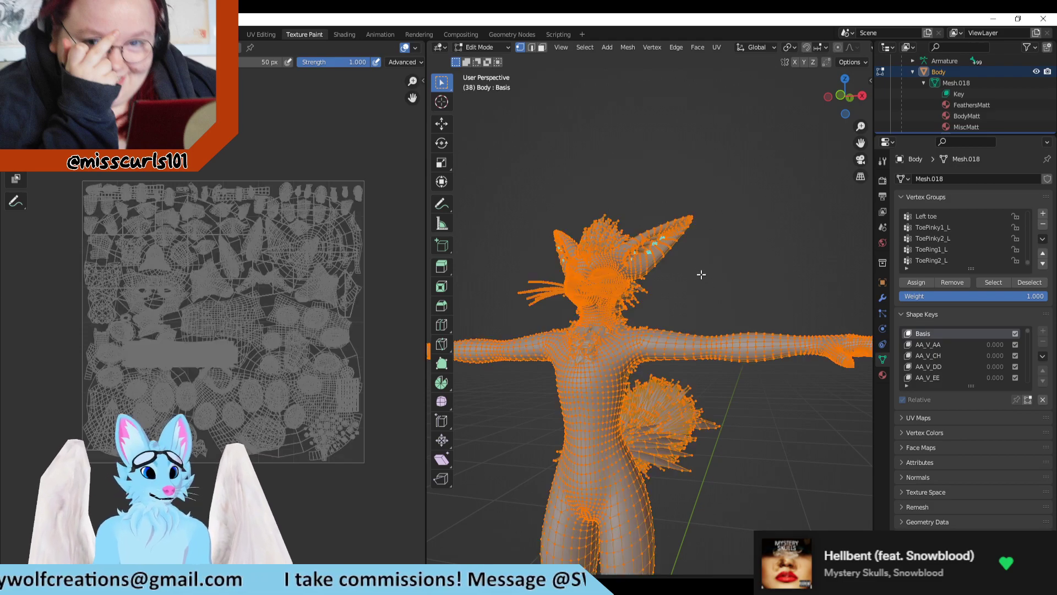
{"action": "scroll", "coordinate": [349, 316], "scroll_direction": "up", "scroll_amount": 2}
{"action": "scroll", "coordinate": [271, 362], "scroll_direction": "down", "scroll_amount": 2}
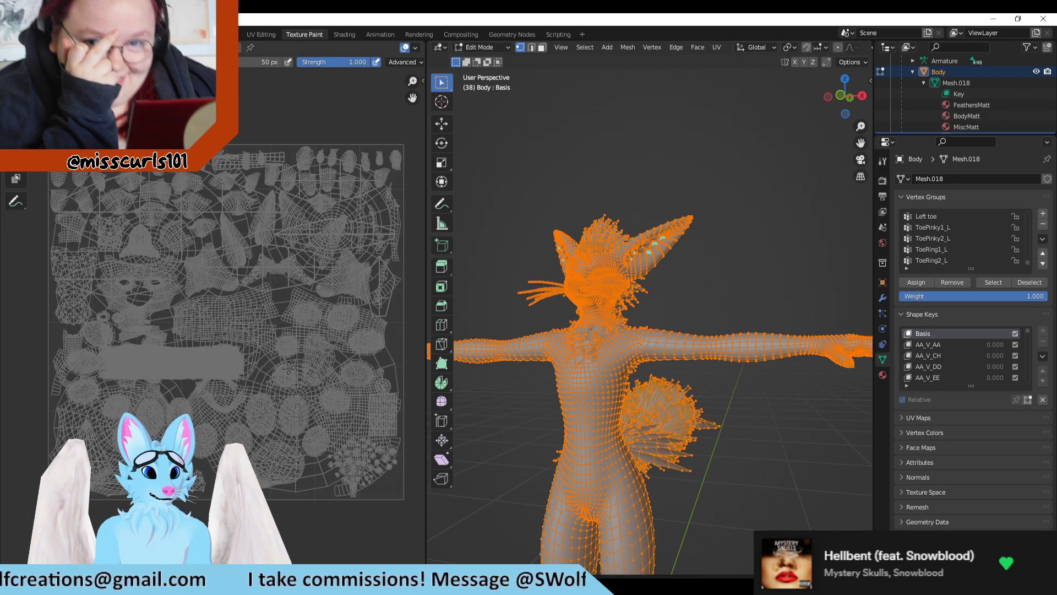
{"action": "scroll", "coordinate": [724, 268], "scroll_direction": "down", "scroll_amount": 2}
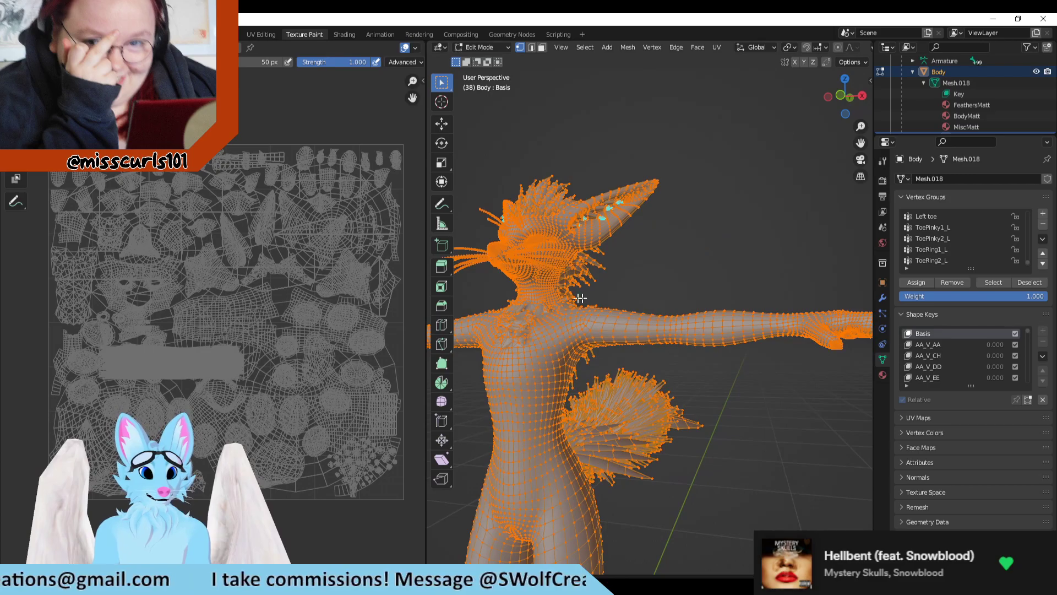
Step: Box-select the fox's left forearm and hand to check their UV islands, and clear the selection
{"action": "middle_click_drag", "start_coordinate": [724, 268], "coordinate": [611, 321]}
{"action": "scroll", "coordinate": [223, 319], "scroll_direction": "up", "scroll_amount": 1}
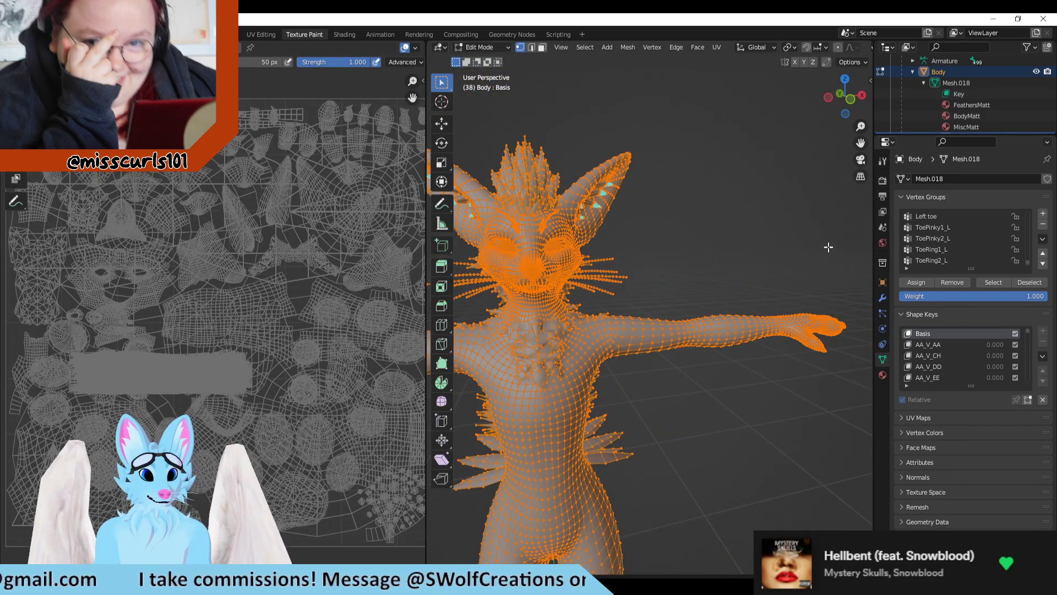
{"action": "left_click_drag", "start_coordinate": [707, 246], "coordinate": [829, 418]}
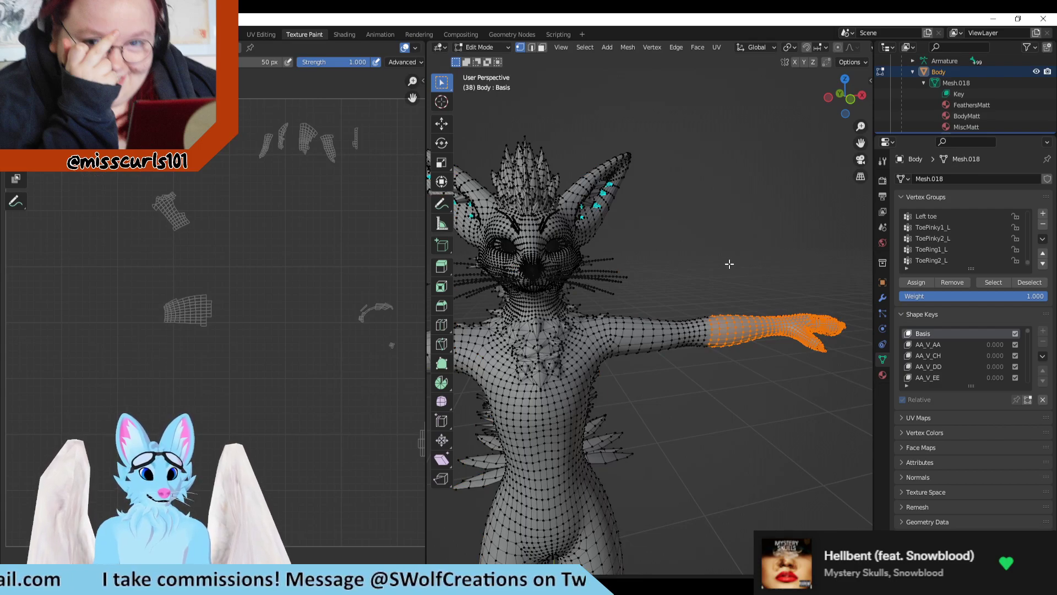
{"action": "key", "text": "alt+a"}
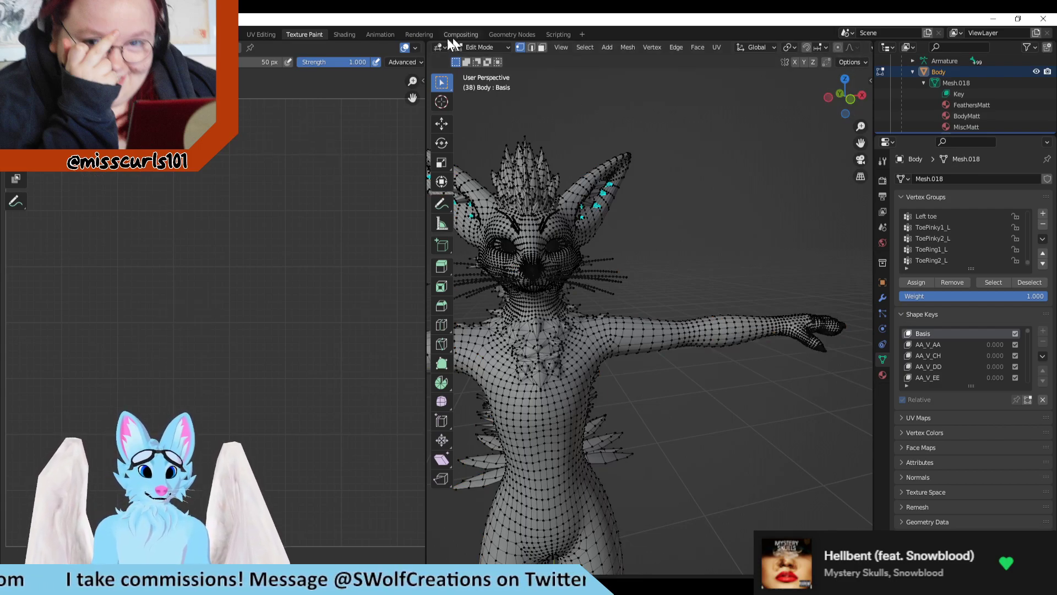
Step: Open the UV Editing workspace and bring the whole fox mesh into a front view with nothing selected
{"action": "left_click", "coordinate": [156, 35]}
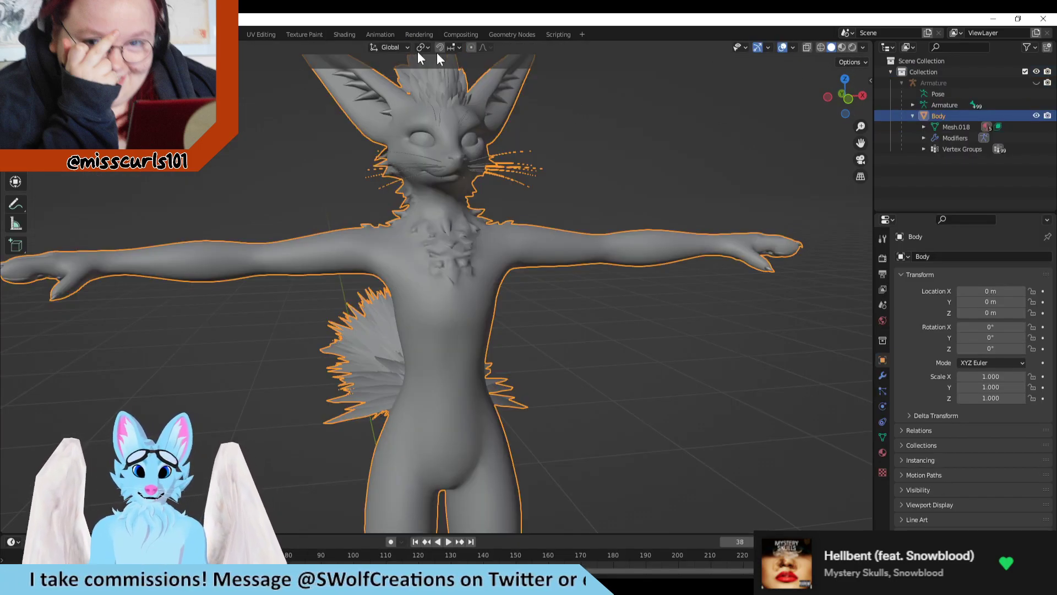
{"action": "left_click", "coordinate": [262, 35]}
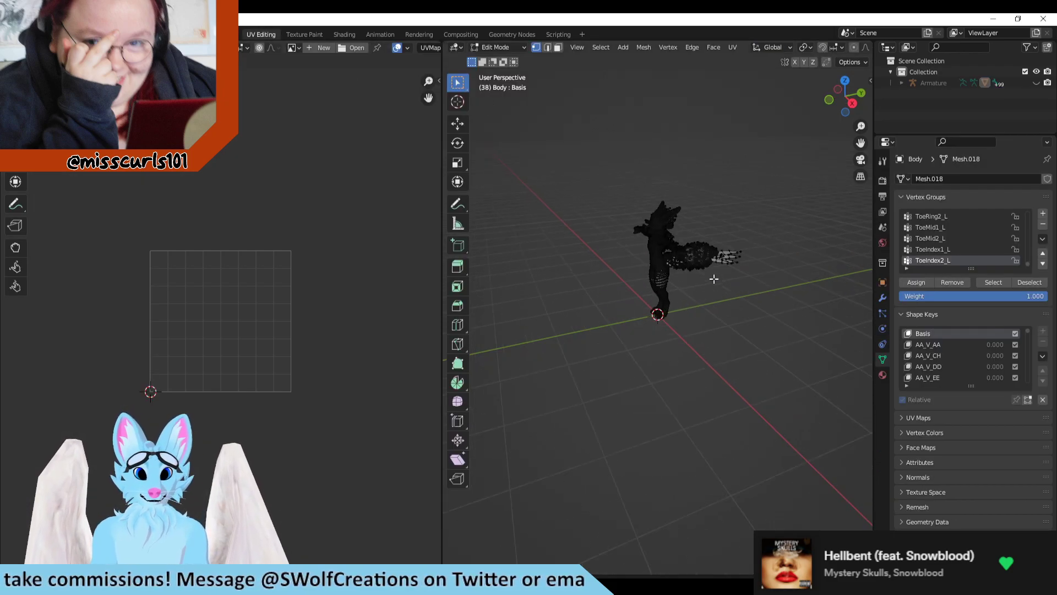
{"action": "scroll", "coordinate": [714, 279], "scroll_direction": "up", "scroll_amount": 3}
{"action": "middle_click_drag", "start_coordinate": [573, 252], "coordinate": [676, 242]}
{"action": "middle_click_drag", "start_coordinate": [707, 171], "coordinate": [684, 302], "text": "shift"}
{"action": "left_click_drag", "start_coordinate": [721, 233], "coordinate": [633, 346]}
{"action": "left_click", "coordinate": [738, 266]}
{"action": "scroll", "coordinate": [710, 283], "scroll_direction": "up", "scroll_amount": 2}
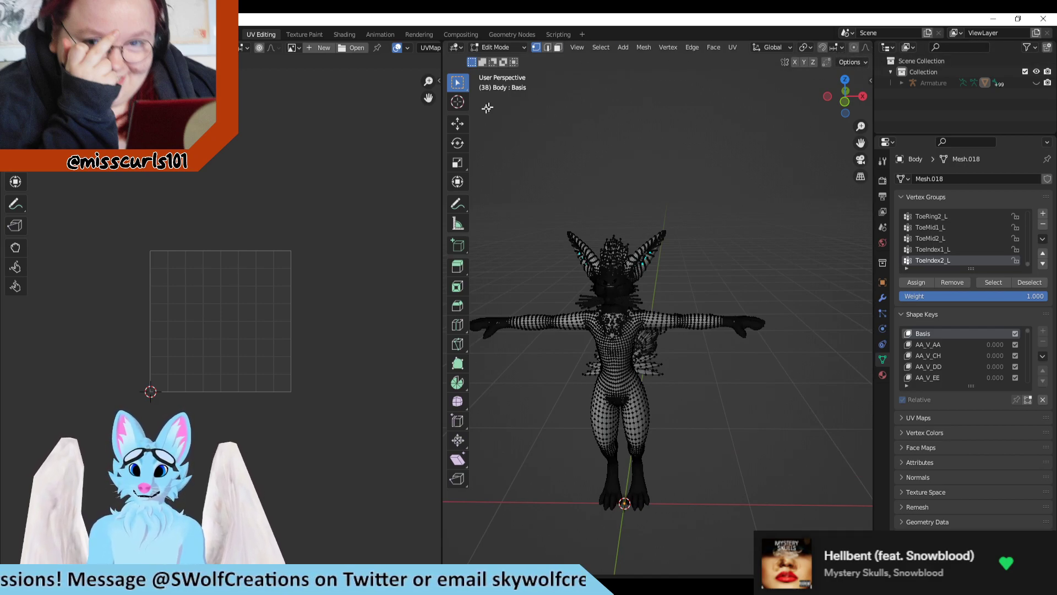
Step: Widen the 3D viewport, turn on X-ray, and box-select the fox's left forearm and hand through the mesh to inspect them
{"action": "left_click_drag", "start_coordinate": [439, 153], "coordinate": [344, 152]}
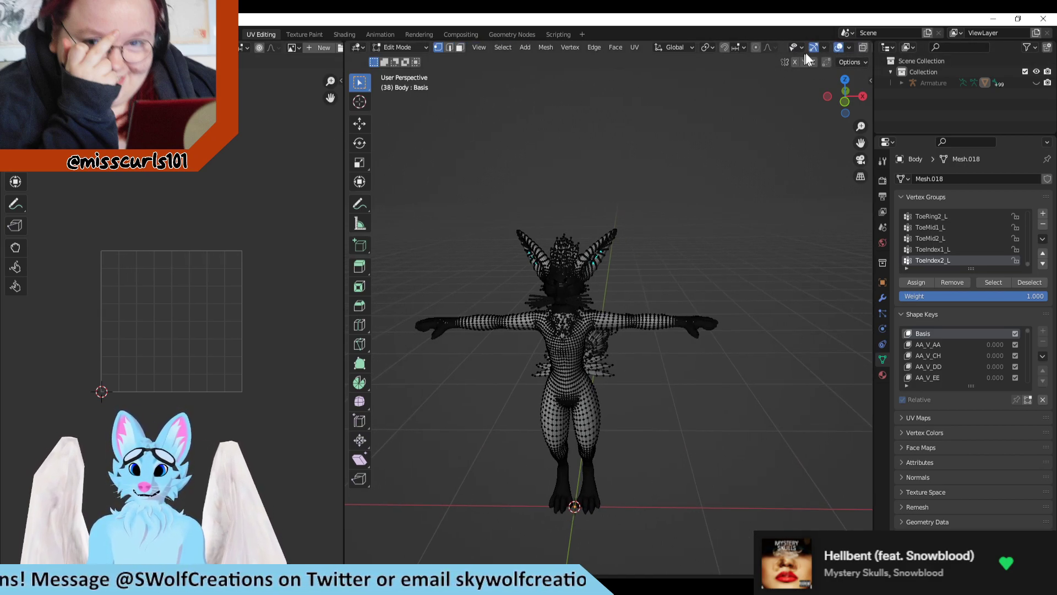
{"action": "left_click", "coordinate": [863, 44]}
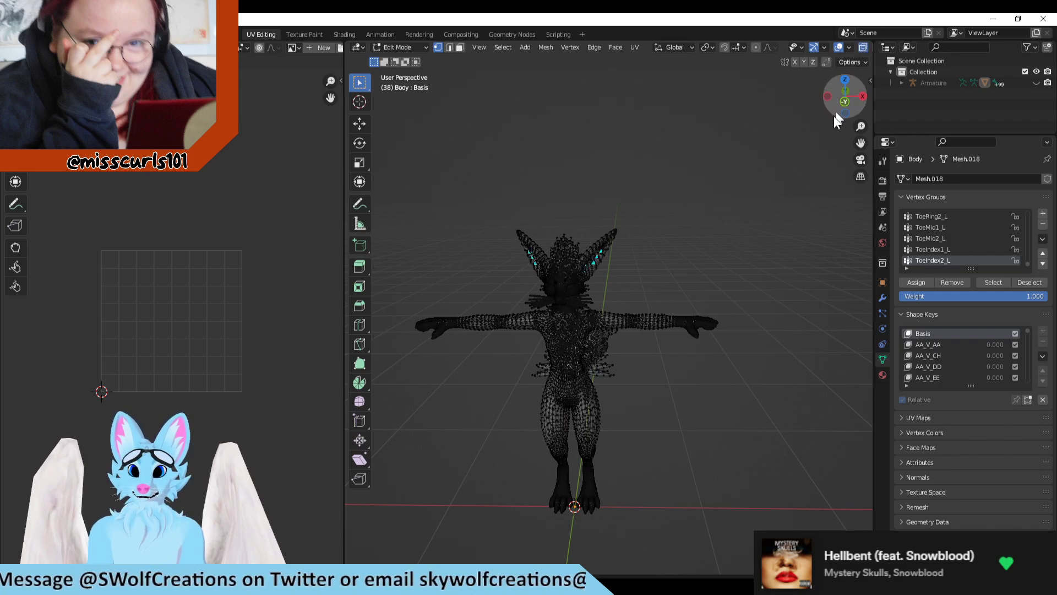
{"action": "left_click_drag", "start_coordinate": [767, 244], "coordinate": [635, 406]}
{"action": "middle_click_drag", "start_coordinate": [747, 236], "coordinate": [440, 384]}
{"action": "scroll", "coordinate": [253, 372], "scroll_direction": "up", "scroll_amount": 4}
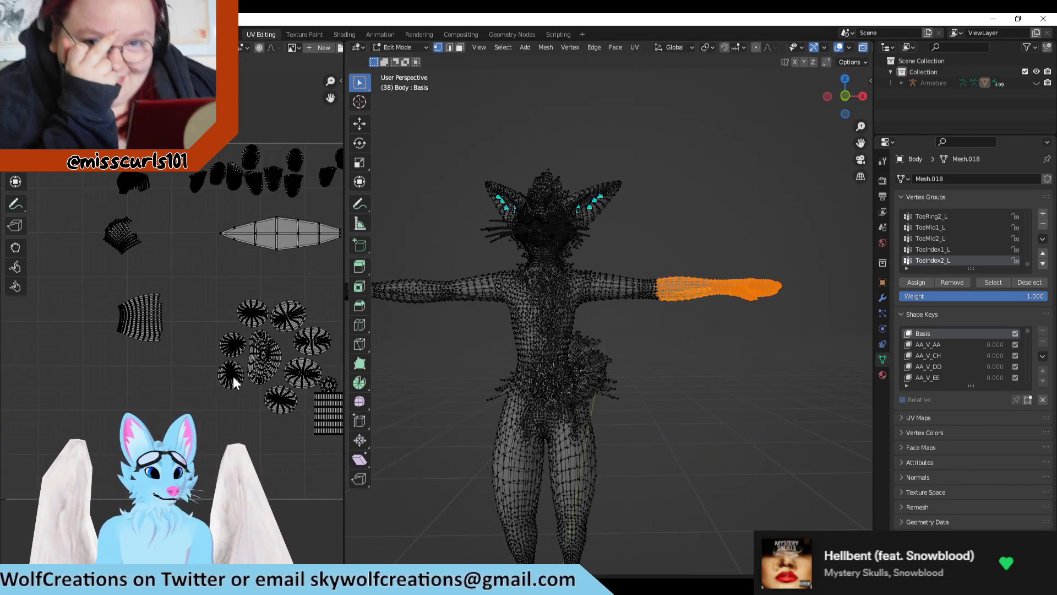
{"action": "middle_click_drag", "start_coordinate": [716, 385], "coordinate": [815, 362]}
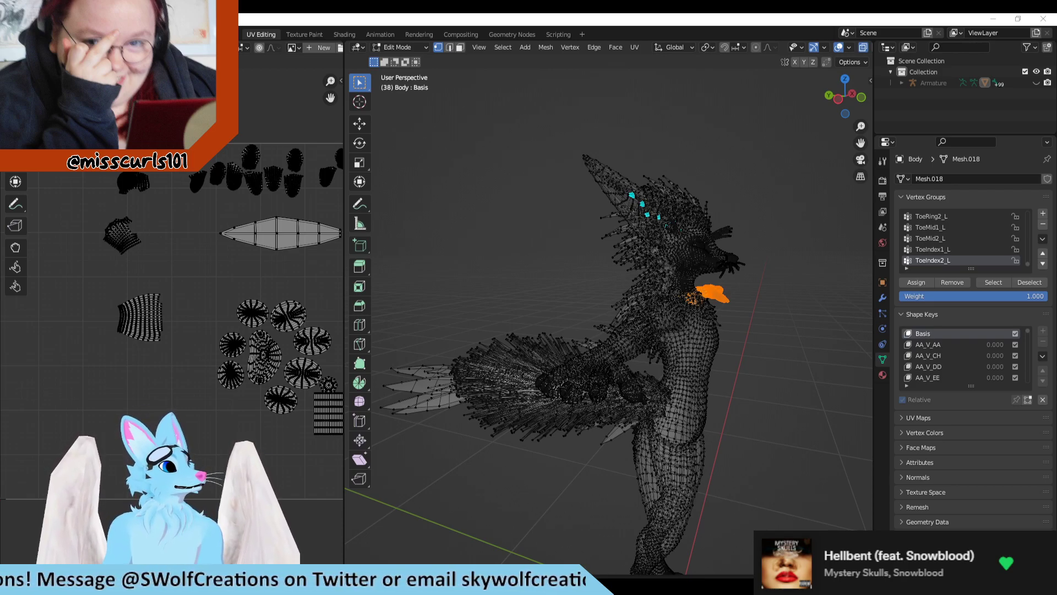
{"action": "scroll", "coordinate": [770, 350], "scroll_direction": "up", "scroll_amount": 4}
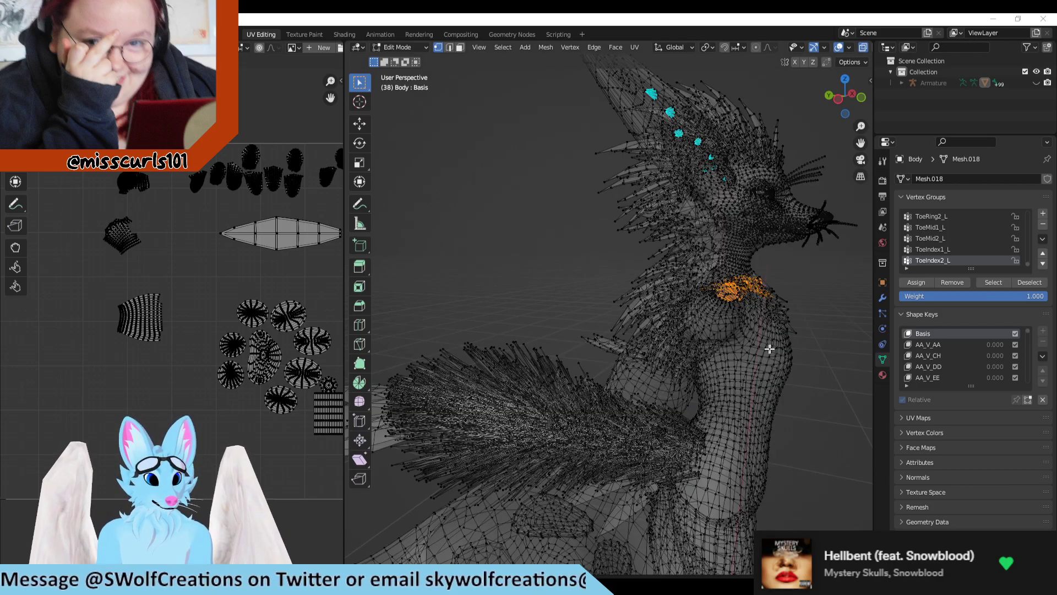
Step: Compare the selected left forearm and hand's UV islands with the Body_BaseMapUVs texture, switching to Clip Studio Paint
{"action": "middle_click_drag", "start_coordinate": [769, 349], "coordinate": [711, 319]}
{"action": "scroll", "coordinate": [243, 331], "scroll_direction": "down", "scroll_amount": 1}
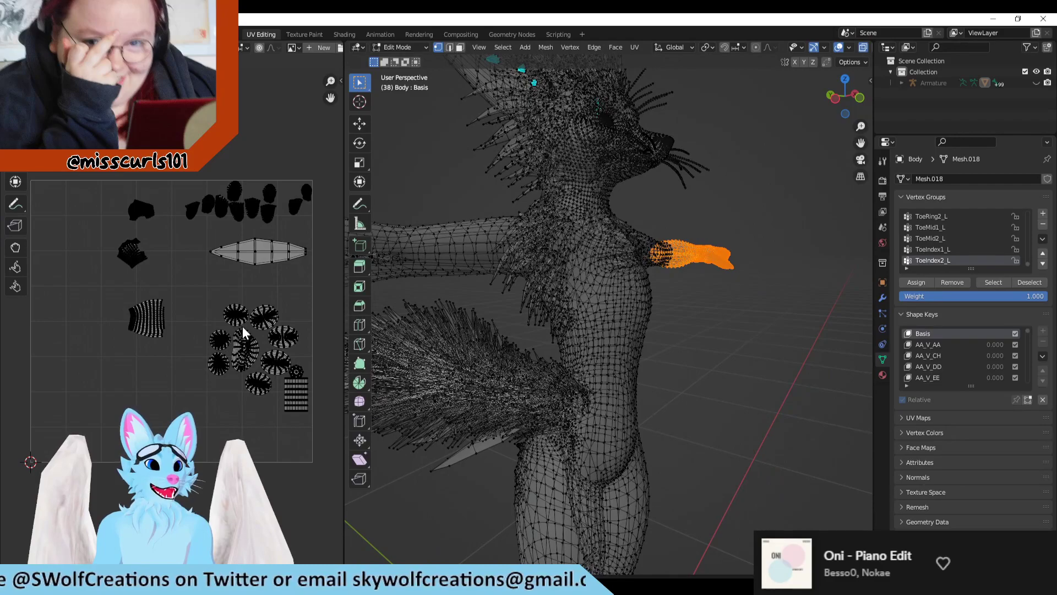
{"action": "scroll", "coordinate": [232, 385], "scroll_direction": "up", "scroll_amount": 1}
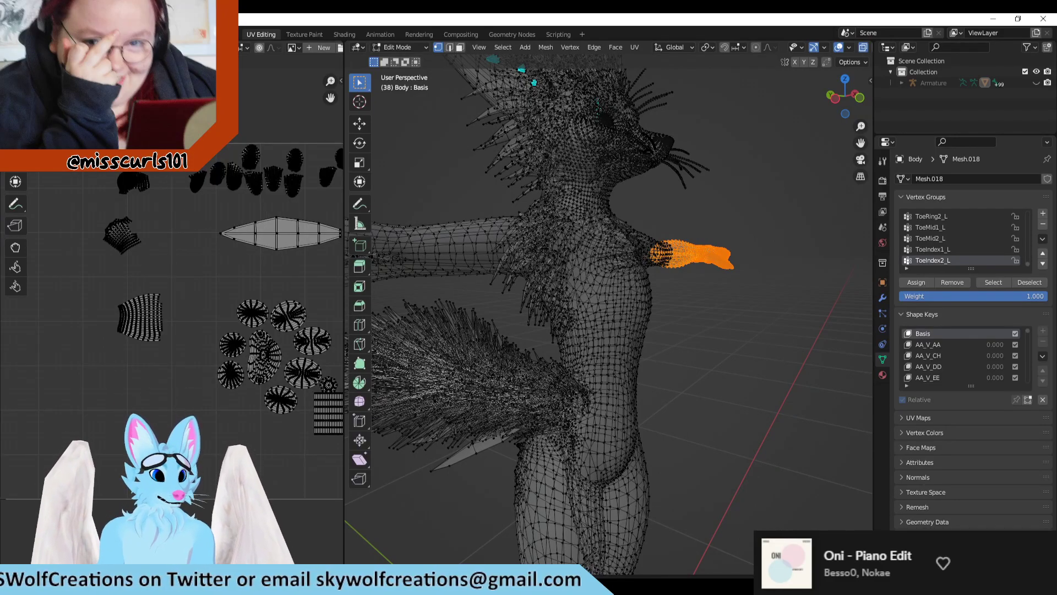
{"action": "key", "text": "alt+Tab"}
{"action": "scroll", "coordinate": [343, 340], "scroll_direction": "up", "scroll_amount": 3}
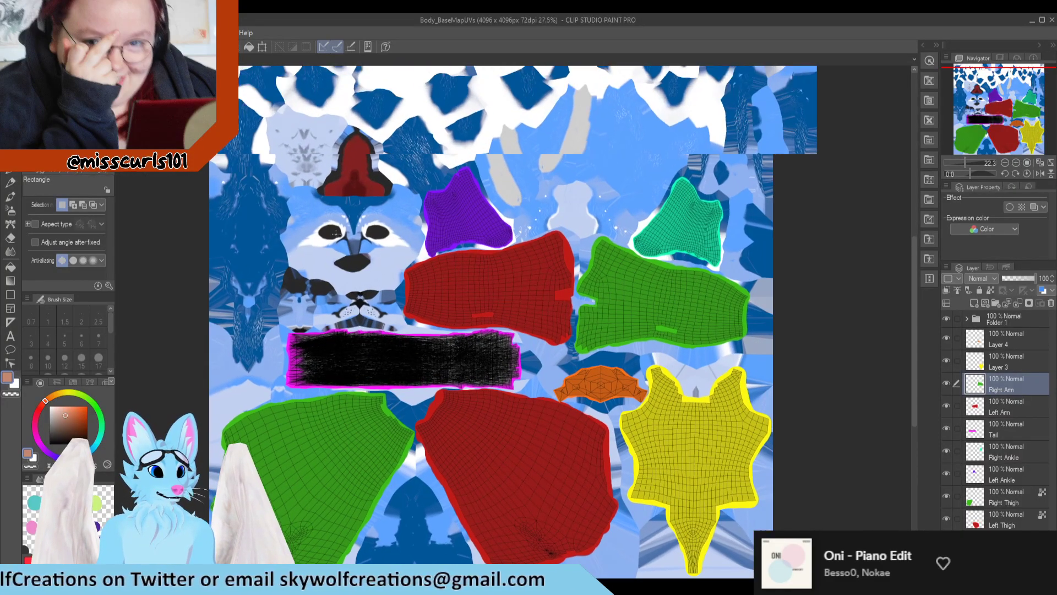
{"action": "scroll", "coordinate": [319, 243], "scroll_direction": "down", "scroll_amount": 2}
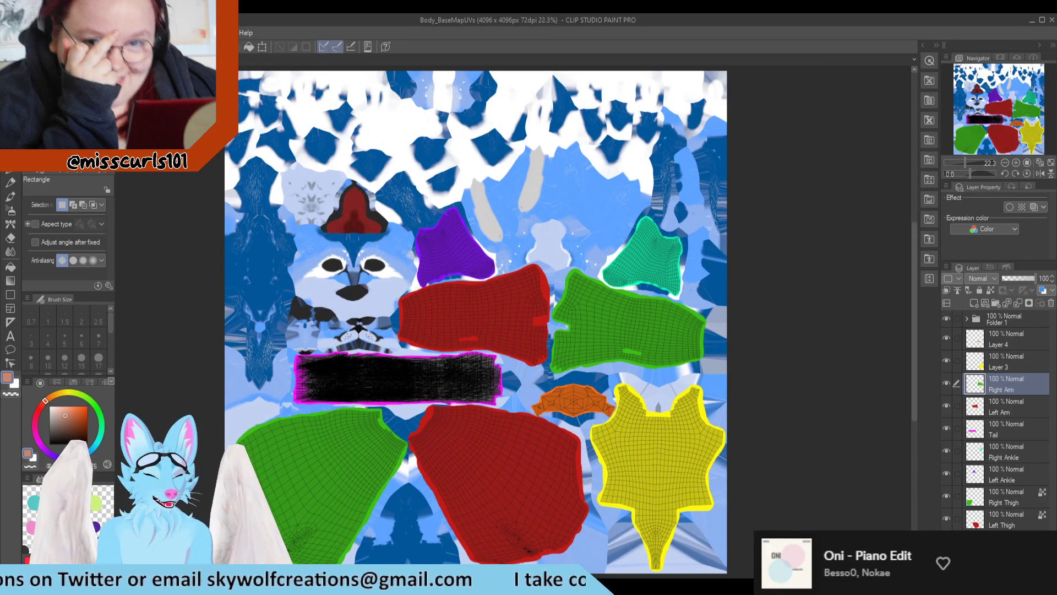
Step: Switch back to Blender, box-select the fox from the thighs up to check its UV islands, and clear the selection
{"action": "key", "text": "alt+Tab"}
{"action": "scroll", "coordinate": [653, 374], "scroll_direction": "down", "scroll_amount": 4}
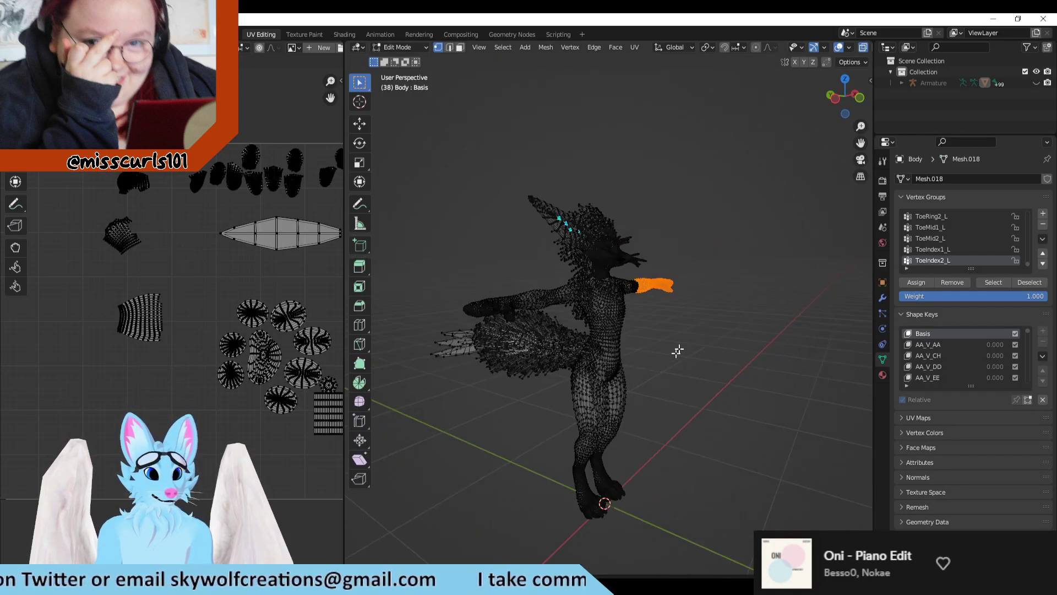
{"action": "mouse_move", "coordinate": [713, 191]}
{"action": "left_mouse_down"}
{"action": "mouse_move", "coordinate": [530, 336]}
{"action": "mouse_move", "coordinate": [391, 413]}
{"action": "left_mouse_up"}
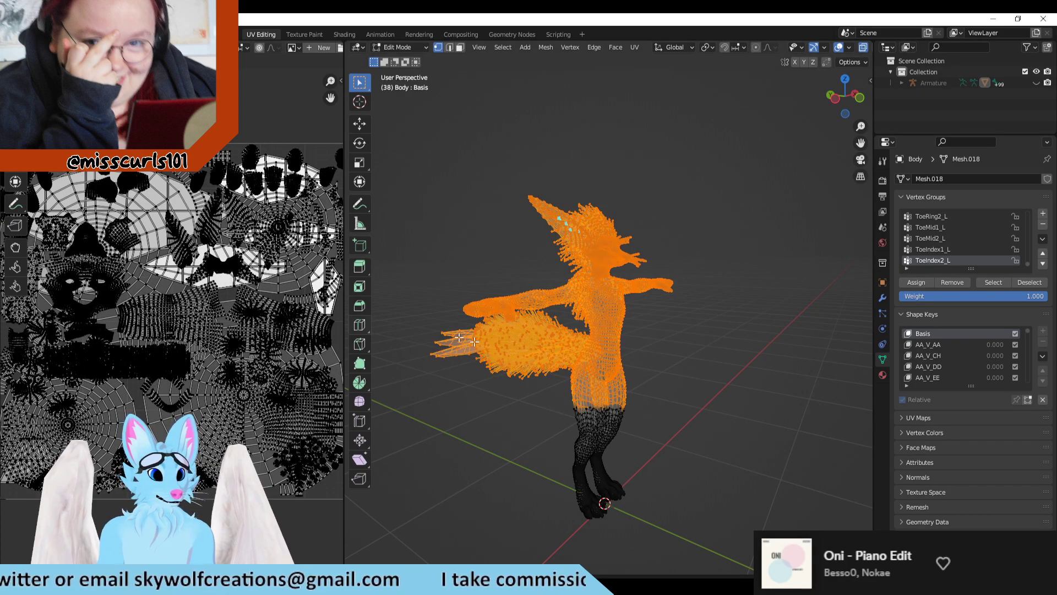
{"action": "left_click", "coordinate": [780, 374]}
Step: Box-select the fox from just above the knees up and deselect the FthrTailBasemid2 vertex group to locate its vertices
{"action": "scroll", "coordinate": [989, 245], "scroll_direction": "up", "scroll_amount": 5}
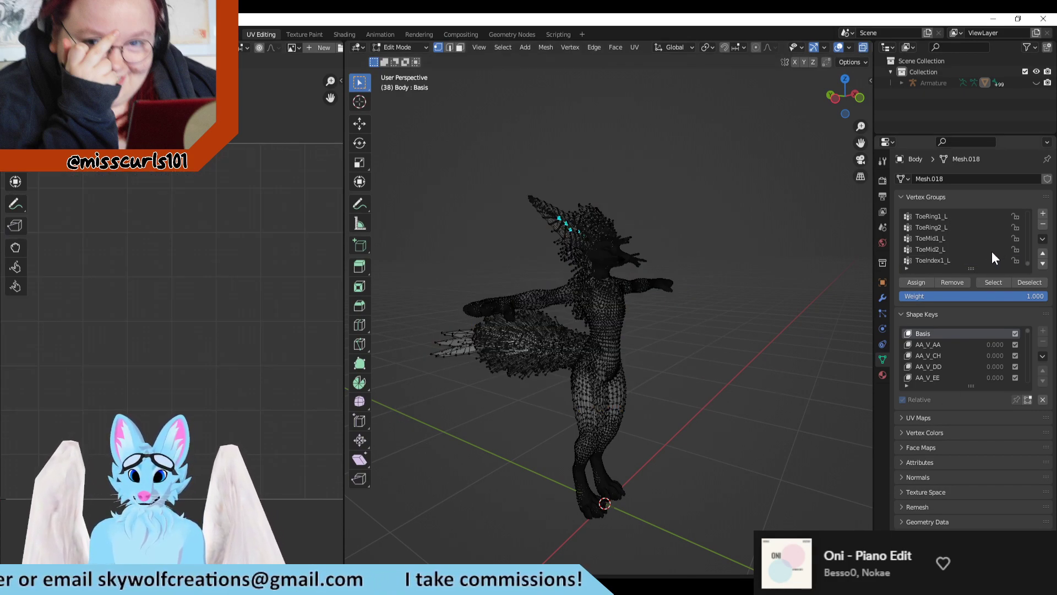
{"action": "scroll", "coordinate": [986, 237], "scroll_direction": "down", "scroll_amount": 4}
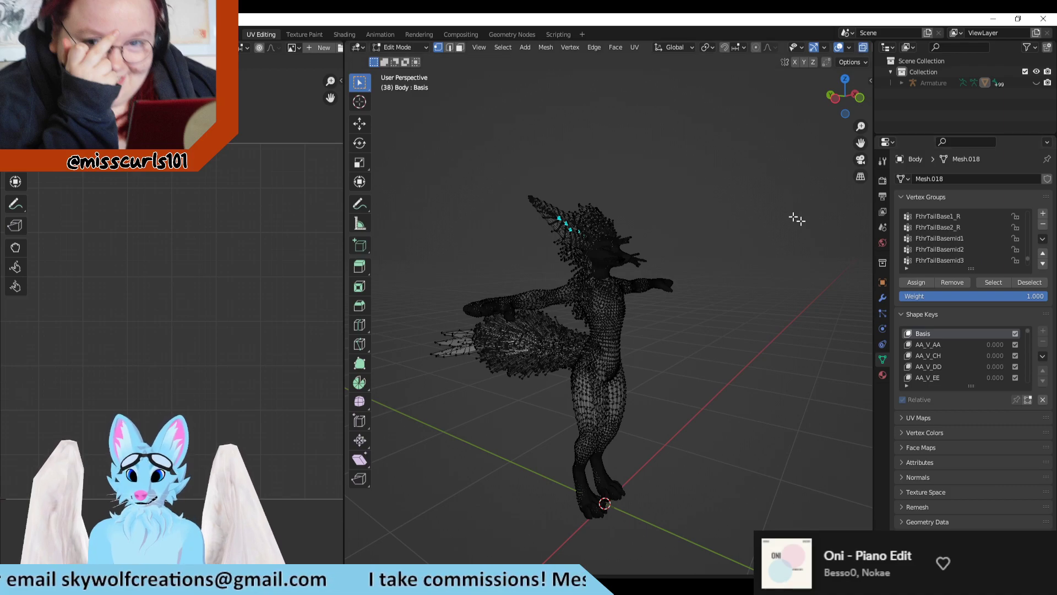
{"action": "left_click_drag", "start_coordinate": [722, 122], "coordinate": [426, 422]}
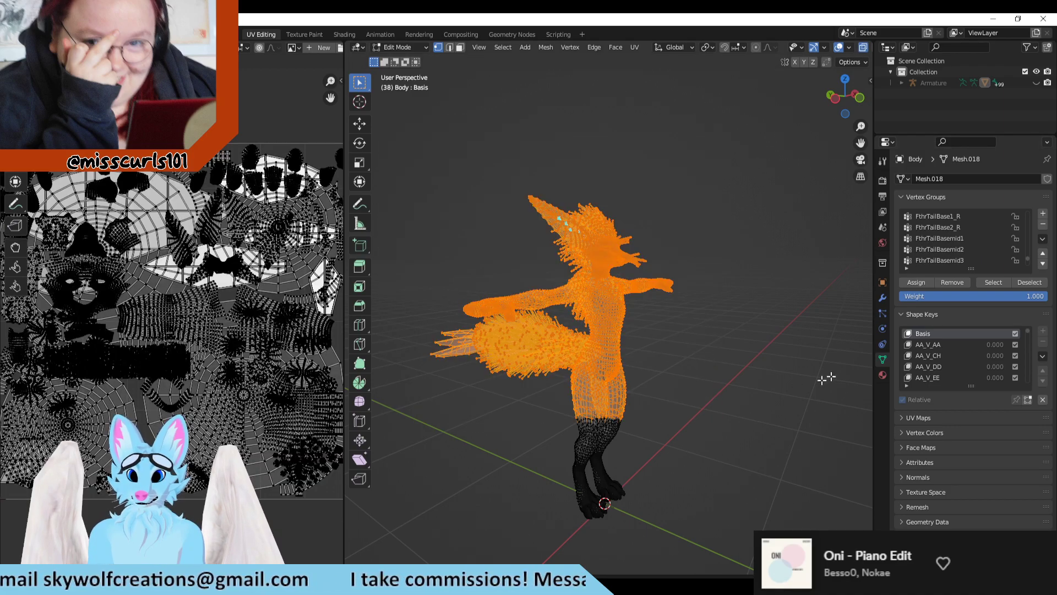
{"action": "left_click", "coordinate": [956, 249]}
{"action": "left_click", "coordinate": [1025, 283]}
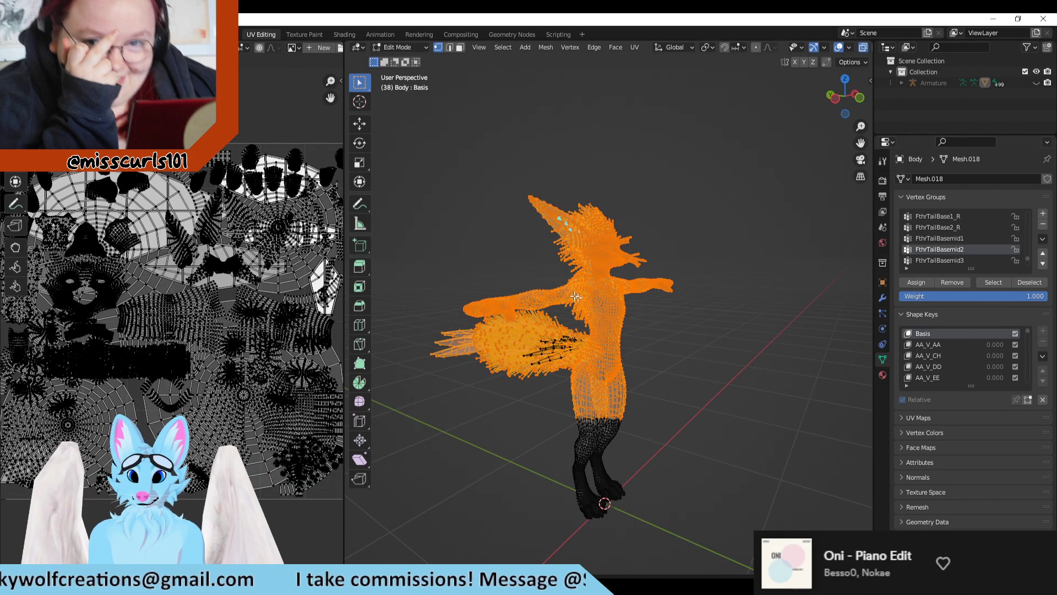
{"action": "middle_click_drag", "start_coordinate": [577, 302], "coordinate": [571, 352]}
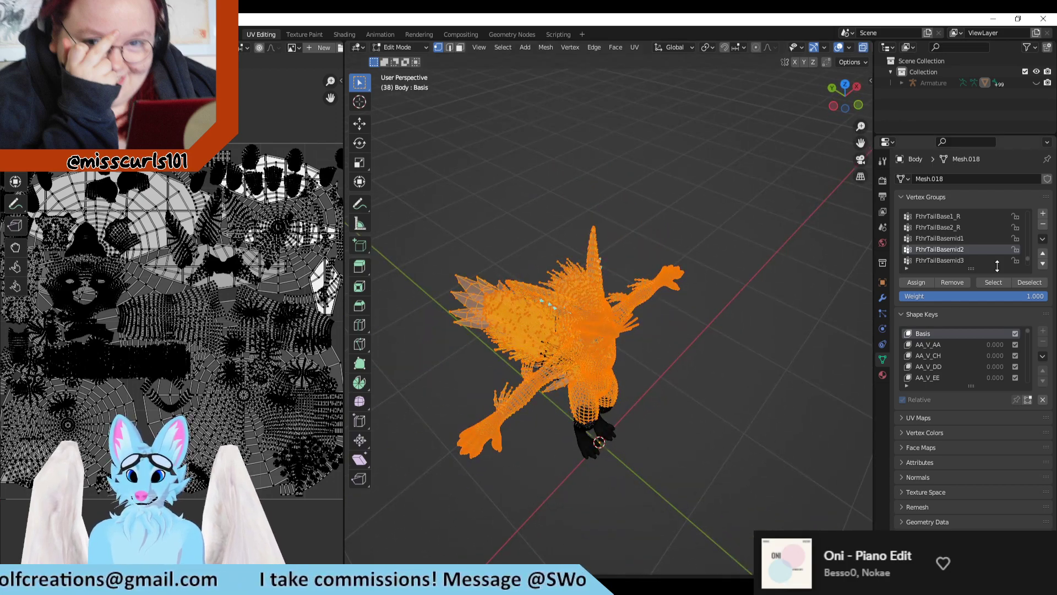
Step: Deselect the Eye_L vertex group from the selection and inspect its vertices on the fox's face
{"action": "scroll", "coordinate": [981, 251], "scroll_direction": "up", "scroll_amount": 5}
{"action": "scroll", "coordinate": [981, 251], "scroll_direction": "up", "scroll_amount": 4}
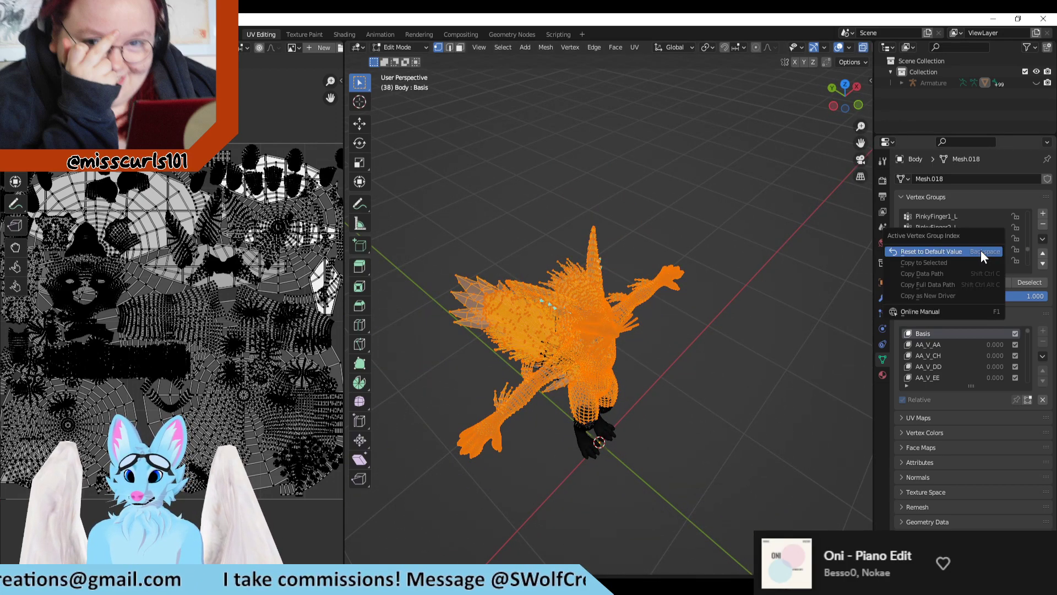
{"action": "scroll", "coordinate": [991, 233], "scroll_direction": "up", "scroll_amount": 6}
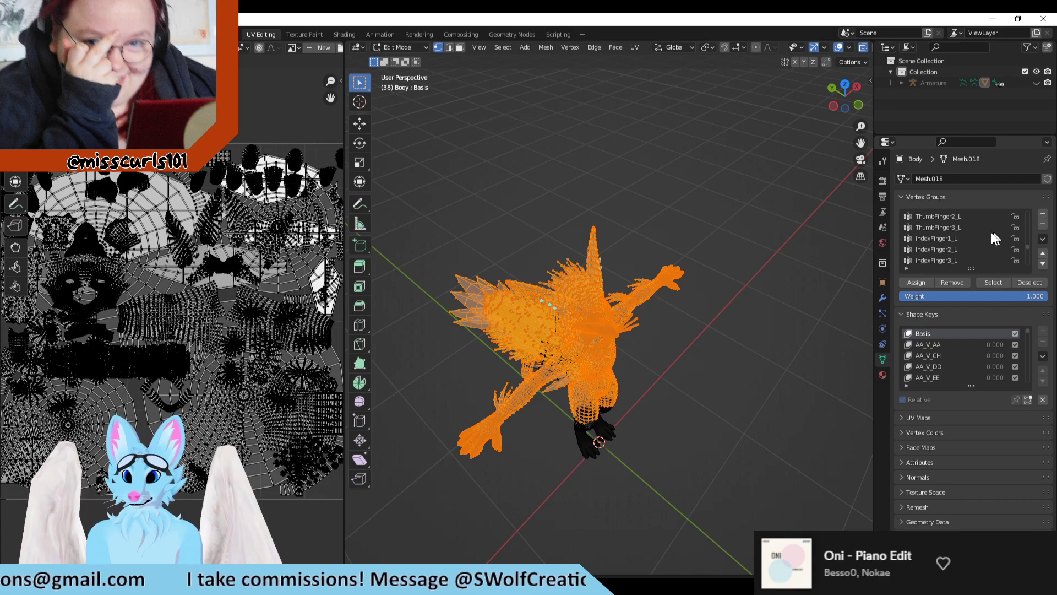
{"action": "scroll", "coordinate": [976, 233], "scroll_direction": "up", "scroll_amount": 4}
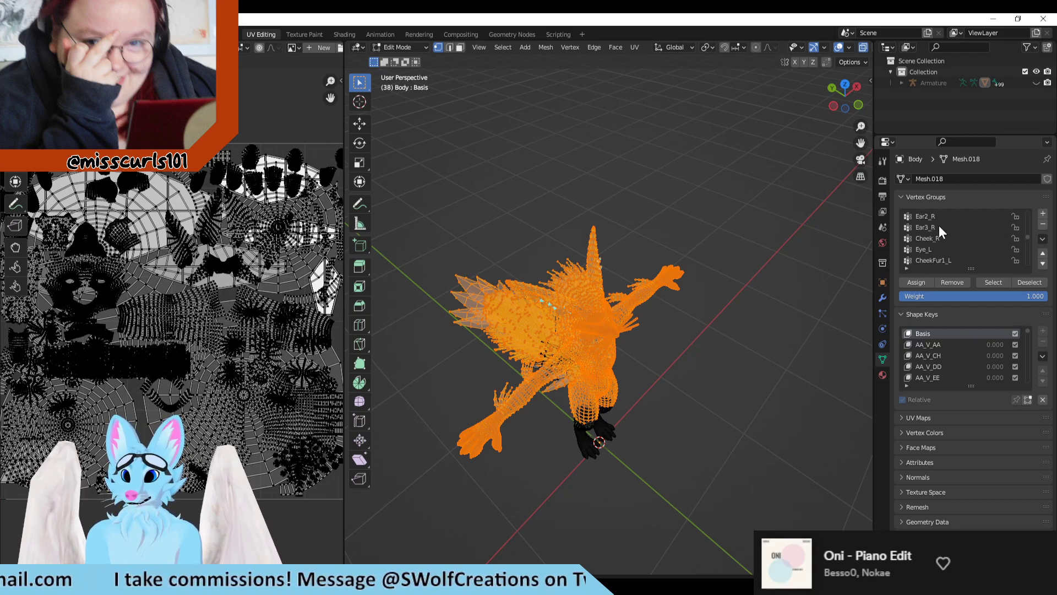
{"action": "left_click", "coordinate": [936, 249]}
{"action": "left_click", "coordinate": [1029, 281]}
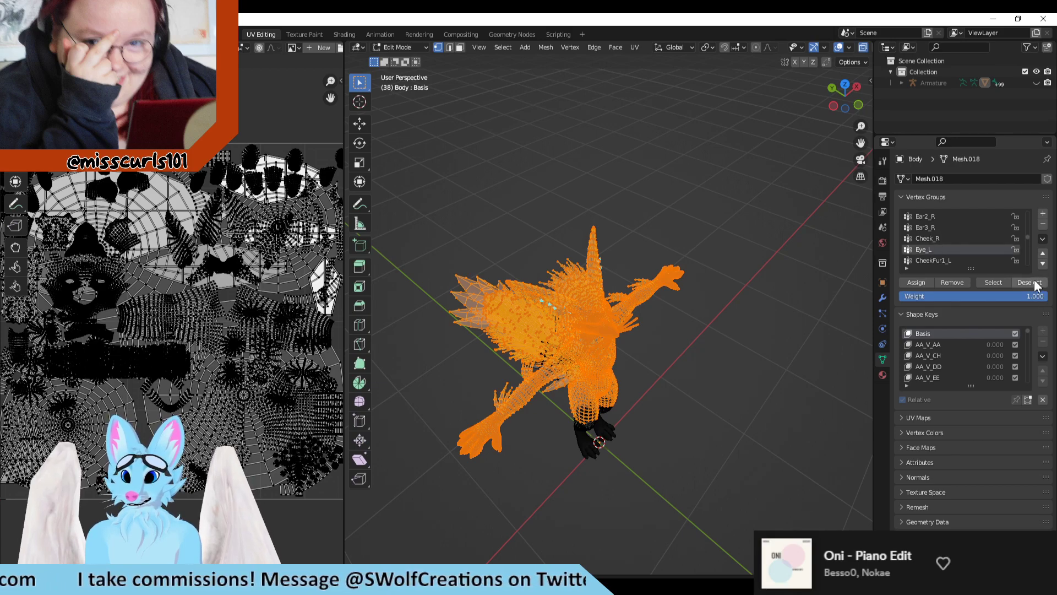
{"action": "middle_click_drag", "start_coordinate": [689, 383], "coordinate": [748, 264]}
{"action": "scroll", "coordinate": [689, 213], "scroll_direction": "up", "scroll_amount": 5}
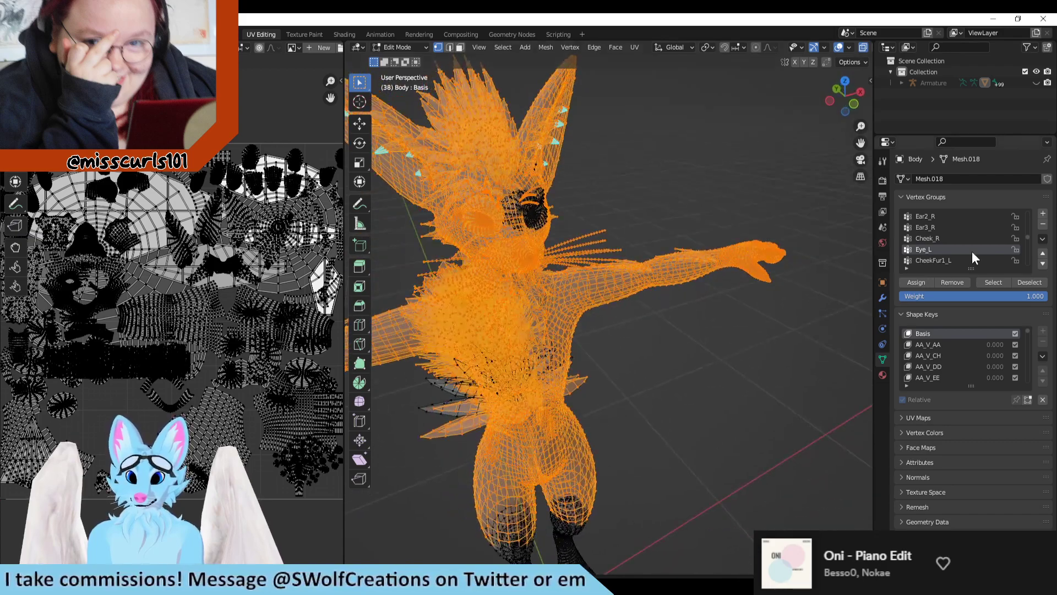
Step: Look through the vertex group list around the hair groups, clear the mesh selection, and view the tail from the side
{"action": "scroll", "coordinate": [973, 251], "scroll_direction": "up", "scroll_amount": 2}
{"action": "scroll", "coordinate": [972, 251], "scroll_direction": "up", "scroll_amount": 5}
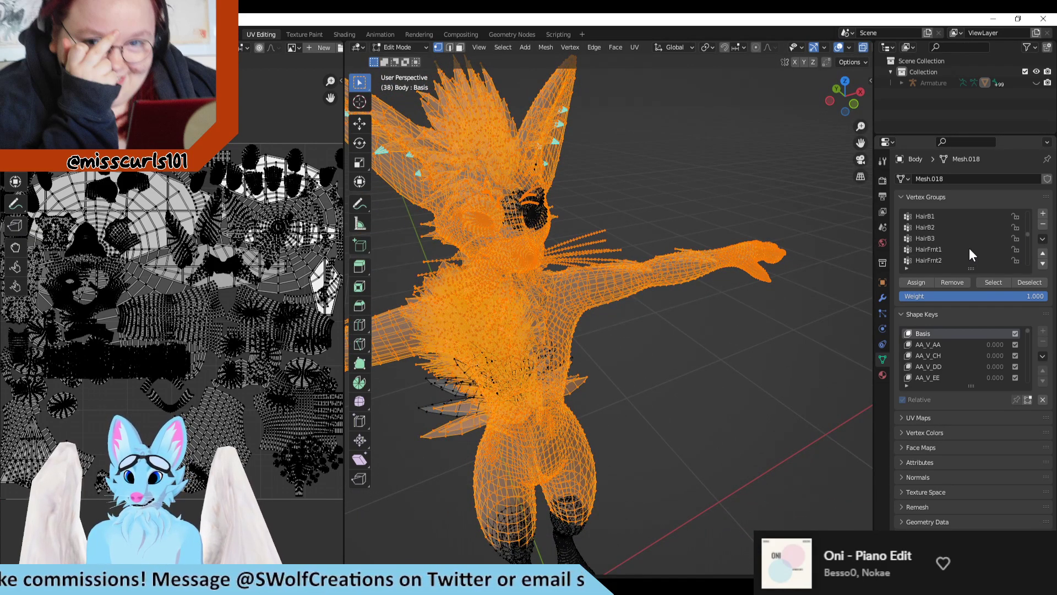
{"action": "scroll", "coordinate": [968, 251], "scroll_direction": "up", "scroll_amount": 5}
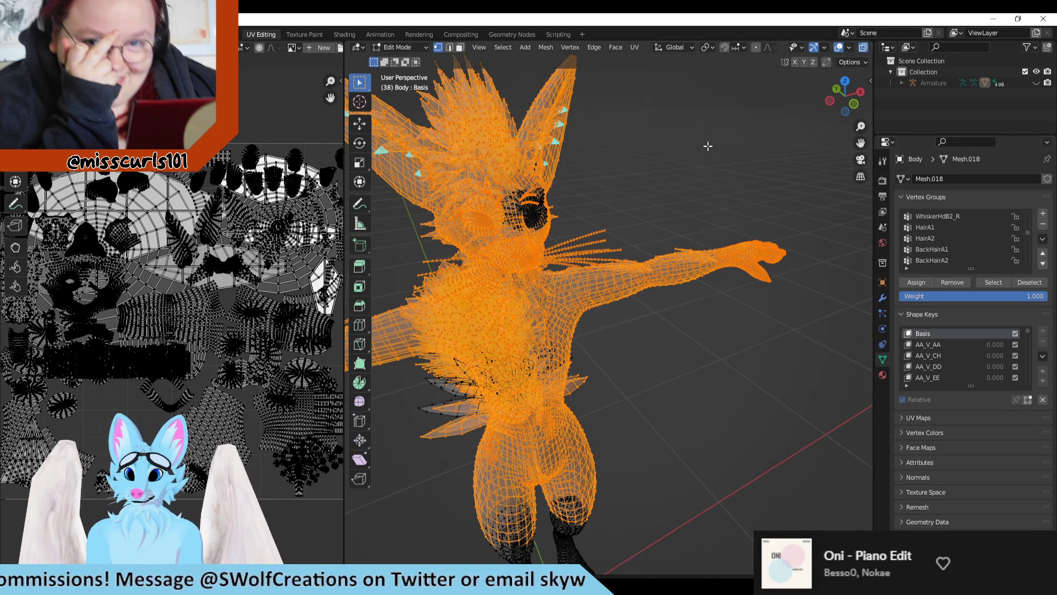
{"action": "left_click", "coordinate": [701, 207]}
{"action": "middle_click_drag", "start_coordinate": [700, 207], "coordinate": [714, 251]}
{"action": "middle_click_drag", "start_coordinate": [595, 325], "coordinate": [687, 276]}
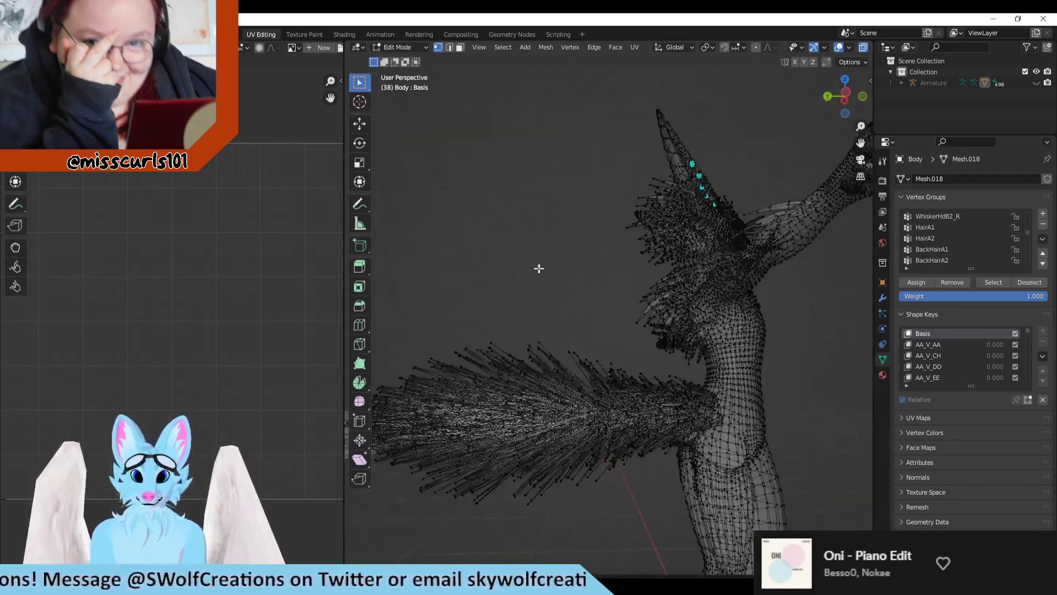
Step: Box-select the outer part of the tail with its feathers from below to check its UV islands
{"action": "left_click_drag", "start_coordinate": [551, 272], "coordinate": [587, 489]}
{"action": "scroll", "coordinate": [579, 483], "scroll_direction": "down", "scroll_amount": 1}
{"action": "left_click_drag", "start_coordinate": [500, 273], "coordinate": [589, 479]}
{"action": "left_click", "coordinate": [578, 490]}
{"action": "middle_click_drag", "start_coordinate": [579, 490], "coordinate": [781, 375]}
{"action": "scroll", "coordinate": [781, 375], "scroll_direction": "down", "scroll_amount": 5}
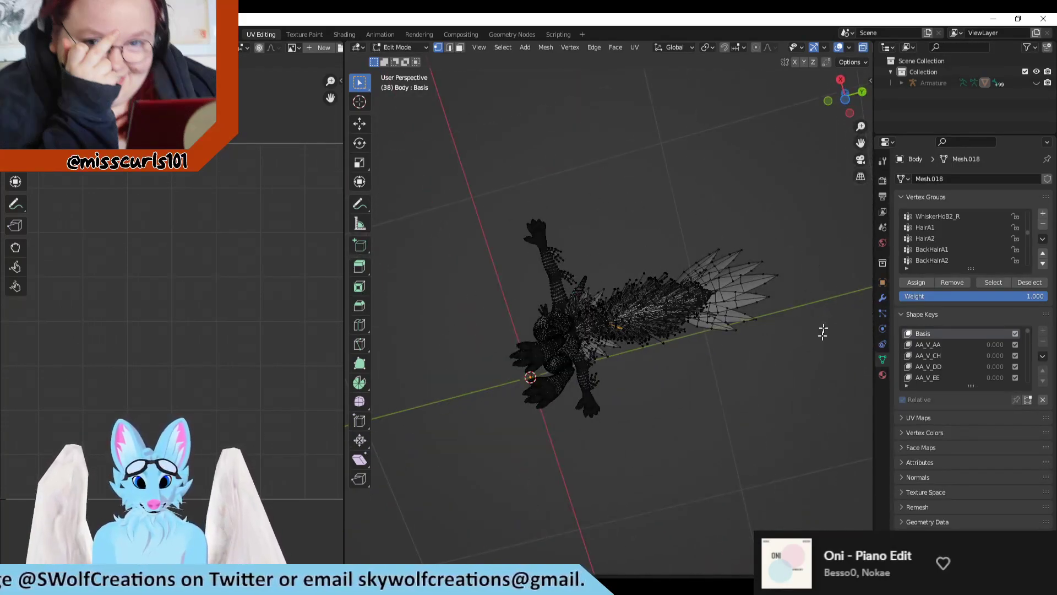
{"action": "left_click_drag", "start_coordinate": [799, 167], "coordinate": [613, 359]}
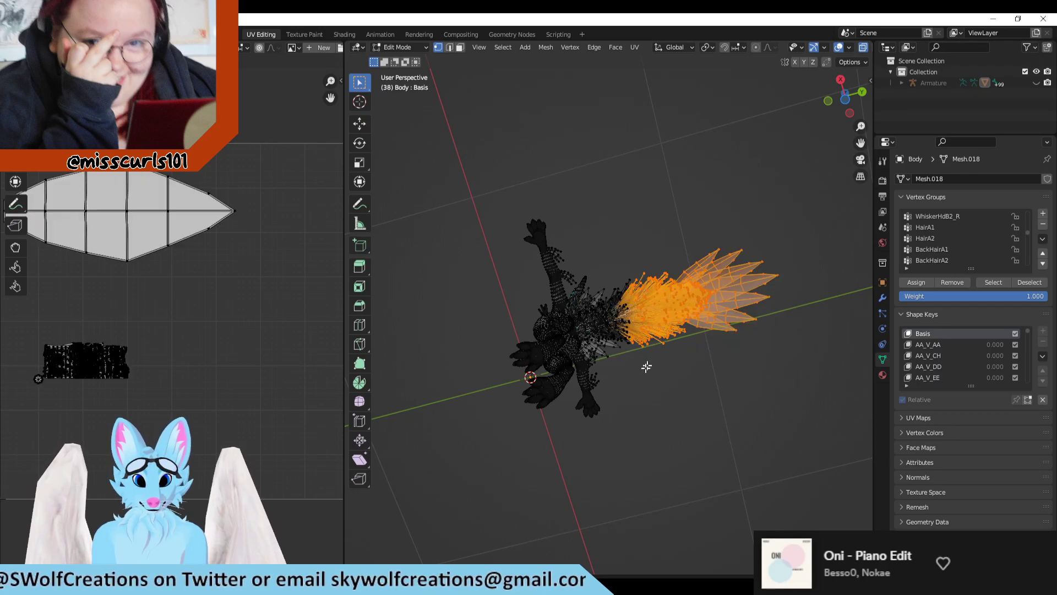
Step: Replace the tail selection with a box selection of both lower legs and feet, and examine their toe UV islands closely
{"action": "left_click", "coordinate": [668, 385]}
{"action": "middle_click_drag", "start_coordinate": [667, 385], "coordinate": [622, 456]}
{"action": "left_click_drag", "start_coordinate": [649, 396], "coordinate": [504, 519]}
{"action": "middle_click_drag", "start_coordinate": [507, 504], "coordinate": [727, 501]}
{"action": "scroll", "coordinate": [299, 349], "scroll_direction": "down", "scroll_amount": 1}
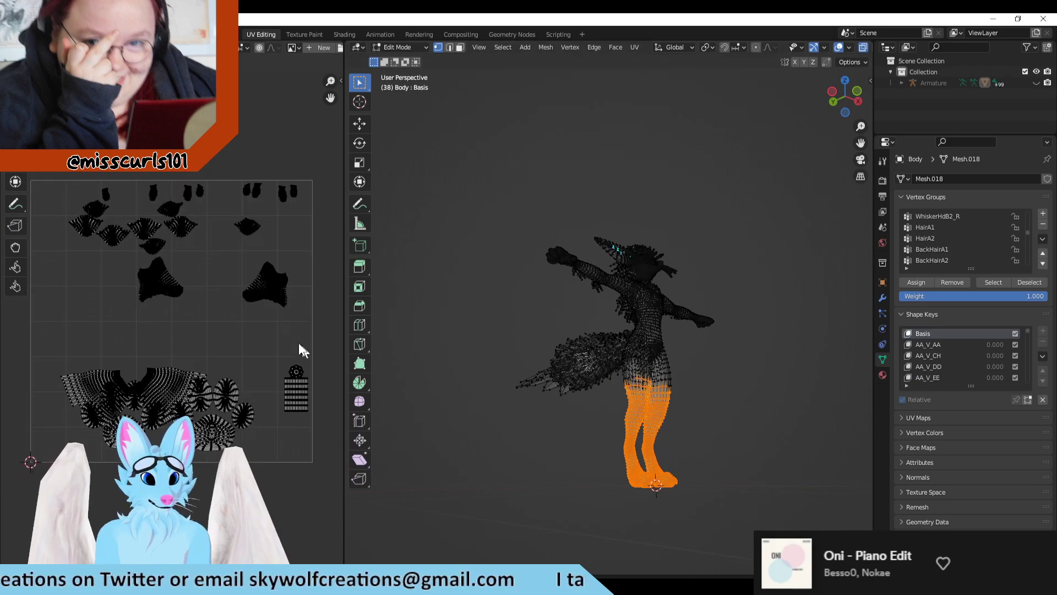
{"action": "scroll", "coordinate": [165, 303], "scroll_direction": "up", "scroll_amount": 2}
{"action": "middle_click_drag", "start_coordinate": [242, 253], "coordinate": [192, 403]}
{"action": "scroll", "coordinate": [263, 326], "scroll_direction": "up", "scroll_amount": 2}
{"action": "scroll", "coordinate": [248, 309], "scroll_direction": "up", "scroll_amount": 4}
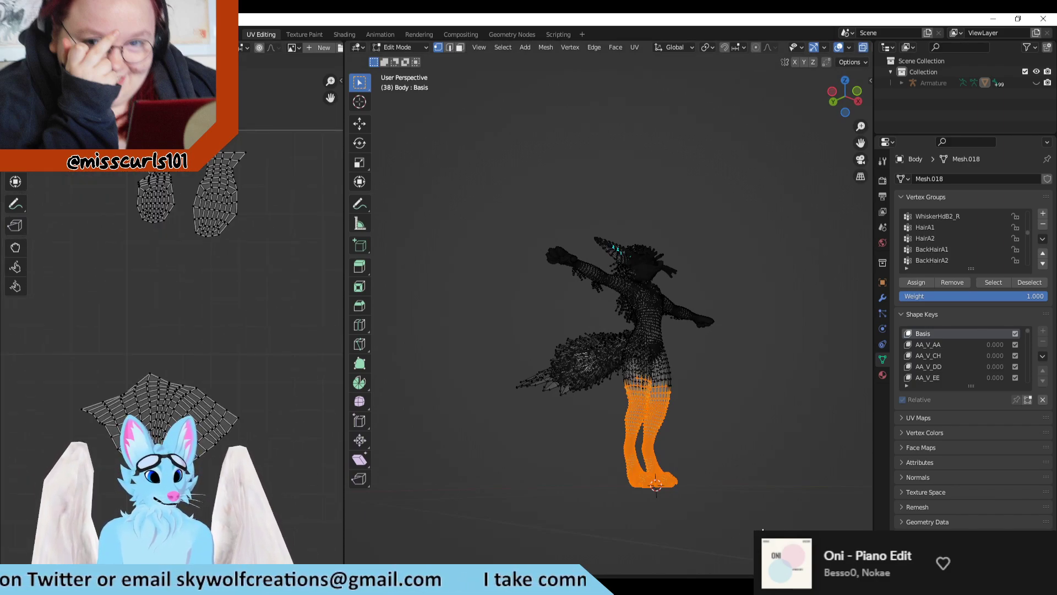
Step: Find the ToeMid2_L vertex group, clear the leg selection, and select only that group's vertices
{"action": "middle_click_drag", "start_coordinate": [763, 530], "coordinate": [865, 251]}
{"action": "scroll", "coordinate": [958, 246], "scroll_direction": "down", "scroll_amount": 3}
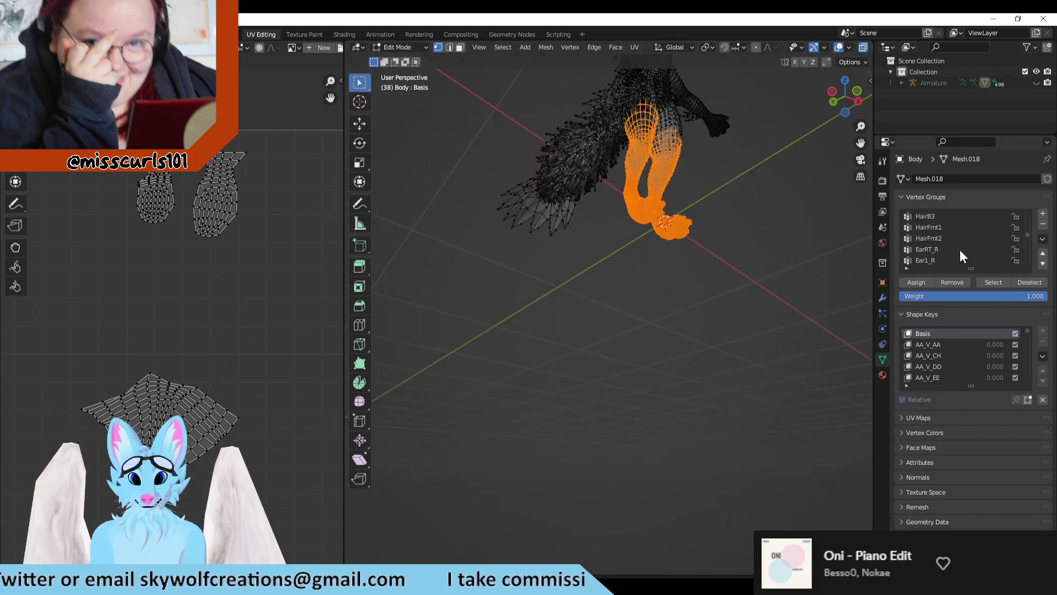
{"action": "scroll", "coordinate": [960, 251], "scroll_direction": "down", "scroll_amount": 10}
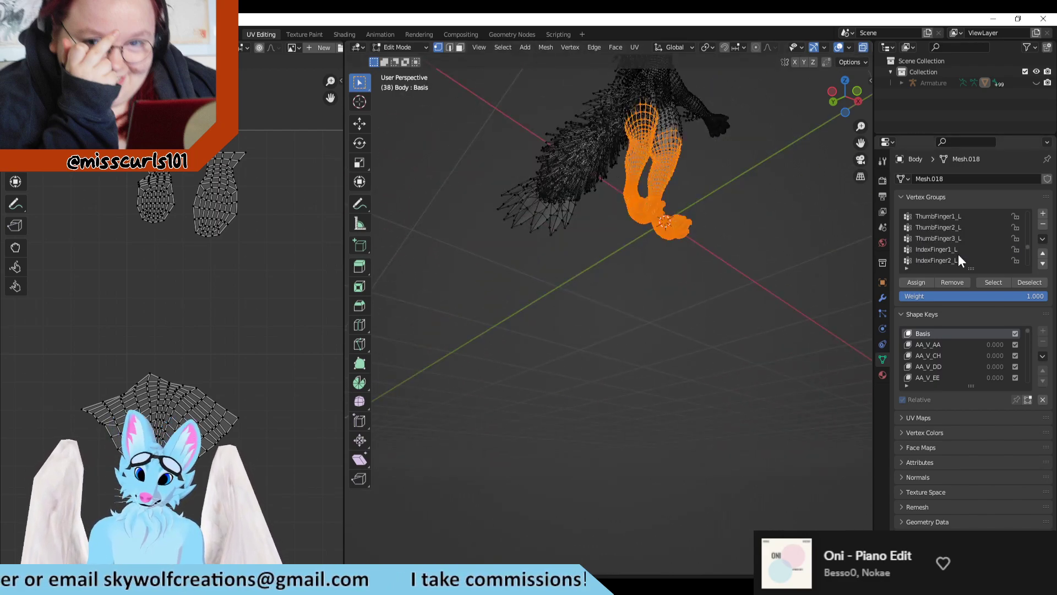
{"action": "scroll", "coordinate": [958, 256], "scroll_direction": "down", "scroll_amount": 10}
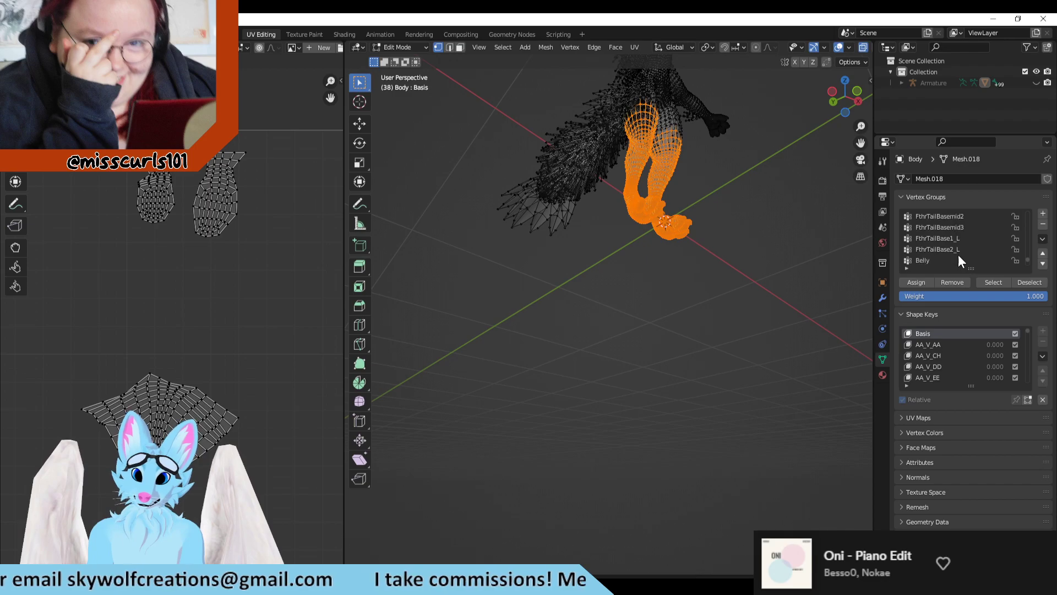
{"action": "scroll", "coordinate": [958, 254], "scroll_direction": "up", "scroll_amount": 5}
{"action": "left_click", "coordinate": [919, 249]}
{"action": "middle_click_drag", "start_coordinate": [687, 205], "coordinate": [677, 258]}
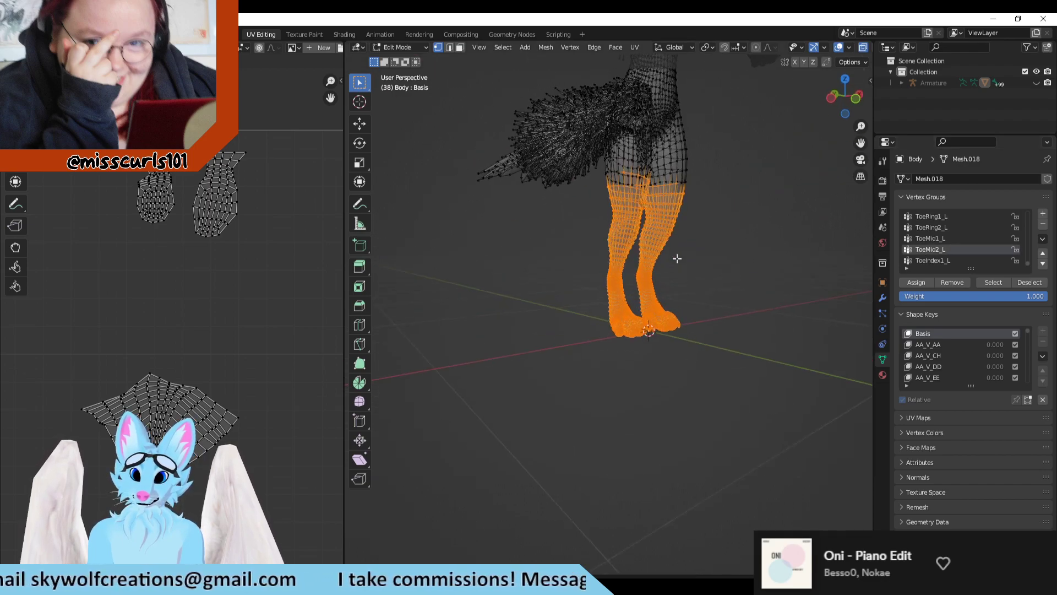
{"action": "key", "text": "alt+a"}
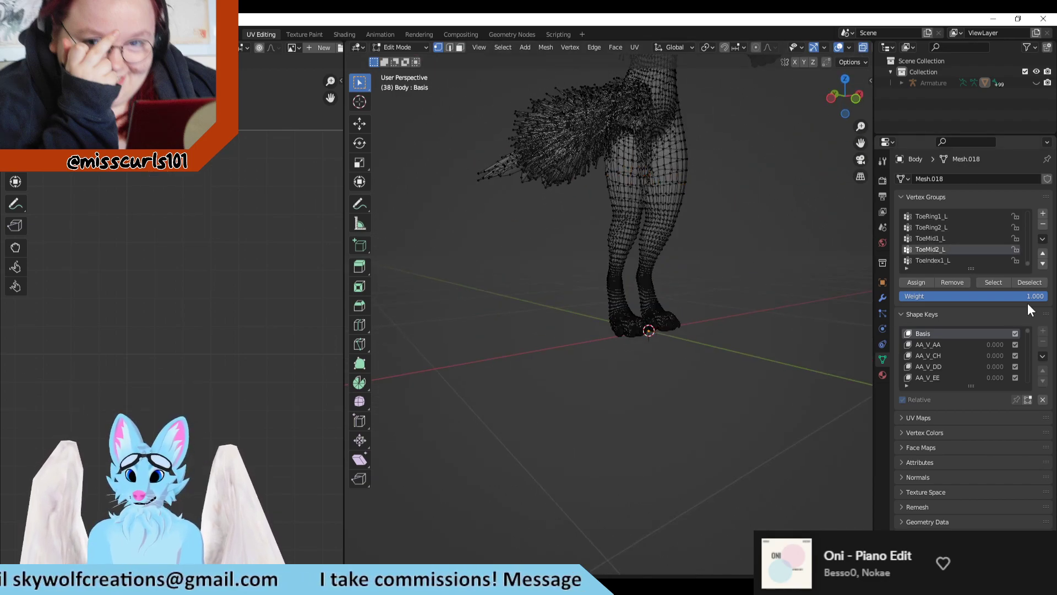
{"action": "left_click", "coordinate": [993, 284]}
Step: Inspect the selected toe on the left foot up close and add the ToeMid1_L vertex group to the selection
{"action": "scroll", "coordinate": [787, 310], "scroll_direction": "up", "scroll_amount": 4}
{"action": "middle_click_drag", "start_coordinate": [752, 317], "coordinate": [723, 266], "text": "shift"}
{"action": "left_click", "coordinate": [938, 240]}
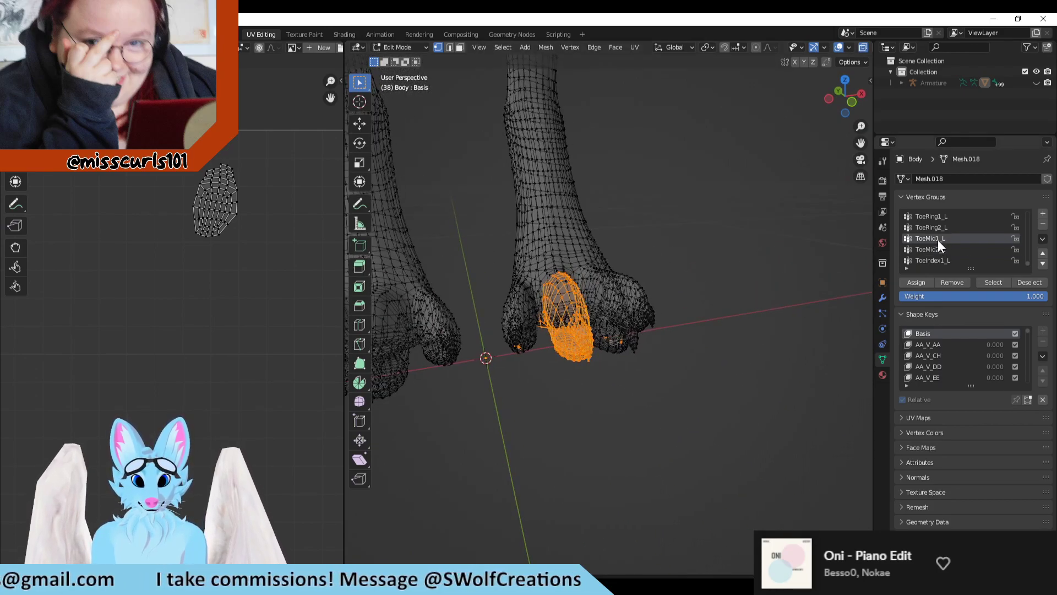
{"action": "left_click", "coordinate": [994, 282]}
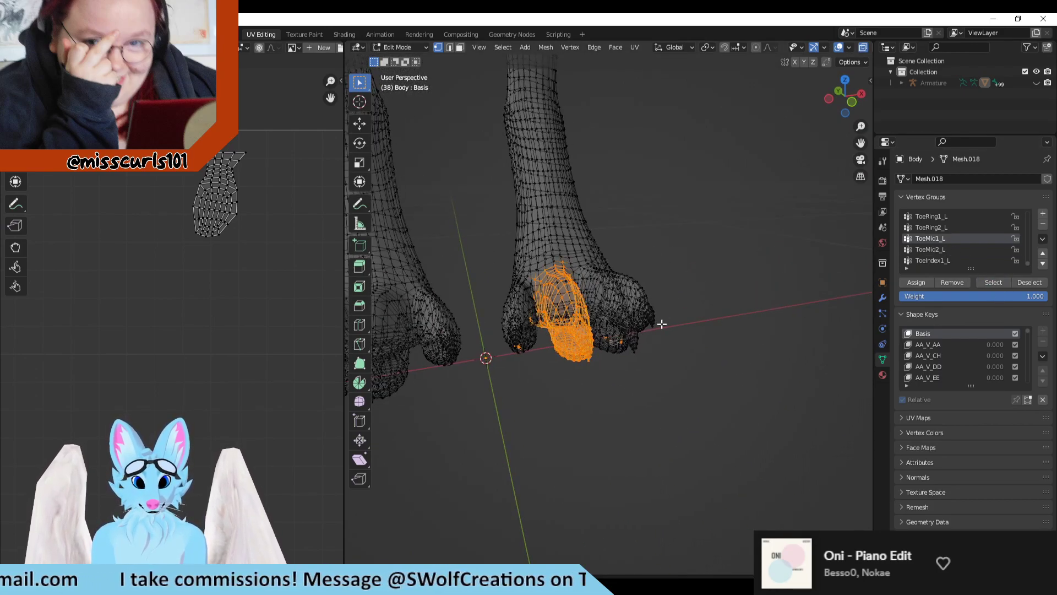
Step: Clear the toe selection, select the ToeRing2_L vertex group, and inspect its toe and UV island
{"action": "left_click", "coordinate": [806, 325]}
{"action": "left_click", "coordinate": [927, 223]}
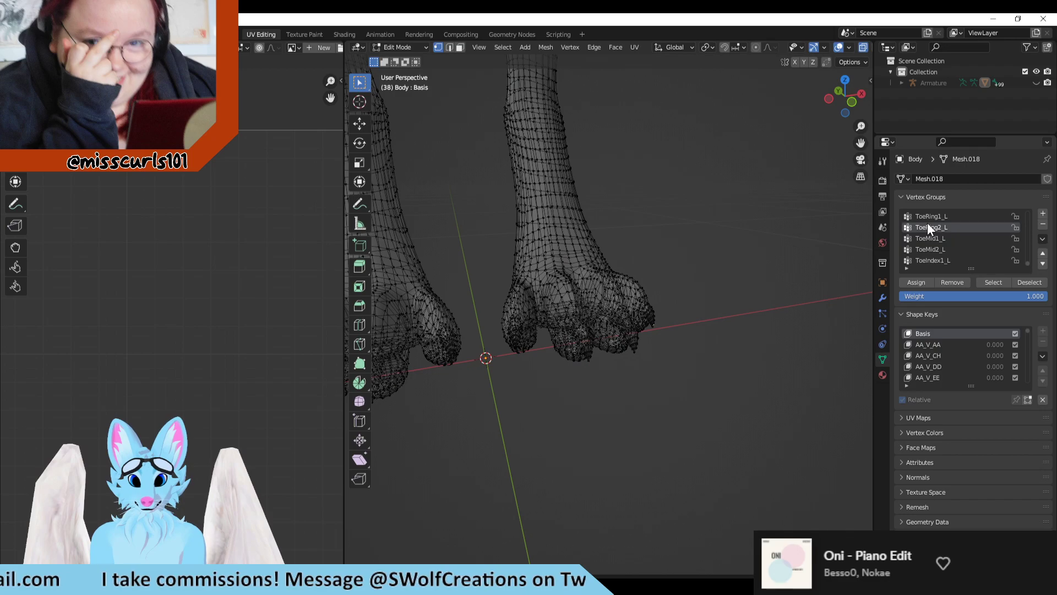
{"action": "left_click", "coordinate": [991, 282]}
{"action": "middle_click_drag", "start_coordinate": [626, 277], "coordinate": [603, 351]}
{"action": "middle_click_drag", "start_coordinate": [639, 285], "coordinate": [639, 287]}
{"action": "scroll", "coordinate": [184, 289], "scroll_direction": "down", "scroll_amount": 4}
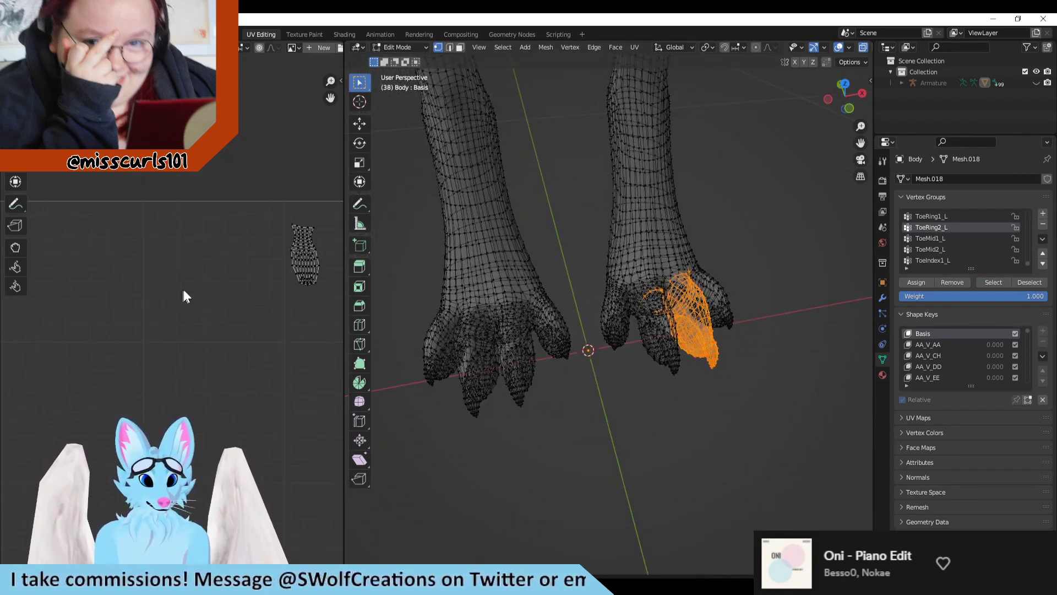
{"action": "scroll", "coordinate": [292, 300], "scroll_direction": "up", "scroll_amount": 2}
{"action": "middle_click_drag", "start_coordinate": [724, 316], "coordinate": [720, 319]}
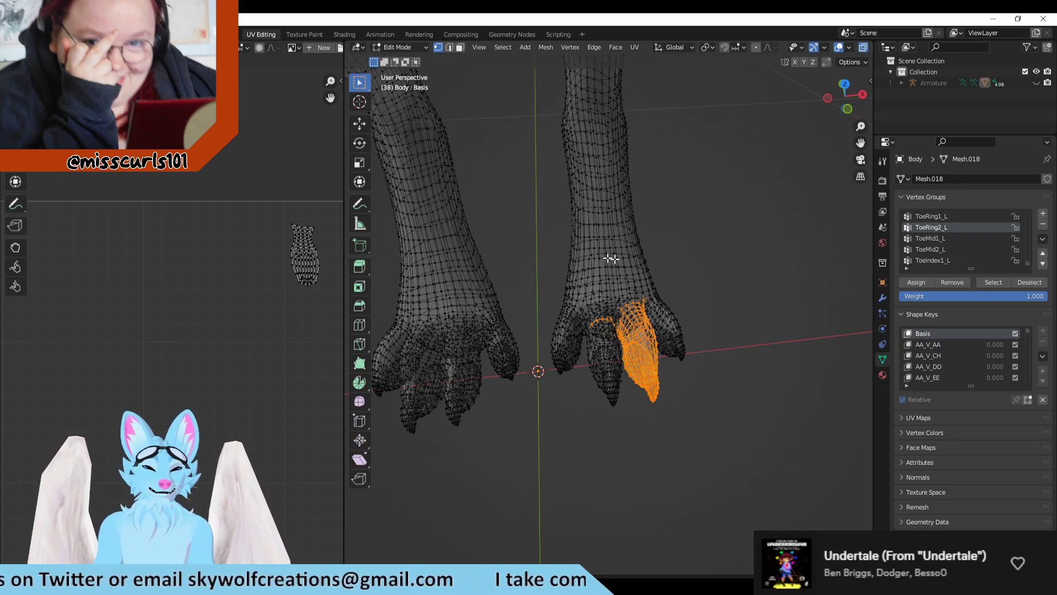
Step: Box-select the left foot, and then both feet up past the ankles, to check their UV islands
{"action": "left_click_drag", "start_coordinate": [710, 277], "coordinate": [539, 428]}
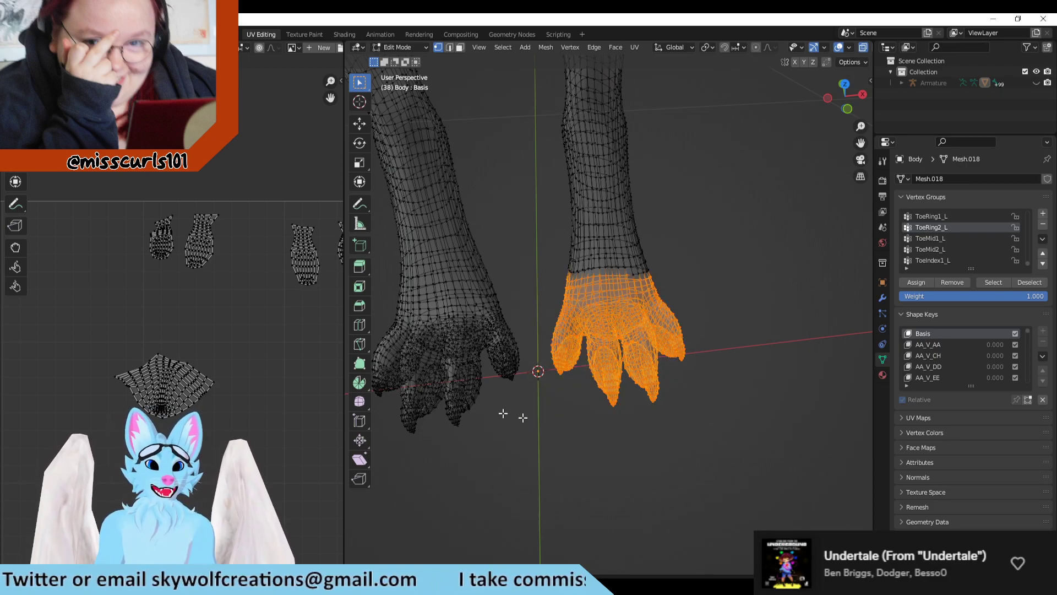
{"action": "scroll", "coordinate": [193, 298], "scroll_direction": "down", "scroll_amount": 2}
{"action": "middle_click_drag", "start_coordinate": [758, 360], "coordinate": [748, 328]}
{"action": "middle_click_drag", "start_coordinate": [715, 204], "coordinate": [726, 258], "text": "shift"}
{"action": "left_click_drag", "start_coordinate": [786, 179], "coordinate": [392, 410]}
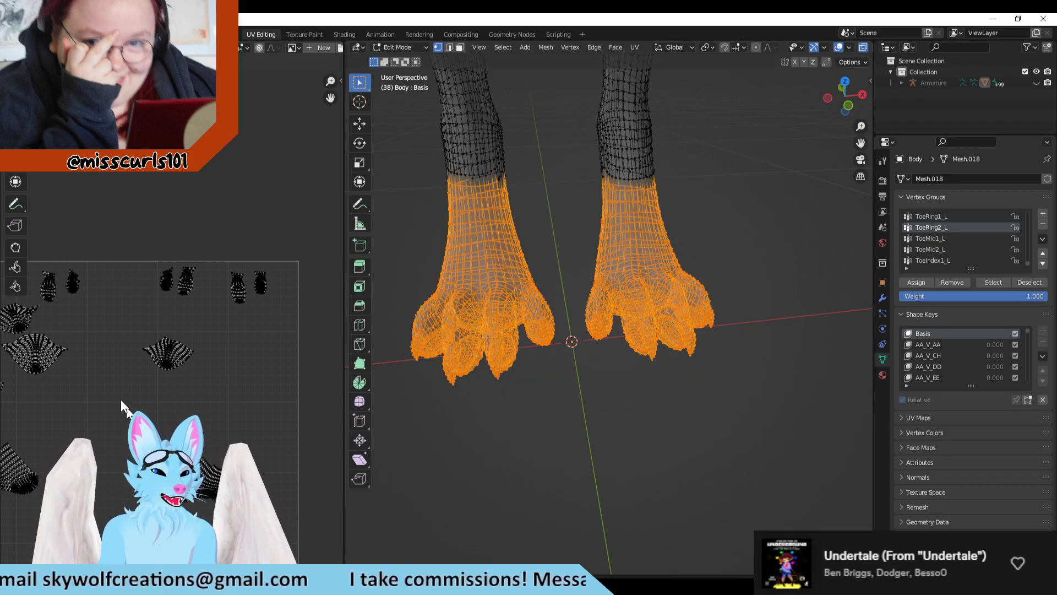
Step: Examine the UV islands of both selected feet in the UV editor, from the whole layout to close up
{"action": "scroll", "coordinate": [231, 394], "scroll_direction": "down", "scroll_amount": 1}
{"action": "scroll", "coordinate": [64, 444], "scroll_direction": "up", "scroll_amount": 2}
{"action": "scroll", "coordinate": [229, 377], "scroll_direction": "down", "scroll_amount": 2}
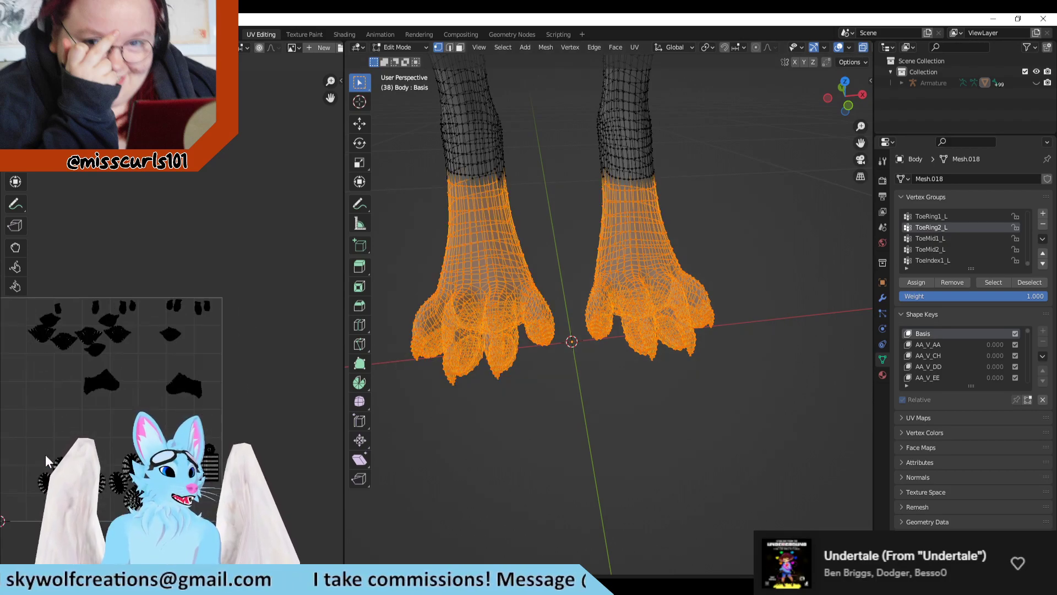
{"action": "scroll", "coordinate": [168, 383], "scroll_direction": "up", "scroll_amount": 1}
{"action": "scroll", "coordinate": [167, 382], "scroll_direction": "up", "scroll_amount": 1}
{"action": "middle_click_drag", "start_coordinate": [167, 382], "coordinate": [247, 311]}
{"action": "scroll", "coordinate": [672, 382], "scroll_direction": "down", "scroll_amount": 3}
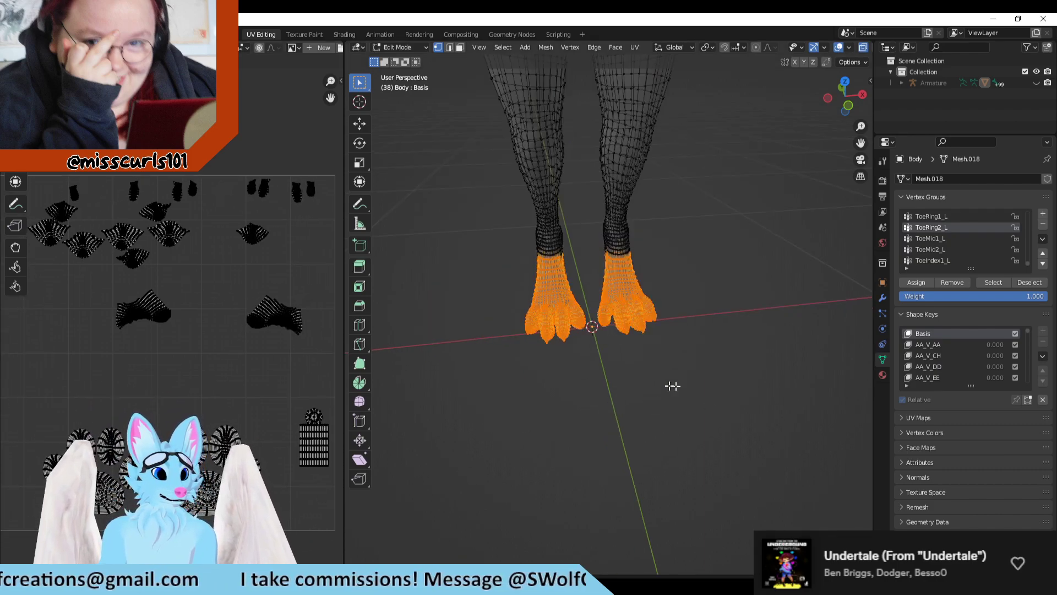
Step: Clear the feet selection, box-select the tips of the middle toes on one foot to check their UV islands, and deselect them
{"action": "left_click", "coordinate": [590, 368]}
{"action": "left_click_drag", "start_coordinate": [557, 337], "coordinate": [517, 378]}
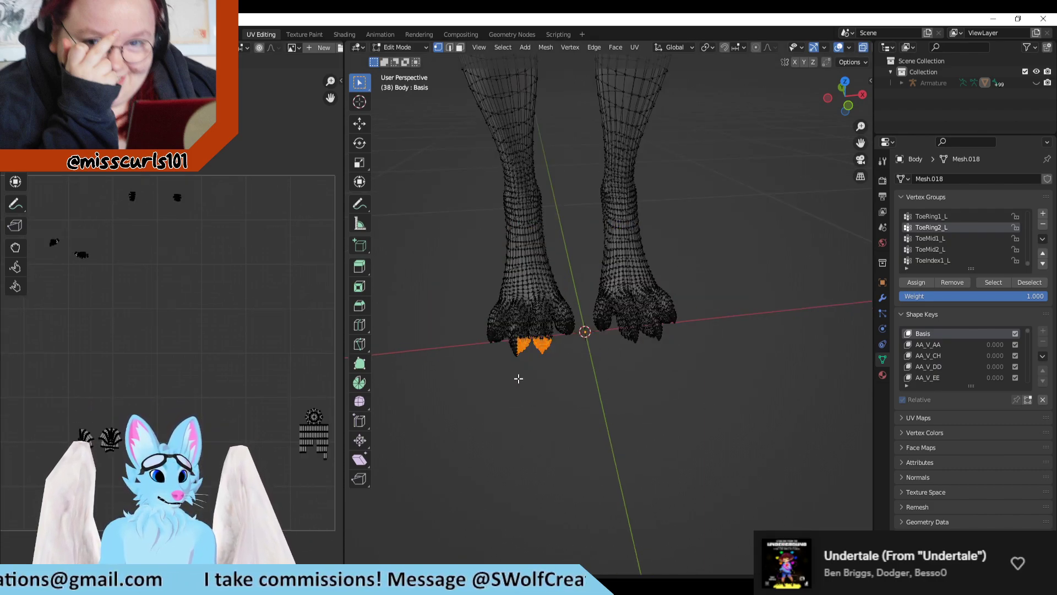
{"action": "left_click", "coordinate": [622, 397]}
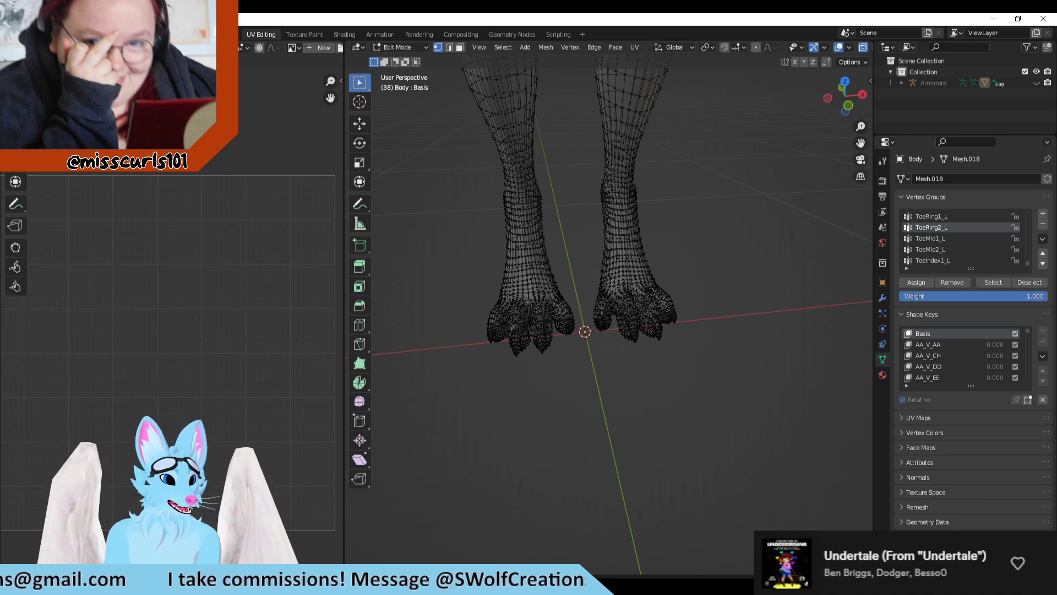
Step: Switch to Clip Studio Paint and examine the color-coded UV islands on the Misc_BaseMapUV canvas
{"action": "key", "text": "alt+Tab"}
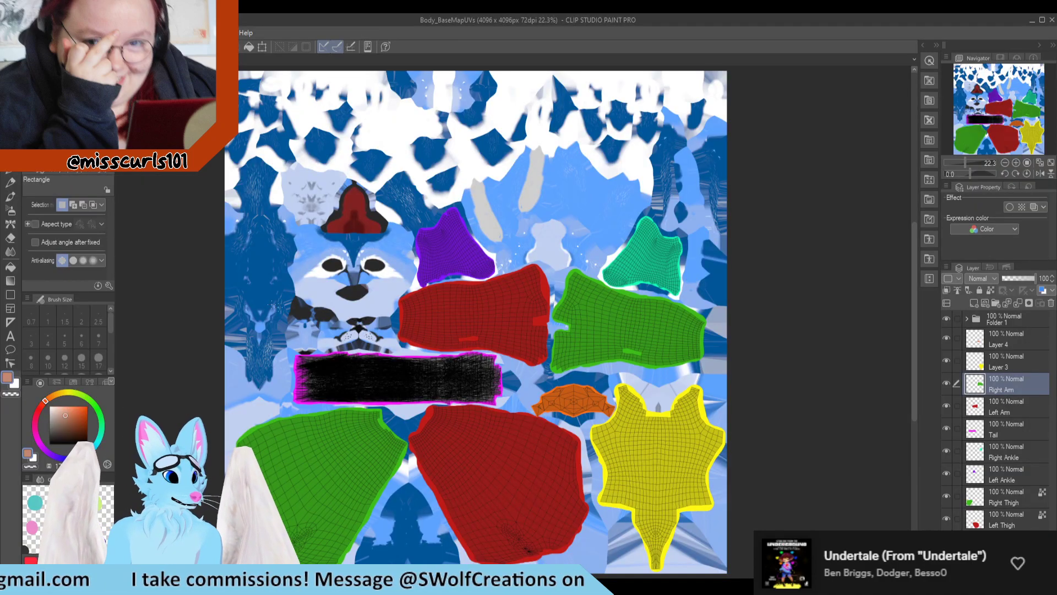
{"action": "key", "text": "alt+Tab"}
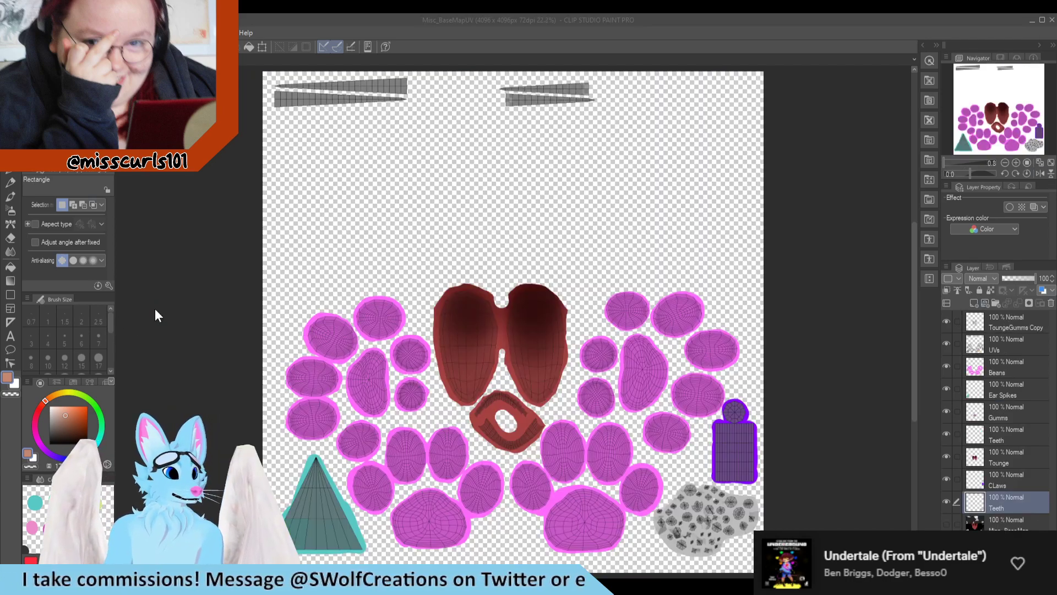
{"action": "scroll", "coordinate": [464, 340], "scroll_direction": "down", "scroll_amount": 2}
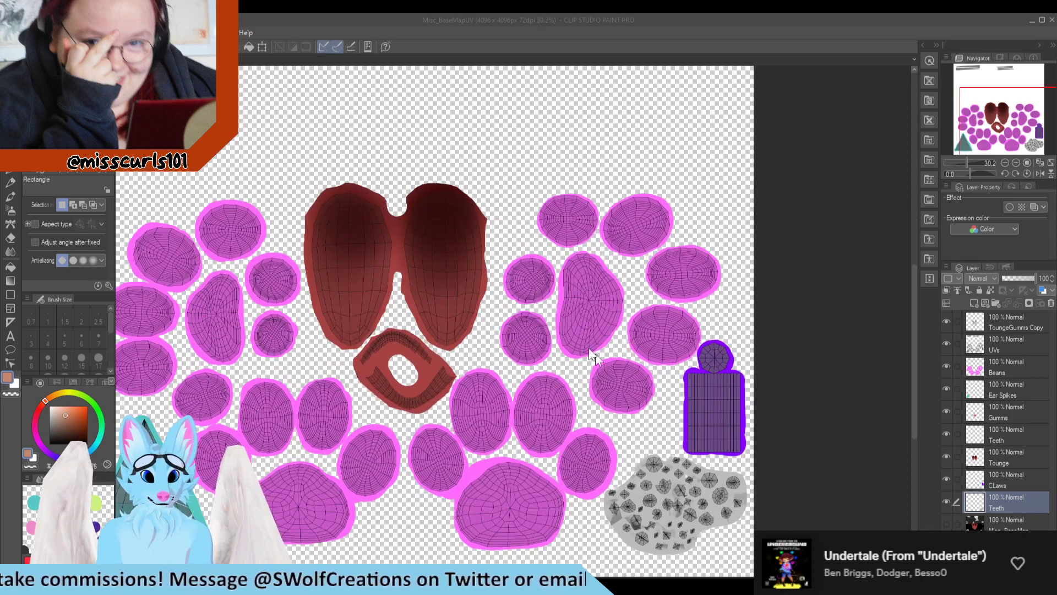
{"action": "scroll", "coordinate": [448, 302], "scroll_direction": "down", "scroll_amount": 3}
{"action": "scroll", "coordinate": [532, 149], "scroll_direction": "up", "scroll_amount": 5}
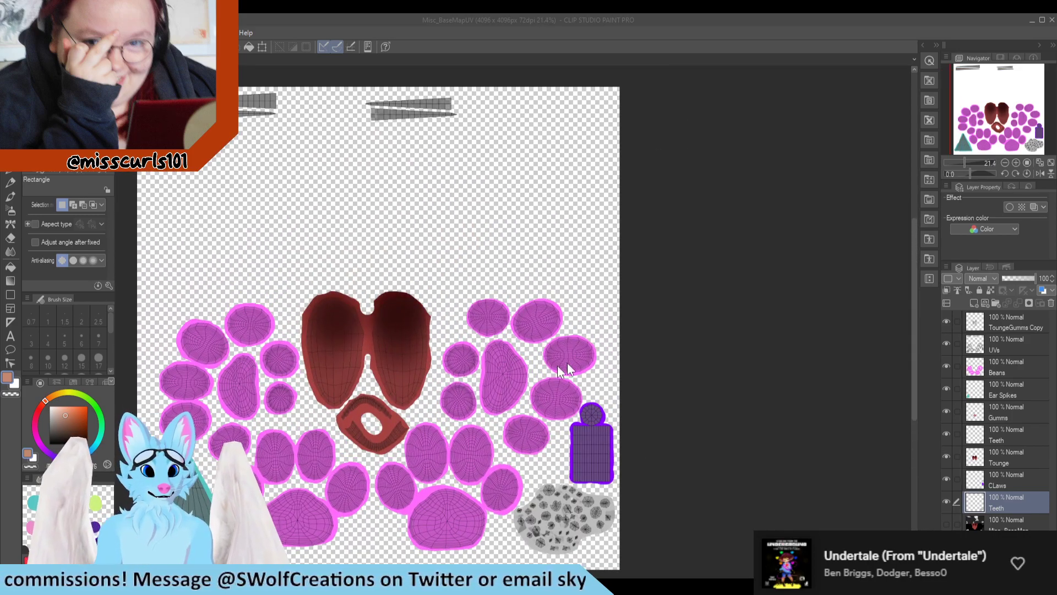
{"action": "scroll", "coordinate": [569, 365], "scroll_direction": "down", "scroll_amount": 2}
{"action": "scroll", "coordinate": [320, 440], "scroll_direction": "up", "scroll_amount": 2}
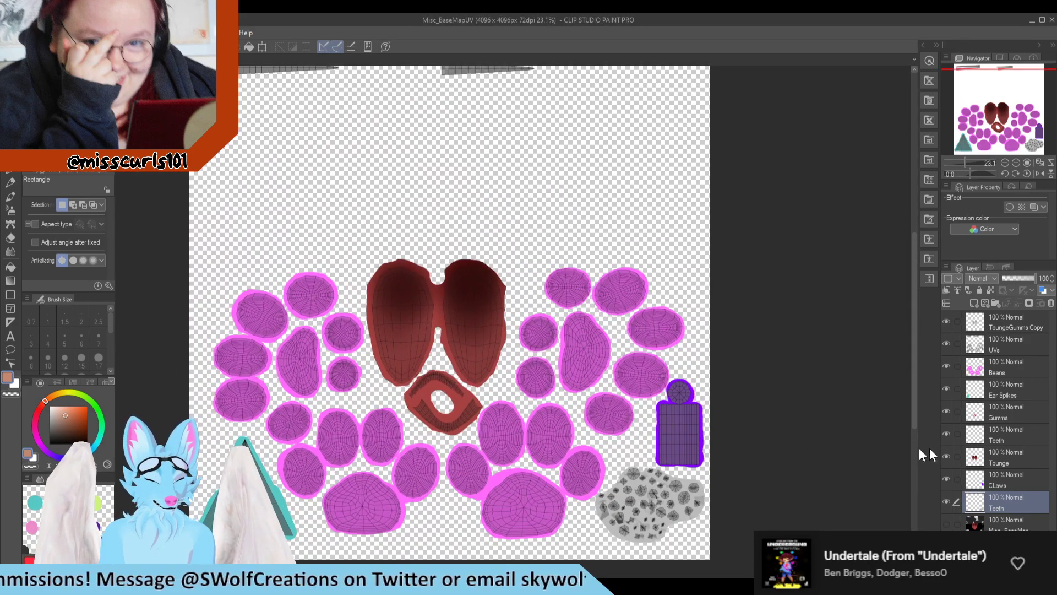
Step: Hide and reshow the lower Teeth, CLaws, Tounge and upper Teeth layers one by one to identify their UV islands
{"action": "left_click", "coordinate": [946, 497]}
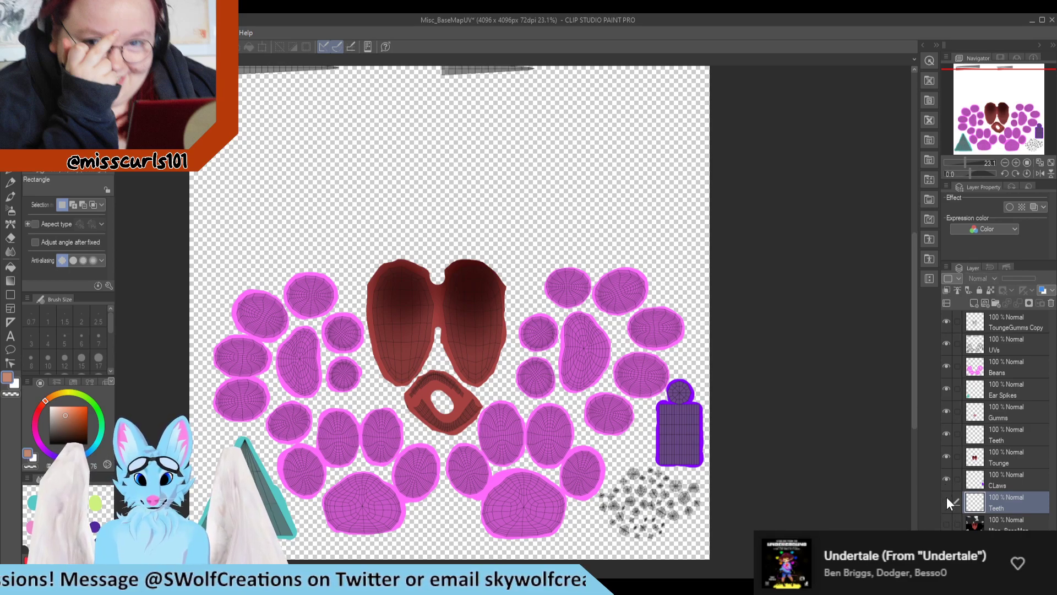
{"action": "left_click", "coordinate": [946, 496]}
{"action": "left_click", "coordinate": [946, 477]}
{"action": "left_click", "coordinate": [946, 477]}
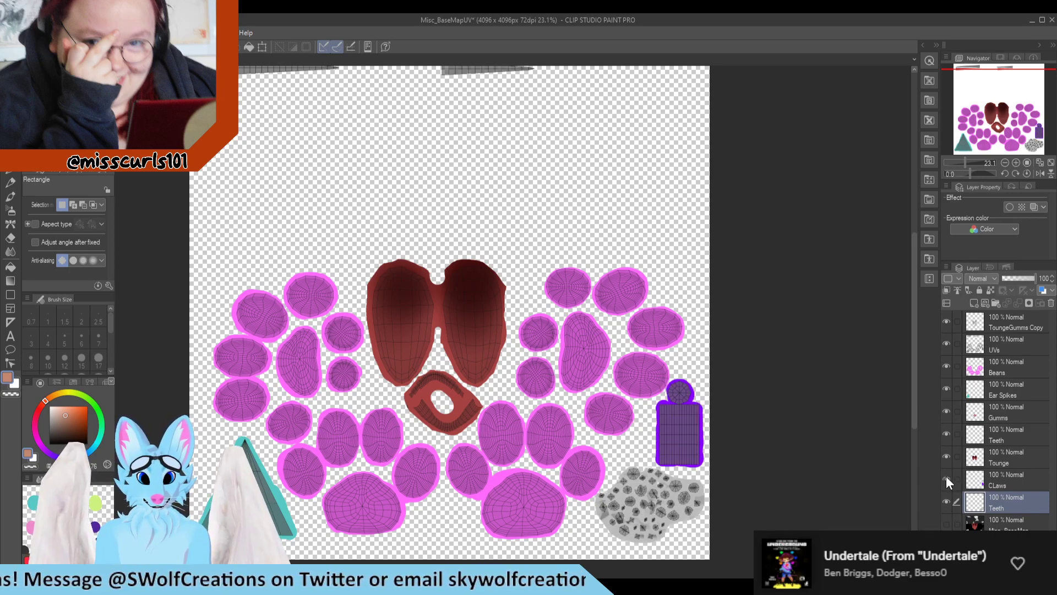
{"action": "left_click", "coordinate": [944, 455]}
{"action": "left_click", "coordinate": [943, 455]}
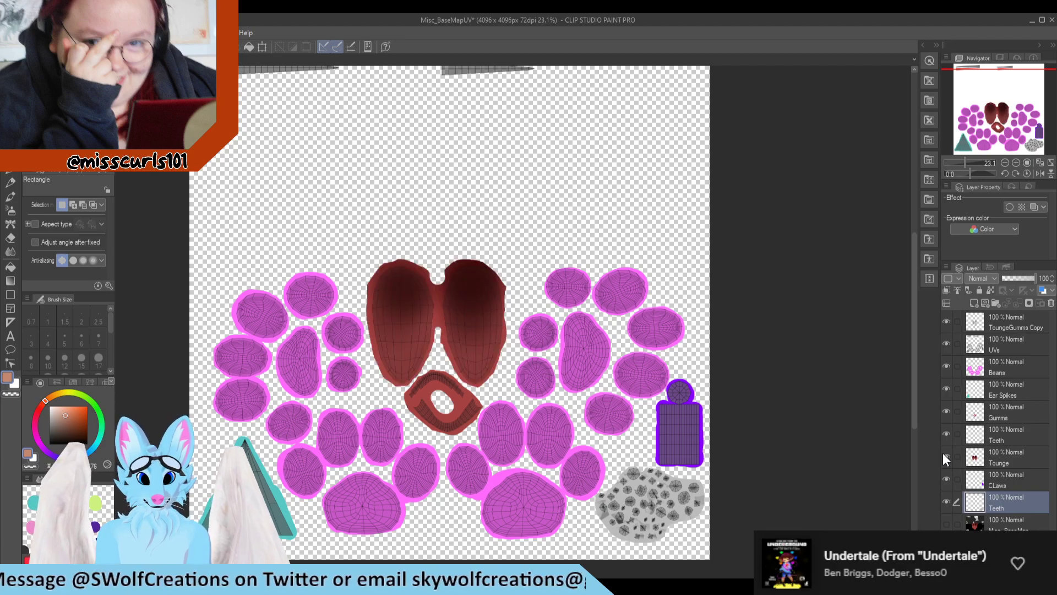
{"action": "left_click", "coordinate": [946, 432]}
{"action": "left_click", "coordinate": [947, 432]}
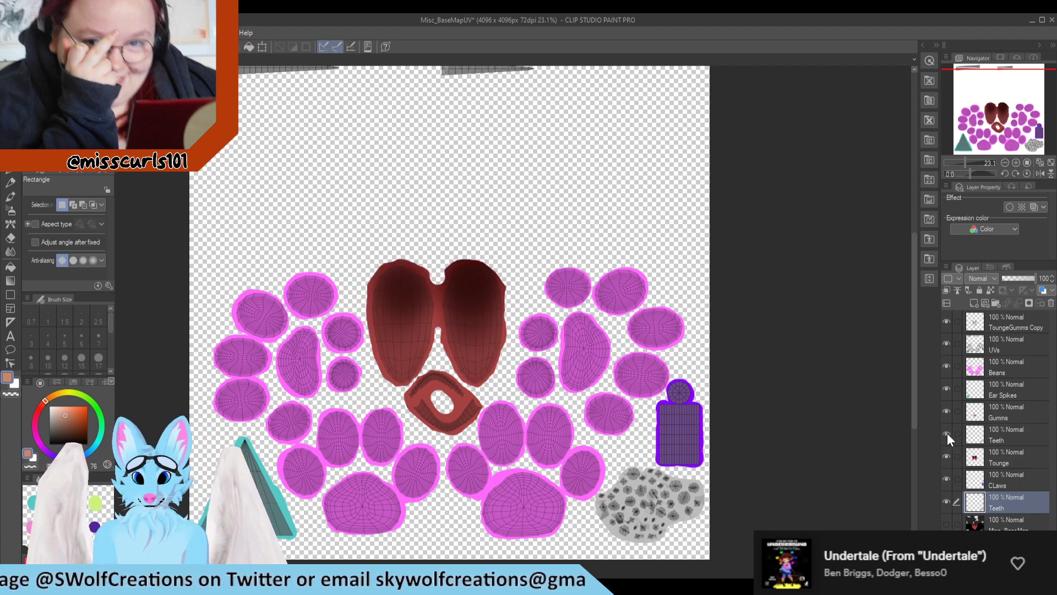
Step: Hide and reshow the Gumms, Ear Spikes and Beans layers in turn to identify the islands each one colors
{"action": "left_click", "coordinate": [947, 411]}
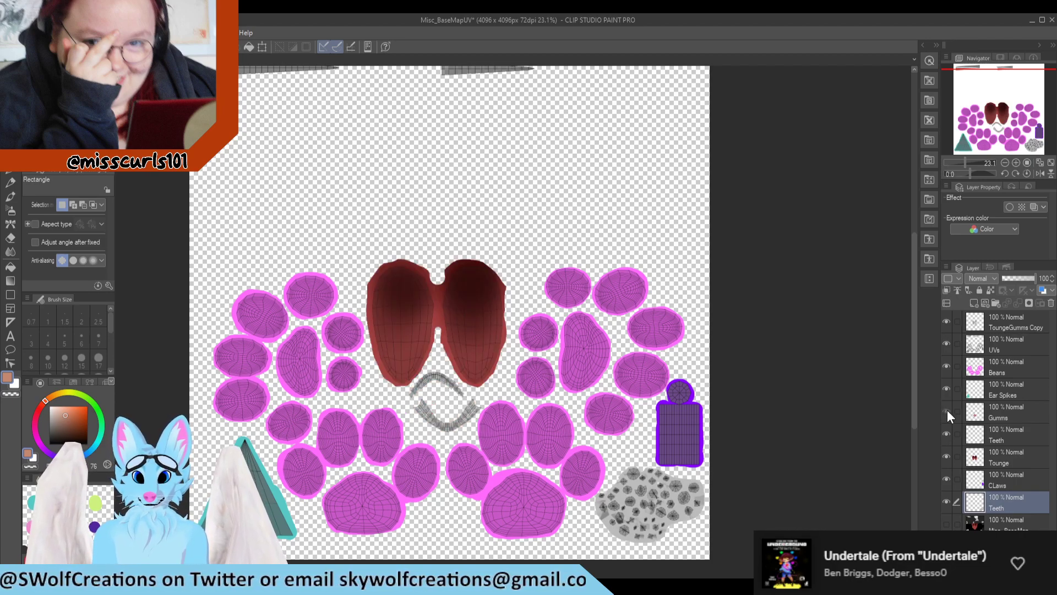
{"action": "left_click", "coordinate": [947, 410]}
{"action": "left_click", "coordinate": [947, 388]}
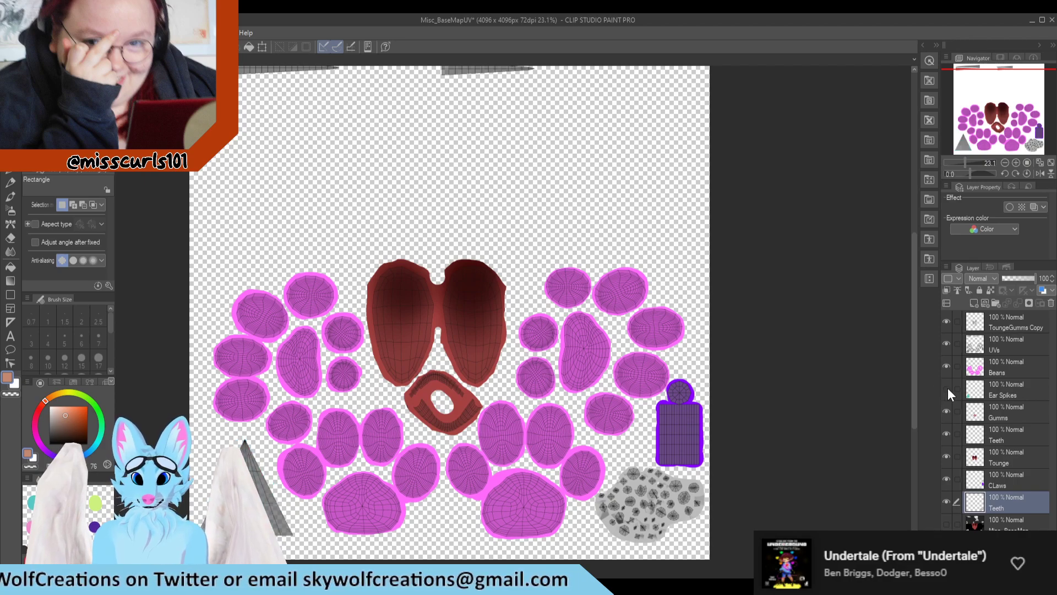
{"action": "left_click", "coordinate": [947, 388]}
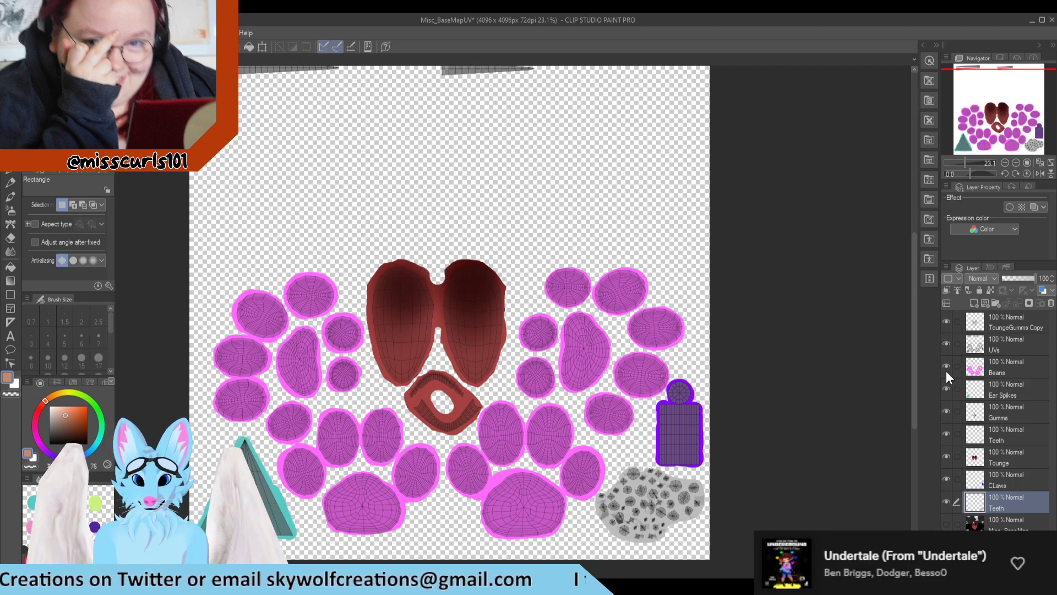
{"action": "left_click", "coordinate": [946, 366]}
{"action": "left_click", "coordinate": [946, 366]}
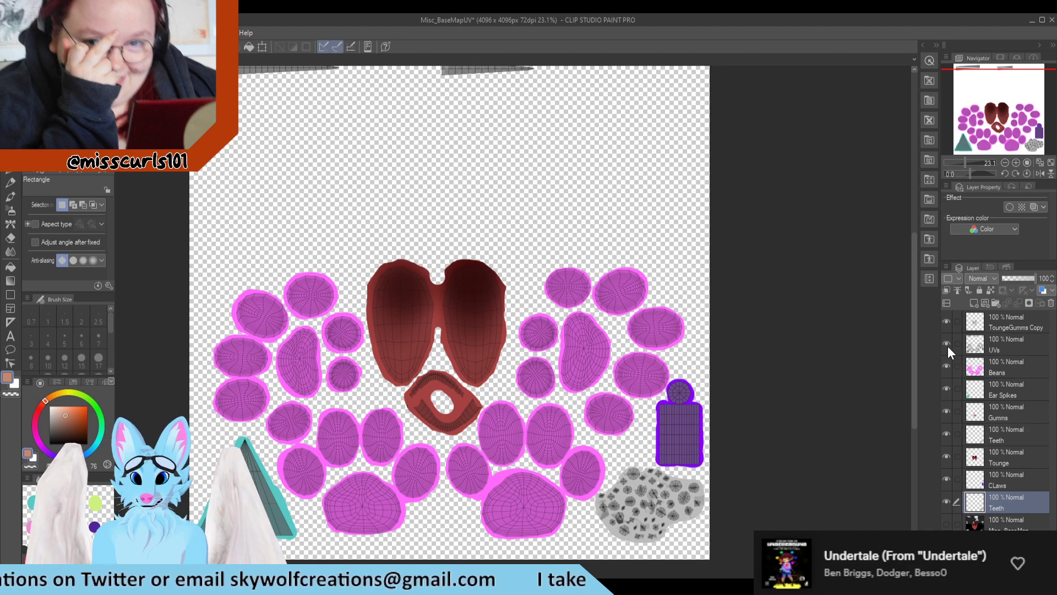
Step: Hide and reshow the UVs and ToungeGumms Copy wireframe layers, and view the whole Misc_BaseMapUV canvas
{"action": "left_click", "coordinate": [946, 343]}
{"action": "left_click", "coordinate": [946, 343]}
{"action": "left_click", "coordinate": [944, 320]}
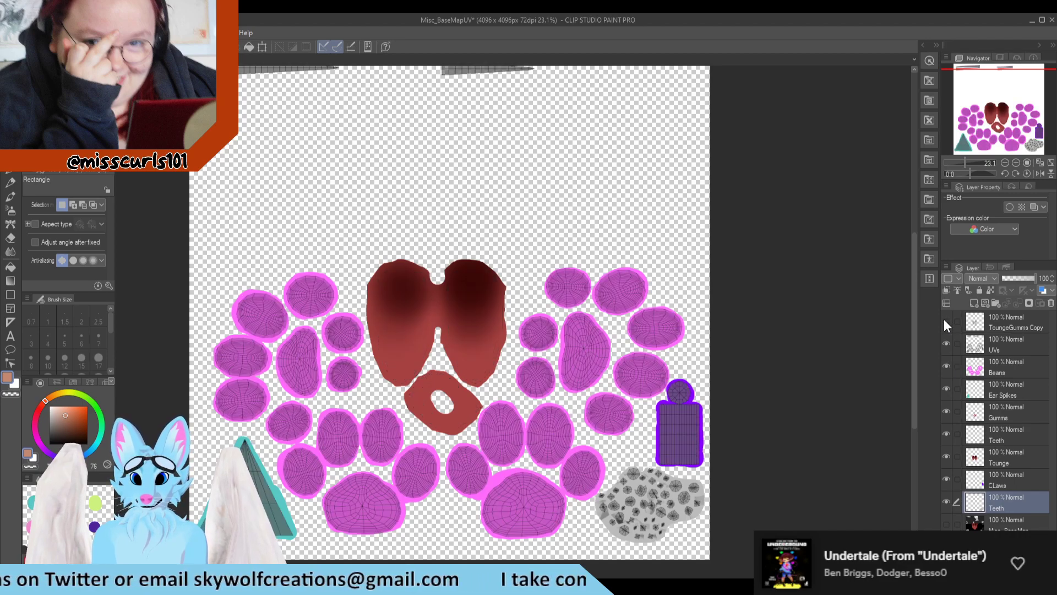
{"action": "left_click", "coordinate": [944, 320]}
{"action": "scroll", "coordinate": [759, 337], "scroll_direction": "down", "scroll_amount": 1}
{"action": "scroll", "coordinate": [758, 336], "scroll_direction": "down", "scroll_amount": 2}
{"action": "scroll", "coordinate": [762, 323], "scroll_direction": "up", "scroll_amount": 2}
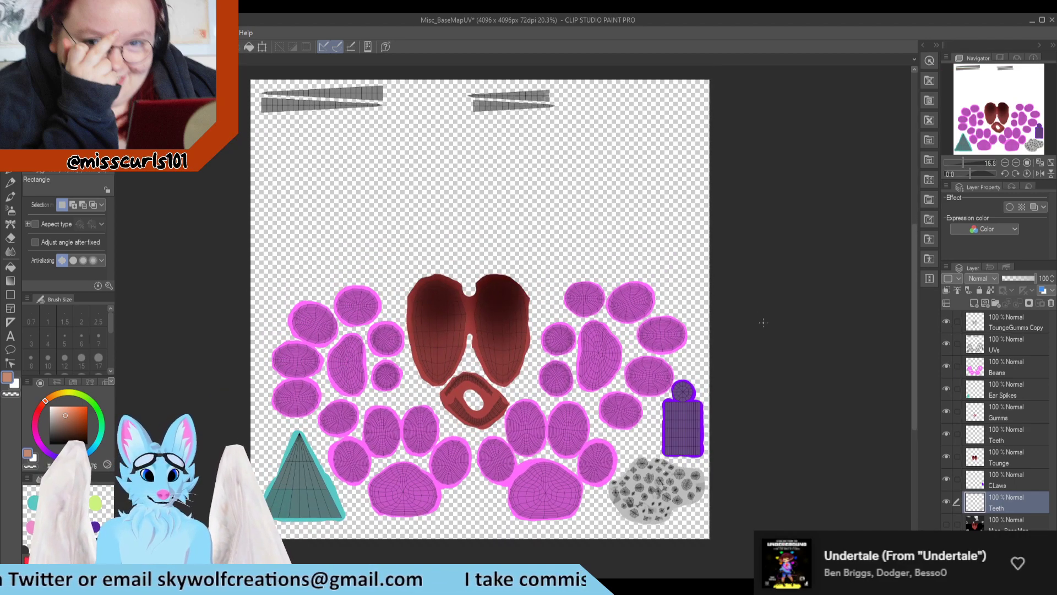
Step: Switch to the Body_BaseMapUVs canvas and examine its color-coded body part islands
{"action": "key", "text": "ctrl+Tab"}
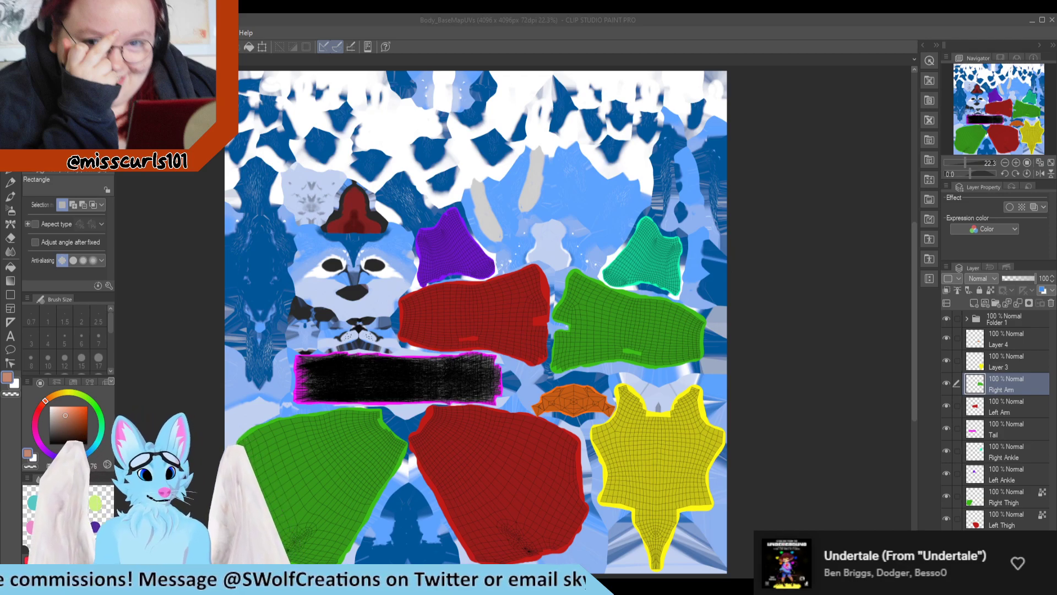
{"action": "scroll", "coordinate": [275, 234], "scroll_direction": "up", "scroll_amount": 1}
{"action": "scroll", "coordinate": [353, 242], "scroll_direction": "down", "scroll_amount": 2}
{"action": "scroll", "coordinate": [599, 71], "scroll_direction": "up", "scroll_amount": 1}
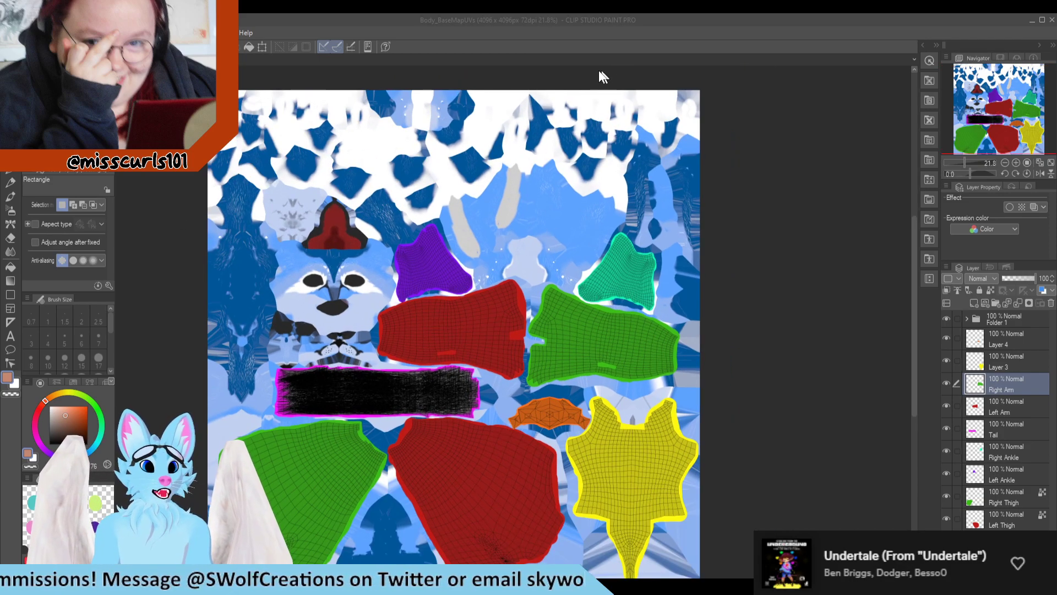
{"action": "scroll", "coordinate": [596, 134], "scroll_direction": "up", "scroll_amount": 1}
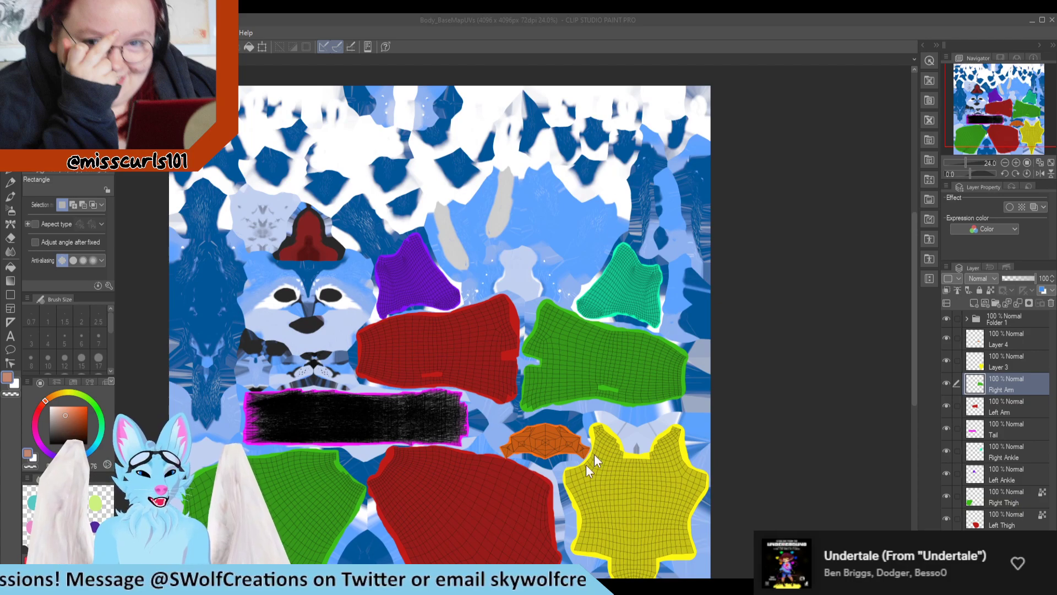
{"action": "scroll", "coordinate": [595, 460], "scroll_direction": "down", "scroll_amount": 2}
{"action": "scroll", "coordinate": [569, 441], "scroll_direction": "up", "scroll_amount": 1}
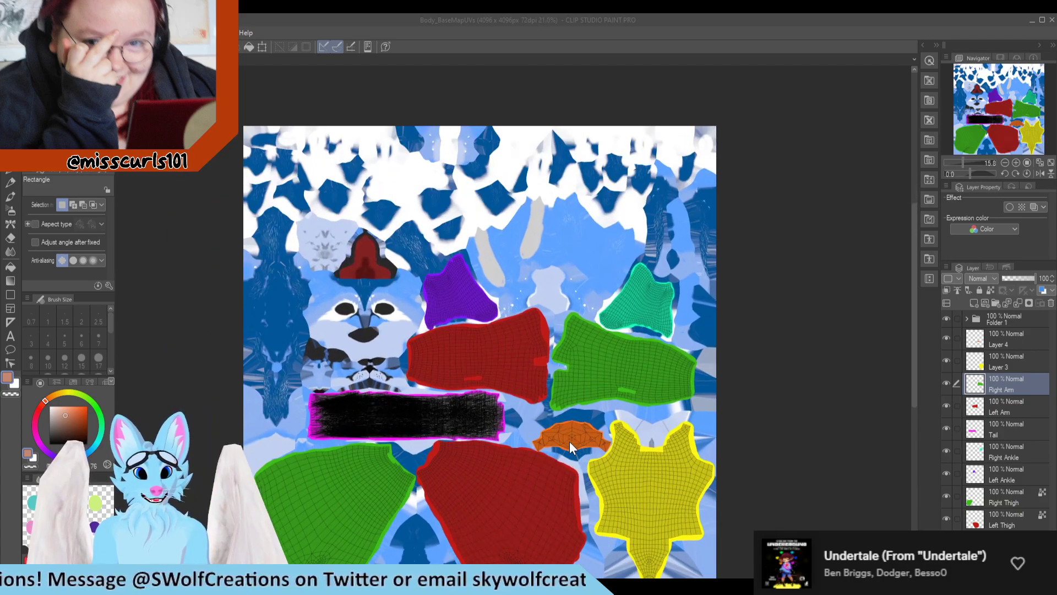
Step: Toggle the visibility of Folder 1 repeatedly to compare the body texture with and without its UV wireframes, leaving it visible
{"action": "left_click", "coordinate": [946, 318]}
{"action": "left_click", "coordinate": [947, 318]}
{"action": "left_click", "coordinate": [947, 319]}
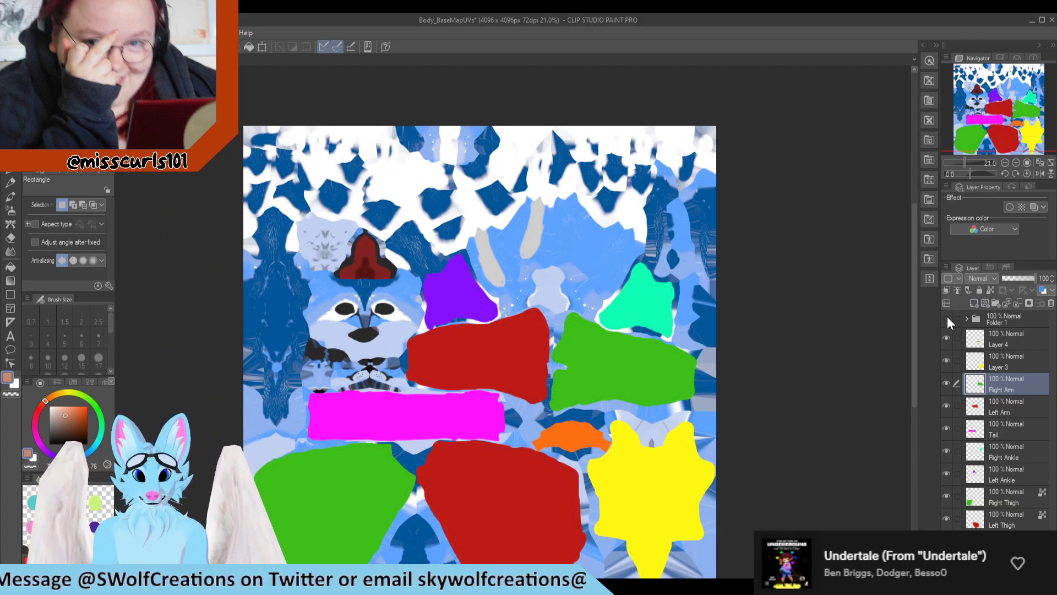
{"action": "left_click", "coordinate": [947, 318]}
{"action": "left_click", "coordinate": [947, 319]}
{"action": "left_click", "coordinate": [947, 318]}
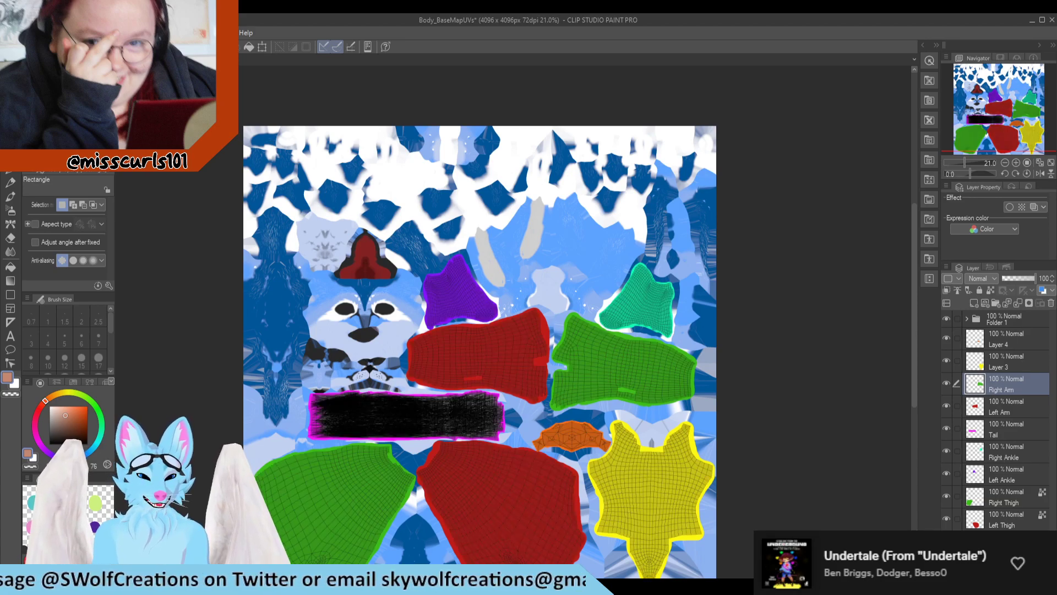
Step: Switch to Blender, box-select both lower legs and feet on the Body mesh, and inspect their UV islands
{"action": "key", "text": "alt+Tab"}
{"action": "scroll", "coordinate": [573, 337], "scroll_direction": "down", "scroll_amount": 4}
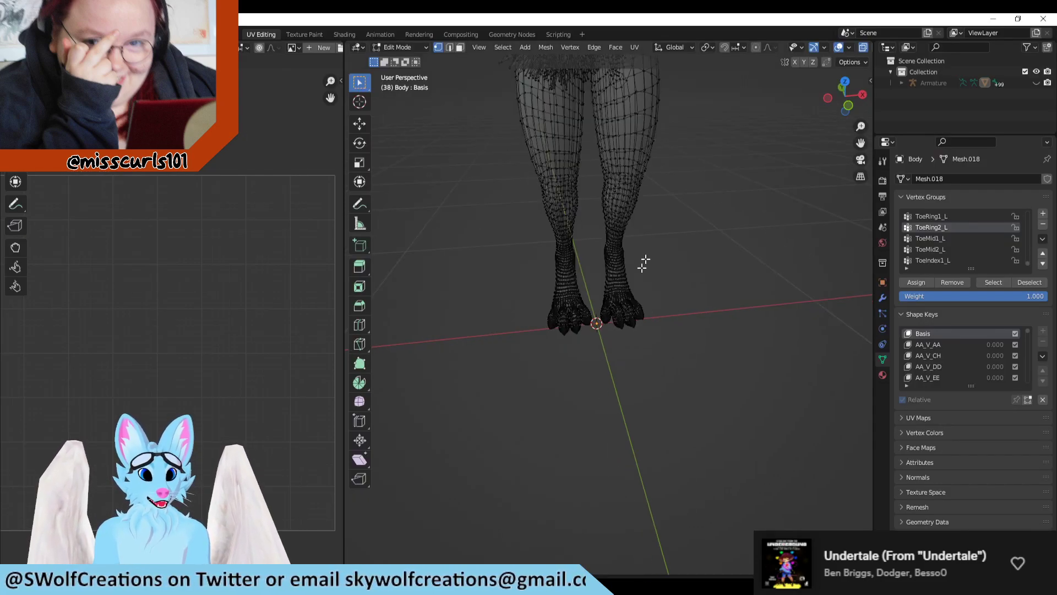
{"action": "left_click_drag", "start_coordinate": [741, 150], "coordinate": [482, 400]}
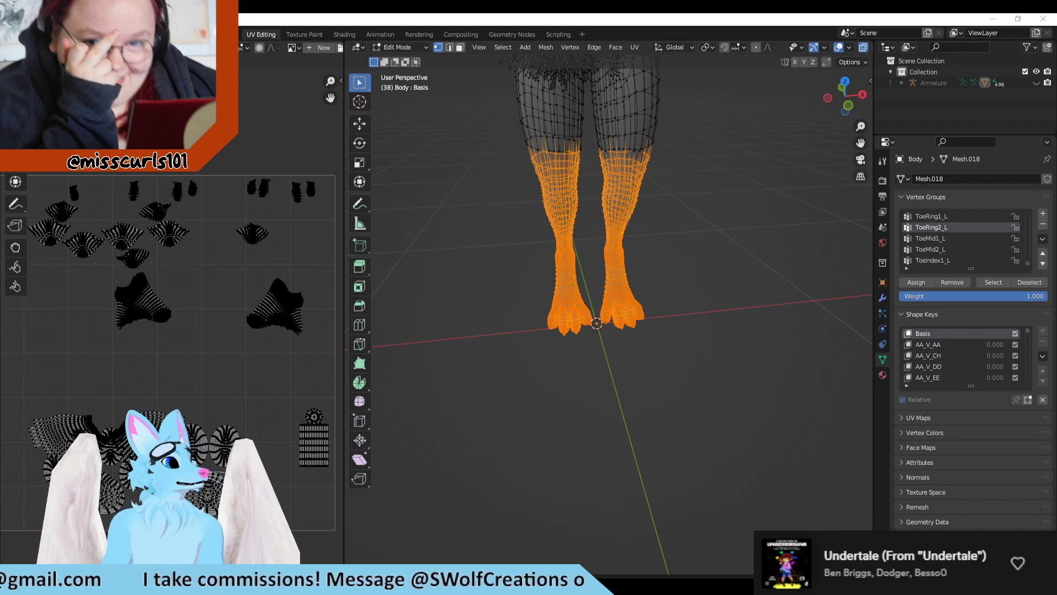
{"action": "scroll", "coordinate": [161, 342], "scroll_direction": "up", "scroll_amount": 3}
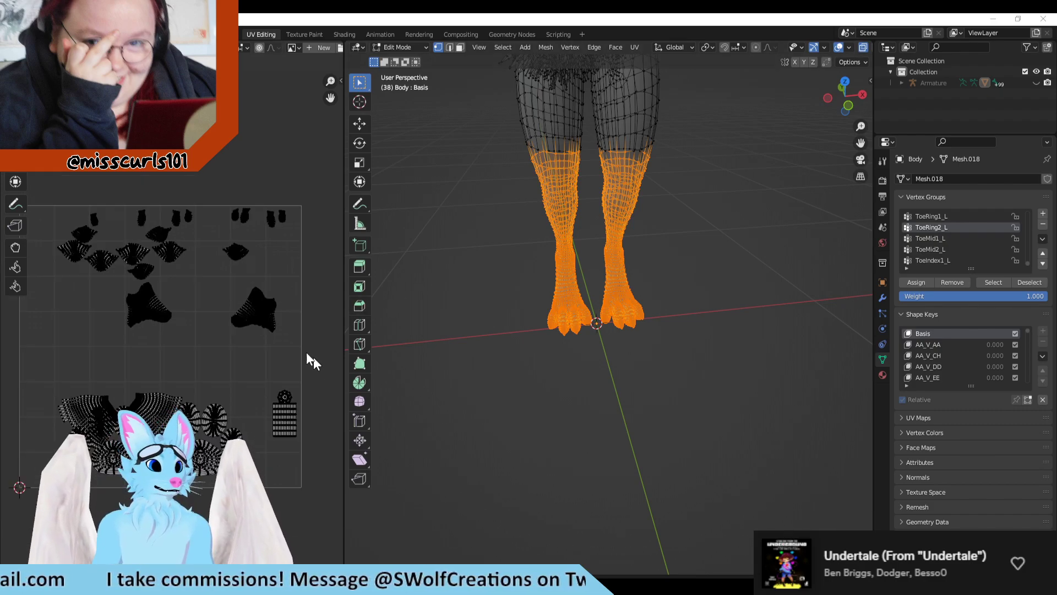
{"action": "scroll", "coordinate": [163, 352], "scroll_direction": "down", "scroll_amount": 1}
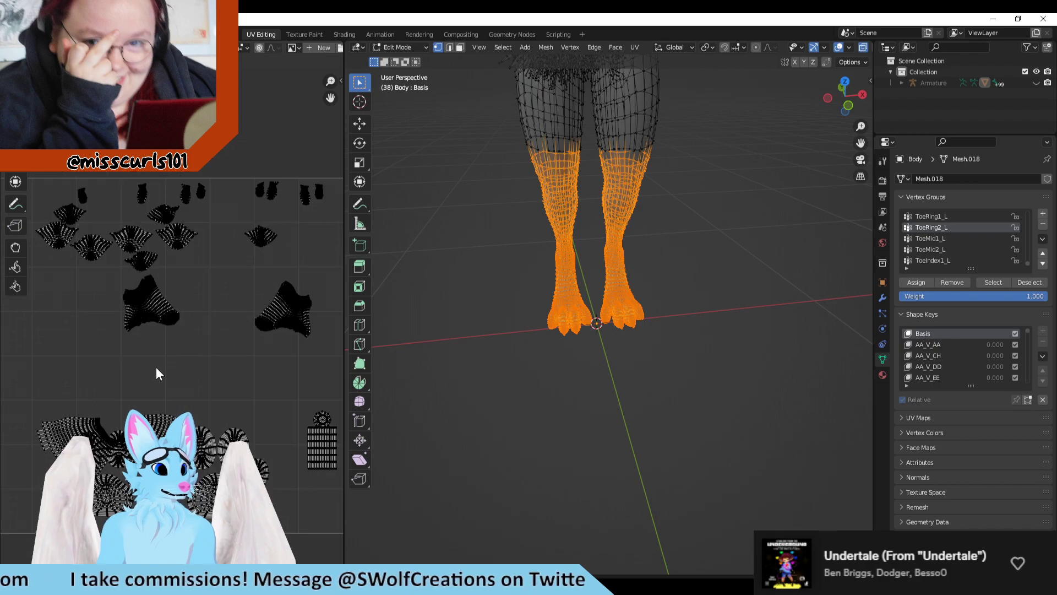
{"action": "middle_click_drag", "start_coordinate": [156, 368], "coordinate": [197, 398]}
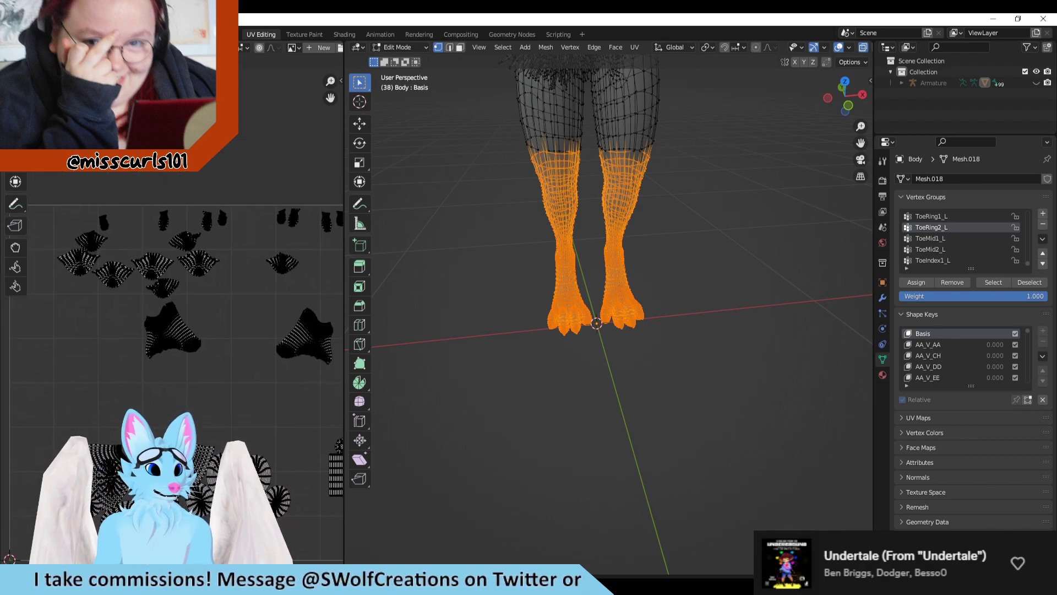
Step: Check the Right Ankle layer on the body texture in Clip Studio Paint against the leg islands, and return to Blender
{"action": "key", "text": "alt+Tab"}
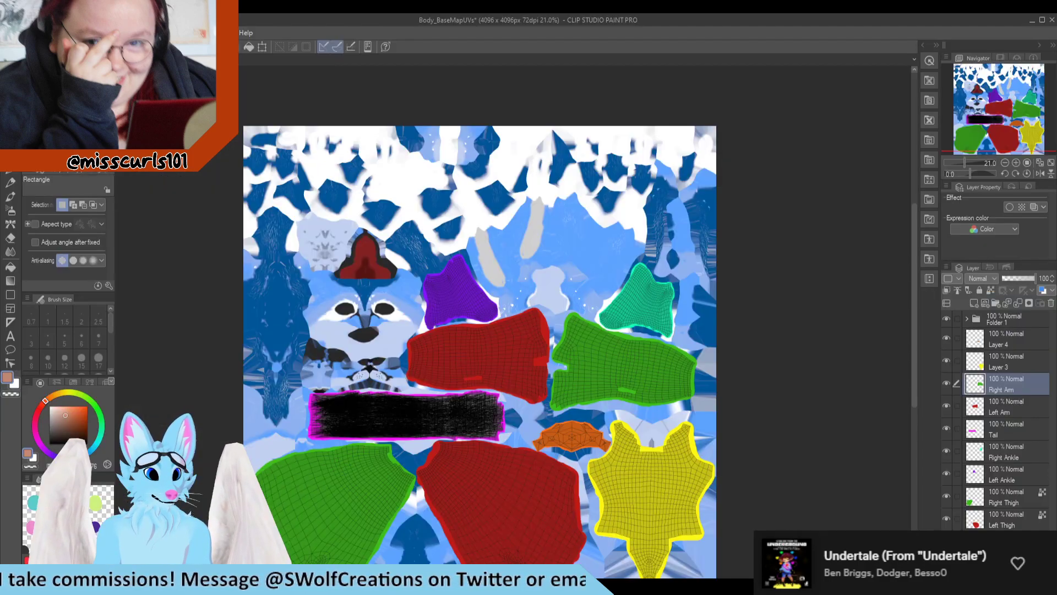
{"action": "left_click", "coordinate": [947, 451]}
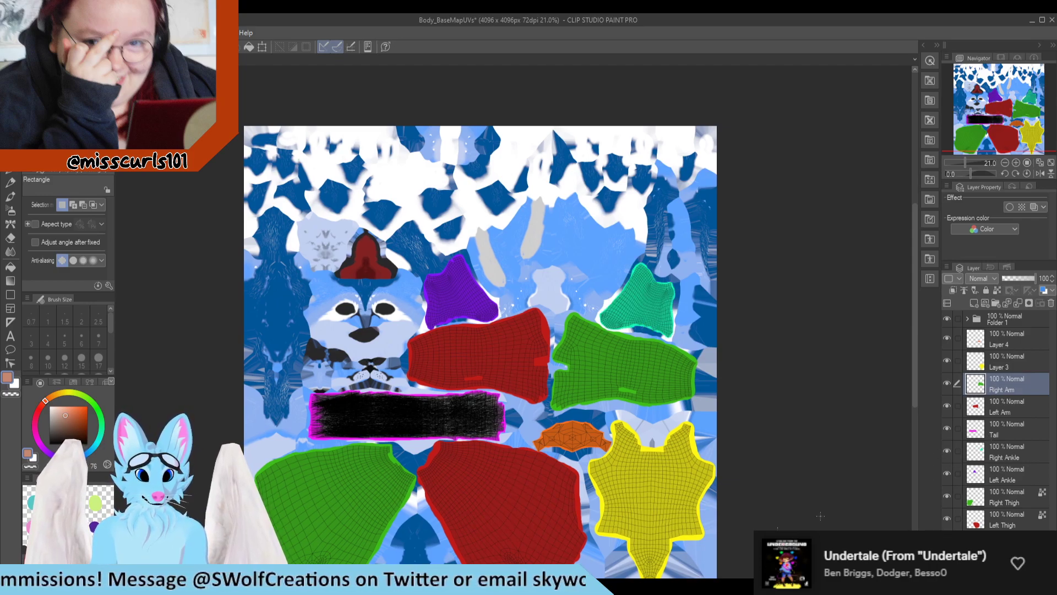
{"action": "key", "text": "alt+Tab"}
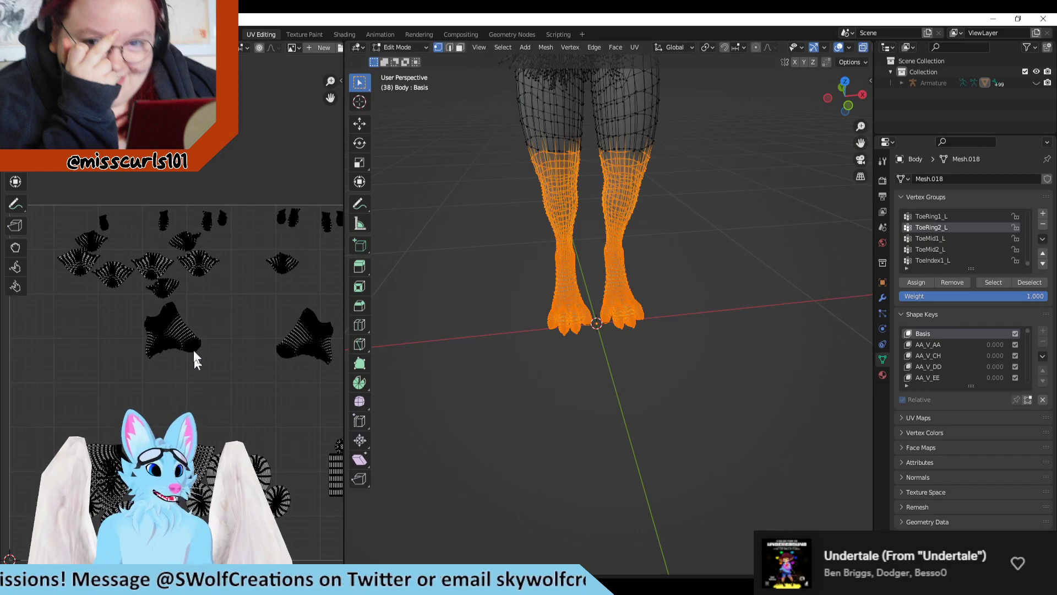
Step: Box-select the upper rows of small foot islands in the UV editor to inspect them, and clear the mesh selection
{"action": "scroll", "coordinate": [198, 350], "scroll_direction": "down", "scroll_amount": 3}
{"action": "left_click_drag", "start_coordinate": [301, 216], "coordinate": [81, 307]}
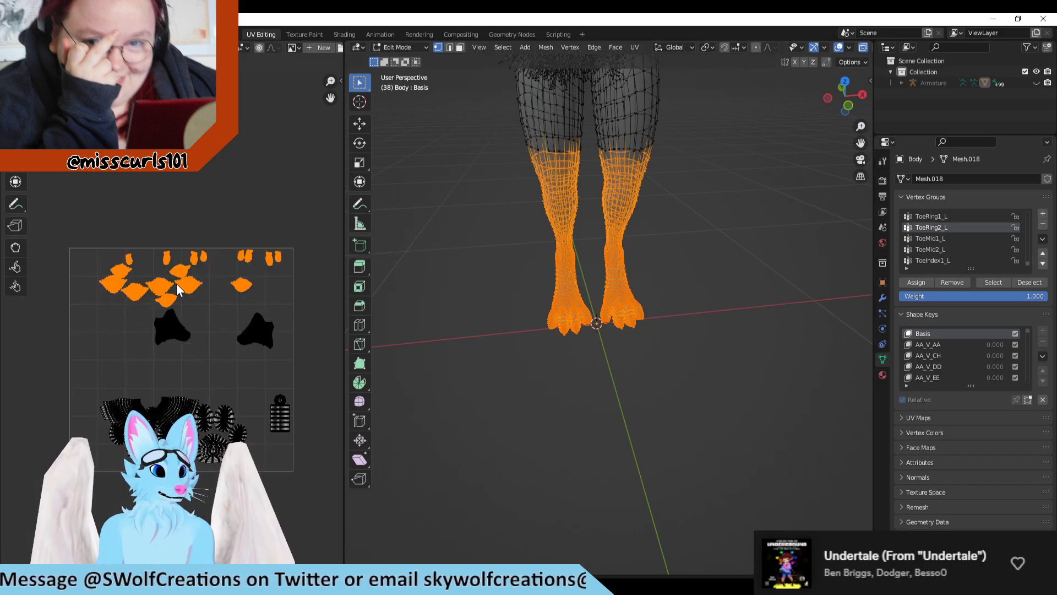
{"action": "scroll", "coordinate": [176, 283], "scroll_direction": "up", "scroll_amount": 2}
{"action": "left_click", "coordinate": [487, 299]}
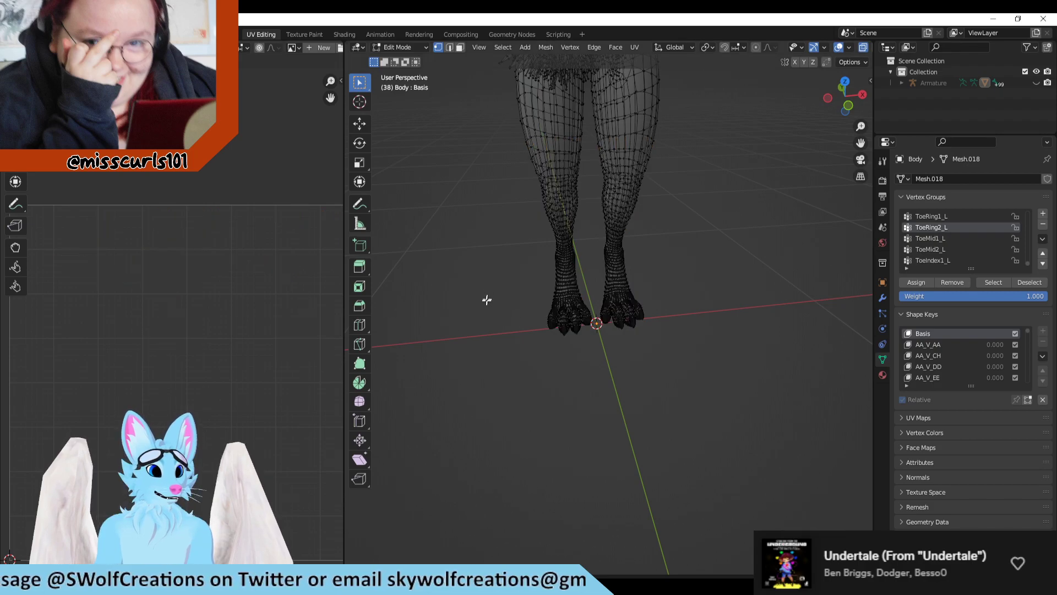
Step: Restore the selection of both lower legs and feet, and start a UV layout export for their islands
{"action": "key", "text": "ctrl+z"}
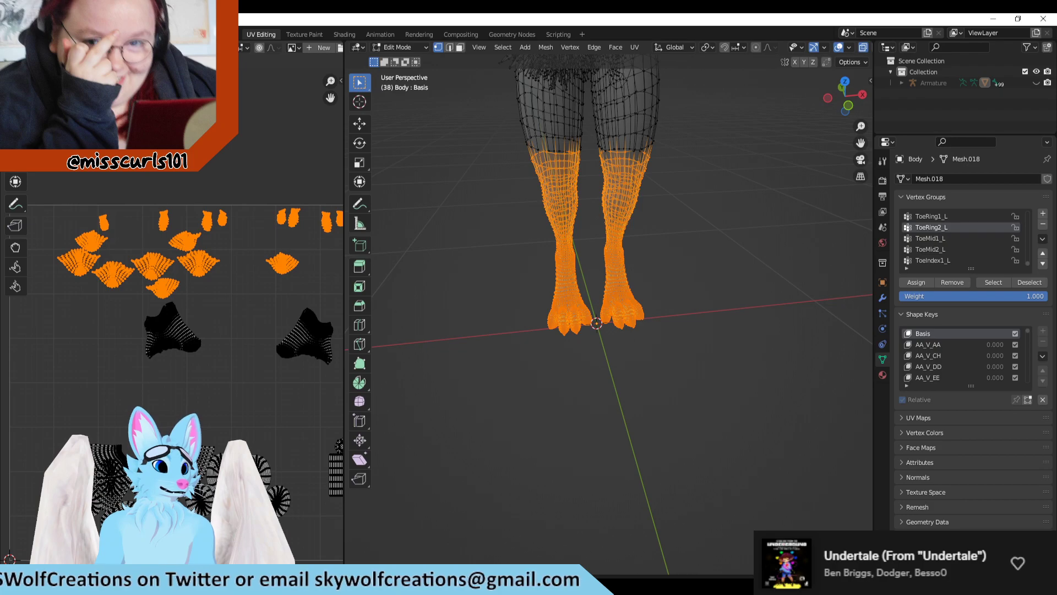
{"action": "left_click", "coordinate": [296, 47]}
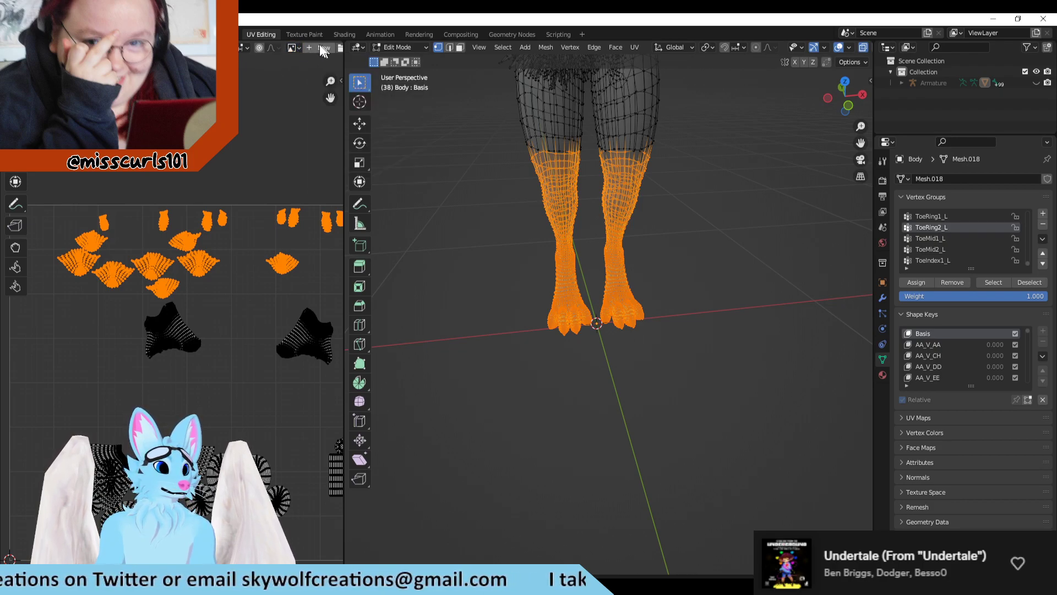
{"action": "left_click", "coordinate": [169, 47]}
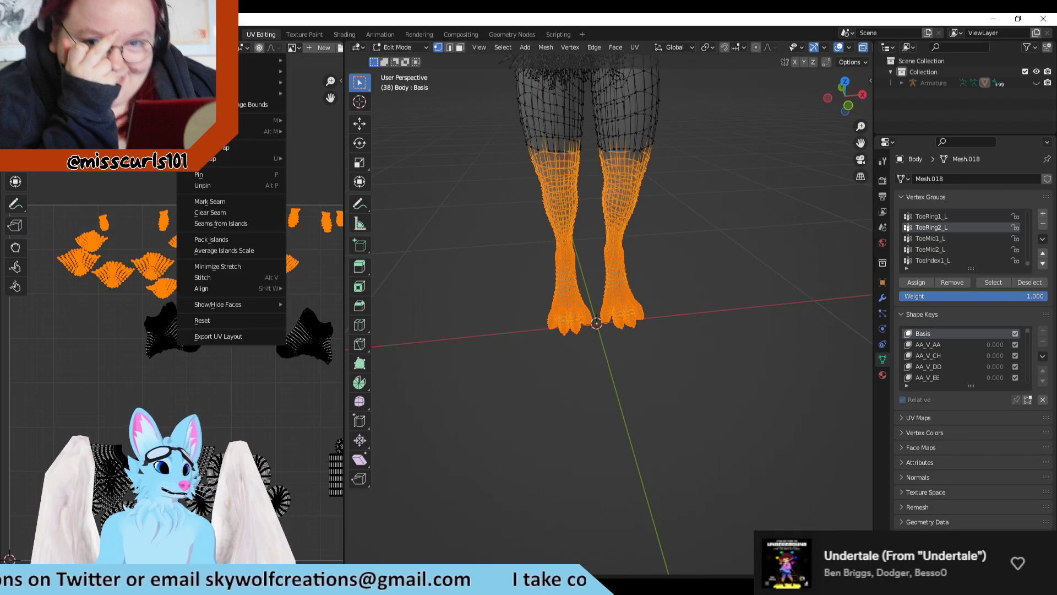
{"action": "mouse_move", "coordinate": [187, 48]}
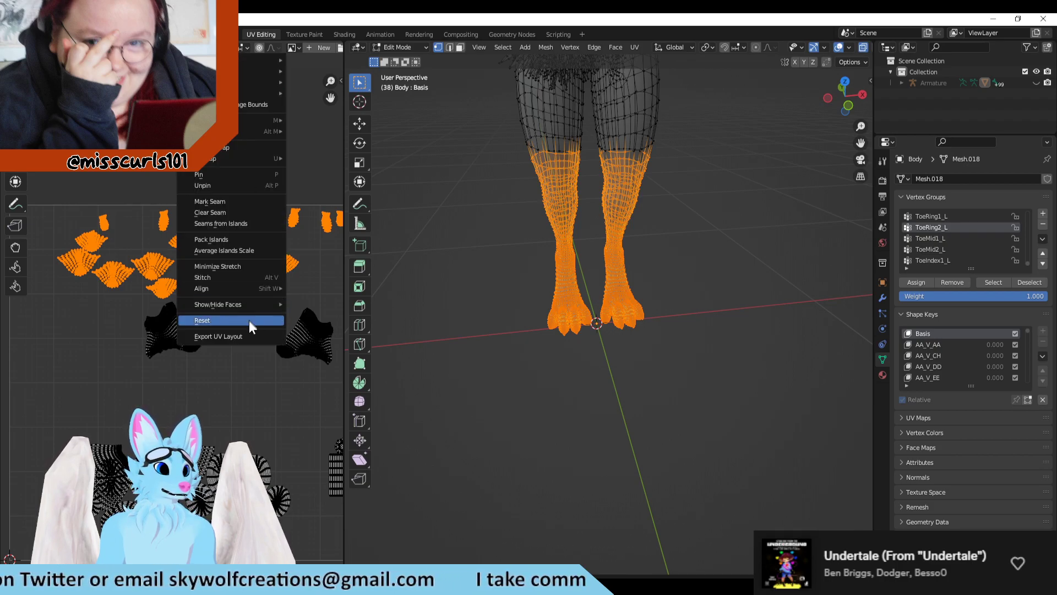
{"action": "left_click", "coordinate": [230, 338]}
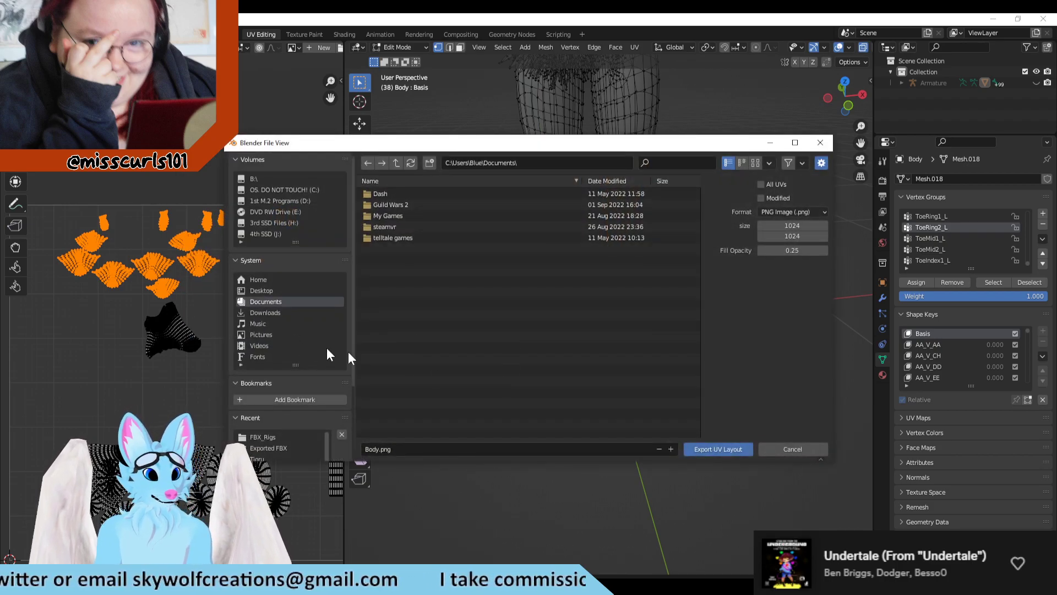
Step: Export the UV layout as FeetUVs into the avatar project's Textures\uvs folder
{"action": "scroll", "coordinate": [249, 390], "scroll_direction": "down", "scroll_amount": 2}
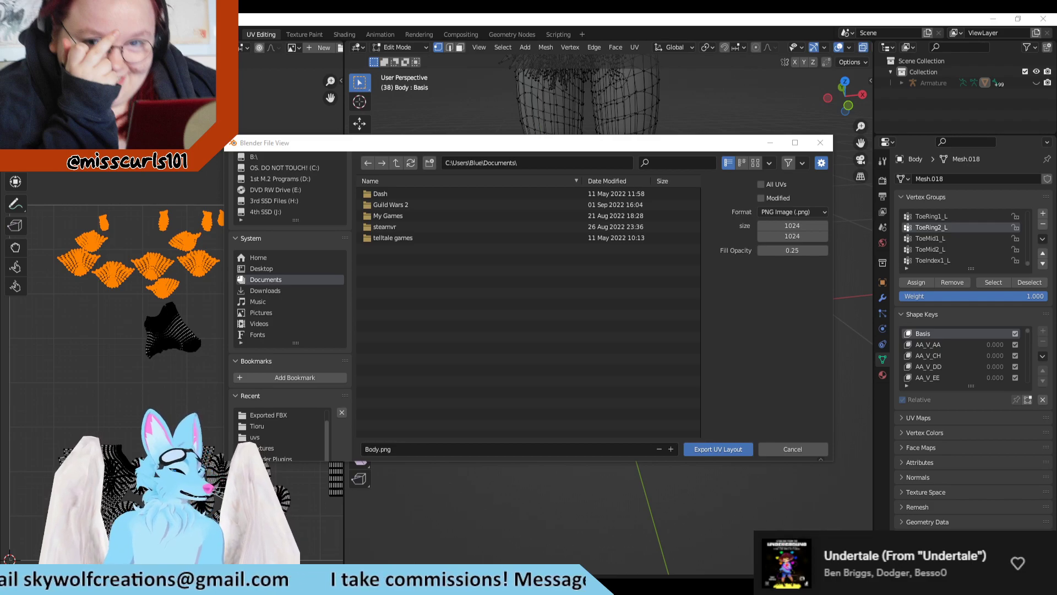
{"action": "left_click", "coordinate": [570, 162]}
{"action": "key", "text": "ctrl+v"}
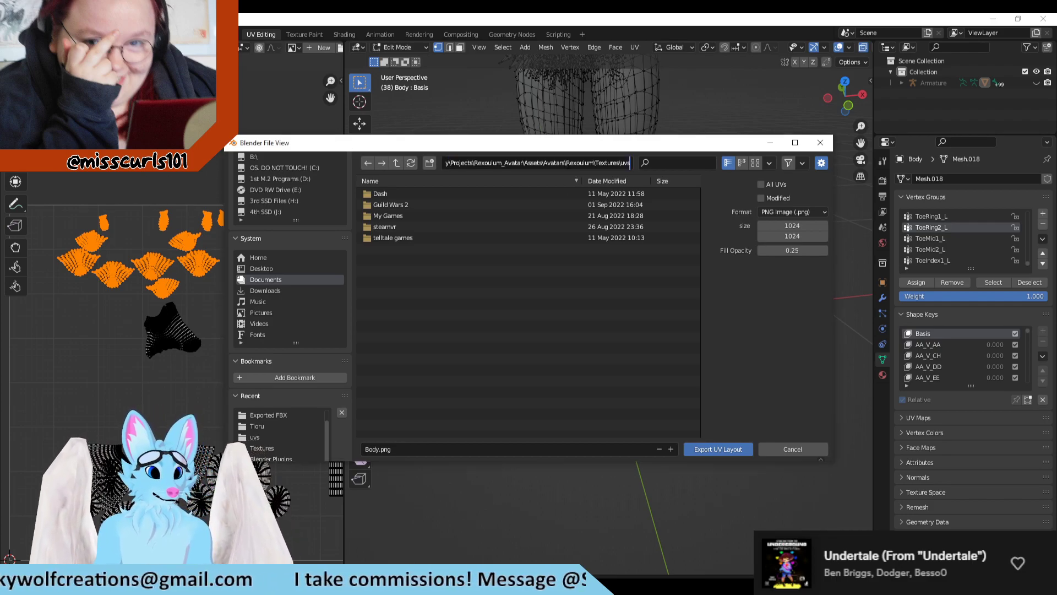
{"action": "key", "text": "Return"}
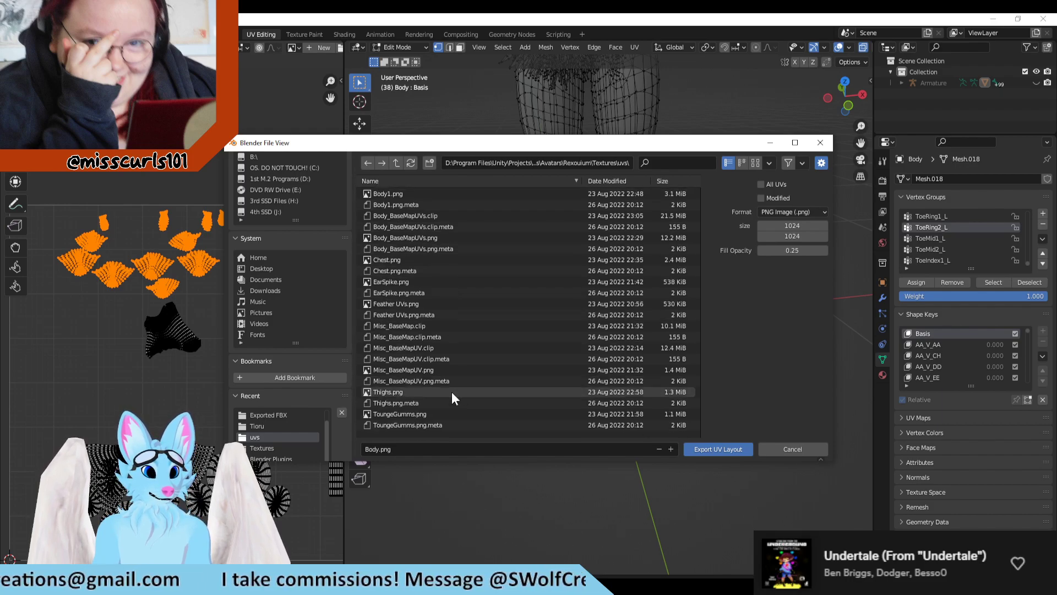
{"action": "left_click", "coordinate": [406, 448]}
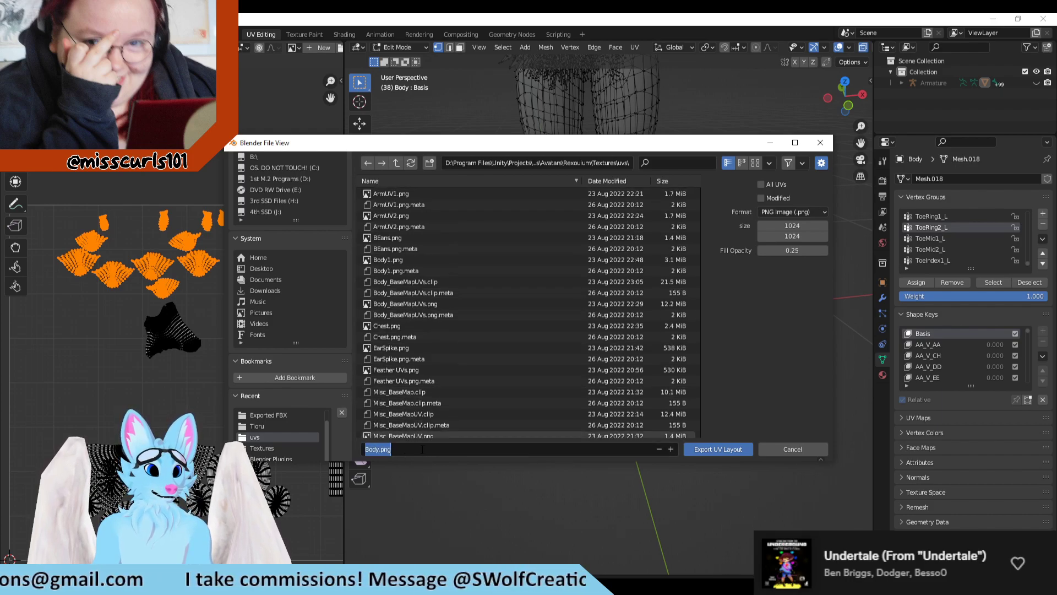
{"action": "type", "text": "Feet"}
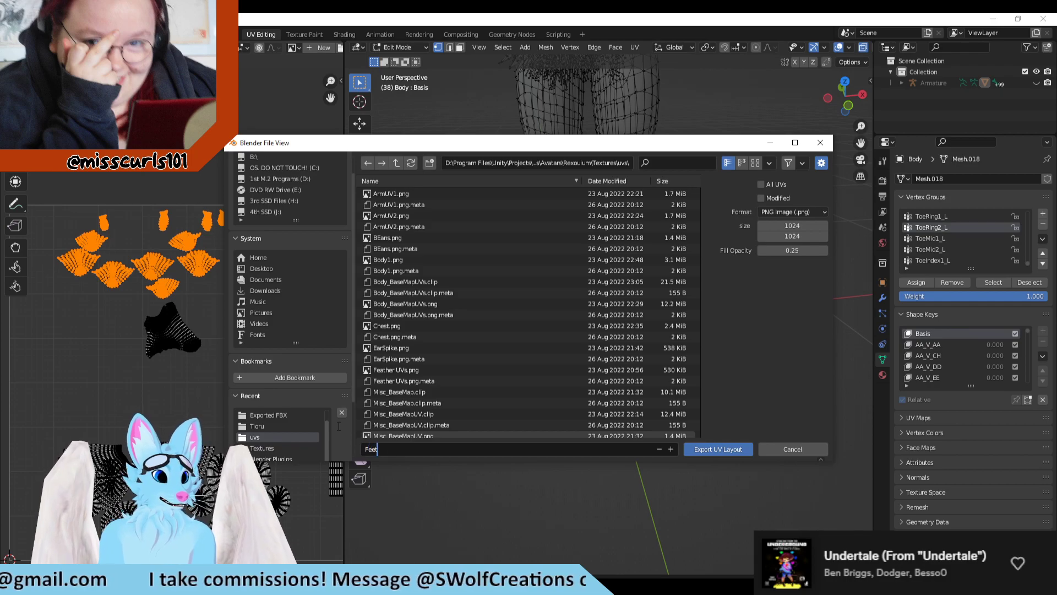
{"action": "type", "text": "UVs"}
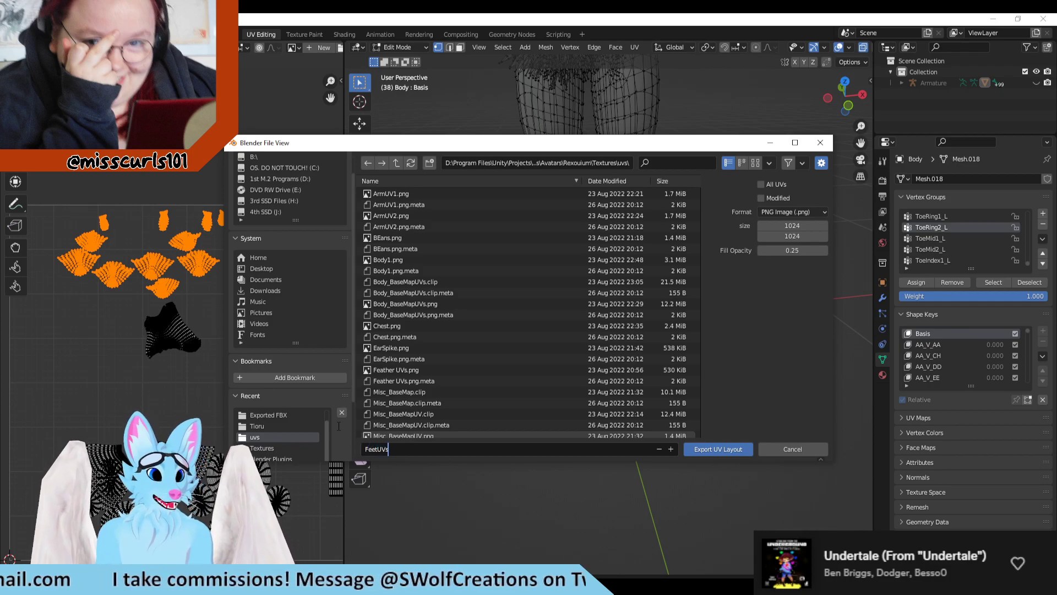
{"action": "key", "text": "Return"}
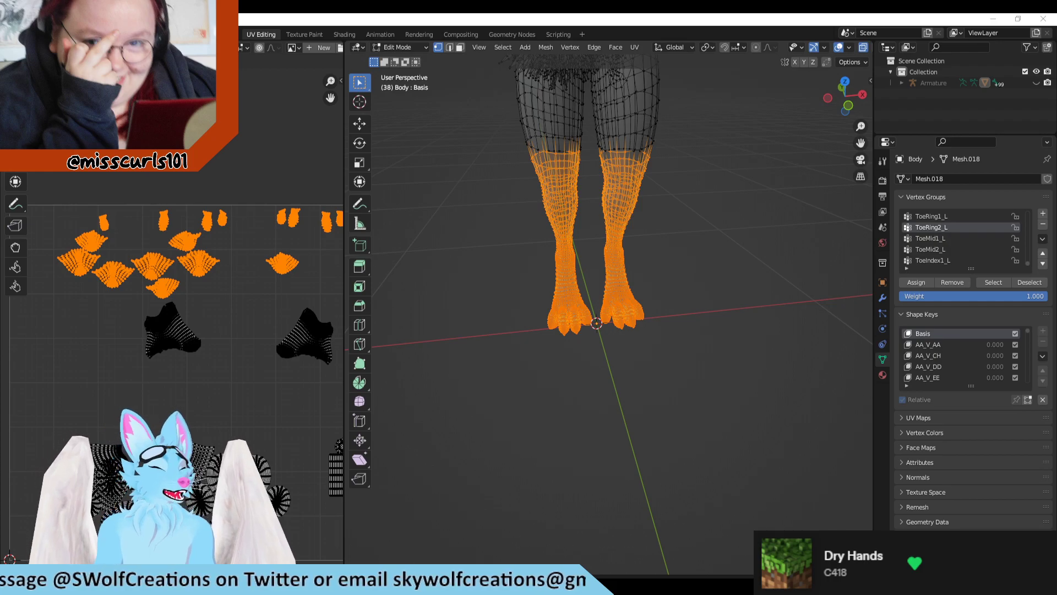
Step: Switch to Clip Studio Paint and close the Thighs.png image preview covering the body texture
{"action": "key", "text": "alt+Tab"}
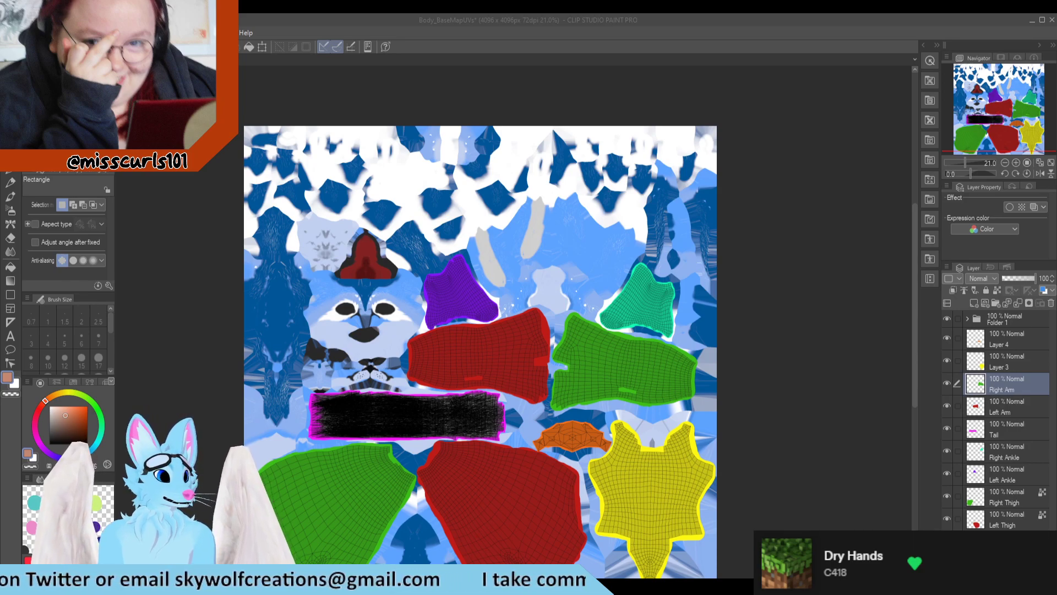
{"action": "key", "text": "alt+Tab"}
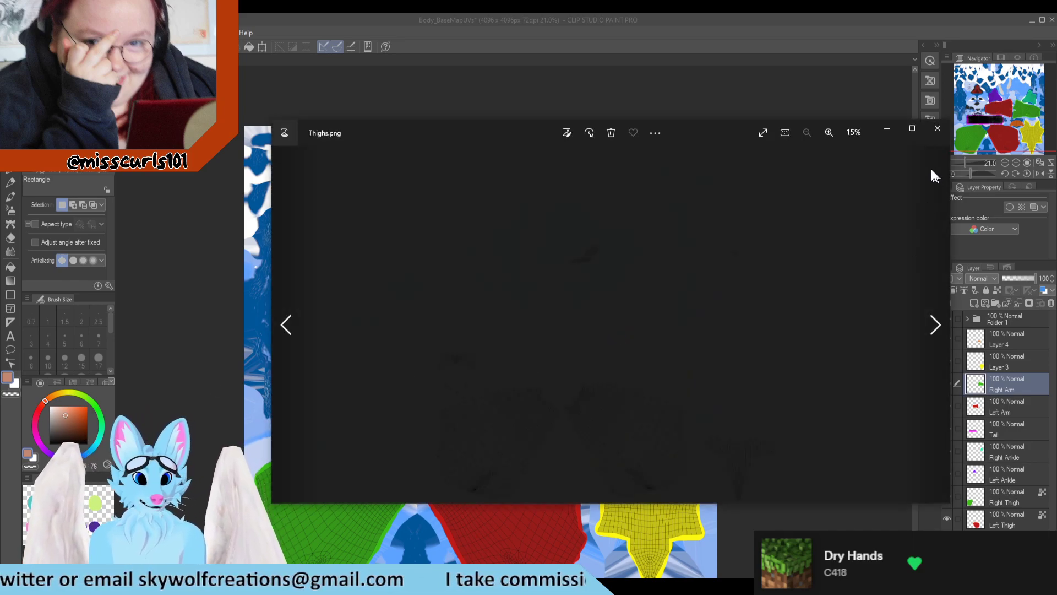
{"action": "left_click", "coordinate": [937, 128]}
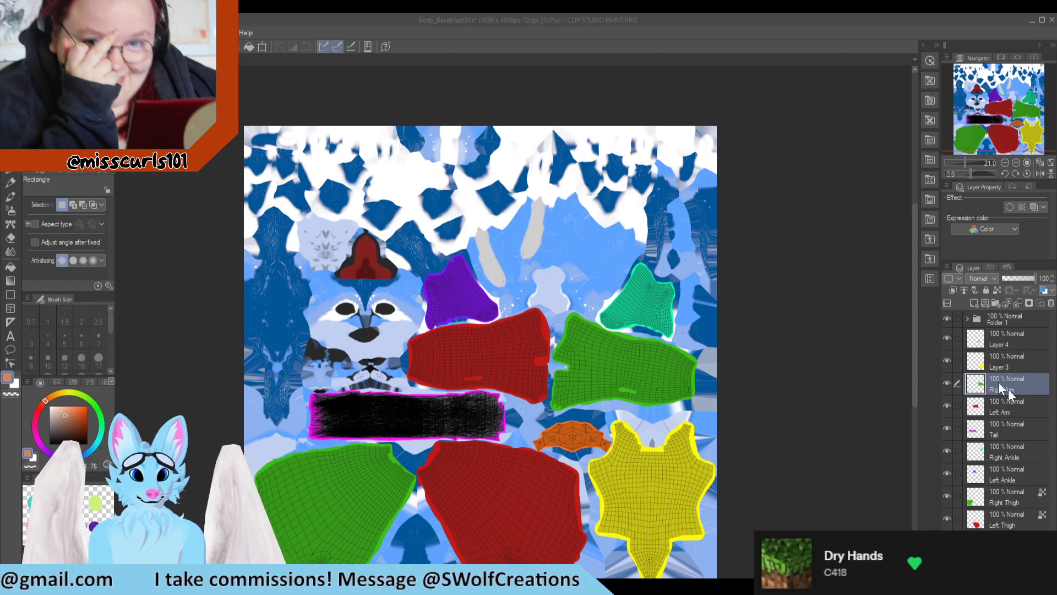
Step: Toggle Layer 3's visibility to identify the area it colors, and rename the layer as Chest
{"action": "left_click", "coordinate": [947, 360]}
{"action": "left_click", "coordinate": [947, 360]}
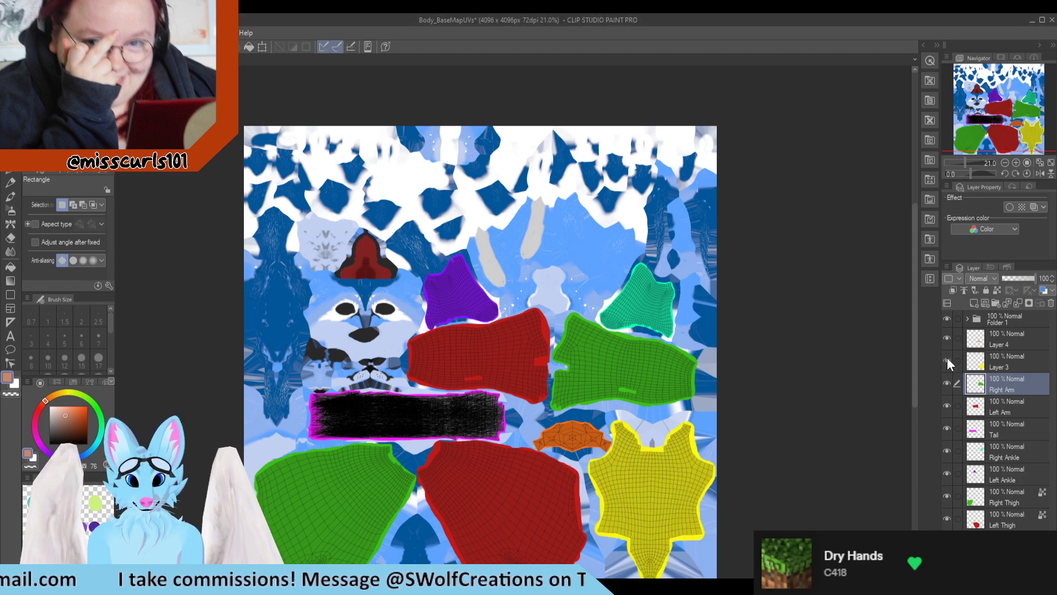
{"action": "left_click", "coordinate": [947, 360]}
{"action": "left_click", "coordinate": [947, 360]}
{"action": "left_click", "coordinate": [1009, 366]}
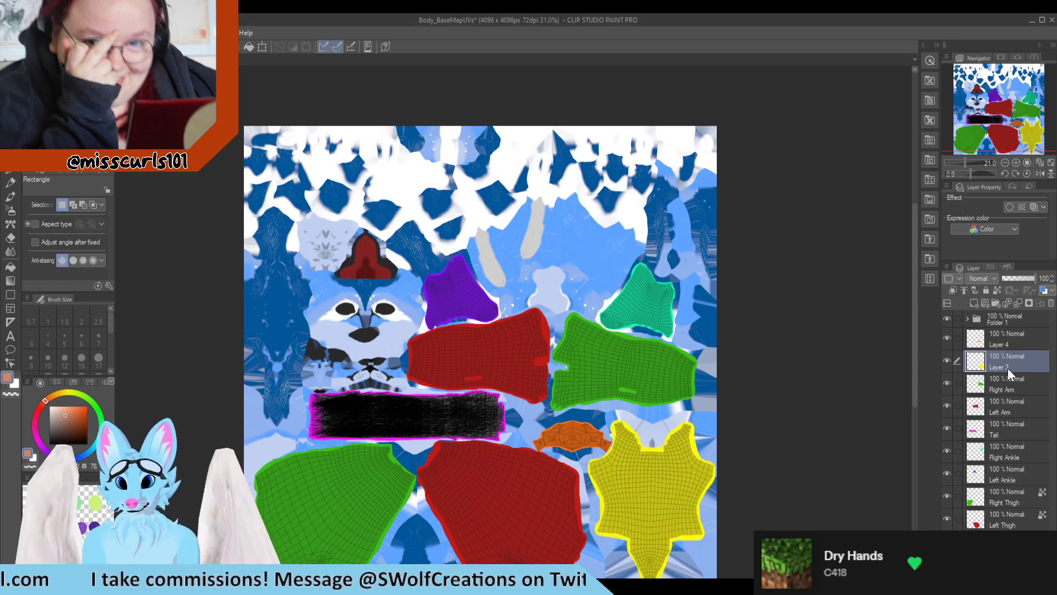
{"action": "left_click", "coordinate": [974, 319]}
{"action": "left_click", "coordinate": [967, 318]}
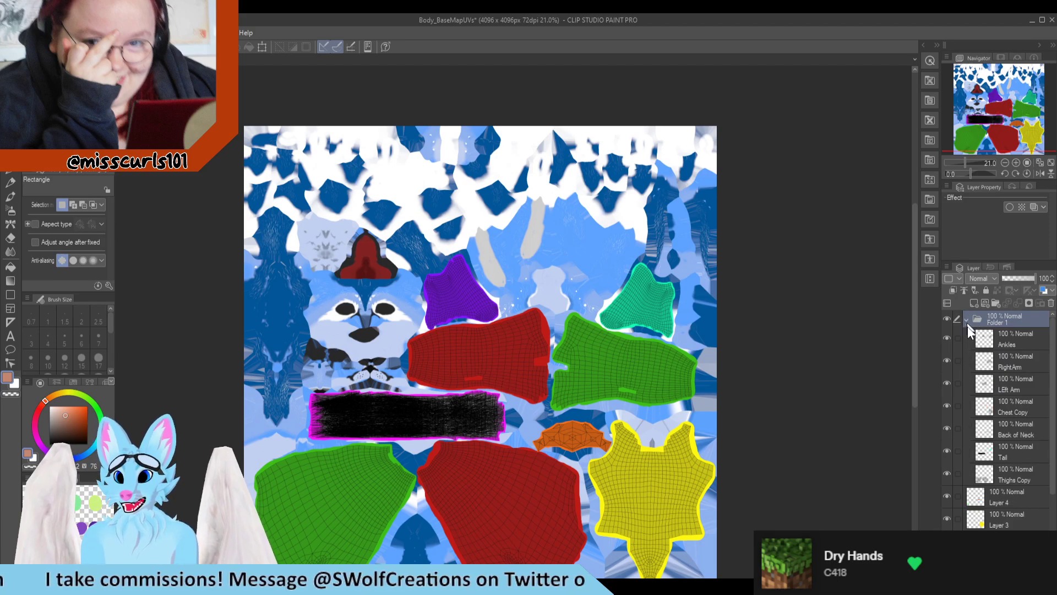
{"action": "double_click", "coordinate": [996, 523]}
{"action": "type", "text": "Chest"}
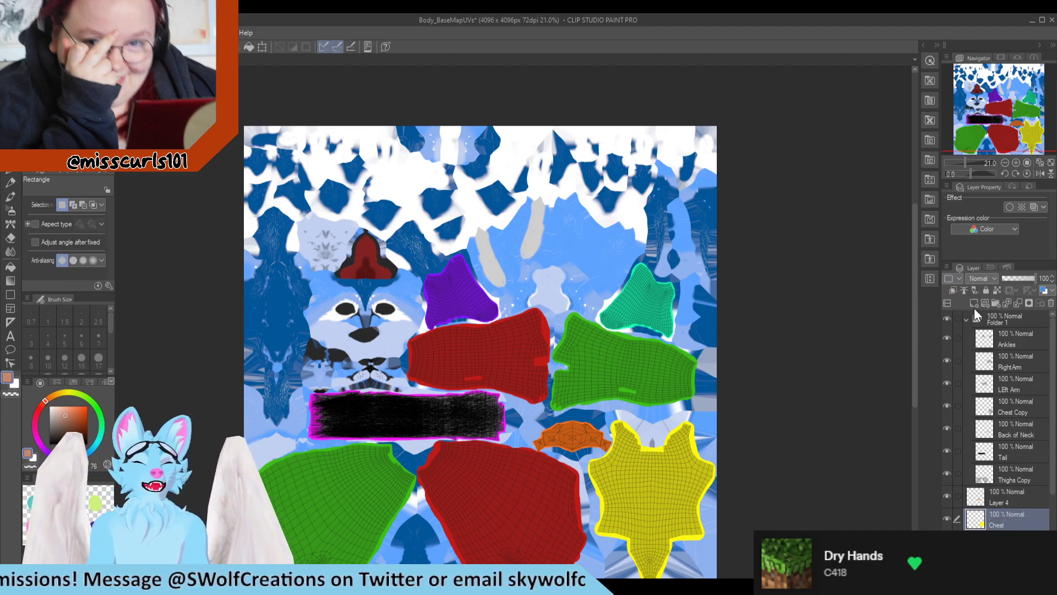
Step: Toggle Layer 4's visibility, check it against the wireframe layers in Folder 1, and rename it as BackofNeck
{"action": "left_click", "coordinate": [966, 321]}
{"action": "left_click", "coordinate": [986, 341]}
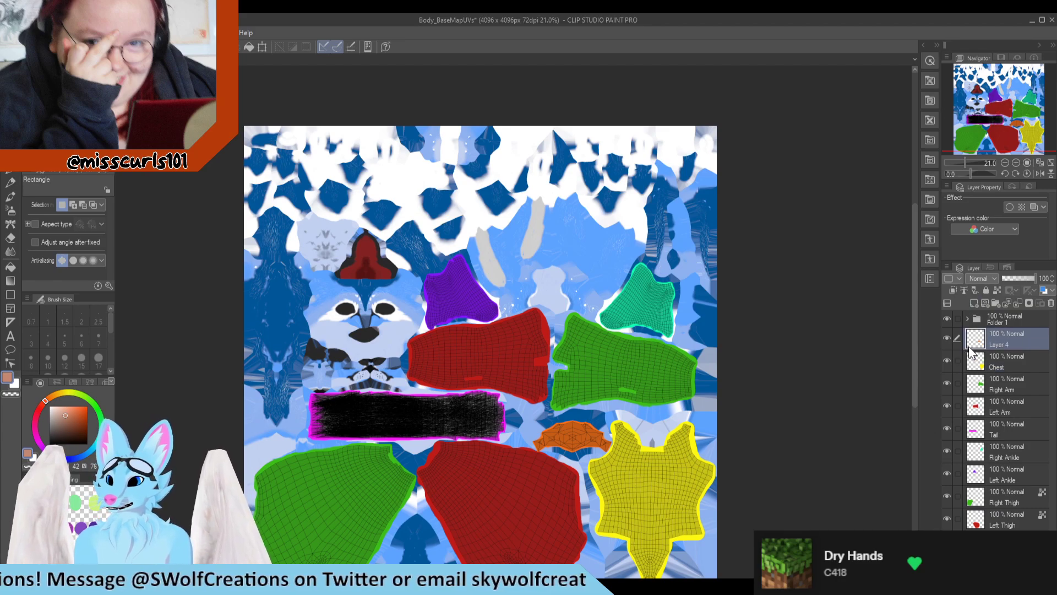
{"action": "left_click", "coordinate": [945, 337]}
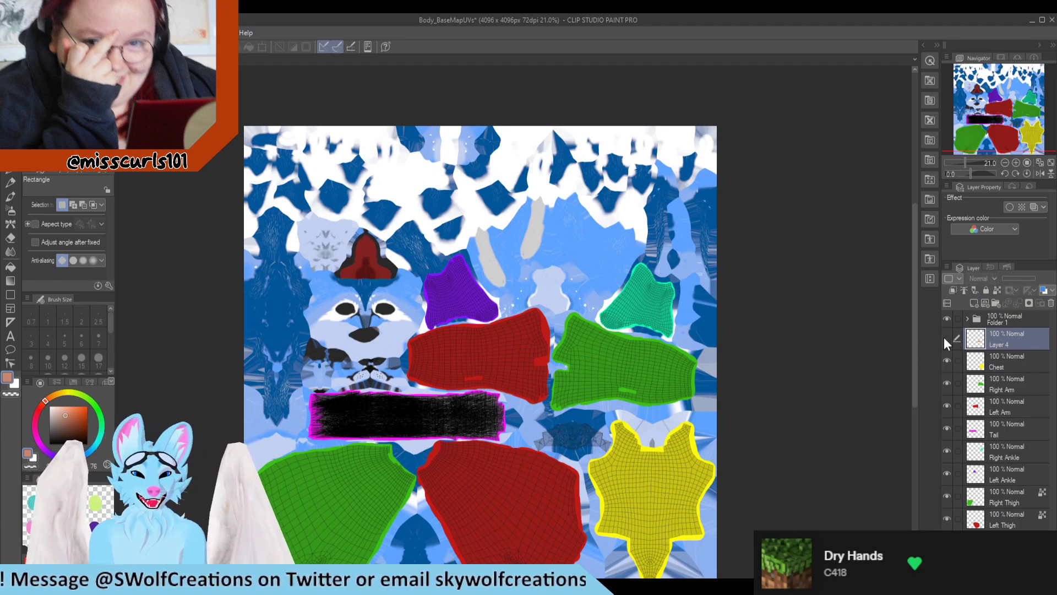
{"action": "left_click", "coordinate": [945, 337]}
{"action": "left_click", "coordinate": [973, 314]}
{"action": "left_click", "coordinate": [967, 321]}
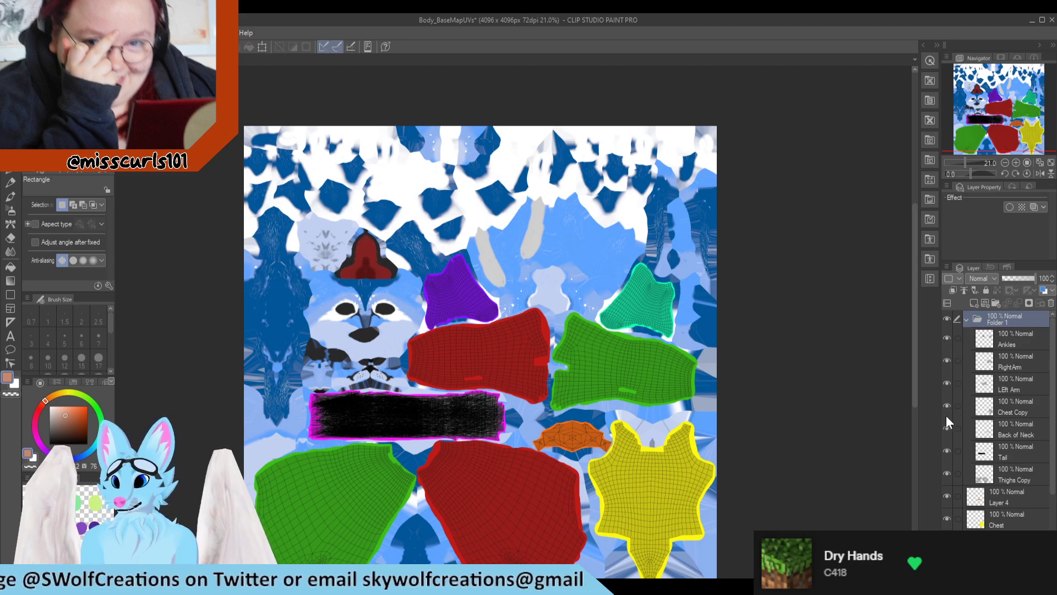
{"action": "left_click", "coordinate": [946, 318]}
{"action": "left_click", "coordinate": [946, 319]}
{"action": "scroll", "coordinate": [946, 320], "scroll_direction": "down", "scroll_amount": 1}
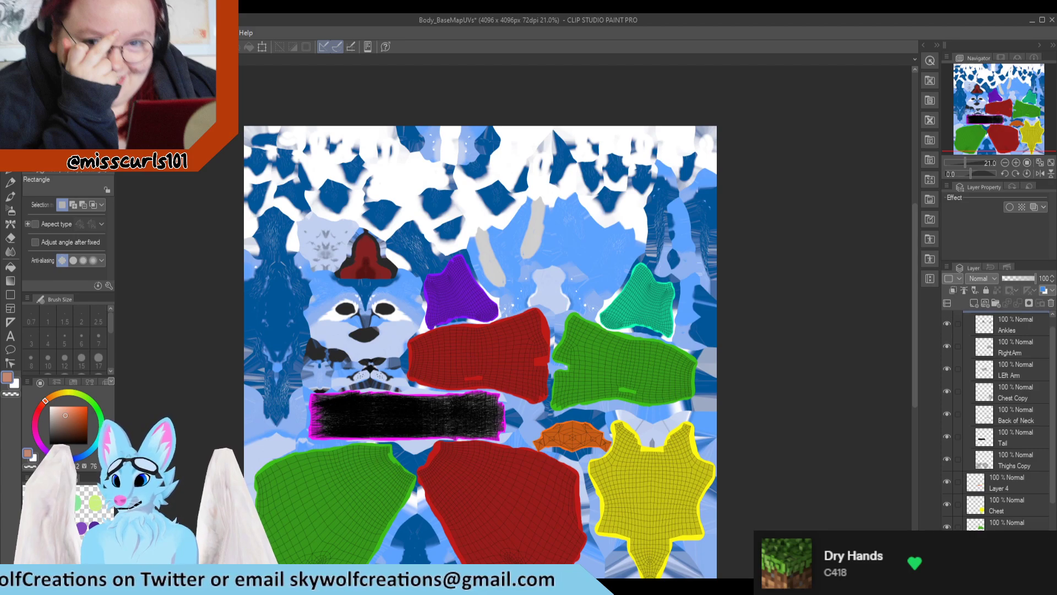
{"action": "left_click", "coordinate": [998, 480]}
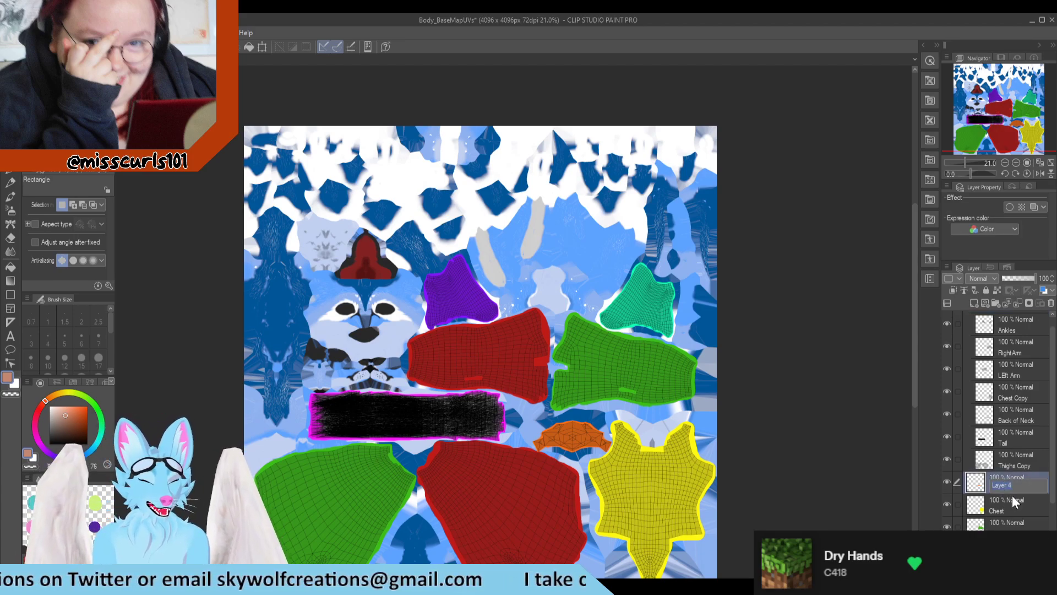
{"action": "type", "text": "BackofNeck"}
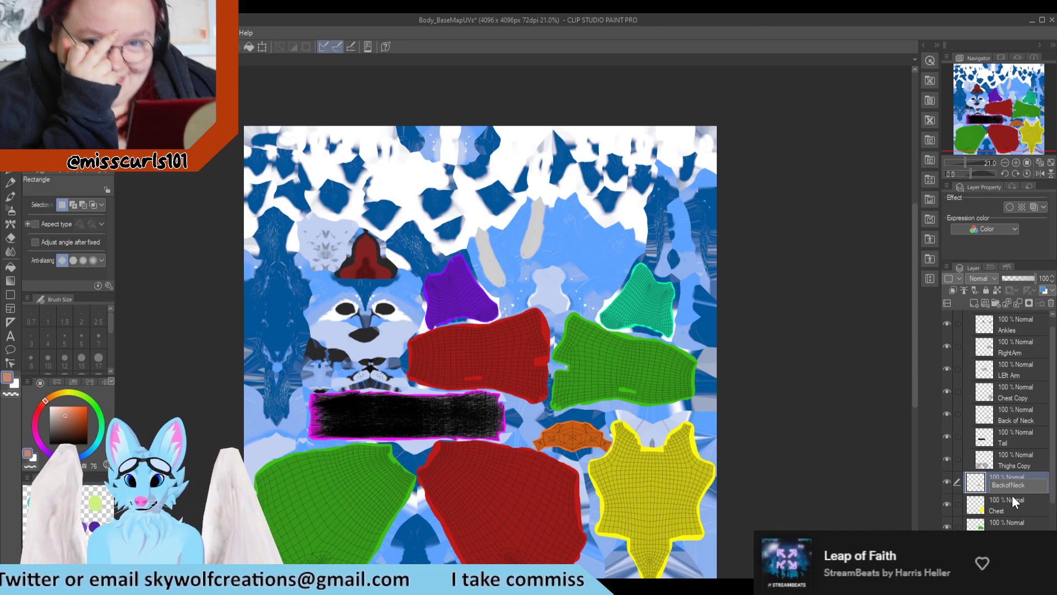
{"action": "left_click", "coordinate": [786, 438]}
{"action": "scroll", "coordinate": [1008, 426], "scroll_direction": "down", "scroll_amount": 1}
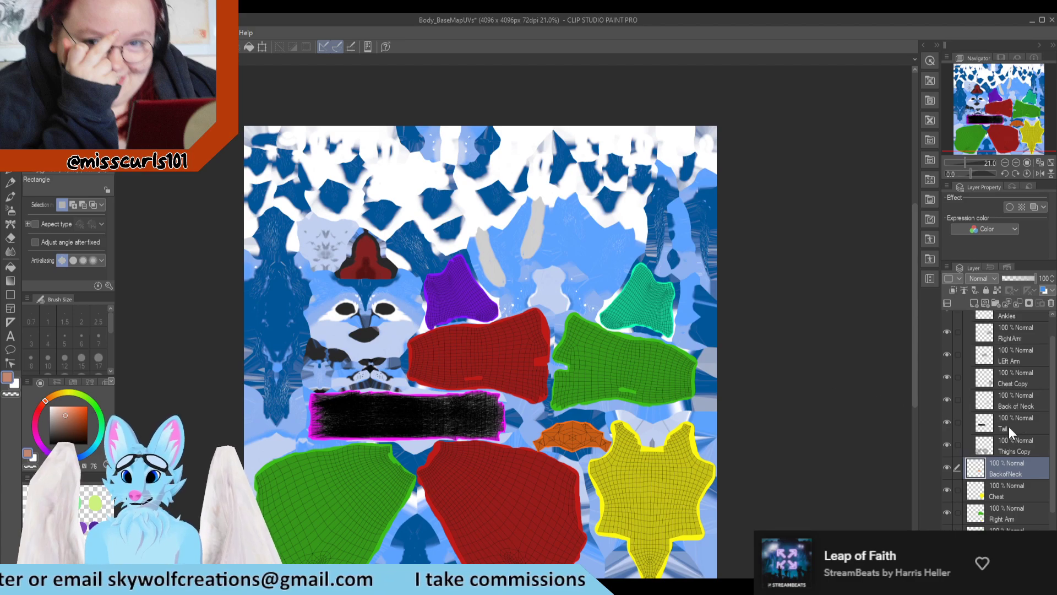
{"action": "scroll", "coordinate": [1013, 428], "scroll_direction": "down", "scroll_amount": 3}
{"action": "scroll", "coordinate": [1017, 430], "scroll_direction": "down", "scroll_amount": 4}
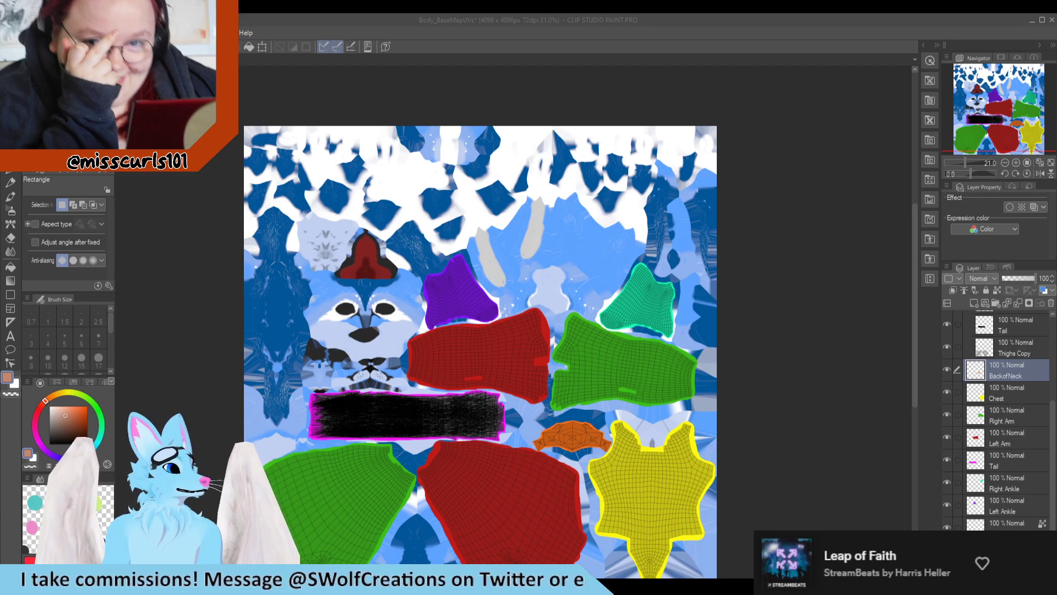
{"action": "left_click", "coordinate": [850, 426]}
{"action": "scroll", "coordinate": [669, 326], "scroll_direction": "down", "scroll_amount": 3}
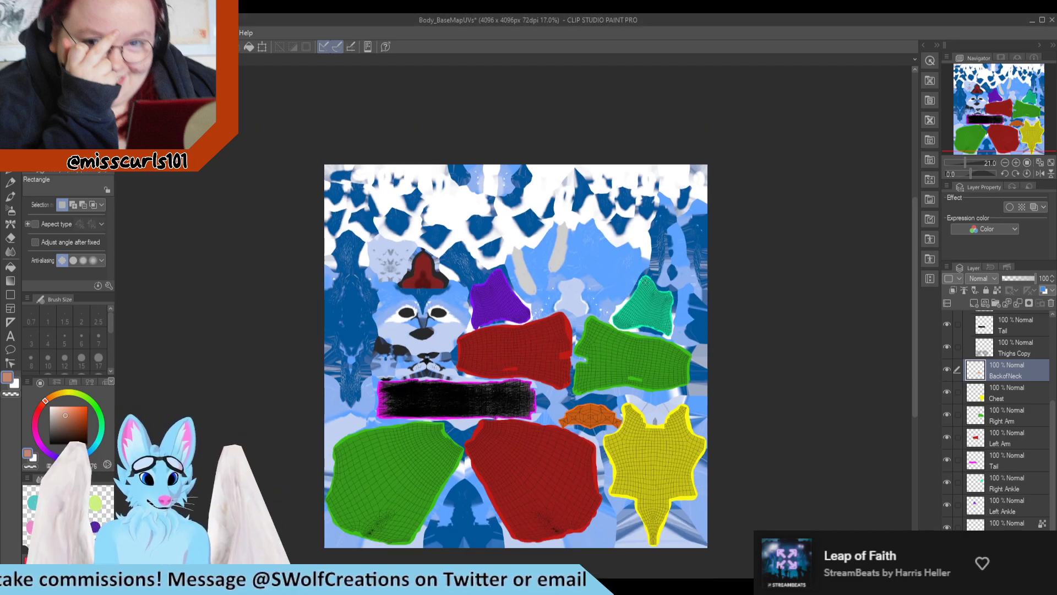
{"action": "scroll", "coordinate": [407, 495], "scroll_direction": "up", "scroll_amount": 4}
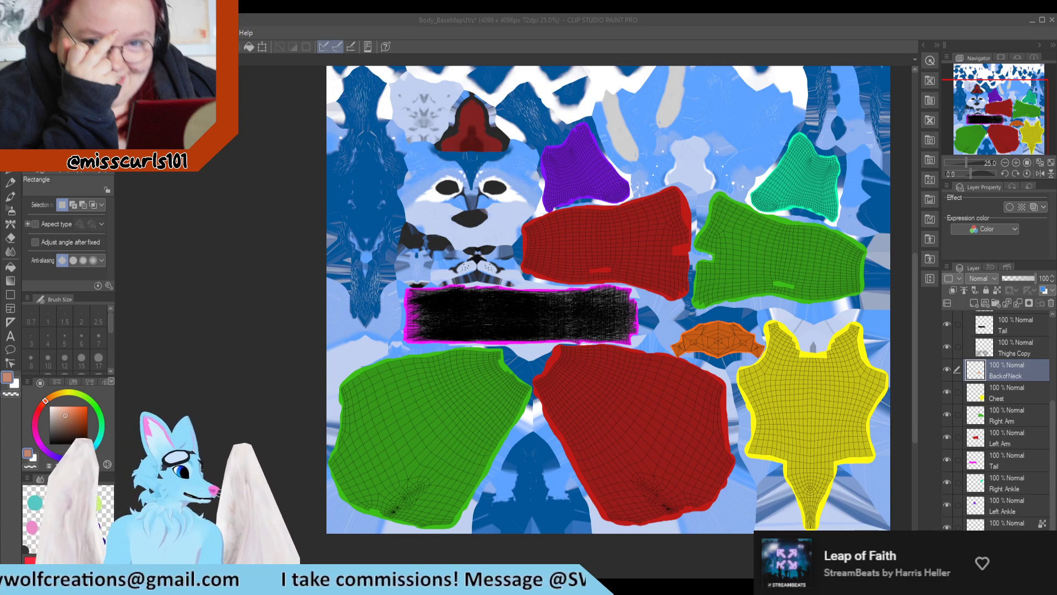
{"action": "left_click_drag", "start_coordinate": [6, 385], "coordinate": [326, 365]}
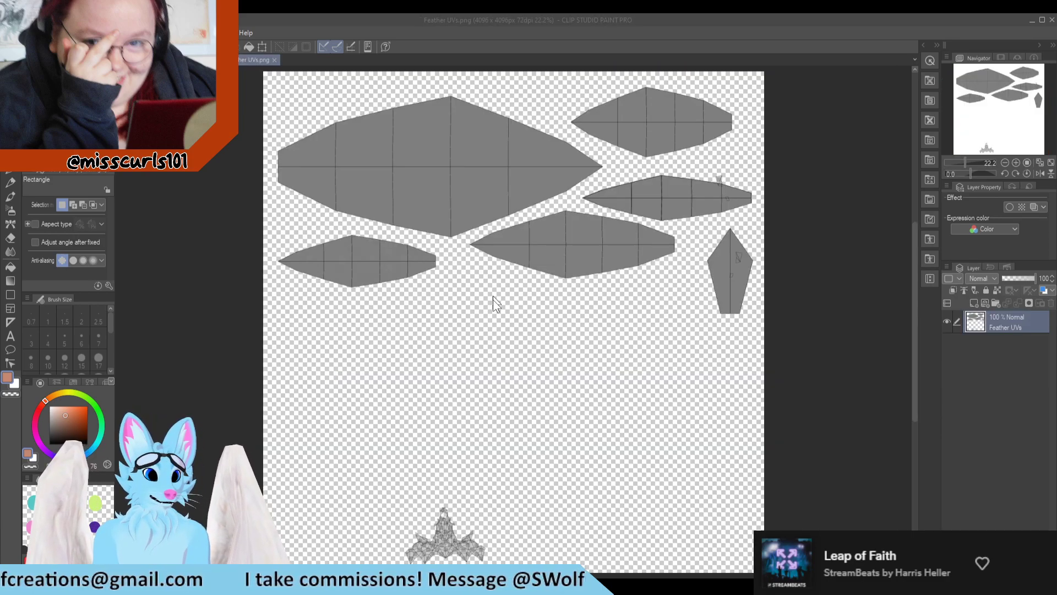
{"action": "scroll", "coordinate": [524, 252], "scroll_direction": "down", "scroll_amount": 2}
{"action": "scroll", "coordinate": [523, 253], "scroll_direction": "up", "scroll_amount": 3}
{"action": "scroll", "coordinate": [525, 249], "scroll_direction": "down", "scroll_amount": 2}
{"action": "scroll", "coordinate": [521, 256], "scroll_direction": "up", "scroll_amount": 1}
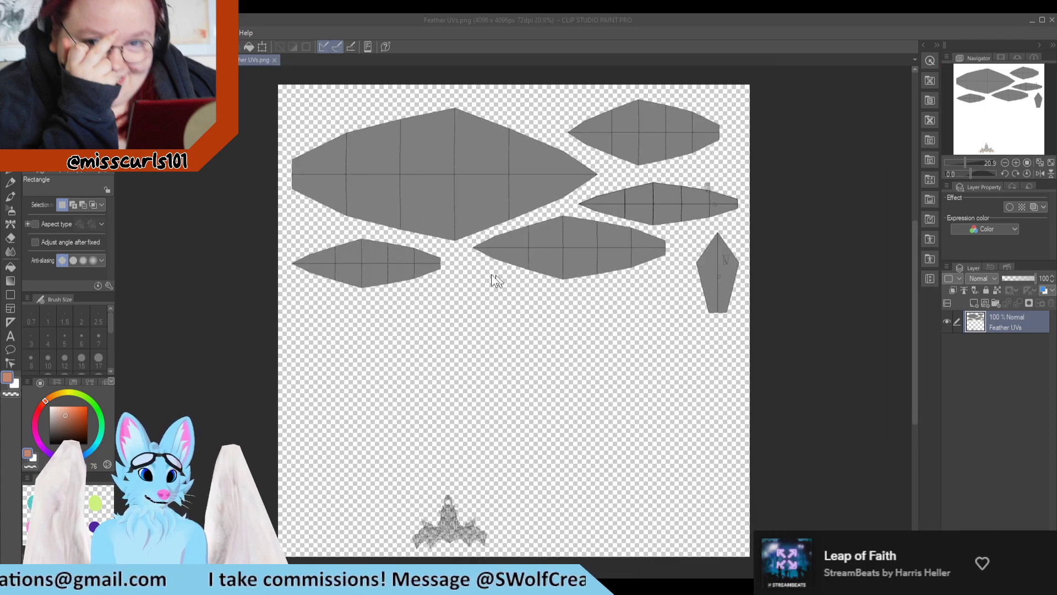
{"action": "left_click", "coordinate": [274, 60]}
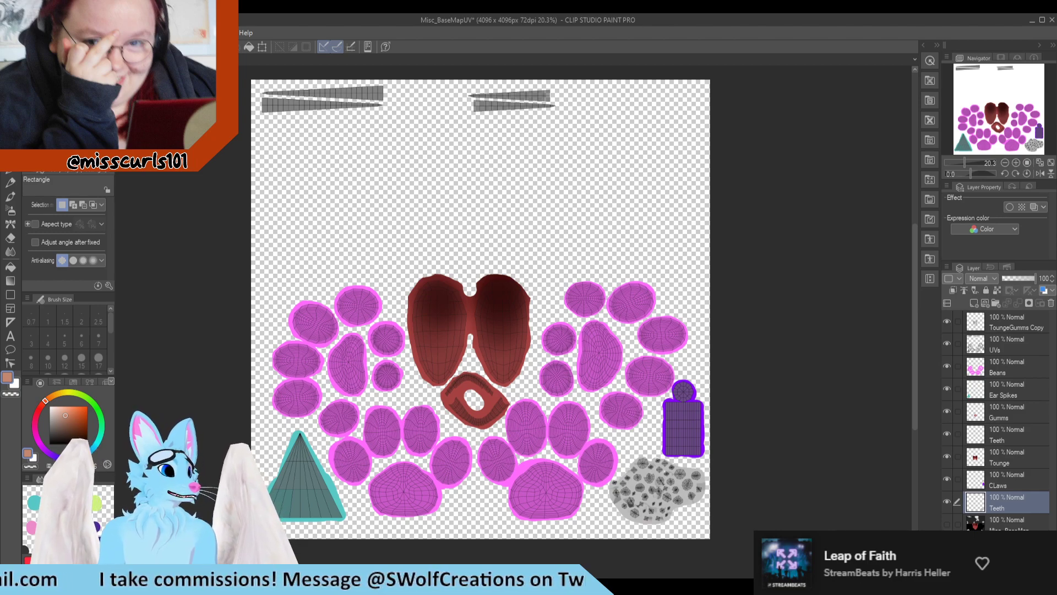
Step: Switch between the Misc_BaseMapUV and Body_BaseMapUVs documents to look them over, ending on Body_BaseMapUVs
{"action": "key", "text": "ctrl+Tab"}
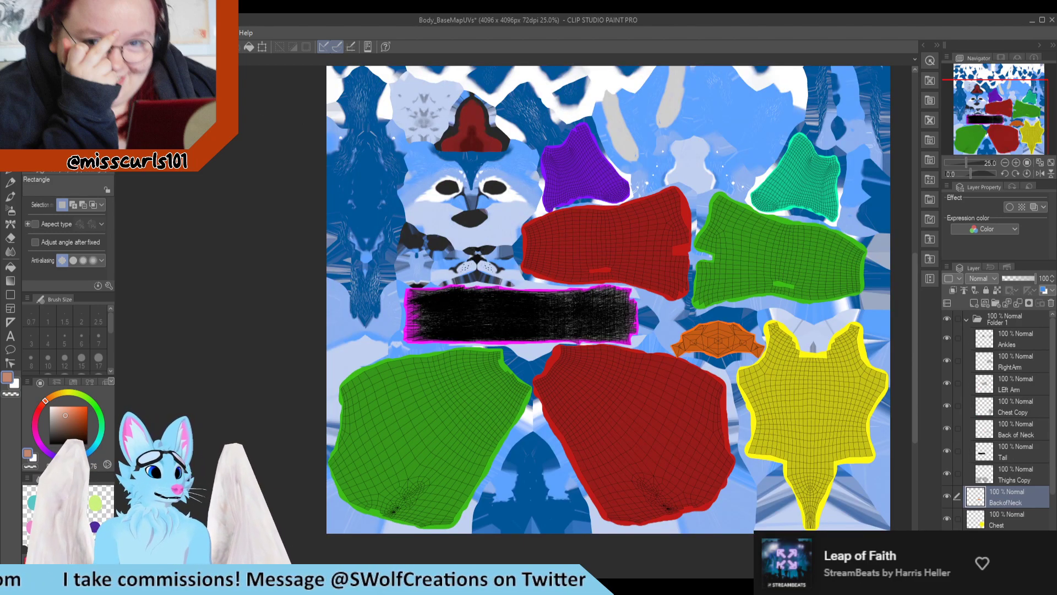
{"action": "key", "text": "ctrl+Tab"}
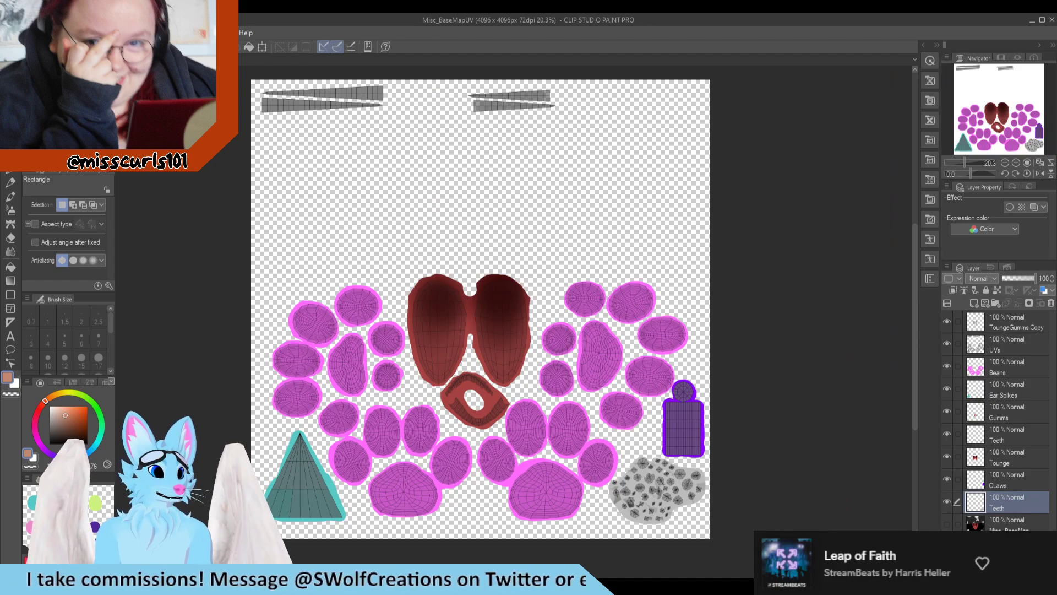
{"action": "key", "text": "ctrl+Tab"}
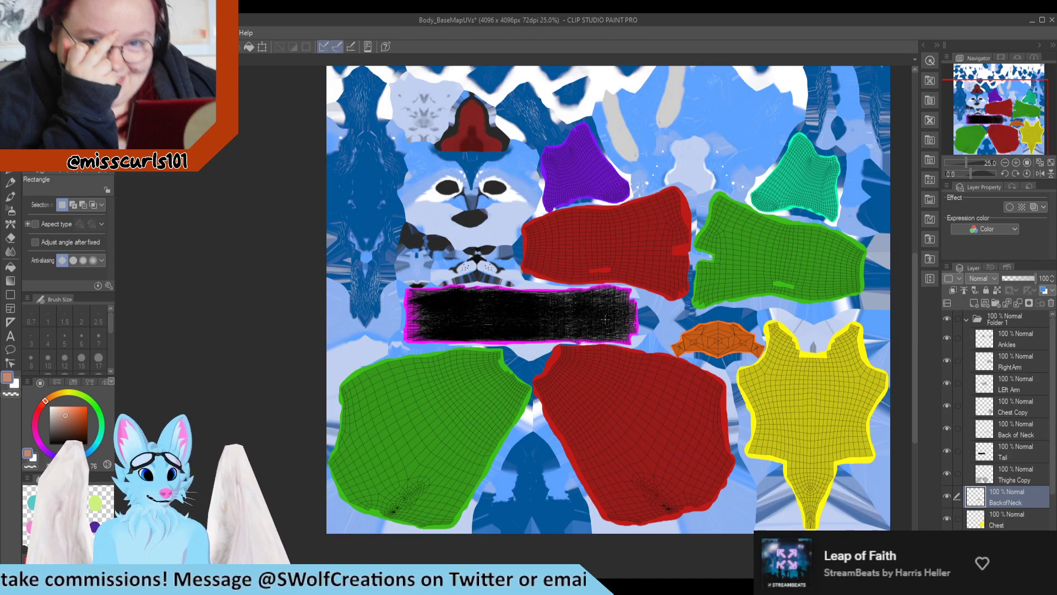
Step: Save Body_BaseMapUVs, collapse Folder 1, and rename the folder as UVs
{"action": "key", "text": "ctrl+s"}
{"action": "scroll", "coordinate": [358, 327], "scroll_direction": "down", "scroll_amount": 2}
{"action": "scroll", "coordinate": [655, 181], "scroll_direction": "up", "scroll_amount": 2}
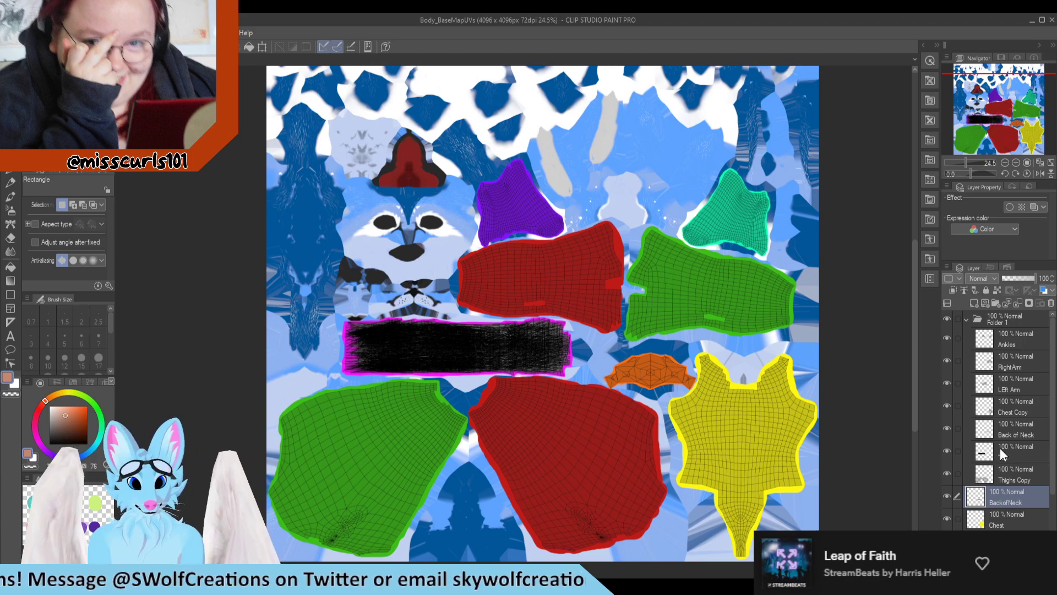
{"action": "left_click", "coordinate": [967, 318]}
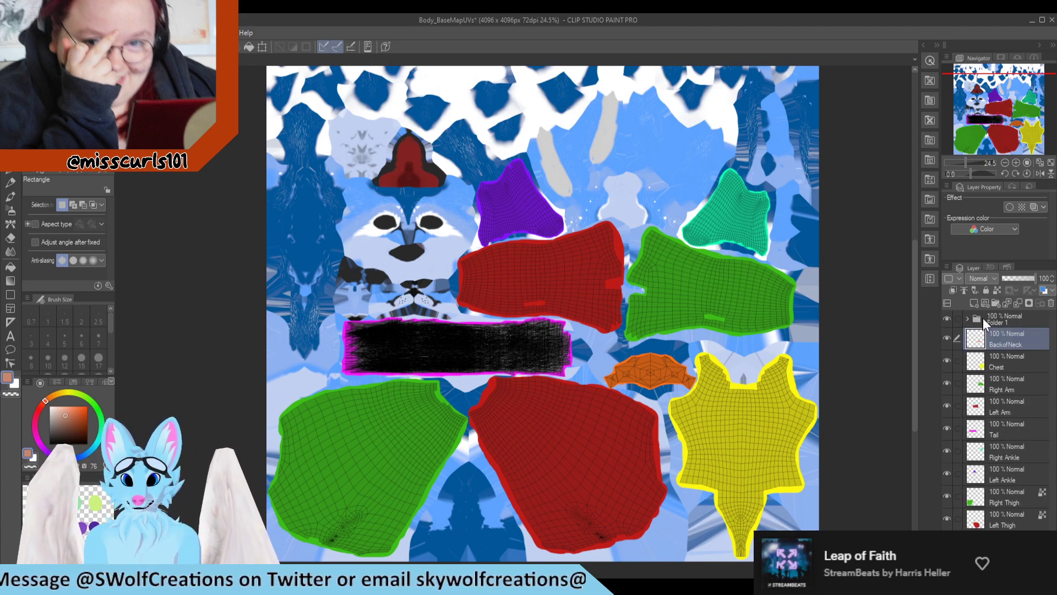
{"action": "left_click", "coordinate": [998, 321]}
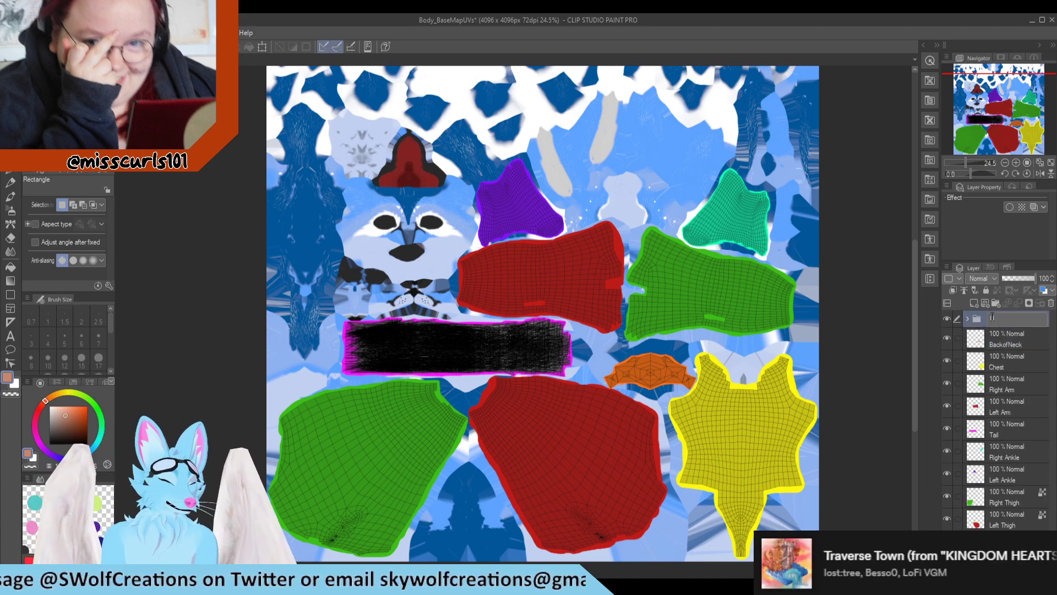
{"action": "type", "text": "UVs"}
{"action": "key", "text": "Return"}
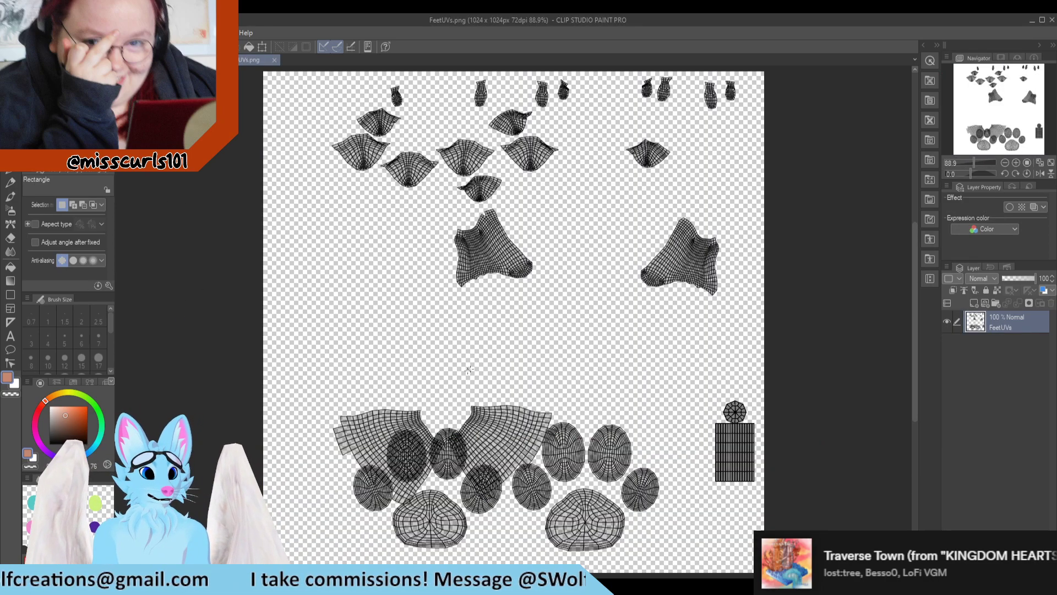
Step: Compare FeetUVs.png with the body document and the Blender layout, and check its size in Canvas Properties
{"action": "left_click", "coordinate": [194, 60]}
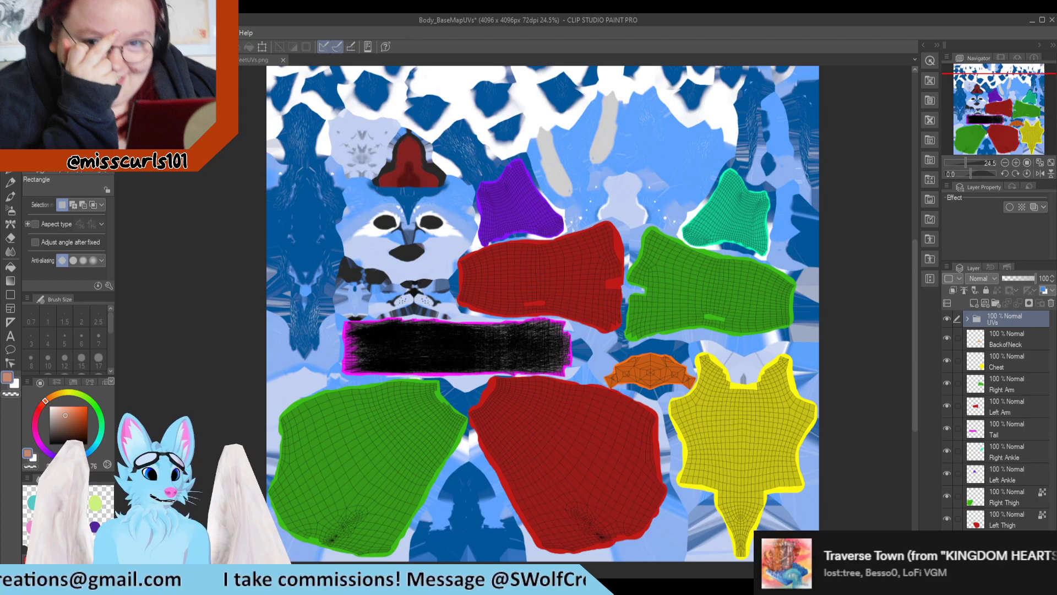
{"action": "left_click", "coordinate": [259, 59]}
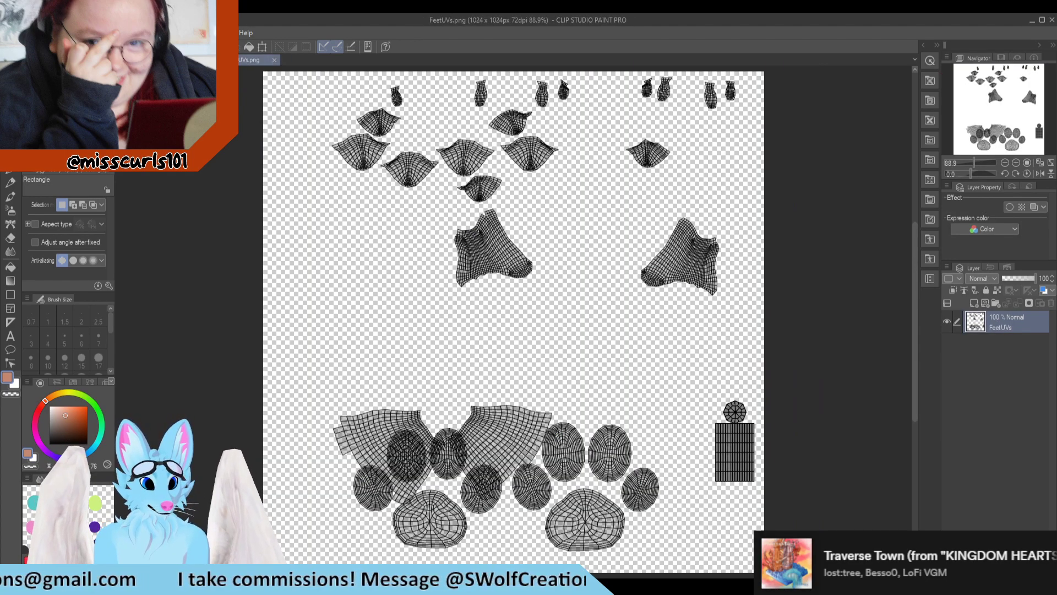
{"action": "key", "text": "alt+Tab"}
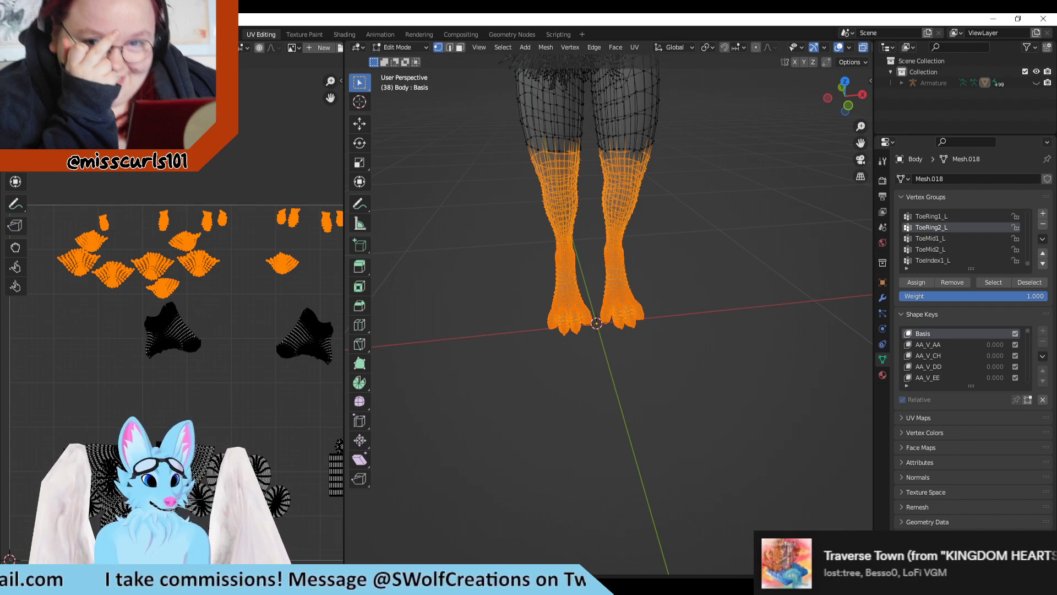
{"action": "key", "text": "alt+Tab"}
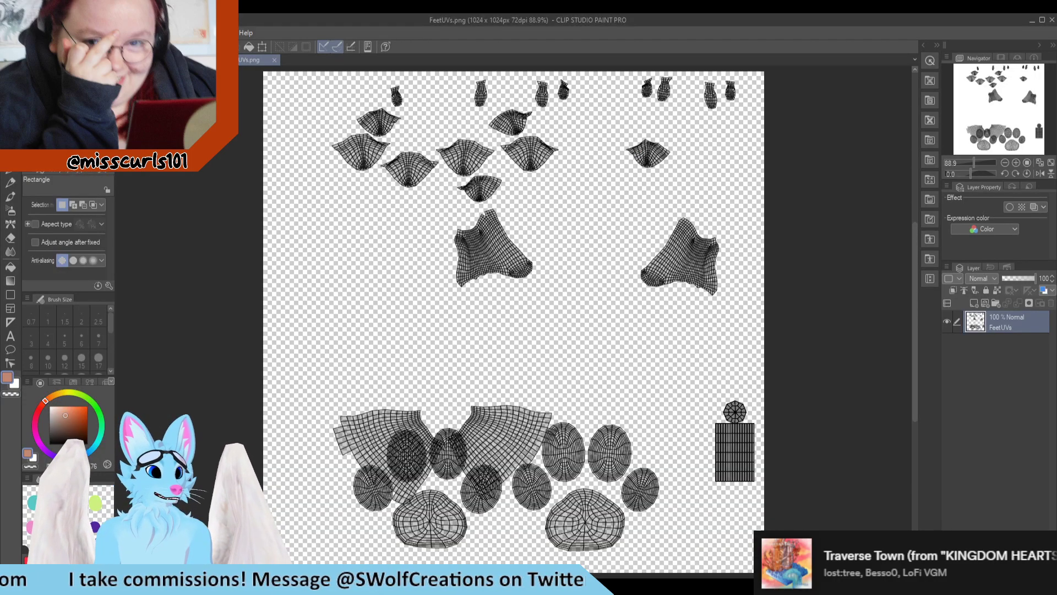
{"action": "left_click", "coordinate": [10, 32]}
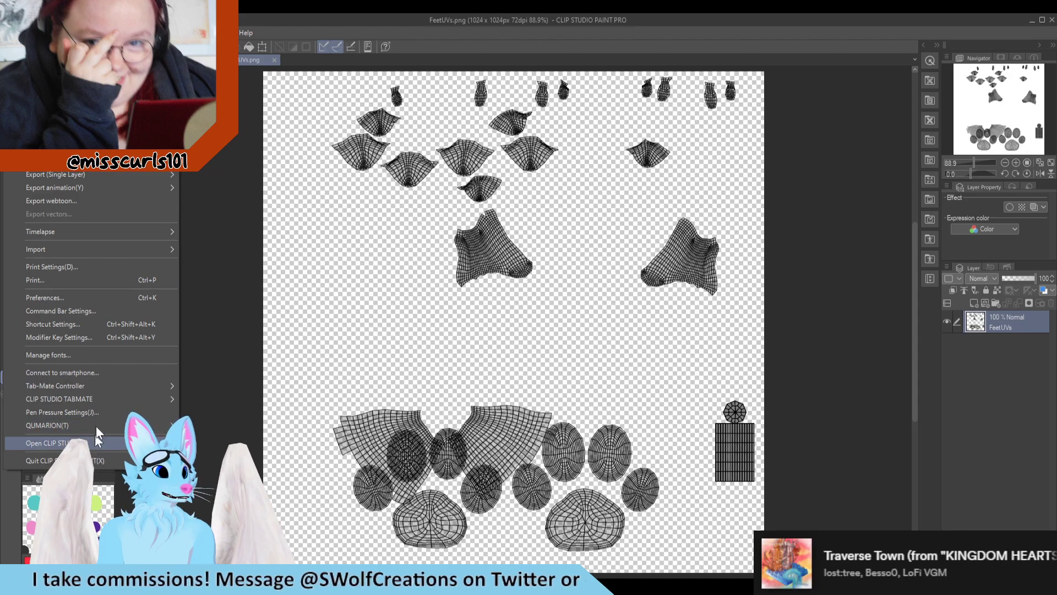
{"action": "mouse_move", "coordinate": [34, 32]}
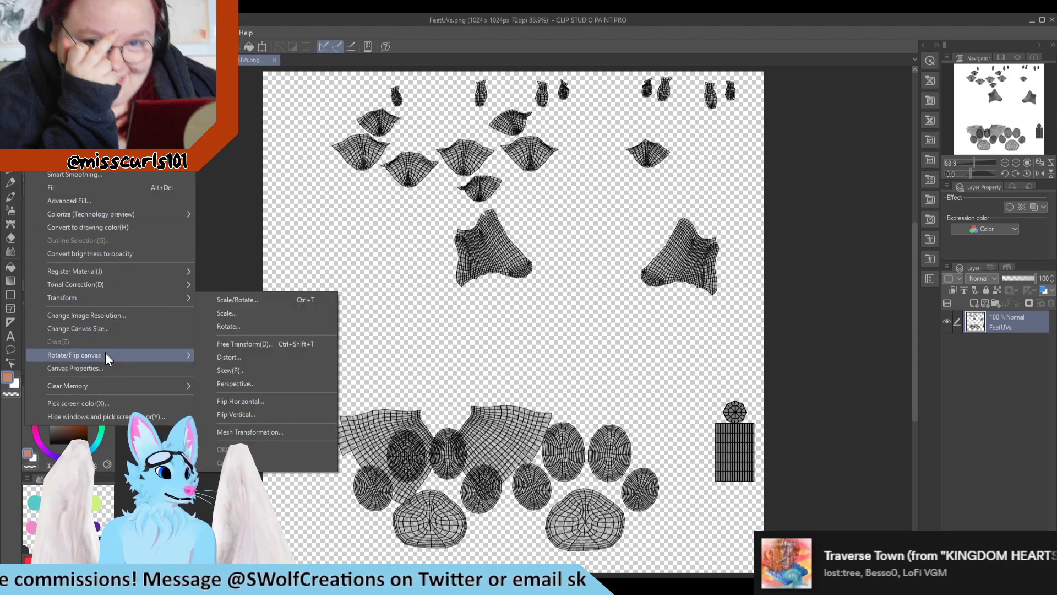
{"action": "left_click", "coordinate": [105, 368]}
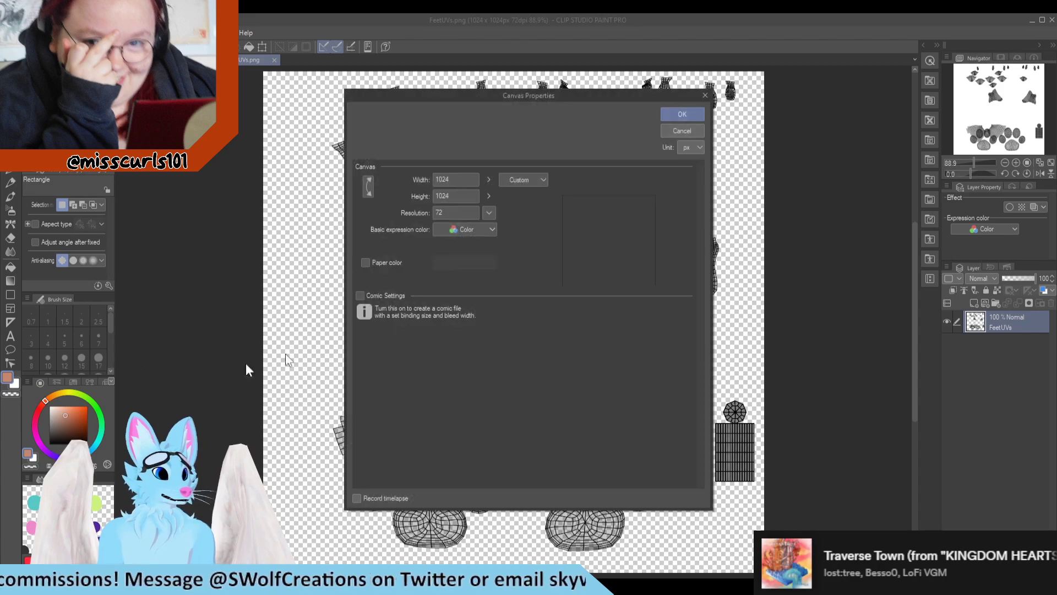
{"action": "left_click", "coordinate": [696, 131]}
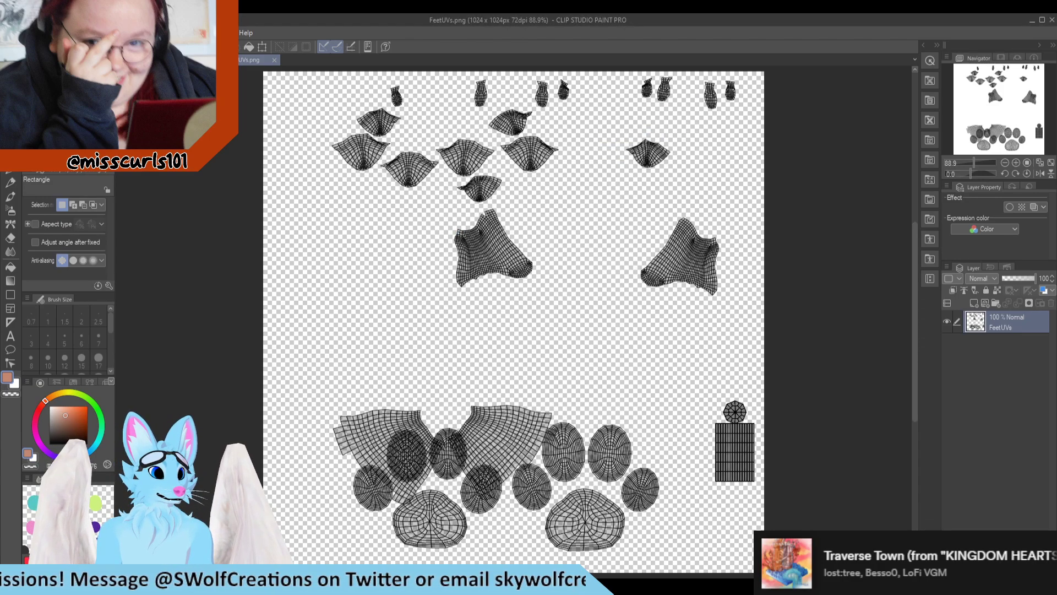
Step: Check the width and height of the Body_BaseMapUVs document in Canvas Properties, leaving them as they are
{"action": "left_click", "coordinate": [187, 60]}
{"action": "left_click", "coordinate": [11, 33]}
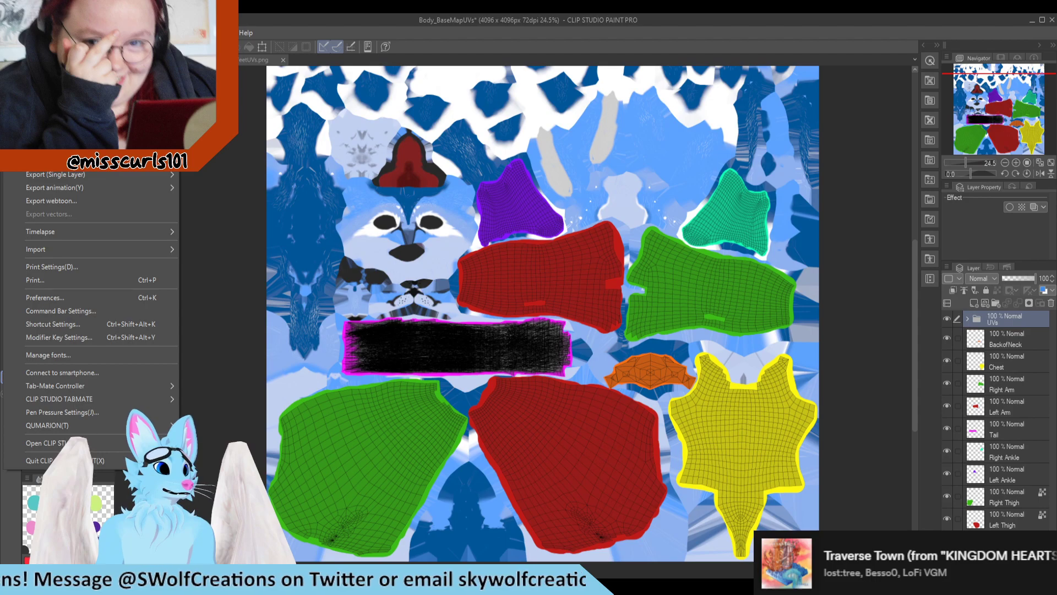
{"action": "left_click", "coordinate": [71, 132]}
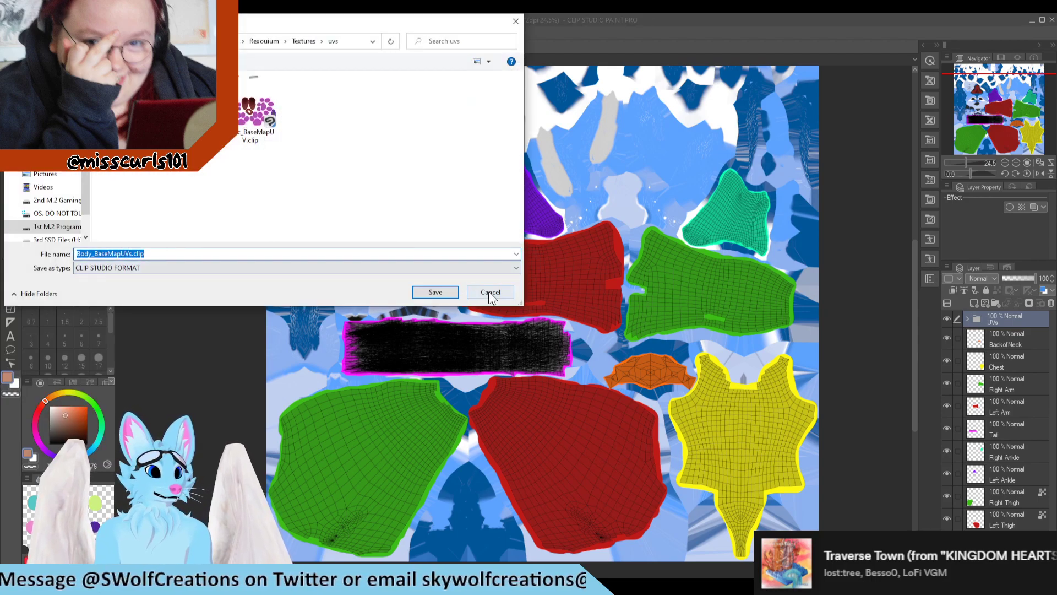
{"action": "left_click", "coordinate": [476, 292]}
{"action": "left_click", "coordinate": [32, 33]}
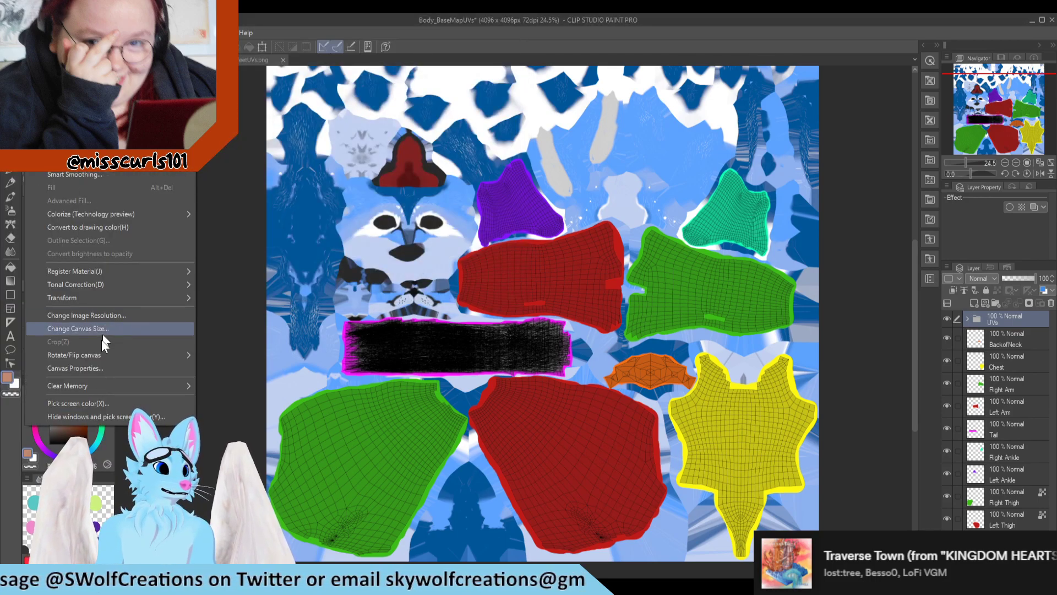
{"action": "left_click", "coordinate": [101, 366]}
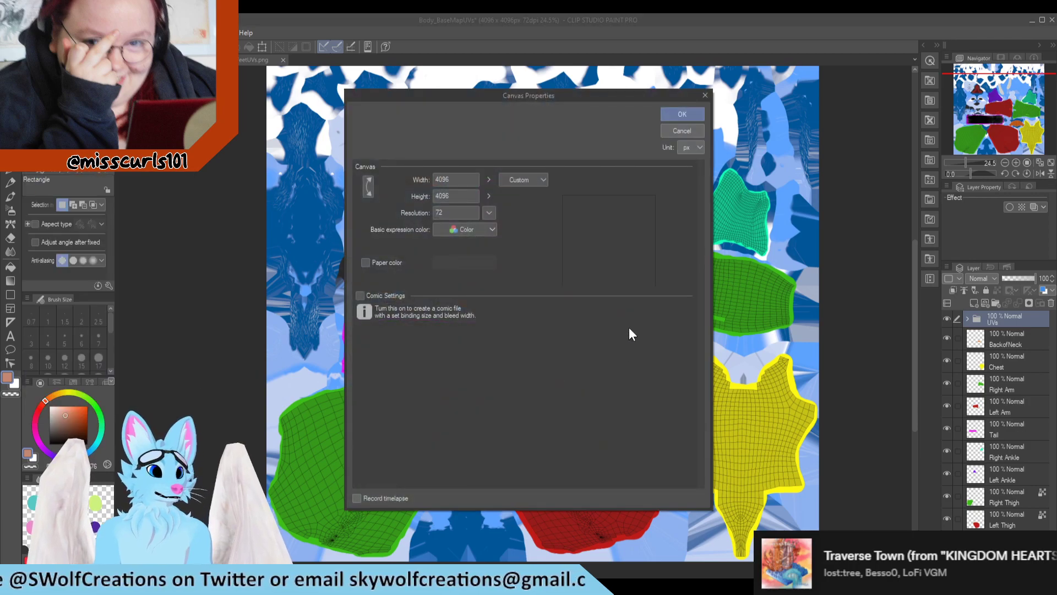
{"action": "double_click", "coordinate": [456, 183]}
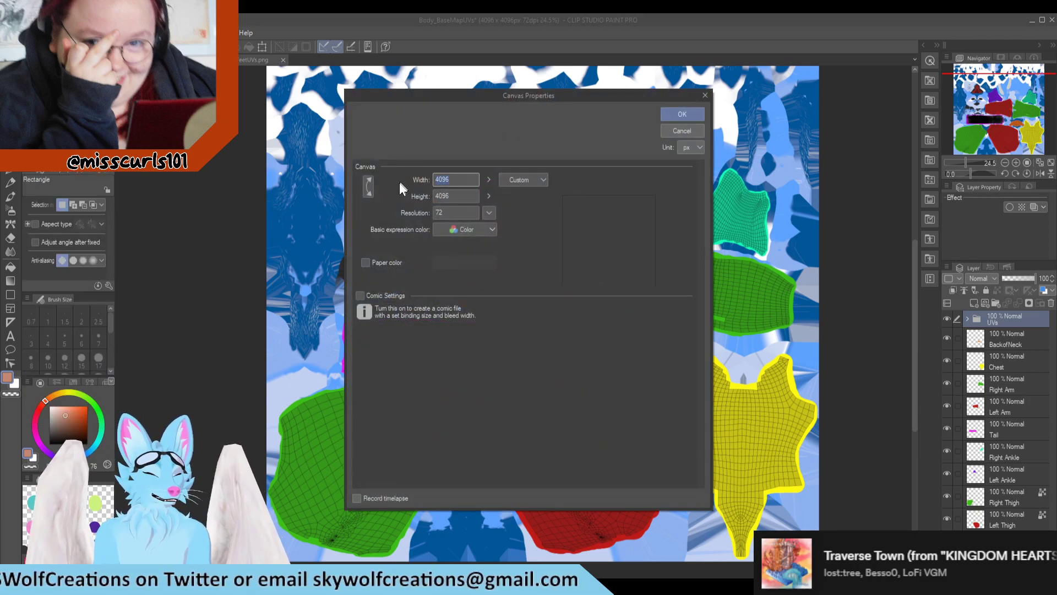
{"action": "left_click", "coordinate": [681, 131]}
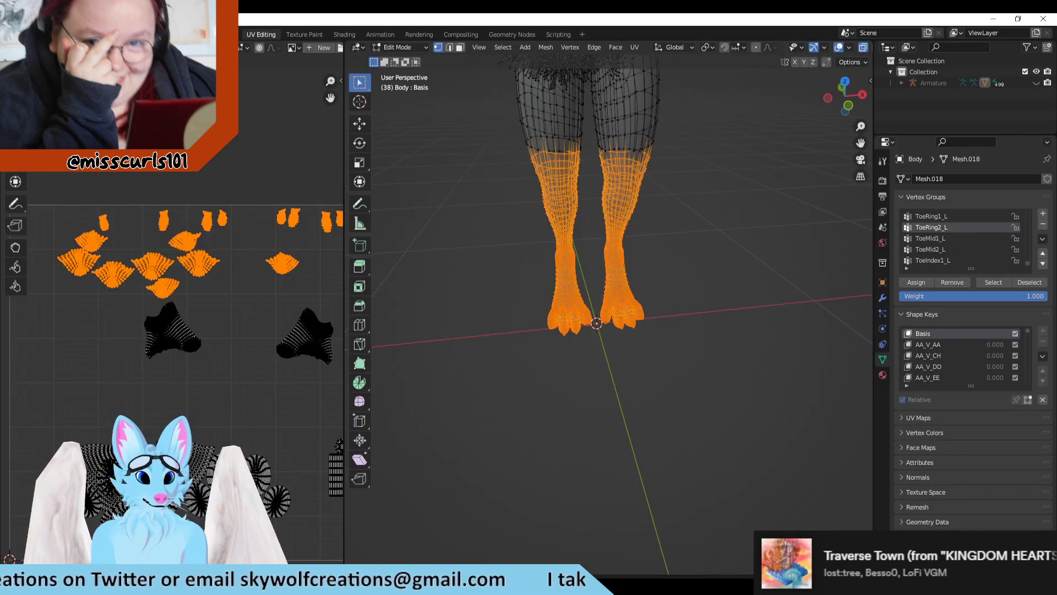
Step: Switch to Blender, start a UV layout export into the uvs folder, and set the image size to 4096 by 4096
{"action": "key", "text": "alt+Tab"}
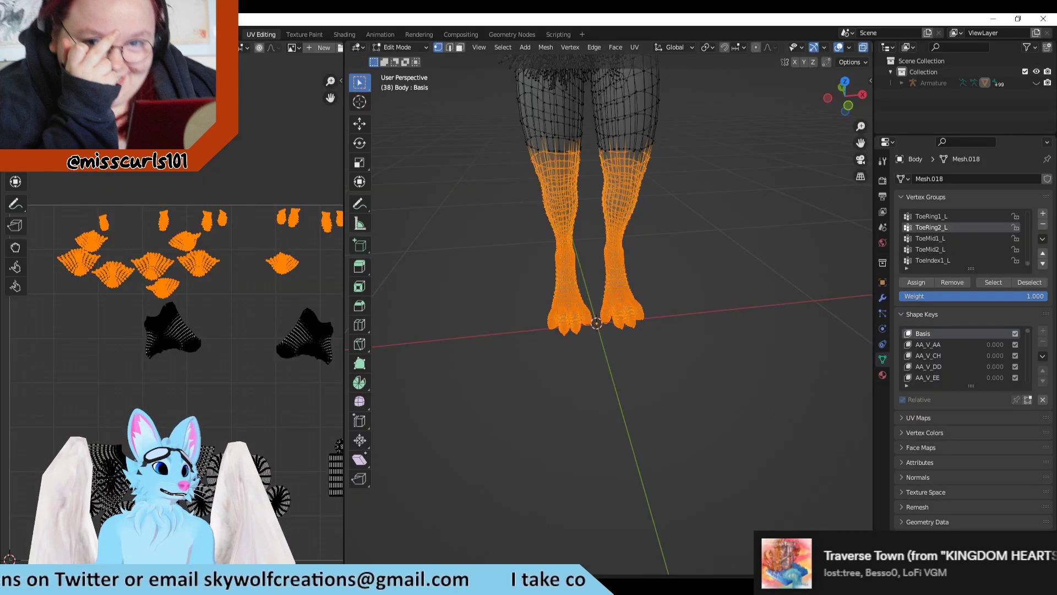
{"action": "left_click", "coordinate": [185, 47]}
{"action": "left_click", "coordinate": [223, 337]}
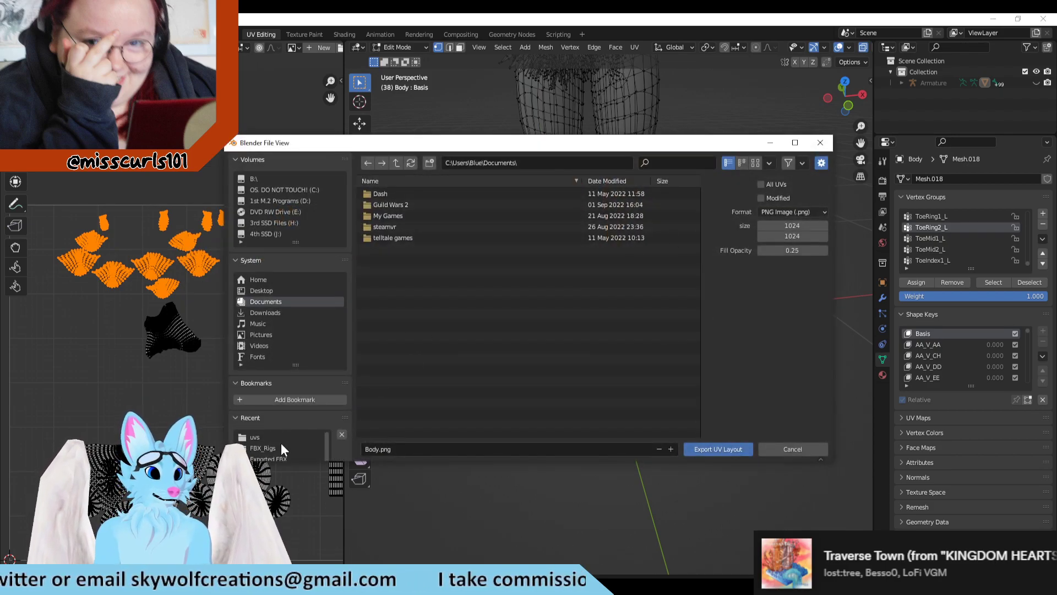
{"action": "left_click", "coordinate": [254, 437]}
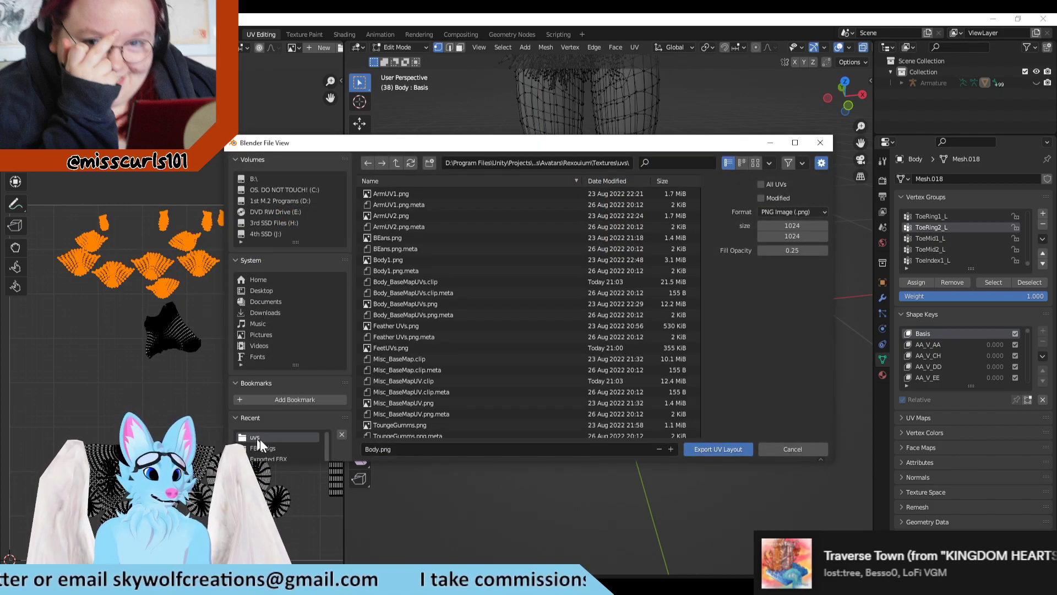
{"action": "left_click", "coordinate": [799, 226]}
{"action": "type", "text": "4096"}
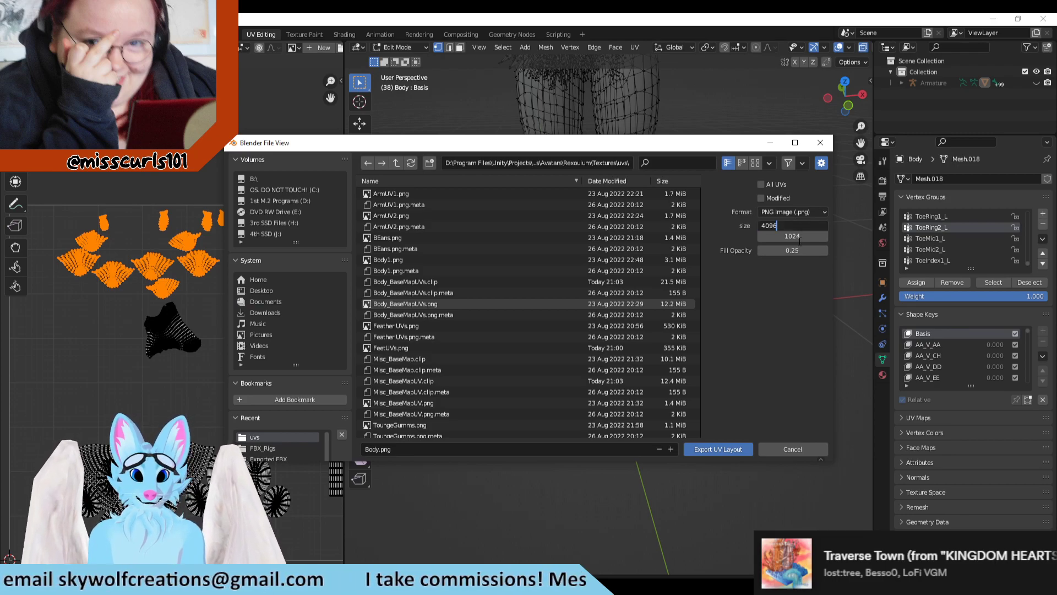
{"action": "key", "text": "Return"}
{"action": "left_click", "coordinate": [799, 235]}
{"action": "type", "text": "4096"}
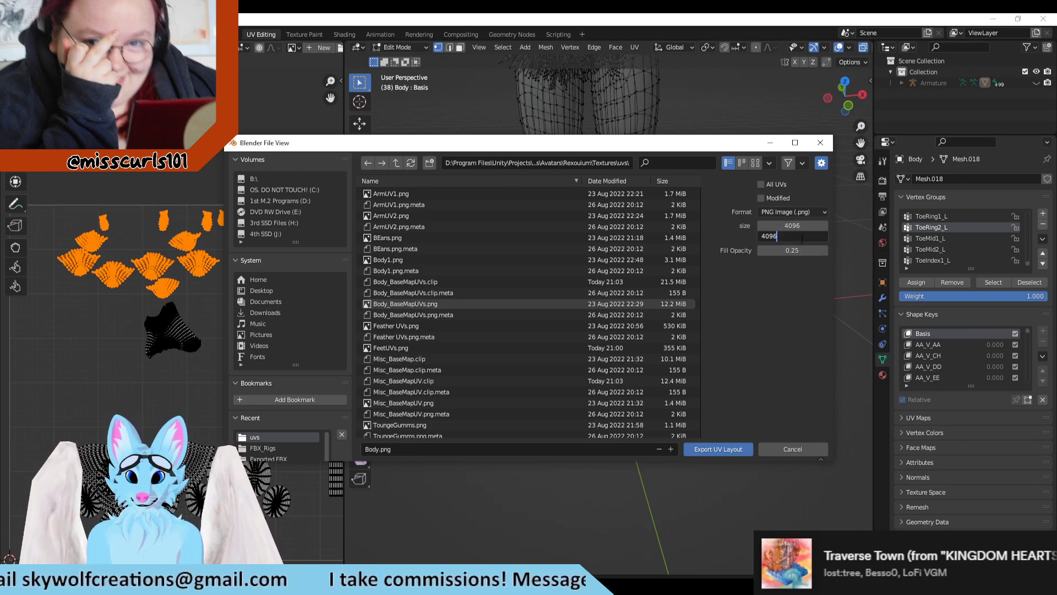
{"action": "key", "text": "Return"}
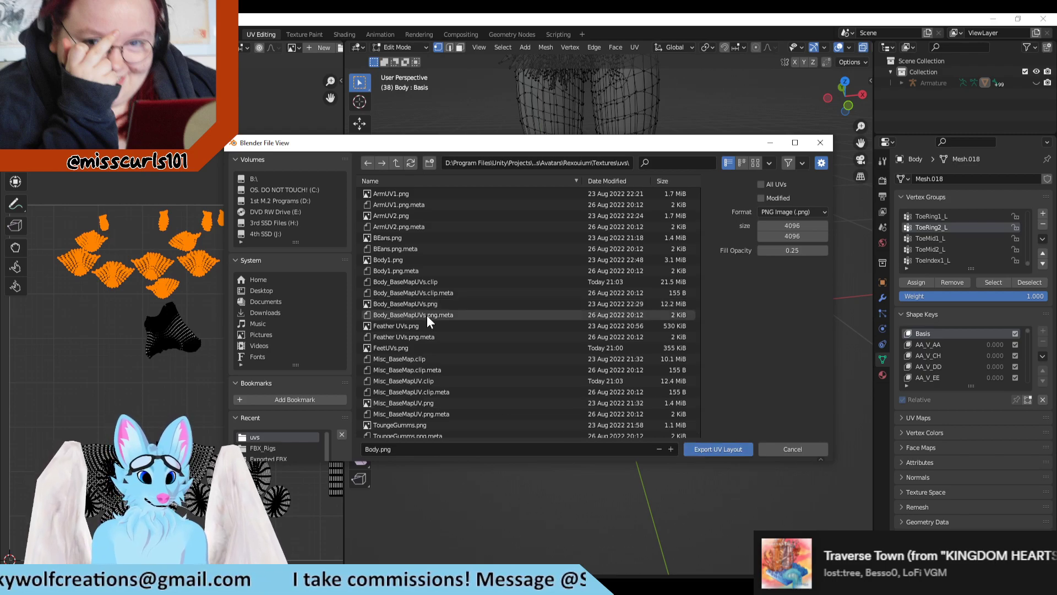
Step: Export the UV layout over the existing FeetUVs.png file
{"action": "scroll", "coordinate": [477, 339], "scroll_direction": "down", "scroll_amount": 3}
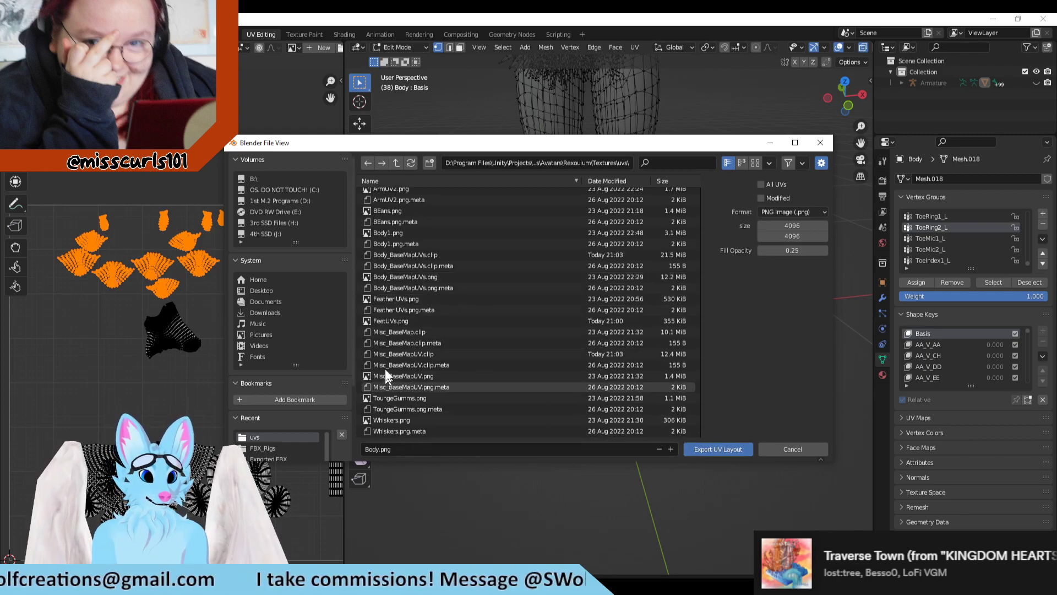
{"action": "left_click", "coordinate": [400, 318]}
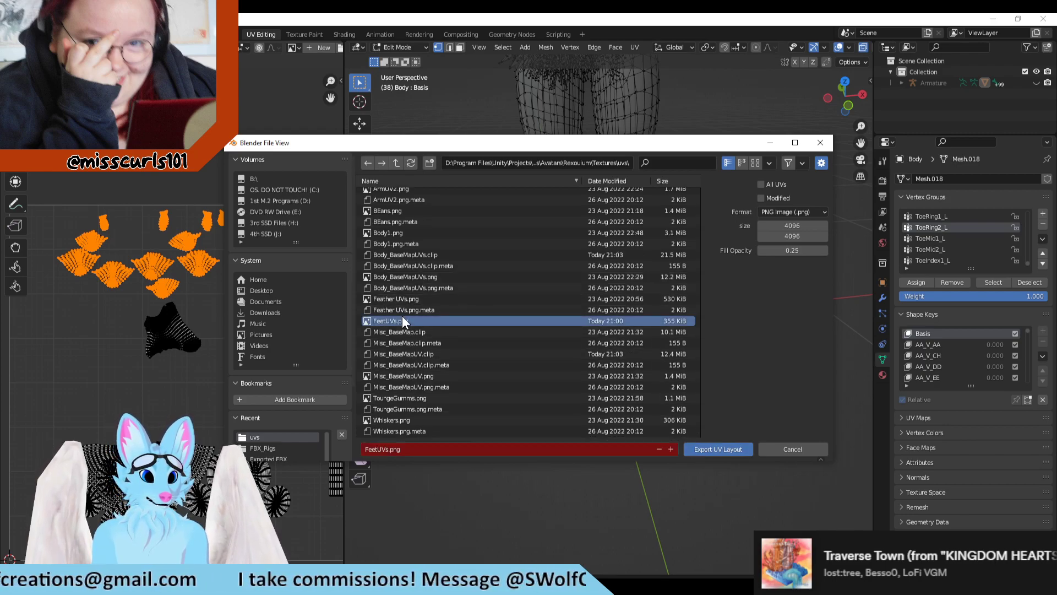
{"action": "left_click", "coordinate": [717, 449]}
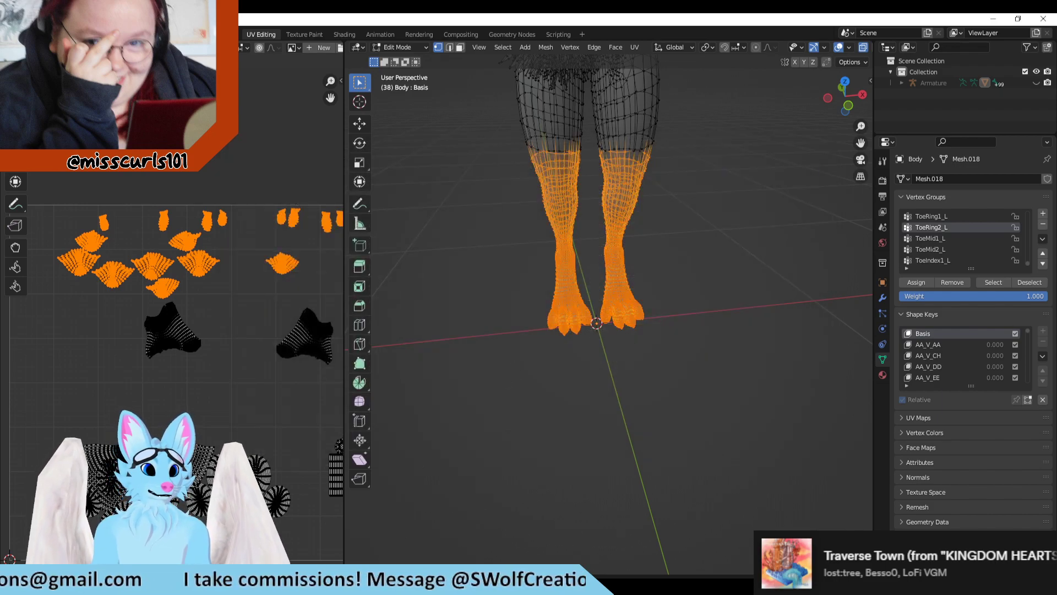
Step: Switch to Clip Studio Paint, close the old FeetUVs.png document, and open the re-exported FeetUVs.png
{"action": "key", "text": "alt+Tab"}
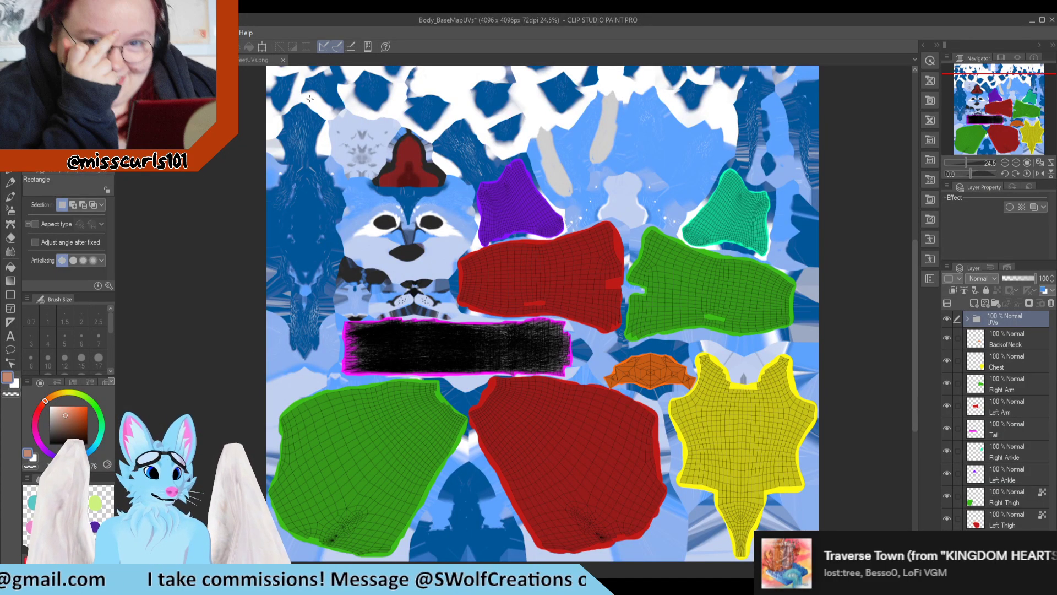
{"action": "left_click", "coordinate": [282, 60]}
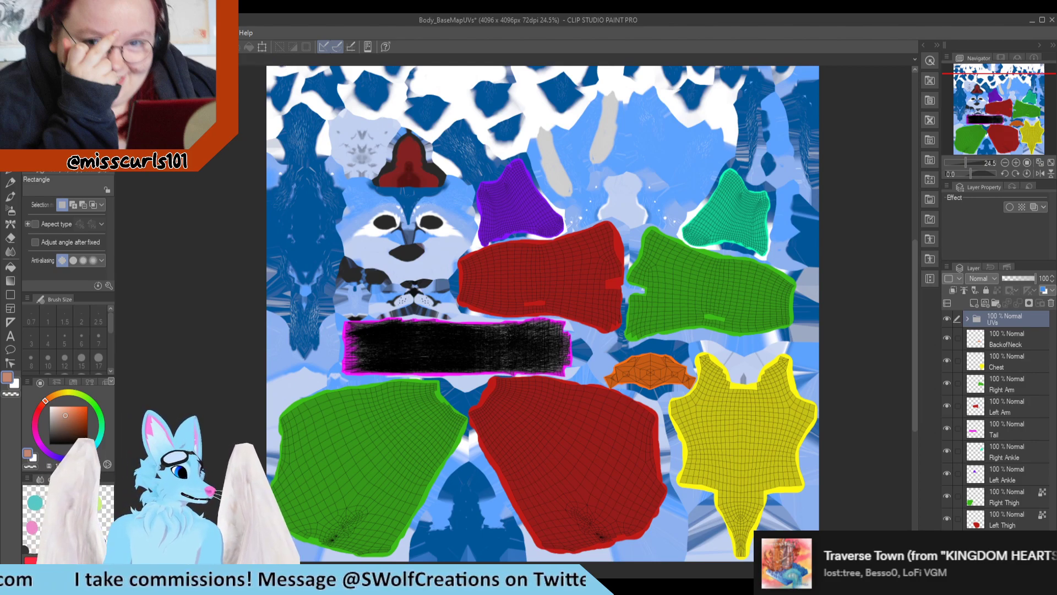
{"action": "left_click_drag", "start_coordinate": [48, 399], "coordinate": [184, 356]}
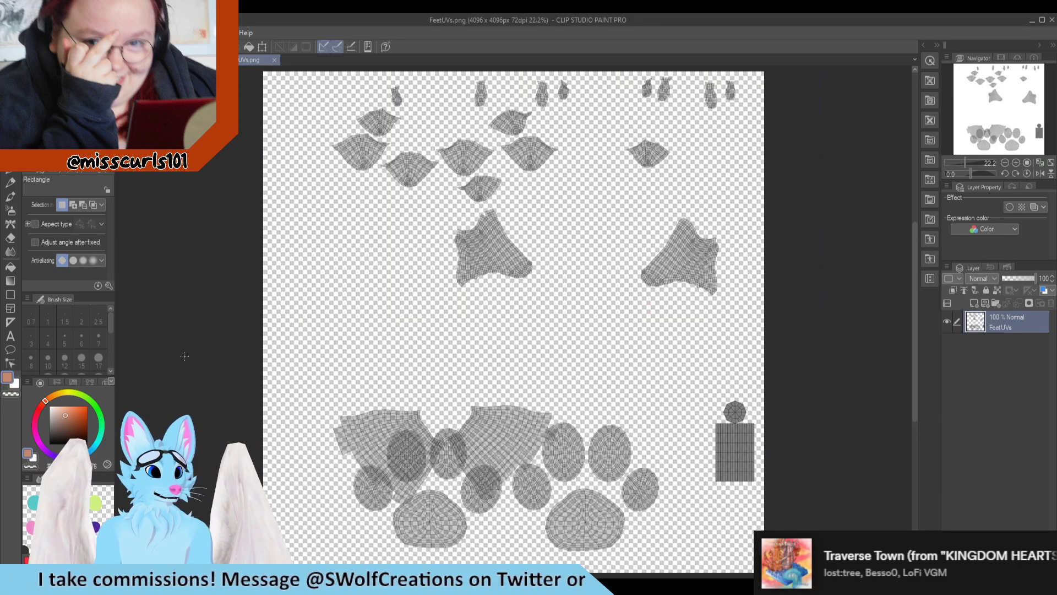
Step: Copy the upper half of the FeetUVs wireframe into the UVs folder of Body_BaseMapUVs as a new layer
{"action": "scroll", "coordinate": [604, 217], "scroll_direction": "down", "scroll_amount": 1}
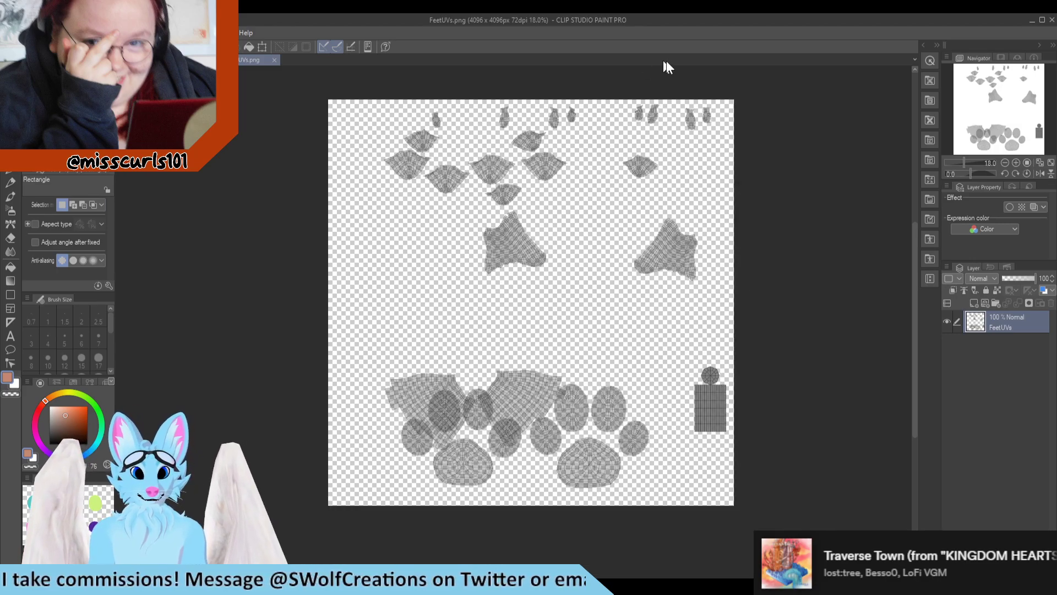
{"action": "left_click_drag", "start_coordinate": [738, 90], "coordinate": [282, 301]}
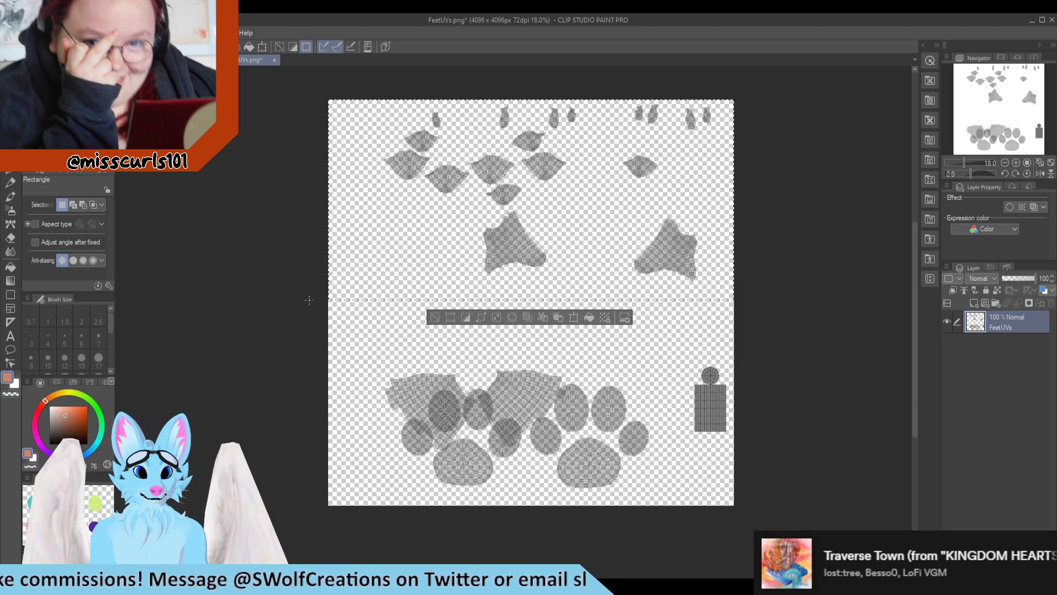
{"action": "left_click", "coordinate": [179, 60]}
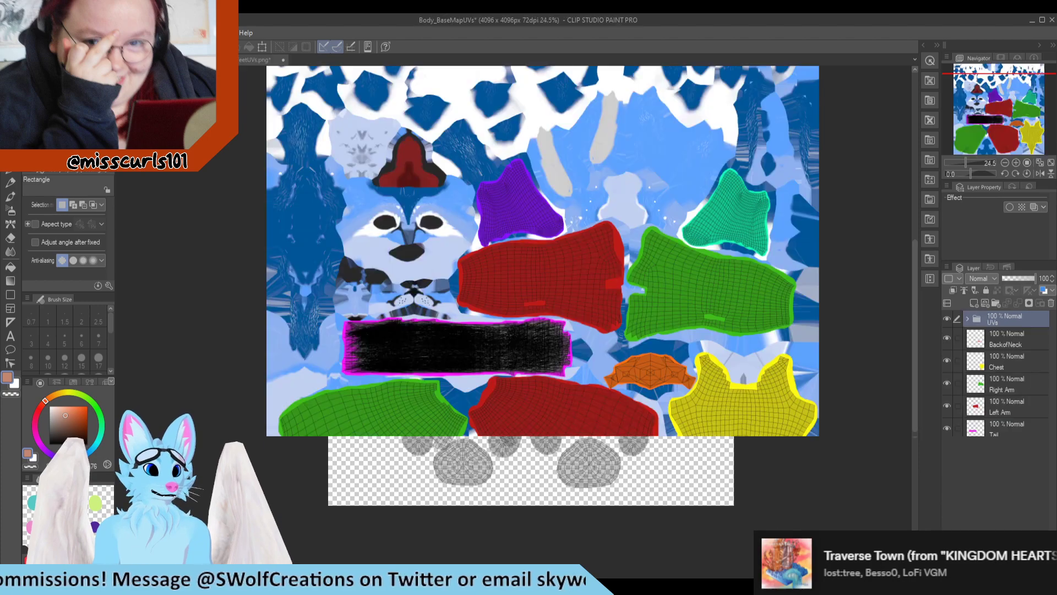
{"action": "left_click", "coordinate": [968, 318]}
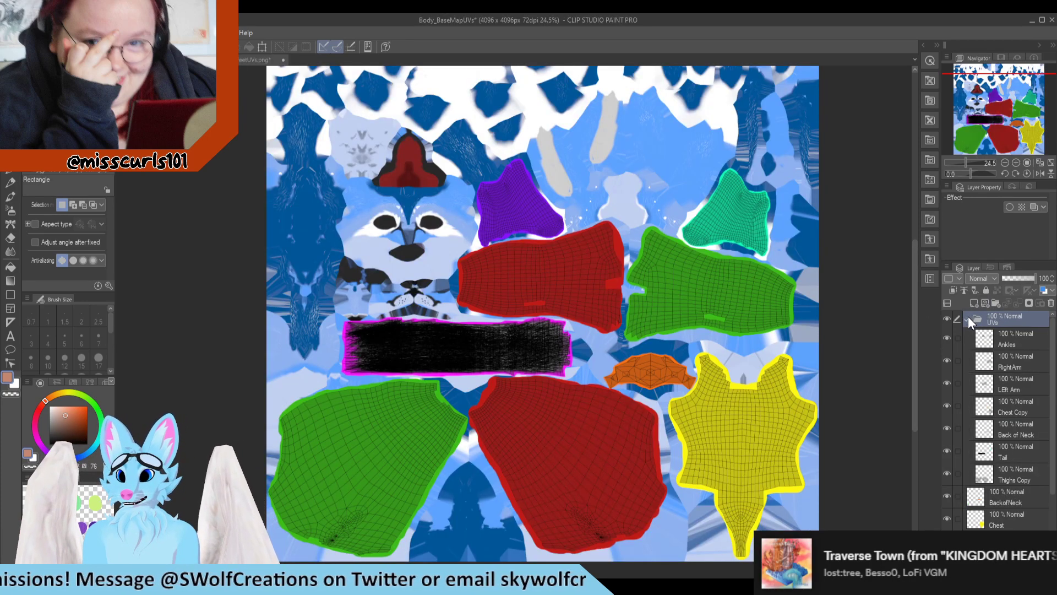
{"action": "key", "text": "ctrl+v"}
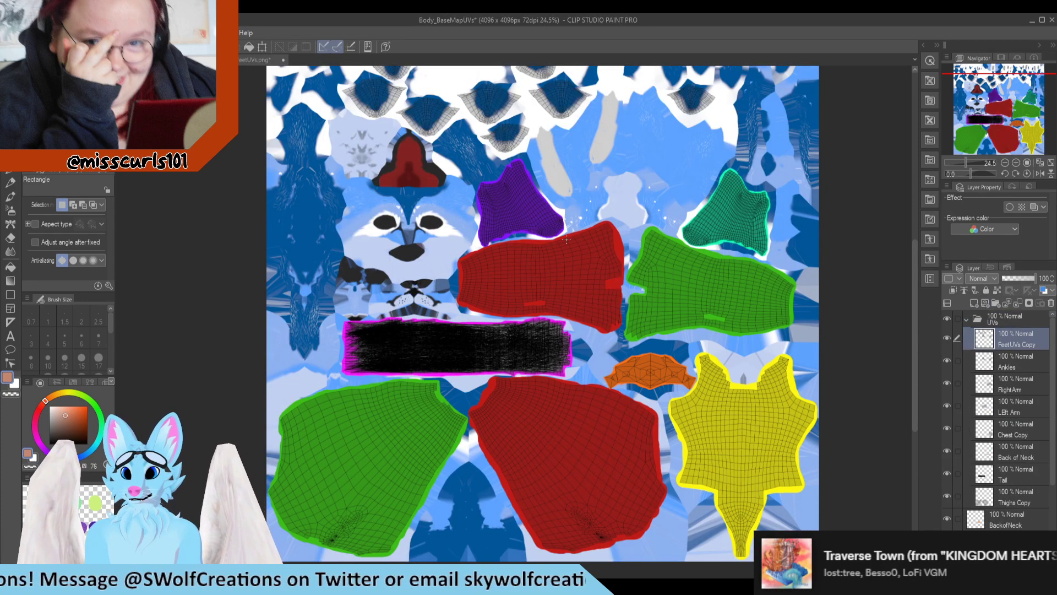
Step: Delete the duplicate FeetUVs Copy wireframe around the two ankle pieces and clear the selection
{"action": "left_click_drag", "start_coordinate": [869, 368], "coordinate": [659, 160]}
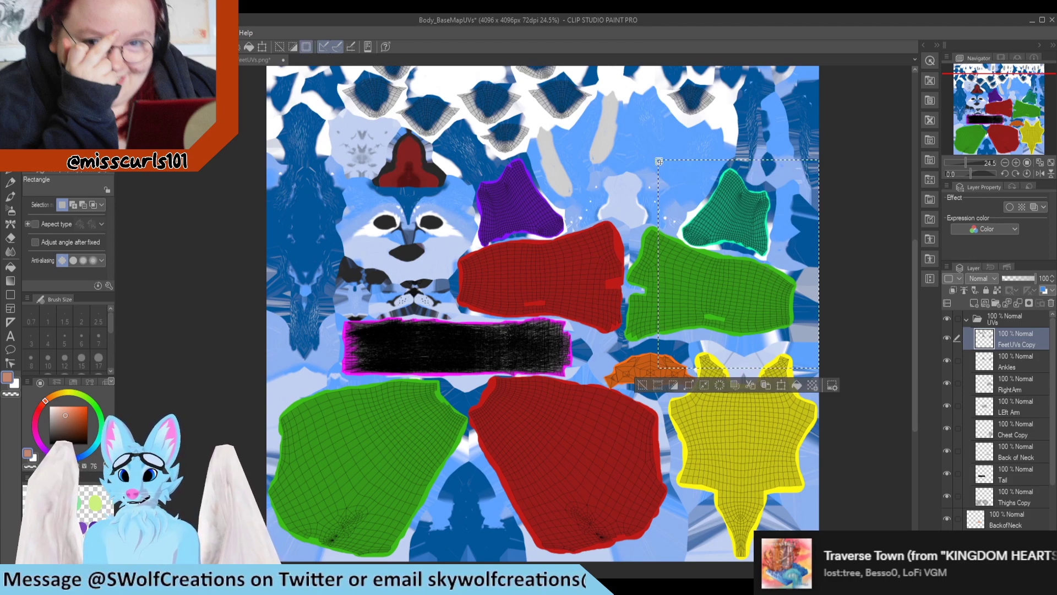
{"action": "key", "text": "Delete"}
{"action": "left_click_drag", "start_coordinate": [594, 321], "coordinate": [430, 159]}
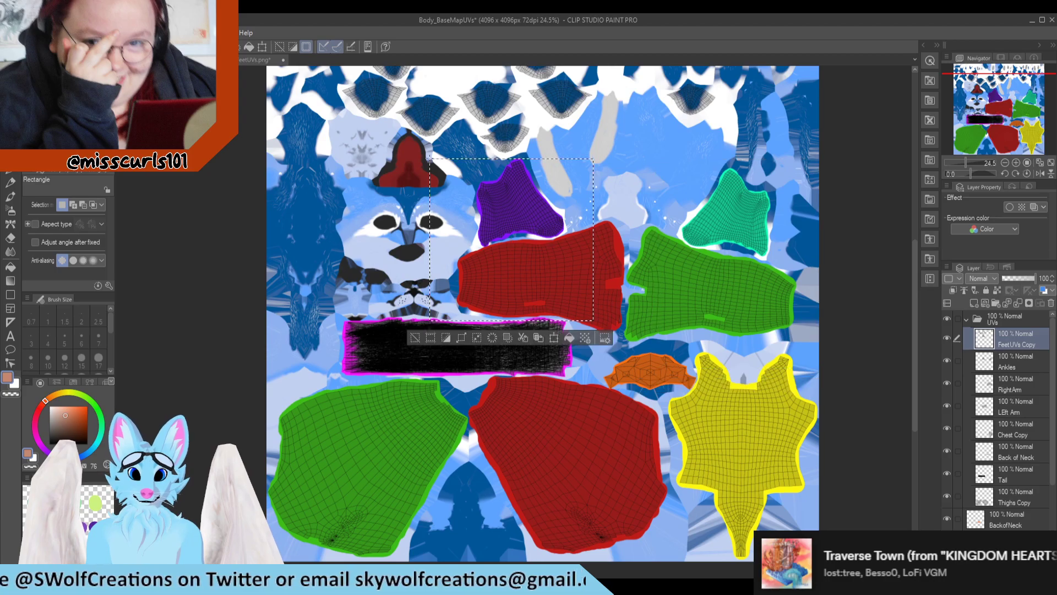
{"action": "scroll", "coordinate": [589, 288], "scroll_direction": "down", "scroll_amount": 3}
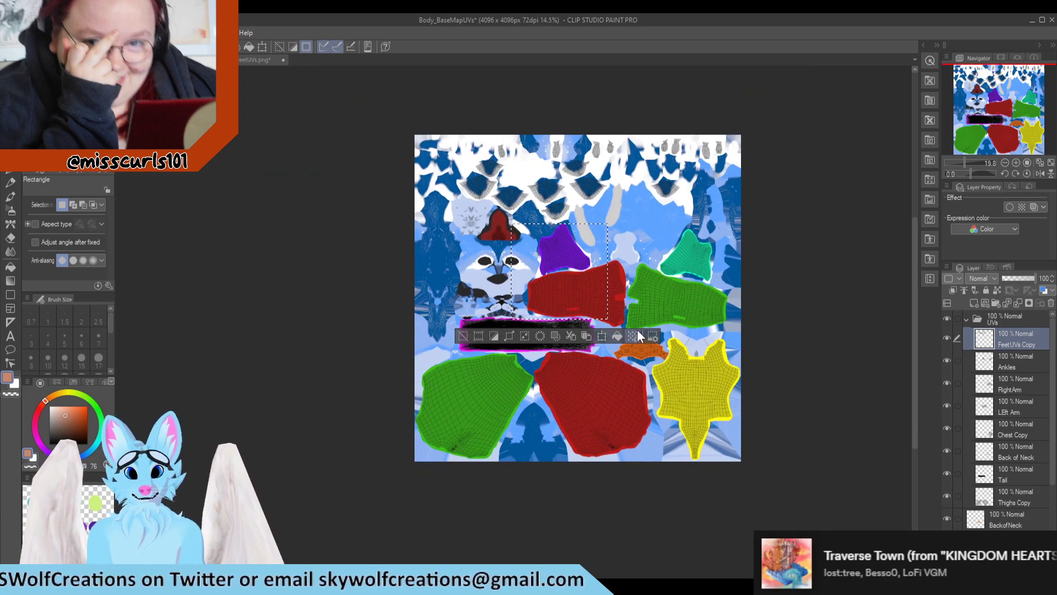
{"action": "scroll", "coordinate": [617, 291], "scroll_direction": "up", "scroll_amount": 4}
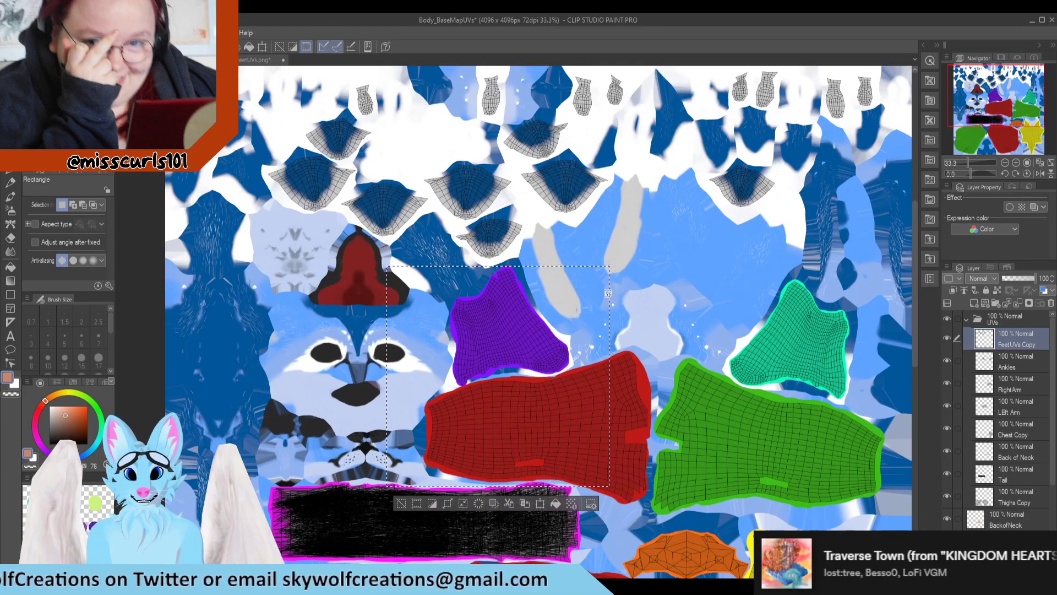
{"action": "scroll", "coordinate": [584, 220], "scroll_direction": "down", "scroll_amount": 2}
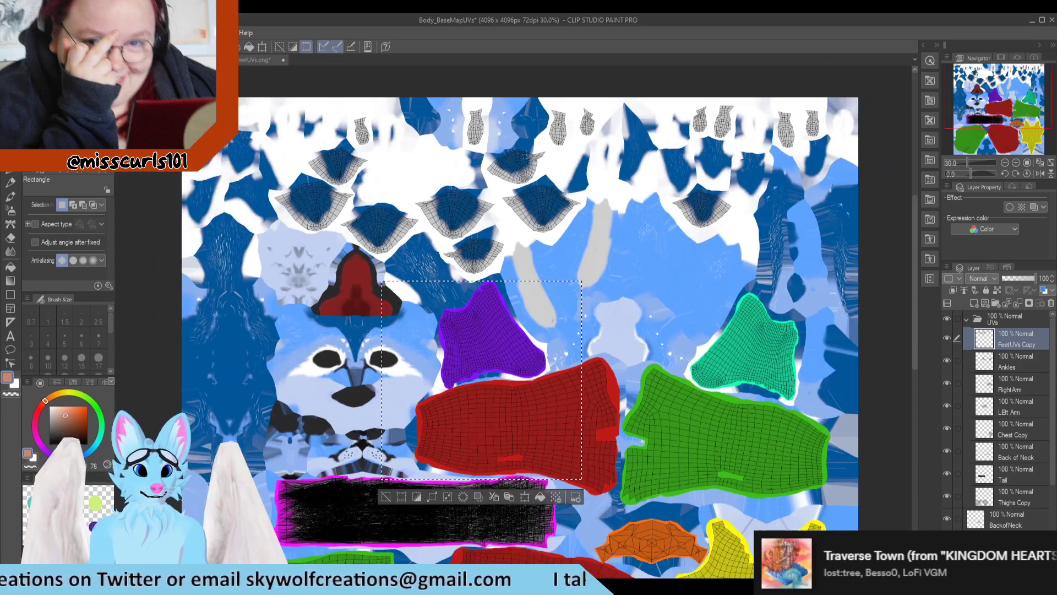
{"action": "scroll", "coordinate": [631, 203], "scroll_direction": "up", "scroll_amount": 1}
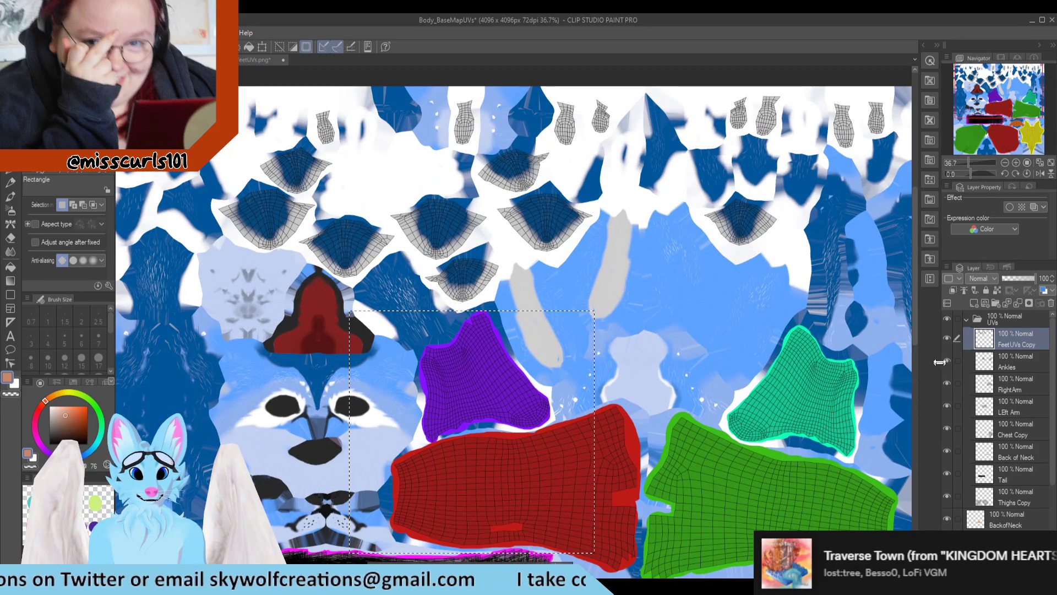
{"action": "key", "text": "ctrl+d"}
Step: Examine the toe wireframes on the body texture and compare them with the selected lower legs in Blender
{"action": "scroll", "coordinate": [584, 228], "scroll_direction": "down", "scroll_amount": 3}
{"action": "scroll", "coordinate": [578, 226], "scroll_direction": "up", "scroll_amount": 2}
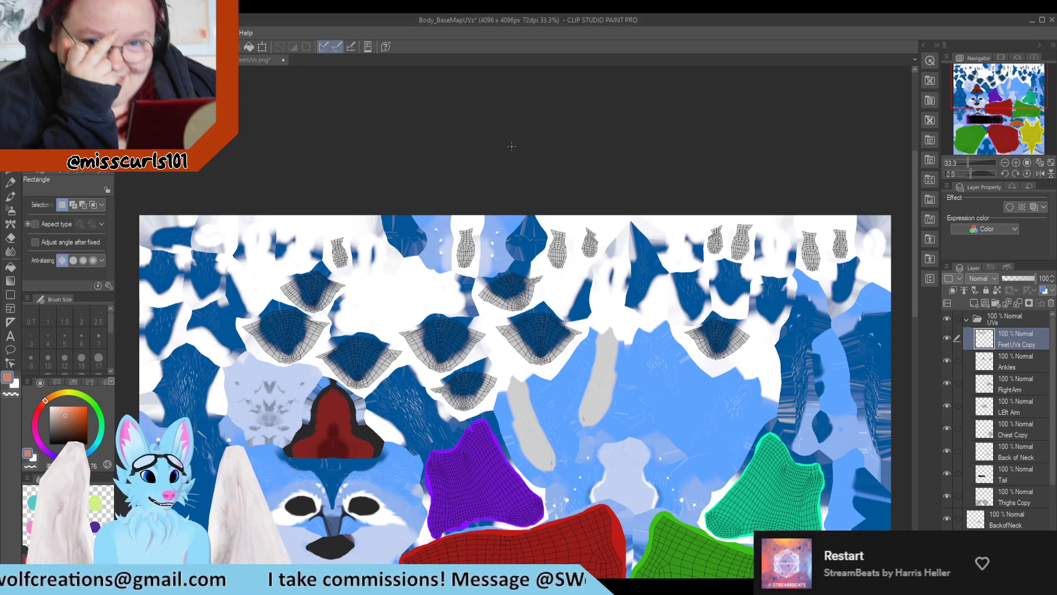
{"action": "scroll", "coordinate": [450, 214], "scroll_direction": "down", "scroll_amount": 2}
{"action": "scroll", "coordinate": [406, 264], "scroll_direction": "up", "scroll_amount": 3}
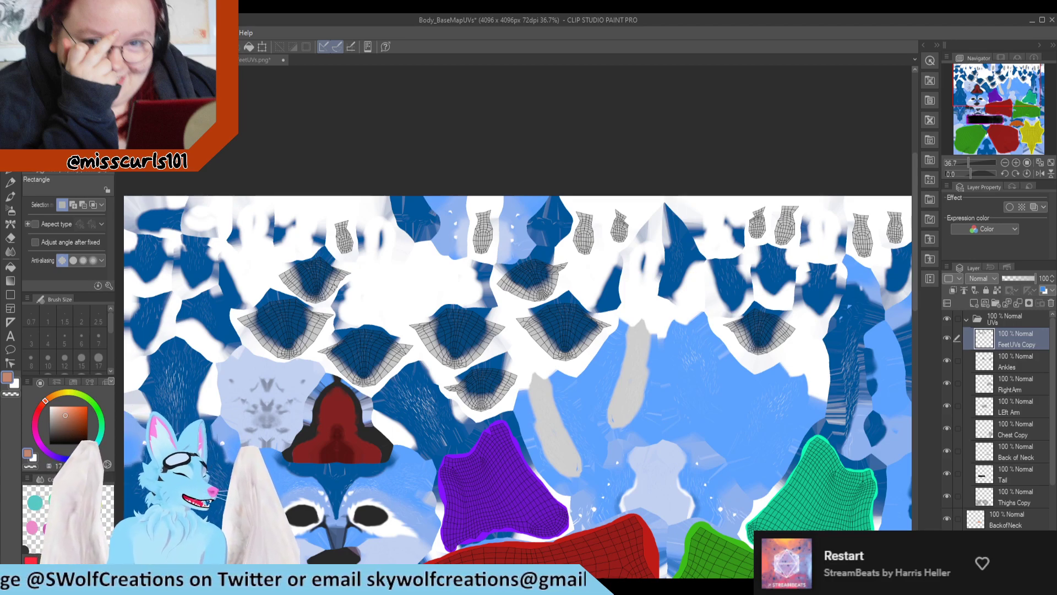
{"action": "scroll", "coordinate": [357, 223], "scroll_direction": "down", "scroll_amount": 2}
{"action": "scroll", "coordinate": [357, 223], "scroll_direction": "up", "scroll_amount": 3}
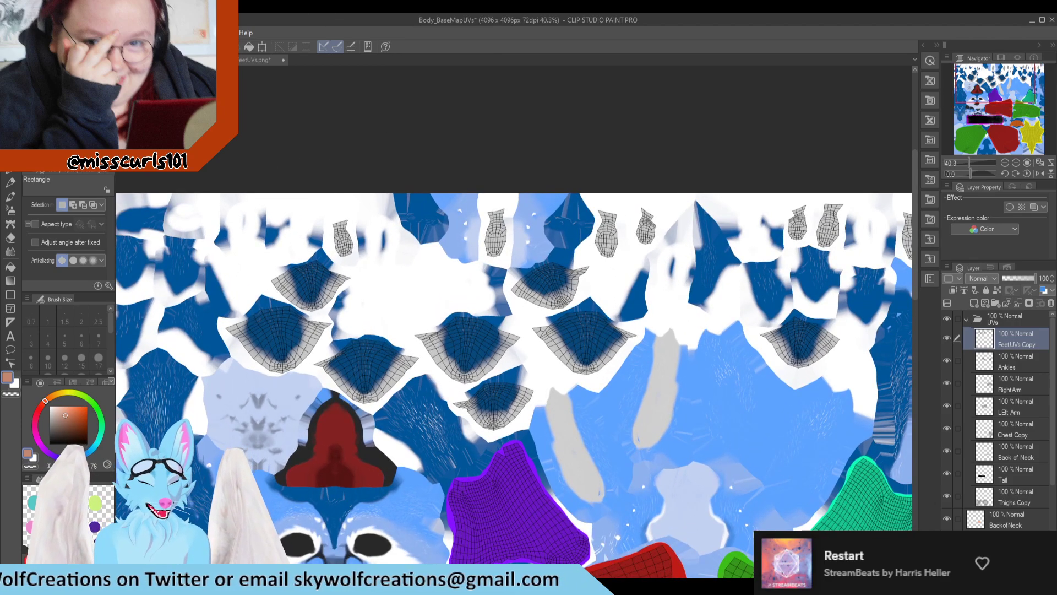
{"action": "key", "text": "alt+Tab"}
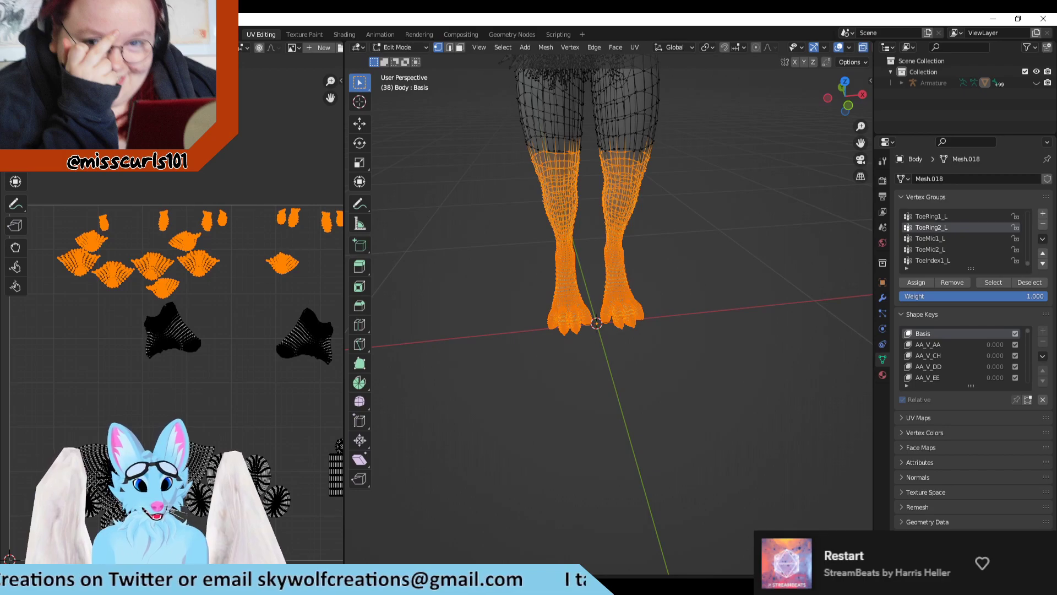
{"action": "scroll", "coordinate": [684, 224], "scroll_direction": "down", "scroll_amount": 3}
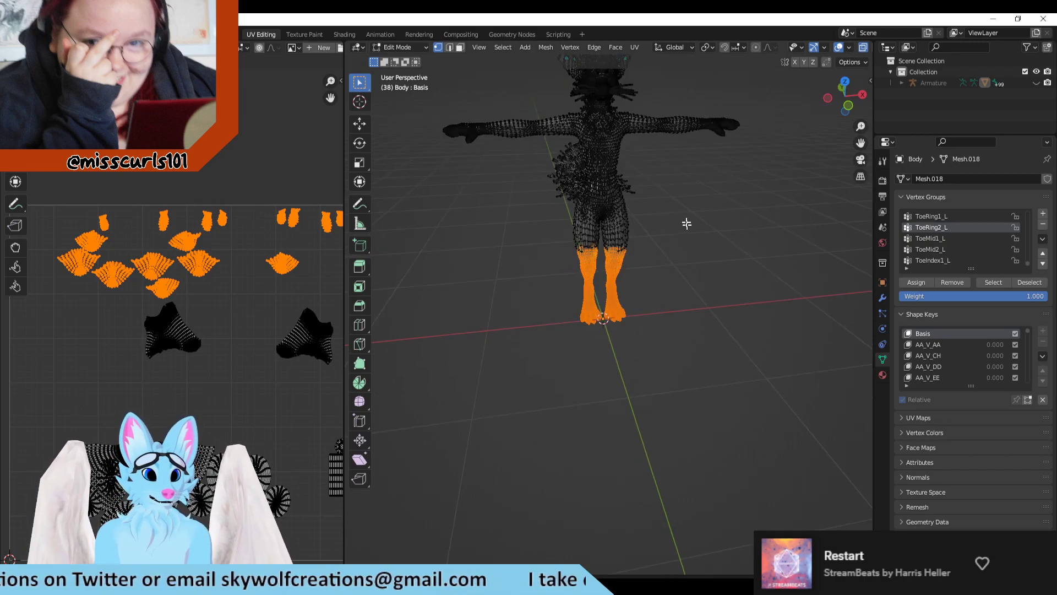
{"action": "scroll", "coordinate": [642, 291], "scroll_direction": "up", "scroll_amount": 4}
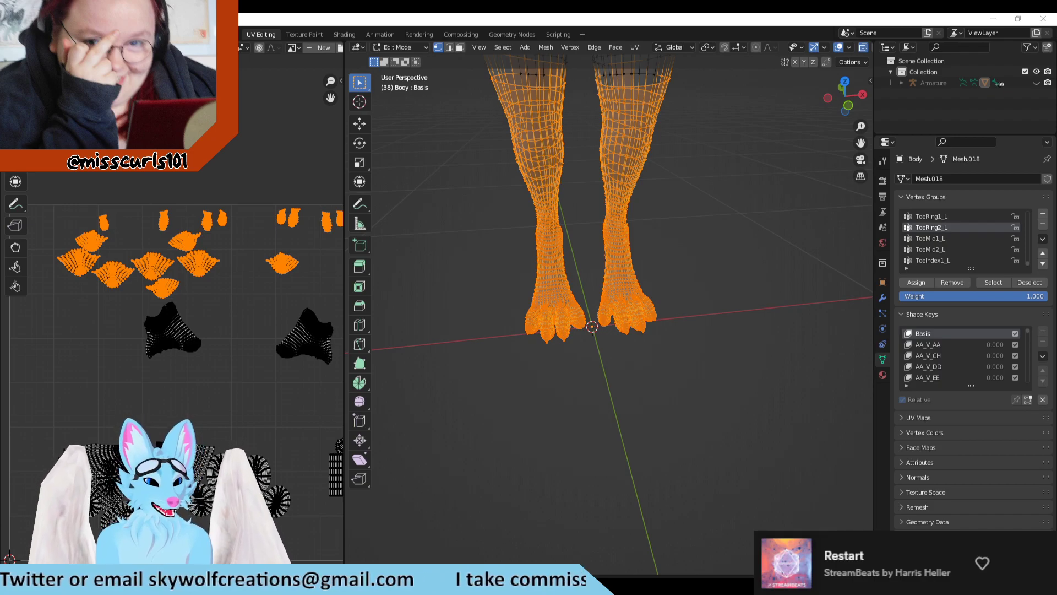
{"action": "key", "text": "alt+Tab"}
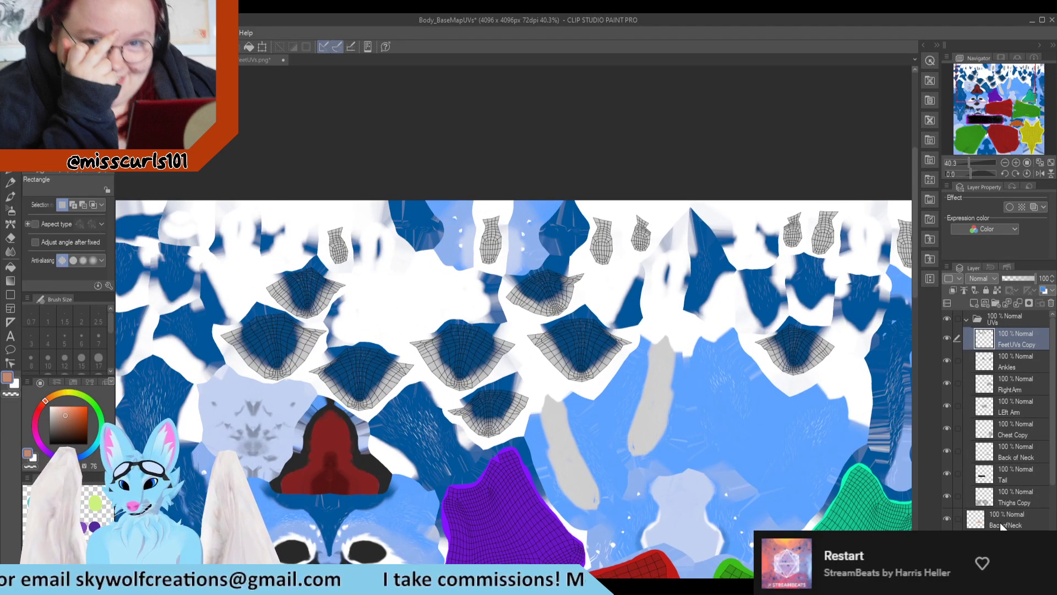
Step: Create a layer folder named Feet above the BackofNeck layer and add a new raster layer inside it
{"action": "left_click", "coordinate": [1008, 523]}
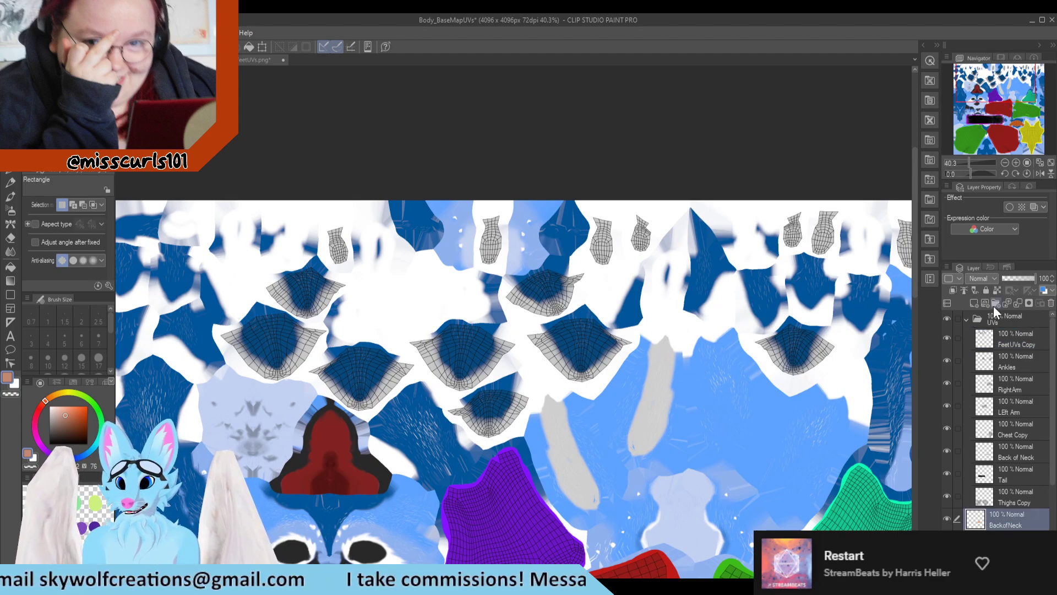
{"action": "left_click", "coordinate": [995, 302]}
{"action": "double_click", "coordinate": [1007, 520]}
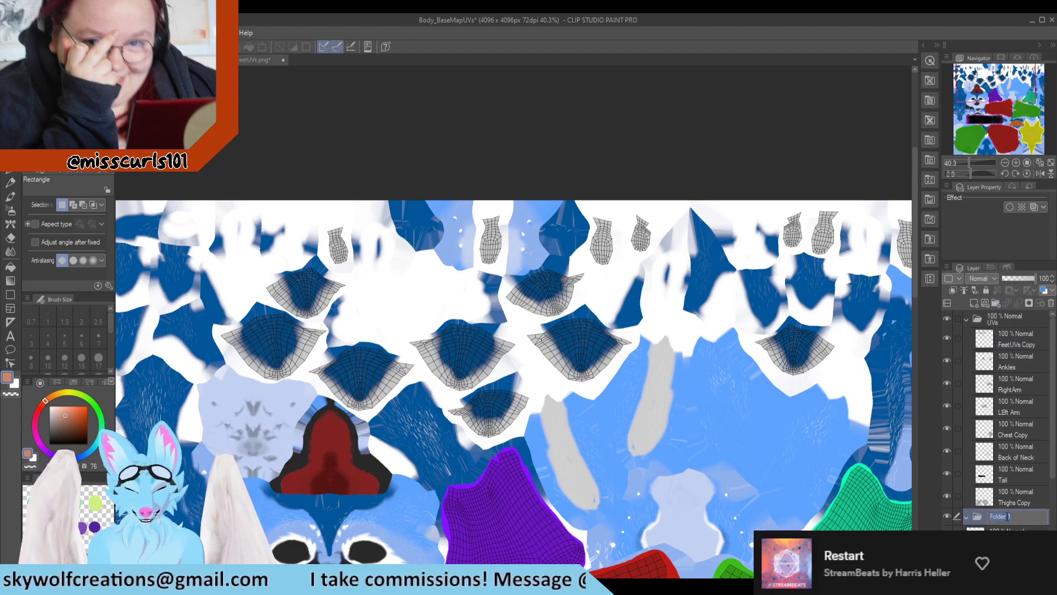
{"action": "type", "text": "Feet"}
{"action": "key", "text": "Return"}
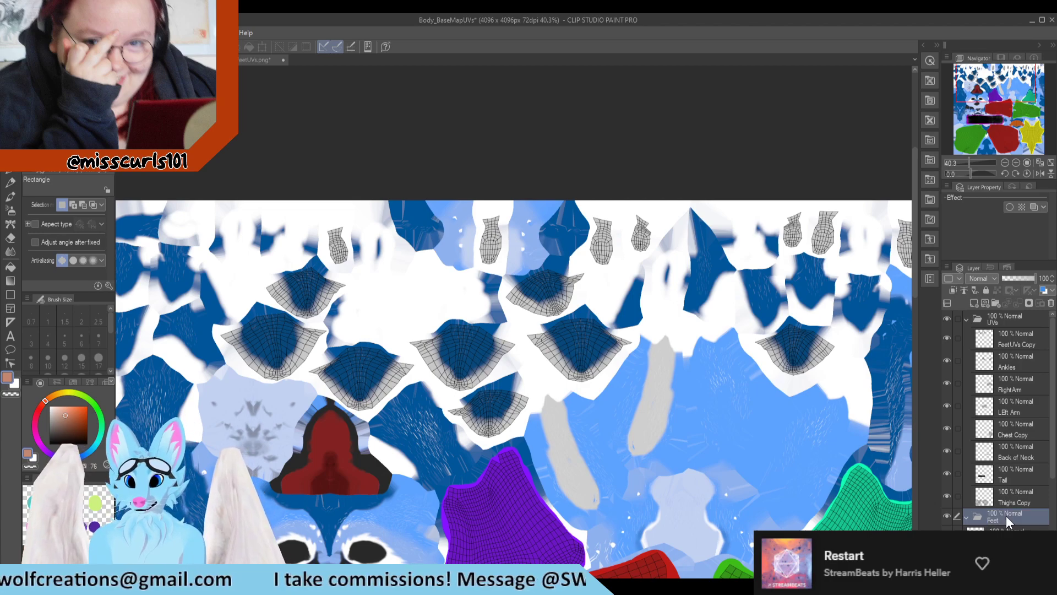
{"action": "left_click", "coordinate": [974, 303]}
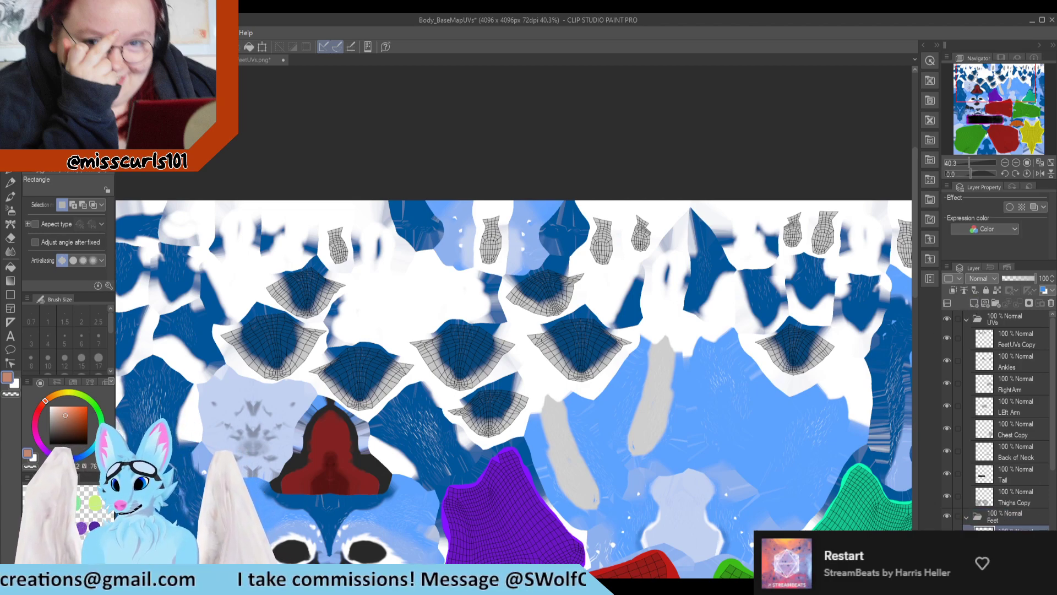
{"action": "key", "text": "ctrl+minus"}
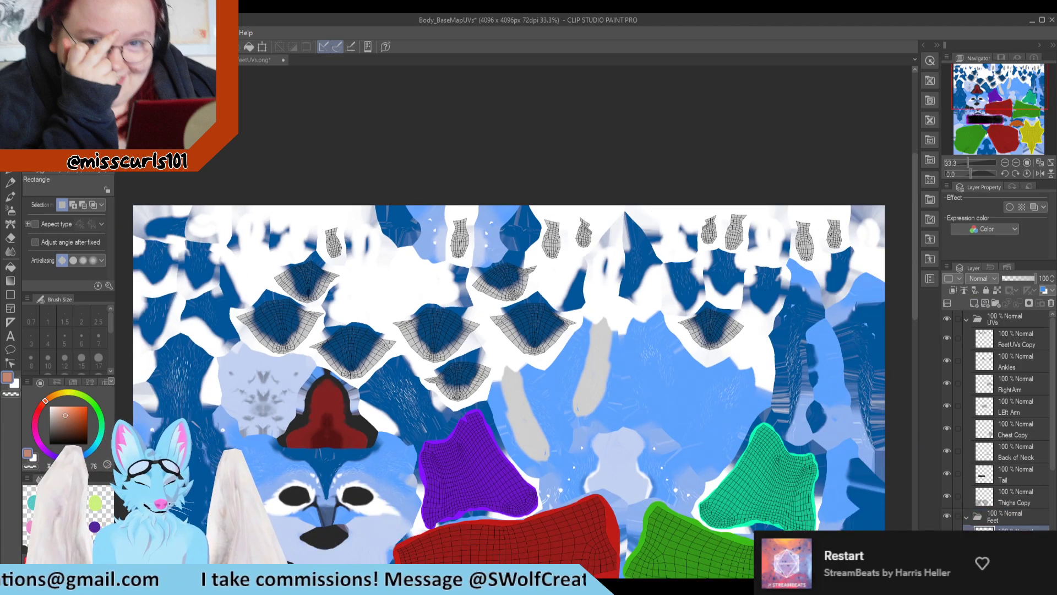
Step: Switch to Blender, inspect the selected feet mesh up close, and clear the selection of the toe UV islands
{"action": "key", "text": "alt+Tab"}
{"action": "scroll", "coordinate": [572, 293], "scroll_direction": "up", "scroll_amount": 6}
{"action": "middle_click_drag", "start_coordinate": [572, 292], "coordinate": [695, 378]}
{"action": "scroll", "coordinate": [651, 359], "scroll_direction": "down", "scroll_amount": 3}
{"action": "scroll", "coordinate": [646, 368], "scroll_direction": "up", "scroll_amount": 3}
{"action": "scroll", "coordinate": [630, 385], "scroll_direction": "down", "scroll_amount": 3}
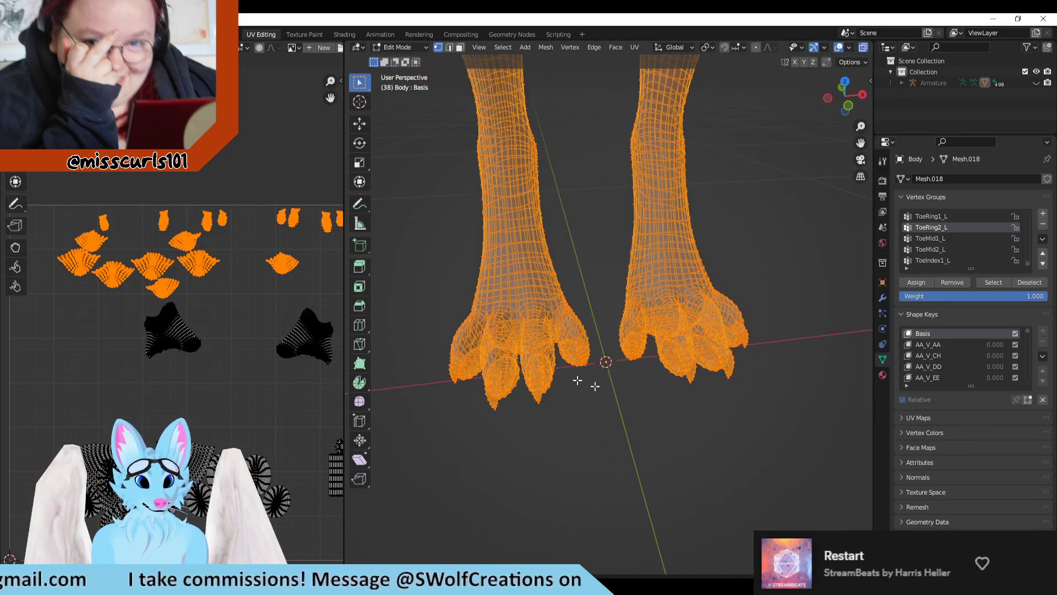
{"action": "left_click", "coordinate": [249, 329]}
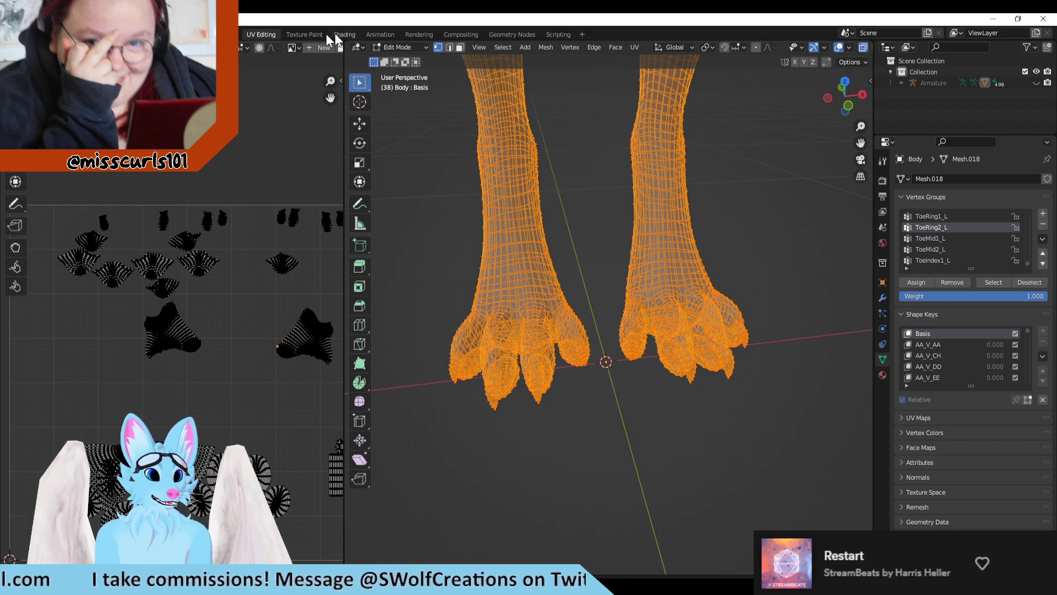
Step: Open the Texture Paint workspace and examine the avatar's toes and claws from the front, side and underneath
{"action": "left_click", "coordinate": [306, 35]}
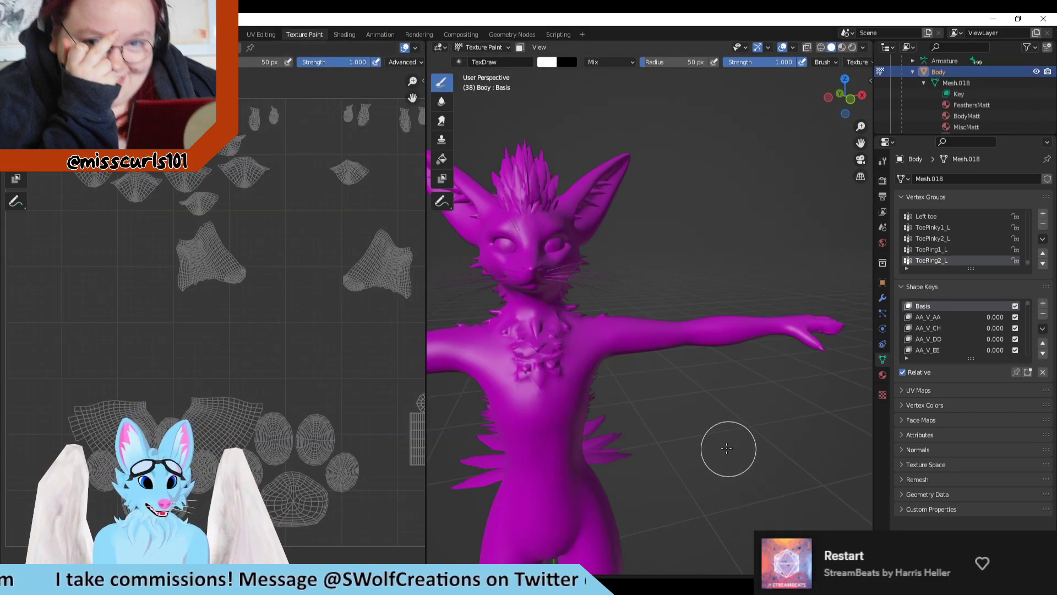
{"action": "scroll", "coordinate": [727, 448], "scroll_direction": "down", "scroll_amount": 2}
{"action": "middle_click_drag", "start_coordinate": [727, 448], "coordinate": [757, 157], "text": "shift"}
{"action": "scroll", "coordinate": [692, 405], "scroll_direction": "up", "scroll_amount": 3}
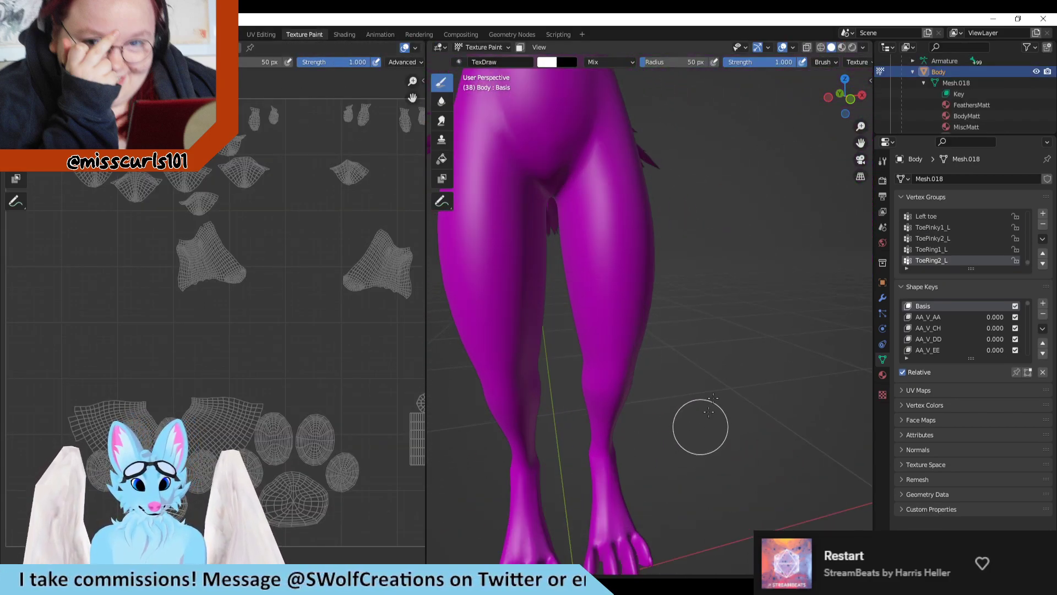
{"action": "middle_click_drag", "start_coordinate": [711, 404], "coordinate": [758, 151], "text": "shift"}
{"action": "scroll", "coordinate": [749, 159], "scroll_direction": "up", "scroll_amount": 2}
{"action": "scroll", "coordinate": [578, 382], "scroll_direction": "up", "scroll_amount": 2}
{"action": "middle_click_drag", "start_coordinate": [562, 371], "coordinate": [672, 204], "text": "shift"}
{"action": "scroll", "coordinate": [583, 317], "scroll_direction": "up", "scroll_amount": 2}
{"action": "middle_click_drag", "start_coordinate": [656, 379], "coordinate": [758, 420]}
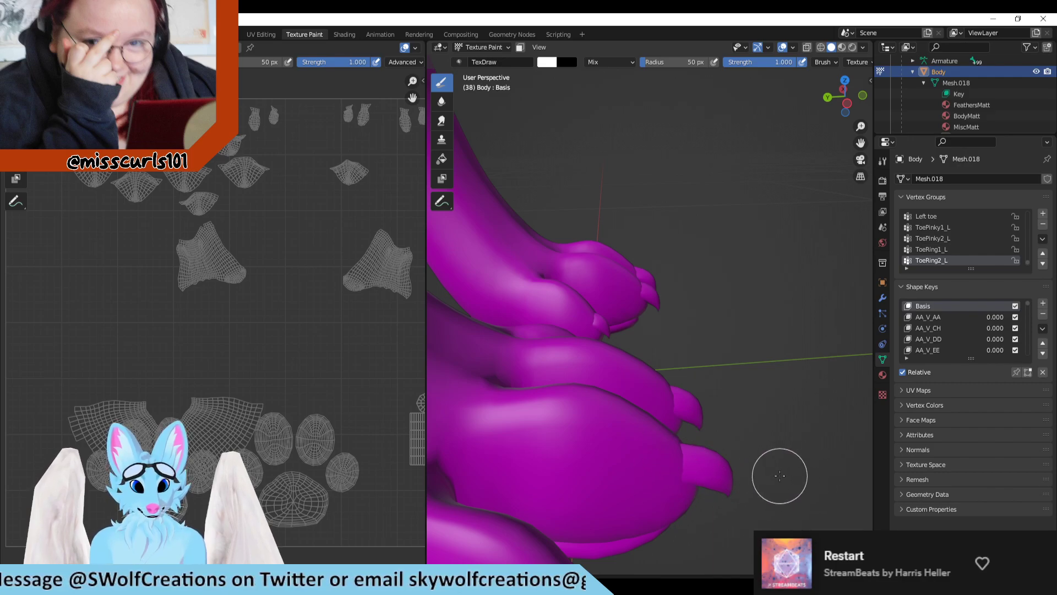
{"action": "mouse_move", "coordinate": [710, 406]}
{"action": "middle_mouse_down"}
{"action": "mouse_move", "coordinate": [725, 386]}
{"action": "mouse_move", "coordinate": [626, 369]}
{"action": "mouse_move", "coordinate": [682, 349]}
{"action": "mouse_move", "coordinate": [719, 370]}
{"action": "middle_mouse_up"}
{"action": "mouse_move", "coordinate": [760, 337]}
{"action": "middle_mouse_down"}
{"action": "mouse_move", "coordinate": [675, 367]}
{"action": "mouse_move", "coordinate": [754, 366]}
{"action": "middle_mouse_up"}
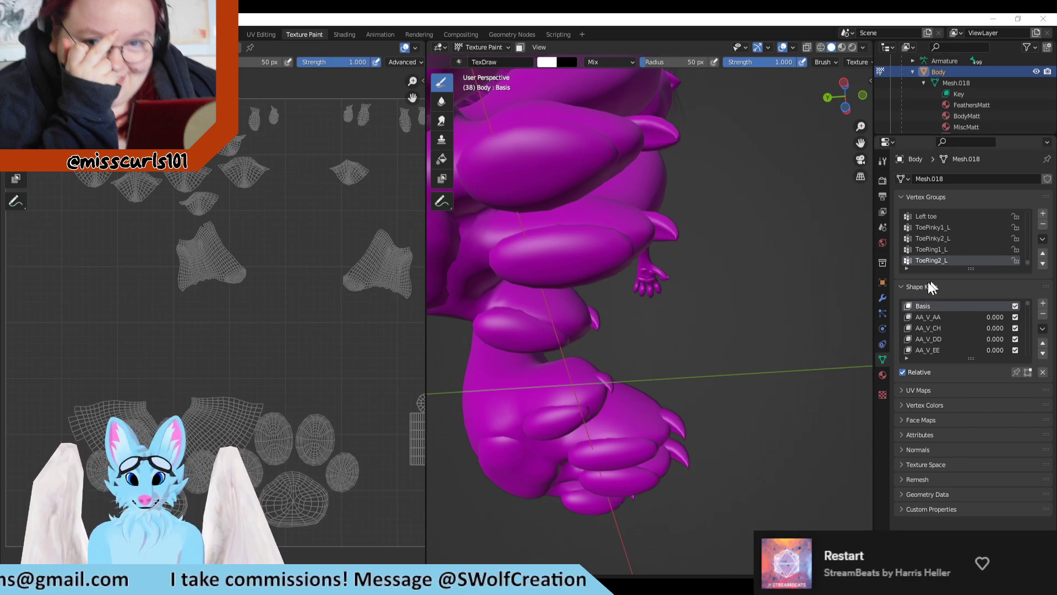
Step: Select the BodyMatt material and assign an Image Texture to its Base Color
{"action": "left_click", "coordinate": [883, 374]}
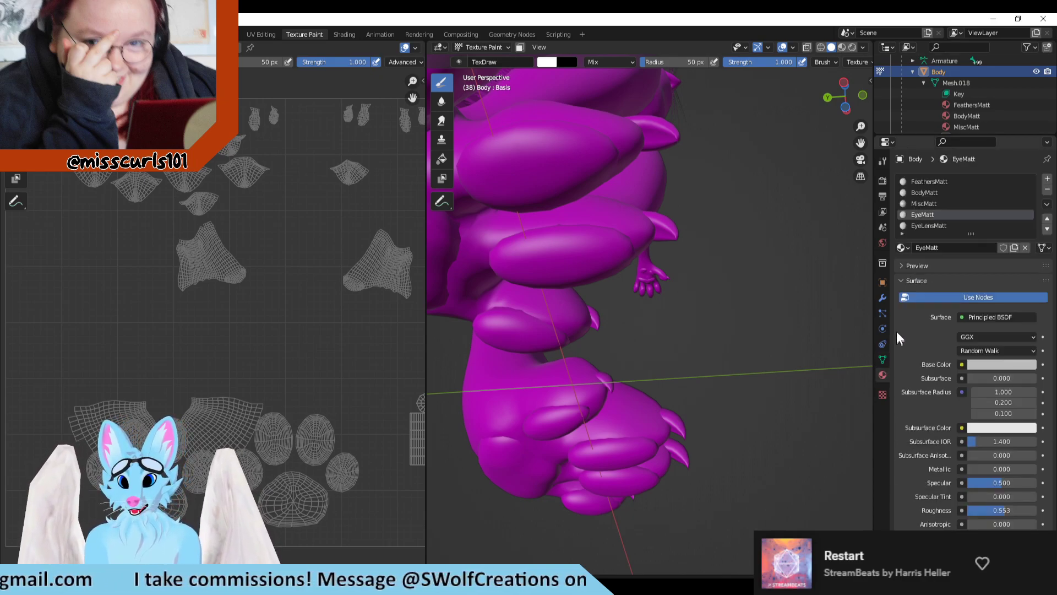
{"action": "left_click", "coordinate": [930, 193]}
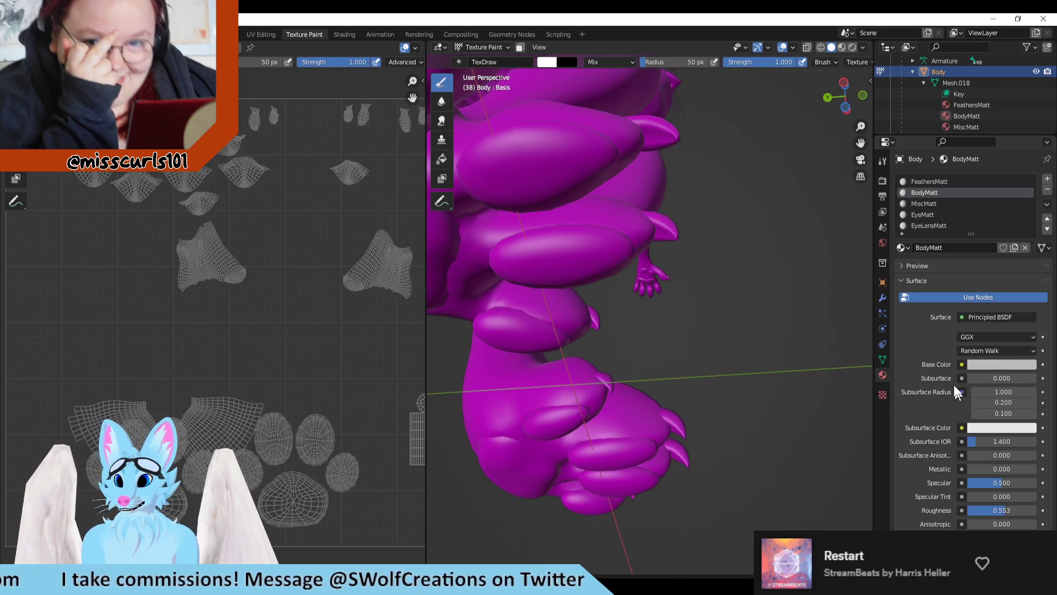
{"action": "scroll", "coordinate": [954, 384], "scroll_direction": "down", "scroll_amount": 5}
{"action": "scroll", "coordinate": [956, 404], "scroll_direction": "up", "scroll_amount": 4}
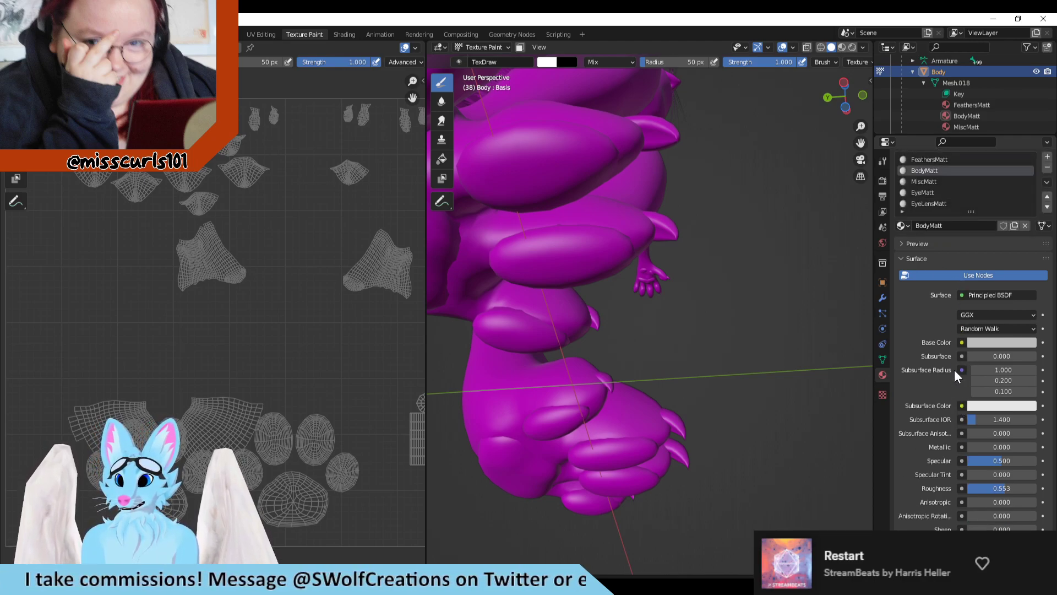
{"action": "left_click", "coordinate": [961, 342]}
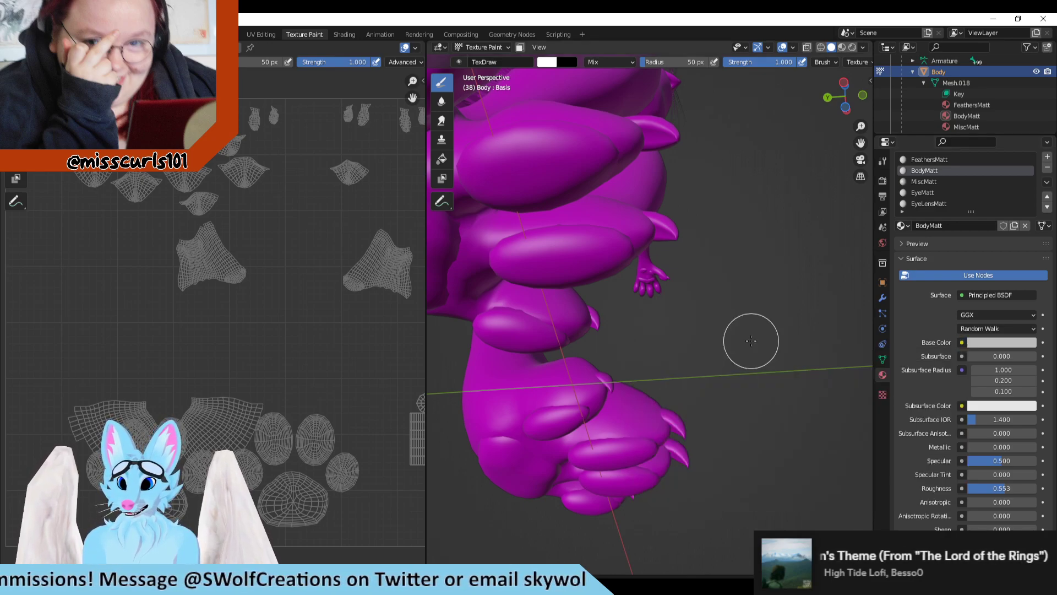
{"action": "left_click", "coordinate": [964, 342]}
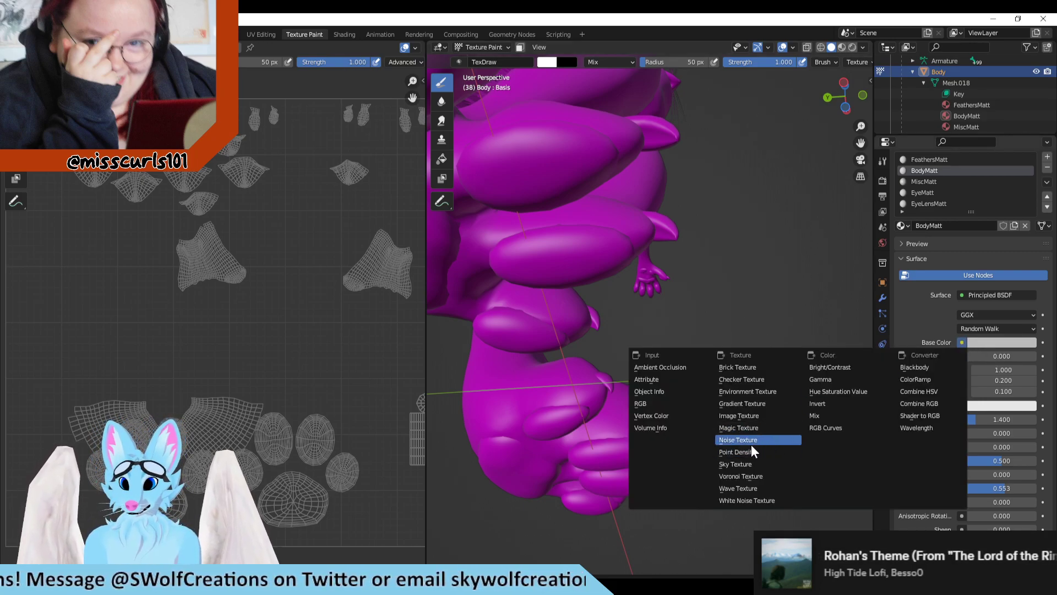
{"action": "left_click", "coordinate": [757, 415]}
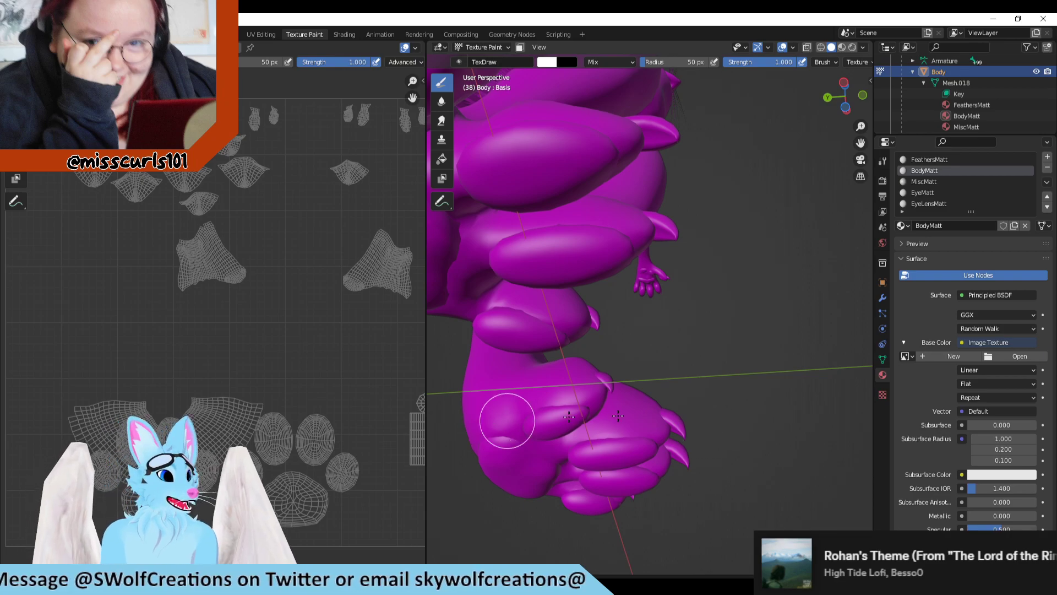
Step: Open the image browser for BodyMatt's Base Color texture and go to the recent uvs folder
{"action": "left_click", "coordinate": [994, 359]}
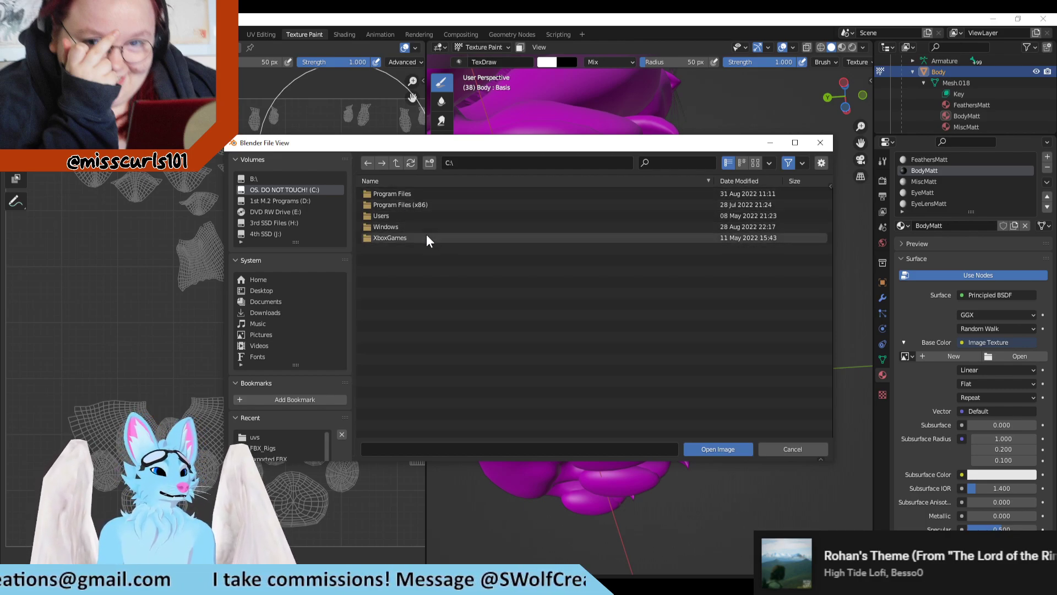
{"action": "left_click", "coordinate": [254, 437]}
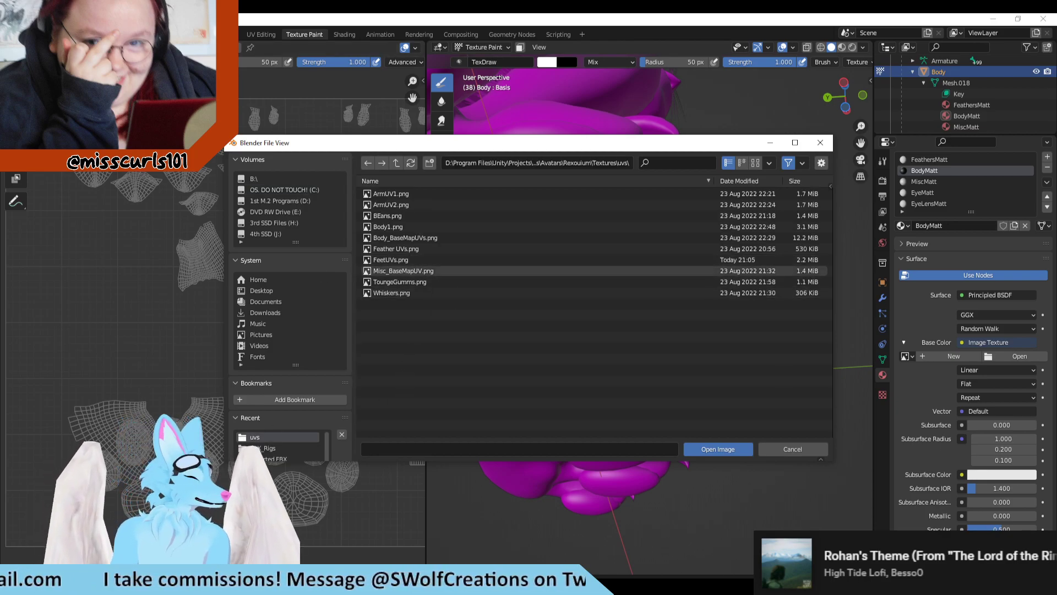
Step: Switch to Clip Studio Paint and hide the UVs layer folder so only the colored texture shows
{"action": "key", "text": "alt+Tab"}
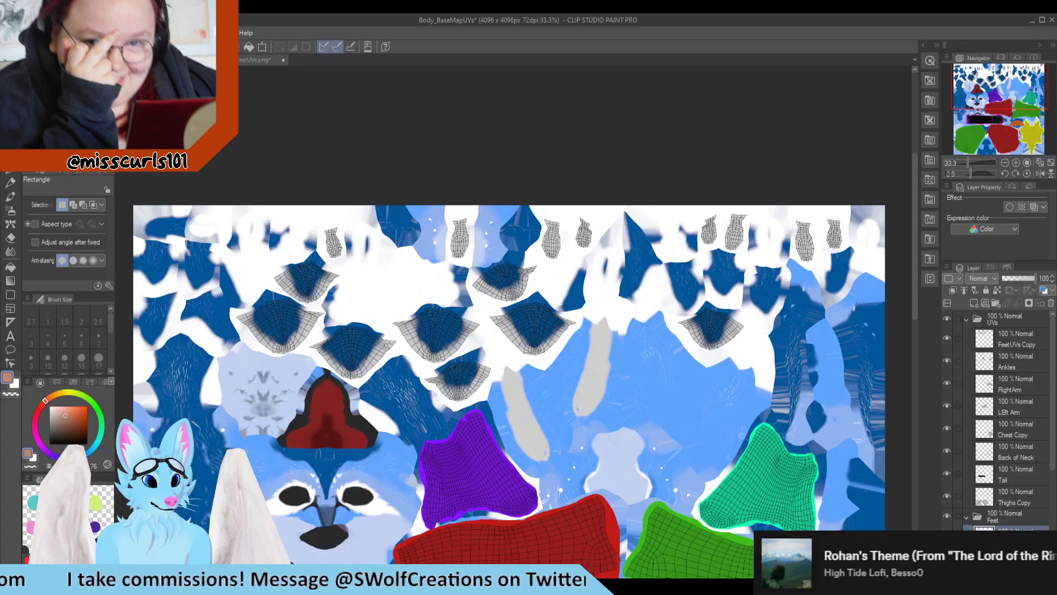
{"action": "scroll", "coordinate": [587, 288], "scroll_direction": "down", "scroll_amount": 1}
{"action": "scroll", "coordinate": [587, 288], "scroll_direction": "down", "scroll_amount": 3}
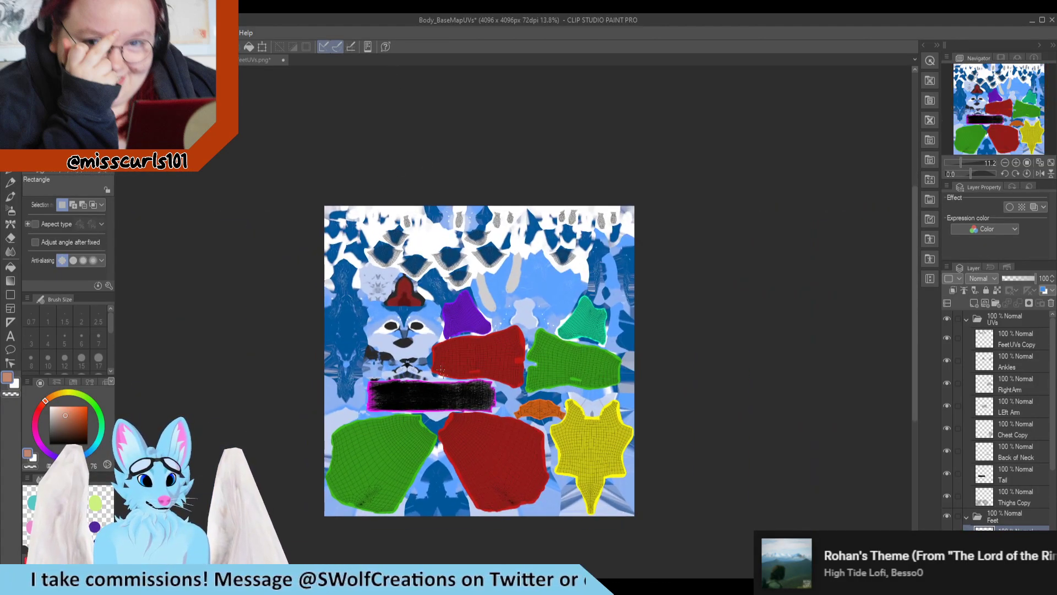
{"action": "scroll", "coordinate": [471, 472], "scroll_direction": "up", "scroll_amount": 1}
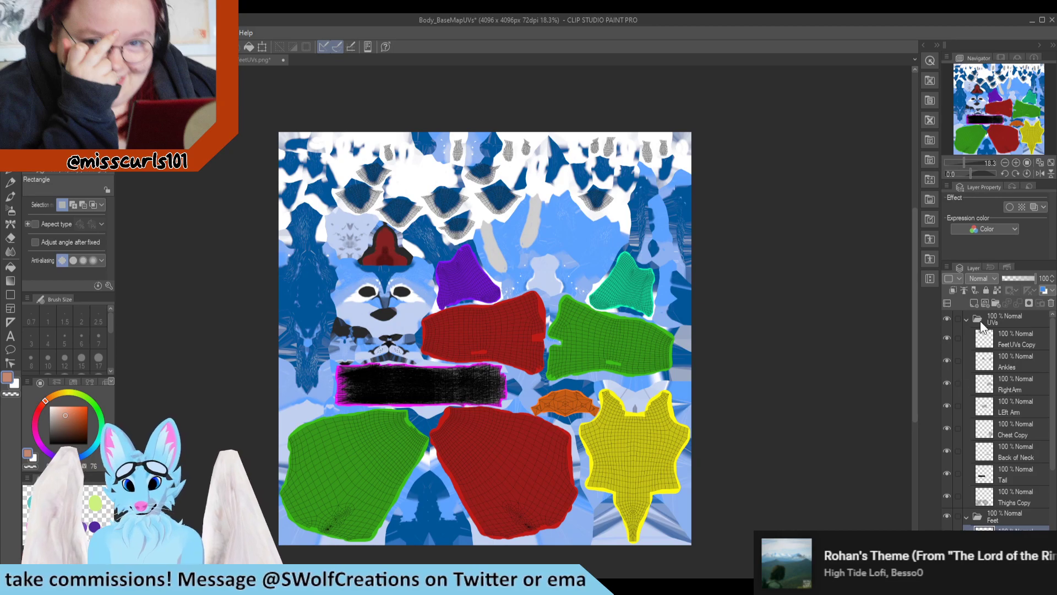
{"action": "left_click", "coordinate": [947, 318]}
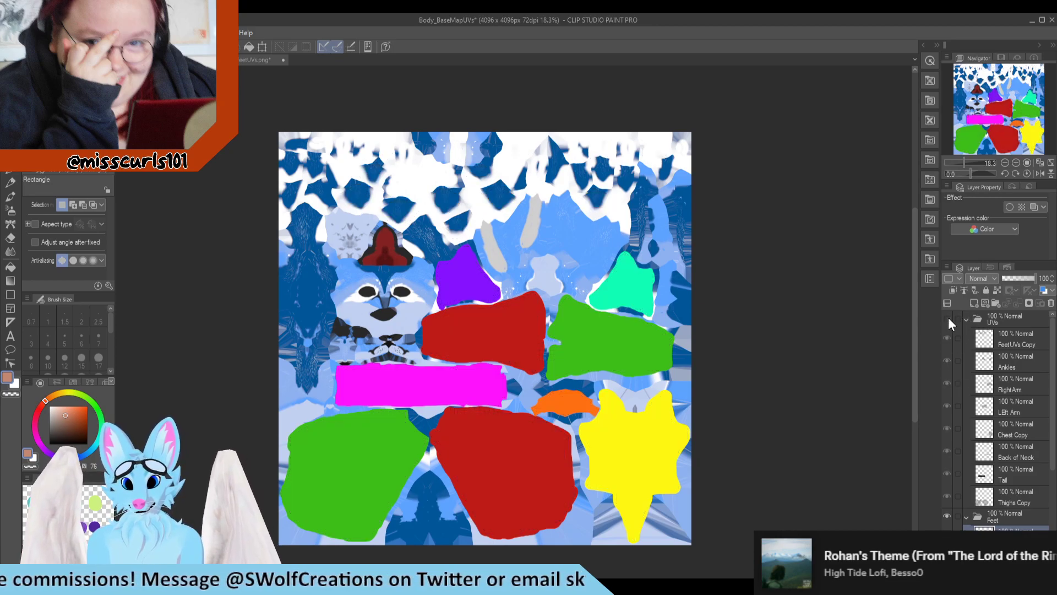
Step: Save the texture in JPEG format as Body_BaseMapUVs.jpg in the uvs folder
{"action": "left_click", "coordinate": [10, 34]}
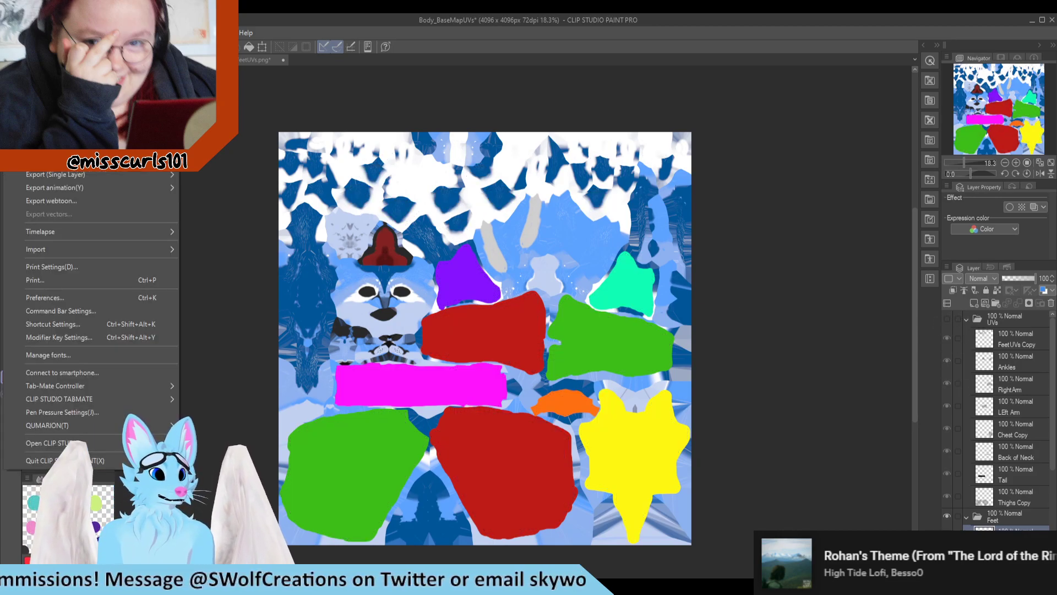
{"action": "left_click", "coordinate": [46, 130]}
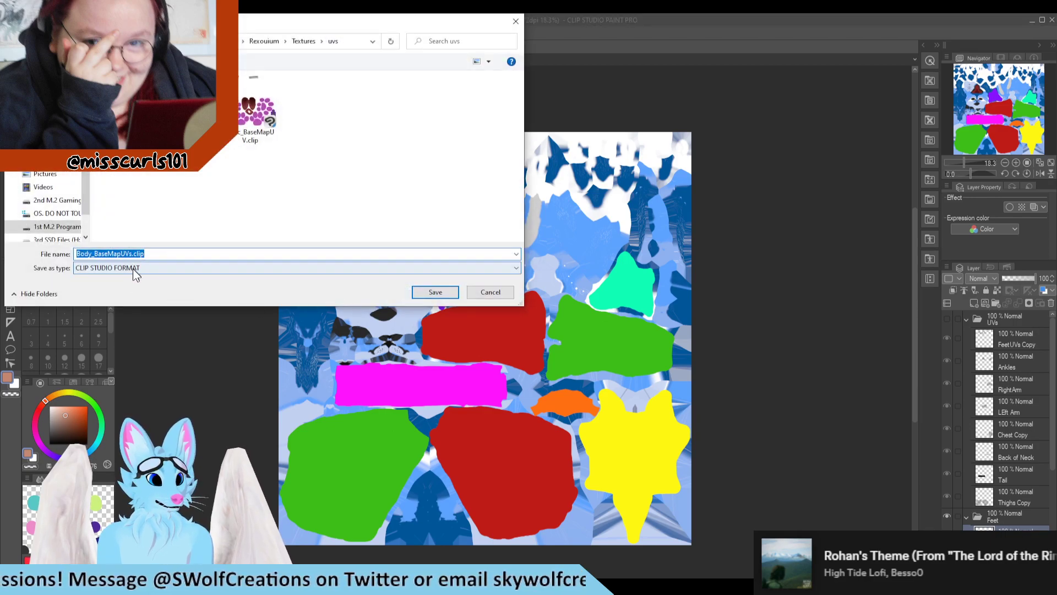
{"action": "left_click", "coordinate": [131, 266]}
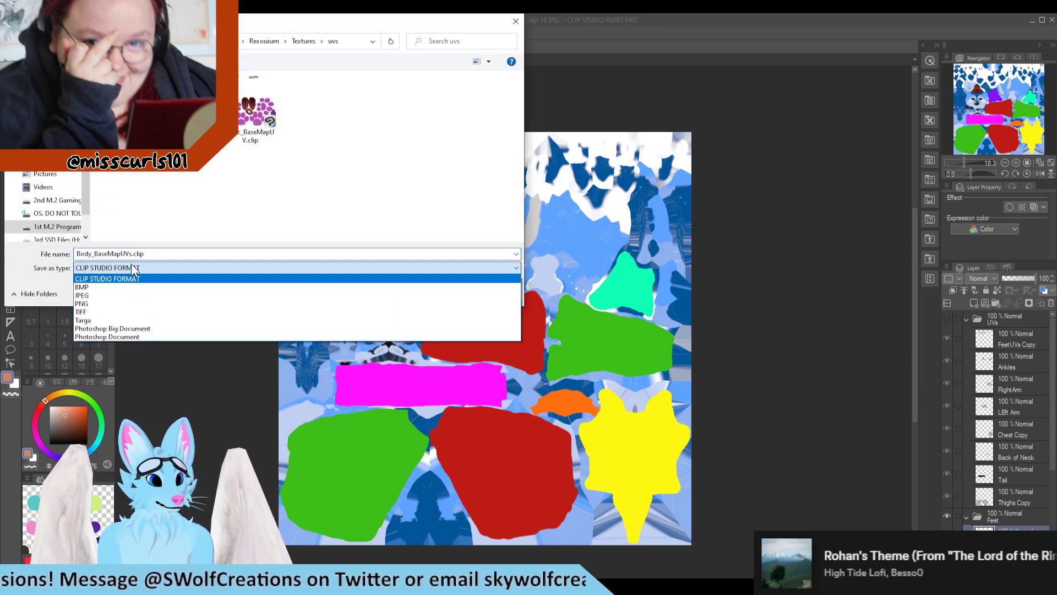
{"action": "left_click", "coordinate": [88, 296]}
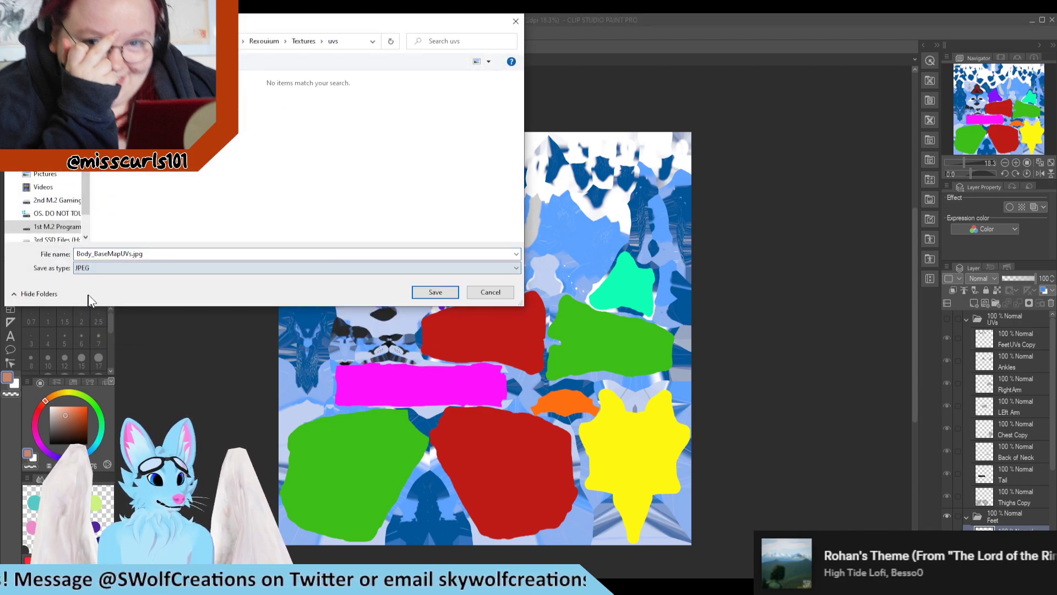
{"action": "left_click", "coordinate": [433, 292]}
{"action": "left_click", "coordinate": [569, 228]}
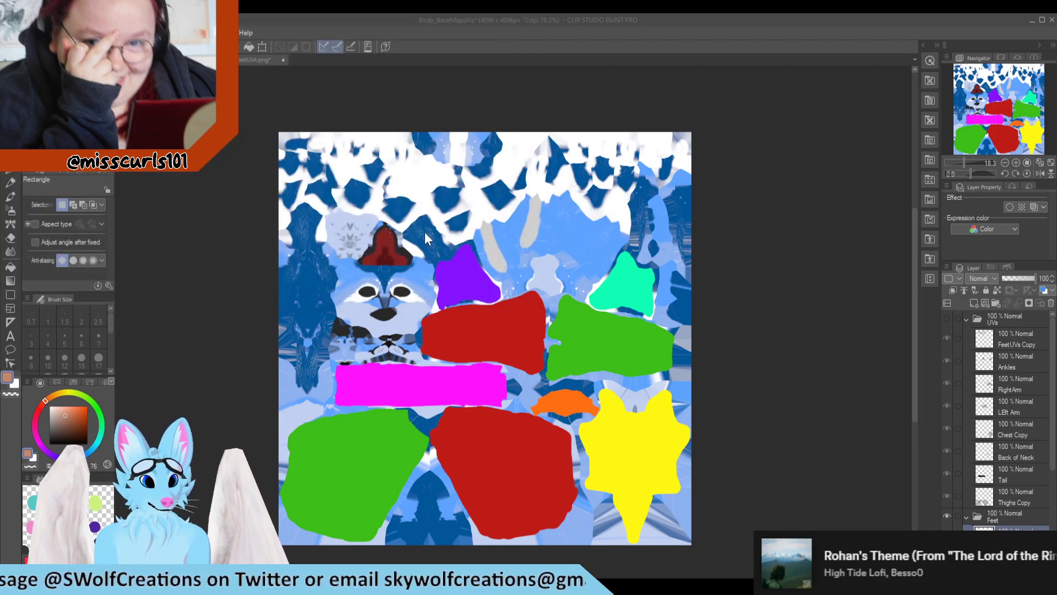
Step: Show the UVs layer folder again and save the document in CLIP STUDIO FORMAT, replacing Body_BaseMapUVs.clip
{"action": "left_click", "coordinate": [947, 318]}
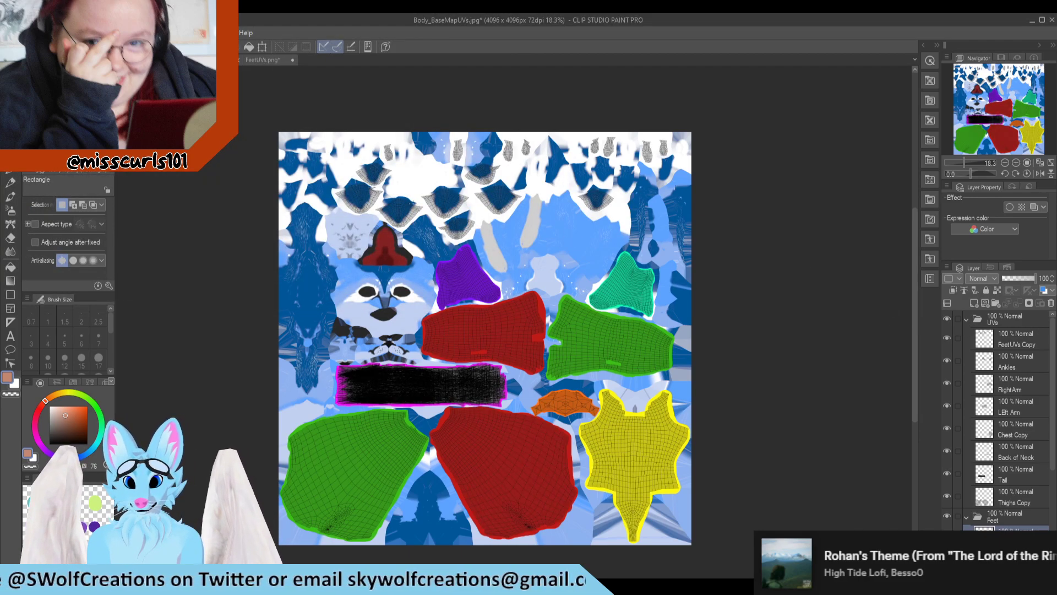
{"action": "left_click", "coordinate": [11, 33]}
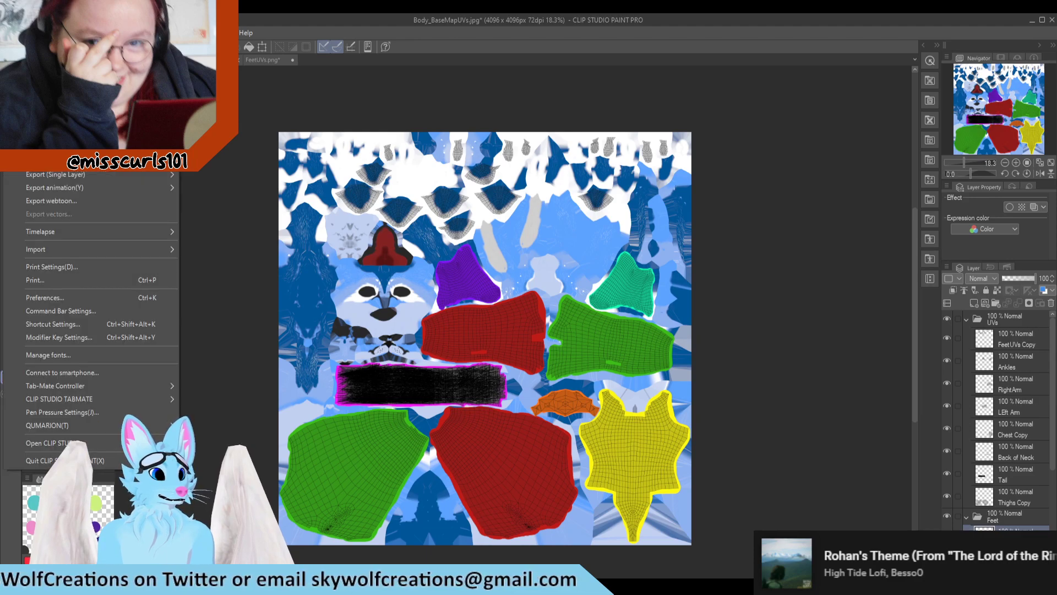
{"action": "left_click", "coordinate": [41, 116]}
{"action": "left_click", "coordinate": [141, 268]}
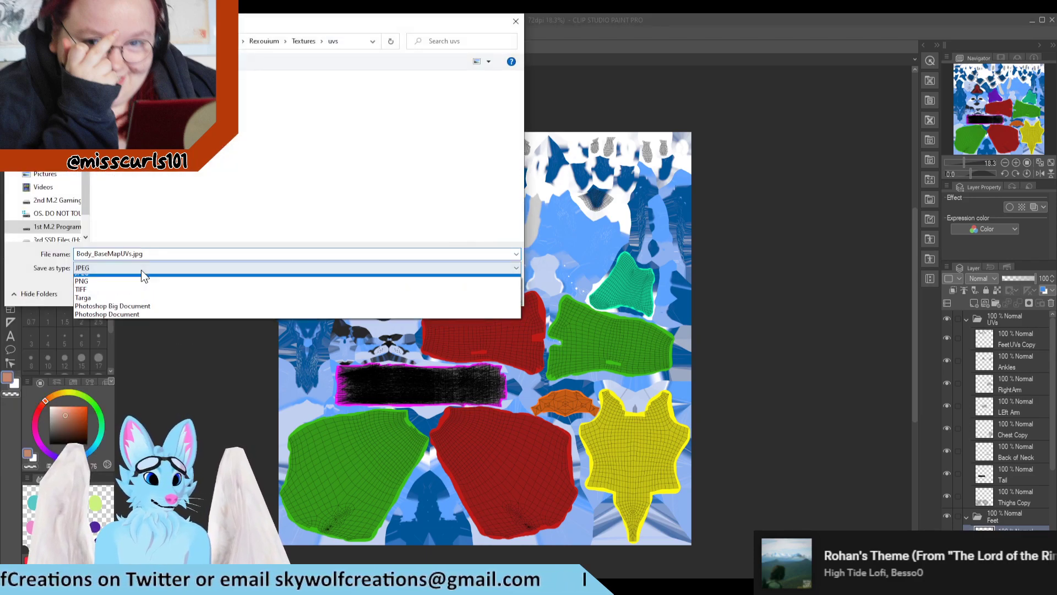
{"action": "left_click", "coordinate": [127, 279]}
{"action": "left_click", "coordinate": [436, 293]}
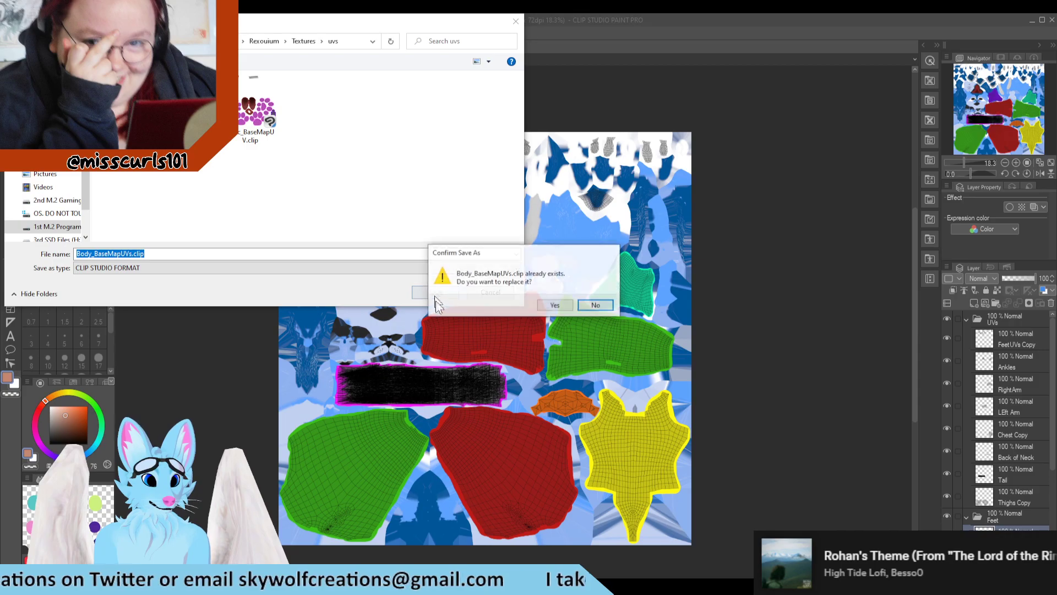
{"action": "left_click", "coordinate": [568, 304]}
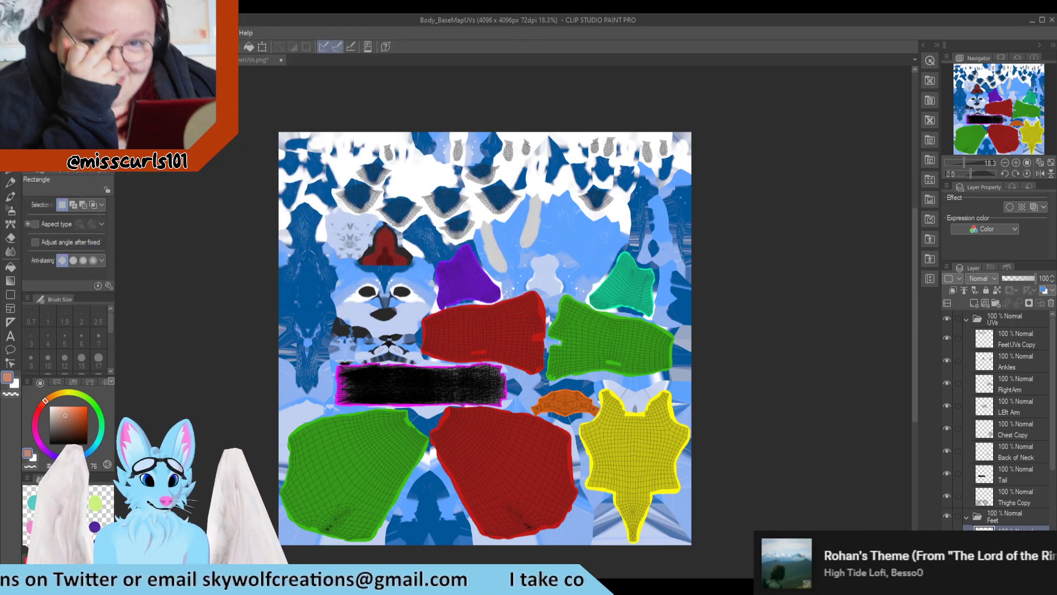
Step: Return to Blender's file browser, refresh the uvs folder listing and load Body_BaseMapUVs.jpg as the Base Color image
{"action": "mouse_move", "coordinate": [499, 586]}
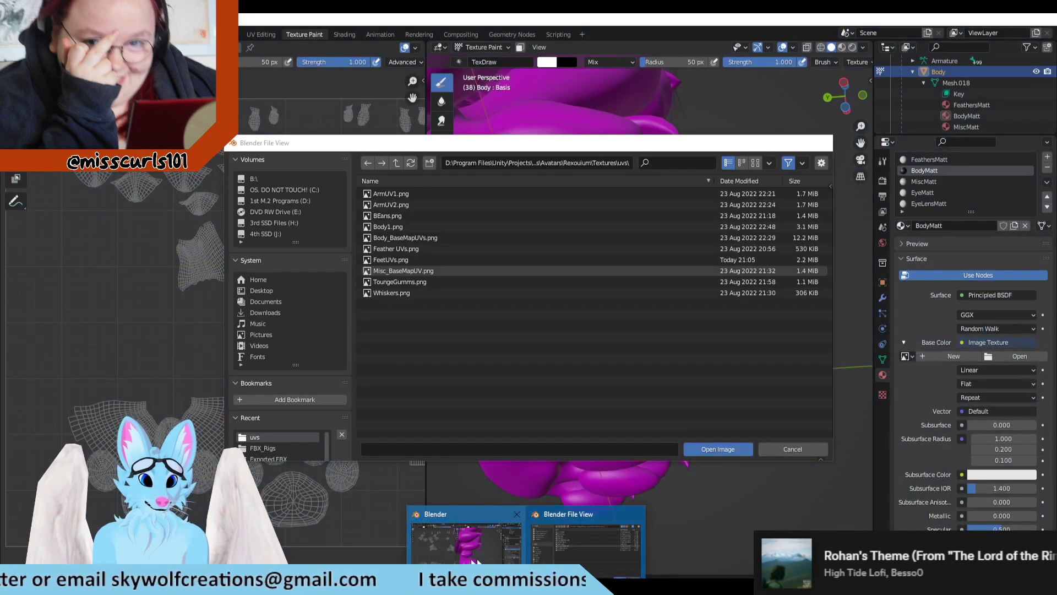
{"action": "left_click", "coordinate": [587, 548]}
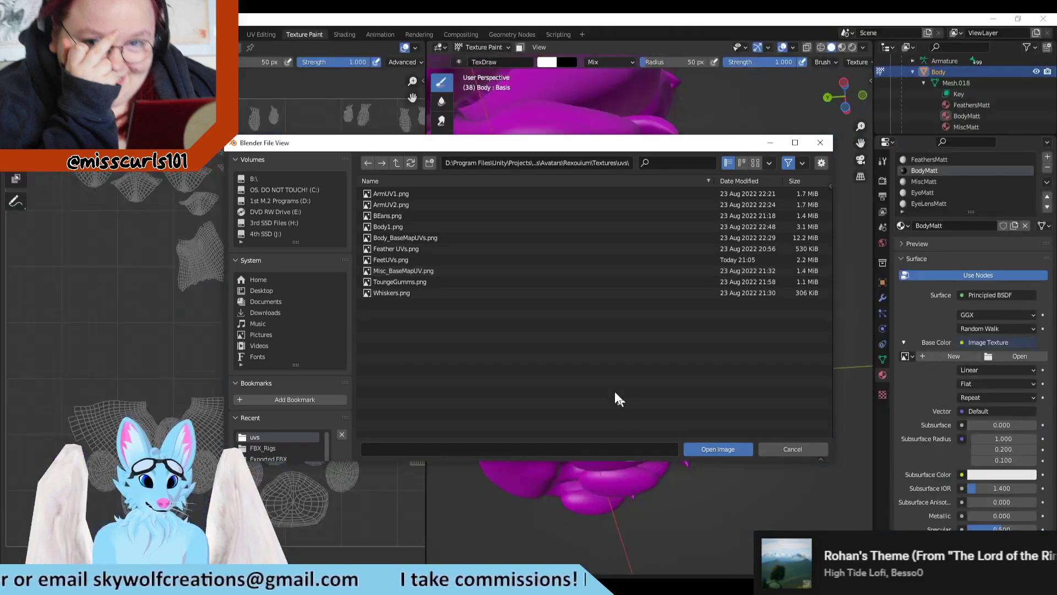
{"action": "left_click", "coordinate": [395, 163]}
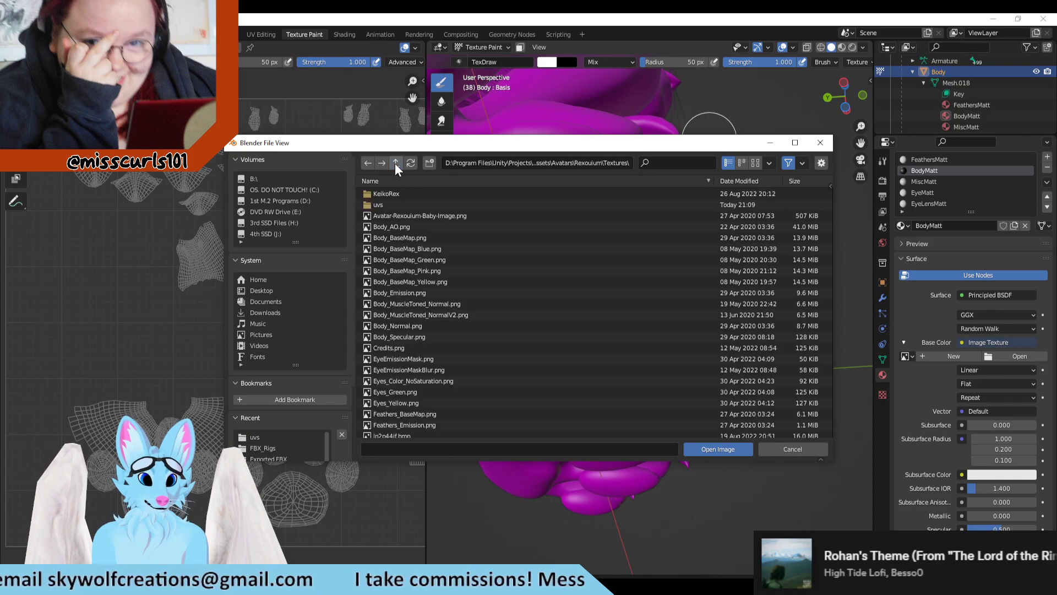
{"action": "left_click", "coordinate": [366, 163]}
{"action": "left_click", "coordinate": [436, 238]}
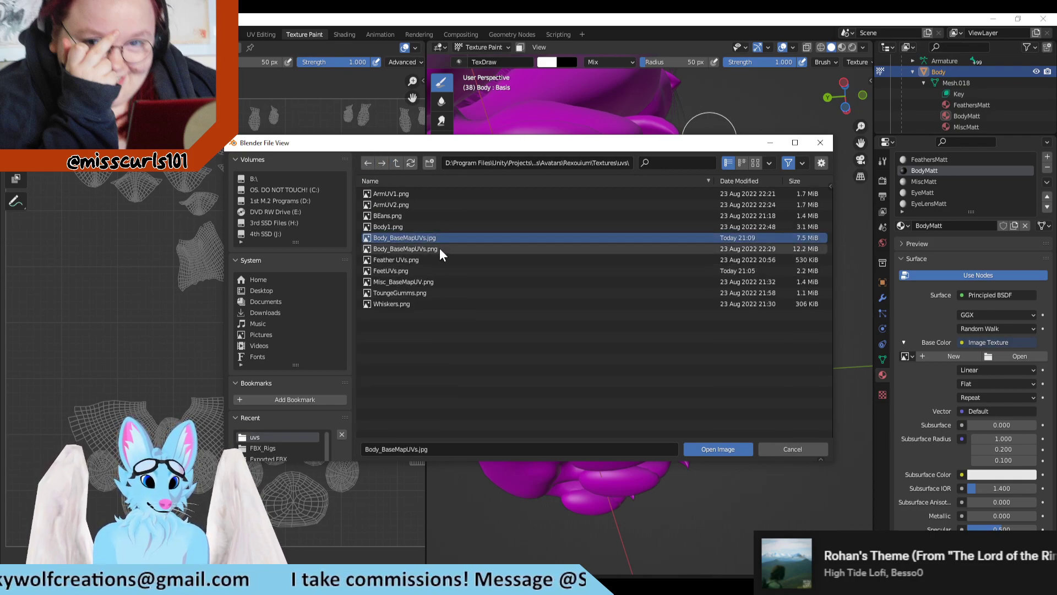
{"action": "left_click", "coordinate": [722, 449]}
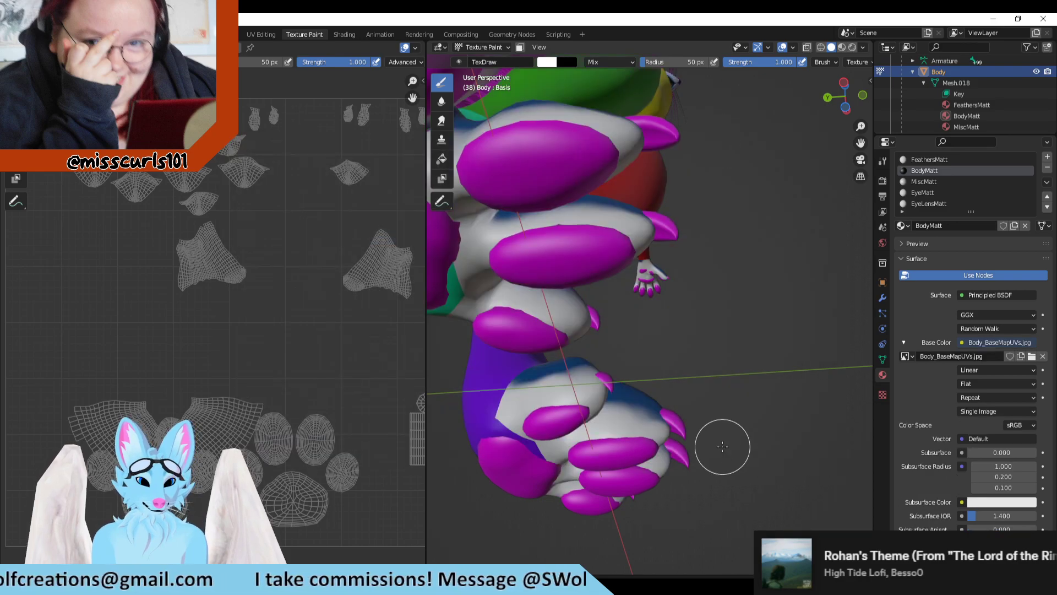
Step: Examine the color-coded texture on the avatar's feet, legs, torso and arms from several angles
{"action": "scroll", "coordinate": [715, 442], "scroll_direction": "down", "scroll_amount": 1}
{"action": "scroll", "coordinate": [713, 435], "scroll_direction": "up", "scroll_amount": 1}
{"action": "scroll", "coordinate": [715, 435], "scroll_direction": "up", "scroll_amount": 1}
{"action": "middle_click_drag", "start_coordinate": [725, 419], "coordinate": [644, 331]}
{"action": "middle_click_drag", "start_coordinate": [658, 264], "coordinate": [594, 358]}
{"action": "middle_click_drag", "start_coordinate": [797, 304], "coordinate": [755, 283]}
{"action": "middle_click_drag", "start_coordinate": [749, 354], "coordinate": [770, 423]}
{"action": "scroll", "coordinate": [770, 425], "scroll_direction": "down", "scroll_amount": 2}
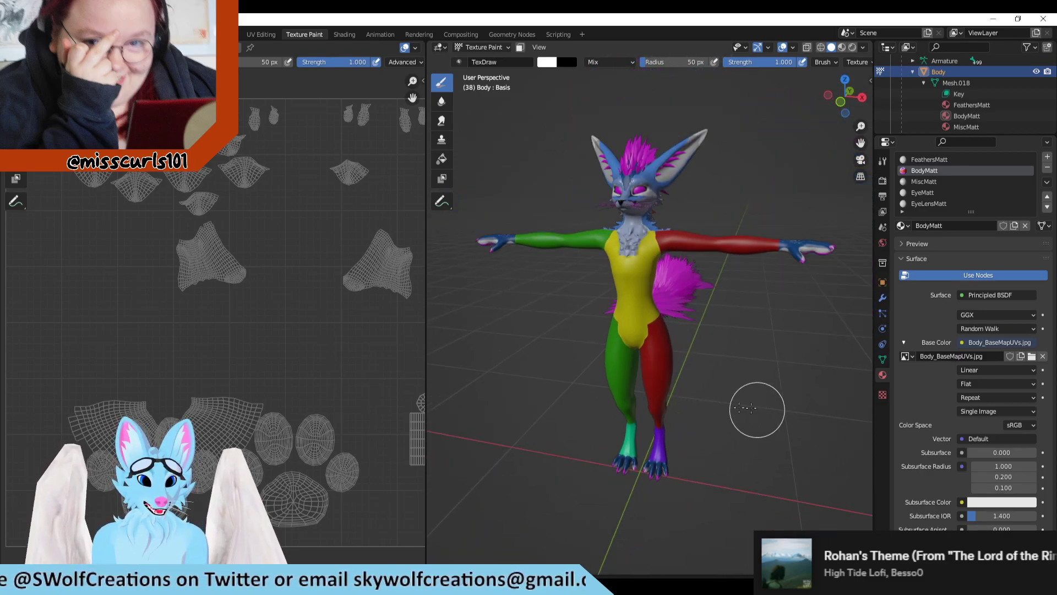
{"action": "scroll", "coordinate": [831, 436], "scroll_direction": "up", "scroll_amount": 3}
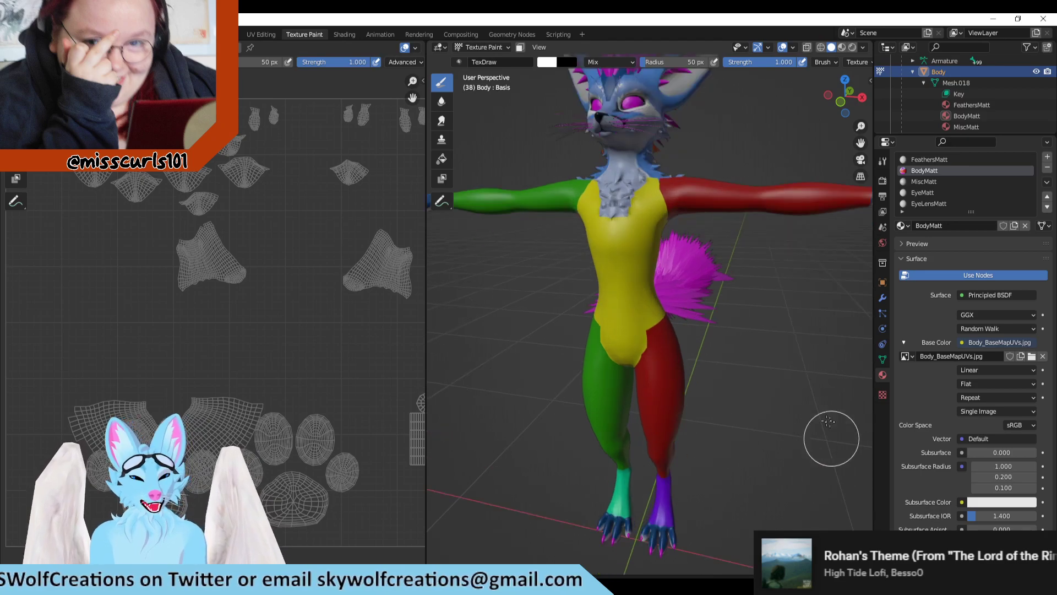
{"action": "mouse_move", "coordinate": [731, 302]}
{"action": "middle_mouse_down"}
{"action": "mouse_move", "coordinate": [656, 393]}
{"action": "mouse_move", "coordinate": [695, 390]}
{"action": "mouse_move", "coordinate": [622, 392]}
{"action": "mouse_move", "coordinate": [610, 279]}
{"action": "middle_mouse_up"}
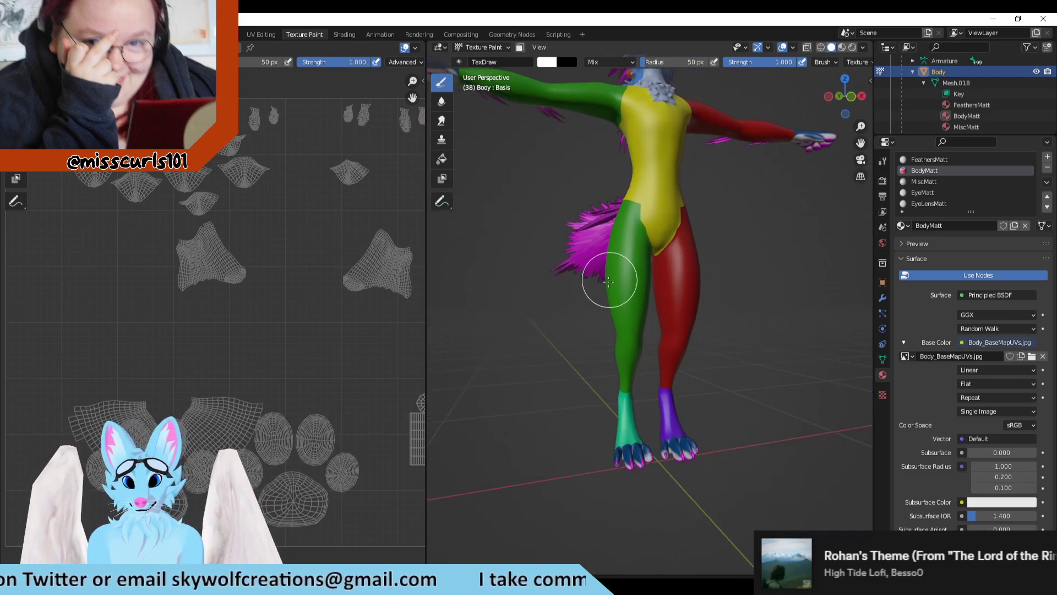
{"action": "middle_click_drag", "start_coordinate": [621, 170], "coordinate": [637, 307], "text": "shift"}
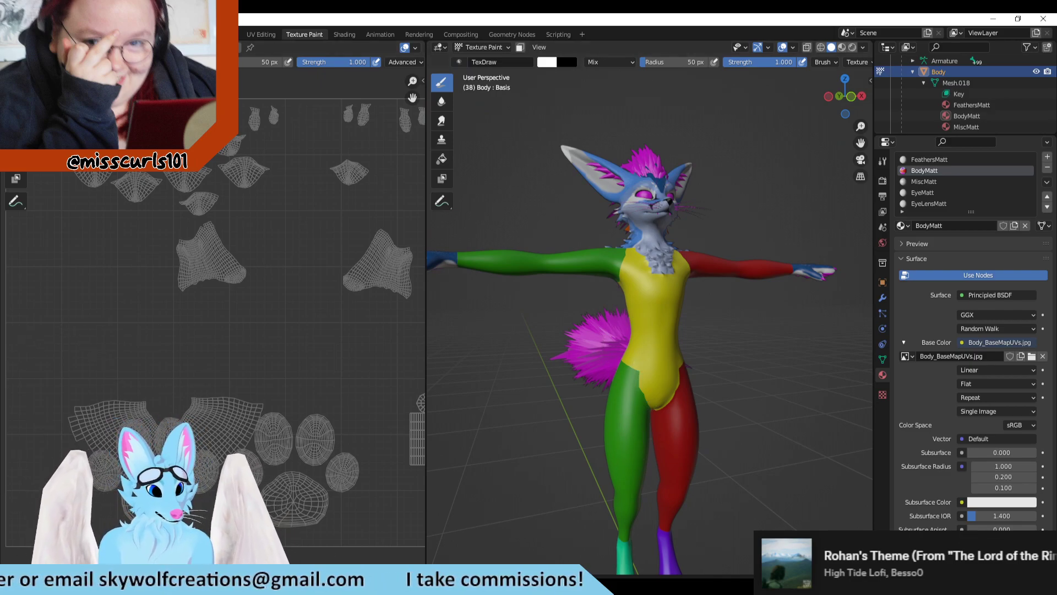
Step: Switch to Clip Studio Paint and examine the color-coded arm, ankle, thigh and chest areas of the texture
{"action": "key", "text": "alt+Tab"}
{"action": "scroll", "coordinate": [587, 399], "scroll_direction": "up", "scroll_amount": 3}
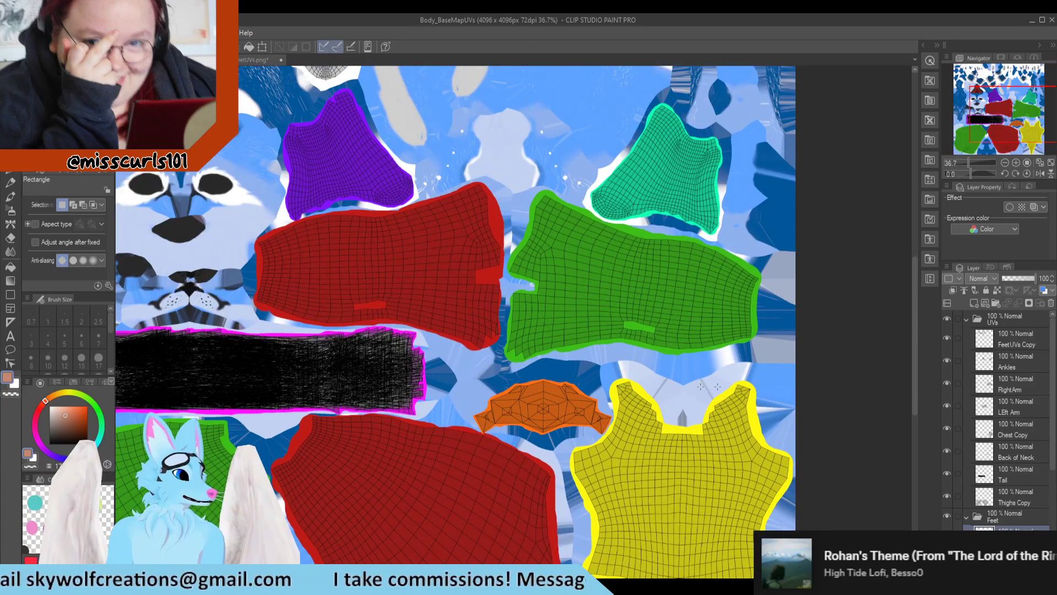
{"action": "scroll", "coordinate": [636, 267], "scroll_direction": "down", "scroll_amount": 2}
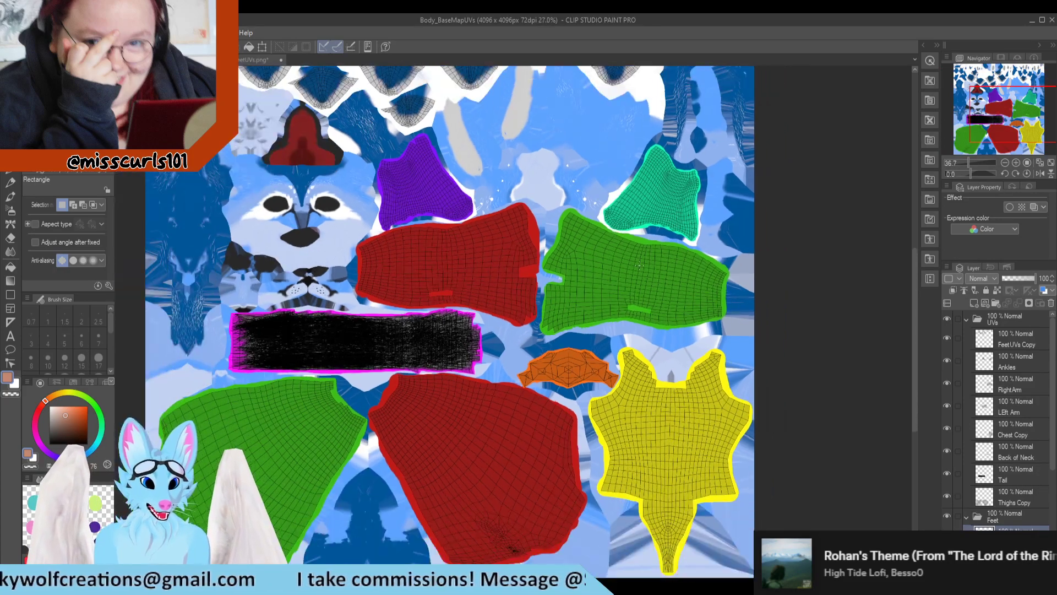
{"action": "scroll", "coordinate": [488, 267], "scroll_direction": "up", "scroll_amount": 2}
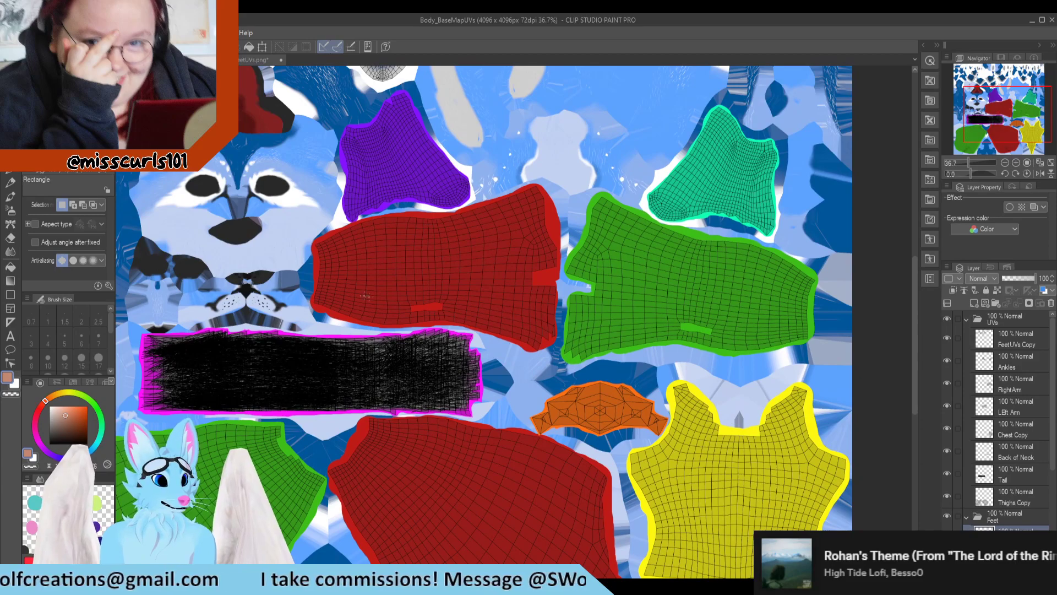
{"action": "scroll", "coordinate": [490, 266], "scroll_direction": "down", "scroll_amount": 2}
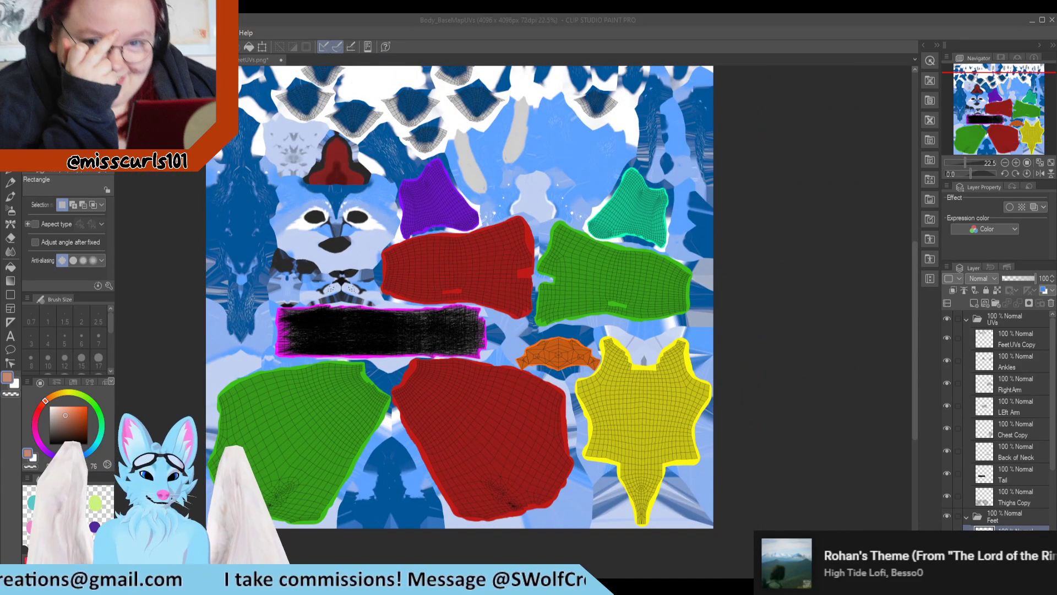
Step: Switch back to Blender and inspect the color boundaries on the avatar's torso, neck, arms and tail
{"action": "key", "text": "alt+Tab"}
{"action": "scroll", "coordinate": [657, 358], "scroll_direction": "down", "scroll_amount": 2}
{"action": "scroll", "coordinate": [667, 385], "scroll_direction": "up", "scroll_amount": 5}
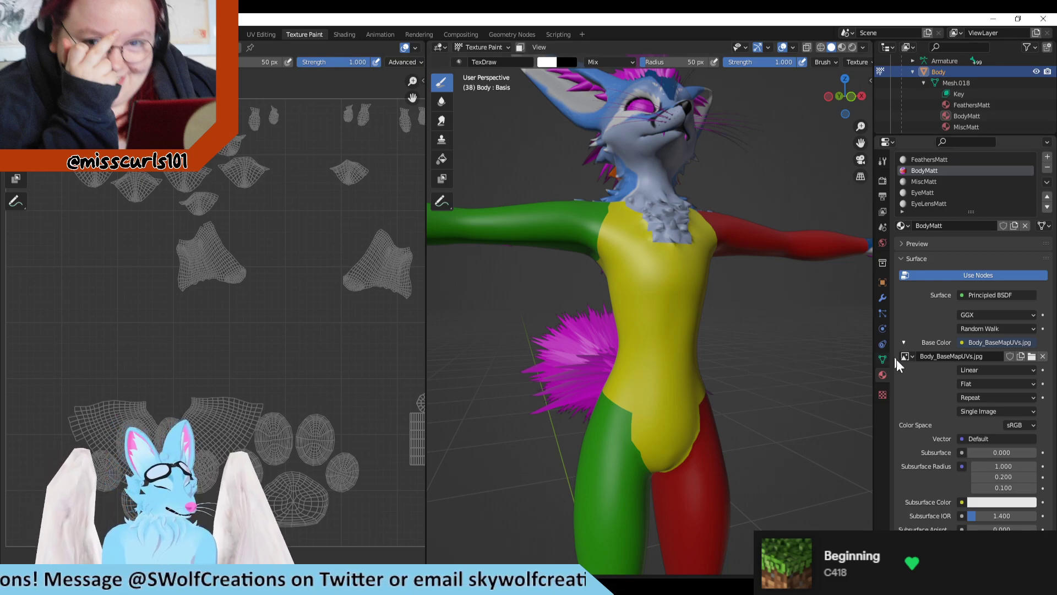
{"action": "scroll", "coordinate": [644, 347], "scroll_direction": "down", "scroll_amount": 5}
{"action": "middle_click_drag", "start_coordinate": [654, 344], "coordinate": [720, 406]}
{"action": "scroll", "coordinate": [719, 406], "scroll_direction": "up", "scroll_amount": 5}
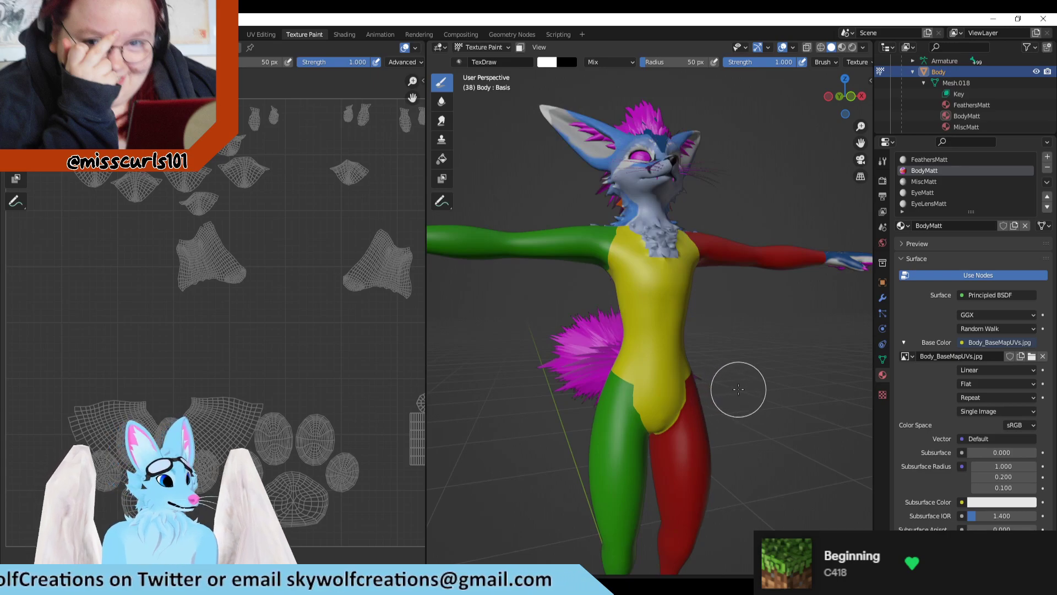
{"action": "scroll", "coordinate": [739, 389], "scroll_direction": "down", "scroll_amount": 3}
{"action": "middle_click_drag", "start_coordinate": [755, 349], "coordinate": [755, 372]}
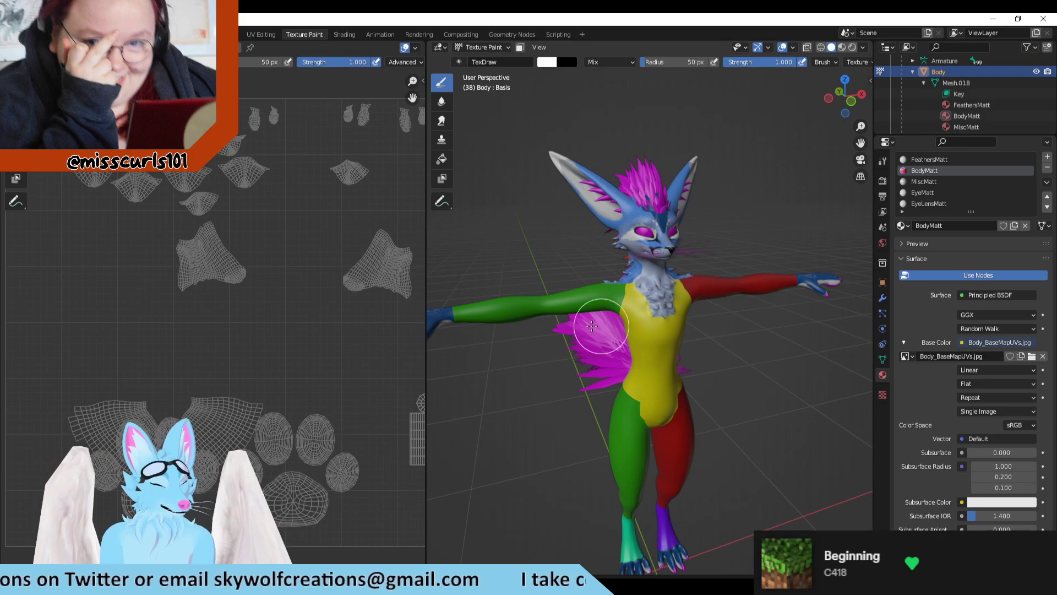
{"action": "middle_click_drag", "start_coordinate": [594, 326], "coordinate": [675, 334]}
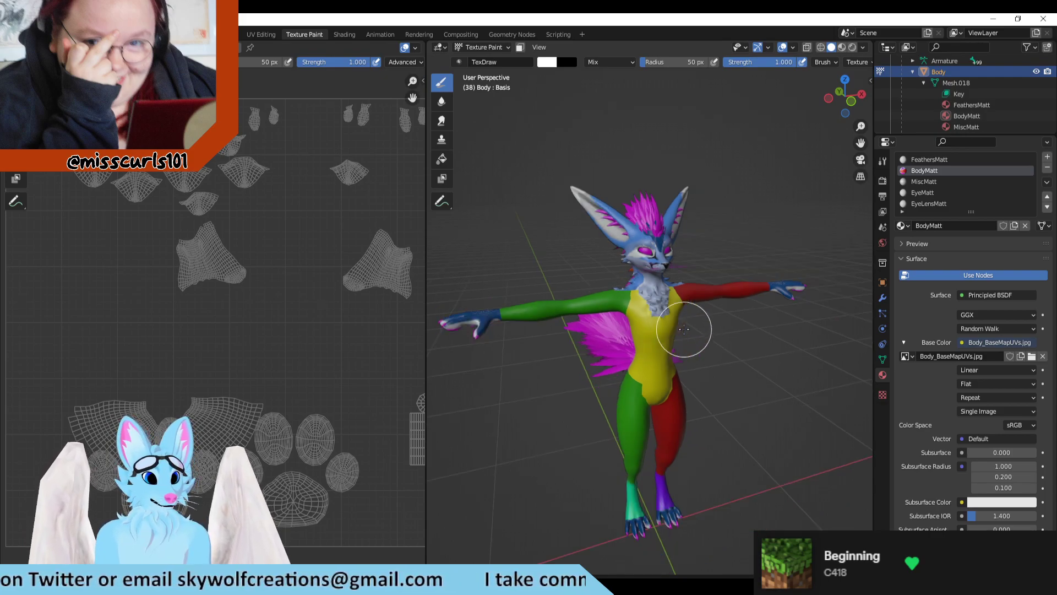
{"action": "scroll", "coordinate": [695, 364], "scroll_direction": "up", "scroll_amount": 2}
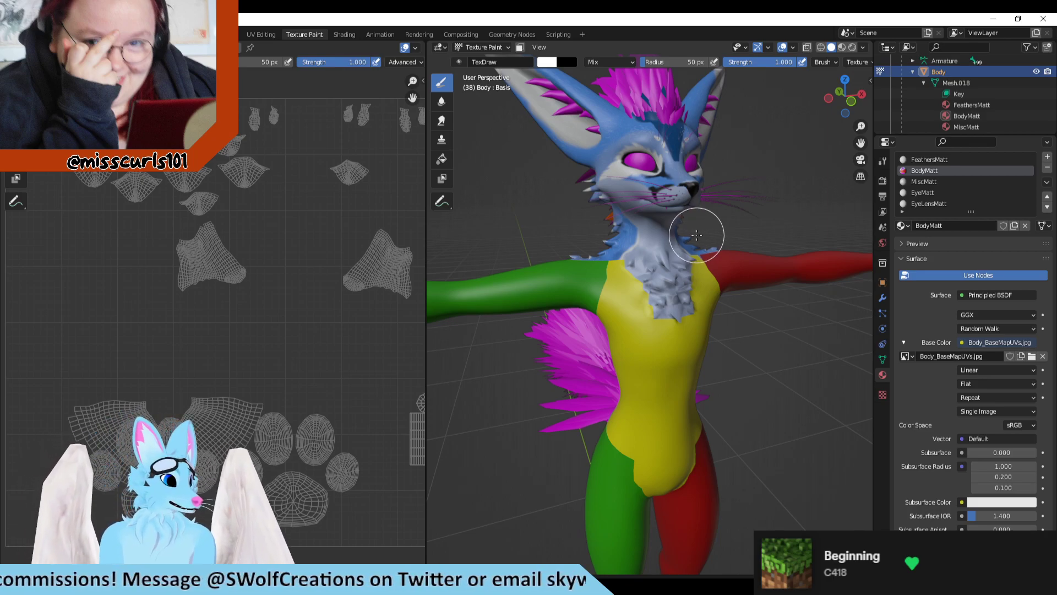
Step: Inspect the textured toes and claws on both of the avatar's feet up close from the front
{"action": "scroll", "coordinate": [721, 361], "scroll_direction": "down", "scroll_amount": 1}
{"action": "middle_click_drag", "start_coordinate": [754, 423], "coordinate": [747, 117], "text": "shift"}
{"action": "scroll", "coordinate": [689, 353], "scroll_direction": "up", "scroll_amount": 6}
{"action": "middle_click_drag", "start_coordinate": [700, 464], "coordinate": [683, 311], "text": "shift"}
{"action": "scroll", "coordinate": [366, 239], "scroll_direction": "down", "scroll_amount": 1}
{"action": "scroll", "coordinate": [608, 366], "scroll_direction": "up", "scroll_amount": 3}
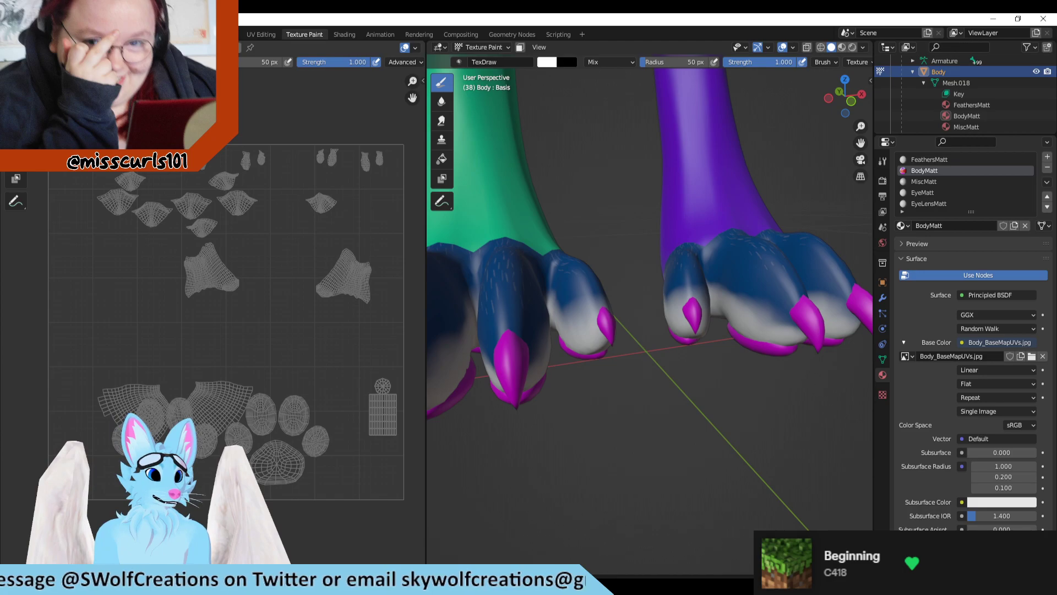
Step: Display the Body_BaseMapUVs.jpg texture behind the UV layout in the image editor and examine the toe islands
{"action": "left_click", "coordinate": [1031, 356]}
{"action": "left_click", "coordinate": [787, 446]}
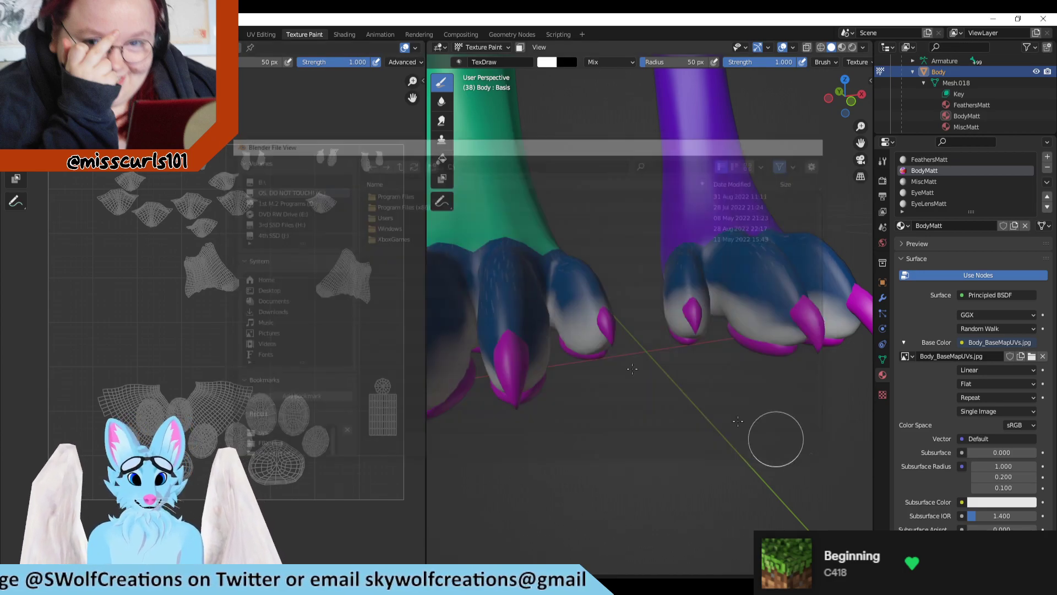
{"action": "left_click", "coordinate": [168, 48]}
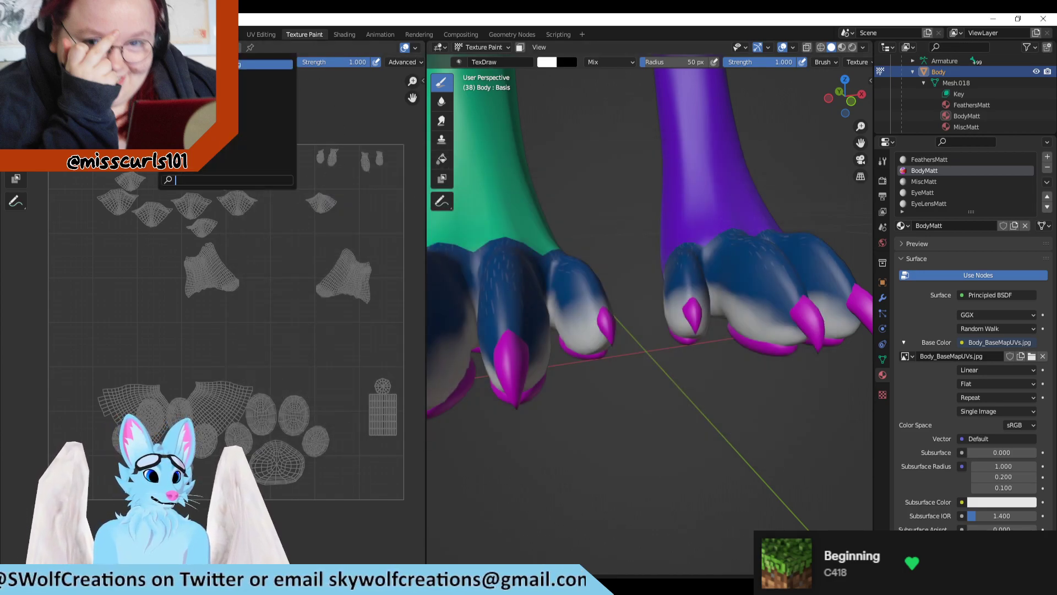
{"action": "left_click", "coordinate": [205, 64]}
{"action": "scroll", "coordinate": [281, 231], "scroll_direction": "down", "scroll_amount": 10}
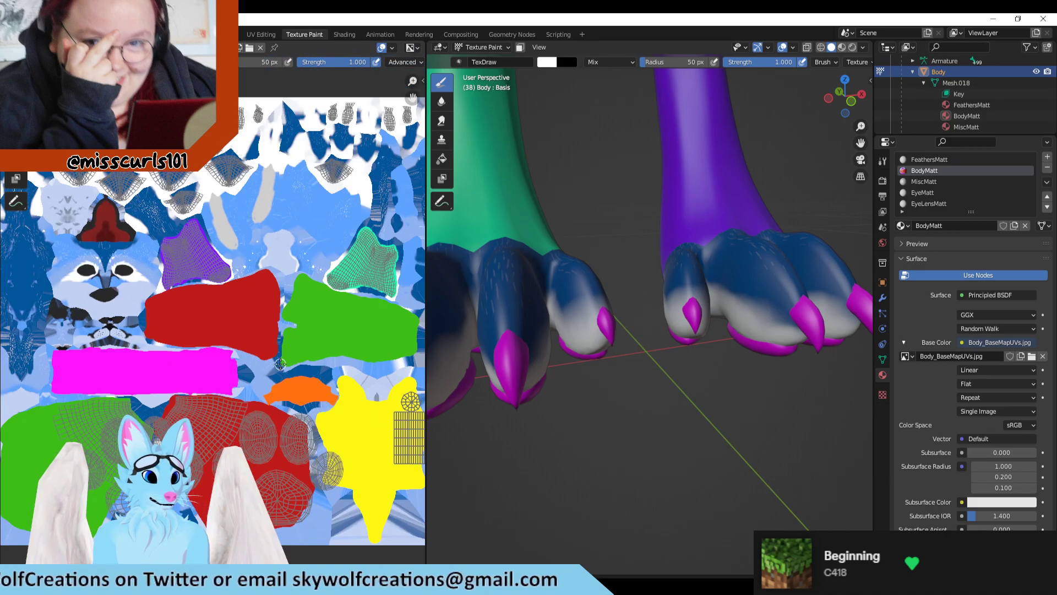
{"action": "scroll", "coordinate": [244, 293], "scroll_direction": "up", "scroll_amount": 6}
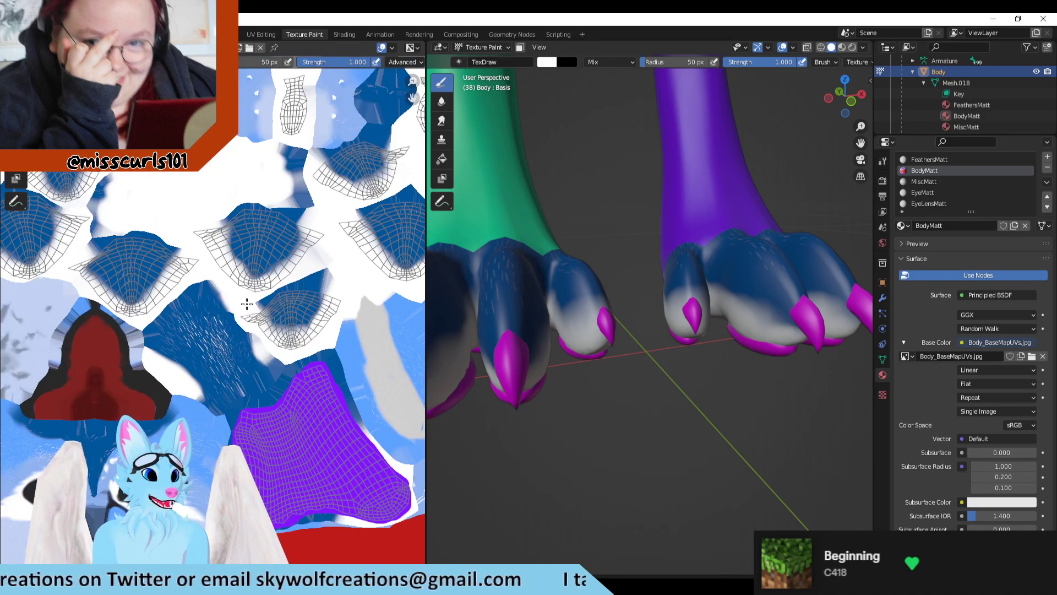
{"action": "scroll", "coordinate": [244, 293], "scroll_direction": "down", "scroll_amount": 4}
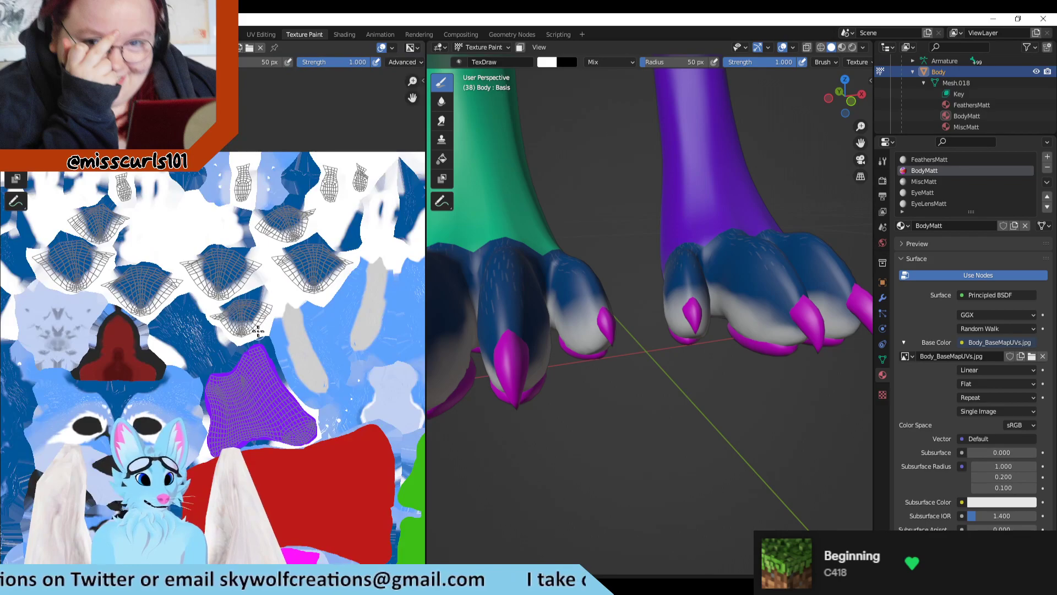
{"action": "scroll", "coordinate": [257, 341], "scroll_direction": "up", "scroll_amount": 1}
{"action": "scroll", "coordinate": [644, 366], "scroll_direction": "down", "scroll_amount": 4}
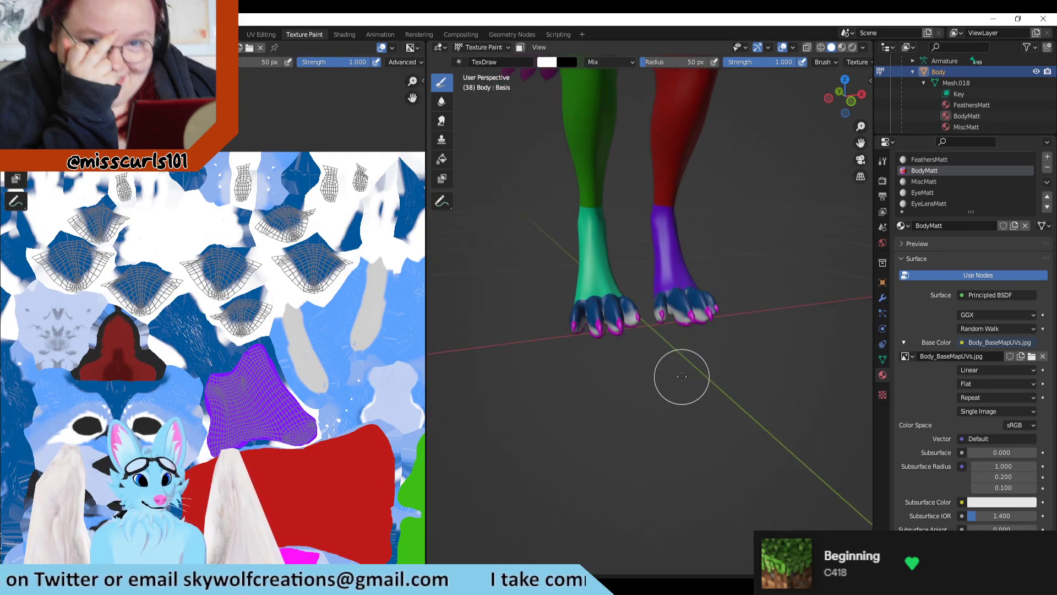
Step: Paint a white test stroke on a large toe of the green-legged foot and undo it
{"action": "scroll", "coordinate": [618, 361], "scroll_direction": "up", "scroll_amount": 5}
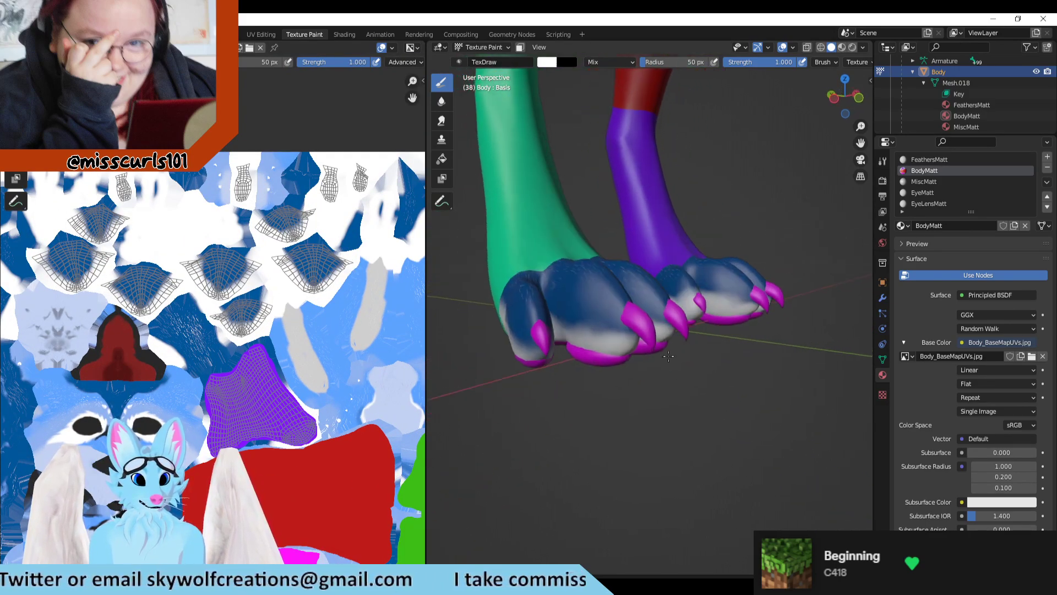
{"action": "middle_click_drag", "start_coordinate": [596, 348], "coordinate": [622, 369]}
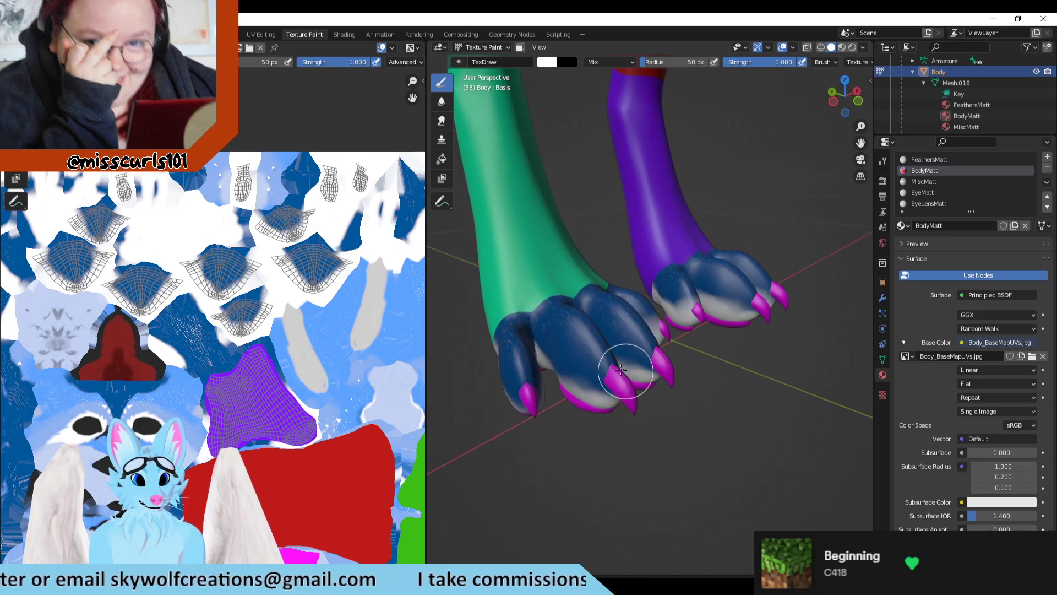
{"action": "mouse_move", "coordinate": [595, 344]}
{"action": "left_mouse_down"}
{"action": "mouse_move", "coordinate": [561, 332]}
{"action": "mouse_move", "coordinate": [573, 334]}
{"action": "mouse_move", "coordinate": [575, 364]}
{"action": "left_mouse_up"}
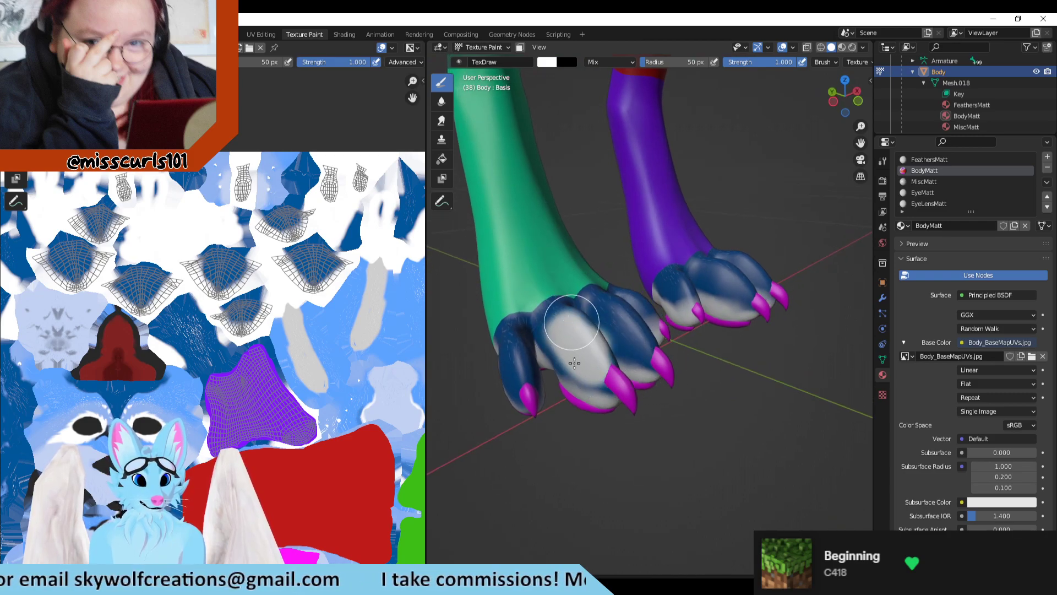
{"action": "scroll", "coordinate": [631, 491], "scroll_direction": "down", "scroll_amount": 1}
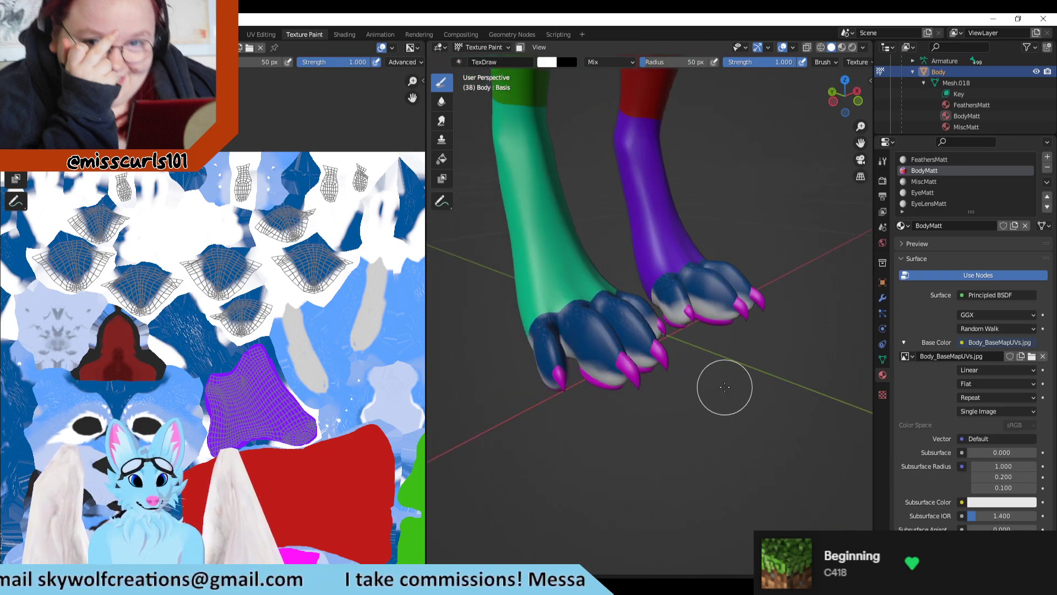
{"action": "scroll", "coordinate": [725, 387], "scroll_direction": "up", "scroll_amount": 3}
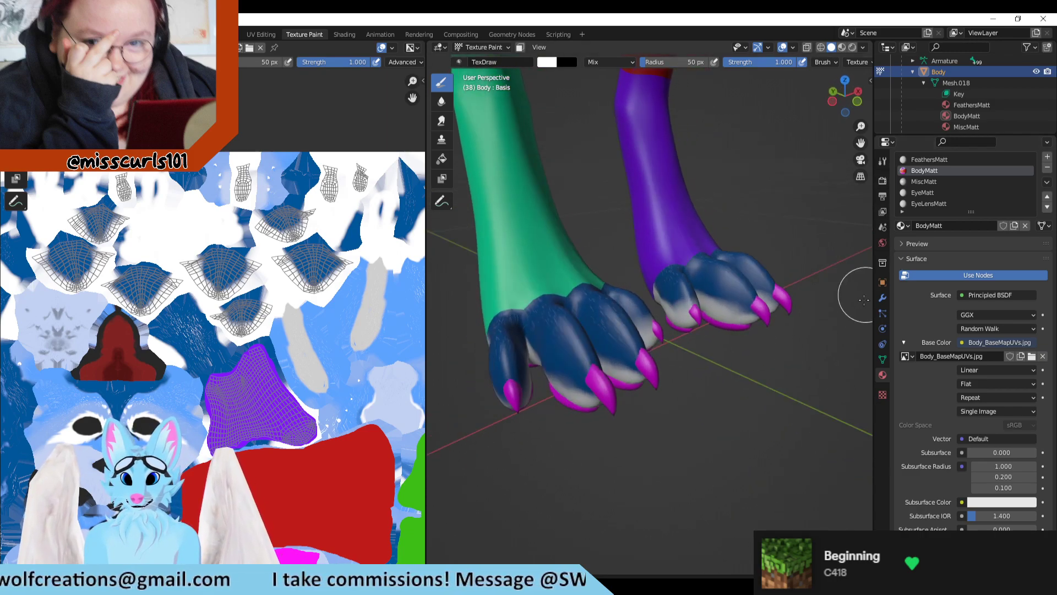
Step: Find the texture paint brush settings in the properties and set the brush color to orange
{"action": "left_click", "coordinate": [883, 298]}
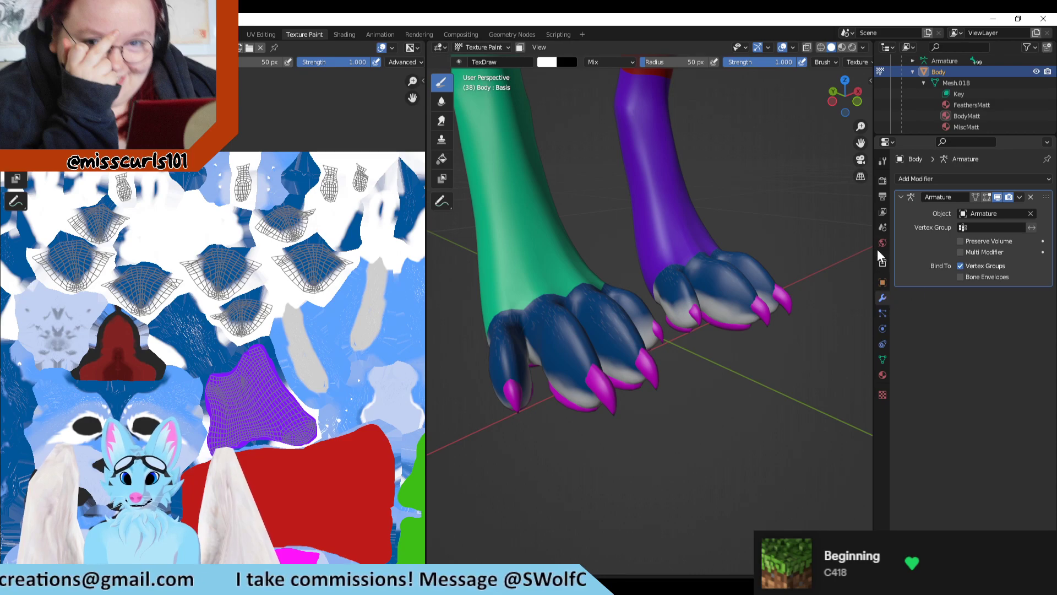
{"action": "left_click", "coordinate": [882, 313]}
{"action": "left_click", "coordinate": [882, 328]}
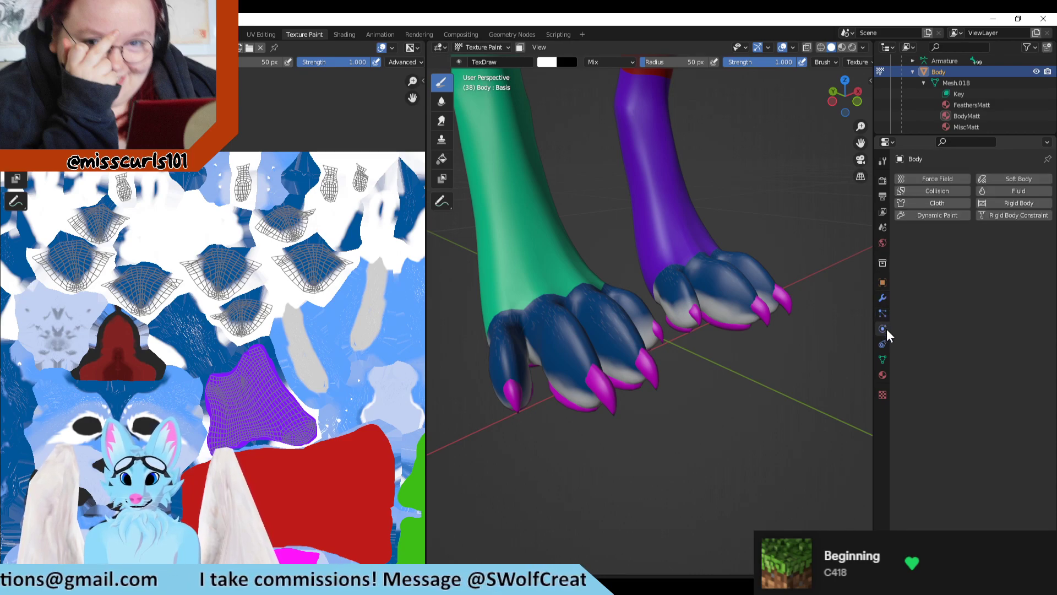
{"action": "left_click", "coordinate": [883, 359]}
{"action": "left_click", "coordinate": [883, 375]}
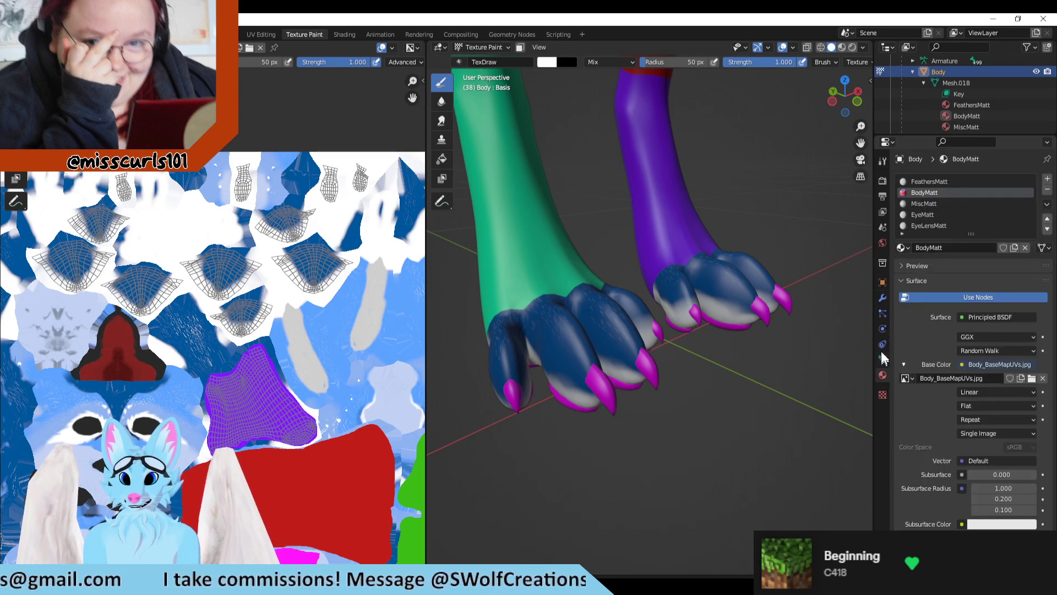
{"action": "left_click", "coordinate": [883, 243]}
{"action": "left_click", "coordinate": [884, 232]}
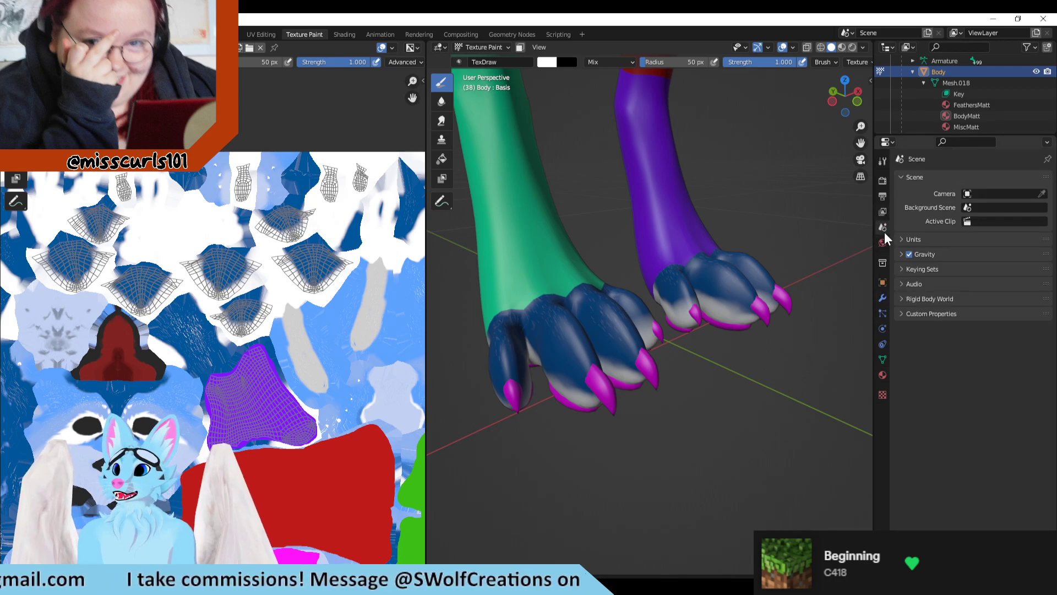
{"action": "left_click", "coordinate": [882, 213]}
{"action": "left_click", "coordinate": [883, 197]}
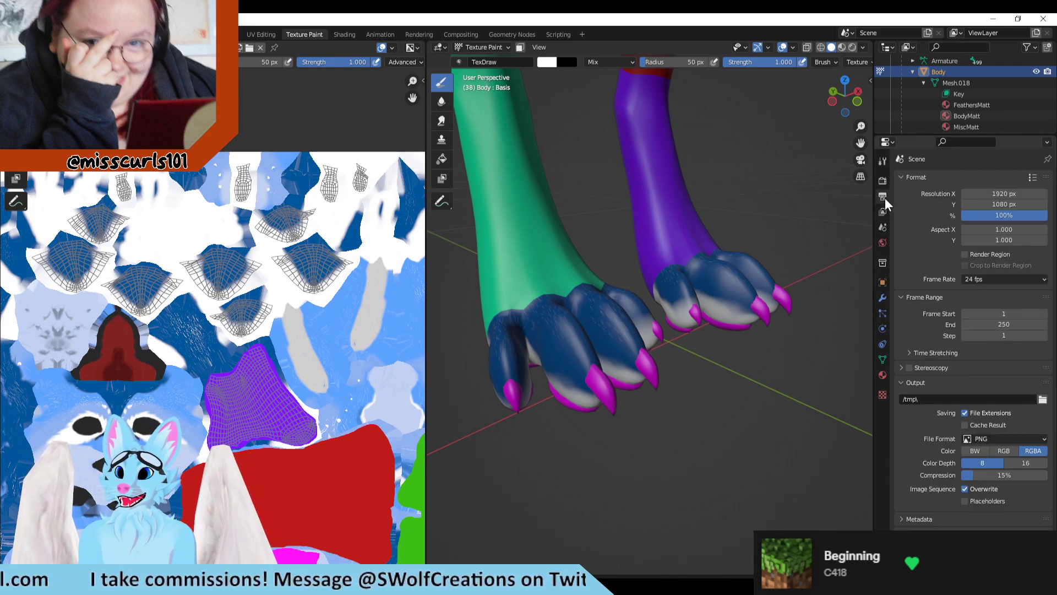
{"action": "left_click", "coordinate": [882, 180]}
{"action": "left_click", "coordinate": [883, 160]}
{"action": "scroll", "coordinate": [923, 417], "scroll_direction": "down", "scroll_amount": 3}
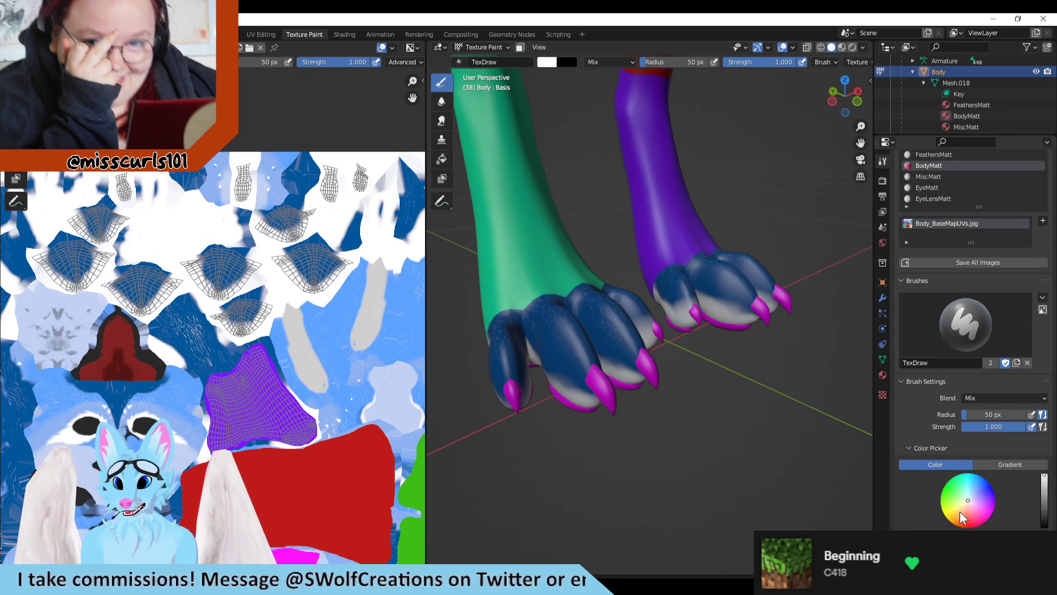
{"action": "left_click_drag", "start_coordinate": [961, 513], "coordinate": [962, 519]}
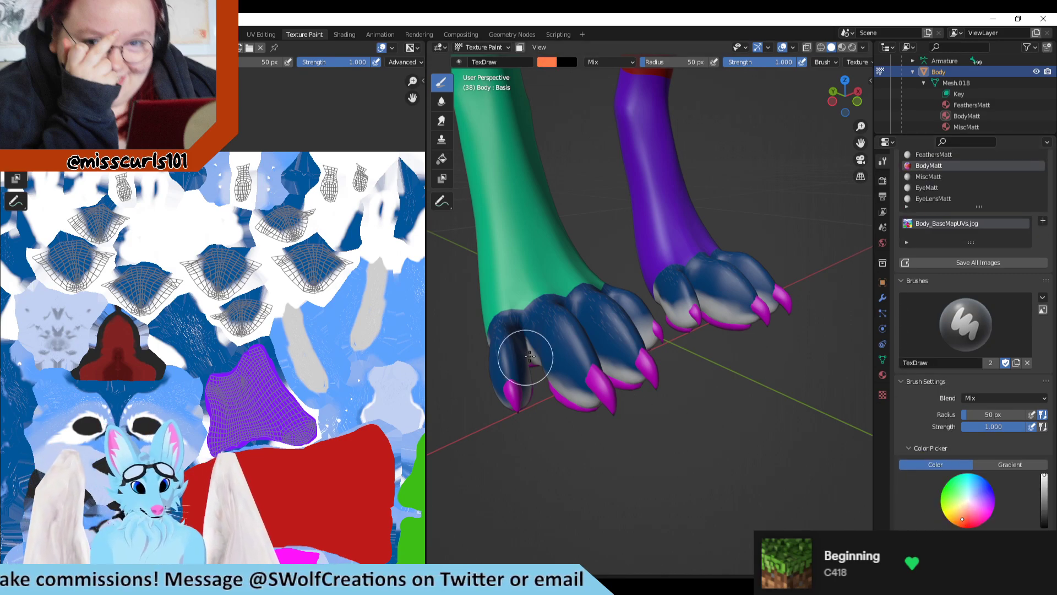
Step: Paint an orange test spot on a toe of the green-legged foot, locate it on the UV layout, and undo the stroke
{"action": "left_click_drag", "start_coordinate": [564, 340], "coordinate": [563, 355]}
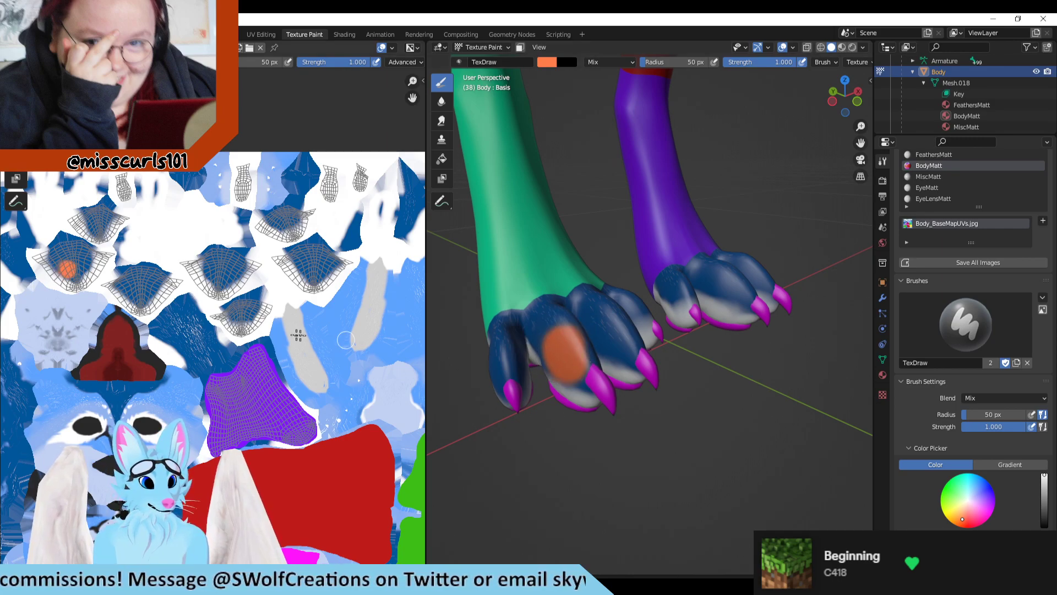
{"action": "scroll", "coordinate": [213, 322], "scroll_direction": "down", "scroll_amount": 2}
{"action": "scroll", "coordinate": [214, 321], "scroll_direction": "up", "scroll_amount": 3}
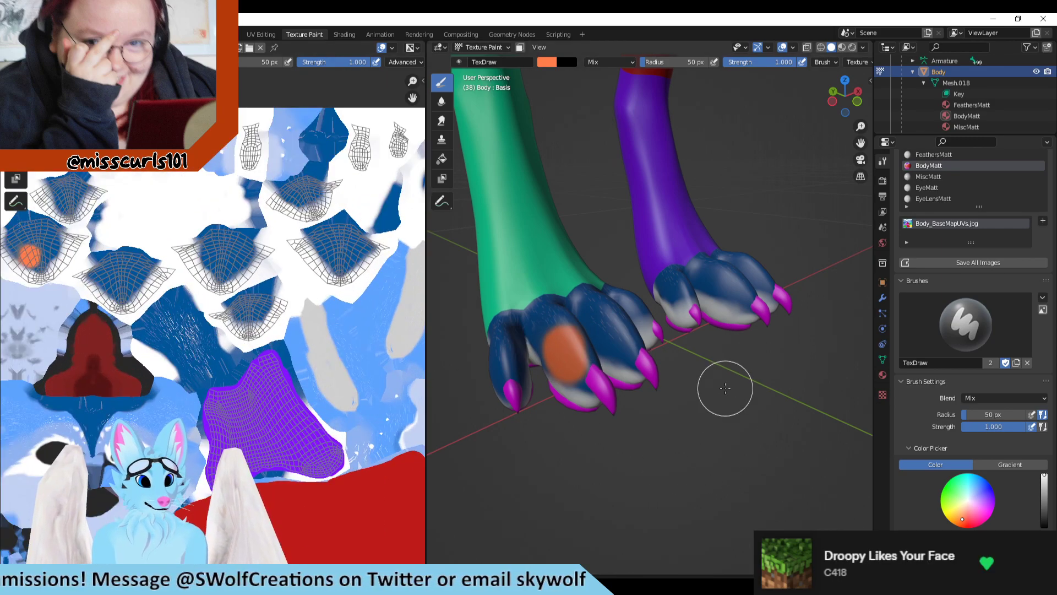
{"action": "key", "text": "ctrl+z"}
{"action": "mouse_move", "coordinate": [747, 411]}
{"action": "middle_mouse_down"}
{"action": "mouse_move", "coordinate": [661, 401]}
{"action": "mouse_move", "coordinate": [665, 330]}
{"action": "mouse_move", "coordinate": [700, 335]}
{"action": "mouse_move", "coordinate": [701, 401]}
{"action": "middle_mouse_up"}
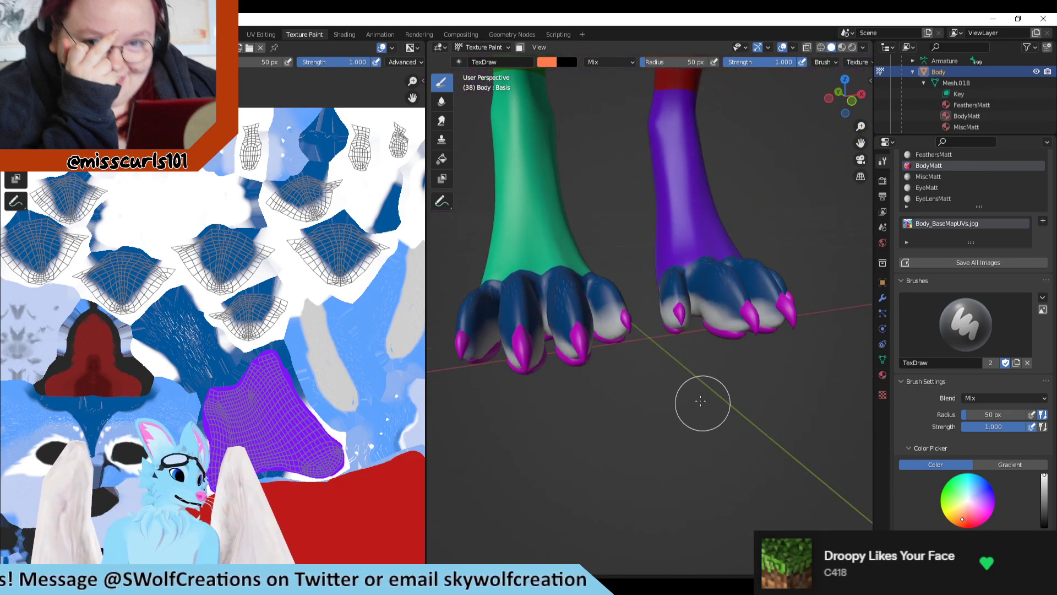
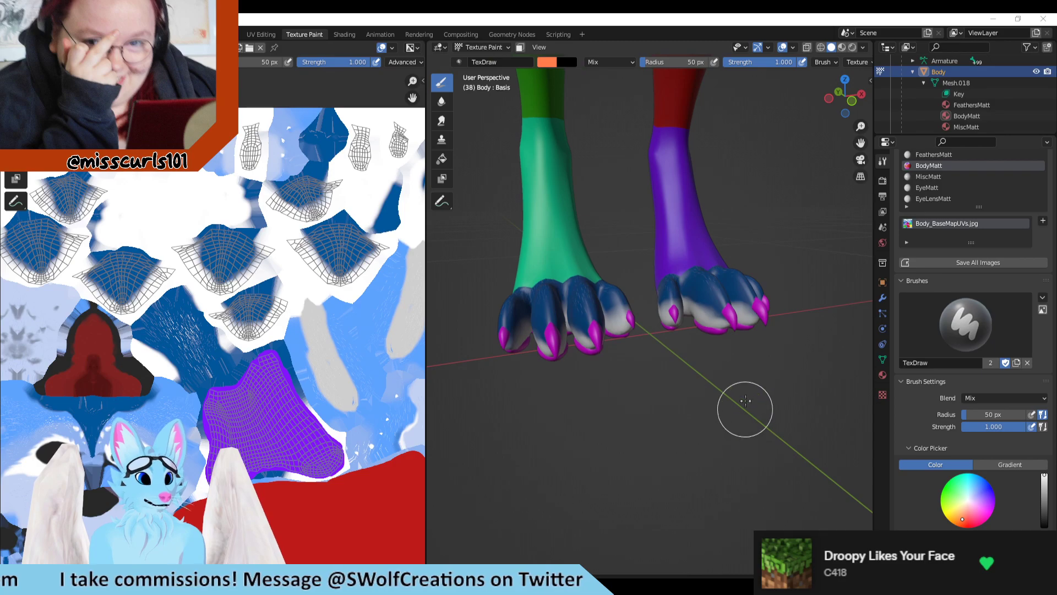
Step: Display the Body mesh's vertex groups in the properties and look through the left toe groups
{"action": "middle_click_drag", "start_coordinate": [730, 362], "coordinate": [703, 349]}
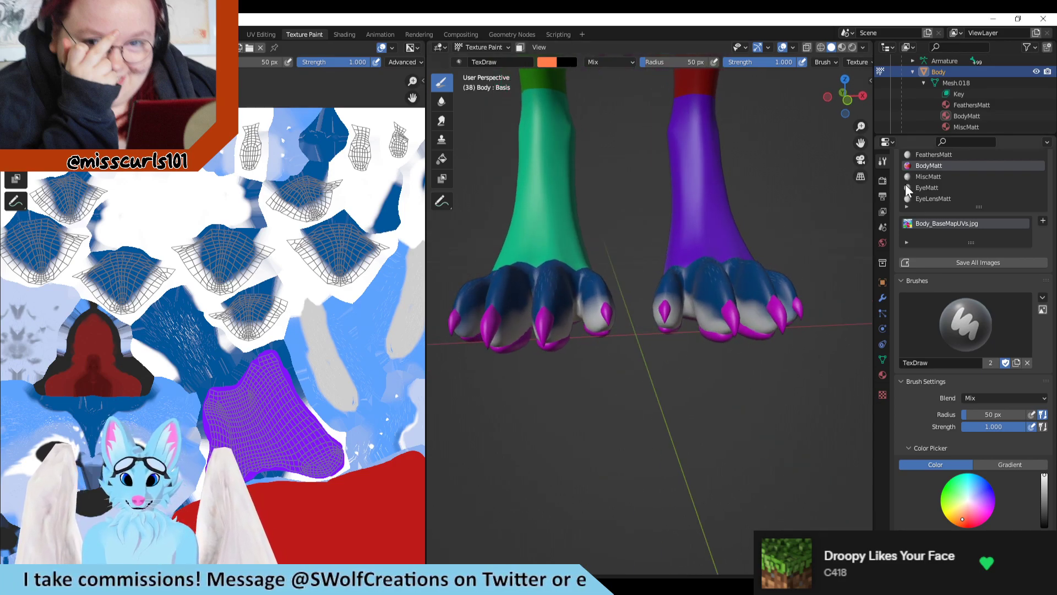
{"action": "left_click", "coordinate": [884, 298]}
{"action": "left_click", "coordinate": [883, 324]}
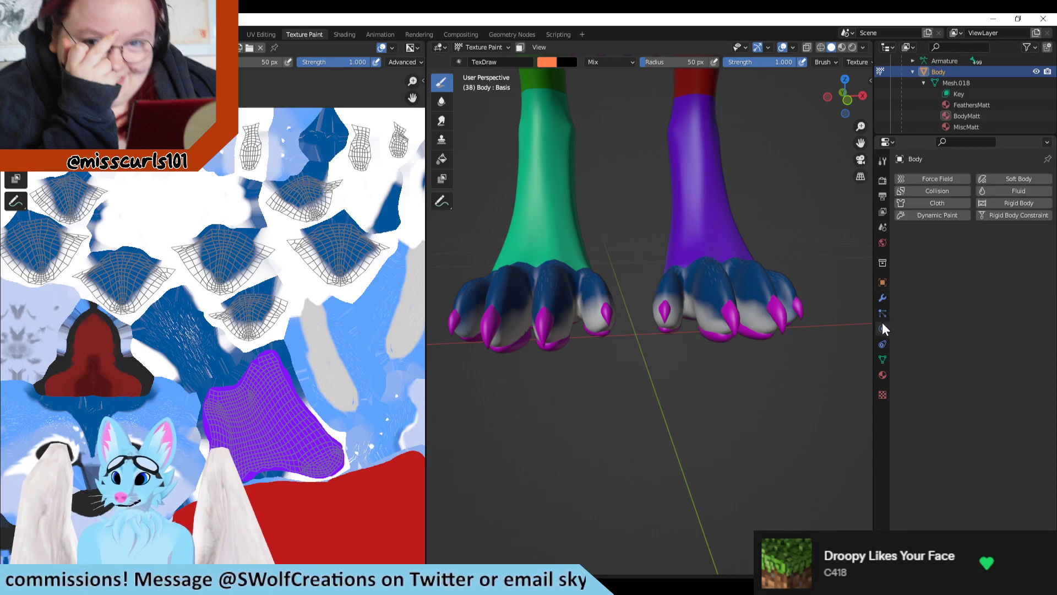
{"action": "left_click", "coordinate": [883, 343]}
{"action": "left_click", "coordinate": [883, 359]}
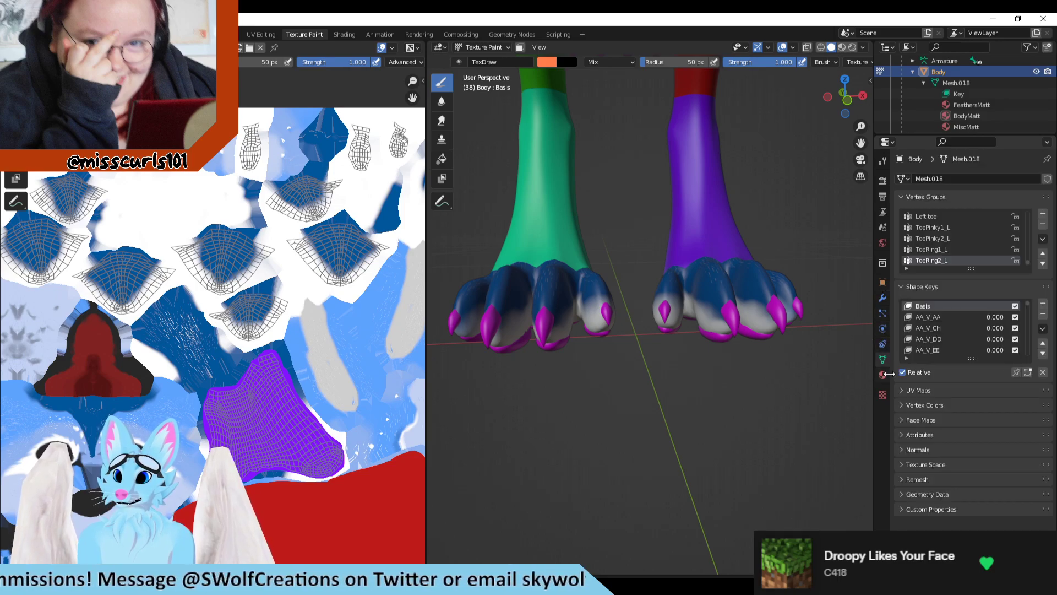
{"action": "scroll", "coordinate": [731, 347], "scroll_direction": "up", "scroll_amount": 5}
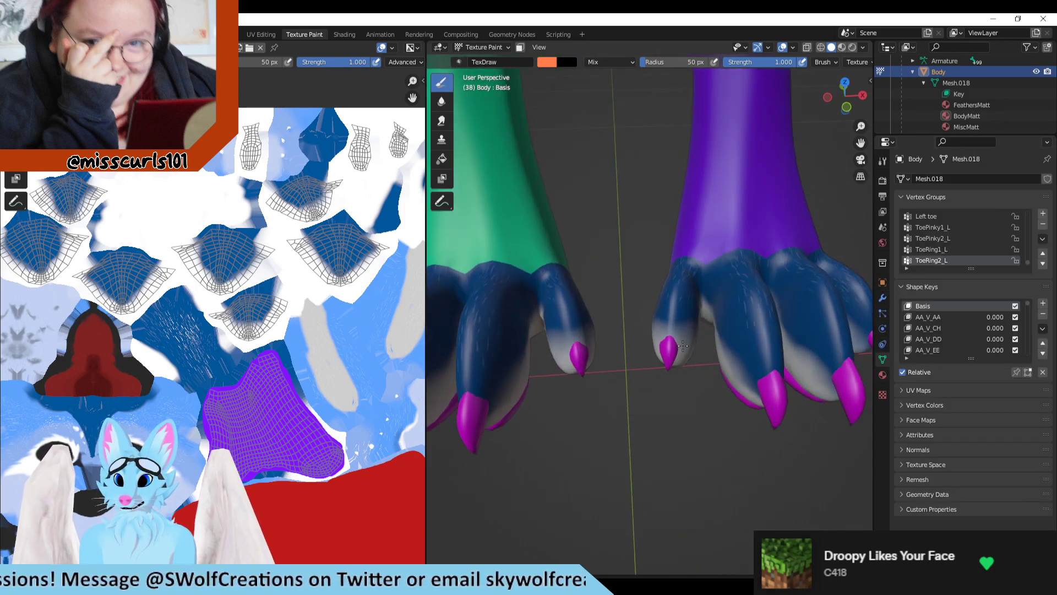
{"action": "scroll", "coordinate": [1002, 265], "scroll_direction": "down", "scroll_amount": 2}
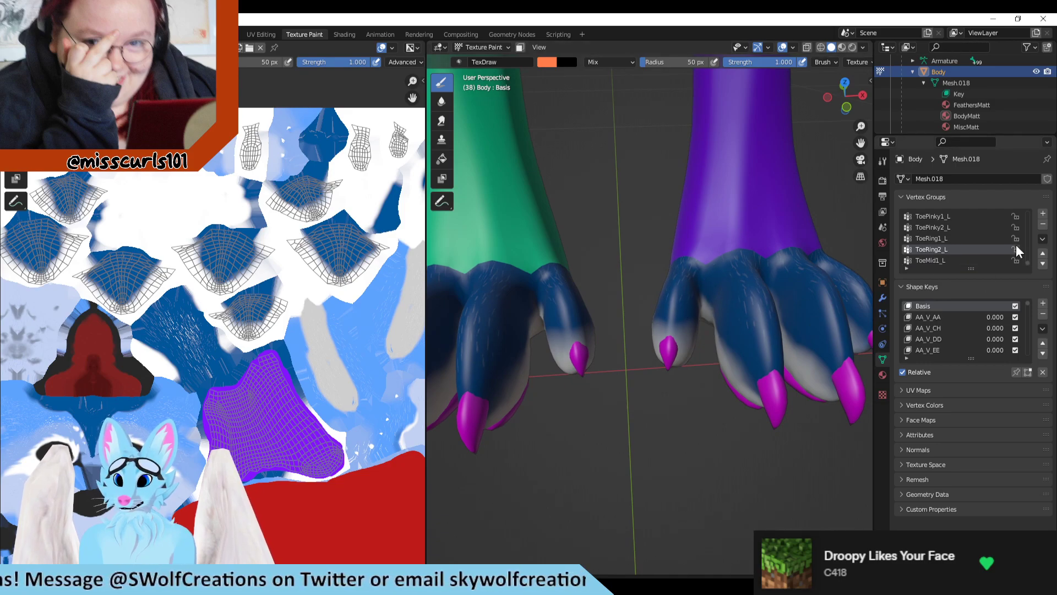
Step: Paint an orange test stroke on a large toe of the purple-legged foot, locate it on the UV layout, and undo the stroke
{"action": "left_click_drag", "start_coordinate": [728, 306], "coordinate": [752, 292]}
{"action": "scroll", "coordinate": [302, 319], "scroll_direction": "down", "scroll_amount": 3}
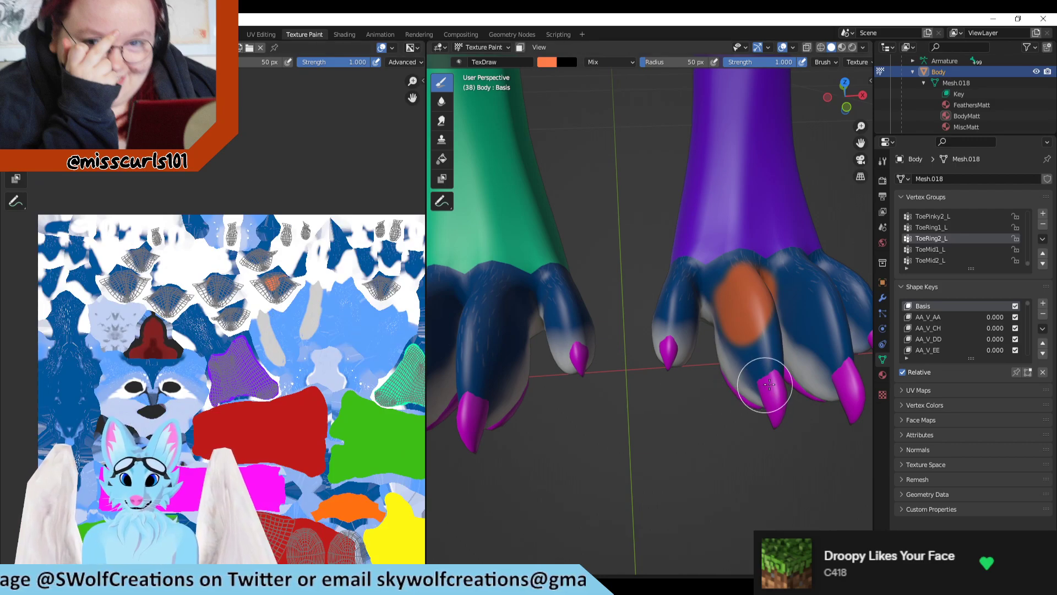
{"action": "key", "text": "ctrl+z"}
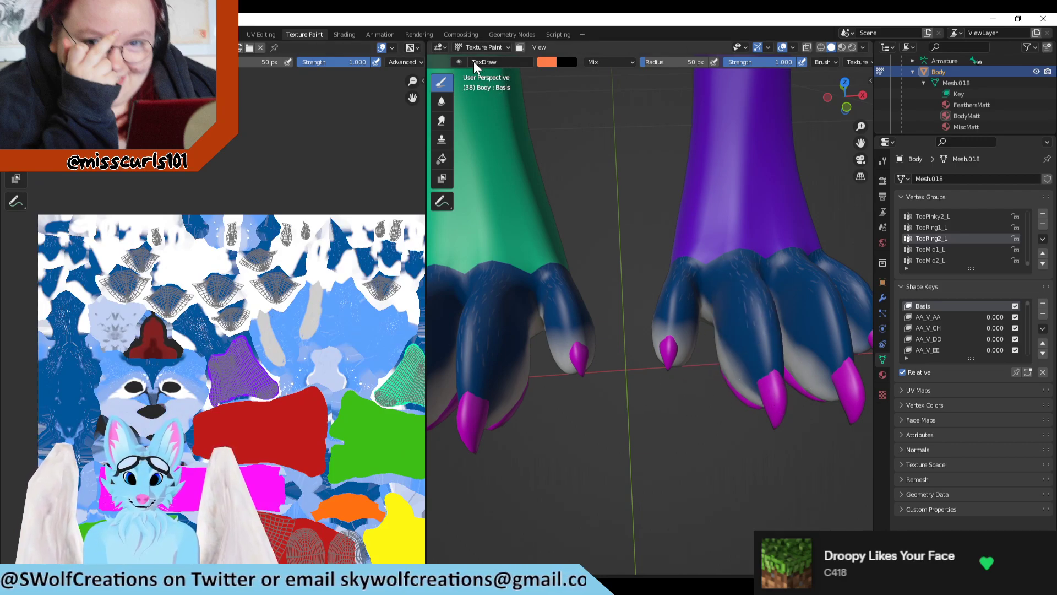
Step: Switch to the UV Editing workspace and examine the toe UV islands alongside the leg mesh
{"action": "left_click", "coordinate": [487, 47]}
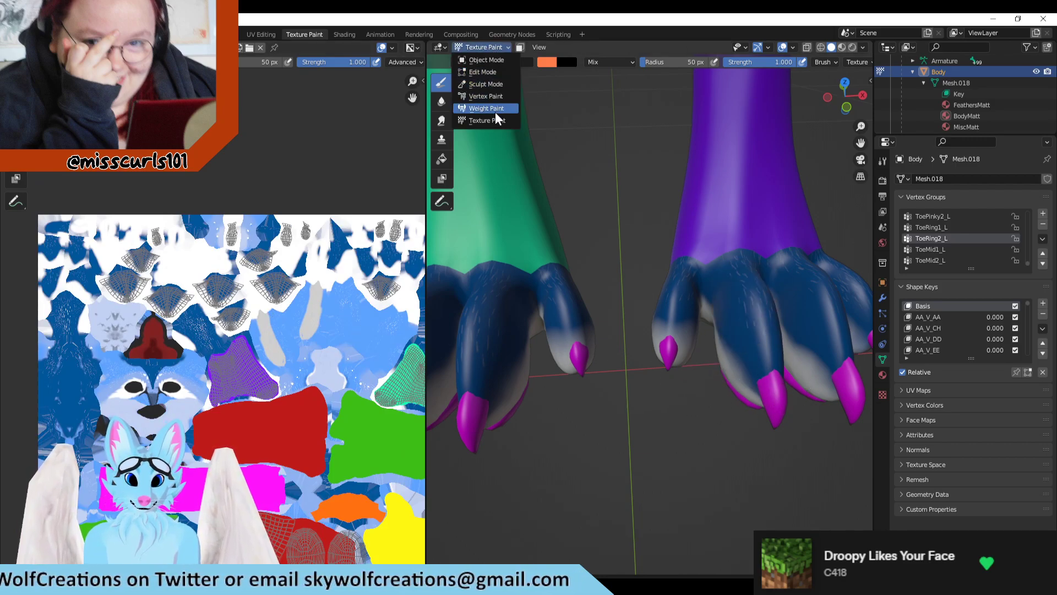
{"action": "left_click", "coordinate": [488, 43]}
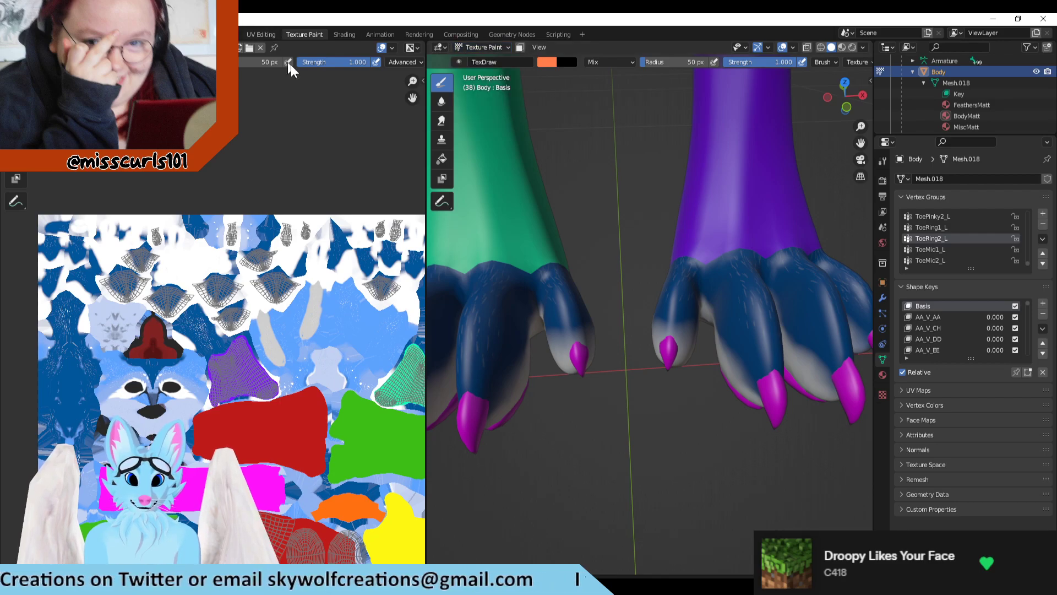
{"action": "left_click", "coordinate": [261, 34]}
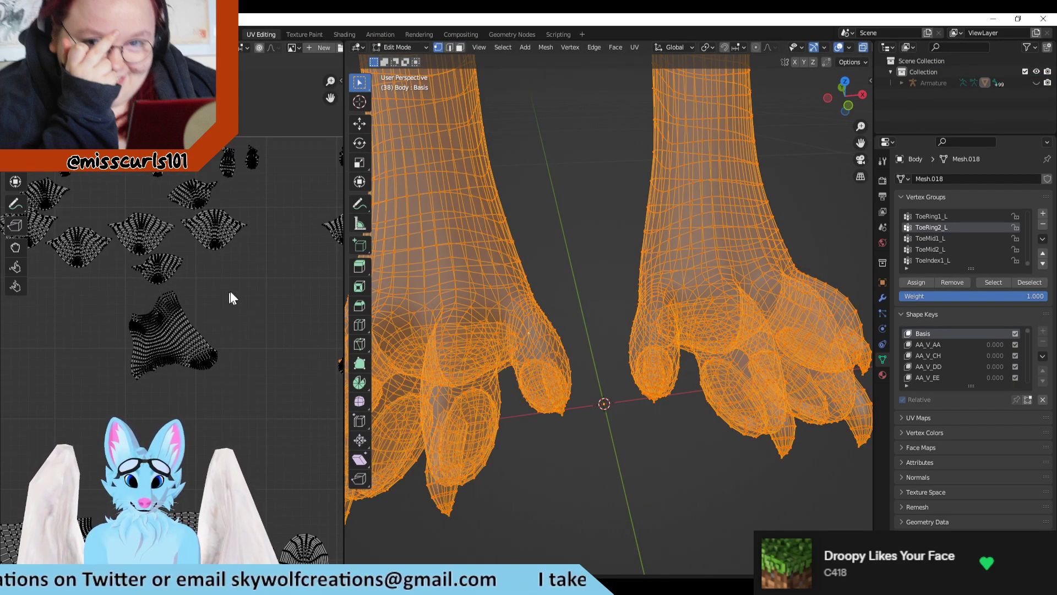
{"action": "middle_click_drag", "start_coordinate": [193, 281], "coordinate": [300, 239]}
{"action": "scroll", "coordinate": [784, 349], "scroll_direction": "down", "scroll_amount": 6}
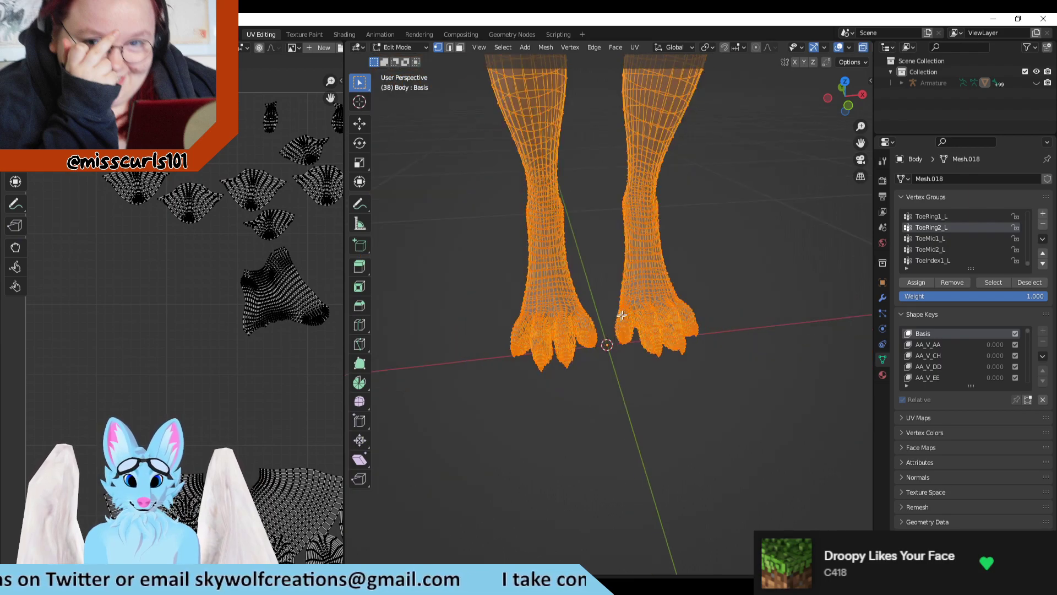
{"action": "scroll", "coordinate": [621, 315], "scroll_direction": "up", "scroll_amount": 3}
{"action": "scroll", "coordinate": [166, 276], "scroll_direction": "up", "scroll_amount": 1}
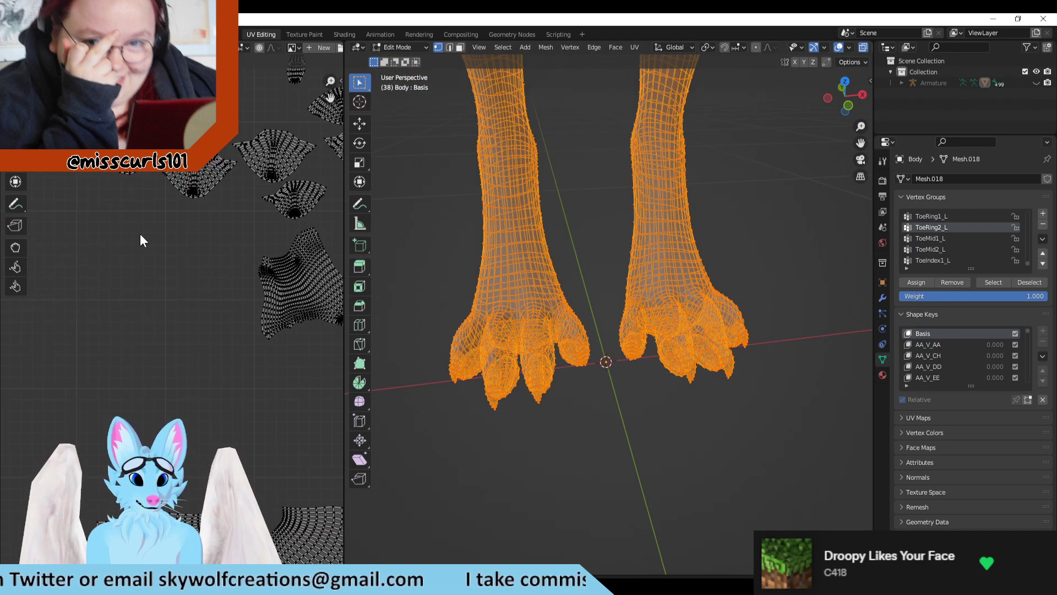
{"action": "middle_click_drag", "start_coordinate": [142, 240], "coordinate": [139, 311]}
Step: Narrow the mesh selection to both feet so that only their UV islands are displayed
{"action": "scroll", "coordinate": [515, 379], "scroll_direction": "down", "scroll_amount": 6}
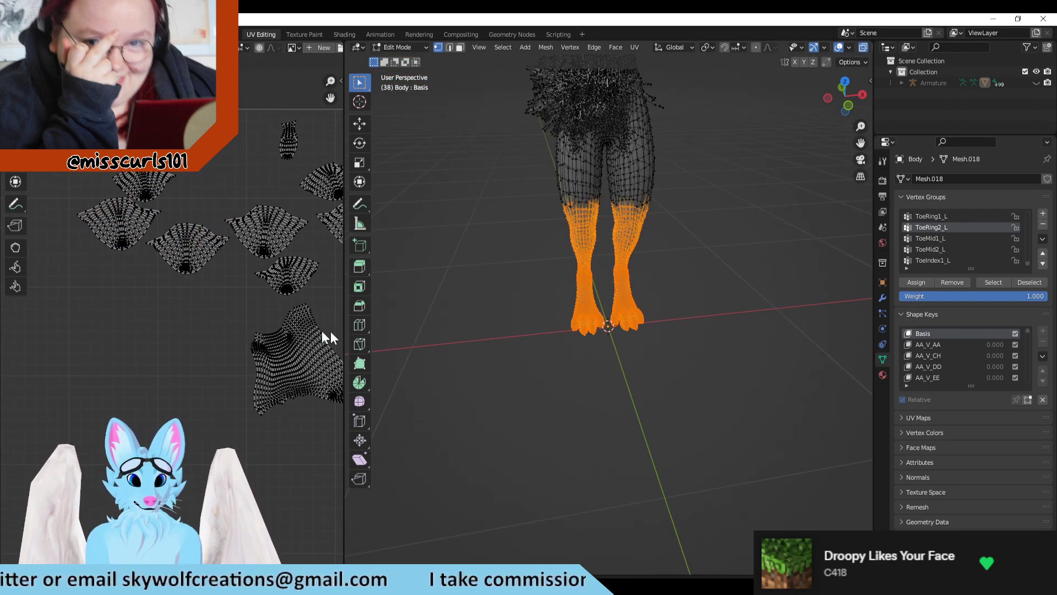
{"action": "scroll", "coordinate": [200, 325], "scroll_direction": "down", "scroll_amount": 2}
{"action": "scroll", "coordinate": [200, 326], "scroll_direction": "up", "scroll_amount": 3}
{"action": "left_click_drag", "start_coordinate": [698, 285], "coordinate": [498, 354]}
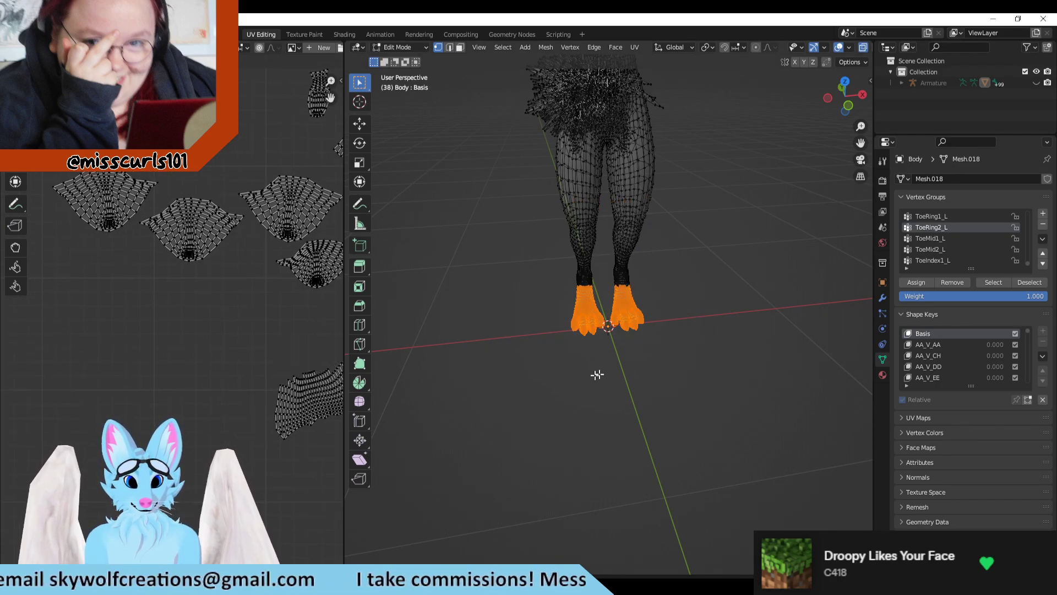
{"action": "scroll", "coordinate": [598, 374], "scroll_direction": "up", "scroll_amount": 5}
{"action": "left_click_drag", "start_coordinate": [790, 270], "coordinate": [380, 441]}
{"action": "left_click_drag", "start_coordinate": [862, 474], "coordinate": [355, 283]}
{"action": "right_click", "coordinate": [734, 428]}
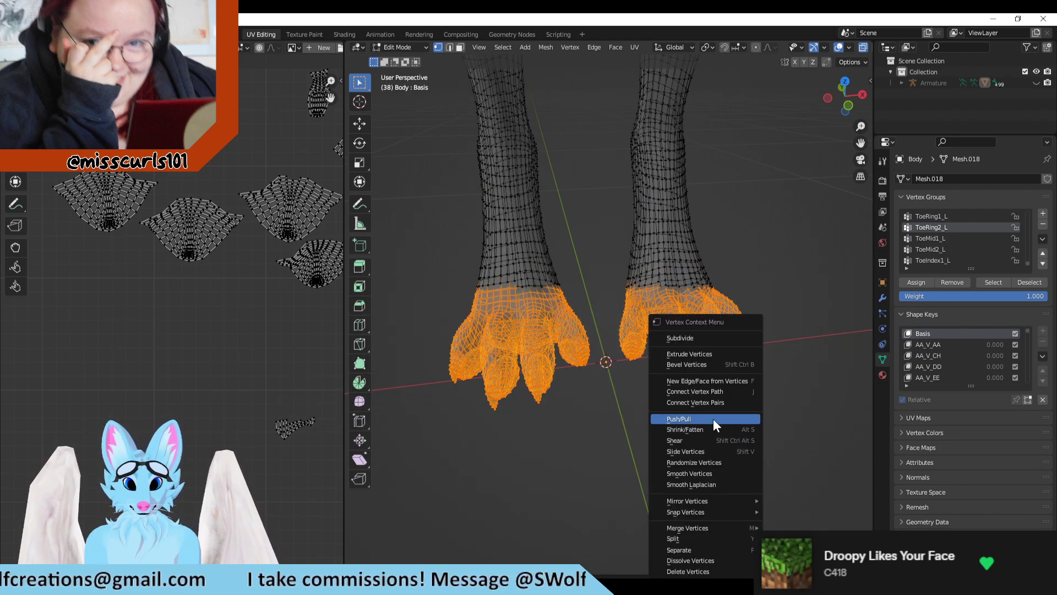
{"action": "mouse_move", "coordinate": [783, 358]}
{"action": "middle_mouse_down"}
{"action": "mouse_move", "coordinate": [760, 356]}
{"action": "mouse_move", "coordinate": [780, 370]}
{"action": "middle_mouse_up"}
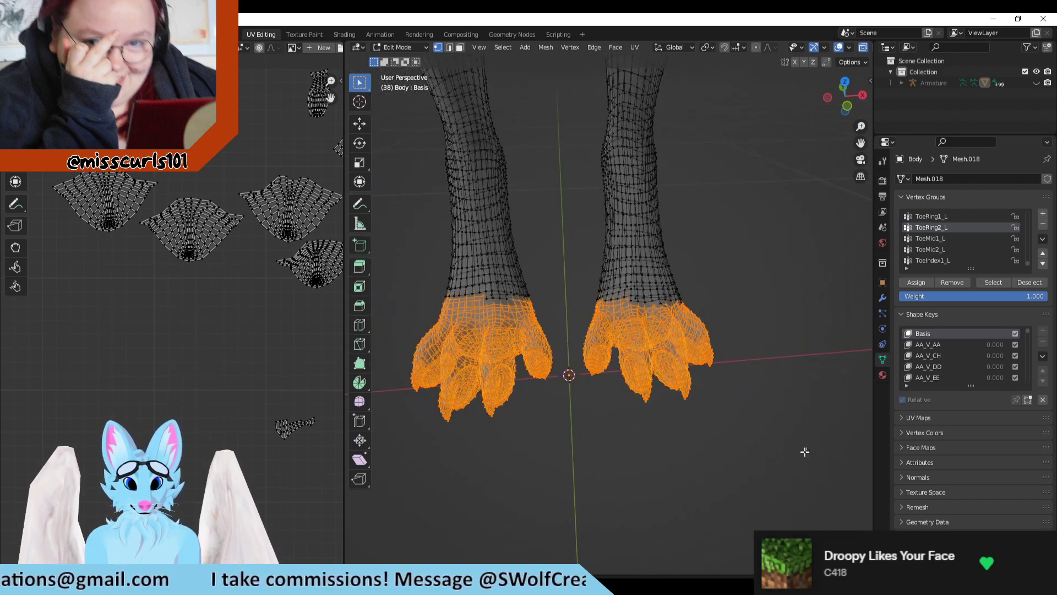
{"action": "left_click_drag", "start_coordinate": [805, 450], "coordinate": [350, 284]}
{"action": "middle_click_drag", "start_coordinate": [419, 319], "coordinate": [545, 416]}
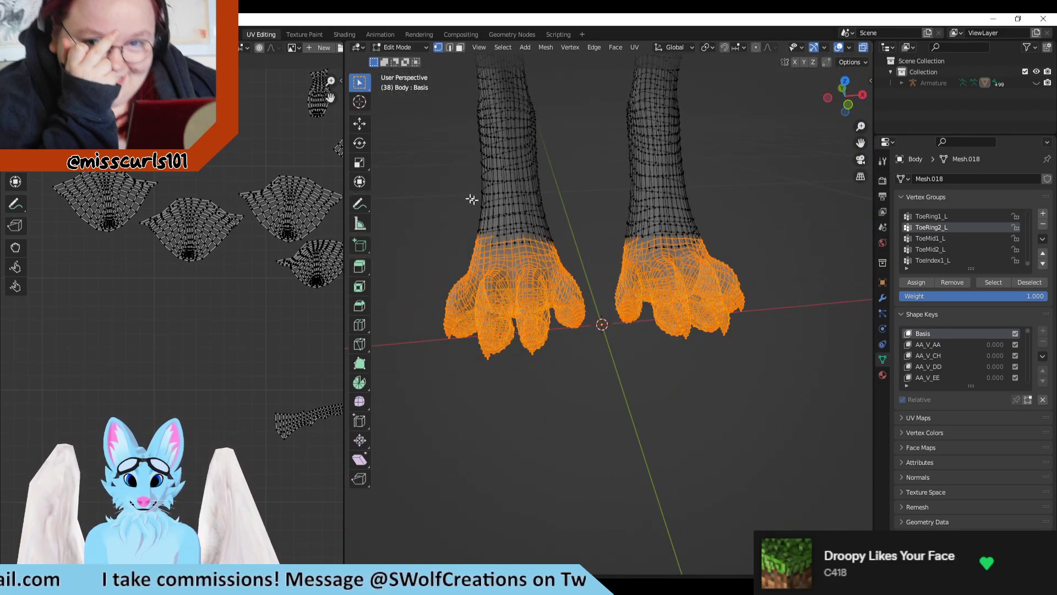
Step: Review the painted feet in the Texture Paint workspace and return to the UV Editing workspace
{"action": "left_click", "coordinate": [311, 34]}
{"action": "mouse_move", "coordinate": [624, 361]}
{"action": "middle_mouse_down"}
{"action": "mouse_move", "coordinate": [639, 296]}
{"action": "mouse_move", "coordinate": [460, 416]}
{"action": "mouse_move", "coordinate": [571, 419]}
{"action": "middle_mouse_up"}
{"action": "scroll", "coordinate": [605, 419], "scroll_direction": "down", "scroll_amount": 6}
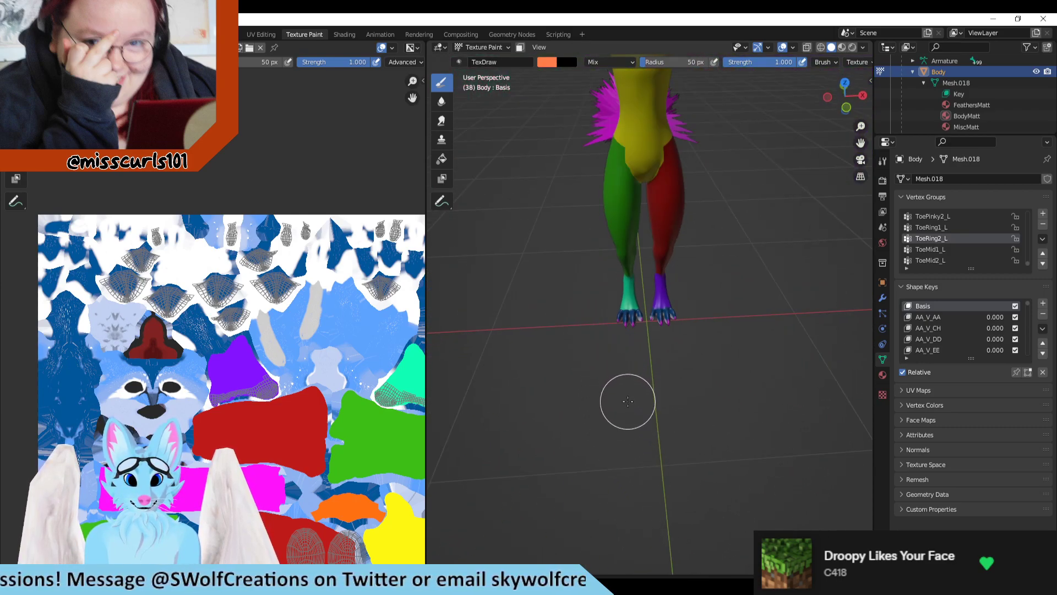
{"action": "scroll", "coordinate": [633, 401], "scroll_direction": "up", "scroll_amount": 6}
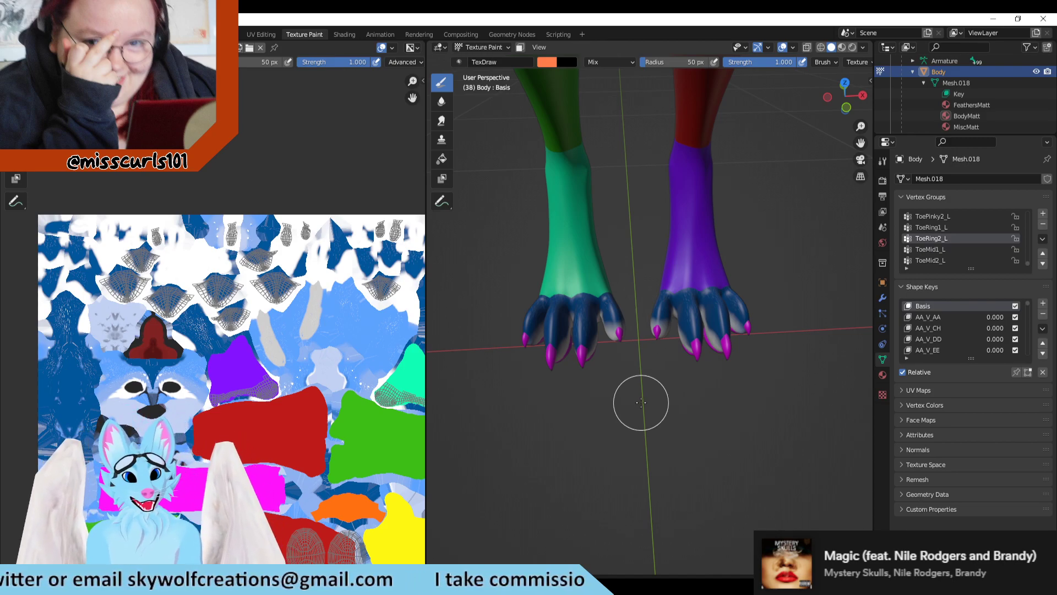
{"action": "scroll", "coordinate": [628, 382], "scroll_direction": "up", "scroll_amount": 3}
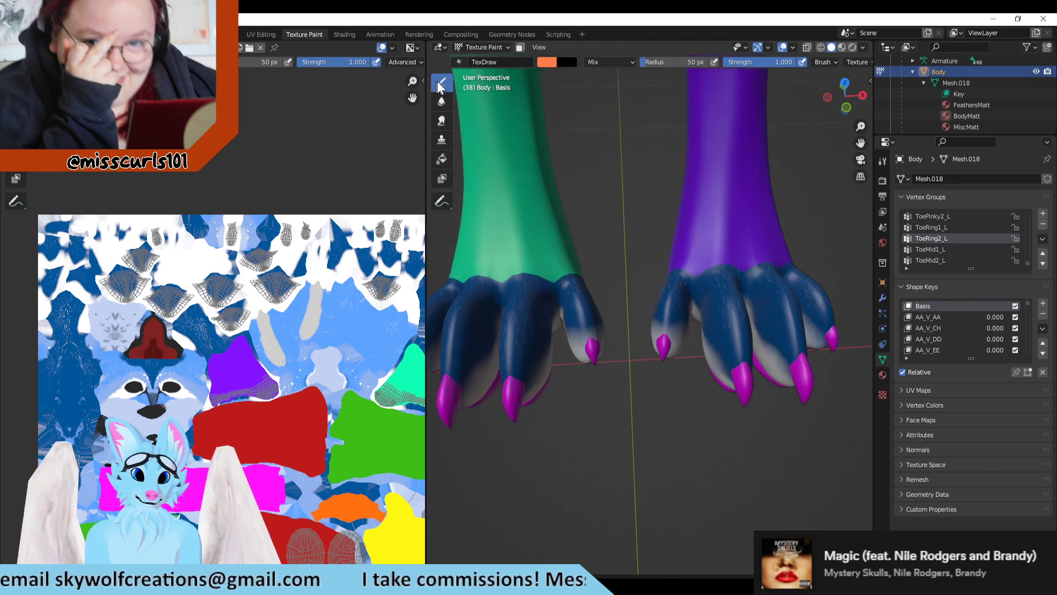
{"action": "left_click", "coordinate": [262, 34]}
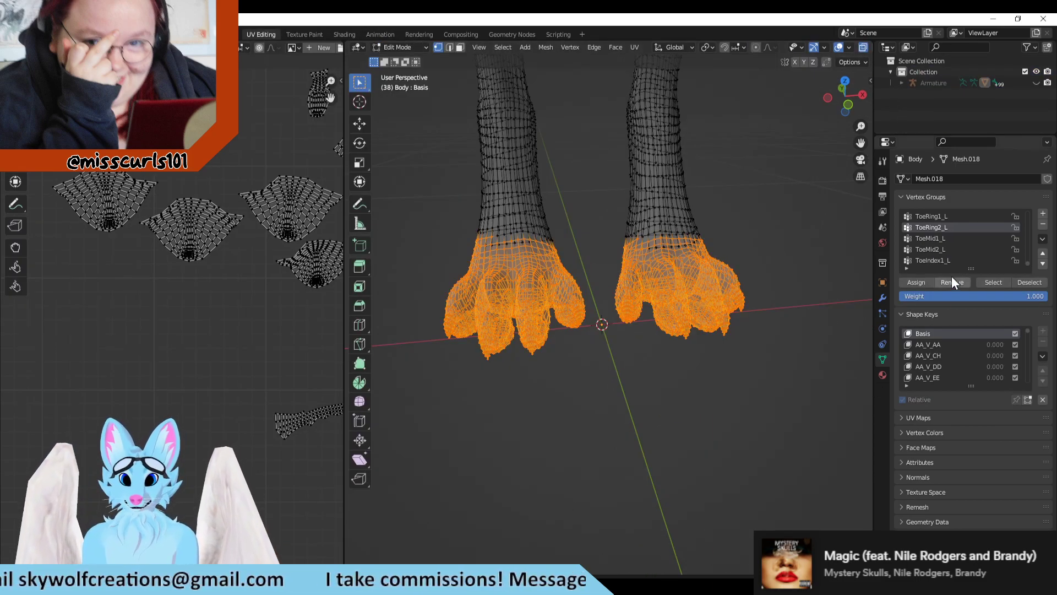
Step: Deselect the ToeRing2_L vertex group to identify its toe and UV island, and undo the deselection
{"action": "scroll", "coordinate": [943, 248], "scroll_direction": "up", "scroll_amount": 1}
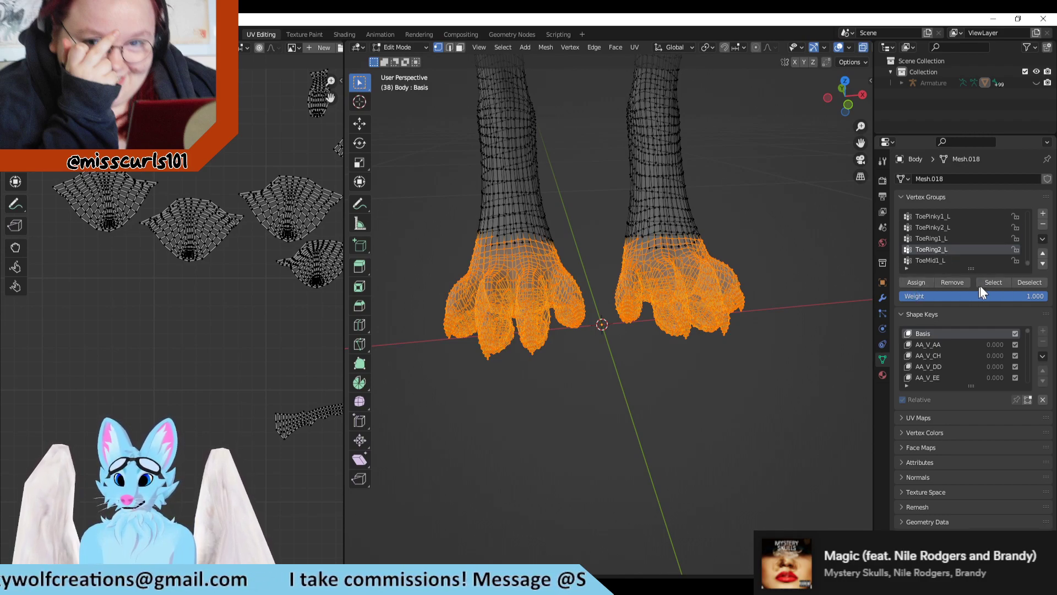
{"action": "left_click", "coordinate": [946, 281]}
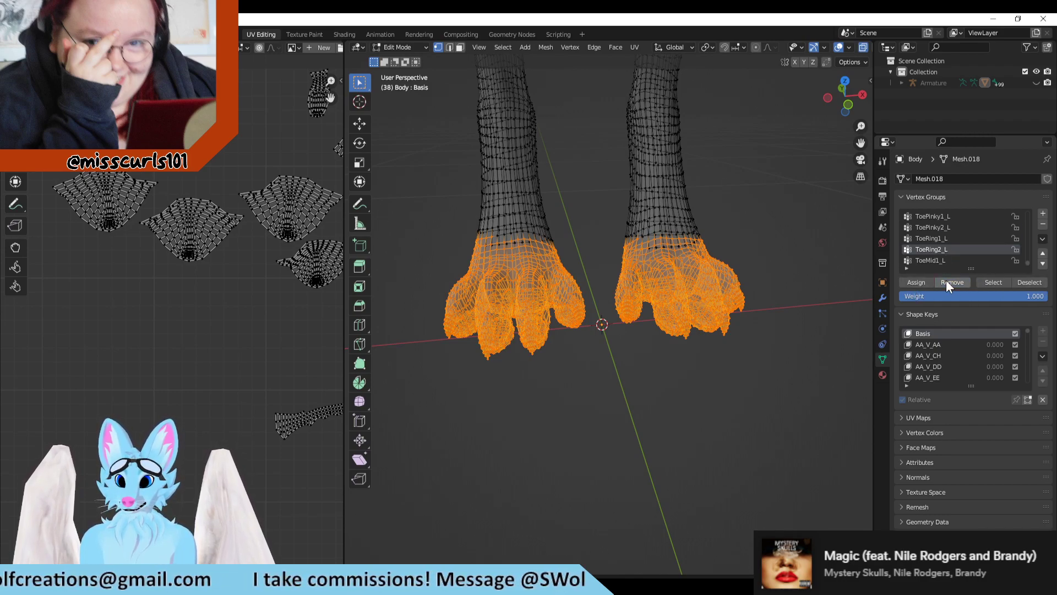
{"action": "left_click", "coordinate": [1021, 283]}
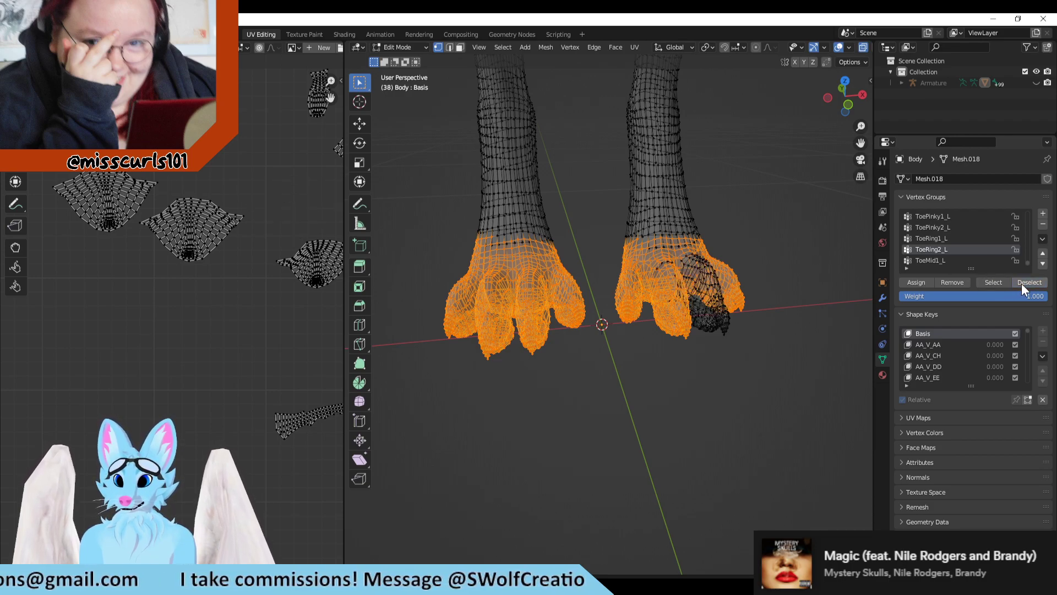
{"action": "key", "text": "ctrl+z"}
Step: Deselect the ToeMid1_L vertex group to check which toe it covers, and undo the deselection
{"action": "left_click", "coordinate": [962, 260]}
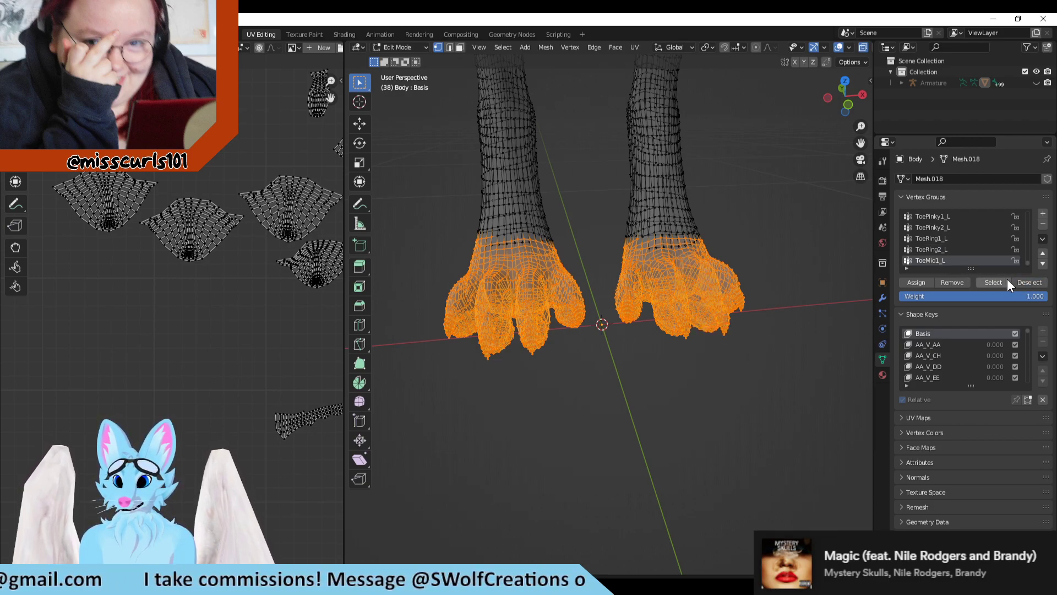
{"action": "left_click", "coordinate": [1030, 283]}
{"action": "key", "text": "ctrl+z"}
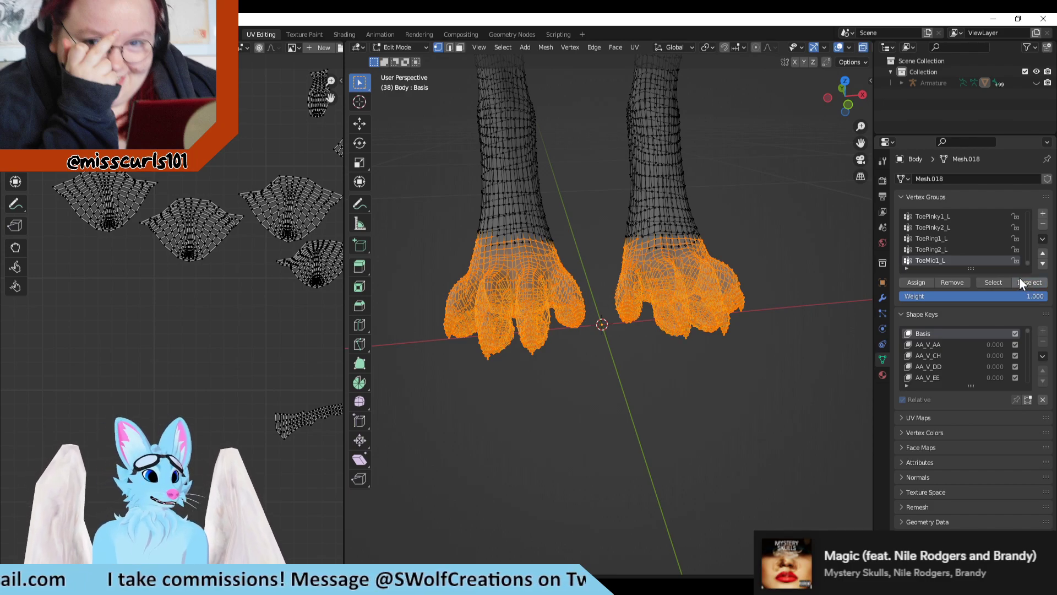
Step: Deselect the ToeMid2_L and ToeMid1_L vertex groups in turn to identify the middle toe, and undo both deselections
{"action": "scroll", "coordinate": [966, 241], "scroll_direction": "down", "scroll_amount": 1}
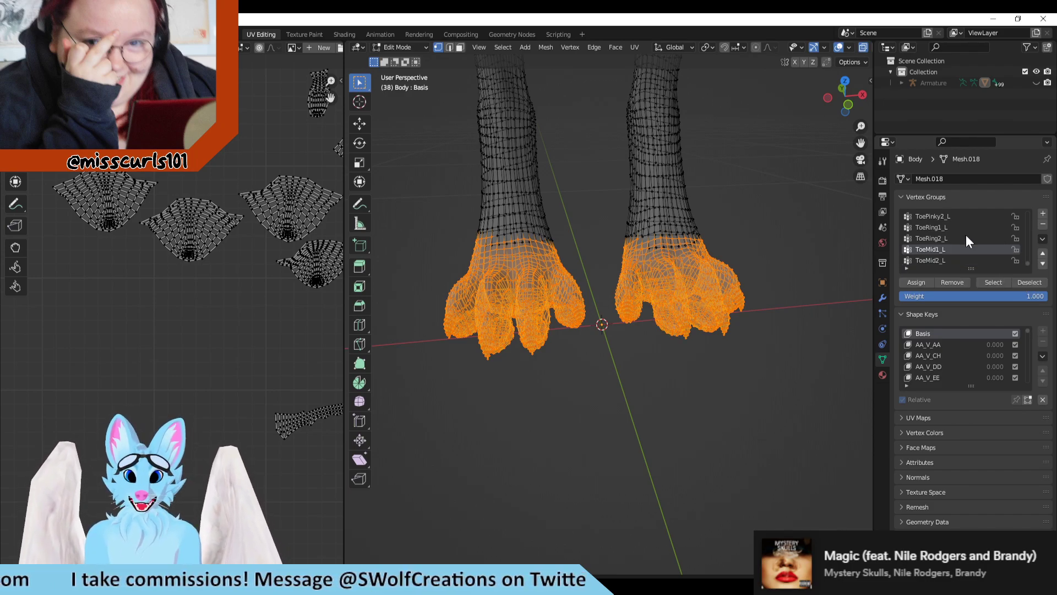
{"action": "left_click", "coordinate": [968, 261]}
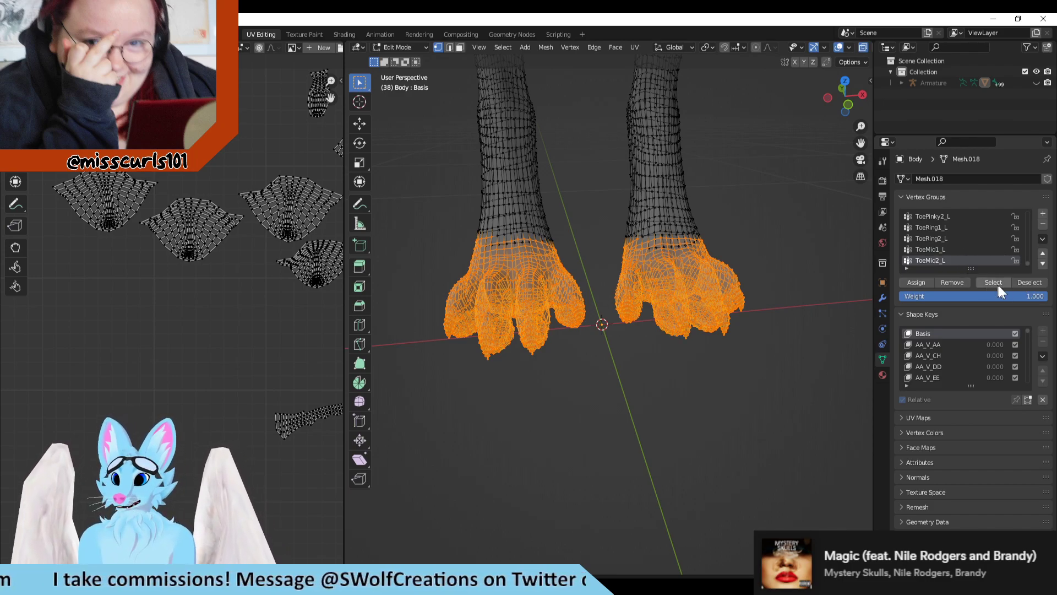
{"action": "left_click", "coordinate": [1029, 282]}
{"action": "scroll", "coordinate": [976, 233], "scroll_direction": "down", "scroll_amount": 1}
{"action": "left_click", "coordinate": [957, 239]}
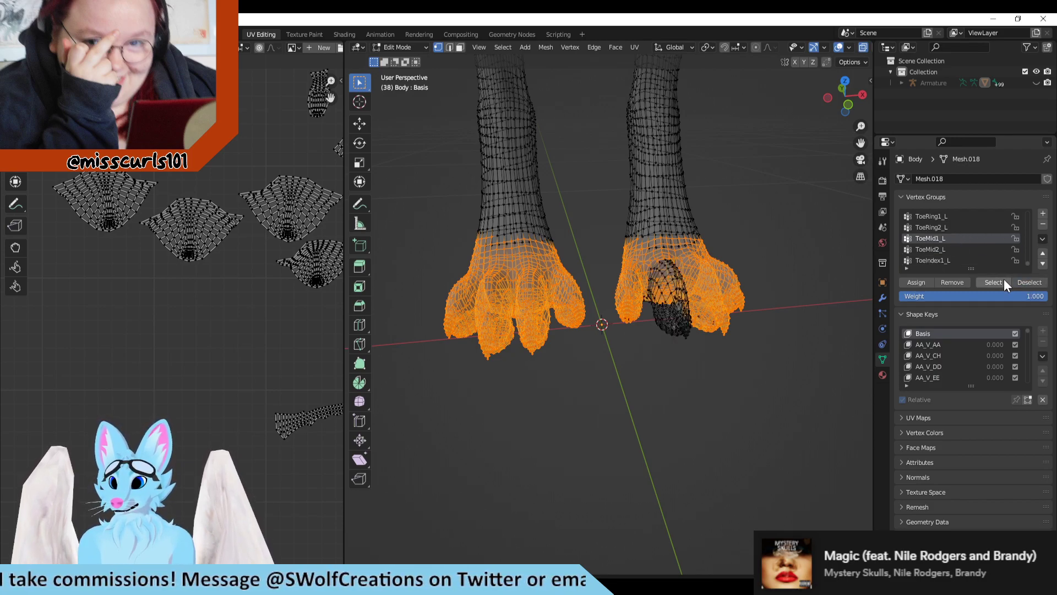
{"action": "left_click", "coordinate": [1030, 281]}
{"action": "key", "text": "ctrl+z"}
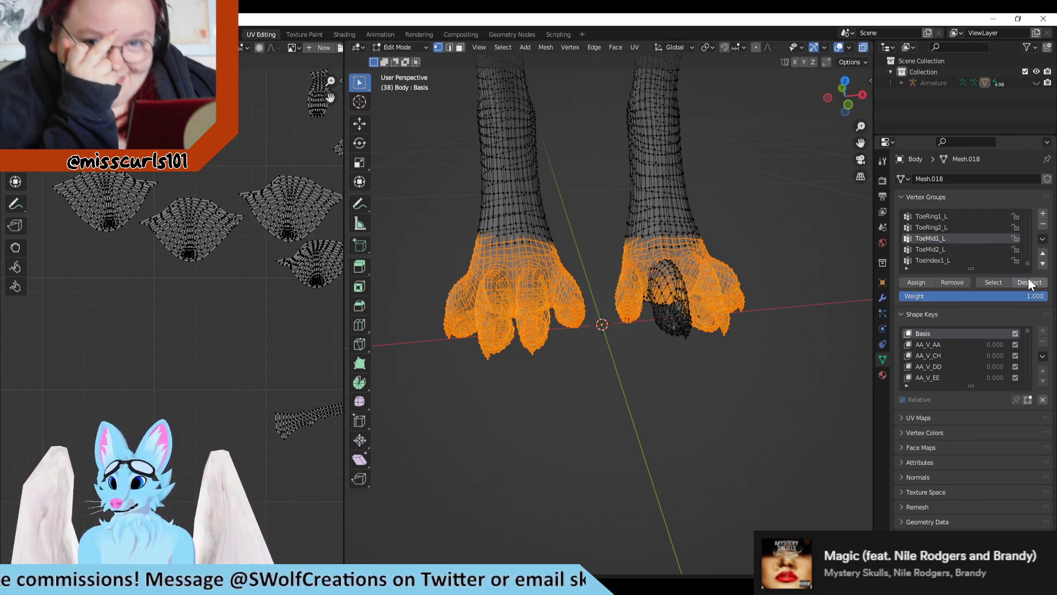
{"action": "key", "text": "ctrl+z"}
Step: Deselect the ToeIndex1_L and ToeIndex2_L vertex groups one at a time to identify the index toe, undoing each deselection
{"action": "scroll", "coordinate": [986, 260], "scroll_direction": "down", "scroll_amount": 1}
{"action": "left_click", "coordinate": [965, 250]}
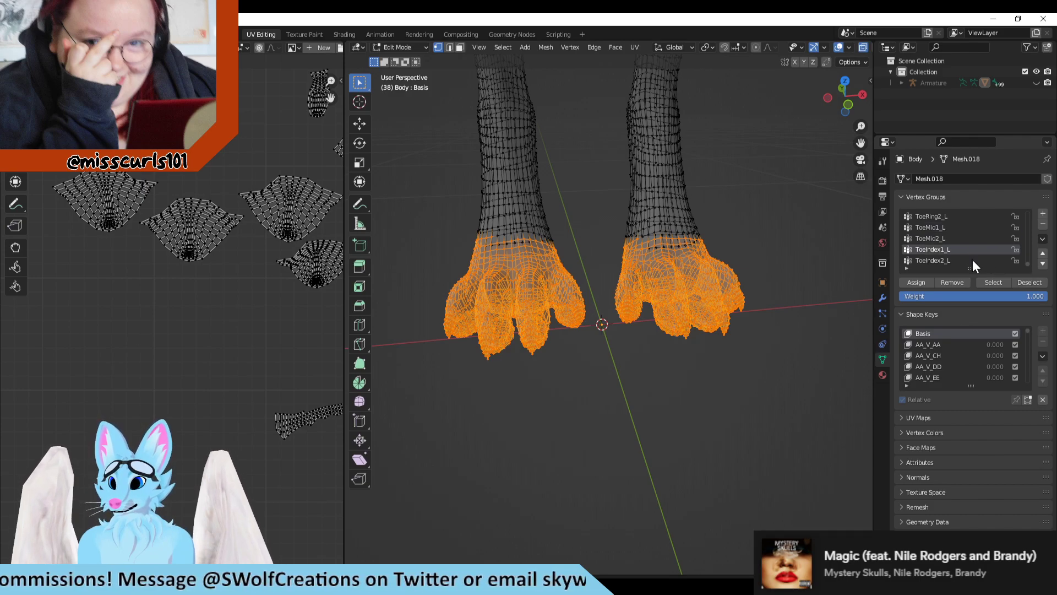
{"action": "left_click", "coordinate": [1029, 282]}
{"action": "key", "text": "ctrl+z"}
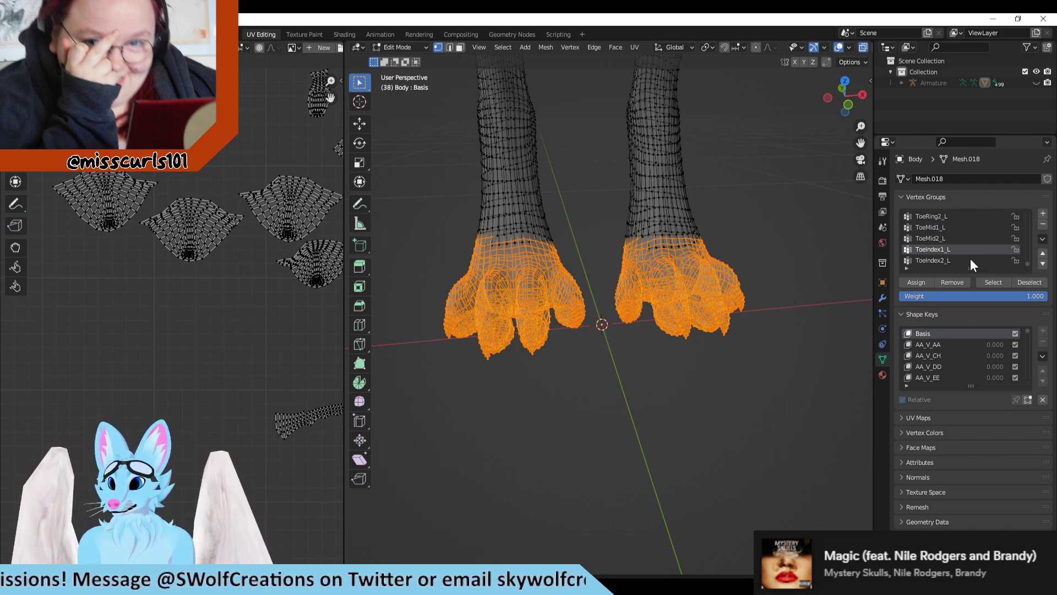
{"action": "left_click", "coordinate": [932, 258]}
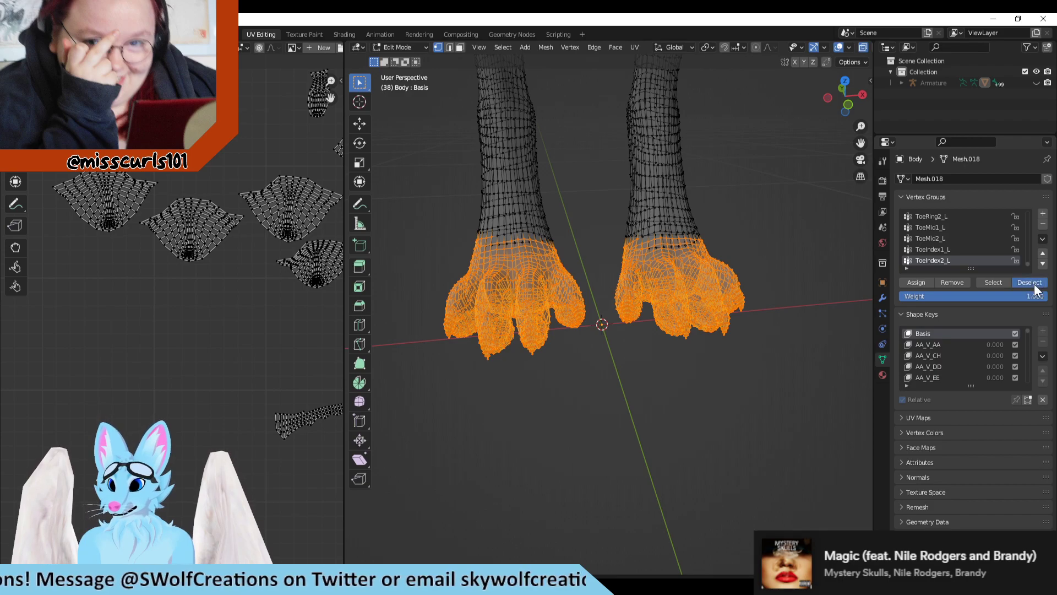
{"action": "left_click", "coordinate": [1031, 283]}
{"action": "key", "text": "ctrl+z"}
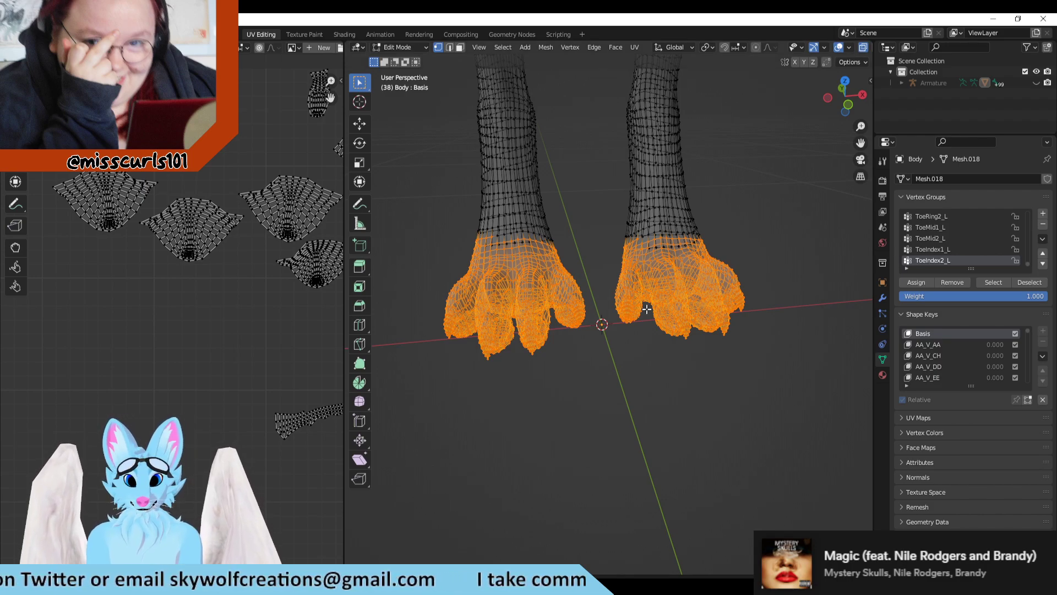
{"action": "scroll", "coordinate": [647, 307], "scroll_direction": "up", "scroll_amount": 3}
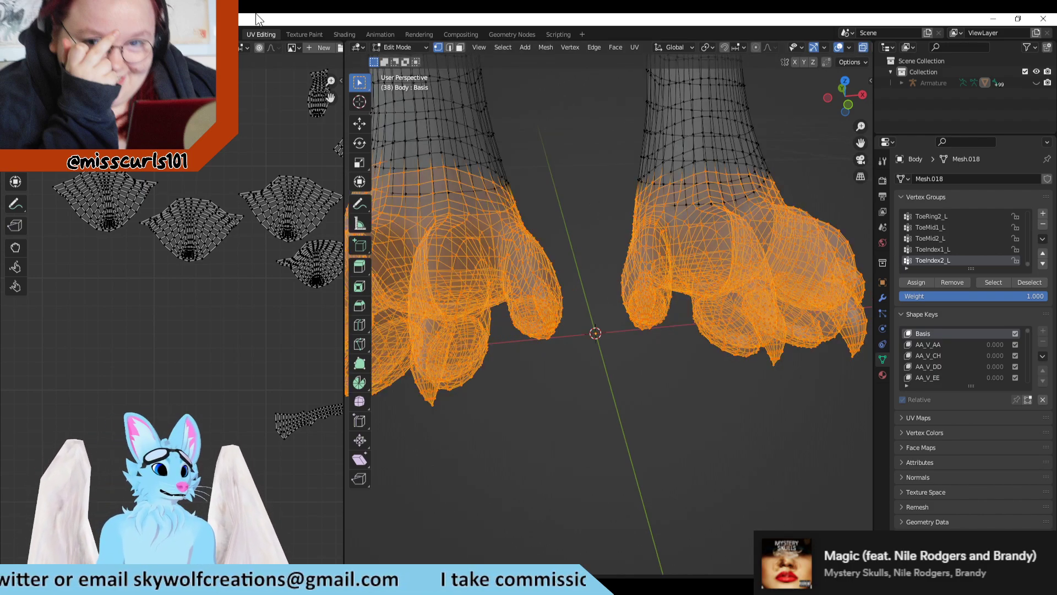
Step: Deselect the ToeIndex2_L vertex group repeatedly to confirm which toe it covers, undoing each deselection
{"action": "left_click", "coordinate": [1025, 281]}
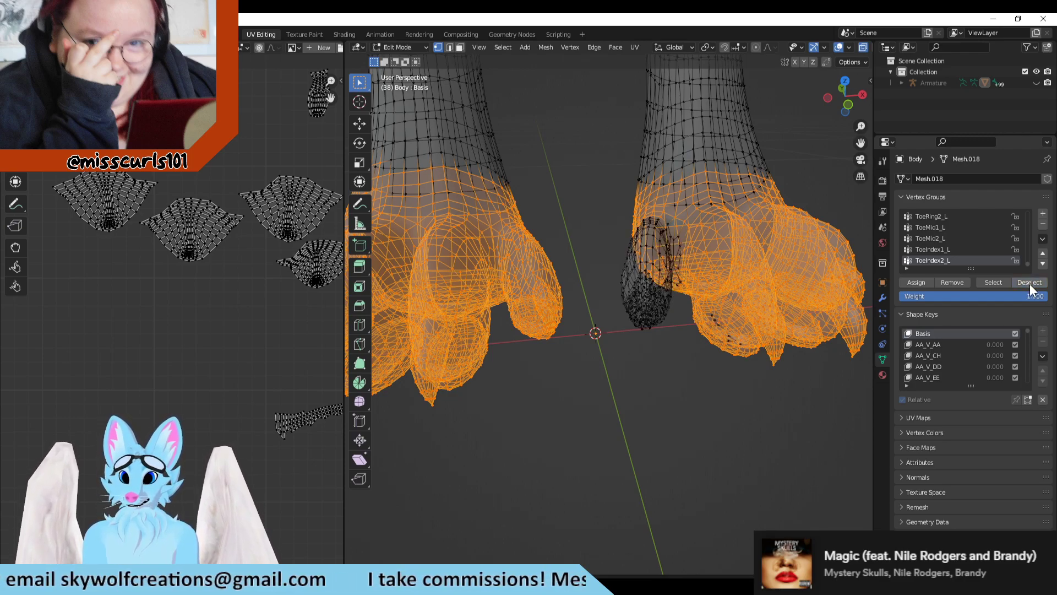
{"action": "key", "text": "ctrl+z"}
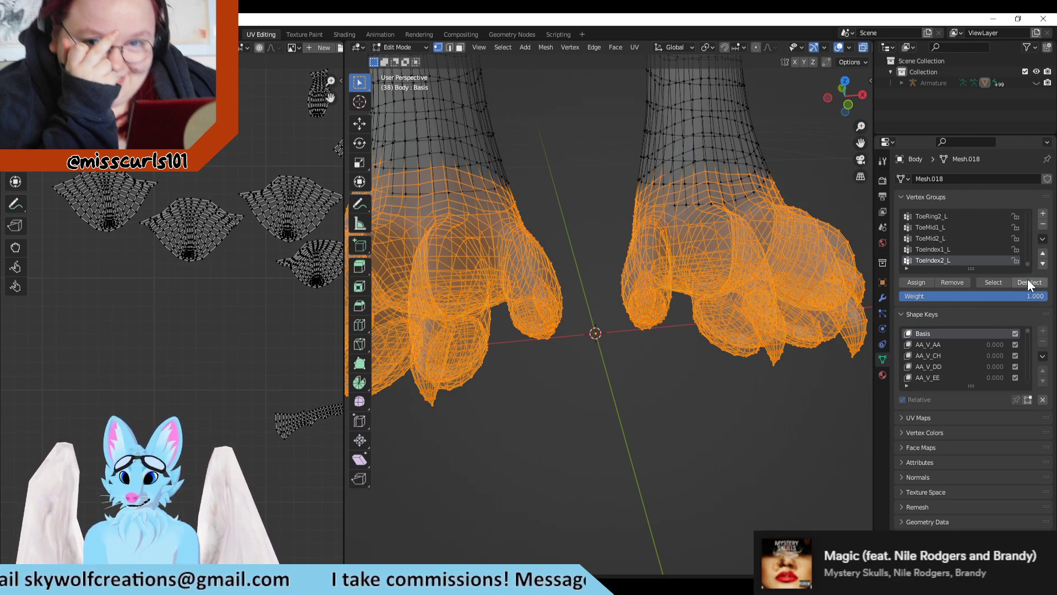
{"action": "left_click", "coordinate": [1027, 281]}
{"action": "key", "text": "ctrl+z"}
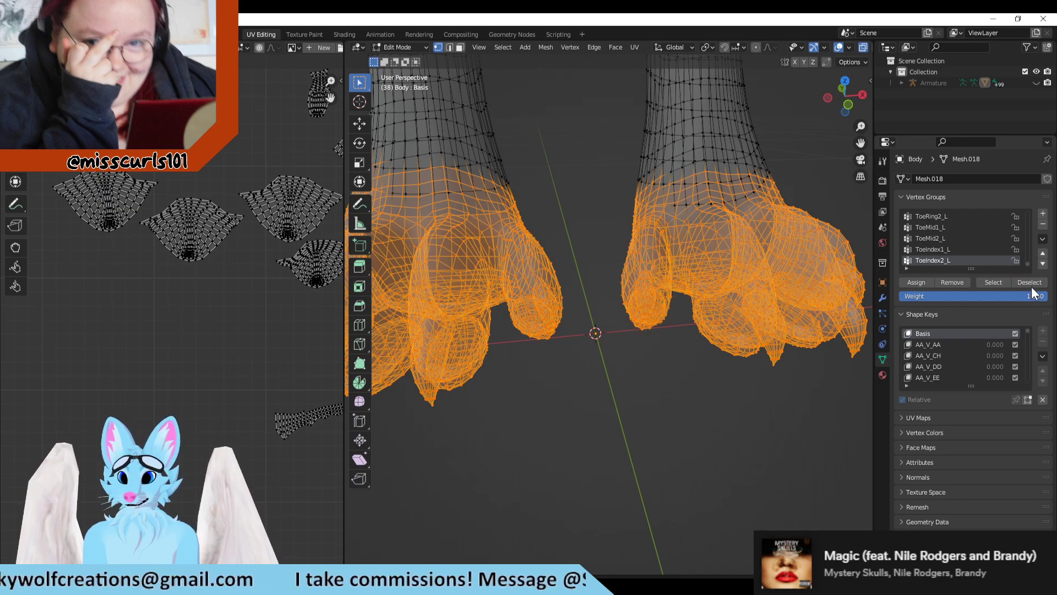
{"action": "left_click", "coordinate": [1030, 283]}
{"action": "key", "text": "ctrl+z"}
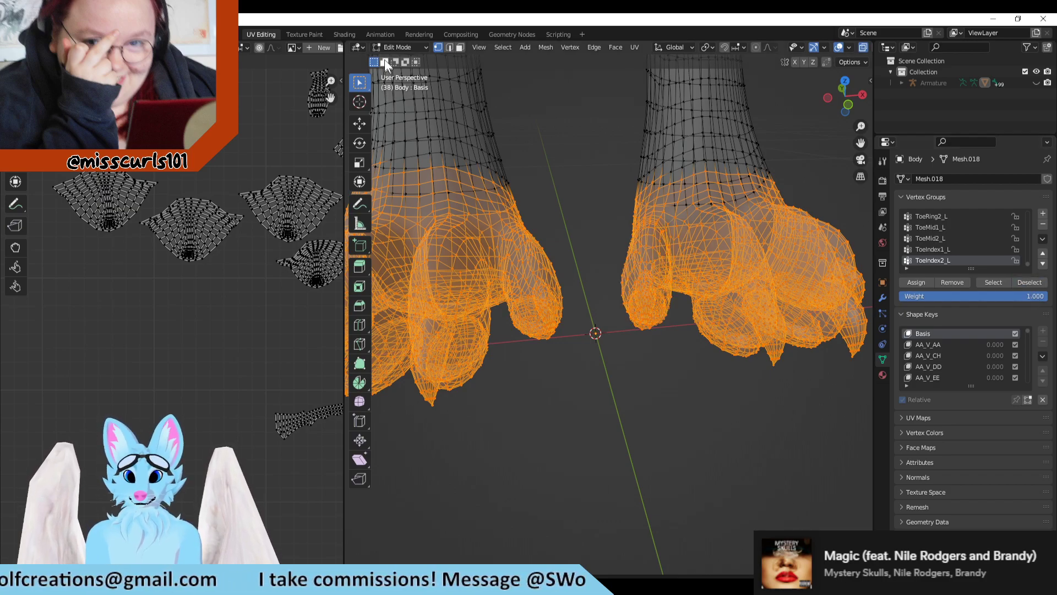
Step: Paint an orange test stroke on the purple leg's innermost toe in Blender and compare its UV island with the texture in Clip Studio Paint
{"action": "left_click", "coordinate": [304, 34]}
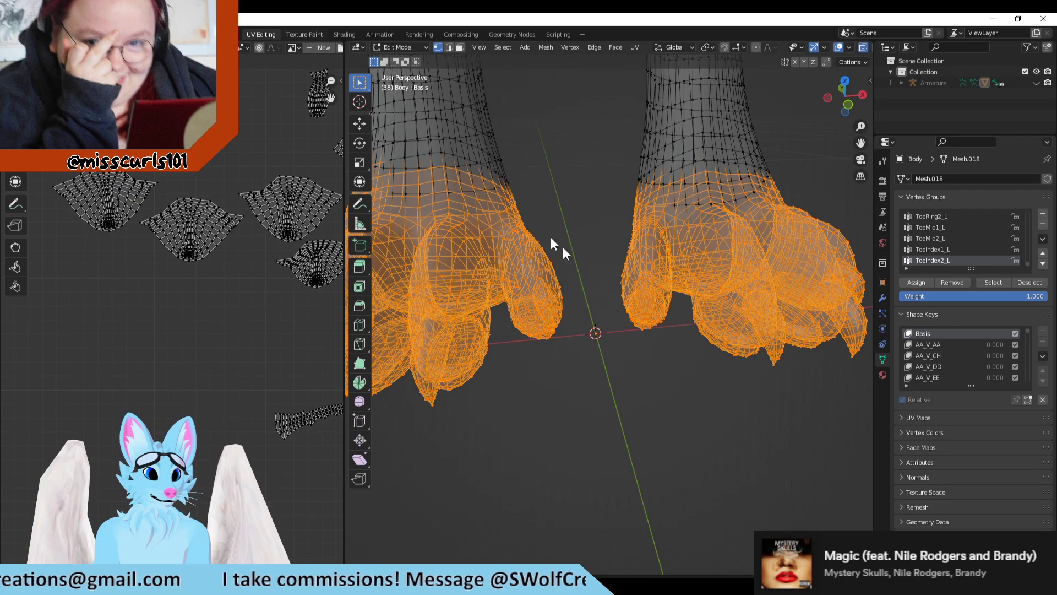
{"action": "mouse_move", "coordinate": [677, 326]}
{"action": "left_mouse_down"}
{"action": "mouse_move", "coordinate": [666, 341]}
{"action": "mouse_move", "coordinate": [660, 321]}
{"action": "left_mouse_up"}
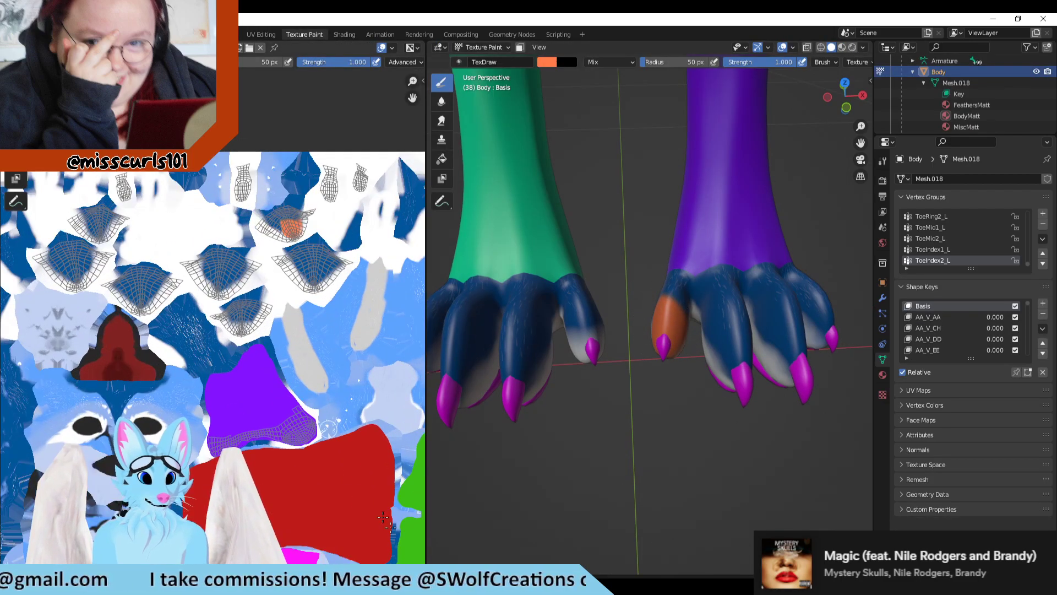
{"action": "key", "text": "alt+Tab"}
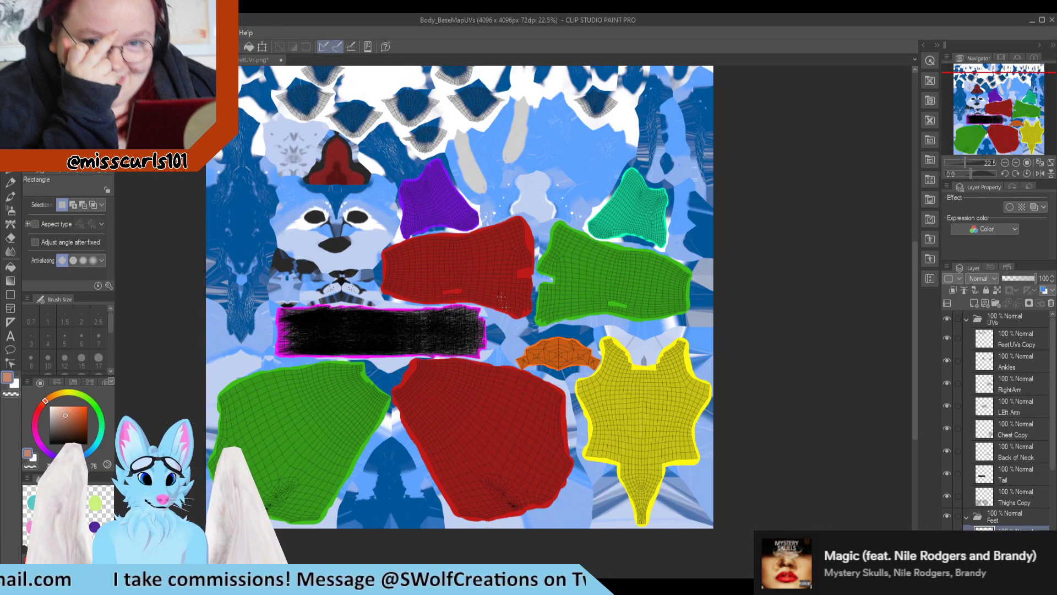
{"action": "scroll", "coordinate": [501, 297], "scroll_direction": "down", "scroll_amount": 2}
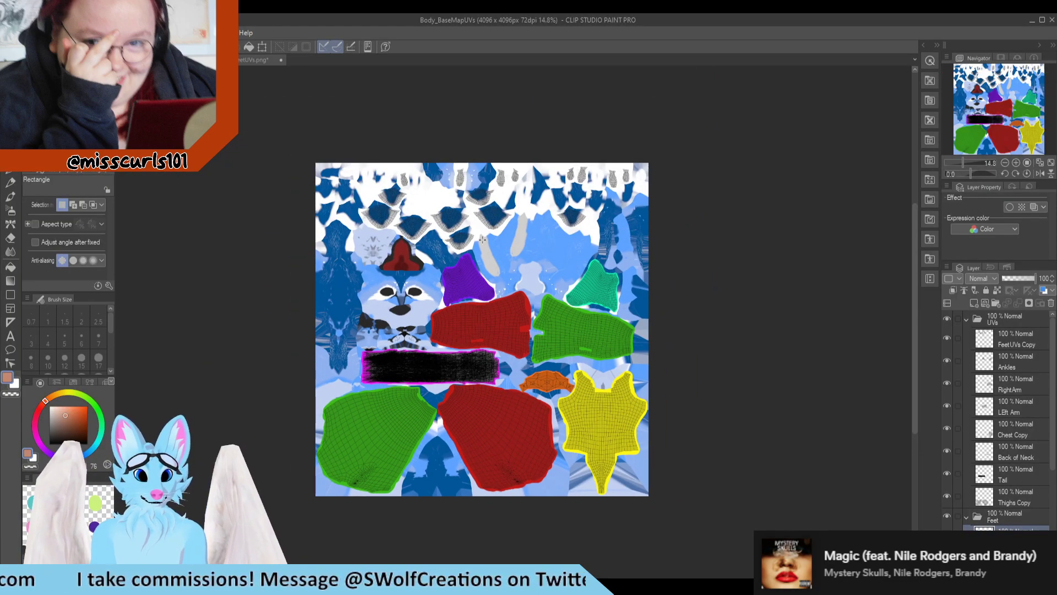
{"action": "scroll", "coordinate": [483, 239], "scroll_direction": "up", "scroll_amount": 5}
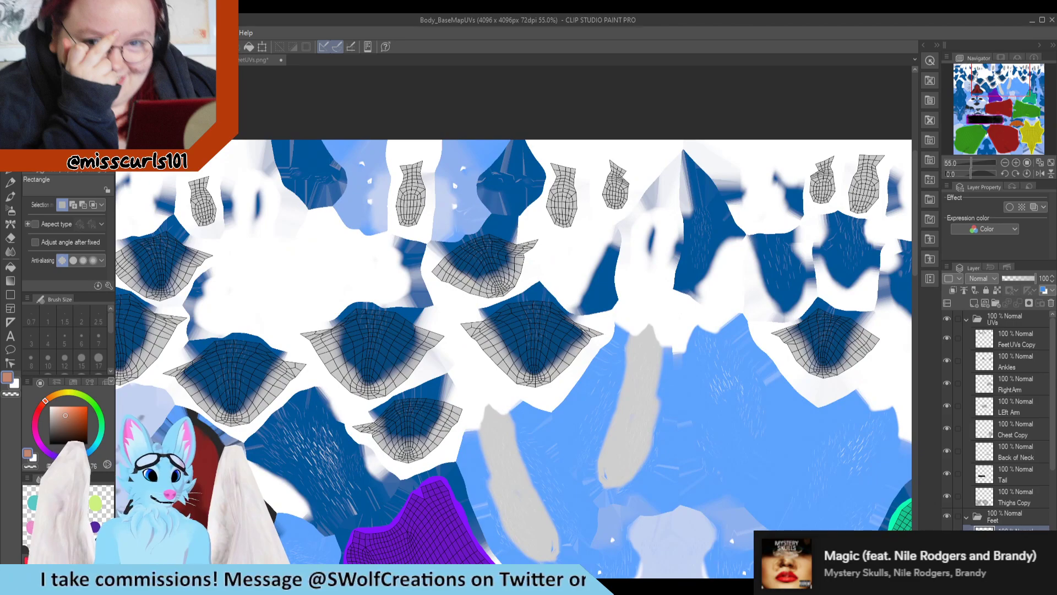
{"action": "key", "text": "alt+Tab"}
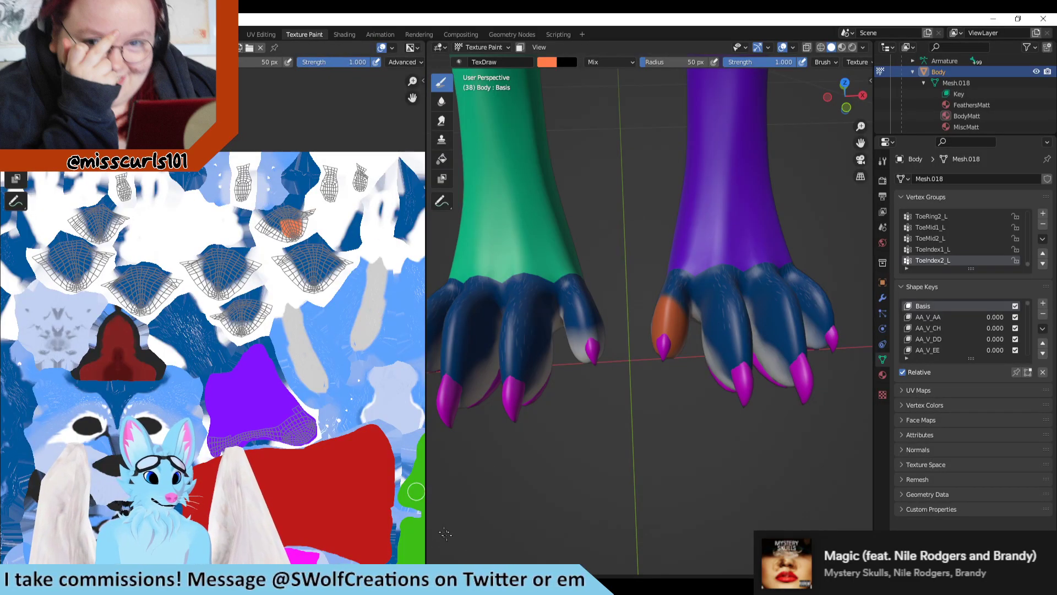
{"action": "scroll", "coordinate": [358, 464], "scroll_direction": "down", "scroll_amount": 2}
{"action": "scroll", "coordinate": [359, 464], "scroll_direction": "up", "scroll_amount": 1}
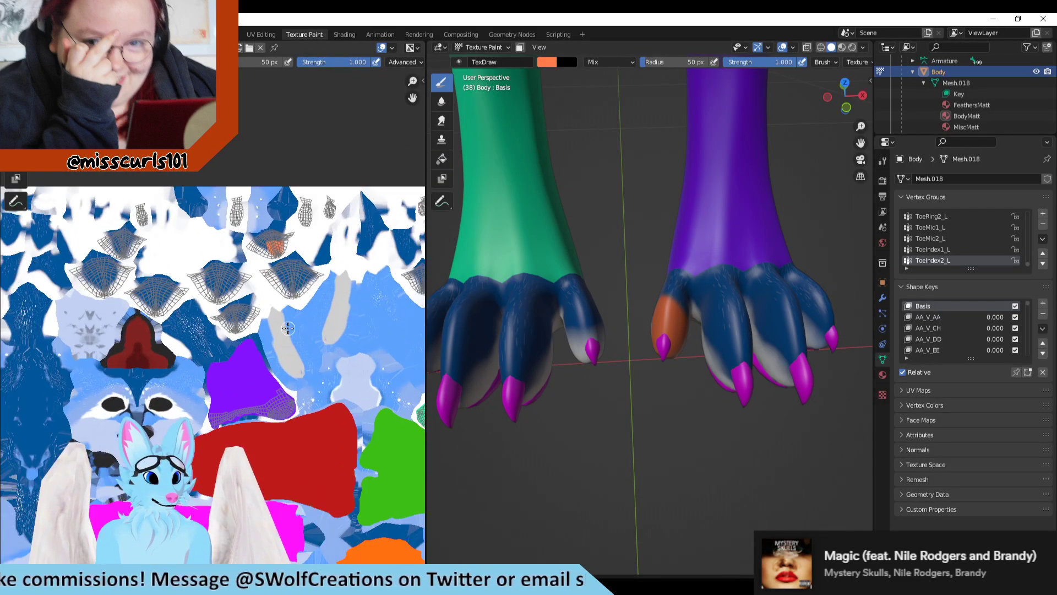
{"action": "key", "text": "alt+Tab"}
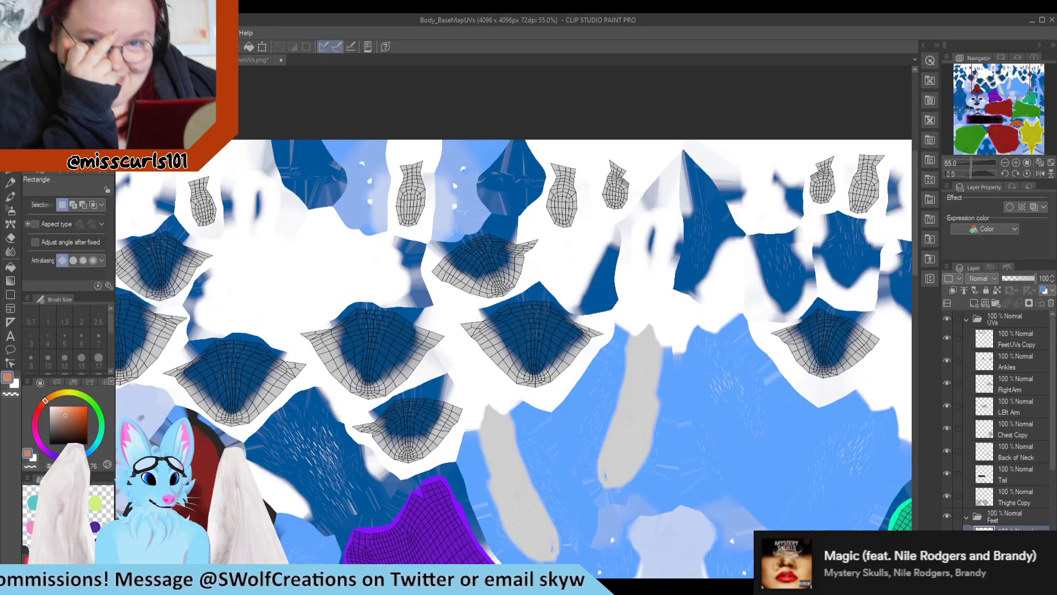
Step: Float the Clip Studio Paint window beside Blender's texture view and frame the innermost toe's UV island
{"action": "left_click_drag", "start_coordinate": [523, 16], "coordinate": [693, 91]}
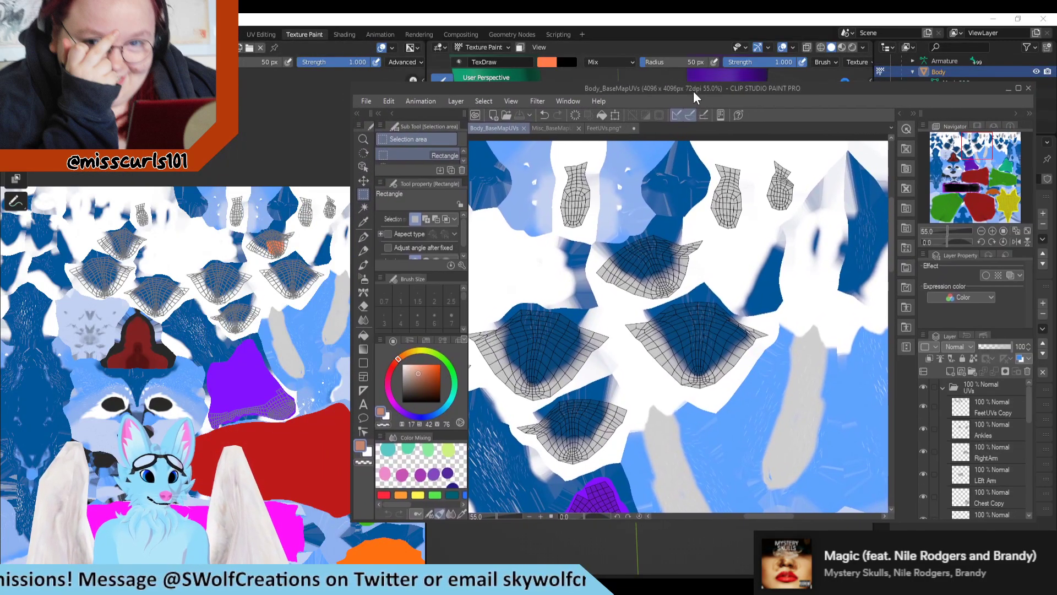
{"action": "scroll", "coordinate": [571, 358], "scroll_direction": "down", "scroll_amount": 5}
{"action": "scroll", "coordinate": [570, 357], "scroll_direction": "down", "scroll_amount": 2}
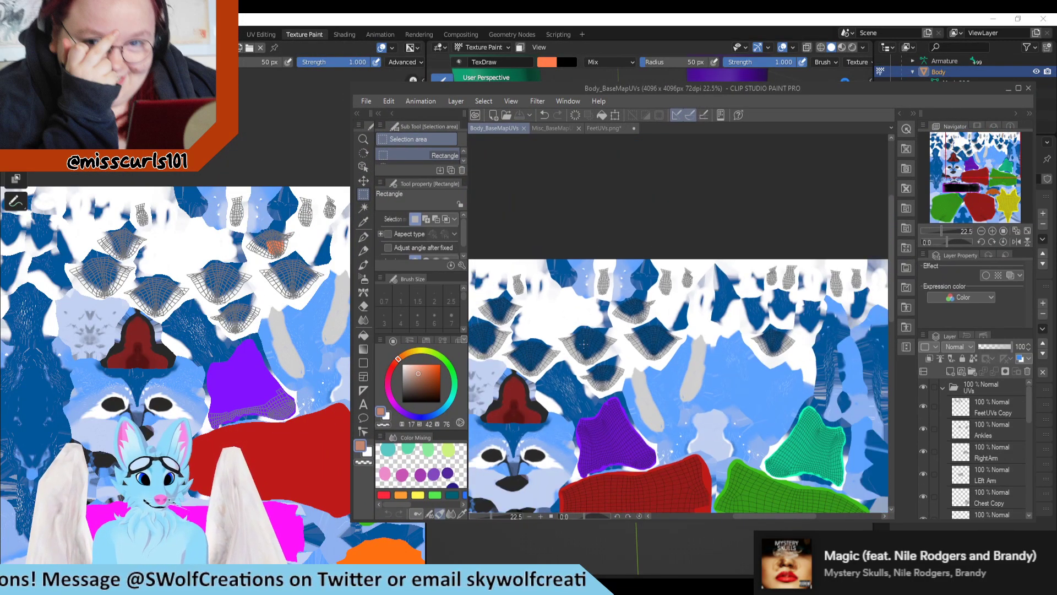
{"action": "scroll", "coordinate": [584, 344], "scroll_direction": "down", "scroll_amount": 2}
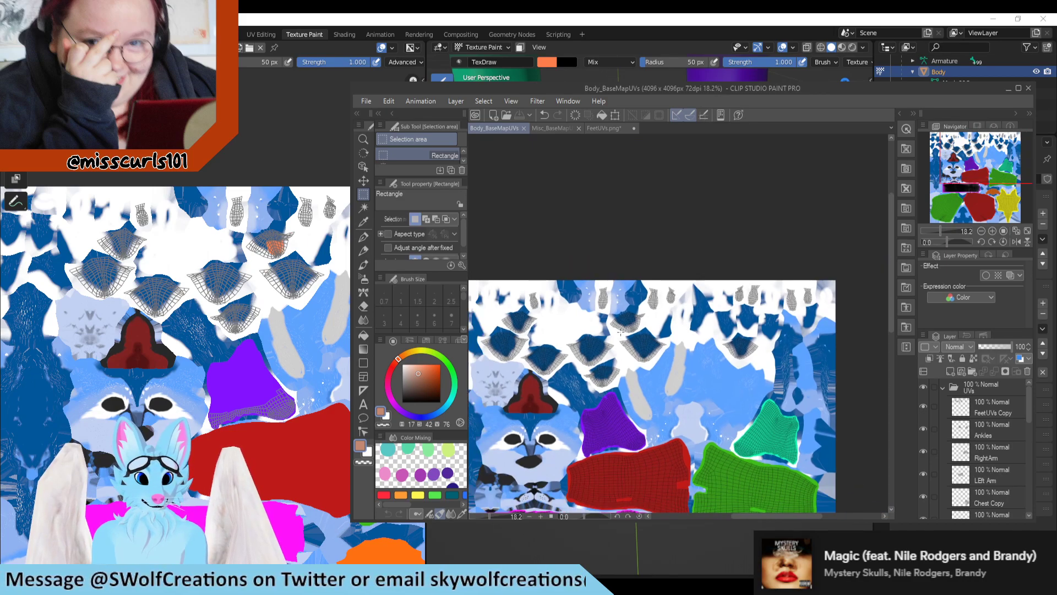
{"action": "scroll", "coordinate": [620, 333], "scroll_direction": "up", "scroll_amount": 7}
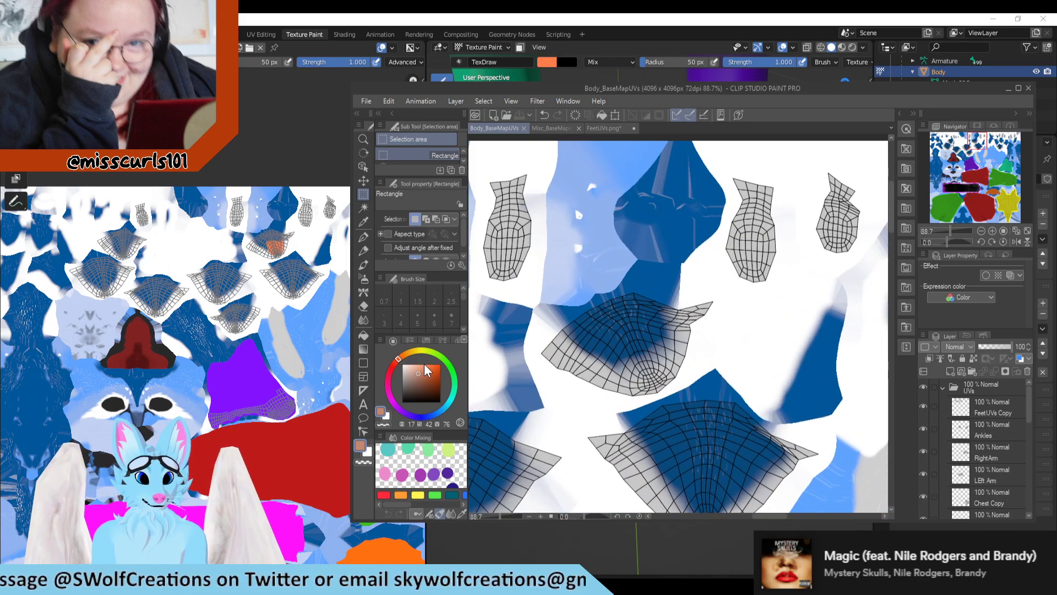
Step: Paint over the index toe's UV island with the G-pen at brush size 50 and rename Layer 1 as L_IndexToes
{"action": "left_click", "coordinate": [363, 237]}
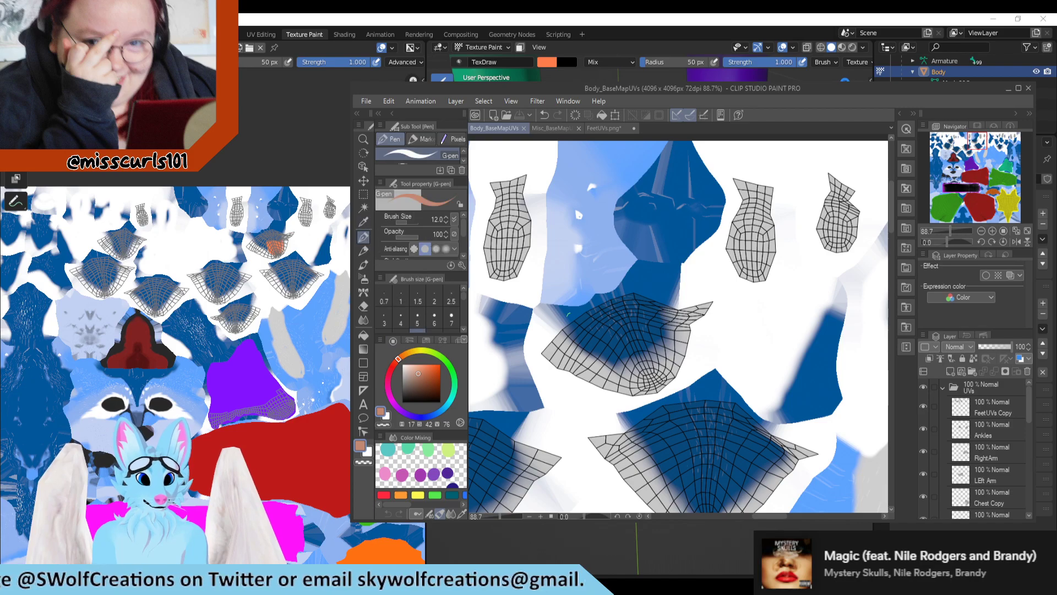
{"action": "scroll", "coordinate": [445, 319], "scroll_direction": "down", "scroll_amount": 2}
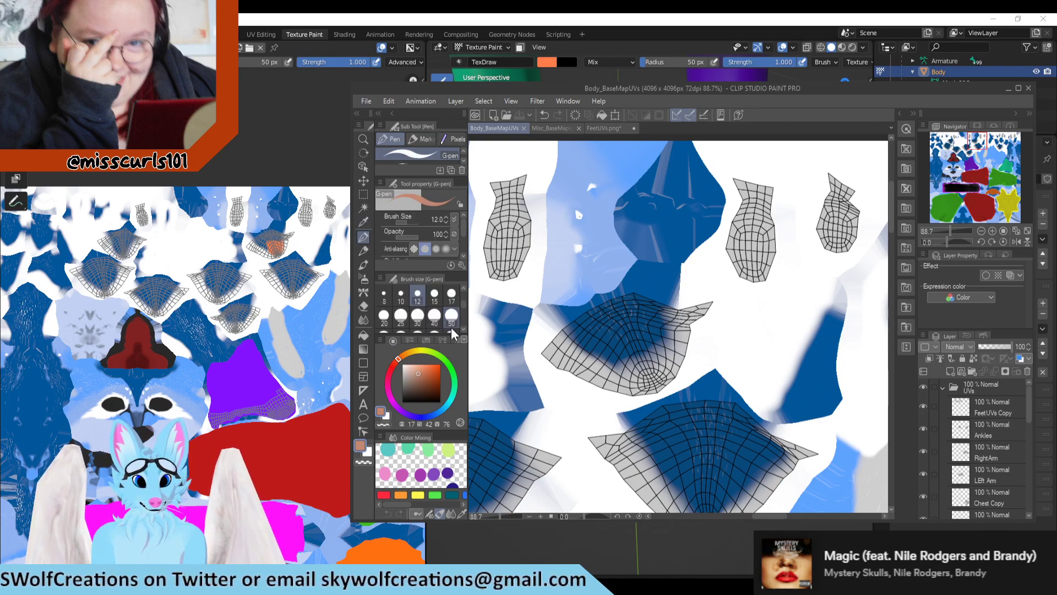
{"action": "left_click", "coordinate": [451, 319]}
{"action": "mouse_move", "coordinate": [529, 335]}
{"action": "left_mouse_down"}
{"action": "mouse_move", "coordinate": [573, 331]}
{"action": "mouse_move", "coordinate": [617, 300]}
{"action": "mouse_move", "coordinate": [584, 358]}
{"action": "mouse_move", "coordinate": [681, 340]}
{"action": "mouse_move", "coordinate": [615, 319]}
{"action": "mouse_move", "coordinate": [632, 309]}
{"action": "left_mouse_up"}
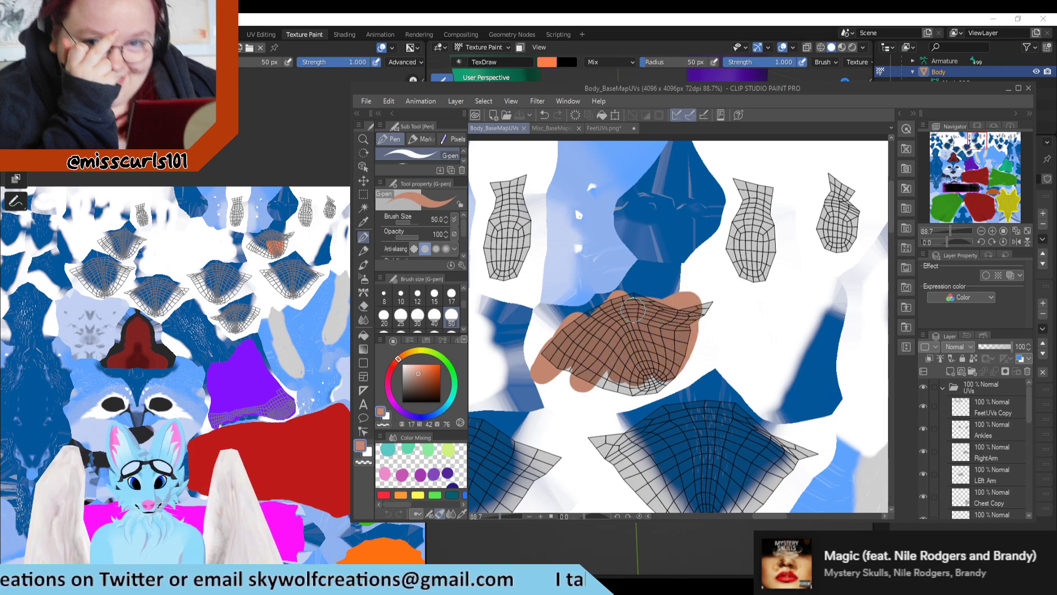
{"action": "scroll", "coordinate": [956, 424], "scroll_direction": "down", "scroll_amount": 3}
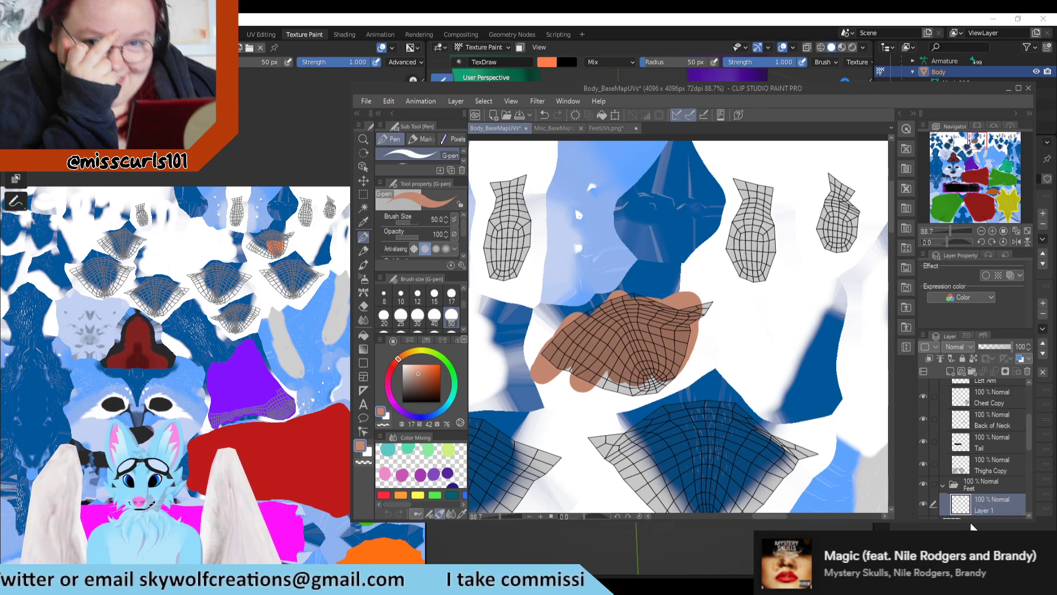
{"action": "double_click", "coordinate": [985, 510]}
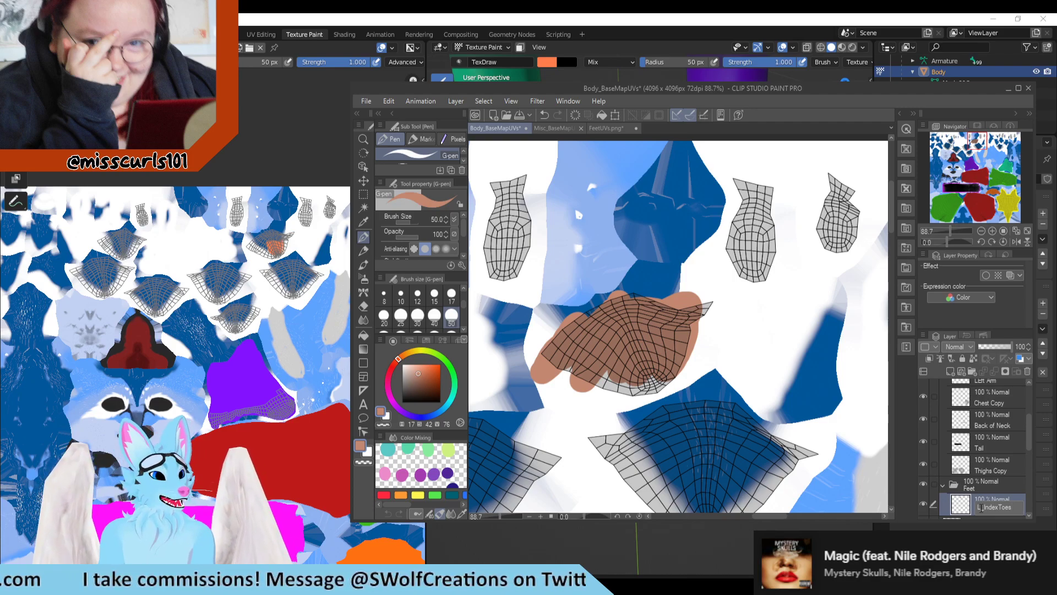
Step: Switch to Blender and undo the orange test stroke on the innermost toe
{"action": "left_click", "coordinate": [679, 19]}
{"action": "scroll", "coordinate": [633, 353], "scroll_direction": "down", "scroll_amount": 3}
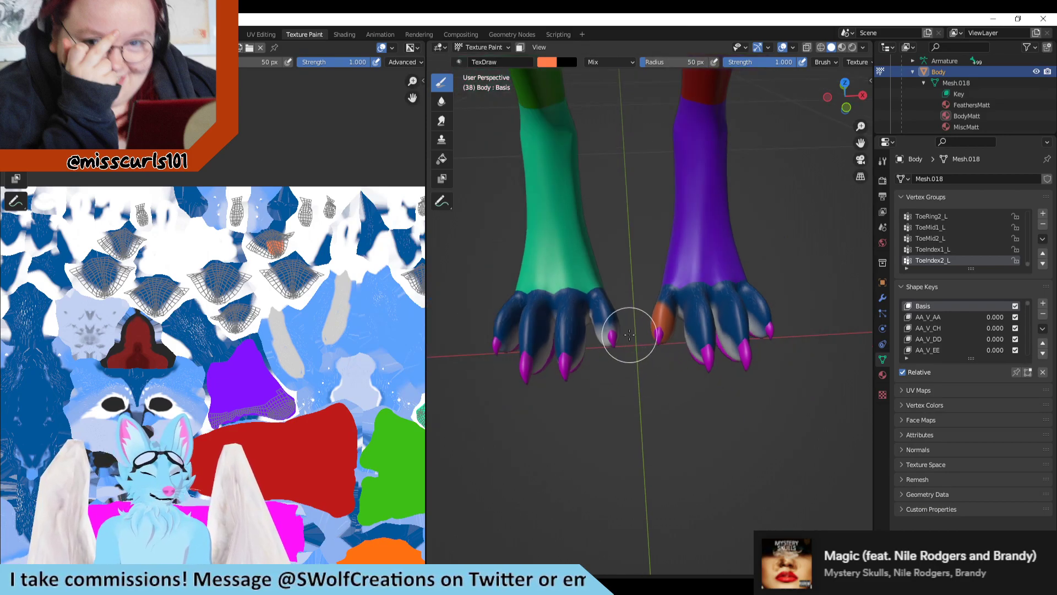
{"action": "key", "text": "ctrl+z"}
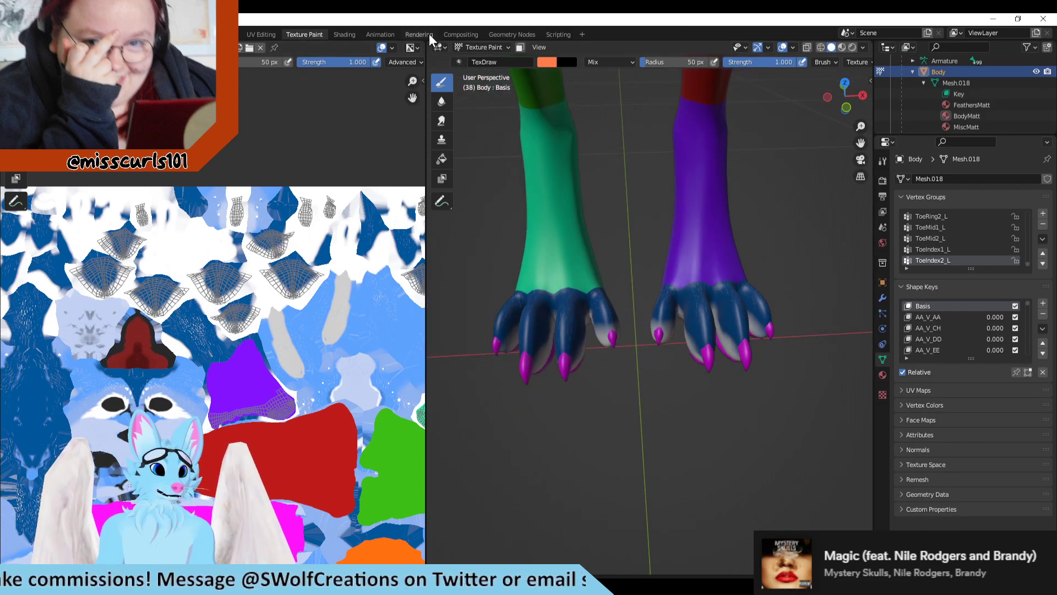
Step: Deselect the ToeIndex2_L and ToeMid2_L vertex groups in turn in UV Editing to identify the middle toe, undoing each deselection
{"action": "left_click", "coordinate": [269, 36]}
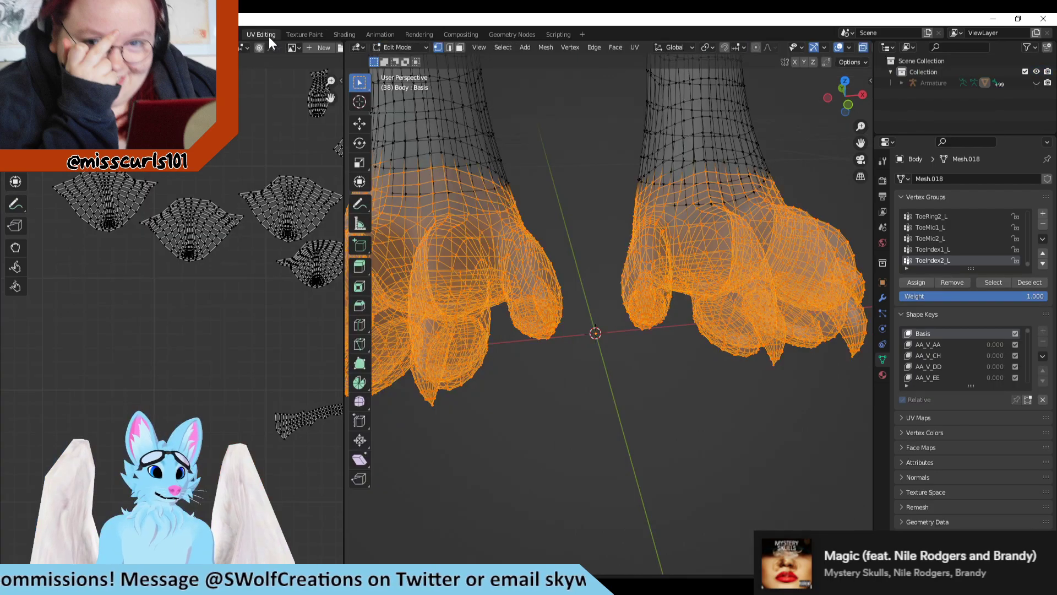
{"action": "left_click", "coordinate": [1036, 284]}
{"action": "key", "text": "ctrl+z"}
{"action": "left_click", "coordinate": [961, 240]}
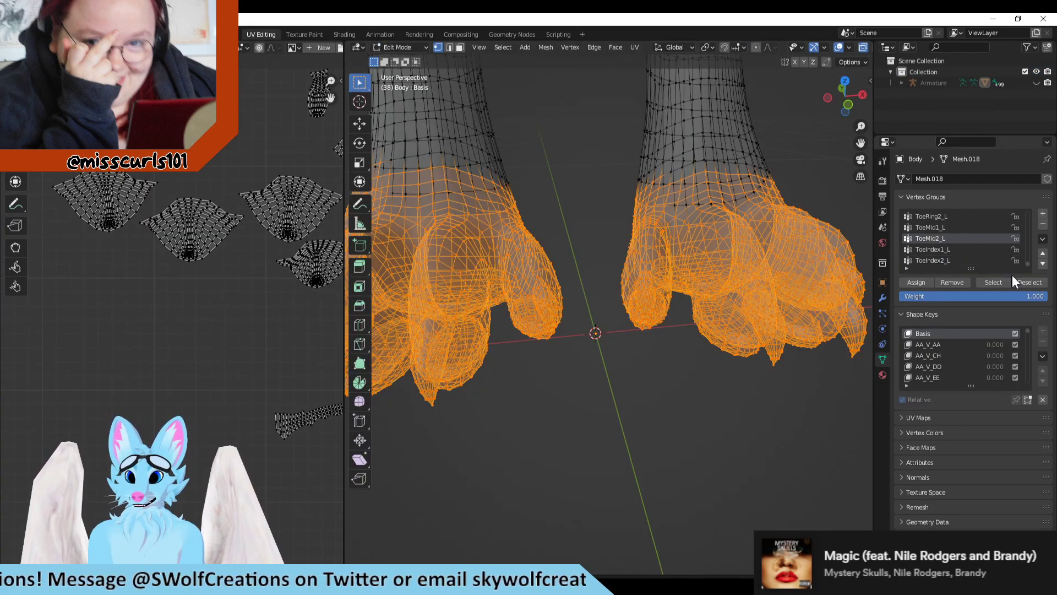
{"action": "left_click", "coordinate": [1036, 284]}
{"action": "key", "text": "ctrl+z"}
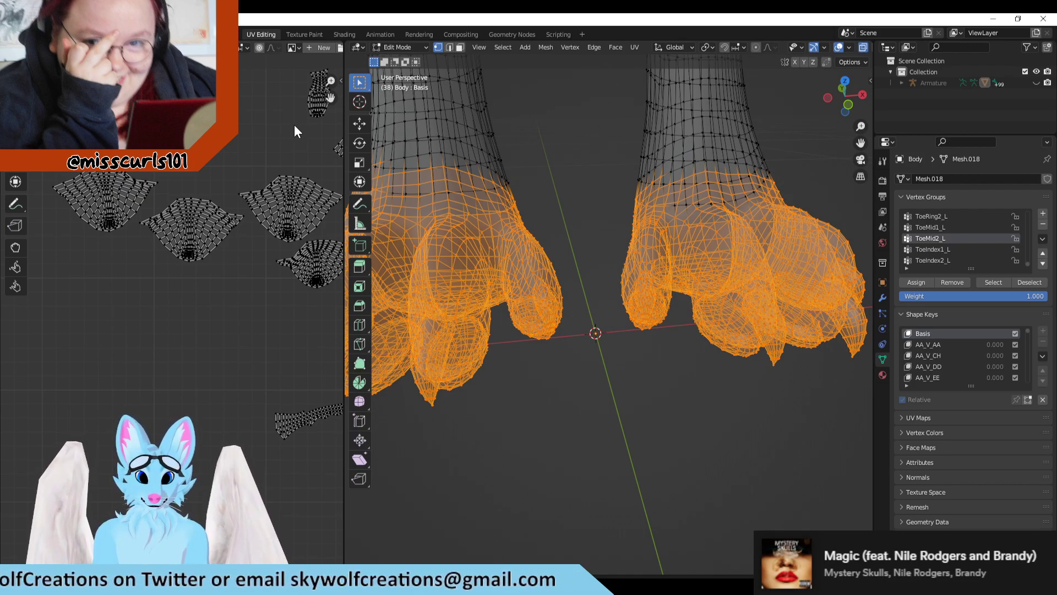
{"action": "left_click", "coordinate": [1031, 283]}
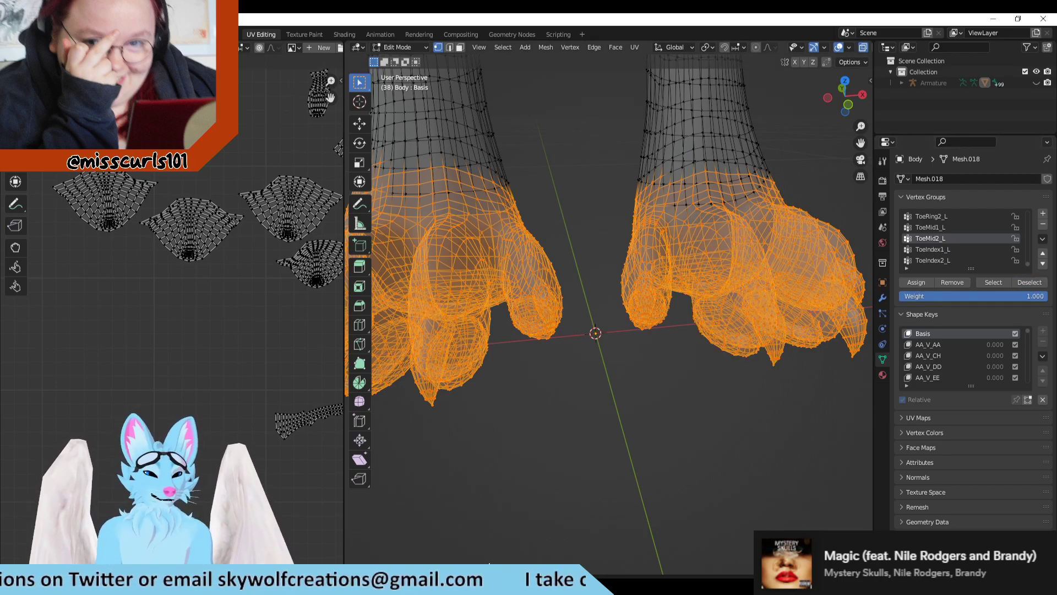
Step: Paint an orange test stroke along the purple leg's second toe from the inside to find its UV island
{"action": "key", "text": "alt+Tab"}
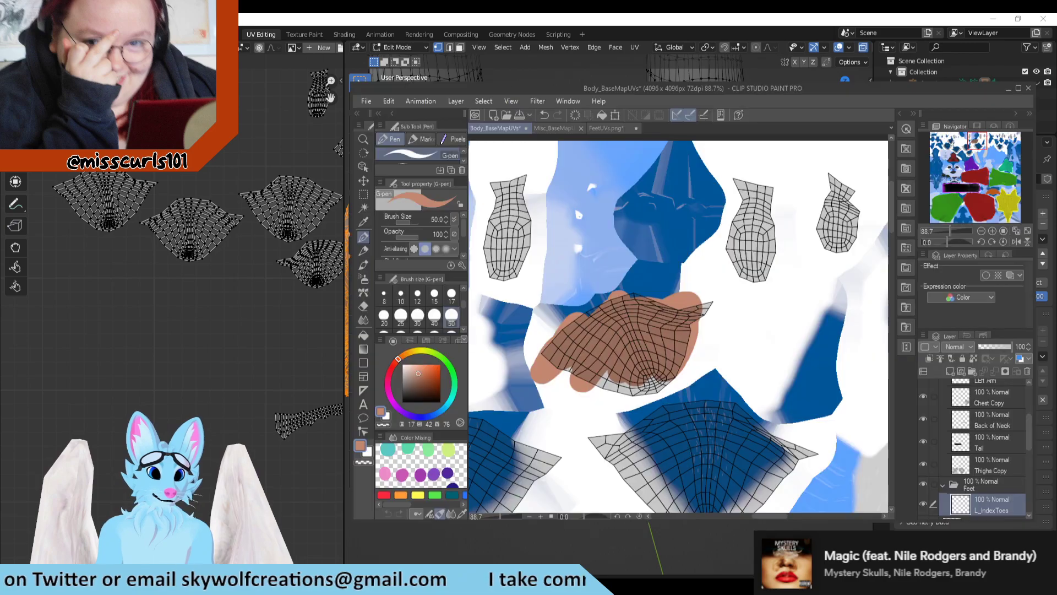
{"action": "left_click", "coordinate": [342, 19]}
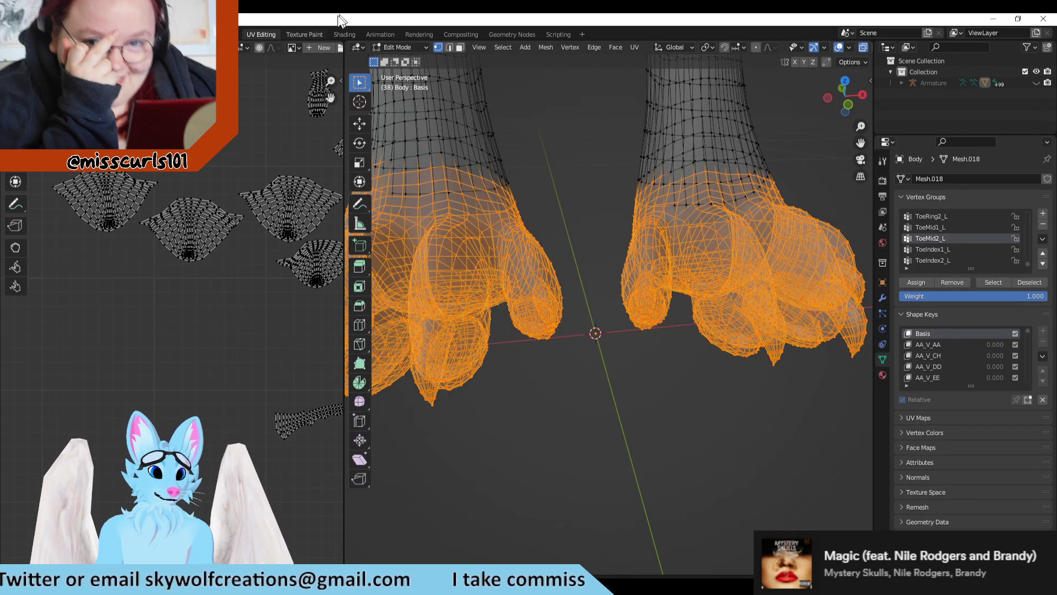
{"action": "left_click", "coordinate": [296, 34]}
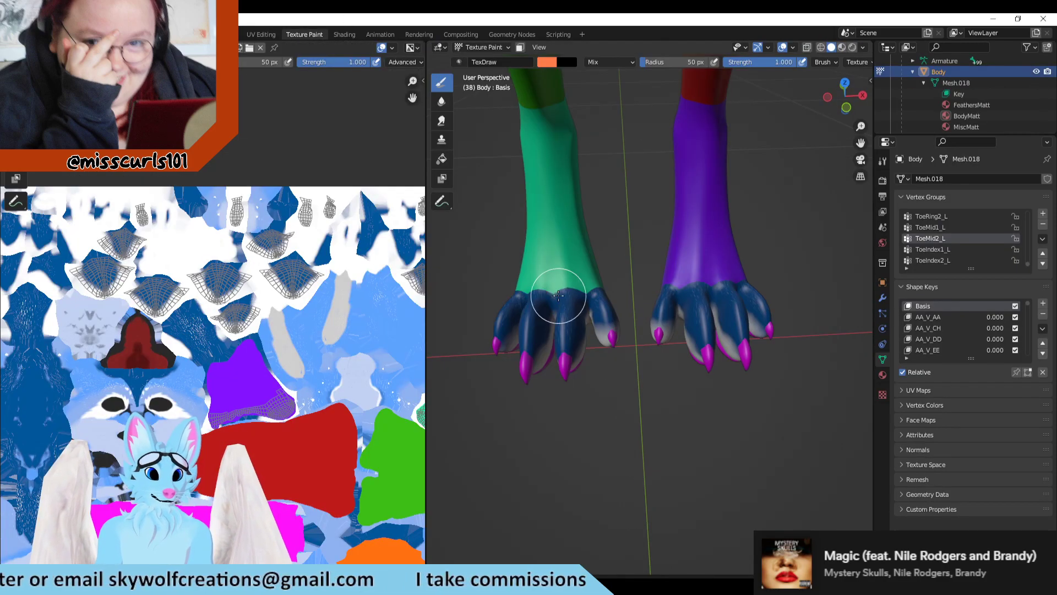
{"action": "mouse_move", "coordinate": [715, 343]}
{"action": "left_mouse_down"}
{"action": "mouse_move", "coordinate": [726, 339]}
{"action": "mouse_move", "coordinate": [724, 323]}
{"action": "mouse_move", "coordinate": [738, 389]}
{"action": "mouse_move", "coordinate": [724, 301]}
{"action": "mouse_move", "coordinate": [722, 365]}
{"action": "left_mouse_up"}
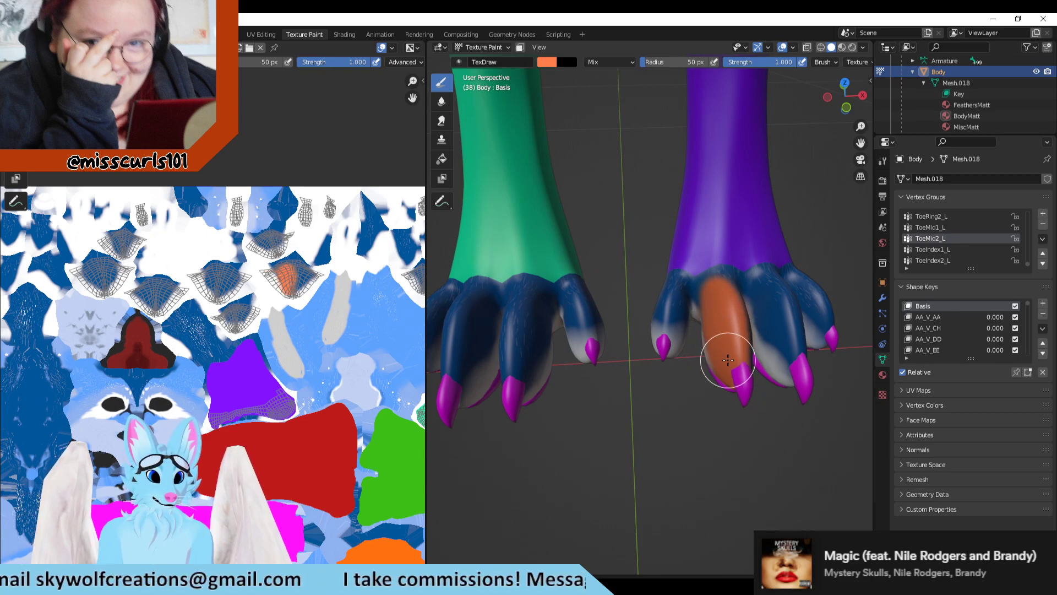
{"action": "scroll", "coordinate": [324, 283], "scroll_direction": "down", "scroll_amount": 1}
{"action": "scroll", "coordinate": [324, 283], "scroll_direction": "up", "scroll_amount": 2}
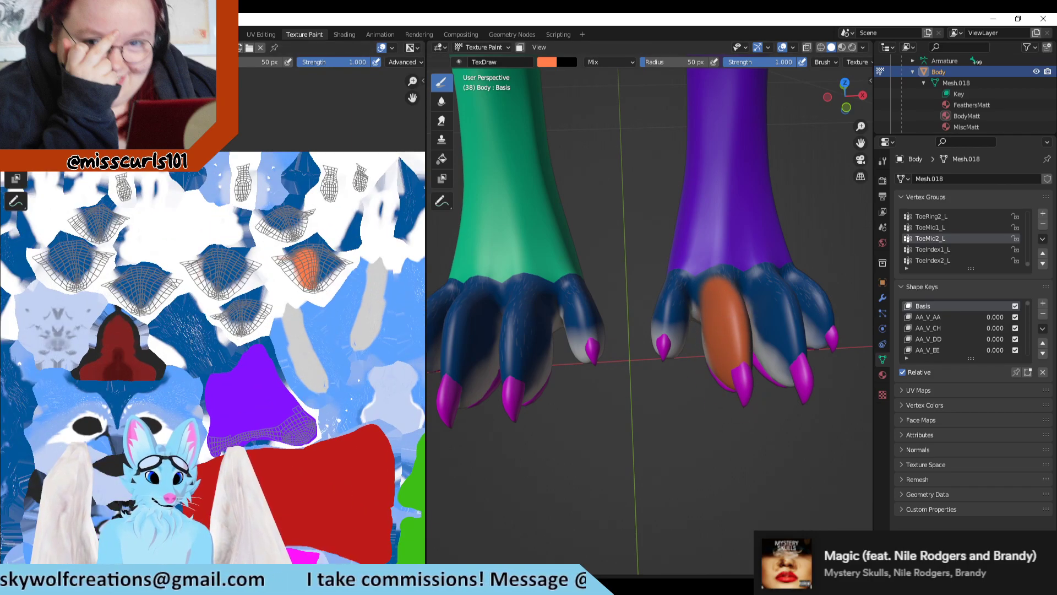
Step: Switch to Clip Studio Paint and rename the L_IndexToes layer in the Feet folder as L_IndexToe
{"action": "left_click", "coordinate": [296, 584]}
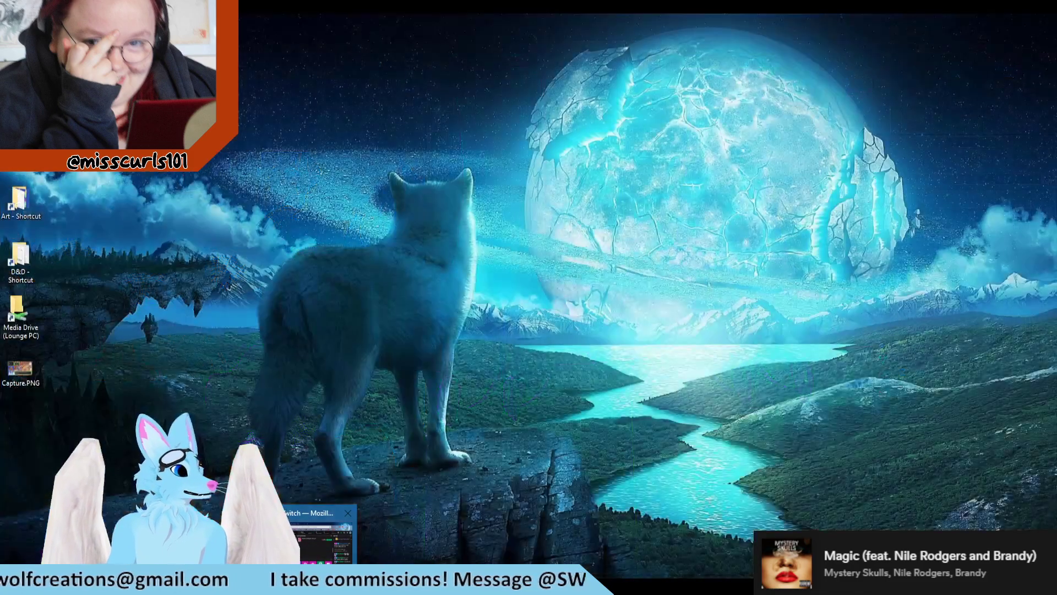
{"action": "left_click", "coordinate": [295, 583]}
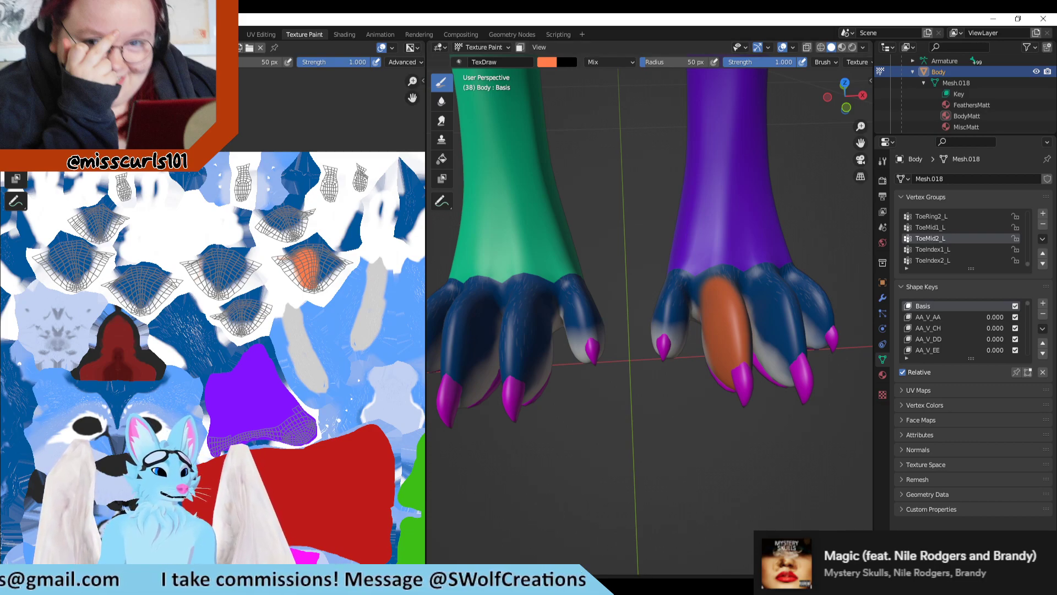
{"action": "left_click", "coordinate": [322, 584]}
{"action": "scroll", "coordinate": [585, 264], "scroll_direction": "down", "scroll_amount": 3}
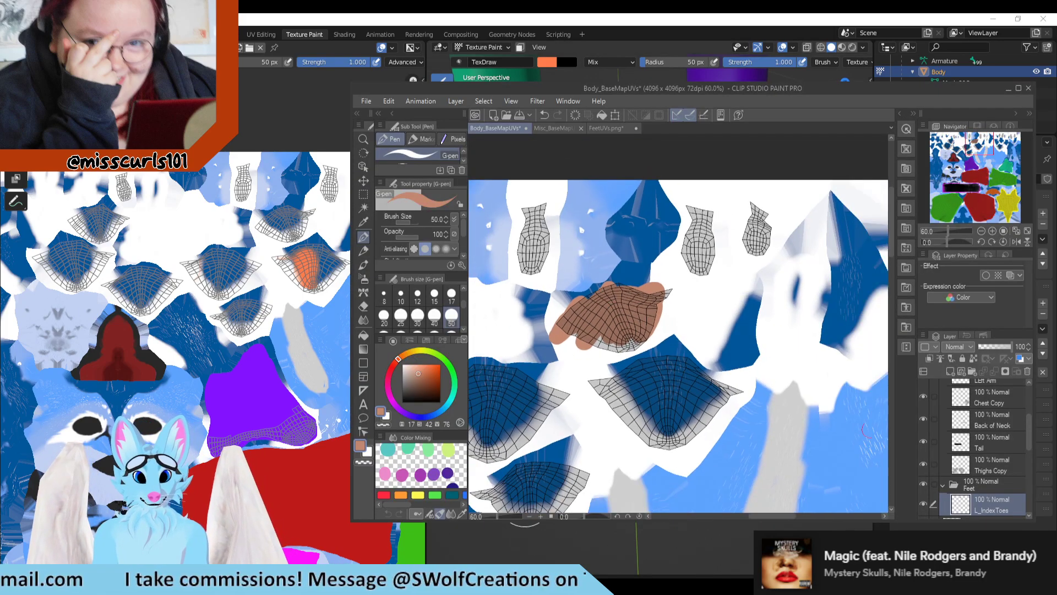
{"action": "scroll", "coordinate": [969, 427], "scroll_direction": "down", "scroll_amount": 1}
{"action": "scroll", "coordinate": [969, 428], "scroll_direction": "down", "scroll_amount": 1}
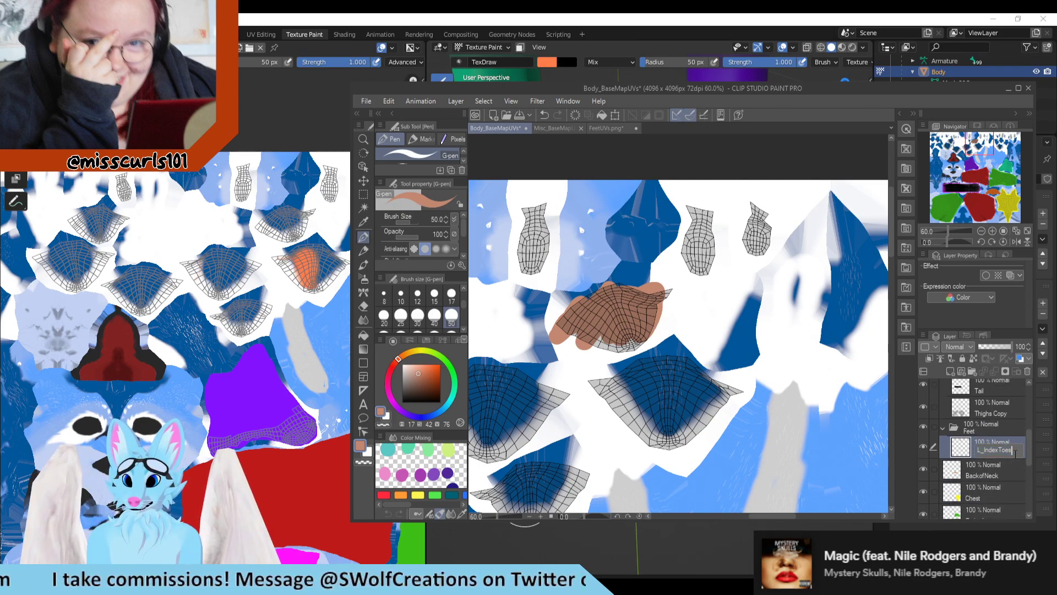
{"action": "key", "text": "Return"}
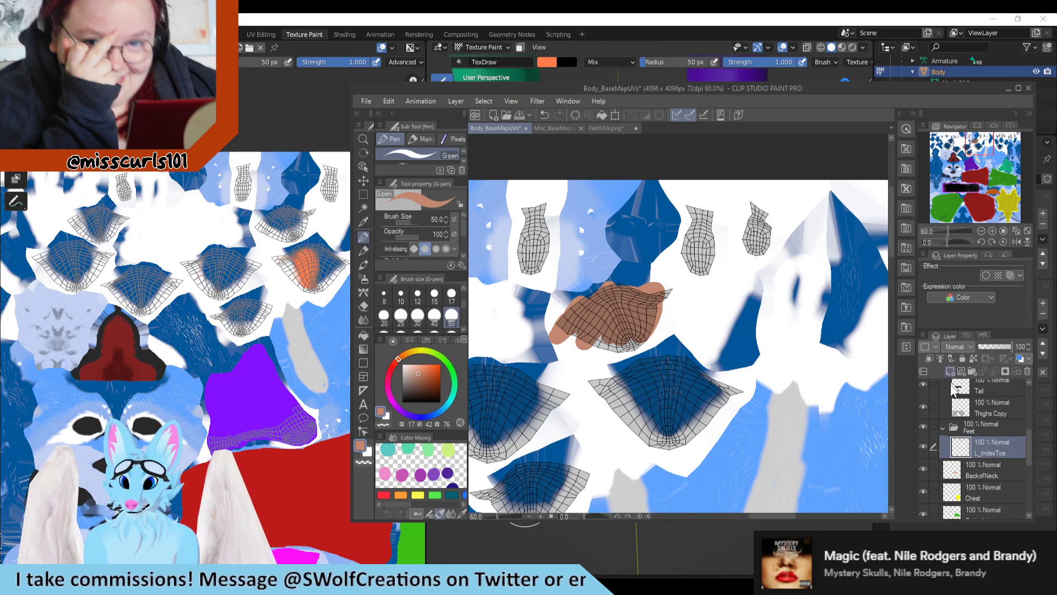
Step: Add a layer named L_MidToe above L_IndexToe and paint over the middle toe's UV island in dark orange (17, 93, 75)
{"action": "left_click", "coordinate": [946, 372]}
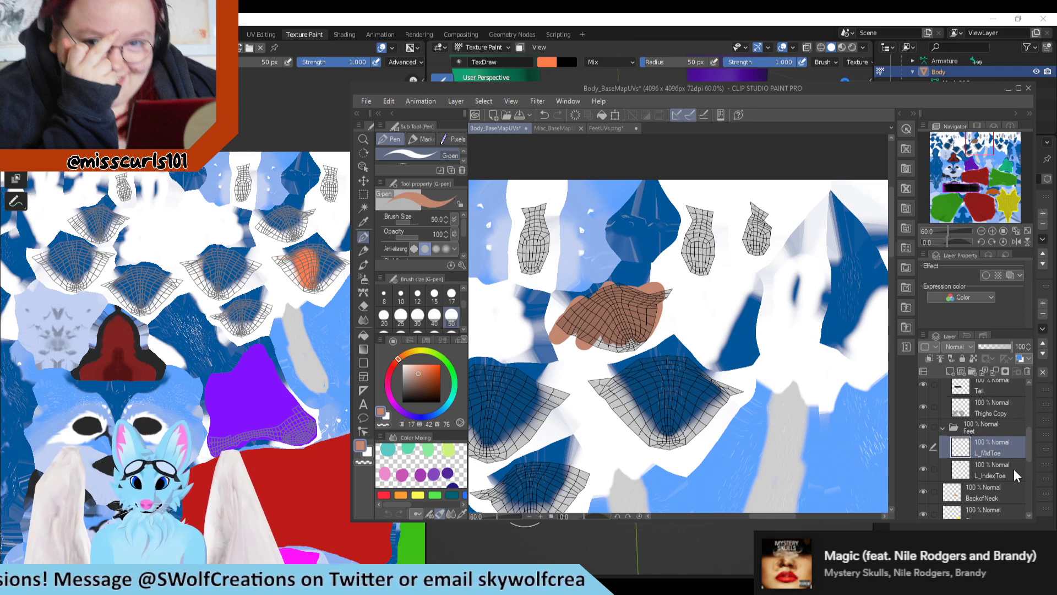
{"action": "left_click", "coordinate": [437, 374]}
{"action": "scroll", "coordinate": [569, 358], "scroll_direction": "up", "scroll_amount": 3}
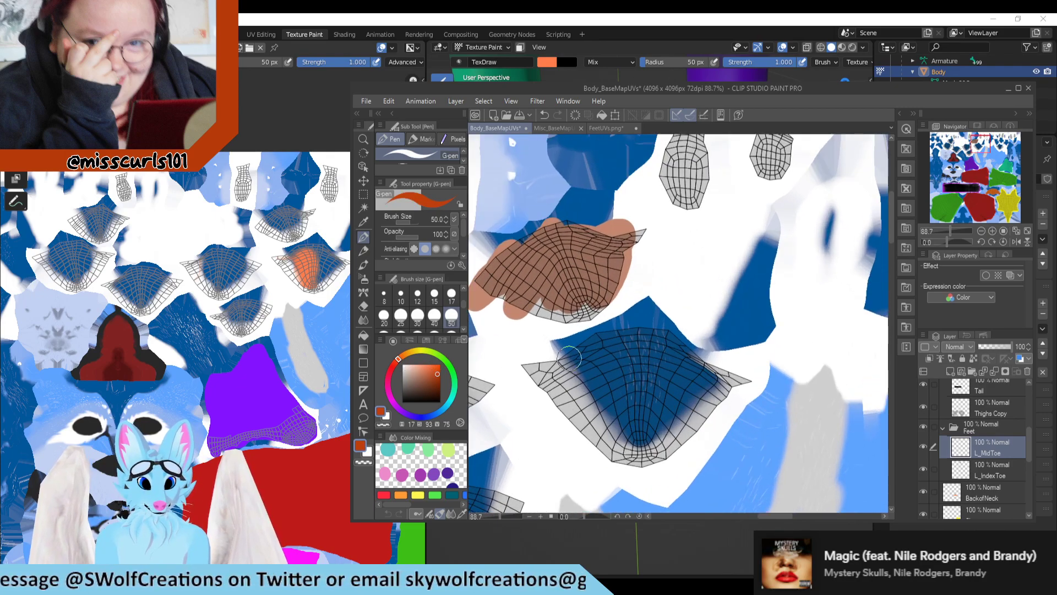
{"action": "mouse_move", "coordinate": [570, 358]}
{"action": "left_mouse_down"}
{"action": "mouse_move", "coordinate": [622, 440]}
{"action": "mouse_move", "coordinate": [672, 408]}
{"action": "mouse_move", "coordinate": [633, 430]}
{"action": "mouse_move", "coordinate": [661, 402]}
{"action": "mouse_move", "coordinate": [622, 385]}
{"action": "mouse_move", "coordinate": [696, 368]}
{"action": "mouse_move", "coordinate": [705, 396]}
{"action": "mouse_move", "coordinate": [631, 452]}
{"action": "mouse_move", "coordinate": [550, 380]}
{"action": "mouse_move", "coordinate": [606, 333]}
{"action": "mouse_move", "coordinate": [705, 366]}
{"action": "mouse_move", "coordinate": [644, 348]}
{"action": "mouse_move", "coordinate": [585, 374]}
{"action": "left_mouse_up"}
{"action": "scroll", "coordinate": [627, 313], "scroll_direction": "down", "scroll_amount": 2}
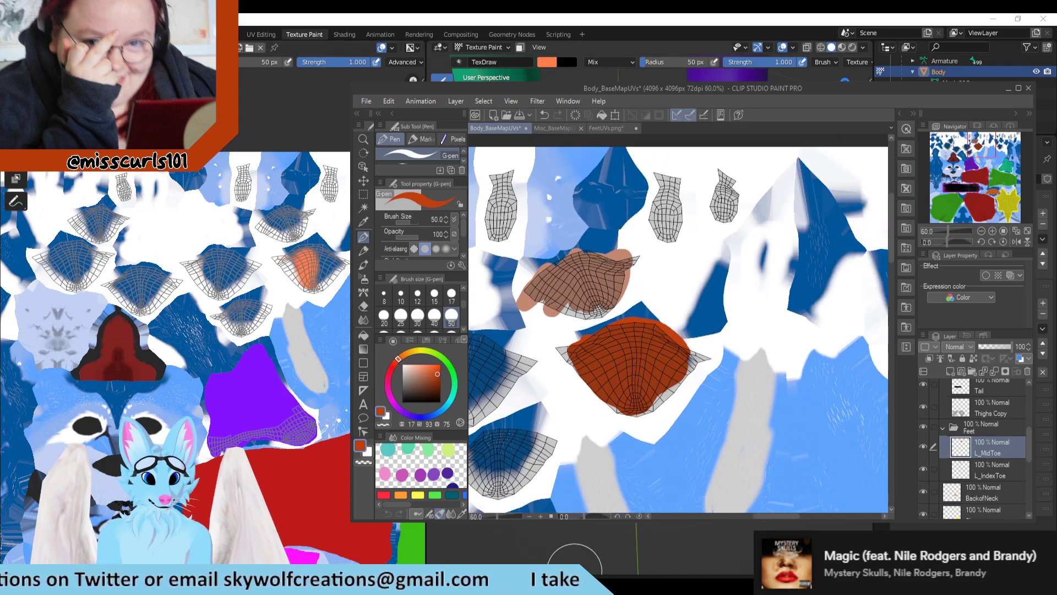
Step: Switch to Blender and undo the orange test stroke on the purple leg's second toe
{"action": "left_click", "coordinate": [733, 541]}
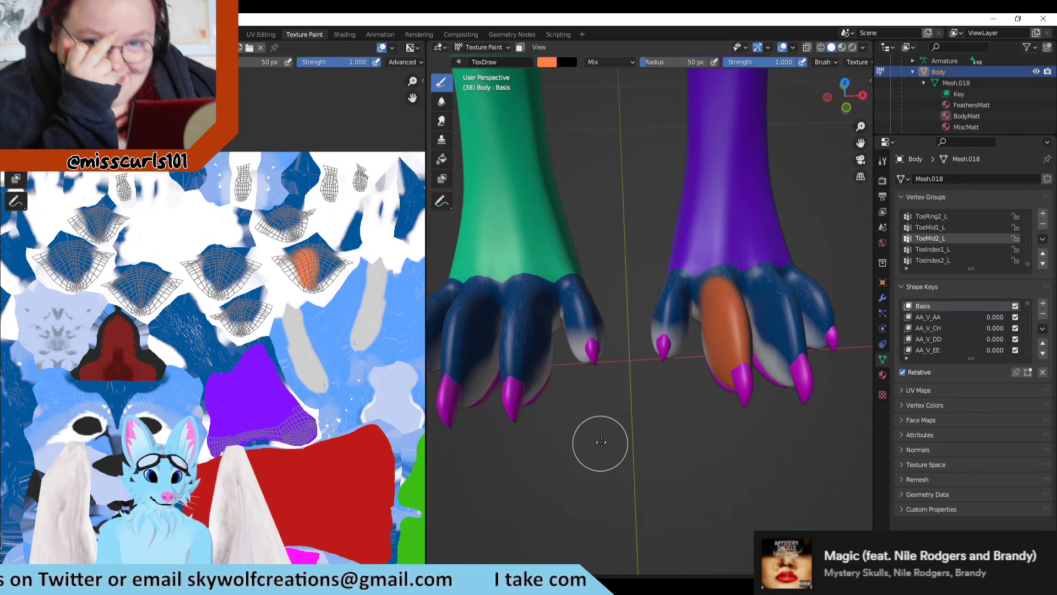
{"action": "scroll", "coordinate": [600, 443], "scroll_direction": "down", "scroll_amount": 1}
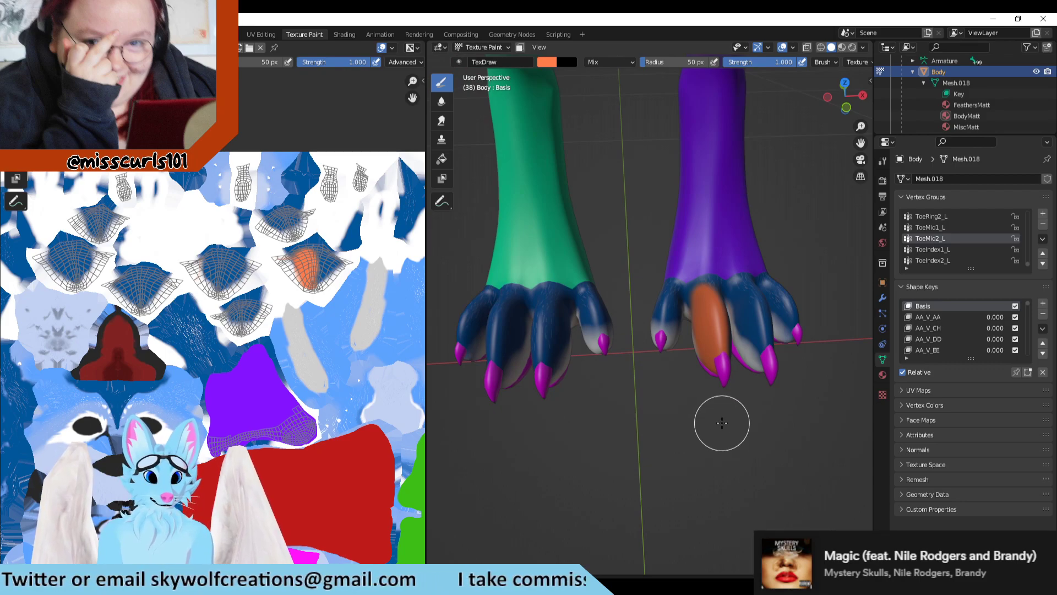
{"action": "key", "text": "ctrl+z"}
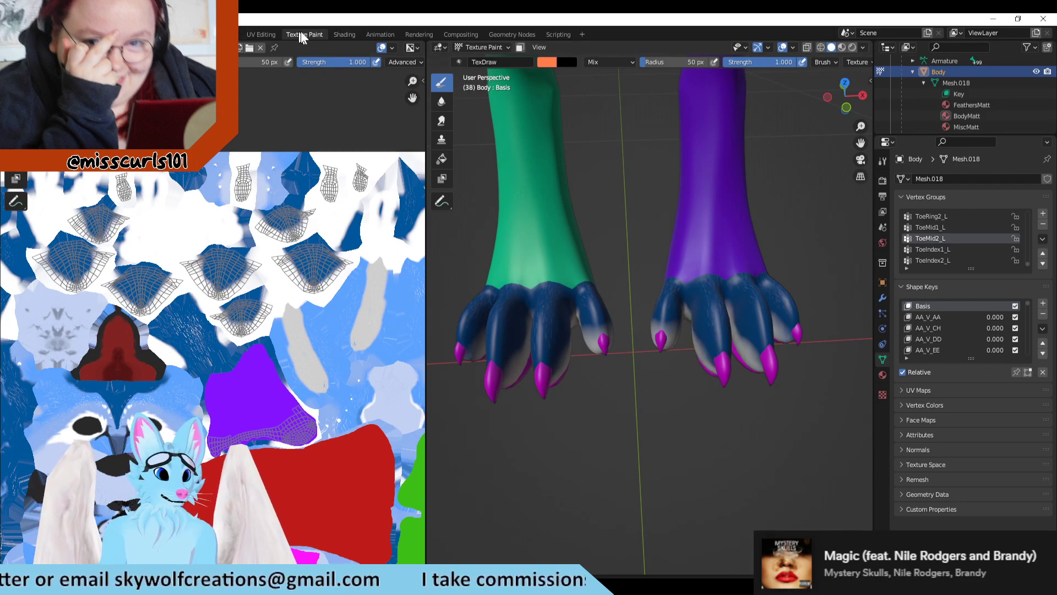
Step: Deselect the ToeRing2_L vertex group in the UV Editing workspace to identify the ring toe, and undo the deselection
{"action": "left_click", "coordinate": [261, 34]}
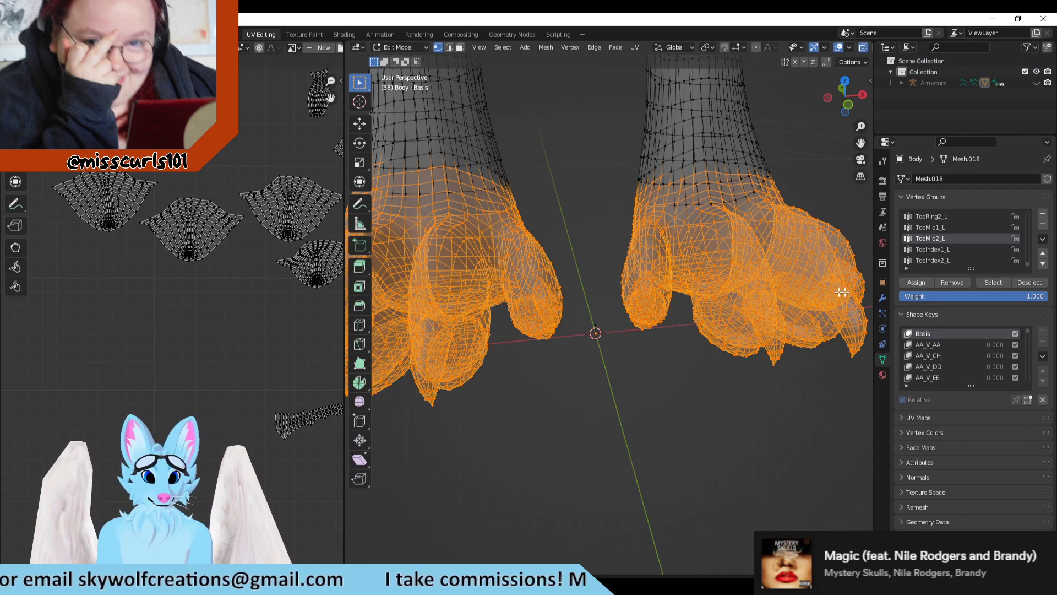
{"action": "scroll", "coordinate": [949, 234], "scroll_direction": "up", "scroll_amount": 1}
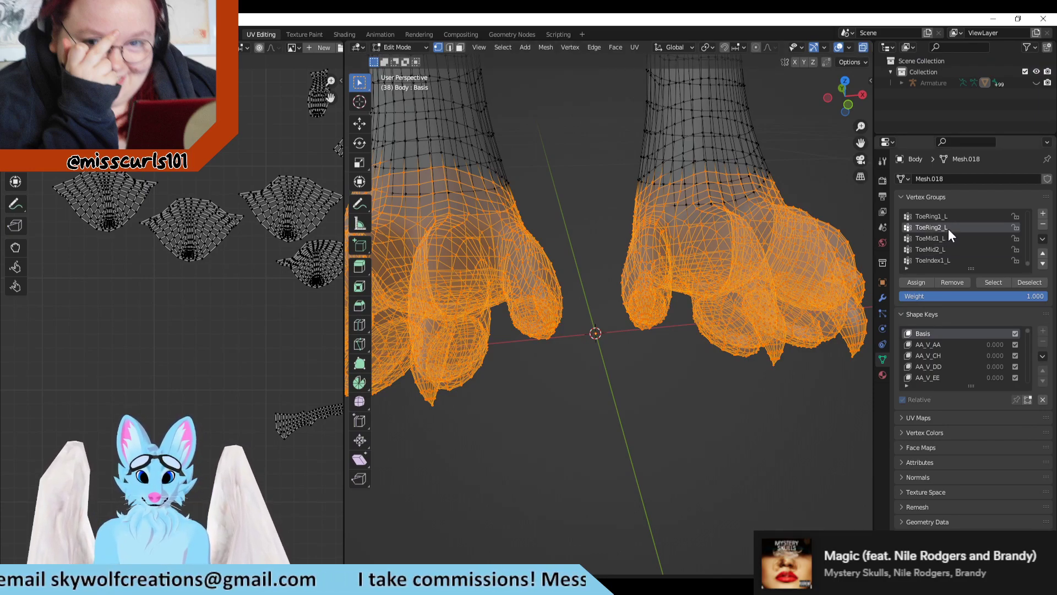
{"action": "left_click", "coordinate": [1029, 283]}
{"action": "left_click", "coordinate": [1006, 285]}
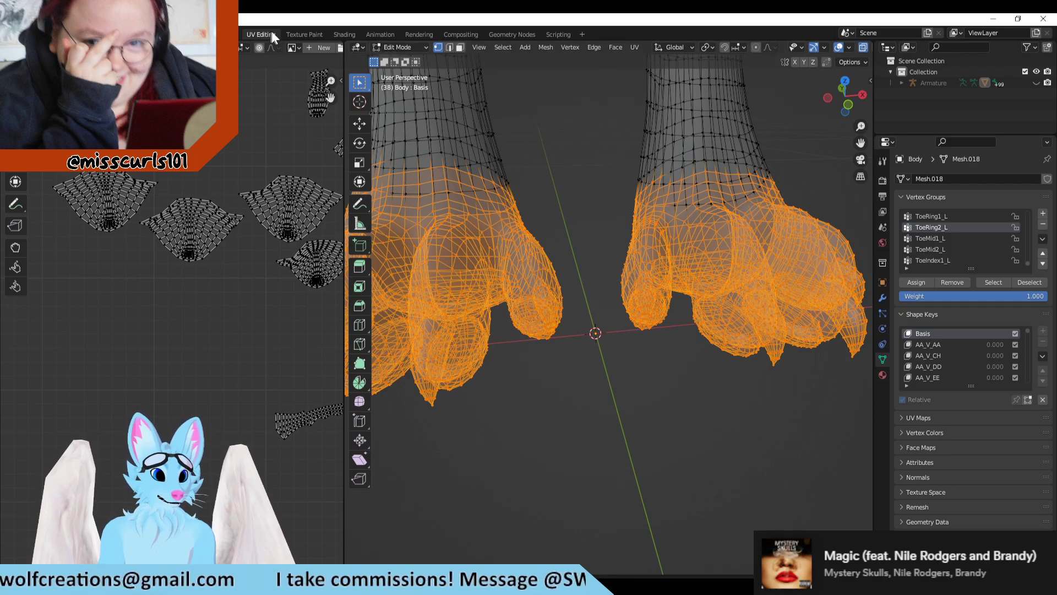
Step: Paint an orange test stroke in Texture Paint along the purple leg's third toe from the inside to find its UV island, and undo it
{"action": "left_click", "coordinate": [297, 34]}
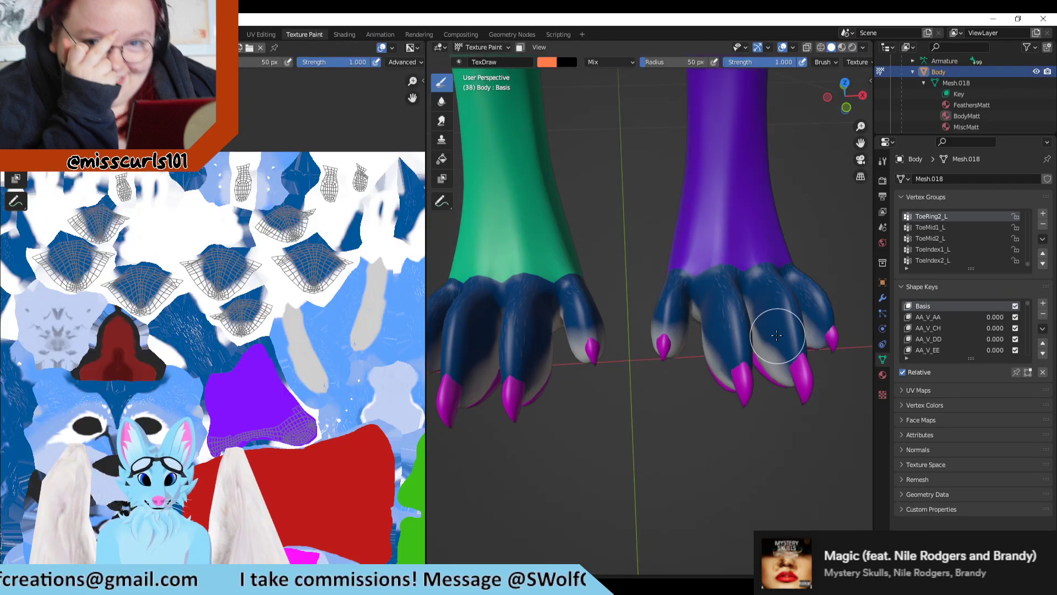
{"action": "mouse_move", "coordinate": [771, 319]}
{"action": "left_mouse_down"}
{"action": "mouse_move", "coordinate": [788, 368]}
{"action": "mouse_move", "coordinate": [777, 314]}
{"action": "mouse_move", "coordinate": [771, 347]}
{"action": "left_mouse_up"}
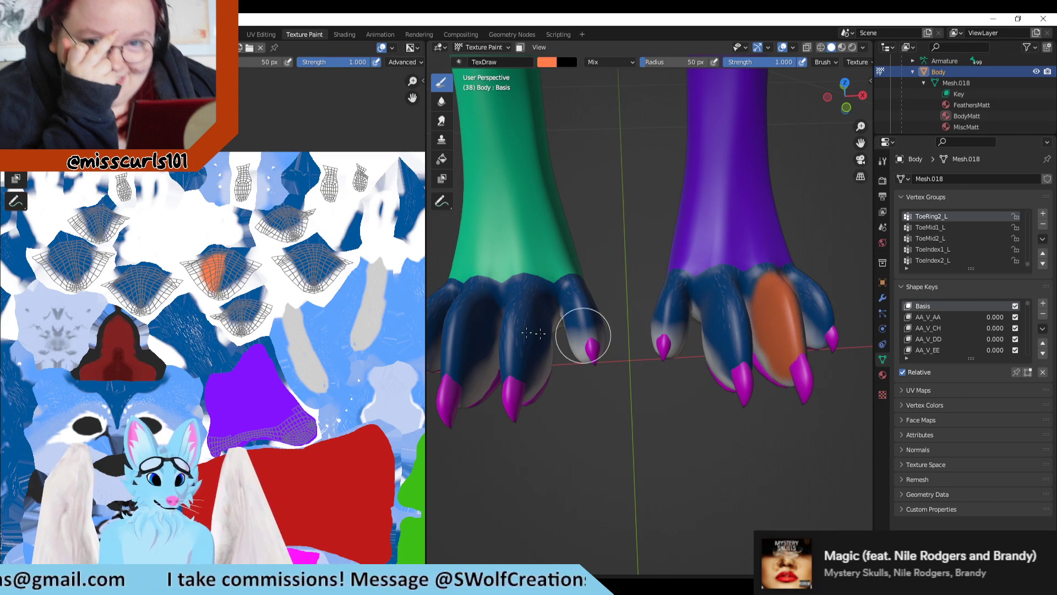
{"action": "key", "text": "ctrl+z"}
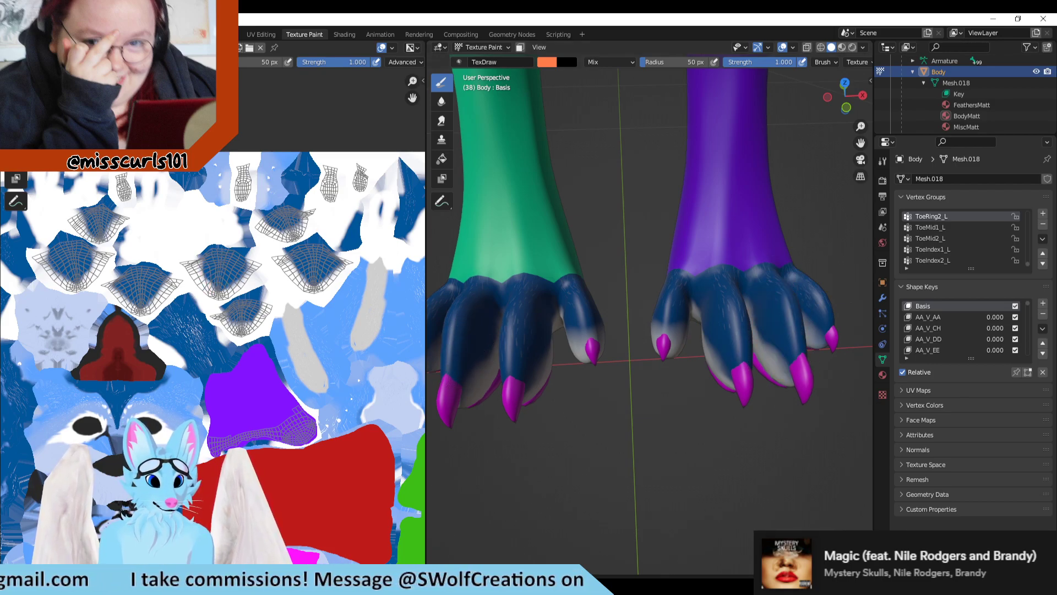
Step: Switch to Clip Studio Paint and add a layer named L_RingToe above L_MidToe in the Feet folder
{"action": "key", "text": "alt+Tab"}
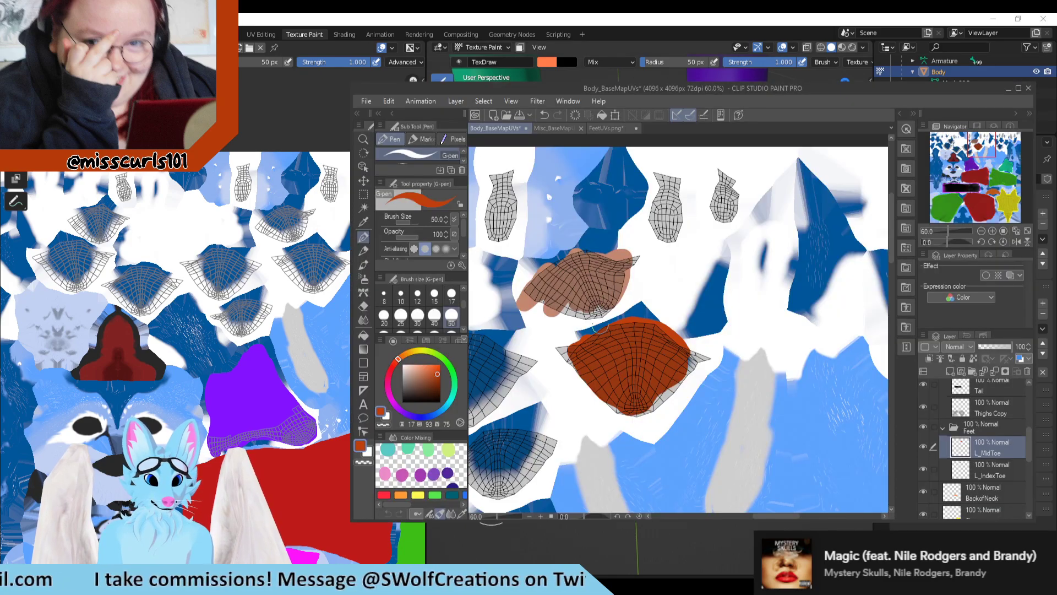
{"action": "scroll", "coordinate": [600, 329], "scroll_direction": "down", "scroll_amount": 4}
{"action": "scroll", "coordinate": [587, 352], "scroll_direction": "up", "scroll_amount": 2}
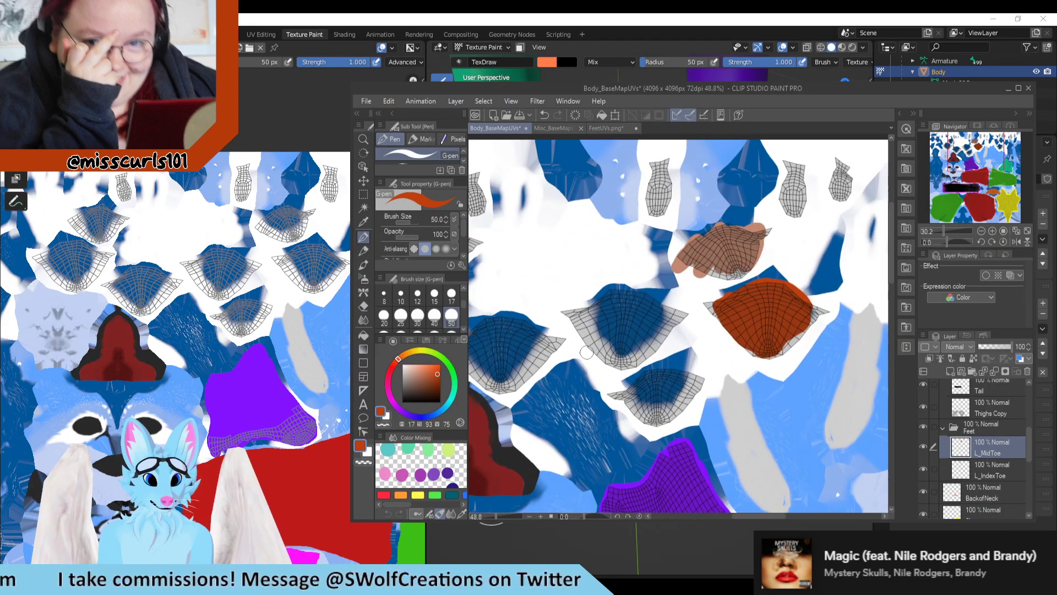
{"action": "scroll", "coordinate": [586, 352], "scroll_direction": "up", "scroll_amount": 1}
{"action": "left_click", "coordinate": [950, 370]}
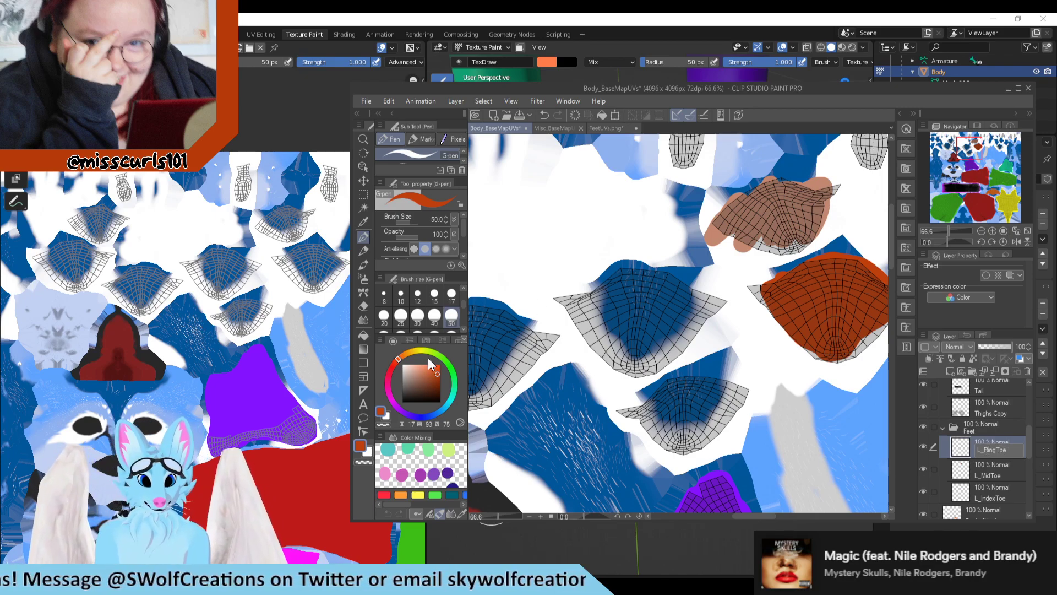
{"action": "key", "text": "Return"}
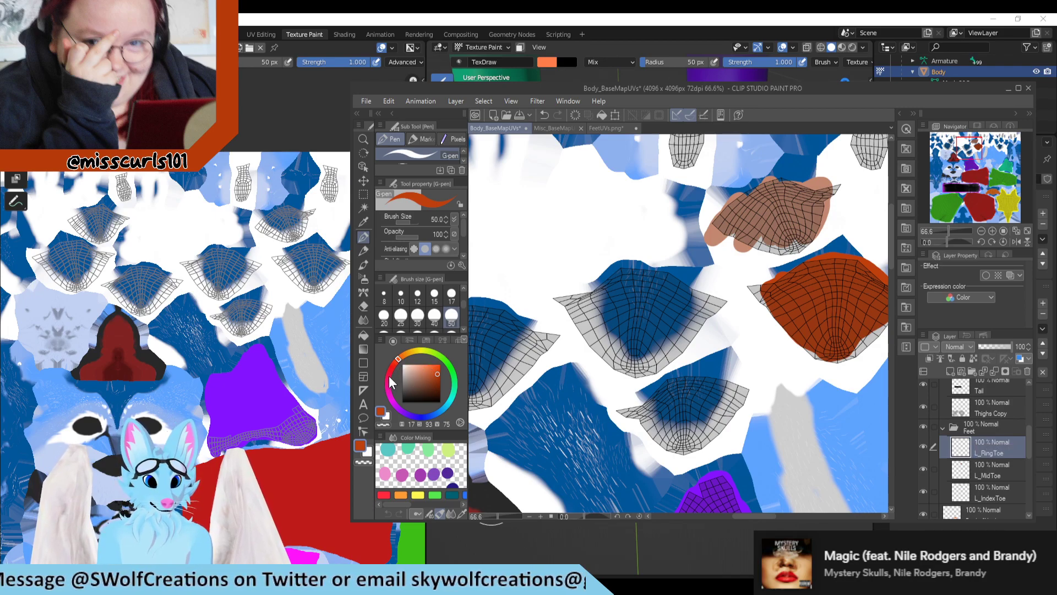
Step: Paint over the ring toe's UV island in red (360, 93, 75) on the L_RingToe layer
{"action": "left_click", "coordinate": [391, 366]}
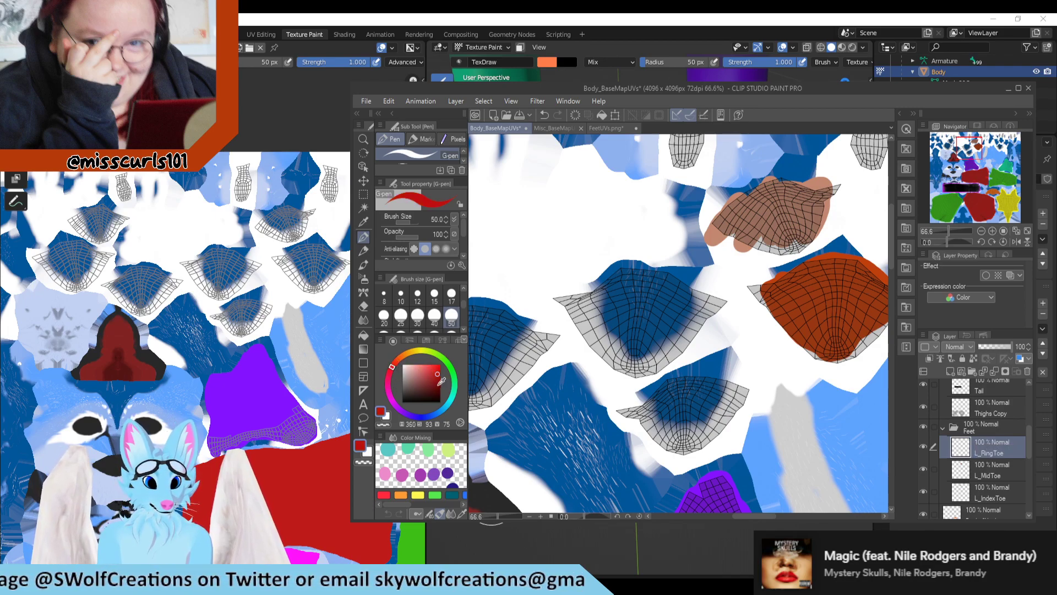
{"action": "mouse_move", "coordinate": [602, 278]}
{"action": "left_mouse_down"}
{"action": "mouse_move", "coordinate": [592, 308]}
{"action": "mouse_move", "coordinate": [615, 290]}
{"action": "mouse_move", "coordinate": [603, 330]}
{"action": "mouse_move", "coordinate": [622, 347]}
{"action": "mouse_move", "coordinate": [661, 327]}
{"action": "mouse_move", "coordinate": [675, 336]}
{"action": "mouse_move", "coordinate": [695, 299]}
{"action": "mouse_move", "coordinate": [629, 289]}
{"action": "mouse_move", "coordinate": [633, 264]}
{"action": "mouse_move", "coordinate": [691, 283]}
{"action": "mouse_move", "coordinate": [578, 300]}
{"action": "mouse_move", "coordinate": [602, 330]}
{"action": "mouse_move", "coordinate": [595, 337]}
{"action": "mouse_move", "coordinate": [636, 355]}
{"action": "mouse_move", "coordinate": [707, 289]}
{"action": "mouse_move", "coordinate": [698, 333]}
{"action": "mouse_move", "coordinate": [655, 366]}
{"action": "mouse_move", "coordinate": [602, 355]}
{"action": "mouse_move", "coordinate": [559, 302]}
{"action": "left_mouse_up"}
{"action": "scroll", "coordinate": [559, 301], "scroll_direction": "down", "scroll_amount": 3}
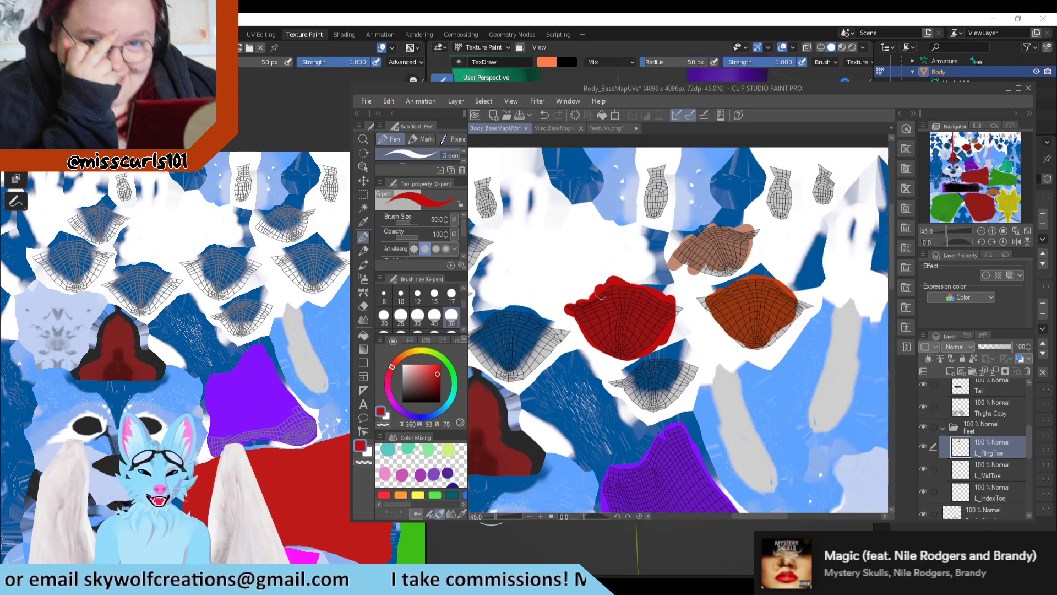
{"action": "scroll", "coordinate": [667, 313], "scroll_direction": "up", "scroll_amount": 1}
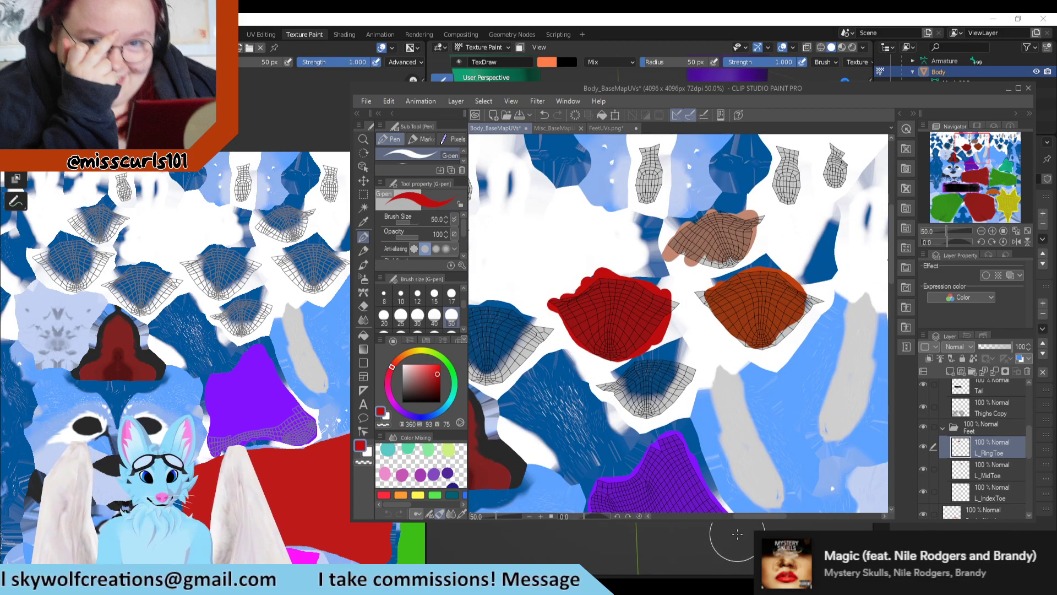
Step: Switch to Blender, try an orange test stroke on the purple leg's outermost toe from the front, and undo it
{"action": "left_click", "coordinate": [716, 542]}
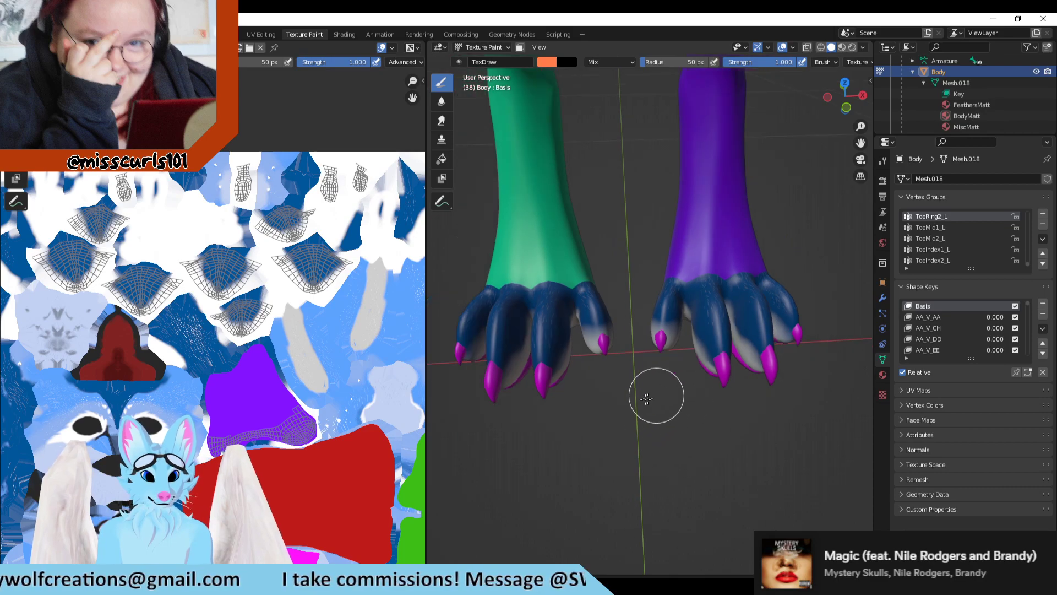
{"action": "left_click", "coordinate": [786, 305]}
{"action": "left_click_drag", "start_coordinate": [786, 304], "coordinate": [797, 361]}
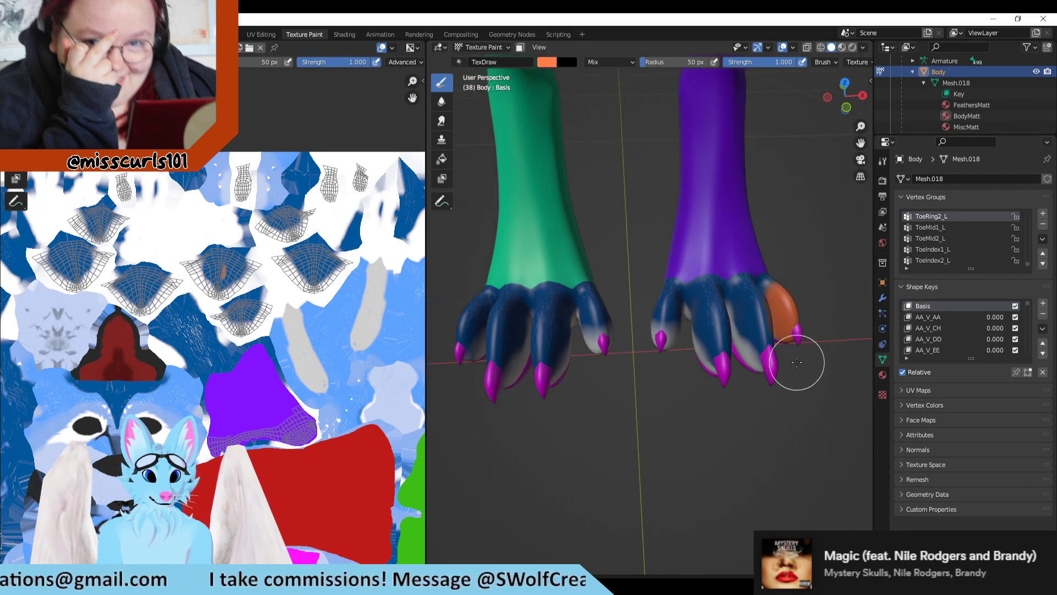
{"action": "key", "text": "ctrl+z"}
Step: Paint an orange test stroke along the purple leg's outermost toe from an outer side angle and locate its UV island
{"action": "mouse_move", "coordinate": [748, 352]}
{"action": "left_mouse_down"}
{"action": "mouse_move", "coordinate": [755, 378]}
{"action": "mouse_move", "coordinate": [751, 358]}
{"action": "left_mouse_up"}
{"action": "scroll", "coordinate": [362, 314], "scroll_direction": "down", "scroll_amount": 3}
{"action": "scroll", "coordinate": [362, 315], "scroll_direction": "up", "scroll_amount": 1}
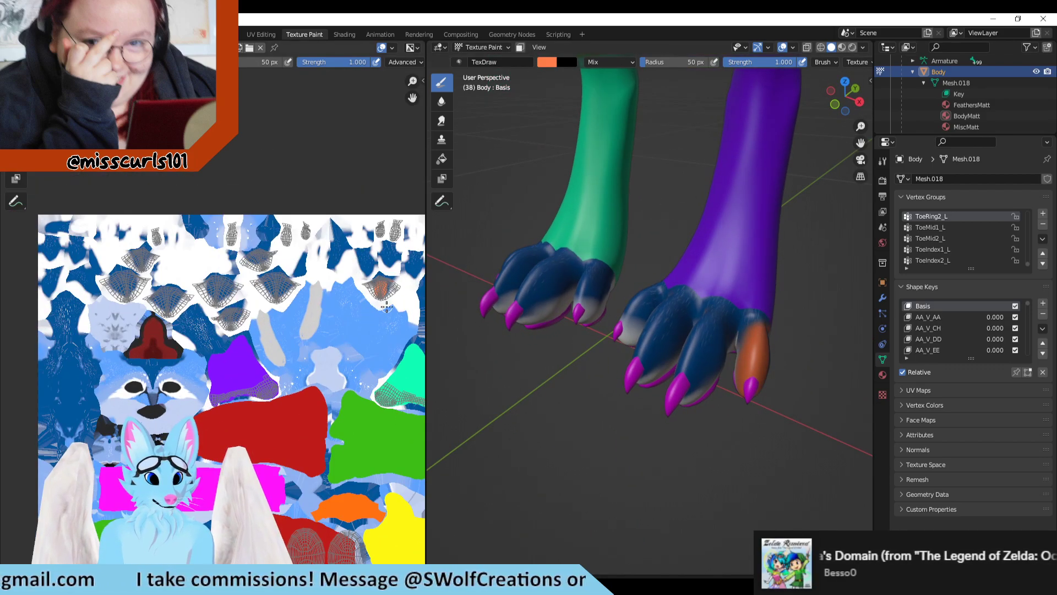
{"action": "scroll", "coordinate": [281, 294], "scroll_direction": "down", "scroll_amount": 3}
{"action": "scroll", "coordinate": [291, 294], "scroll_direction": "up", "scroll_amount": 4}
{"action": "middle_click_drag", "start_coordinate": [333, 291], "coordinate": [162, 320]}
{"action": "scroll", "coordinate": [207, 315], "scroll_direction": "up", "scroll_amount": 3}
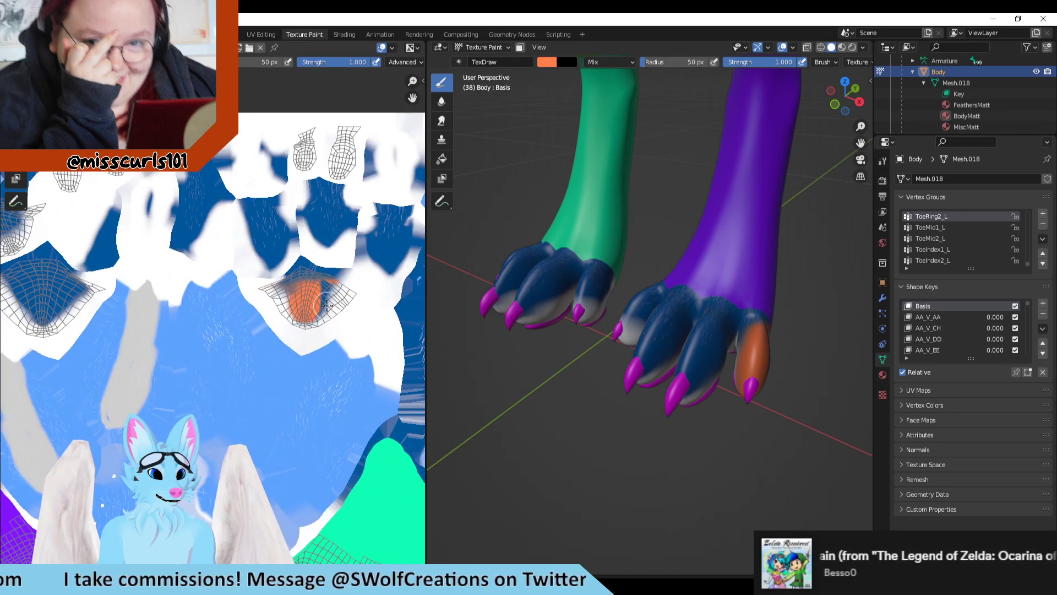
Step: Compare the outermost toe's marked UV island with the other toe islands in the texture, and undo the test stroke
{"action": "scroll", "coordinate": [327, 306], "scroll_direction": "down", "scroll_amount": 1}
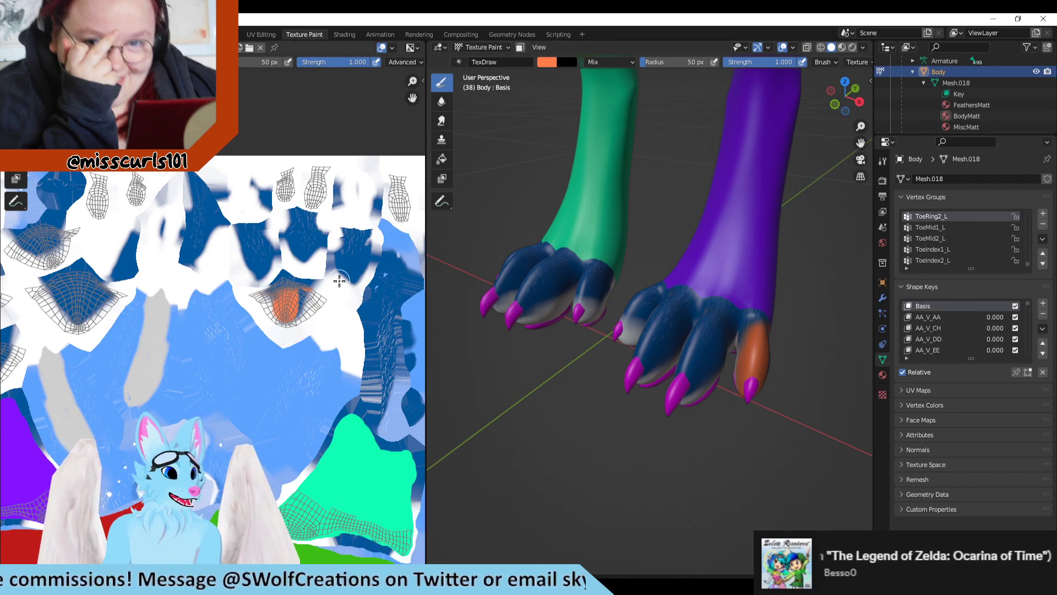
{"action": "scroll", "coordinate": [253, 281], "scroll_direction": "up", "scroll_amount": 5}
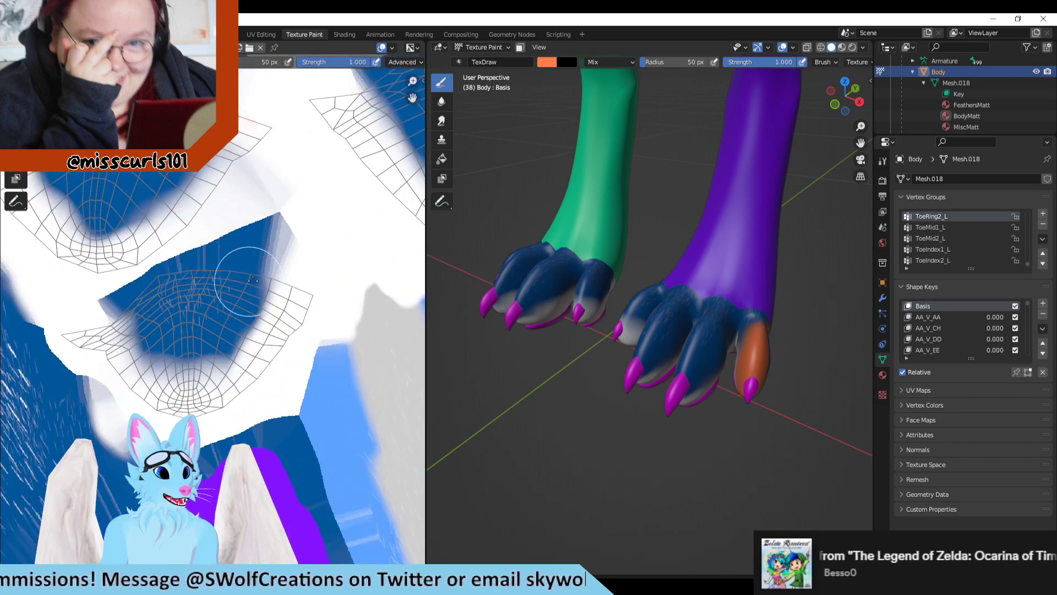
{"action": "scroll", "coordinate": [263, 231], "scroll_direction": "down", "scroll_amount": 4}
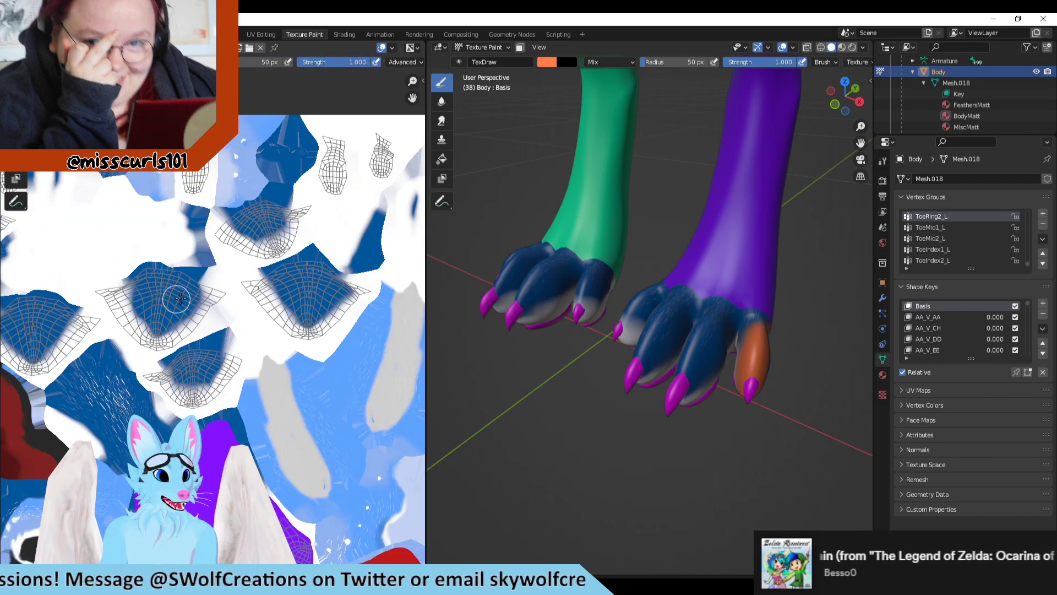
{"action": "middle_click_drag", "start_coordinate": [343, 385], "coordinate": [318, 418]}
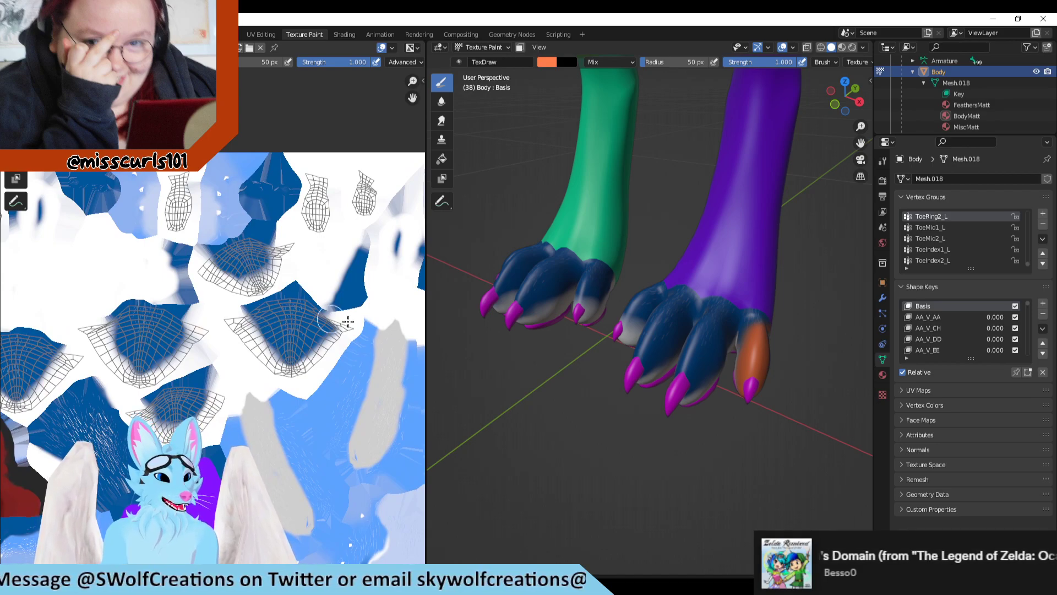
{"action": "middle_click_drag", "start_coordinate": [349, 323], "coordinate": [65, 379]}
{"action": "middle_click_drag", "start_coordinate": [267, 423], "coordinate": [150, 358]}
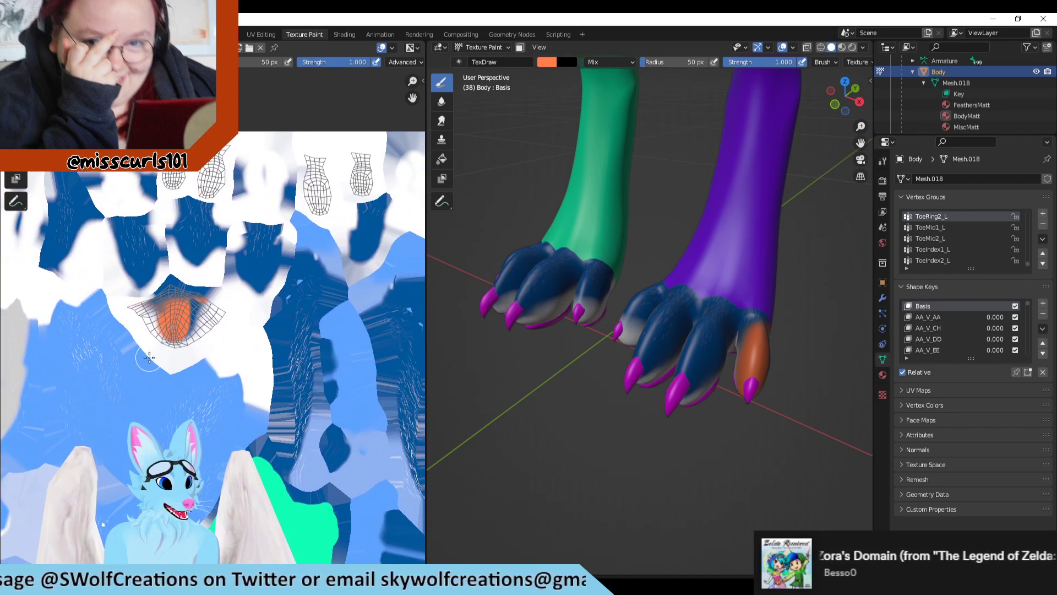
{"action": "middle_click_drag", "start_coordinate": [741, 472], "coordinate": [694, 464]}
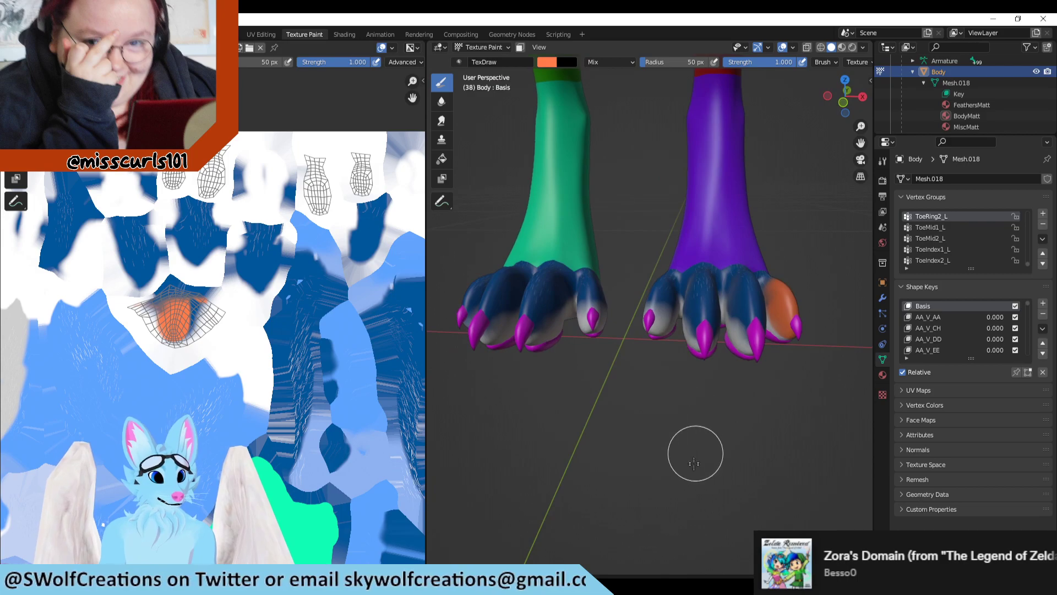
{"action": "key", "text": "ctrl+z"}
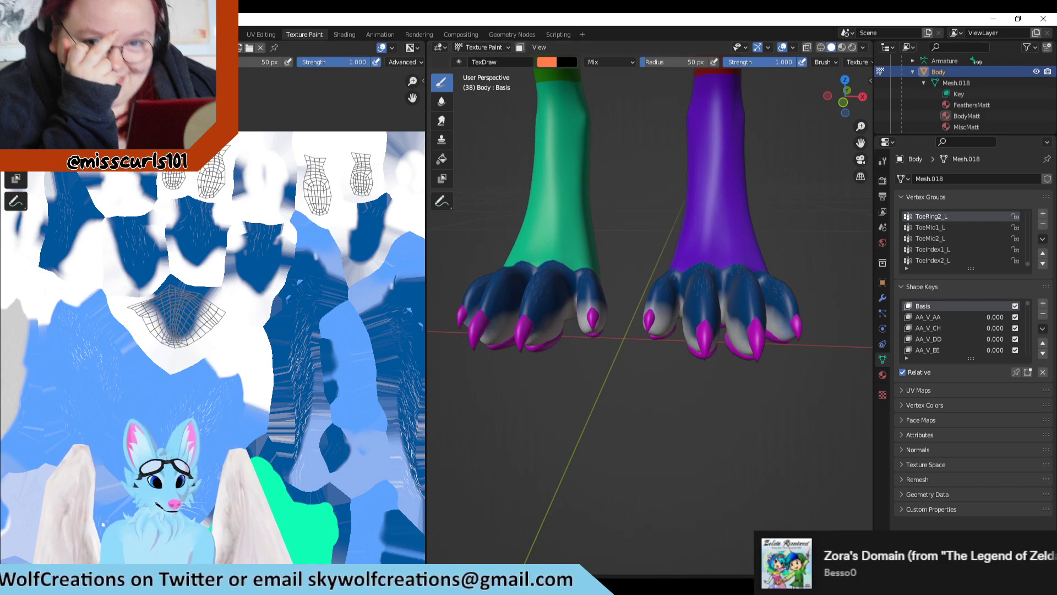
Step: In Clip Studio Paint, paint over the outermost toe's UV island in crimson (341, 93, 75) on a new layer above L_RingToe
{"action": "left_click", "coordinate": [451, 585]}
{"action": "scroll", "coordinate": [682, 321], "scroll_direction": "down", "scroll_amount": 5}
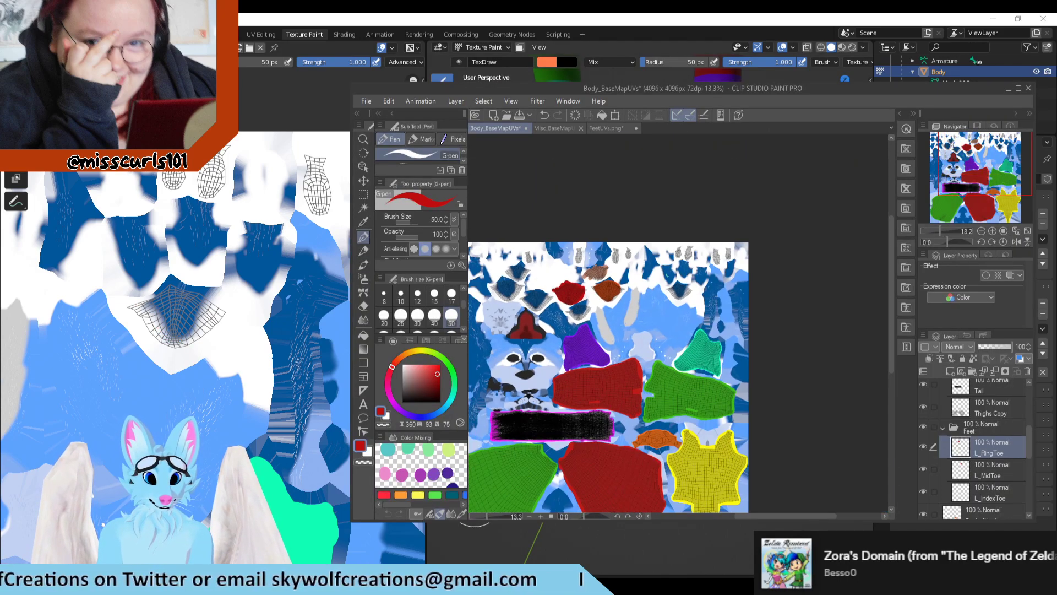
{"action": "scroll", "coordinate": [590, 325], "scroll_direction": "up", "scroll_amount": 2}
{"action": "scroll", "coordinate": [661, 311], "scroll_direction": "up", "scroll_amount": 3}
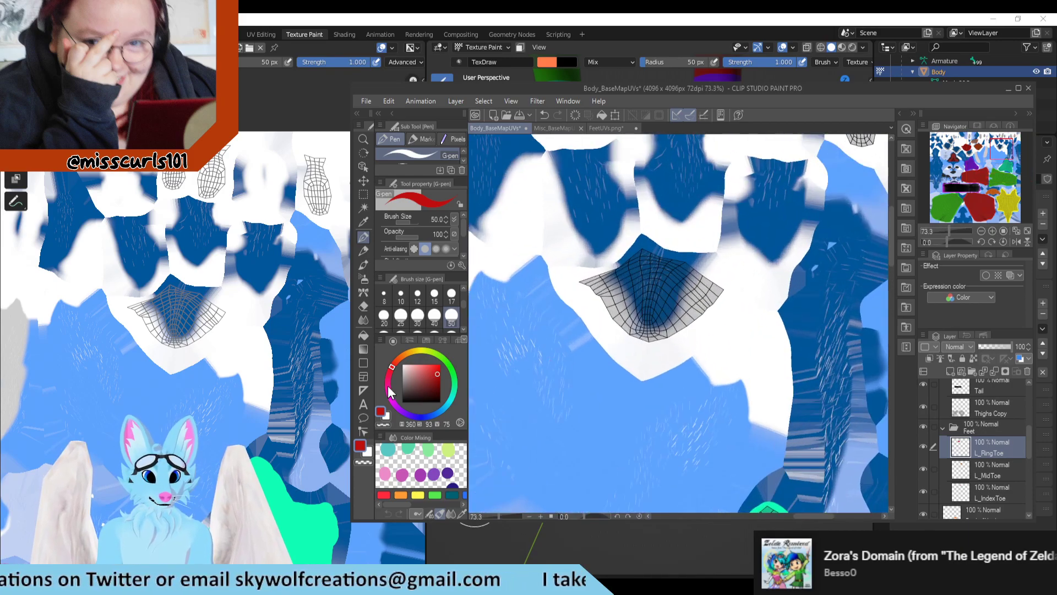
{"action": "scroll", "coordinate": [663, 271], "scroll_direction": "up", "scroll_amount": 1}
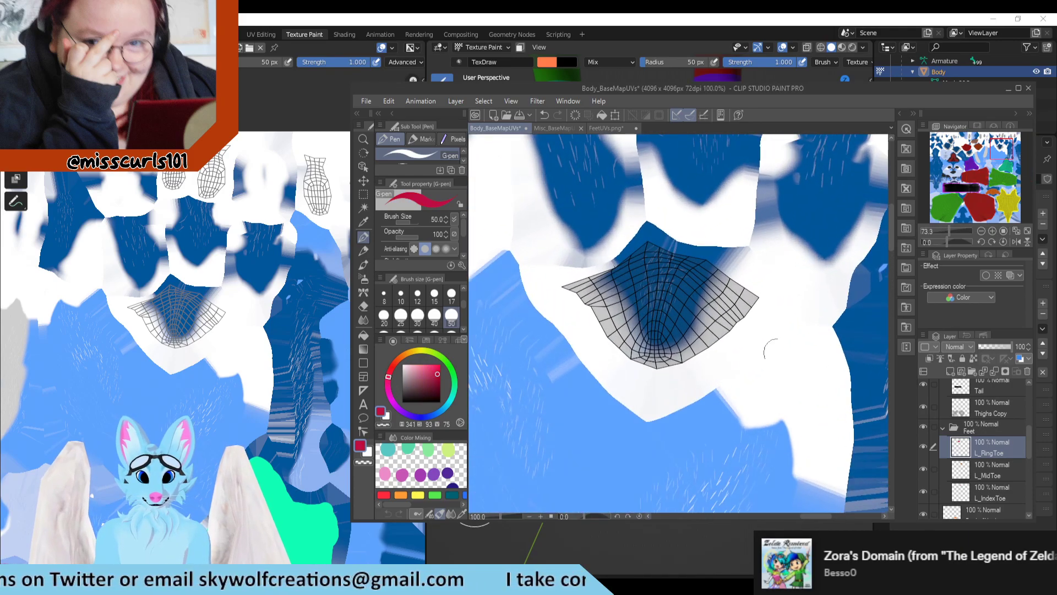
{"action": "left_click", "coordinate": [948, 372]}
{"action": "mouse_move", "coordinate": [605, 259]}
{"action": "left_mouse_down"}
{"action": "mouse_move", "coordinate": [639, 330]}
{"action": "mouse_move", "coordinate": [671, 347]}
{"action": "mouse_move", "coordinate": [707, 320]}
{"action": "mouse_move", "coordinate": [688, 273]}
{"action": "mouse_move", "coordinate": [669, 300]}
{"action": "left_mouse_up"}
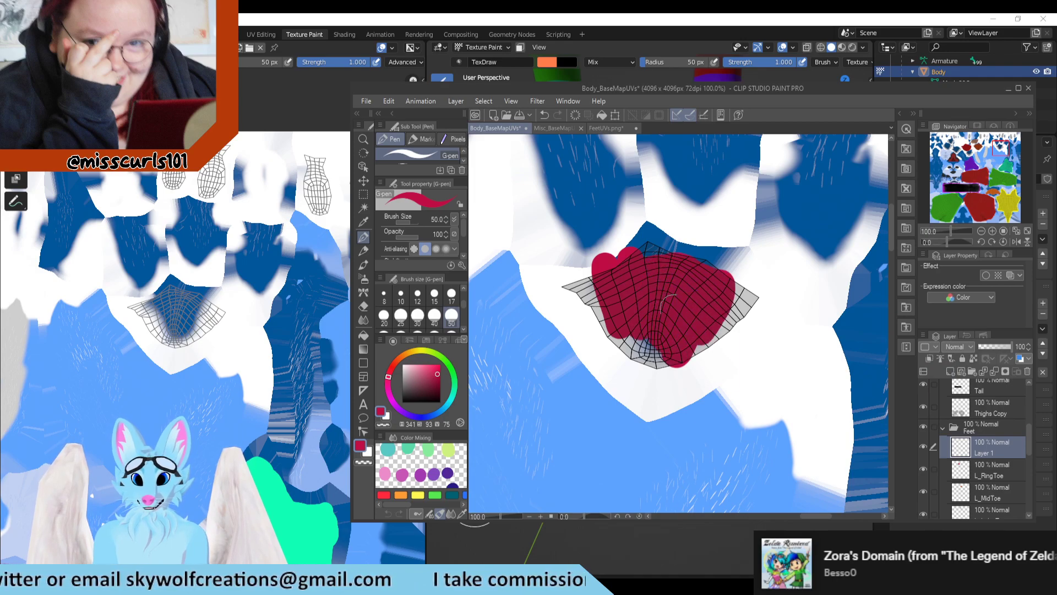
Step: Switch to Blender's UV editing and check which toe ToePinky1_L covers by deselecting and reselecting that vertex group
{"action": "left_click", "coordinate": [655, 22]}
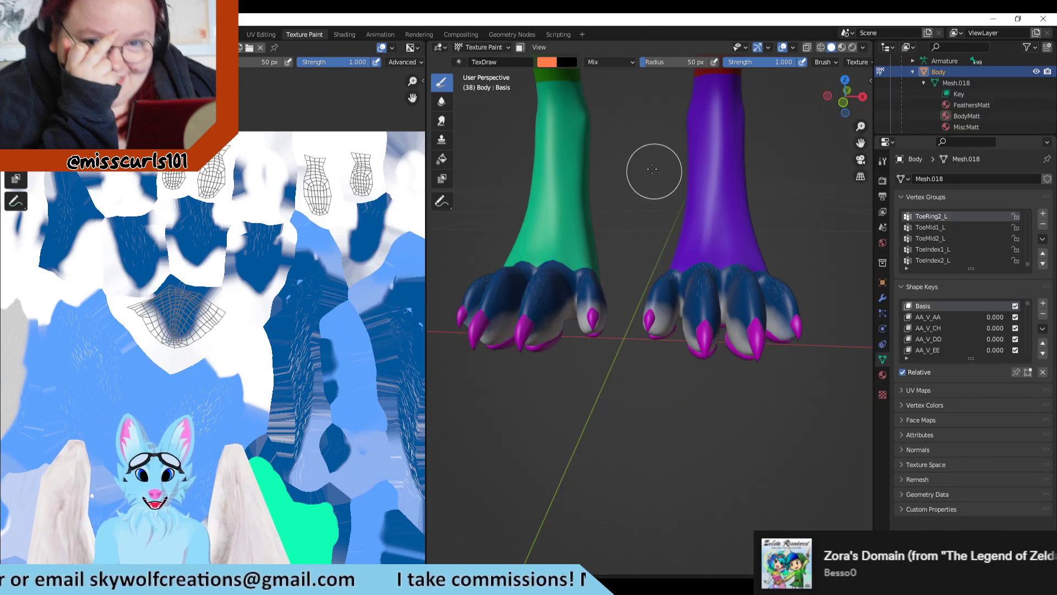
{"action": "left_click", "coordinate": [262, 34]}
{"action": "scroll", "coordinate": [945, 237], "scroll_direction": "up", "scroll_amount": 5}
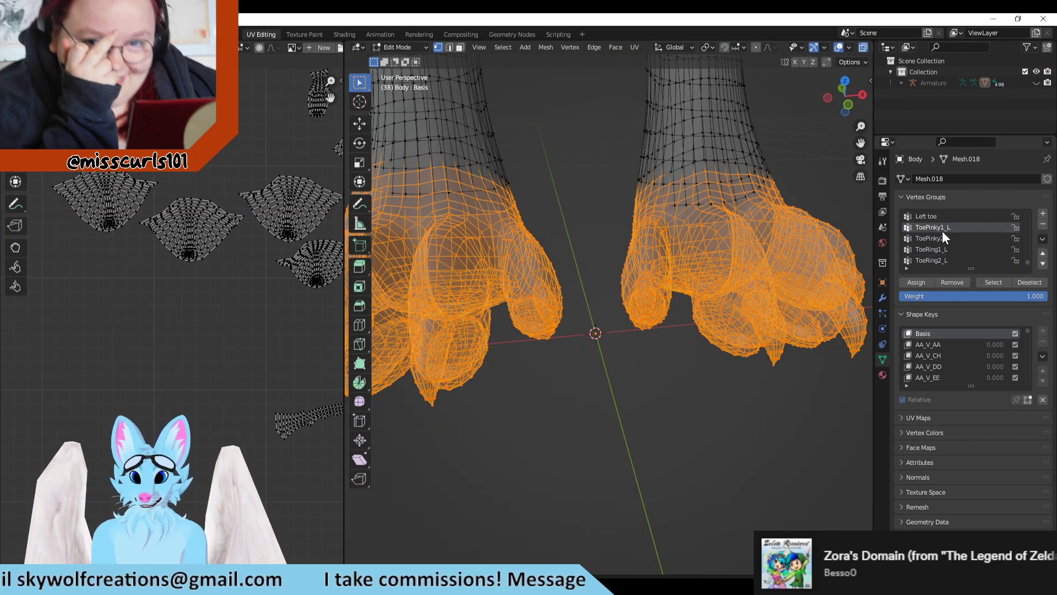
{"action": "left_click", "coordinate": [1030, 282]}
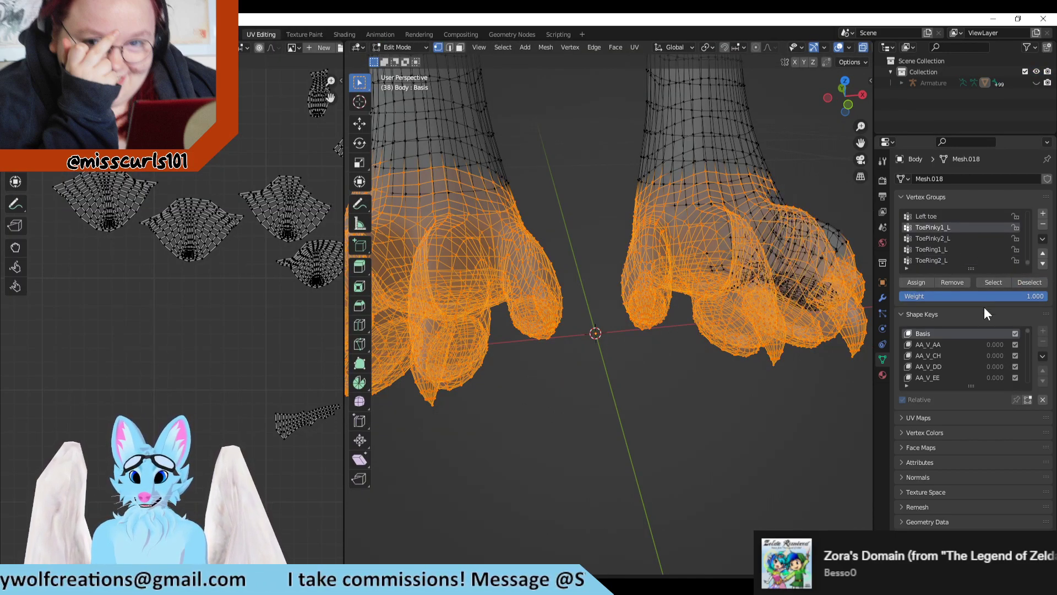
{"action": "left_click", "coordinate": [994, 282]}
Step: Back in Clip Studio Paint, rename the new toe layer L_PinkyToe and its parent folder Left Foot
{"action": "key", "text": "alt+Tab"}
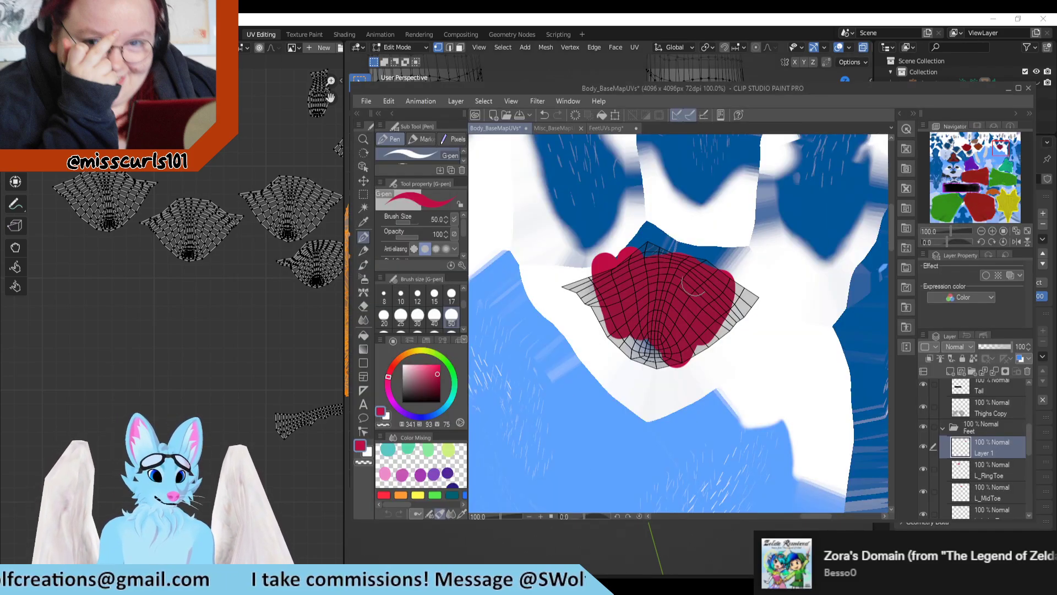
{"action": "double_click", "coordinate": [985, 452]}
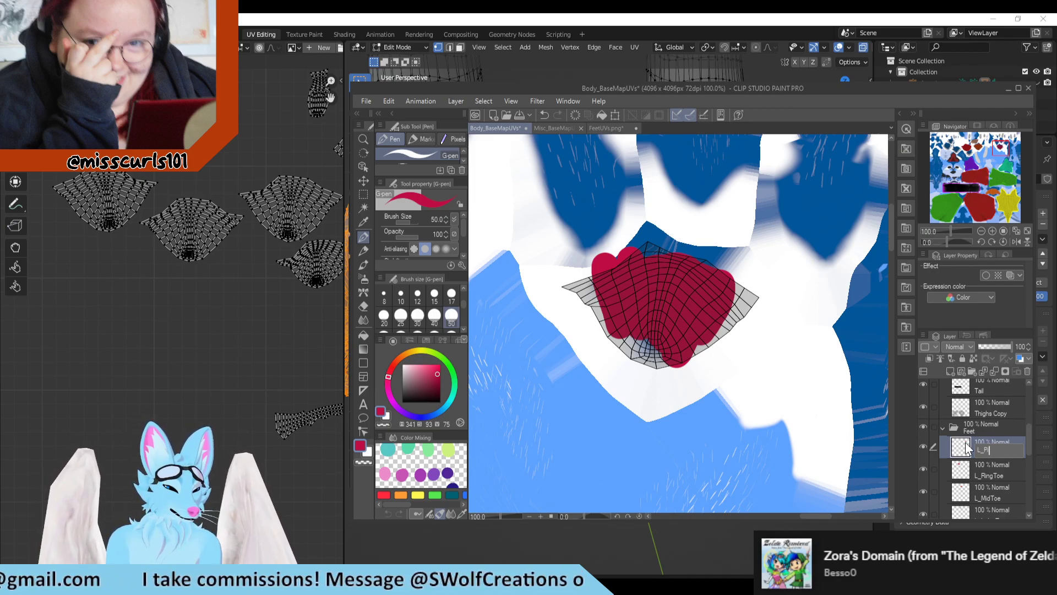
{"action": "key", "text": "Return"}
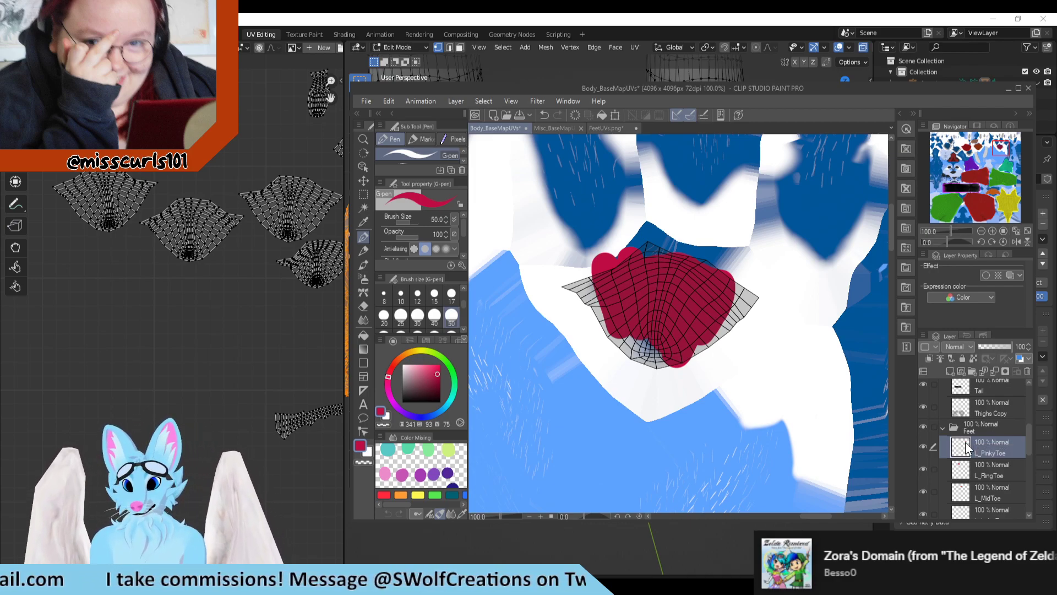
{"action": "scroll", "coordinate": [799, 413], "scroll_direction": "down", "scroll_amount": 3}
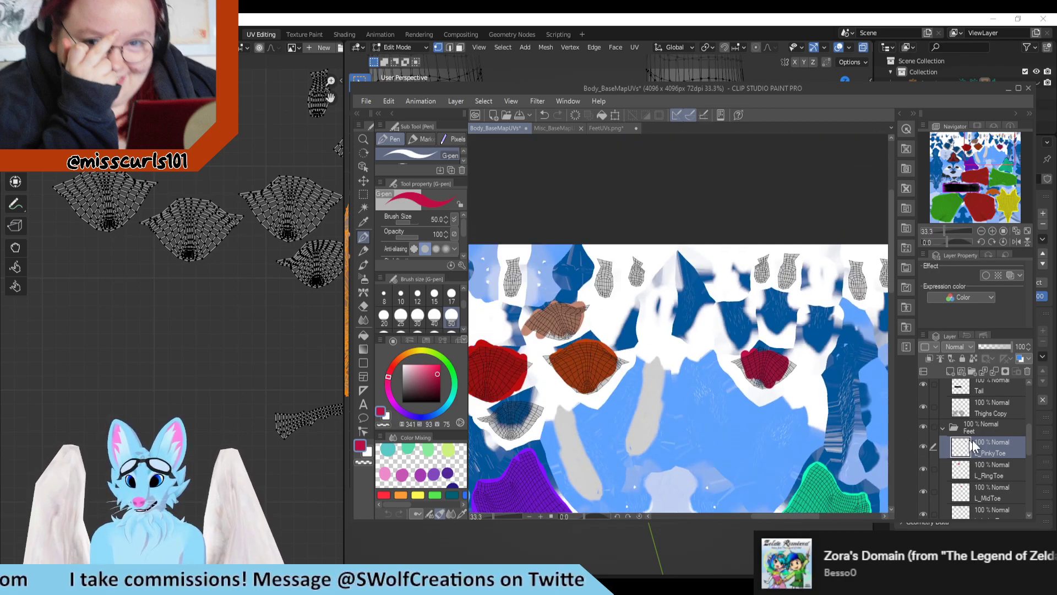
{"action": "double_click", "coordinate": [975, 427]}
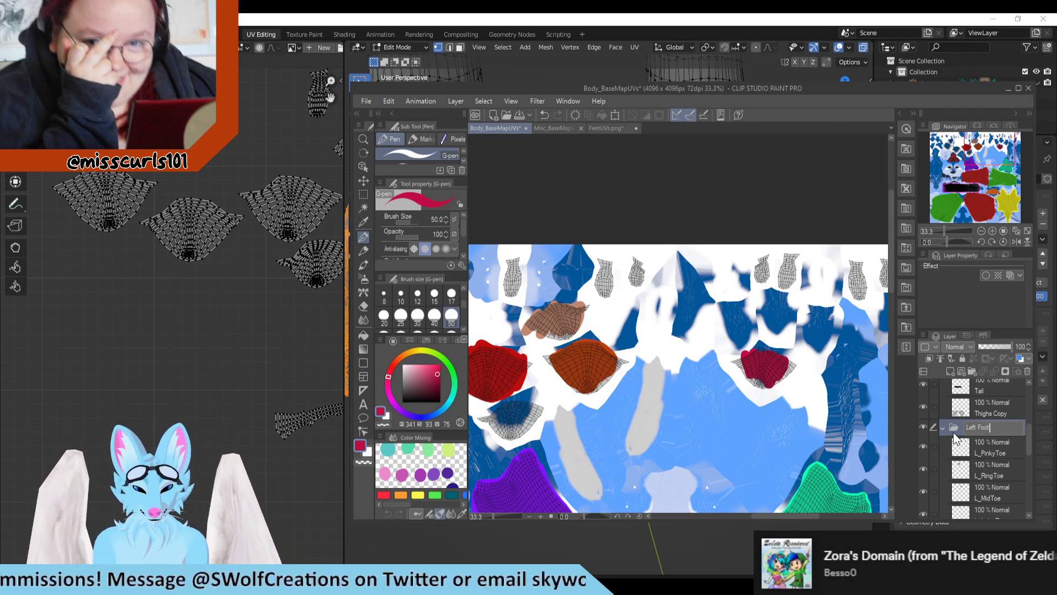
{"action": "key", "text": "Return"}
Step: Review the painted islands in the whole texture, and in Blender inspect the selected feet from several angles alongside the toe UV islands
{"action": "scroll", "coordinate": [702, 360], "scroll_direction": "down", "scroll_amount": 2}
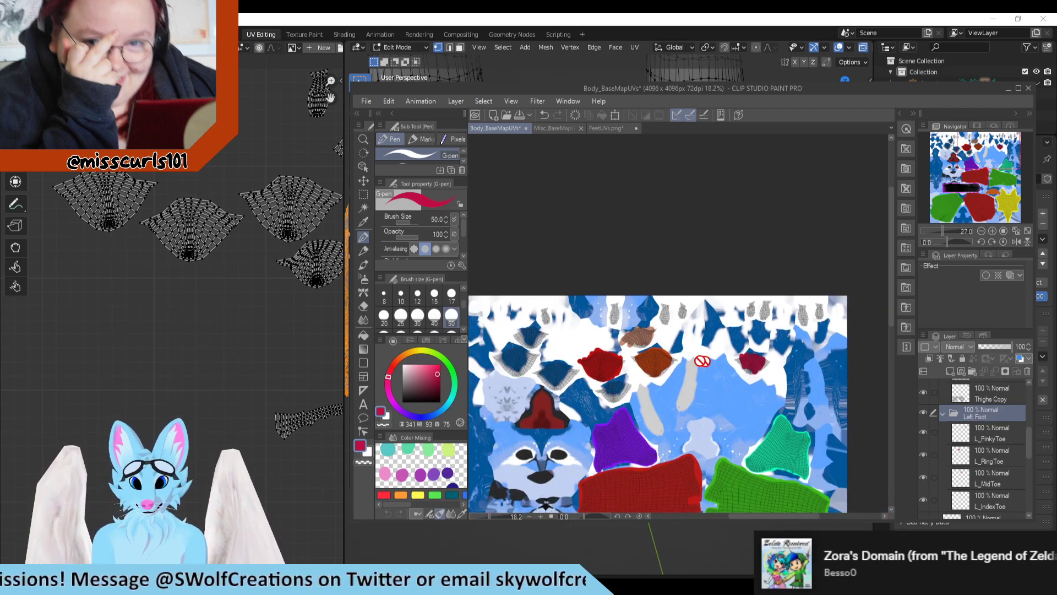
{"action": "scroll", "coordinate": [625, 362], "scroll_direction": "down", "scroll_amount": 1}
{"action": "scroll", "coordinate": [514, 394], "scroll_direction": "up", "scroll_amount": 2}
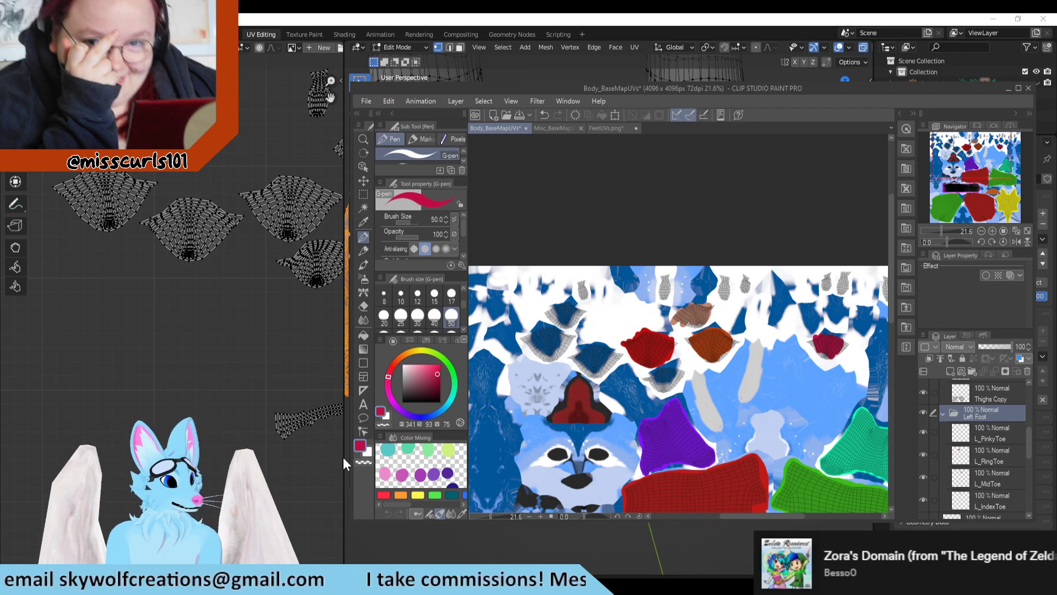
{"action": "left_click", "coordinate": [319, 361]}
{"action": "scroll", "coordinate": [760, 213], "scroll_direction": "down", "scroll_amount": 10}
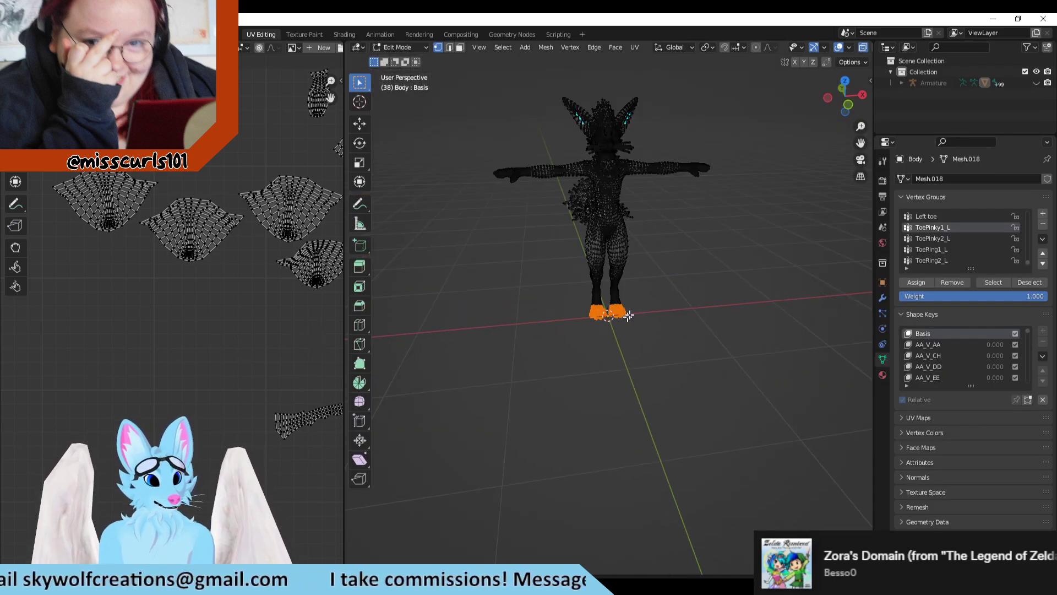
{"action": "middle_click_drag", "start_coordinate": [759, 213], "coordinate": [800, 203]}
{"action": "middle_click_drag", "start_coordinate": [739, 187], "coordinate": [658, 358], "text": "shift"}
{"action": "scroll", "coordinate": [657, 361], "scroll_direction": "up", "scroll_amount": 5}
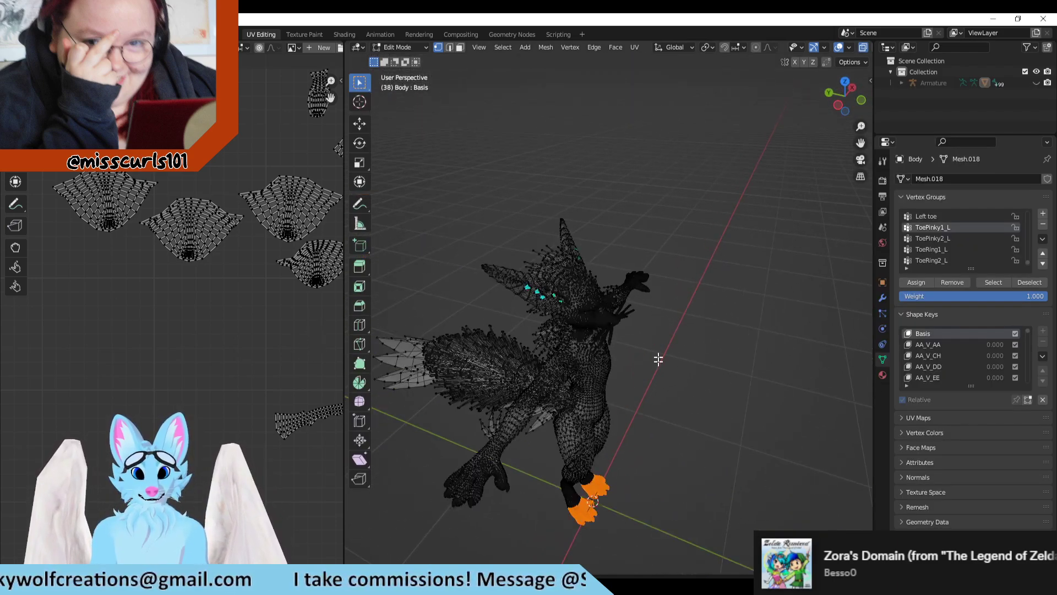
{"action": "middle_click_drag", "start_coordinate": [645, 426], "coordinate": [682, 347], "text": "shift"}
{"action": "scroll", "coordinate": [686, 358], "scroll_direction": "down", "scroll_amount": 5}
{"action": "scroll", "coordinate": [662, 289], "scroll_direction": "up", "scroll_amount": 5}
{"action": "scroll", "coordinate": [663, 318], "scroll_direction": "up", "scroll_amount": 4}
{"action": "scroll", "coordinate": [663, 318], "scroll_direction": "down", "scroll_amount": 5}
{"action": "scroll", "coordinate": [682, 347], "scroll_direction": "up", "scroll_amount": 3}
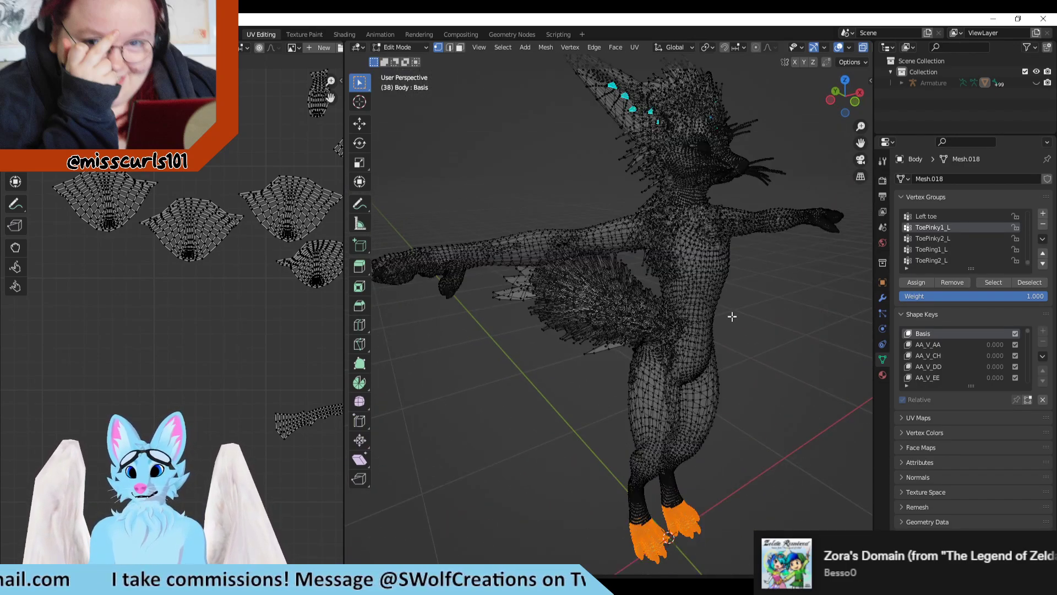
{"action": "scroll", "coordinate": [732, 373], "scroll_direction": "up", "scroll_amount": 3}
{"action": "middle_click_drag", "start_coordinate": [731, 374], "coordinate": [676, 327]}
{"action": "scroll", "coordinate": [676, 327], "scroll_direction": "up", "scroll_amount": 2}
{"action": "middle_click_drag", "start_coordinate": [616, 427], "coordinate": [670, 386], "text": "shift"}
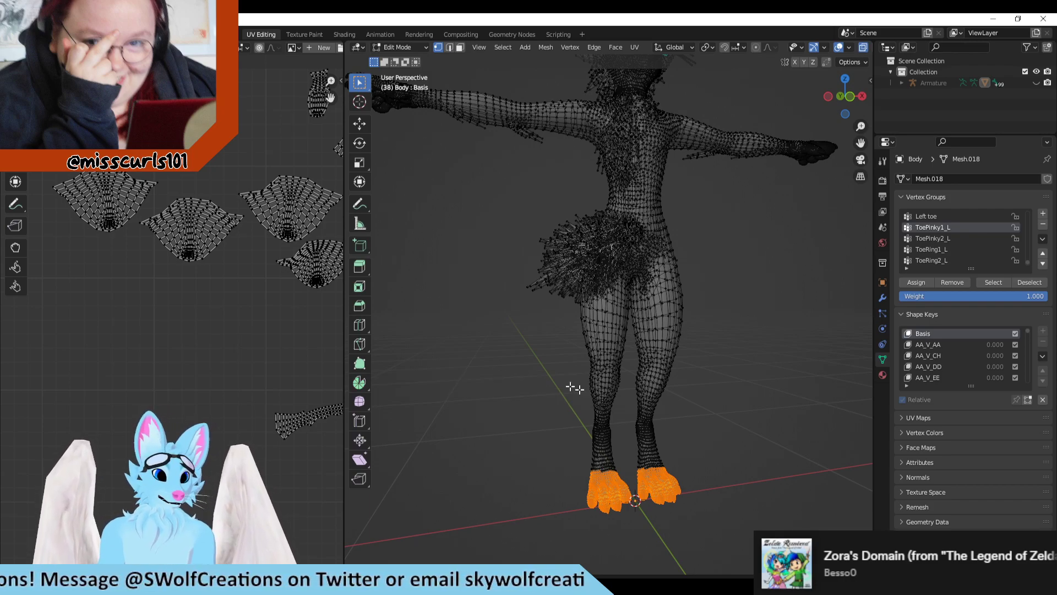
{"action": "scroll", "coordinate": [715, 498], "scroll_direction": "up", "scroll_amount": 3}
{"action": "middle_click_drag", "start_coordinate": [719, 473], "coordinate": [617, 273], "text": "shift"}
{"action": "scroll", "coordinate": [217, 282], "scroll_direction": "down", "scroll_amount": 2}
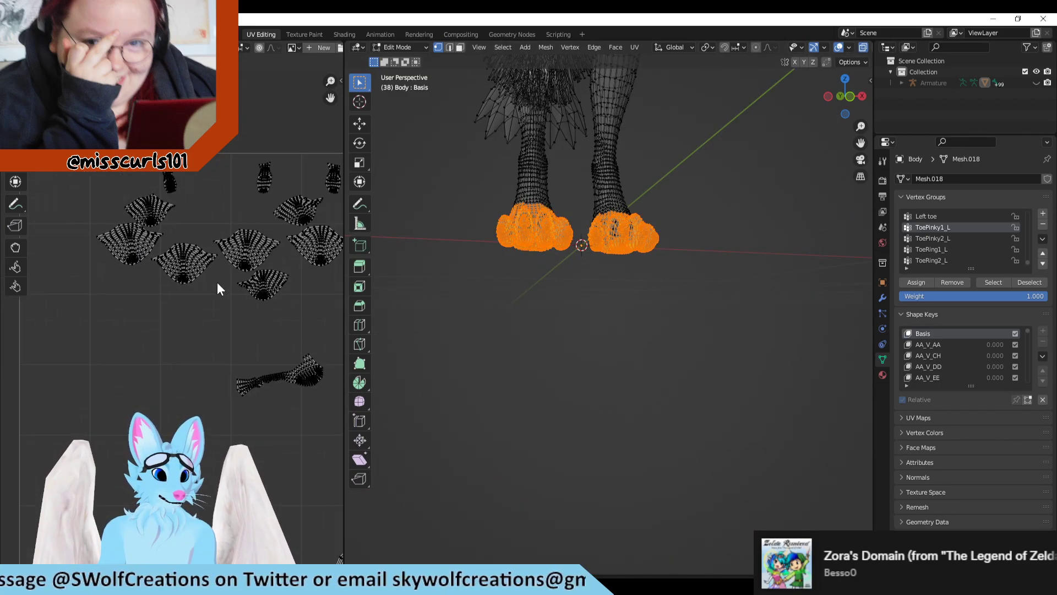
{"action": "middle_click_drag", "start_coordinate": [252, 230], "coordinate": [197, 323]}
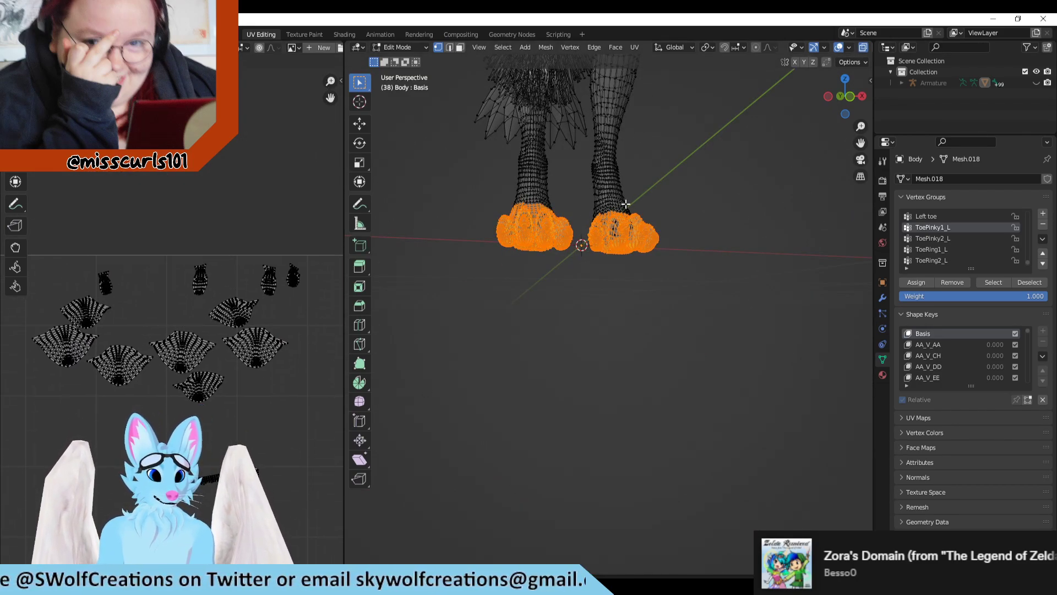
{"action": "middle_click_drag", "start_coordinate": [626, 204], "coordinate": [639, 267], "text": "shift"}
{"action": "scroll", "coordinate": [995, 239], "scroll_direction": "up", "scroll_amount": 2}
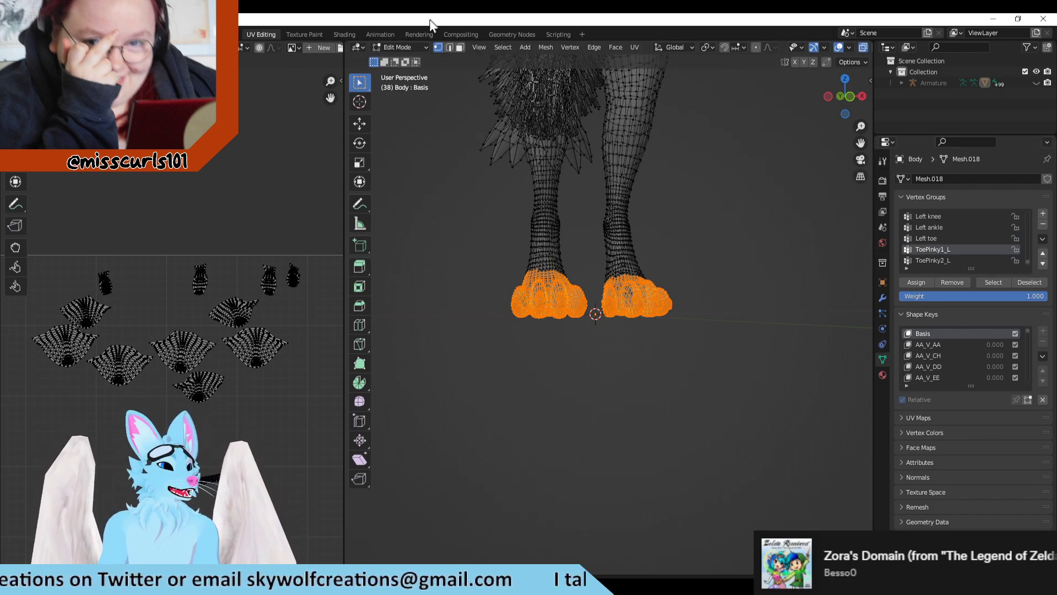
Step: Return to texture painting and compare the toes of both feet from the front with the toe islands in the texture
{"action": "left_click", "coordinate": [308, 32]}
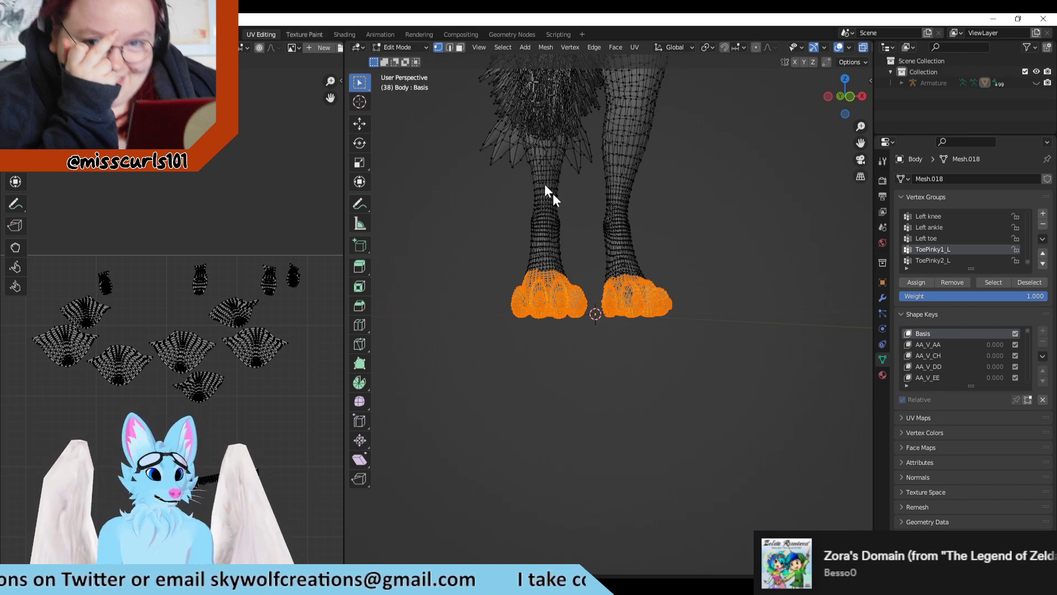
{"action": "middle_click_drag", "start_coordinate": [659, 362], "coordinate": [700, 356], "text": "shift"}
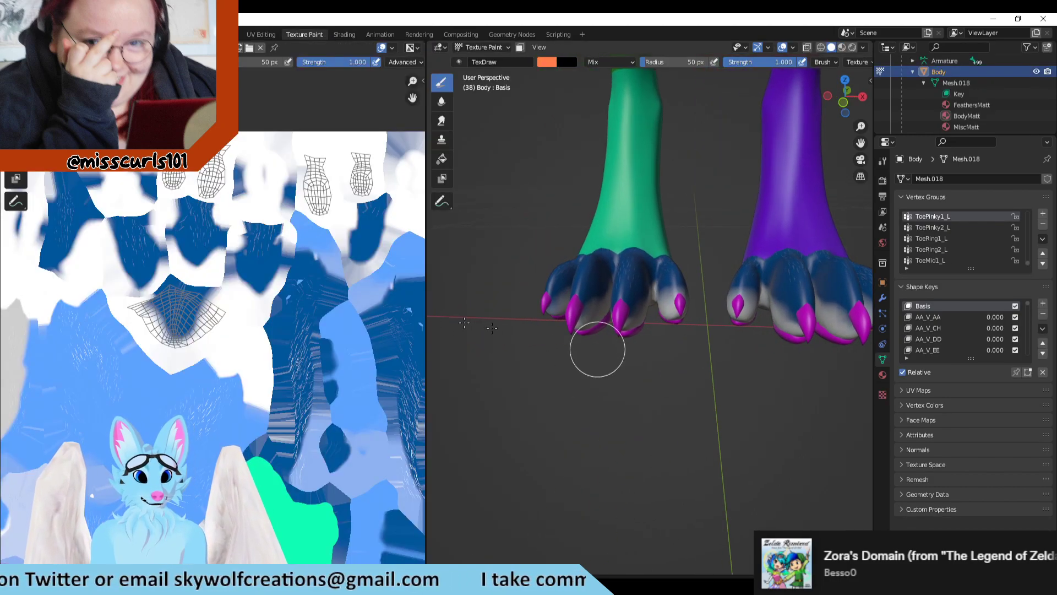
{"action": "scroll", "coordinate": [210, 324], "scroll_direction": "down", "scroll_amount": 4}
{"action": "scroll", "coordinate": [574, 290], "scroll_direction": "down", "scroll_amount": 2}
{"action": "scroll", "coordinate": [574, 290], "scroll_direction": "down", "scroll_amount": 2}
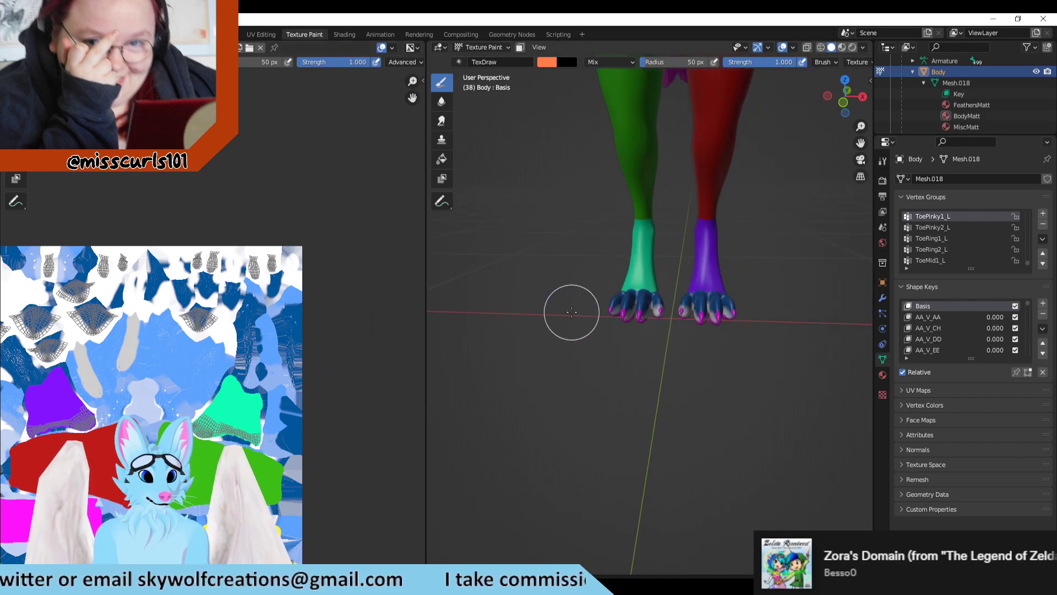
{"action": "scroll", "coordinate": [279, 307], "scroll_direction": "up", "scroll_amount": 2}
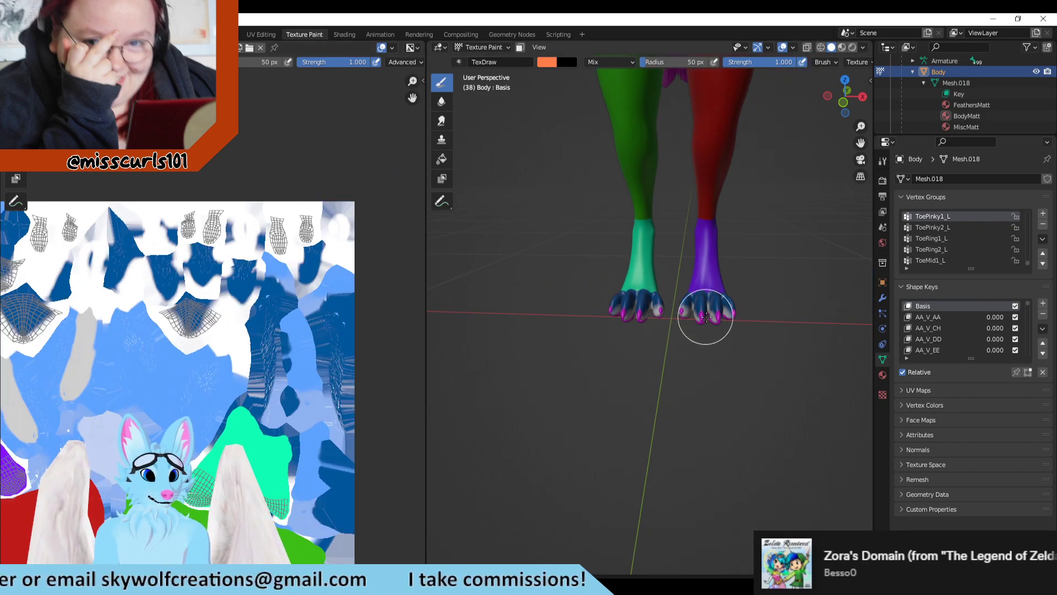
{"action": "scroll", "coordinate": [640, 329], "scroll_direction": "up", "scroll_amount": 2}
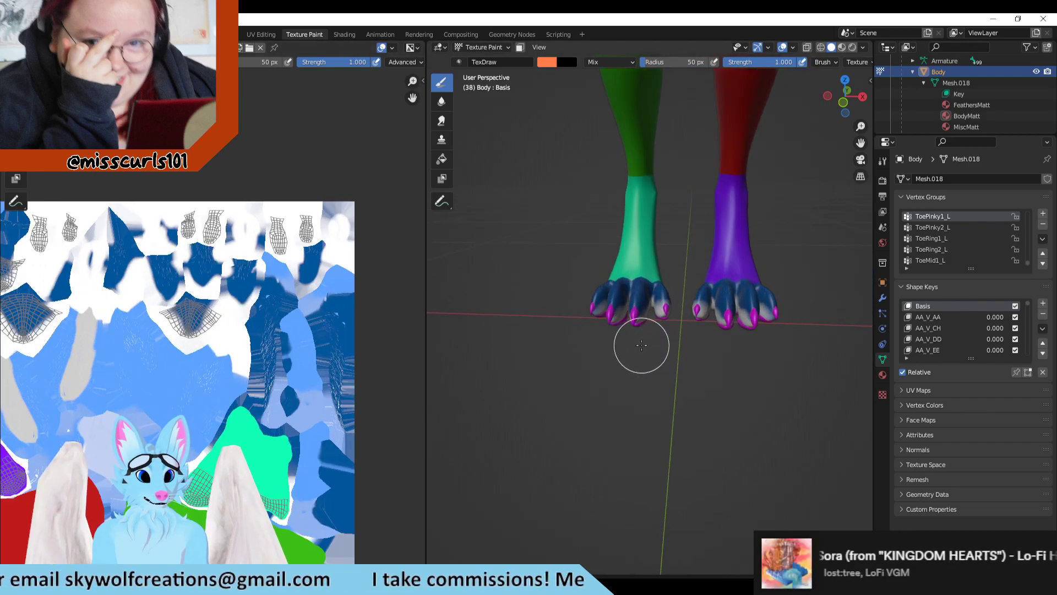
{"action": "mouse_move", "coordinate": [642, 347]}
{"action": "middle_mouse_down"}
{"action": "mouse_move", "coordinate": [673, 309]}
{"action": "mouse_move", "coordinate": [651, 341]}
{"action": "middle_mouse_up"}
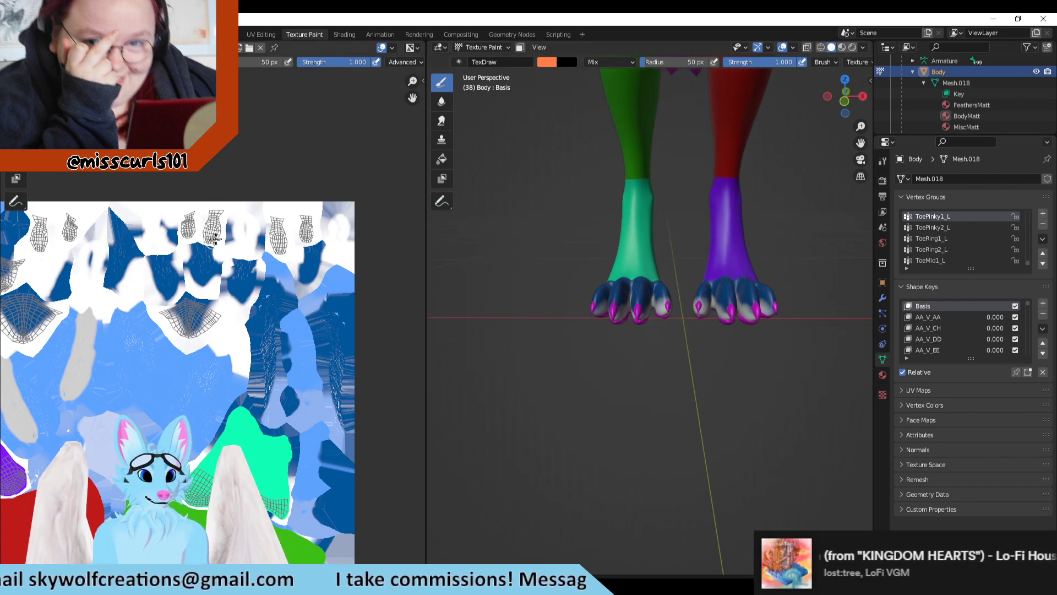
Step: Paint an orange test stroke on a small toe island in the texture, locate it under the feet, and undo it
{"action": "scroll", "coordinate": [212, 314], "scroll_direction": "up", "scroll_amount": 3}
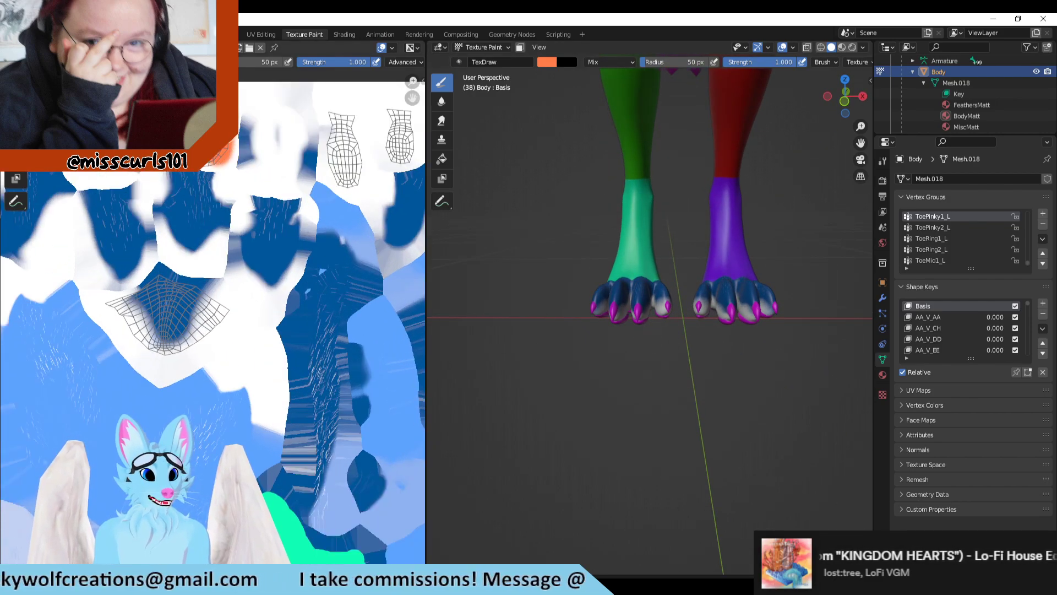
{"action": "middle_click_drag", "start_coordinate": [735, 290], "coordinate": [717, 137]}
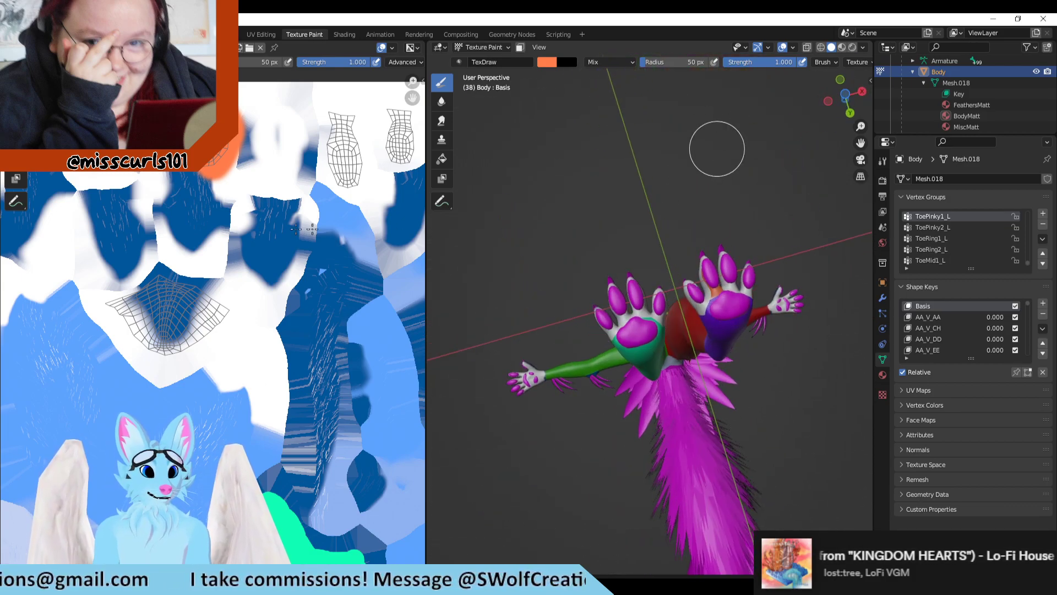
{"action": "scroll", "coordinate": [288, 279], "scroll_direction": "down", "scroll_amount": 2}
{"action": "scroll", "coordinate": [288, 279], "scroll_direction": "down", "scroll_amount": 1}
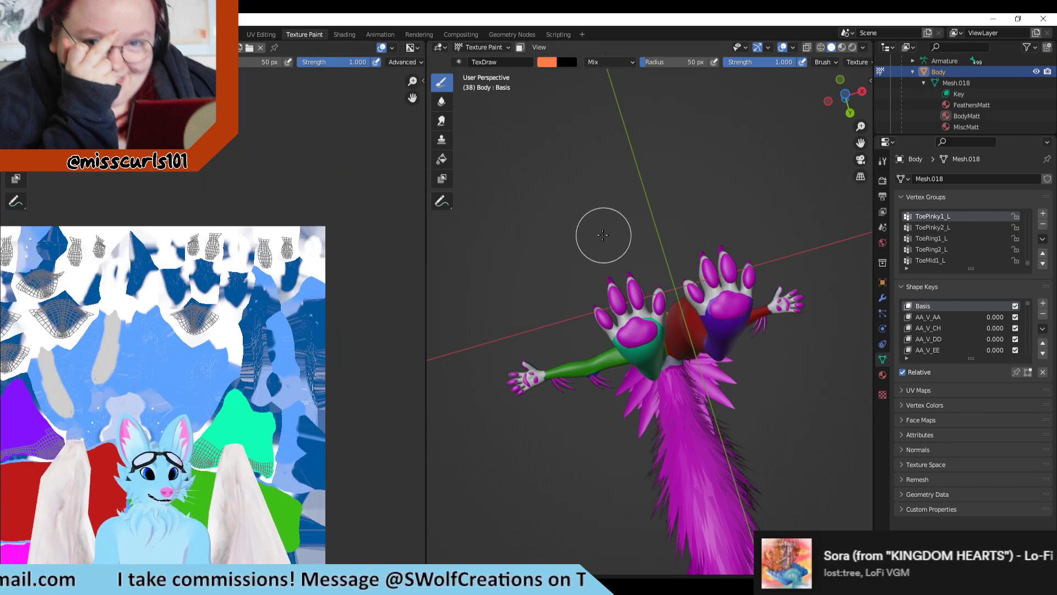
Step: Move the Clip Studio Paint window clear of Blender and examine the toes and their pads from a low front angle
{"action": "middle_click_drag", "start_coordinate": [651, 238], "coordinate": [641, 254]}
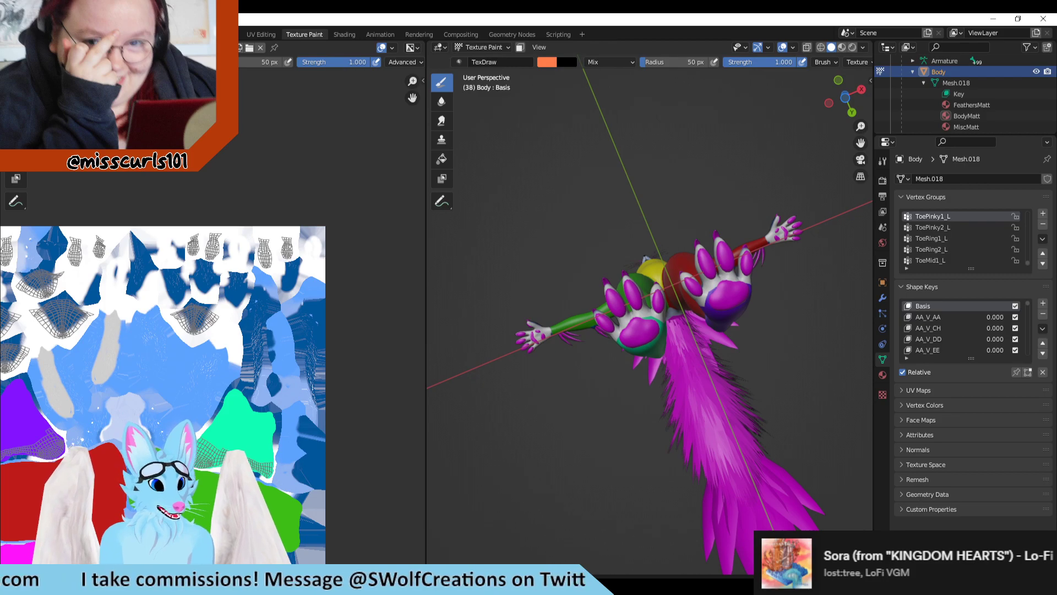
{"action": "key", "text": "alt+Tab"}
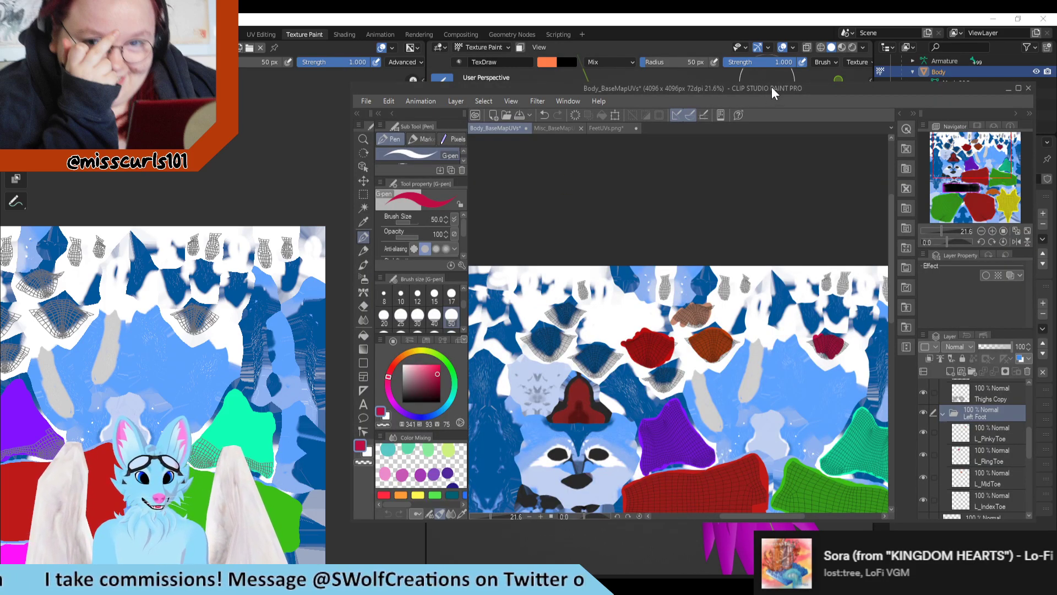
{"action": "left_click_drag", "start_coordinate": [772, 87], "coordinate": [0, 104]}
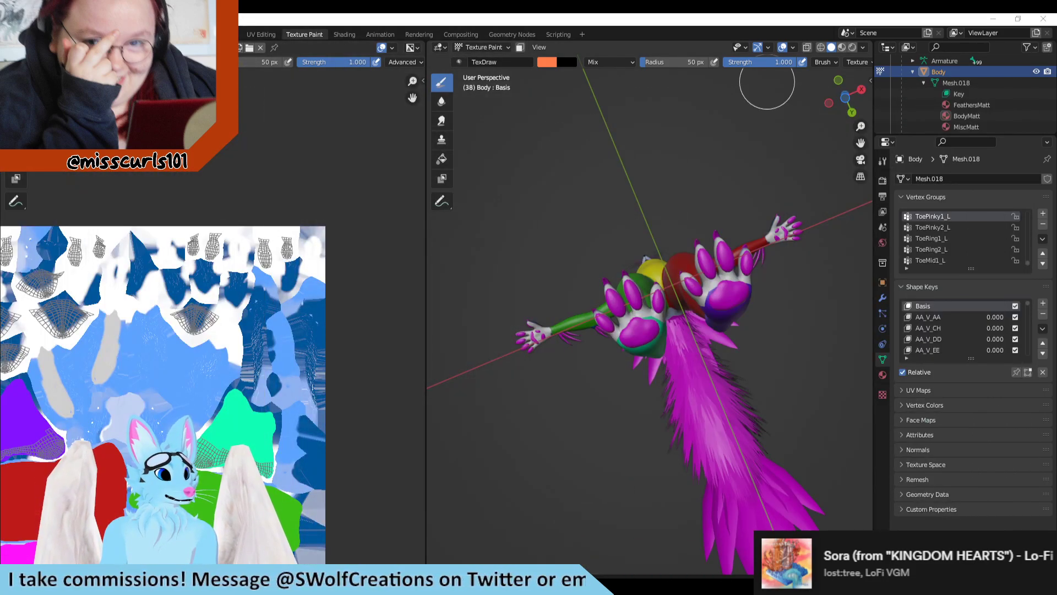
{"action": "middle_click_drag", "start_coordinate": [702, 243], "coordinate": [724, 311]}
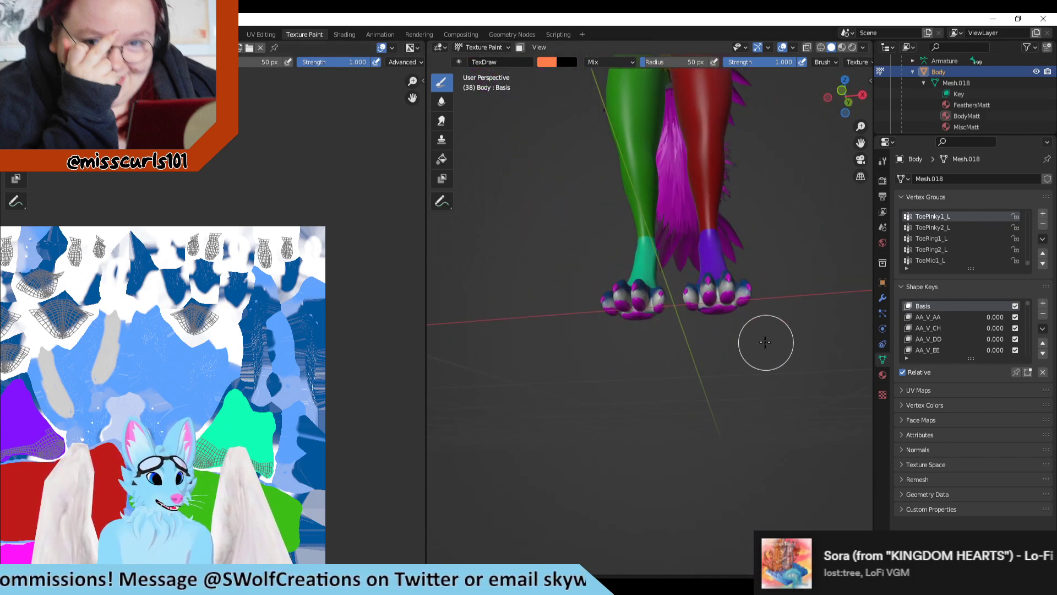
{"action": "scroll", "coordinate": [770, 342], "scroll_direction": "up", "scroll_amount": 4}
{"action": "middle_click_drag", "start_coordinate": [716, 364], "coordinate": [590, 389], "text": "shift"}
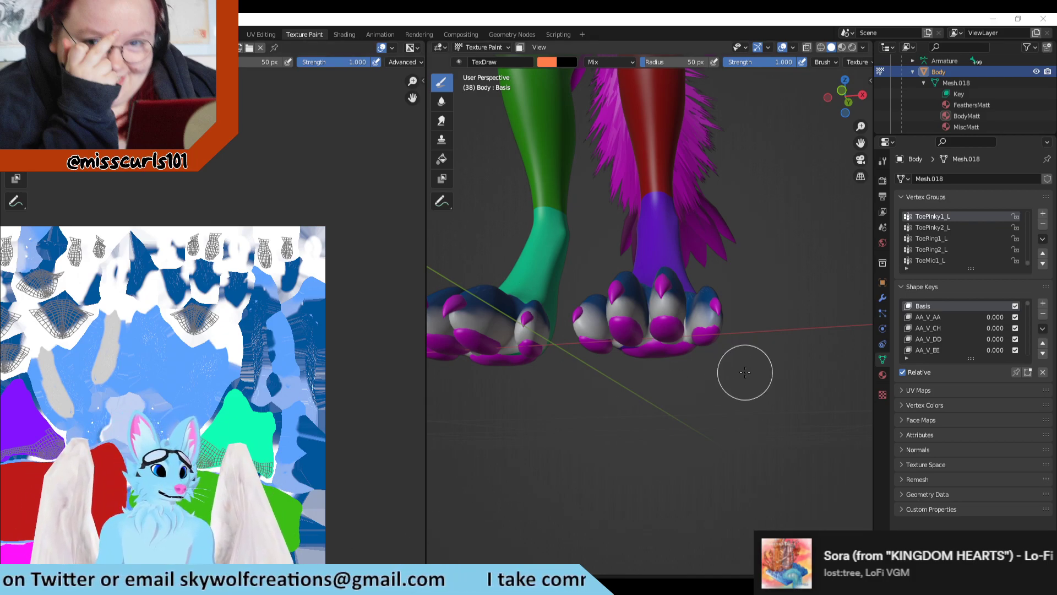
Step: Paint an orange test stroke on a middle toe of the purple foot from below to locate its texture island, and undo it
{"action": "scroll", "coordinate": [743, 372], "scroll_direction": "up", "scroll_amount": 3}
{"action": "mouse_move", "coordinate": [721, 434]}
{"action": "middle_mouse_down"}
{"action": "mouse_move", "coordinate": [715, 359]}
{"action": "mouse_move", "coordinate": [741, 235]}
{"action": "middle_mouse_up"}
{"action": "mouse_move", "coordinate": [637, 269]}
{"action": "left_mouse_down"}
{"action": "mouse_move", "coordinate": [618, 236]}
{"action": "mouse_move", "coordinate": [633, 243]}
{"action": "left_mouse_up"}
{"action": "scroll", "coordinate": [208, 275], "scroll_direction": "down", "scroll_amount": 1}
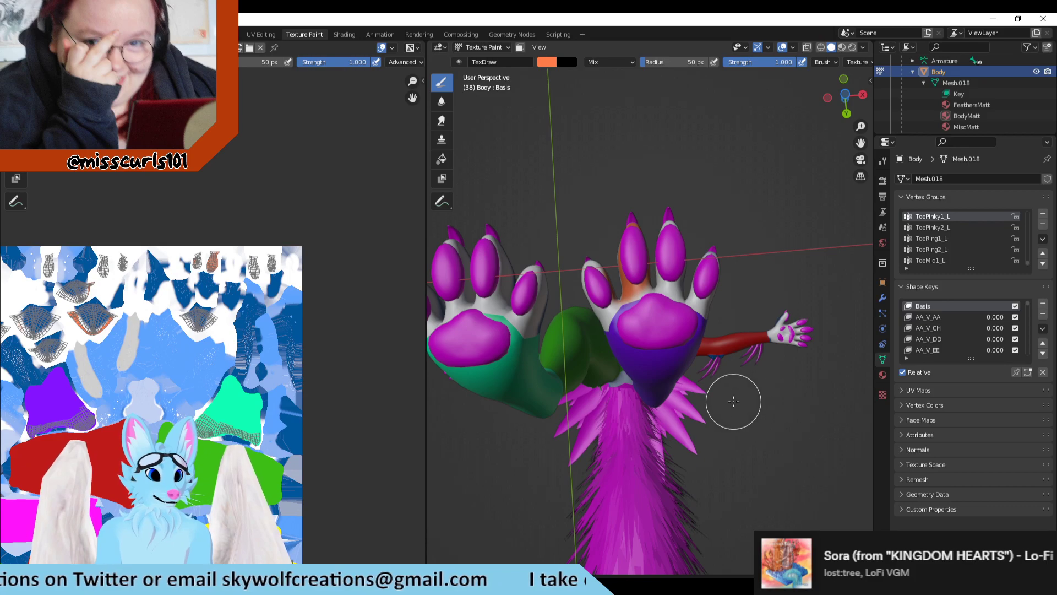
{"action": "key", "text": "ctrl+z"}
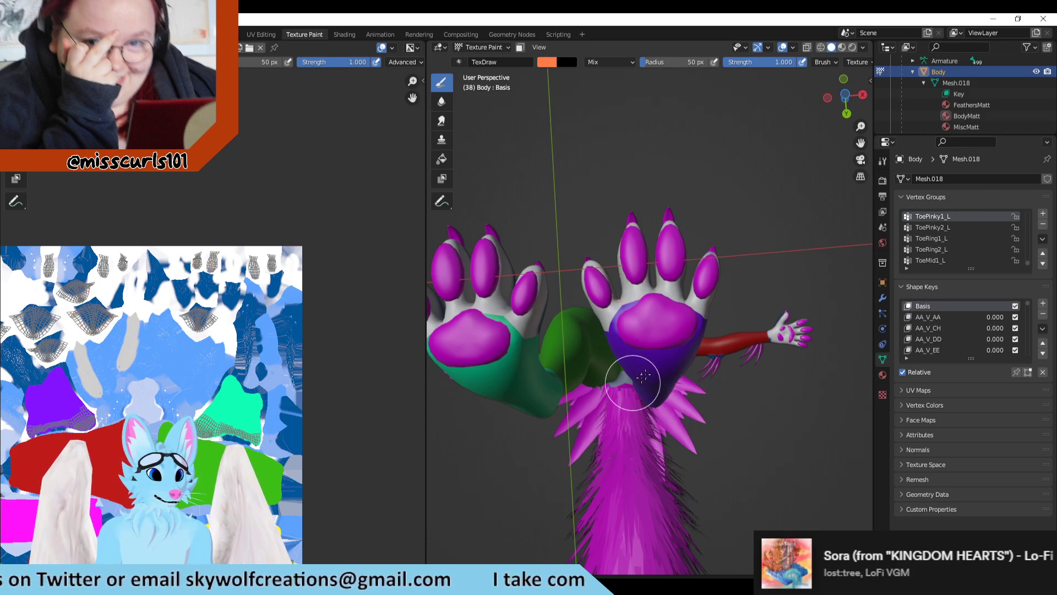
Step: Mark the innermost toe and the two outer toes of the purple foot with orange test strokes one by one, undoing each
{"action": "middle_click_drag", "start_coordinate": [628, 371], "coordinate": [573, 322]}
{"action": "mouse_move", "coordinate": [573, 322]}
{"action": "left_mouse_down"}
{"action": "mouse_move", "coordinate": [583, 300]}
{"action": "mouse_move", "coordinate": [584, 350]}
{"action": "left_mouse_up"}
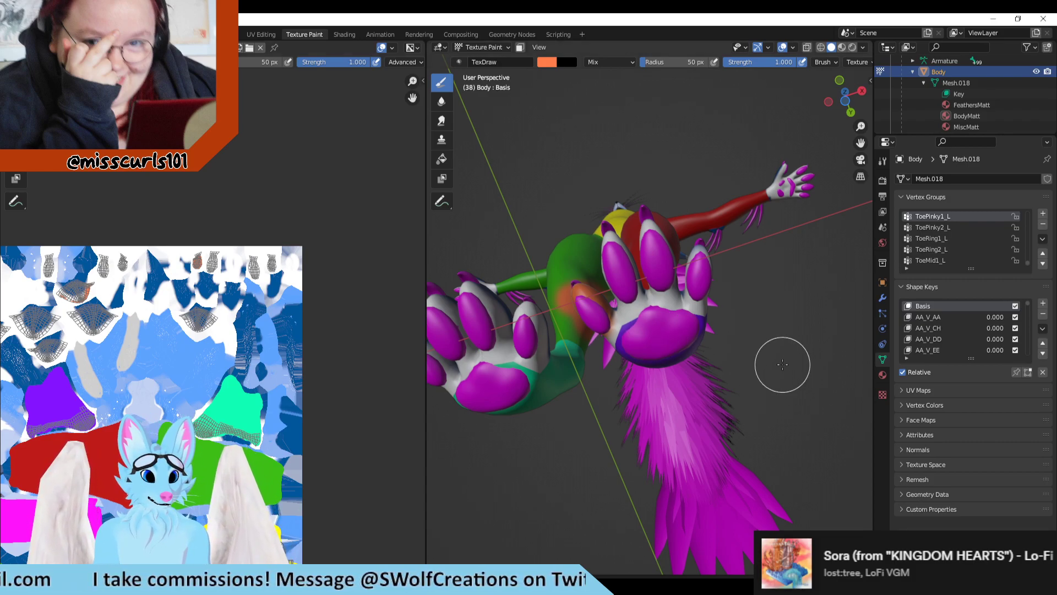
{"action": "mouse_move", "coordinate": [760, 278]}
{"action": "middle_mouse_down"}
{"action": "mouse_move", "coordinate": [764, 360]}
{"action": "mouse_move", "coordinate": [752, 371]}
{"action": "mouse_move", "coordinate": [743, 361]}
{"action": "middle_mouse_up"}
{"action": "mouse_move", "coordinate": [655, 326]}
{"action": "left_mouse_down"}
{"action": "mouse_move", "coordinate": [657, 300]}
{"action": "mouse_move", "coordinate": [649, 342]}
{"action": "mouse_move", "coordinate": [656, 307]}
{"action": "mouse_move", "coordinate": [643, 303]}
{"action": "mouse_move", "coordinate": [653, 326]}
{"action": "left_mouse_up"}
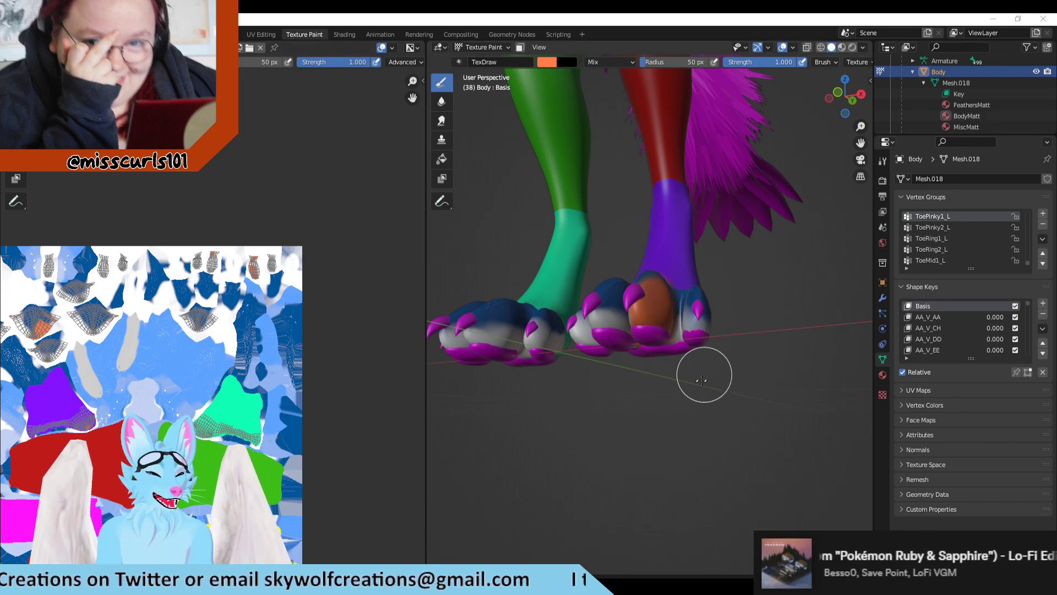
{"action": "key", "text": "ctrl+z"}
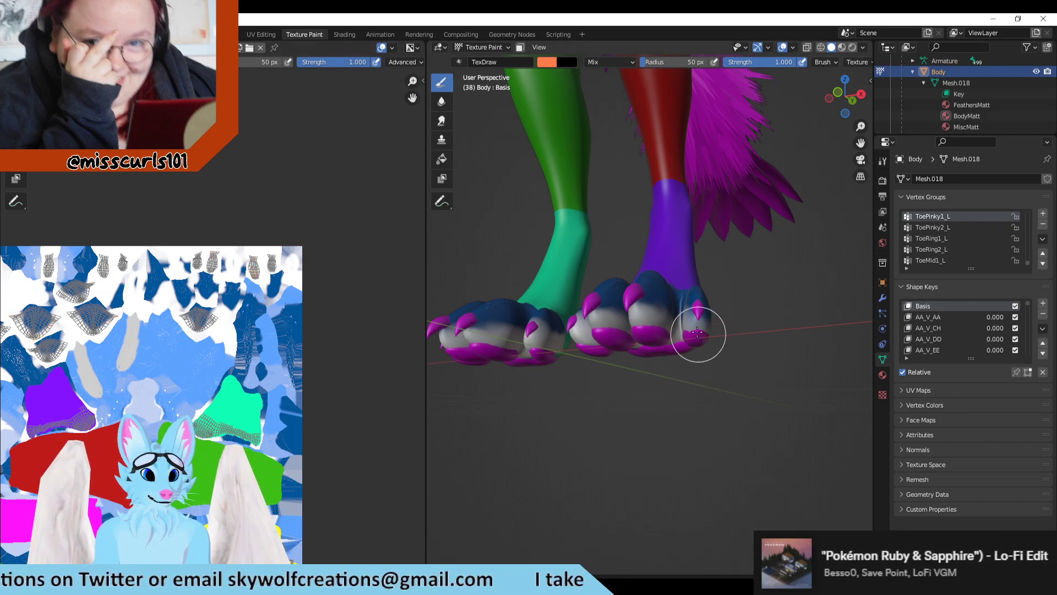
{"action": "mouse_move", "coordinate": [697, 333]}
{"action": "left_mouse_down"}
{"action": "mouse_move", "coordinate": [701, 305]}
{"action": "mouse_move", "coordinate": [693, 328]}
{"action": "left_mouse_up"}
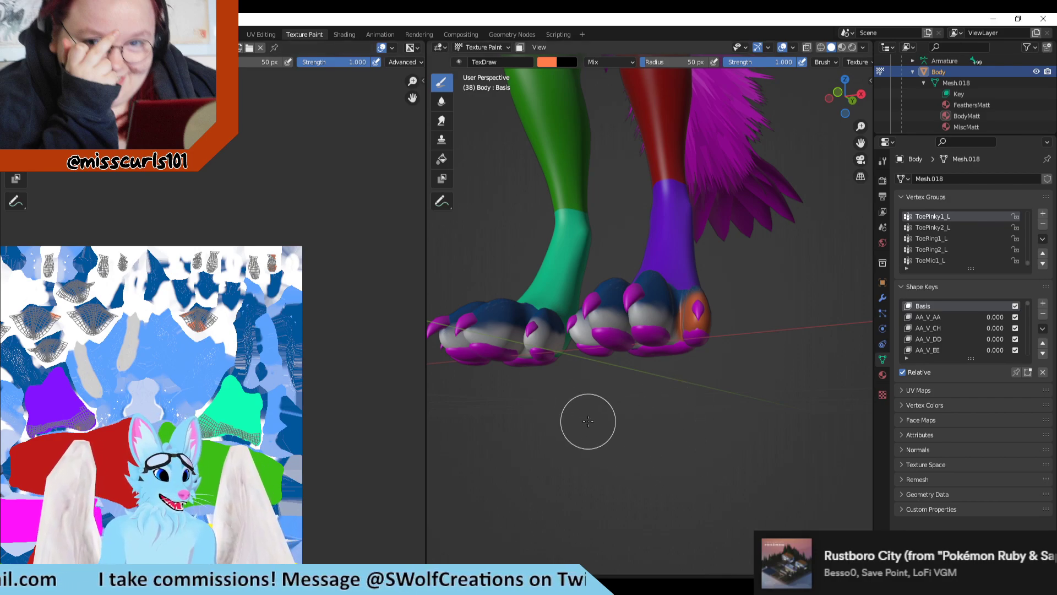
{"action": "mouse_move", "coordinate": [601, 431]}
{"action": "middle_mouse_down"}
{"action": "mouse_move", "coordinate": [611, 435]}
{"action": "mouse_move", "coordinate": [558, 407]}
{"action": "mouse_move", "coordinate": [568, 380]}
{"action": "middle_mouse_up"}
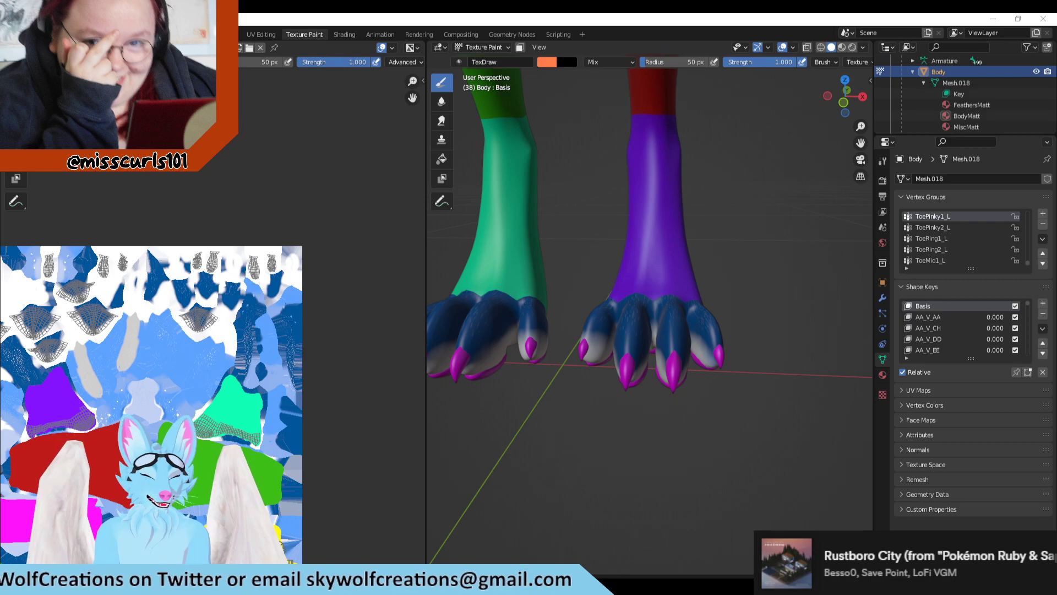
Step: Review the whole texture and examine the color-coded body and legs of the avatar from the front
{"action": "scroll", "coordinate": [412, 425], "scroll_direction": "down", "scroll_amount": 3}
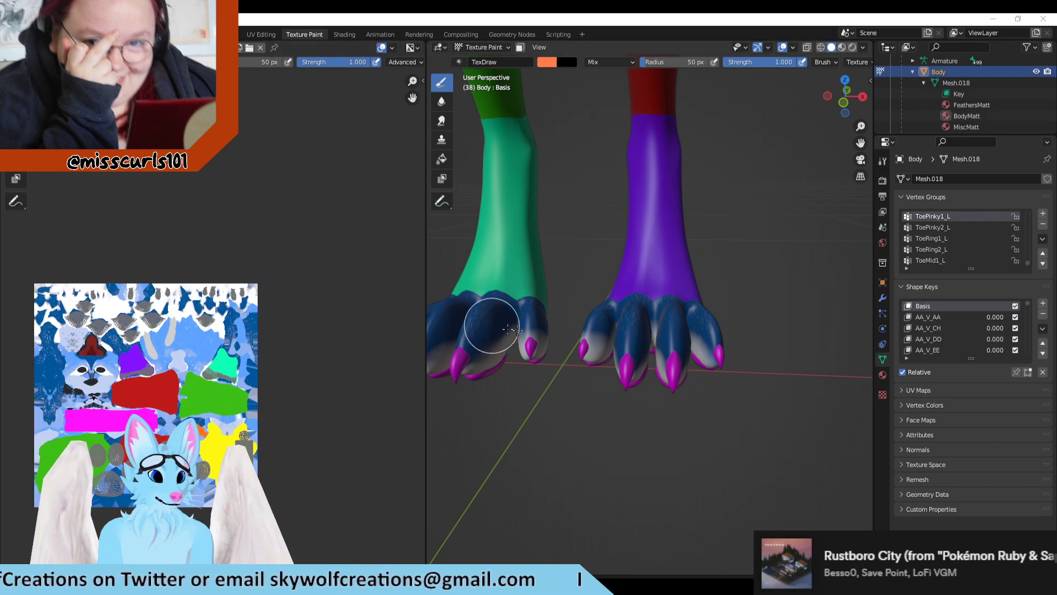
{"action": "scroll", "coordinate": [623, 398], "scroll_direction": "down", "scroll_amount": 2}
{"action": "mouse_move", "coordinate": [603, 408]}
{"action": "middle_mouse_down"}
{"action": "mouse_move", "coordinate": [559, 394]}
{"action": "mouse_move", "coordinate": [550, 354]}
{"action": "middle_mouse_up"}
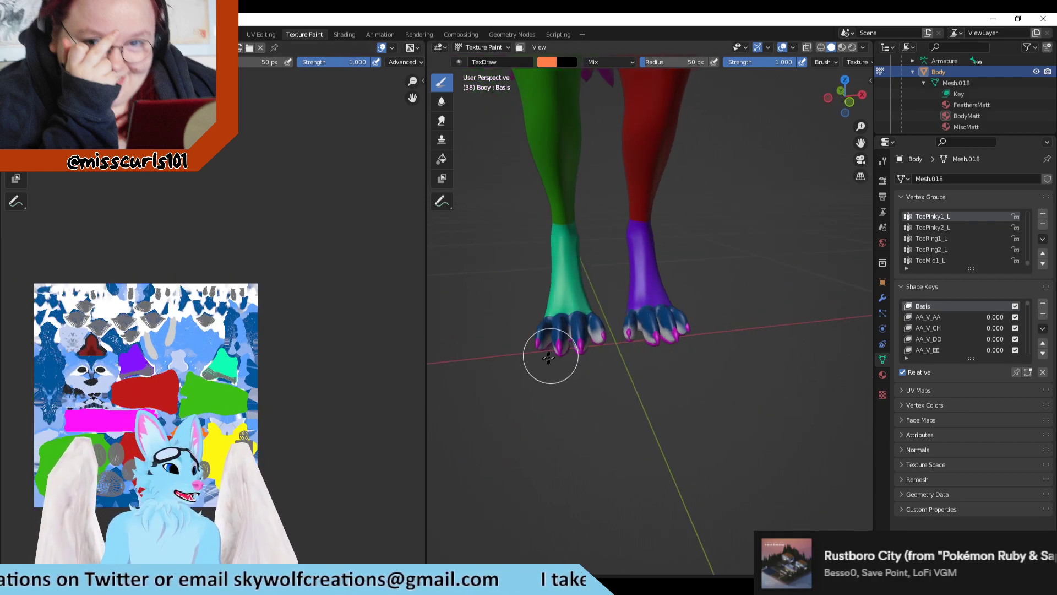
{"action": "scroll", "coordinate": [661, 438], "scroll_direction": "down", "scroll_amount": 4}
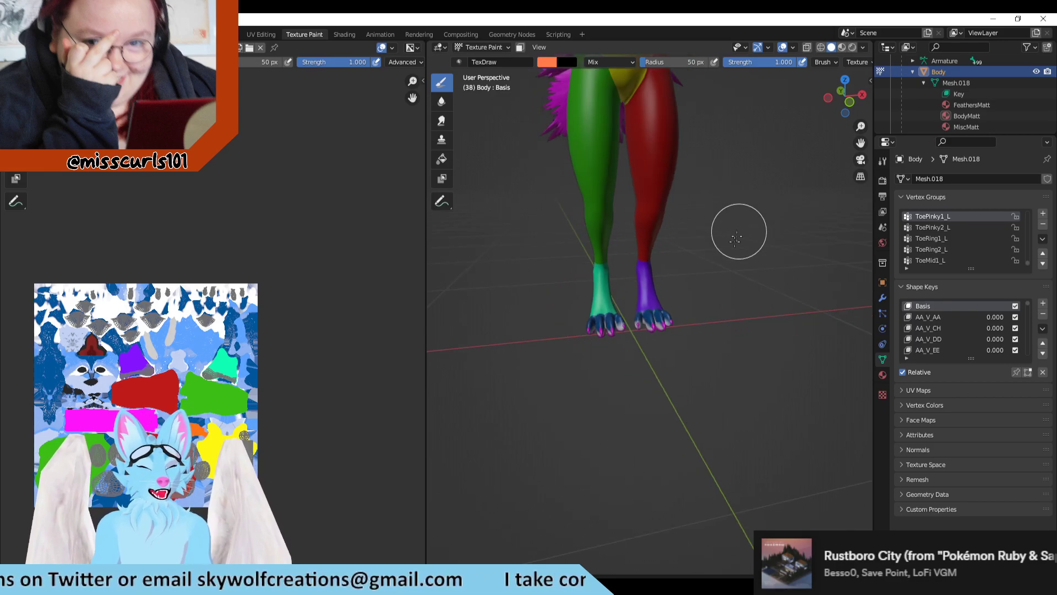
{"action": "key", "text": "KP_7"}
{"action": "middle_click_drag", "start_coordinate": [747, 359], "coordinate": [699, 361]}
{"action": "middle_click_drag", "start_coordinate": [715, 206], "coordinate": [698, 414]}
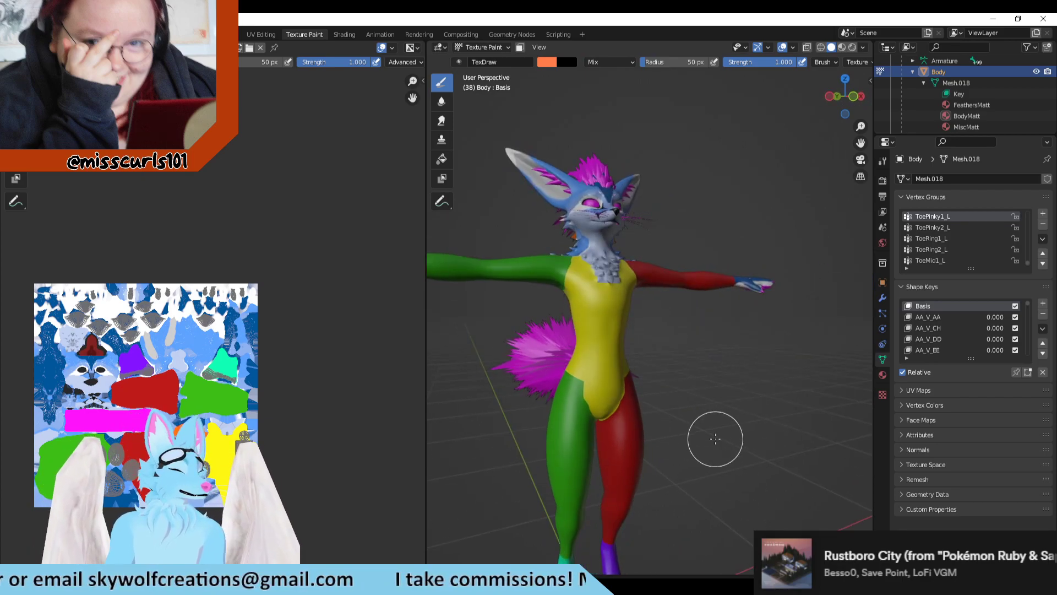
{"action": "middle_click_drag", "start_coordinate": [700, 497], "coordinate": [644, 369]}
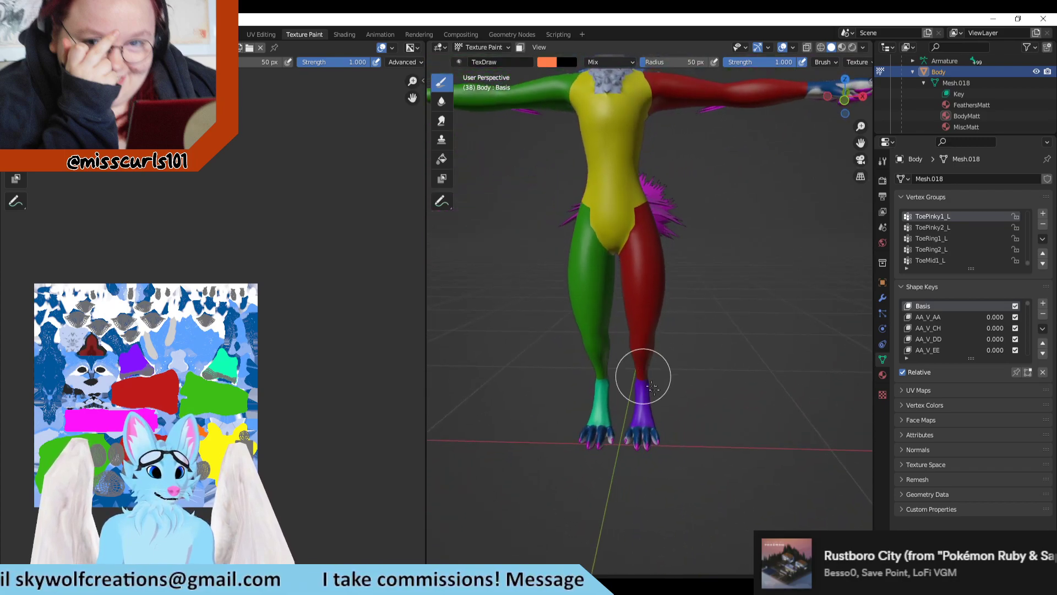
Step: Compare the toes of the teal and purple feet from the front and from low angles alongside the toe islands
{"action": "middle_click_drag", "start_coordinate": [682, 428], "coordinate": [705, 370]}
{"action": "scroll", "coordinate": [673, 435], "scroll_direction": "up", "scroll_amount": 2}
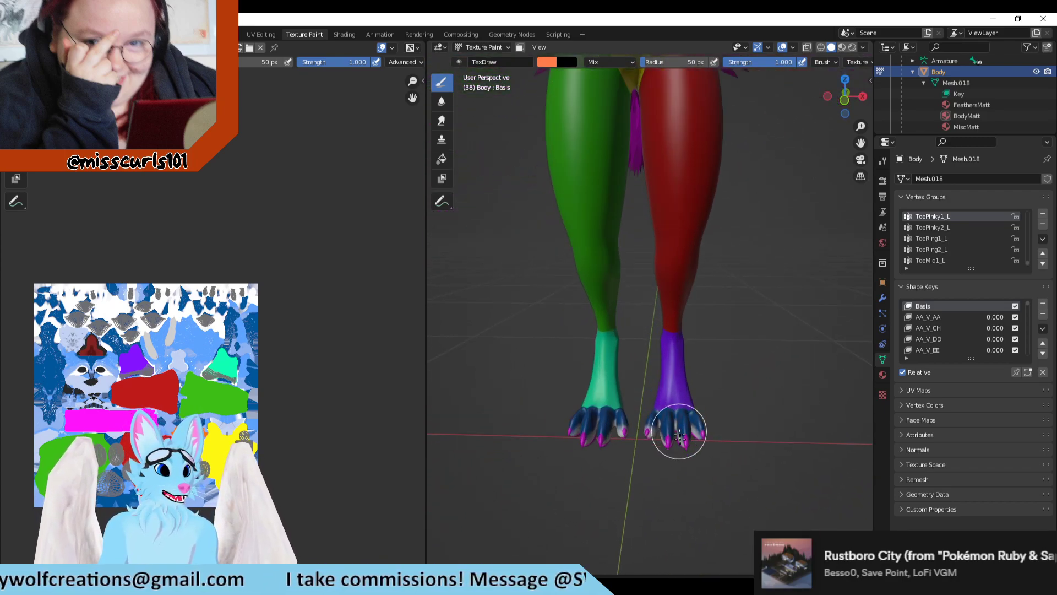
{"action": "middle_click_drag", "start_coordinate": [671, 446], "coordinate": [647, 459]}
{"action": "scroll", "coordinate": [233, 430], "scroll_direction": "up", "scroll_amount": 1}
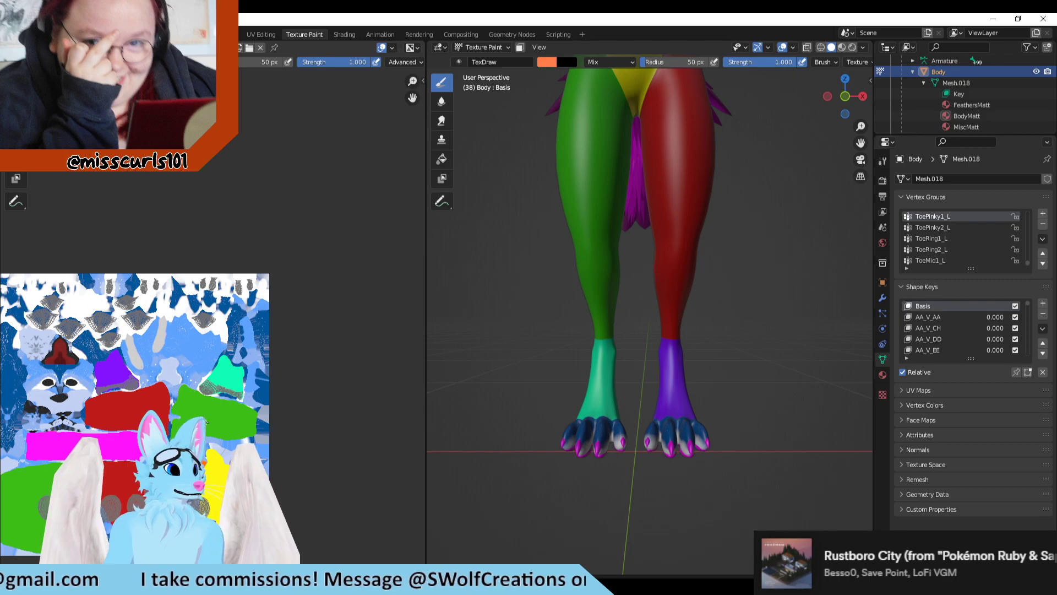
{"action": "scroll", "coordinate": [556, 503], "scroll_direction": "up", "scroll_amount": 2}
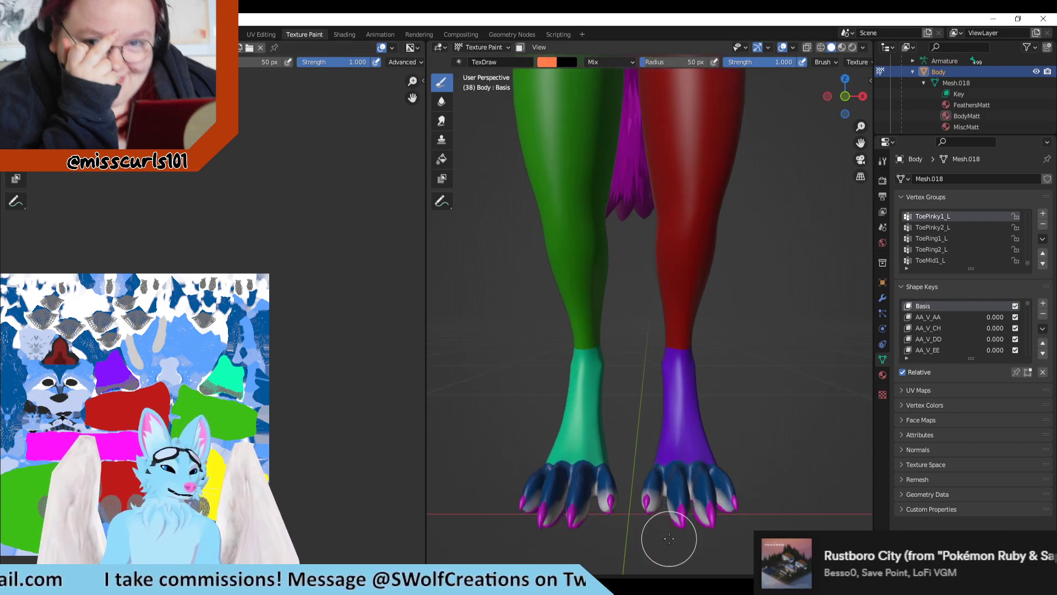
{"action": "middle_click_drag", "start_coordinate": [806, 520], "coordinate": [795, 382], "text": "shift"}
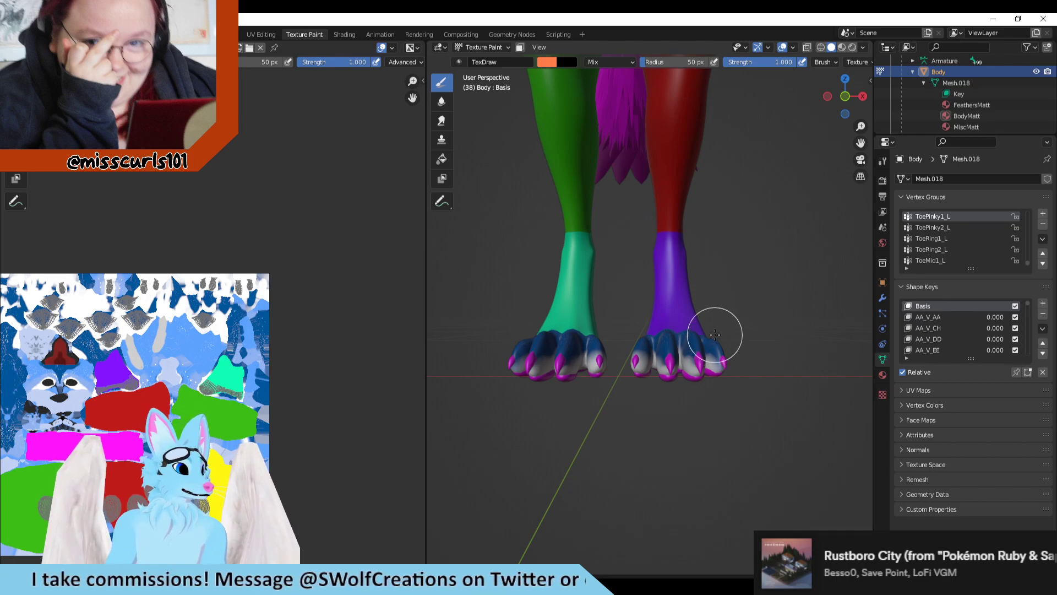
{"action": "mouse_move", "coordinate": [826, 366]}
{"action": "middle_mouse_down"}
{"action": "mouse_move", "coordinate": [734, 352]}
{"action": "mouse_move", "coordinate": [826, 286]}
{"action": "mouse_move", "coordinate": [484, 88]}
{"action": "mouse_move", "coordinate": [606, 220]}
{"action": "mouse_move", "coordinate": [775, 348]}
{"action": "middle_mouse_up"}
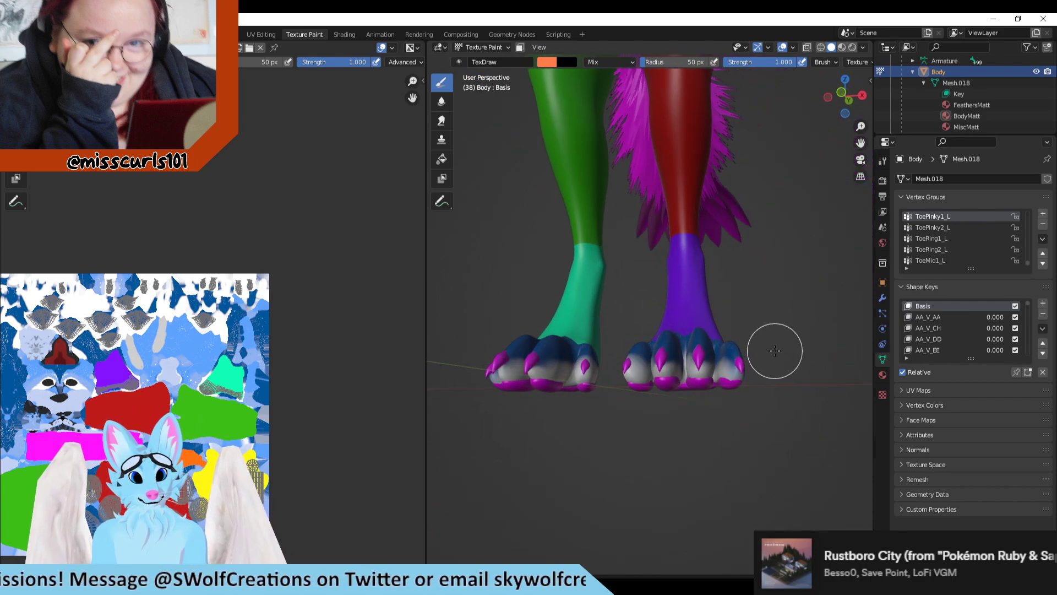
{"action": "scroll", "coordinate": [773, 357], "scroll_direction": "down", "scroll_amount": 1}
{"action": "scroll", "coordinate": [777, 363], "scroll_direction": "up", "scroll_amount": 1}
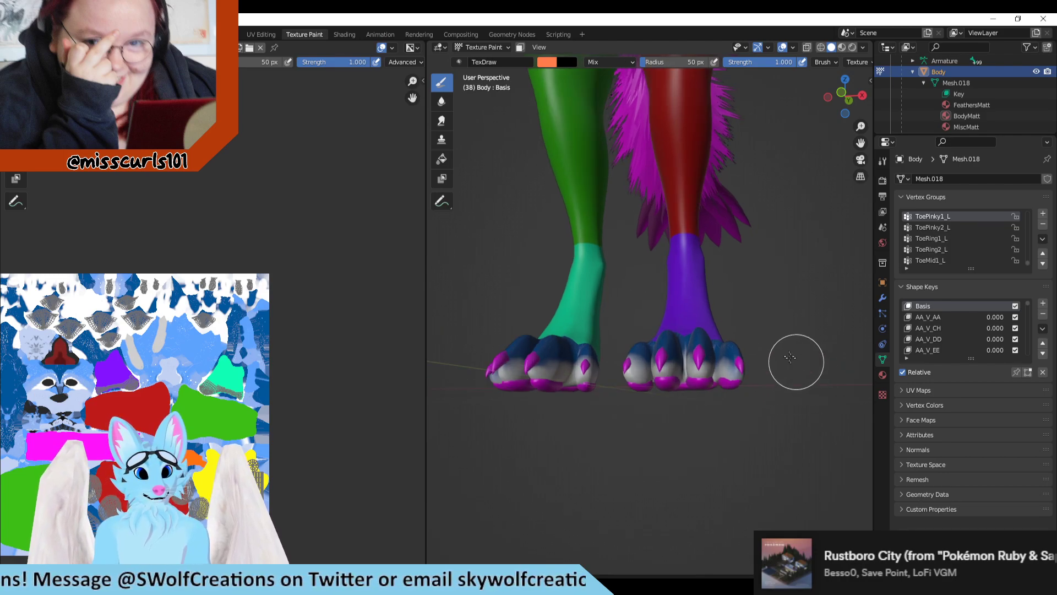
{"action": "middle_click_drag", "start_coordinate": [771, 320], "coordinate": [773, 369]}
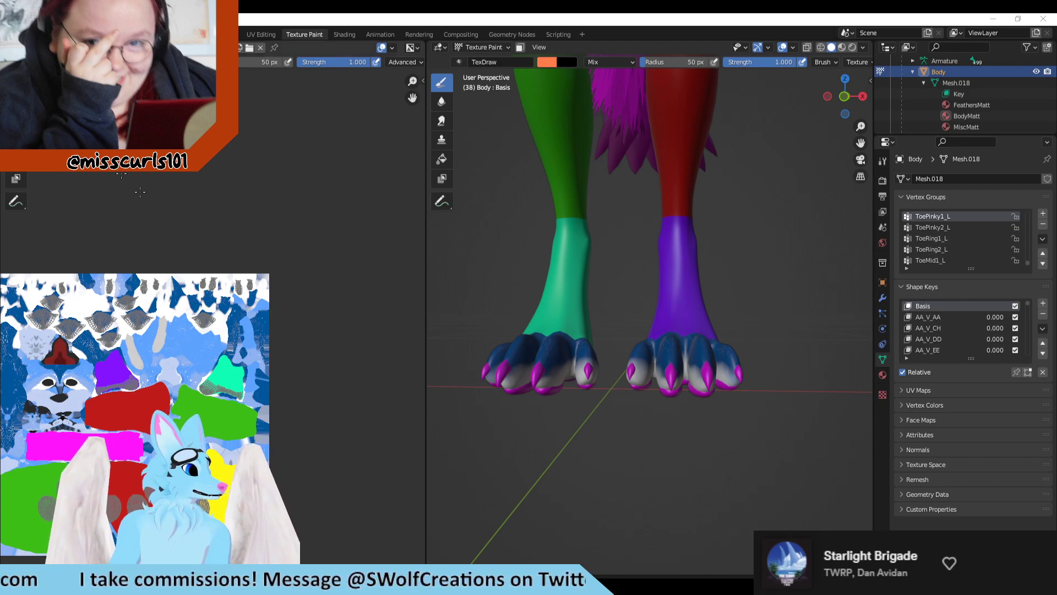
{"action": "scroll", "coordinate": [460, 369], "scroll_direction": "down", "scroll_amount": 1}
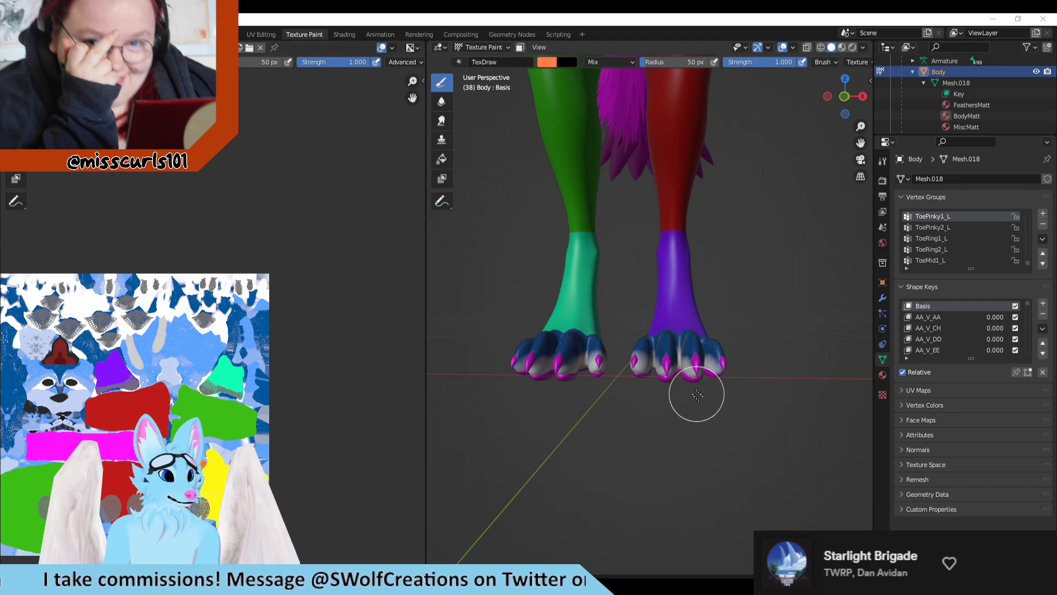
Step: Paint an orange test stroke on the outermost toe of the teal foot, locate it in the texture, and undo it
{"action": "scroll", "coordinate": [614, 402], "scroll_direction": "up", "scroll_amount": 2}
{"action": "mouse_move", "coordinate": [575, 463]}
{"action": "middle_mouse_down"}
{"action": "mouse_move", "coordinate": [597, 466]}
{"action": "mouse_move", "coordinate": [666, 417]}
{"action": "mouse_move", "coordinate": [713, 413]}
{"action": "mouse_move", "coordinate": [768, 427]}
{"action": "mouse_move", "coordinate": [696, 331]}
{"action": "middle_mouse_up"}
{"action": "mouse_move", "coordinate": [660, 308]}
{"action": "left_mouse_down"}
{"action": "mouse_move", "coordinate": [642, 295]}
{"action": "mouse_move", "coordinate": [664, 318]}
{"action": "mouse_move", "coordinate": [660, 297]}
{"action": "mouse_move", "coordinate": [661, 326]}
{"action": "mouse_move", "coordinate": [660, 307]}
{"action": "left_mouse_up"}
{"action": "scroll", "coordinate": [187, 359], "scroll_direction": "up", "scroll_amount": 2}
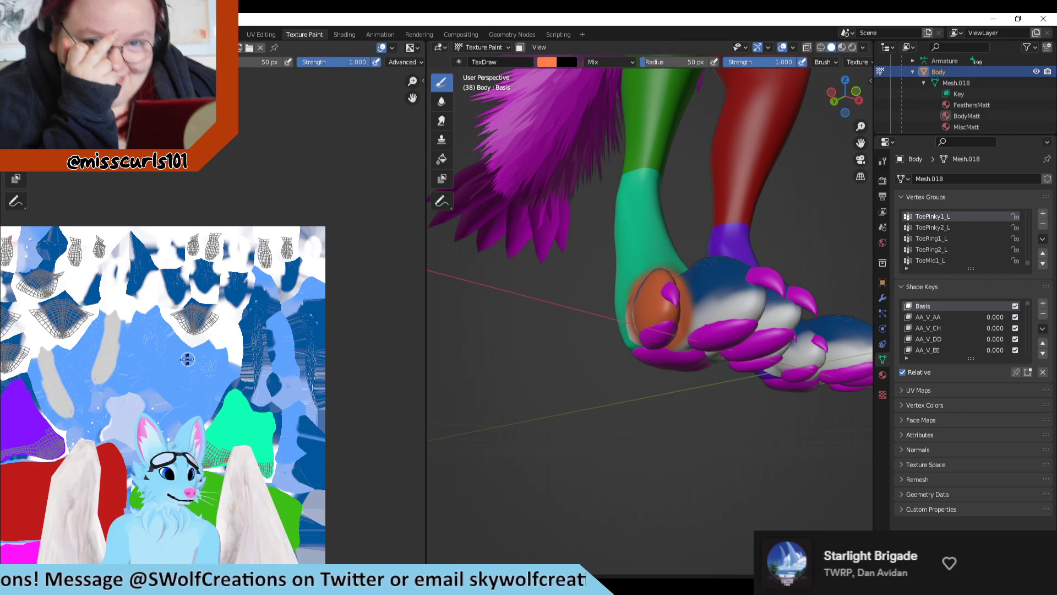
{"action": "scroll", "coordinate": [188, 359], "scroll_direction": "up", "scroll_amount": 4}
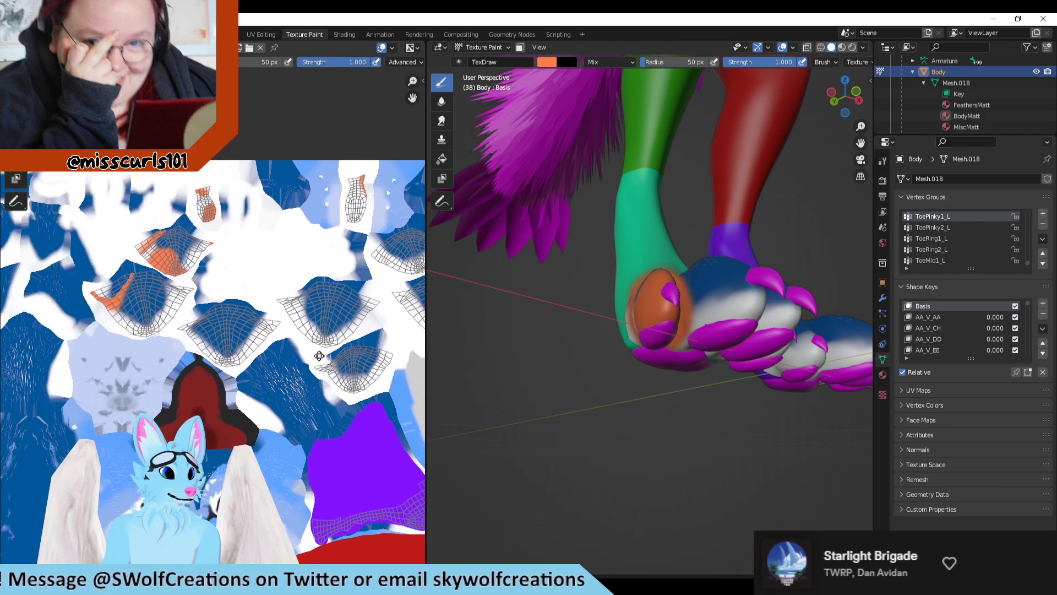
{"action": "middle_click_drag", "start_coordinate": [319, 356], "coordinate": [296, 387]}
{"action": "key", "text": "ctrl+z"}
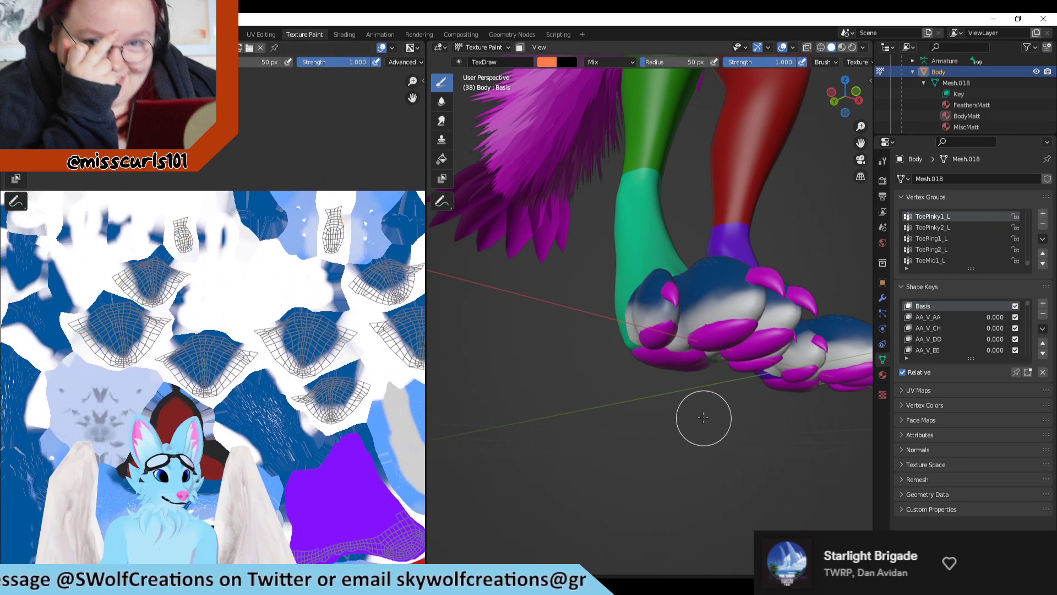
Step: Mark the teal foot's outermost toe in orange from the front, and bring the Clip Studio Paint window back over Blender
{"action": "mouse_move", "coordinate": [661, 349]}
{"action": "middle_mouse_down"}
{"action": "mouse_move", "coordinate": [644, 375]}
{"action": "mouse_move", "coordinate": [622, 380]}
{"action": "mouse_move", "coordinate": [580, 349]}
{"action": "middle_mouse_up"}
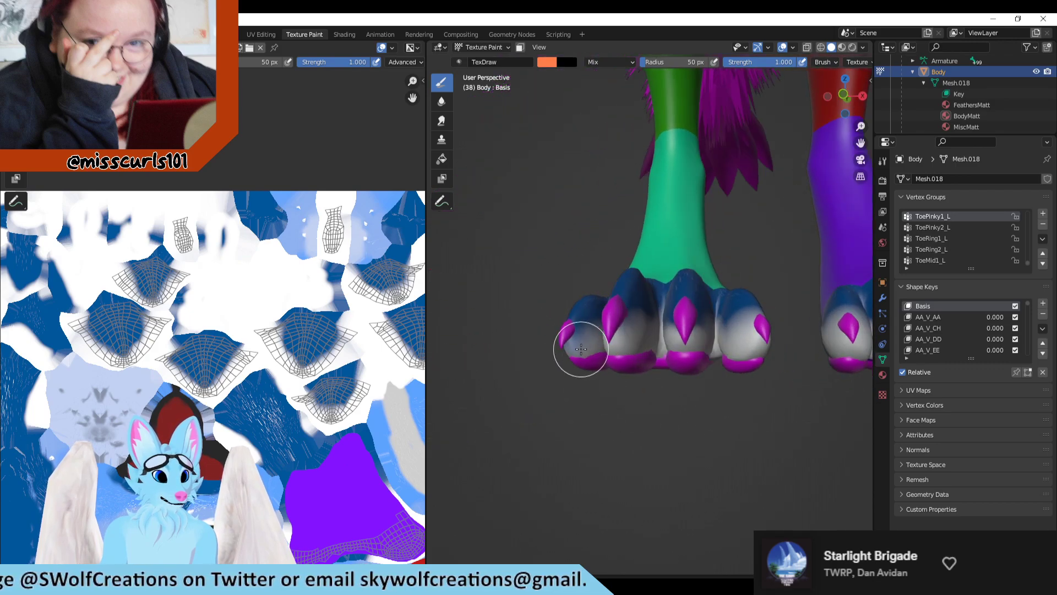
{"action": "mouse_move", "coordinate": [581, 349]}
{"action": "left_mouse_down"}
{"action": "mouse_move", "coordinate": [571, 354]}
{"action": "mouse_move", "coordinate": [578, 319]}
{"action": "mouse_move", "coordinate": [583, 337]}
{"action": "left_mouse_up"}
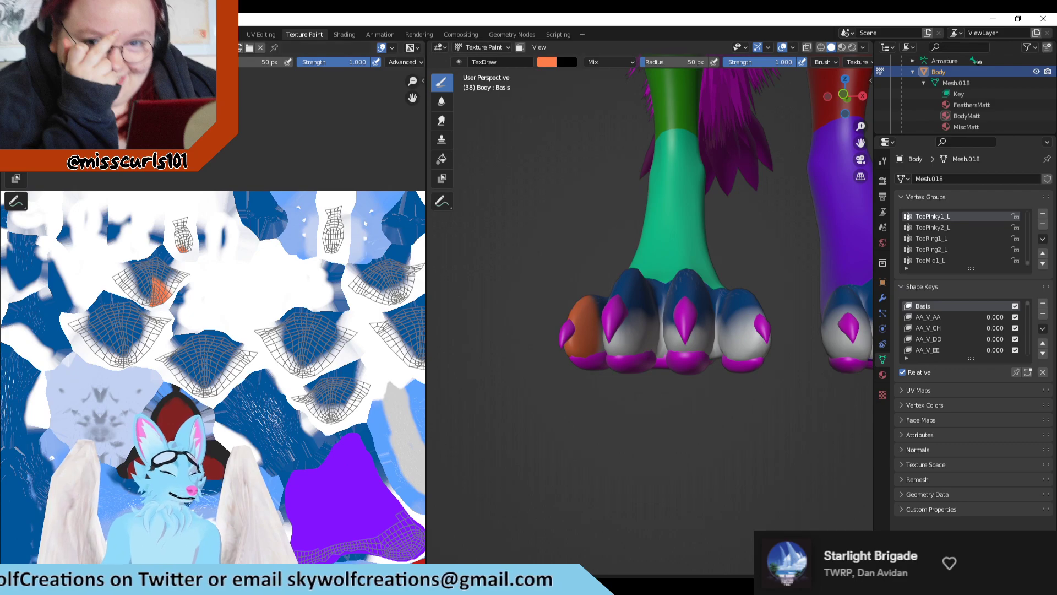
{"action": "mouse_move", "coordinate": [1, 128]}
{"action": "left_mouse_down"}
{"action": "mouse_move", "coordinate": [523, 150]}
{"action": "mouse_move", "coordinate": [800, 36]}
{"action": "mouse_move", "coordinate": [771, 58]}
{"action": "left_mouse_up"}
{"action": "scroll", "coordinate": [627, 279], "scroll_direction": "up", "scroll_amount": 3}
{"action": "scroll", "coordinate": [694, 334], "scroll_direction": "down", "scroll_amount": 7}
{"action": "scroll", "coordinate": [583, 356], "scroll_direction": "up", "scroll_amount": 5}
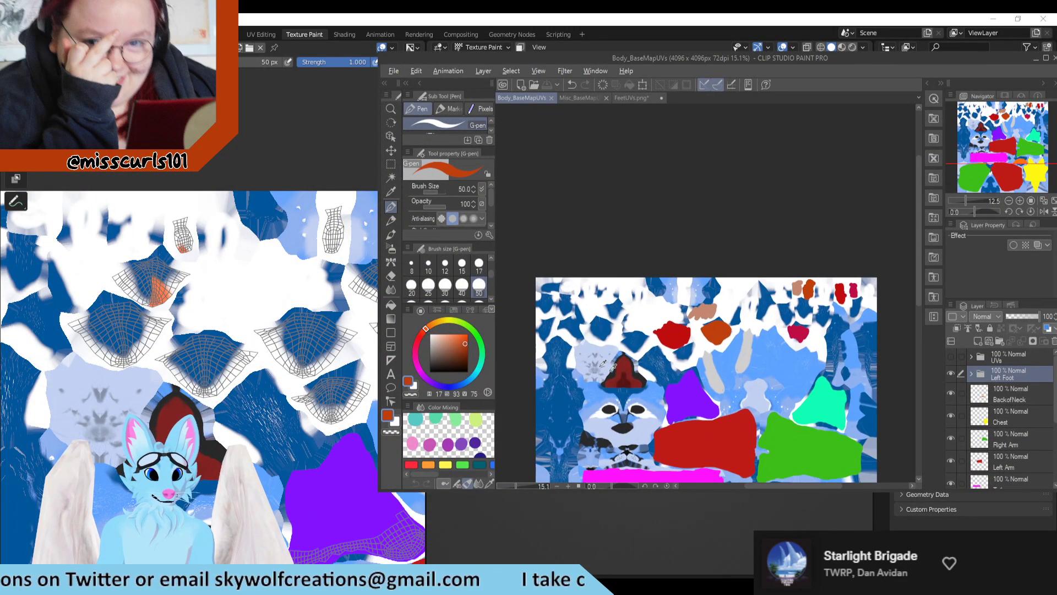
Step: Check the toe layers in the Left Foot folder, and create a layer folder named Right Foot above it
{"action": "key", "text": "alt"}
{"action": "left_click", "coordinate": [970, 374]}
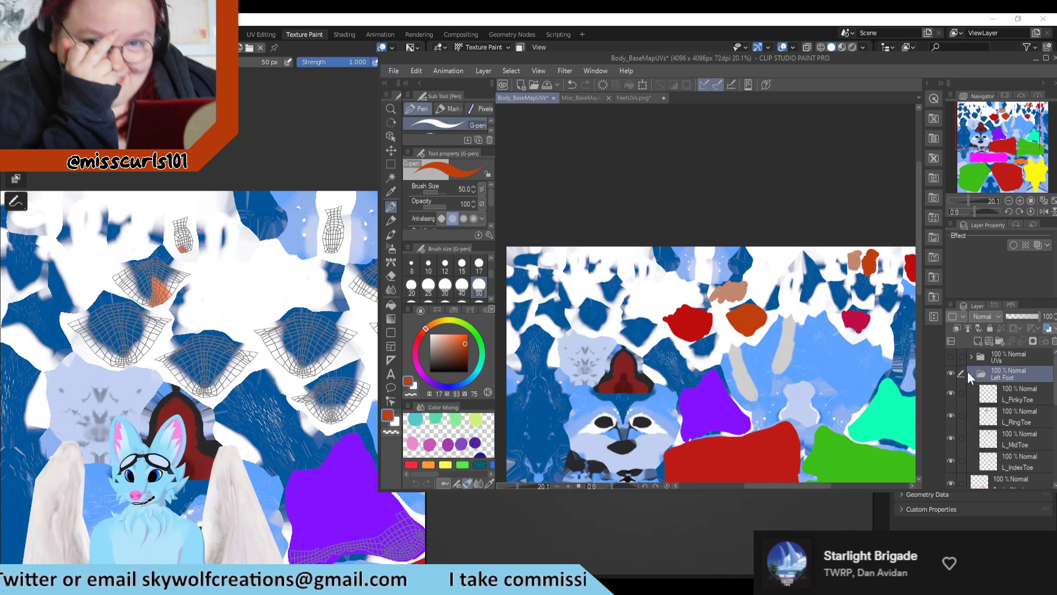
{"action": "left_click", "coordinate": [969, 373]}
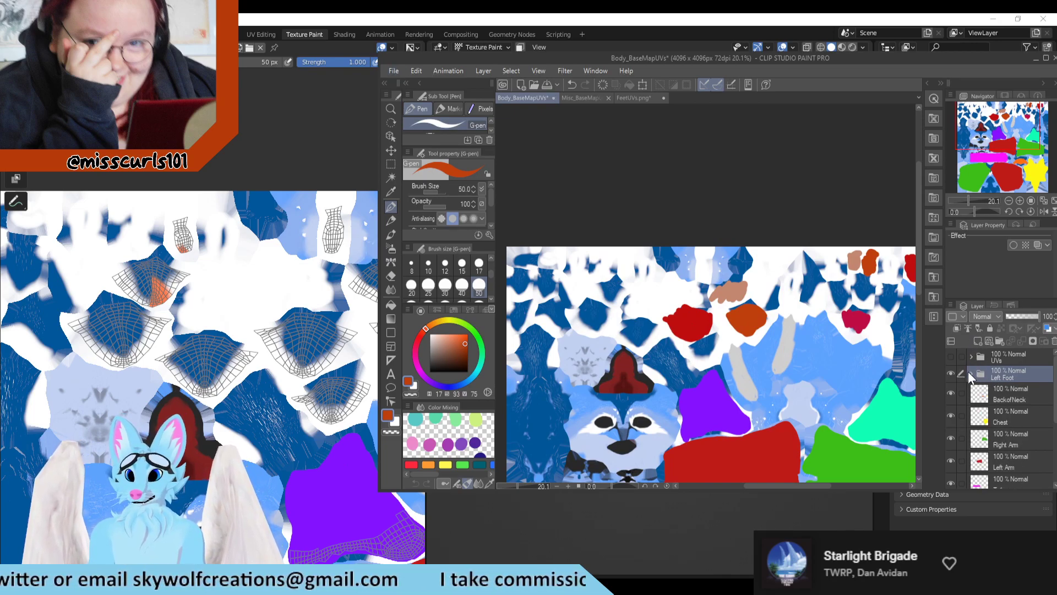
{"action": "left_click", "coordinate": [999, 340]}
{"action": "type", "text": "R"}
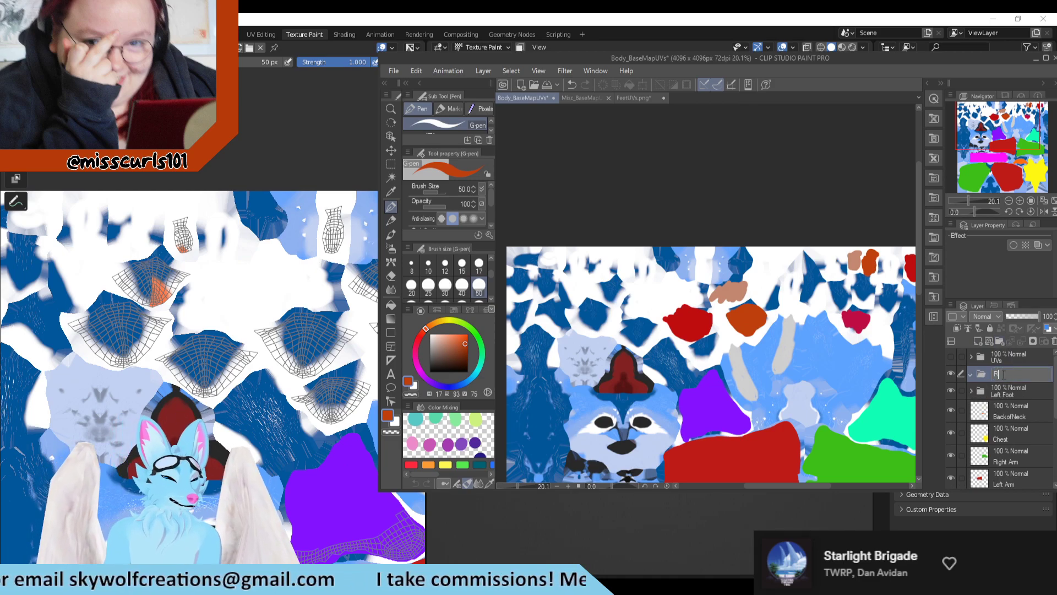
{"action": "type", "text": "ight F"}
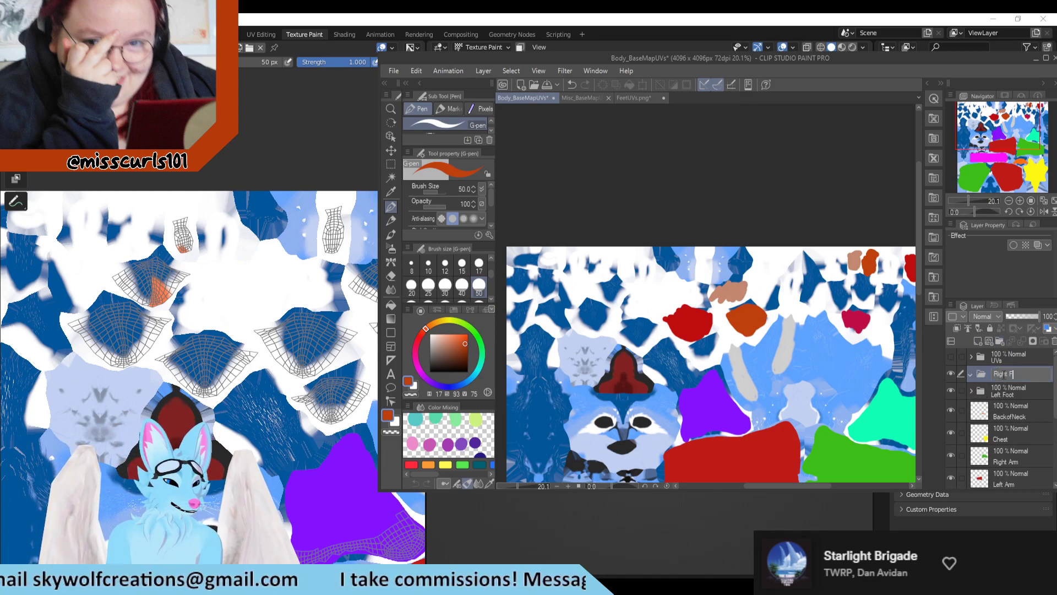
{"action": "type", "text": "oot"}
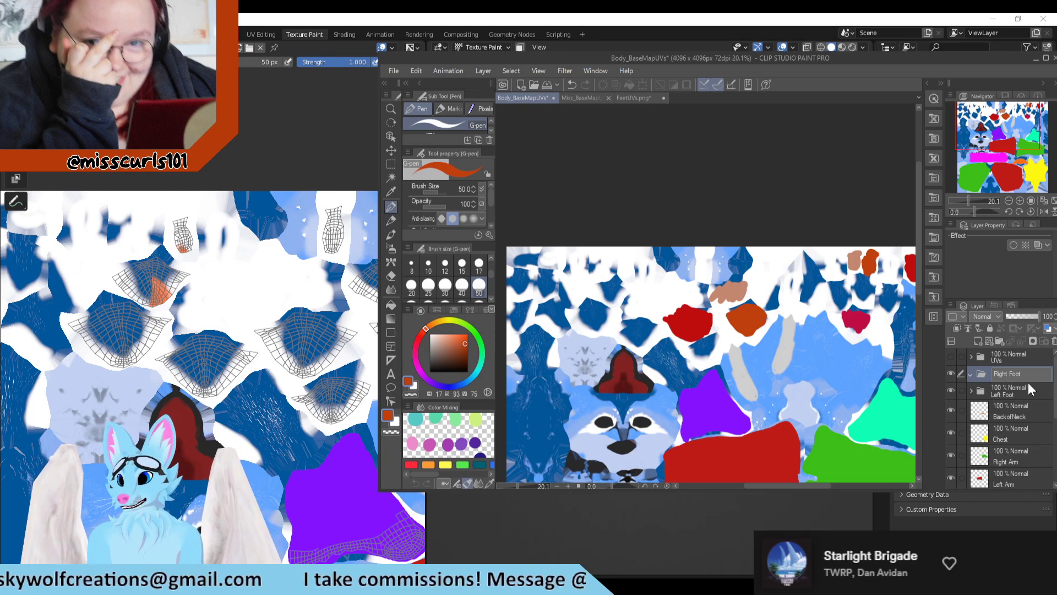
Step: Add a new layer inside the Right Foot folder and show the UVs folder's wireframe over the toe islands
{"action": "left_click", "coordinate": [978, 342]}
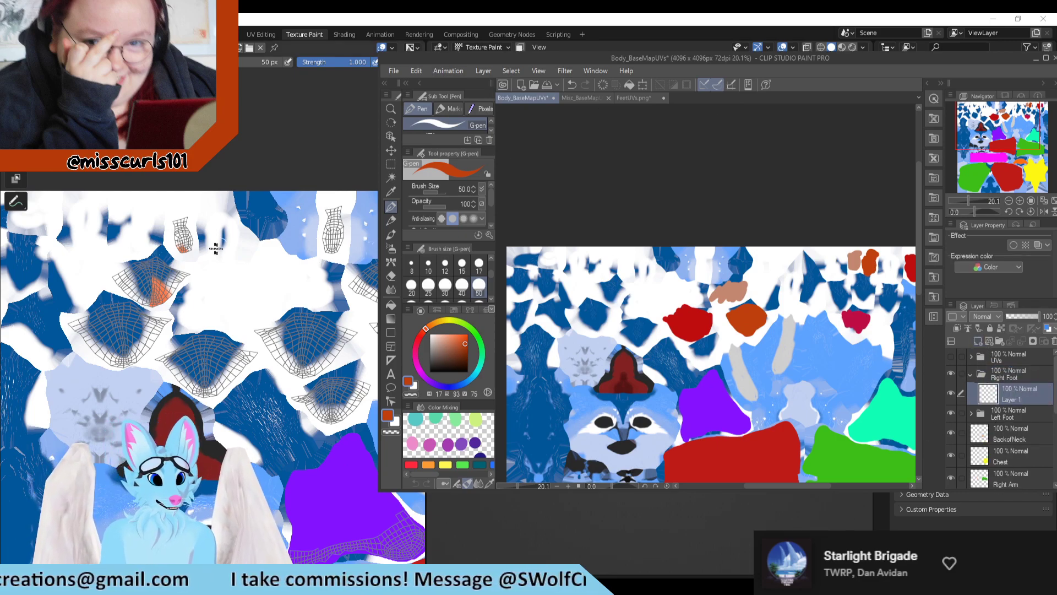
{"action": "left_click", "coordinate": [953, 355]}
{"action": "scroll", "coordinate": [707, 344], "scroll_direction": "down", "scroll_amount": 2}
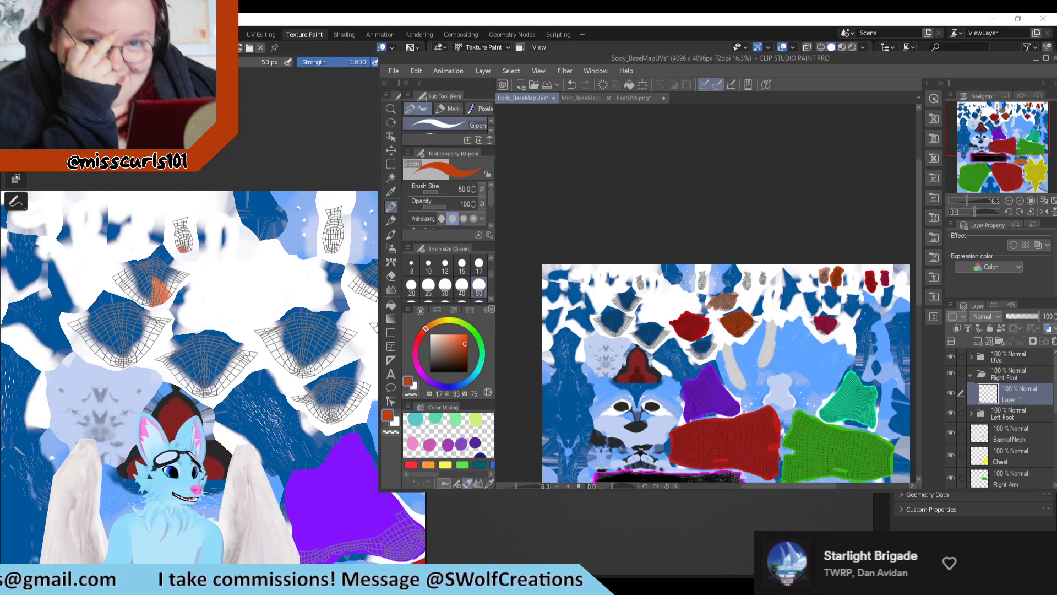
{"action": "scroll", "coordinate": [617, 355], "scroll_direction": "up", "scroll_amount": 5}
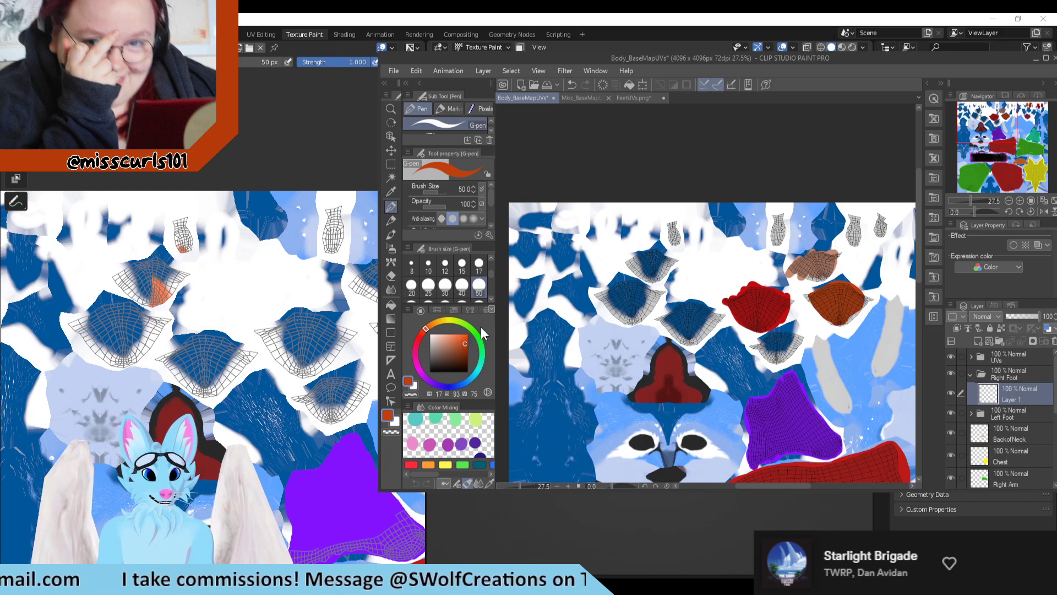
{"action": "scroll", "coordinate": [653, 368], "scroll_direction": "down", "scroll_amount": 2}
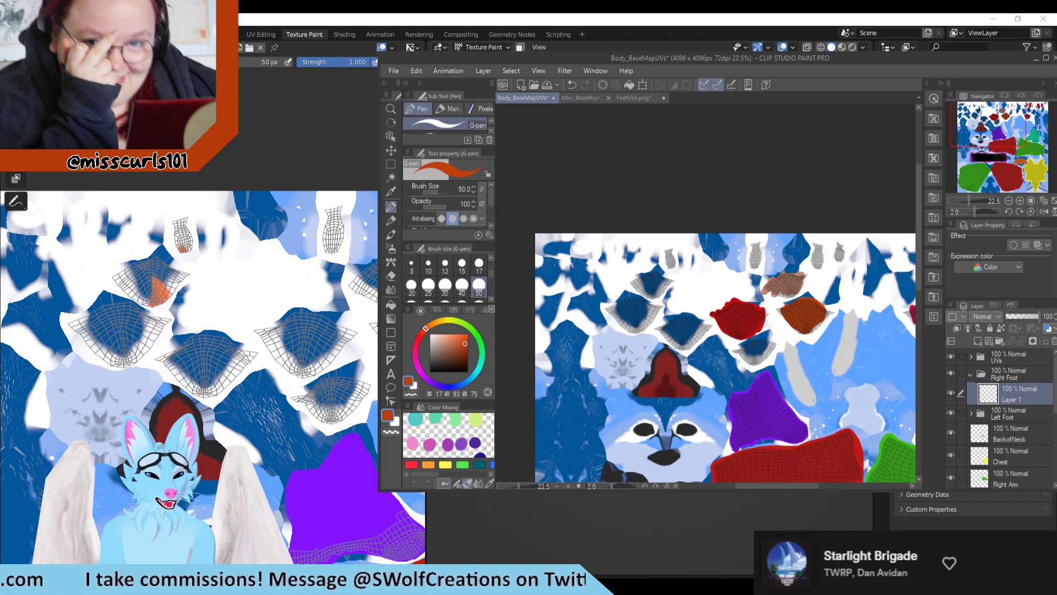
Step: Check the orange-marked toe in Blender and paint its two UV islands light green on the new Right Foot layer in Clip Studio Paint
{"action": "left_click", "coordinate": [477, 335]}
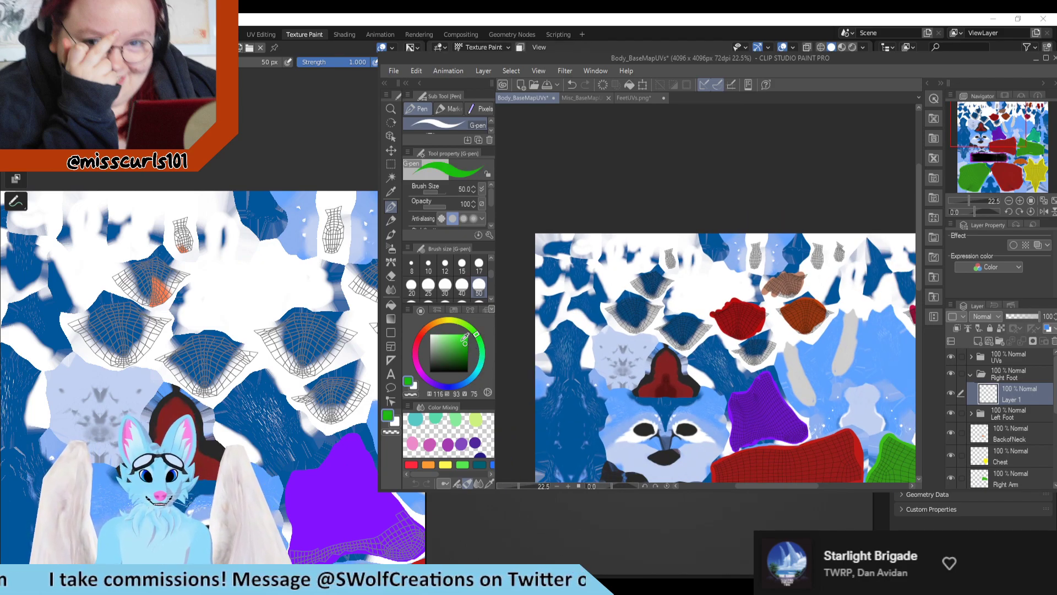
{"action": "left_click", "coordinate": [457, 336]}
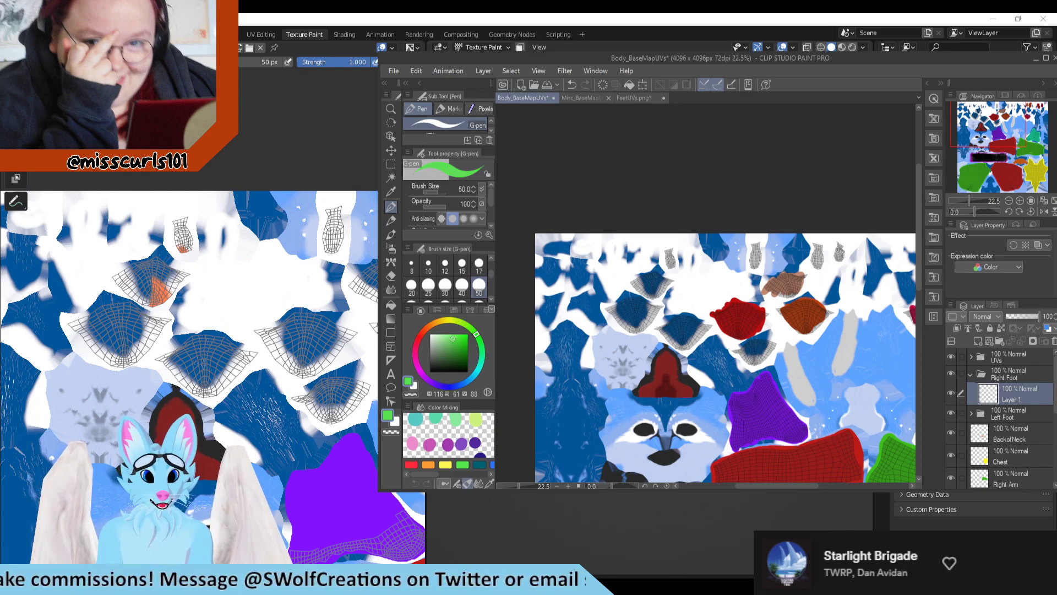
{"action": "key", "text": "alt+Tab"}
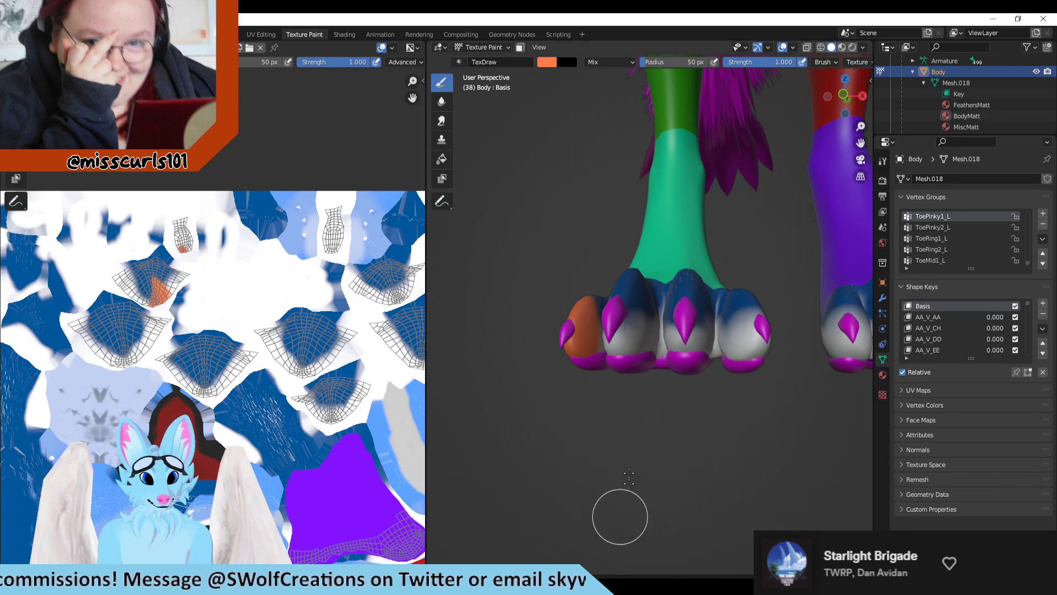
{"action": "scroll", "coordinate": [585, 441], "scroll_direction": "down", "scroll_amount": 4}
{"action": "scroll", "coordinate": [597, 406], "scroll_direction": "up", "scroll_amount": 4}
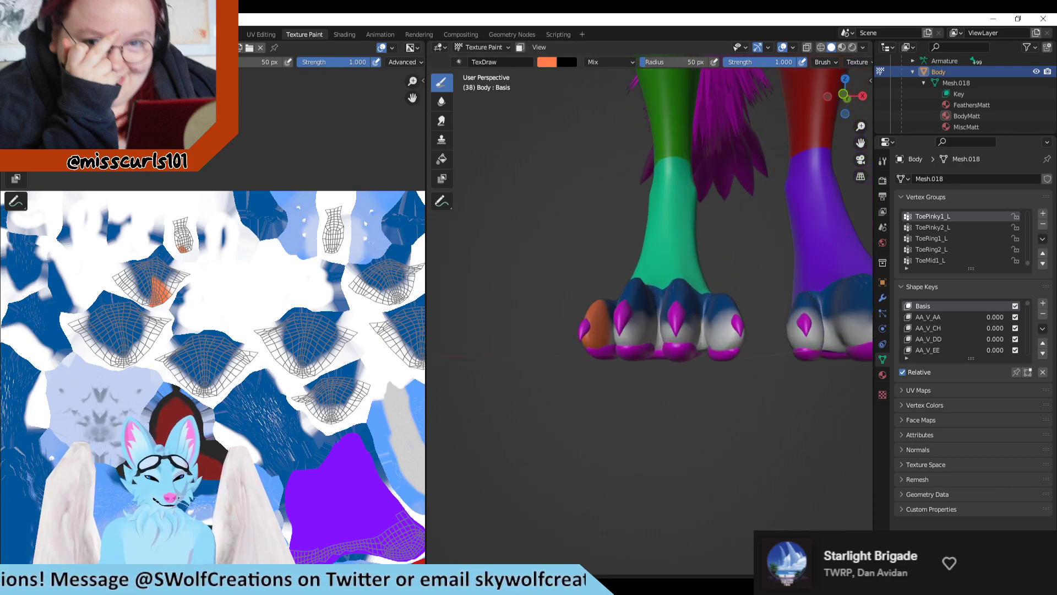
{"action": "mouse_move", "coordinate": [473, 584]}
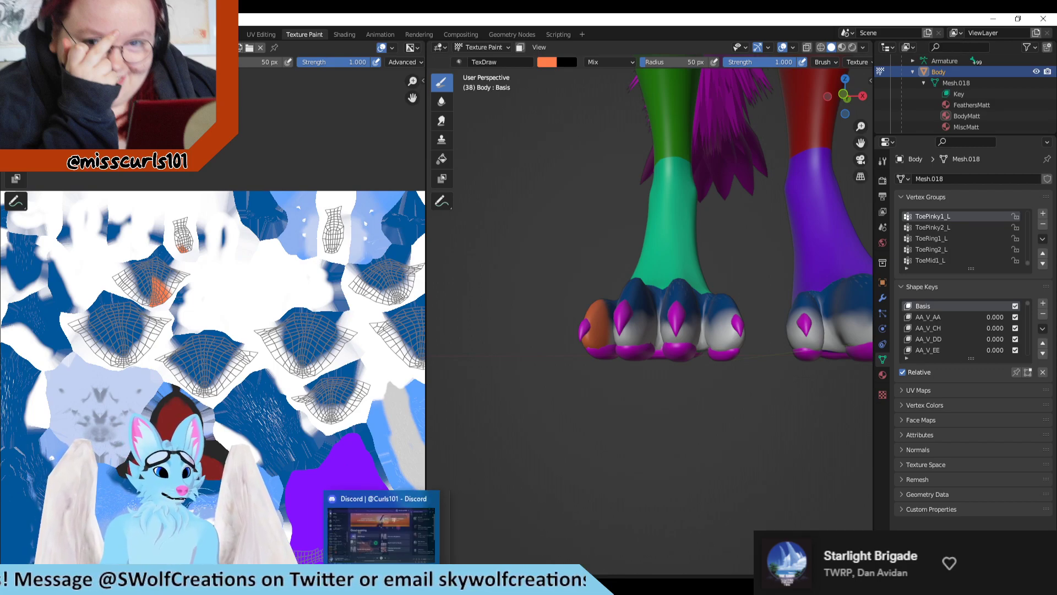
{"action": "left_click", "coordinate": [377, 585]}
{"action": "scroll", "coordinate": [666, 276], "scroll_direction": "up", "scroll_amount": 5}
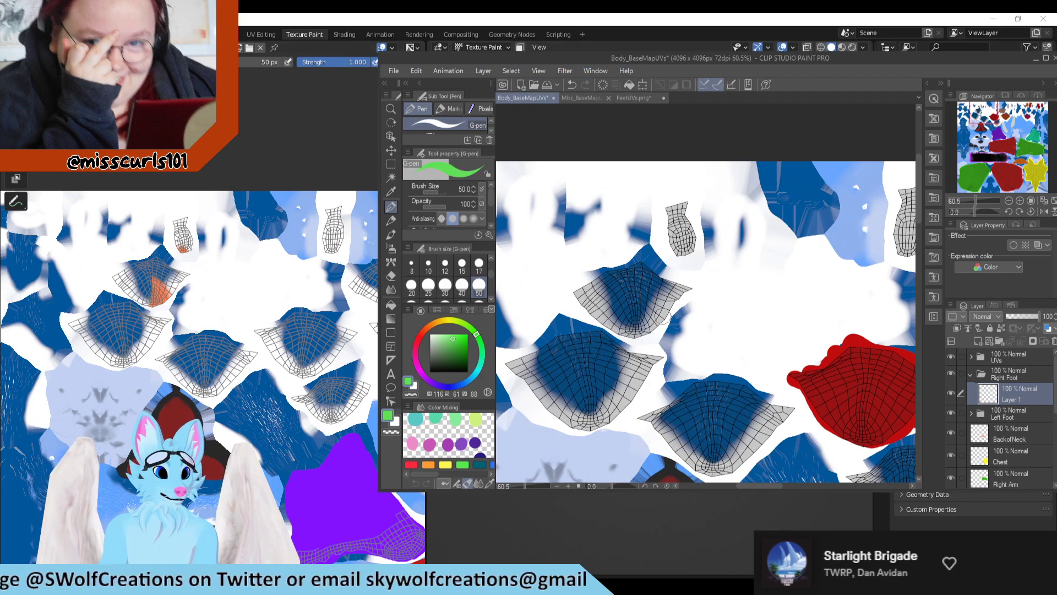
{"action": "scroll", "coordinate": [683, 255], "scroll_direction": "up", "scroll_amount": 1}
{"action": "mouse_move", "coordinate": [684, 254]}
{"action": "left_mouse_down"}
{"action": "mouse_move", "coordinate": [669, 242]}
{"action": "mouse_move", "coordinate": [666, 200]}
{"action": "mouse_move", "coordinate": [685, 248]}
{"action": "mouse_move", "coordinate": [688, 205]}
{"action": "left_mouse_up"}
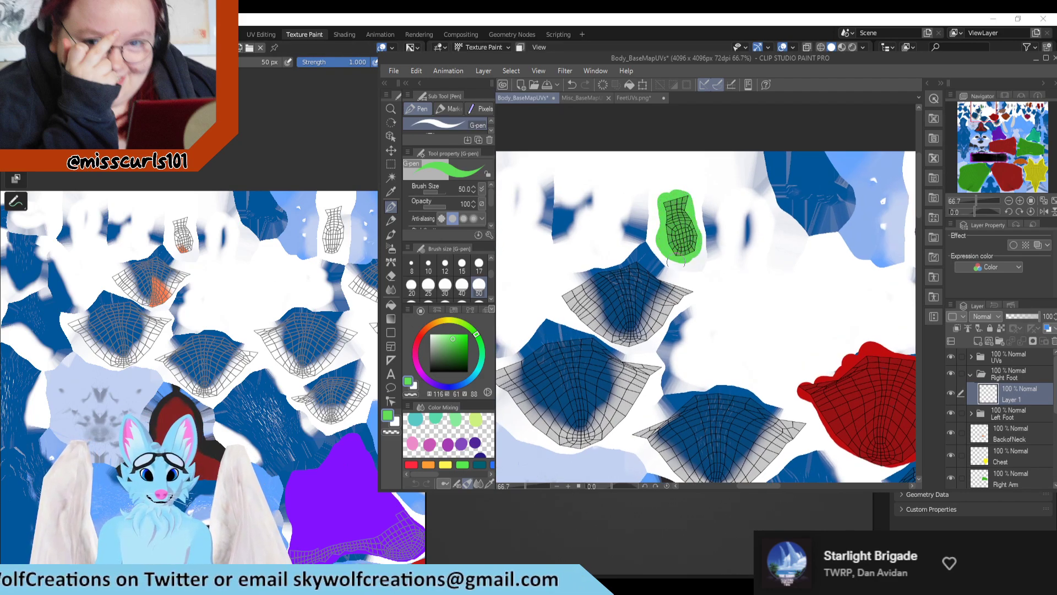
{"action": "mouse_move", "coordinate": [695, 290]}
{"action": "left_mouse_down"}
{"action": "mouse_move", "coordinate": [627, 269]}
{"action": "mouse_move", "coordinate": [639, 258]}
{"action": "mouse_move", "coordinate": [565, 295]}
{"action": "mouse_move", "coordinate": [616, 346]}
{"action": "mouse_move", "coordinate": [639, 345]}
{"action": "mouse_move", "coordinate": [680, 302]}
{"action": "mouse_move", "coordinate": [639, 286]}
{"action": "mouse_move", "coordinate": [593, 291]}
{"action": "mouse_move", "coordinate": [592, 307]}
{"action": "mouse_move", "coordinate": [639, 327]}
{"action": "mouse_move", "coordinate": [619, 330]}
{"action": "mouse_move", "coordinate": [628, 292]}
{"action": "mouse_move", "coordinate": [645, 302]}
{"action": "left_mouse_up"}
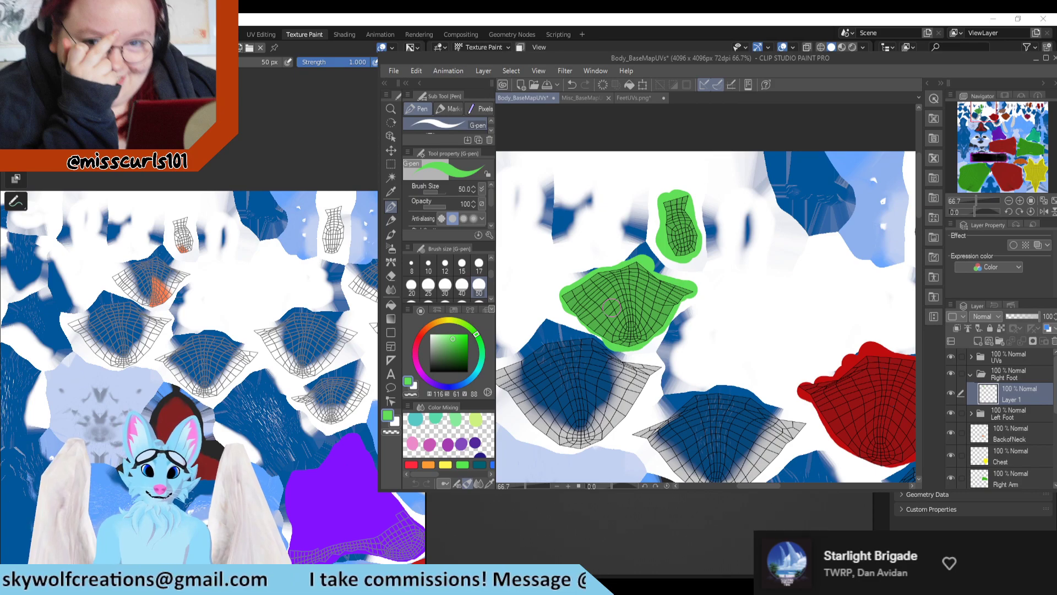
Step: Switch to Blender, view both feet from the front and above, and undo the orange marking on the teal foot's outermost toe
{"action": "scroll", "coordinate": [611, 307], "scroll_direction": "down", "scroll_amount": 1}
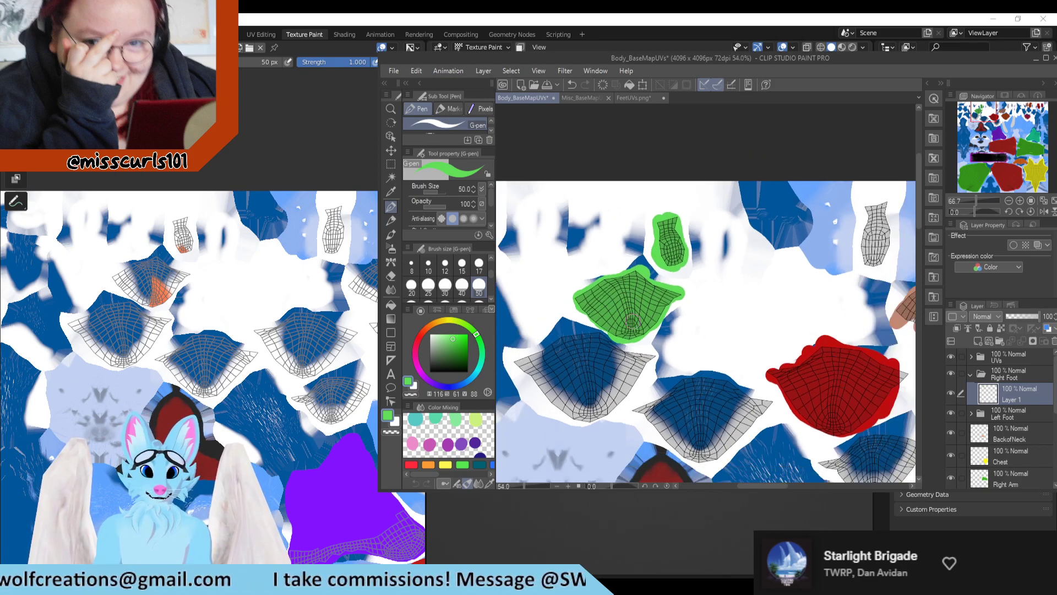
{"action": "scroll", "coordinate": [1007, 407], "scroll_direction": "down", "scroll_amount": 1}
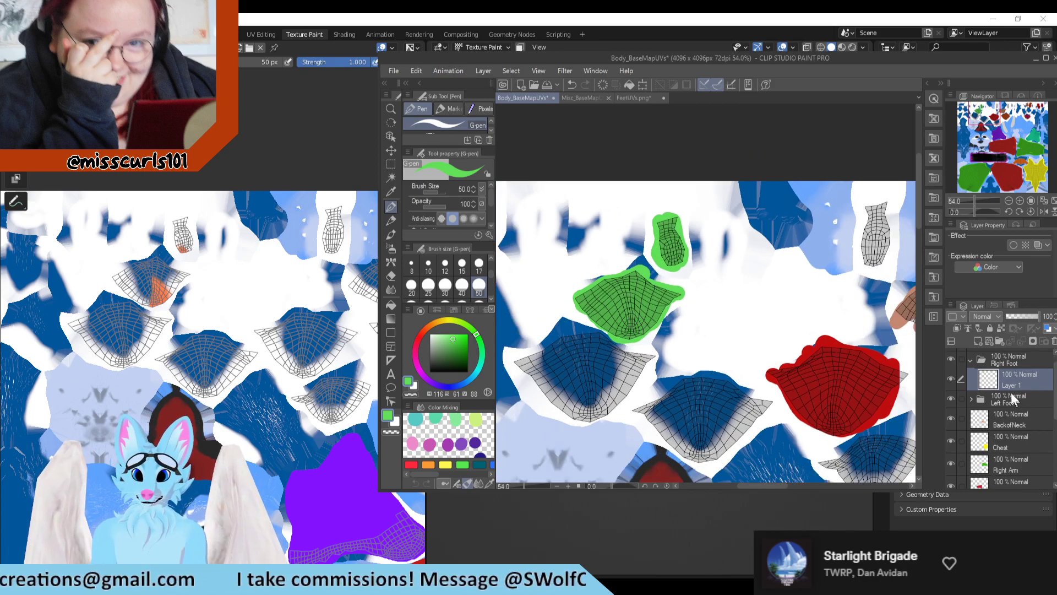
{"action": "left_click", "coordinate": [770, 19]}
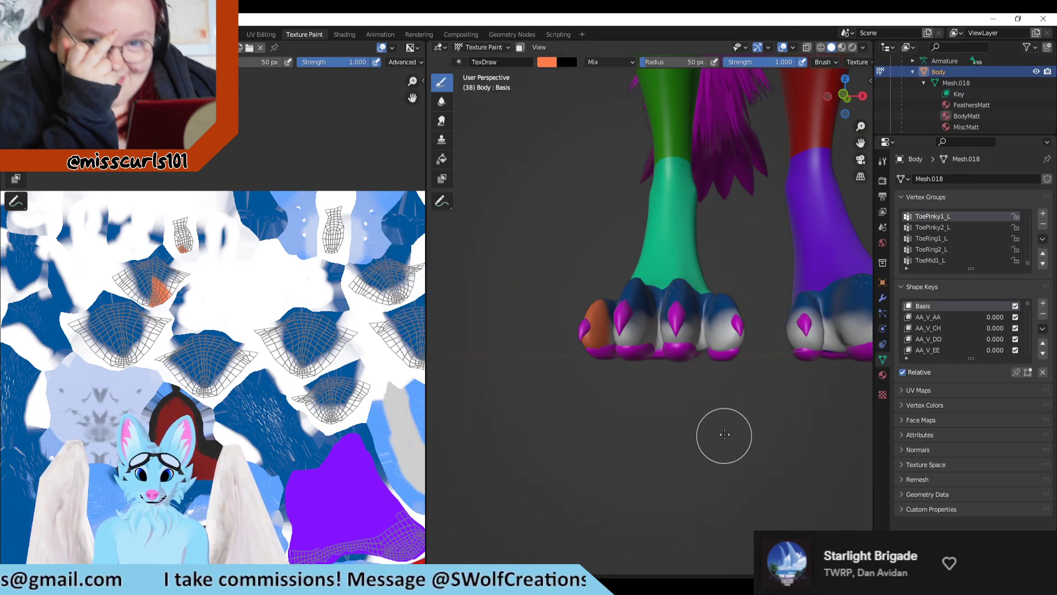
{"action": "middle_click_drag", "start_coordinate": [722, 434], "coordinate": [626, 424]}
{"action": "key", "text": "ctrl+z"}
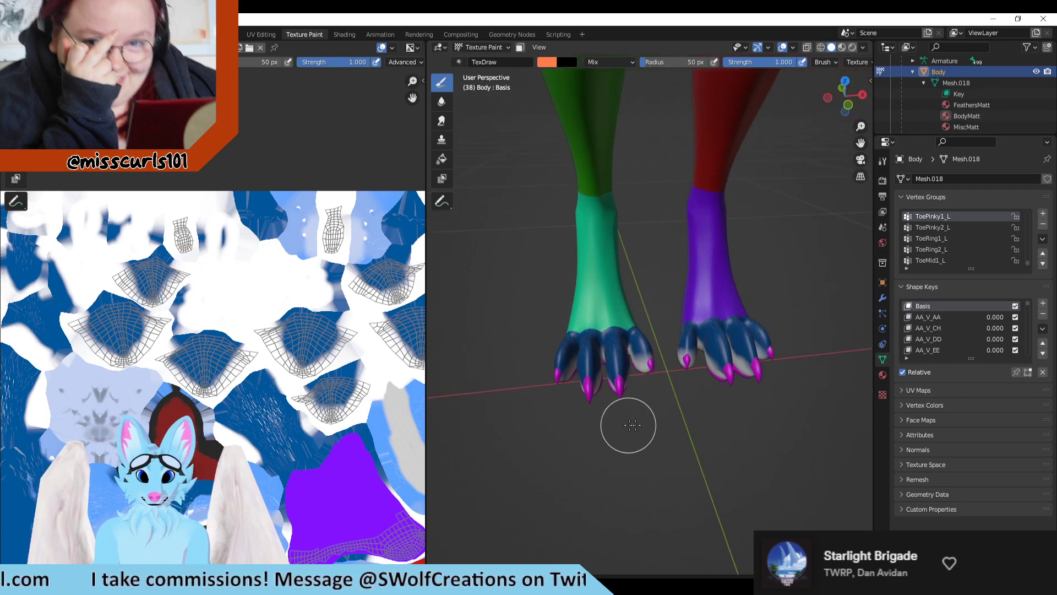
Step: Look through the Body mesh's vertex groups for the names of the toe groups on each foot
{"action": "scroll", "coordinate": [952, 249], "scroll_direction": "up", "scroll_amount": 4}
{"action": "scroll", "coordinate": [950, 254], "scroll_direction": "up", "scroll_amount": 2}
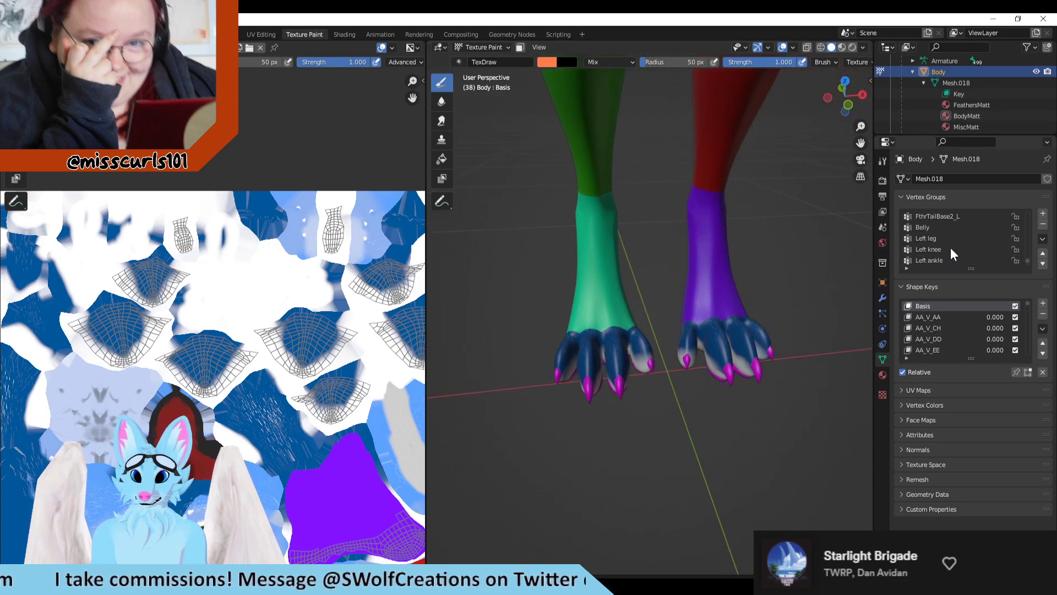
{"action": "scroll", "coordinate": [950, 251], "scroll_direction": "down", "scroll_amount": 5}
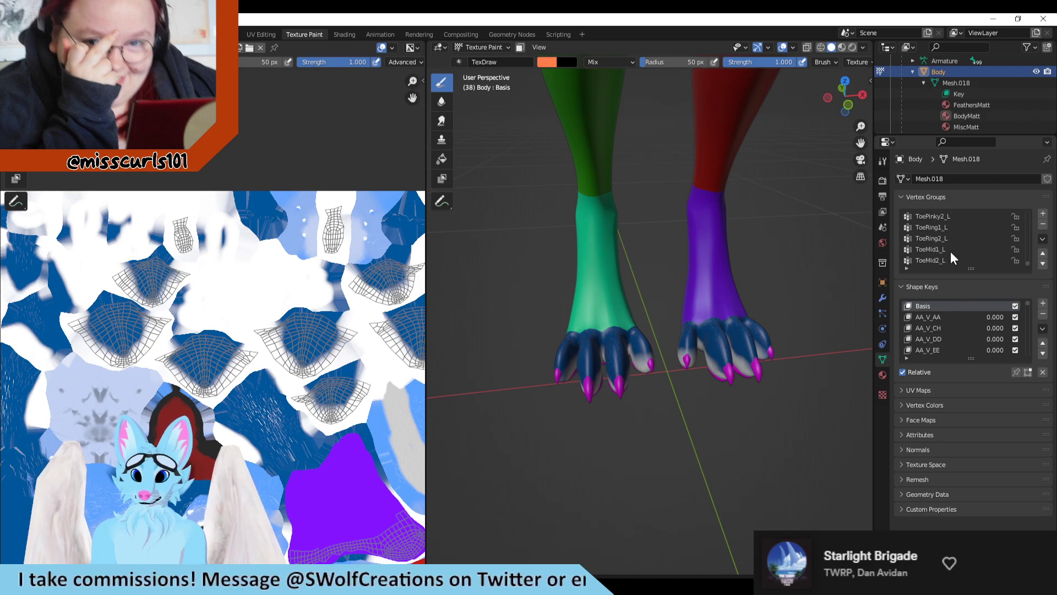
{"action": "scroll", "coordinate": [972, 254], "scroll_direction": "up", "scroll_amount": 6}
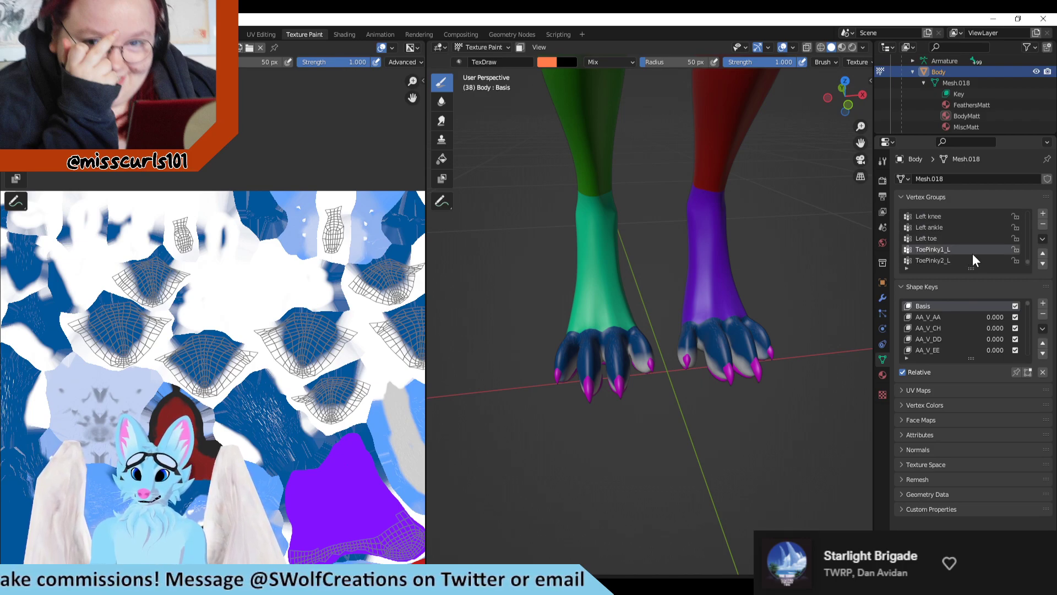
{"action": "scroll", "coordinate": [972, 253], "scroll_direction": "up", "scroll_amount": 5}
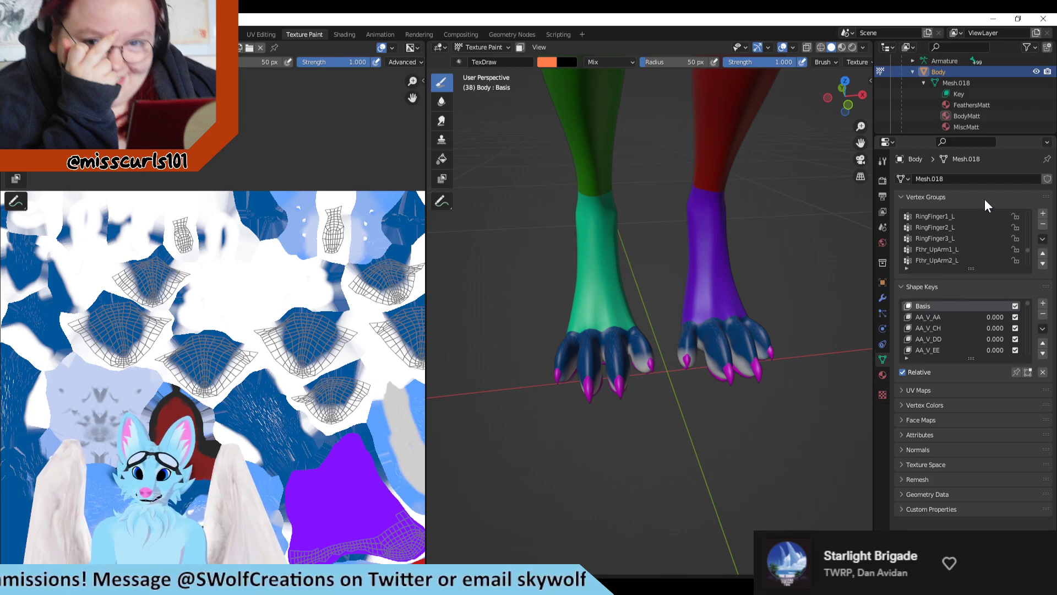
{"action": "scroll", "coordinate": [975, 222], "scroll_direction": "up", "scroll_amount": 4}
{"action": "scroll", "coordinate": [973, 221], "scroll_direction": "up", "scroll_amount": 8}
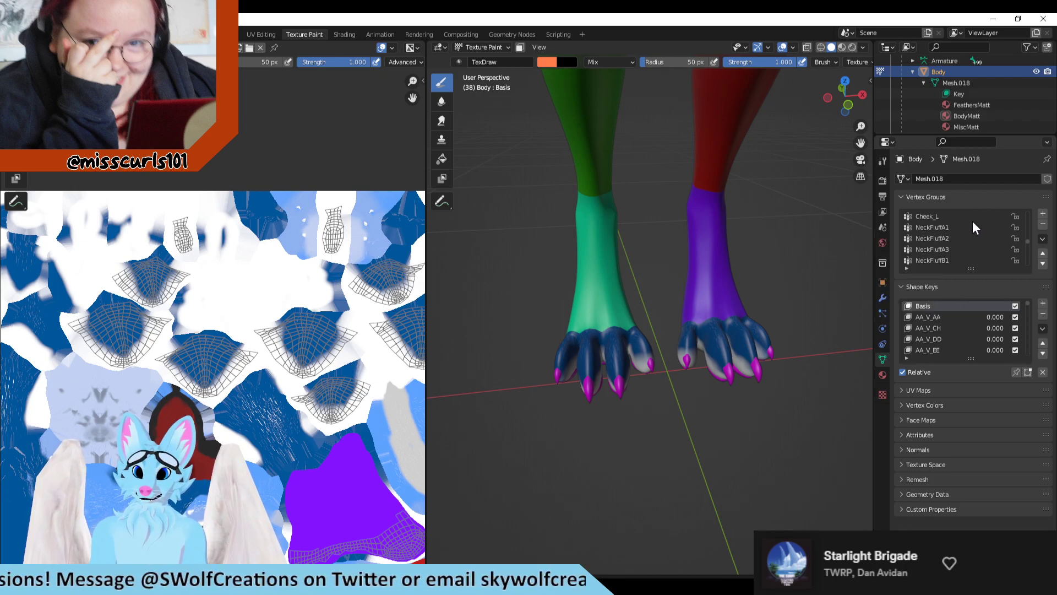
{"action": "scroll", "coordinate": [973, 223], "scroll_direction": "up", "scroll_amount": 8}
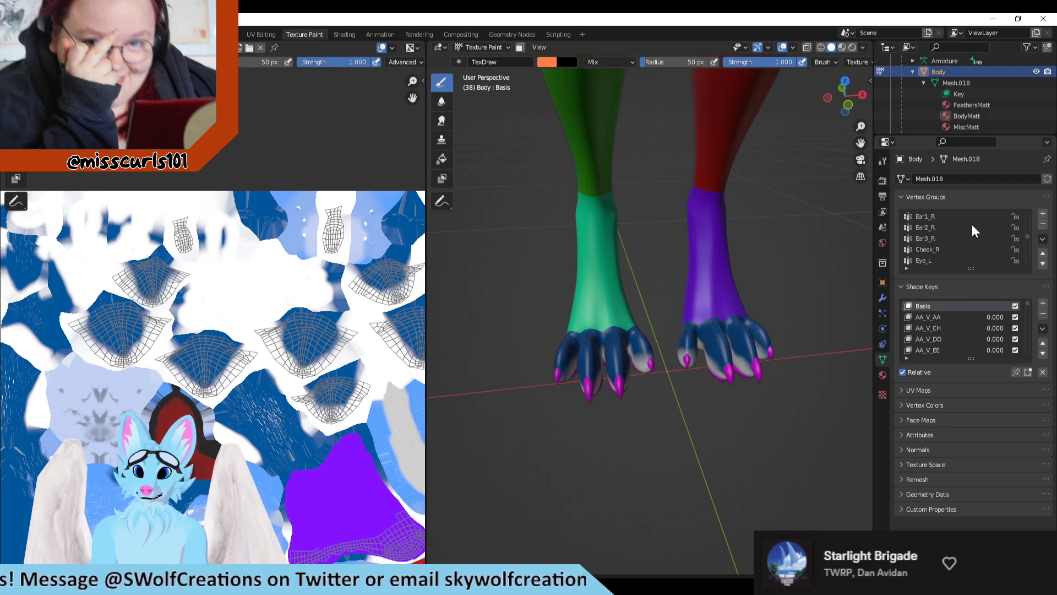
{"action": "scroll", "coordinate": [971, 235], "scroll_direction": "up", "scroll_amount": 6}
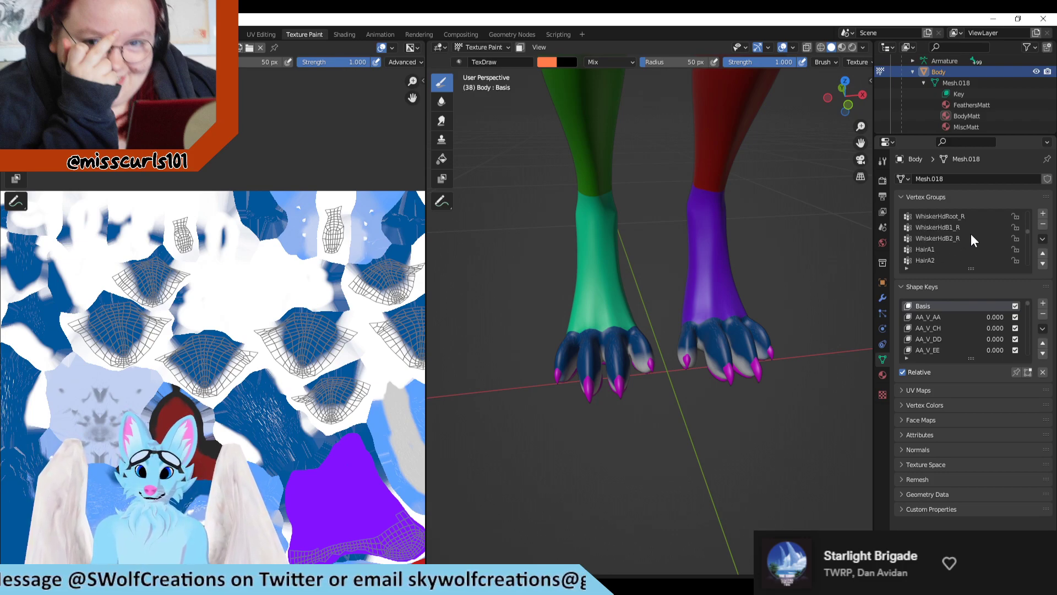
{"action": "scroll", "coordinate": [973, 248], "scroll_direction": "up", "scroll_amount": 6}
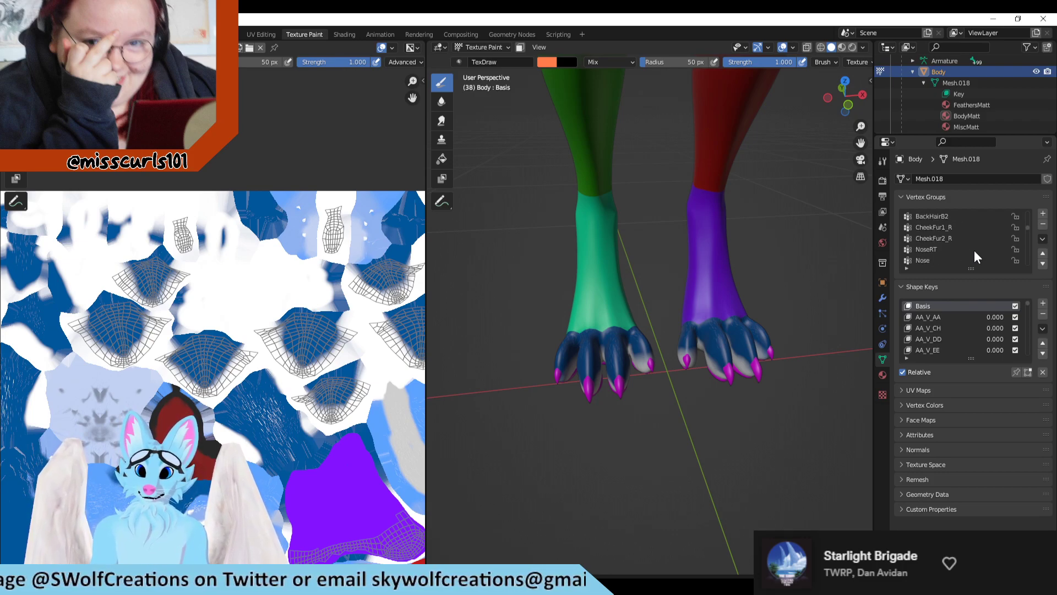
{"action": "scroll", "coordinate": [973, 250], "scroll_direction": "up", "scroll_amount": 5}
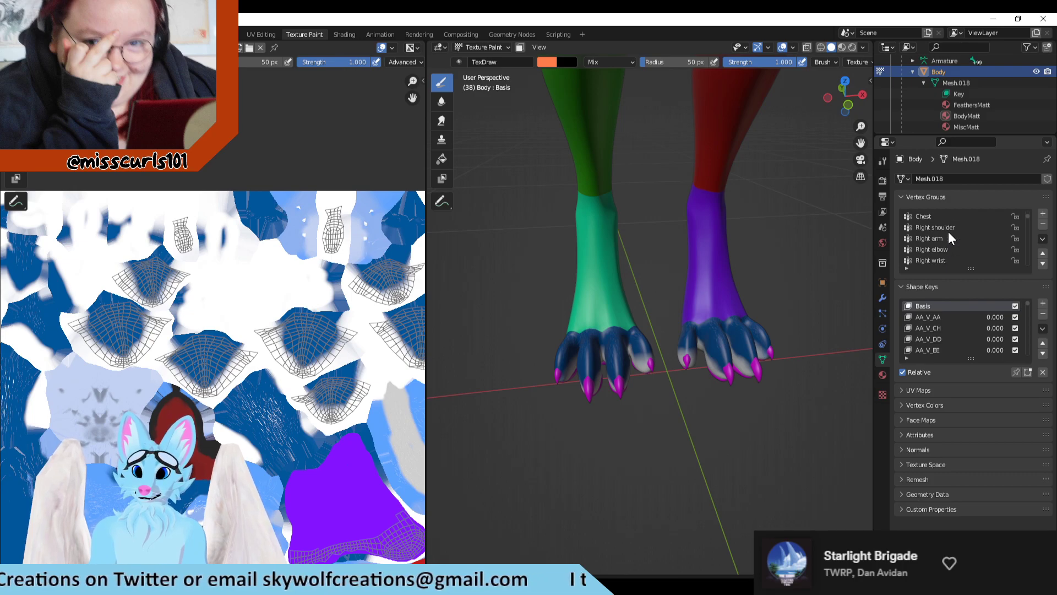
{"action": "left_click", "coordinate": [948, 248]}
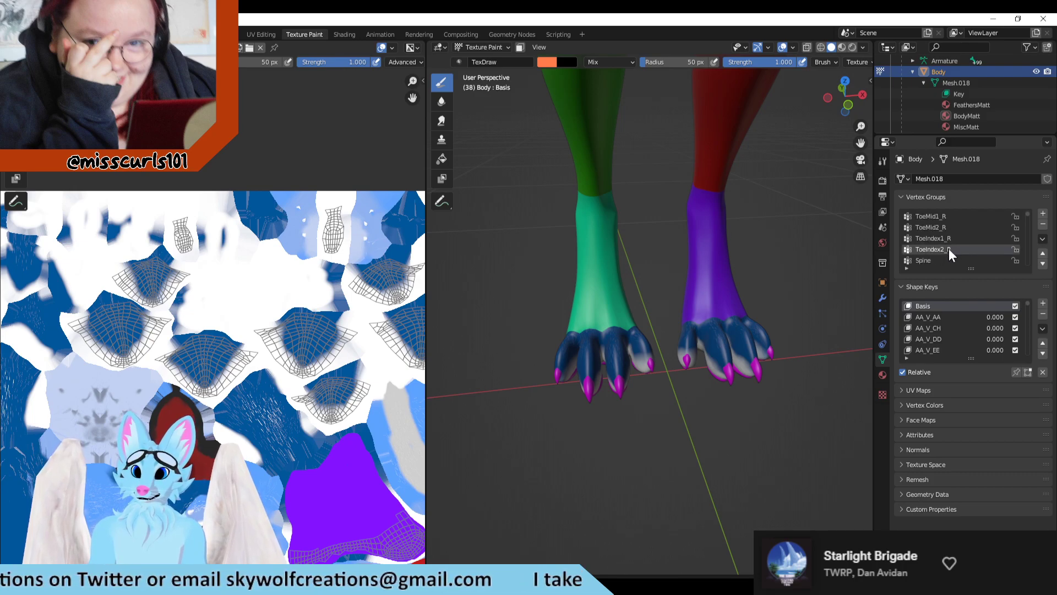
{"action": "scroll", "coordinate": [982, 251], "scroll_direction": "down", "scroll_amount": 1}
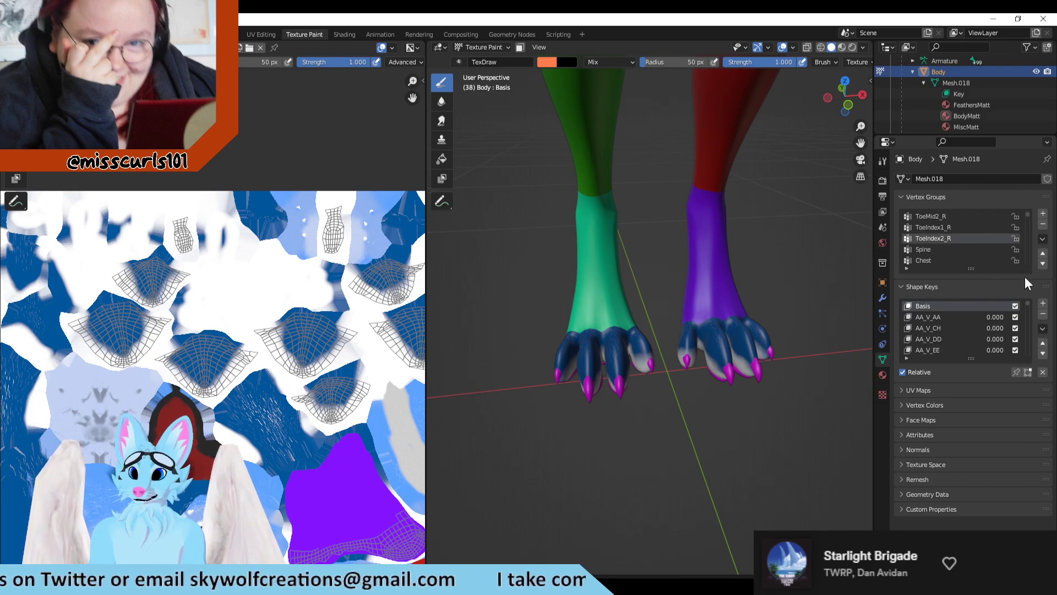
{"action": "scroll", "coordinate": [989, 258], "scroll_direction": "down", "scroll_amount": 2}
{"action": "scroll", "coordinate": [989, 258], "scroll_direction": "up", "scroll_amount": 2}
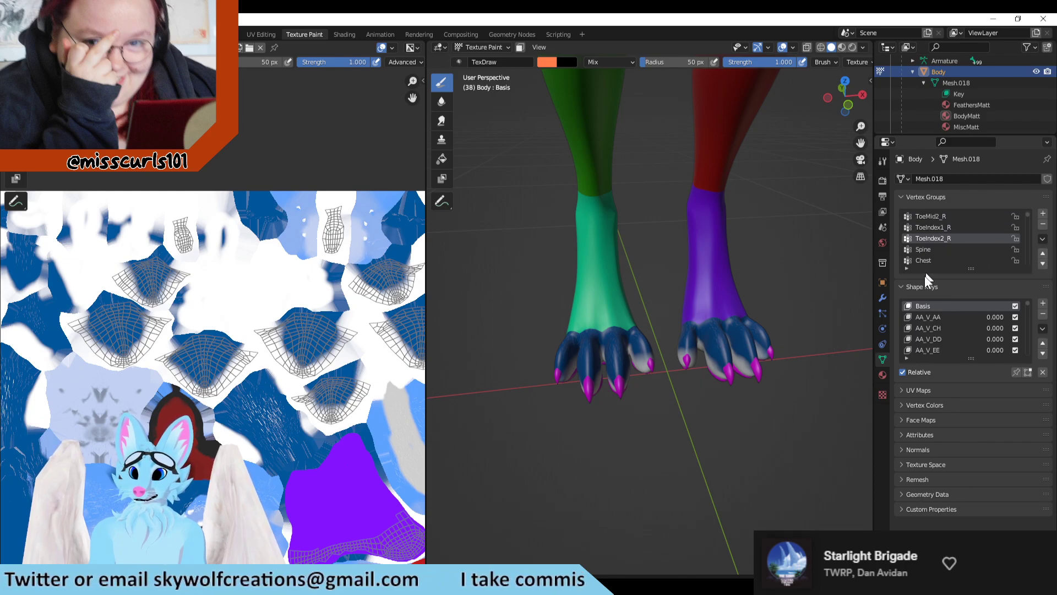
{"action": "right_click", "coordinate": [927, 248]}
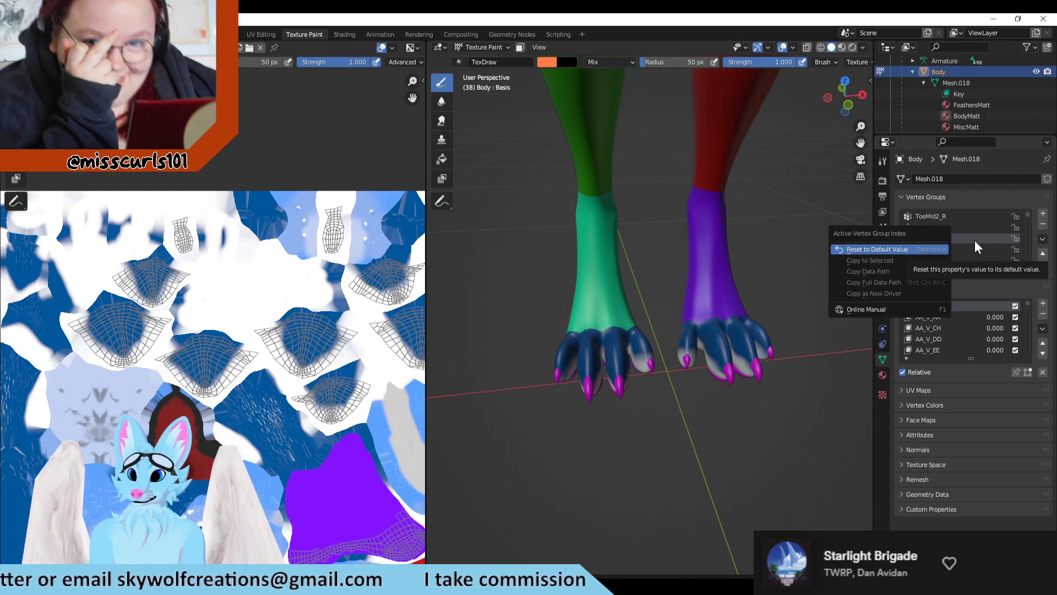
{"action": "left_click", "coordinate": [975, 240]}
{"action": "right_click", "coordinate": [933, 233]}
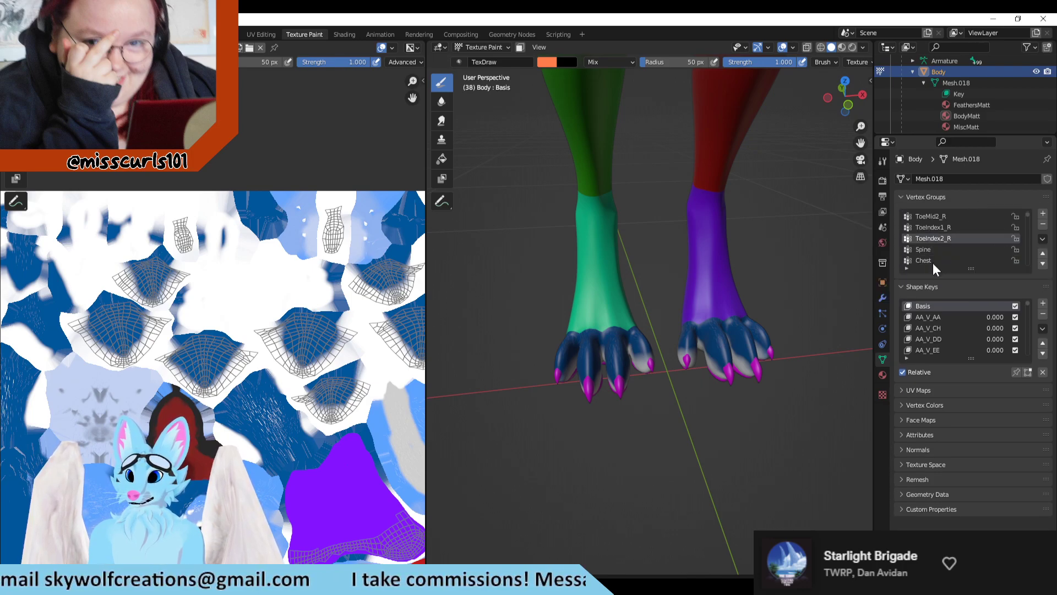
{"action": "left_click", "coordinate": [957, 261]}
{"action": "scroll", "coordinate": [958, 259], "scroll_direction": "down", "scroll_amount": 1}
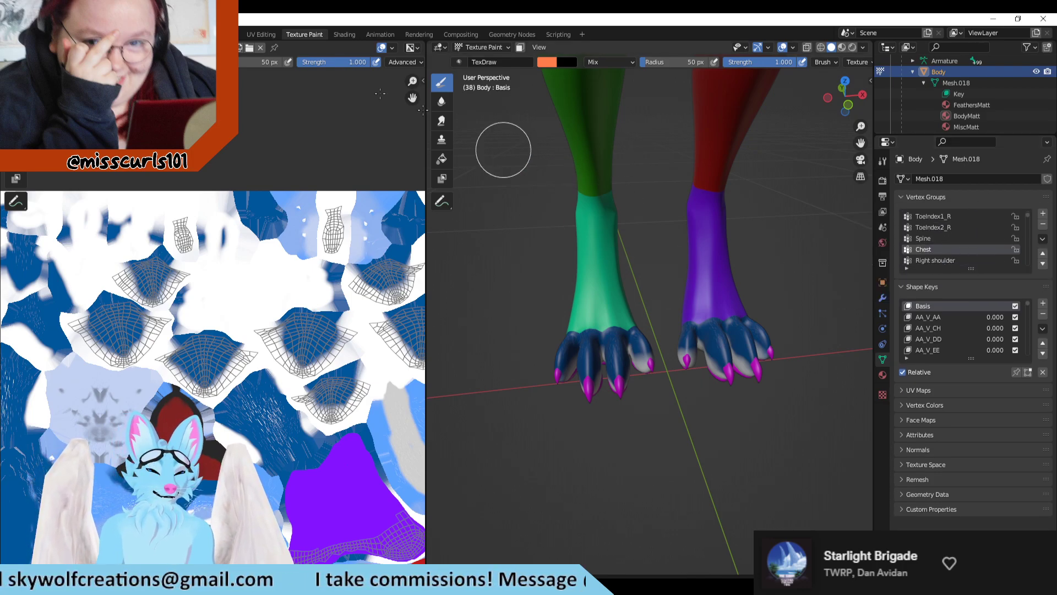
Step: In the UV Editing workspace, deselect the ToeIndex2_R vertex group's vertices to identify its toe, and undo the deselection
{"action": "key", "text": "ctrl+Page_Up"}
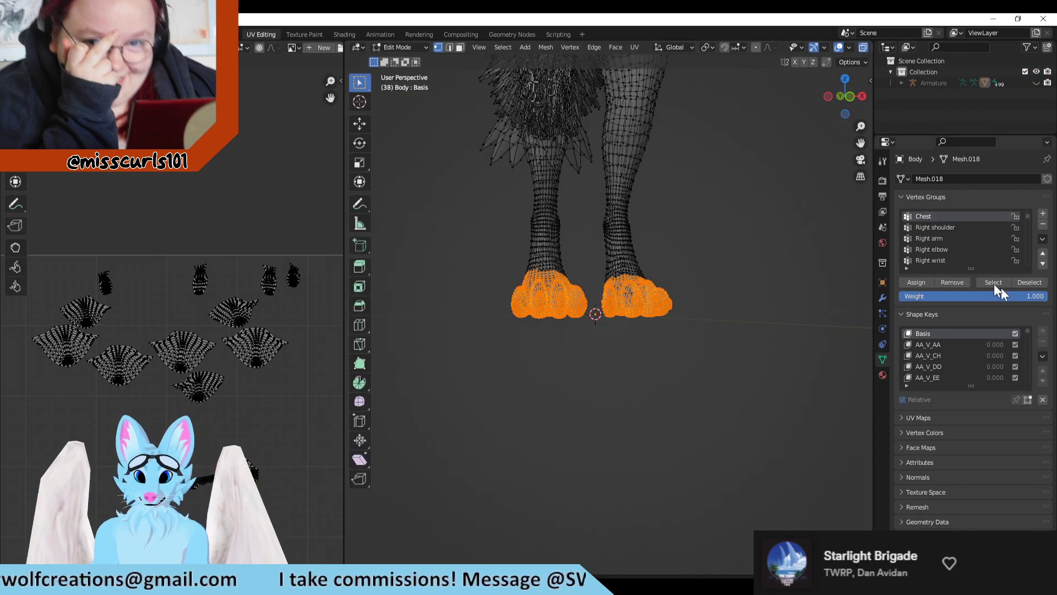
{"action": "scroll", "coordinate": [967, 230], "scroll_direction": "up", "scroll_amount": 2}
{"action": "left_click", "coordinate": [947, 250]}
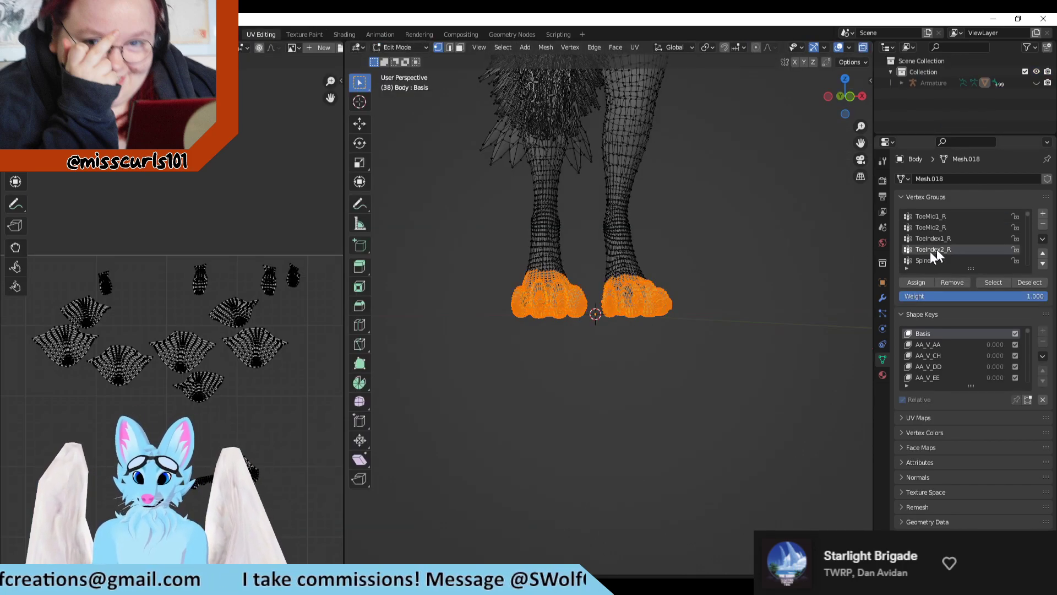
{"action": "scroll", "coordinate": [613, 254], "scroll_direction": "up", "scroll_amount": 2}
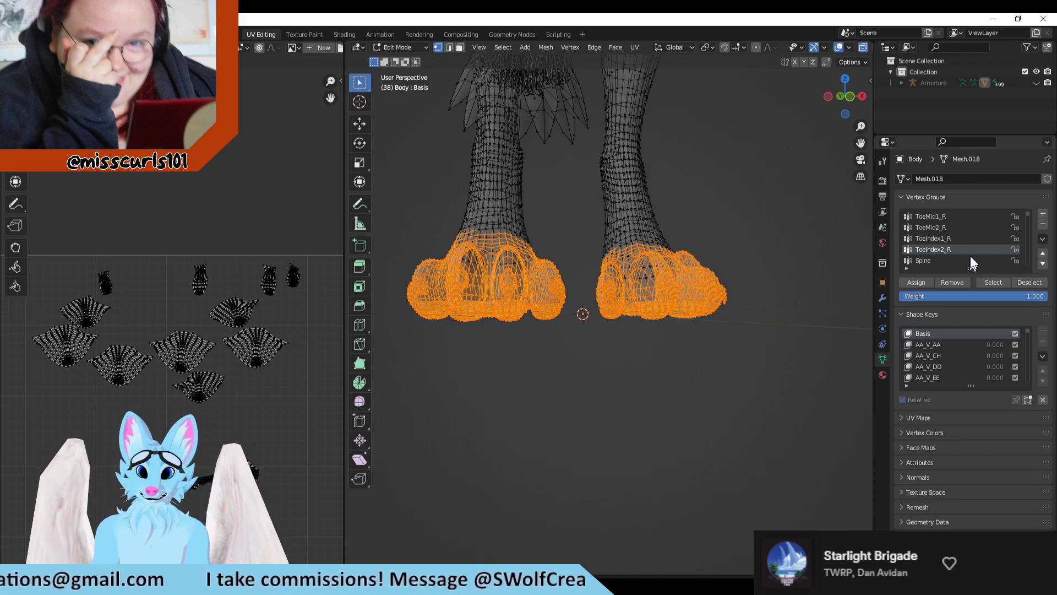
{"action": "left_click", "coordinate": [1029, 282]}
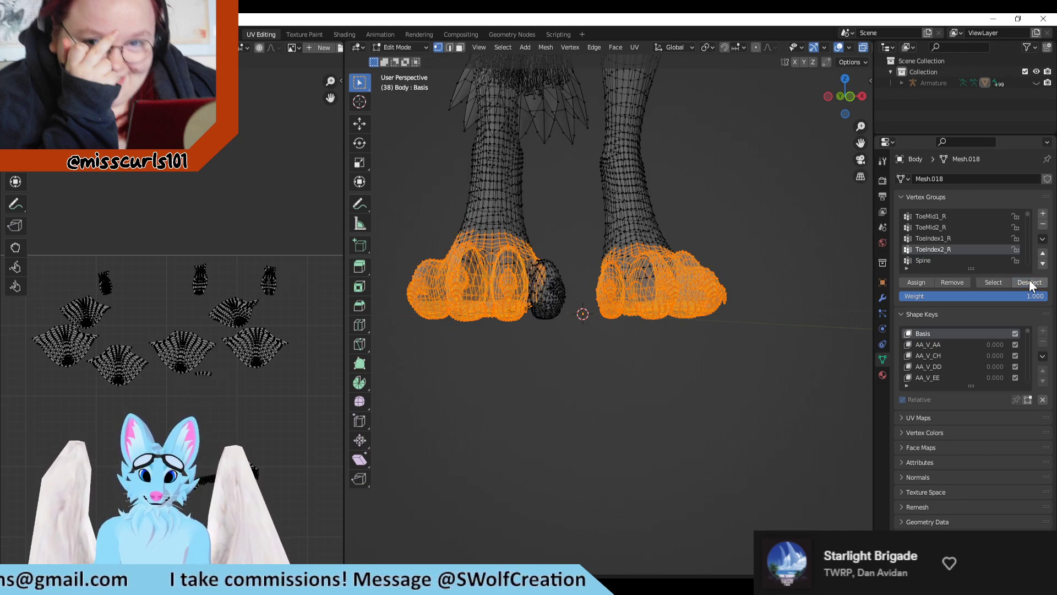
{"action": "key", "text": "ctrl+z"}
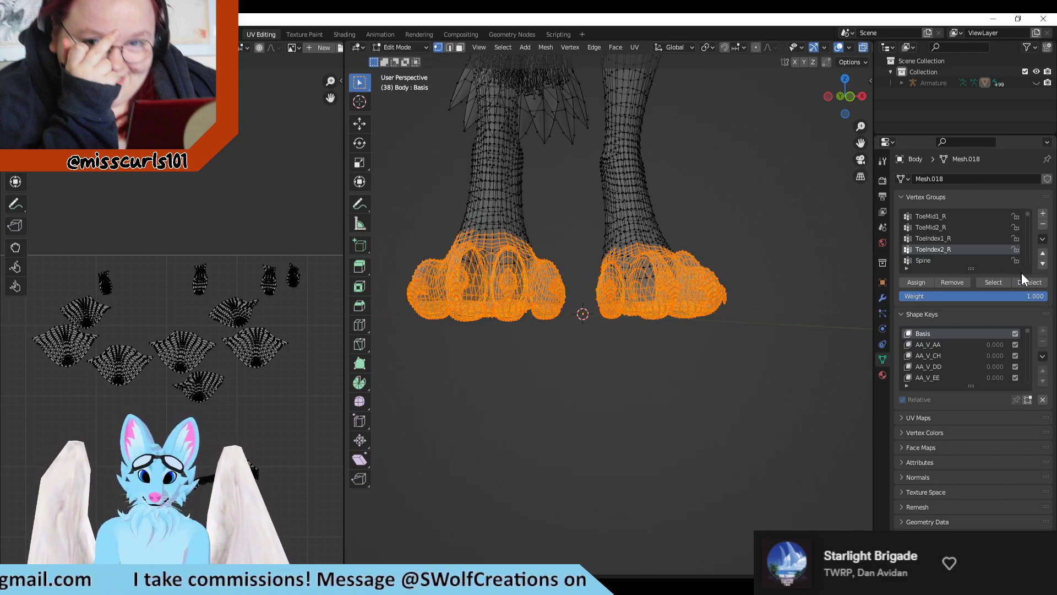
Step: Deselect the ToePinky1_R vertex group's vertices to identify which toe they cover, and restore the selection
{"action": "scroll", "coordinate": [983, 250], "scroll_direction": "down", "scroll_amount": 5}
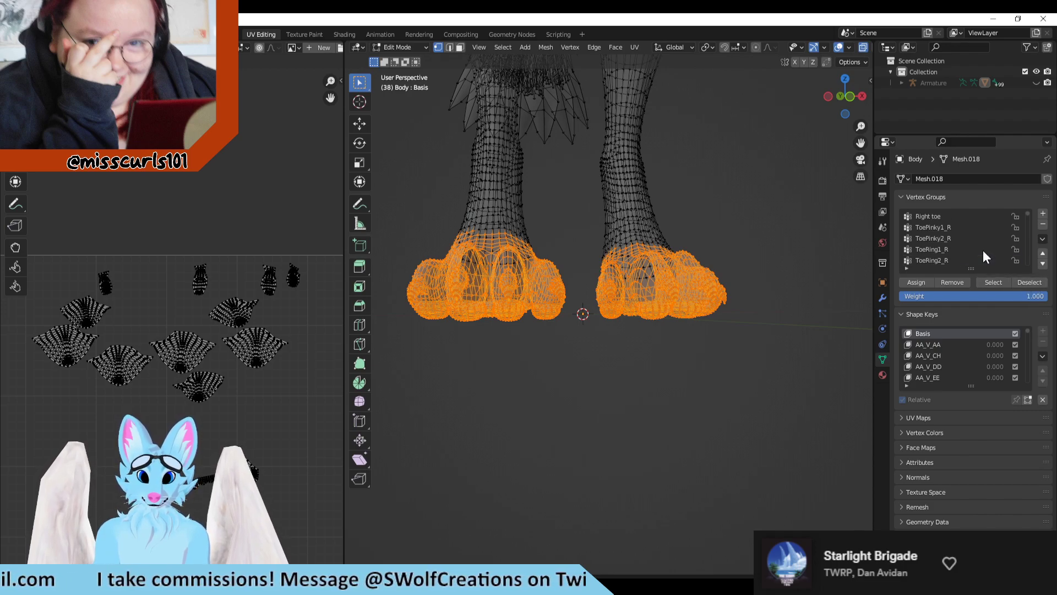
{"action": "left_click", "coordinate": [969, 229]}
{"action": "left_click", "coordinate": [1029, 282]}
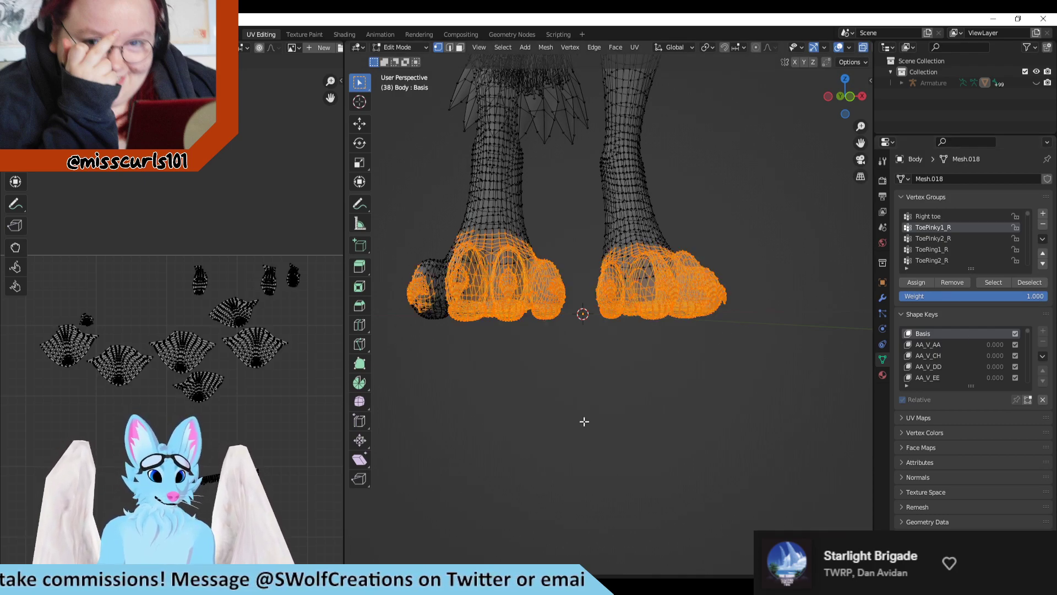
{"action": "key", "text": "ctrl+z"}
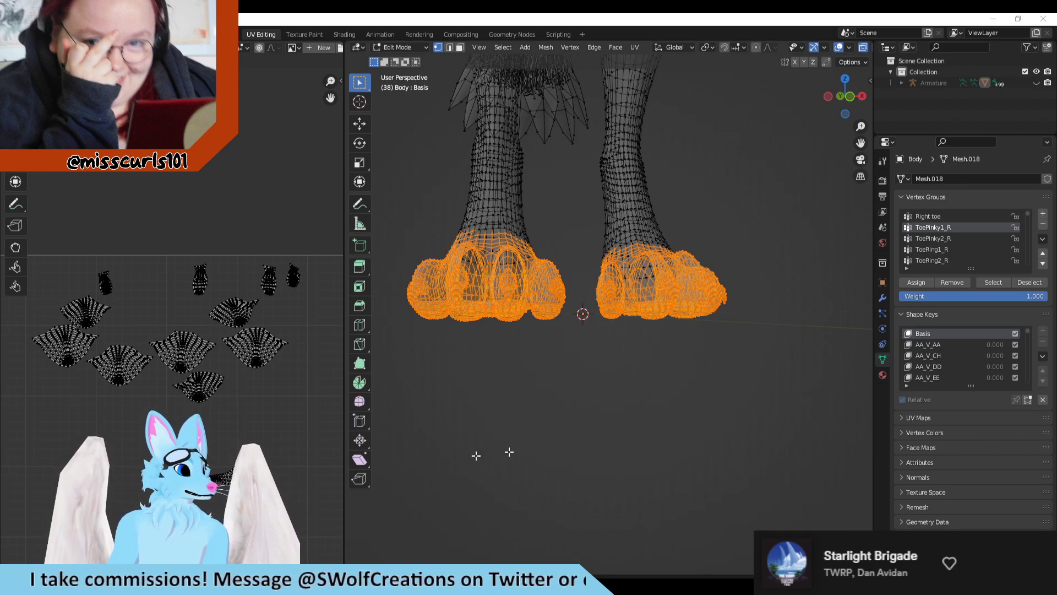
Step: In the Texture Paint workspace, mark the teal foot's outermost toe orange to locate its UV island
{"action": "scroll", "coordinate": [606, 283], "scroll_direction": "down", "scroll_amount": 4}
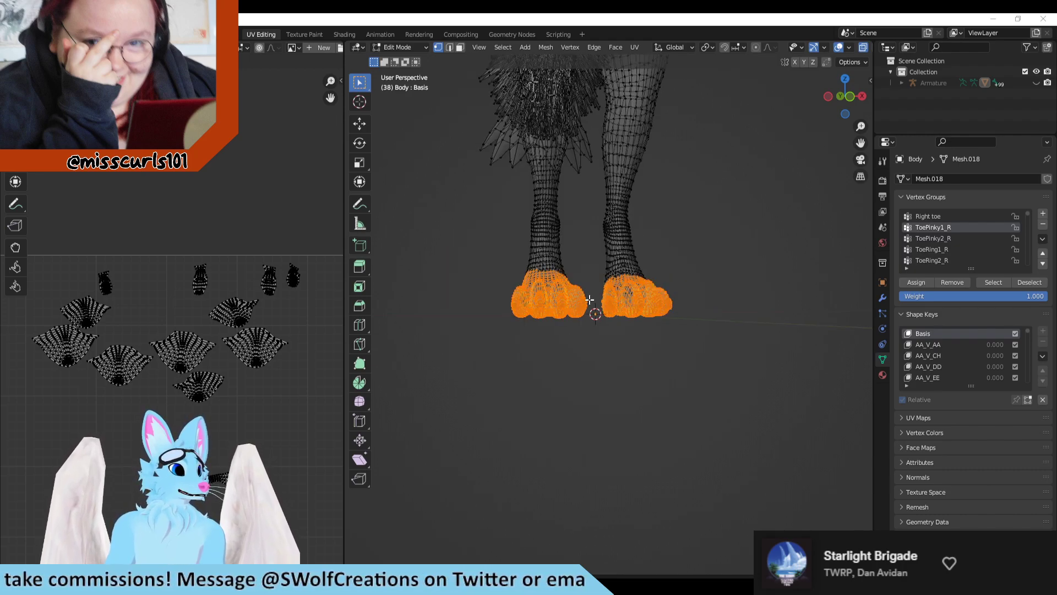
{"action": "scroll", "coordinate": [616, 283], "scroll_direction": "up", "scroll_amount": 5}
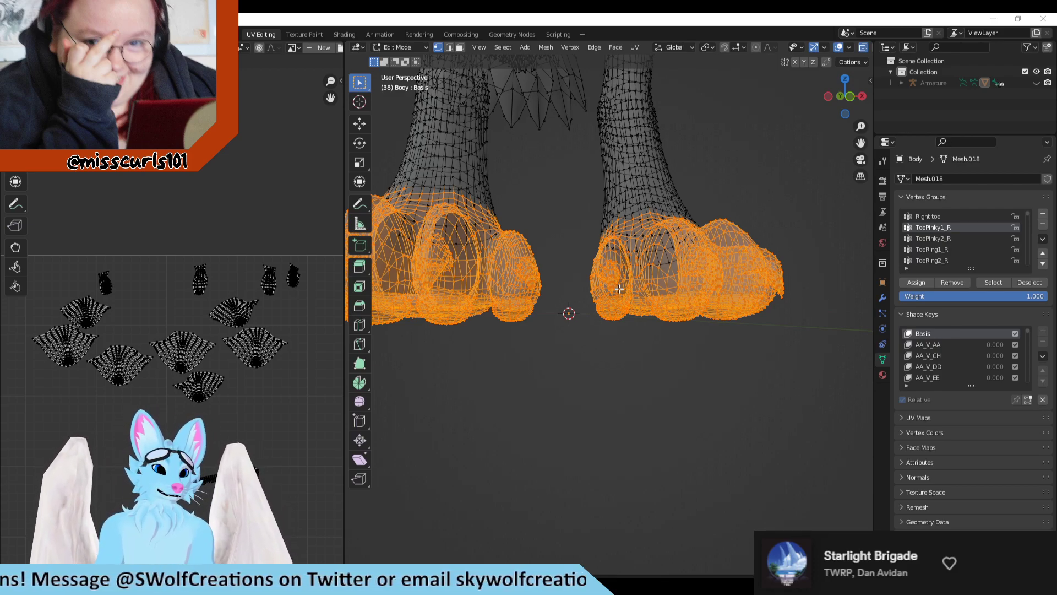
{"action": "left_click", "coordinate": [316, 35]}
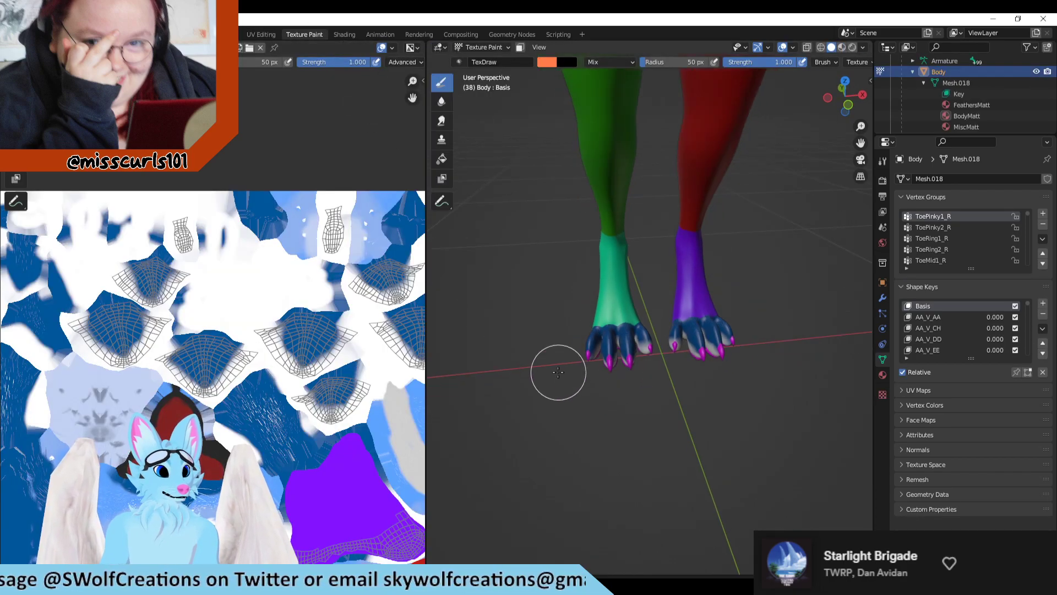
{"action": "scroll", "coordinate": [557, 371], "scroll_direction": "up", "scroll_amount": 3}
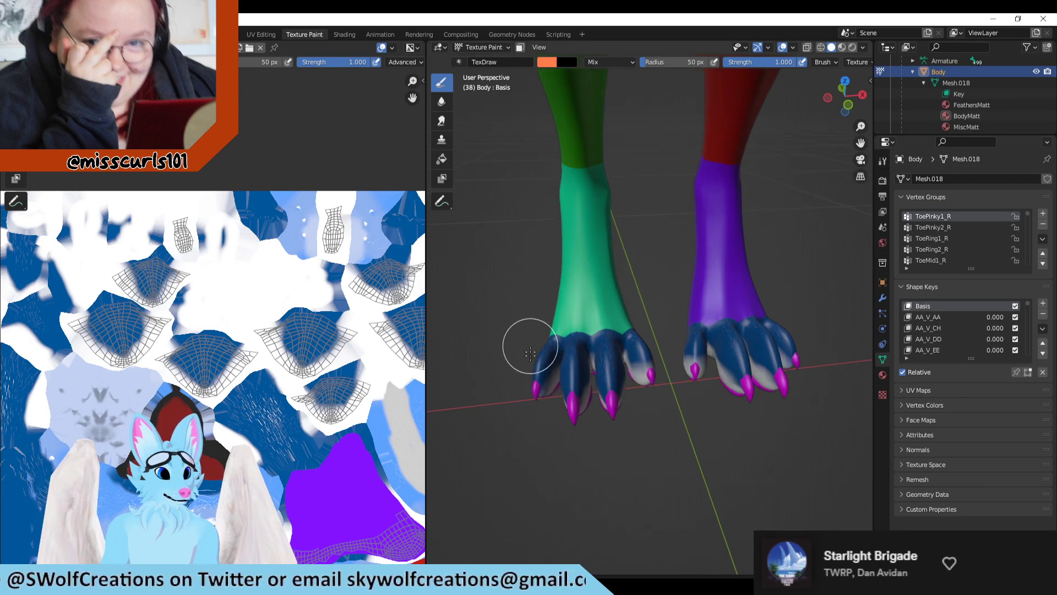
{"action": "mouse_move", "coordinate": [514, 373]}
{"action": "left_mouse_down"}
{"action": "mouse_move", "coordinate": [510, 424]}
{"action": "mouse_move", "coordinate": [500, 412]}
{"action": "left_mouse_up"}
{"action": "scroll", "coordinate": [217, 288], "scroll_direction": "down", "scroll_amount": 4}
{"action": "scroll", "coordinate": [201, 282], "scroll_direction": "up", "scroll_amount": 4}
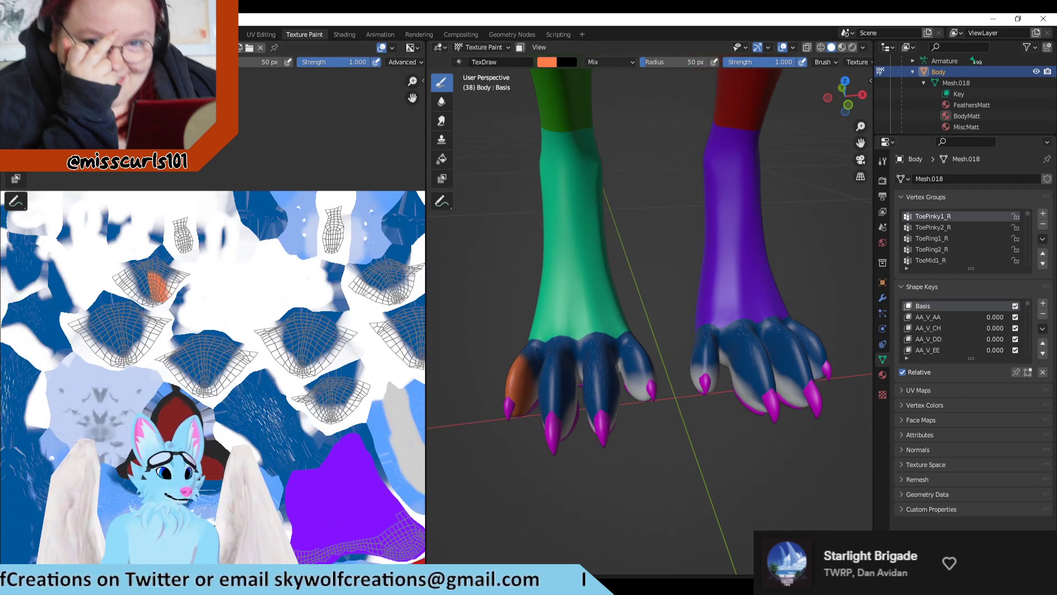
Step: Switch to Clip Studio Paint and rename Layer 1 in the Right Foot folder as R_Pinky Toe
{"action": "key", "text": "alt+Tab"}
{"action": "scroll", "coordinate": [691, 290], "scroll_direction": "down", "scroll_amount": 4}
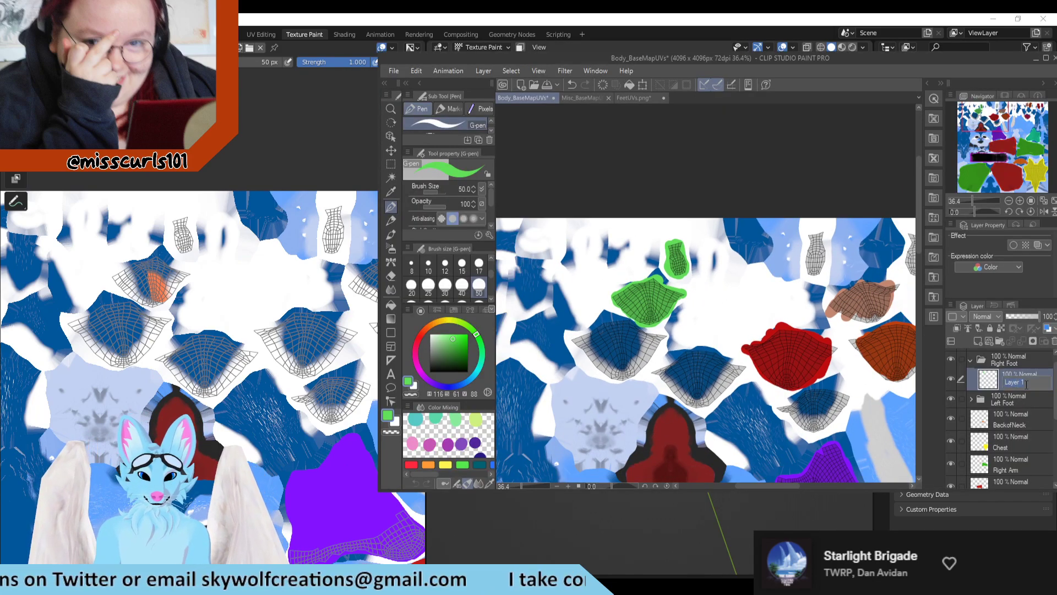
{"action": "type", "text": "R_"}
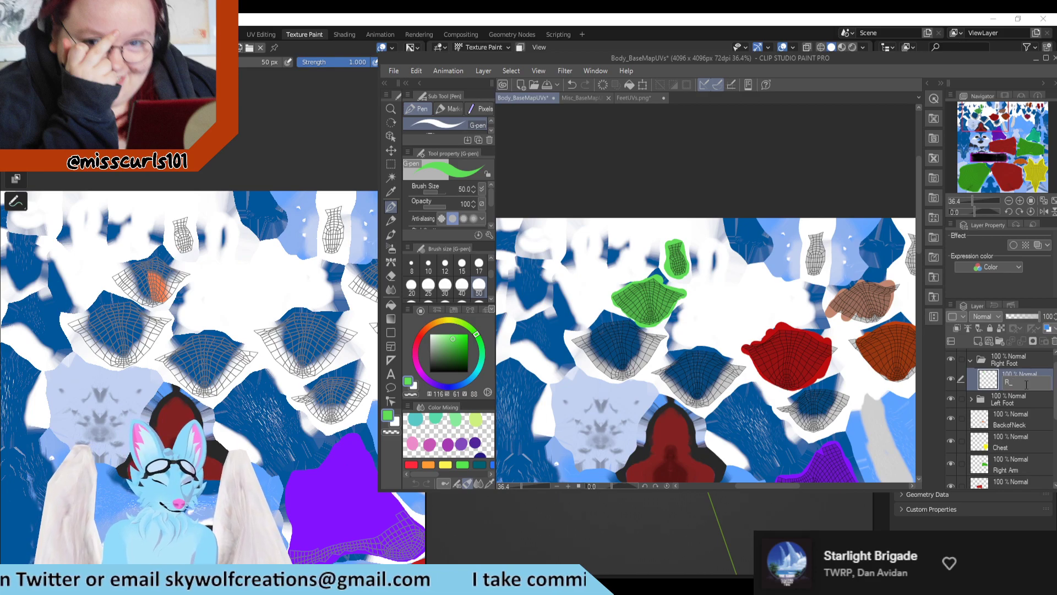
{"action": "type", "text": "Pinky Toe"}
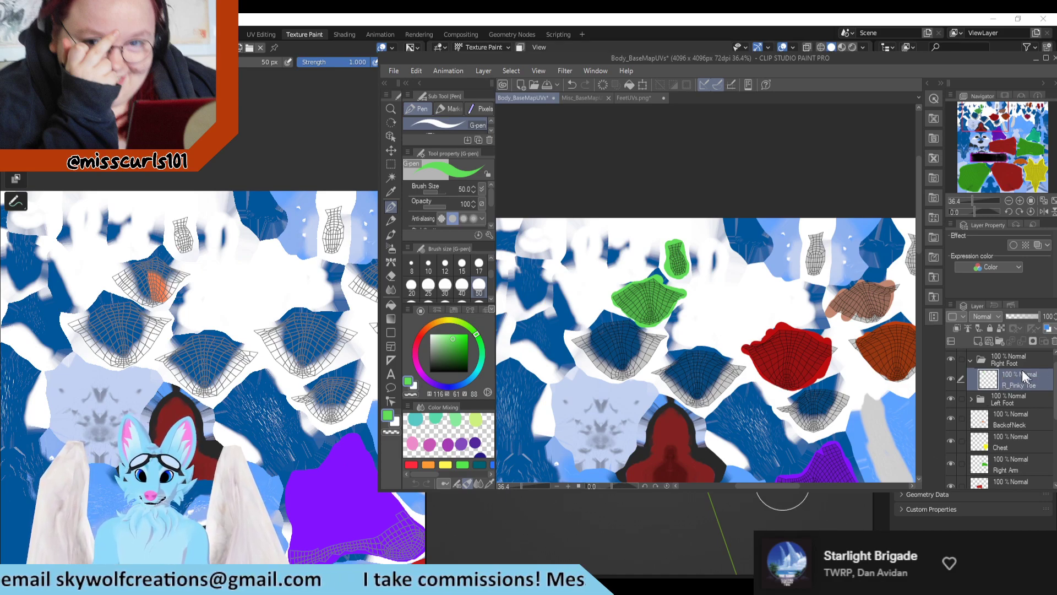
Step: Toggle the R_Pinky Toe layer's visibility to check which islands it colors, and add a new layer above it
{"action": "left_click", "coordinate": [948, 378]}
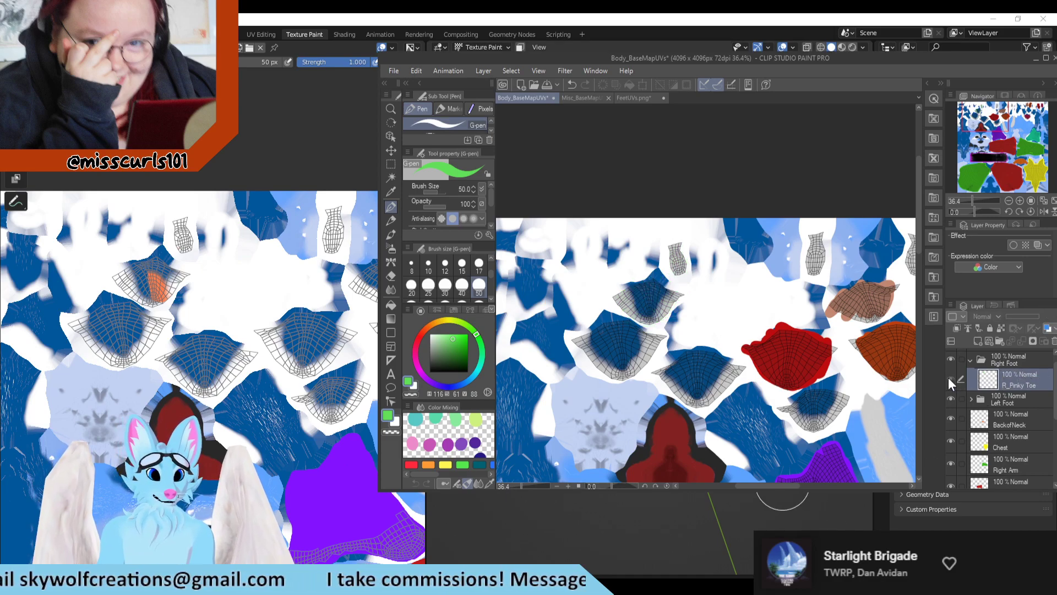
{"action": "left_click", "coordinate": [948, 377]}
{"action": "left_click", "coordinate": [948, 377]}
{"action": "left_click", "coordinate": [948, 377]}
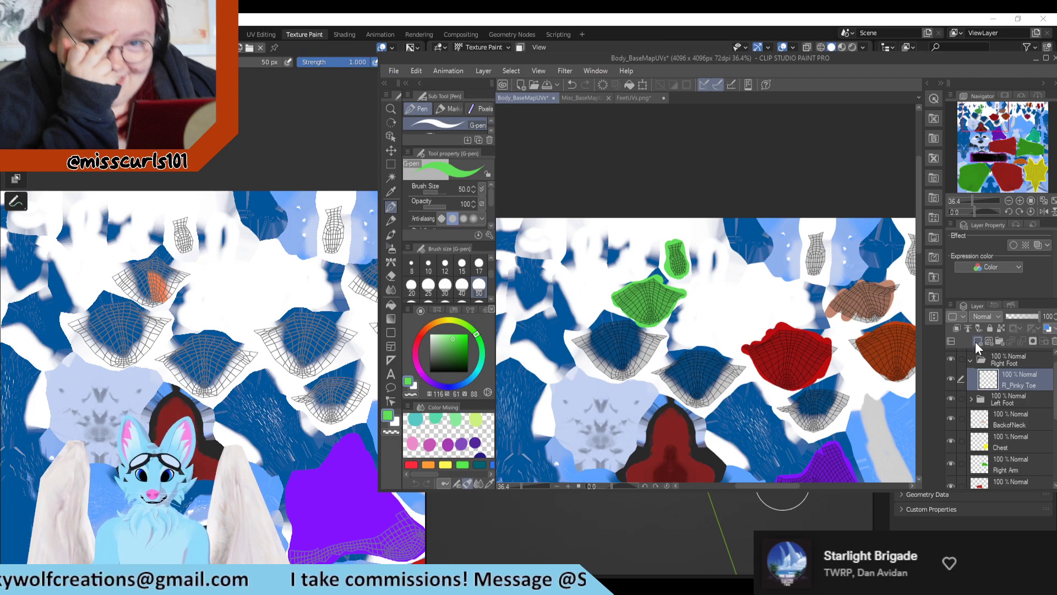
{"action": "left_click", "coordinate": [976, 341]}
Step: Switch to Blender, undo the outermost toe's orange mark, and try an orange stroke on the toe beside it, undoing that too
{"action": "left_click", "coordinate": [303, 119]}
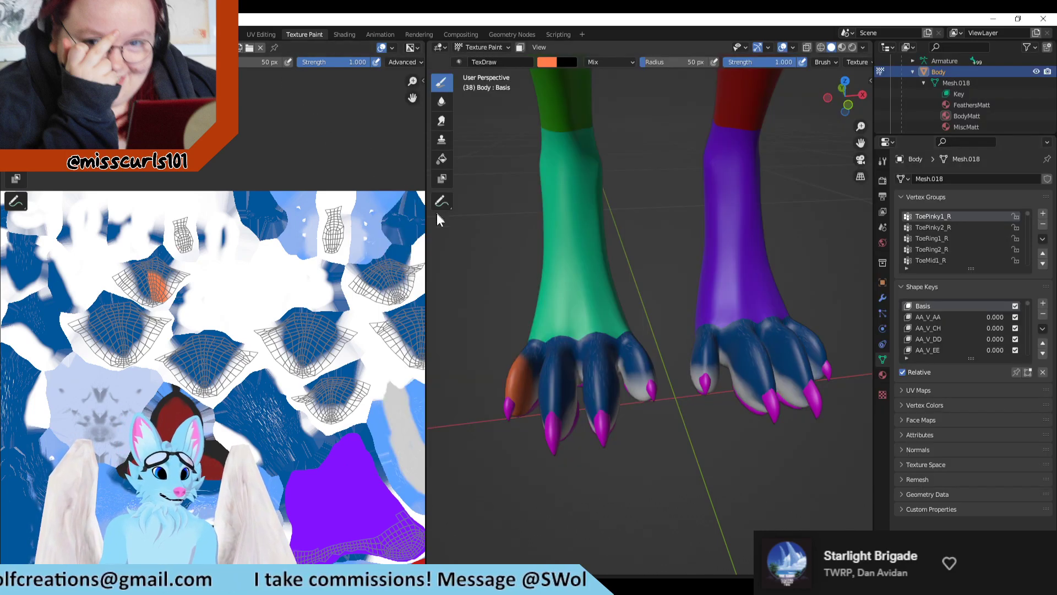
{"action": "key", "text": "ctrl+z"}
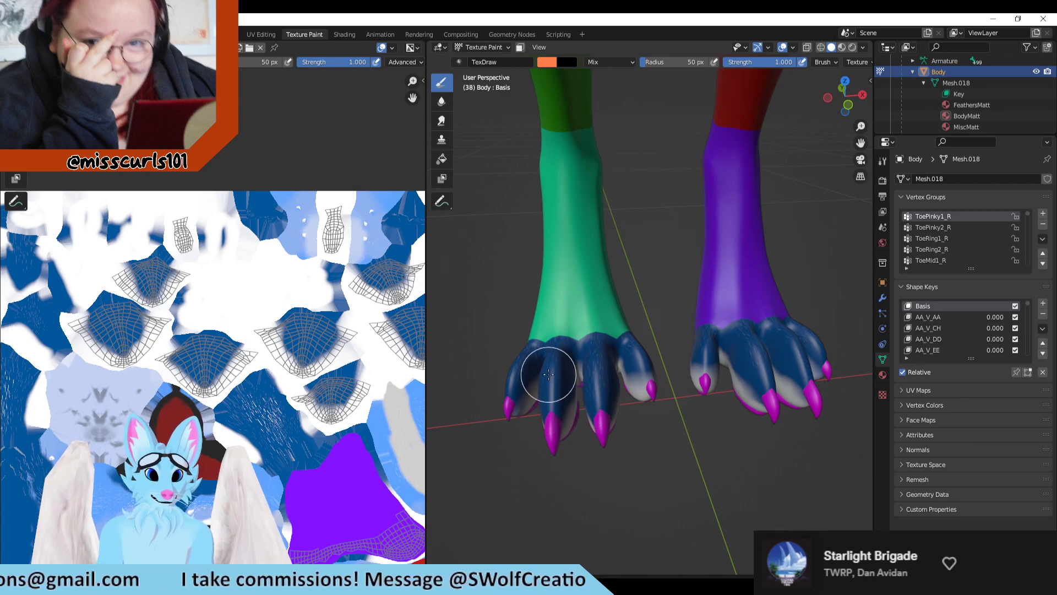
{"action": "mouse_move", "coordinate": [546, 383]}
{"action": "left_mouse_down"}
{"action": "mouse_move", "coordinate": [566, 437]}
{"action": "mouse_move", "coordinate": [556, 377]}
{"action": "mouse_move", "coordinate": [552, 422]}
{"action": "mouse_move", "coordinate": [550, 389]}
{"action": "mouse_move", "coordinate": [550, 413]}
{"action": "left_mouse_up"}
{"action": "key", "text": "ctrl+z"}
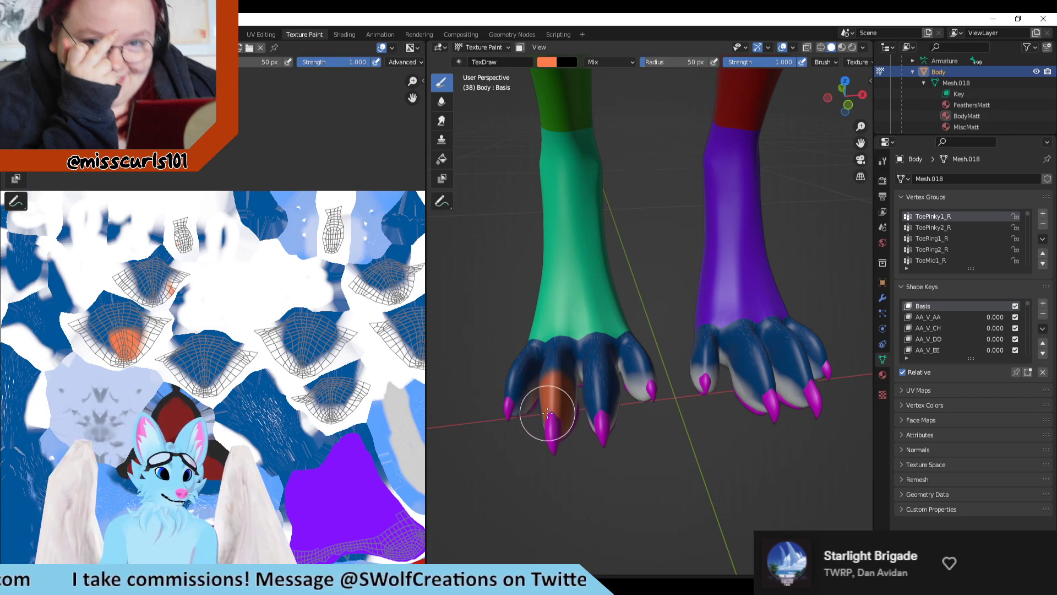
{"action": "key", "text": "ctrl+z"}
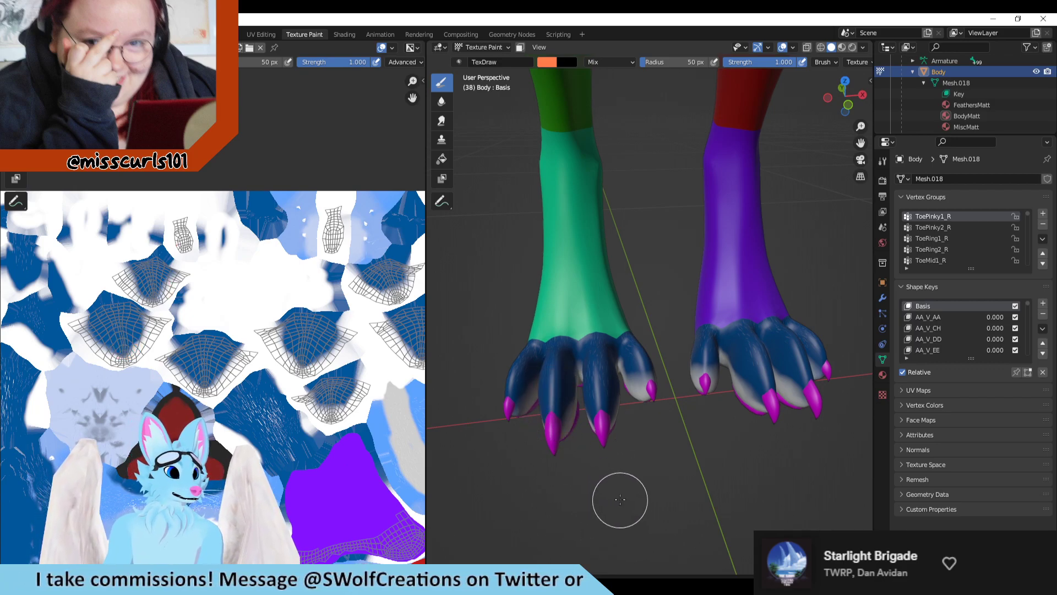
Step: From a low front view, mark the teal foot's second toe from the outside orange and inspect it on the texture and from below
{"action": "middle_click_drag", "start_coordinate": [619, 496], "coordinate": [630, 449]}
{"action": "left_click_drag", "start_coordinate": [560, 361], "coordinate": [551, 337]}
{"action": "key", "text": "ctrl+z"}
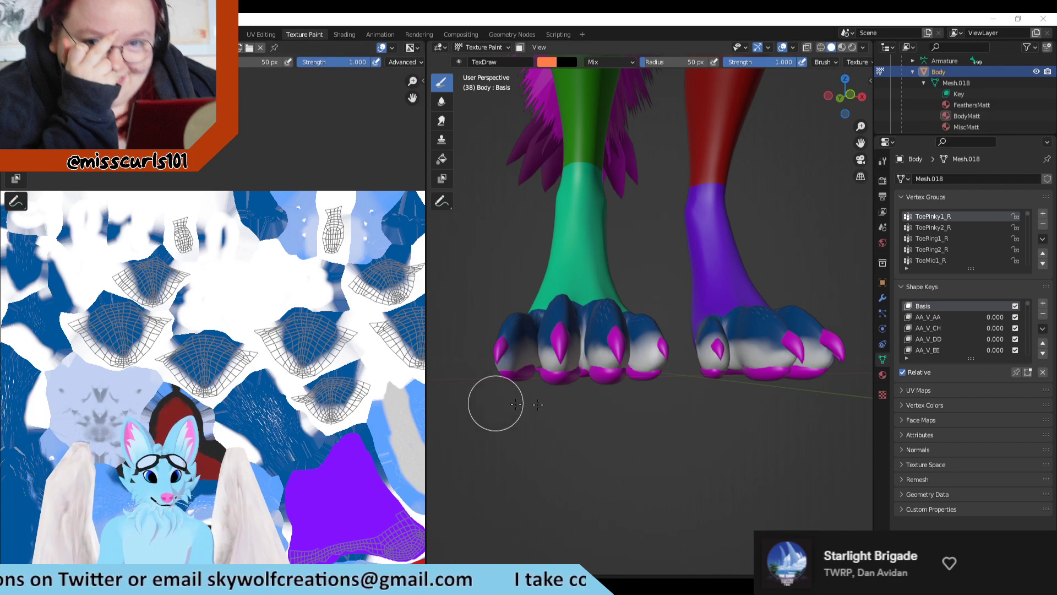
{"action": "left_click", "coordinate": [553, 352]}
{"action": "left_click_drag", "start_coordinate": [553, 352], "coordinate": [558, 319]}
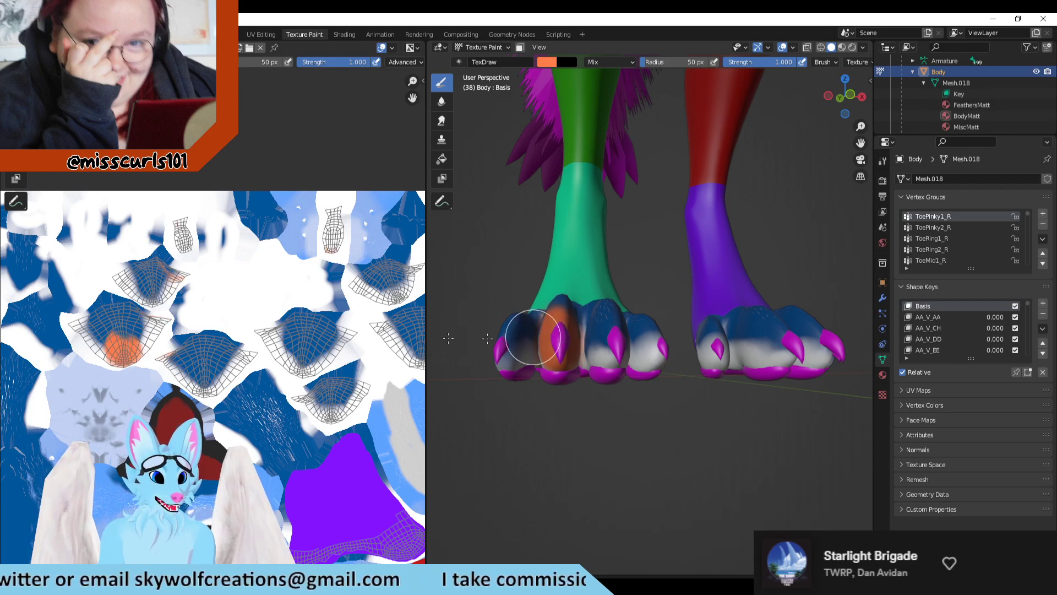
{"action": "scroll", "coordinate": [266, 351], "scroll_direction": "down", "scroll_amount": 2}
{"action": "key", "text": "ctrl+z"}
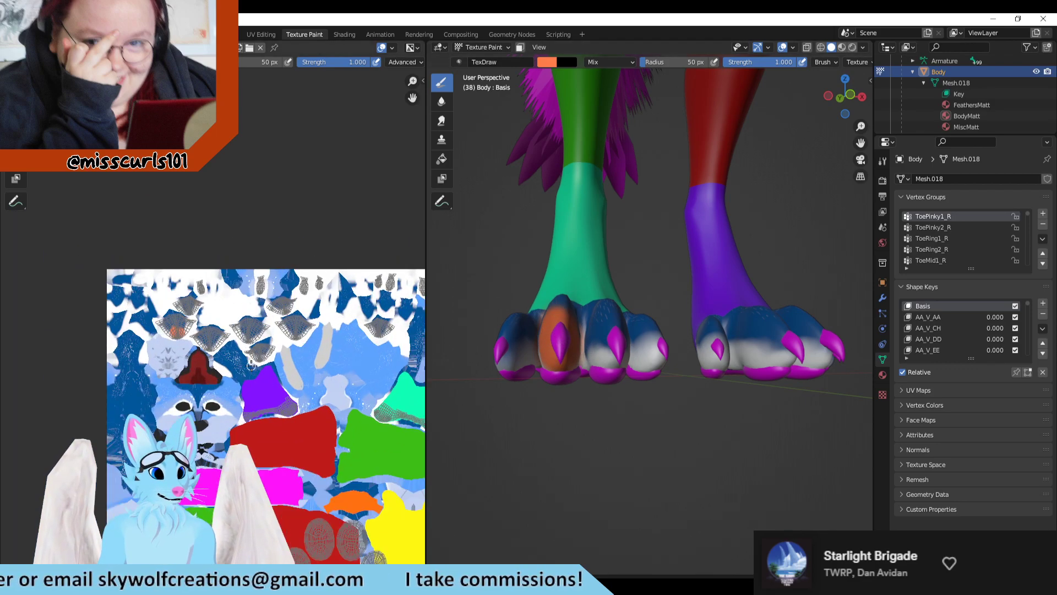
{"action": "scroll", "coordinate": [231, 336], "scroll_direction": "up", "scroll_amount": 2}
{"action": "middle_click_drag", "start_coordinate": [586, 491], "coordinate": [622, 330]}
{"action": "left_click_drag", "start_coordinate": [615, 258], "coordinate": [630, 230]}
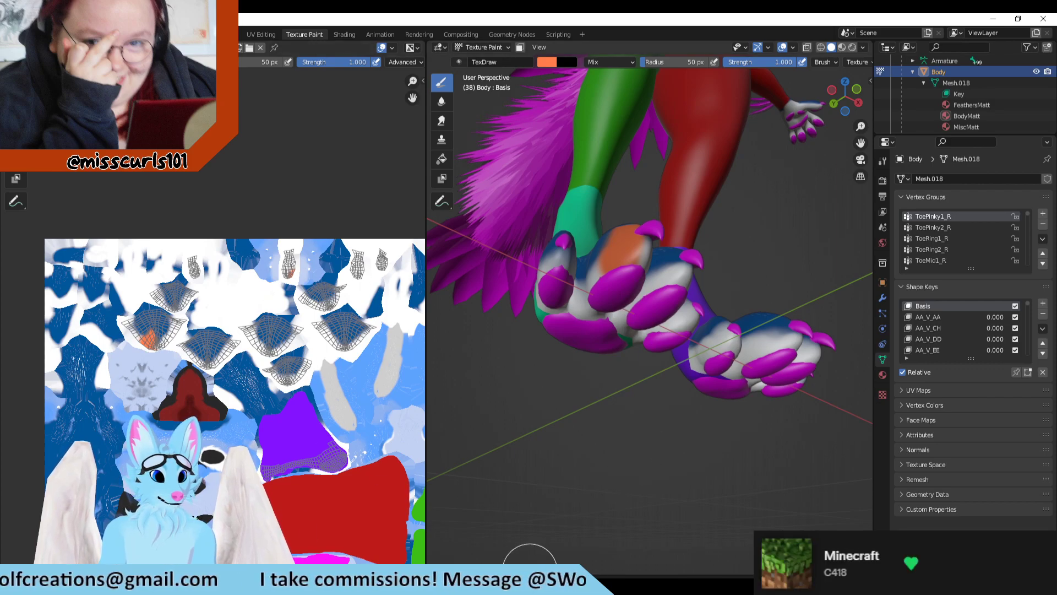
{"action": "middle_click_drag", "start_coordinate": [590, 447], "coordinate": [560, 511]}
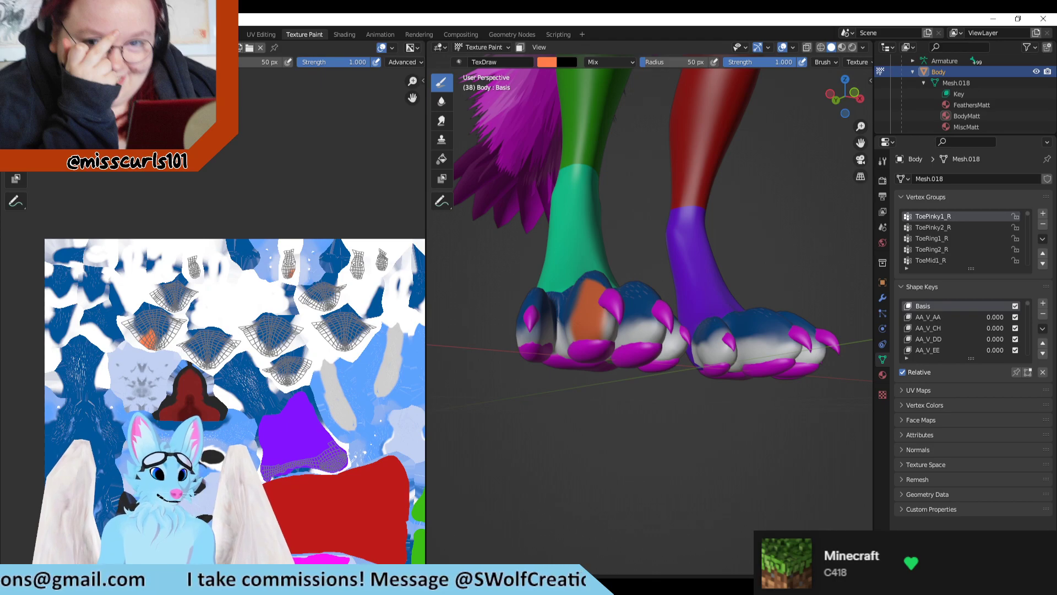
Step: Switch to Clip Studio Paint and set the pen color to a darker green with hue 132, saturation 80 and value 63
{"action": "key", "text": "alt+Tab"}
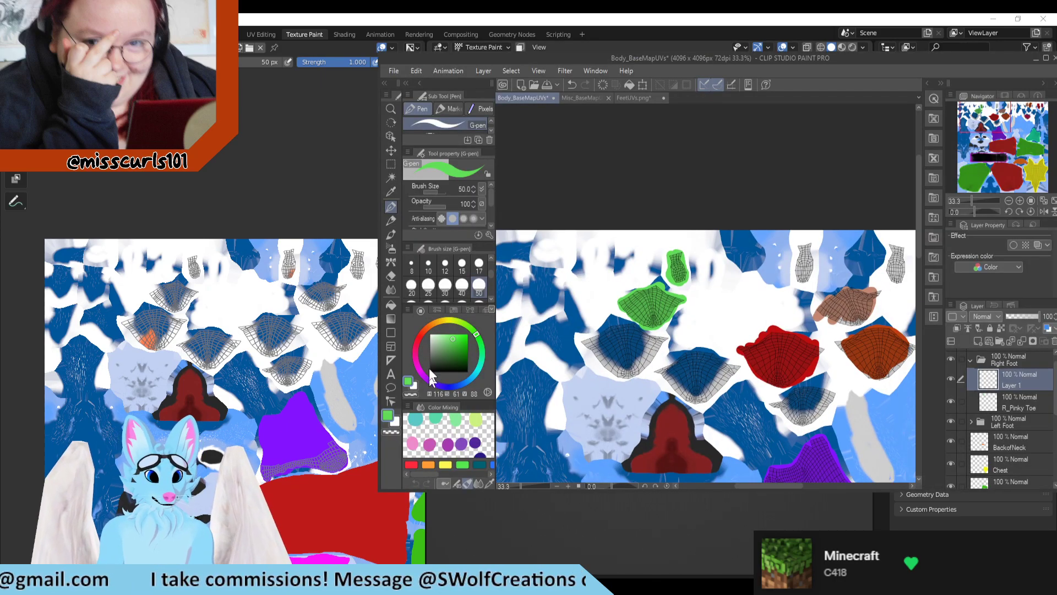
{"action": "left_click_drag", "start_coordinate": [476, 336], "coordinate": [483, 346]}
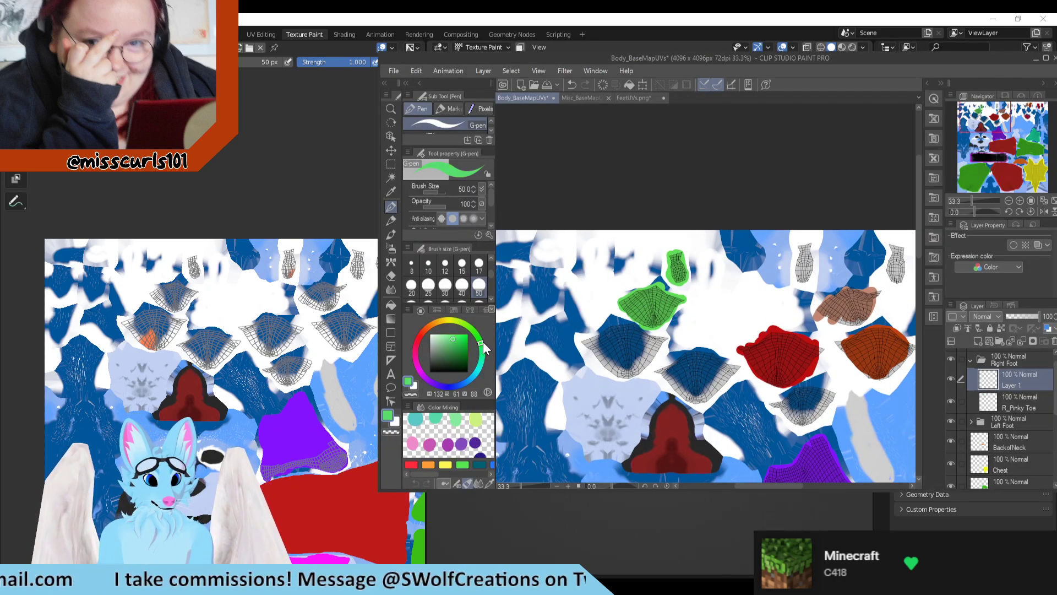
{"action": "left_click", "coordinate": [459, 344]}
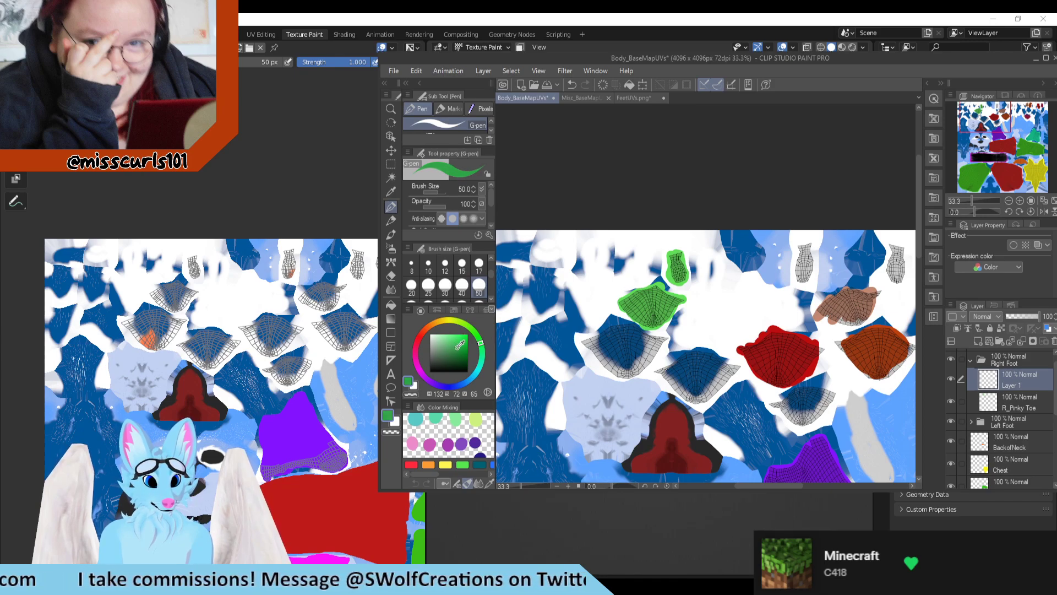
{"action": "left_click", "coordinate": [460, 348]}
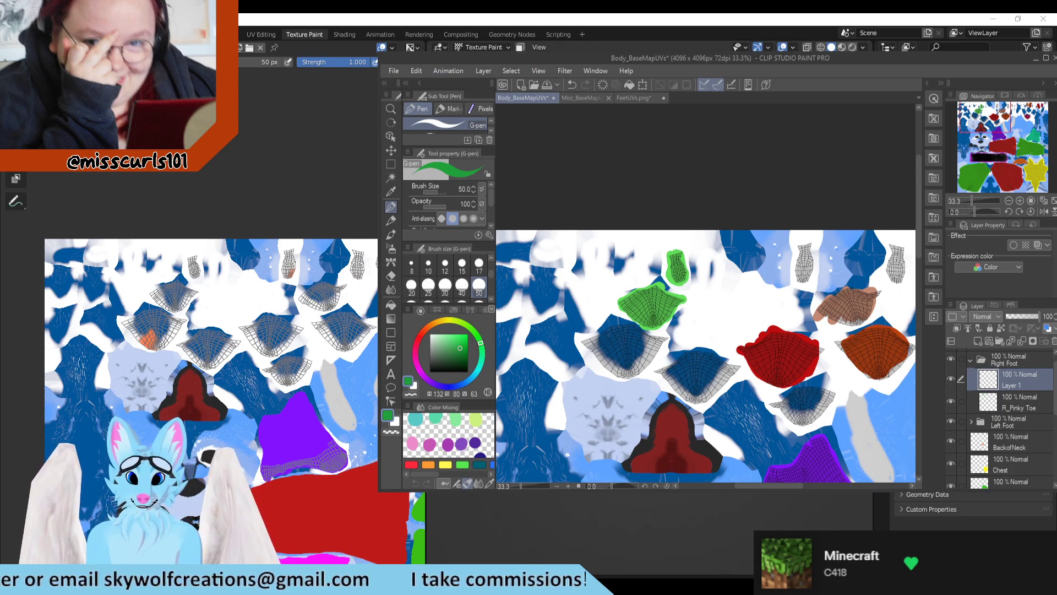
{"action": "scroll", "coordinate": [600, 349], "scroll_direction": "up", "scroll_amount": 2}
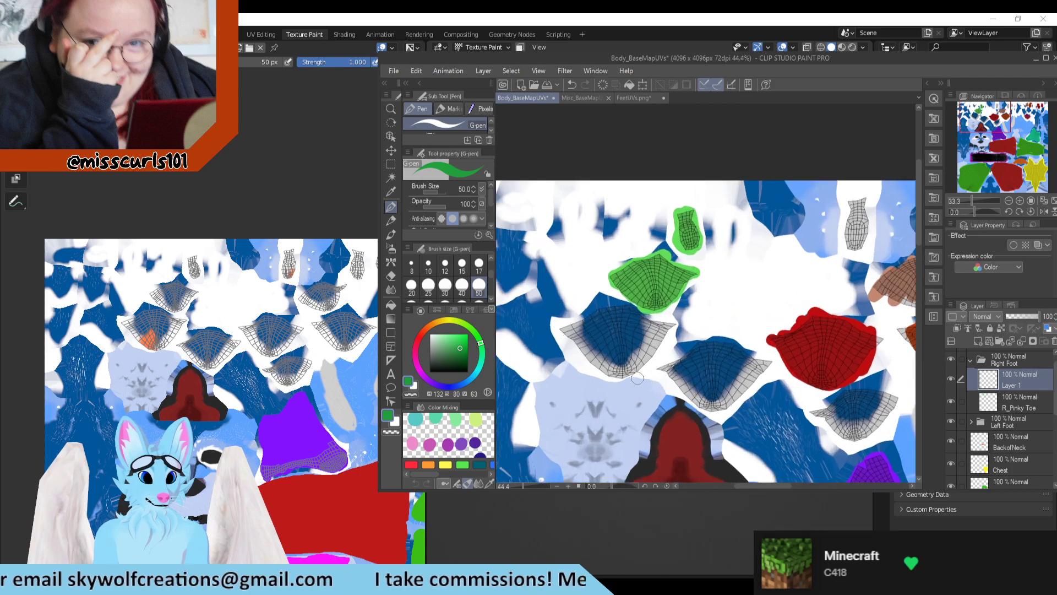
{"action": "left_click_drag", "start_coordinate": [595, 330], "coordinate": [640, 336]}
{"action": "key", "text": "ctrl+z"}
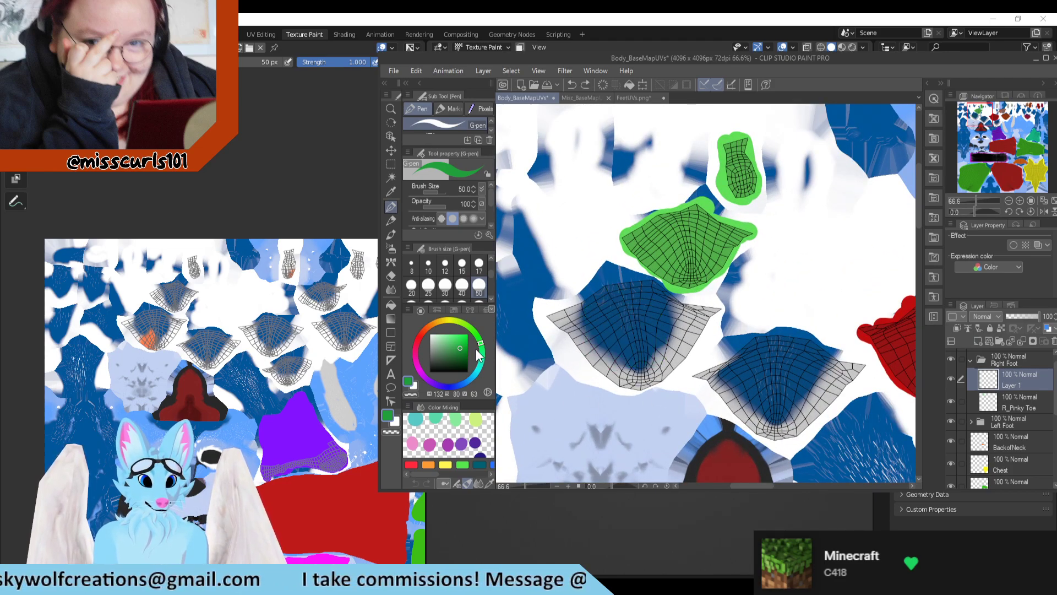
Step: Set the pen color to hue 142, saturation 96, value 54 and paint over the second toe's UV island on Layer 1
{"action": "left_click_drag", "start_coordinate": [484, 355], "coordinate": [484, 352]}
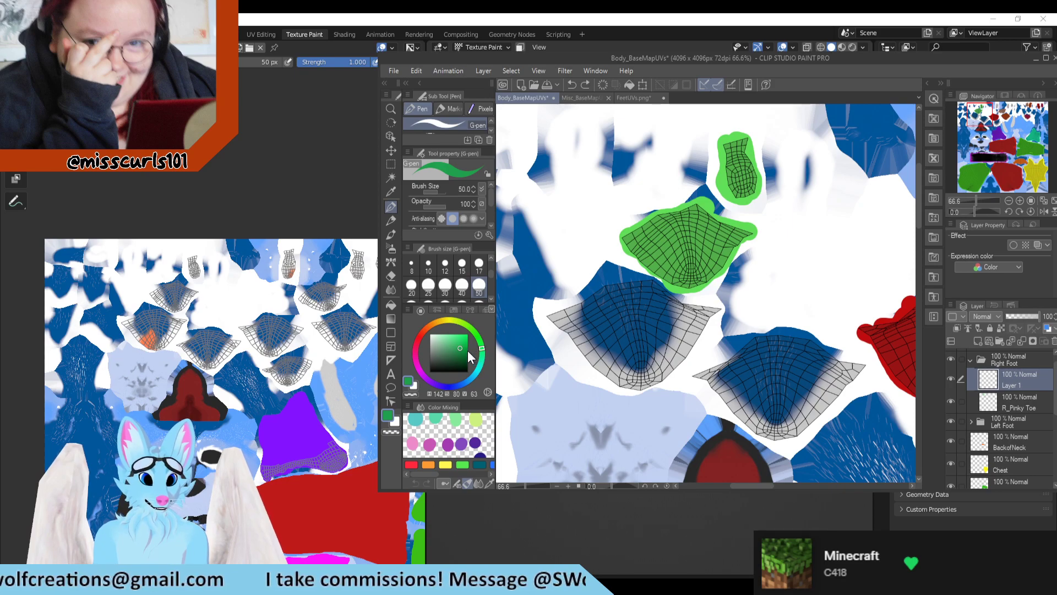
{"action": "left_click", "coordinate": [468, 350]}
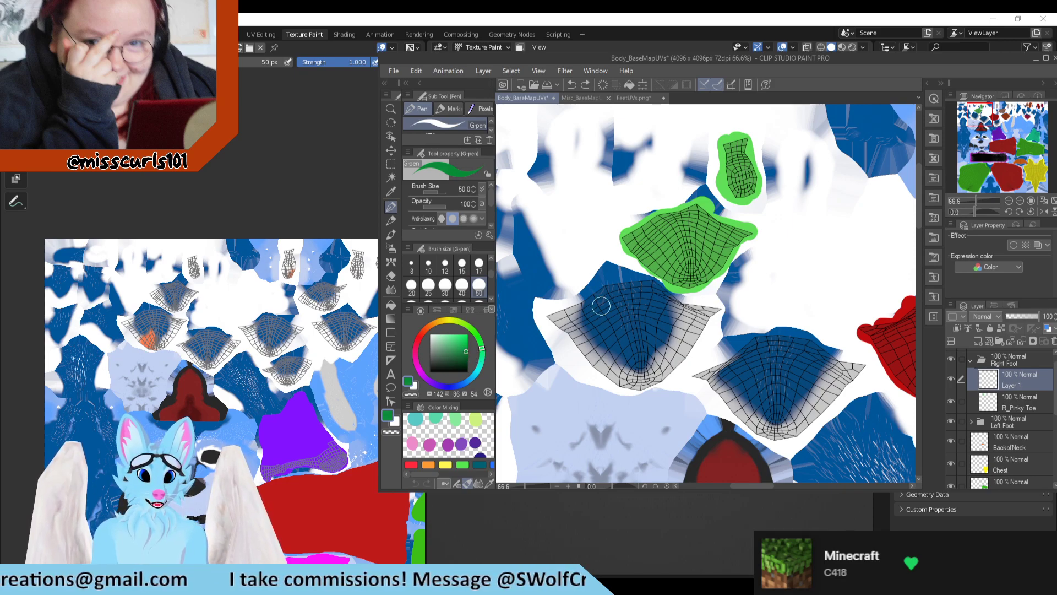
{"action": "mouse_move", "coordinate": [598, 300]}
{"action": "left_mouse_down"}
{"action": "mouse_move", "coordinate": [603, 369]}
{"action": "mouse_move", "coordinate": [637, 362]}
{"action": "mouse_move", "coordinate": [622, 374]}
{"action": "mouse_move", "coordinate": [658, 324]}
{"action": "mouse_move", "coordinate": [641, 344]}
{"action": "mouse_move", "coordinate": [637, 301]}
{"action": "mouse_move", "coordinate": [654, 337]}
{"action": "mouse_move", "coordinate": [581, 322]}
{"action": "mouse_move", "coordinate": [632, 298]}
{"action": "mouse_move", "coordinate": [688, 325]}
{"action": "mouse_move", "coordinate": [677, 353]}
{"action": "mouse_move", "coordinate": [636, 373]}
{"action": "mouse_move", "coordinate": [573, 322]}
{"action": "mouse_move", "coordinate": [624, 298]}
{"action": "mouse_move", "coordinate": [696, 330]}
{"action": "mouse_move", "coordinate": [666, 365]}
{"action": "mouse_move", "coordinate": [633, 375]}
{"action": "mouse_move", "coordinate": [602, 369]}
{"action": "mouse_move", "coordinate": [623, 347]}
{"action": "mouse_move", "coordinate": [663, 340]}
{"action": "left_mouse_up"}
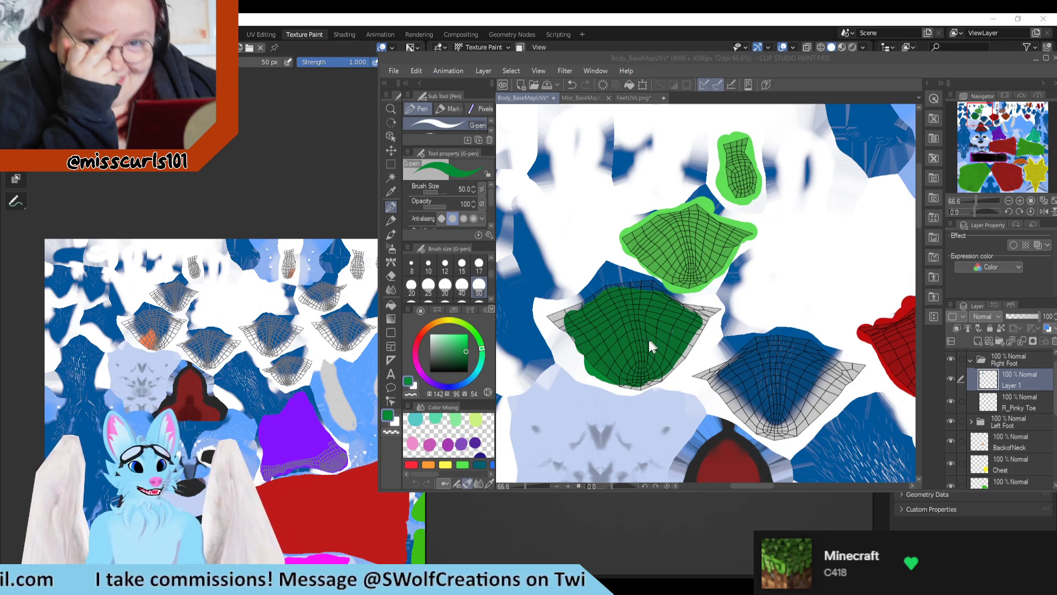
{"action": "scroll", "coordinate": [648, 337], "scroll_direction": "up", "scroll_amount": 4}
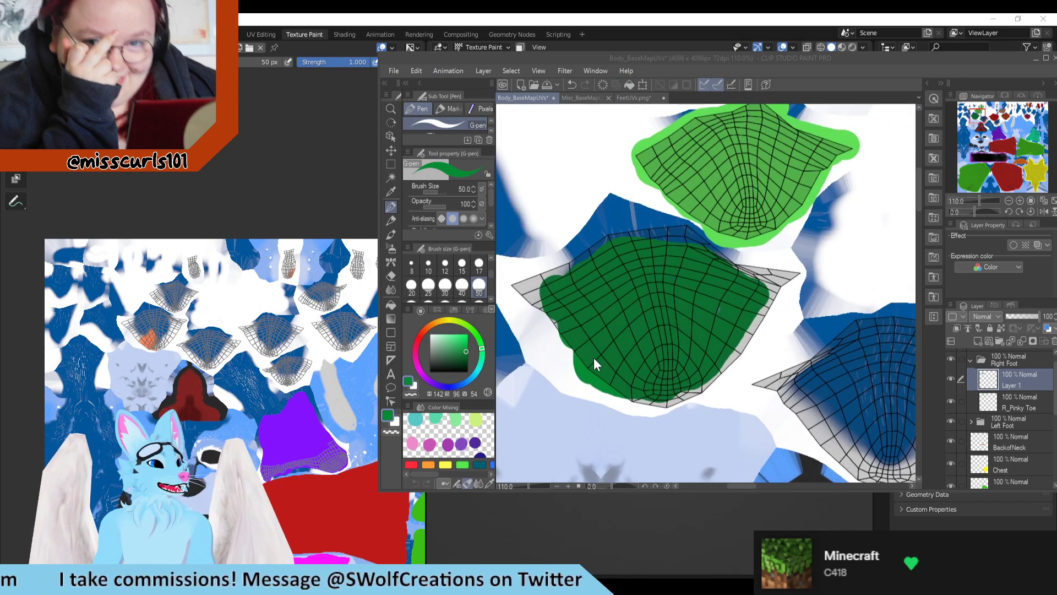
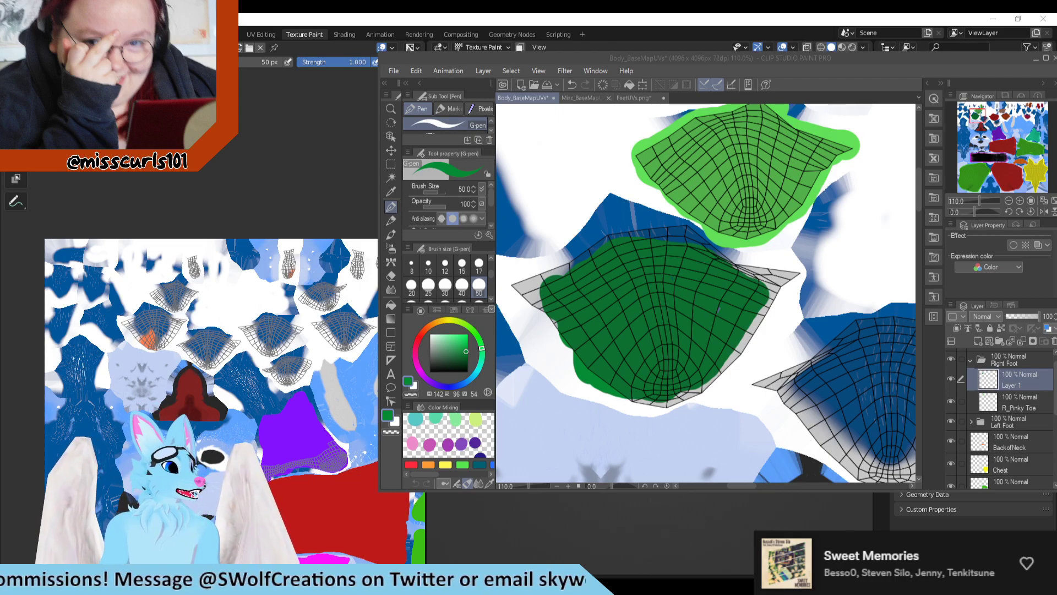
Step: Extend the dark green over the second toe's whole UV island and slightly past its outline, and check it by toggling Layer 1's visibility
{"action": "left_click", "coordinate": [616, 266]}
{"action": "mouse_move", "coordinate": [584, 357]}
{"action": "left_mouse_down"}
{"action": "mouse_move", "coordinate": [550, 303]}
{"action": "mouse_move", "coordinate": [509, 287]}
{"action": "mouse_move", "coordinate": [684, 236]}
{"action": "mouse_move", "coordinate": [747, 282]}
{"action": "mouse_move", "coordinate": [806, 273]}
{"action": "mouse_move", "coordinate": [737, 335]}
{"action": "mouse_move", "coordinate": [756, 313]}
{"action": "mouse_move", "coordinate": [710, 374]}
{"action": "mouse_move", "coordinate": [644, 399]}
{"action": "mouse_move", "coordinate": [595, 368]}
{"action": "mouse_move", "coordinate": [575, 336]}
{"action": "left_mouse_up"}
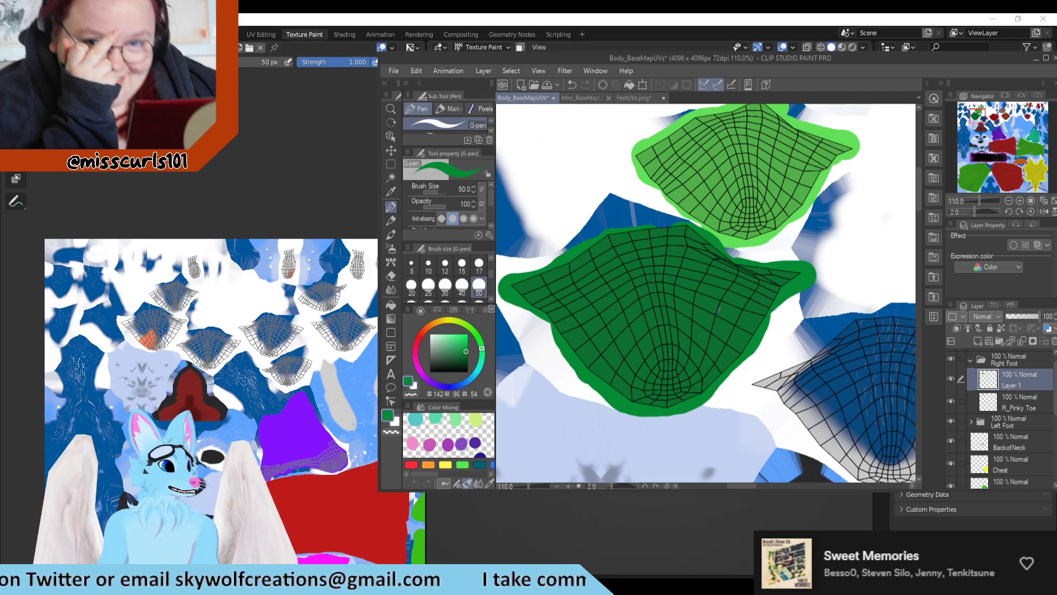
{"action": "scroll", "coordinate": [634, 322], "scroll_direction": "down", "scroll_amount": 2}
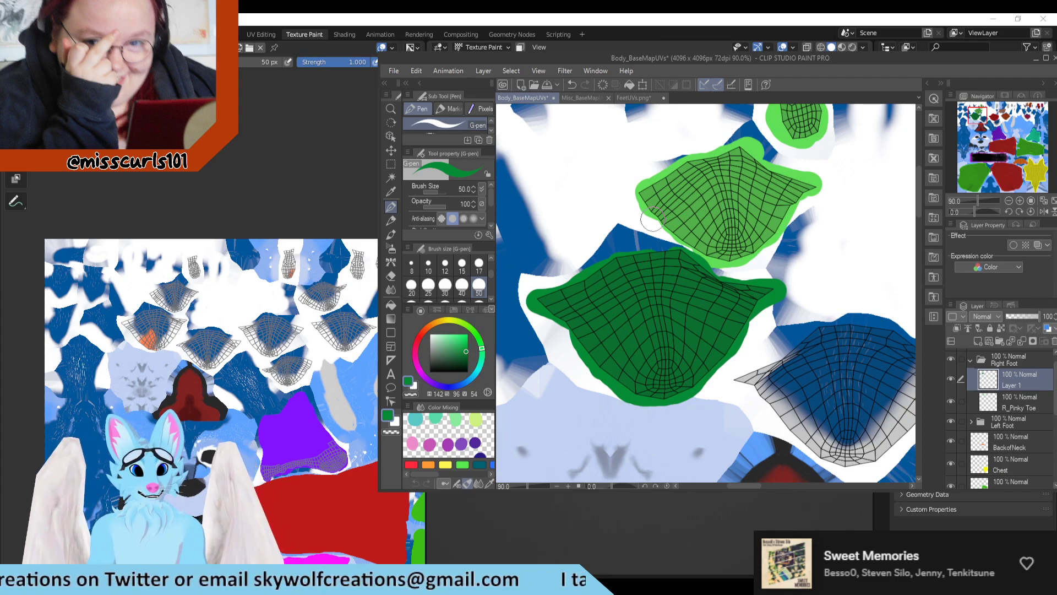
{"action": "scroll", "coordinate": [651, 220], "scroll_direction": "up", "scroll_amount": 3}
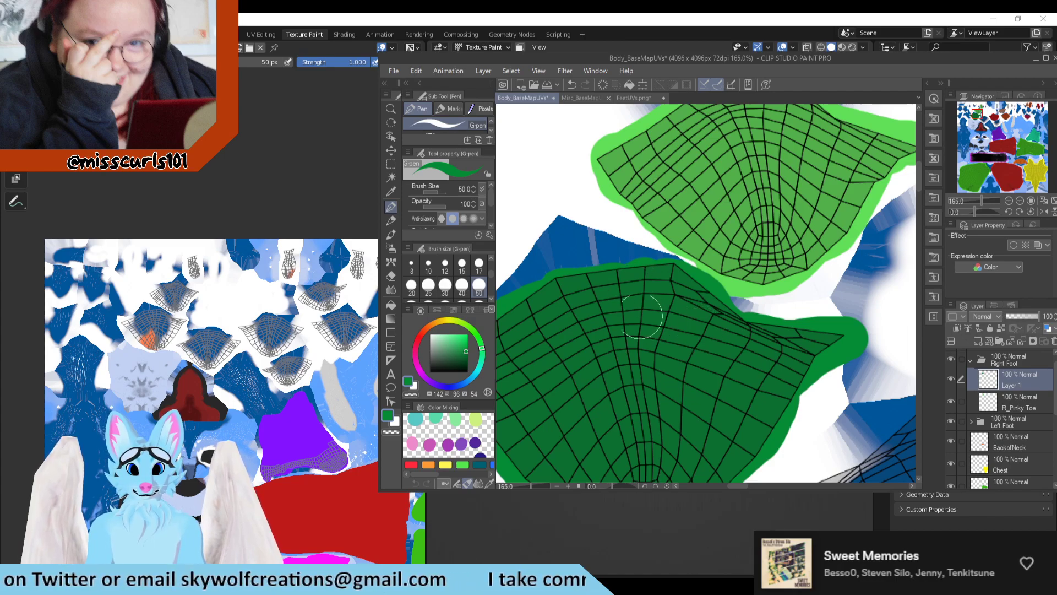
{"action": "scroll", "coordinate": [640, 316], "scroll_direction": "down", "scroll_amount": 4}
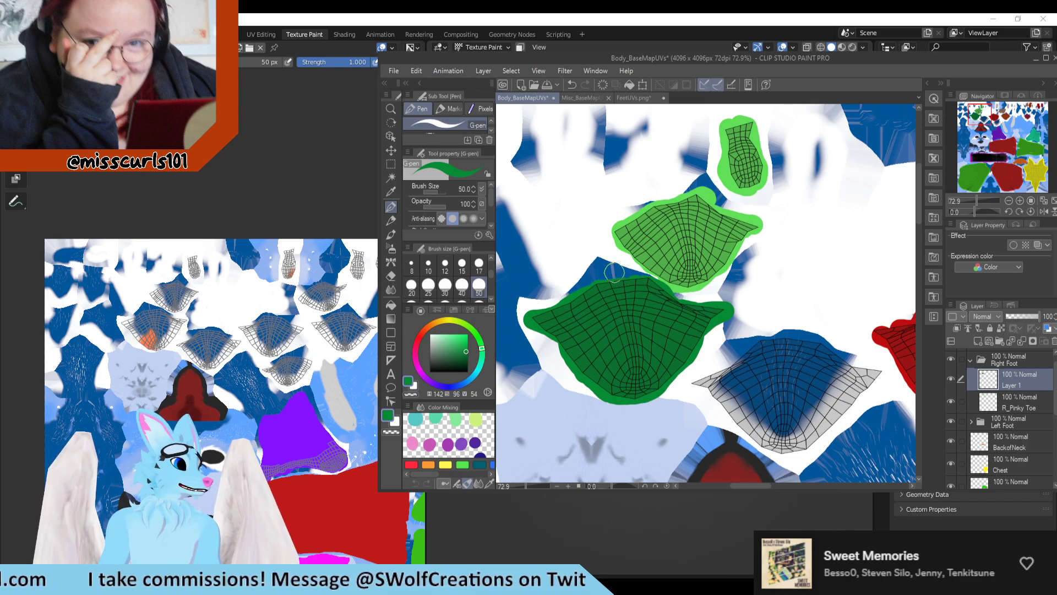
{"action": "scroll", "coordinate": [614, 271], "scroll_direction": "up", "scroll_amount": 4}
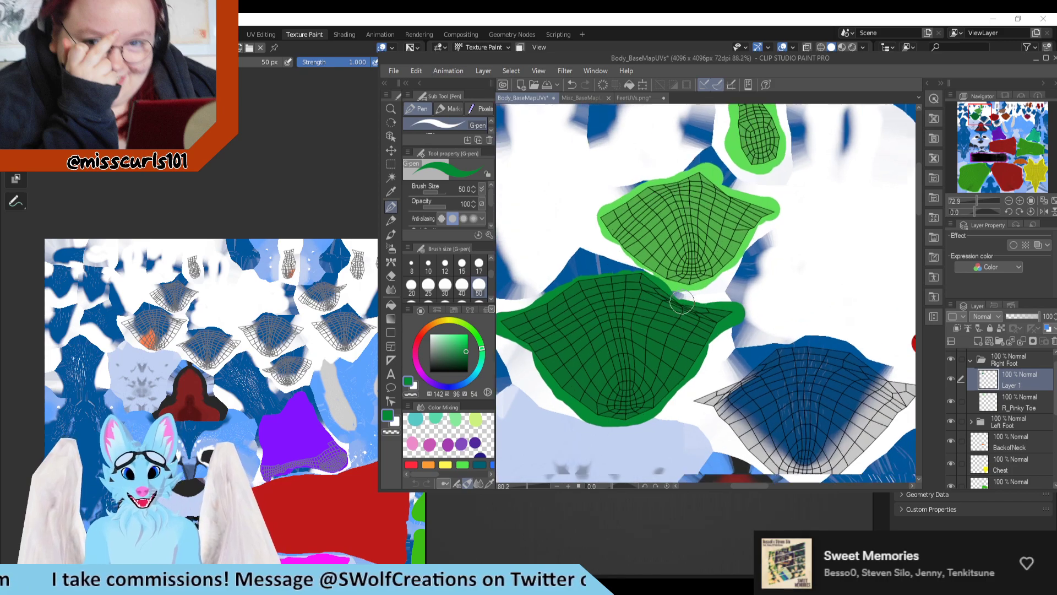
{"action": "scroll", "coordinate": [755, 379], "scroll_direction": "down", "scroll_amount": 3}
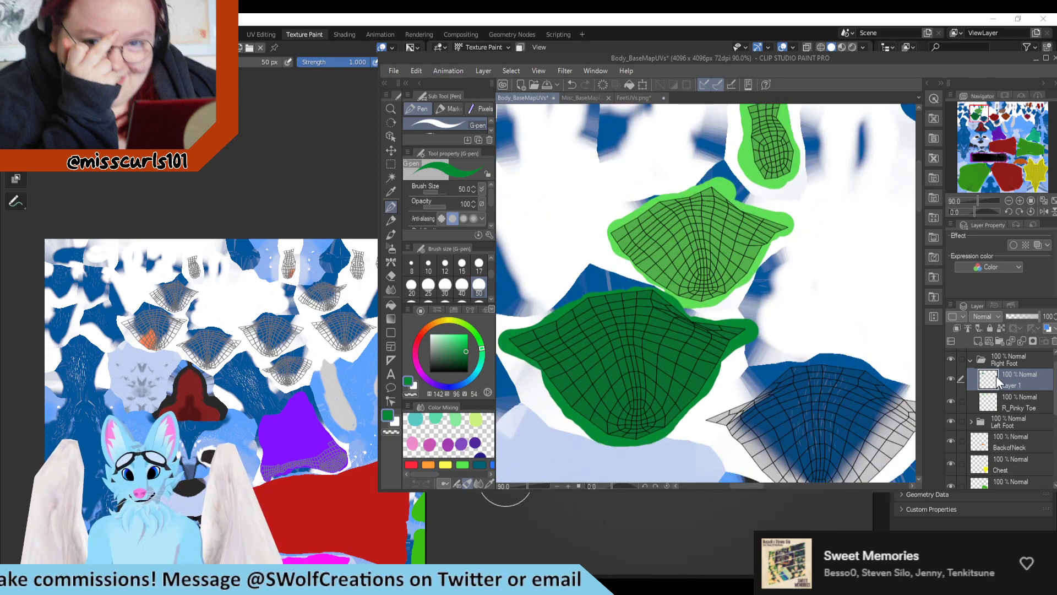
{"action": "left_click", "coordinate": [953, 381]}
{"action": "left_click", "coordinate": [953, 381]}
Step: Paint the narrow UV island just above and beside the brown toe island dark green on Layer 1
{"action": "scroll", "coordinate": [502, 307], "scroll_direction": "down", "scroll_amount": 1}
{"action": "scroll", "coordinate": [444, 296], "scroll_direction": "down", "scroll_amount": 5}
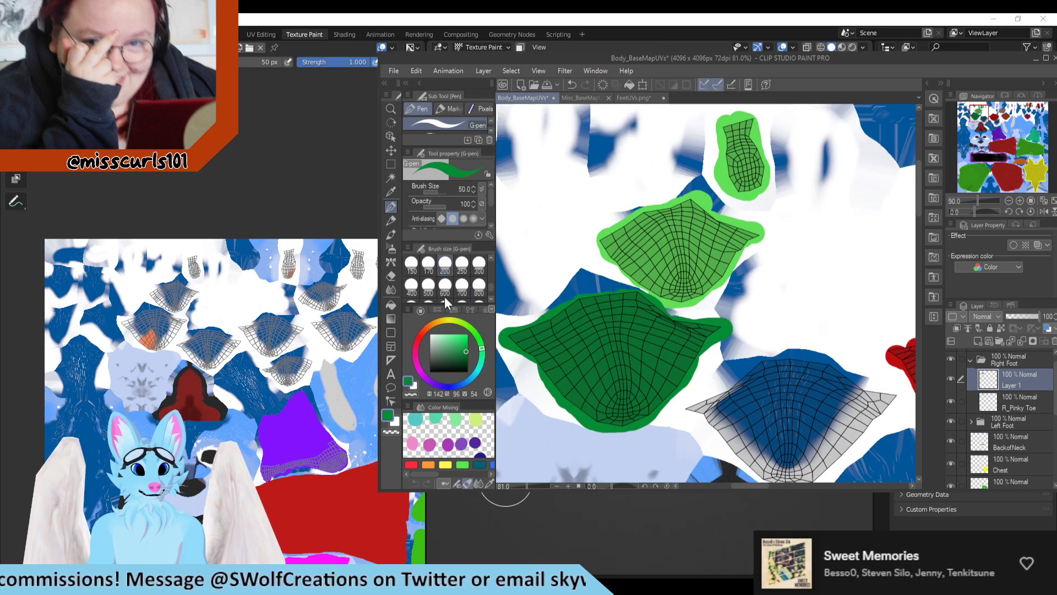
{"action": "scroll", "coordinate": [640, 255], "scroll_direction": "down", "scroll_amount": 4}
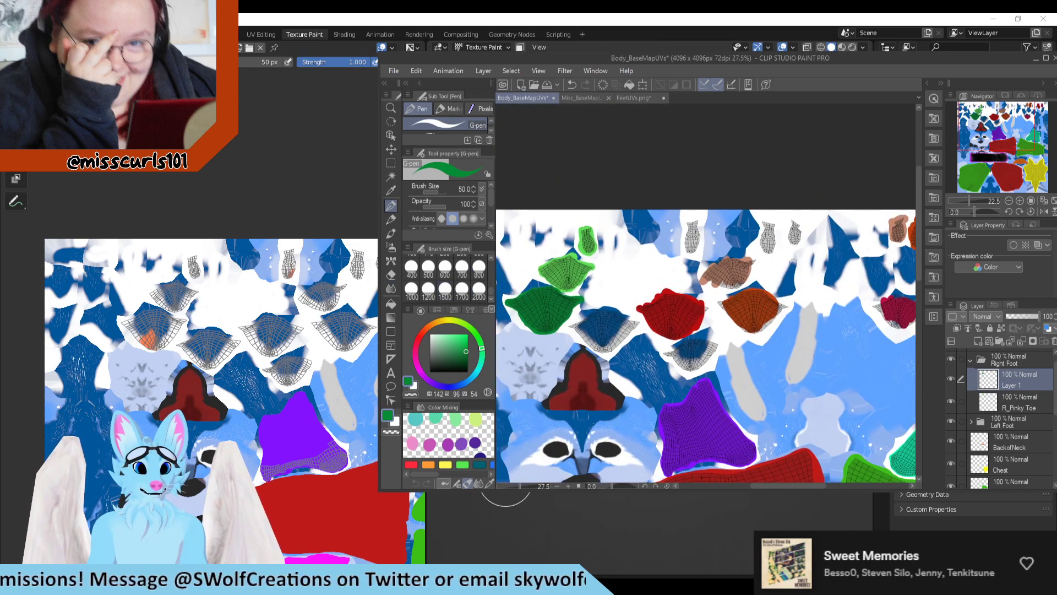
{"action": "scroll", "coordinate": [788, 271], "scroll_direction": "up", "scroll_amount": 4}
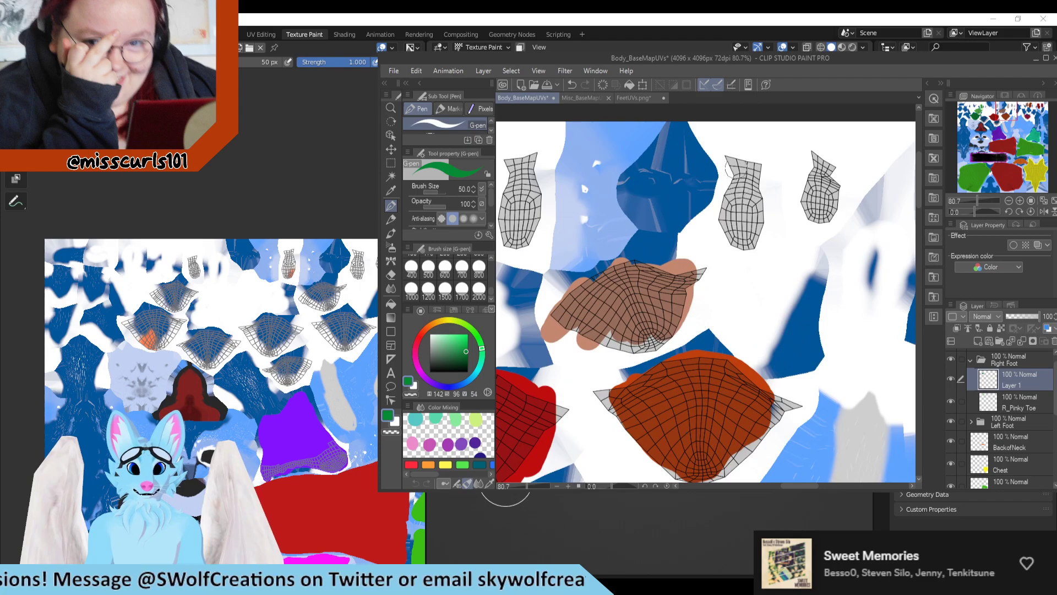
{"action": "mouse_move", "coordinate": [733, 154]}
{"action": "left_mouse_down"}
{"action": "mouse_move", "coordinate": [726, 242]}
{"action": "mouse_move", "coordinate": [747, 242]}
{"action": "mouse_move", "coordinate": [753, 193]}
{"action": "mouse_move", "coordinate": [756, 223]}
{"action": "mouse_move", "coordinate": [752, 168]}
{"action": "mouse_move", "coordinate": [745, 236]}
{"action": "mouse_move", "coordinate": [744, 217]}
{"action": "left_mouse_up"}
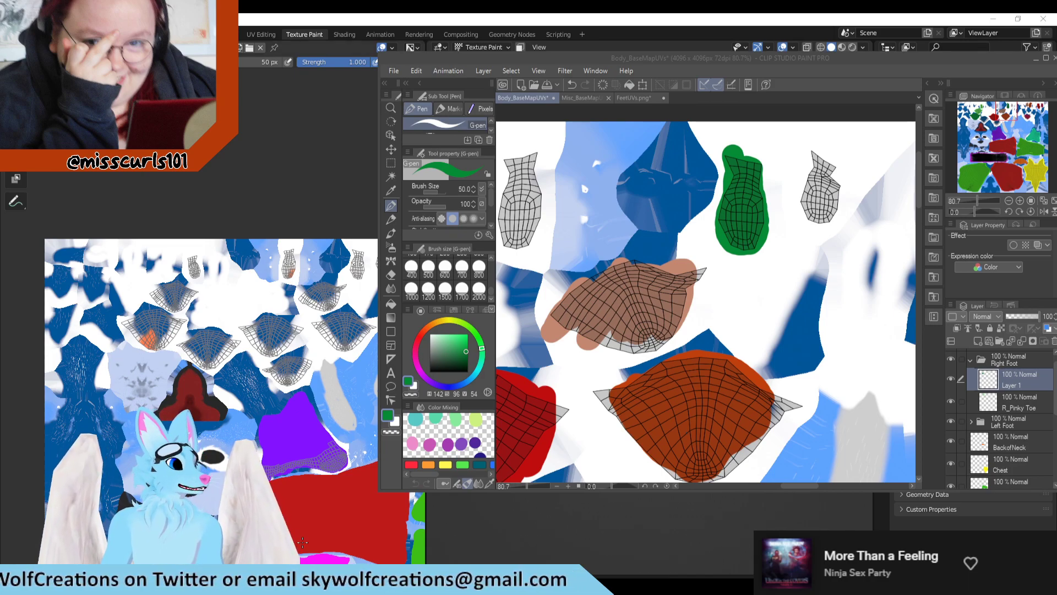
{"action": "scroll", "coordinate": [662, 355], "scroll_direction": "down", "scroll_amount": 5}
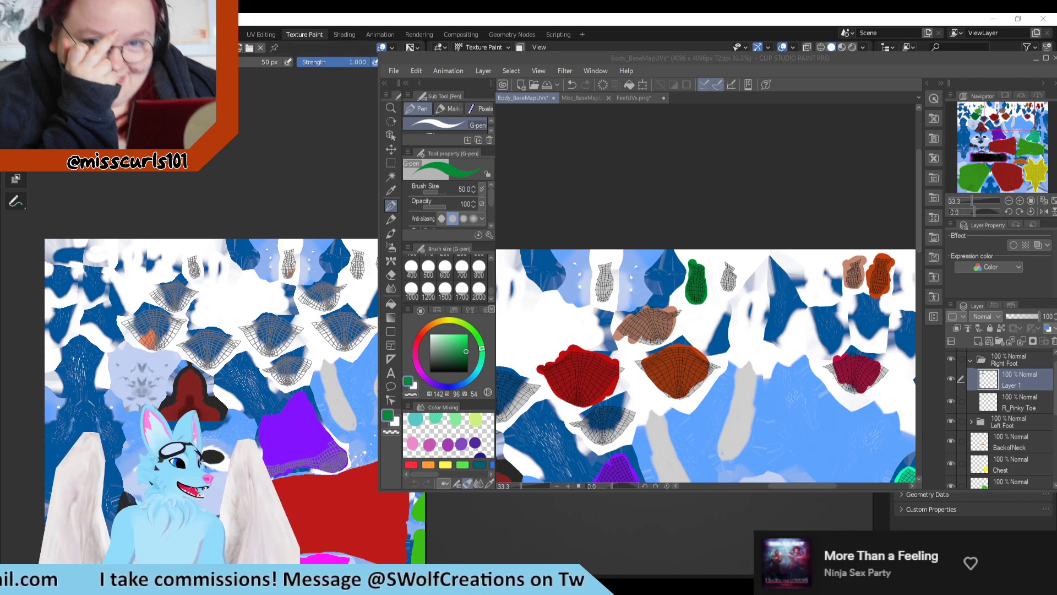
Step: Compare the green islands with the marked toe in Blender, and toggle Layer 1's visibility in Clip Studio Paint to inspect them
{"action": "left_click", "coordinate": [682, 557]}
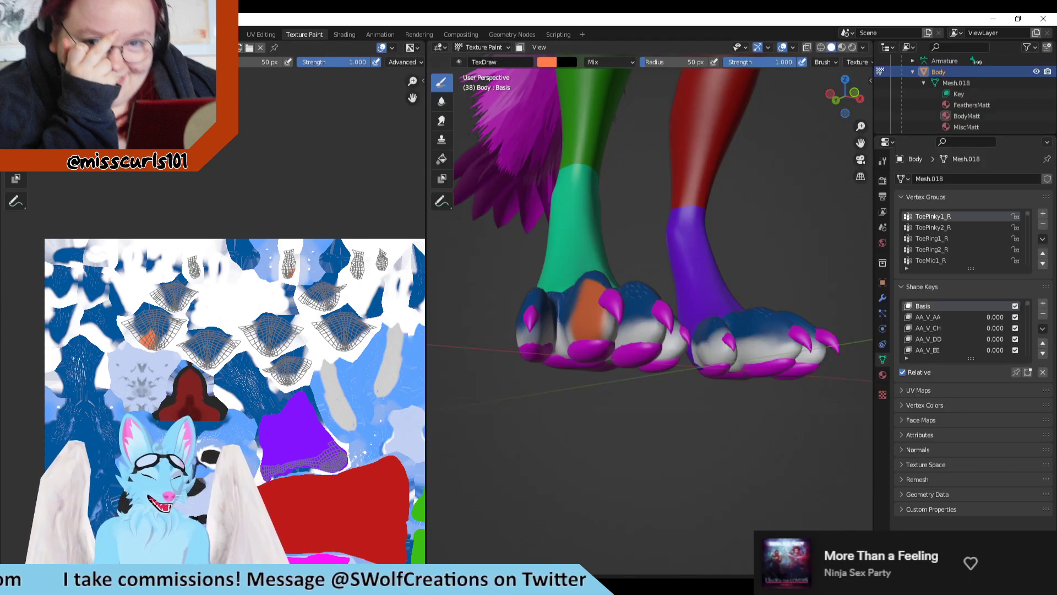
{"action": "left_click", "coordinate": [410, 585]}
{"action": "scroll", "coordinate": [567, 294], "scroll_direction": "down", "scroll_amount": 1}
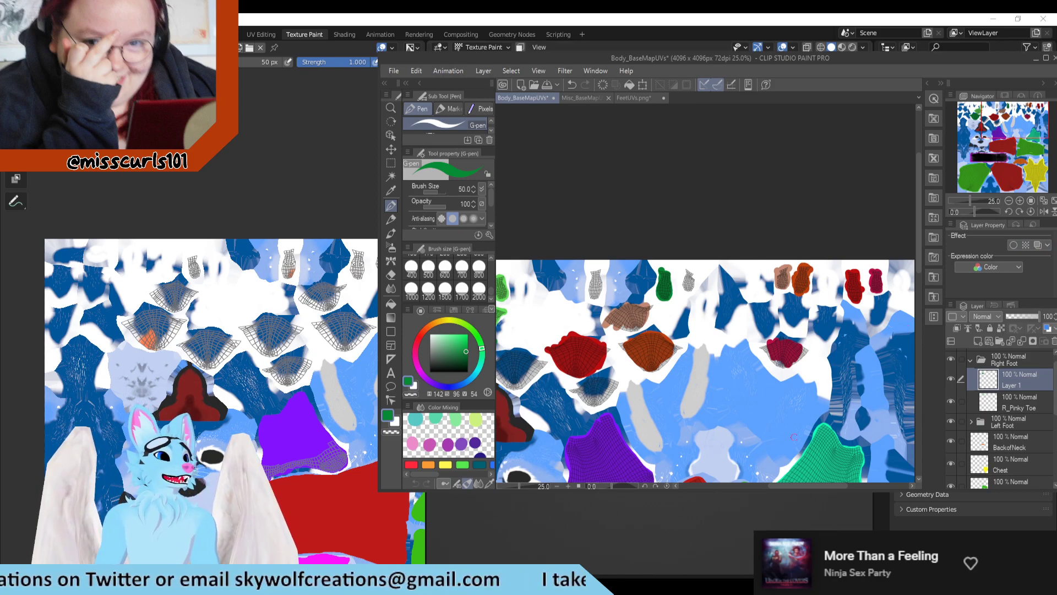
{"action": "scroll", "coordinate": [639, 264], "scroll_direction": "down", "scroll_amount": 2}
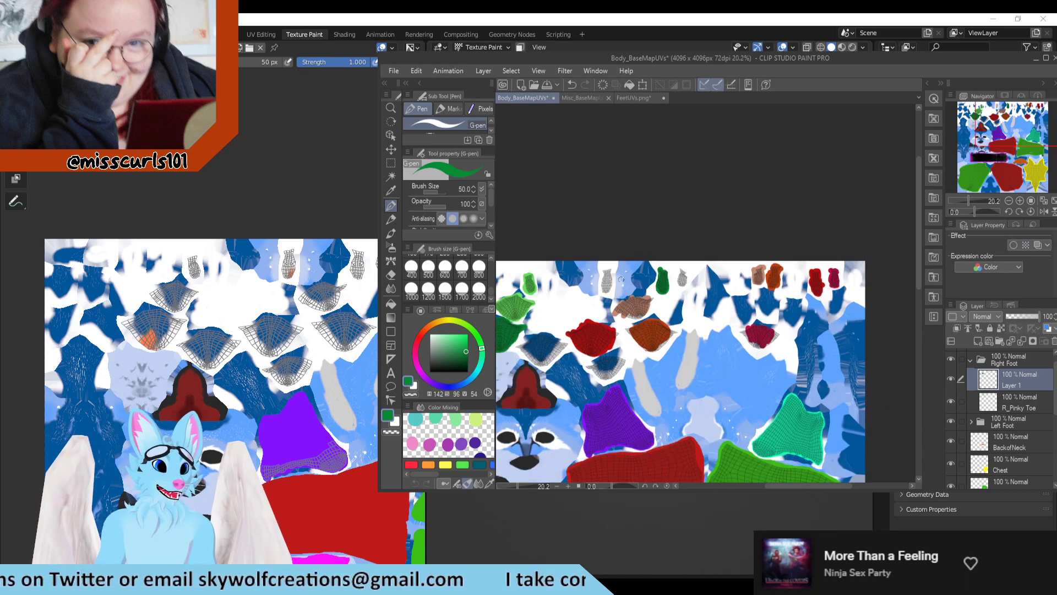
{"action": "scroll", "coordinate": [650, 305], "scroll_direction": "up", "scroll_amount": 4}
{"action": "left_click", "coordinate": [949, 379]}
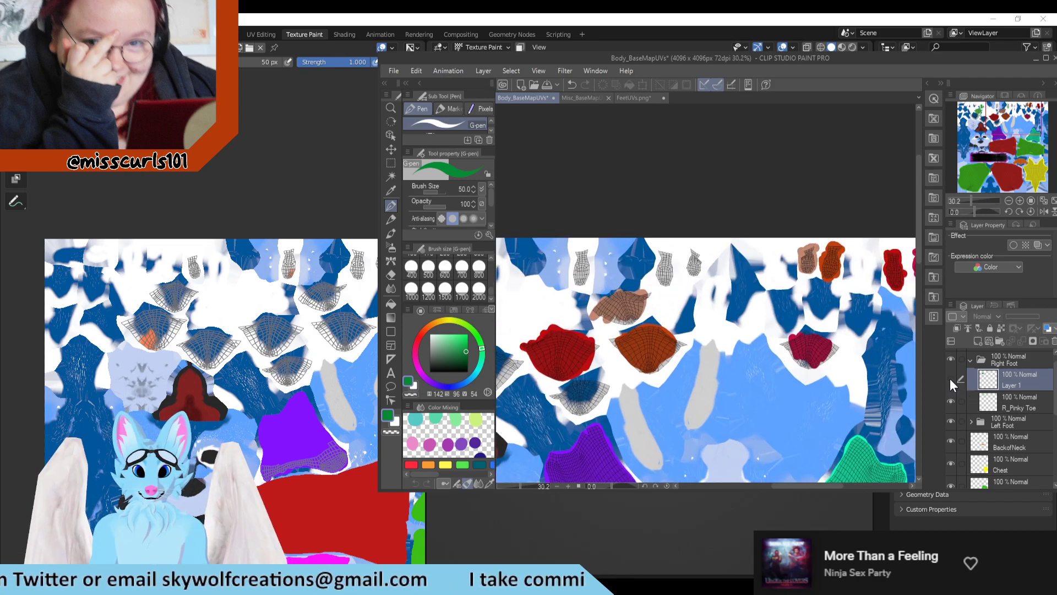
{"action": "left_click", "coordinate": [950, 380]}
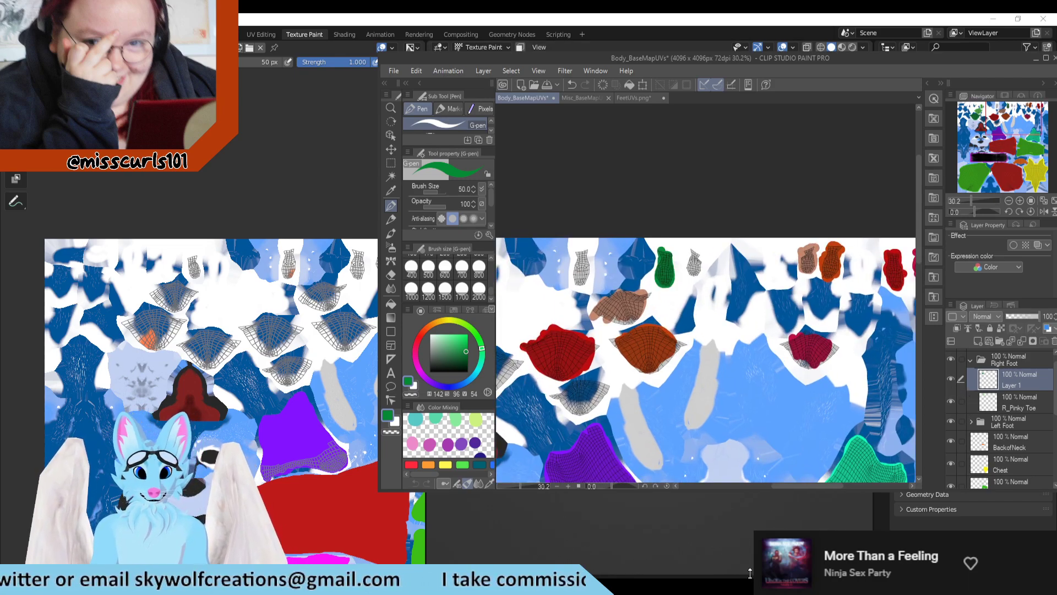
Step: In Blender, undo the second toe's orange mark, mark the third toe instead, and compare its marked islands with the Clip Studio Paint texture
{"action": "left_click", "coordinate": [606, 534]}
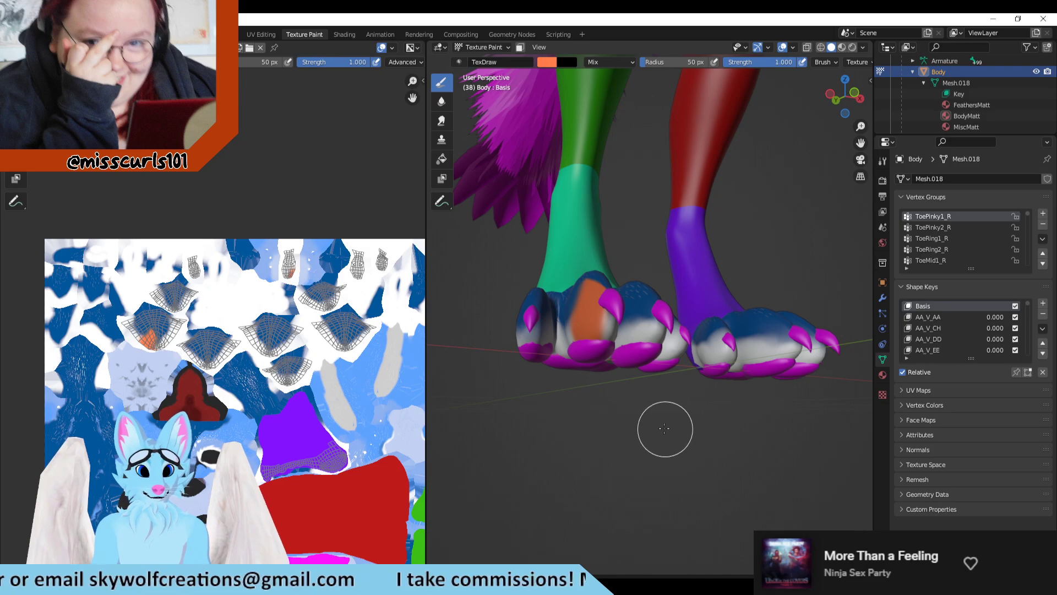
{"action": "key", "text": "ctrl+z"}
{"action": "middle_click_drag", "start_coordinate": [688, 448], "coordinate": [677, 446]}
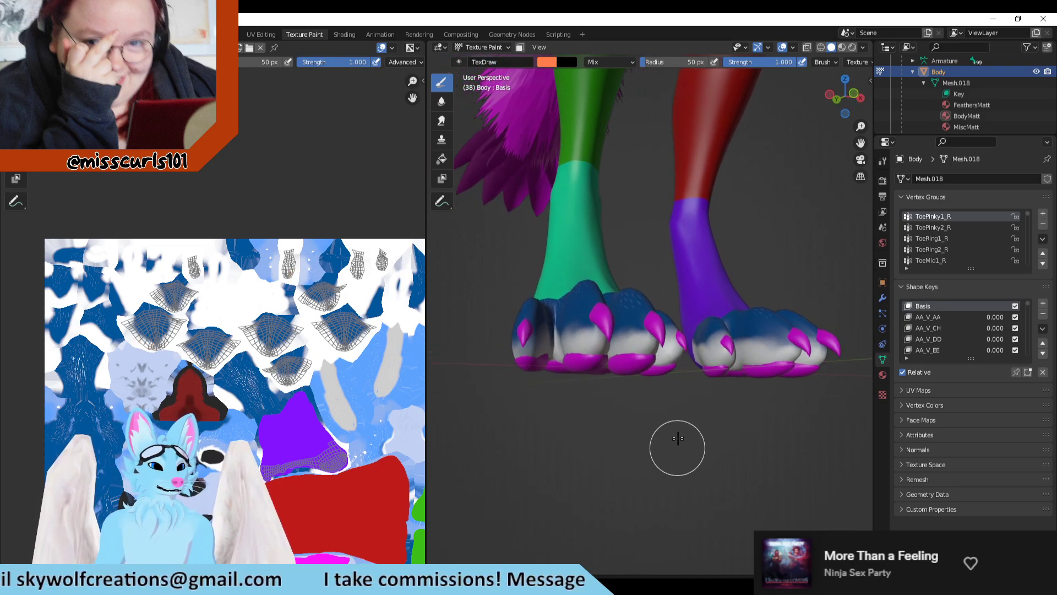
{"action": "mouse_move", "coordinate": [636, 345]}
{"action": "left_mouse_down"}
{"action": "mouse_move", "coordinate": [633, 314]}
{"action": "mouse_move", "coordinate": [628, 349]}
{"action": "mouse_move", "coordinate": [630, 316]}
{"action": "mouse_move", "coordinate": [634, 332]}
{"action": "left_mouse_up"}
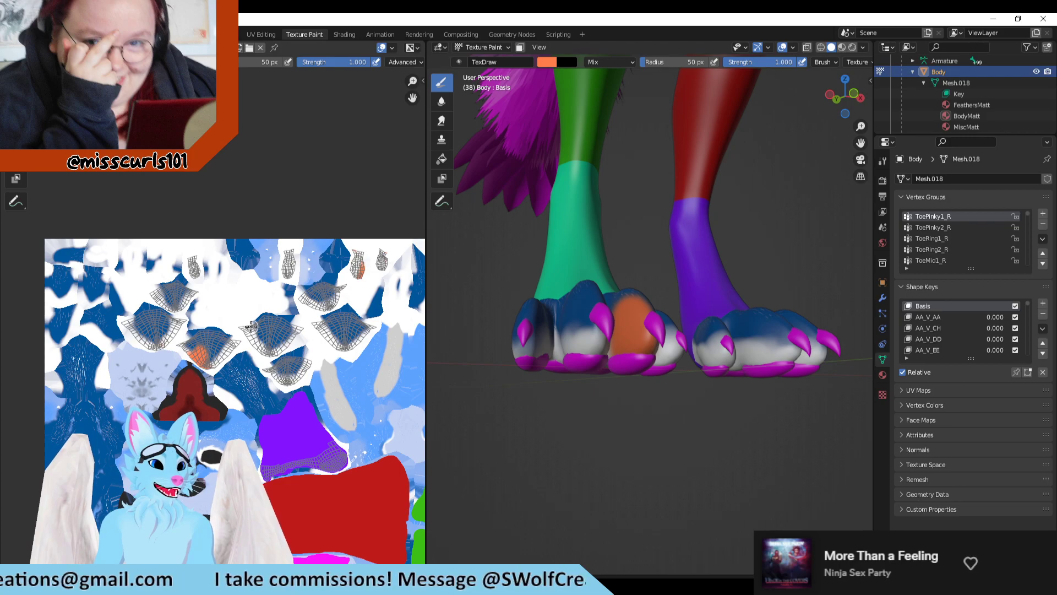
{"action": "scroll", "coordinate": [251, 327], "scroll_direction": "down", "scroll_amount": 1}
{"action": "scroll", "coordinate": [250, 327], "scroll_direction": "up", "scroll_amount": 2}
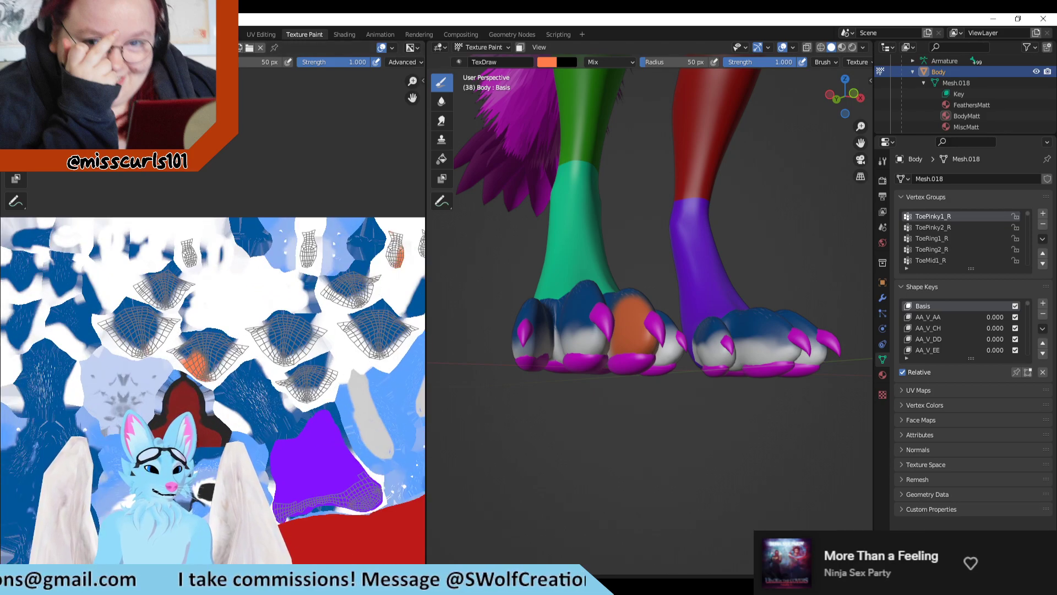
{"action": "key", "text": "alt+Tab"}
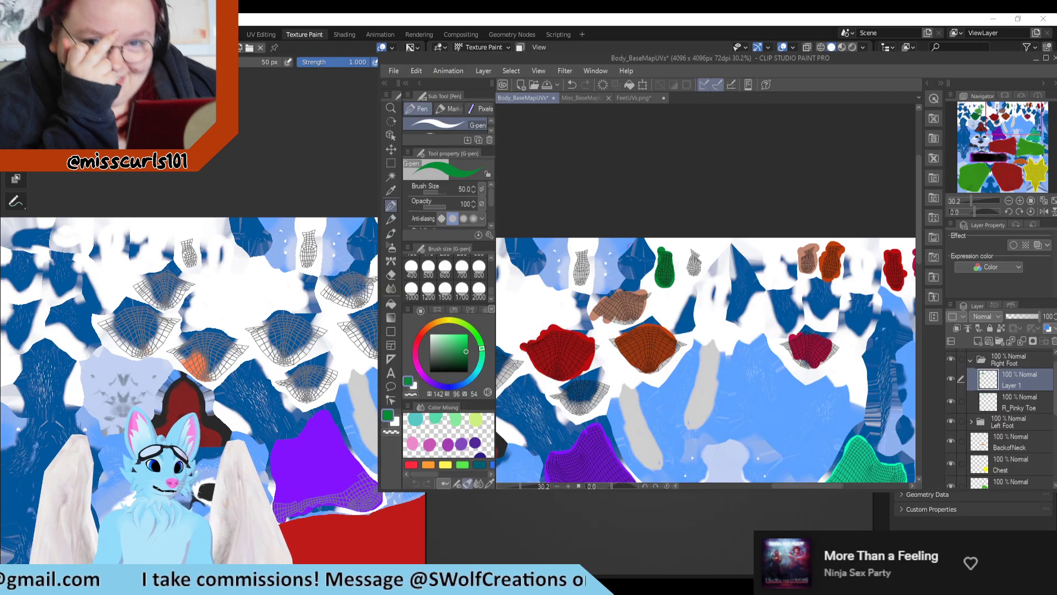
{"action": "scroll", "coordinate": [644, 276], "scroll_direction": "down", "scroll_amount": 2}
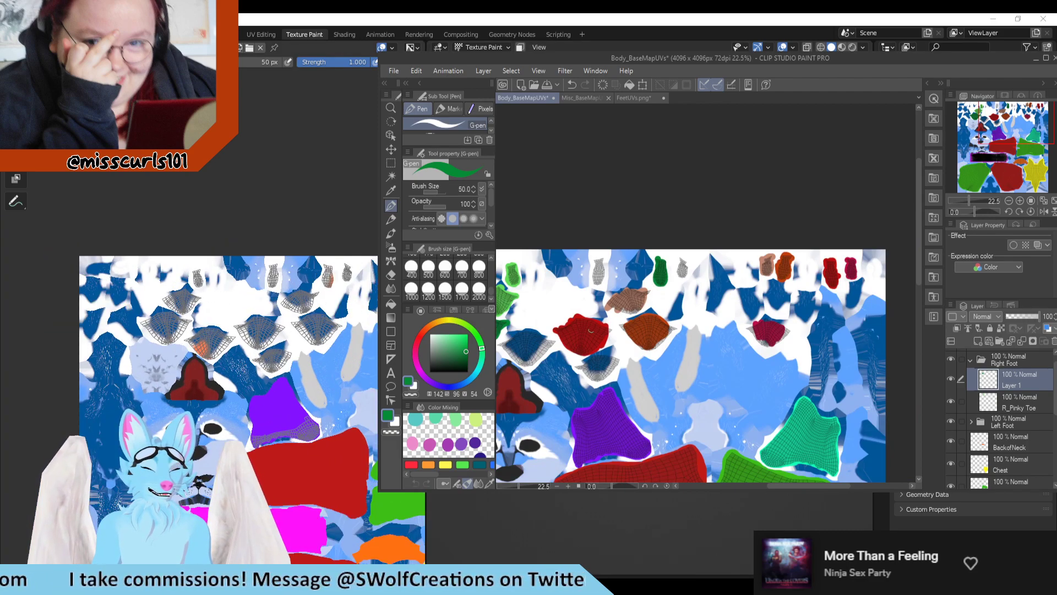
{"action": "scroll", "coordinate": [534, 330], "scroll_direction": "up", "scroll_amount": 1}
{"action": "key", "text": "alt+Tab"}
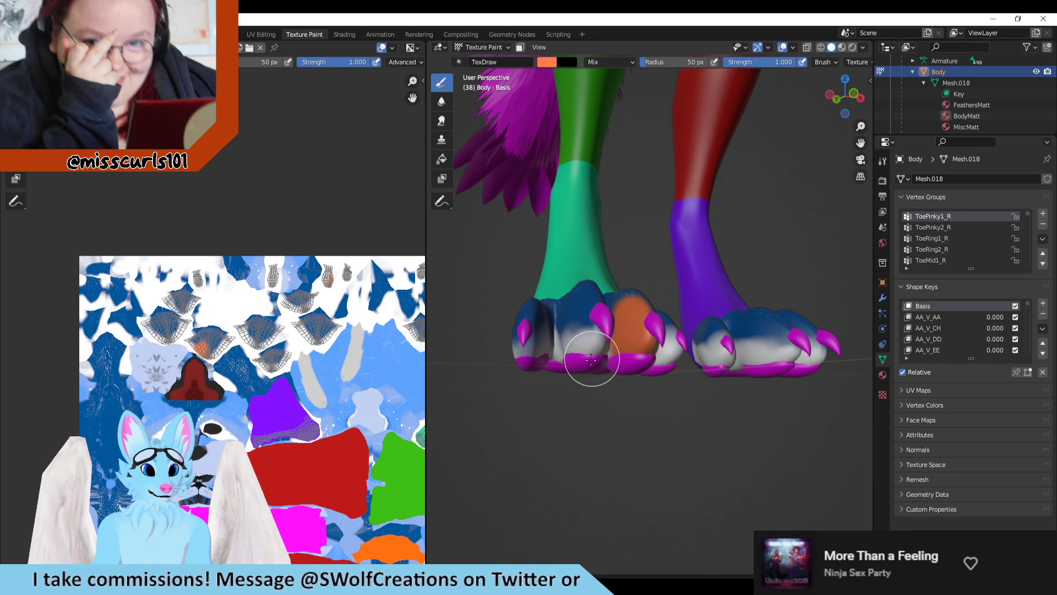
Step: Undo the third toe's orange mark, try a stroke on the second toe, undo it, and view the feet from below
{"action": "key", "text": "ctrl+z"}
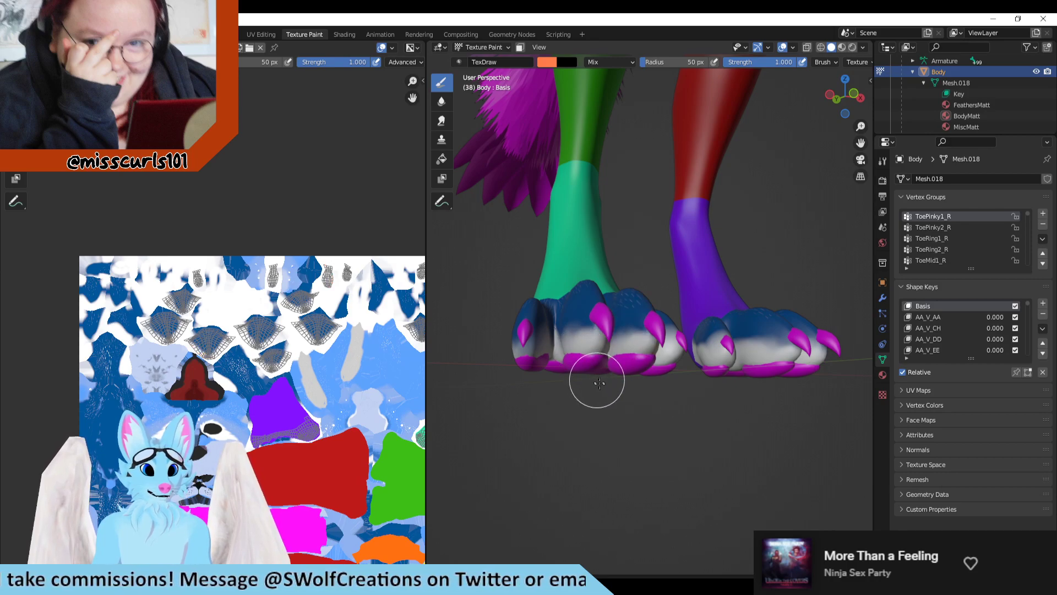
{"action": "left_click_drag", "start_coordinate": [583, 355], "coordinate": [583, 346]}
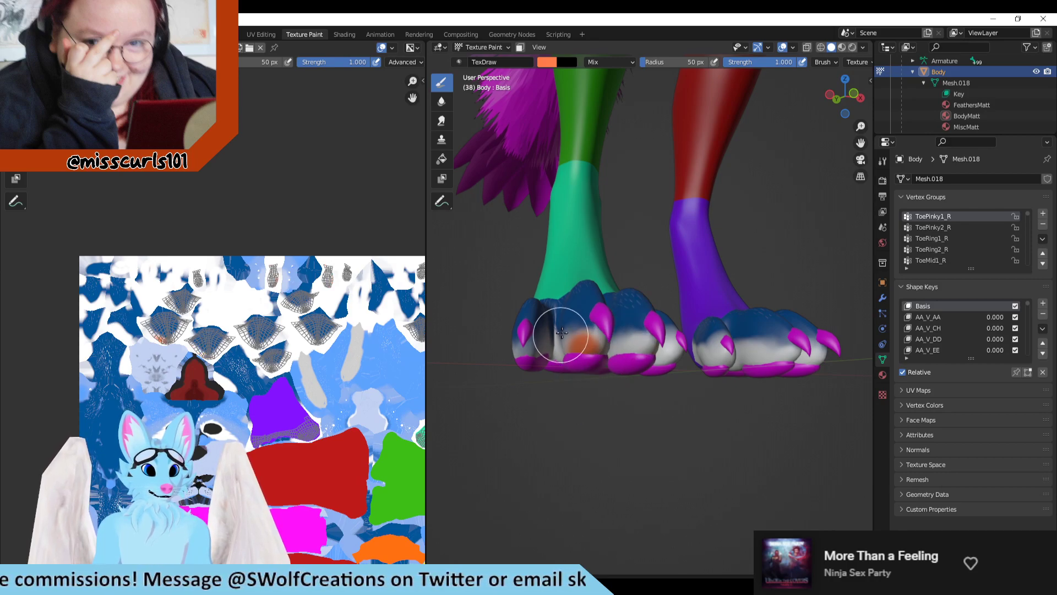
{"action": "mouse_move", "coordinate": [583, 397]}
{"action": "middle_mouse_down"}
{"action": "mouse_move", "coordinate": [594, 450]}
{"action": "mouse_move", "coordinate": [595, 406]}
{"action": "middle_mouse_up"}
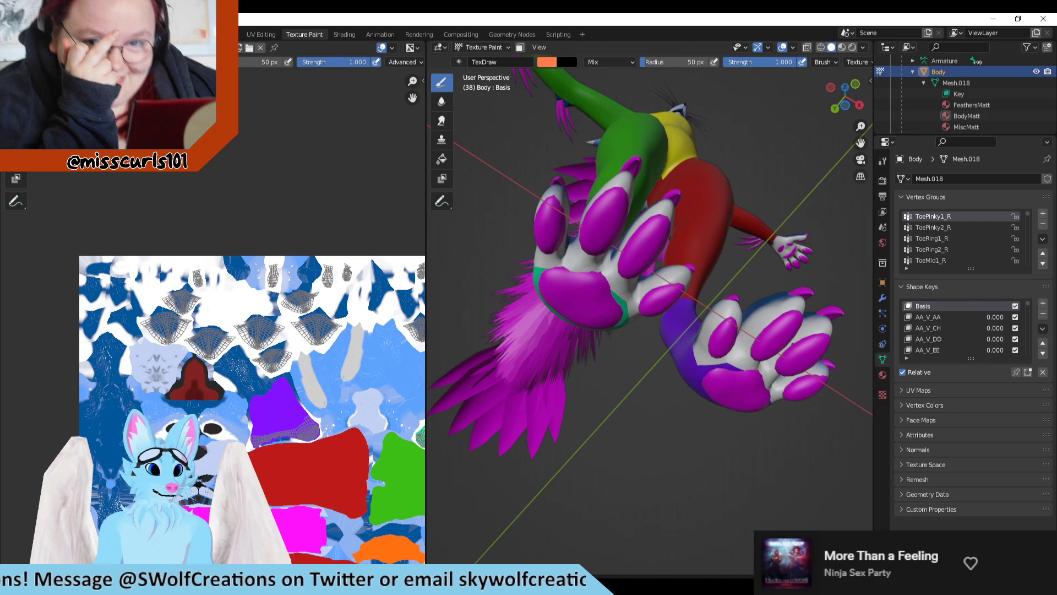
Step: Inspect the narrow toe islands in Clip Studio Paint and try an orange test stroke on the second toe's underside in Blender
{"action": "key", "text": "alt+Tab"}
{"action": "scroll", "coordinate": [600, 314], "scroll_direction": "up", "scroll_amount": 5}
{"action": "scroll", "coordinate": [680, 315], "scroll_direction": "down", "scroll_amount": 1}
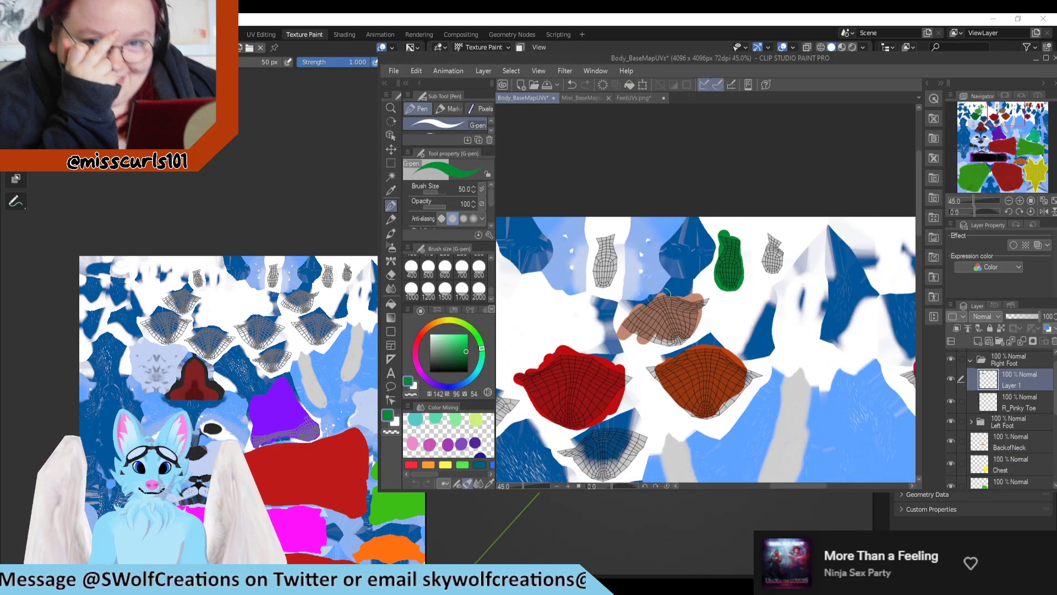
{"action": "scroll", "coordinate": [664, 294], "scroll_direction": "down", "scroll_amount": 3}
{"action": "scroll", "coordinate": [676, 292], "scroll_direction": "up", "scroll_amount": 3}
{"action": "left_click", "coordinate": [594, 502]}
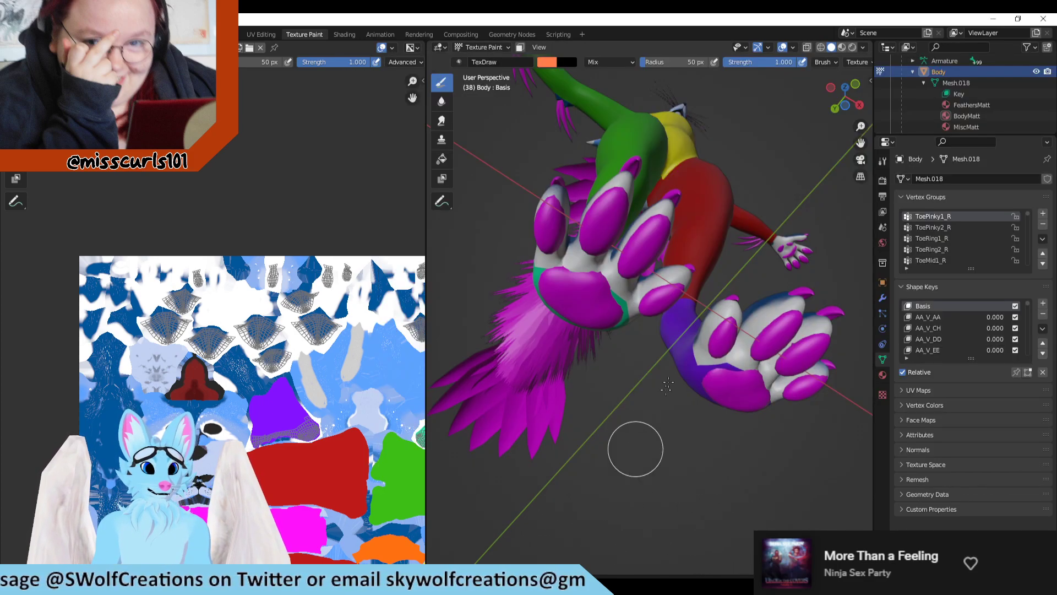
{"action": "mouse_move", "coordinate": [611, 198]}
{"action": "left_mouse_down"}
{"action": "mouse_move", "coordinate": [597, 239]}
{"action": "mouse_move", "coordinate": [610, 245]}
{"action": "left_mouse_up"}
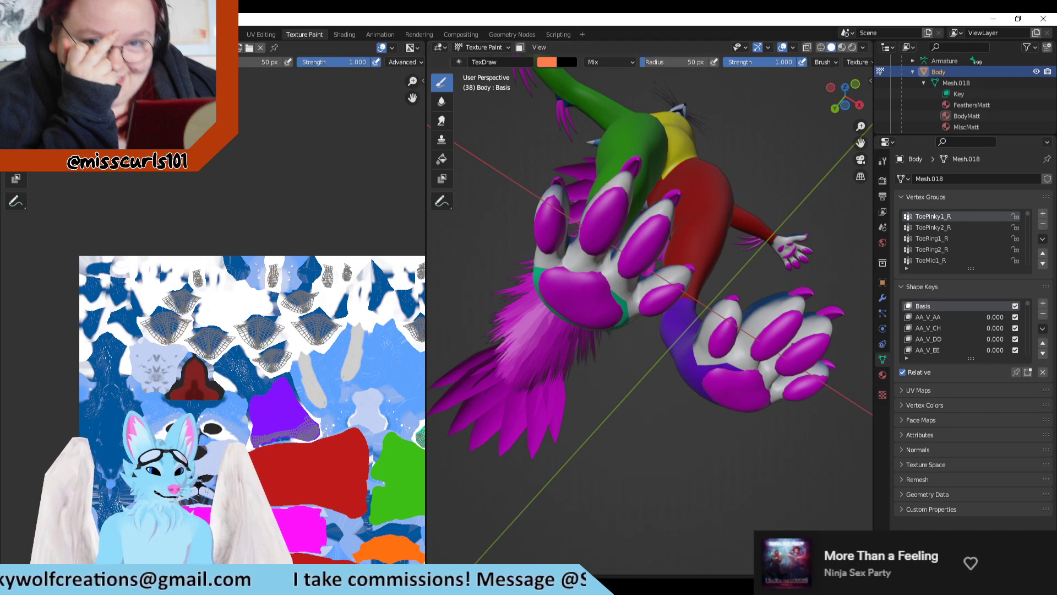
Step: In Clip Studio Paint, undo the misplaced green and paint the narrow island between the light-blue starry areas dark green on Layer 1
{"action": "key", "text": "alt+Tab"}
{"action": "scroll", "coordinate": [693, 297], "scroll_direction": "down", "scroll_amount": 3}
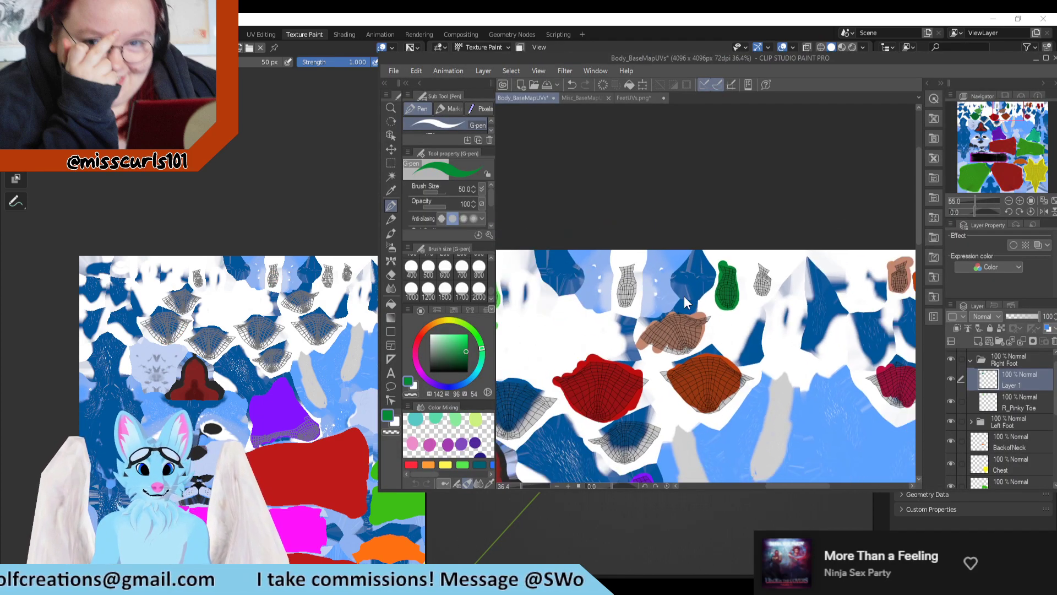
{"action": "scroll", "coordinate": [707, 299], "scroll_direction": "up", "scroll_amount": 3}
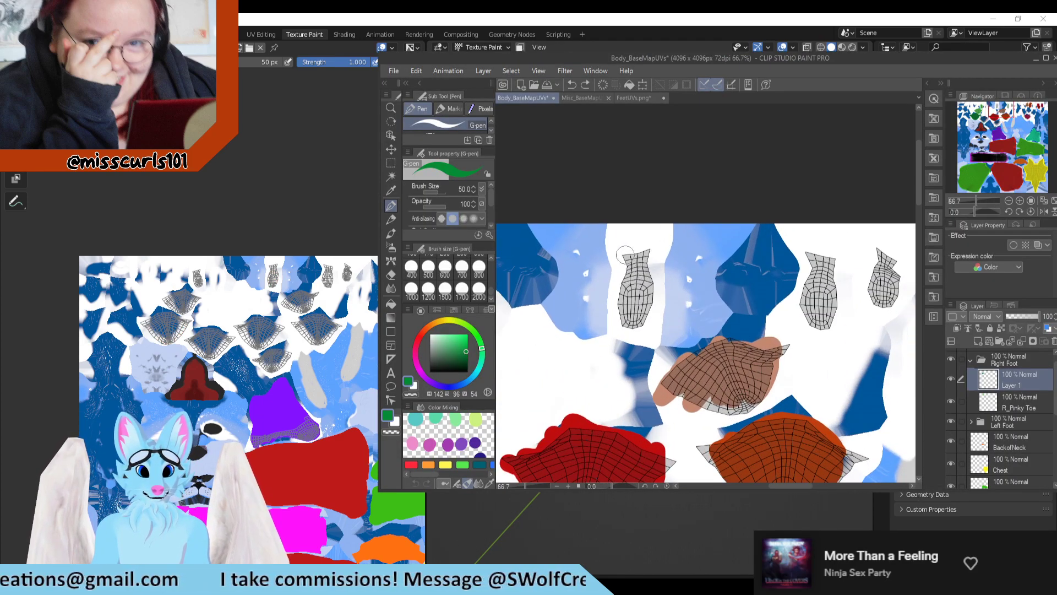
{"action": "mouse_move", "coordinate": [622, 254]}
{"action": "left_mouse_down"}
{"action": "mouse_move", "coordinate": [622, 325]}
{"action": "mouse_move", "coordinate": [621, 292]}
{"action": "mouse_move", "coordinate": [638, 324]}
{"action": "mouse_move", "coordinate": [646, 304]}
{"action": "mouse_move", "coordinate": [644, 252]}
{"action": "mouse_move", "coordinate": [633, 302]}
{"action": "left_mouse_up"}
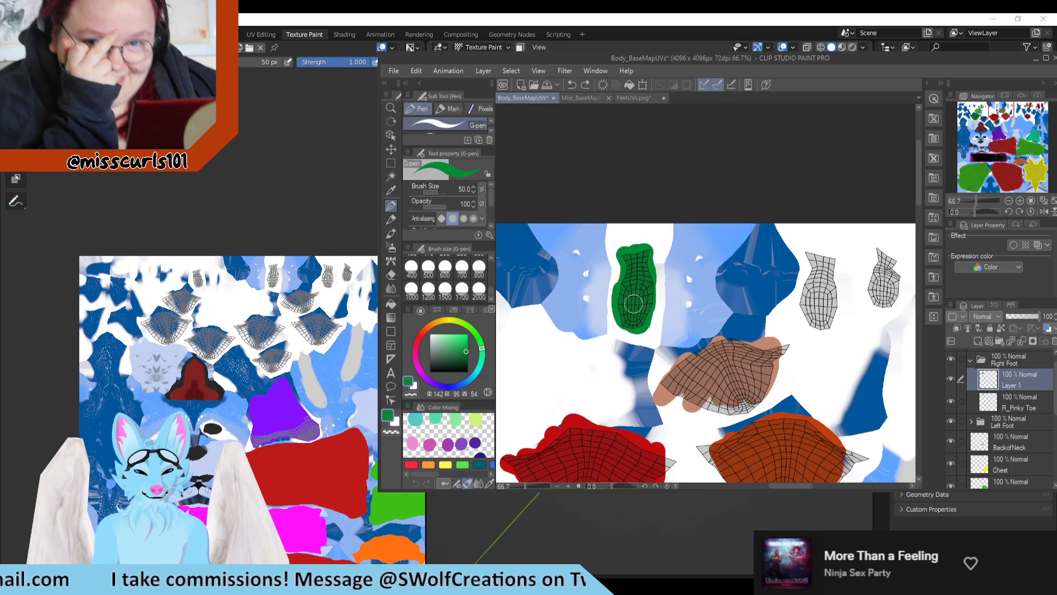
{"action": "scroll", "coordinate": [633, 302], "scroll_direction": "down", "scroll_amount": 4}
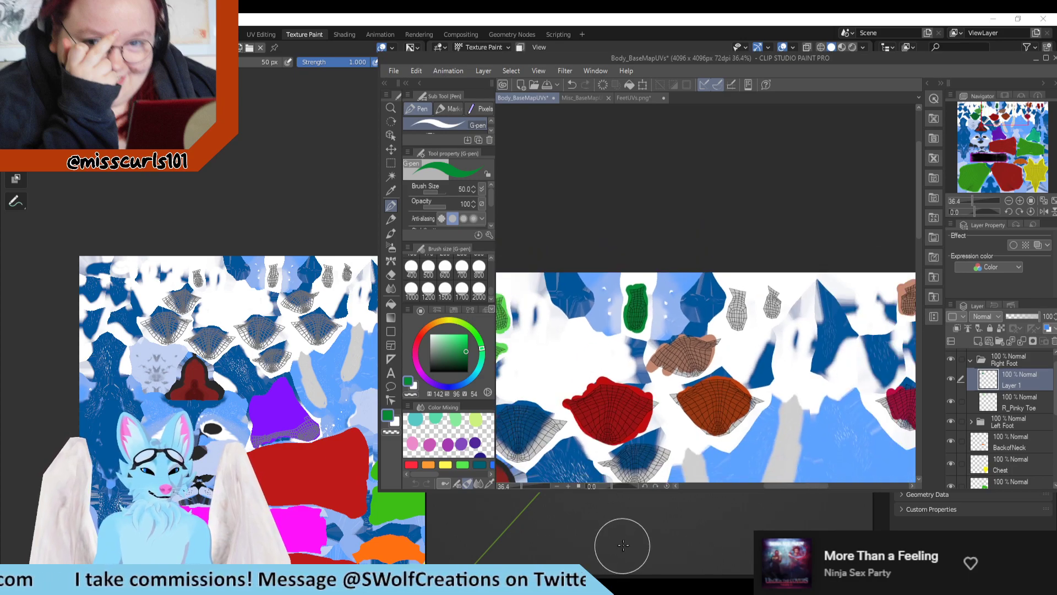
Step: Return to Blender, verify the painted island with another orange stroke on the second toe's underside, and undo the stroke
{"action": "left_click", "coordinate": [638, 535]}
{"action": "left_click_drag", "start_coordinate": [606, 200], "coordinate": [590, 256]}
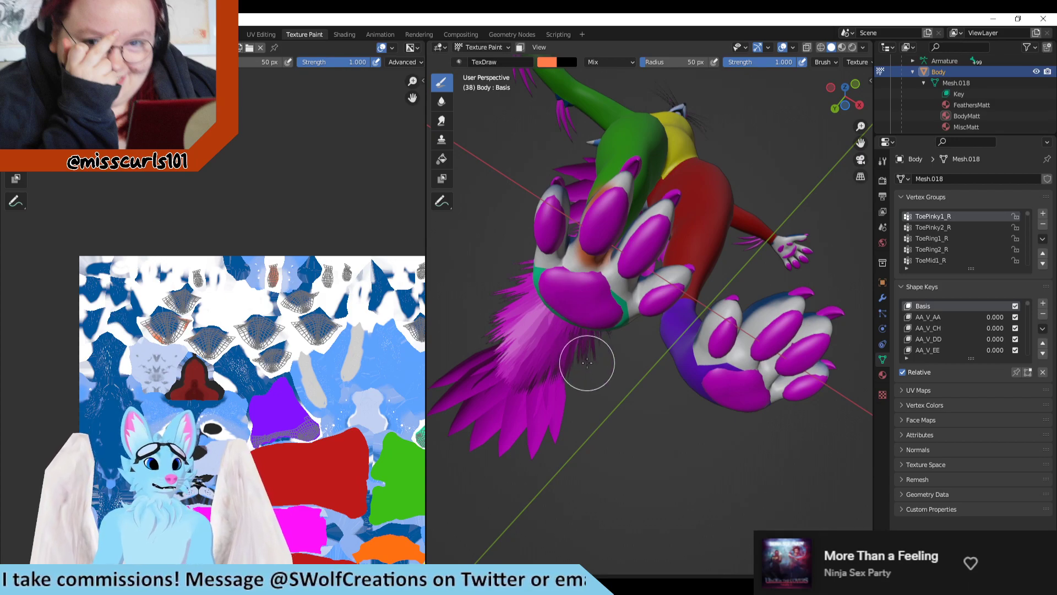
{"action": "key", "text": "ctrl+z"}
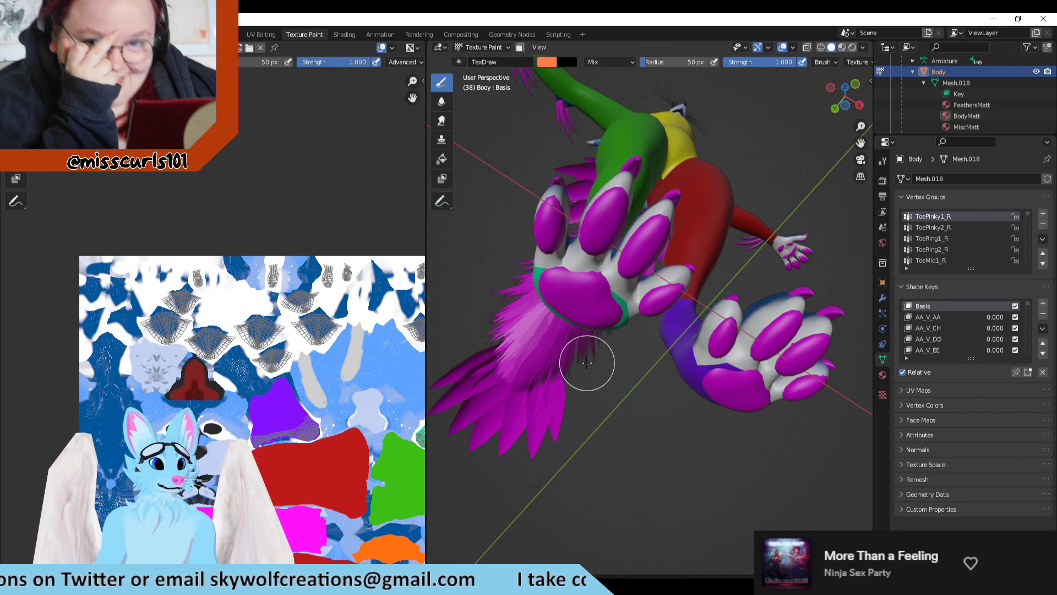
Step: Try an orange test stroke on the underside of the right foot's third toe and locate it on the UV map
{"action": "scroll", "coordinate": [626, 312], "scroll_direction": "up", "scroll_amount": 3}
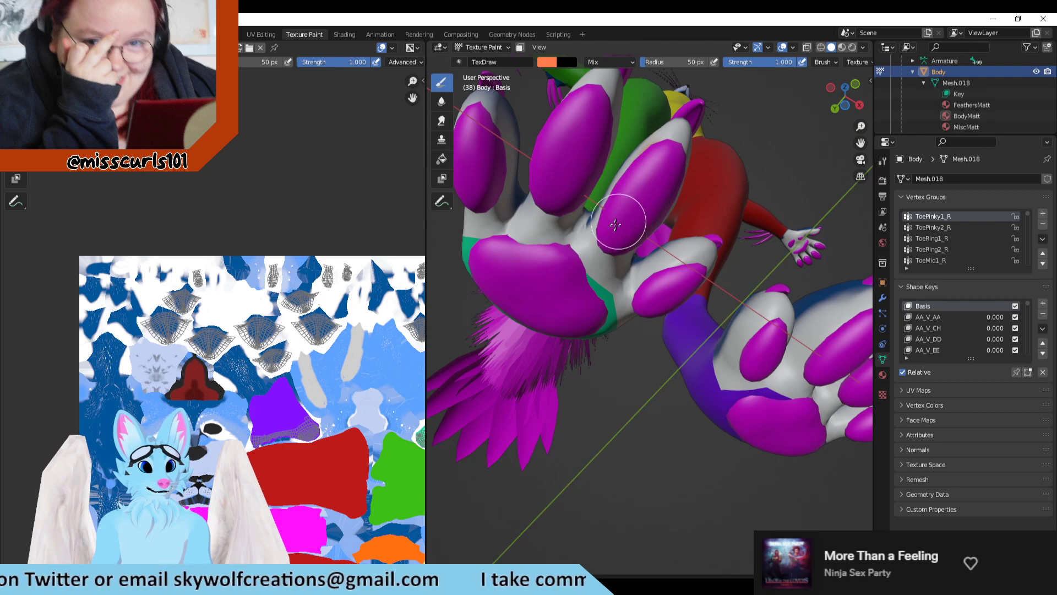
{"action": "left_click_drag", "start_coordinate": [615, 225], "coordinate": [671, 142]}
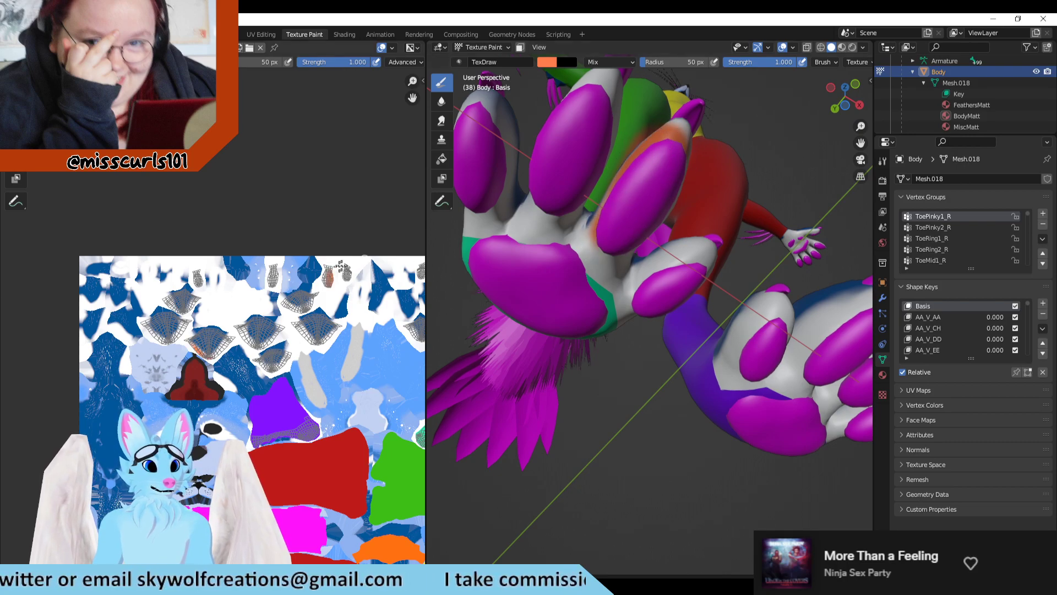
{"action": "scroll", "coordinate": [340, 266], "scroll_direction": "down", "scroll_amount": 2}
{"action": "scroll", "coordinate": [345, 341], "scroll_direction": "up", "scroll_amount": 3}
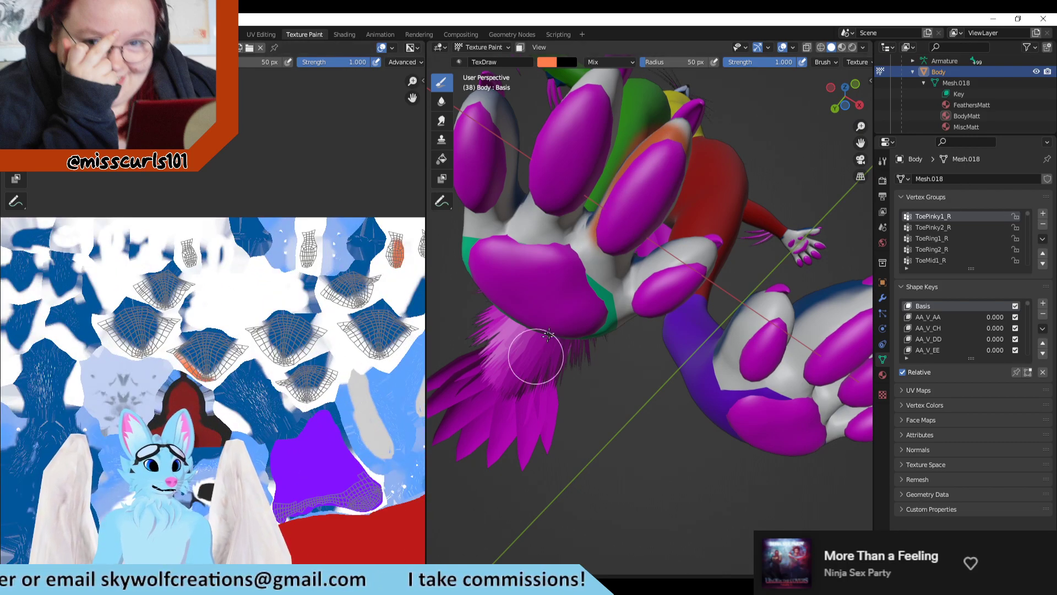
Step: Paint an orange test stroke on the third toe's upper side and compare the marked island with the map in Clip Studio Paint
{"action": "middle_click_drag", "start_coordinate": [549, 333], "coordinate": [562, 414]}
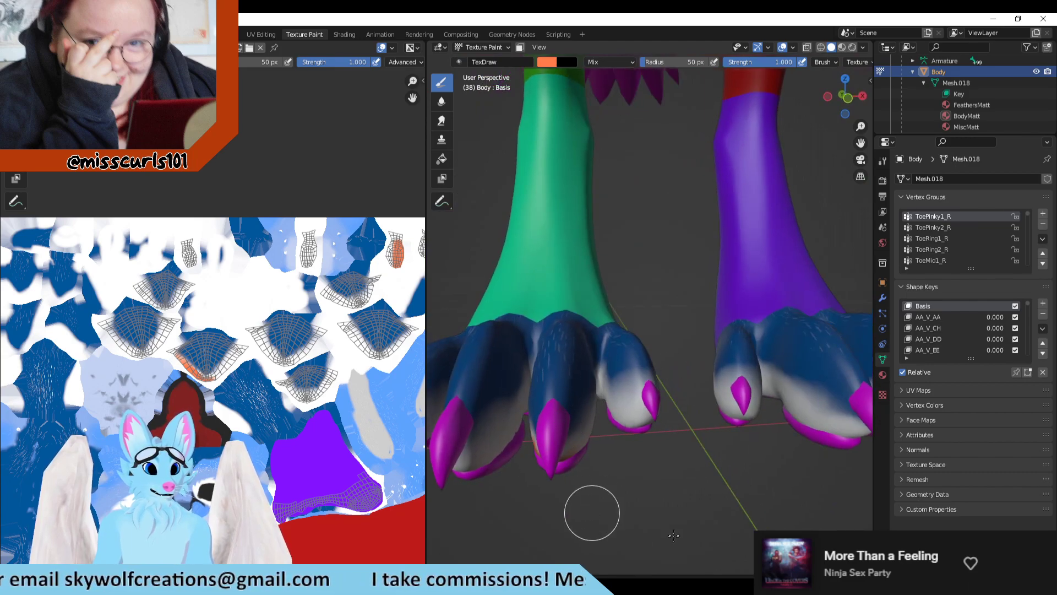
{"action": "middle_click_drag", "start_coordinate": [673, 535], "coordinate": [613, 467]}
{"action": "mouse_move", "coordinate": [568, 361]}
{"action": "left_mouse_down"}
{"action": "mouse_move", "coordinate": [566, 406]}
{"action": "mouse_move", "coordinate": [571, 325]}
{"action": "mouse_move", "coordinate": [553, 408]}
{"action": "left_mouse_up"}
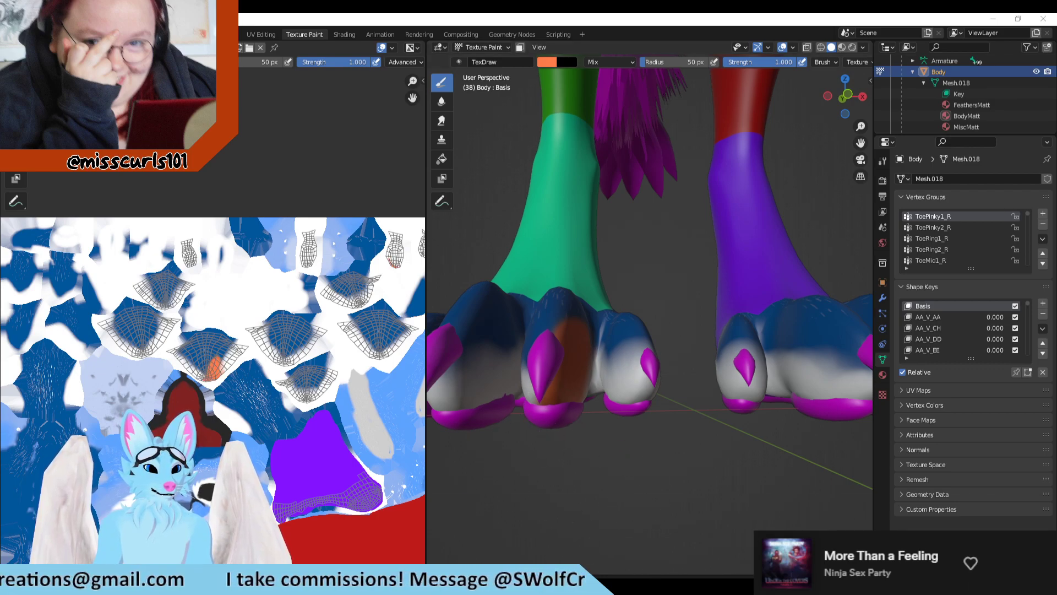
{"action": "key", "text": "alt+Tab"}
{"action": "scroll", "coordinate": [607, 353], "scroll_direction": "down", "scroll_amount": 7}
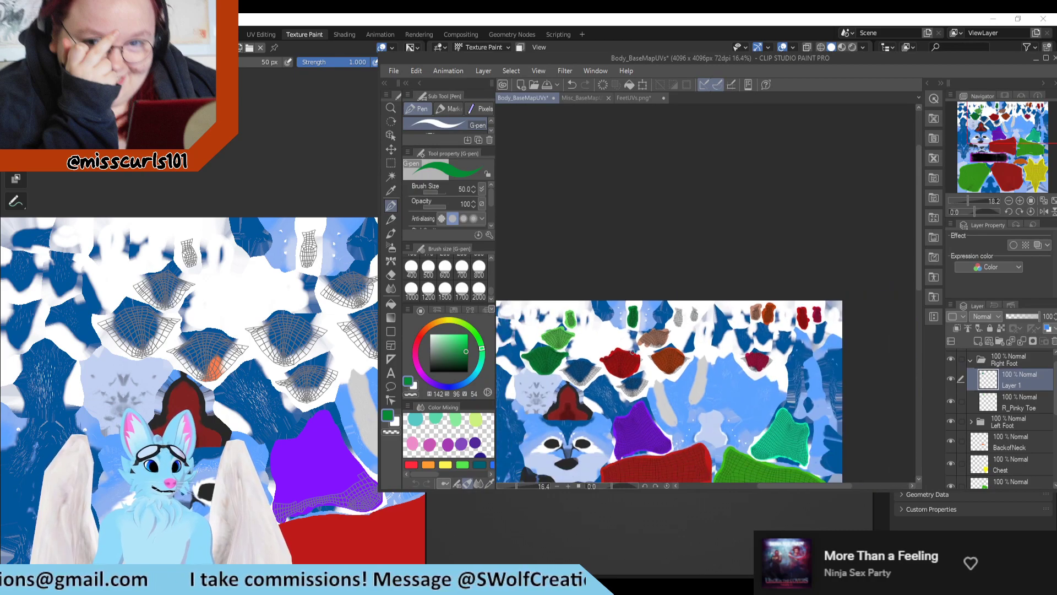
{"action": "scroll", "coordinate": [561, 368], "scroll_direction": "up", "scroll_amount": 6}
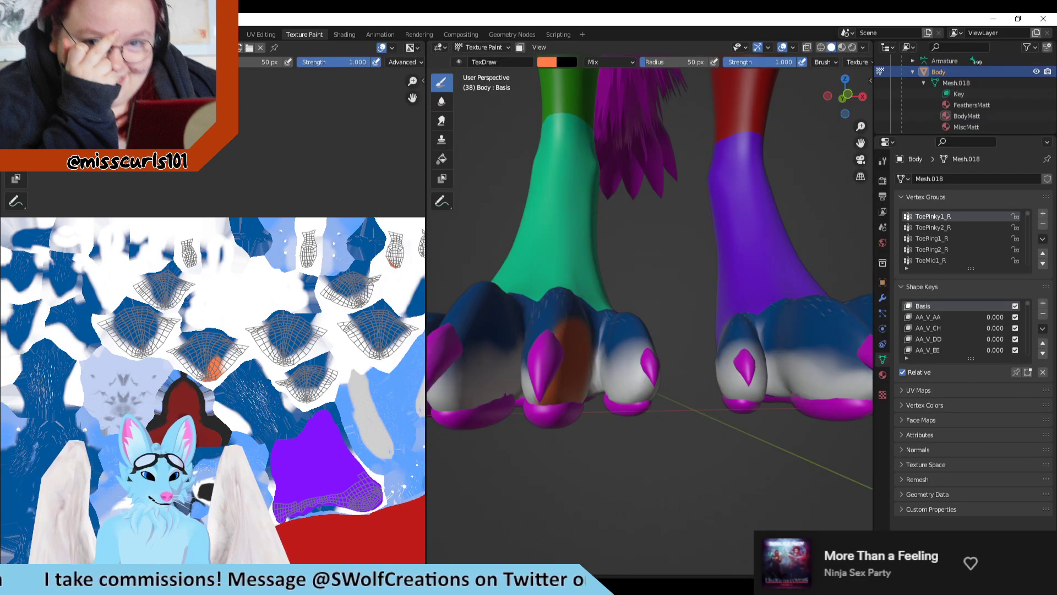
Step: In Blender's UV Editing workspace, deselect the ToePinky1_R group to identify its toe and island, and undo the deselection
{"action": "key", "text": "alt+Tab"}
{"action": "left_click", "coordinate": [262, 34]}
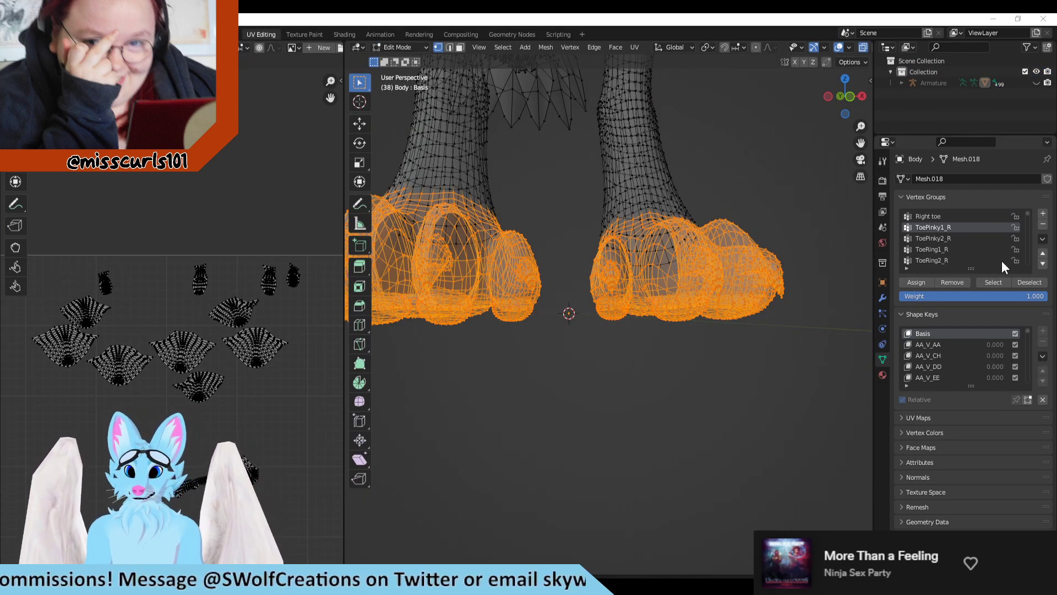
{"action": "left_click", "coordinate": [1025, 283]}
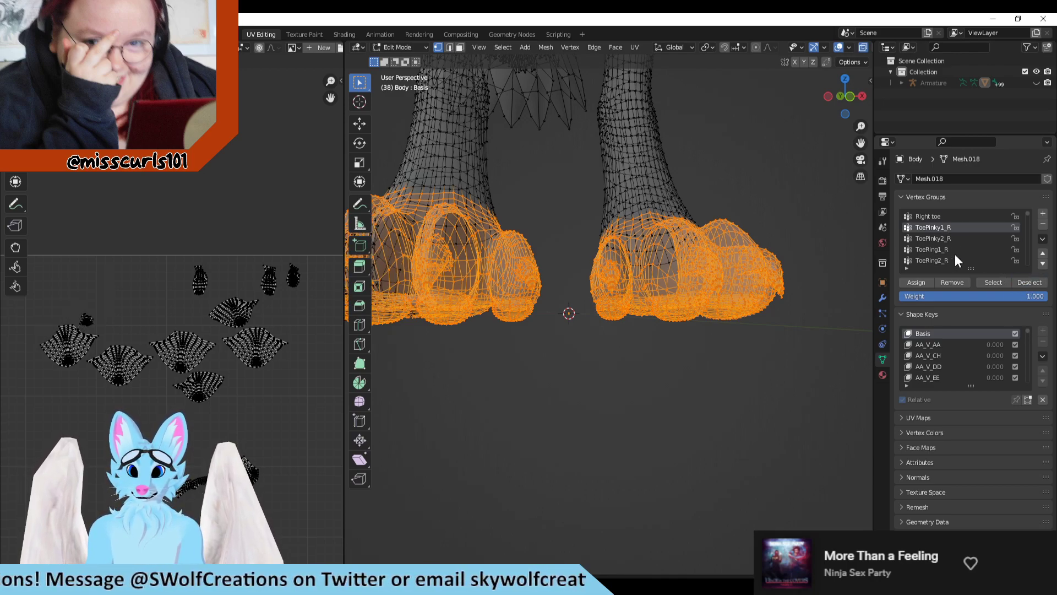
{"action": "scroll", "coordinate": [557, 258], "scroll_direction": "down", "scroll_amount": 3}
{"action": "scroll", "coordinate": [596, 349], "scroll_direction": "up", "scroll_amount": 1}
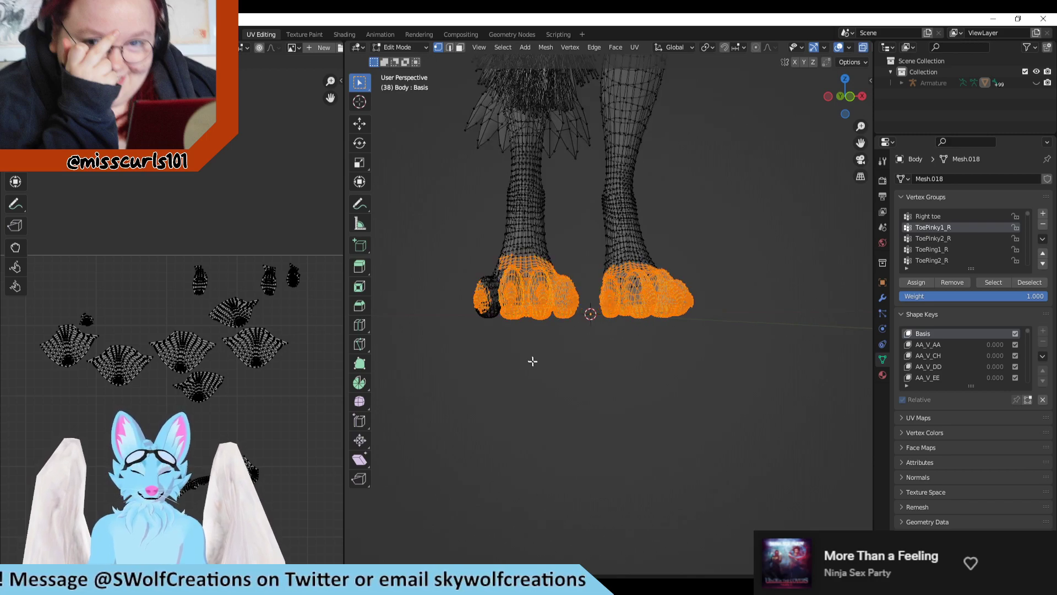
{"action": "middle_click_drag", "start_coordinate": [532, 361], "coordinate": [566, 357], "text": "shift"}
{"action": "scroll", "coordinate": [579, 352], "scroll_direction": "up", "scroll_amount": 1}
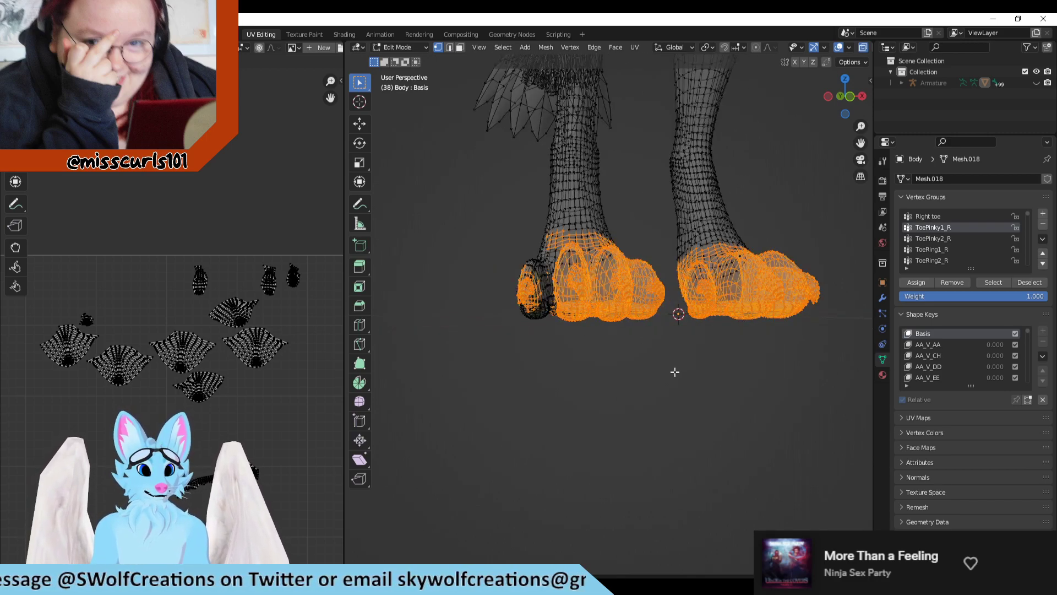
{"action": "key", "text": "ctrl+z"}
Step: Test the ToeRing1_R vertex group by deselecting it from the foot selection, and undo the deselection
{"action": "left_click", "coordinate": [941, 235]}
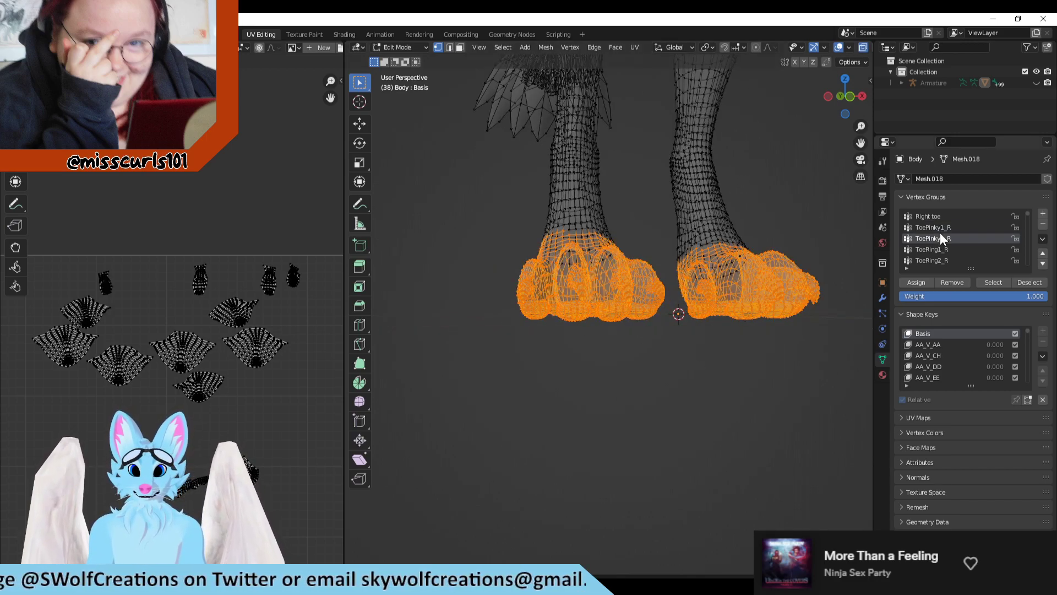
{"action": "left_click", "coordinate": [949, 250]}
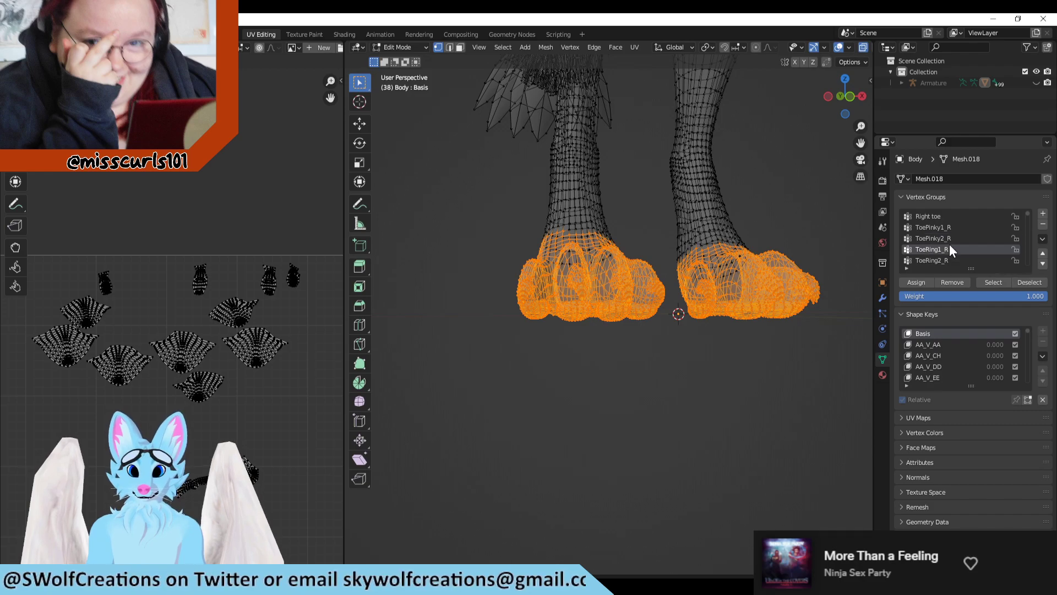
{"action": "left_click", "coordinate": [1028, 283]}
{"action": "key", "text": "ctrl+z"}
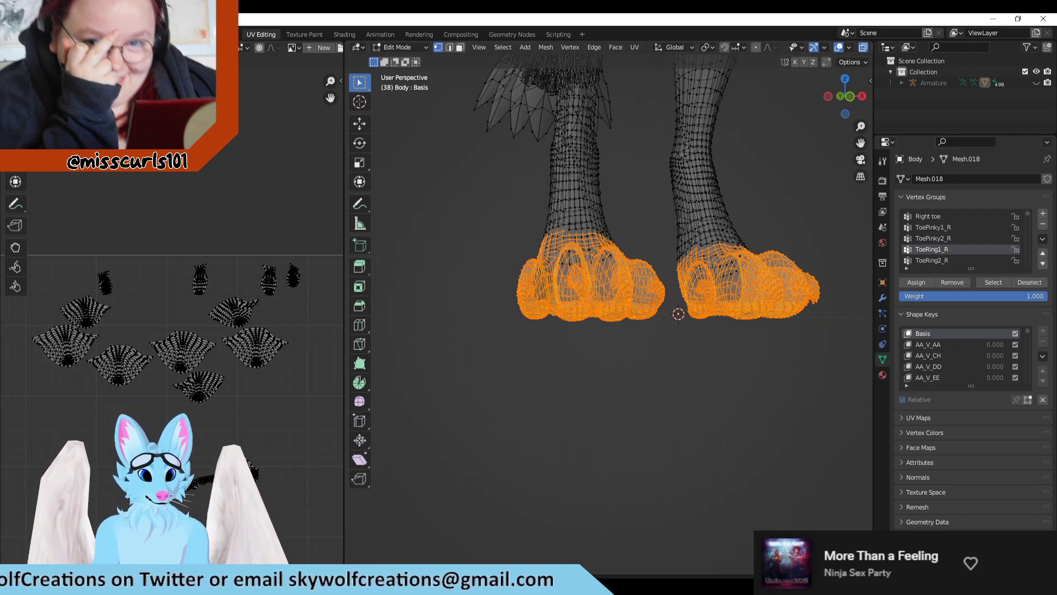
Step: Switch to Clip Studio Paint and rename the green toe layer in the Right Foot folder to "R_Ring Toe"
{"action": "key", "text": "alt+Tab"}
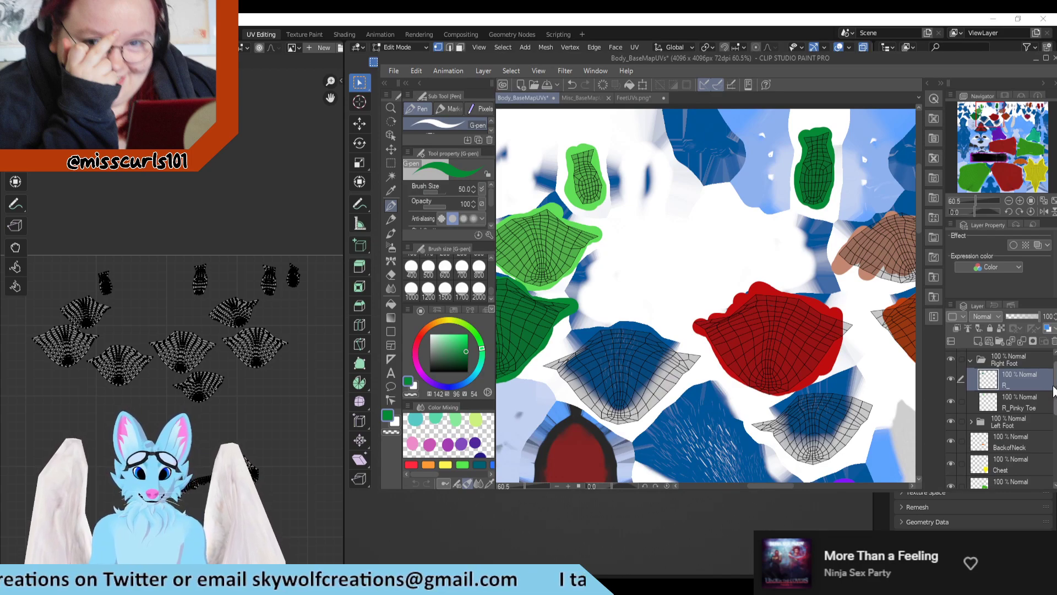
{"action": "double_click", "coordinate": [1019, 384]}
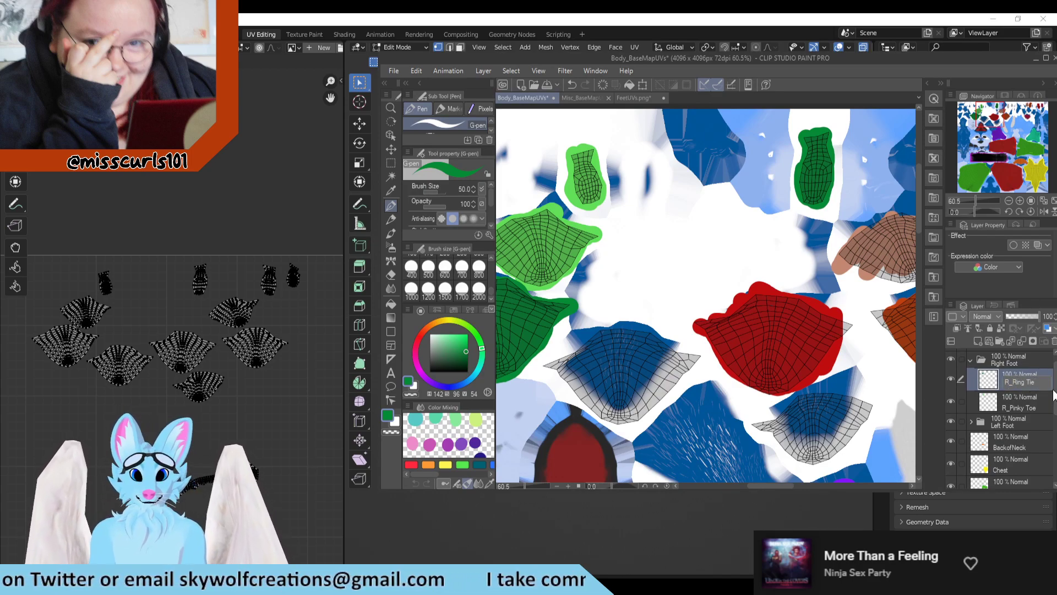
{"action": "key", "text": "BackSpace"}
{"action": "key", "text": "BackSpace"}
{"action": "key", "text": "Return"}
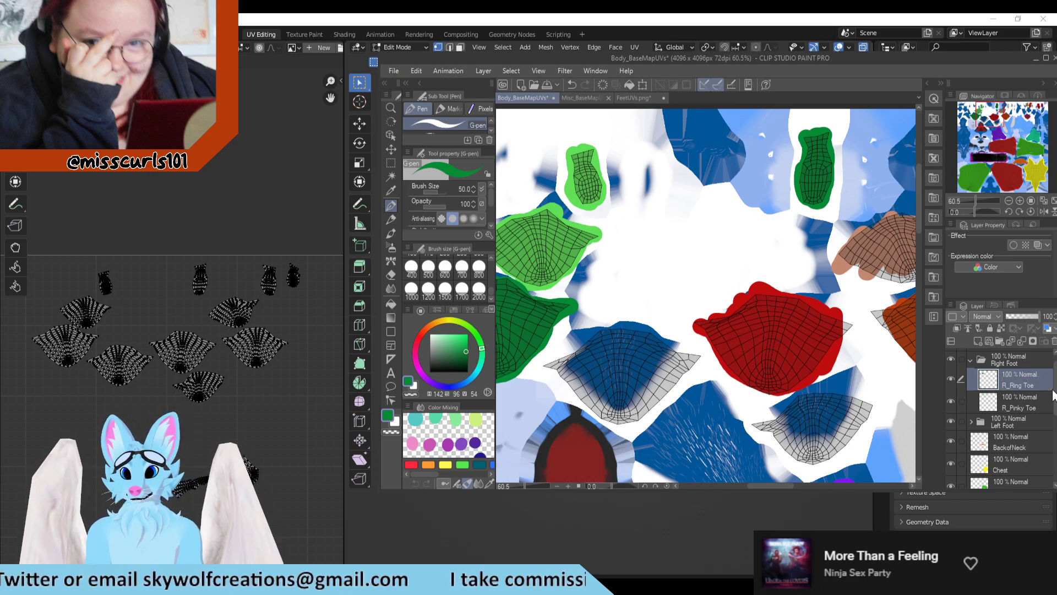
Step: Add a new layer above R_Ring Toe and set the pen color to teal with hue 168, saturation 90 and value 73
{"action": "left_click", "coordinate": [978, 341]}
{"action": "scroll", "coordinate": [747, 225], "scroll_direction": "down", "scroll_amount": 3}
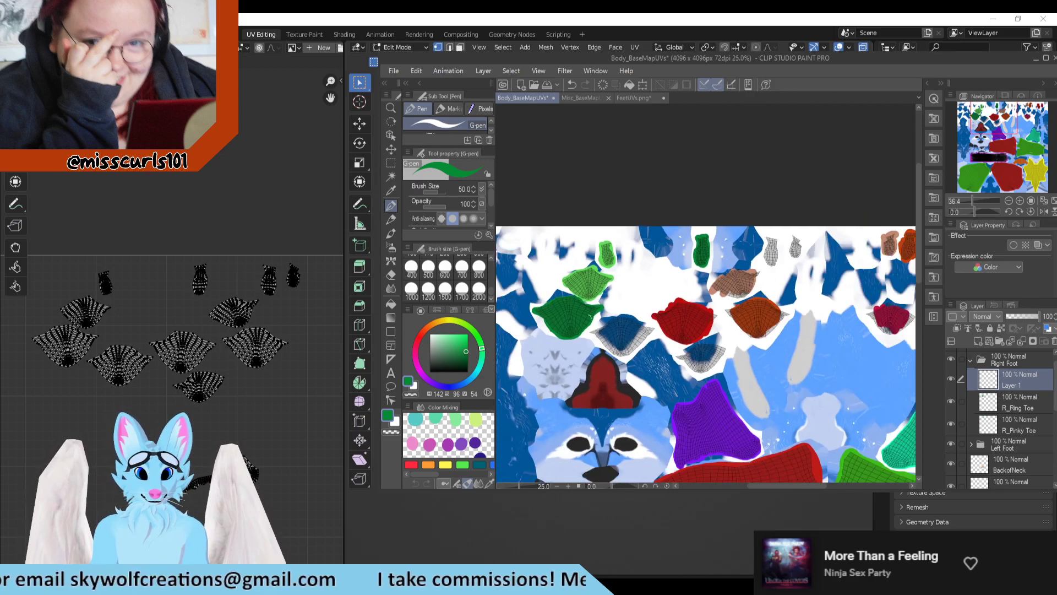
{"action": "left_click", "coordinate": [478, 364]}
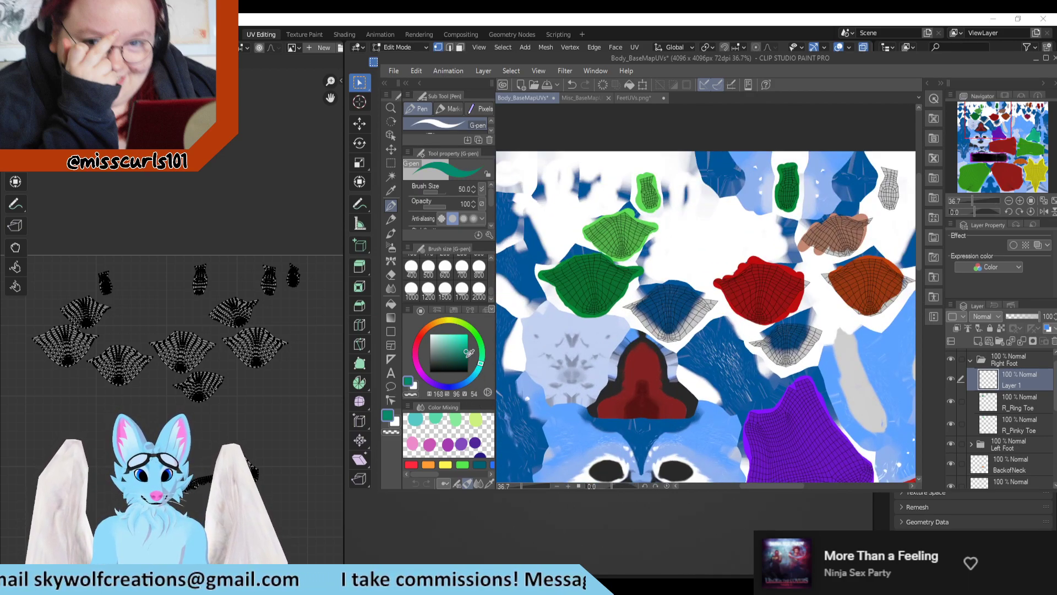
{"action": "left_click", "coordinate": [465, 345]}
{"action": "scroll", "coordinate": [718, 311], "scroll_direction": "up", "scroll_amount": 2}
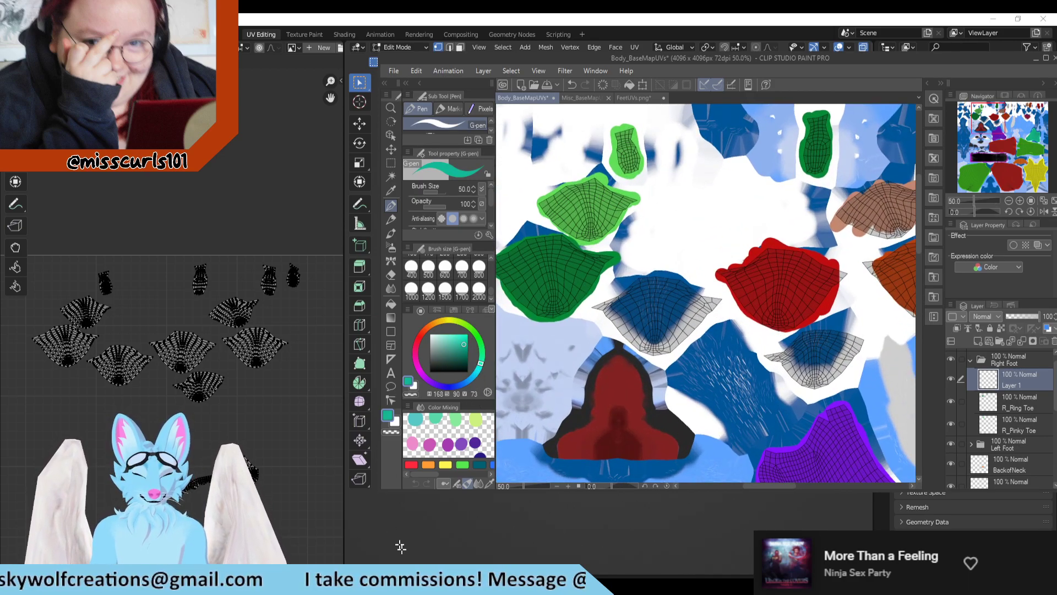
Step: Switch to Blender, undo the accidental clearing of the toe selection, and return to the Texture Paint workspace
{"action": "left_click", "coordinate": [498, 541]}
{"action": "left_click", "coordinate": [497, 540]}
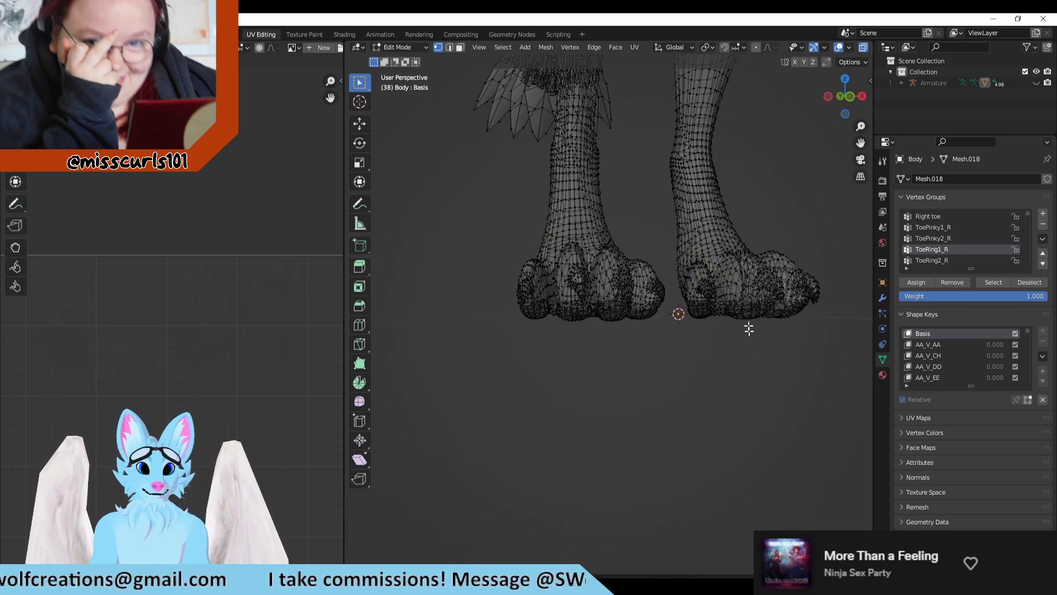
{"action": "key", "text": "ctrl+z"}
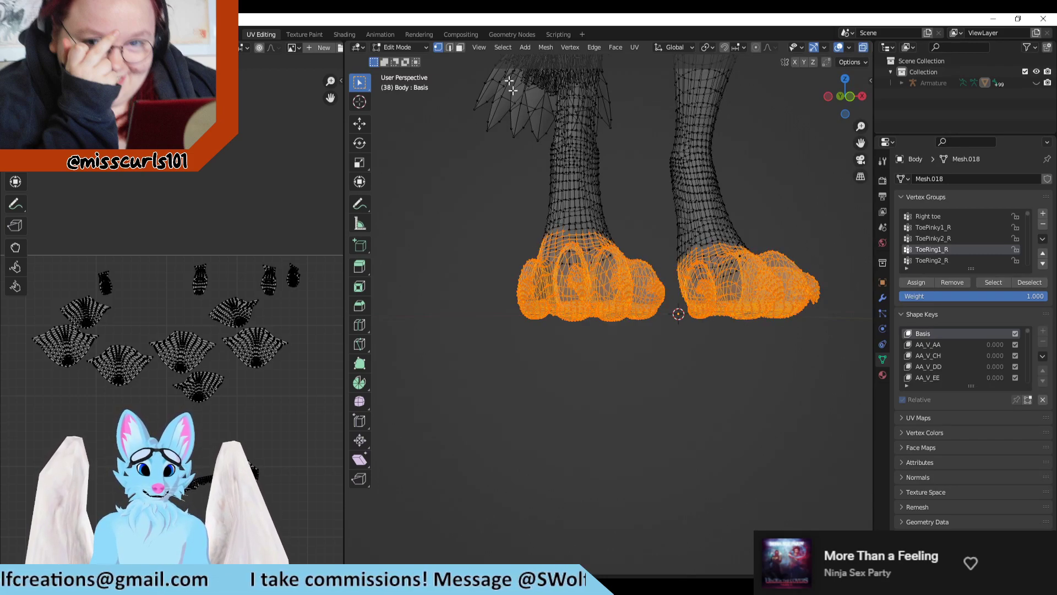
{"action": "left_click", "coordinate": [302, 35]}
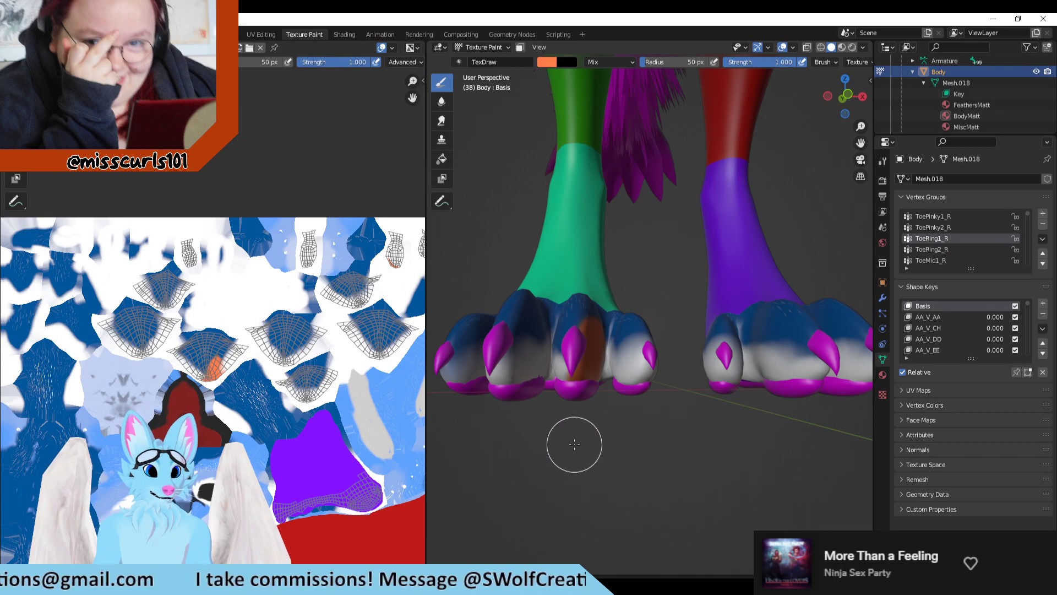
{"action": "key", "text": "Tab"}
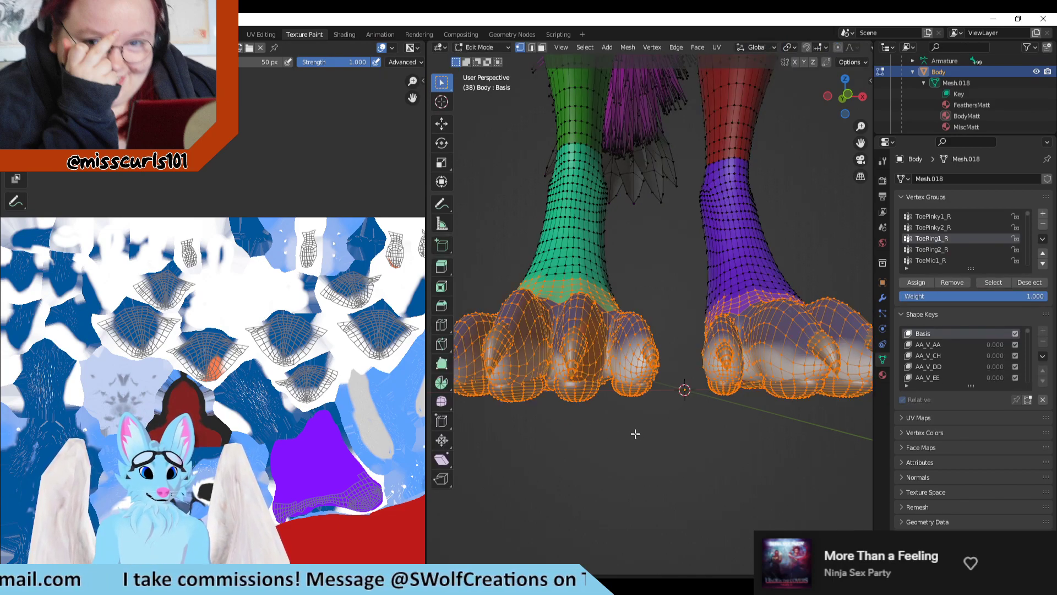
{"action": "left_click", "coordinate": [599, 445]}
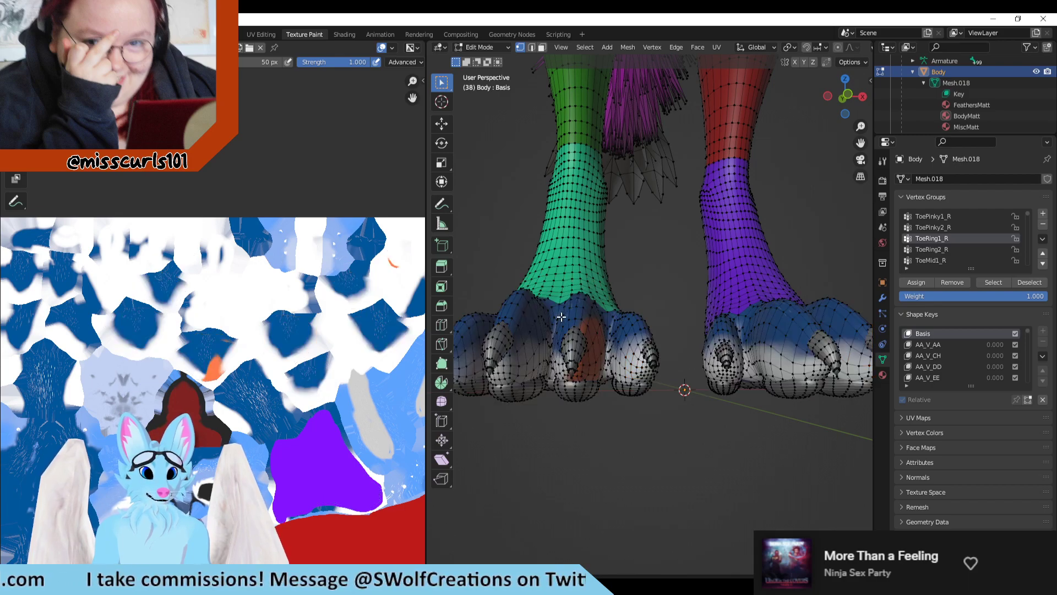
{"action": "left_click", "coordinate": [276, 32]}
{"action": "left_click", "coordinate": [302, 31]}
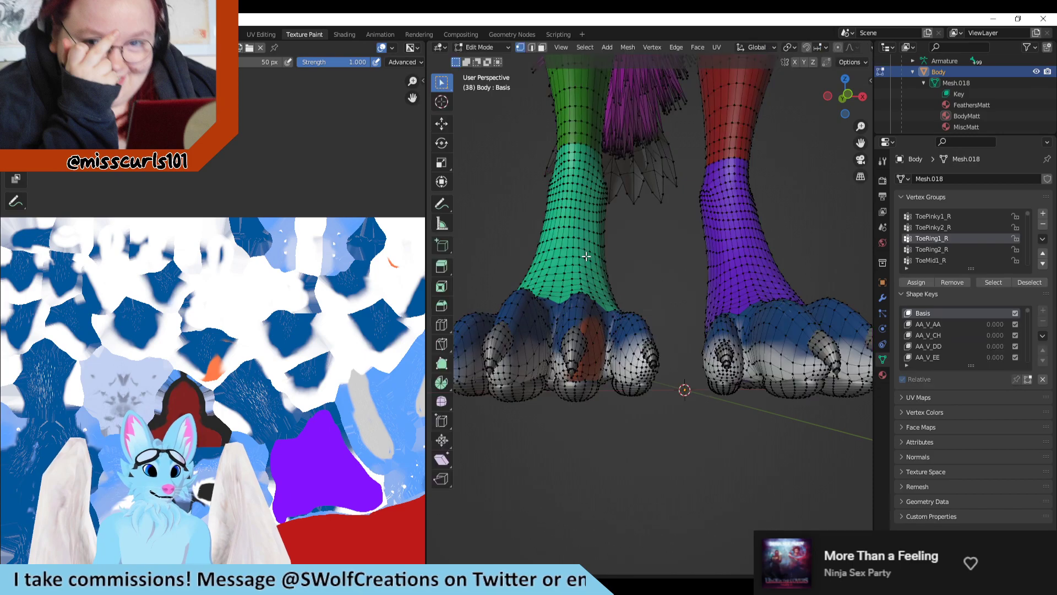
{"action": "left_click", "coordinate": [261, 34]}
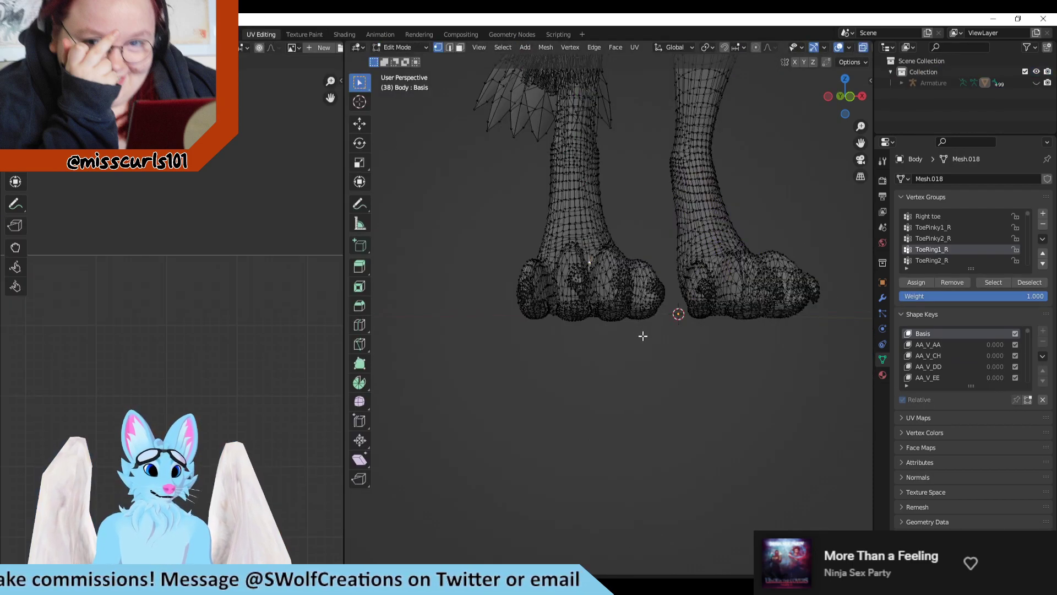
{"action": "left_click", "coordinate": [304, 34]}
Step: Paint another orange test stroke over the third toe's inner side in Texture Paint and view the foot from the front
{"action": "scroll", "coordinate": [597, 352], "scroll_direction": "up", "scroll_amount": 3}
{"action": "middle_click_drag", "start_coordinate": [638, 296], "coordinate": [448, 398]}
{"action": "mouse_move", "coordinate": [448, 398]}
{"action": "left_mouse_down"}
{"action": "mouse_move", "coordinate": [475, 402]}
{"action": "mouse_move", "coordinate": [454, 409]}
{"action": "mouse_move", "coordinate": [469, 414]}
{"action": "left_mouse_up"}
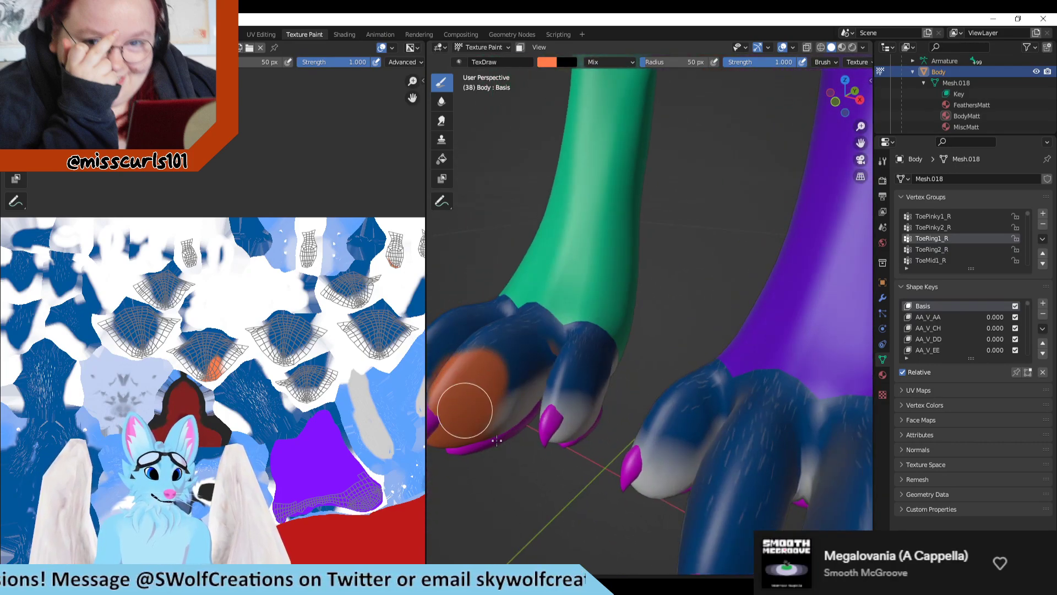
{"action": "mouse_move", "coordinate": [487, 447]}
{"action": "middle_mouse_down"}
{"action": "mouse_move", "coordinate": [496, 457]}
{"action": "mouse_move", "coordinate": [552, 420]}
{"action": "middle_mouse_up"}
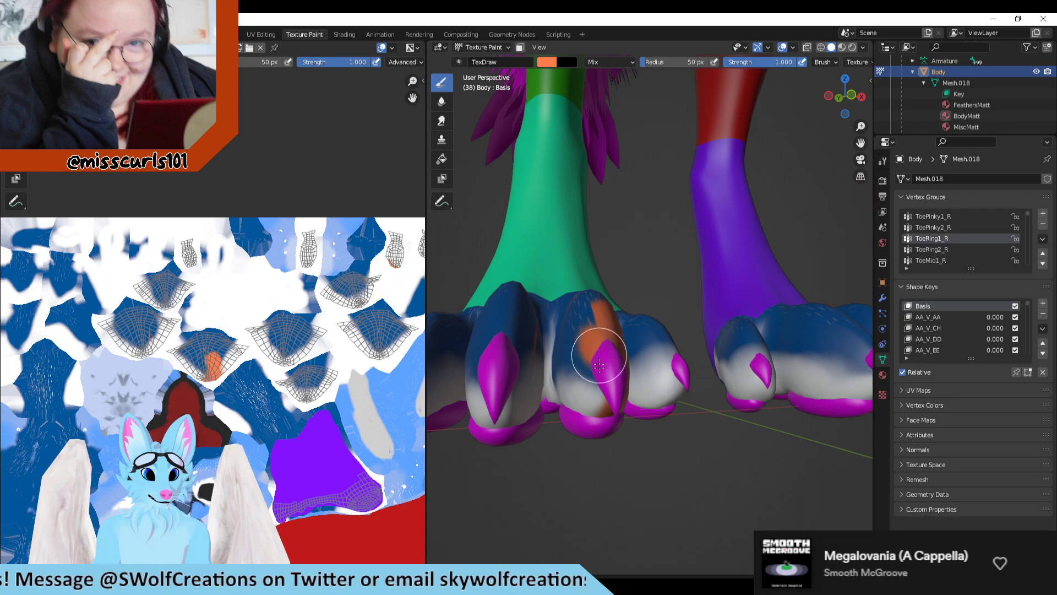
Step: Extend the orange marks across the third toe's underside and top to identify its UV islands
{"action": "middle_click_drag", "start_coordinate": [547, 461], "coordinate": [587, 237]}
{"action": "left_click_drag", "start_coordinate": [616, 180], "coordinate": [576, 282]}
{"action": "scroll", "coordinate": [341, 338], "scroll_direction": "down", "scroll_amount": 2}
{"action": "middle_click_drag", "start_coordinate": [583, 334], "coordinate": [543, 402]}
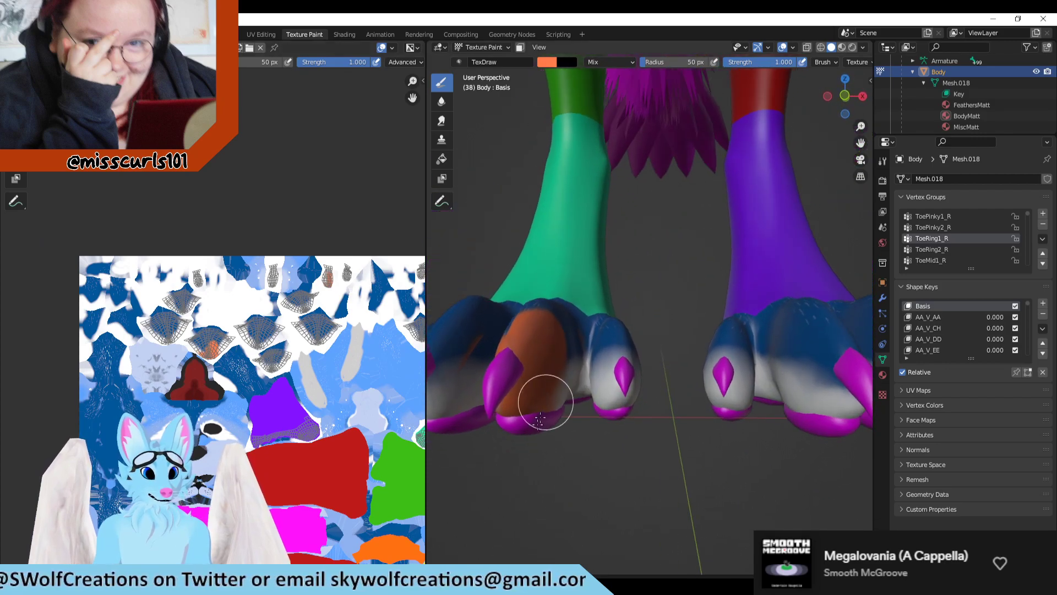
Step: Check the toe vertex group names in Blender, and in Clip Studio Paint rename the new layer above R_Ring Toe as R_MidToe
{"action": "scroll", "coordinate": [931, 233], "scroll_direction": "down", "scroll_amount": 1}
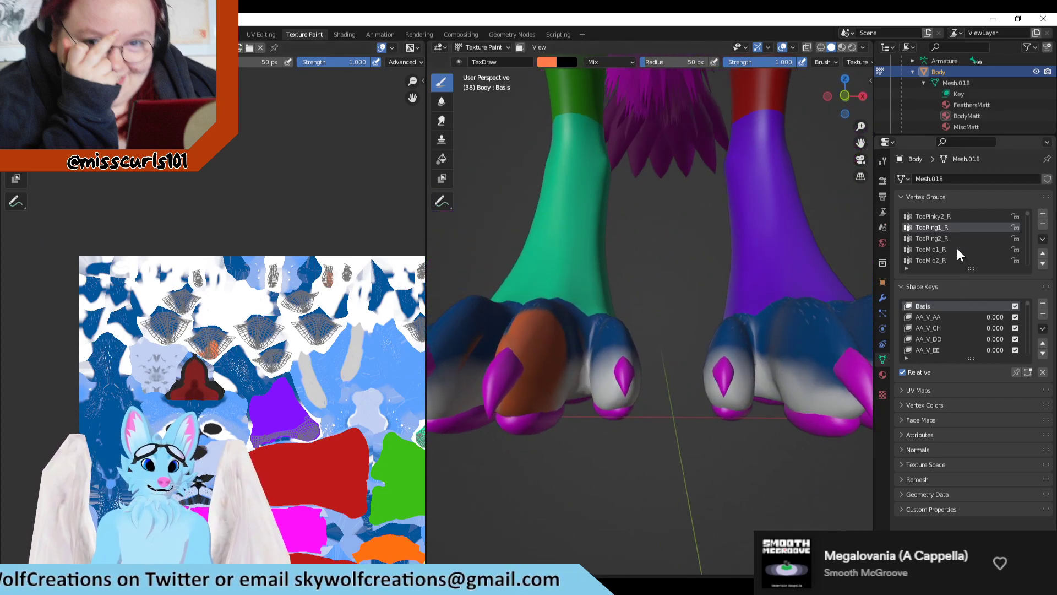
{"action": "left_click", "coordinate": [465, 583]}
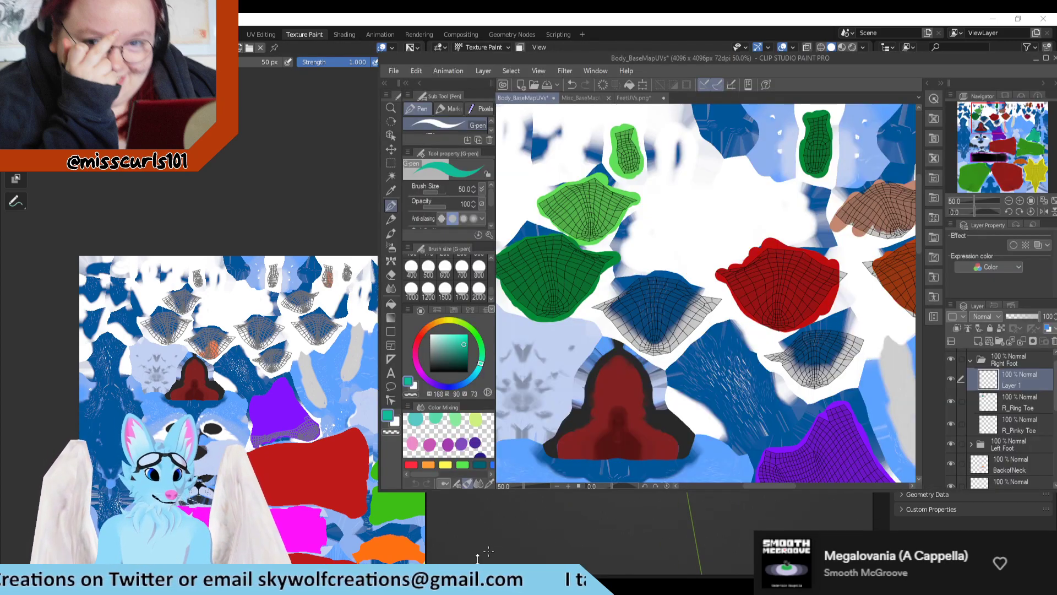
{"action": "scroll", "coordinate": [734, 230], "scroll_direction": "down", "scroll_amount": 4}
{"action": "scroll", "coordinate": [705, 256], "scroll_direction": "up", "scroll_amount": 5}
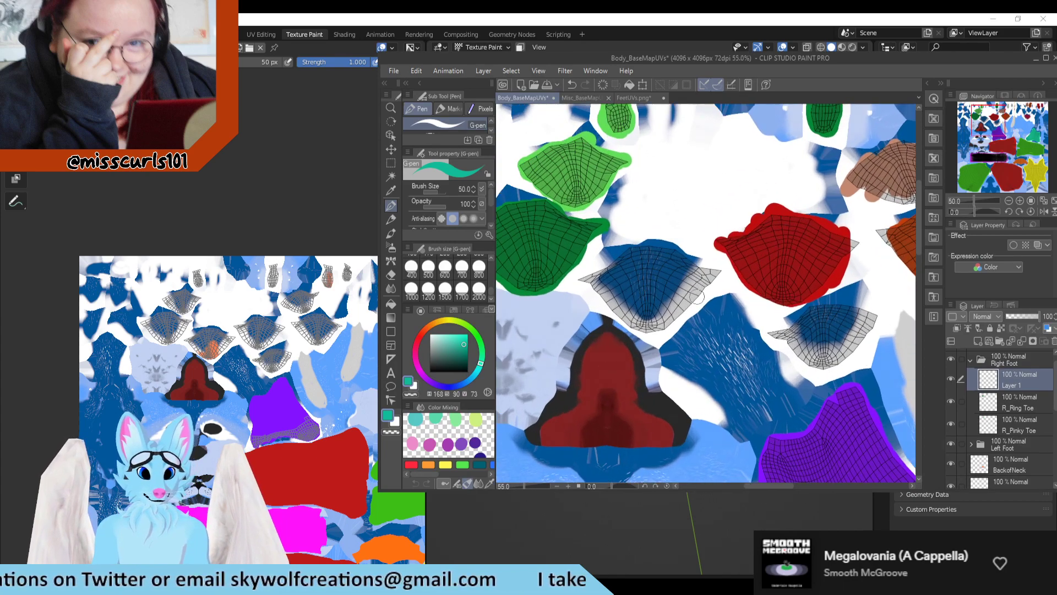
{"action": "double_click", "coordinate": [1005, 381]}
{"action": "type", "text": "R_"}
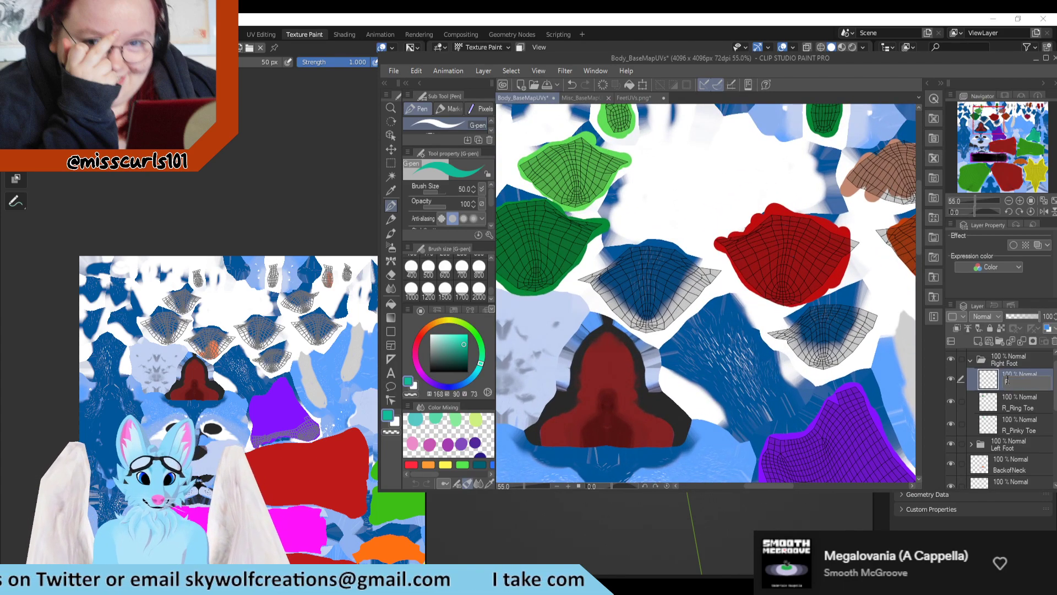
{"action": "type", "text": "MidToe"}
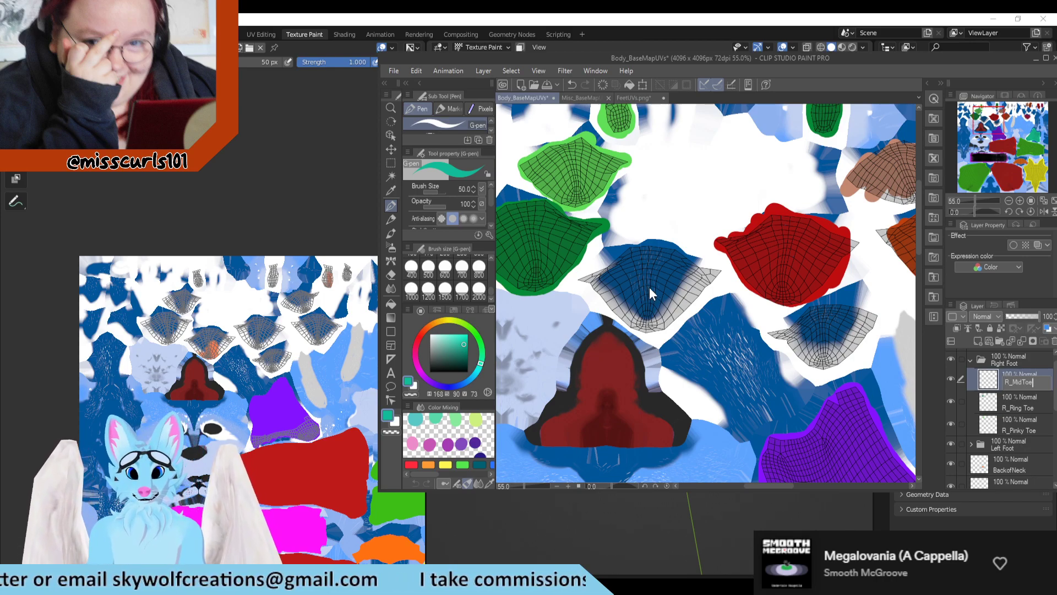
{"action": "key", "text": "Return"}
Step: Fill the large middle-toe UV island with teal on R_MidToe, using brush size 300 for the center and 170 for the sides
{"action": "scroll", "coordinate": [487, 278], "scroll_direction": "up", "scroll_amount": 1}
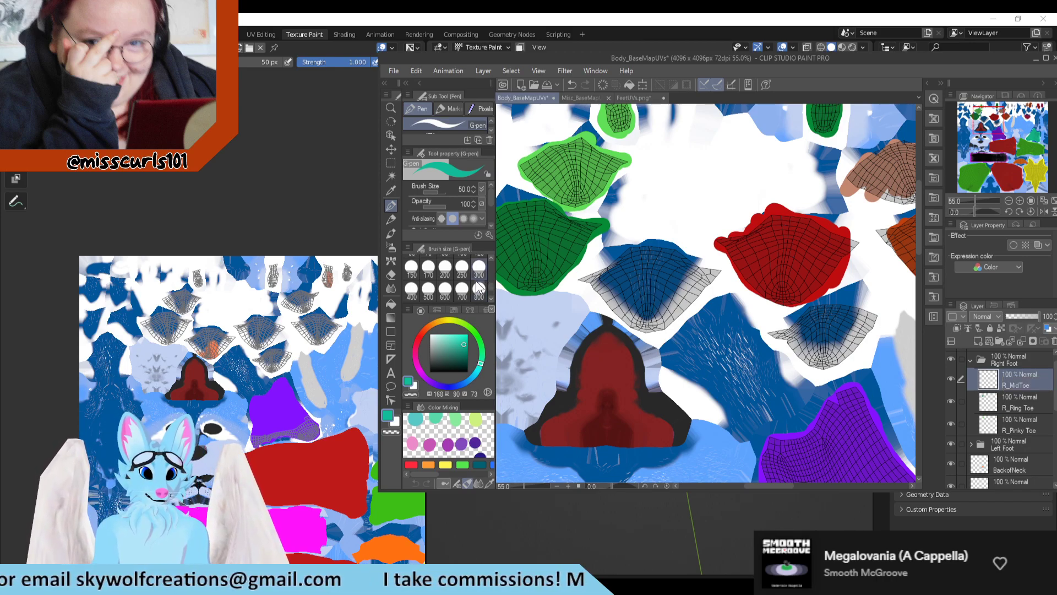
{"action": "left_click", "coordinate": [479, 268]}
{"action": "left_click", "coordinate": [648, 285]}
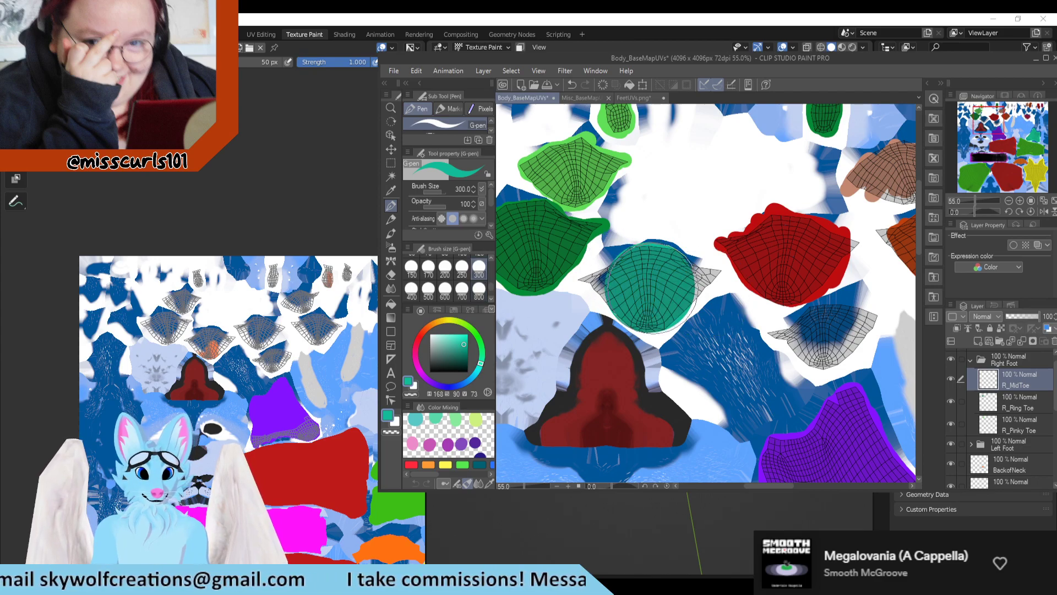
{"action": "left_click", "coordinate": [429, 268]}
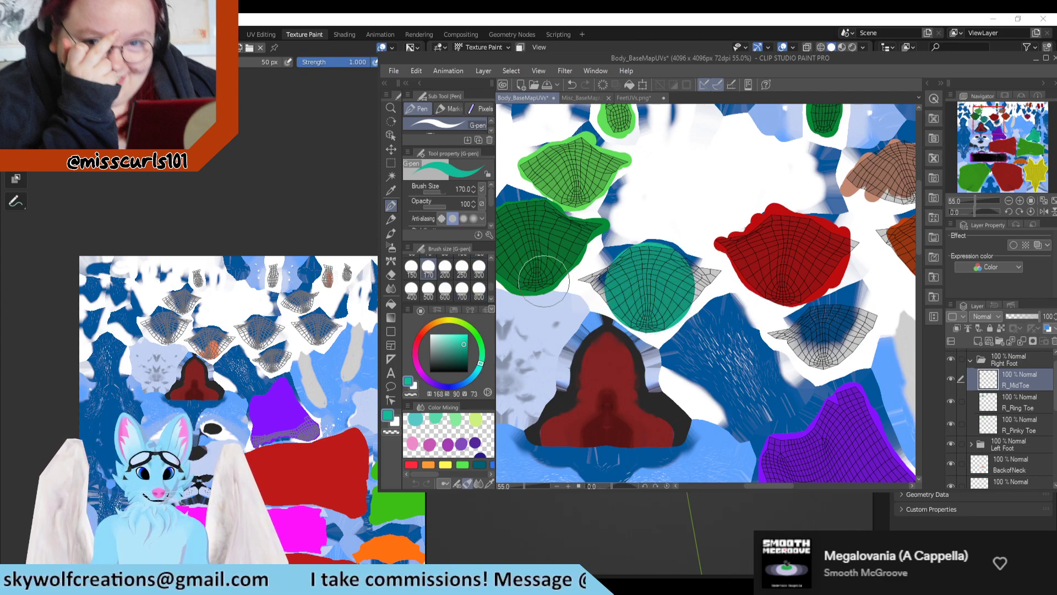
{"action": "left_click", "coordinate": [604, 284]}
{"action": "left_click", "coordinate": [679, 279]}
{"action": "left_click_drag", "start_coordinate": [681, 280], "coordinate": [688, 279]}
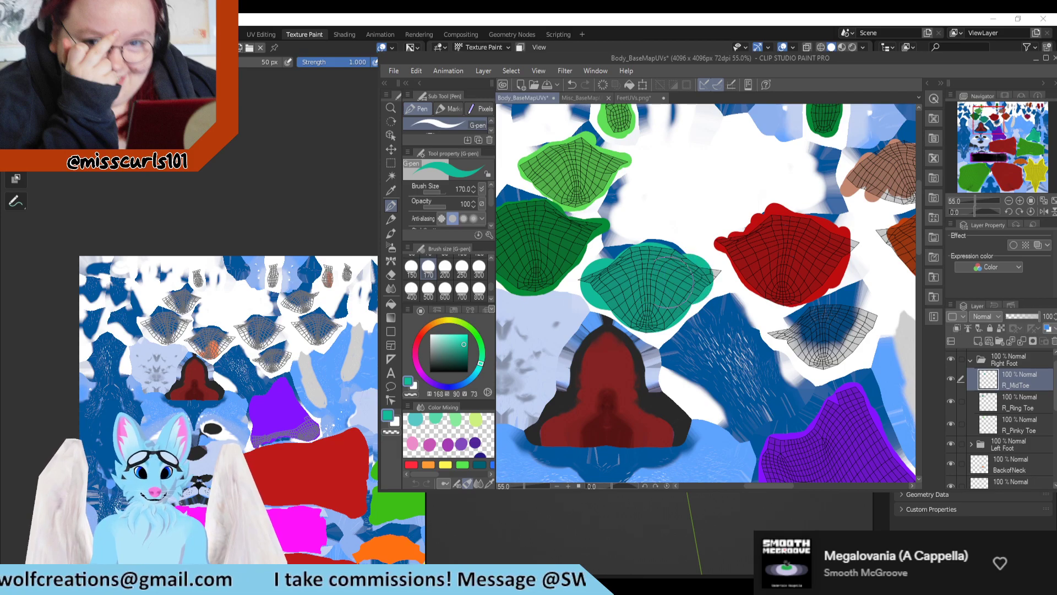
Step: Switch to Blender and examine the texture image for the middle toe's small orange-marked underside island
{"action": "scroll", "coordinate": [212, 325], "scroll_direction": "down", "scroll_amount": 2}
{"action": "scroll", "coordinate": [212, 325], "scroll_direction": "up", "scroll_amount": 2}
{"action": "left_click", "coordinate": [248, 319]}
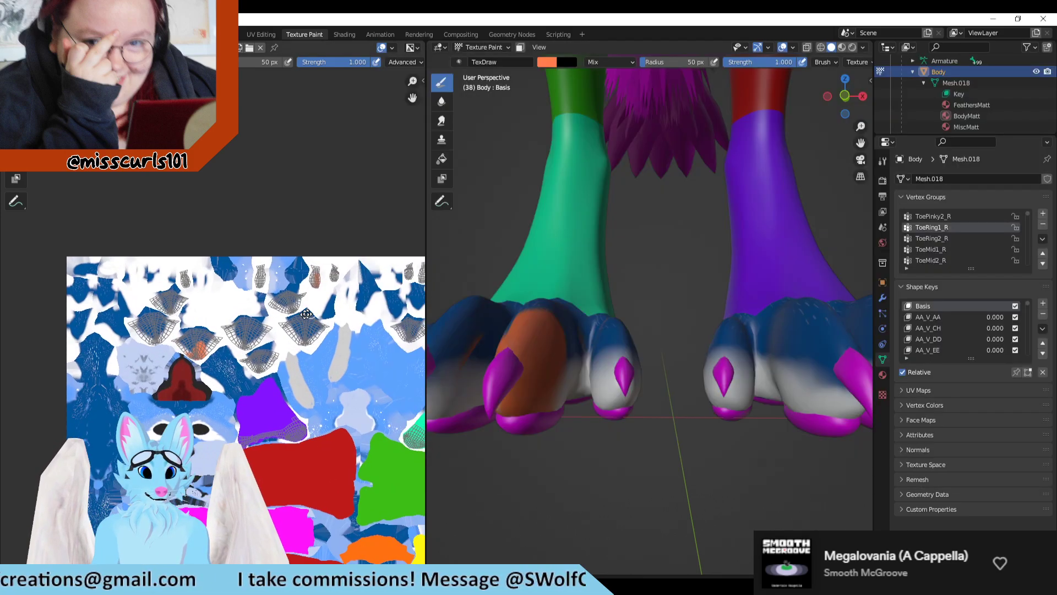
{"action": "scroll", "coordinate": [325, 321], "scroll_direction": "up", "scroll_amount": 3}
{"action": "middle_click_drag", "start_coordinate": [324, 321], "coordinate": [324, 323]}
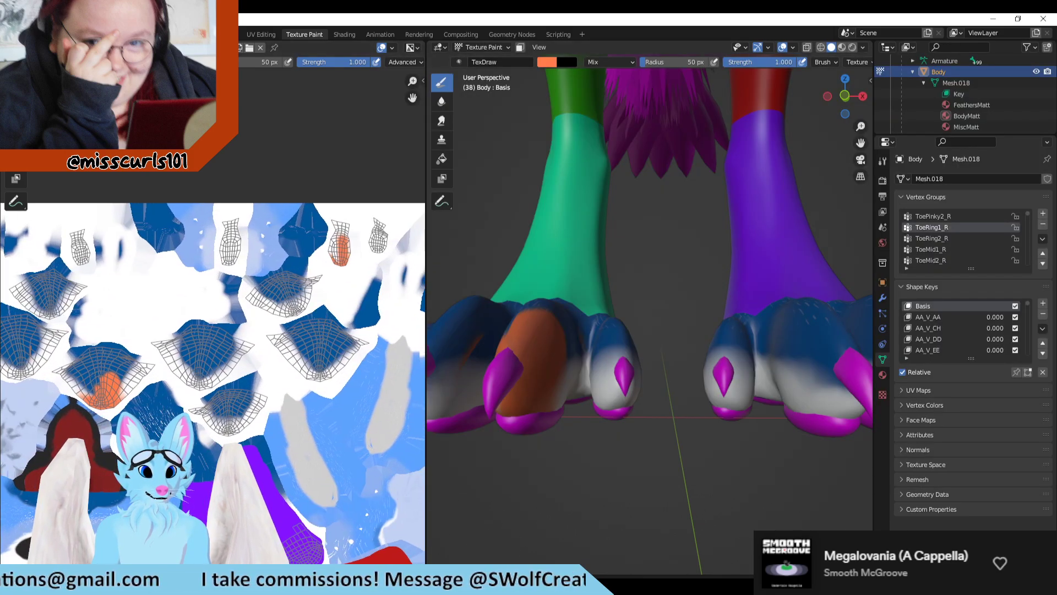
Step: Switch to Clip Studio Paint and fill the middle toe's small underside island with teal at brush size 50
{"action": "key", "text": "alt+Tab"}
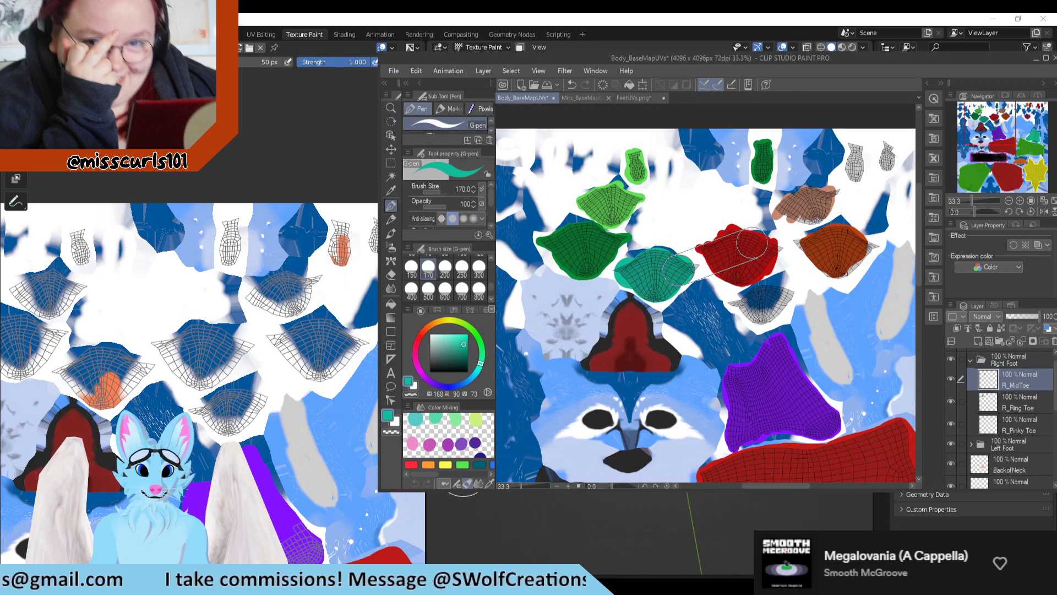
{"action": "scroll", "coordinate": [682, 291], "scroll_direction": "down", "scroll_amount": 1}
{"action": "scroll", "coordinate": [842, 165], "scroll_direction": "up", "scroll_amount": 2}
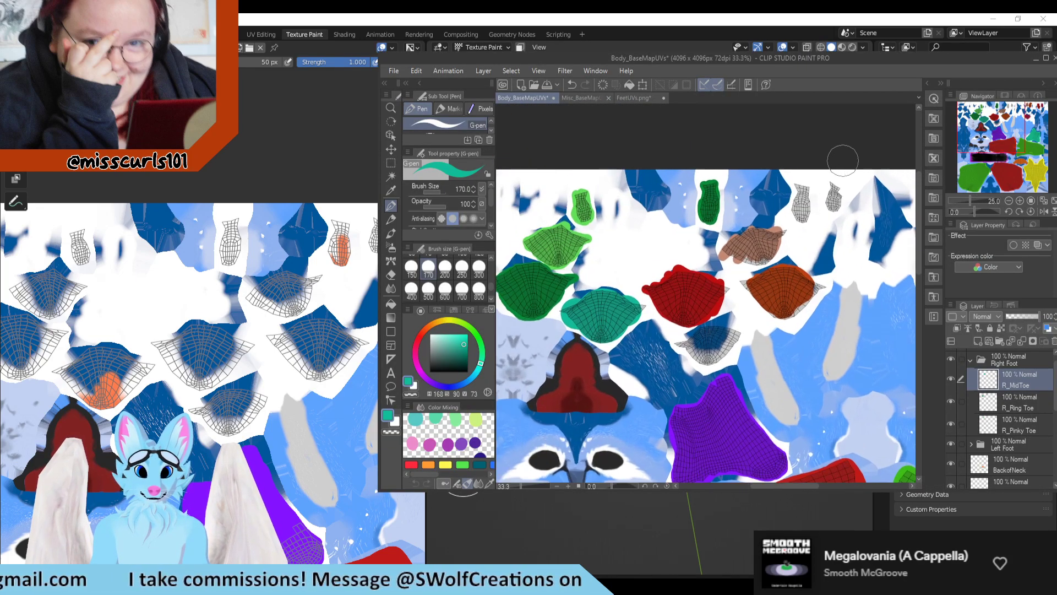
{"action": "scroll", "coordinate": [793, 212], "scroll_direction": "up", "scroll_amount": 2}
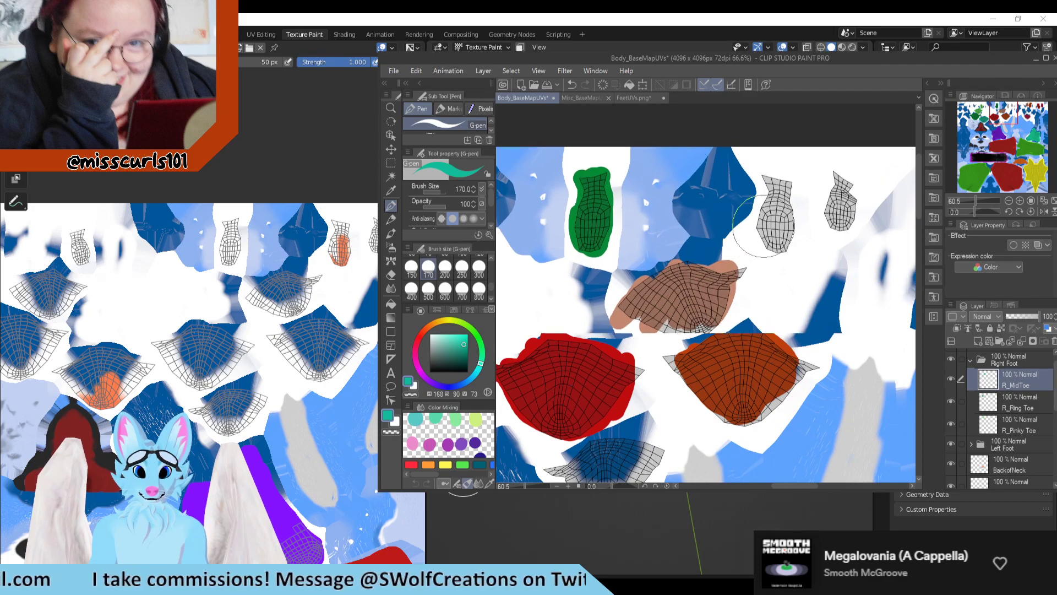
{"action": "scroll", "coordinate": [446, 278], "scroll_direction": "up", "scroll_amount": 3}
{"action": "left_click", "coordinate": [479, 268]}
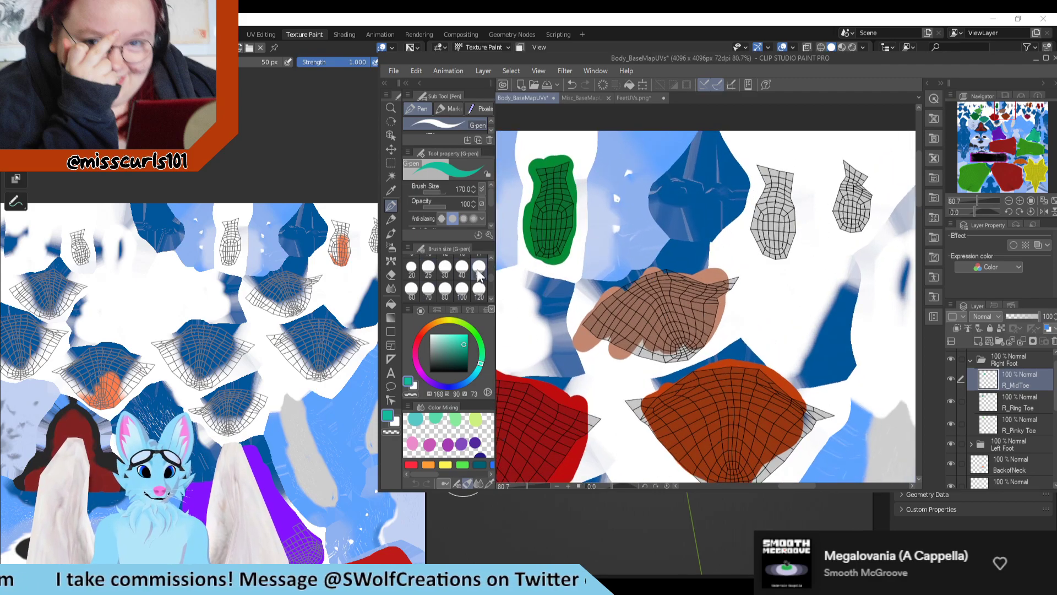
{"action": "mouse_move", "coordinate": [755, 177]}
{"action": "left_mouse_down"}
{"action": "mouse_move", "coordinate": [762, 165]}
{"action": "mouse_move", "coordinate": [765, 242]}
{"action": "mouse_move", "coordinate": [793, 256]}
{"action": "mouse_move", "coordinate": [793, 171]}
{"action": "mouse_move", "coordinate": [773, 226]}
{"action": "mouse_move", "coordinate": [755, 234]}
{"action": "left_mouse_up"}
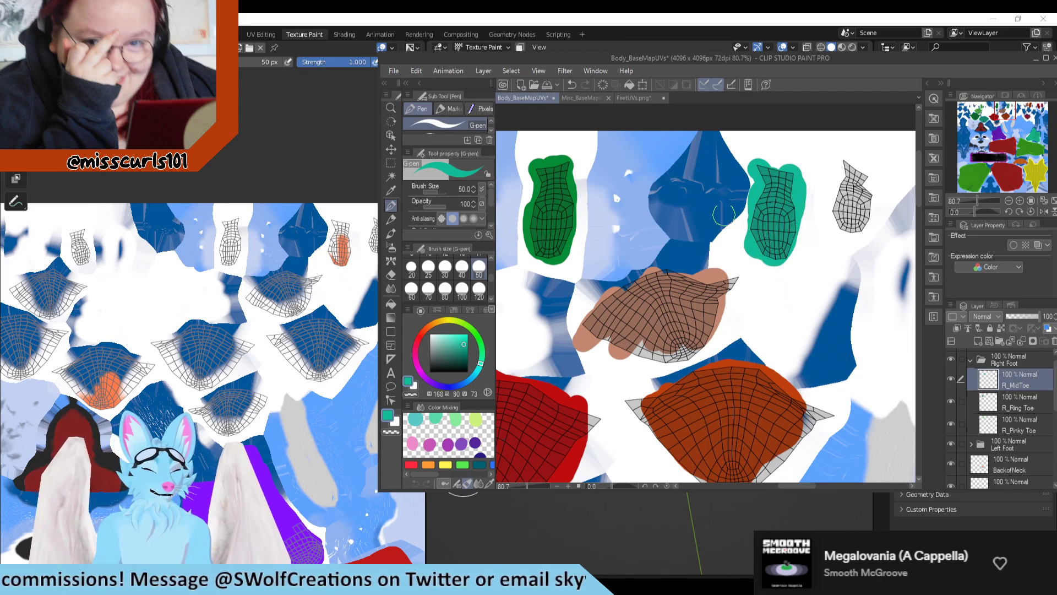
Step: Touch up the edges of the teal fill on the small underside island with the eraser and pen
{"action": "key", "text": "e"}
{"action": "mouse_move", "coordinate": [750, 199]}
{"action": "left_mouse_down"}
{"action": "mouse_move", "coordinate": [744, 165]}
{"action": "mouse_move", "coordinate": [789, 158]}
{"action": "mouse_move", "coordinate": [761, 174]}
{"action": "mouse_move", "coordinate": [755, 218]}
{"action": "mouse_move", "coordinate": [784, 257]}
{"action": "mouse_move", "coordinate": [789, 235]}
{"action": "left_mouse_up"}
{"action": "key", "text": "p"}
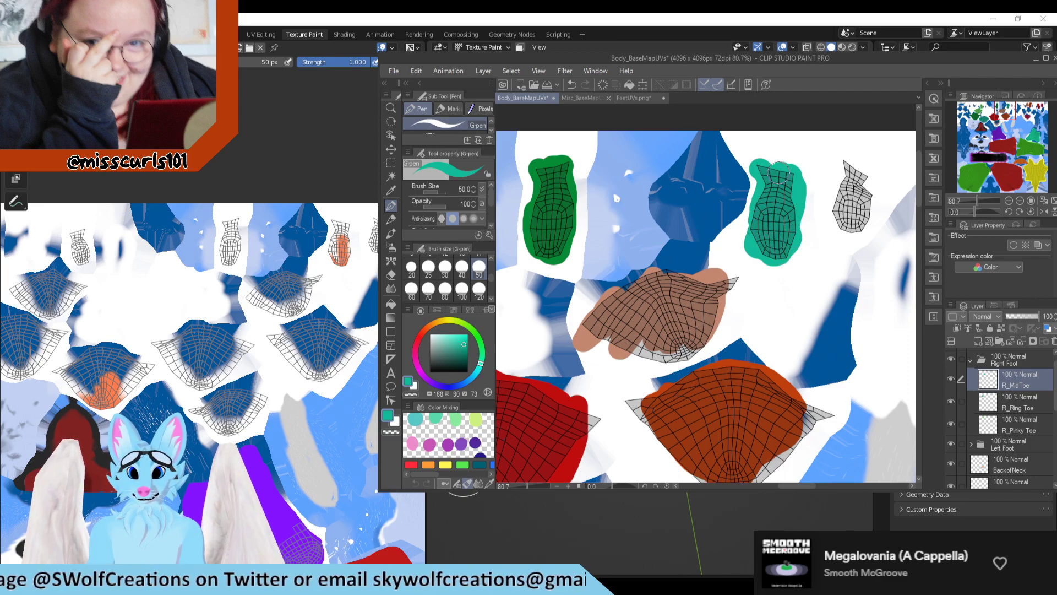
{"action": "key", "text": "e"}
{"action": "key", "text": "p"}
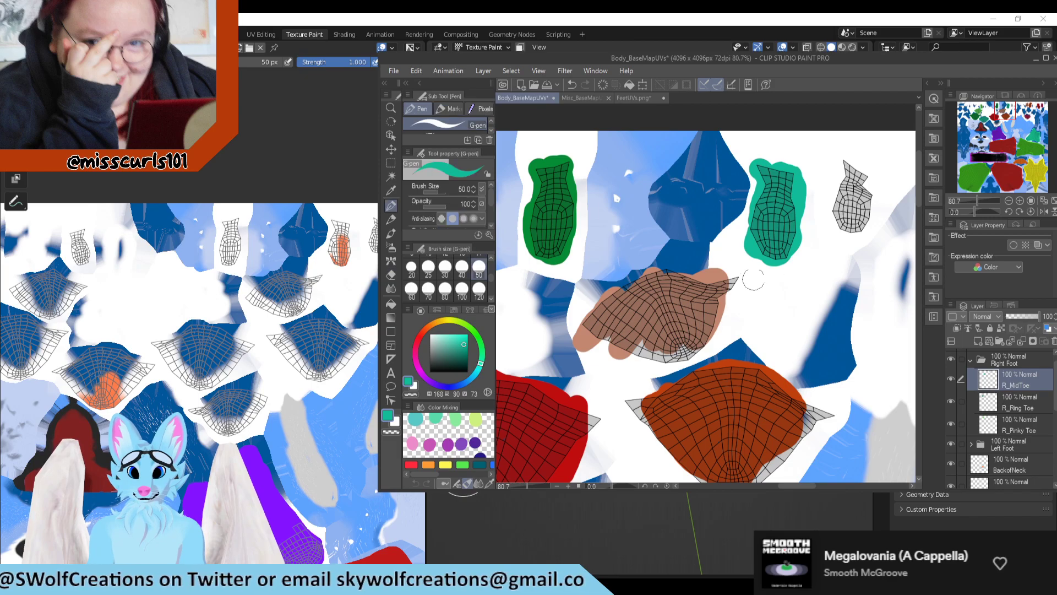
Step: Switch to Blender and paint orange test strokes over the innermost toe's front, underside and top to identify its UV islands
{"action": "scroll", "coordinate": [755, 277], "scroll_direction": "down", "scroll_amount": 2}
{"action": "left_click", "coordinate": [246, 118]}
{"action": "scroll", "coordinate": [550, 285], "scroll_direction": "down", "scroll_amount": 3}
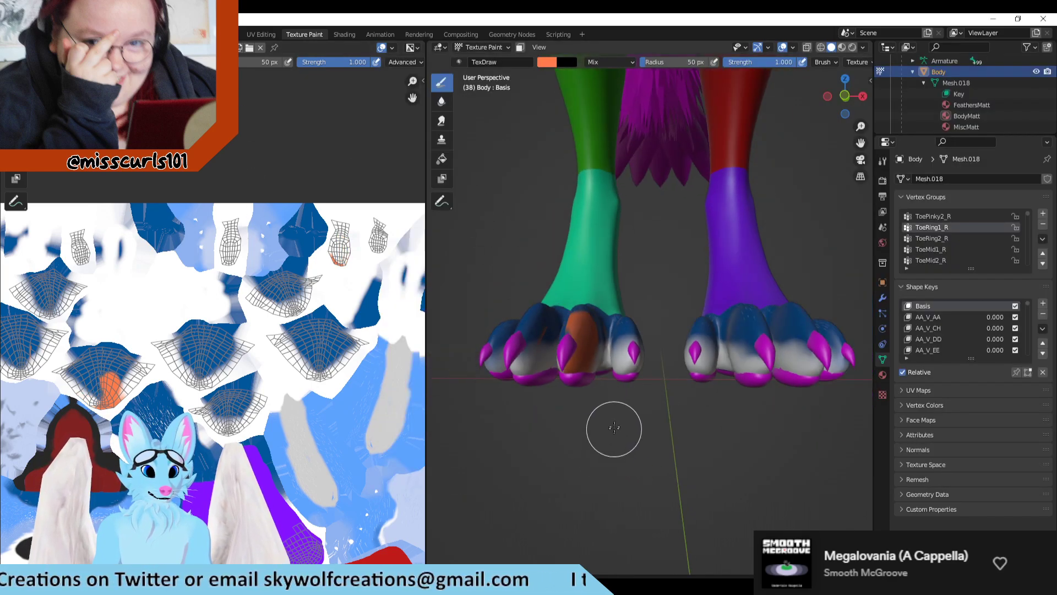
{"action": "scroll", "coordinate": [611, 421], "scroll_direction": "up", "scroll_amount": 4}
{"action": "mouse_move", "coordinate": [608, 418]}
{"action": "left_mouse_down"}
{"action": "mouse_move", "coordinate": [601, 448]}
{"action": "mouse_move", "coordinate": [613, 385]}
{"action": "mouse_move", "coordinate": [613, 441]}
{"action": "mouse_move", "coordinate": [607, 427]}
{"action": "left_mouse_up"}
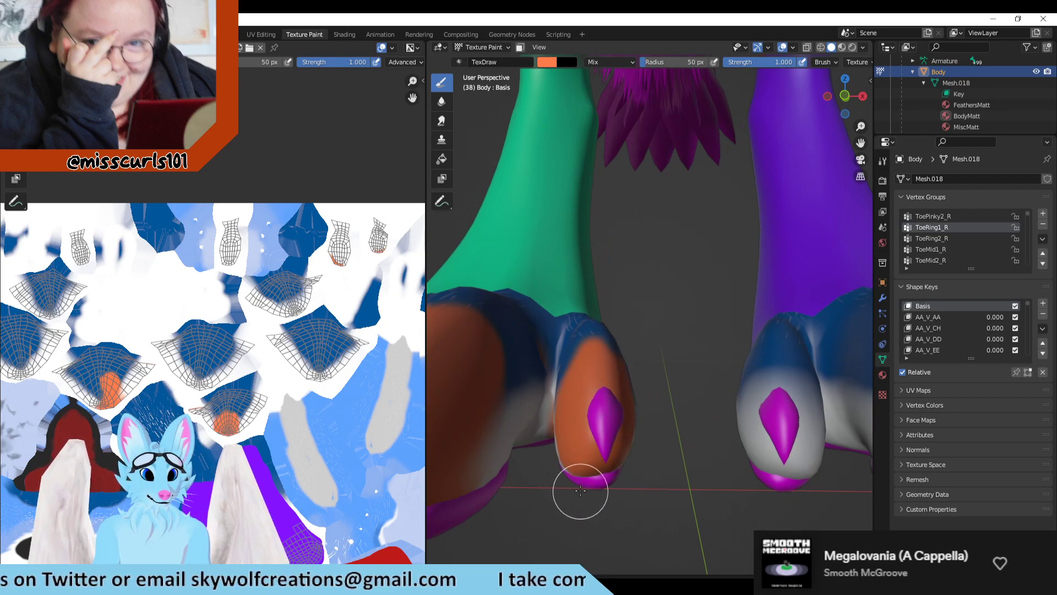
{"action": "middle_click_drag", "start_coordinate": [578, 497], "coordinate": [604, 414]}
{"action": "mouse_move", "coordinate": [602, 358]}
{"action": "left_mouse_down"}
{"action": "mouse_move", "coordinate": [587, 382]}
{"action": "mouse_move", "coordinate": [630, 344]}
{"action": "left_mouse_up"}
{"action": "middle_click_drag", "start_coordinate": [652, 337], "coordinate": [630, 426]}
{"action": "left_click_drag", "start_coordinate": [589, 375], "coordinate": [589, 420]}
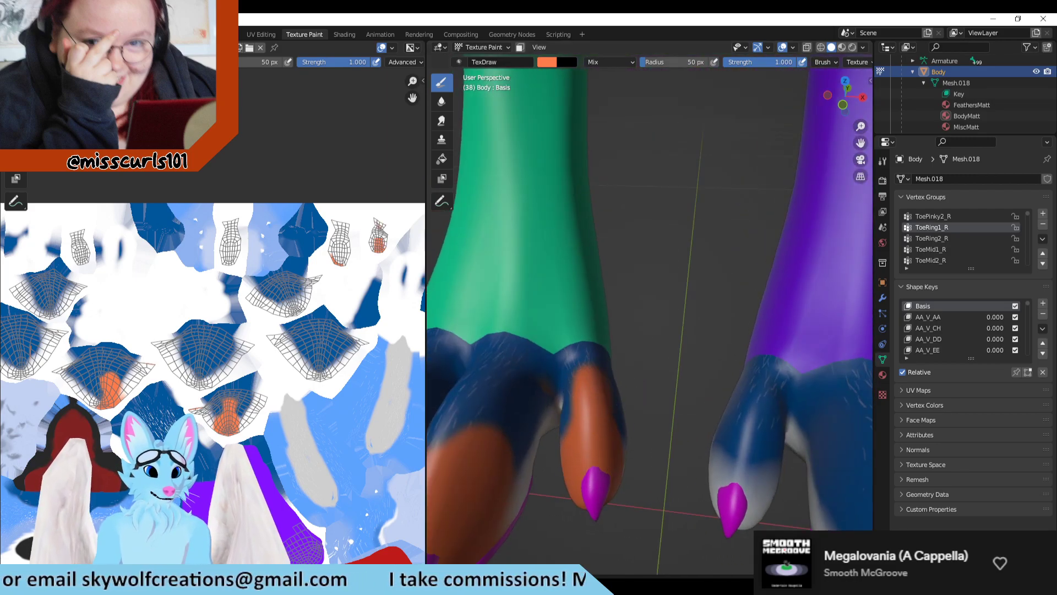
Step: In Clip Studio Paint, add a layer above R_MidToe and name it L_IndexToes, checking the Left Foot folder's layer names for reference
{"action": "key", "text": "alt+Tab"}
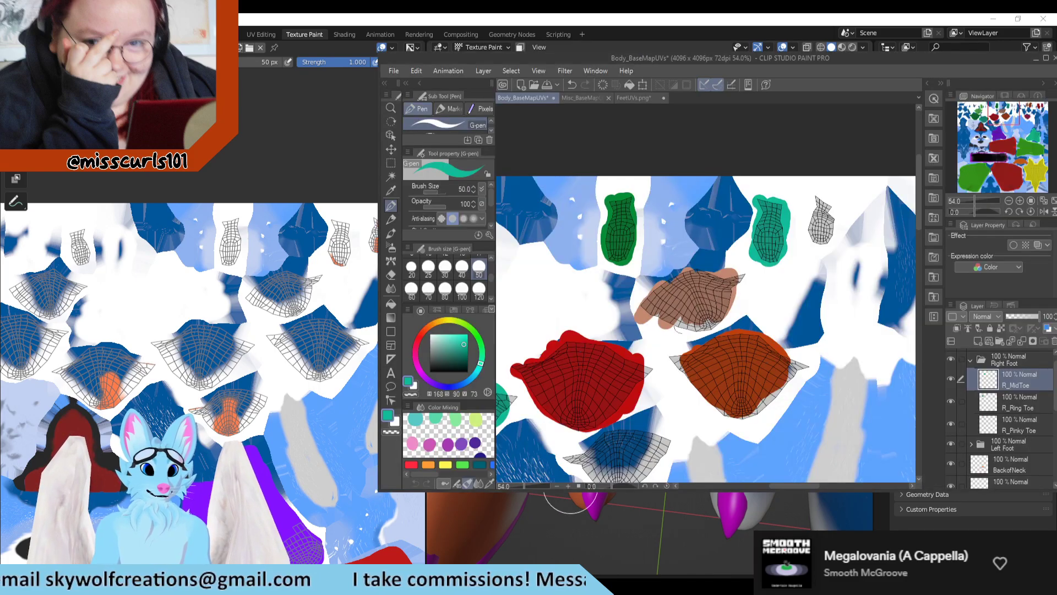
{"action": "scroll", "coordinate": [688, 271], "scroll_direction": "down", "scroll_amount": 3}
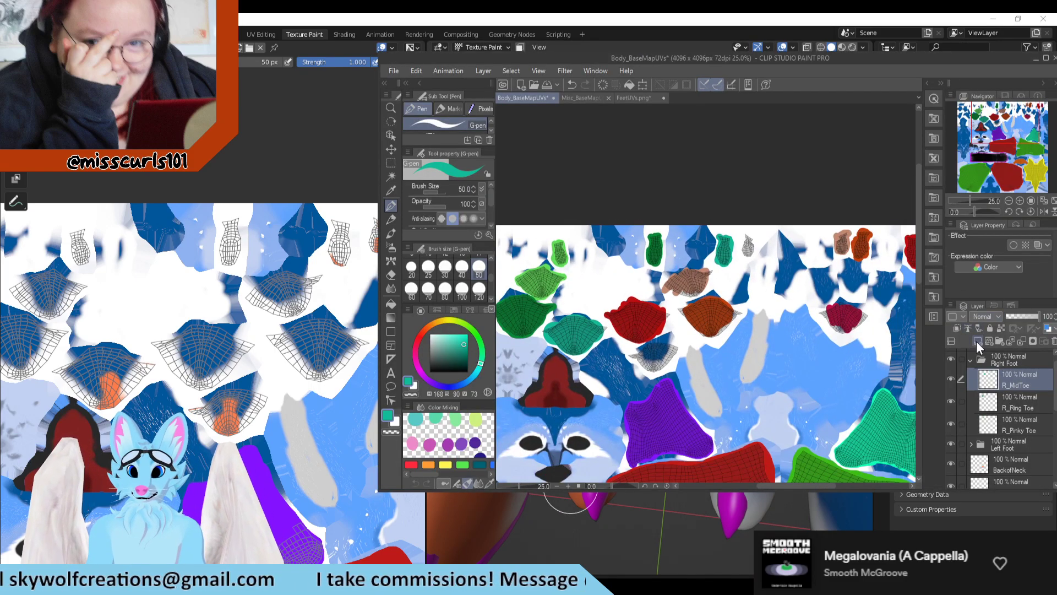
{"action": "left_click", "coordinate": [977, 341]}
{"action": "double_click", "coordinate": [1006, 382]}
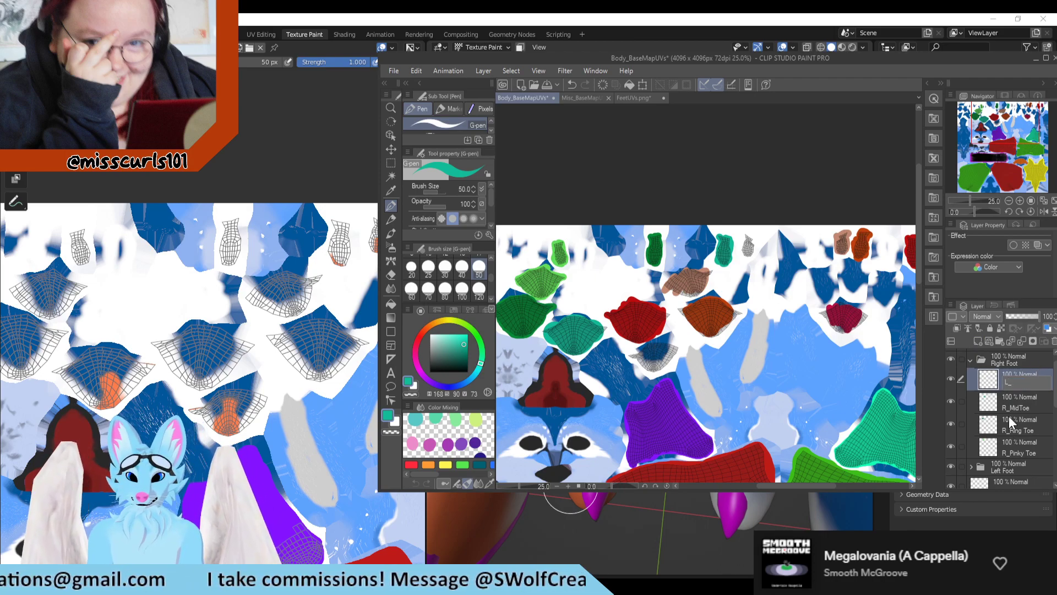
{"action": "key", "text": "Return"}
{"action": "left_click", "coordinate": [970, 467]}
{"action": "scroll", "coordinate": [1002, 470], "scroll_direction": "down", "scroll_amount": 2}
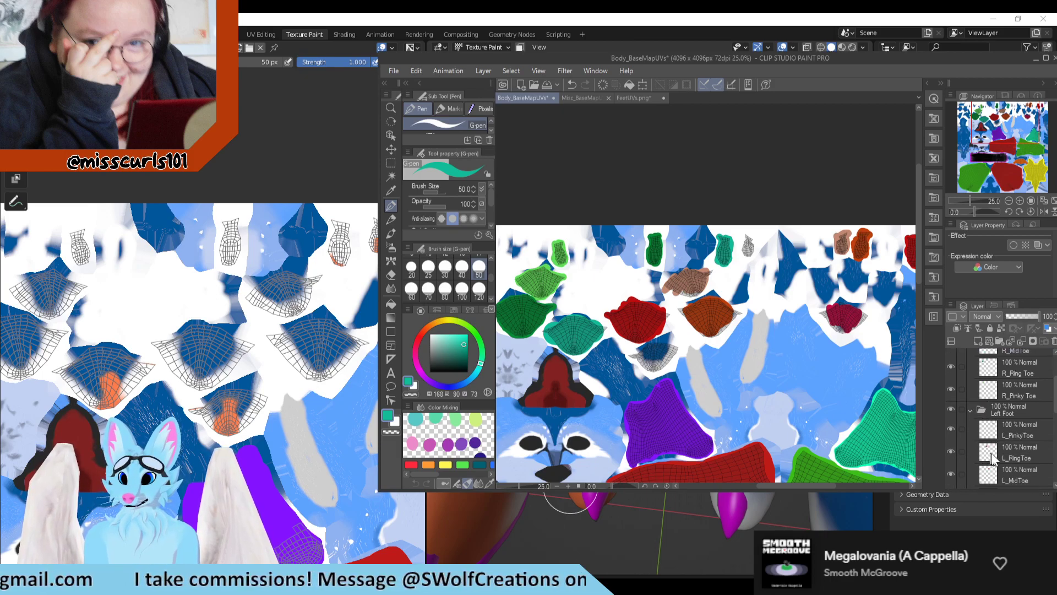
{"action": "left_click", "coordinate": [970, 379]}
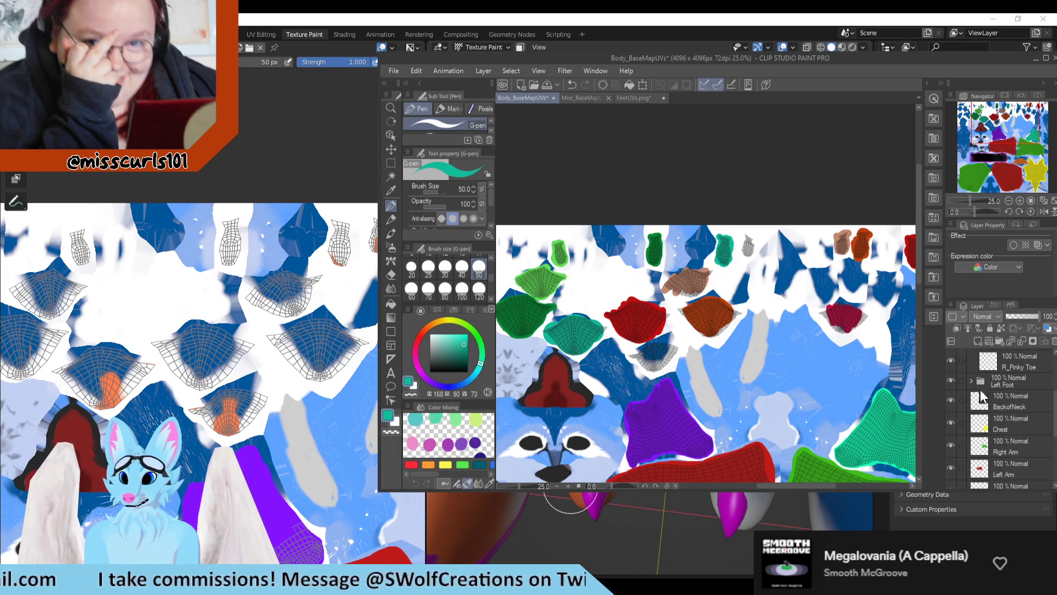
{"action": "double_click", "coordinate": [1016, 368]}
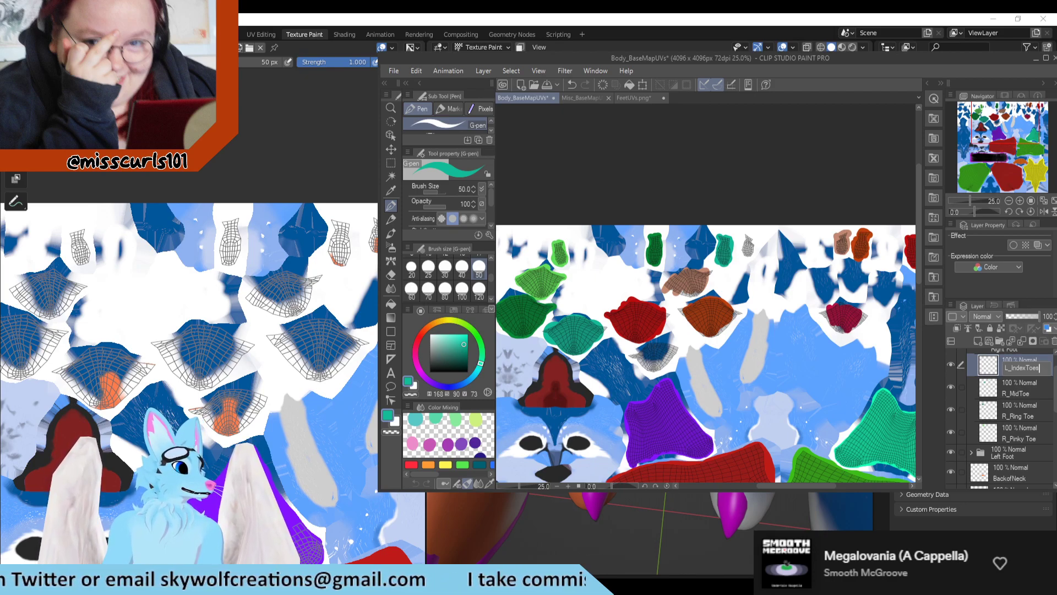
{"action": "key", "text": "Return"}
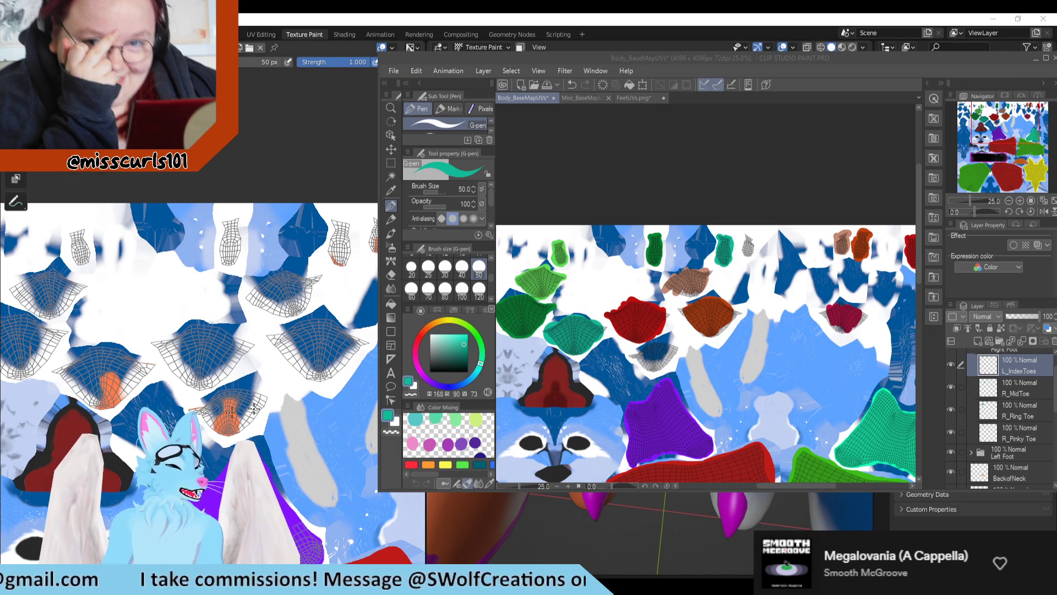
Step: Switch to Blender and examine the innermost toe's orange marks on the model and the matching islands in the texture image
{"action": "left_click", "coordinate": [644, 530]}
{"action": "scroll", "coordinate": [597, 431], "scroll_direction": "down", "scroll_amount": 2}
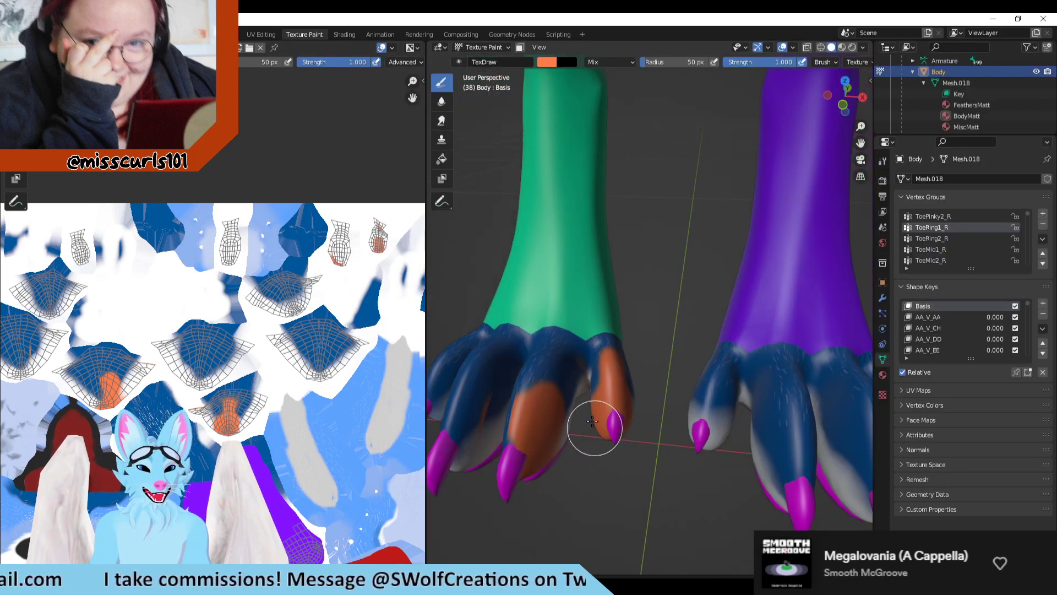
{"action": "scroll", "coordinate": [585, 420], "scroll_direction": "up", "scroll_amount": 2}
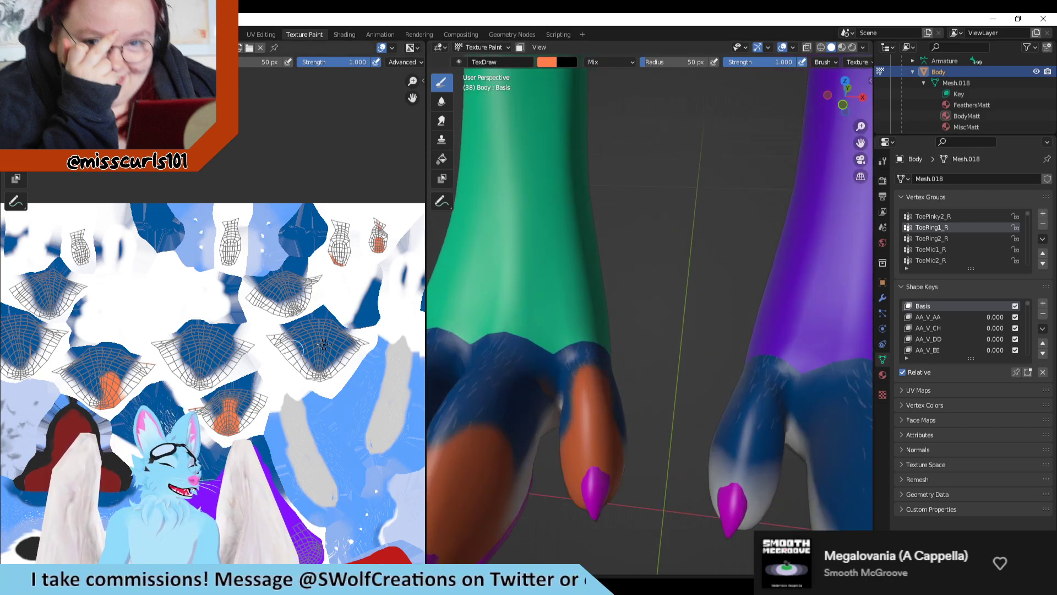
{"action": "scroll", "coordinate": [323, 344], "scroll_direction": "down", "scroll_amount": 2}
{"action": "scroll", "coordinate": [227, 356], "scroll_direction": "up", "scroll_amount": 2}
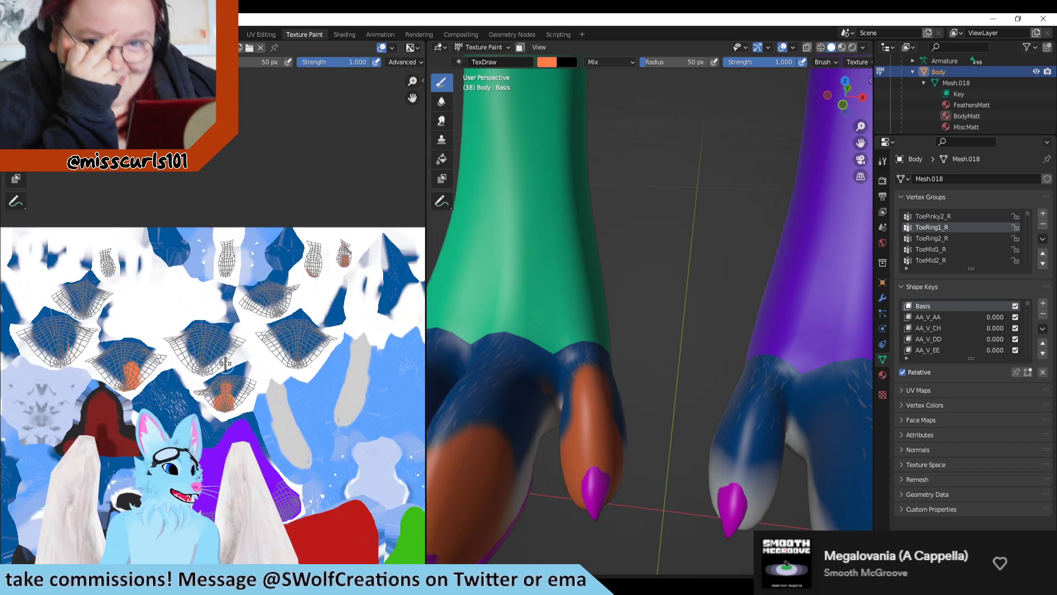
{"action": "scroll", "coordinate": [182, 379], "scroll_direction": "down", "scroll_amount": 2}
{"action": "scroll", "coordinate": [126, 500], "scroll_direction": "up", "scroll_amount": 1}
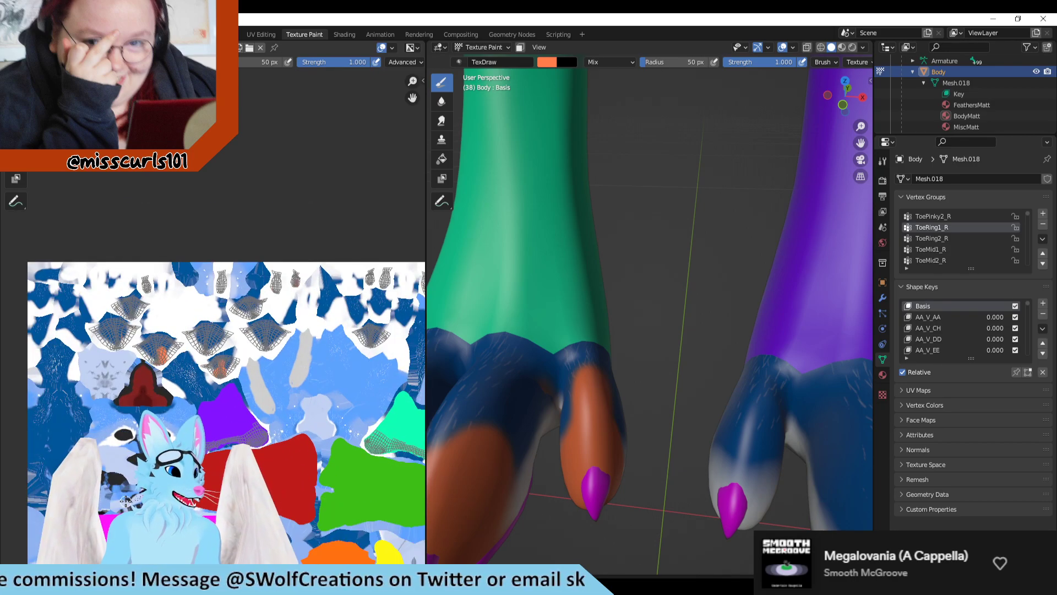
{"action": "scroll", "coordinate": [199, 397], "scroll_direction": "up", "scroll_amount": 3}
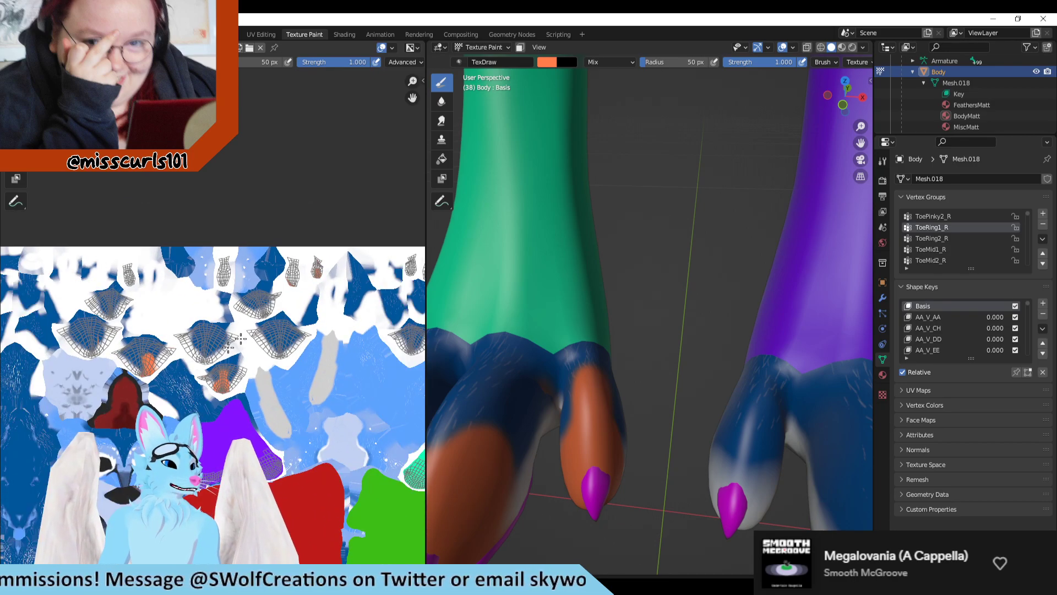
{"action": "scroll", "coordinate": [198, 290], "scroll_direction": "down", "scroll_amount": 2}
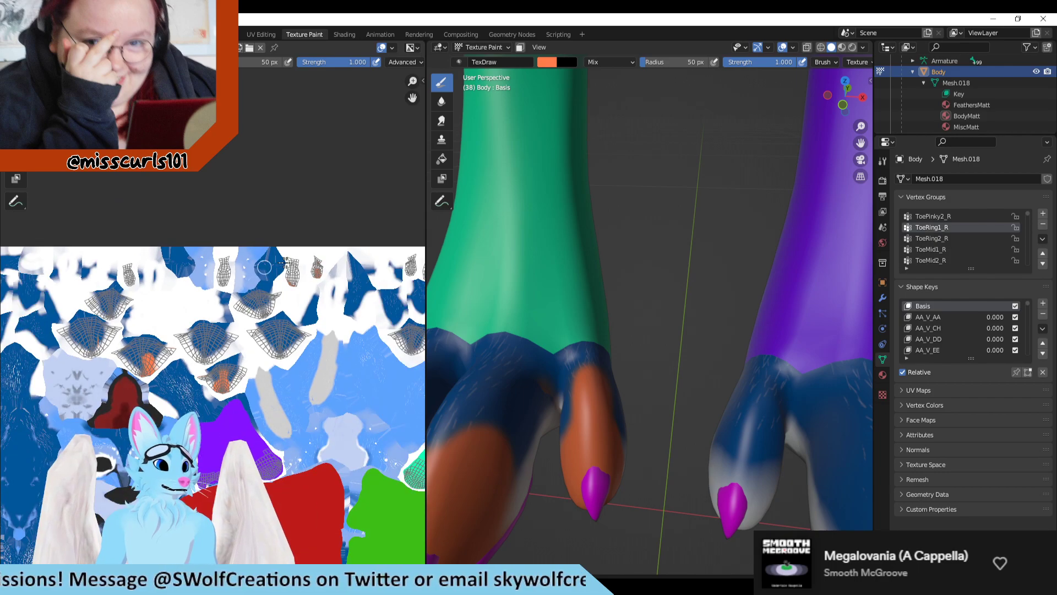
{"action": "scroll", "coordinate": [320, 320], "scroll_direction": "up", "scroll_amount": 2}
{"action": "scroll", "coordinate": [300, 398], "scroll_direction": "down", "scroll_amount": 1}
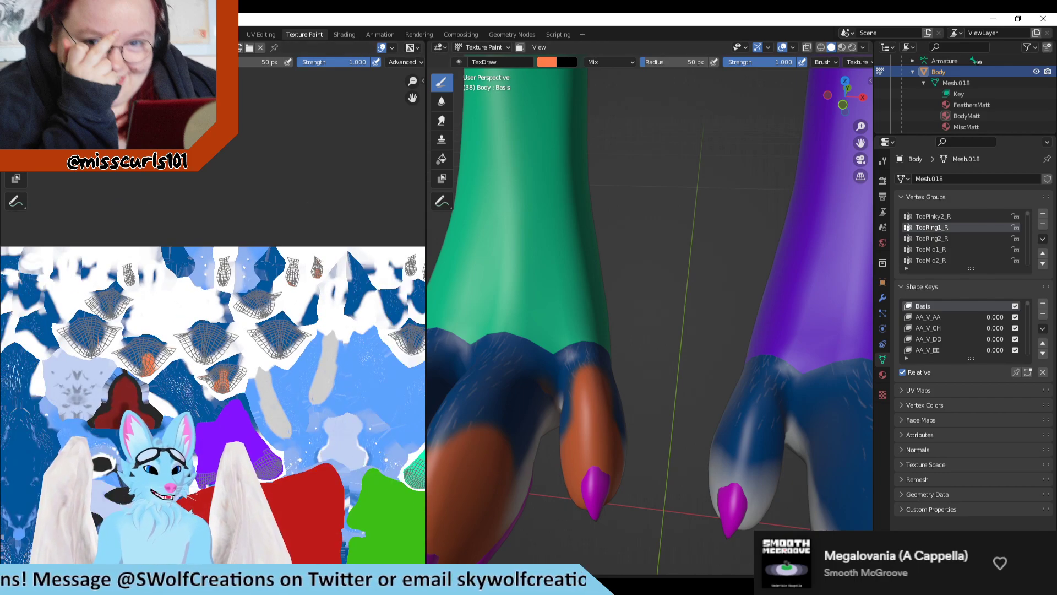
Step: Switch to Clip Studio Paint and fill the innermost right toe's large UV island with blue, hue 194, on the L_IndexToes layer
{"action": "key", "text": "alt+Tab"}
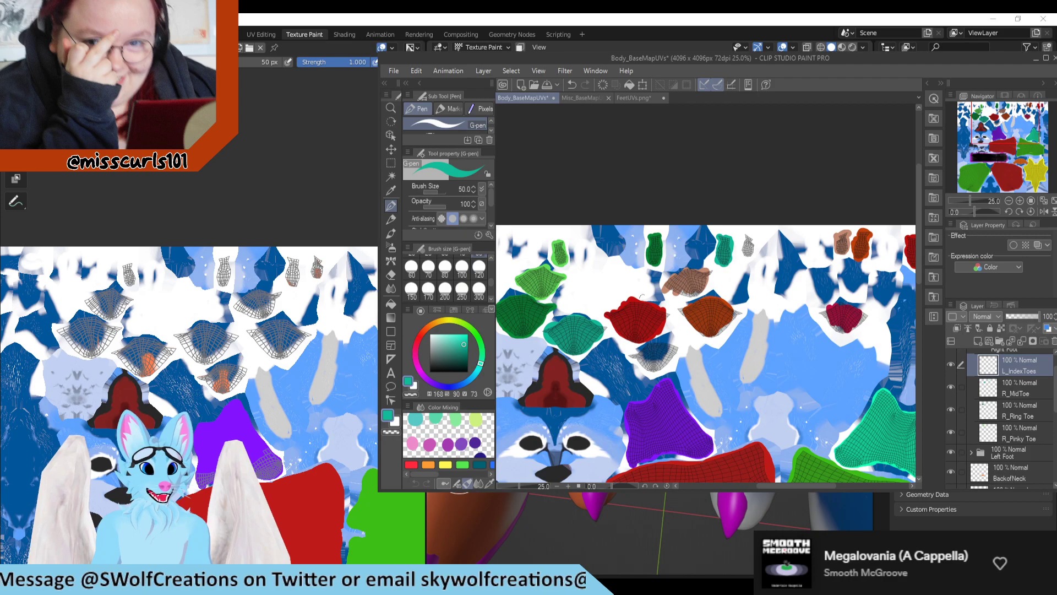
{"action": "scroll", "coordinate": [552, 331], "scroll_direction": "down", "scroll_amount": 1}
{"action": "scroll", "coordinate": [555, 343], "scroll_direction": "up", "scroll_amount": 1}
{"action": "scroll", "coordinate": [671, 361], "scroll_direction": "up", "scroll_amount": 2}
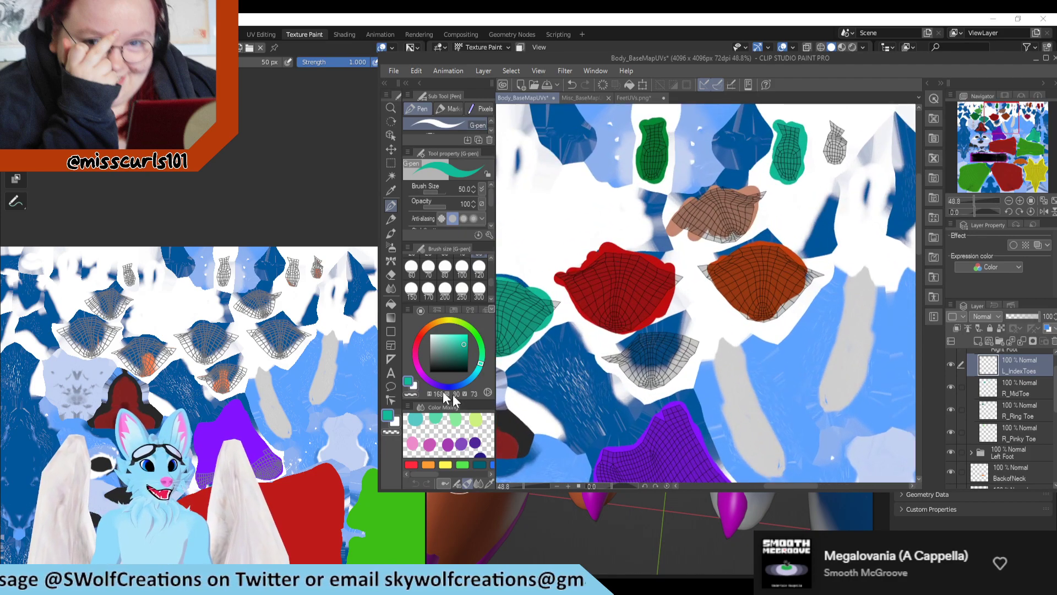
{"action": "left_click_drag", "start_coordinate": [474, 368], "coordinate": [474, 376]}
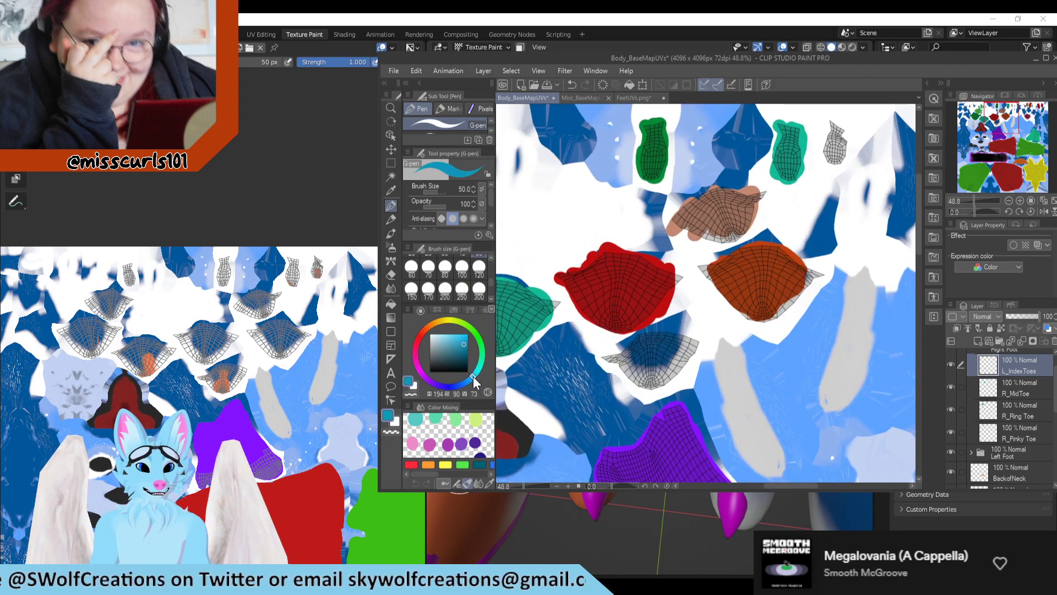
{"action": "scroll", "coordinate": [615, 370], "scroll_direction": "up", "scroll_amount": 1}
{"action": "scroll", "coordinate": [615, 371], "scroll_direction": "up", "scroll_amount": 1}
{"action": "mouse_move", "coordinate": [611, 366]}
{"action": "left_mouse_down"}
{"action": "mouse_move", "coordinate": [584, 355]}
{"action": "mouse_move", "coordinate": [605, 358]}
{"action": "mouse_move", "coordinate": [600, 341]}
{"action": "mouse_move", "coordinate": [650, 321]}
{"action": "mouse_move", "coordinate": [732, 310]}
{"action": "mouse_move", "coordinate": [751, 330]}
{"action": "mouse_move", "coordinate": [708, 374]}
{"action": "mouse_move", "coordinate": [658, 392]}
{"action": "mouse_move", "coordinate": [633, 364]}
{"action": "mouse_move", "coordinate": [660, 325]}
{"action": "mouse_move", "coordinate": [683, 380]}
{"action": "mouse_move", "coordinate": [702, 340]}
{"action": "left_mouse_up"}
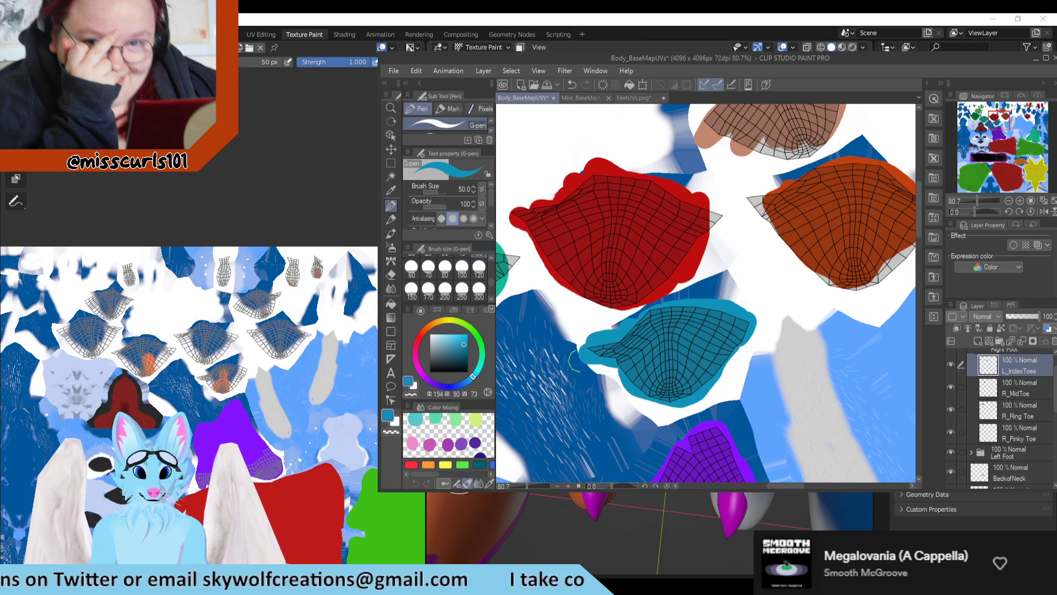
{"action": "scroll", "coordinate": [584, 361], "scroll_direction": "down", "scroll_amount": 1}
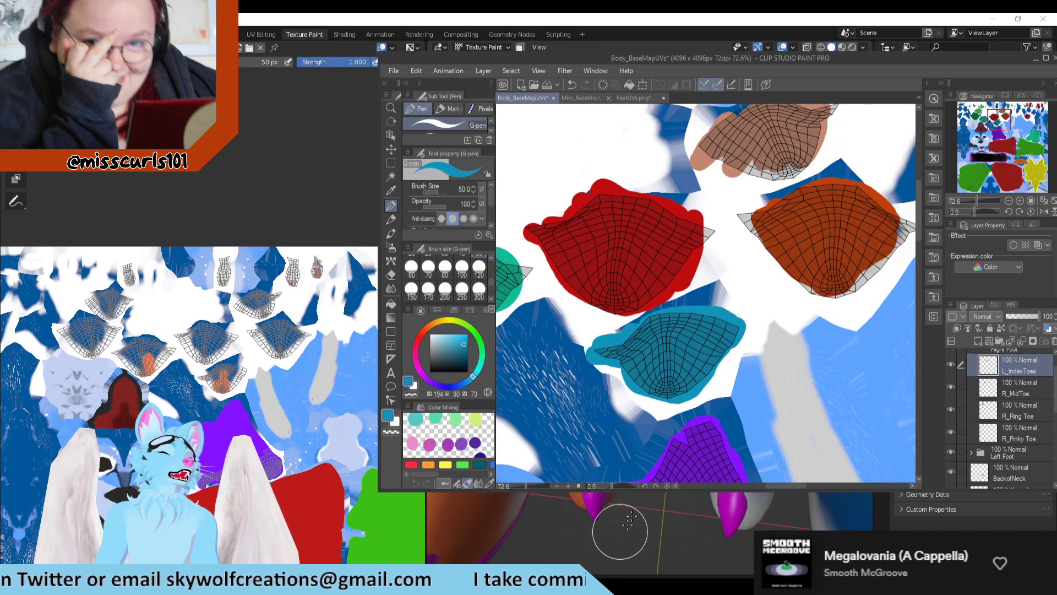
Step: Paint the innermost toe's small underside island, beside the teal one, in the same blue on L_IndexToes
{"action": "scroll", "coordinate": [666, 319], "scroll_direction": "down", "scroll_amount": 3}
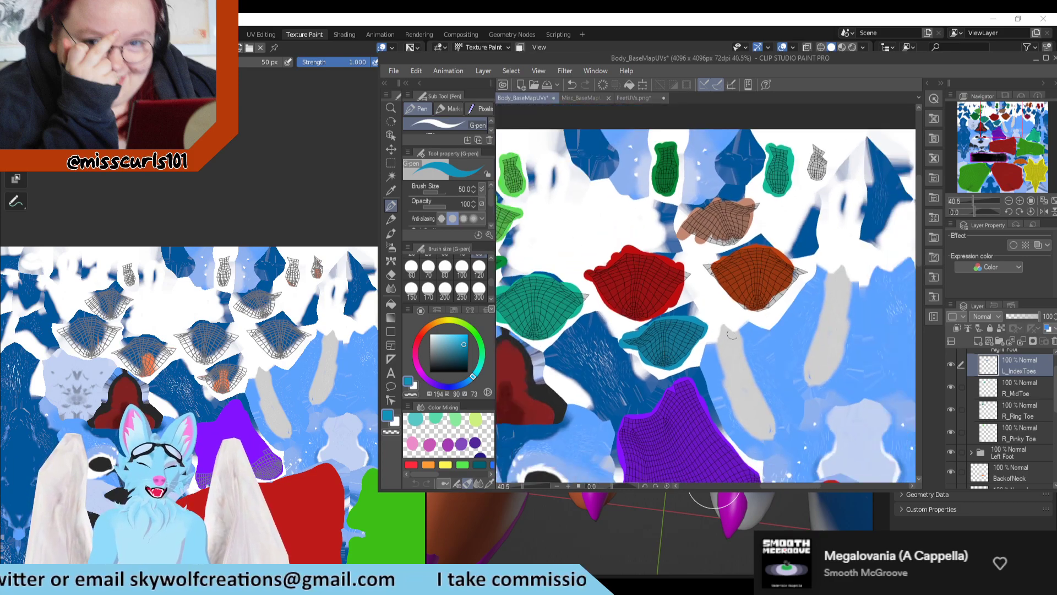
{"action": "scroll", "coordinate": [732, 335], "scroll_direction": "down", "scroll_amount": 2}
{"action": "scroll", "coordinate": [740, 205], "scroll_direction": "down", "scroll_amount": 2}
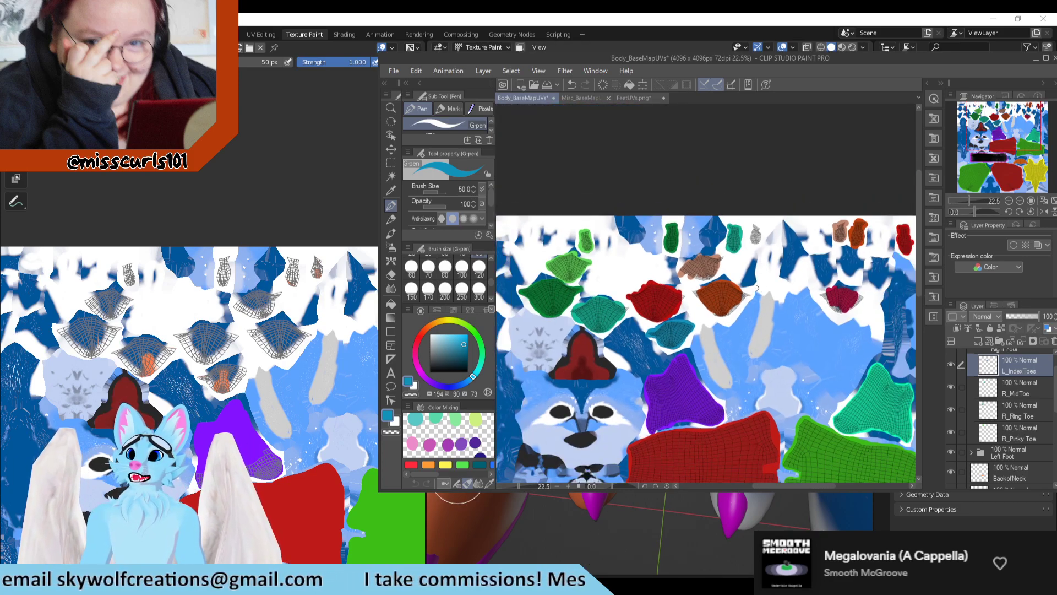
{"action": "scroll", "coordinate": [749, 228], "scroll_direction": "up", "scroll_amount": 8}
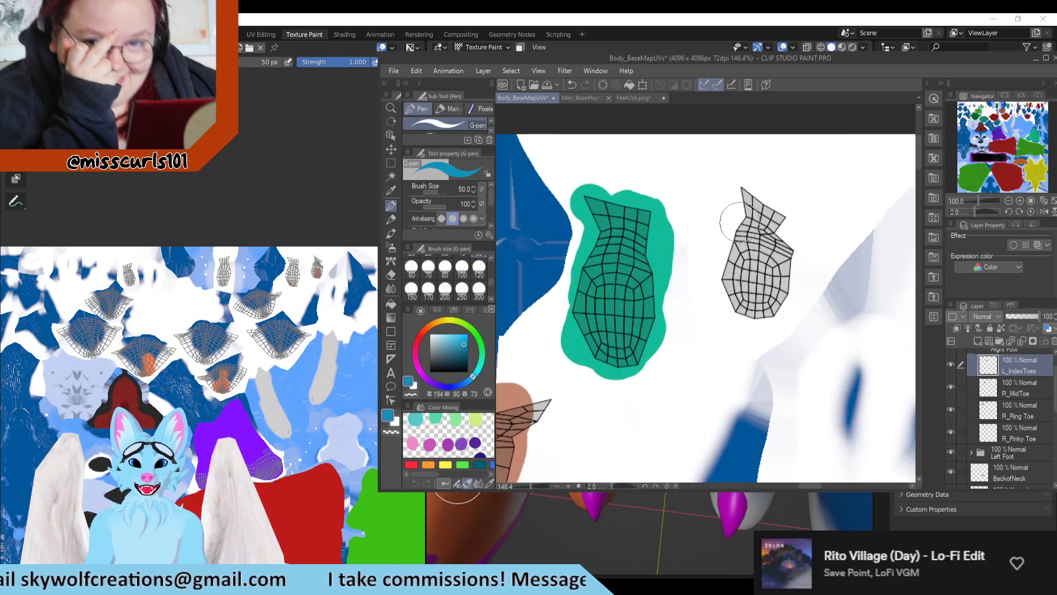
{"action": "mouse_move", "coordinate": [735, 190]}
{"action": "left_mouse_down"}
{"action": "mouse_move", "coordinate": [776, 221]}
{"action": "mouse_move", "coordinate": [741, 242]}
{"action": "mouse_move", "coordinate": [743, 301]}
{"action": "mouse_move", "coordinate": [732, 322]}
{"action": "mouse_move", "coordinate": [778, 223]}
{"action": "mouse_move", "coordinate": [793, 297]}
{"action": "mouse_move", "coordinate": [770, 282]}
{"action": "left_mouse_up"}
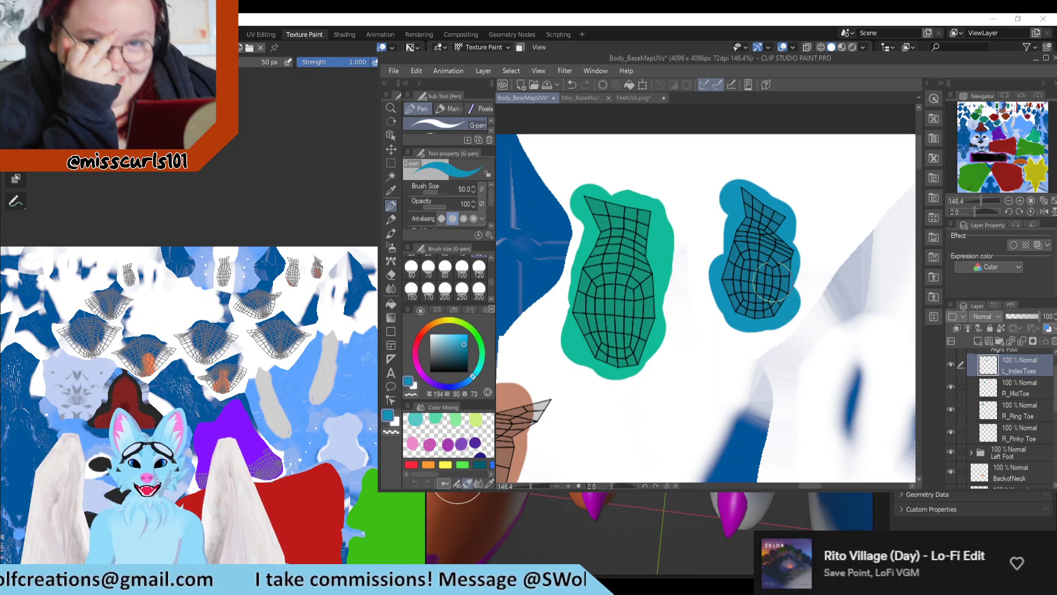
{"action": "scroll", "coordinate": [694, 248], "scroll_direction": "down", "scroll_amount": 4}
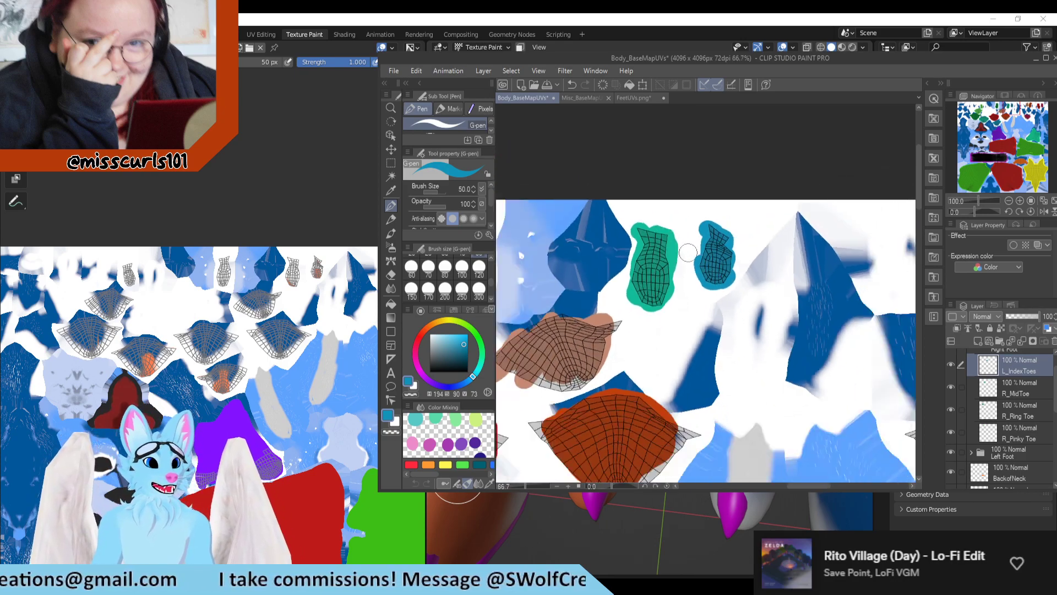
{"action": "scroll", "coordinate": [687, 252], "scroll_direction": "down", "scroll_amount": 6}
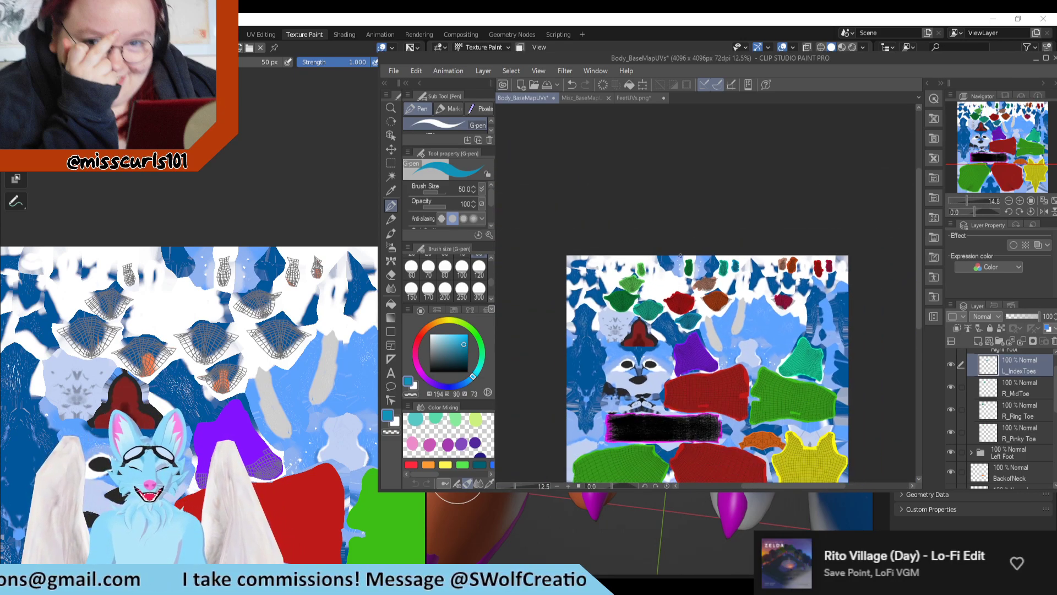
Step: Switch to Blender and examine the toes of both feet on the model
{"action": "scroll", "coordinate": [680, 256], "scroll_direction": "down", "scroll_amount": 1}
{"action": "scroll", "coordinate": [680, 272], "scroll_direction": "up", "scroll_amount": 1}
{"action": "left_click", "coordinate": [618, 554]}
{"action": "scroll", "coordinate": [651, 412], "scroll_direction": "down", "scroll_amount": 7}
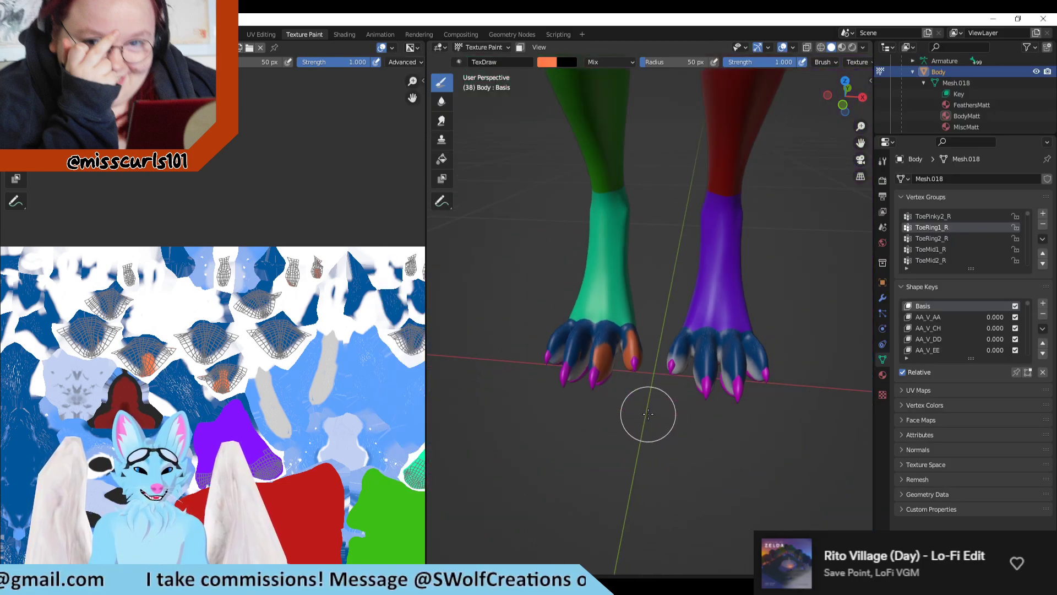
{"action": "scroll", "coordinate": [630, 406], "scroll_direction": "up", "scroll_amount": 5}
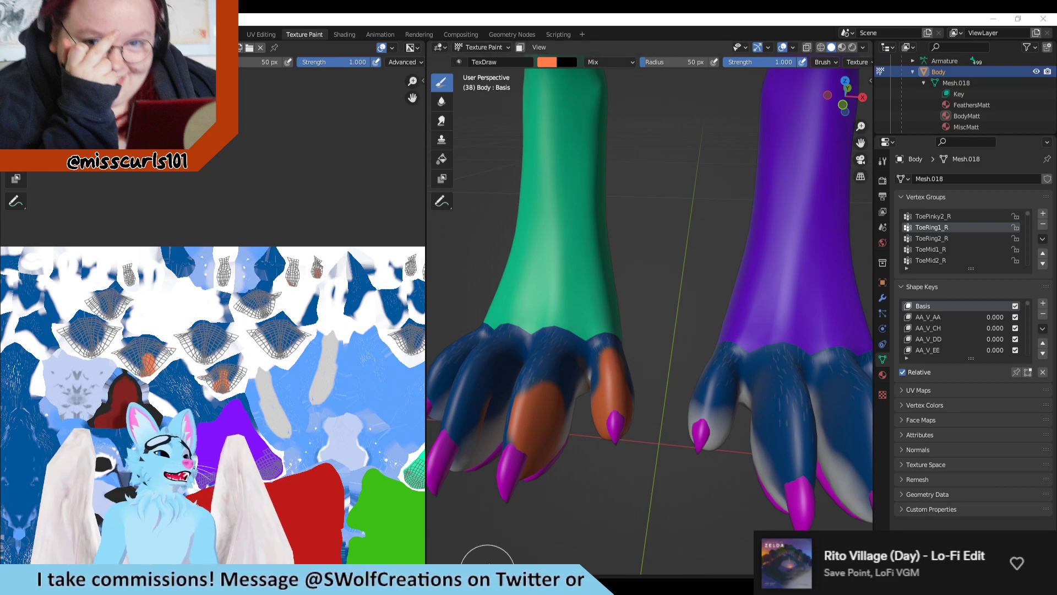
{"action": "scroll", "coordinate": [505, 556], "scroll_direction": "down", "scroll_amount": 1}
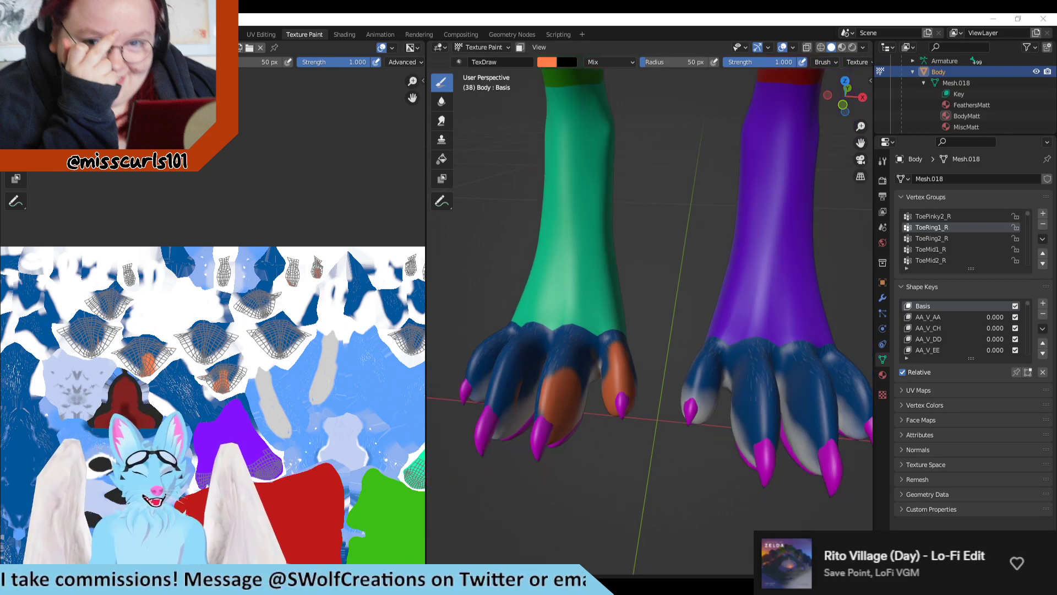
Step: Return to Clip Studio Paint, save the Body_BaseMapUVs document and maximize the window
{"action": "key", "text": "alt+Tab"}
{"action": "scroll", "coordinate": [614, 136], "scroll_direction": "down", "scroll_amount": 2}
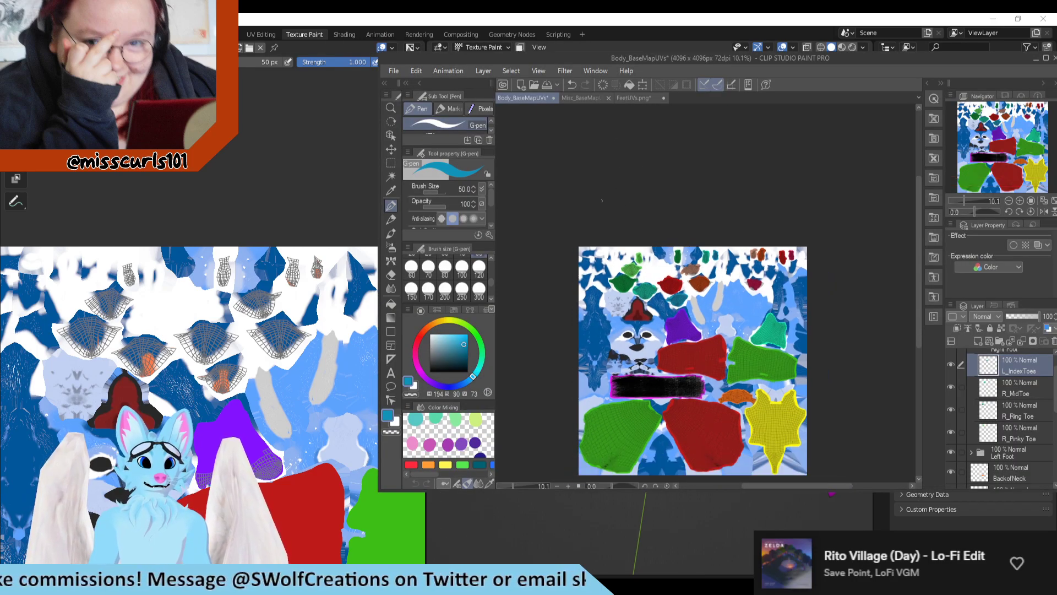
{"action": "scroll", "coordinate": [566, 296], "scroll_direction": "up", "scroll_amount": 2}
{"action": "key", "text": "ctrl+s"}
{"action": "scroll", "coordinate": [563, 126], "scroll_direction": "down", "scroll_amount": 2}
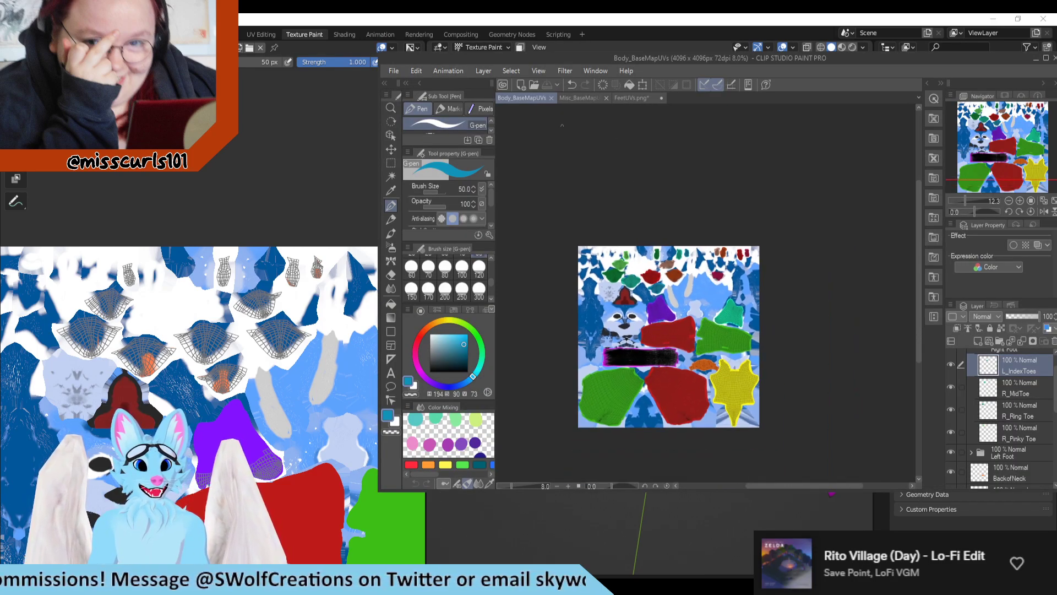
{"action": "scroll", "coordinate": [576, 240], "scroll_direction": "up", "scroll_amount": 5}
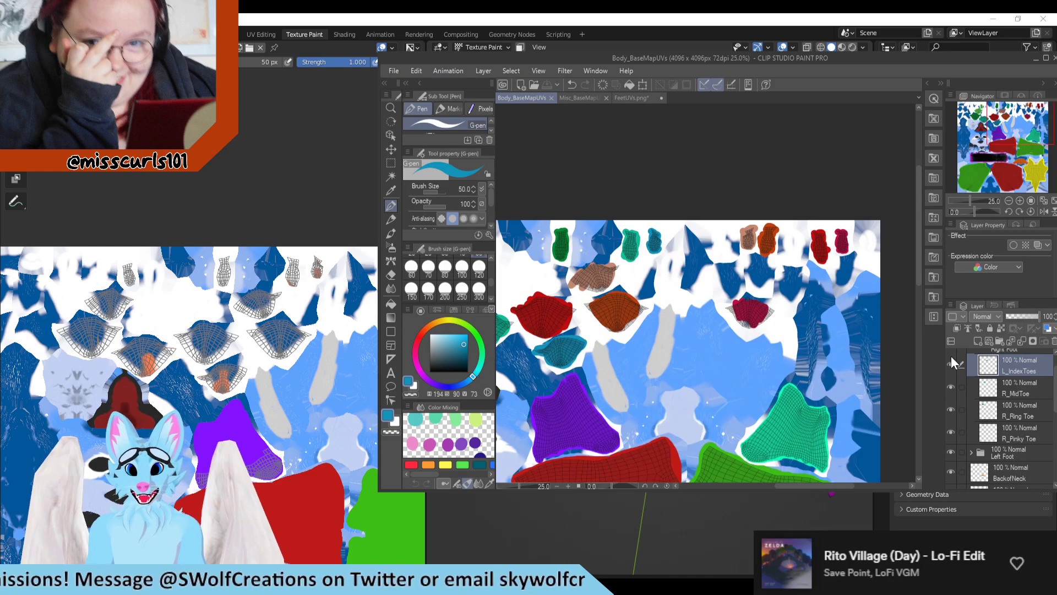
{"action": "scroll", "coordinate": [993, 412], "scroll_direction": "up", "scroll_amount": 1}
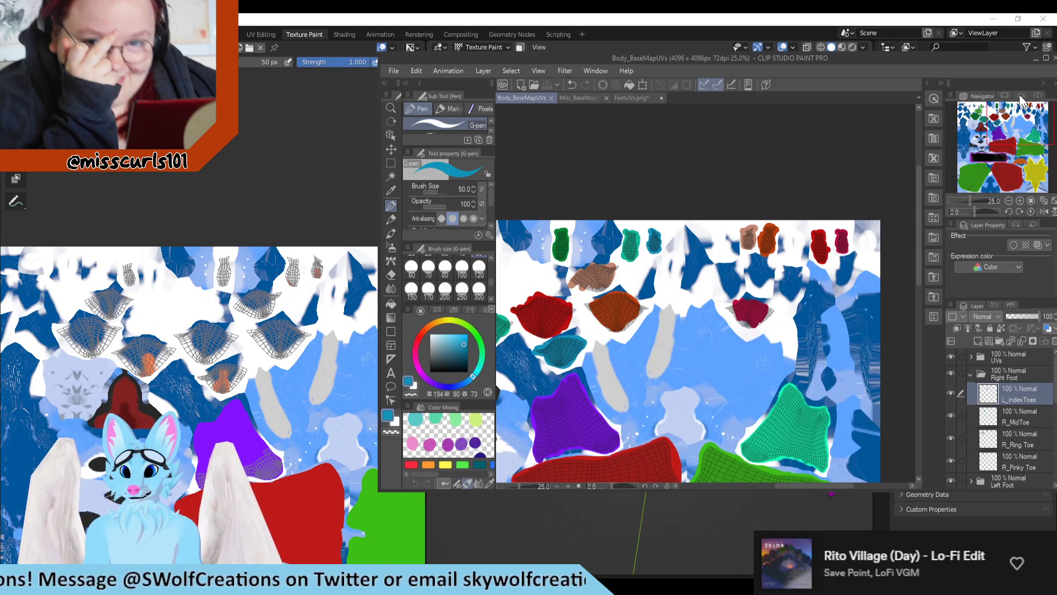
{"action": "left_click", "coordinate": [1045, 58]}
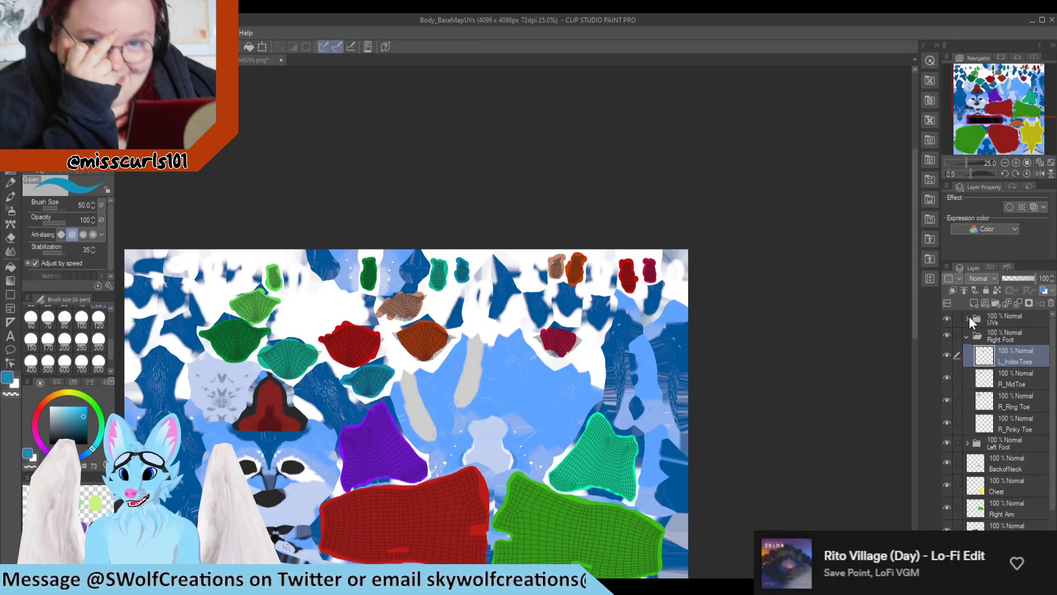
Step: Collapse the Right Foot folder and toggle the visibility of the UVs and Right Foot folders to check their contents
{"action": "left_click", "coordinate": [947, 319]}
{"action": "left_click", "coordinate": [946, 319]}
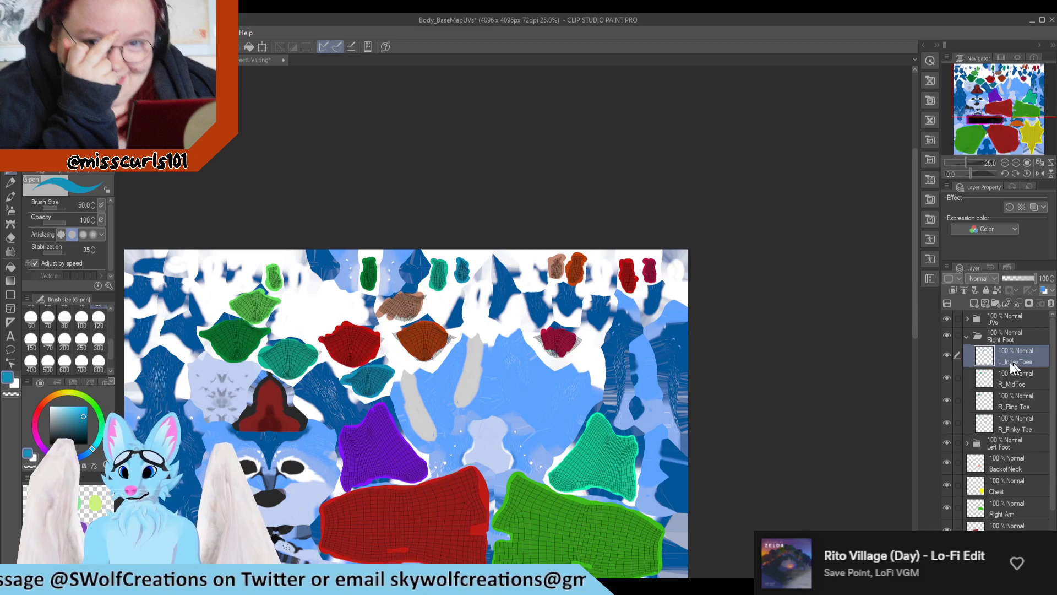
{"action": "left_click", "coordinate": [965, 336]}
{"action": "left_click", "coordinate": [946, 337]}
{"action": "left_click", "coordinate": [947, 337]}
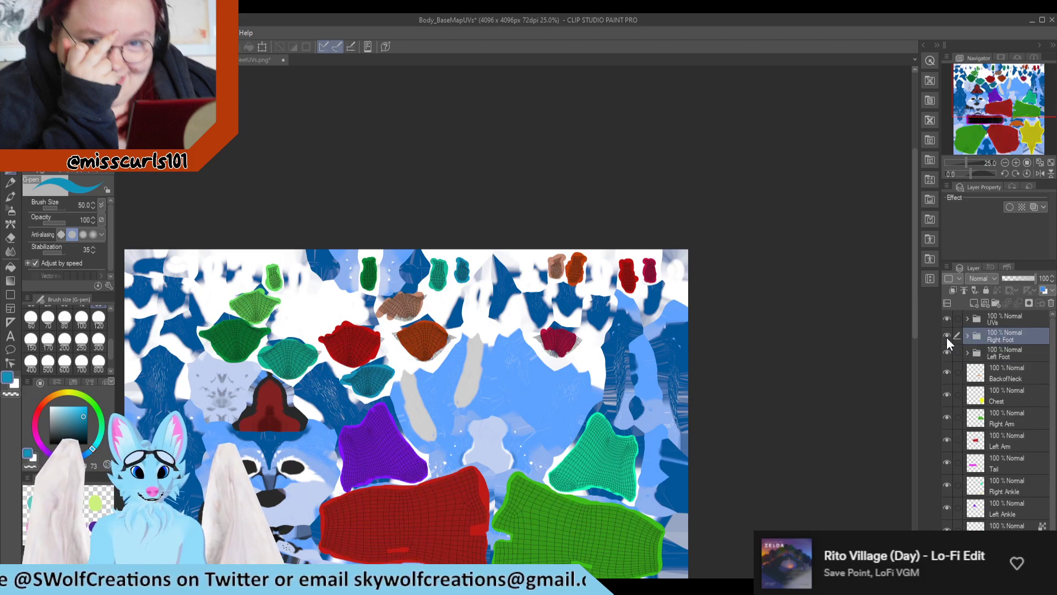
{"action": "left_click", "coordinate": [946, 337]}
{"action": "left_click", "coordinate": [946, 337]}
{"action": "scroll", "coordinate": [293, 333], "scroll_direction": "up", "scroll_amount": 4}
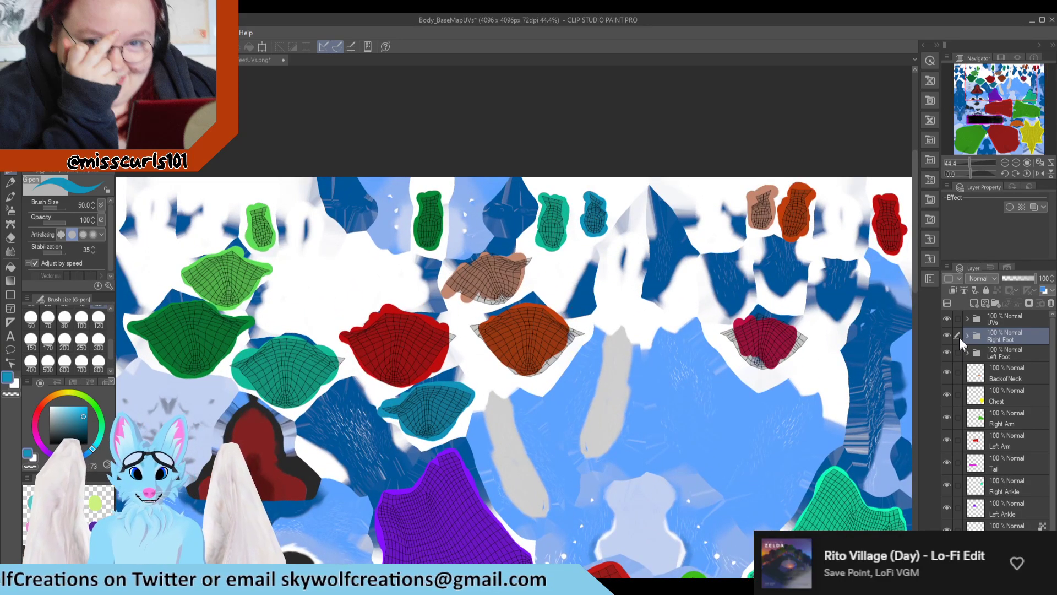
Step: Expand the Left Foot folder and cover the exposed edges of the crimson island on L_PinkyToe with its own sampled color
{"action": "left_click", "coordinate": [1001, 355]}
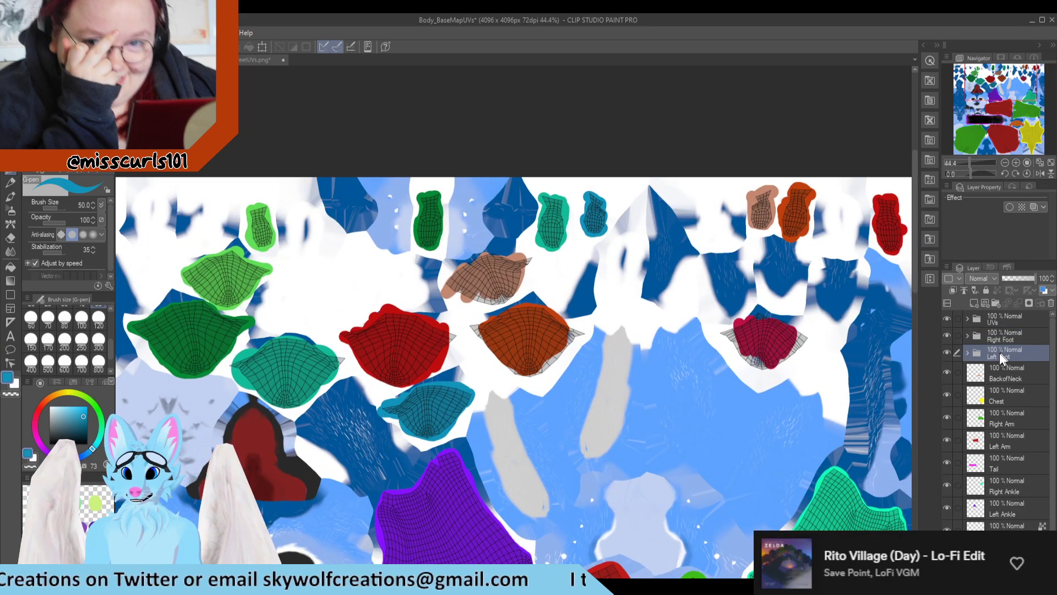
{"action": "left_click", "coordinate": [967, 353]}
{"action": "left_click", "coordinate": [1024, 379]}
{"action": "left_click", "coordinate": [944, 372]}
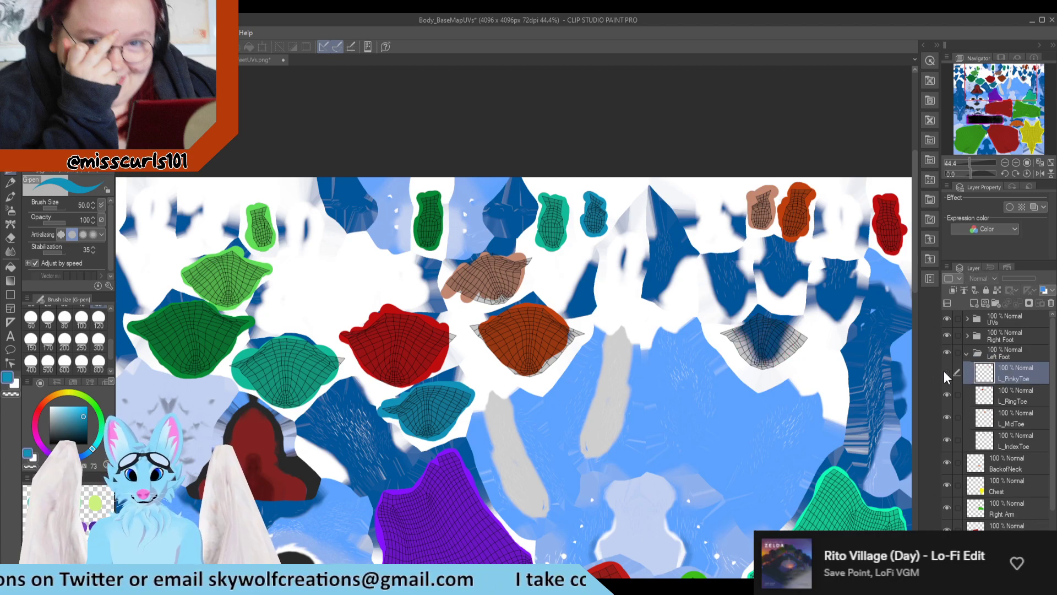
{"action": "left_click", "coordinate": [944, 371]}
{"action": "scroll", "coordinate": [760, 330], "scroll_direction": "up", "scroll_amount": 2}
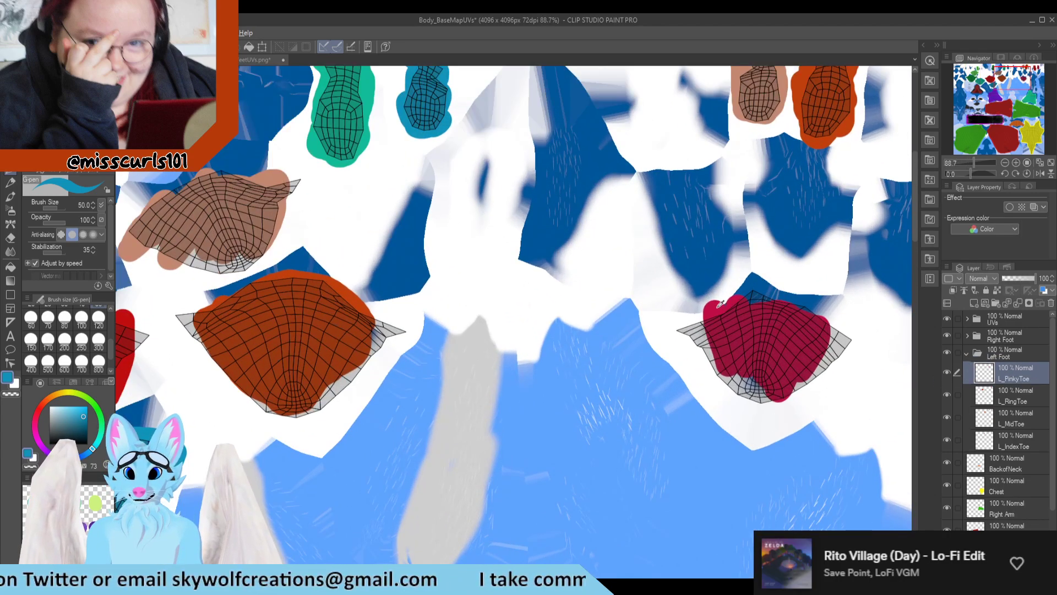
{"action": "left_click", "coordinate": [721, 304], "text": "alt"}
{"action": "mouse_move", "coordinate": [721, 305]}
{"action": "left_mouse_down"}
{"action": "mouse_move", "coordinate": [705, 330]}
{"action": "mouse_move", "coordinate": [680, 325]}
{"action": "mouse_move", "coordinate": [695, 353]}
{"action": "mouse_move", "coordinate": [737, 387]}
{"action": "mouse_move", "coordinate": [771, 394]}
{"action": "left_mouse_up"}
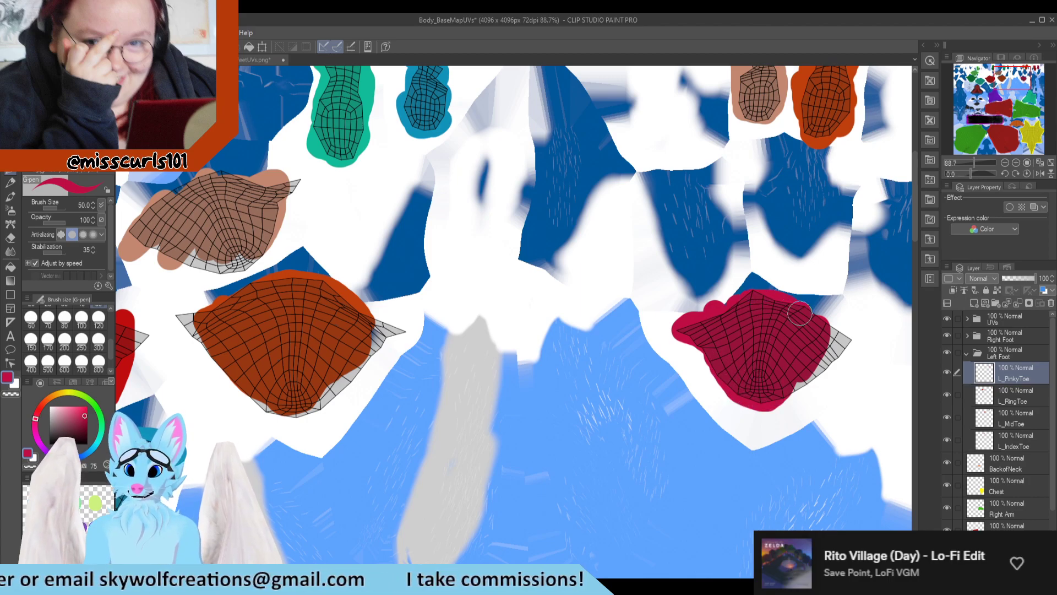
{"action": "mouse_move", "coordinate": [800, 314]}
{"action": "left_mouse_down"}
{"action": "mouse_move", "coordinate": [851, 344]}
{"action": "mouse_move", "coordinate": [774, 392]}
{"action": "left_mouse_up"}
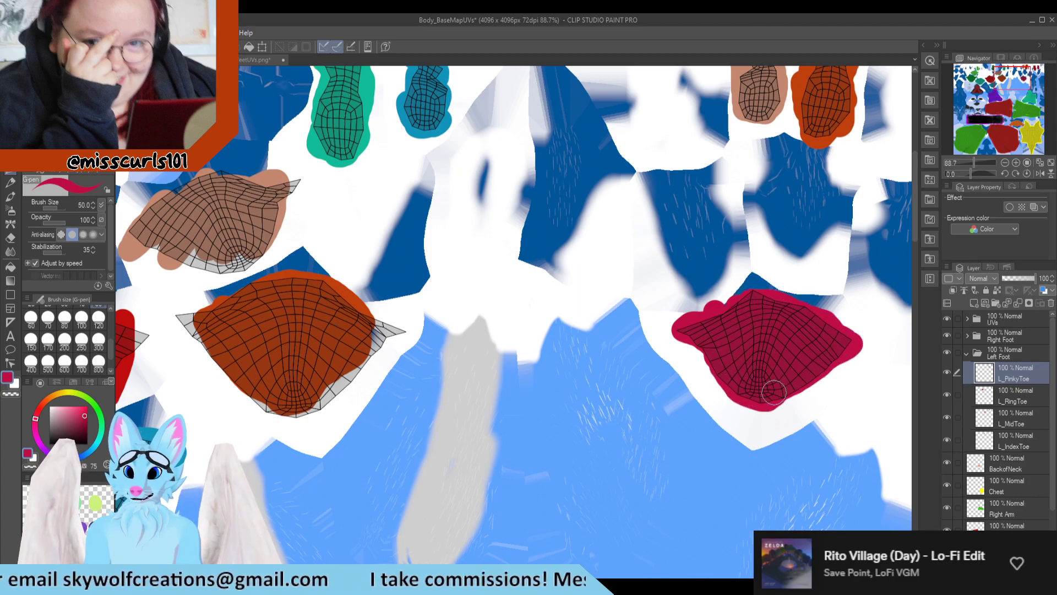
Step: Check which islands L_RingToe covers and extend the red fill over its island's exposed edges using the sampled red
{"action": "left_click", "coordinate": [1003, 392]}
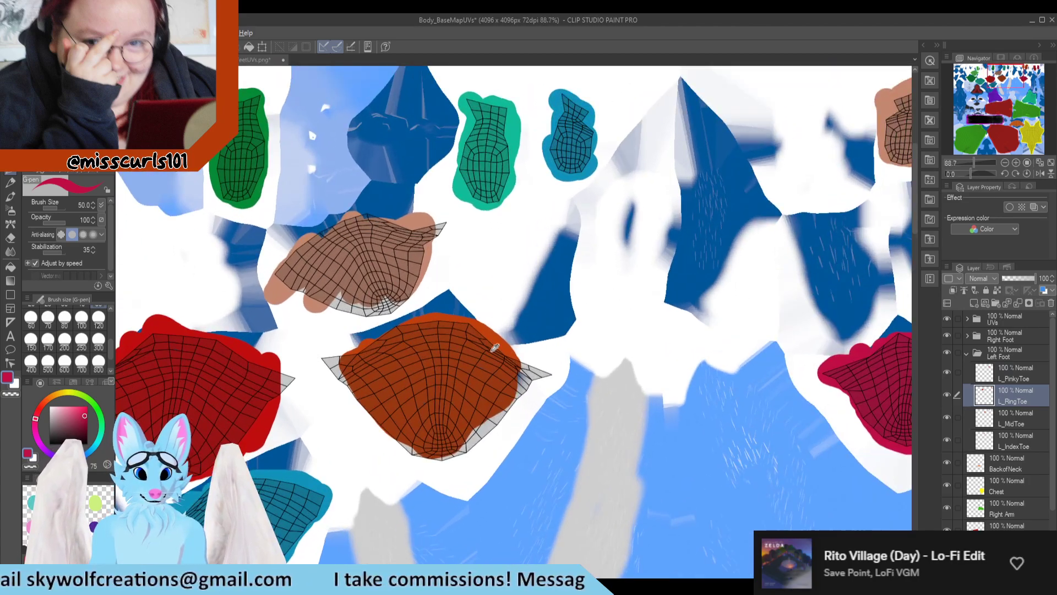
{"action": "left_click", "coordinate": [946, 395]}
{"action": "left_click", "coordinate": [946, 395]}
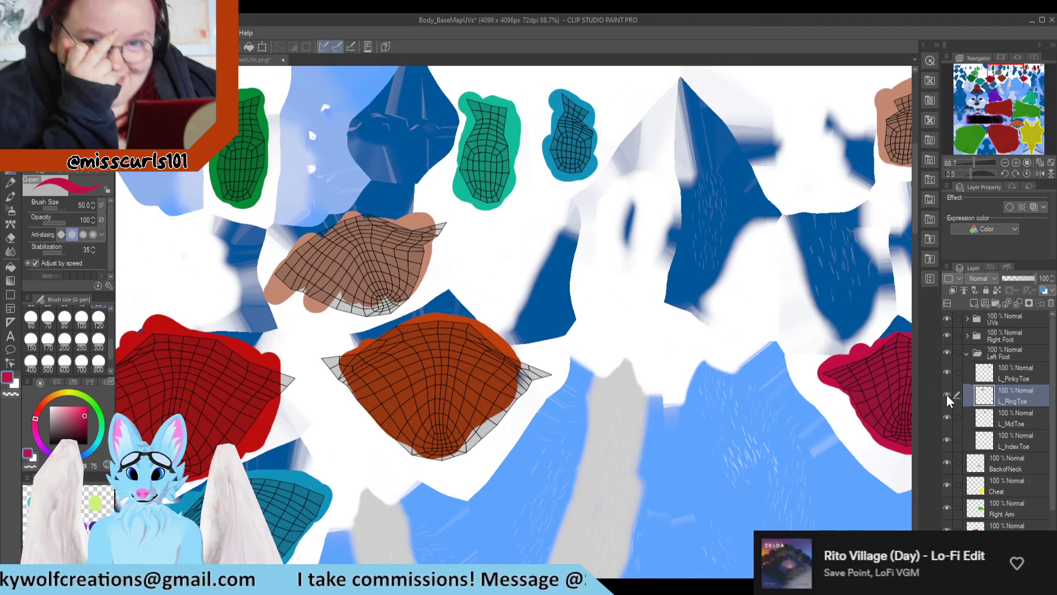
{"action": "scroll", "coordinate": [453, 405], "scroll_direction": "down", "scroll_amount": 1}
{"action": "scroll", "coordinate": [328, 442], "scroll_direction": "up", "scroll_amount": 1}
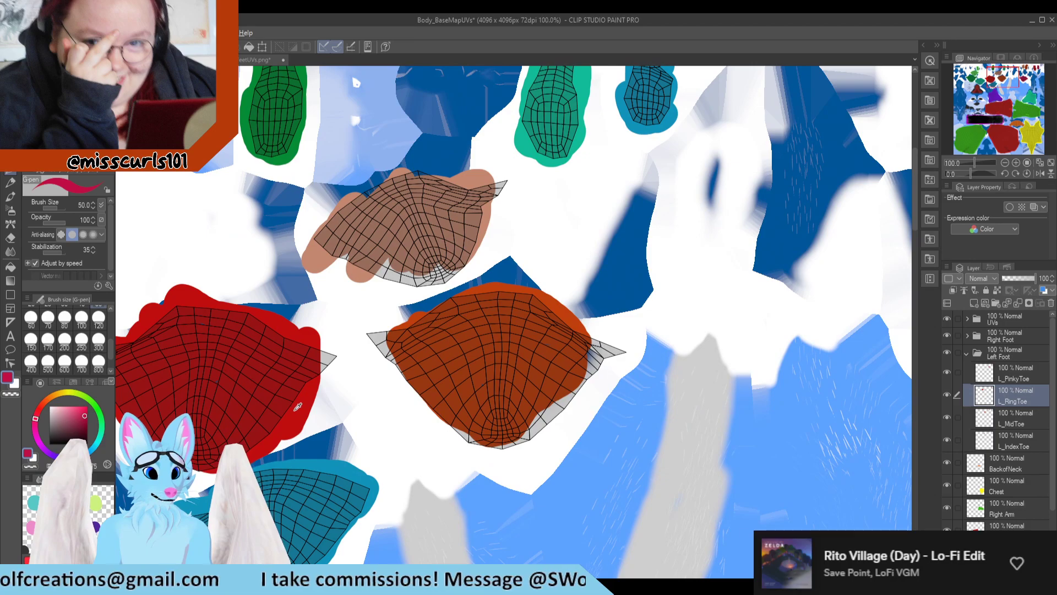
{"action": "scroll", "coordinate": [319, 369], "scroll_direction": "down", "scroll_amount": 1}
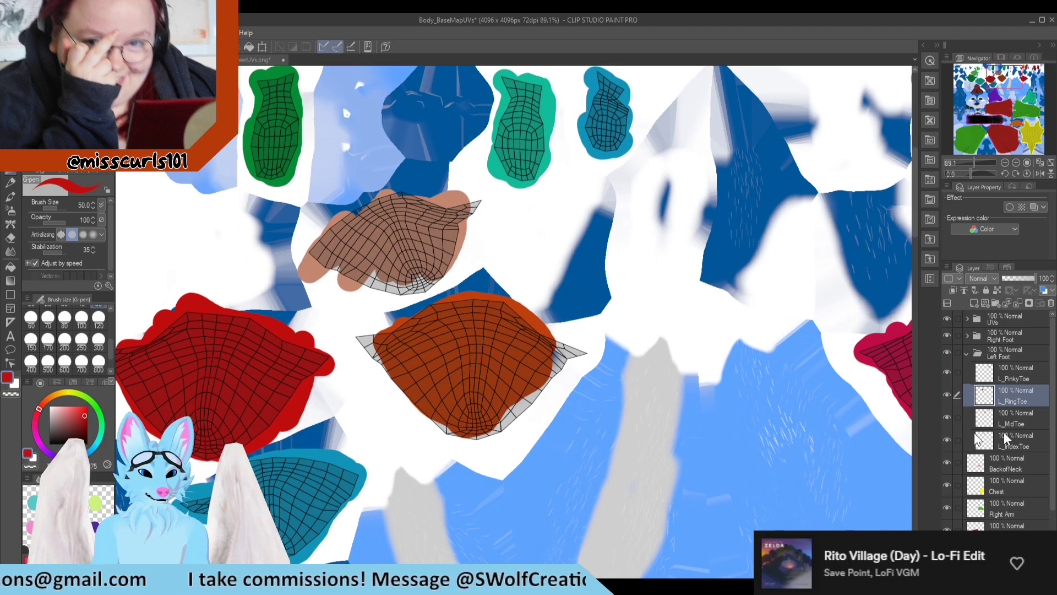
Step: Check L_MidToe's island and extend its sampled orange fill over the exposed corners and lower edges
{"action": "left_click", "coordinate": [1016, 420]}
{"action": "left_click", "coordinate": [947, 418]}
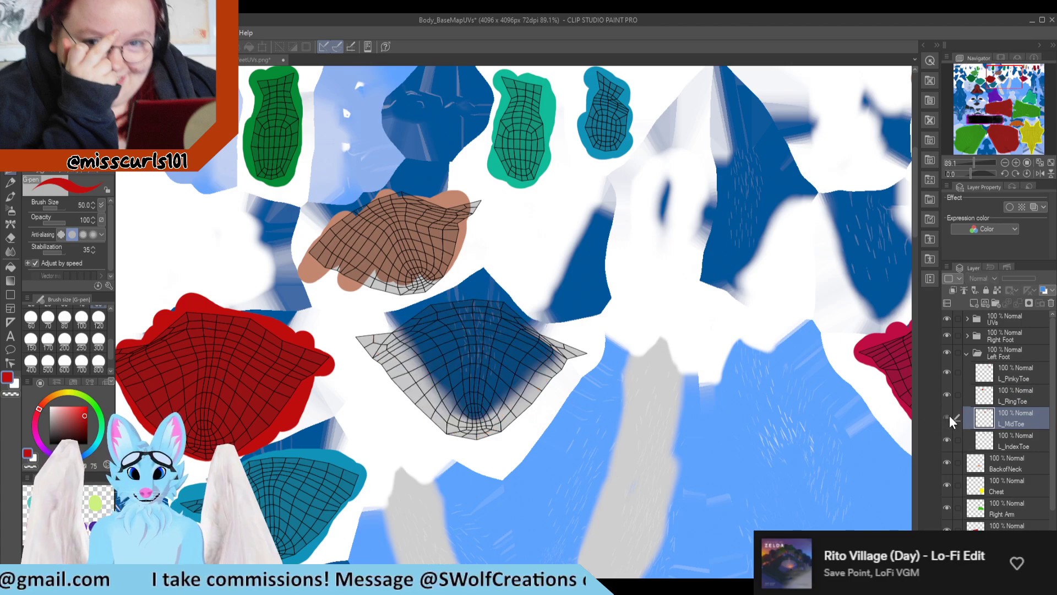
{"action": "left_click", "coordinate": [947, 418]}
{"action": "left_click", "coordinate": [538, 315], "text": "alt"}
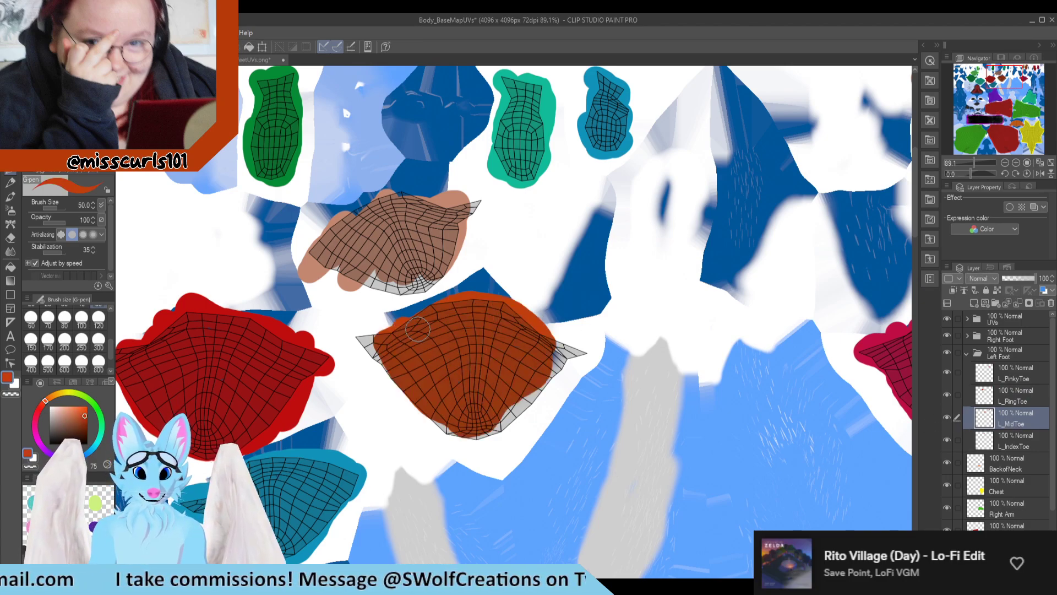
{"action": "mouse_move", "coordinate": [387, 342]}
{"action": "left_mouse_down"}
{"action": "mouse_move", "coordinate": [363, 347]}
{"action": "mouse_move", "coordinate": [428, 407]}
{"action": "mouse_move", "coordinate": [488, 437]}
{"action": "mouse_move", "coordinate": [572, 355]}
{"action": "mouse_move", "coordinate": [549, 346]}
{"action": "left_mouse_up"}
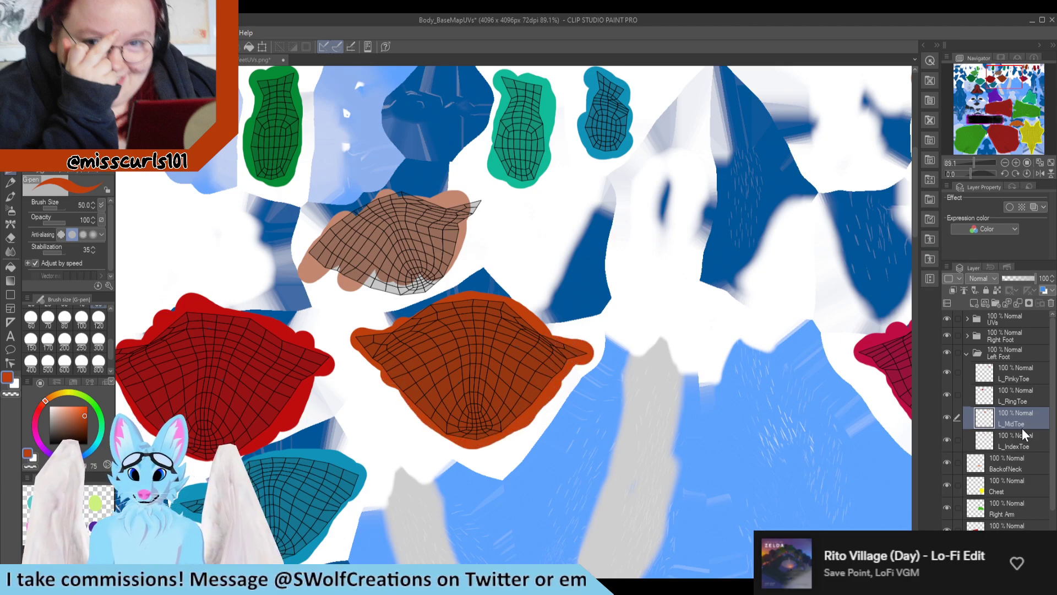
{"action": "left_click_drag", "start_coordinate": [1024, 434], "coordinate": [975, 445]}
{"action": "key", "text": "ctrl+z"}
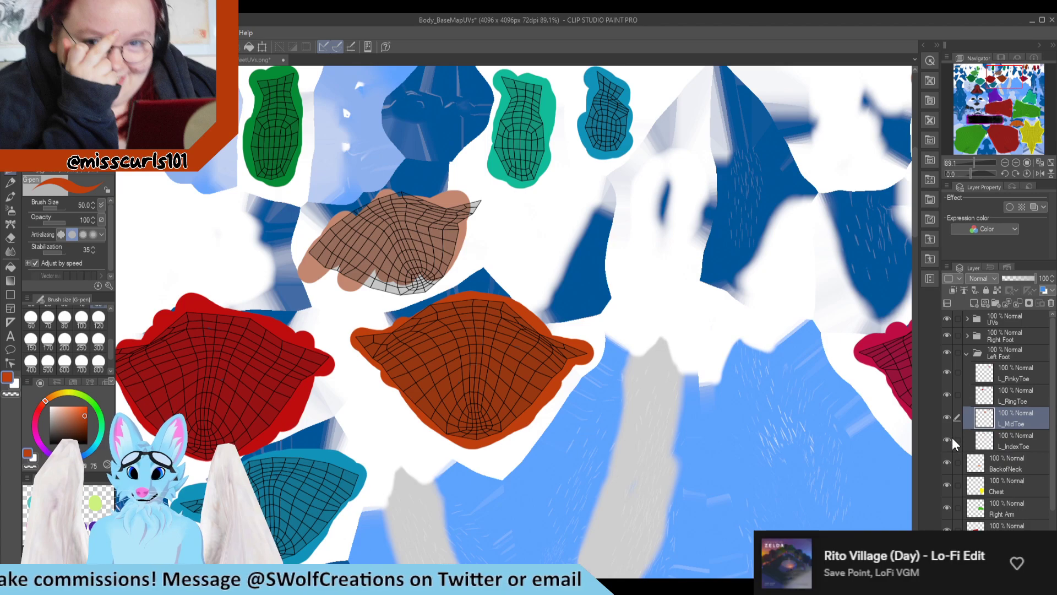
Step: Extend the L_IndexToe fill over its island's exposed corner and lower edges using its own sampled peach color
{"action": "left_click", "coordinate": [1007, 447]}
{"action": "scroll", "coordinate": [365, 223], "scroll_direction": "up", "scroll_amount": 3}
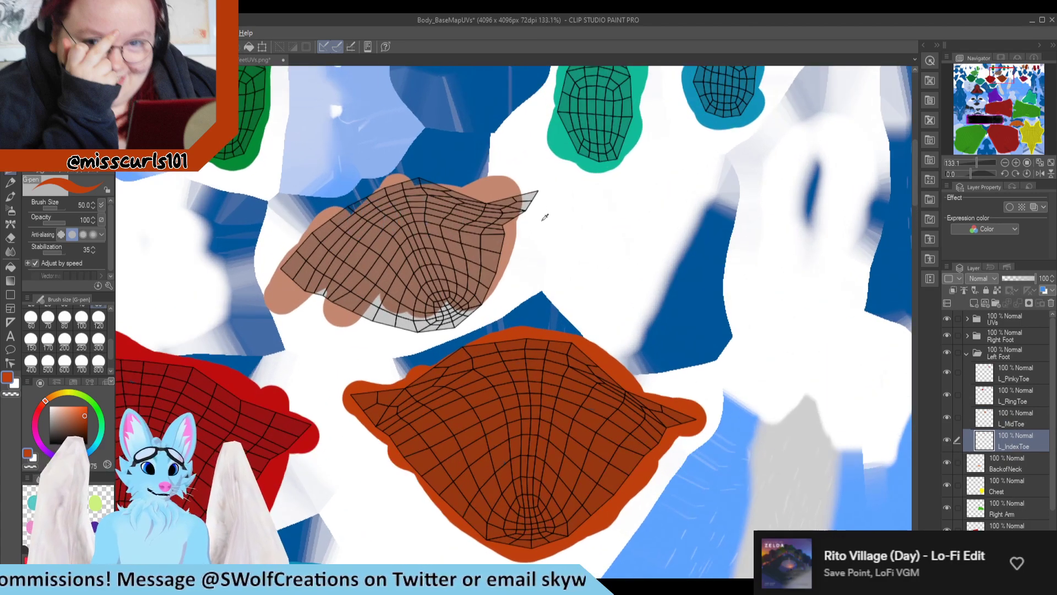
{"action": "left_click", "coordinate": [502, 194], "text": "alt"}
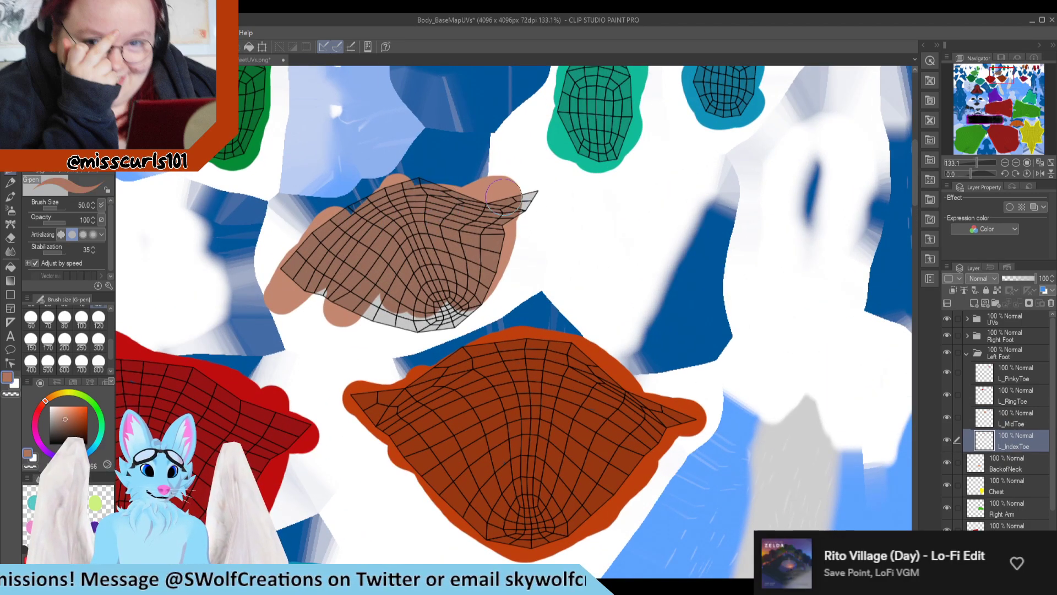
{"action": "mouse_move", "coordinate": [502, 194]}
{"action": "left_mouse_down"}
{"action": "mouse_move", "coordinate": [388, 200]}
{"action": "mouse_move", "coordinate": [294, 289]}
{"action": "mouse_move", "coordinate": [432, 336]}
{"action": "mouse_move", "coordinate": [530, 193]}
{"action": "left_mouse_up"}
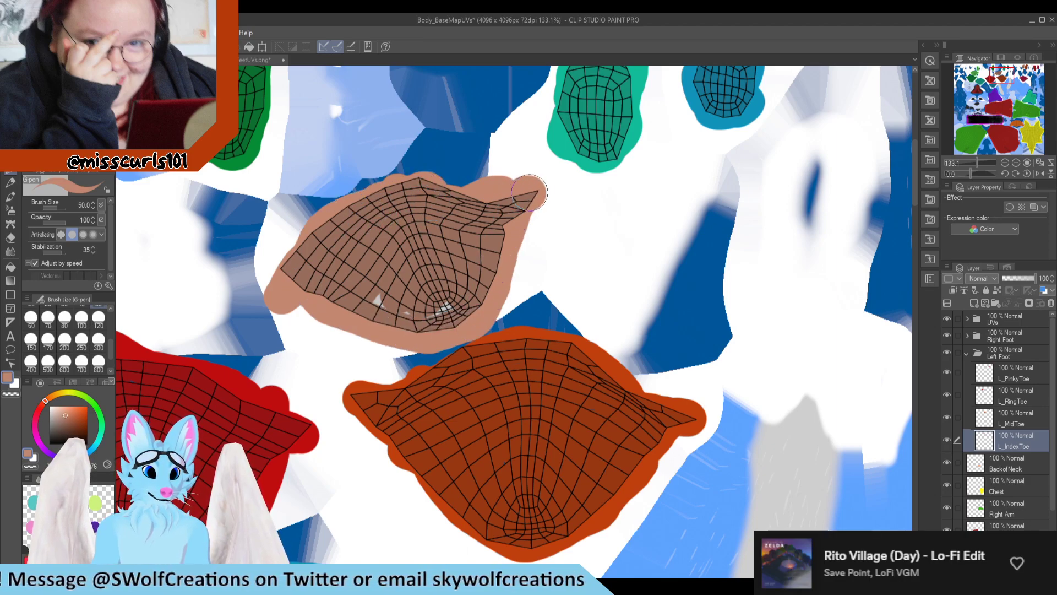
{"action": "scroll", "coordinate": [431, 285], "scroll_direction": "down", "scroll_amount": 3}
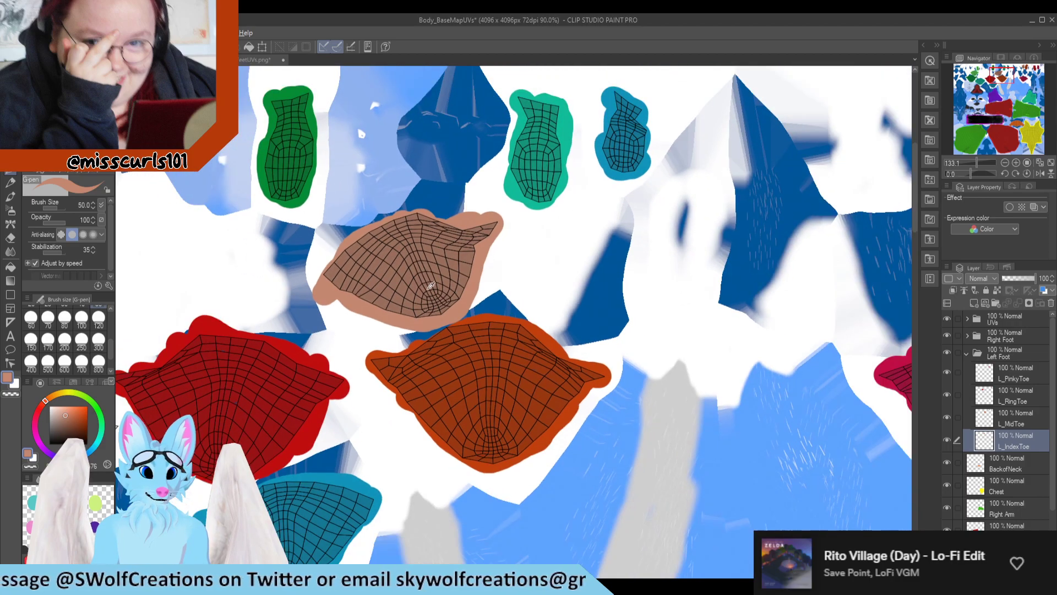
{"action": "scroll", "coordinate": [431, 285], "scroll_direction": "up", "scroll_amount": 4}
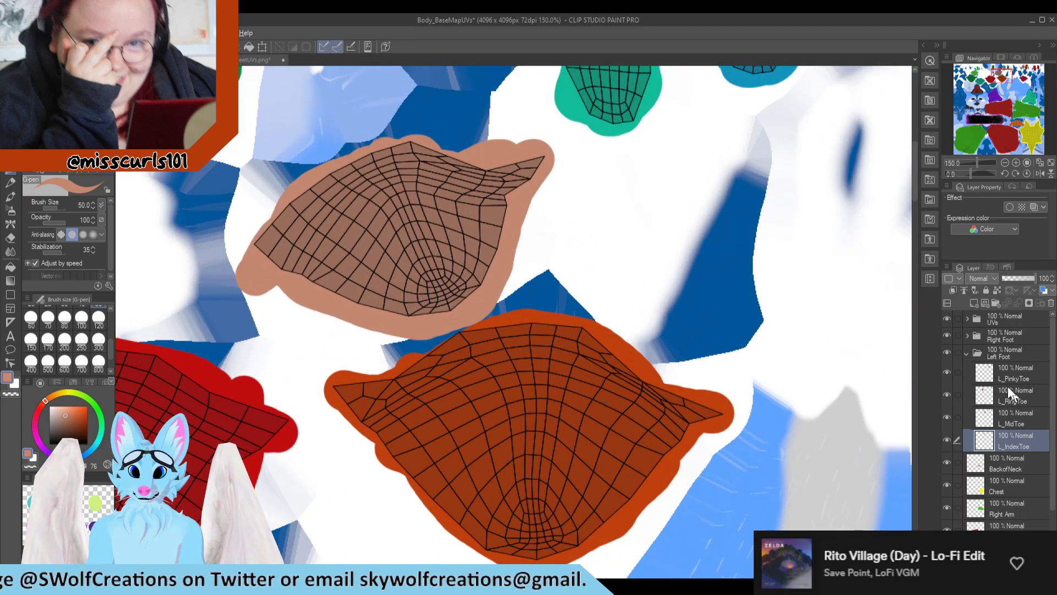
Step: Check the toe fills across the whole texture, hide the UVs folder, and save the document
{"action": "scroll", "coordinate": [341, 329], "scroll_direction": "down", "scroll_amount": 5}
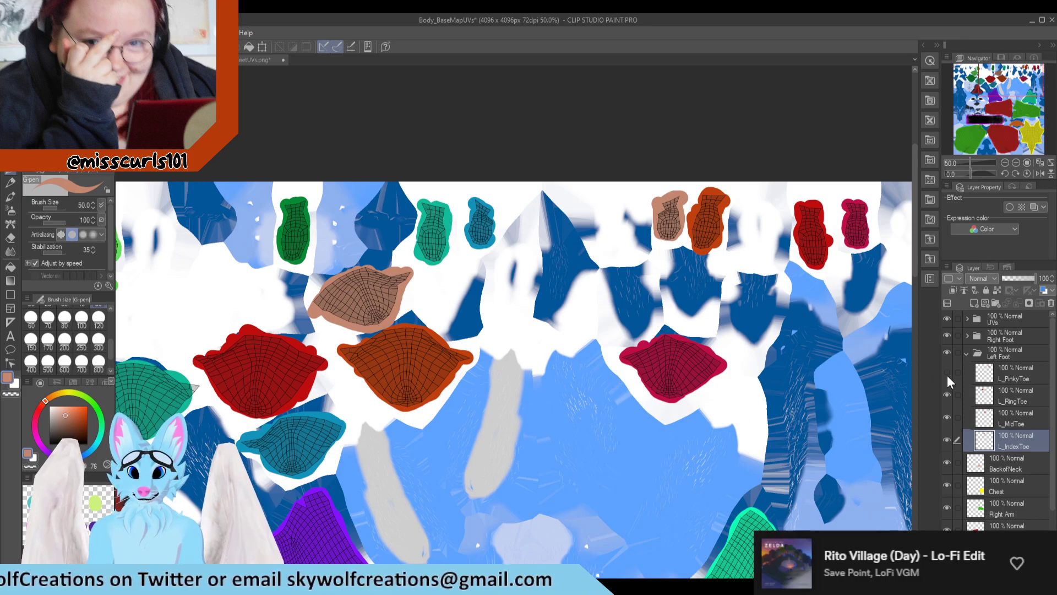
{"action": "scroll", "coordinate": [727, 218], "scroll_direction": "down", "scroll_amount": 2}
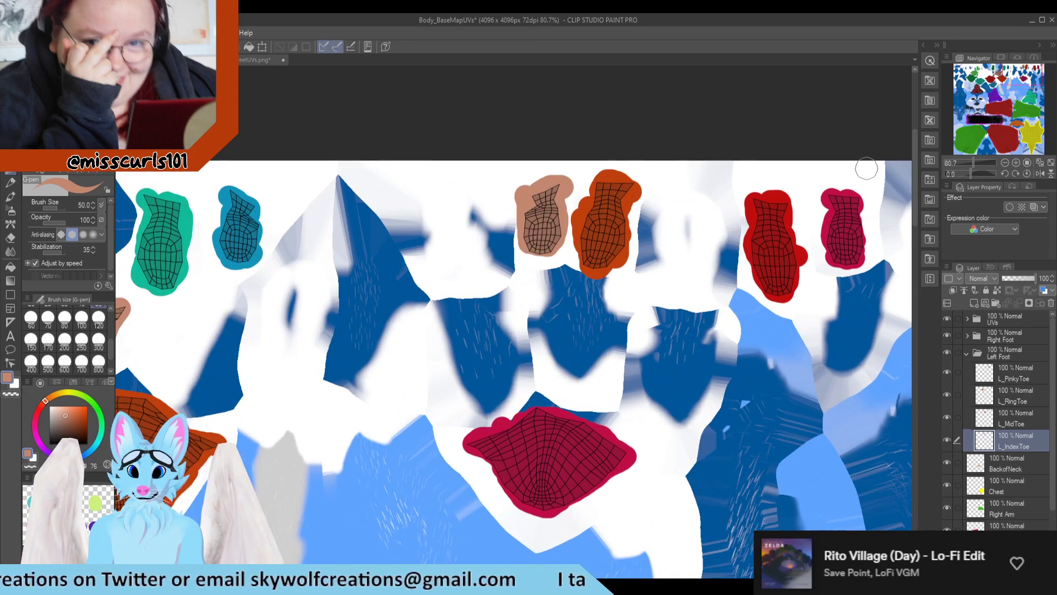
{"action": "scroll", "coordinate": [505, 398], "scroll_direction": "down", "scroll_amount": 2}
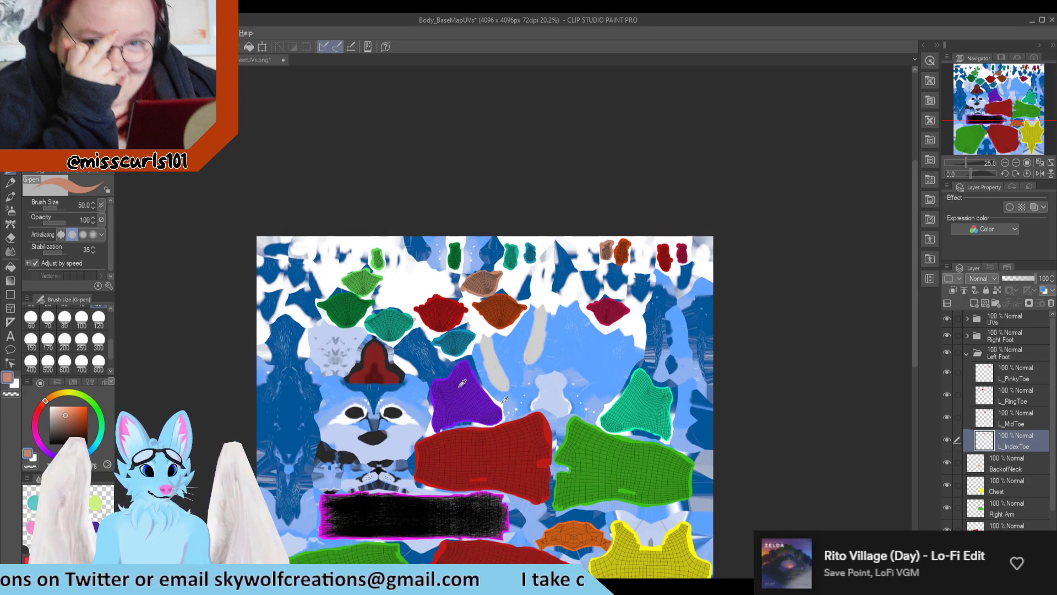
{"action": "left_click", "coordinate": [946, 319]}
{"action": "key", "text": "ctrl+s"}
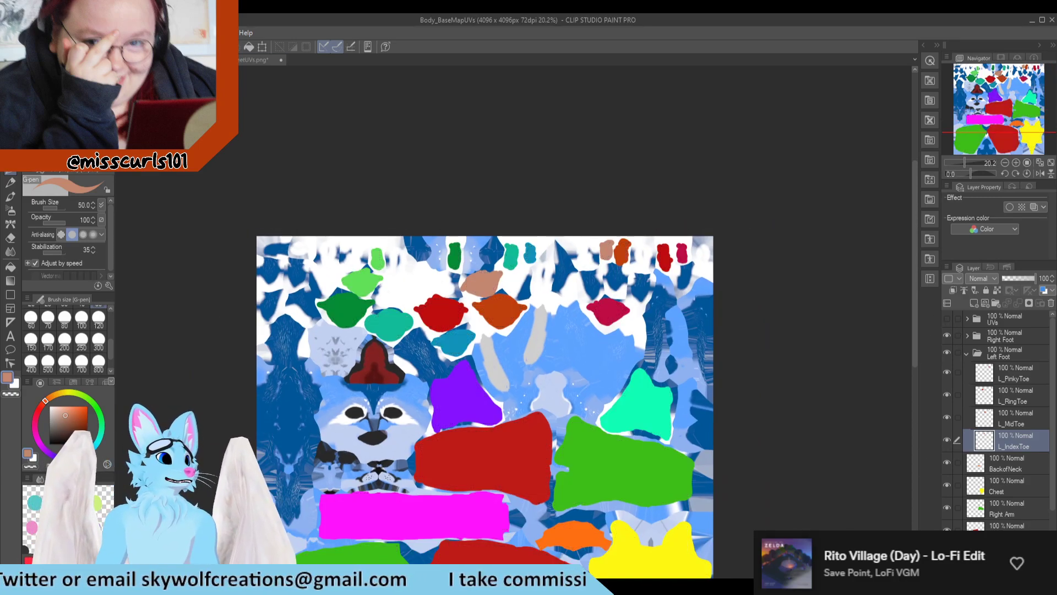
Step: Save the texture as a flattened JPEG named Body_BaseMapUVs.jpg in the uvs folder, accepting the loss of layer information
{"action": "left_click", "coordinate": [11, 33]}
{"action": "mouse_move", "coordinate": [55, 144]}
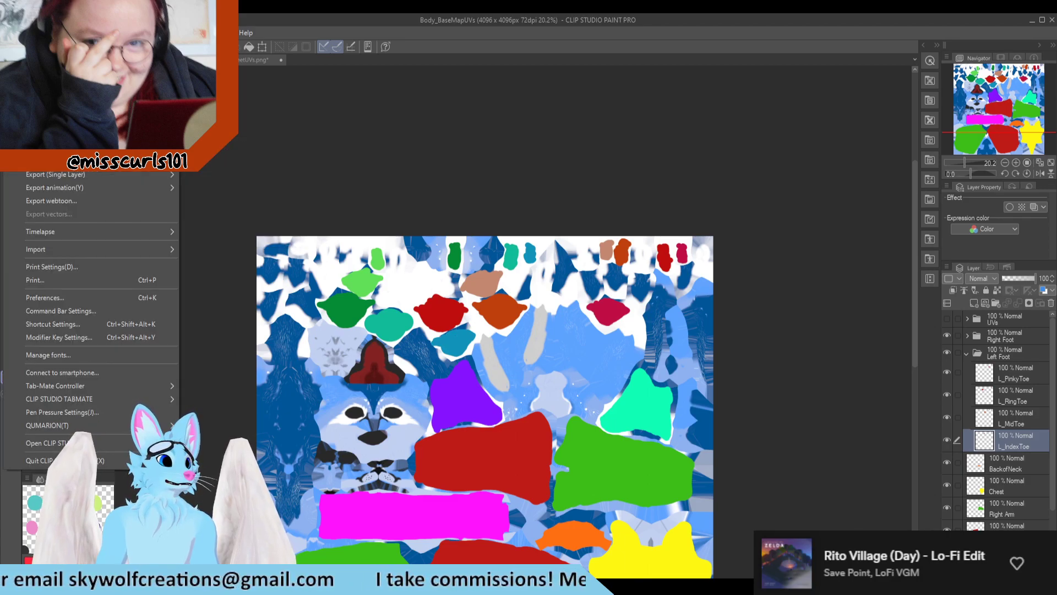
{"action": "left_click", "coordinate": [66, 130]}
{"action": "left_click", "coordinate": [121, 267]}
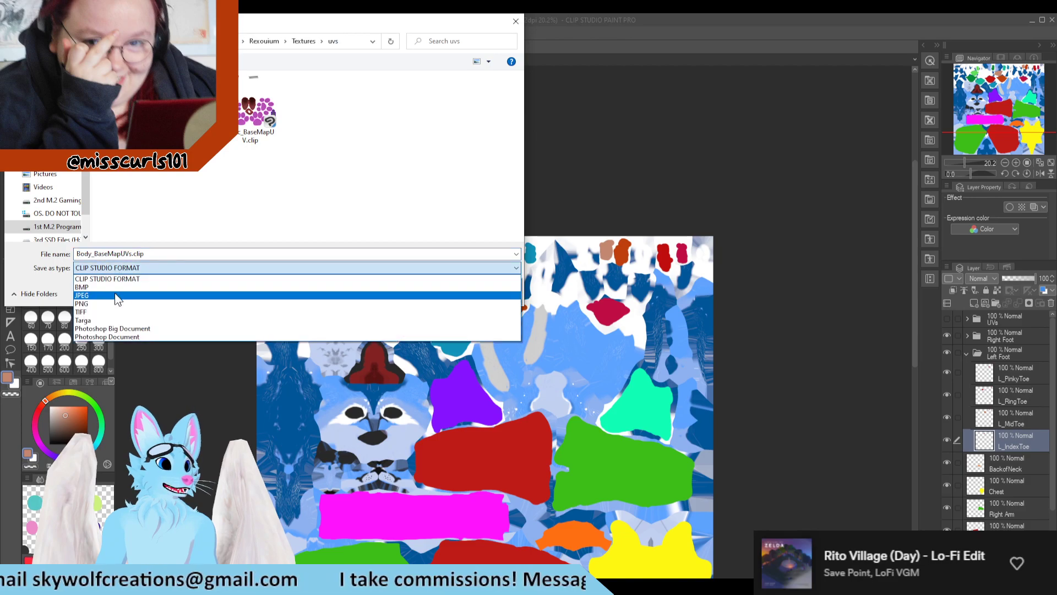
{"action": "left_click", "coordinate": [93, 299]}
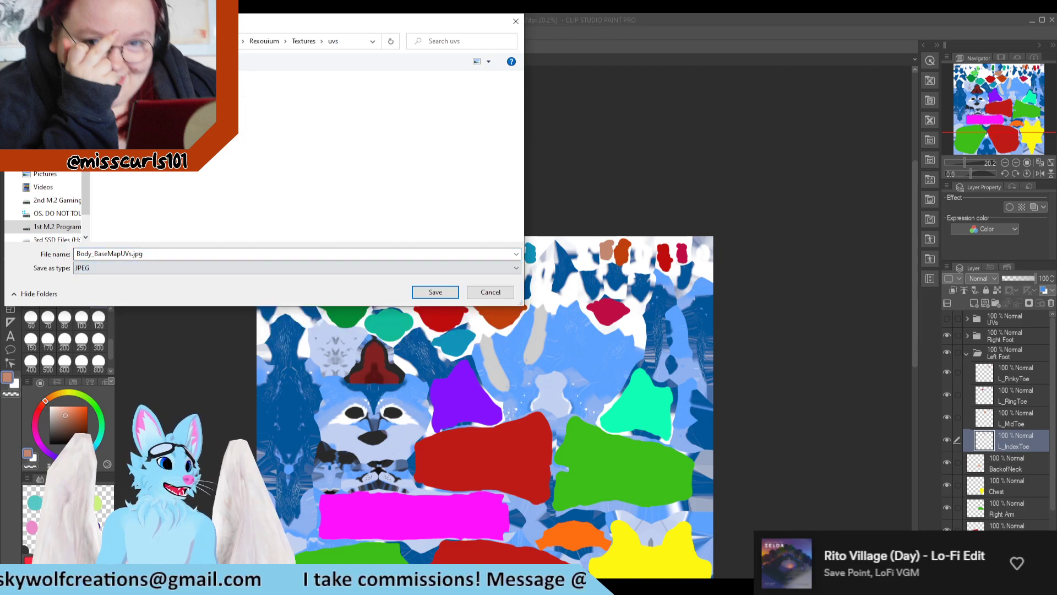
{"action": "key", "text": "Return"}
{"action": "left_click", "coordinate": [550, 306]}
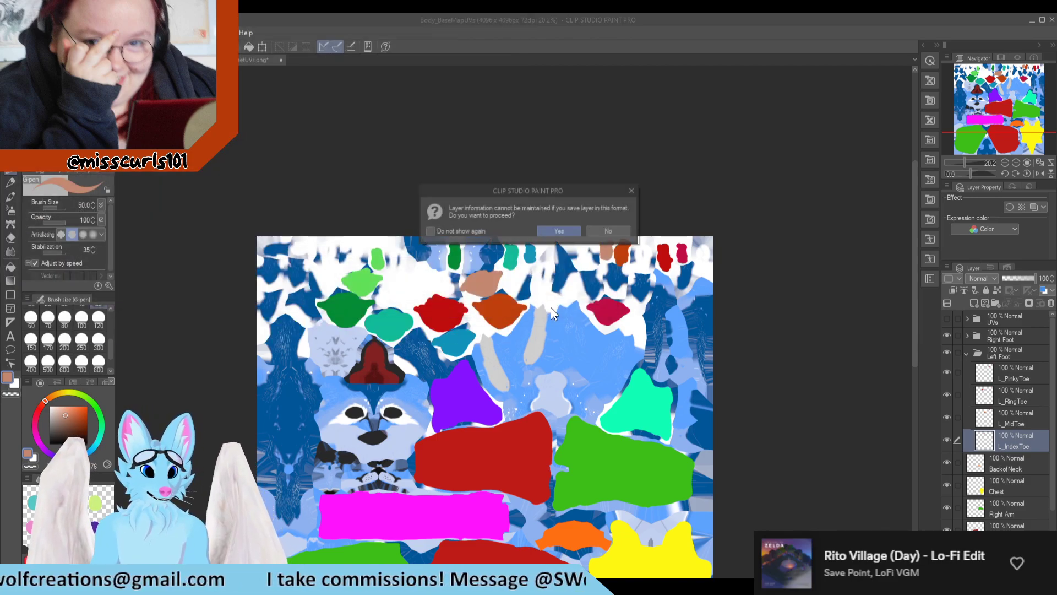
{"action": "left_click", "coordinate": [577, 229]}
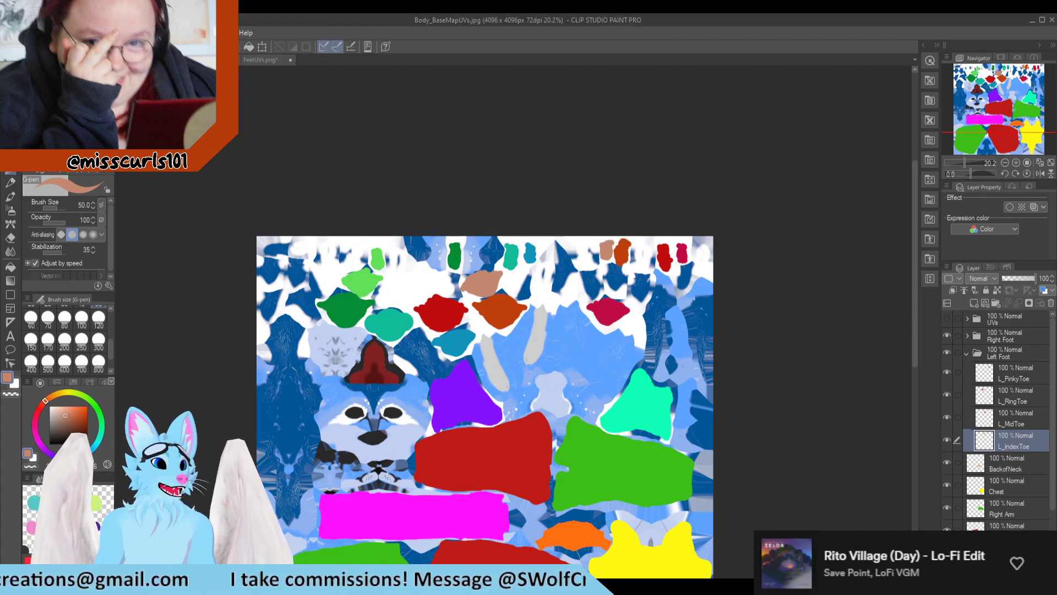
Step: Save the document again in CLIP STUDIO FORMAT as Body_BaseMapUVs, overwriting the existing file
{"action": "left_click", "coordinate": [11, 33]}
{"action": "left_click", "coordinate": [60, 130]}
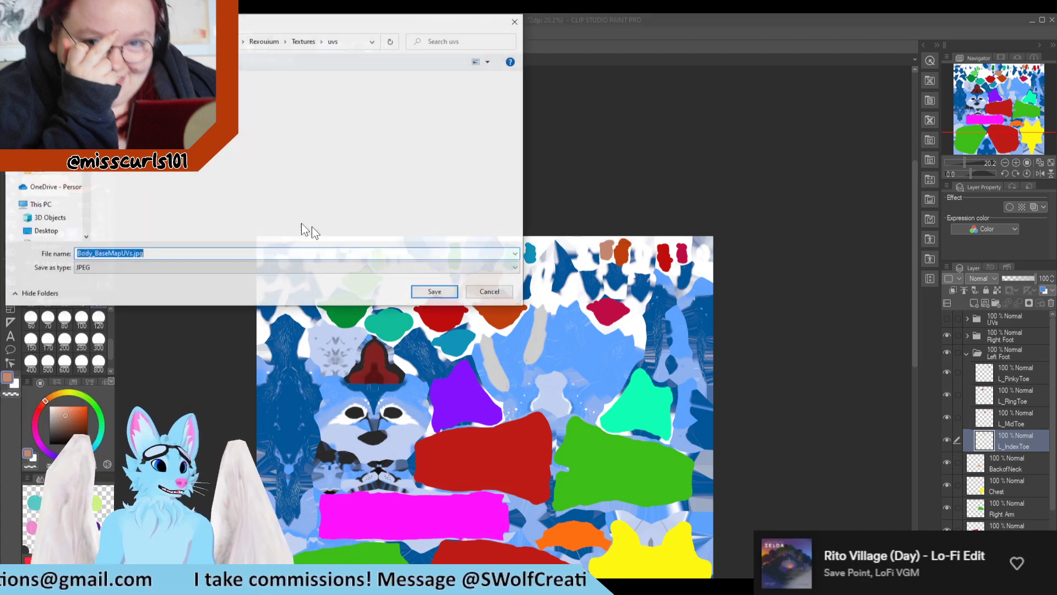
{"action": "left_click", "coordinate": [146, 268]}
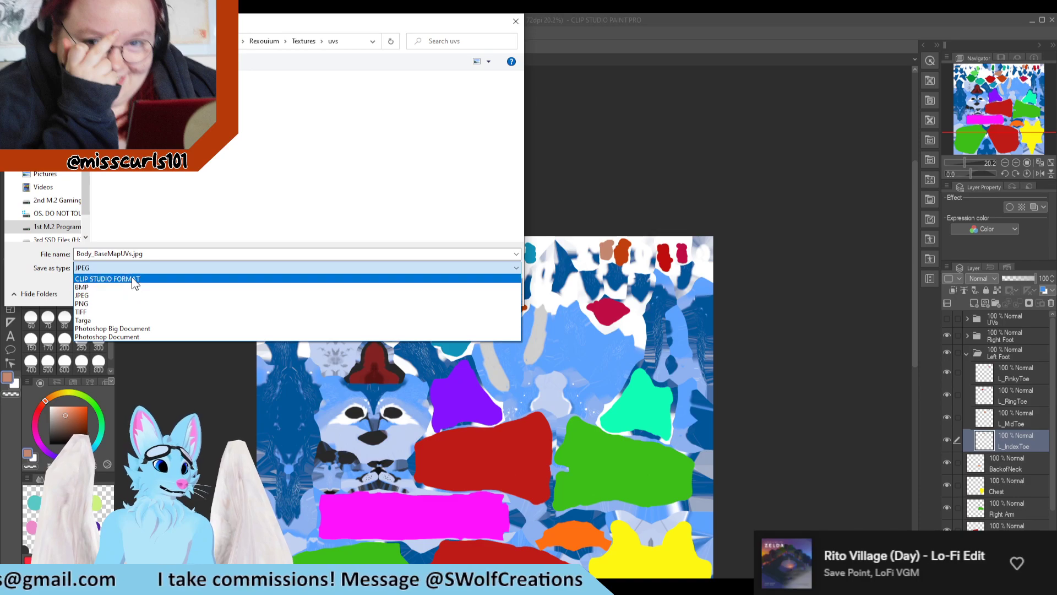
{"action": "left_click", "coordinate": [135, 280]}
{"action": "left_click", "coordinate": [428, 291]}
{"action": "left_click", "coordinate": [566, 303]}
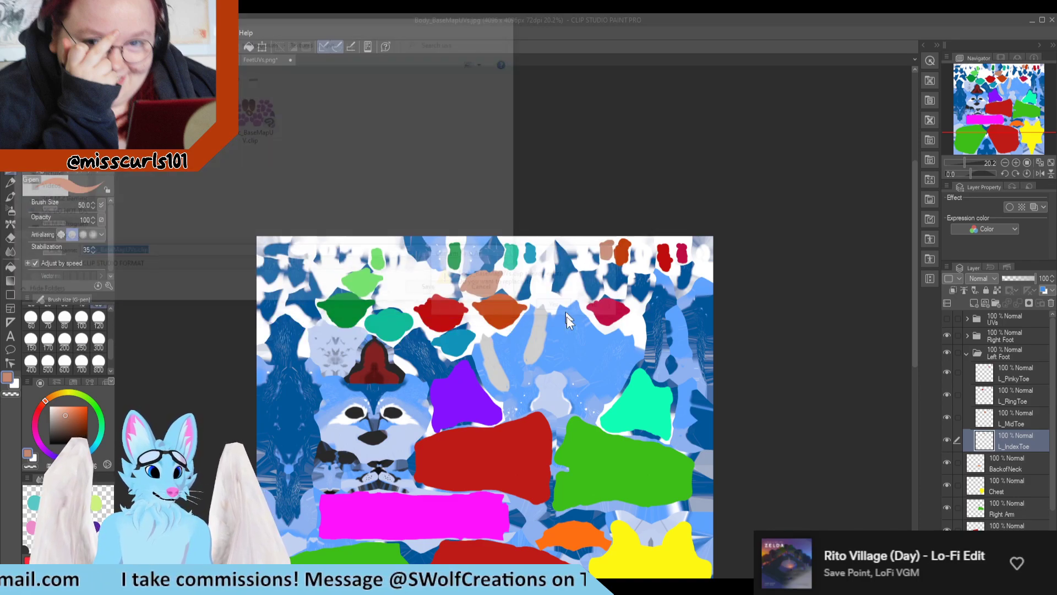
Step: Switch to Blender and load the updated Body_BaseMapUVs.jpg as the Base Color image of the BodyMatt material
{"action": "key", "text": "alt+Tab"}
{"action": "scroll", "coordinate": [586, 383], "scroll_direction": "down", "scroll_amount": 4}
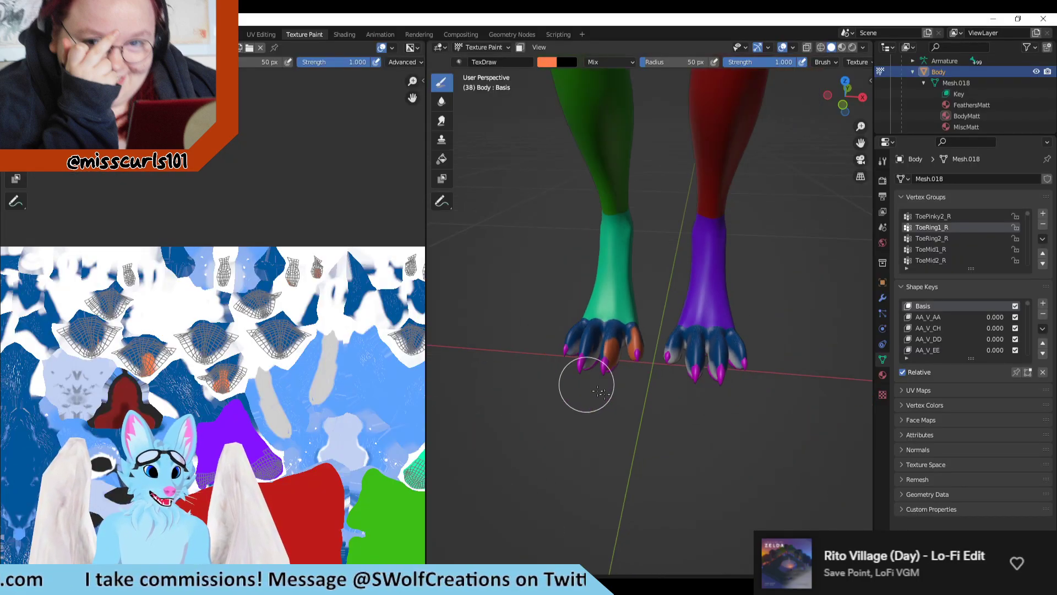
{"action": "mouse_move", "coordinate": [681, 474]}
{"action": "middle_mouse_down"}
{"action": "mouse_move", "coordinate": [604, 442]}
{"action": "mouse_move", "coordinate": [661, 397]}
{"action": "mouse_move", "coordinate": [954, 382]}
{"action": "middle_mouse_up"}
{"action": "key", "text": "KP_1"}
{"action": "key", "text": "KP_3"}
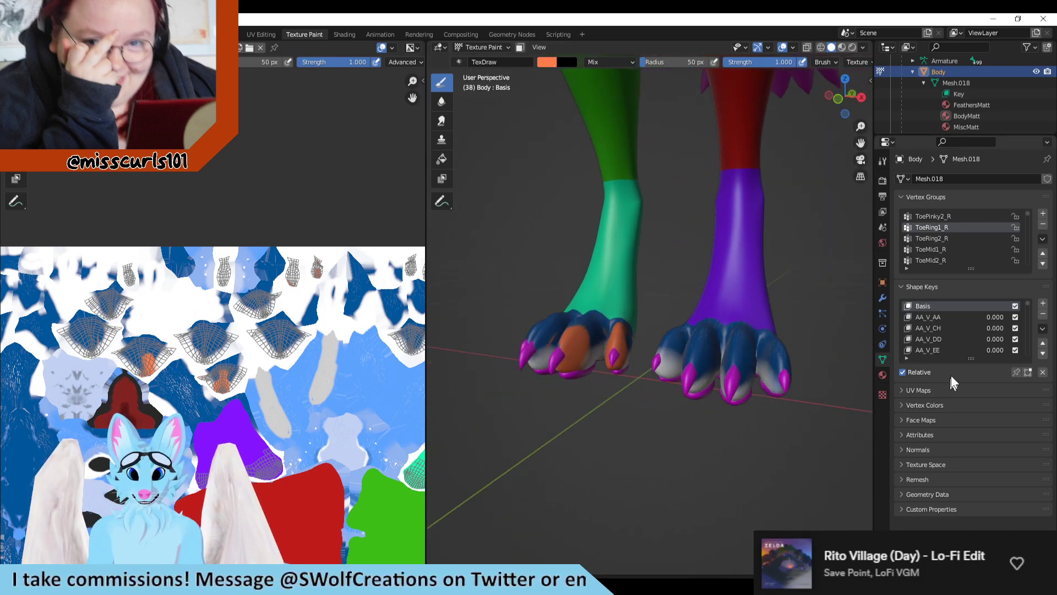
{"action": "left_click", "coordinate": [881, 375]}
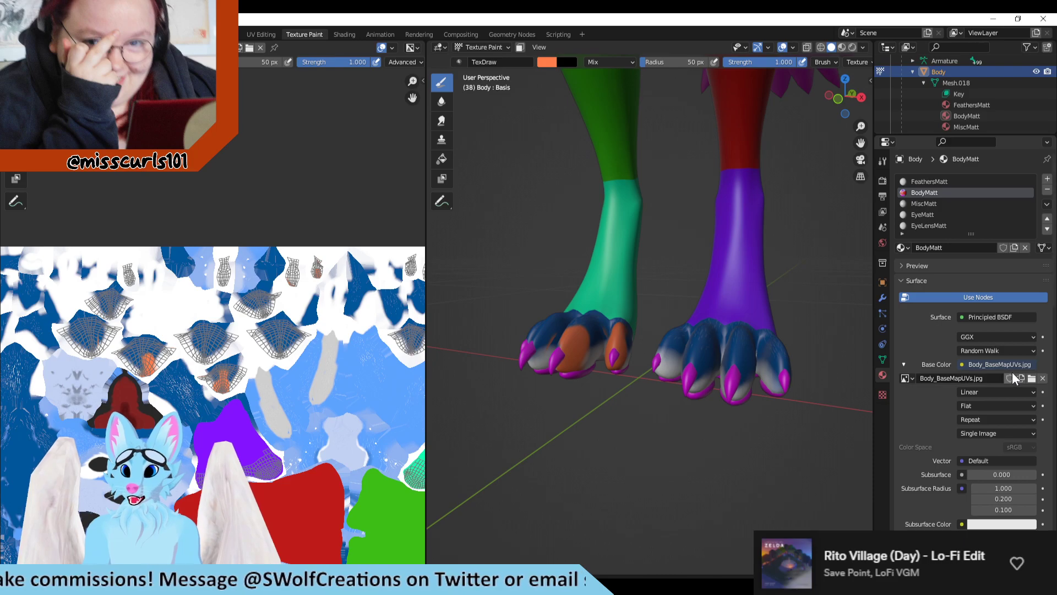
{"action": "left_click", "coordinate": [964, 379]}
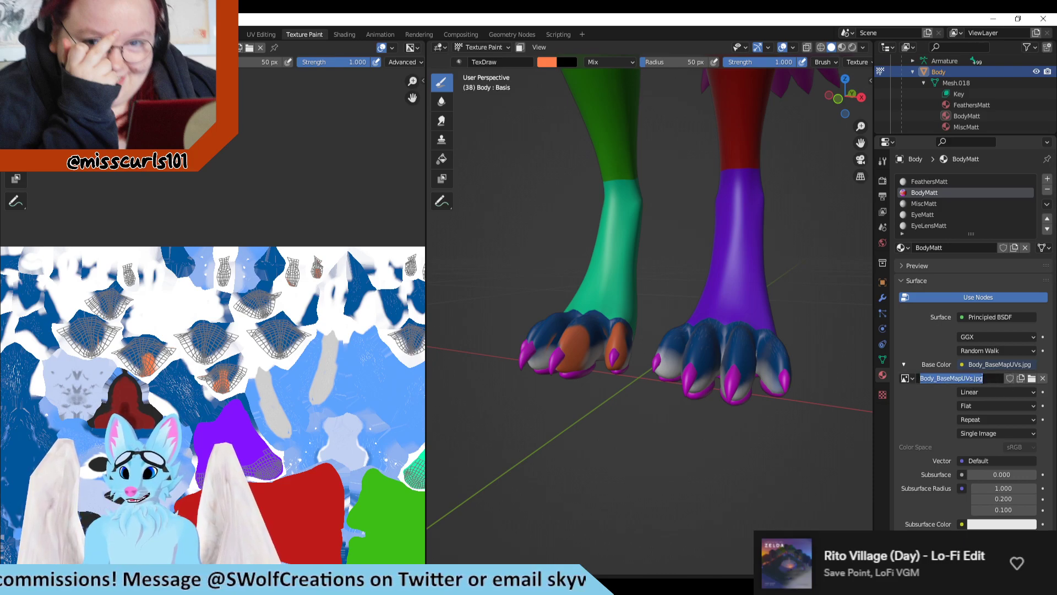
{"action": "left_click", "coordinate": [1007, 379]}
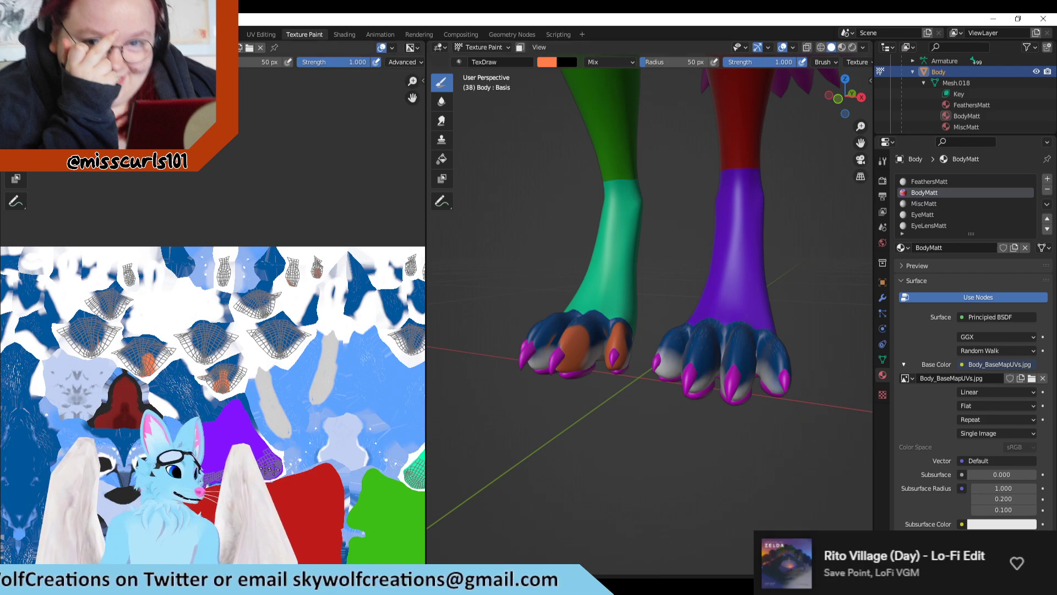
{"action": "left_click", "coordinate": [1033, 379]}
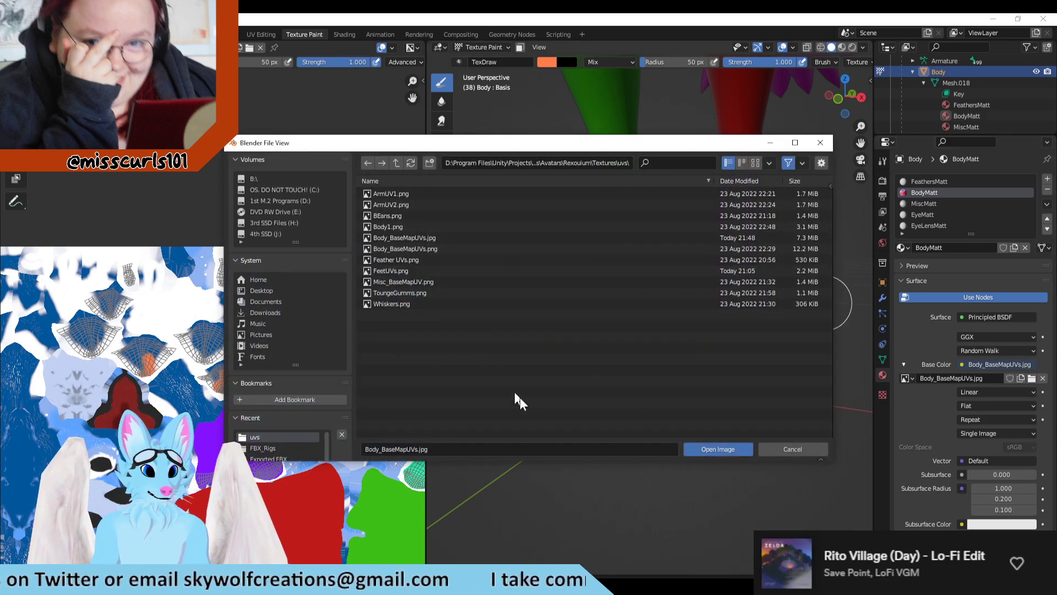
{"action": "left_click", "coordinate": [447, 237]}
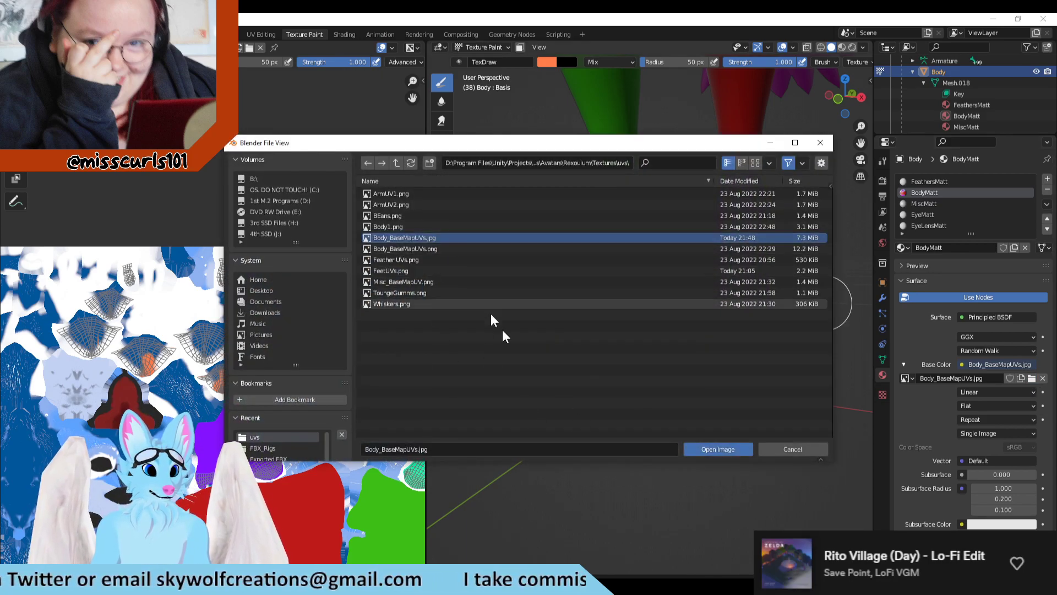
{"action": "left_click", "coordinate": [719, 449]}
Step: Examine the updated texture on the avatar's toes, head, ears and upper body for areas still lacking a flat color
{"action": "middle_click_drag", "start_coordinate": [644, 408], "coordinate": [652, 484]}
{"action": "middle_click_drag", "start_coordinate": [591, 474], "coordinate": [611, 456]}
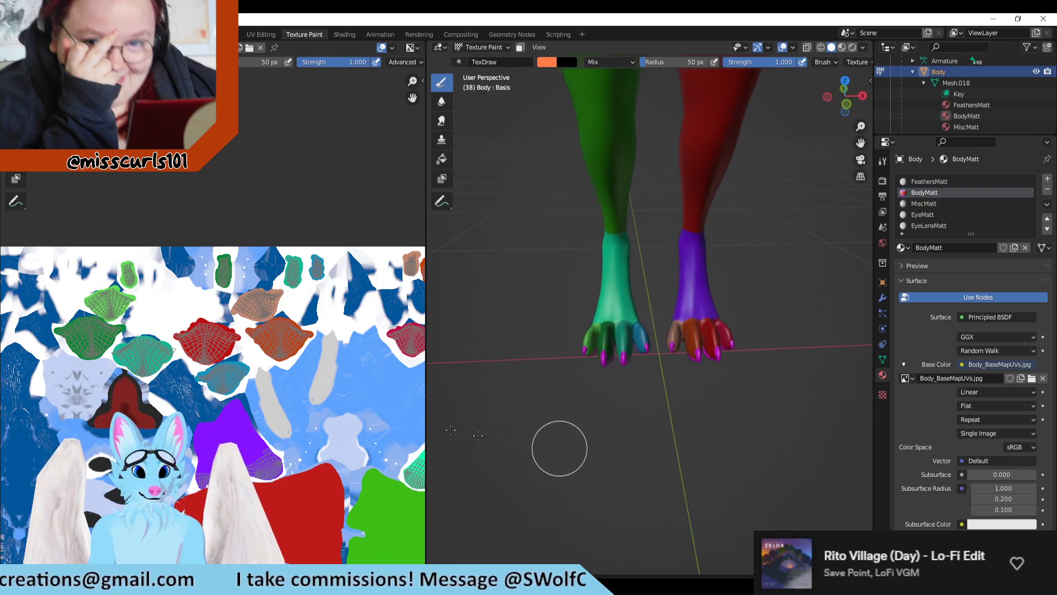
{"action": "middle_click_drag", "start_coordinate": [777, 339], "coordinate": [714, 473]}
{"action": "scroll", "coordinate": [743, 357], "scroll_direction": "up", "scroll_amount": 4}
{"action": "scroll", "coordinate": [640, 342], "scroll_direction": "up", "scroll_amount": 4}
{"action": "scroll", "coordinate": [572, 408], "scroll_direction": "down", "scroll_amount": 5}
{"action": "scroll", "coordinate": [715, 474], "scroll_direction": "up", "scroll_amount": 6}
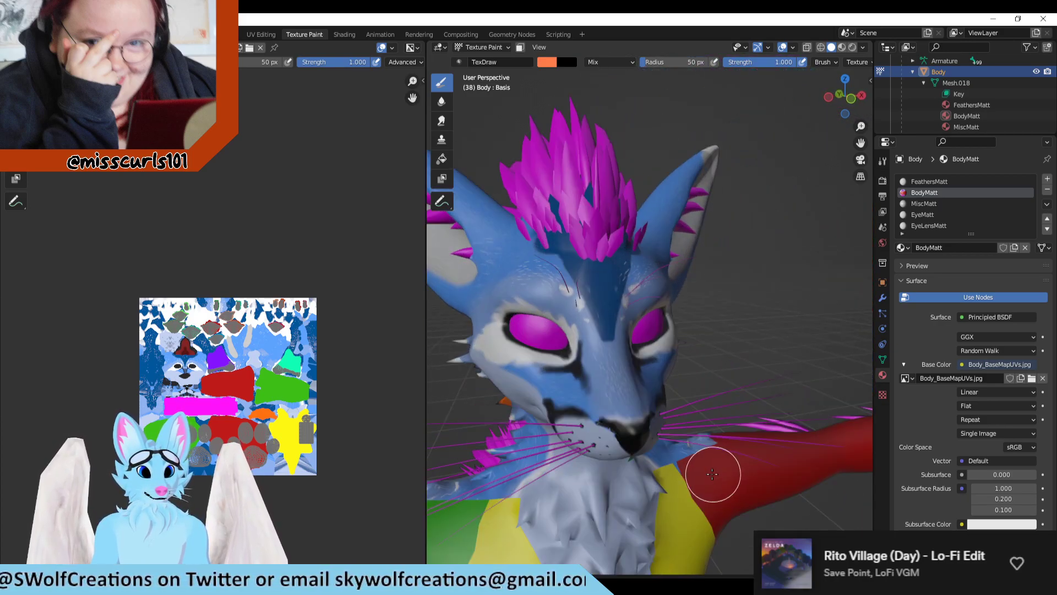
{"action": "middle_click_drag", "start_coordinate": [710, 412], "coordinate": [742, 431]}
{"action": "scroll", "coordinate": [687, 441], "scroll_direction": "down", "scroll_amount": 4}
{"action": "middle_click_drag", "start_coordinate": [655, 465], "coordinate": [683, 451]}
{"action": "scroll", "coordinate": [314, 406], "scroll_direction": "up", "scroll_amount": 5}
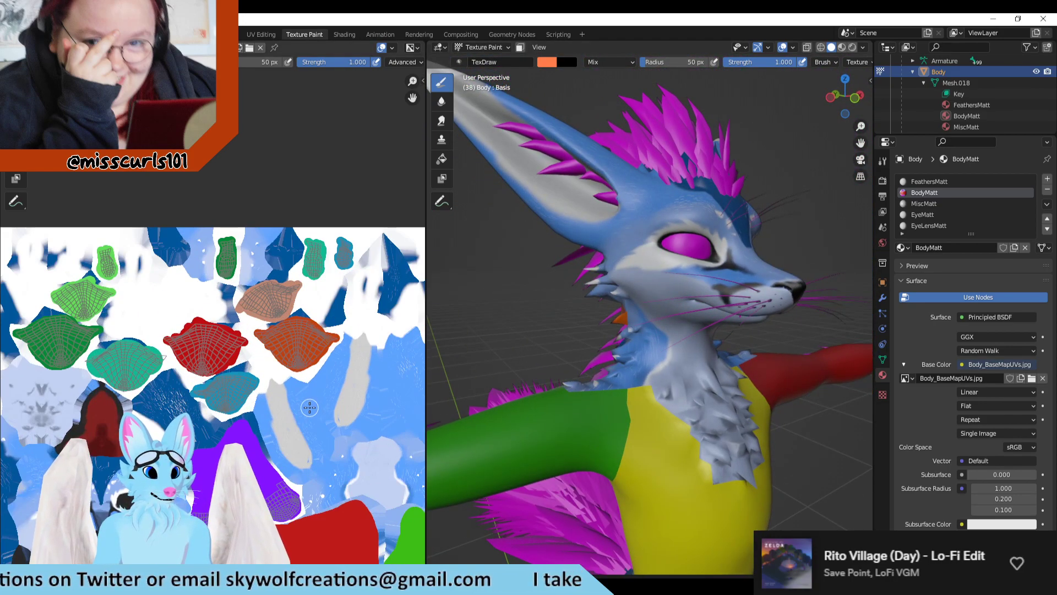
{"action": "scroll", "coordinate": [302, 374], "scroll_direction": "down", "scroll_amount": 4}
{"action": "scroll", "coordinate": [264, 330], "scroll_direction": "up", "scroll_amount": 5}
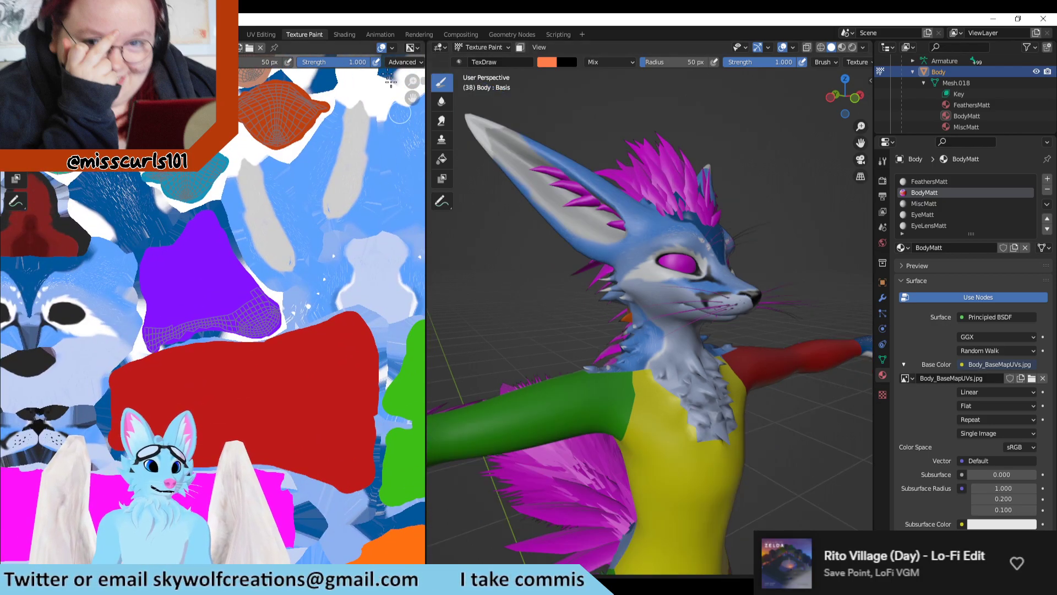
Step: Inspect the full Body wireframe in the UV Editing workspace and compare the painted texture with the model in Texture Paint
{"action": "left_click", "coordinate": [260, 33]}
{"action": "scroll", "coordinate": [617, 348], "scroll_direction": "down", "scroll_amount": 6}
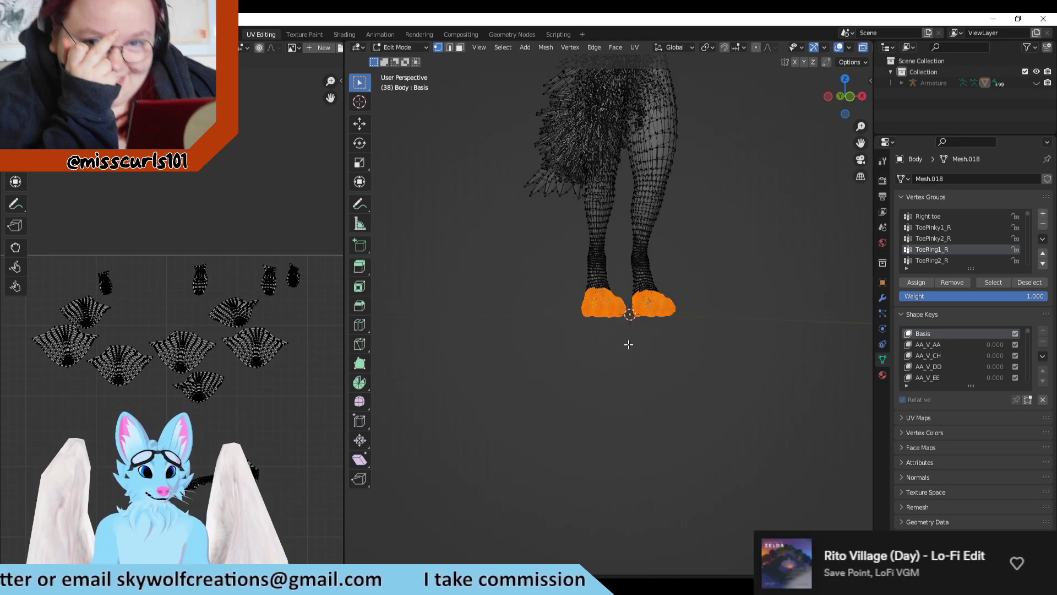
{"action": "middle_click_drag", "start_coordinate": [661, 268], "coordinate": [671, 489], "text": "shift"}
{"action": "scroll", "coordinate": [723, 421], "scroll_direction": "down", "scroll_amount": 1}
{"action": "middle_click_drag", "start_coordinate": [711, 426], "coordinate": [680, 408], "text": "shift"}
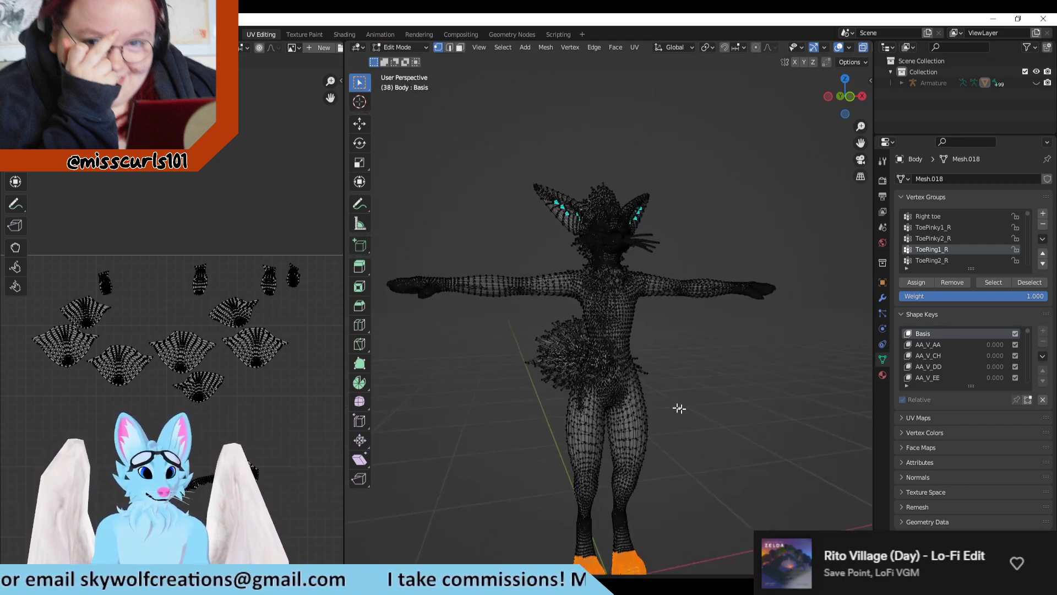
{"action": "left_click", "coordinate": [304, 34]}
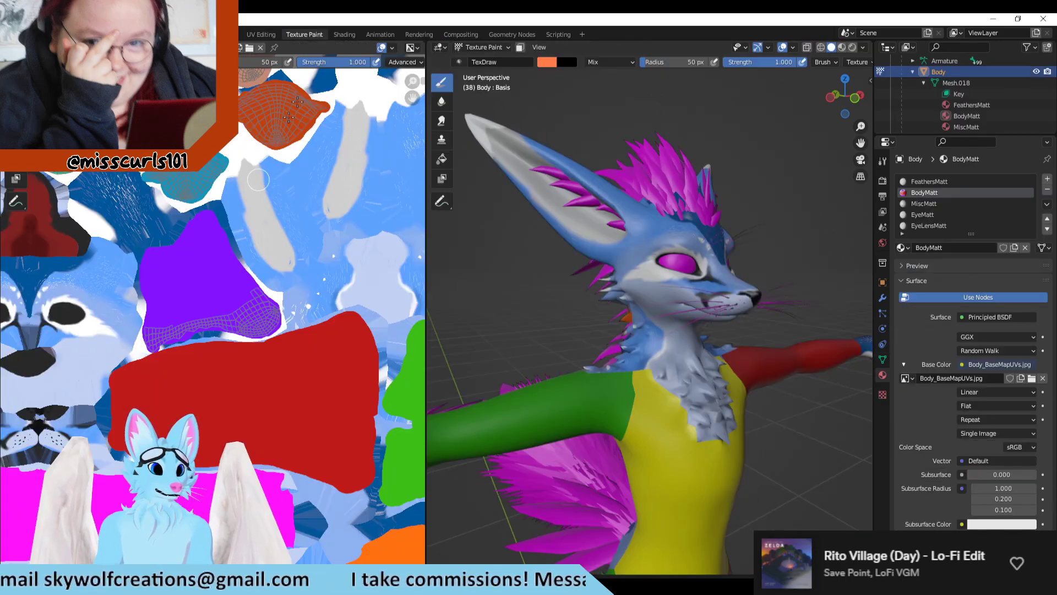
{"action": "middle_click_drag", "start_coordinate": [752, 503], "coordinate": [719, 397], "text": "shift"}
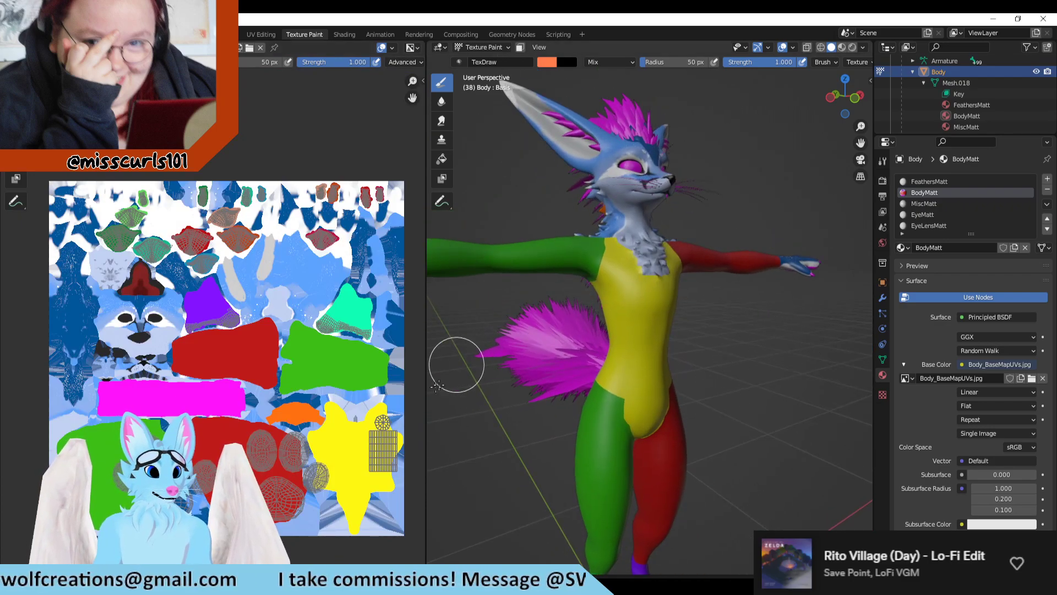
{"action": "scroll", "coordinate": [284, 208], "scroll_direction": "down", "scroll_amount": 3}
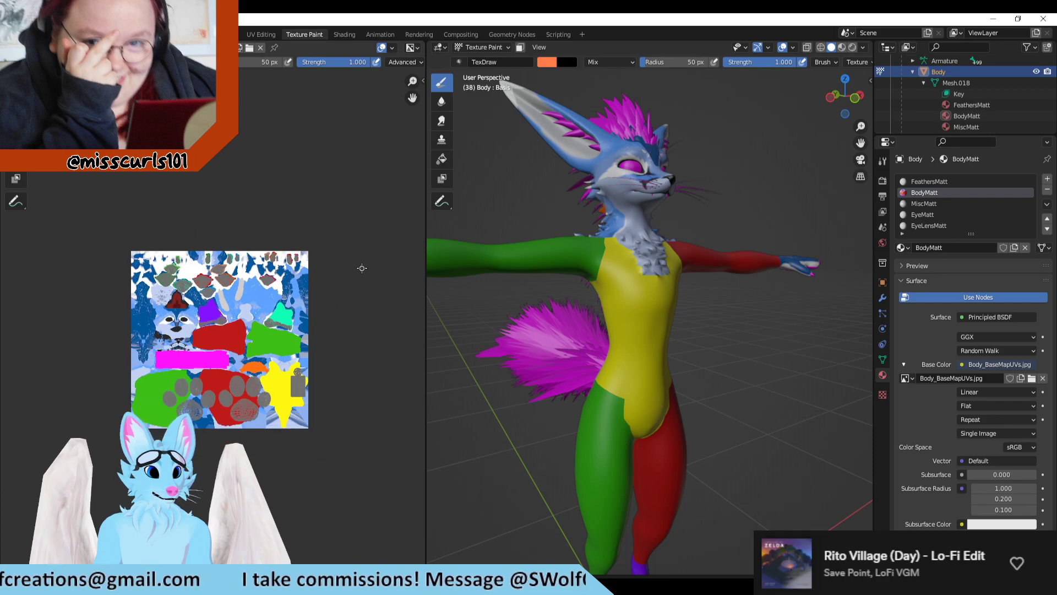
{"action": "scroll", "coordinate": [731, 429], "scroll_direction": "down", "scroll_amount": 2}
{"action": "scroll", "coordinate": [643, 394], "scroll_direction": "down", "scroll_amount": 2}
{"action": "scroll", "coordinate": [698, 295], "scroll_direction": "up", "scroll_amount": 4}
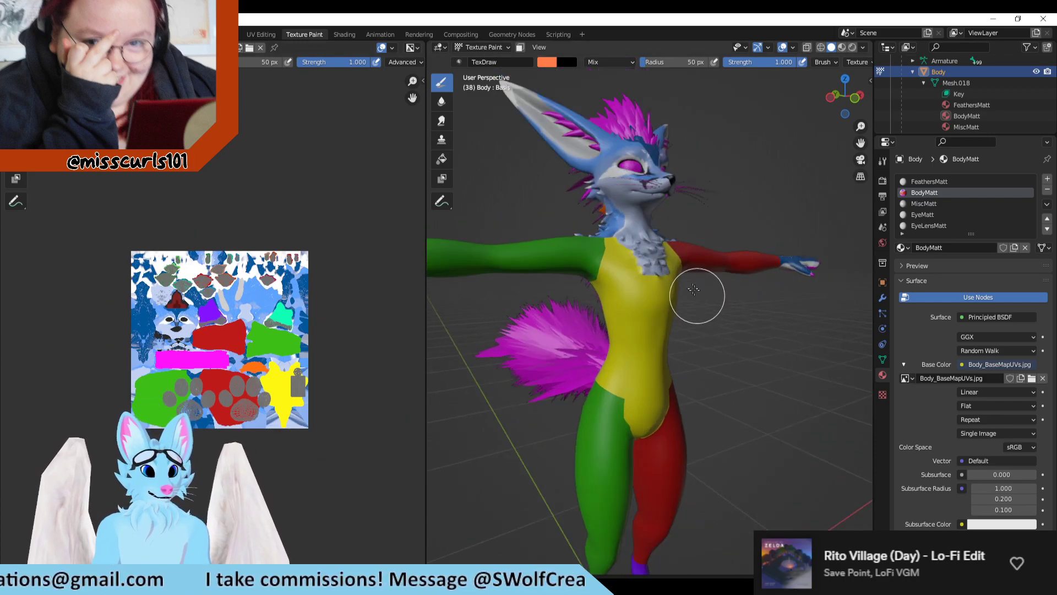
Step: Select the avatar's head and ears in the UV Editing workspace and examine their UV islands
{"action": "left_click", "coordinate": [261, 34]}
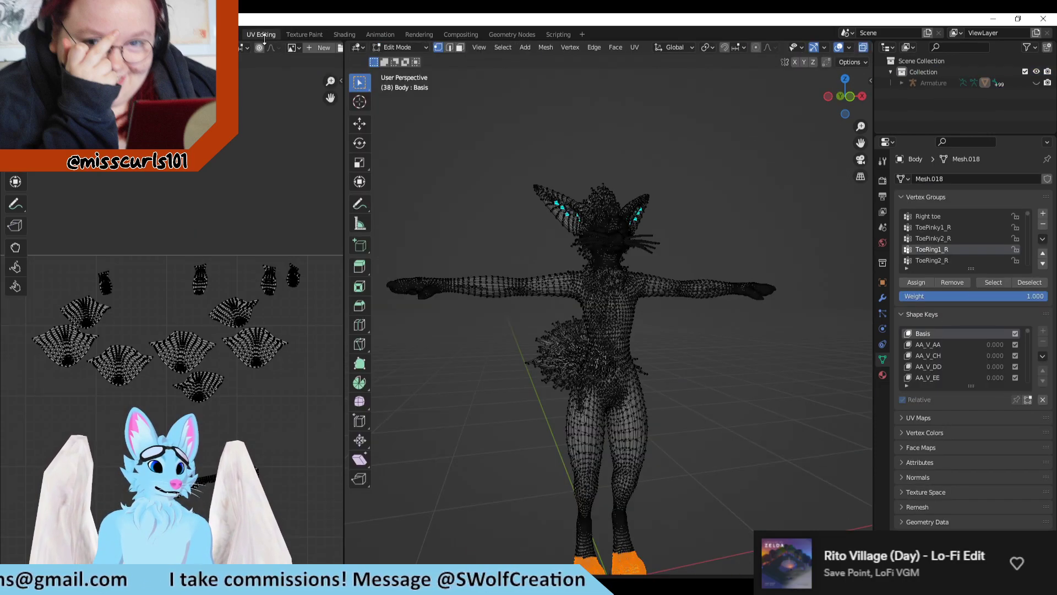
{"action": "middle_click_drag", "start_coordinate": [673, 367], "coordinate": [657, 429], "text": "shift"}
{"action": "left_click_drag", "start_coordinate": [691, 228], "coordinate": [515, 344]}
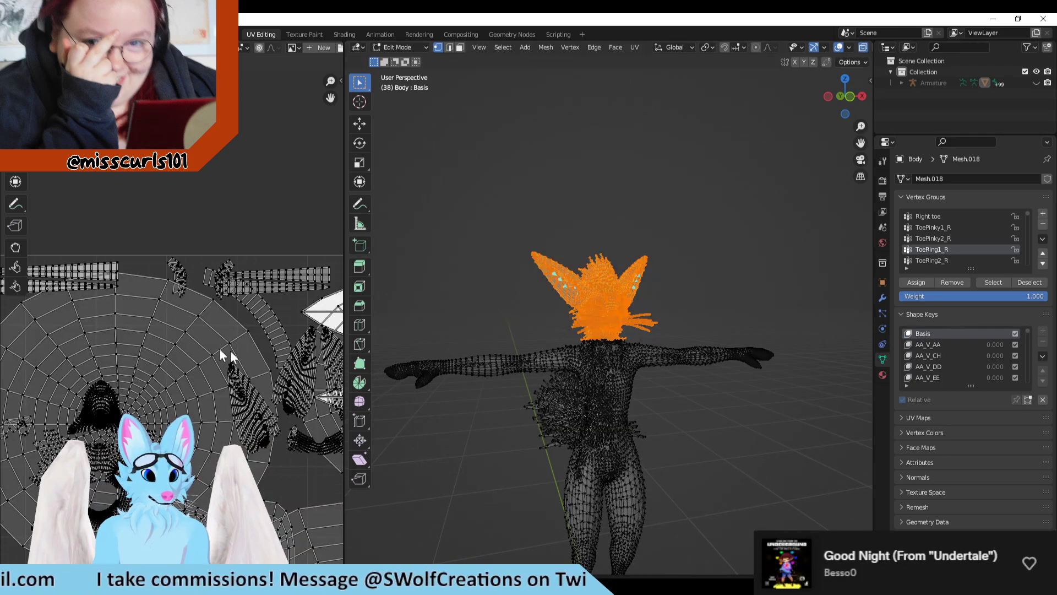
{"action": "scroll", "coordinate": [161, 322], "scroll_direction": "down", "scroll_amount": 2}
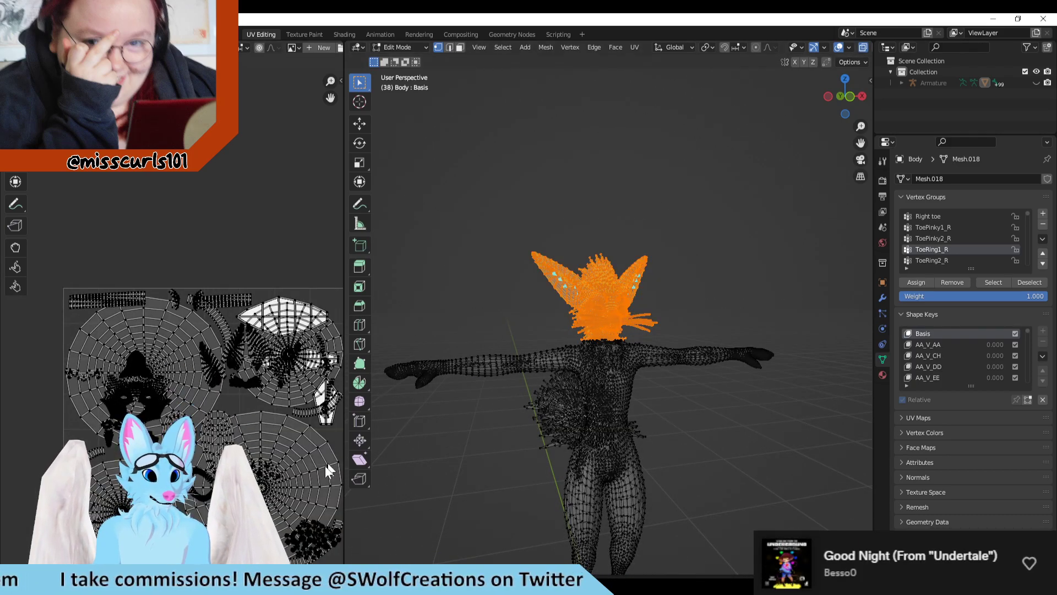
Step: Select the avatar's hand on the positive X side up to the wrist and examine its UV islands
{"action": "middle_click_drag", "start_coordinate": [634, 423], "coordinate": [795, 297]}
{"action": "left_click_drag", "start_coordinate": [805, 287], "coordinate": [707, 392]}
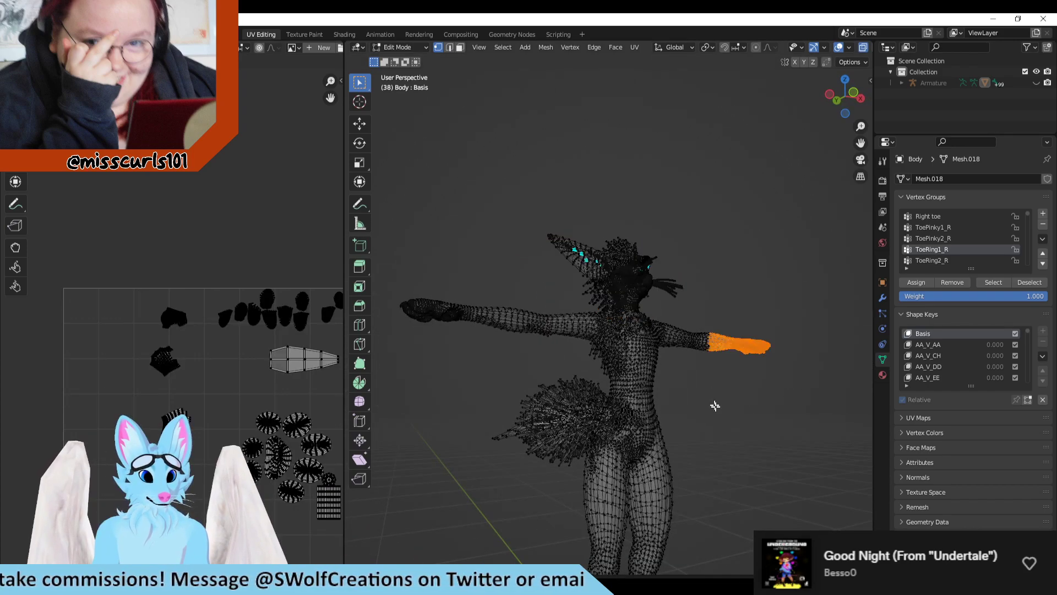
{"action": "scroll", "coordinate": [289, 387], "scroll_direction": "down", "scroll_amount": 1}
{"action": "scroll", "coordinate": [254, 374], "scroll_direction": "up", "scroll_amount": 1}
{"action": "middle_click_drag", "start_coordinate": [246, 372], "coordinate": [194, 358]}
{"action": "scroll", "coordinate": [192, 358], "scroll_direction": "up", "scroll_amount": 1}
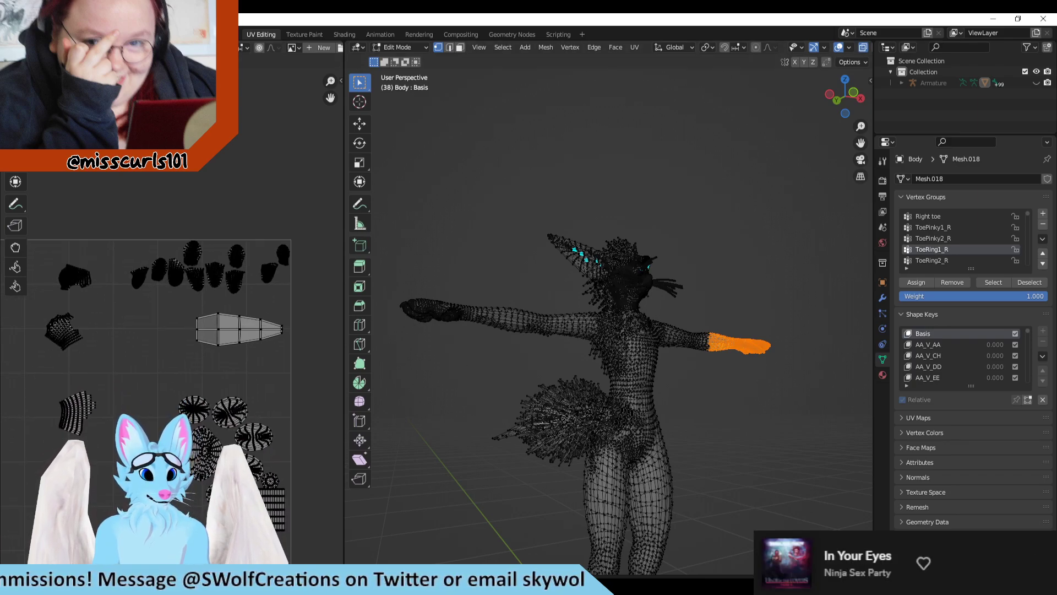
Step: Compare the painted texture with the avatar's hand, arm and upper body in the Texture Paint workspace to locate islands still lacking a flat color
{"action": "left_click", "coordinate": [305, 34]}
{"action": "scroll", "coordinate": [212, 330], "scroll_direction": "up", "scroll_amount": 7}
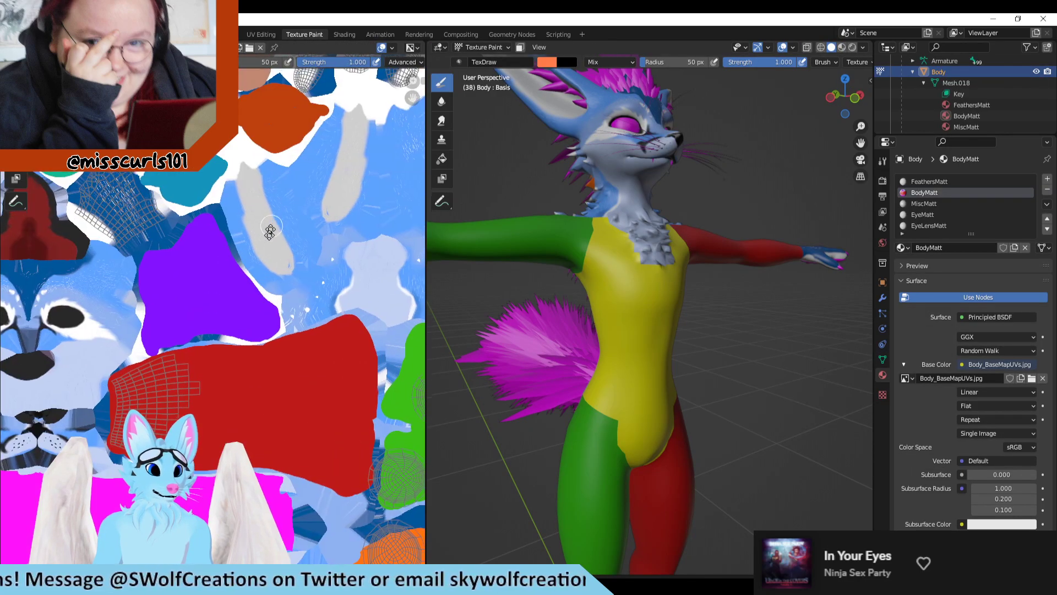
{"action": "middle_click_drag", "start_coordinate": [208, 261], "coordinate": [215, 432]}
{"action": "middle_click_drag", "start_coordinate": [782, 361], "coordinate": [705, 315]}
{"action": "scroll", "coordinate": [284, 344], "scroll_direction": "down", "scroll_amount": 2}
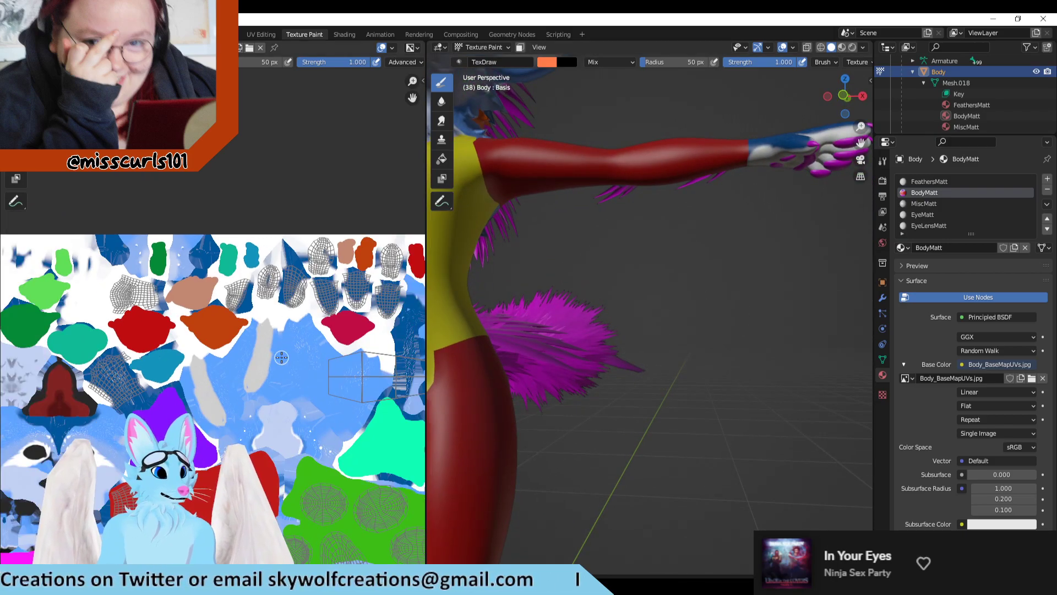
{"action": "scroll", "coordinate": [284, 344], "scroll_direction": "down", "scroll_amount": 1}
{"action": "scroll", "coordinate": [692, 312], "scroll_direction": "down", "scroll_amount": 3}
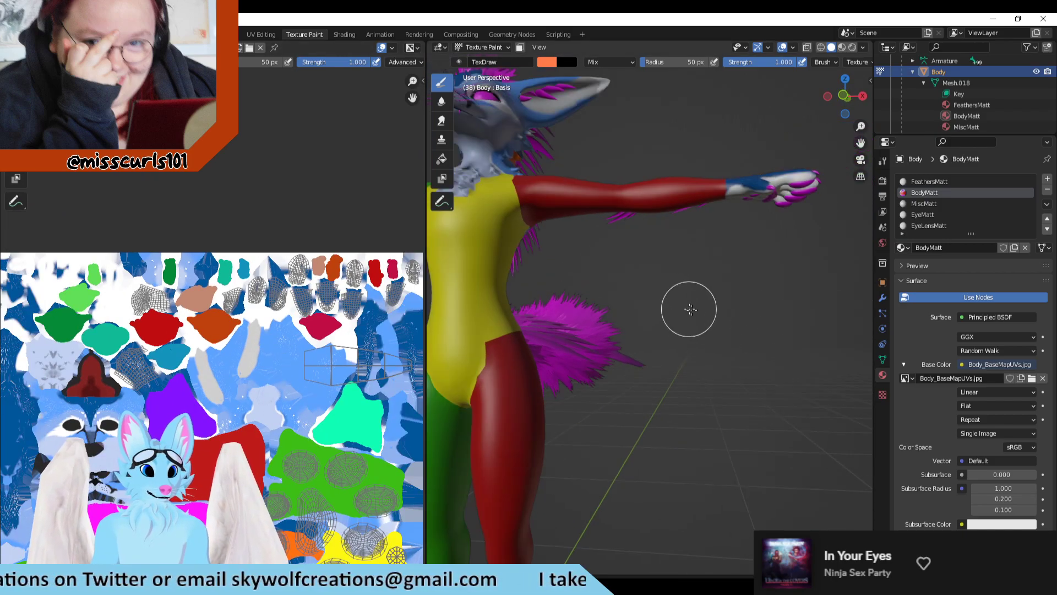
{"action": "scroll", "coordinate": [709, 327], "scroll_direction": "up", "scroll_amount": 2}
{"action": "middle_click_drag", "start_coordinate": [709, 327], "coordinate": [682, 401]}
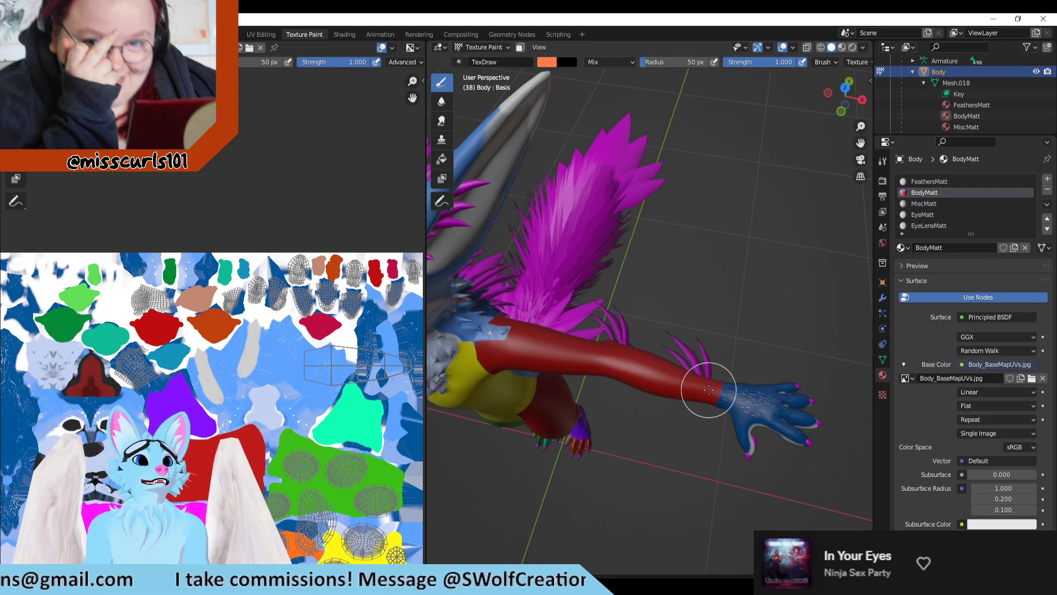
{"action": "middle_click_drag", "start_coordinate": [771, 341], "coordinate": [741, 236]}
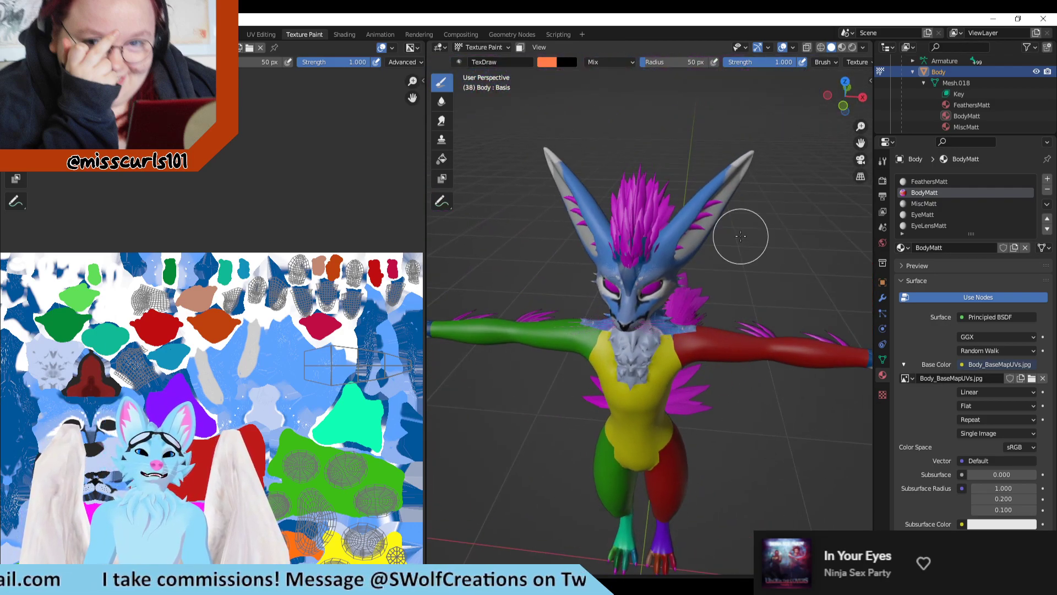
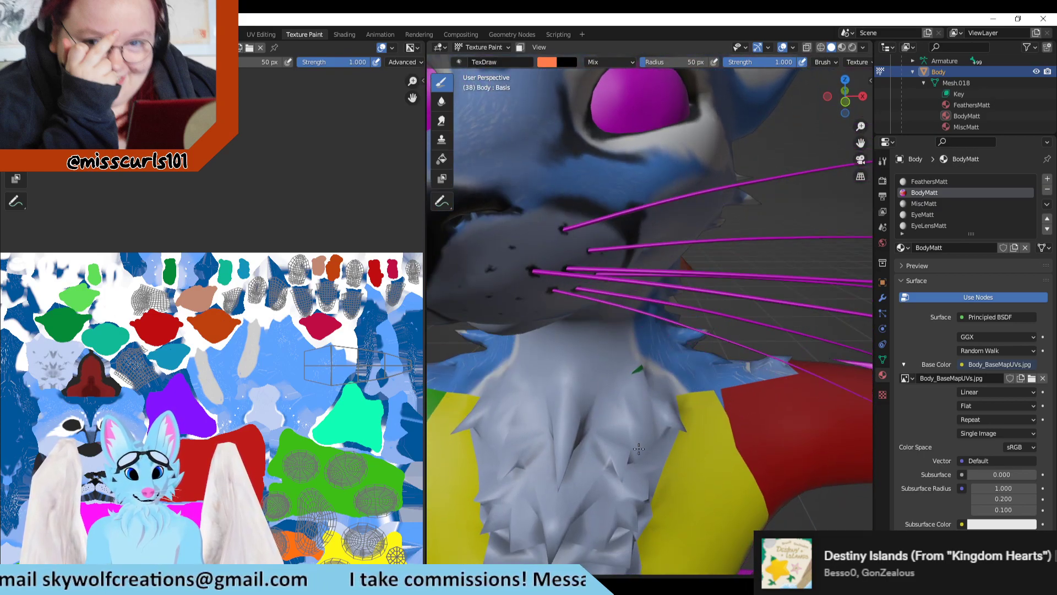
Step: Inspect the painted texture on the avatar's face, neck, back and torso from several sides to find areas lacking a flat color
{"action": "scroll", "coordinate": [211, 407], "scroll_direction": "down", "scroll_amount": 1}
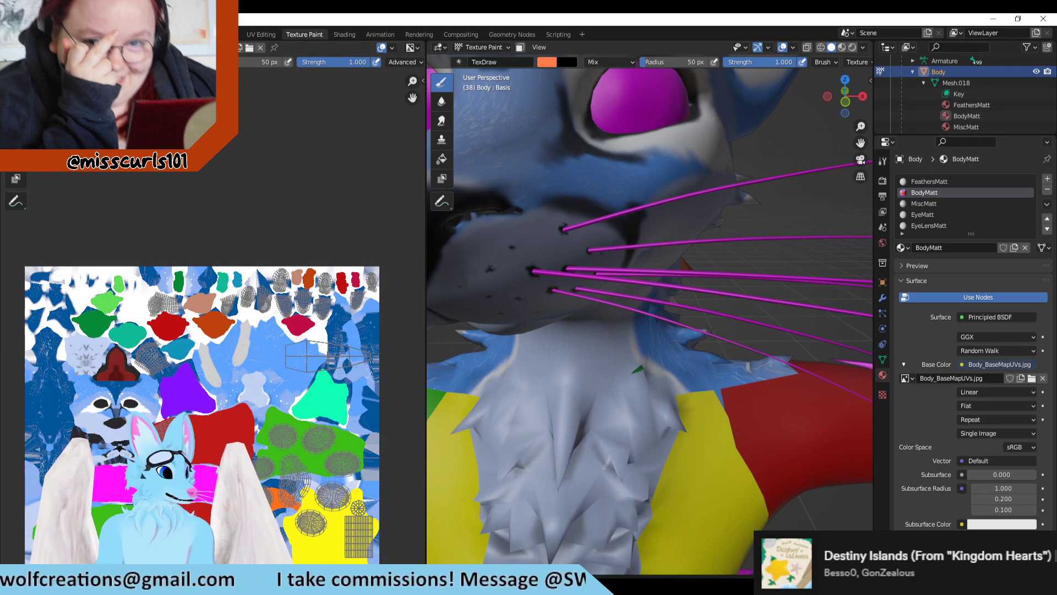
{"action": "scroll", "coordinate": [626, 342], "scroll_direction": "down", "scroll_amount": 4}
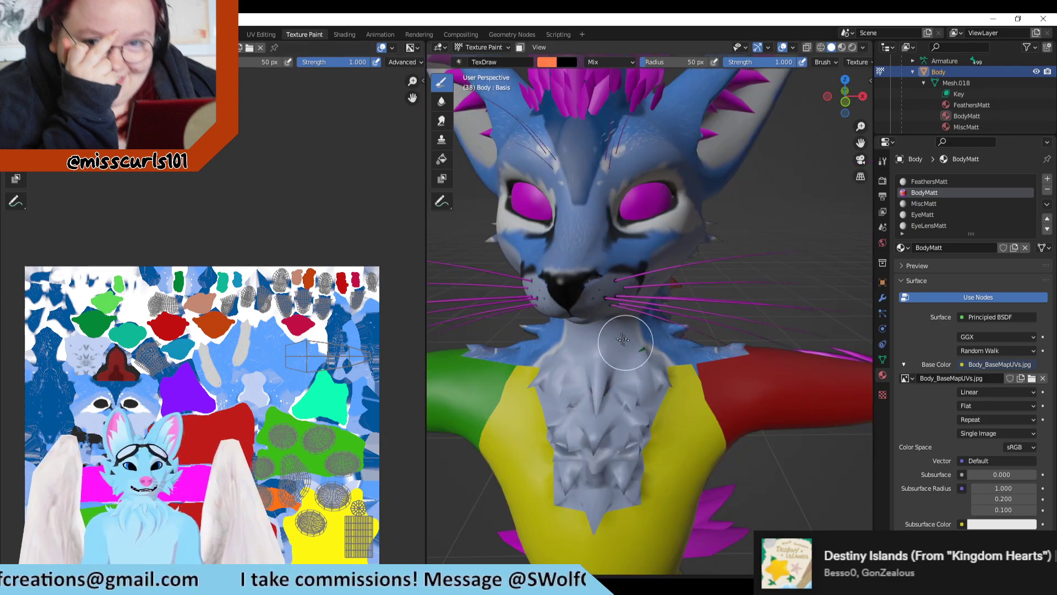
{"action": "middle_click_drag", "start_coordinate": [604, 267], "coordinate": [667, 312]}
{"action": "scroll", "coordinate": [814, 249], "scroll_direction": "down", "scroll_amount": 4}
{"action": "scroll", "coordinate": [840, 256], "scroll_direction": "up", "scroll_amount": 1}
{"action": "scroll", "coordinate": [686, 306], "scroll_direction": "up", "scroll_amount": 2}
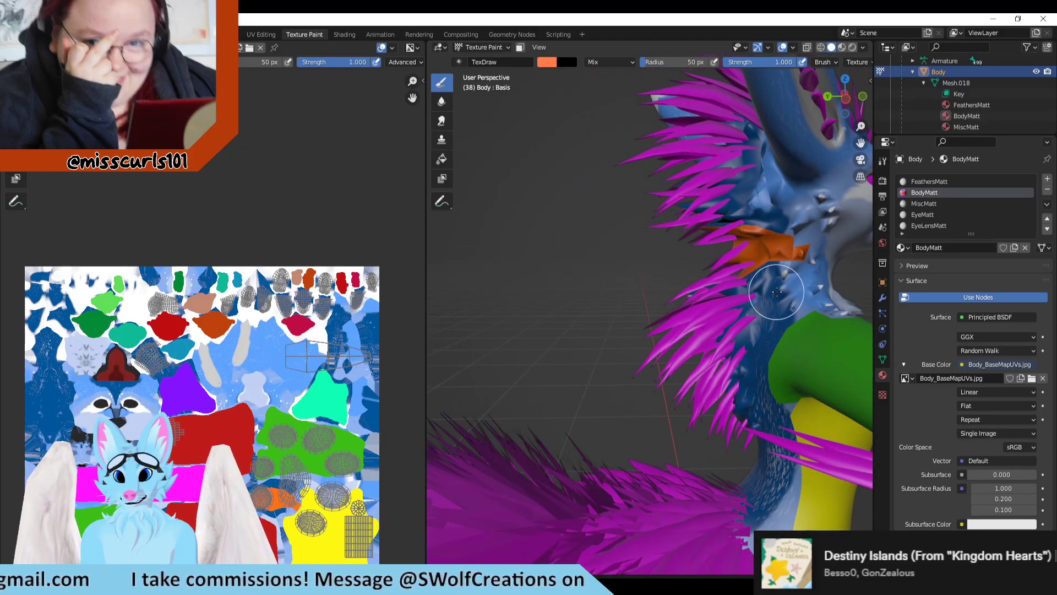
{"action": "middle_click_drag", "start_coordinate": [777, 292], "coordinate": [580, 220]}
{"action": "scroll", "coordinate": [561, 238], "scroll_direction": "down", "scroll_amount": 1}
{"action": "mouse_move", "coordinate": [564, 326]}
{"action": "middle_mouse_down"}
{"action": "mouse_move", "coordinate": [622, 330]}
{"action": "mouse_move", "coordinate": [556, 342]}
{"action": "middle_mouse_up"}
{"action": "scroll", "coordinate": [581, 344], "scroll_direction": "down", "scroll_amount": 2}
{"action": "middle_click_drag", "start_coordinate": [714, 342], "coordinate": [617, 318]}
{"action": "scroll", "coordinate": [178, 391], "scroll_direction": "down", "scroll_amount": 2}
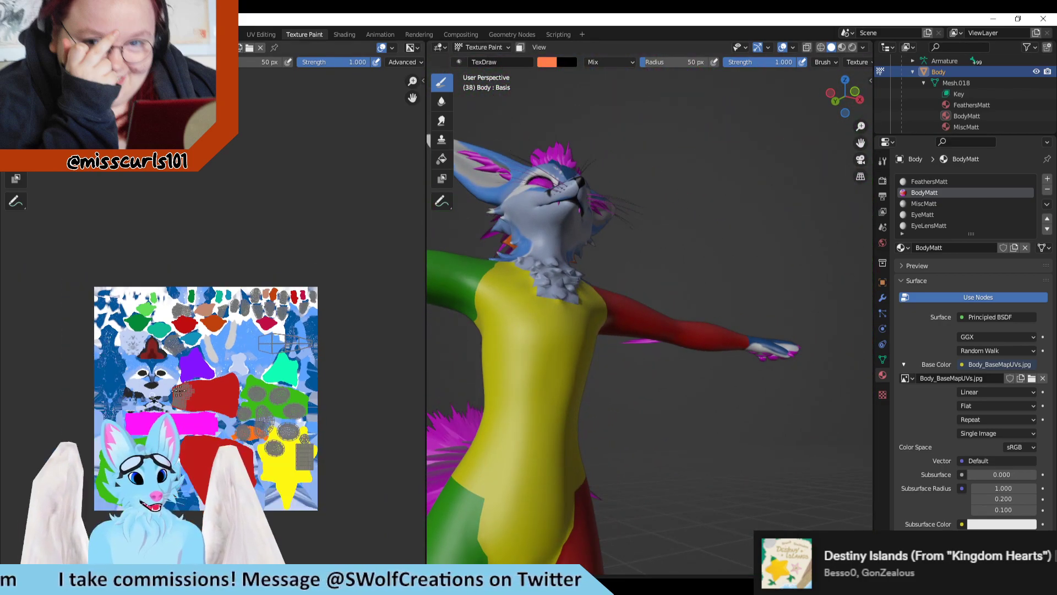
{"action": "scroll", "coordinate": [178, 390], "scroll_direction": "up", "scroll_amount": 1}
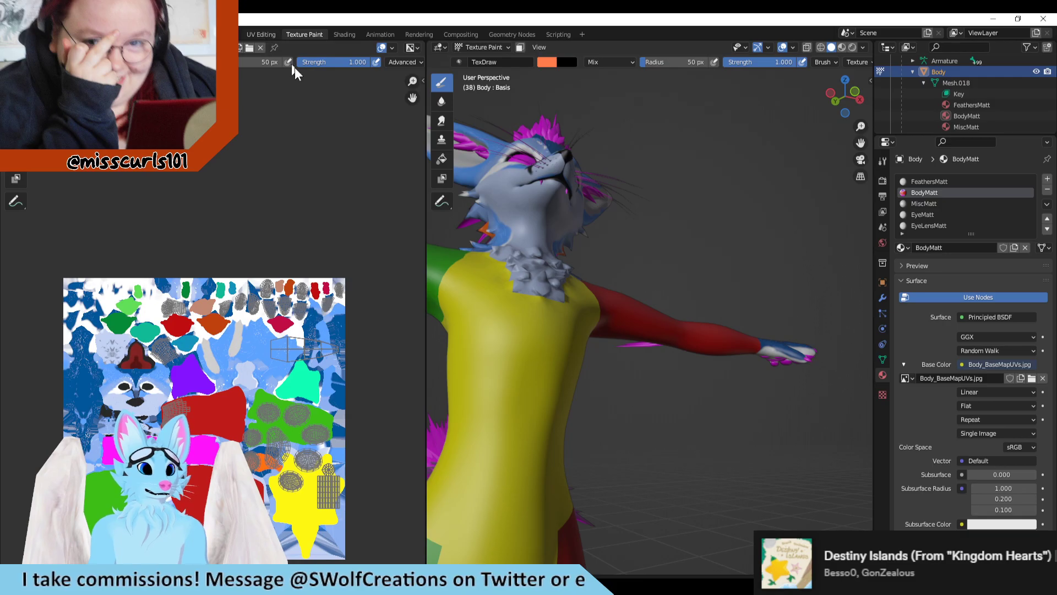
Step: Turn off X-ray in the UV Editing workspace and select the avatar's neck and upper chest to show their UV islands
{"action": "left_click", "coordinate": [261, 34]}
{"action": "mouse_move", "coordinate": [617, 286]}
{"action": "middle_mouse_down"}
{"action": "mouse_move", "coordinate": [643, 381]}
{"action": "mouse_move", "coordinate": [694, 330]}
{"action": "mouse_move", "coordinate": [693, 305]}
{"action": "mouse_move", "coordinate": [687, 338]}
{"action": "mouse_move", "coordinate": [599, 345]}
{"action": "mouse_move", "coordinate": [646, 300]}
{"action": "middle_mouse_up"}
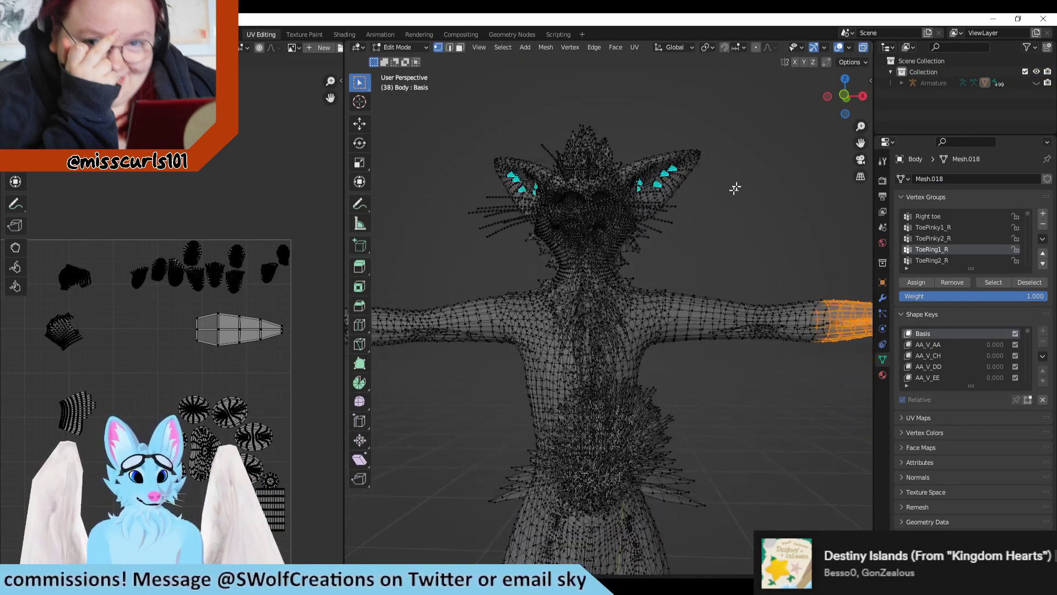
{"action": "left_click", "coordinate": [863, 48]}
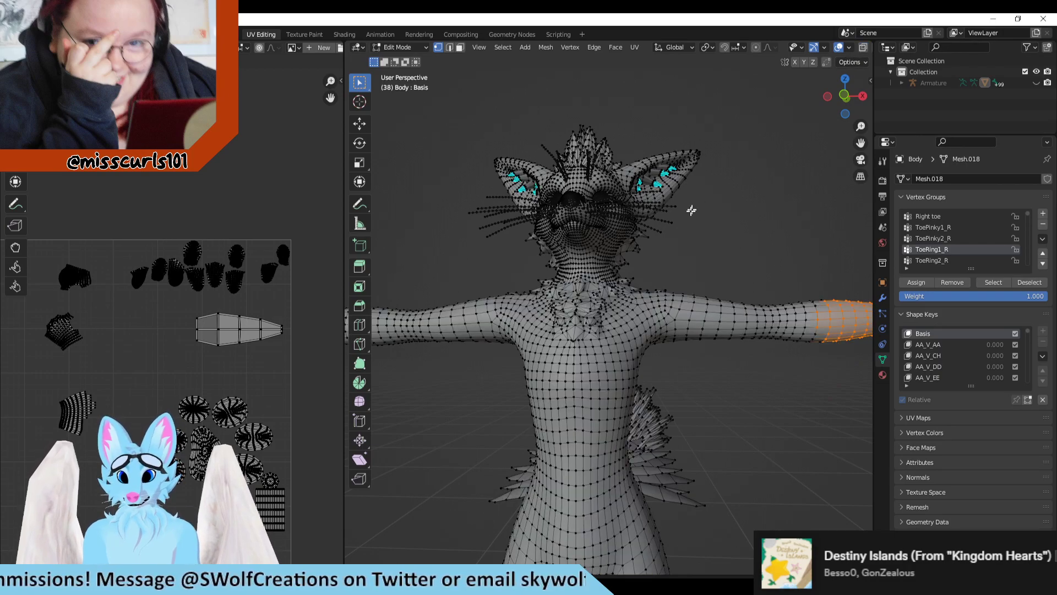
{"action": "left_click_drag", "start_coordinate": [509, 256], "coordinate": [658, 361]}
{"action": "middle_click_drag", "start_coordinate": [213, 429], "coordinate": [327, 416]}
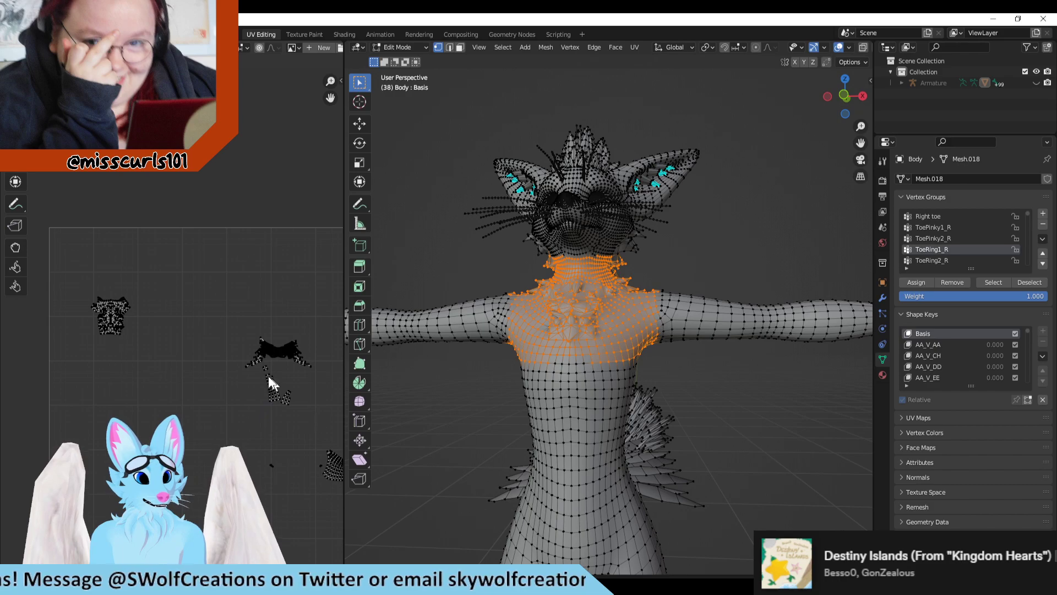
Step: Extend the selection over the side of the neck, its fur tufts and the lower jaw
{"action": "middle_click_drag", "start_coordinate": [686, 265], "coordinate": [742, 295]}
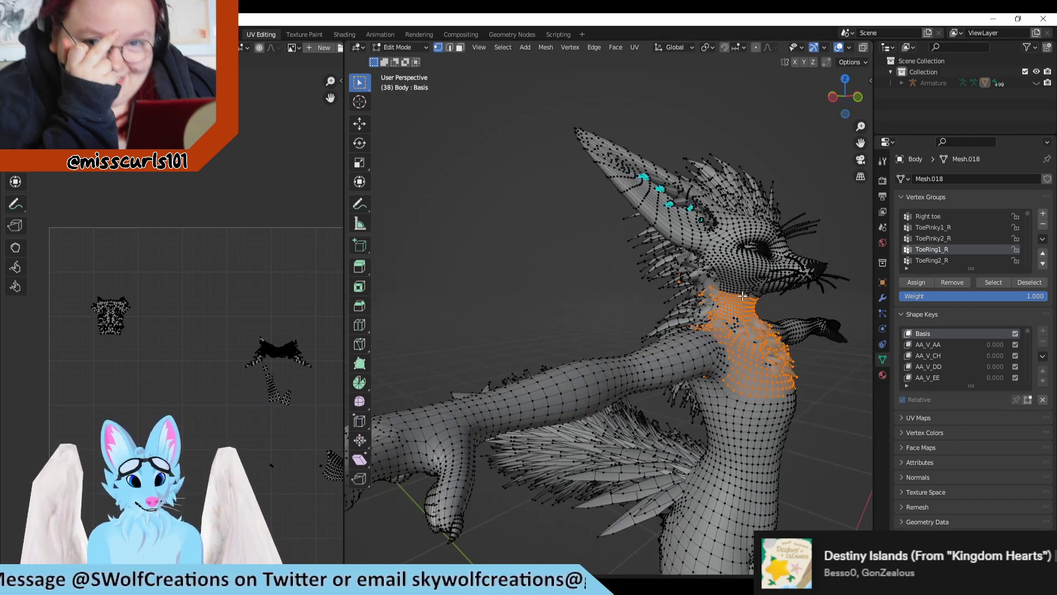
{"action": "left_click_drag", "start_coordinate": [676, 325], "coordinate": [676, 326]}
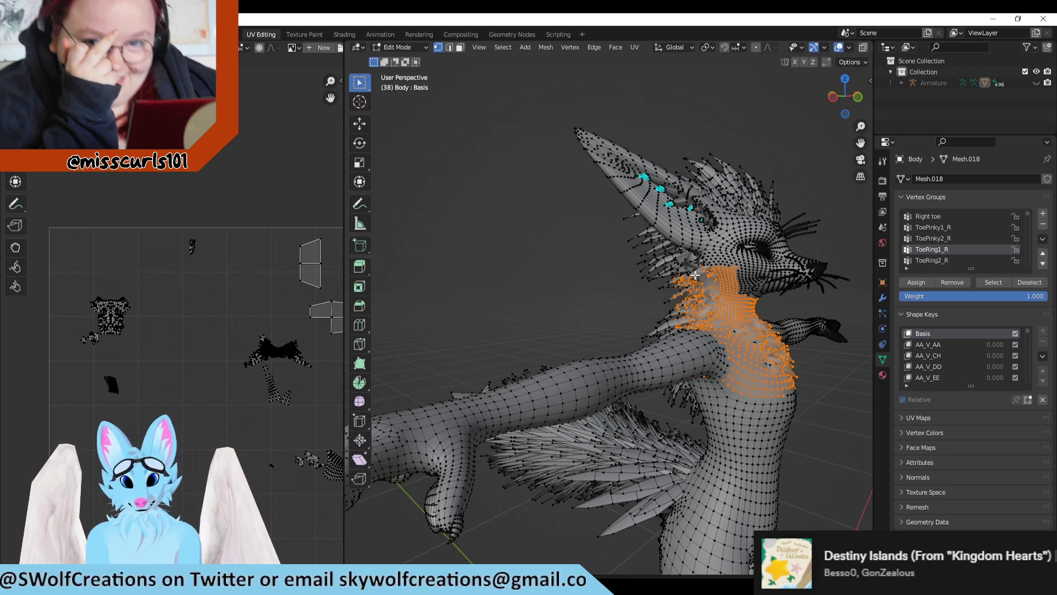
{"action": "left_click_drag", "start_coordinate": [737, 273], "coordinate": [771, 298], "text": "shift"}
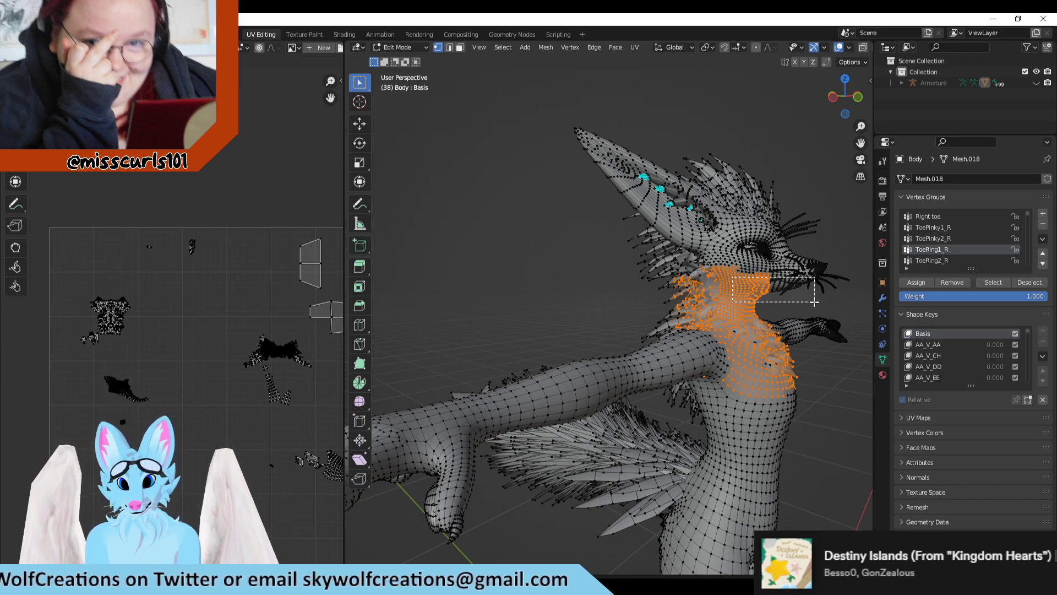
{"action": "middle_click_drag", "start_coordinate": [826, 299], "coordinate": [670, 316]}
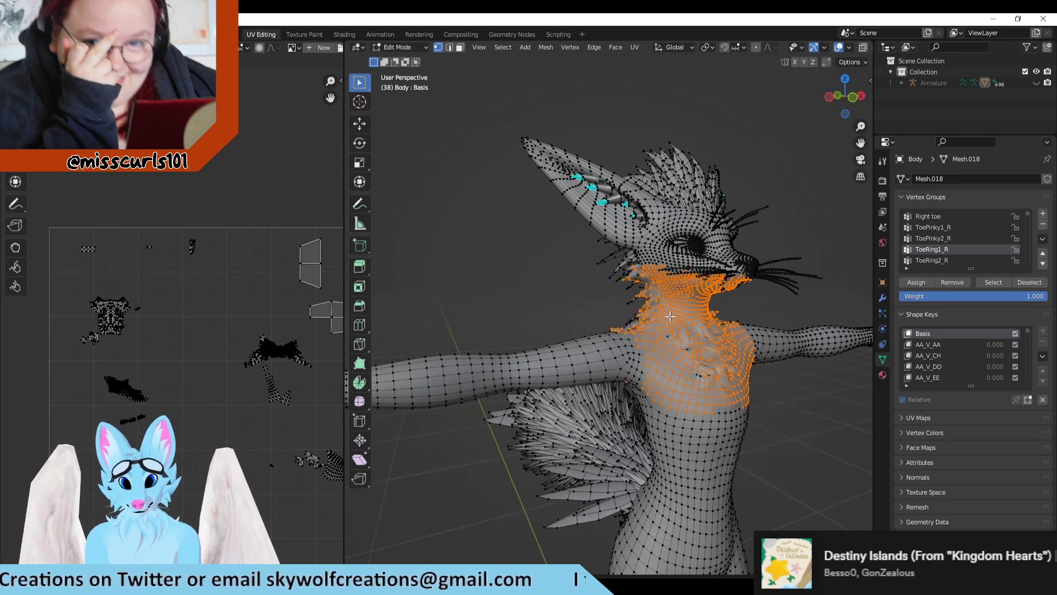
{"action": "left_click_drag", "start_coordinate": [700, 359], "coordinate": [703, 362], "text": "shift"}
{"action": "left_click_drag", "start_coordinate": [655, 327], "coordinate": [694, 359], "text": "shift"}
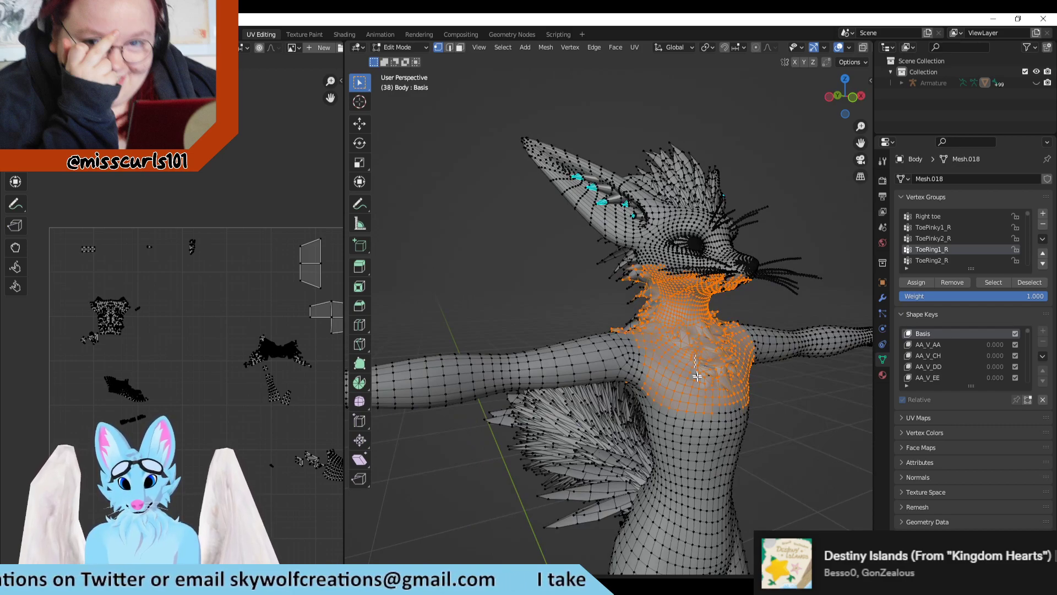
{"action": "middle_click_drag", "start_coordinate": [765, 399], "coordinate": [532, 324]}
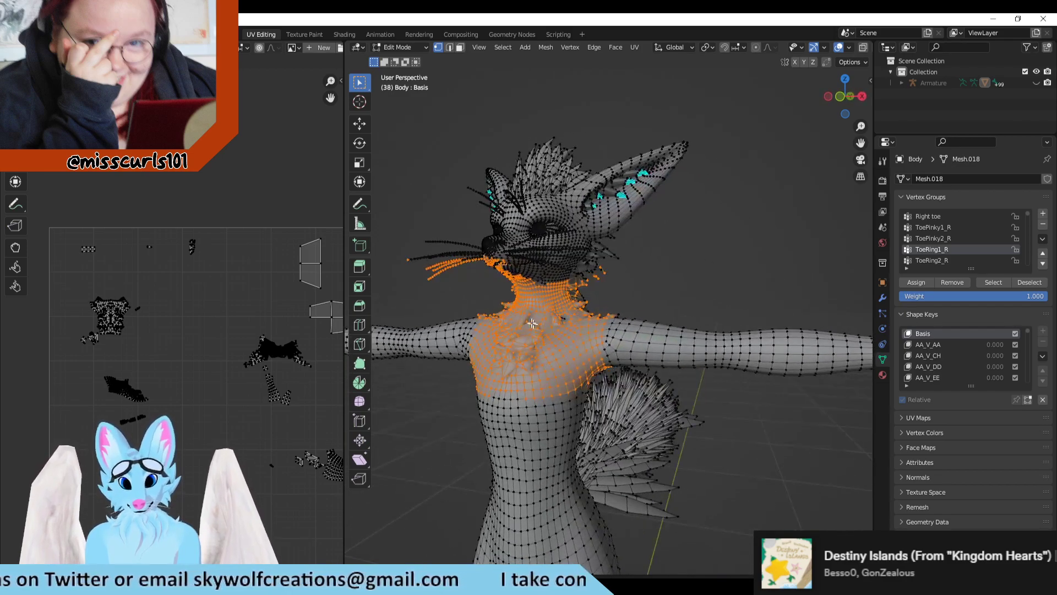
Step: Add the other side of the neck and the underside of the head to the selection and view their UV islands up close
{"action": "left_click_drag", "start_coordinate": [562, 316], "coordinate": [609, 285], "text": "shift"}
{"action": "middle_click_drag", "start_coordinate": [598, 311], "coordinate": [595, 113]}
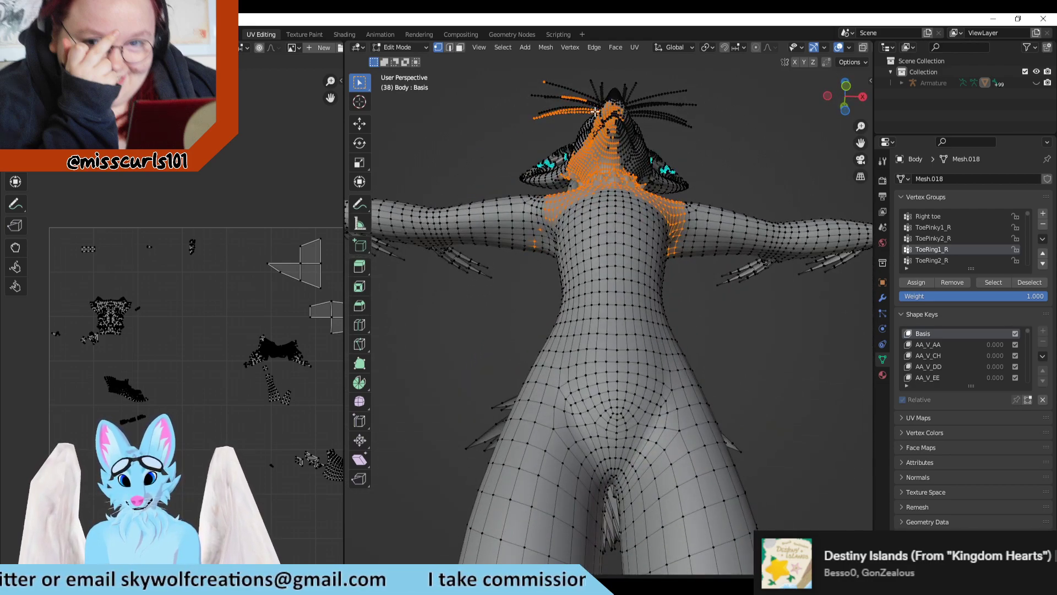
{"action": "left_click_drag", "start_coordinate": [660, 182], "coordinate": [663, 187], "text": "shift"}
{"action": "left_click_drag", "start_coordinate": [596, 106], "coordinate": [659, 182]}
{"action": "left_click_drag", "start_coordinate": [663, 186], "coordinate": [663, 187], "text": "shift"}
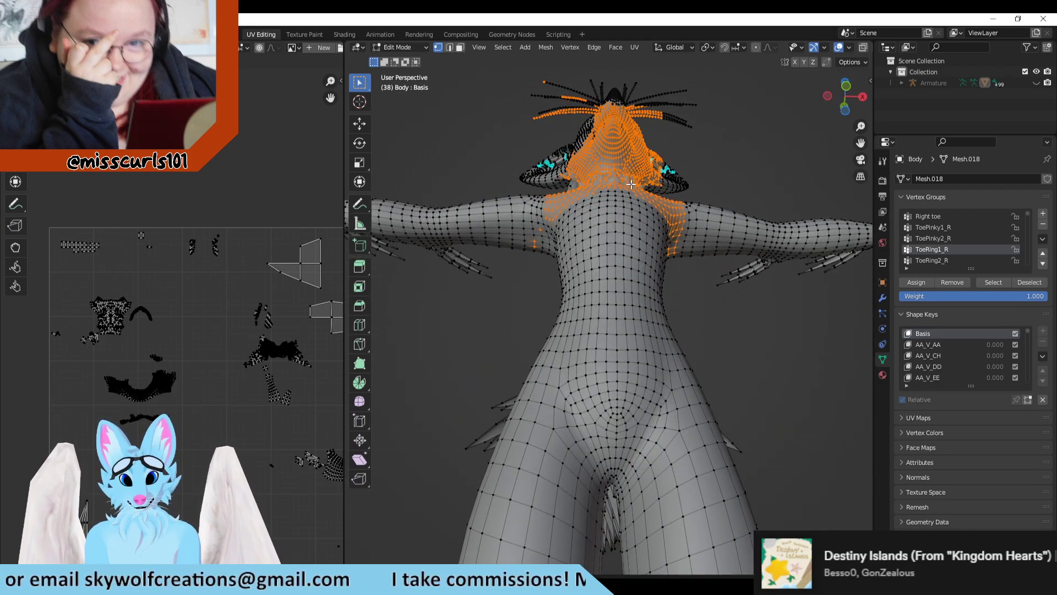
{"action": "scroll", "coordinate": [138, 346], "scroll_direction": "up", "scroll_amount": 4}
{"action": "middle_click_drag", "start_coordinate": [147, 385], "coordinate": [309, 319]}
Step: Add the lower neck sides and the shoulder fur on both sides of the avatar to the selection
{"action": "middle_click_drag", "start_coordinate": [540, 231], "coordinate": [529, 253]}
{"action": "left_click_drag", "start_coordinate": [452, 309], "coordinate": [509, 257]}
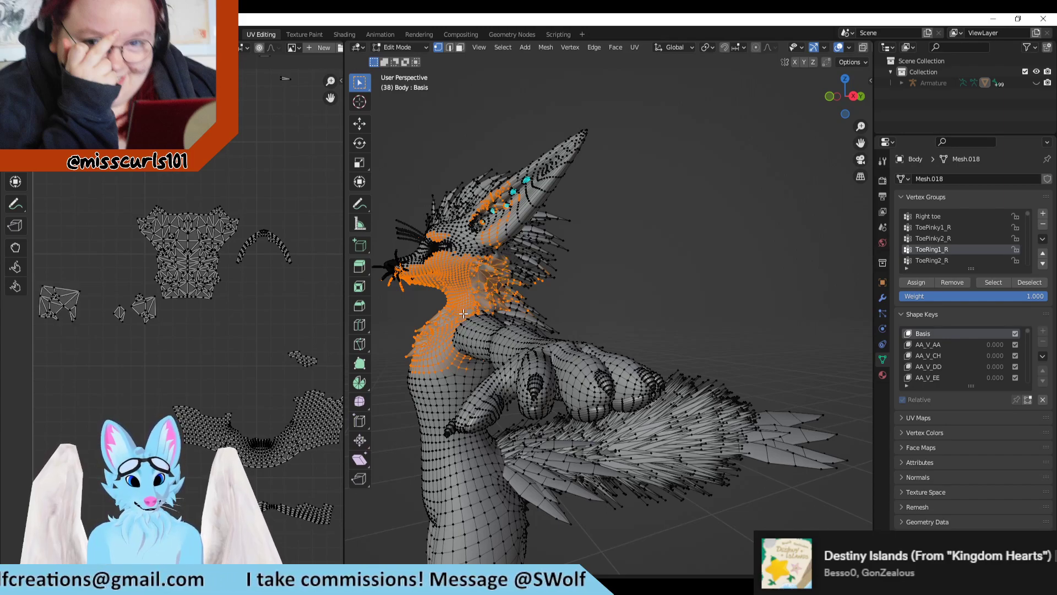
{"action": "middle_click_drag", "start_coordinate": [479, 308], "coordinate": [473, 352]}
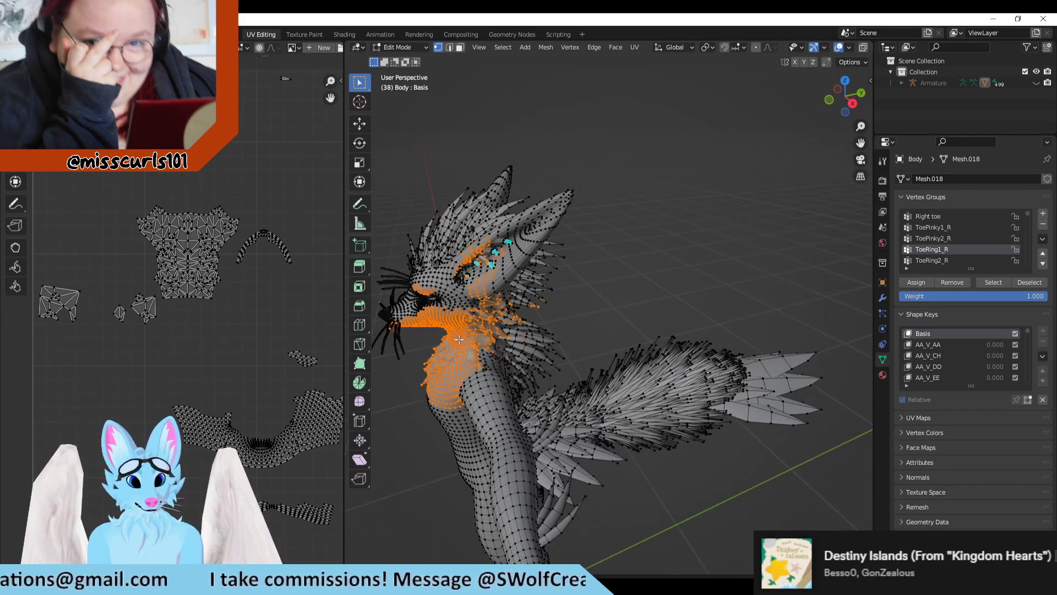
{"action": "middle_click_drag", "start_coordinate": [494, 390], "coordinate": [633, 369]}
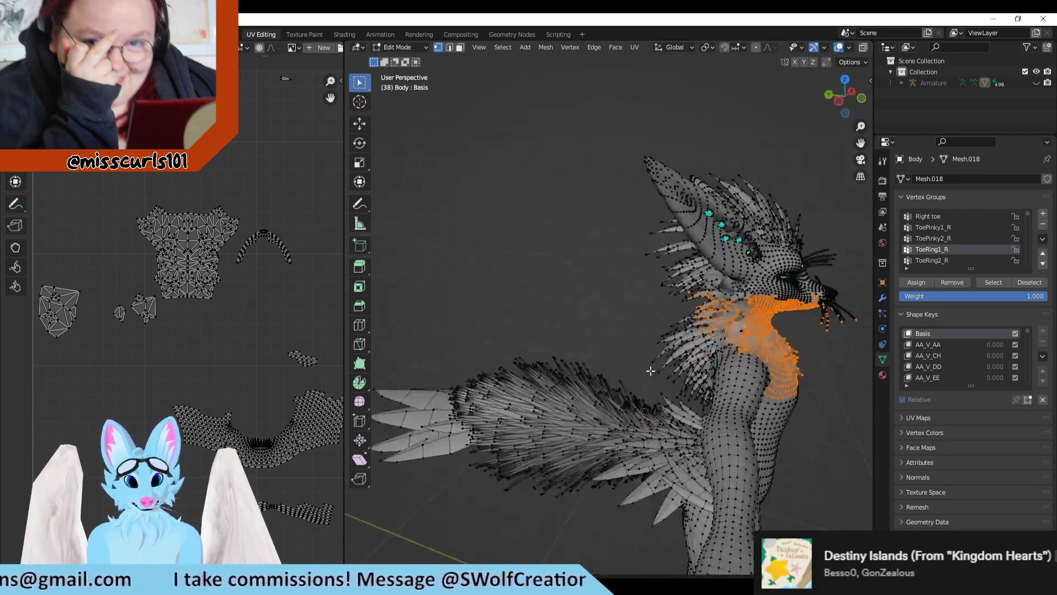
{"action": "left_click_drag", "start_coordinate": [772, 324], "coordinate": [719, 362]}
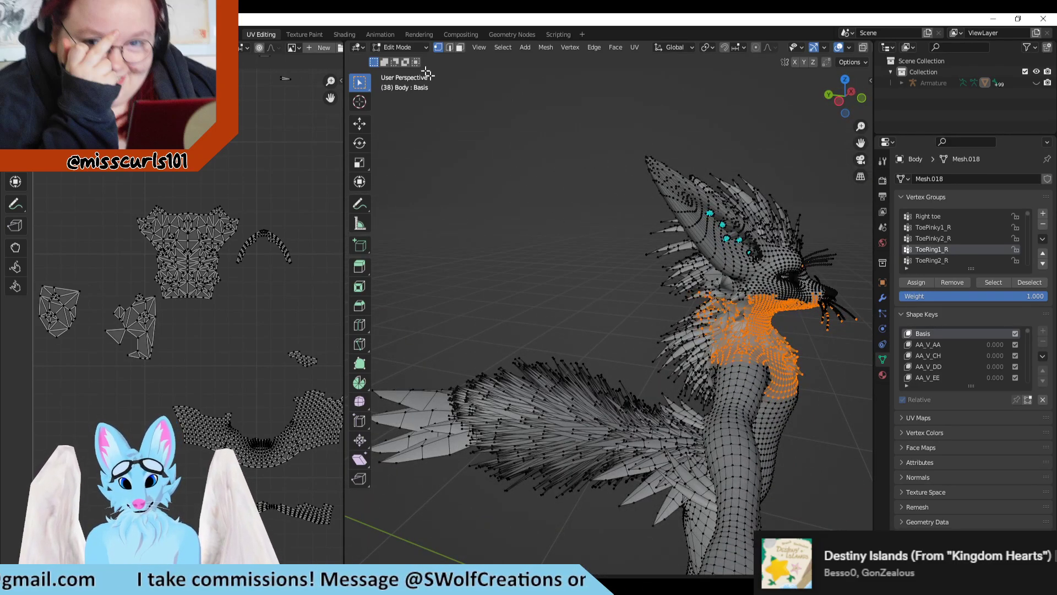
Step: Check the uncolored shoulder patch in Texture Paint and add the tops of both shoulders to the selection in UV Editing
{"action": "left_click", "coordinate": [303, 34]}
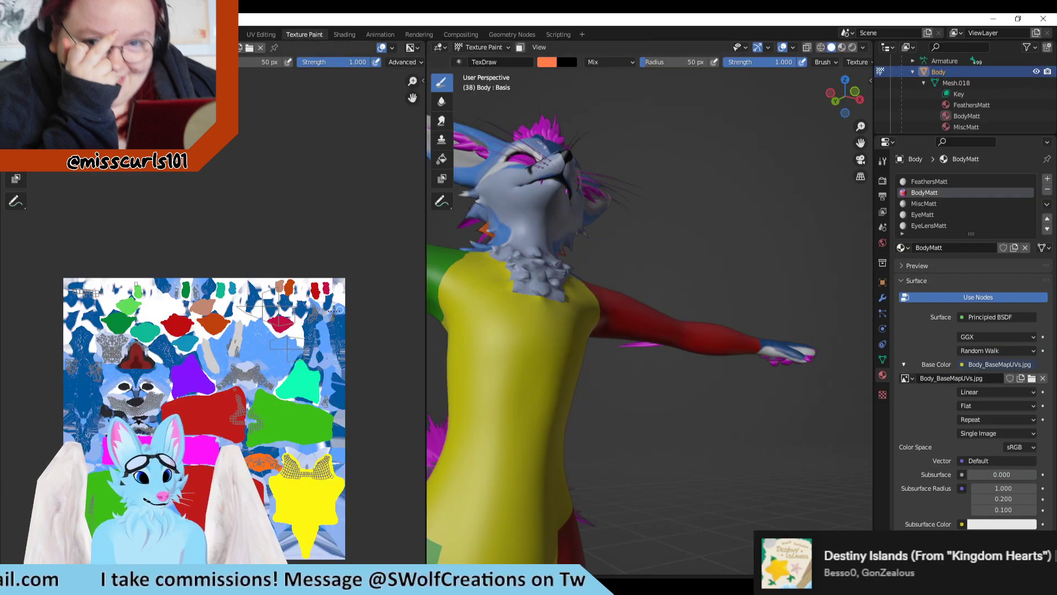
{"action": "middle_click_drag", "start_coordinate": [652, 222], "coordinate": [432, 140]}
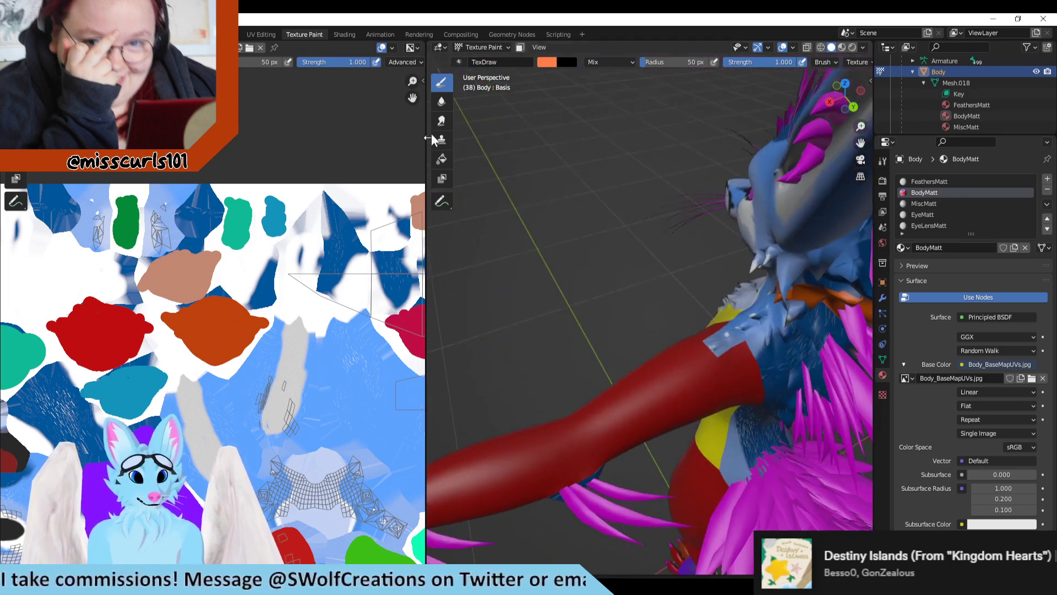
{"action": "left_click", "coordinate": [251, 35]}
{"action": "middle_click_drag", "start_coordinate": [746, 350], "coordinate": [765, 387]}
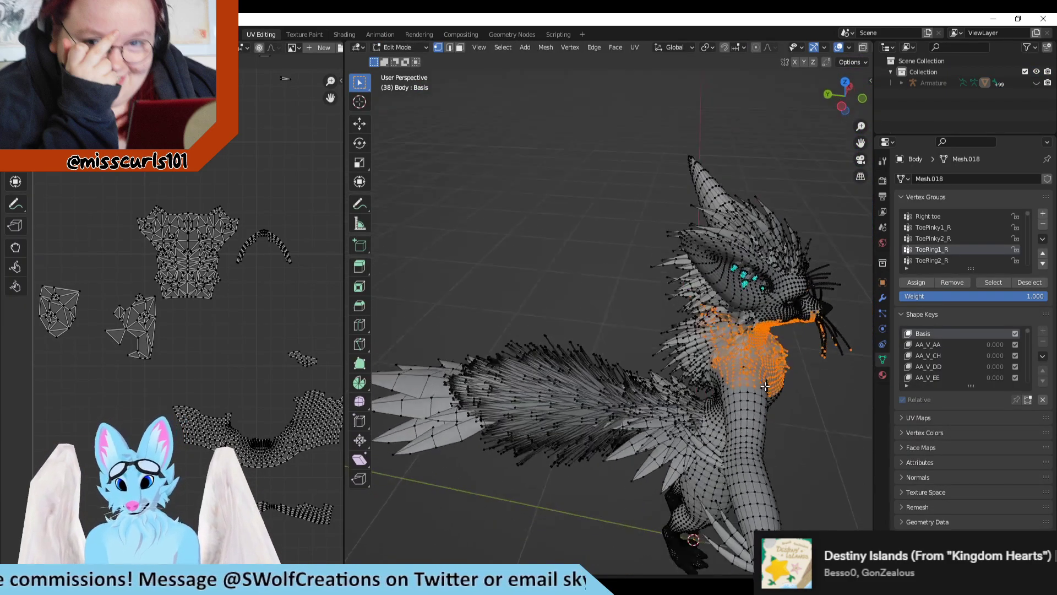
{"action": "left_click_drag", "start_coordinate": [769, 401], "coordinate": [769, 402]}
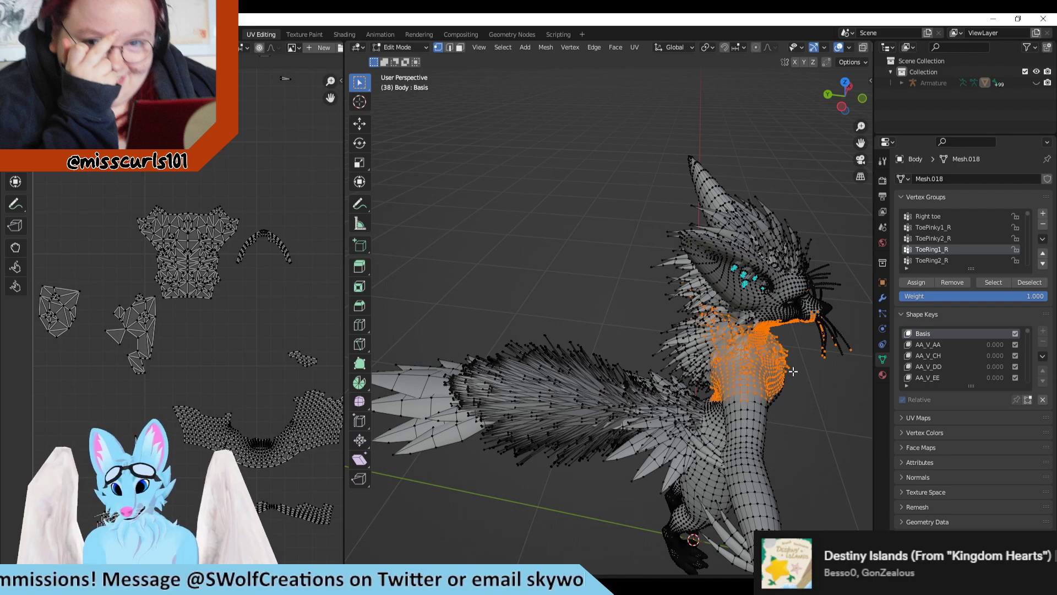
{"action": "middle_click_drag", "start_coordinate": [769, 401], "coordinate": [541, 398]}
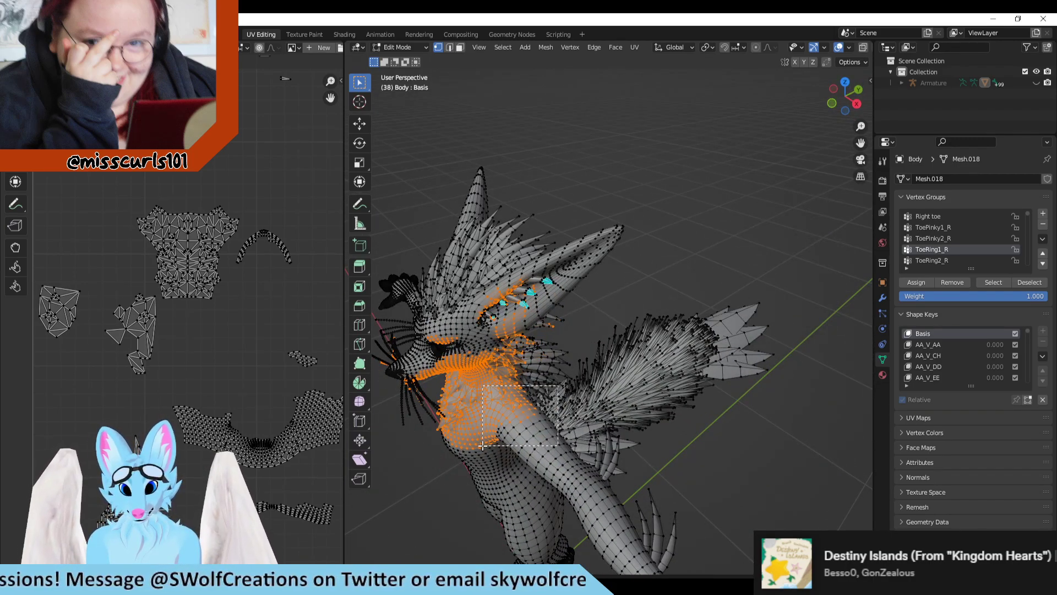
{"action": "left_click_drag", "start_coordinate": [483, 446], "coordinate": [482, 447], "text": "shift"}
Step: Examine in Texture Paint where the selected neck, chest and shoulder islands lie on the painted texture
{"action": "left_click", "coordinate": [297, 33]}
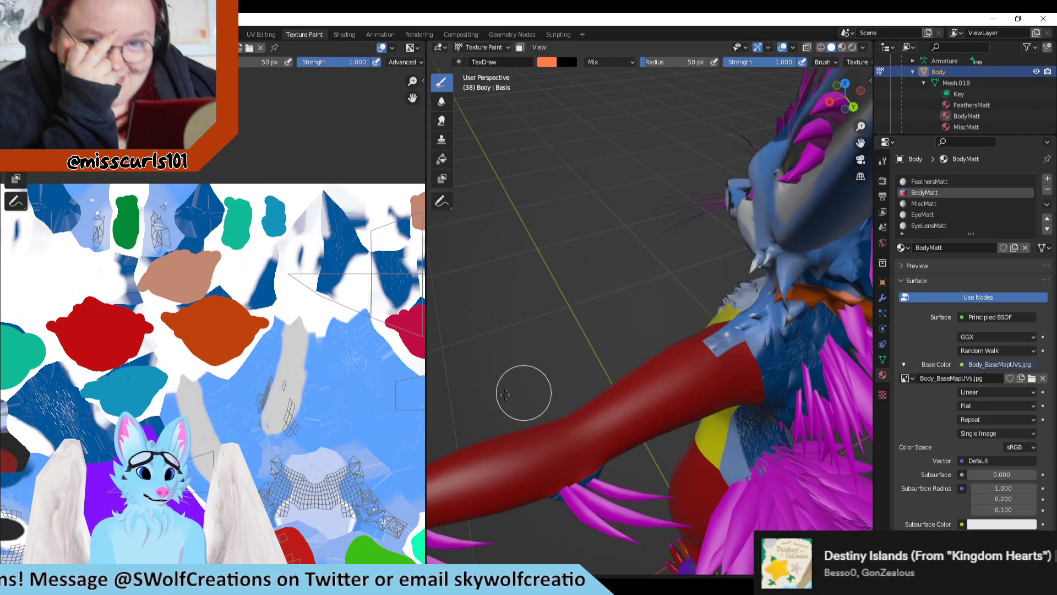
{"action": "scroll", "coordinate": [621, 355], "scroll_direction": "down", "scroll_amount": 2}
{"action": "scroll", "coordinate": [253, 329], "scroll_direction": "down", "scroll_amount": 2}
{"action": "middle_click_drag", "start_coordinate": [256, 329], "coordinate": [370, 283]}
{"action": "middle_click_drag", "start_coordinate": [105, 339], "coordinate": [215, 320]}
{"action": "scroll", "coordinate": [212, 324], "scroll_direction": "up", "scroll_amount": 4}
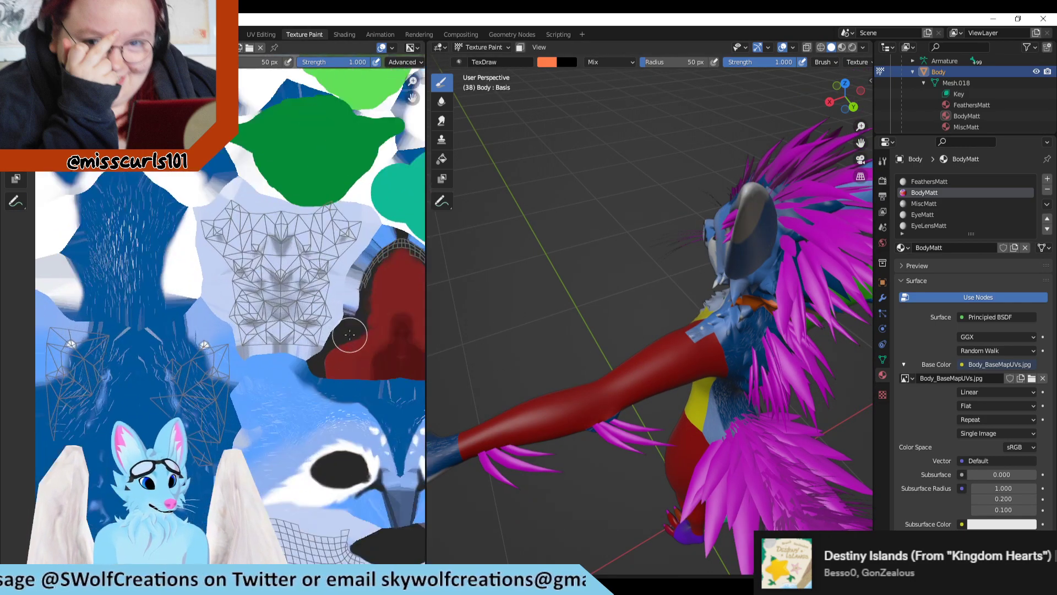
Step: Test-paint the chest fluff island orange to identify it on the model, and undo the strokes
{"action": "middle_click_drag", "start_coordinate": [686, 364], "coordinate": [745, 344]}
{"action": "mouse_move", "coordinate": [746, 344]}
{"action": "left_mouse_down"}
{"action": "mouse_move", "coordinate": [716, 347]}
{"action": "mouse_move", "coordinate": [764, 300]}
{"action": "left_mouse_up"}
{"action": "key", "text": "ctrl+z"}
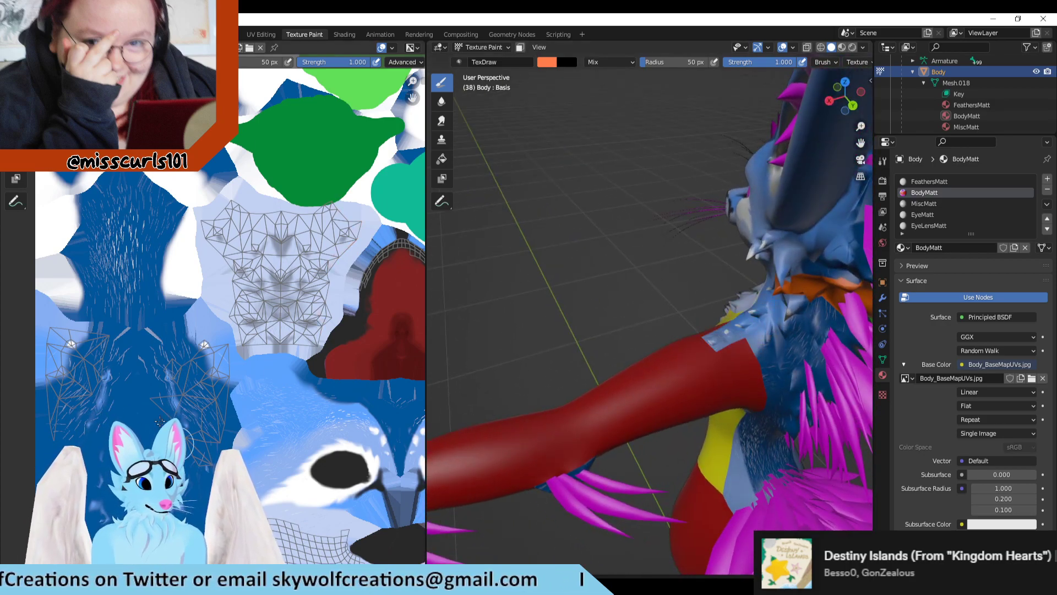
{"action": "middle_click_drag", "start_coordinate": [645, 324], "coordinate": [847, 295]}
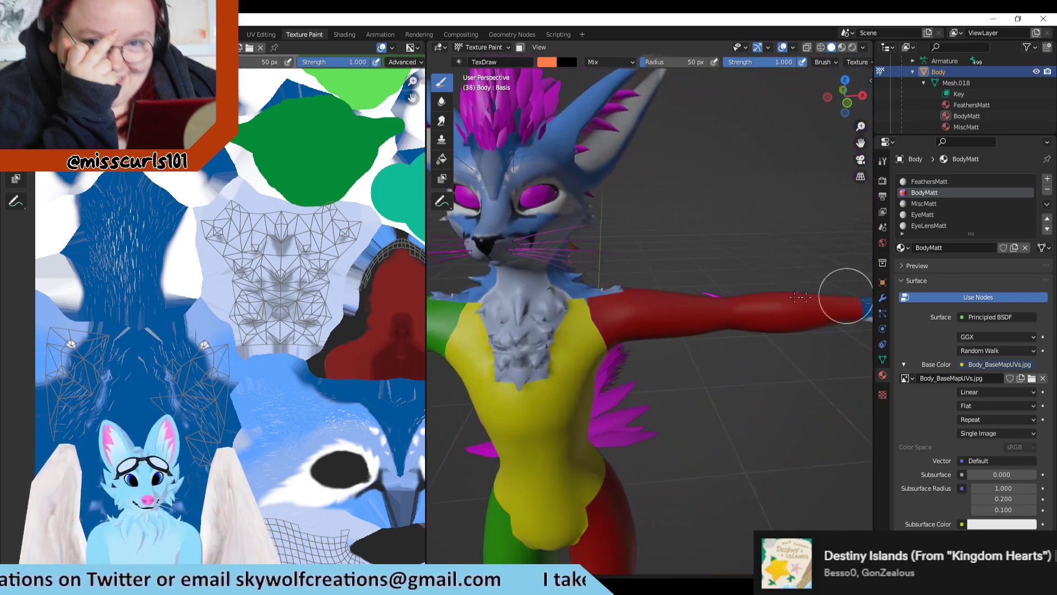
{"action": "mouse_move", "coordinate": [223, 232]}
{"action": "left_mouse_down"}
{"action": "mouse_move", "coordinate": [205, 228]}
{"action": "mouse_move", "coordinate": [339, 215]}
{"action": "mouse_move", "coordinate": [361, 234]}
{"action": "mouse_move", "coordinate": [300, 339]}
{"action": "mouse_move", "coordinate": [237, 330]}
{"action": "mouse_move", "coordinate": [236, 231]}
{"action": "mouse_move", "coordinate": [264, 308]}
{"action": "mouse_move", "coordinate": [253, 271]}
{"action": "left_mouse_up"}
{"action": "mouse_move", "coordinate": [268, 325]}
{"action": "left_mouse_down"}
{"action": "mouse_move", "coordinate": [320, 253]}
{"action": "mouse_move", "coordinate": [336, 256]}
{"action": "mouse_move", "coordinate": [310, 306]}
{"action": "left_mouse_up"}
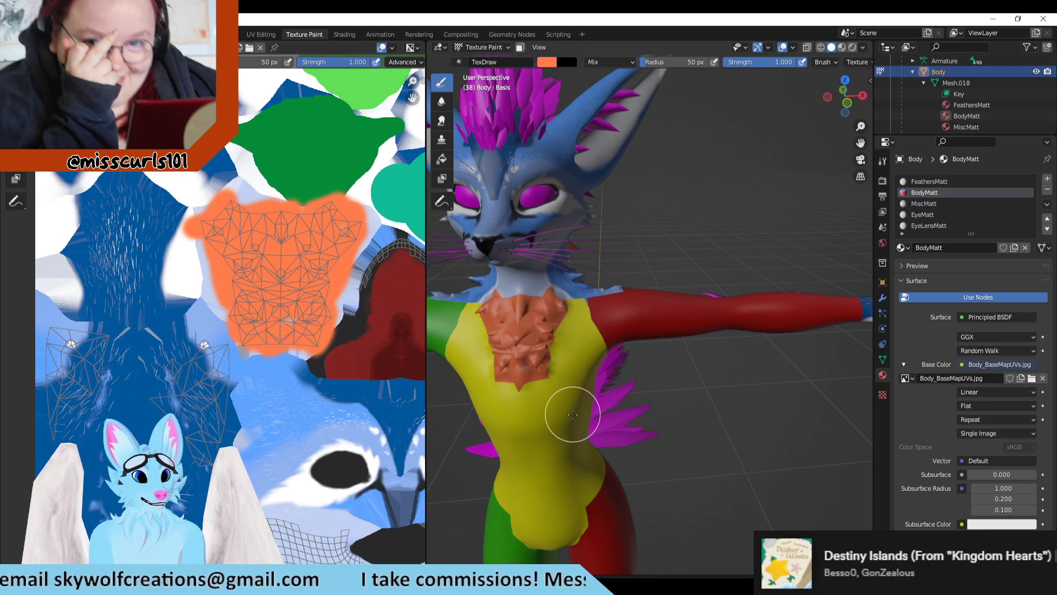
{"action": "key", "text": "ctrl+z"}
{"action": "scroll", "coordinate": [300, 356], "scroll_direction": "down", "scroll_amount": 2}
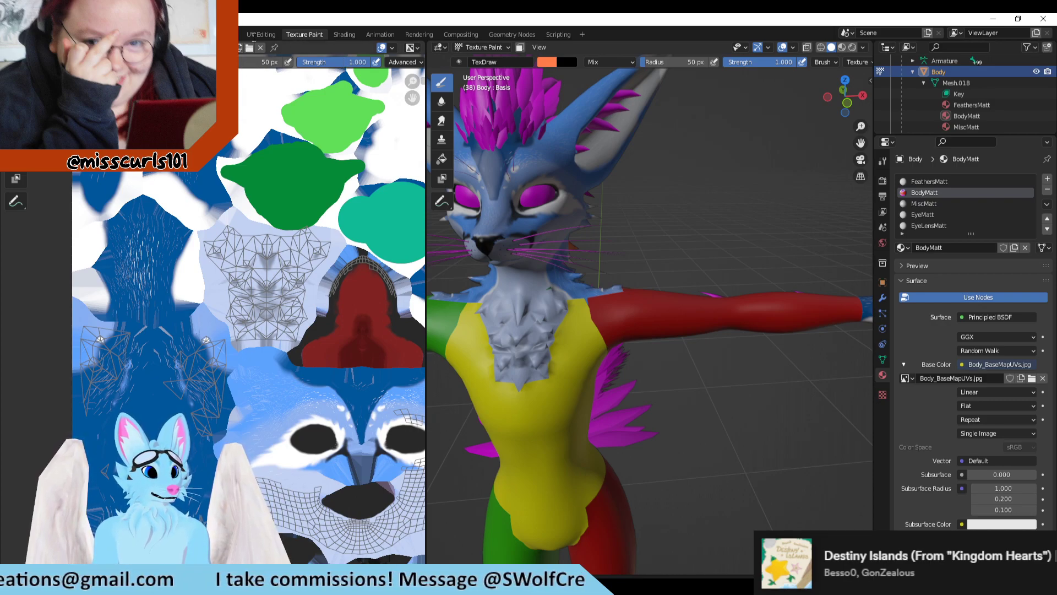
Step: Export the UV layout of the selected neck, chest and shoulder islands as Chest into the uvs folder
{"action": "left_click", "coordinate": [260, 34]}
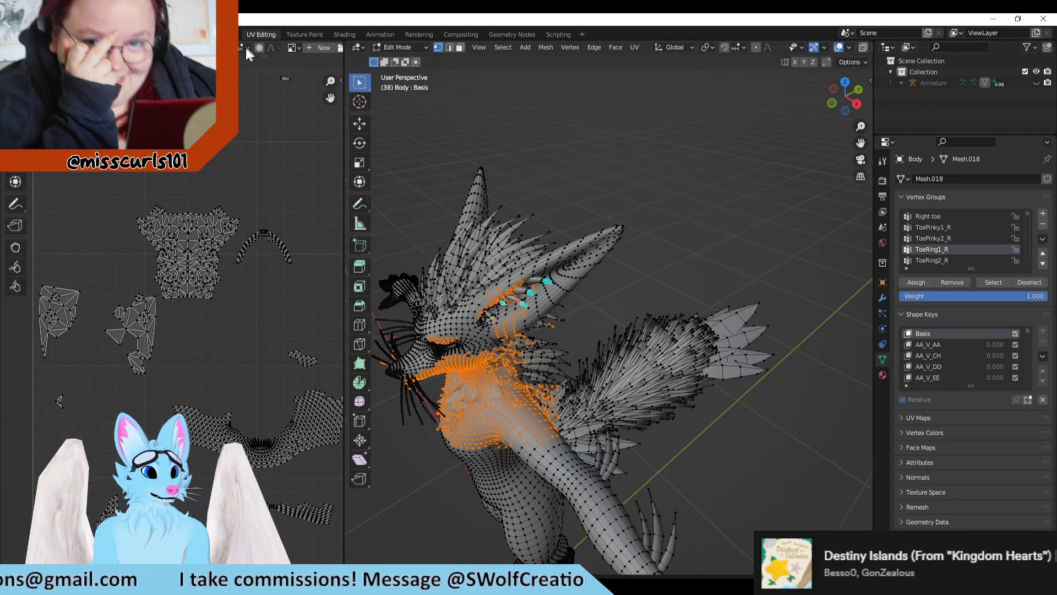
{"action": "left_click", "coordinate": [185, 47]}
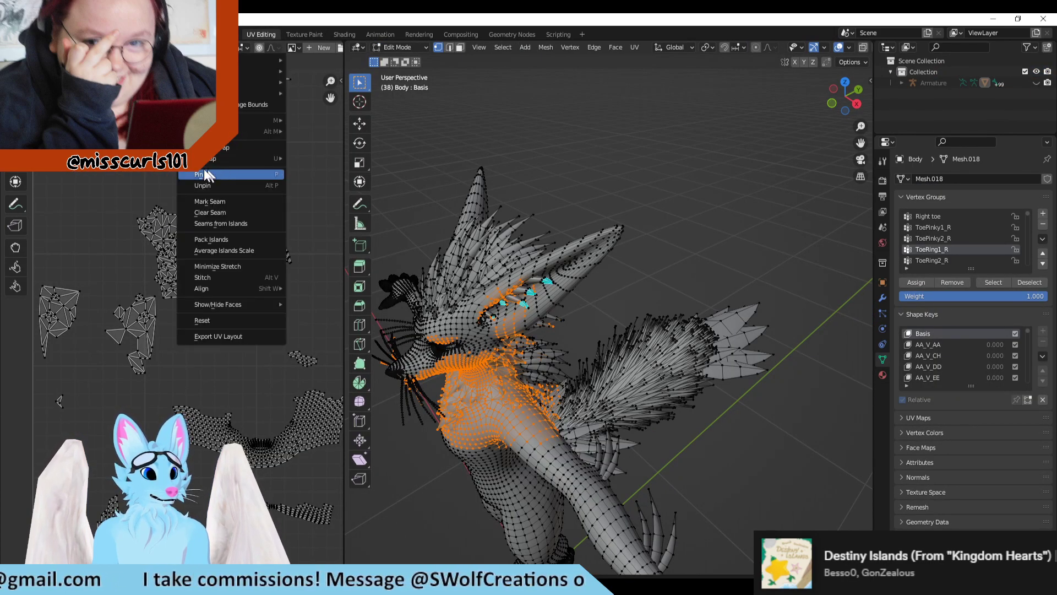
{"action": "left_click", "coordinate": [230, 336]}
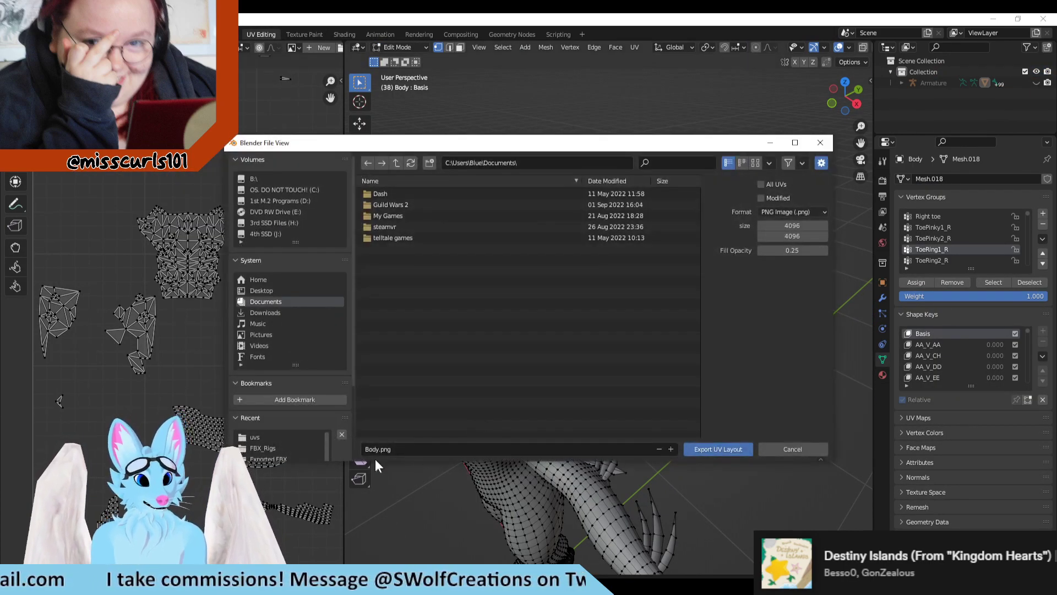
{"action": "left_click", "coordinate": [253, 437]}
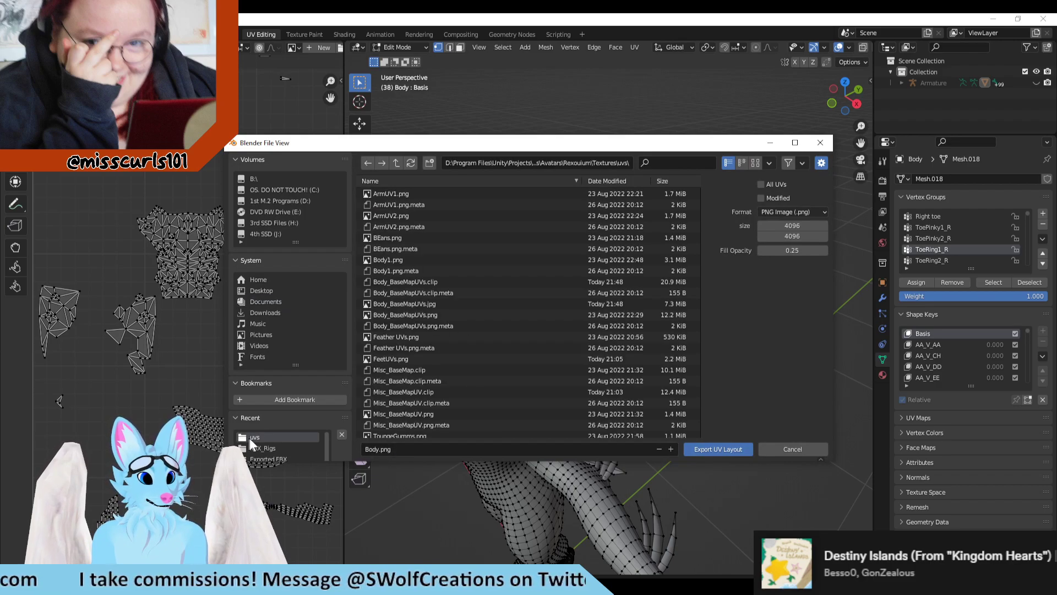
{"action": "left_click", "coordinate": [391, 449]}
{"action": "type", "text": "Chest"}
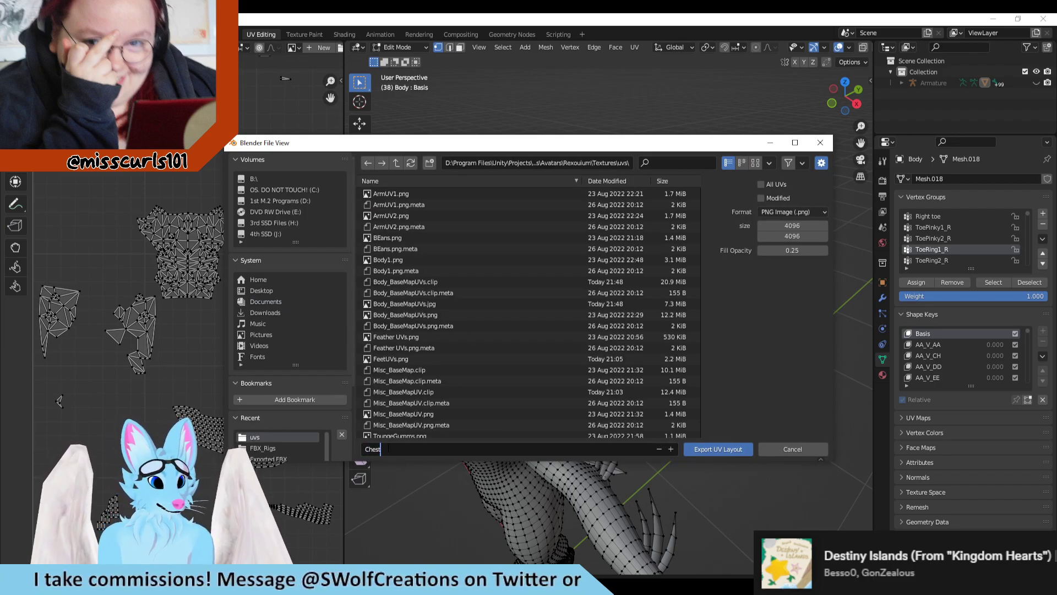
{"action": "left_click", "coordinate": [722, 451]}
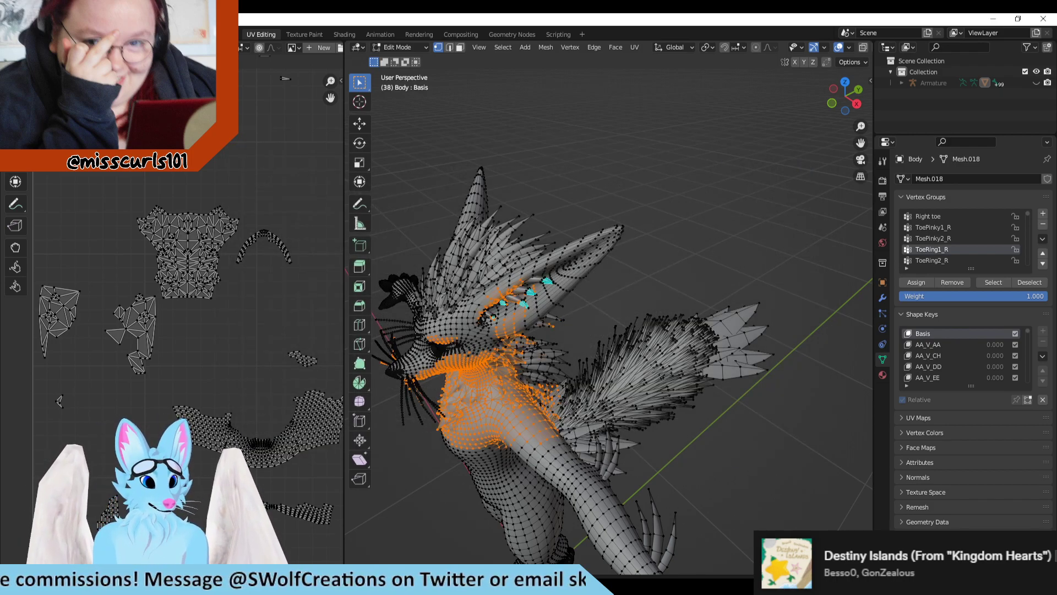
Step: Switch to Clip Studio Paint and open Chest.png from the uvs folder
{"action": "key", "text": "alt+Tab"}
{"action": "scroll", "coordinate": [424, 385], "scroll_direction": "up", "scroll_amount": 2}
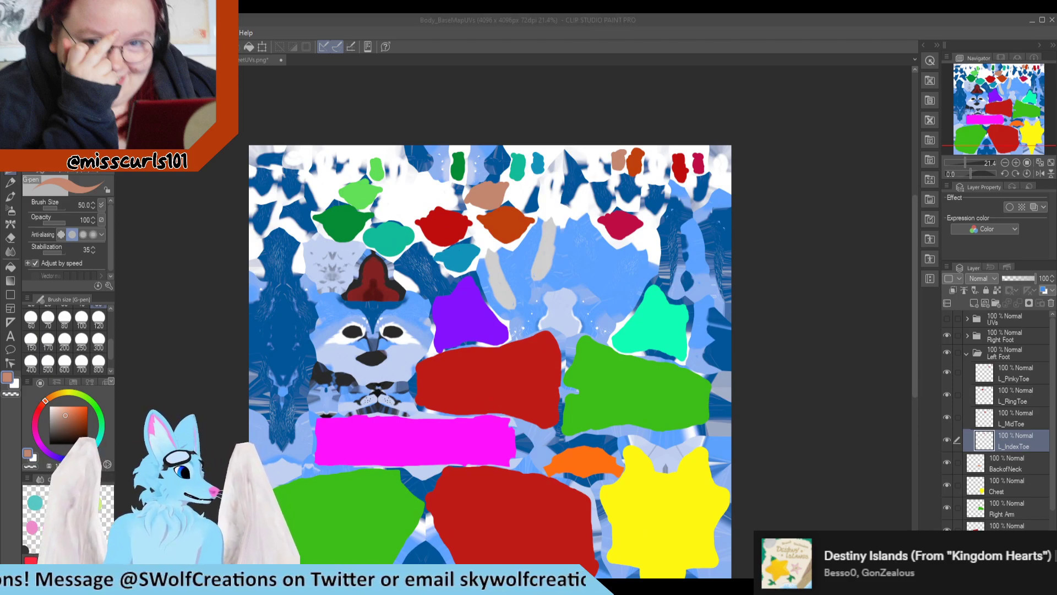
{"action": "left_click_drag", "start_coordinate": [0, 297], "coordinate": [190, 308]}
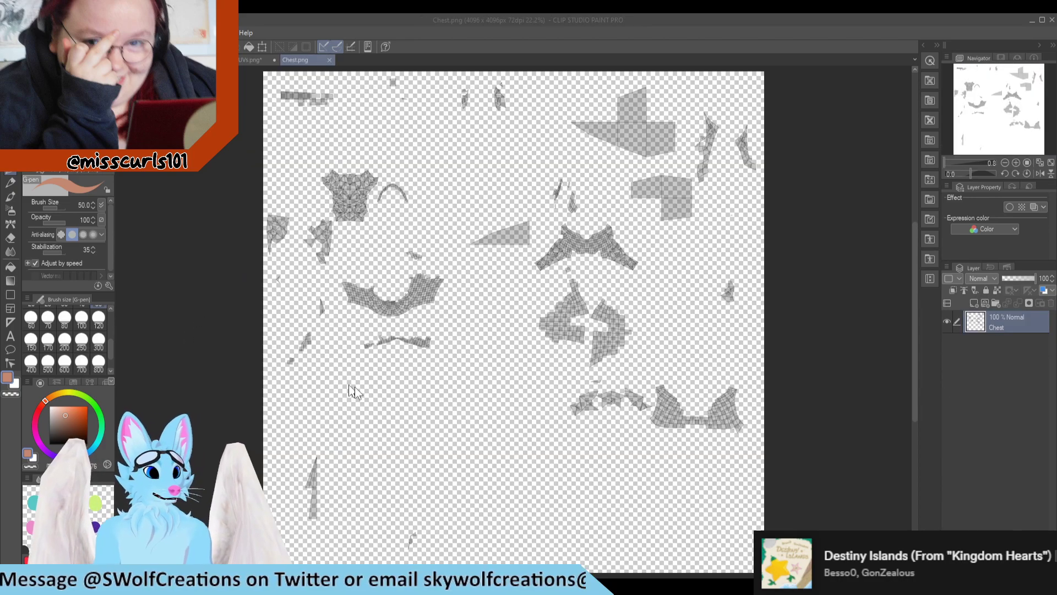
Step: Lasso the chest fluff island in the Chest.png UV layout
{"action": "scroll", "coordinate": [355, 157], "scroll_direction": "up", "scroll_amount": 5}
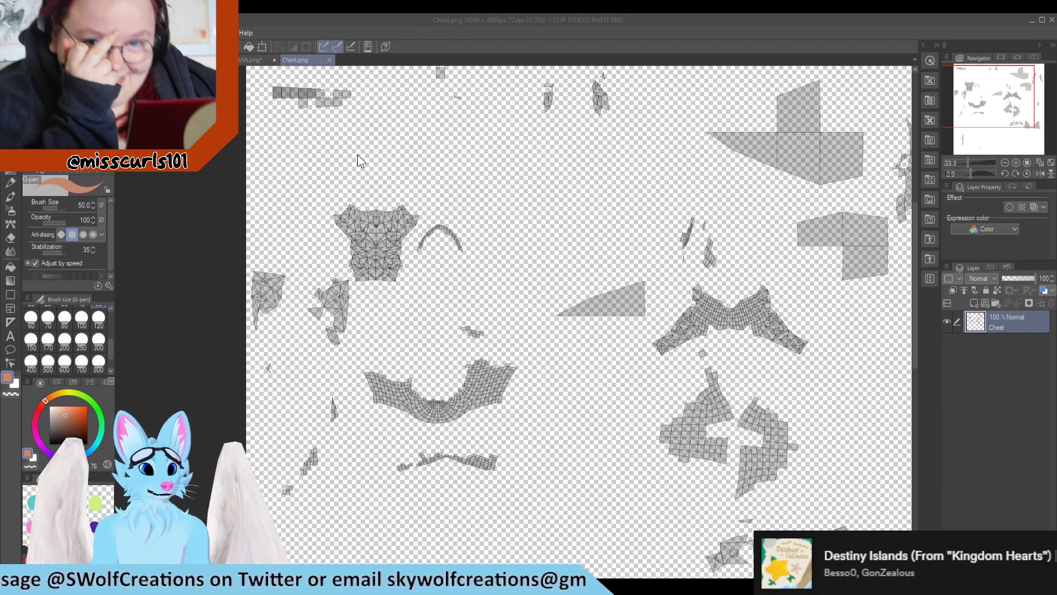
{"action": "scroll", "coordinate": [351, 263], "scroll_direction": "up", "scroll_amount": 2}
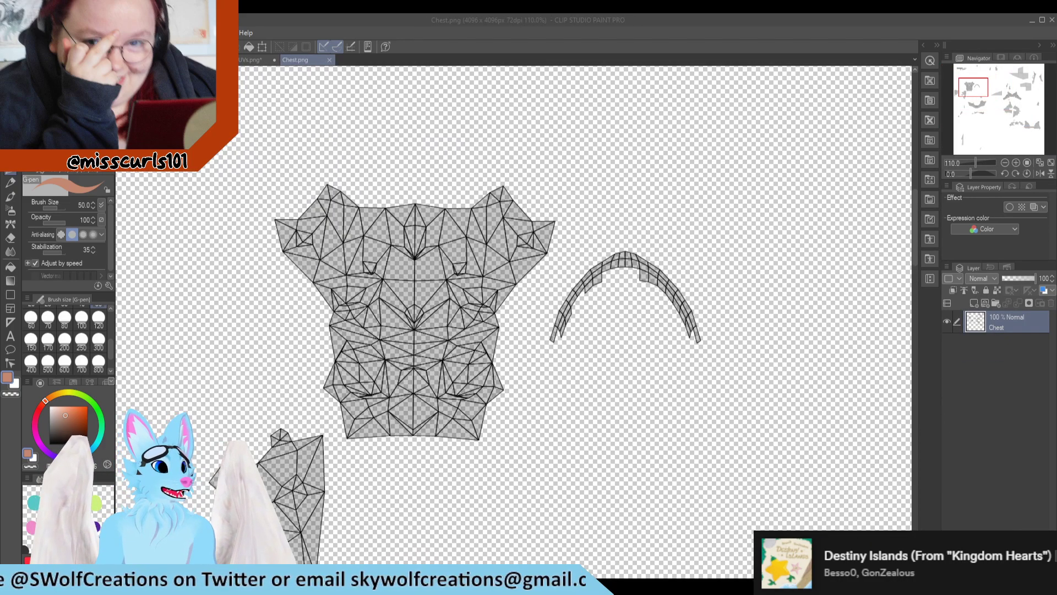
{"action": "left_click", "coordinate": [11, 128]}
{"action": "left_click", "coordinate": [58, 106]}
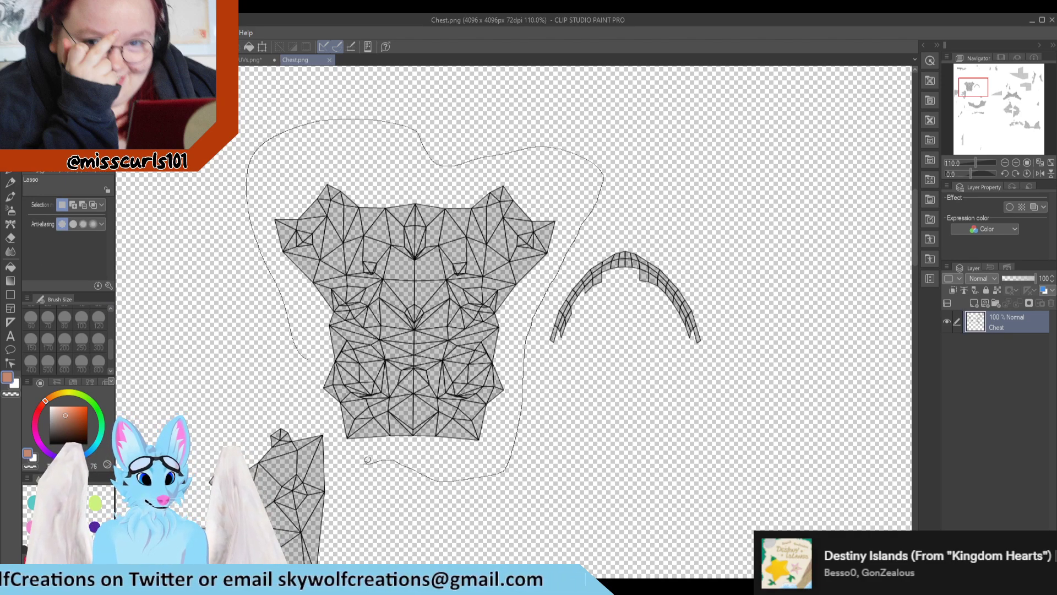
{"action": "left_click_drag", "start_coordinate": [333, 414], "coordinate": [304, 352]}
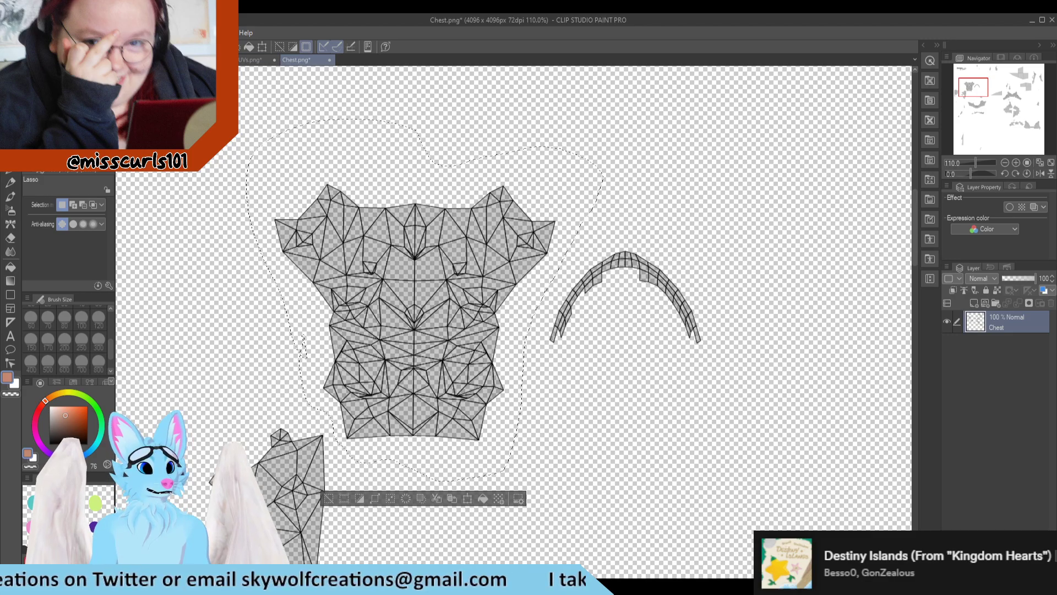
Step: Paste the chest fluff wireframe as a new layer in the UVs folder of Body_BaseMapUVs
{"action": "left_click", "coordinate": [148, 59]}
{"action": "scroll", "coordinate": [550, 347], "scroll_direction": "down", "scroll_amount": 2}
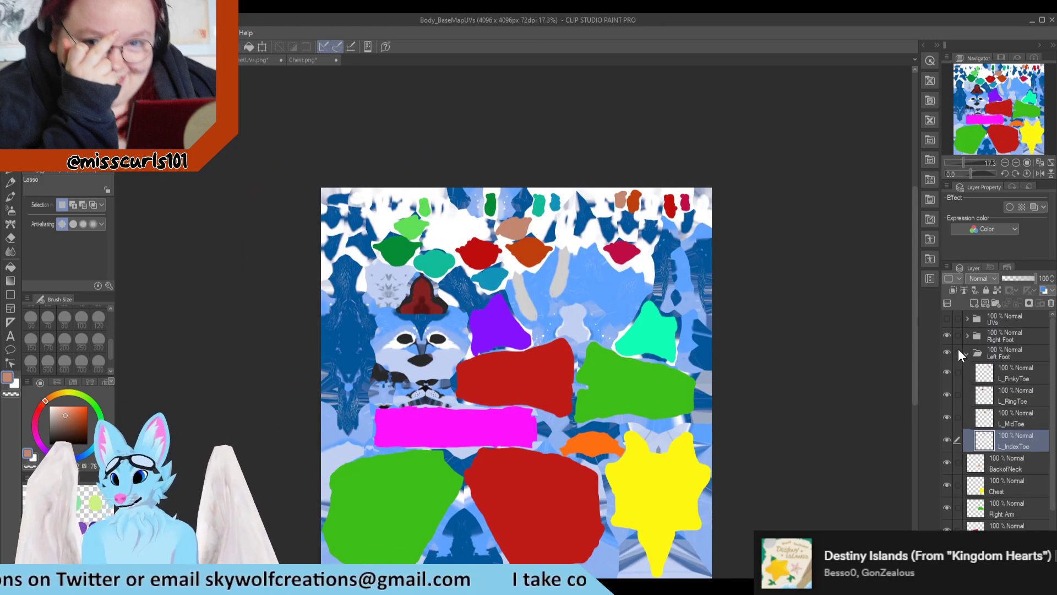
{"action": "left_click", "coordinate": [966, 354]}
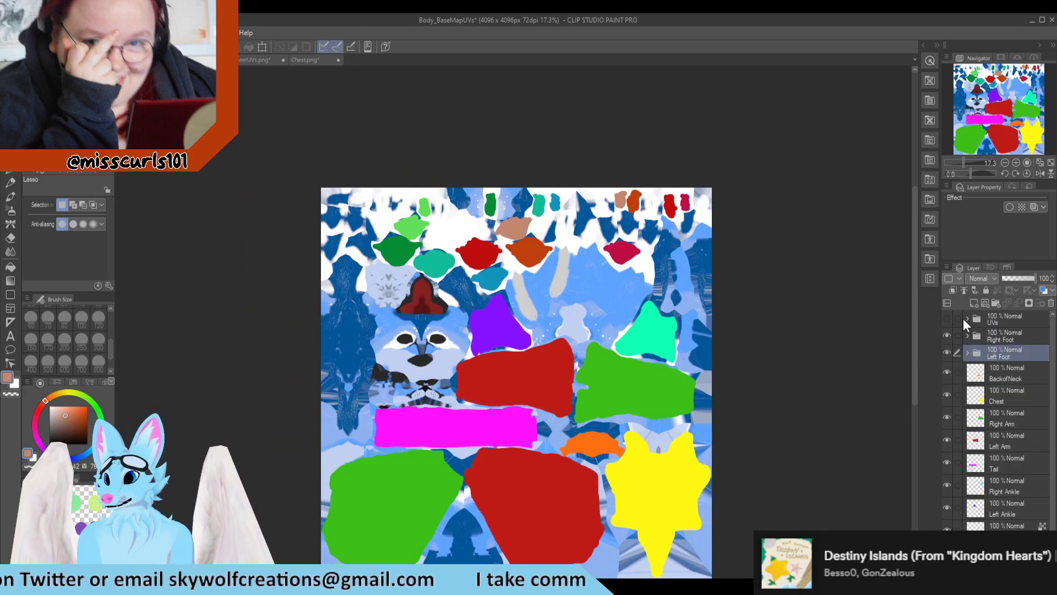
{"action": "left_click", "coordinate": [965, 319]}
{"action": "left_click", "coordinate": [1009, 343]}
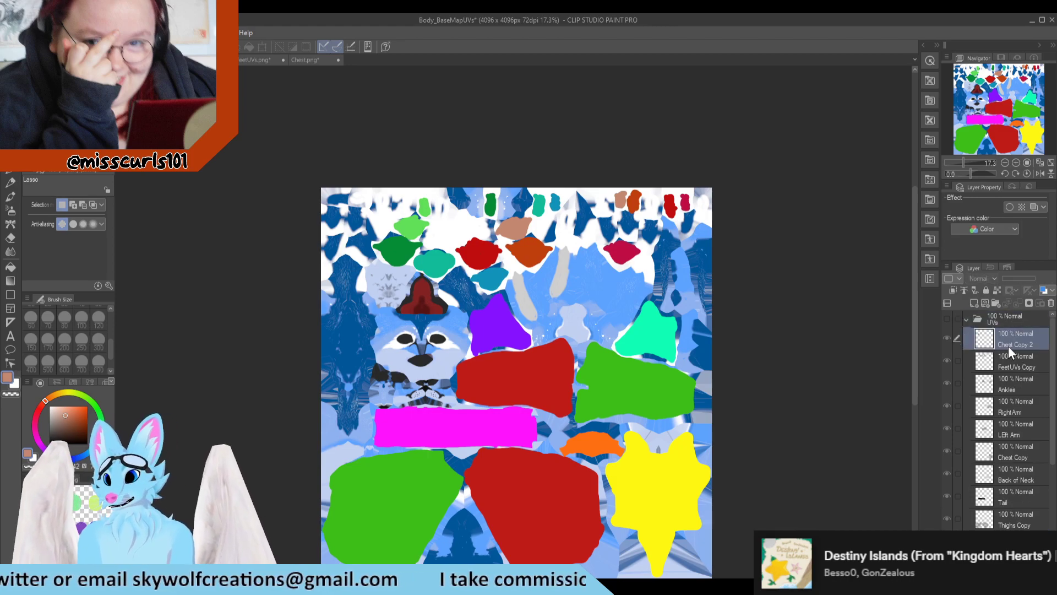
Step: Rename the pasted wireframe layer as ChestFloof and place it directly above Chest Copy
{"action": "double_click", "coordinate": [1009, 340]}
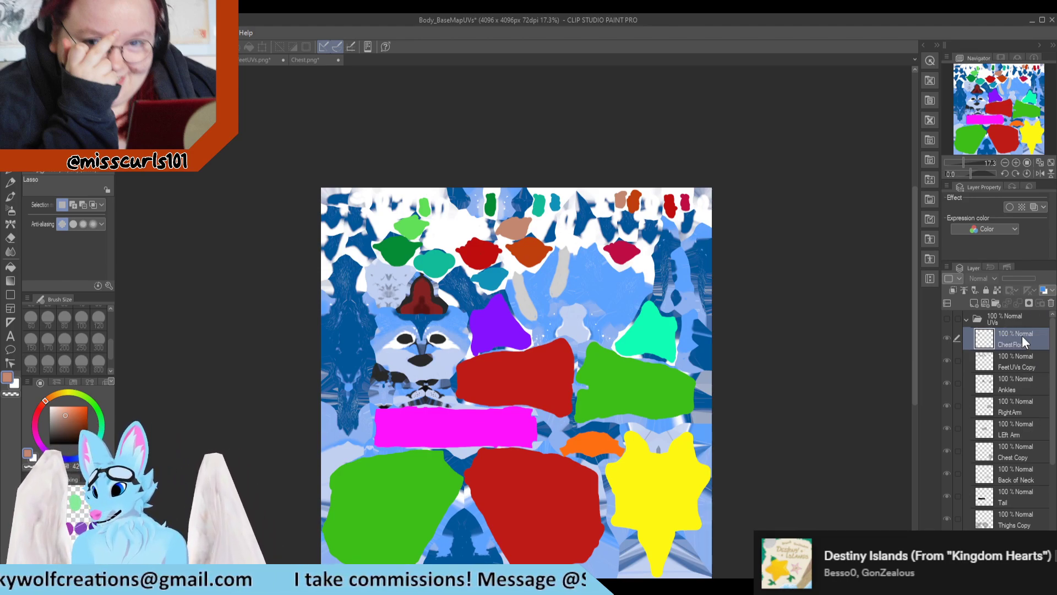
{"action": "left_click_drag", "start_coordinate": [1023, 343], "coordinate": [1016, 462]}
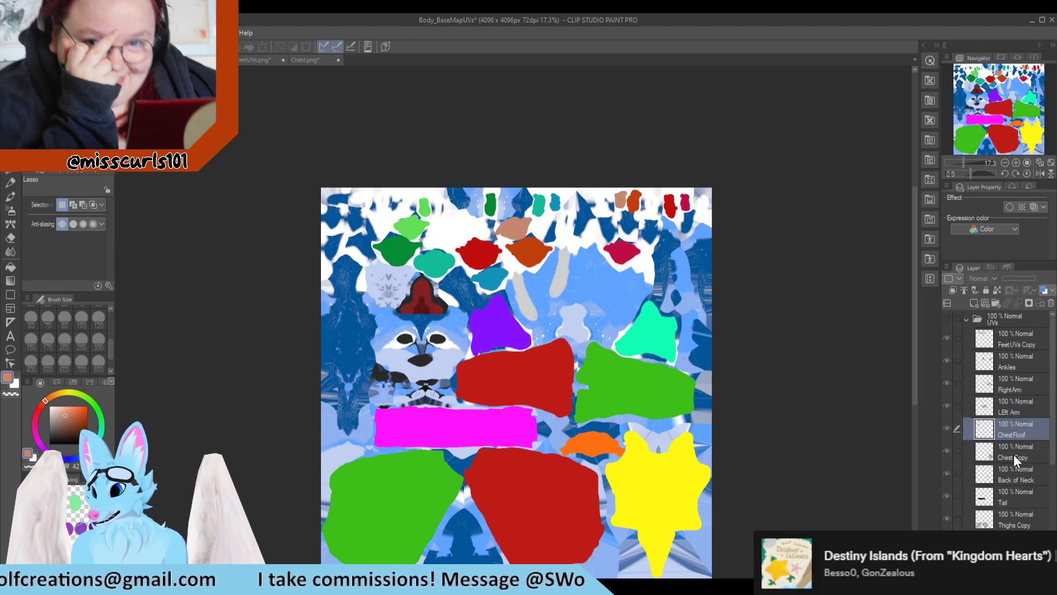
{"action": "left_click", "coordinate": [1016, 461]}
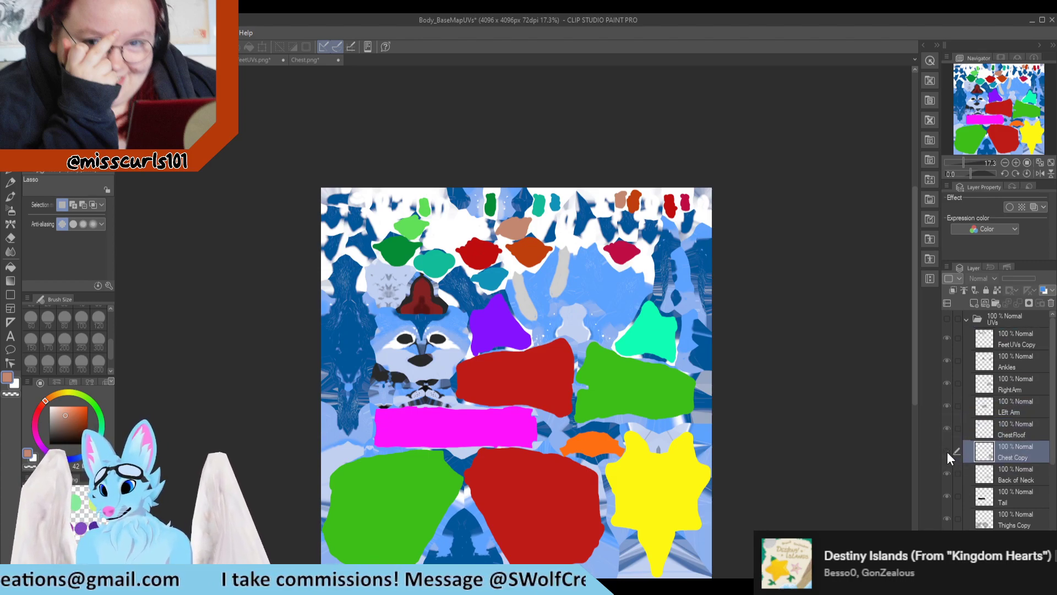
Step: Show the UVs folder's wireframes and add a paint layer named ChestFloof above the Chest layer
{"action": "left_click", "coordinate": [947, 318]}
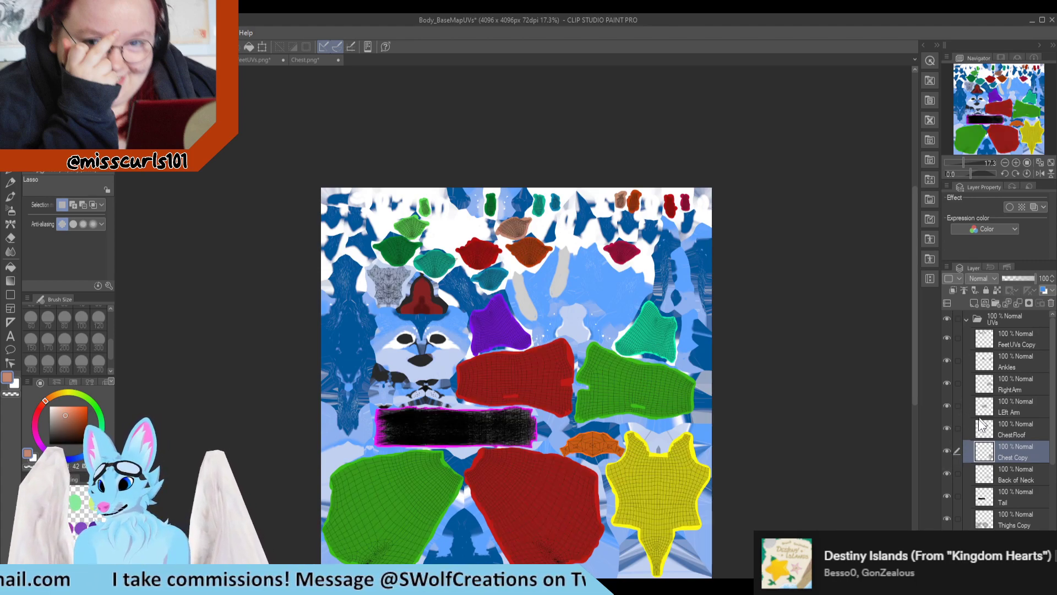
{"action": "left_click", "coordinate": [1004, 434]}
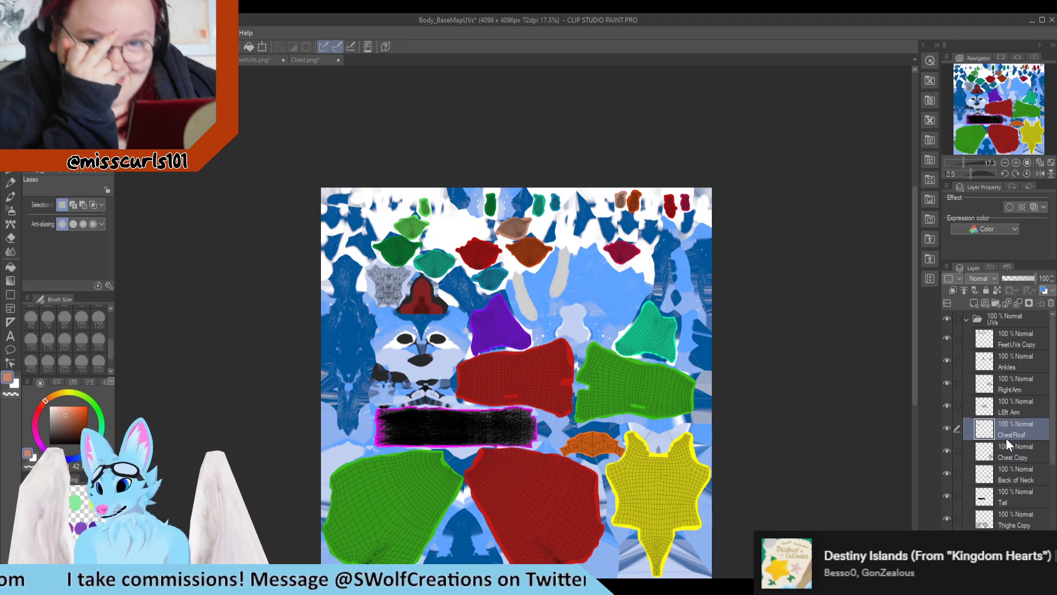
{"action": "left_click", "coordinate": [967, 321]}
{"action": "left_click", "coordinate": [1005, 396]}
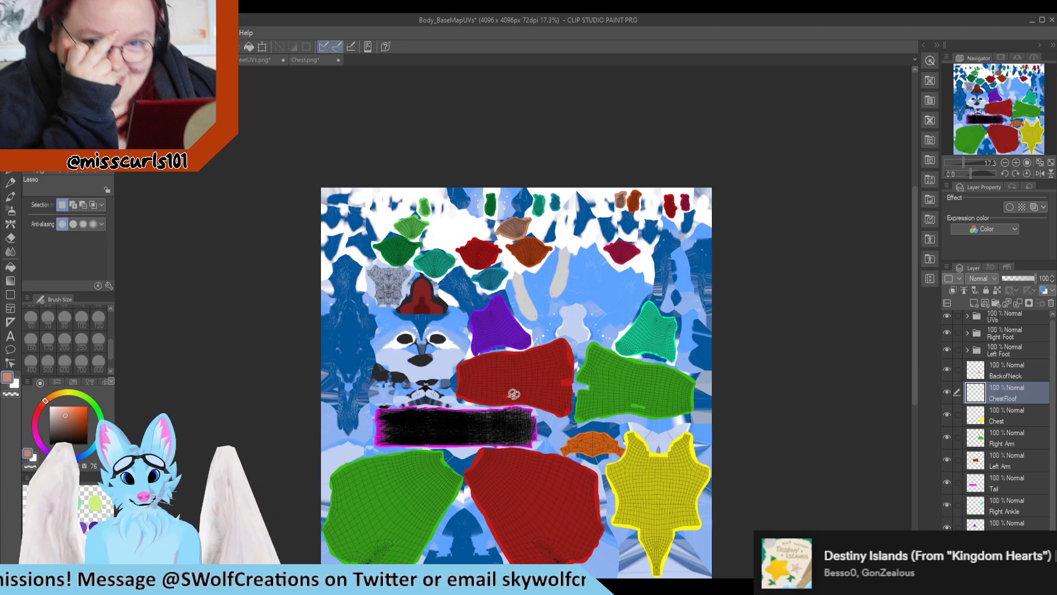
Step: Choose the G-pen, sample the yellow of the chest island and shift its hue to a golden orange
{"action": "scroll", "coordinate": [367, 268], "scroll_direction": "up", "scroll_amount": 2}
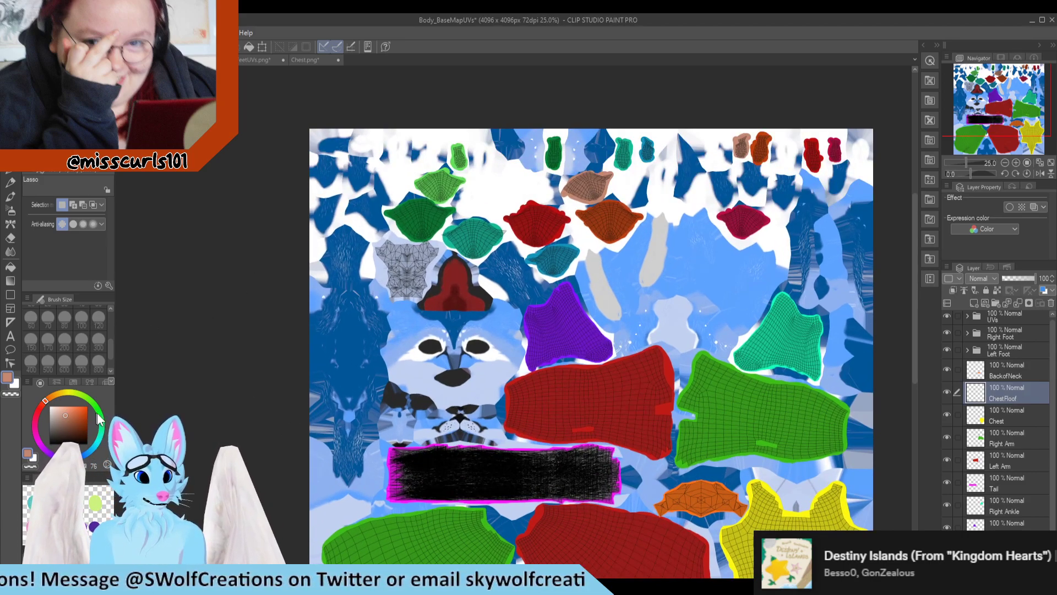
{"action": "scroll", "coordinate": [495, 386], "scroll_direction": "down", "scroll_amount": 1}
{"action": "scroll", "coordinate": [718, 512], "scroll_direction": "up", "scroll_amount": 2}
{"action": "scroll", "coordinate": [718, 512], "scroll_direction": "up", "scroll_amount": 1}
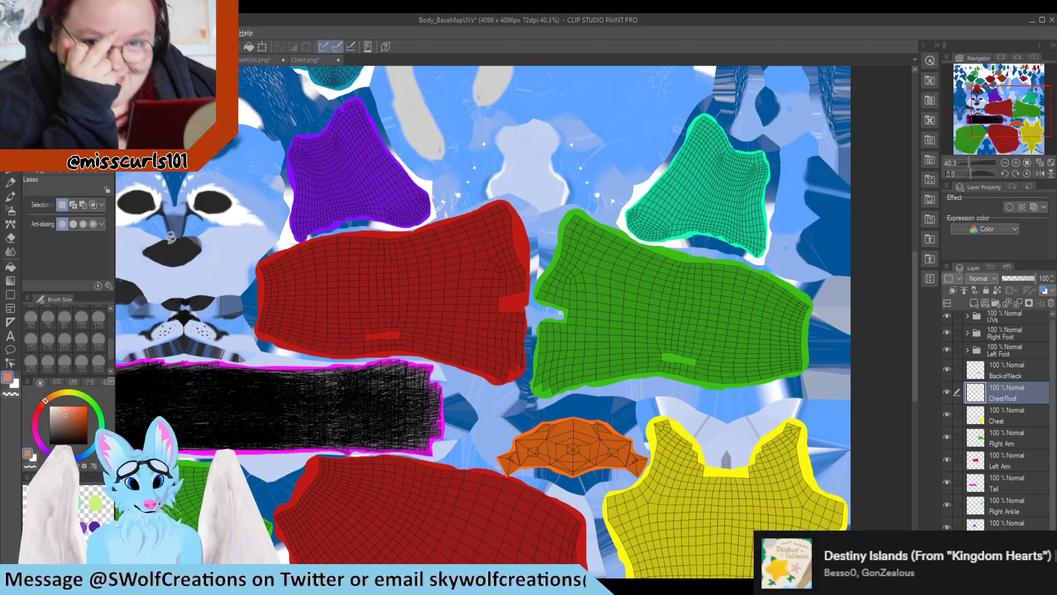
{"action": "left_click", "coordinate": [12, 170]}
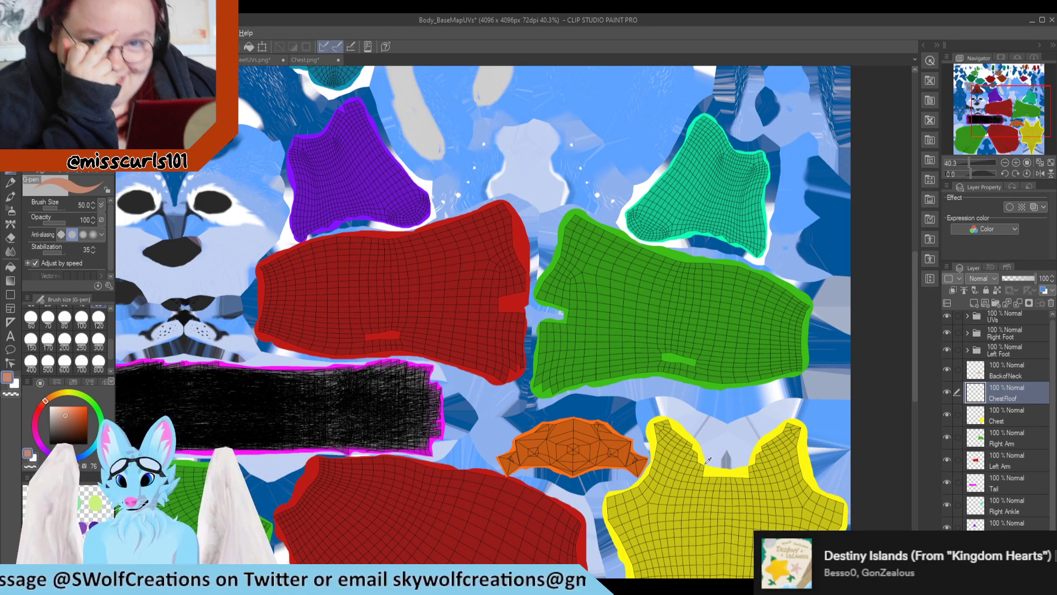
{"action": "left_click", "coordinate": [611, 492], "text": "alt"}
{"action": "scroll", "coordinate": [613, 492], "scroll_direction": "down", "scroll_amount": 5}
{"action": "scroll", "coordinate": [642, 498], "scroll_direction": "down", "scroll_amount": 5}
{"action": "scroll", "coordinate": [429, 283], "scroll_direction": "up", "scroll_amount": 8}
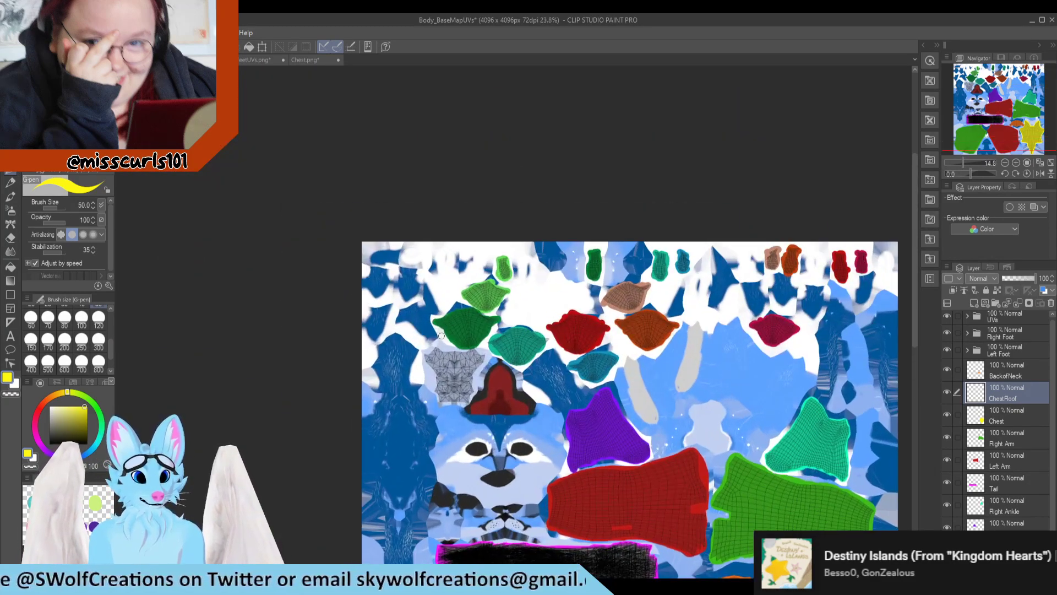
{"action": "left_click", "coordinate": [436, 269], "text": "alt"}
{"action": "scroll", "coordinate": [436, 270], "scroll_direction": "down", "scroll_amount": 4}
{"action": "scroll", "coordinate": [436, 269], "scroll_direction": "down", "scroll_amount": 2}
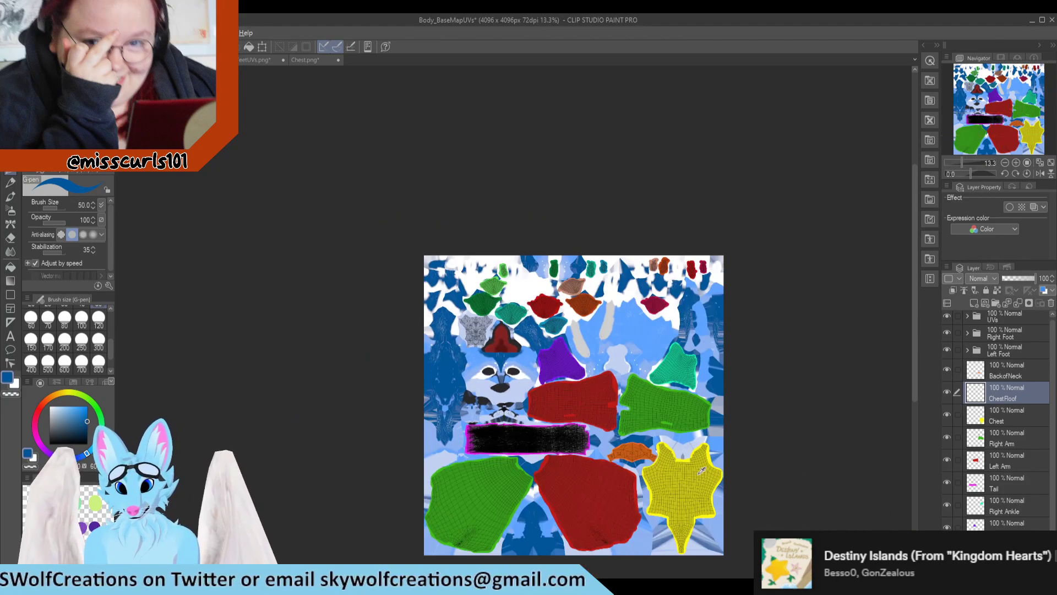
{"action": "scroll", "coordinate": [681, 441], "scroll_direction": "up", "scroll_amount": 5}
{"action": "left_click", "coordinate": [691, 435], "text": "alt"}
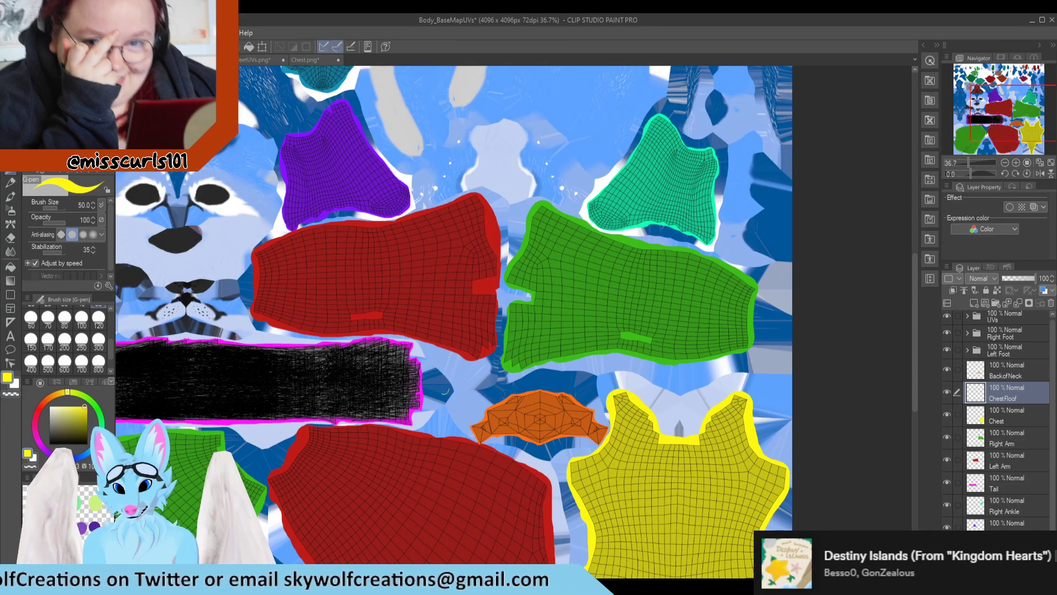
{"action": "scroll", "coordinate": [446, 389], "scroll_direction": "down", "scroll_amount": 3}
{"action": "scroll", "coordinate": [257, 404], "scroll_direction": "up", "scroll_amount": 5}
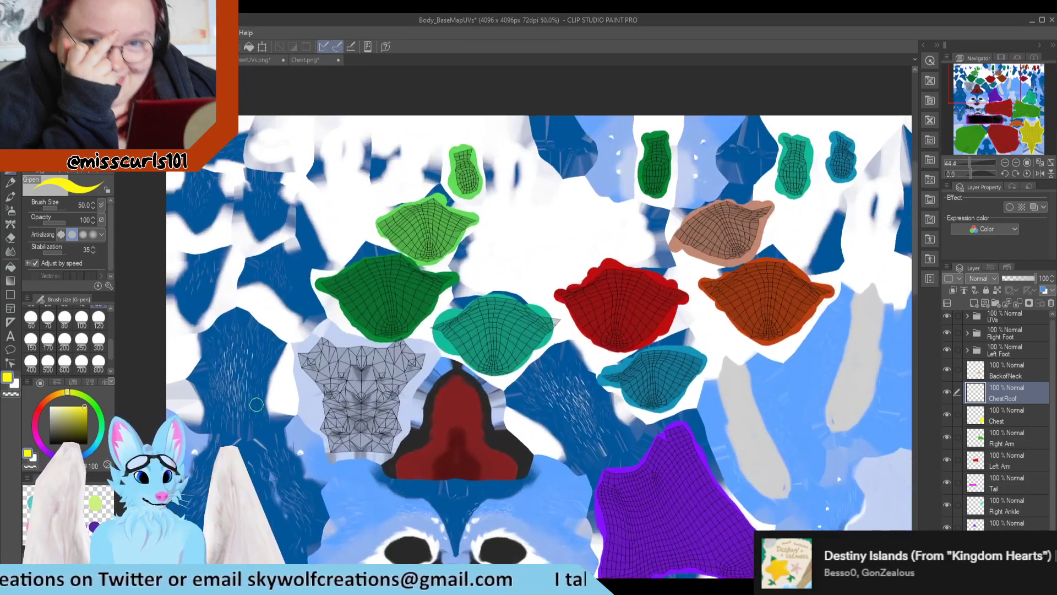
{"action": "scroll", "coordinate": [256, 404], "scroll_direction": "up", "scroll_amount": 3}
{"action": "left_click", "coordinate": [57, 391]}
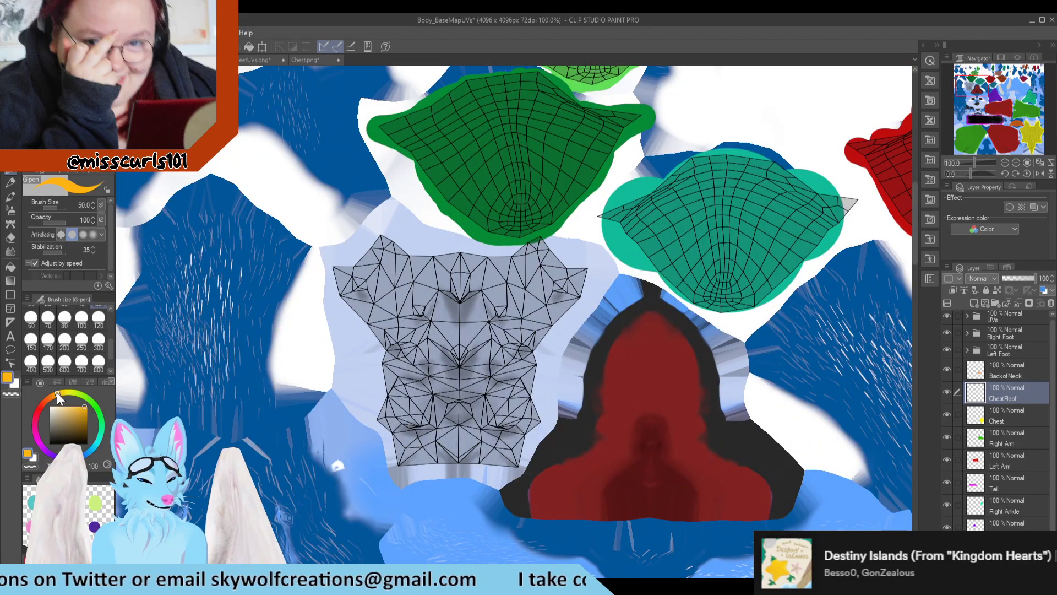
Step: Outline the chest fluff island in golden orange around its entire wireframe border on the ChestFloof layer
{"action": "scroll", "coordinate": [343, 348], "scroll_direction": "down", "scroll_amount": 6}
{"action": "scroll", "coordinate": [344, 348], "scroll_direction": "up", "scroll_amount": 7}
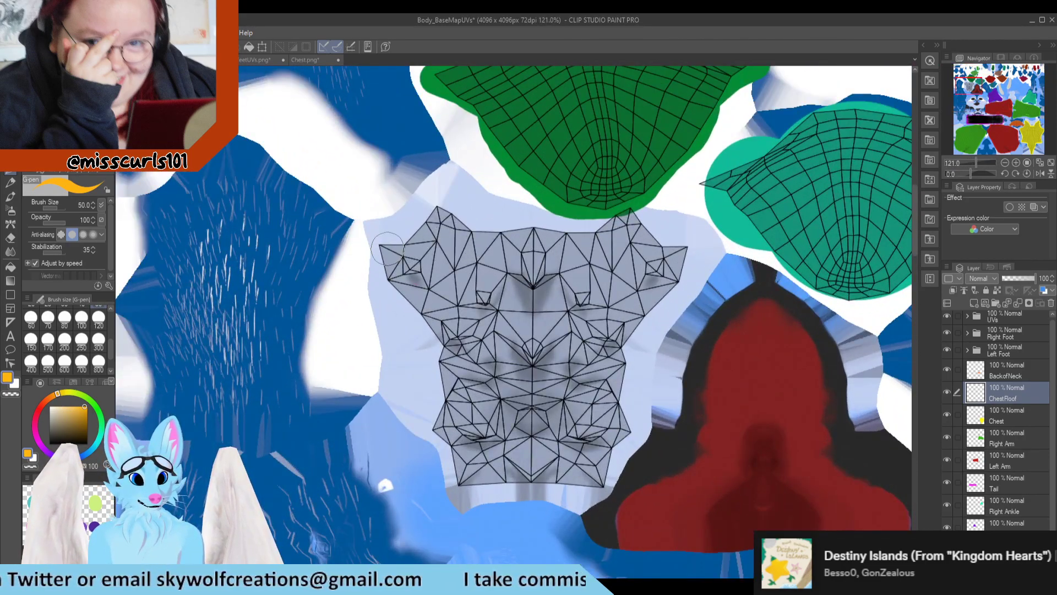
{"action": "mouse_move", "coordinate": [387, 248]}
{"action": "left_mouse_down"}
{"action": "mouse_move", "coordinate": [447, 208]}
{"action": "mouse_move", "coordinate": [563, 238]}
{"action": "left_mouse_up"}
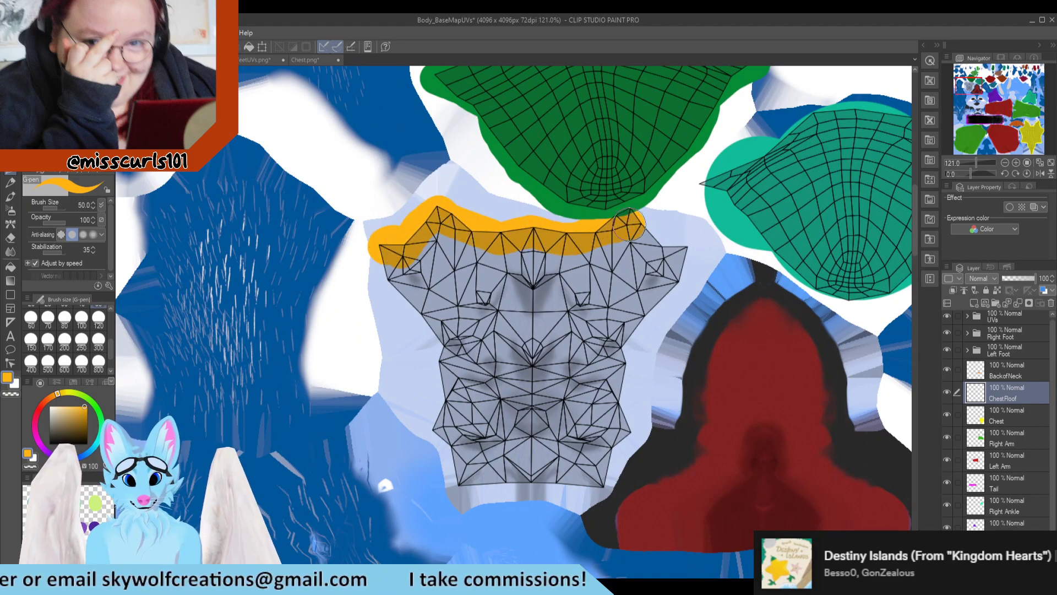
{"action": "mouse_move", "coordinate": [677, 251]}
{"action": "left_mouse_down"}
{"action": "mouse_move", "coordinate": [676, 295]}
{"action": "mouse_move", "coordinate": [610, 352]}
{"action": "mouse_move", "coordinate": [622, 424]}
{"action": "left_mouse_up"}
{"action": "left_click_drag", "start_coordinate": [595, 478], "coordinate": [516, 475]}
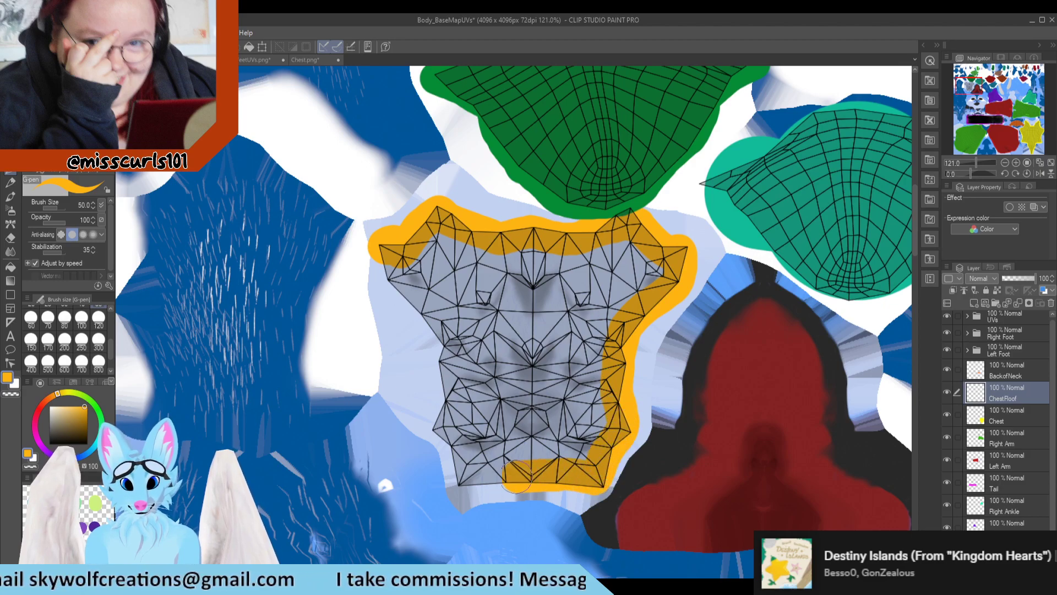
{"action": "mouse_move", "coordinate": [435, 414]}
{"action": "left_mouse_down"}
{"action": "mouse_move", "coordinate": [437, 325]}
{"action": "mouse_move", "coordinate": [388, 267]}
{"action": "mouse_move", "coordinate": [429, 270]}
{"action": "left_mouse_up"}
Step: Fill the interior of the chest fluff island with solid golden orange
{"action": "left_click_drag", "start_coordinate": [471, 243], "coordinate": [574, 252]}
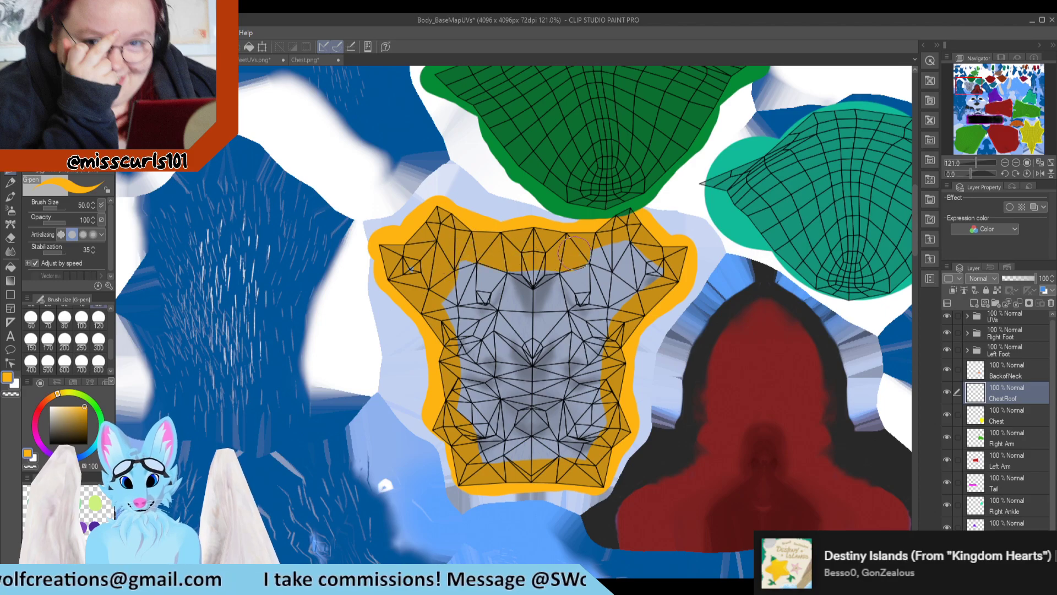
{"action": "mouse_move", "coordinate": [652, 256]}
{"action": "left_mouse_down"}
{"action": "mouse_move", "coordinate": [600, 275]}
{"action": "mouse_move", "coordinate": [641, 289]}
{"action": "left_mouse_up"}
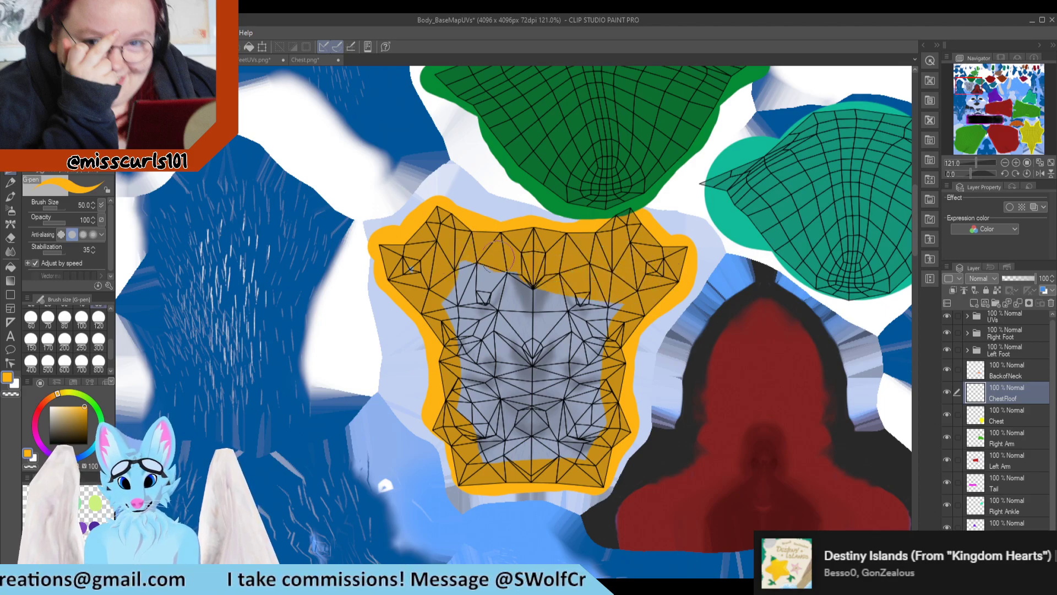
{"action": "mouse_move", "coordinate": [498, 256]}
{"action": "left_mouse_down"}
{"action": "mouse_move", "coordinate": [457, 328]}
{"action": "mouse_move", "coordinate": [493, 330]}
{"action": "mouse_move", "coordinate": [474, 421]}
{"action": "mouse_move", "coordinate": [542, 448]}
{"action": "mouse_move", "coordinate": [586, 424]}
{"action": "mouse_move", "coordinate": [605, 291]}
{"action": "mouse_move", "coordinate": [556, 408]}
{"action": "mouse_move", "coordinate": [545, 309]}
{"action": "mouse_move", "coordinate": [542, 361]}
{"action": "mouse_move", "coordinate": [501, 287]}
{"action": "mouse_move", "coordinate": [484, 293]}
{"action": "mouse_move", "coordinate": [507, 289]}
{"action": "left_mouse_up"}
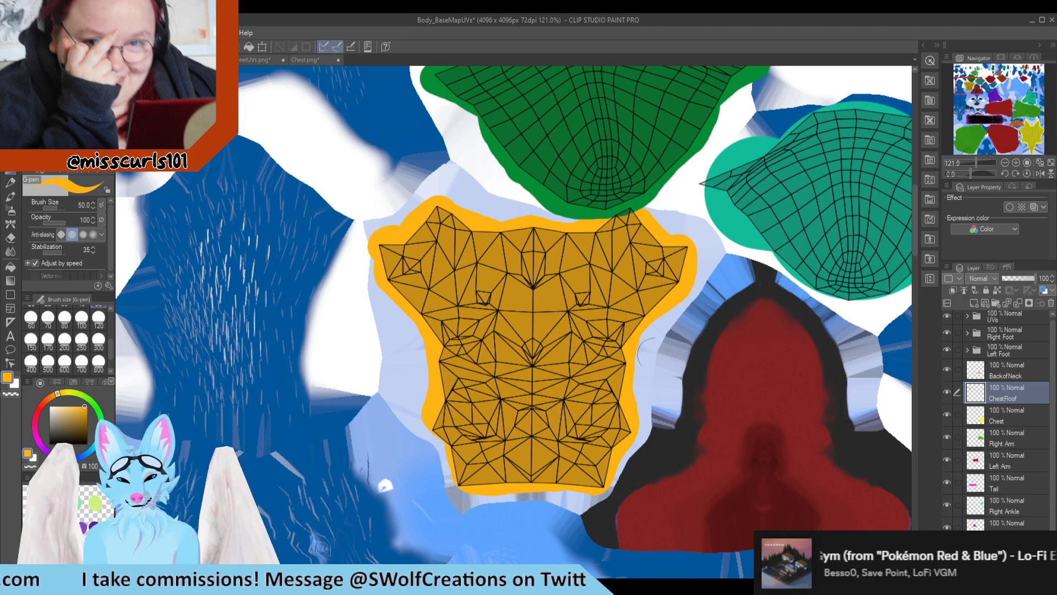
Step: Open the Right Foot folder and switch its toe layers off and on to identify which one holds the dark green toe
{"action": "scroll", "coordinate": [994, 440], "scroll_direction": "down", "scroll_amount": 1}
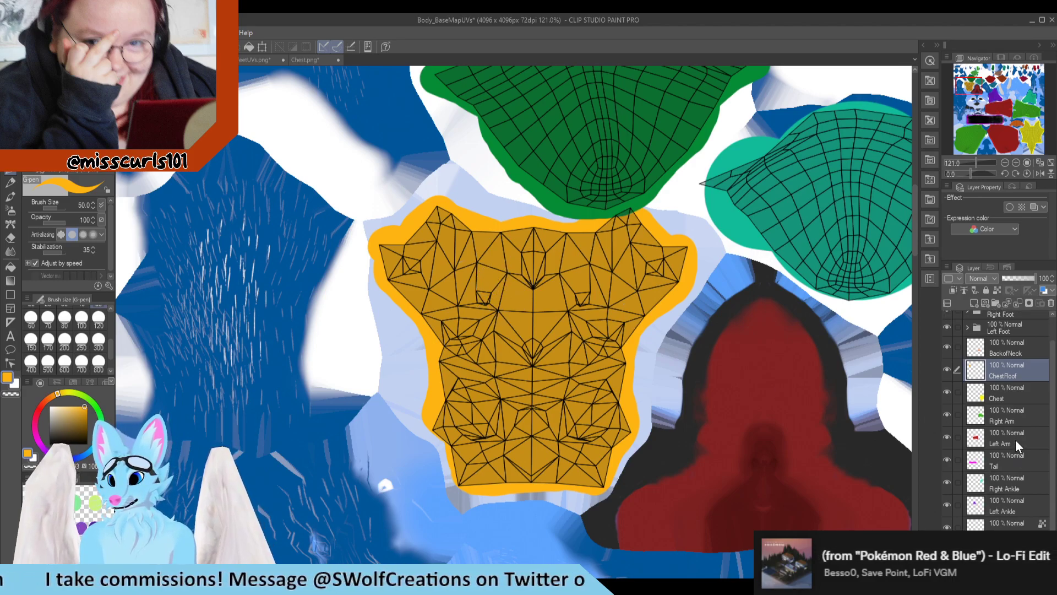
{"action": "scroll", "coordinate": [980, 328], "scroll_direction": "up", "scroll_amount": 1}
{"action": "left_click", "coordinate": [975, 336]}
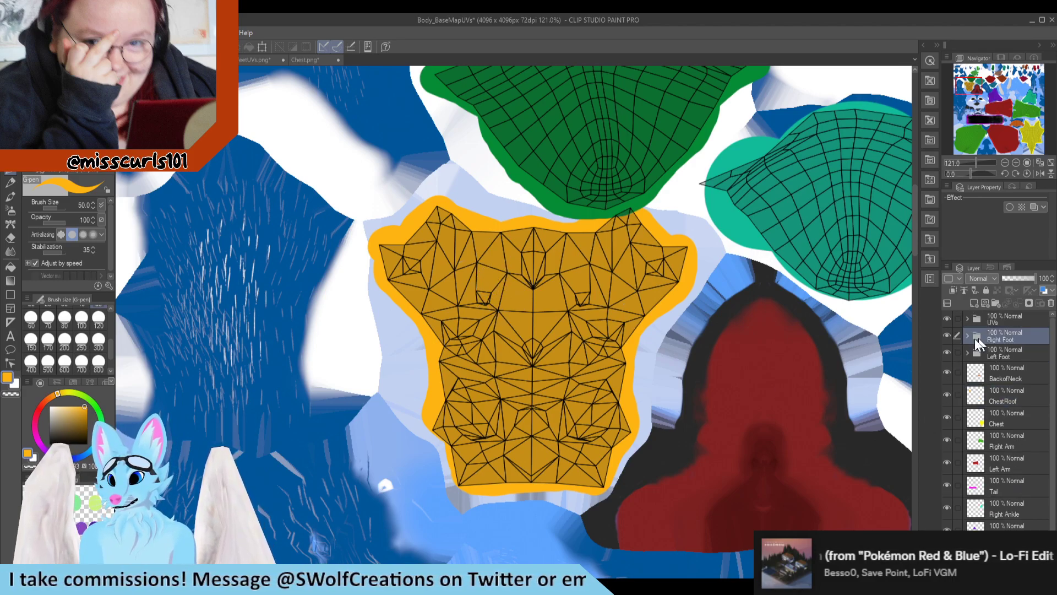
{"action": "left_click", "coordinate": [949, 335]}
{"action": "left_click", "coordinate": [949, 336]}
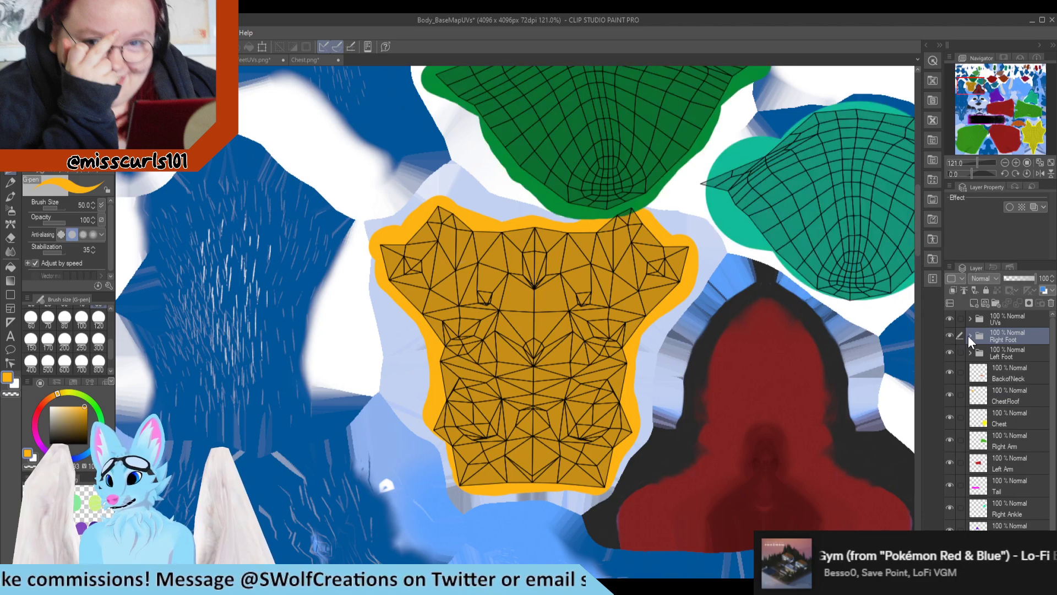
{"action": "left_click", "coordinate": [970, 337]}
{"action": "left_click", "coordinate": [1023, 358]}
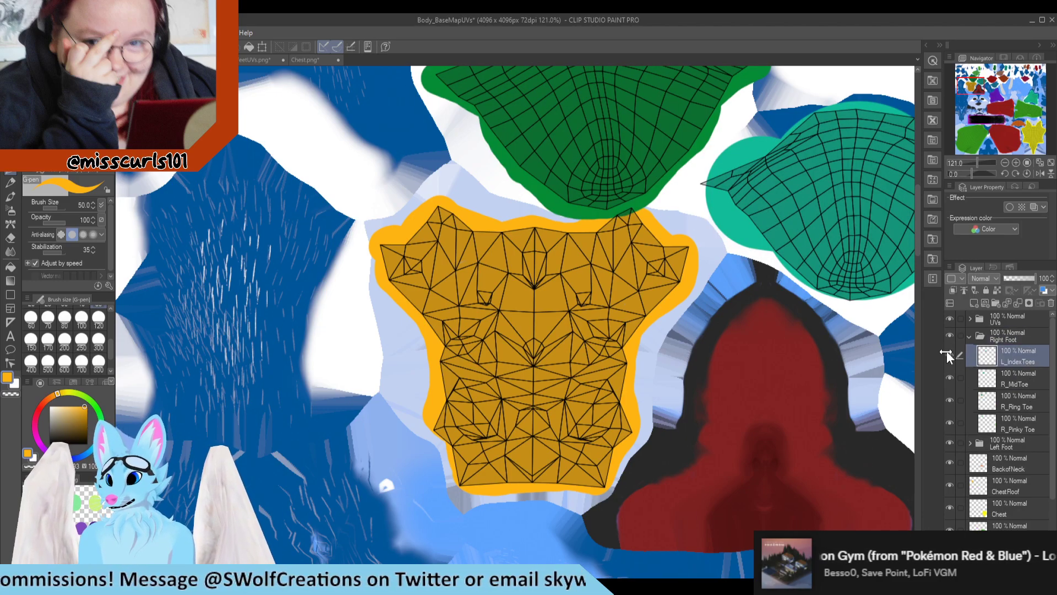
{"action": "left_click", "coordinate": [949, 377]}
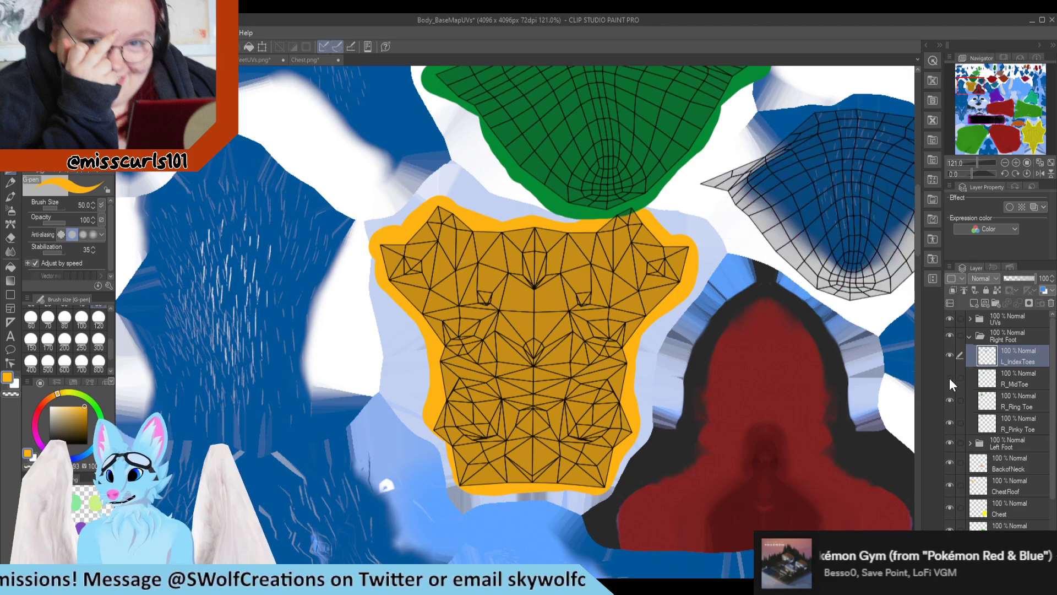
{"action": "left_click", "coordinate": [949, 378]}
{"action": "left_click", "coordinate": [948, 401]}
{"action": "left_click", "coordinate": [948, 402]}
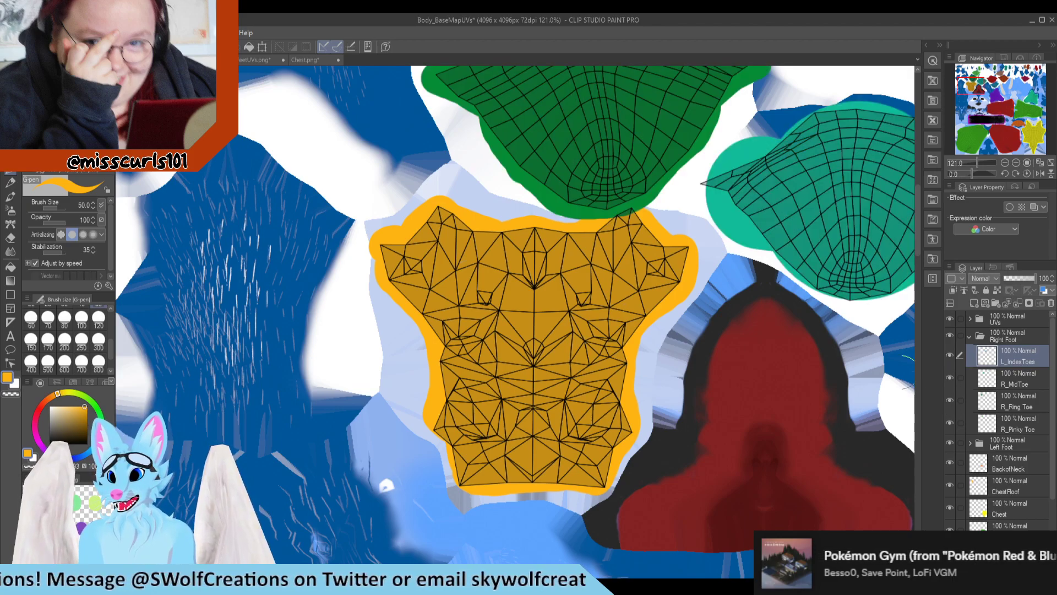
Step: Erase the dark green paint overlapping the chest fluff island on the R_Ring Toe layer, return to the G-pen and collapse the Right Foot folder
{"action": "left_click", "coordinate": [985, 401]}
{"action": "scroll", "coordinate": [592, 247], "scroll_direction": "up", "scroll_amount": 2}
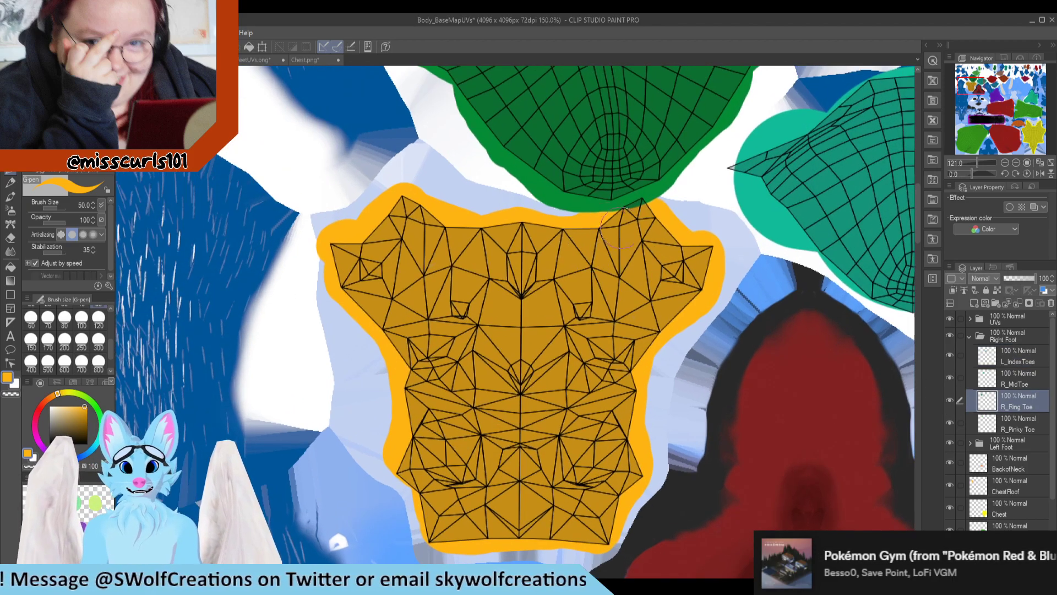
{"action": "key", "text": "e"}
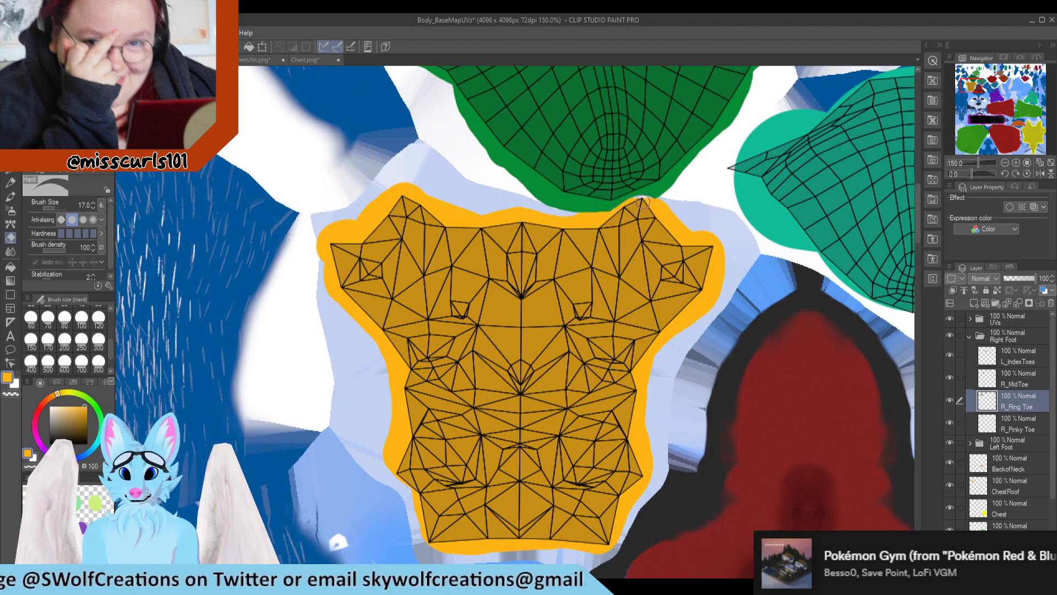
{"action": "scroll", "coordinate": [658, 203], "scroll_direction": "down", "scroll_amount": 3}
{"action": "key", "text": "p"}
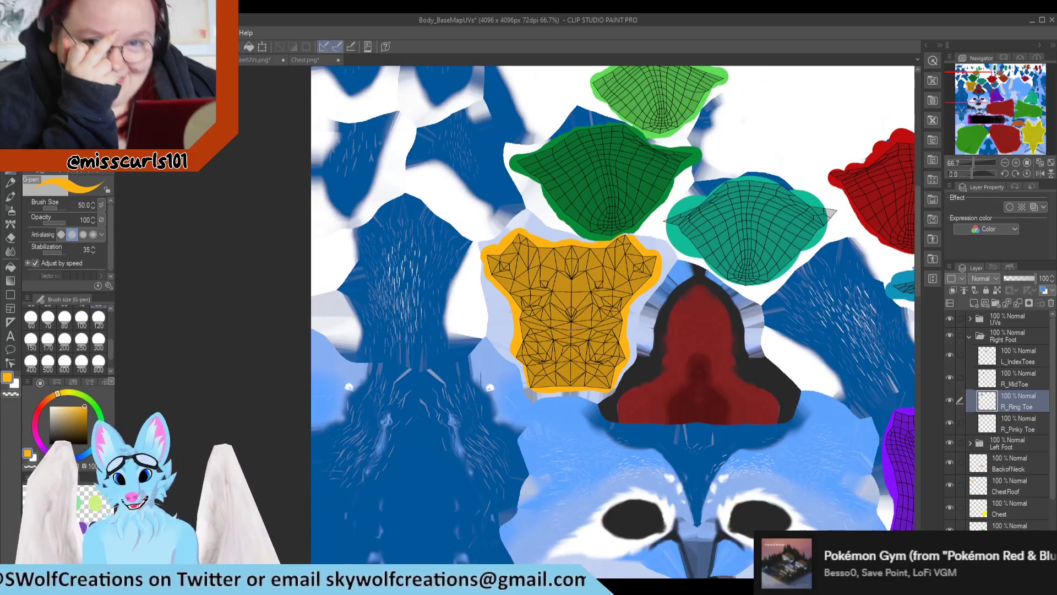
{"action": "left_click", "coordinate": [968, 335]}
{"action": "scroll", "coordinate": [420, 336], "scroll_direction": "down", "scroll_amount": 2}
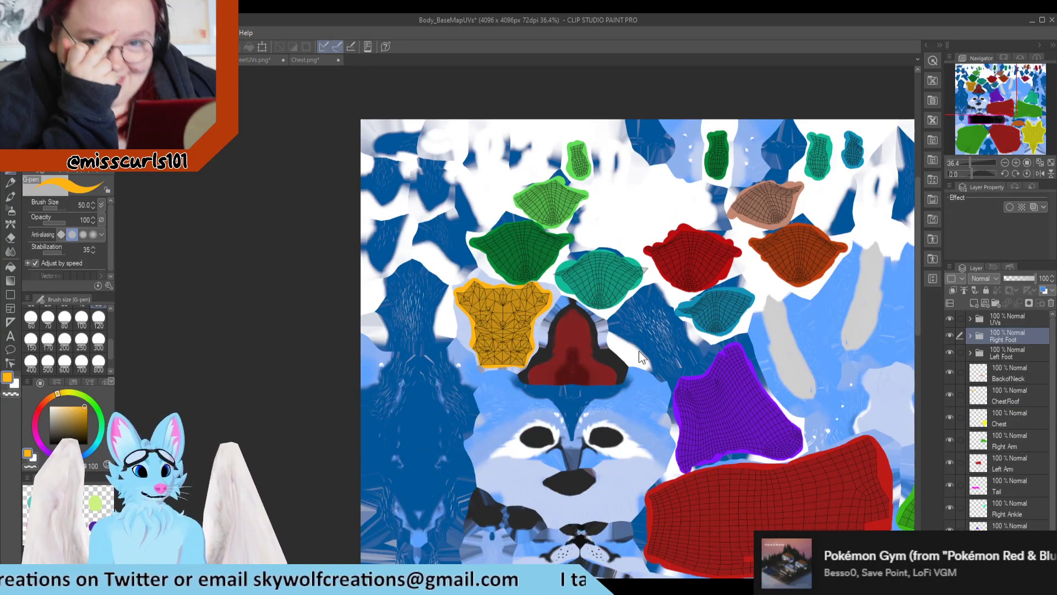
{"action": "scroll", "coordinate": [461, 275], "scroll_direction": "down", "scroll_amount": 1}
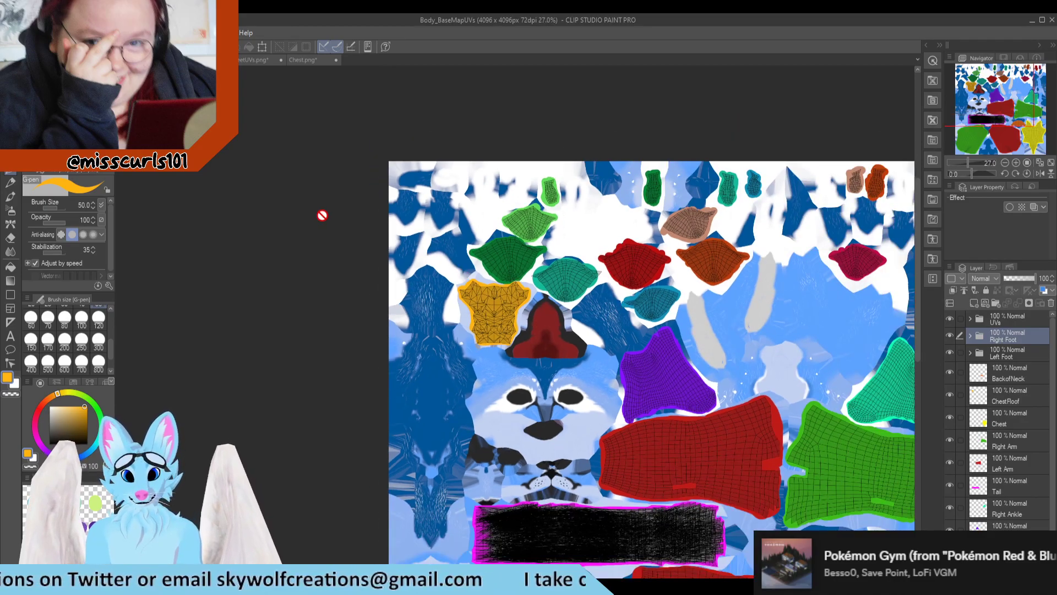
{"action": "scroll", "coordinate": [322, 215], "scroll_direction": "down", "scroll_amount": 1}
Step: Switch to Blender and compare the fox body from several angles with the UV islands to look for parts still uncolored
{"action": "key", "text": "alt+Tab"}
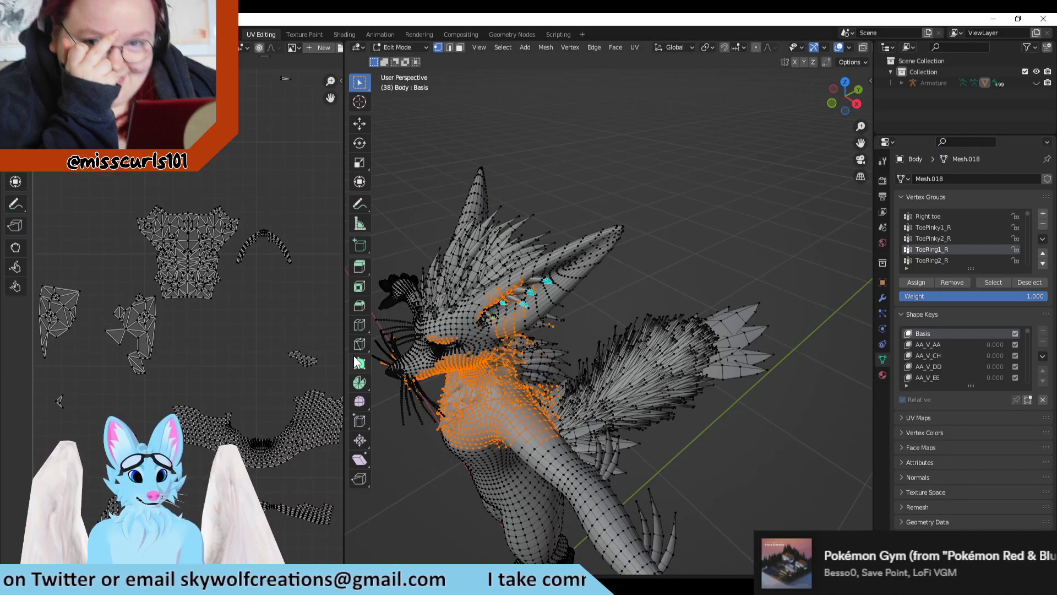
{"action": "scroll", "coordinate": [556, 363], "scroll_direction": "down", "scroll_amount": 3}
{"action": "middle_click_drag", "start_coordinate": [561, 366], "coordinate": [630, 376]}
{"action": "middle_click_drag", "start_coordinate": [613, 213], "coordinate": [634, 161]}
{"action": "scroll", "coordinate": [258, 337], "scroll_direction": "down", "scroll_amount": 3}
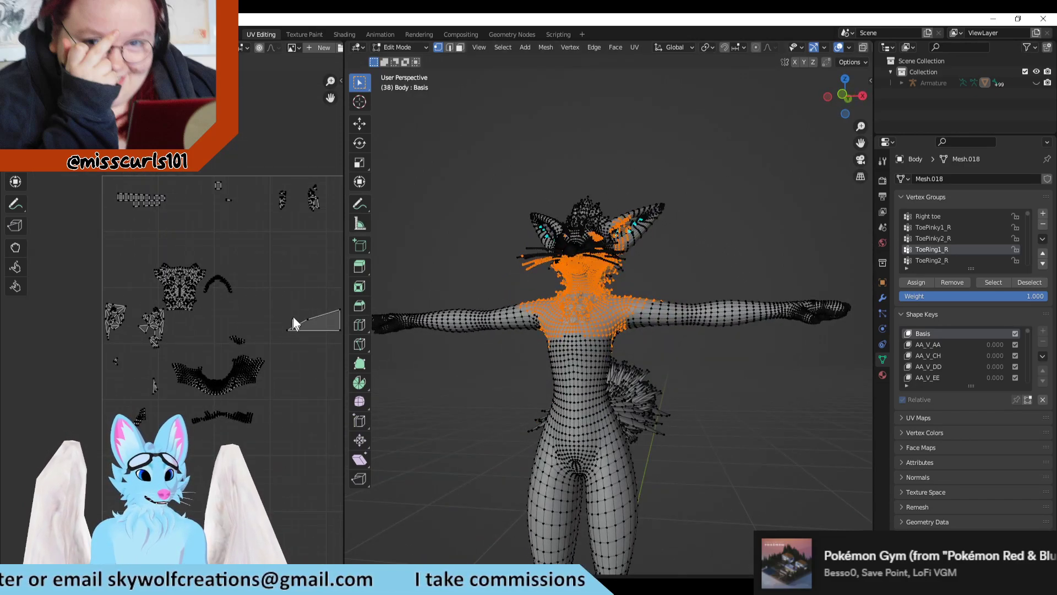
{"action": "key", "text": "alt+Tab"}
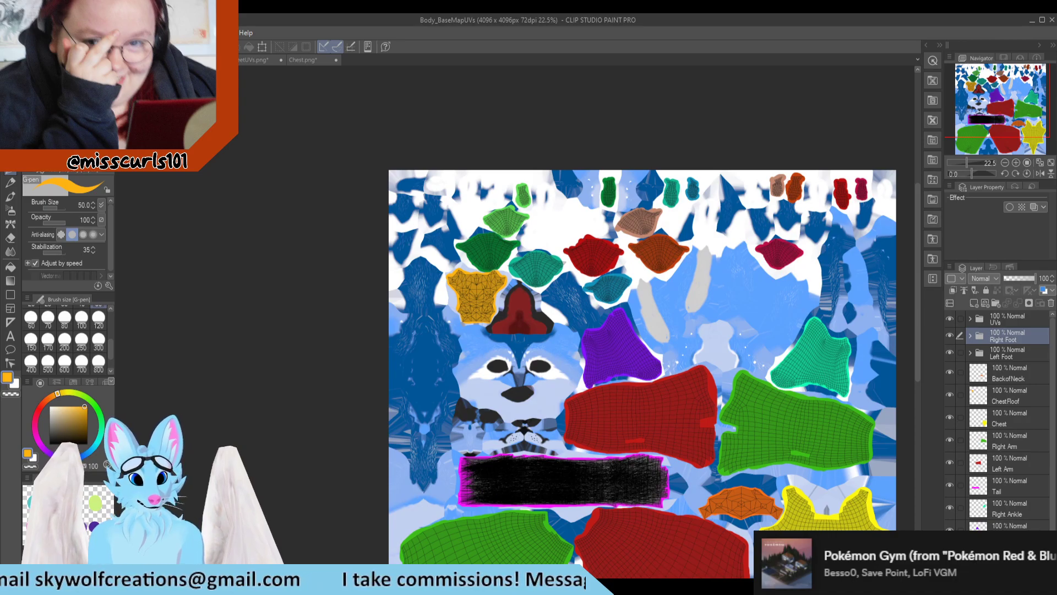
{"action": "key", "text": "alt+Tab"}
{"action": "mouse_move", "coordinate": [659, 299]}
{"action": "middle_mouse_down"}
{"action": "mouse_move", "coordinate": [773, 309]}
{"action": "mouse_move", "coordinate": [666, 326]}
{"action": "middle_mouse_up"}
{"action": "scroll", "coordinate": [991, 252], "scroll_direction": "up", "scroll_amount": 3}
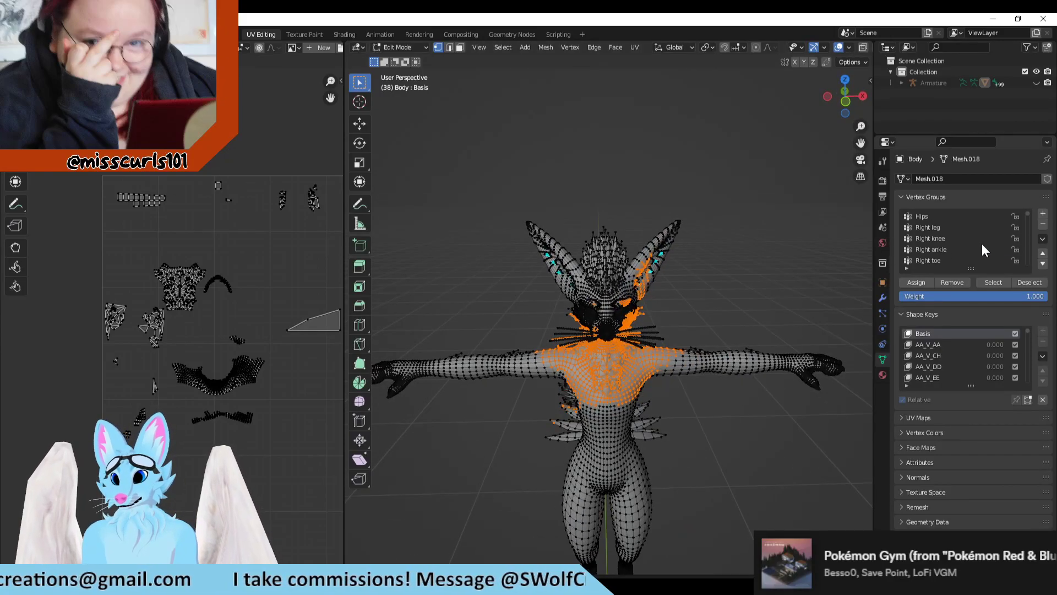
{"action": "middle_click_drag", "start_coordinate": [739, 316], "coordinate": [814, 330]}
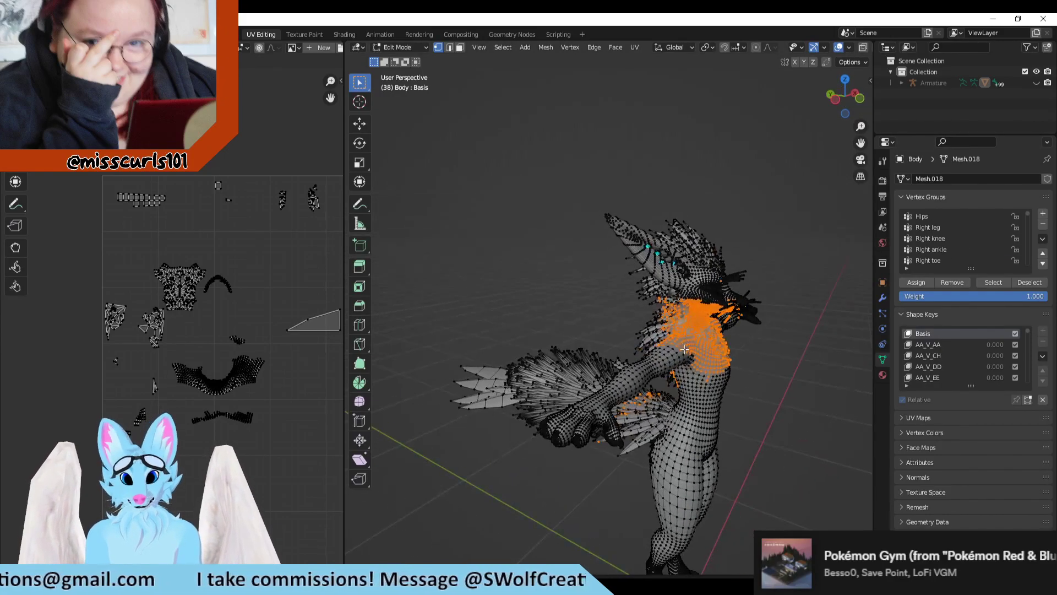
{"action": "scroll", "coordinate": [804, 385], "scroll_direction": "up", "scroll_amount": 5}
{"action": "middle_click_drag", "start_coordinate": [785, 432], "coordinate": [806, 387]}
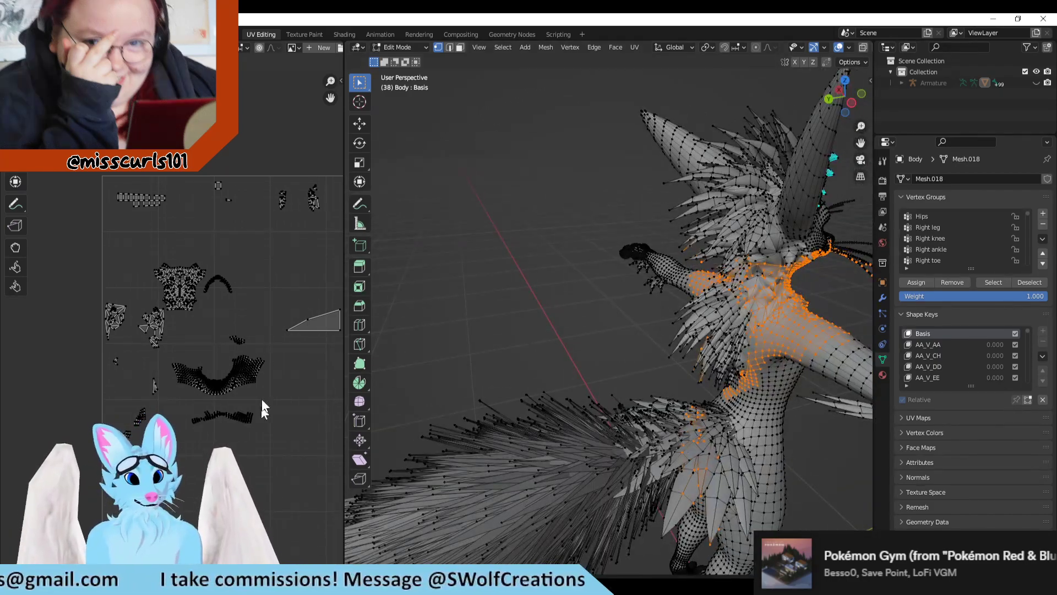
{"action": "scroll", "coordinate": [262, 408], "scroll_direction": "up", "scroll_amount": 2}
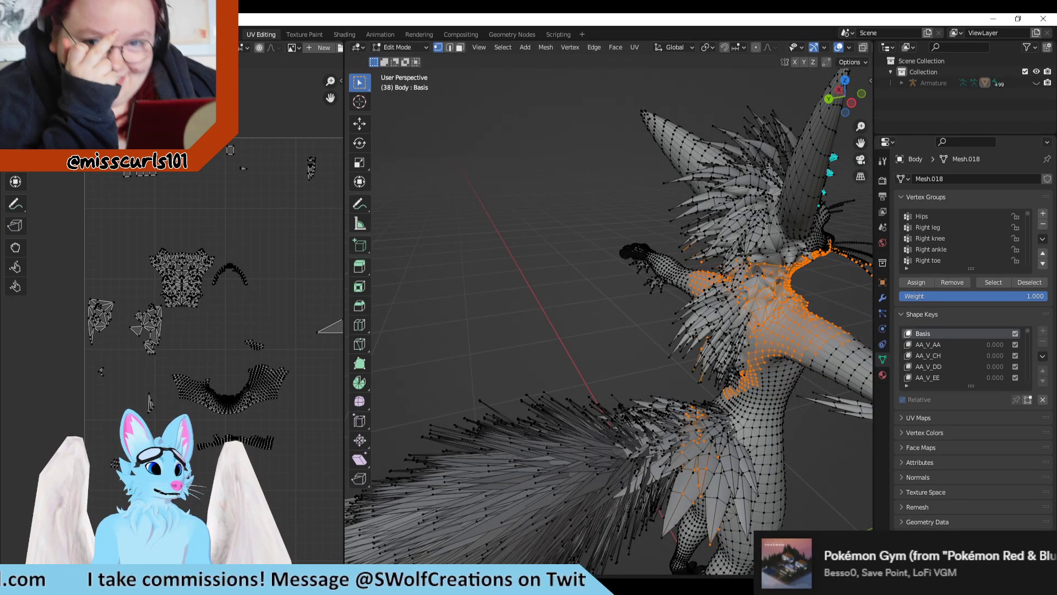
Step: Go to the Texture Paint workspace and examine the painted base map alongside the textured model for unpainted islands
{"action": "left_click", "coordinate": [313, 35]}
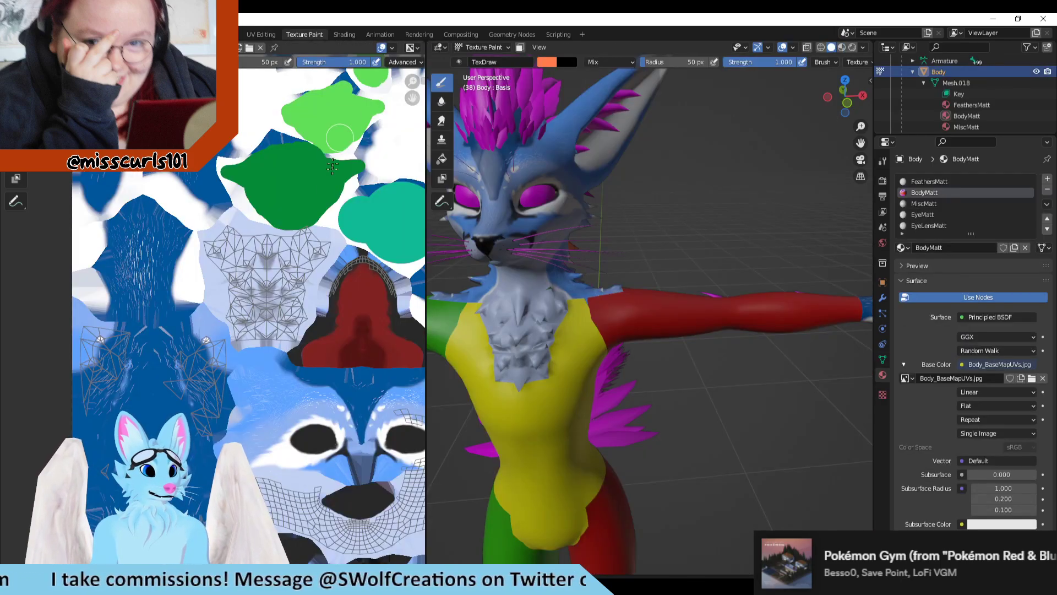
{"action": "scroll", "coordinate": [141, 386], "scroll_direction": "up", "scroll_amount": 4}
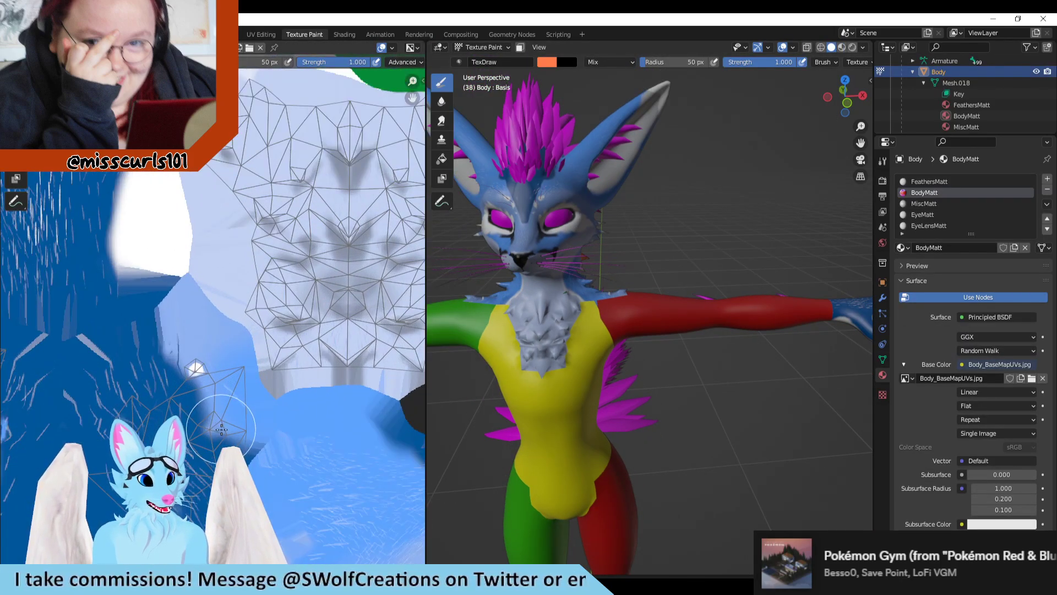
{"action": "middle_click_drag", "start_coordinate": [489, 404], "coordinate": [704, 326]}
{"action": "scroll", "coordinate": [352, 346], "scroll_direction": "down", "scroll_amount": 2}
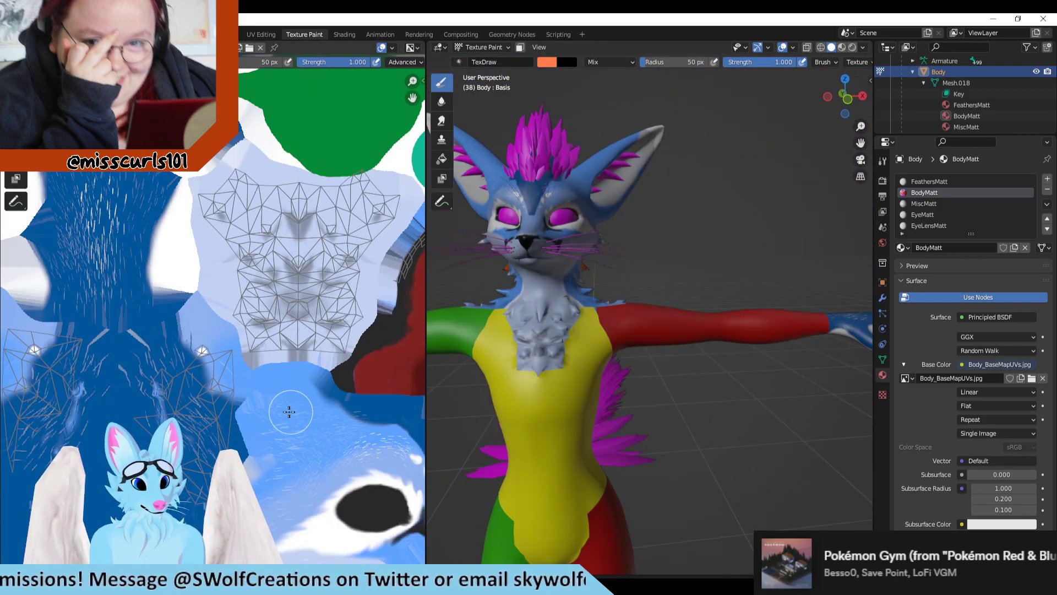
{"action": "middle_click_drag", "start_coordinate": [290, 412], "coordinate": [341, 336]}
{"action": "scroll", "coordinate": [265, 324], "scroll_direction": "down", "scroll_amount": 1}
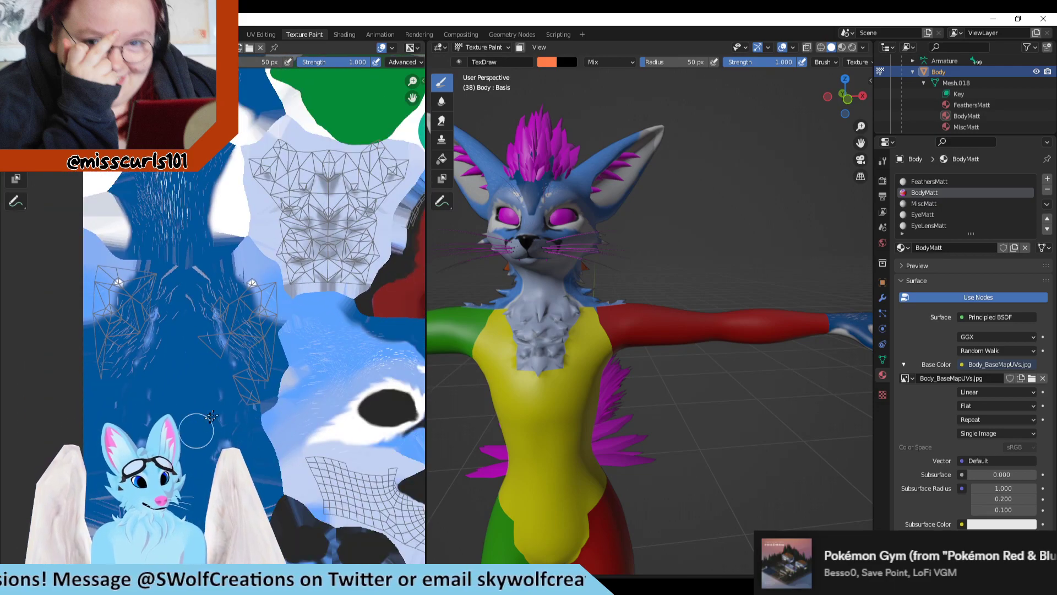
{"action": "middle_click_drag", "start_coordinate": [304, 435], "coordinate": [354, 364]}
{"action": "scroll", "coordinate": [262, 393], "scroll_direction": "down", "scroll_amount": 2}
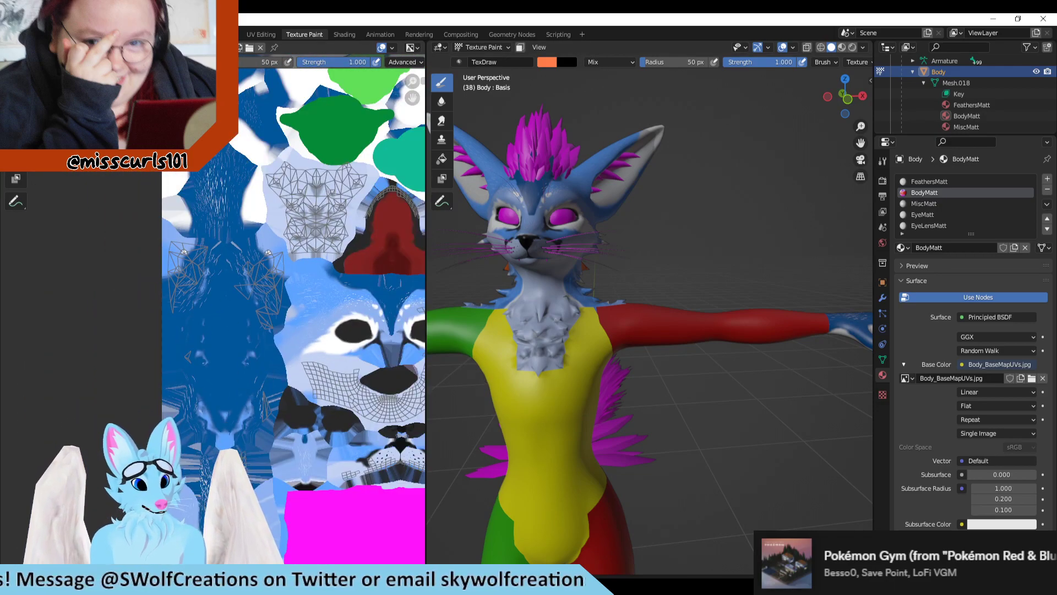
{"action": "scroll", "coordinate": [254, 409], "scroll_direction": "down", "scroll_amount": 1}
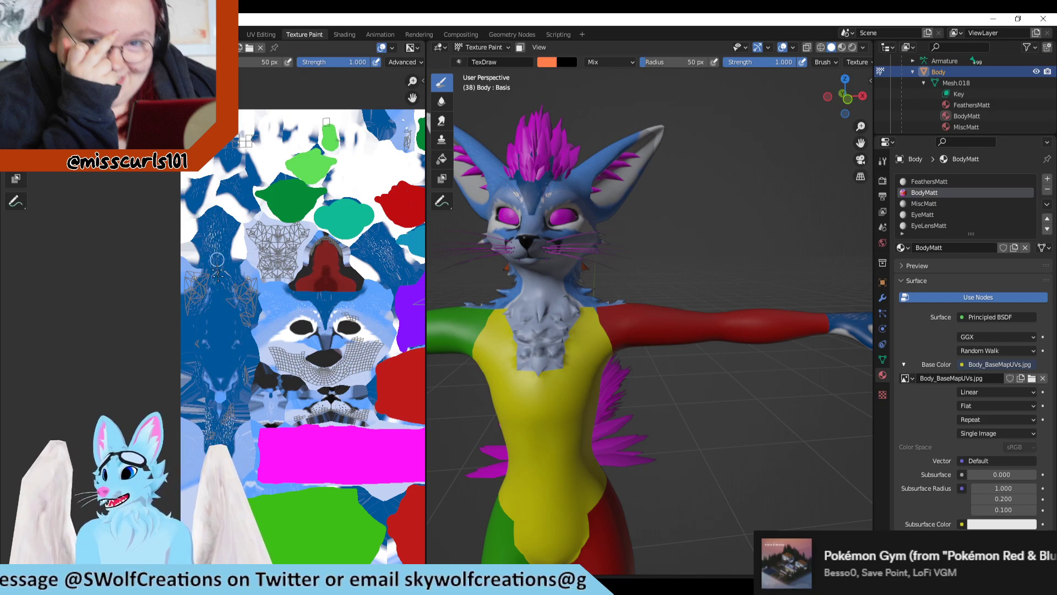
Step: Paint orange test strokes down the tall blue island in the texture and check where they land on the model's back
{"action": "left_click_drag", "start_coordinate": [225, 254], "coordinate": [235, 382]}
{"action": "left_click_drag", "start_coordinate": [223, 259], "coordinate": [220, 407]}
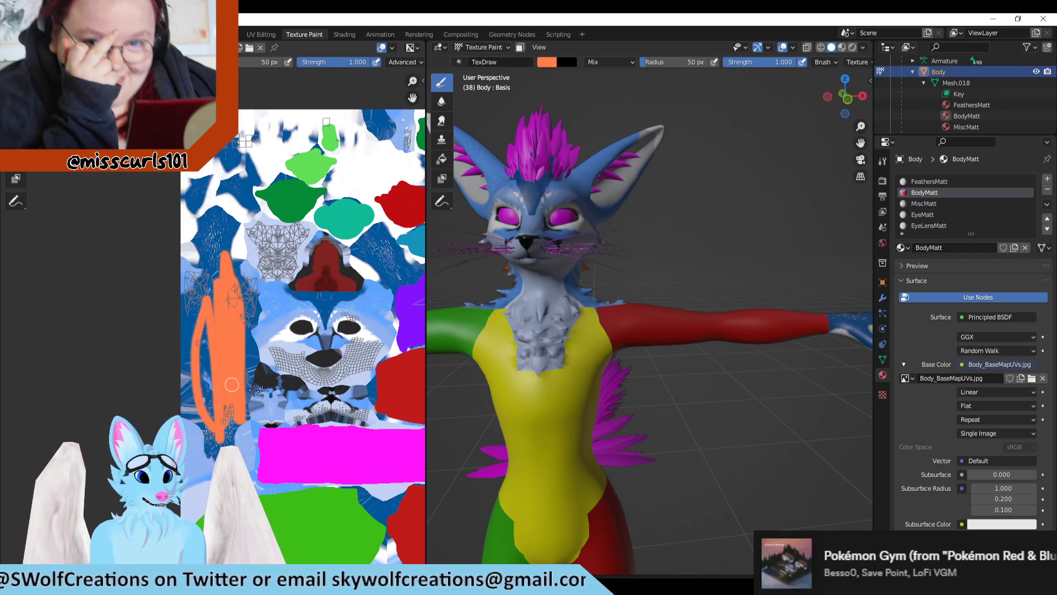
{"action": "middle_click_drag", "start_coordinate": [573, 381], "coordinate": [740, 358]}
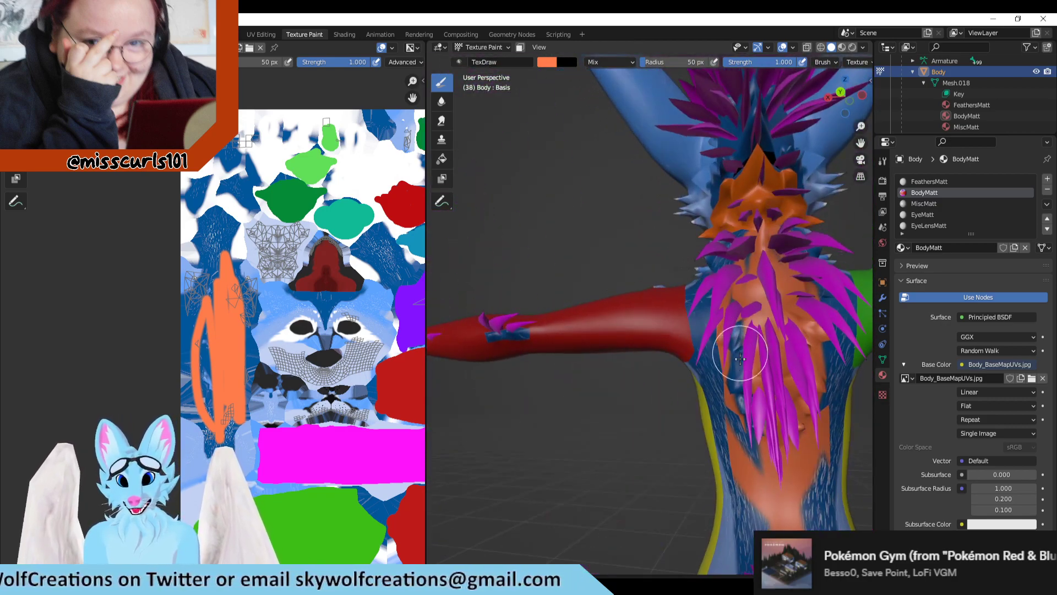
{"action": "mouse_move", "coordinate": [575, 377]}
{"action": "middle_mouse_down"}
{"action": "mouse_move", "coordinate": [813, 329]}
{"action": "mouse_move", "coordinate": [771, 347]}
{"action": "mouse_move", "coordinate": [575, 362]}
{"action": "mouse_move", "coordinate": [670, 358]}
{"action": "mouse_move", "coordinate": [709, 369]}
{"action": "mouse_move", "coordinate": [683, 402]}
{"action": "middle_mouse_up"}
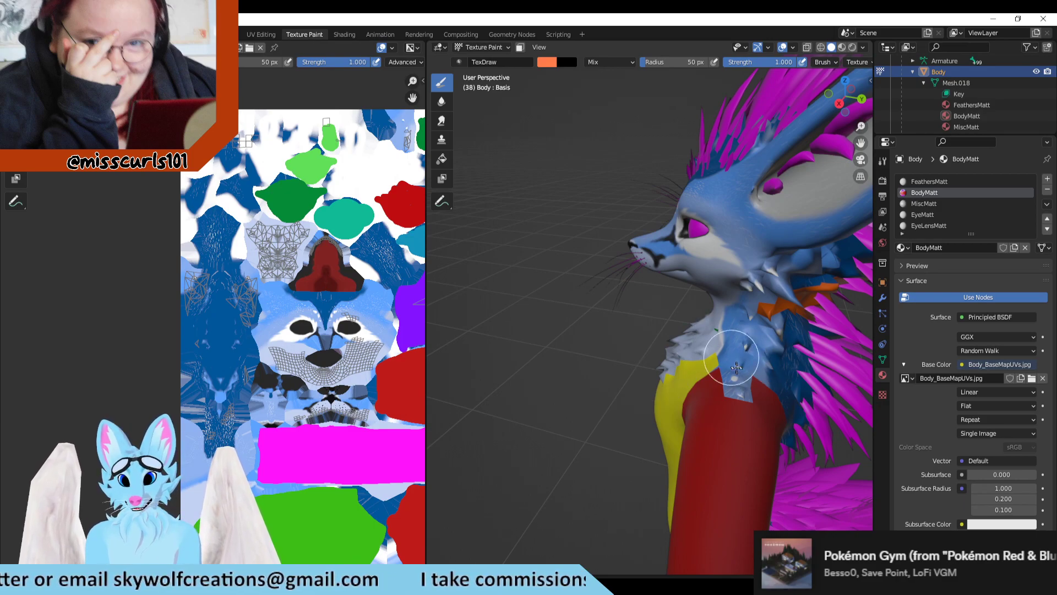
Step: Paint the fluff on the left side of the neck orange on the model, check its islands in the texture, and undo it
{"action": "mouse_move", "coordinate": [736, 367]}
{"action": "left_mouse_down"}
{"action": "mouse_move", "coordinate": [732, 380]}
{"action": "mouse_move", "coordinate": [735, 330]}
{"action": "mouse_move", "coordinate": [788, 281]}
{"action": "mouse_move", "coordinate": [795, 350]}
{"action": "left_mouse_up"}
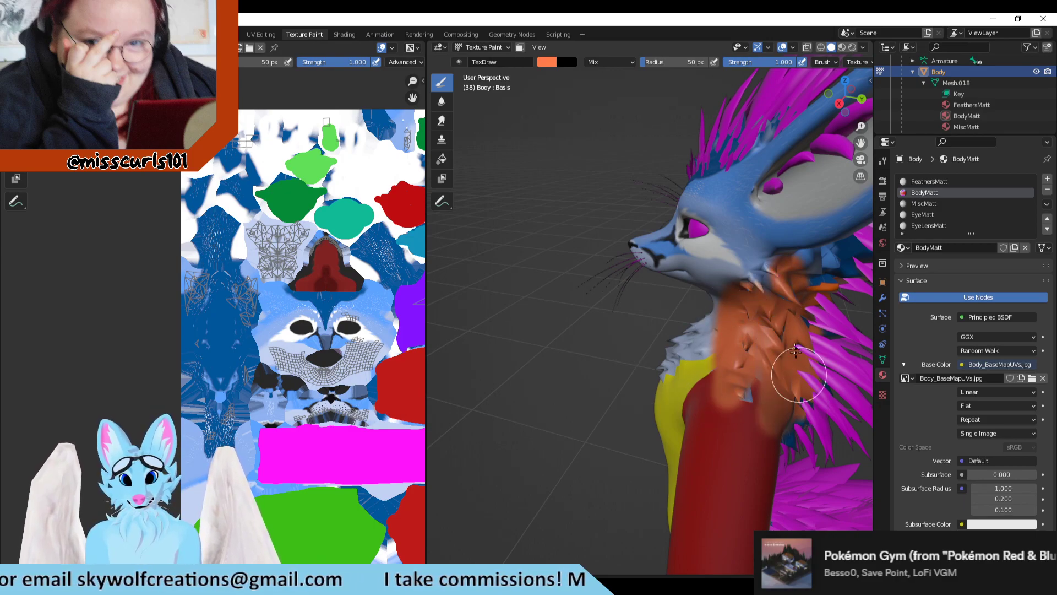
{"action": "scroll", "coordinate": [187, 312], "scroll_direction": "up", "scroll_amount": 2}
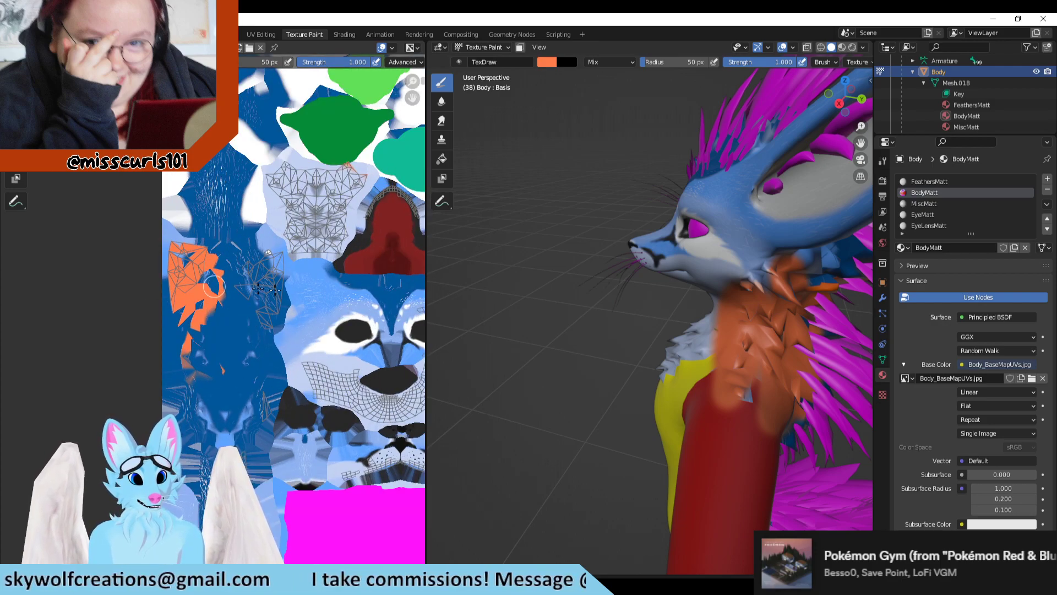
{"action": "key", "text": "ctrl+z"}
{"action": "mouse_move", "coordinate": [739, 314]}
{"action": "left_mouse_down"}
{"action": "mouse_move", "coordinate": [717, 315]}
{"action": "mouse_move", "coordinate": [725, 272]}
{"action": "mouse_move", "coordinate": [744, 397]}
{"action": "mouse_move", "coordinate": [722, 357]}
{"action": "mouse_move", "coordinate": [755, 377]}
{"action": "mouse_move", "coordinate": [778, 278]}
{"action": "mouse_move", "coordinate": [776, 292]}
{"action": "left_mouse_up"}
{"action": "key", "text": "ctrl+z"}
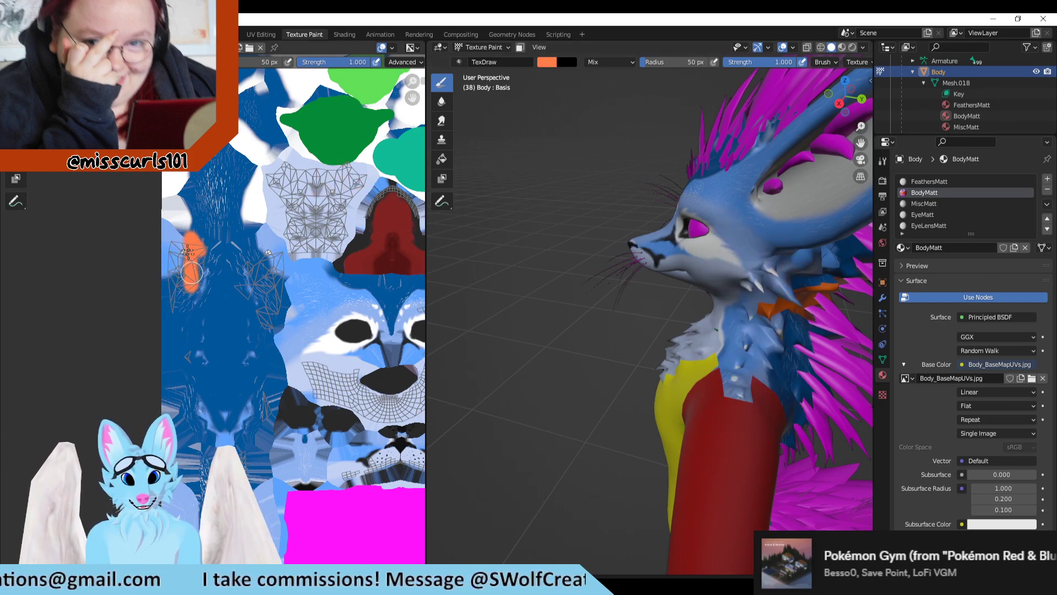
Step: Paint an orange test patch over the upper part of the tall blue island, check the model's back, and undo it
{"action": "mouse_move", "coordinate": [175, 256]}
{"action": "left_mouse_down"}
{"action": "mouse_move", "coordinate": [204, 187]}
{"action": "mouse_move", "coordinate": [208, 253]}
{"action": "left_mouse_up"}
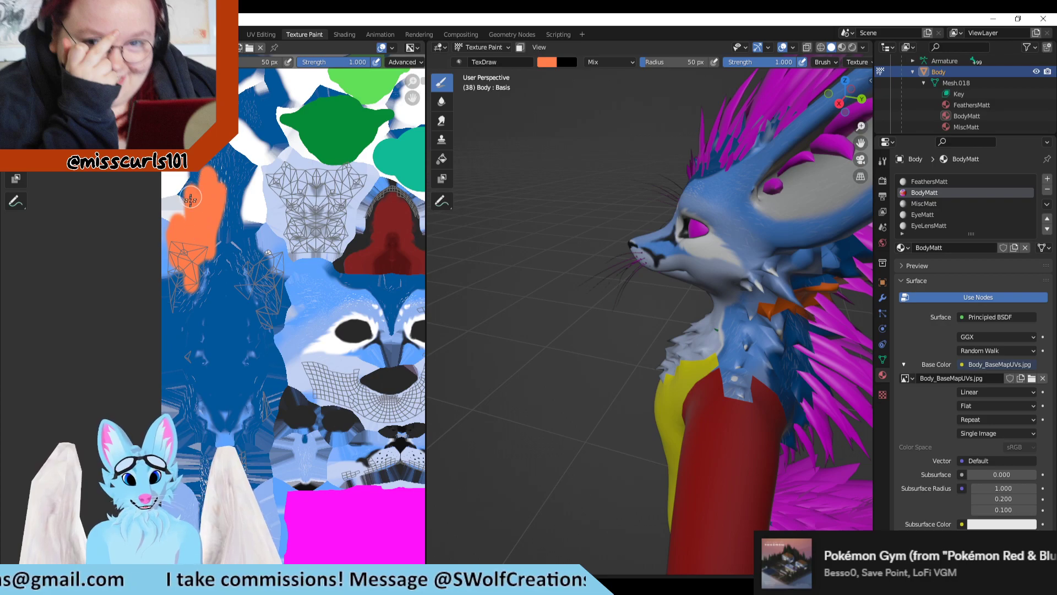
{"action": "middle_click_drag", "start_coordinate": [681, 300], "coordinate": [750, 330]}
{"action": "key", "text": "ctrl+z"}
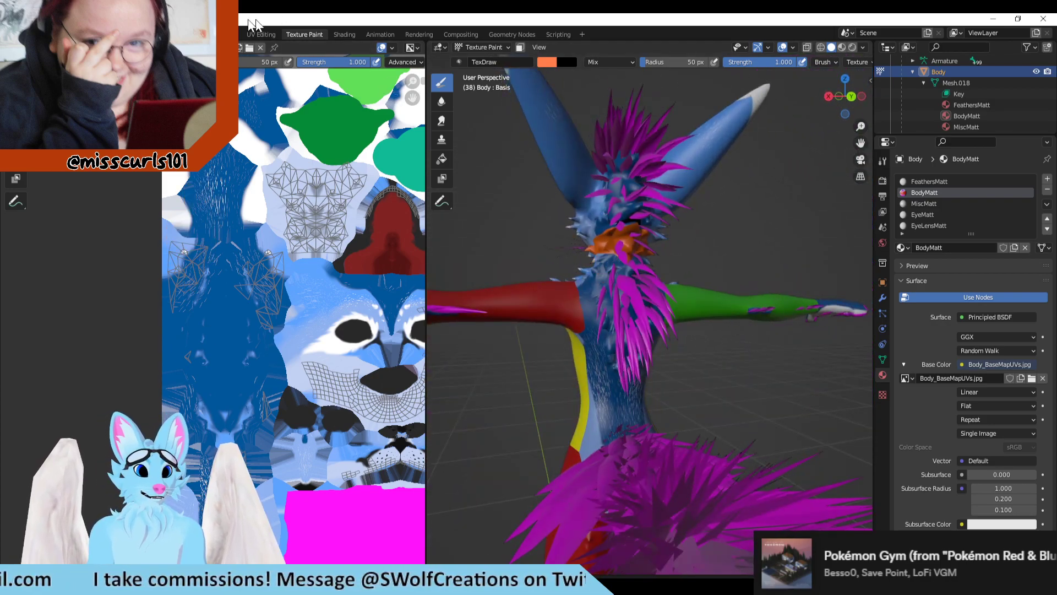
Step: Paint orange test strokes over the chin and jaw on the front of the model, check their islands in the texture, and undo them
{"action": "middle_click_drag", "start_coordinate": [531, 287], "coordinate": [710, 259]}
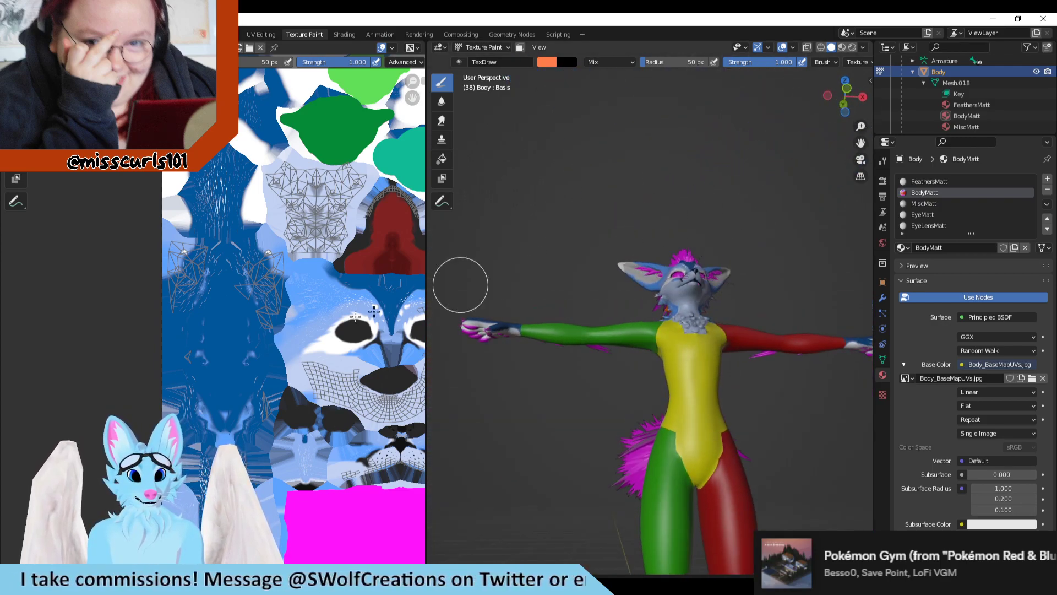
{"action": "scroll", "coordinate": [253, 274], "scroll_direction": "up", "scroll_amount": 4}
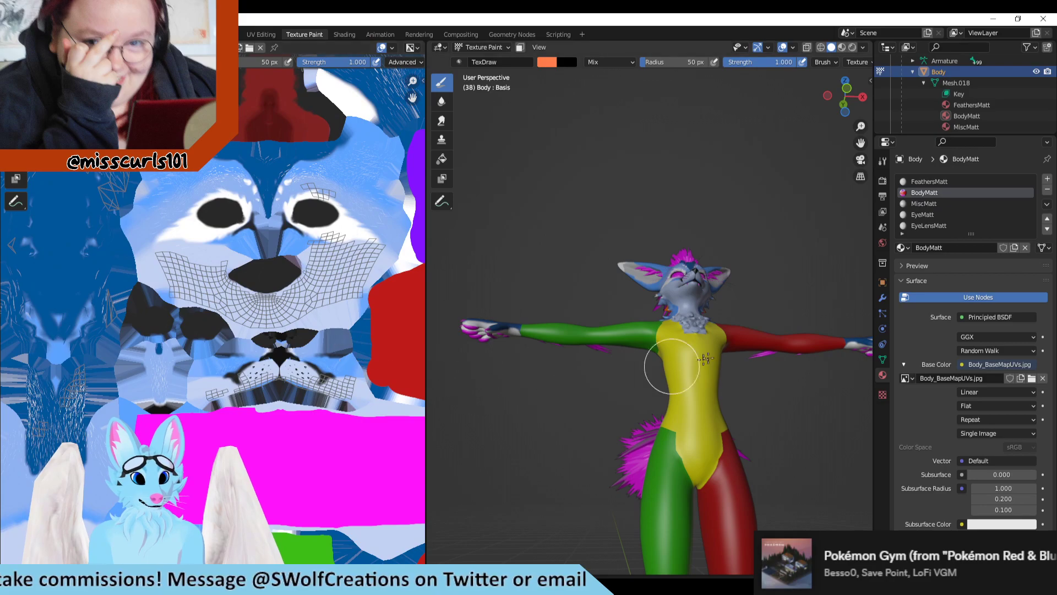
{"action": "scroll", "coordinate": [759, 330], "scroll_direction": "up", "scroll_amount": 4}
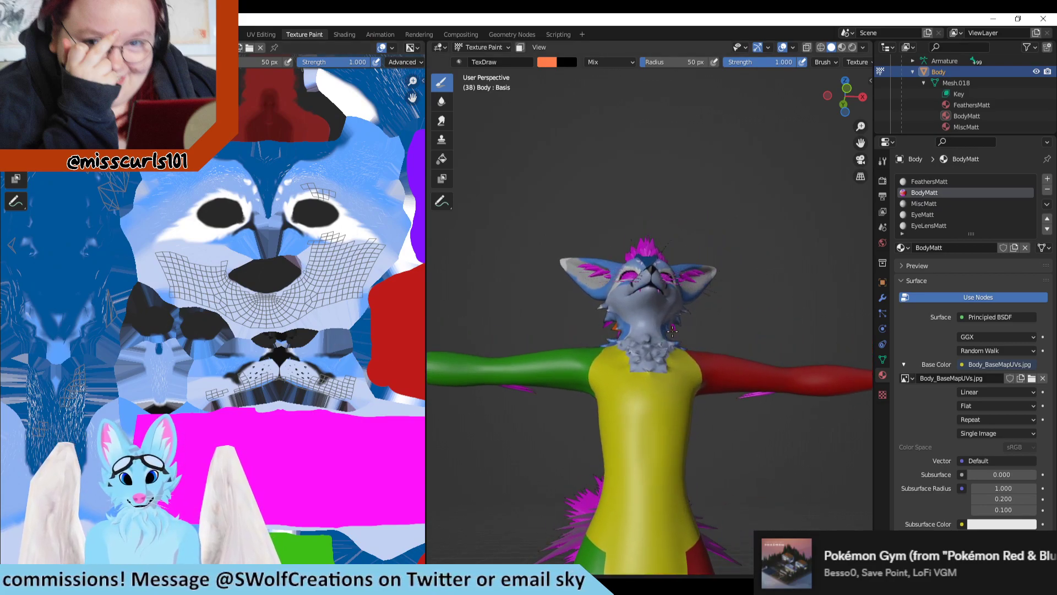
{"action": "scroll", "coordinate": [672, 332], "scroll_direction": "up", "scroll_amount": 3}
{"action": "mouse_move", "coordinate": [643, 299]}
{"action": "left_mouse_down"}
{"action": "mouse_move", "coordinate": [617, 284]}
{"action": "mouse_move", "coordinate": [691, 306]}
{"action": "left_mouse_up"}
{"action": "mouse_move", "coordinate": [760, 337]}
{"action": "middle_mouse_down"}
{"action": "mouse_move", "coordinate": [750, 363]}
{"action": "mouse_move", "coordinate": [691, 239]}
{"action": "middle_mouse_up"}
{"action": "key", "text": "KP_7"}
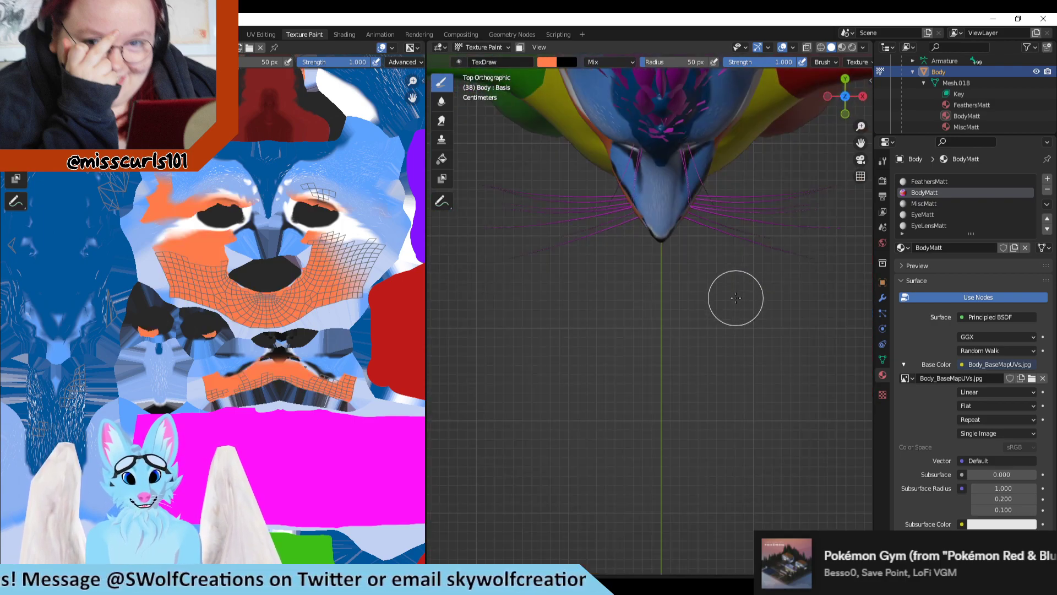
{"action": "mouse_move", "coordinate": [703, 342]}
{"action": "middle_mouse_down"}
{"action": "mouse_move", "coordinate": [738, 208]}
{"action": "mouse_move", "coordinate": [665, 215]}
{"action": "mouse_move", "coordinate": [760, 216]}
{"action": "mouse_move", "coordinate": [685, 177]}
{"action": "middle_mouse_up"}
{"action": "key", "text": "ctrl+z"}
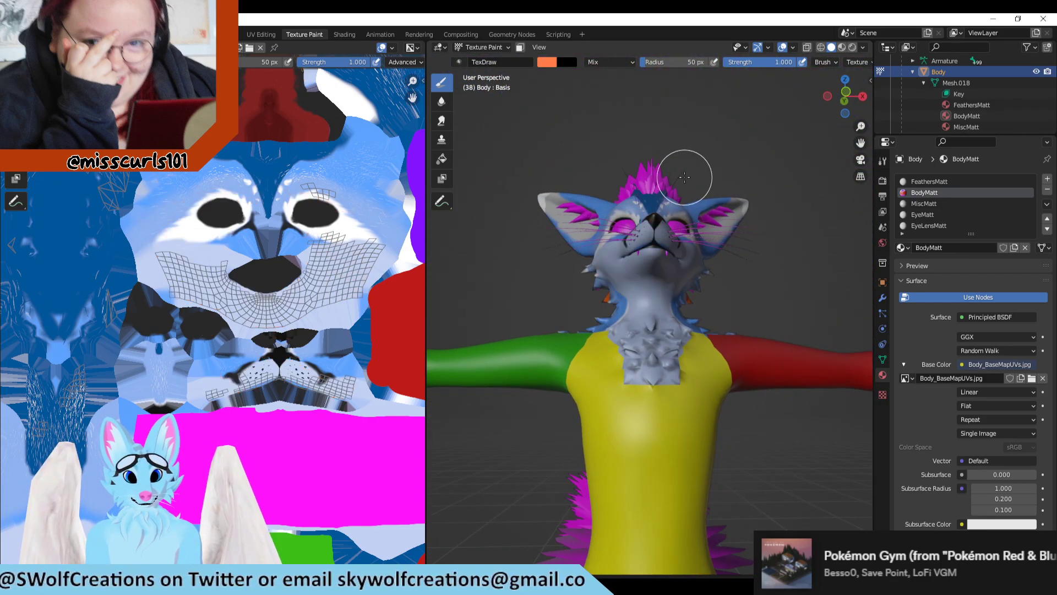
Step: Go to the UV Editing workspace, display the painted body base map behind the UVs, and inspect the face and fluff islands
{"action": "left_click", "coordinate": [262, 34]}
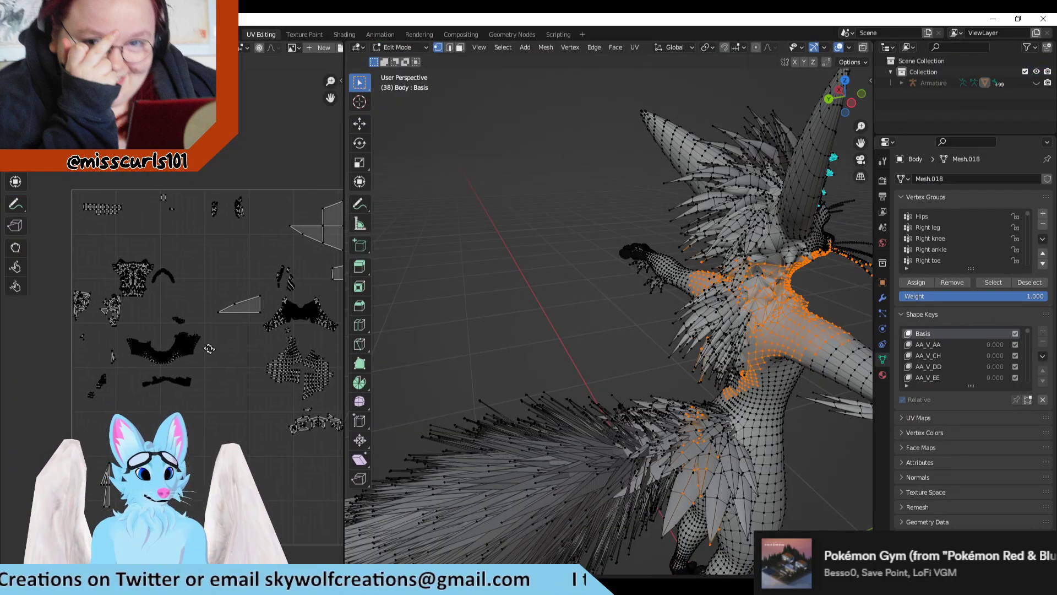
{"action": "middle_click_drag", "start_coordinate": [209, 348], "coordinate": [127, 284]}
{"action": "scroll", "coordinate": [170, 269], "scroll_direction": "down", "scroll_amount": 2}
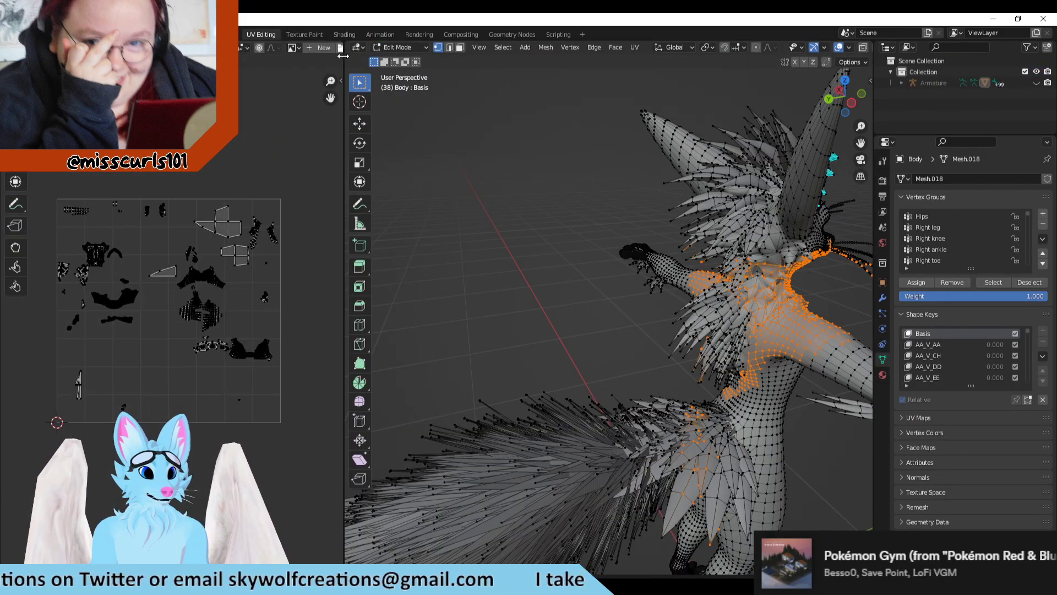
{"action": "mouse_move", "coordinate": [342, 56]}
{"action": "left_mouse_down"}
{"action": "mouse_move", "coordinate": [448, 56]}
{"action": "mouse_move", "coordinate": [344, 56]}
{"action": "left_mouse_up"}
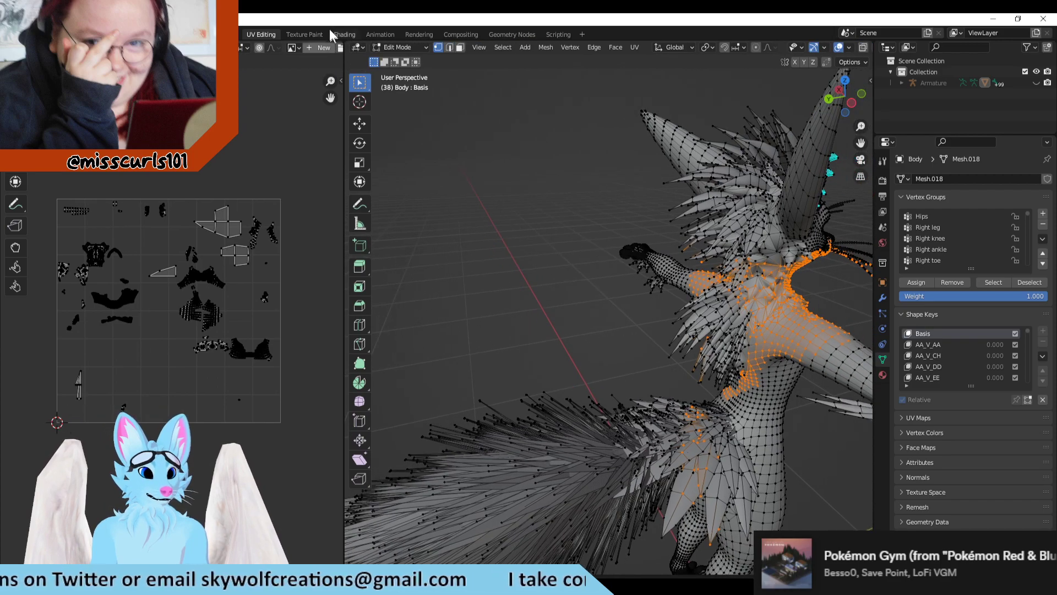
{"action": "left_click", "coordinate": [292, 48]}
{"action": "left_click", "coordinate": [316, 64]}
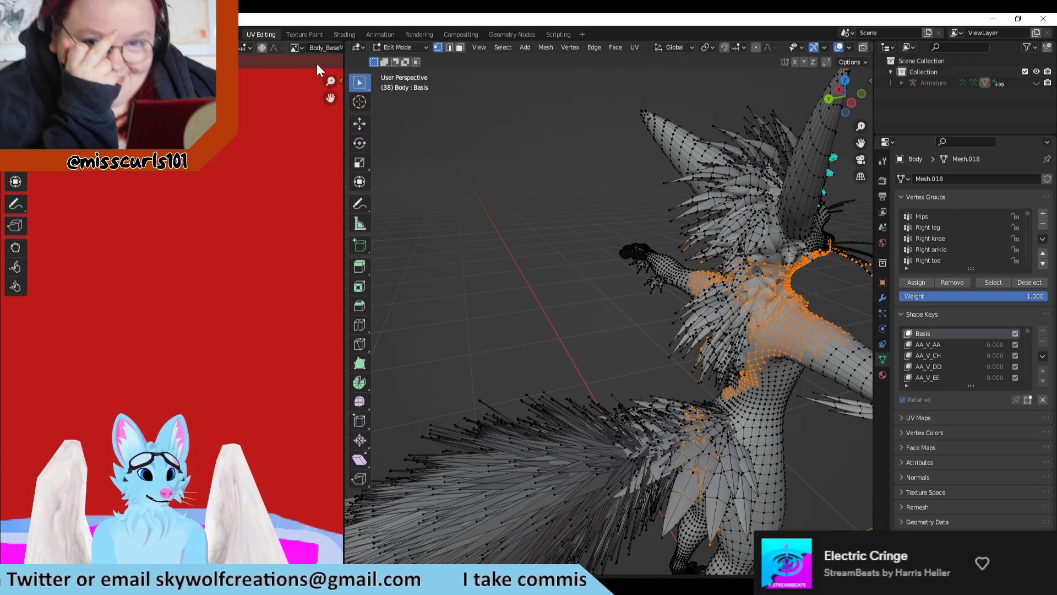
{"action": "scroll", "coordinate": [235, 268], "scroll_direction": "down", "scroll_amount": 4}
{"action": "scroll", "coordinate": [191, 308], "scroll_direction": "up", "scroll_amount": 4}
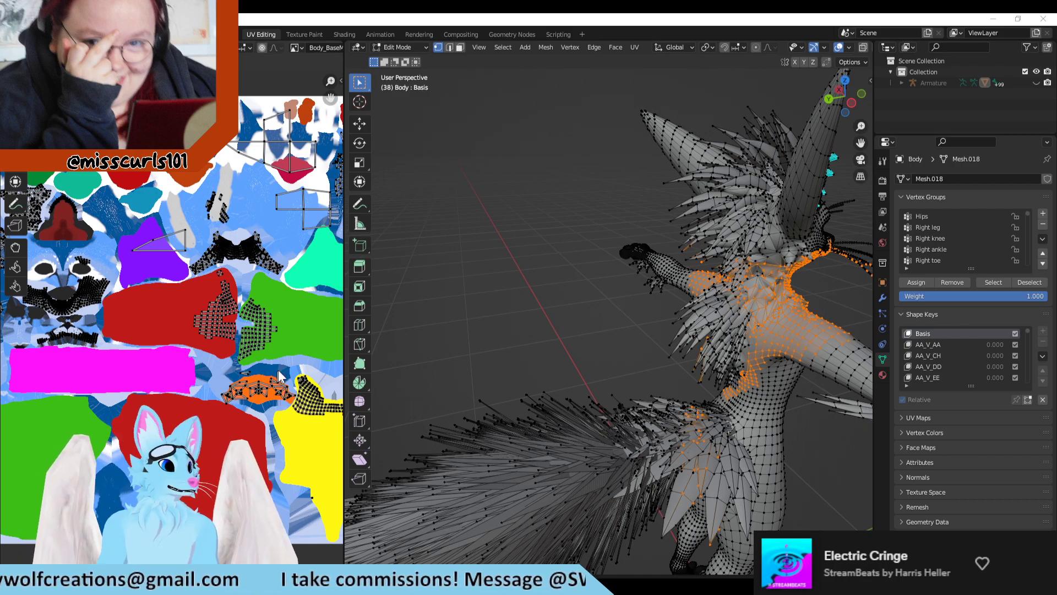
{"action": "scroll", "coordinate": [479, 300], "scroll_direction": "down", "scroll_amount": 1}
{"action": "scroll", "coordinate": [137, 283], "scroll_direction": "down", "scroll_amount": 1}
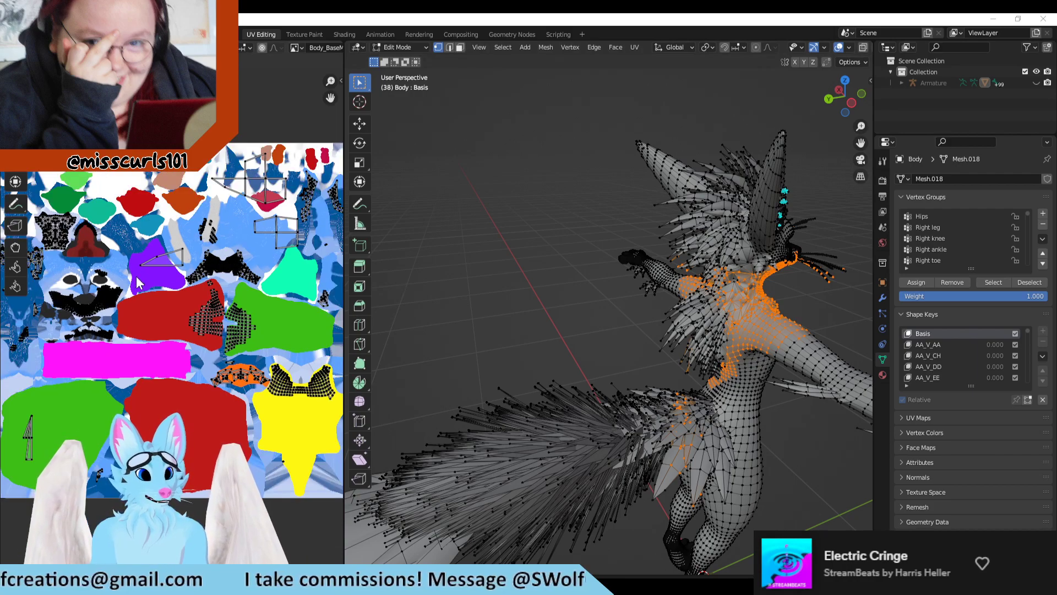
{"action": "scroll", "coordinate": [138, 282], "scroll_direction": "up", "scroll_amount": 5}
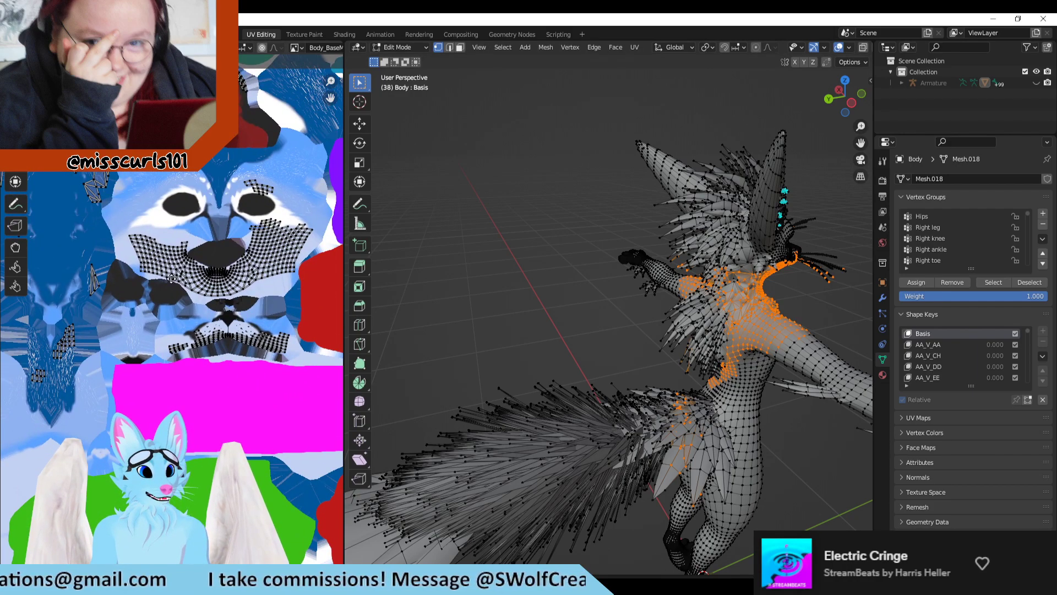
{"action": "scroll", "coordinate": [756, 284], "scroll_direction": "up", "scroll_amount": 8}
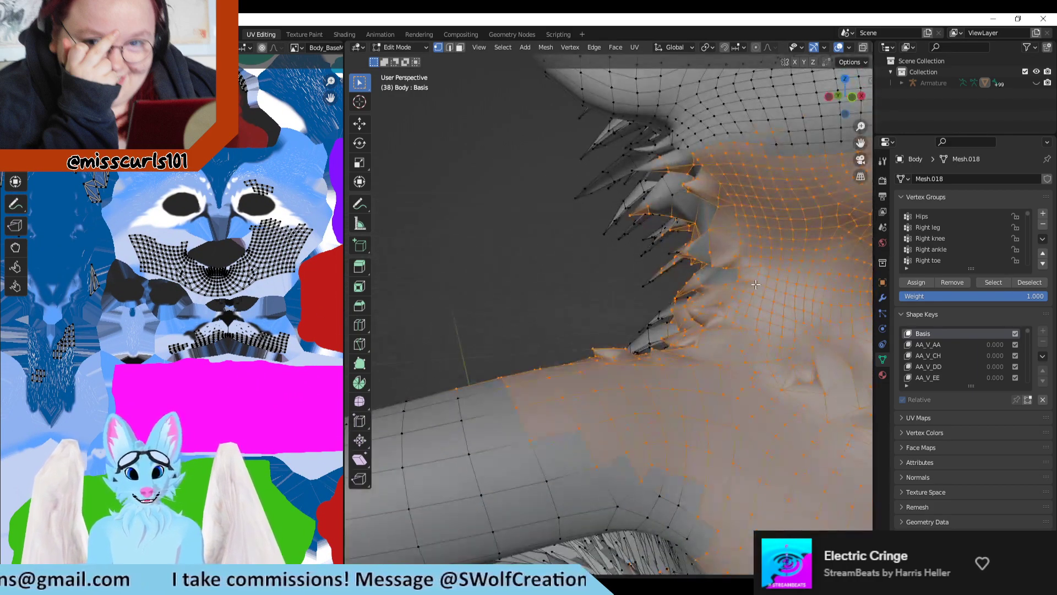
Step: Select the entire body mesh to compare its full UV layout with the base map, and clear the selection
{"action": "middle_click_drag", "start_coordinate": [756, 284], "coordinate": [432, 267]}
{"action": "left_click", "coordinate": [195, 282]}
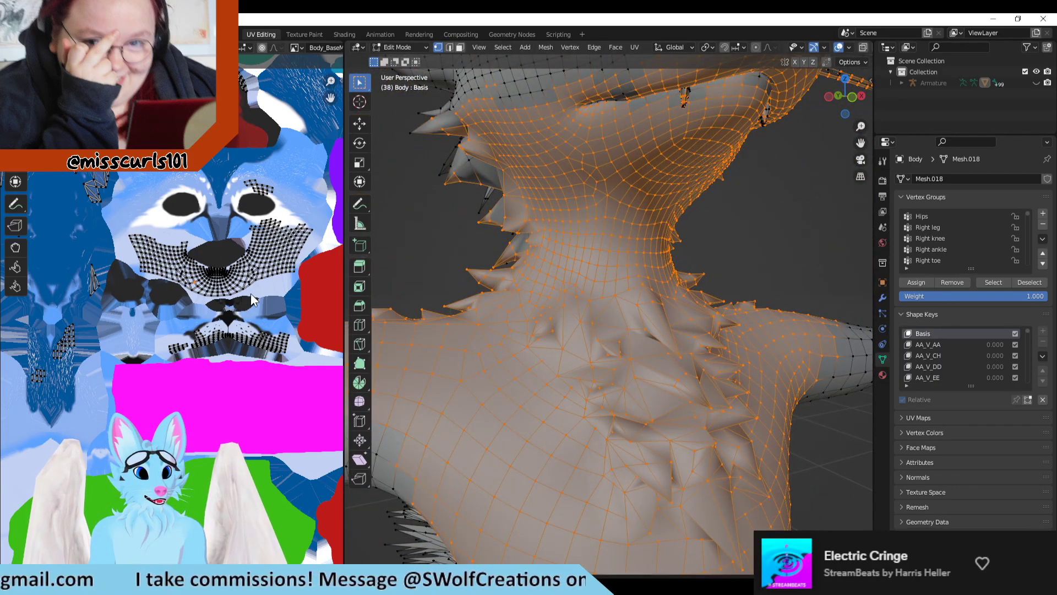
{"action": "left_click", "coordinate": [427, 225]}
{"action": "key", "text": "a"}
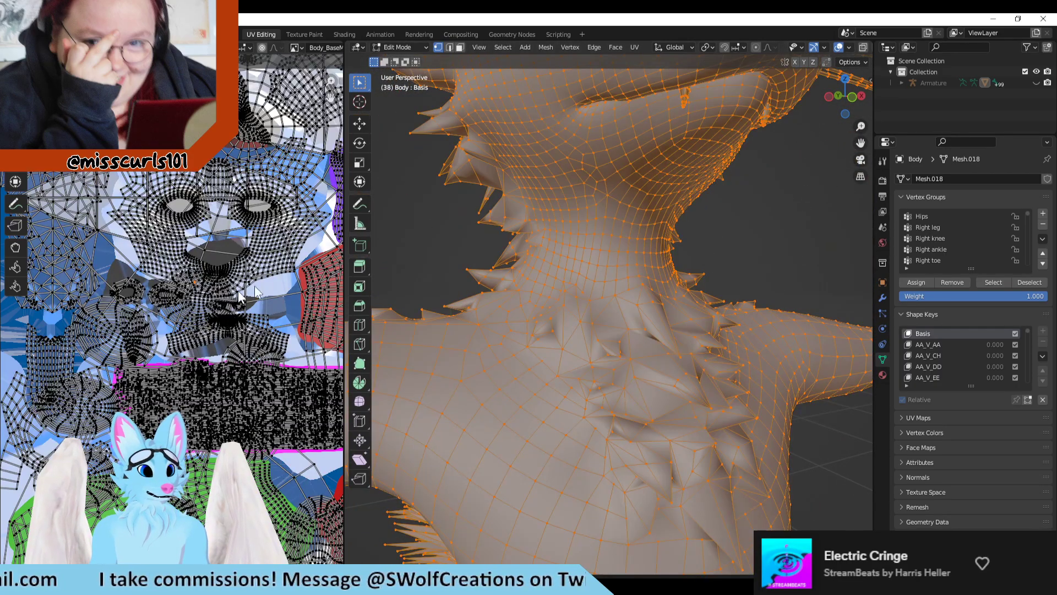
{"action": "scroll", "coordinate": [255, 292], "scroll_direction": "down", "scroll_amount": 5}
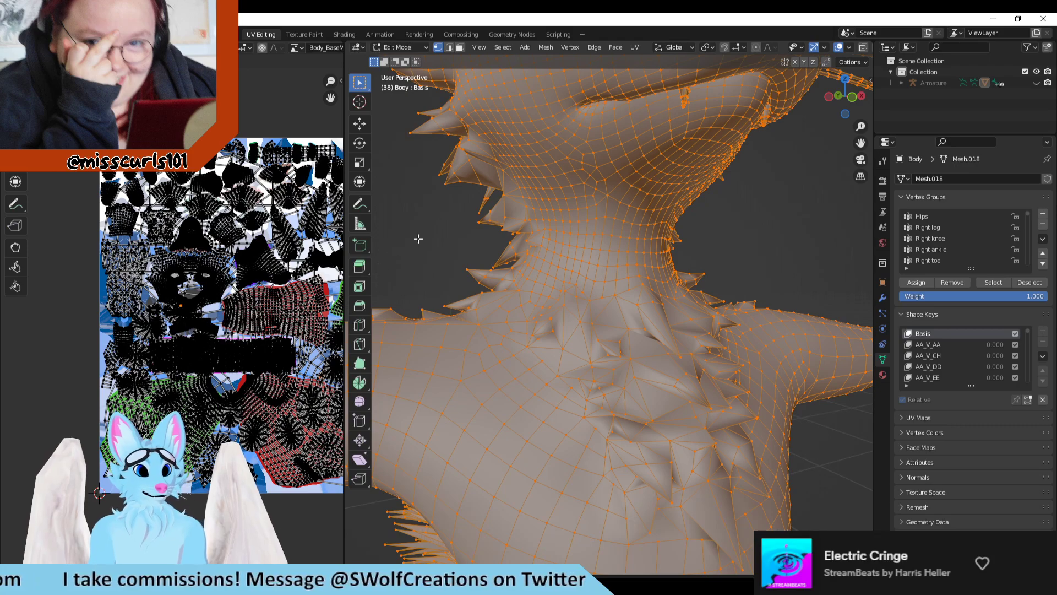
{"action": "scroll", "coordinate": [434, 242], "scroll_direction": "down", "scroll_amount": 6}
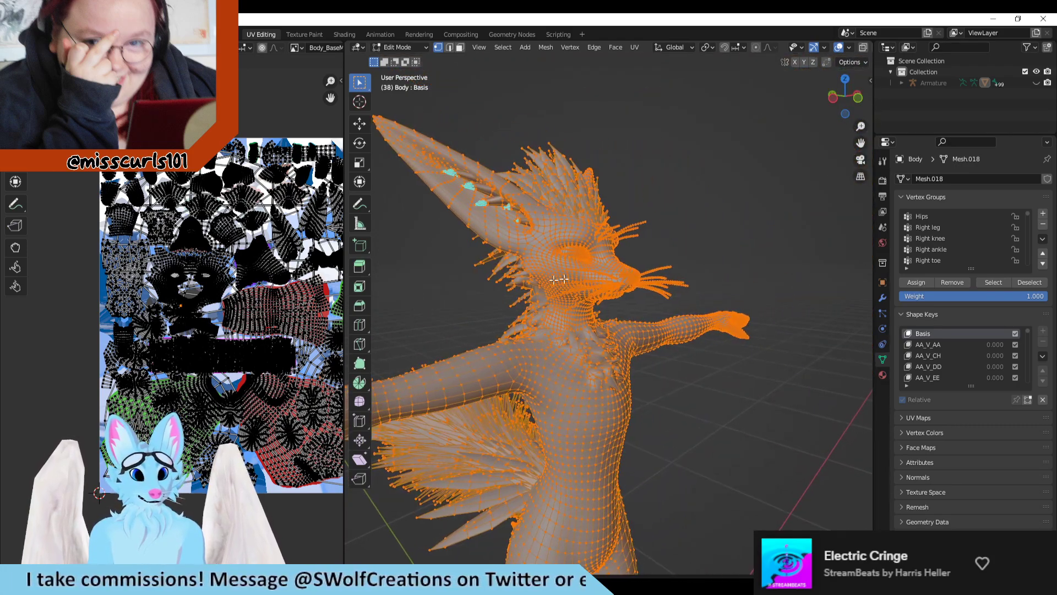
{"action": "scroll", "coordinate": [492, 301], "scroll_direction": "up", "scroll_amount": 2}
{"action": "left_click", "coordinate": [777, 302]}
{"action": "scroll", "coordinate": [649, 299], "scroll_direction": "up", "scroll_amount": 6}
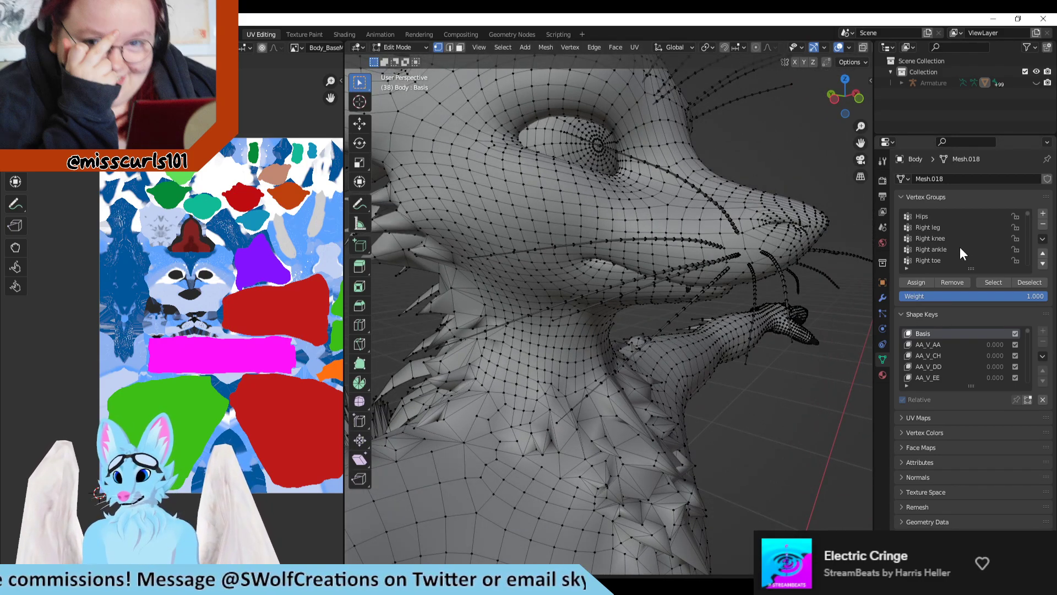
Step: Select the vertices of the Right shoulder vertex group and check which part of the body they cover
{"action": "scroll", "coordinate": [959, 246], "scroll_direction": "down", "scroll_amount": 8}
{"action": "scroll", "coordinate": [952, 245], "scroll_direction": "down", "scroll_amount": 2}
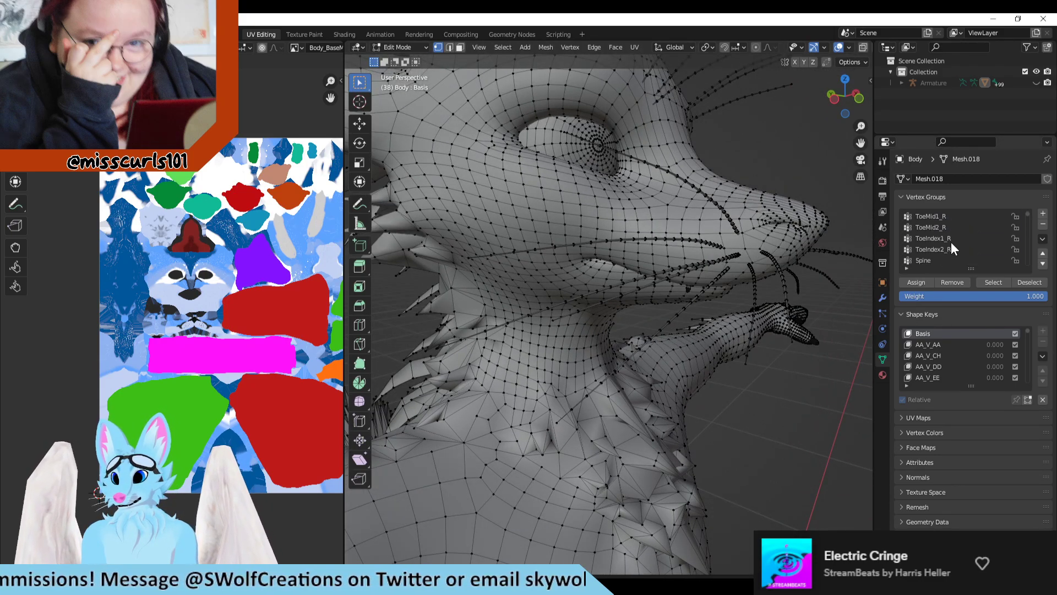
{"action": "left_click", "coordinate": [937, 249]}
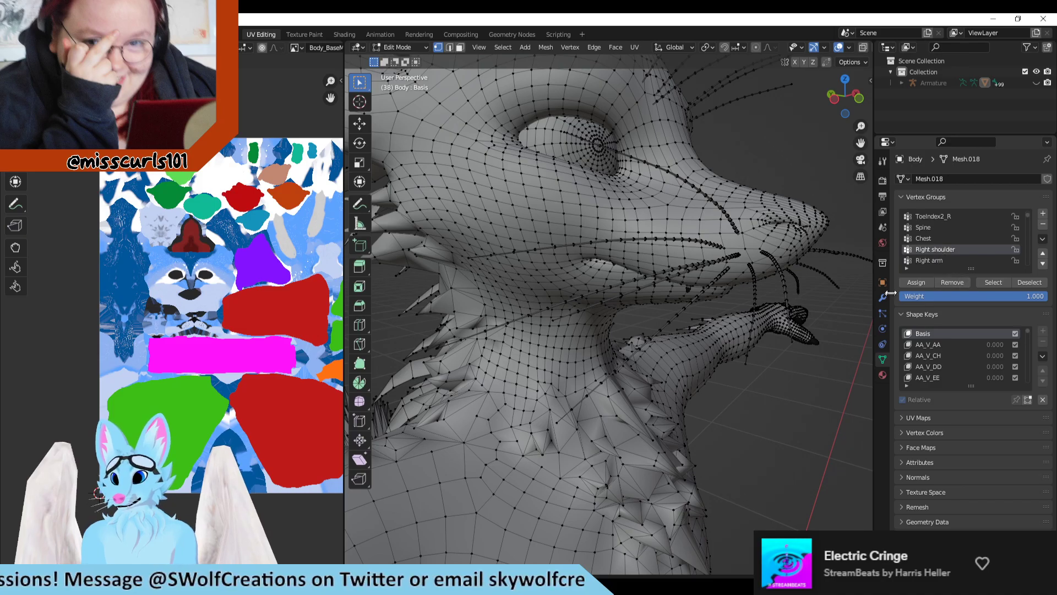
{"action": "left_click", "coordinate": [993, 282]}
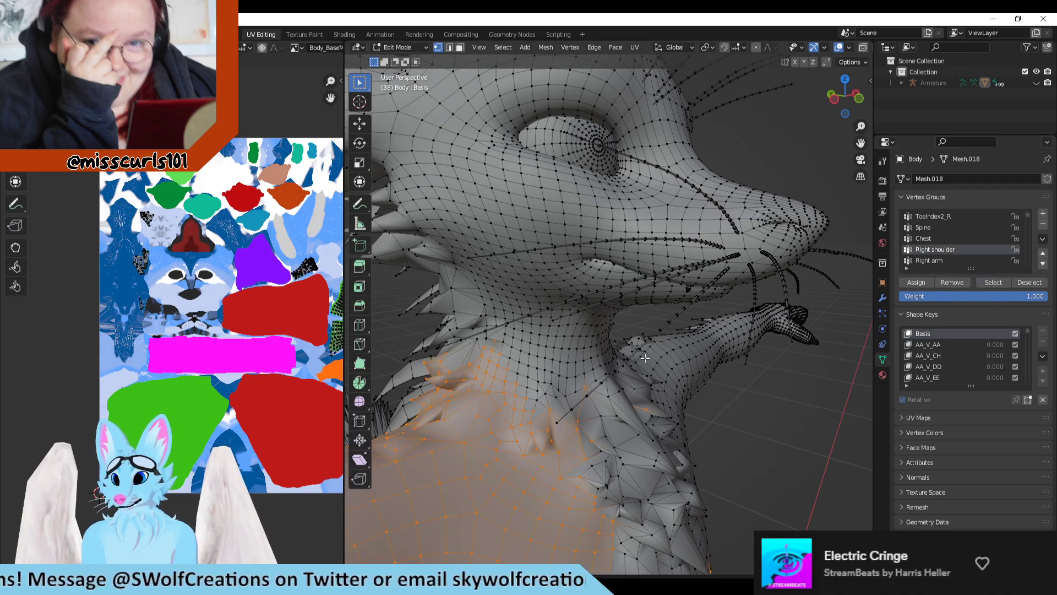
{"action": "middle_click_drag", "start_coordinate": [644, 358], "coordinate": [568, 424]}
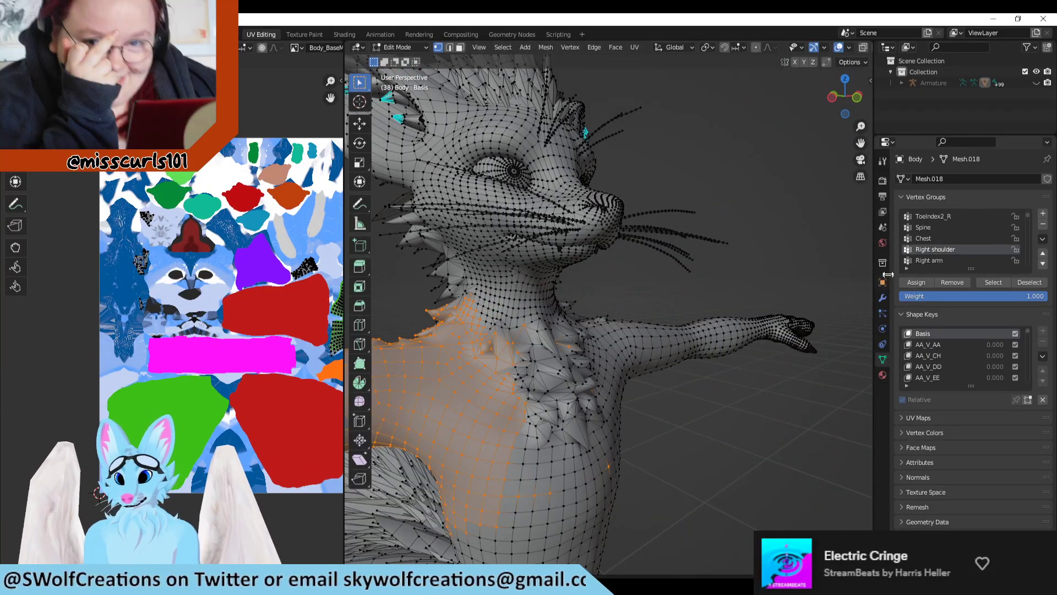
{"action": "middle_click_drag", "start_coordinate": [425, 350], "coordinate": [523, 353]}
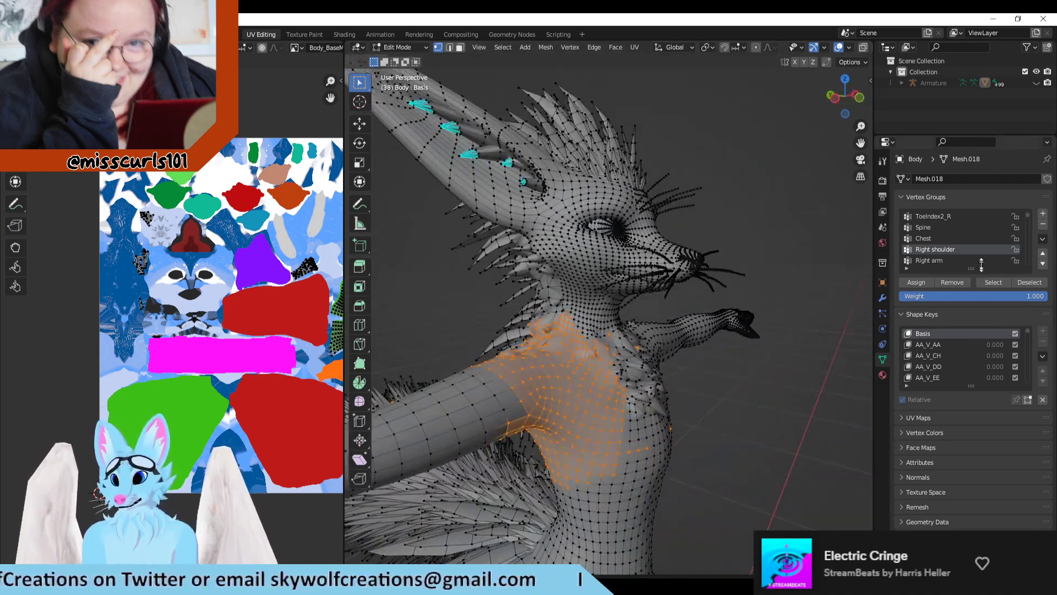
Step: Add the vertices of the Neck vertex group to the selection
{"action": "scroll", "coordinate": [966, 234], "scroll_direction": "down", "scroll_amount": 2}
{"action": "scroll", "coordinate": [936, 258], "scroll_direction": "down", "scroll_amount": 8}
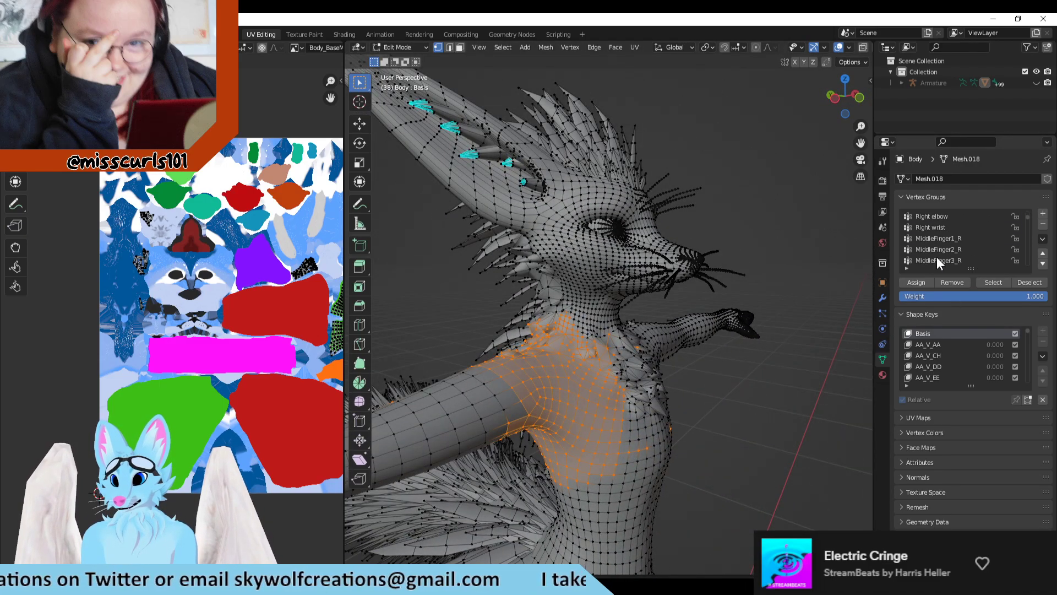
{"action": "scroll", "coordinate": [943, 261], "scroll_direction": "down", "scroll_amount": 10}
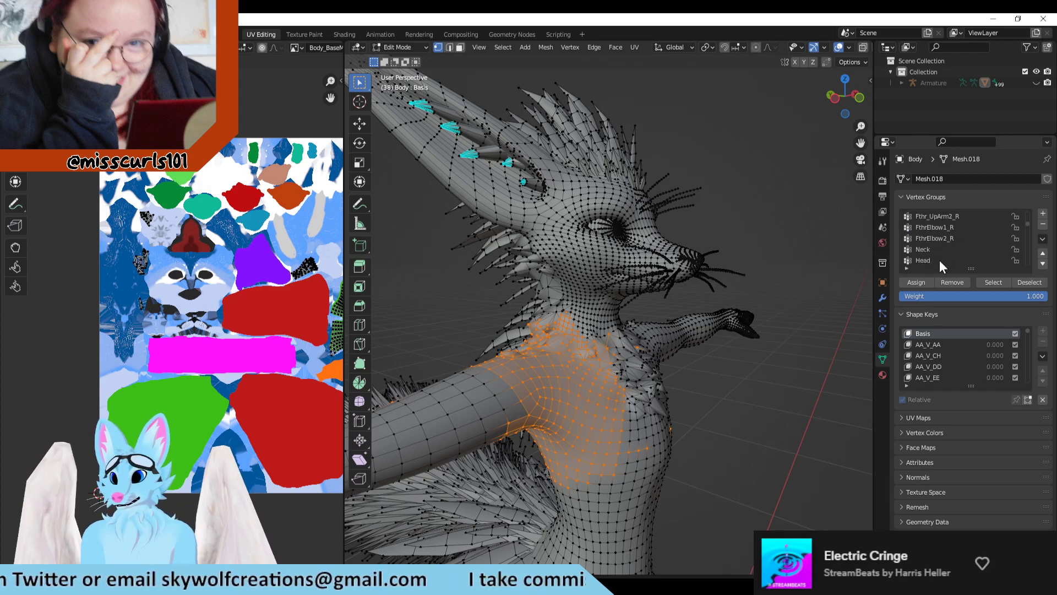
{"action": "scroll", "coordinate": [939, 258], "scroll_direction": "down", "scroll_amount": 1}
{"action": "left_click", "coordinate": [991, 282]}
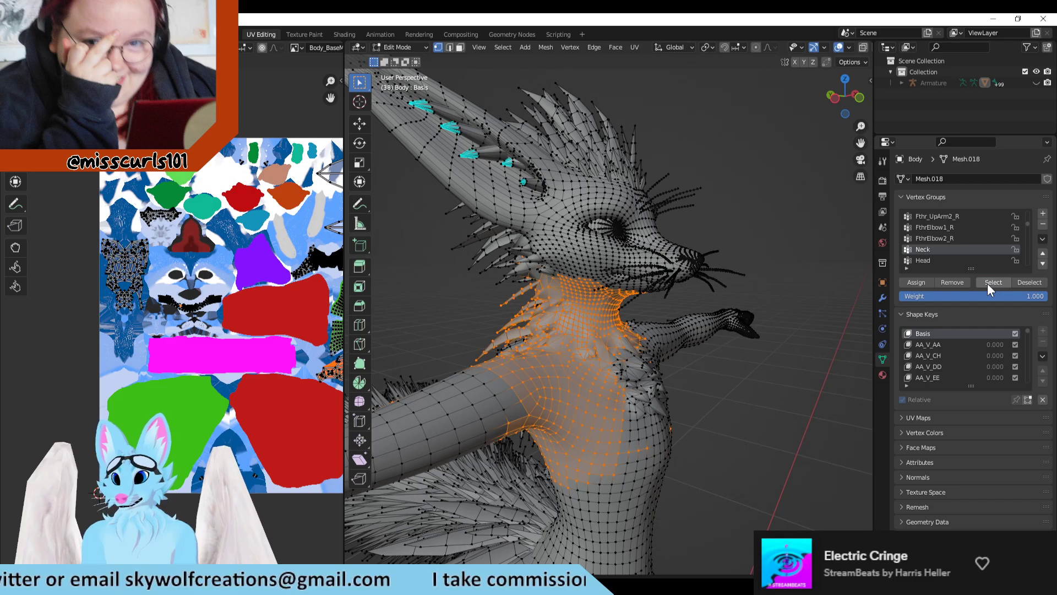
{"action": "mouse_move", "coordinate": [663, 335]}
{"action": "middle_mouse_down"}
{"action": "mouse_move", "coordinate": [814, 330]}
{"action": "mouse_move", "coordinate": [666, 340]}
{"action": "middle_mouse_up"}
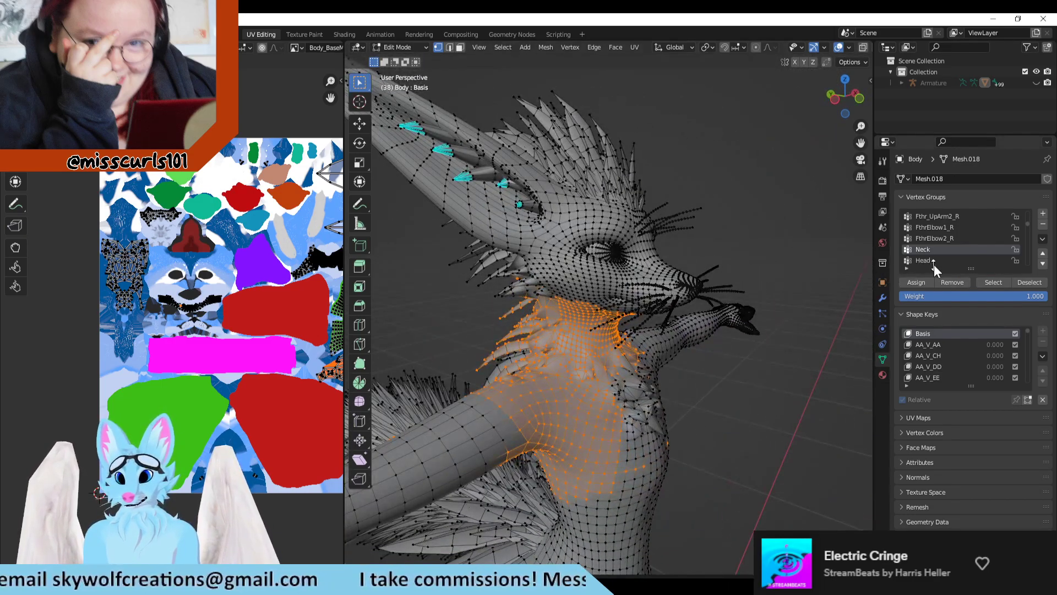
Step: Add the vertices of the Head vertex group to the selection and examine the matching face and mouth islands in the UV layout
{"action": "scroll", "coordinate": [936, 261], "scroll_direction": "down", "scroll_amount": 1}
{"action": "left_click", "coordinate": [942, 248]}
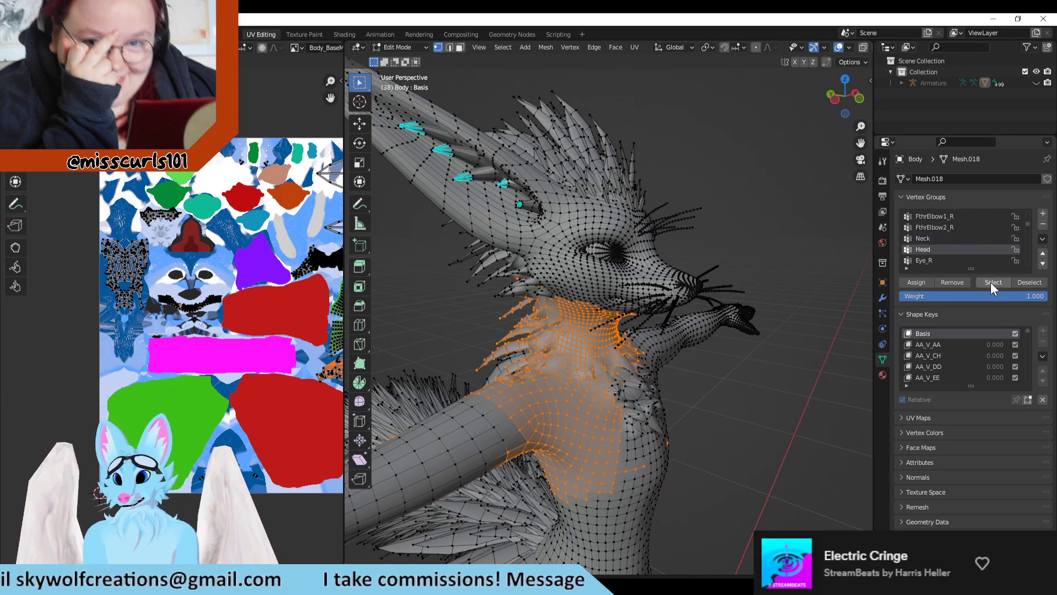
{"action": "left_click", "coordinate": [990, 281]}
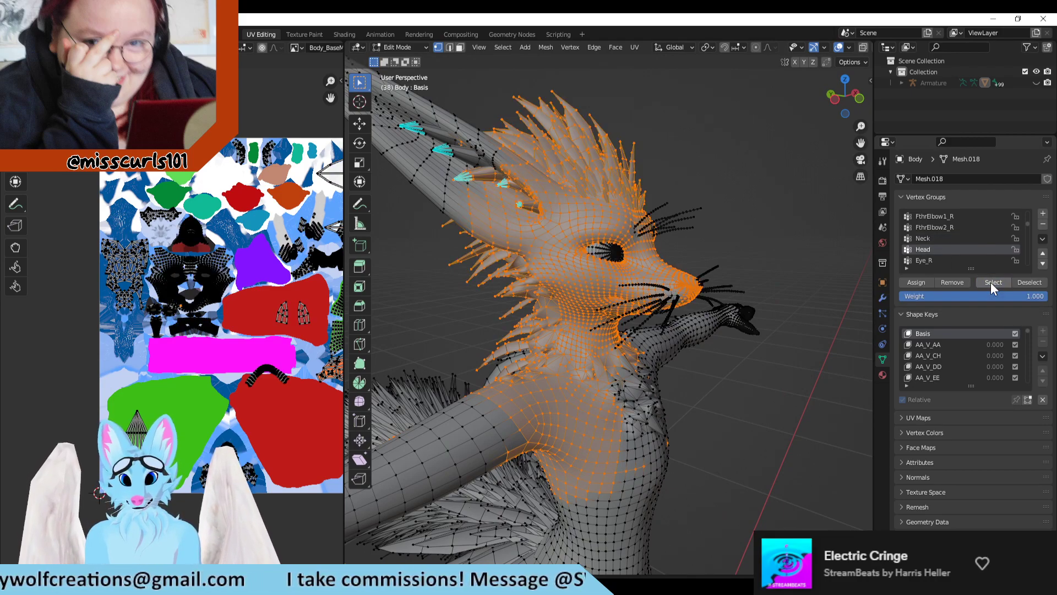
{"action": "middle_click_drag", "start_coordinate": [434, 303], "coordinate": [479, 305]}
{"action": "scroll", "coordinate": [247, 290], "scroll_direction": "up", "scroll_amount": 1}
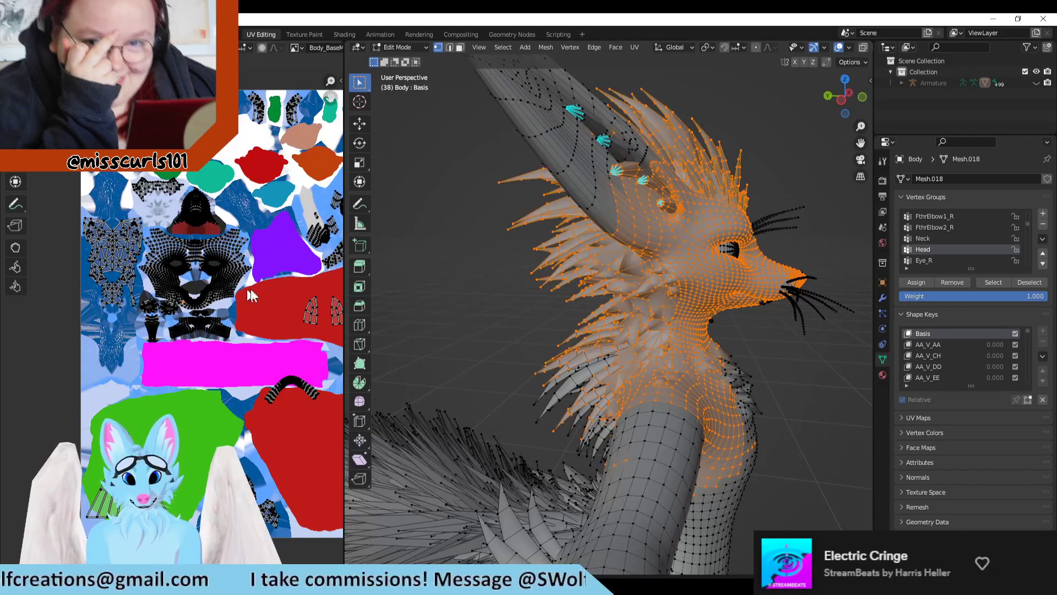
{"action": "scroll", "coordinate": [247, 295], "scroll_direction": "up", "scroll_amount": 2}
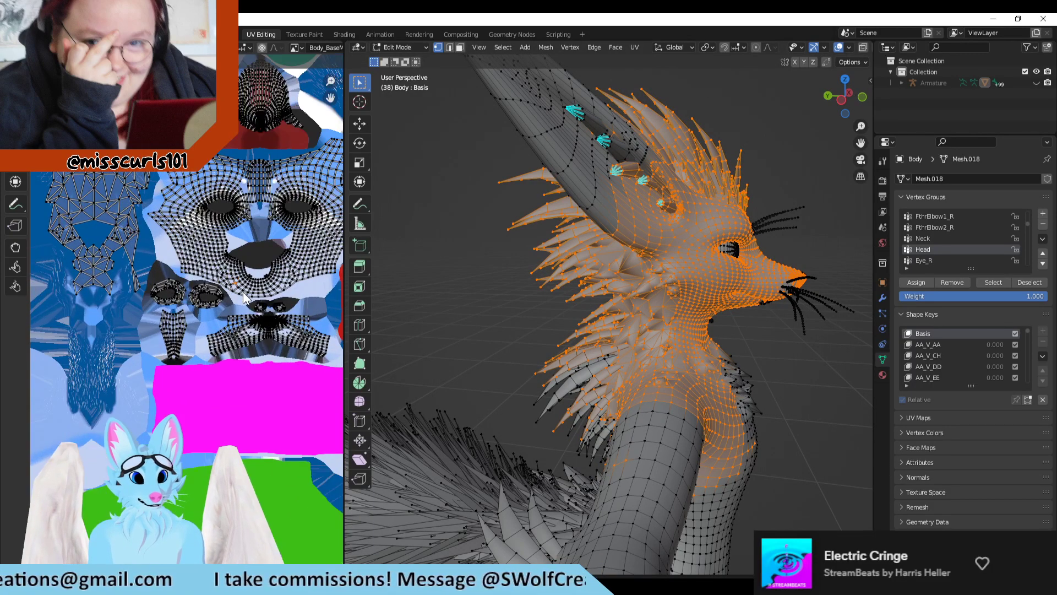
{"action": "middle_click_drag", "start_coordinate": [243, 293], "coordinate": [224, 294]}
{"action": "scroll", "coordinate": [227, 293], "scroll_direction": "up", "scroll_amount": 2}
{"action": "middle_click_drag", "start_coordinate": [282, 231], "coordinate": [243, 273]}
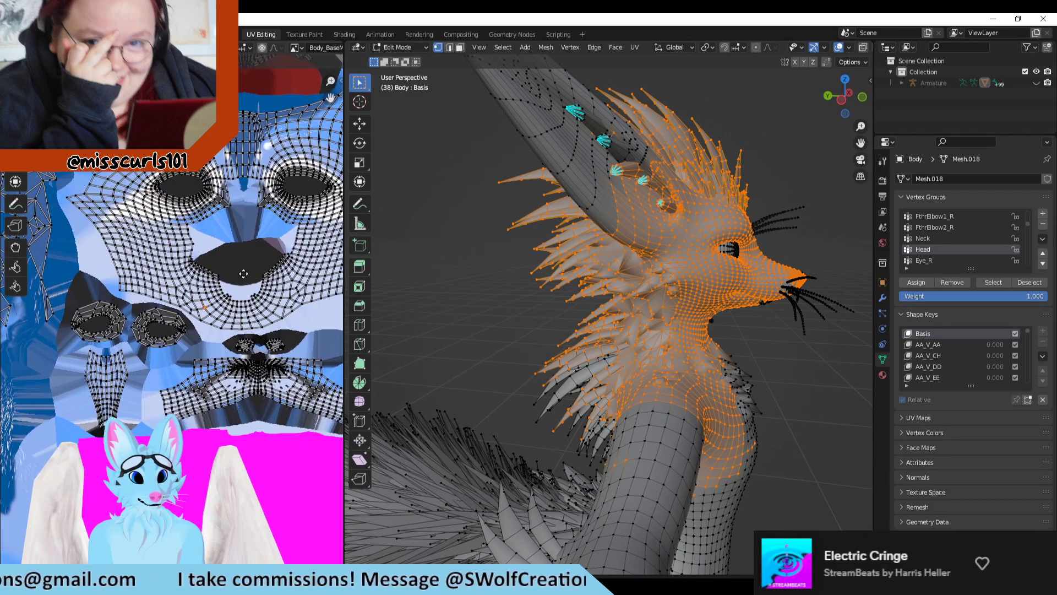
{"action": "middle_click_drag", "start_coordinate": [804, 288], "coordinate": [749, 244]}
{"action": "scroll", "coordinate": [221, 352], "scroll_direction": "down", "scroll_amount": 1}
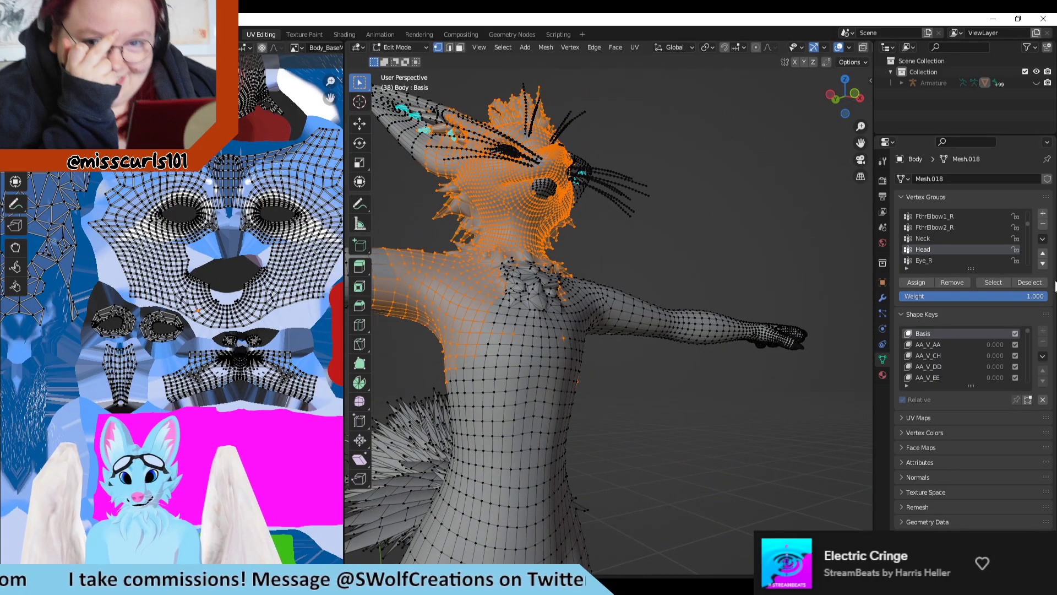
Step: Find the BackHairB1 vertex group and toggle its vertices out of and back into the selection to check which fur it covers
{"action": "scroll", "coordinate": [917, 236], "scroll_direction": "down", "scroll_amount": 2}
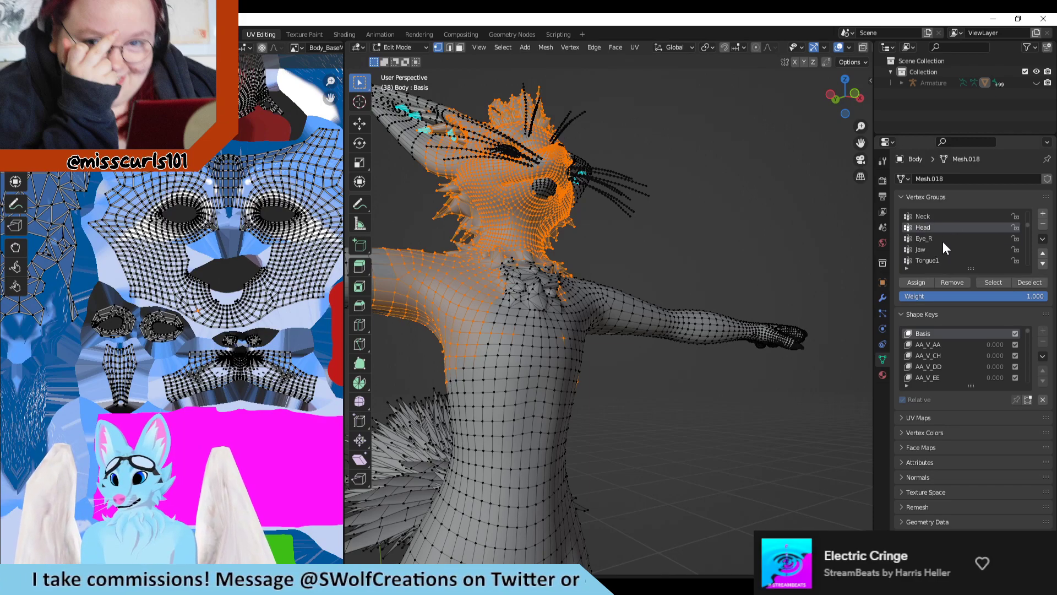
{"action": "middle_click_drag", "start_coordinate": [631, 197], "coordinate": [627, 230]}
{"action": "scroll", "coordinate": [947, 252], "scroll_direction": "down", "scroll_amount": 1}
{"action": "scroll", "coordinate": [956, 248], "scroll_direction": "down", "scroll_amount": 4}
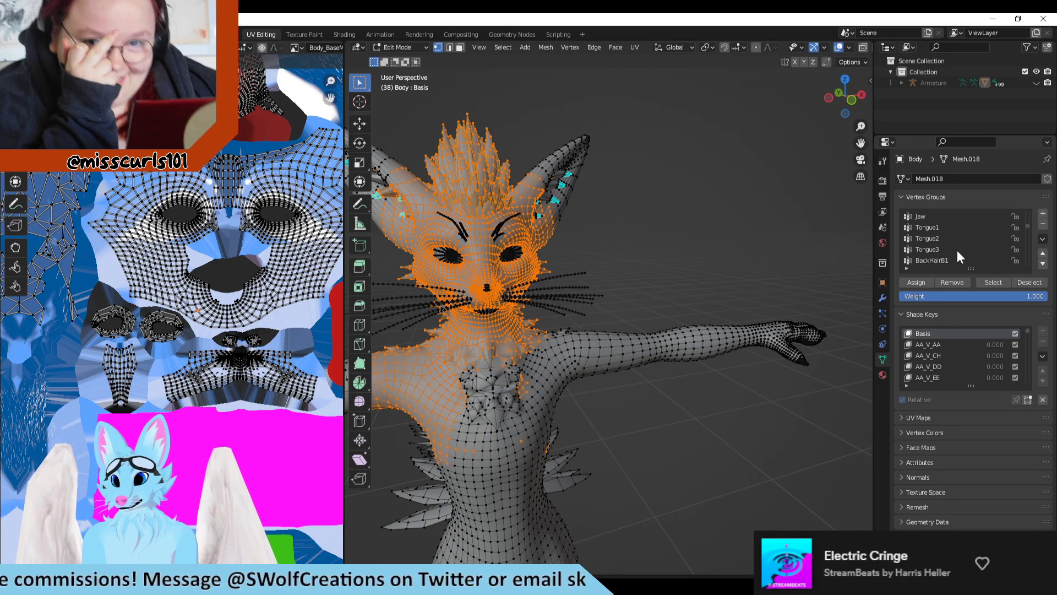
{"action": "middle_click_drag", "start_coordinate": [609, 263], "coordinate": [685, 271]}
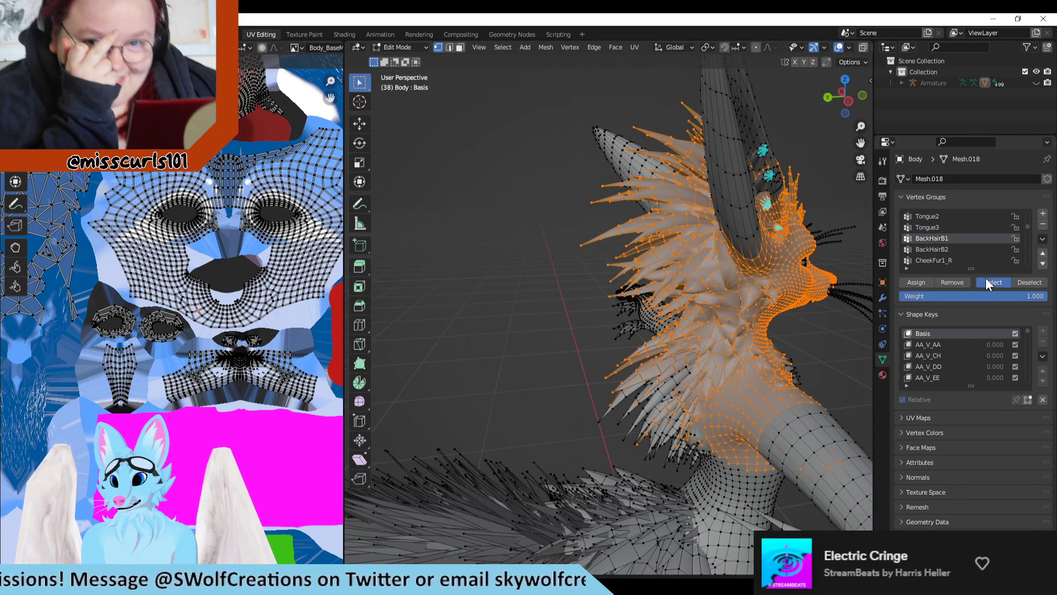
{"action": "left_click", "coordinate": [1021, 282]}
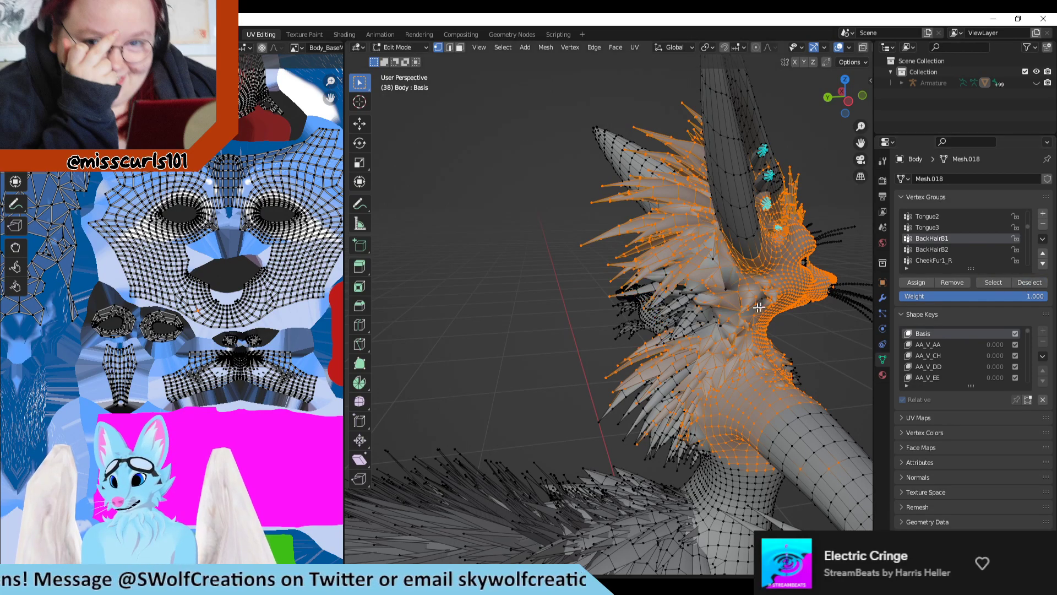
{"action": "middle_click_drag", "start_coordinate": [749, 307], "coordinate": [735, 284]}
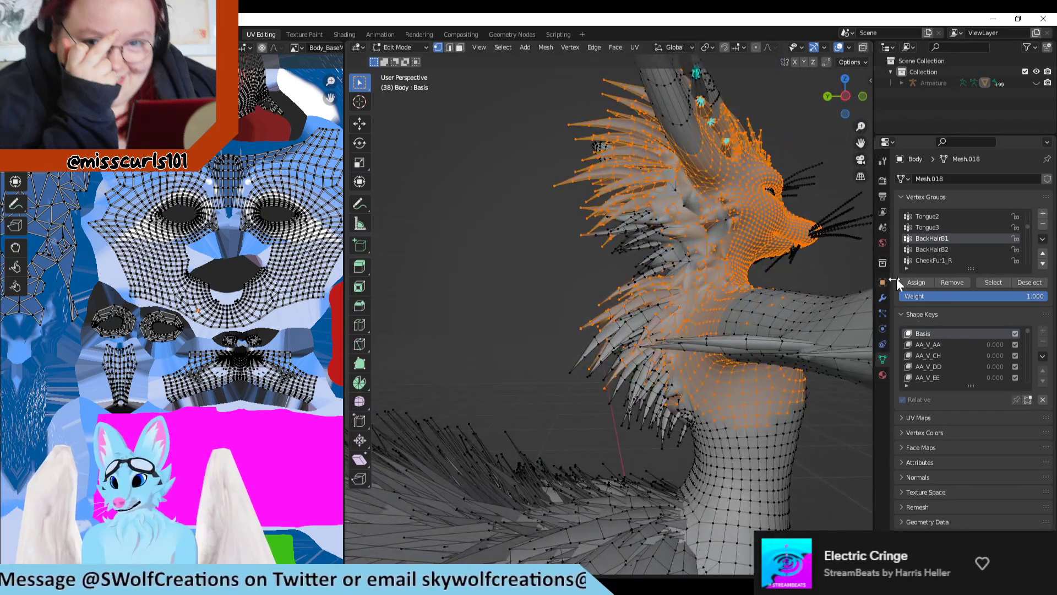
{"action": "left_click", "coordinate": [994, 282]}
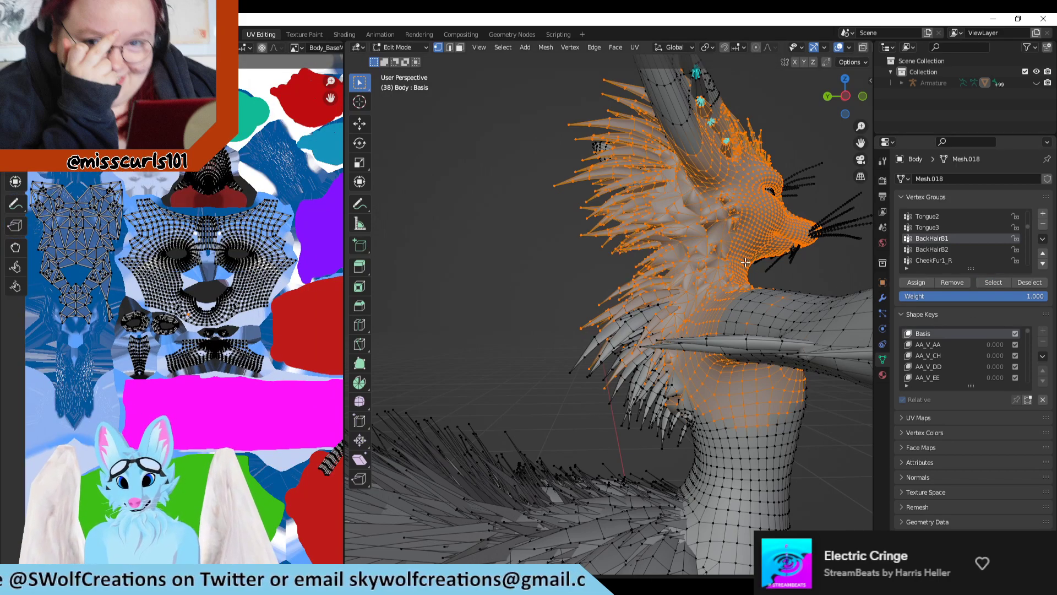
{"action": "middle_click_drag", "start_coordinate": [745, 263], "coordinate": [870, 247]}
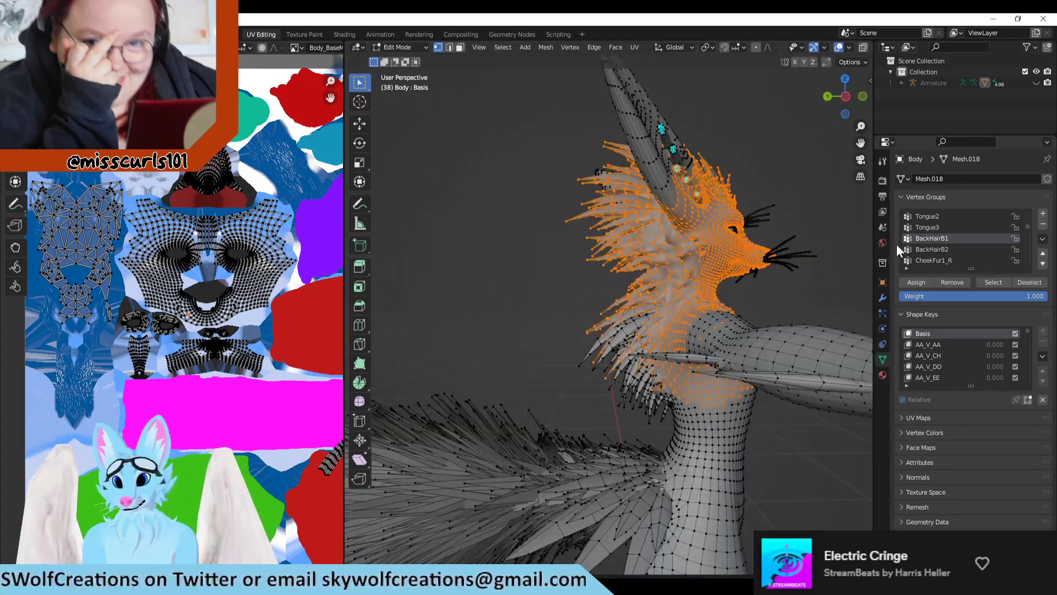
Step: Deselect and reselect the BackHairB2 vertex group to see which back hair and UV islands it covers
{"action": "left_click", "coordinate": [937, 248]}
{"action": "left_click", "coordinate": [1027, 282]}
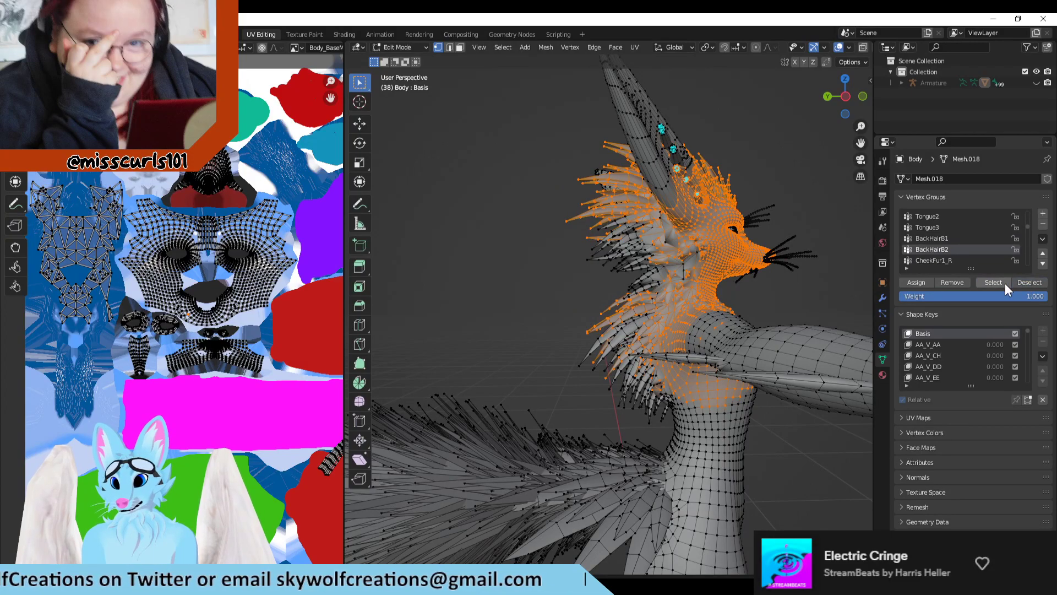
{"action": "left_click", "coordinate": [1002, 283]}
{"action": "left_click", "coordinate": [960, 257]}
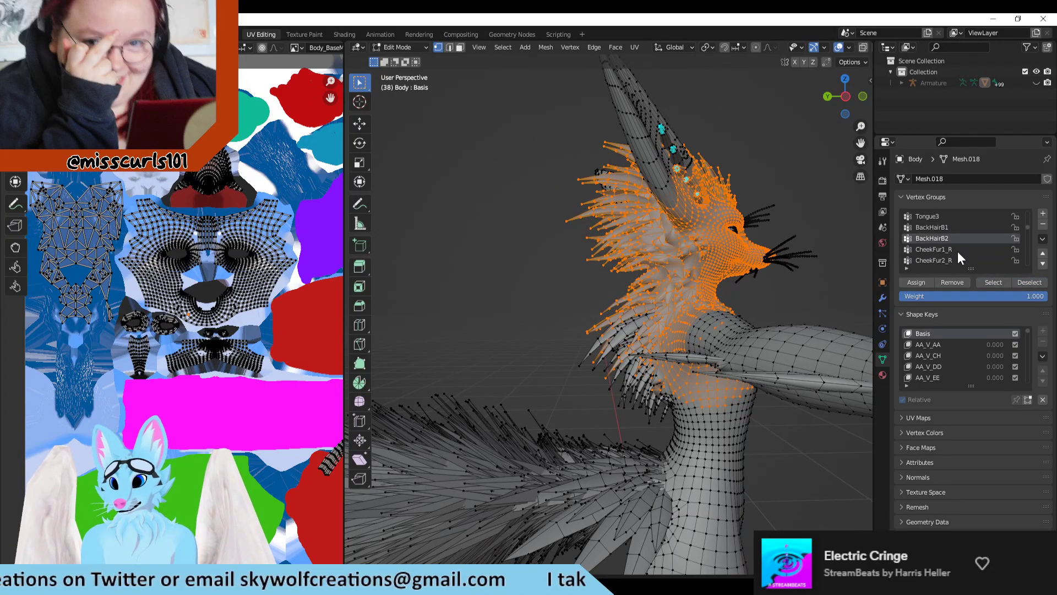
Step: Deselect and reselect the CheekFur1_R vertex group to check which cheek fur it covers
{"action": "middle_click_drag", "start_coordinate": [756, 232], "coordinate": [803, 264]}
{"action": "left_click", "coordinate": [1016, 284]}
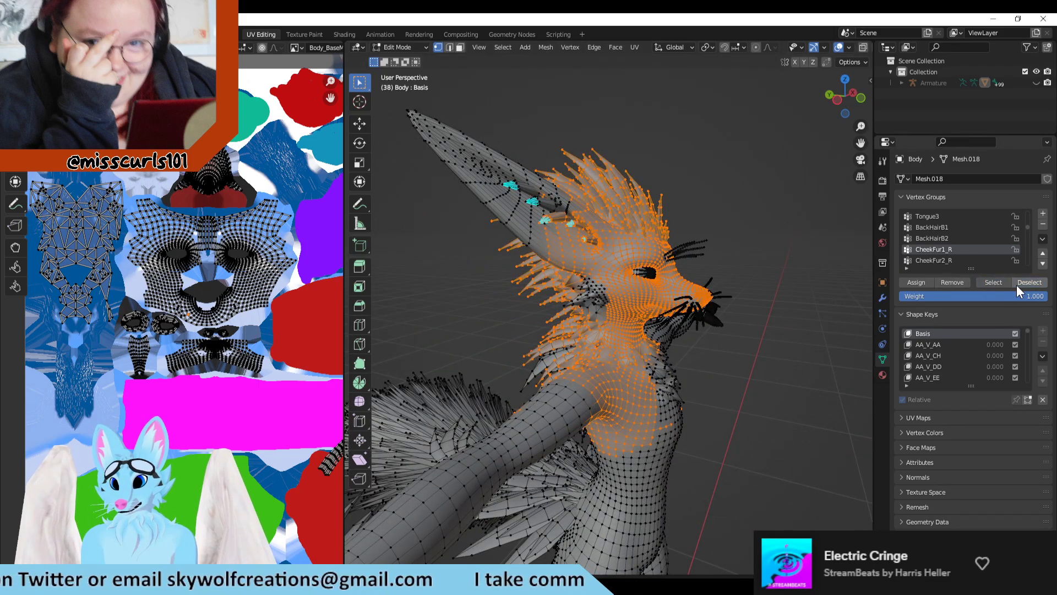
{"action": "left_click", "coordinate": [1002, 279]}
{"action": "scroll", "coordinate": [974, 254], "scroll_direction": "down", "scroll_amount": 2}
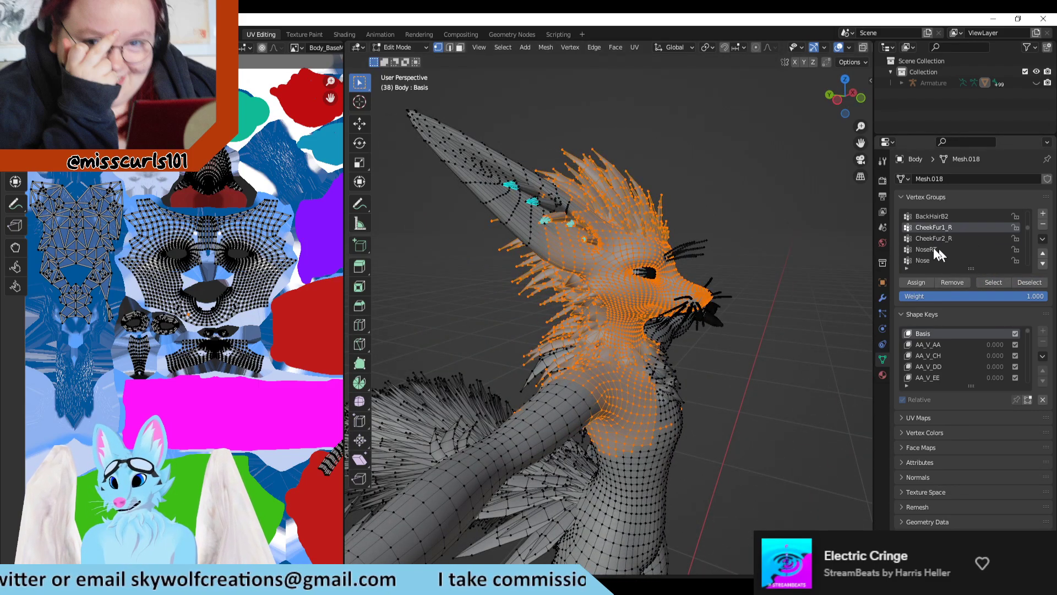
Step: Add the vertices of the NoseRT vertex group to the selection and inspect the additional islands in the UV layout
{"action": "left_click", "coordinate": [939, 249]}
{"action": "left_click", "coordinate": [996, 282]}
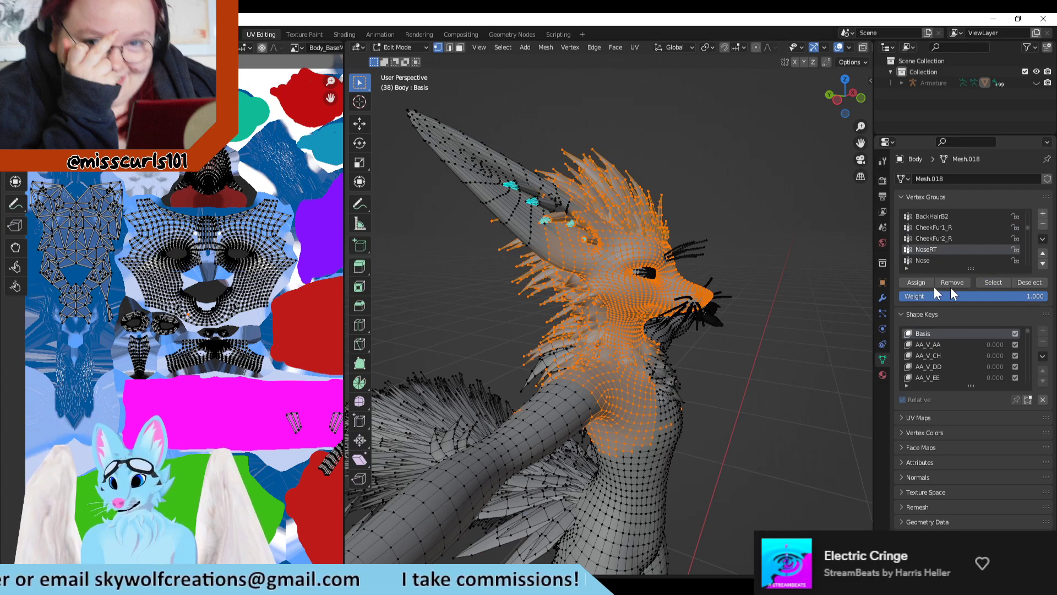
{"action": "middle_click_drag", "start_coordinate": [752, 307], "coordinate": [711, 314]}
{"action": "key", "text": "ctrl+z"}
{"action": "scroll", "coordinate": [658, 338], "scroll_direction": "up", "scroll_amount": 5}
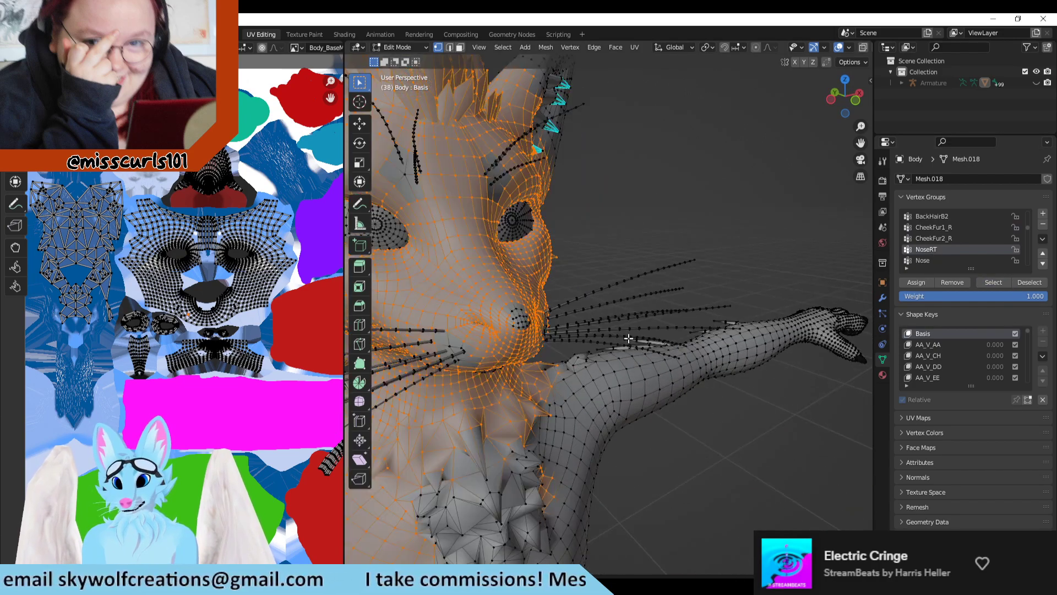
{"action": "left_click", "coordinate": [984, 282]}
{"action": "scroll", "coordinate": [217, 345], "scroll_direction": "down", "scroll_amount": 2}
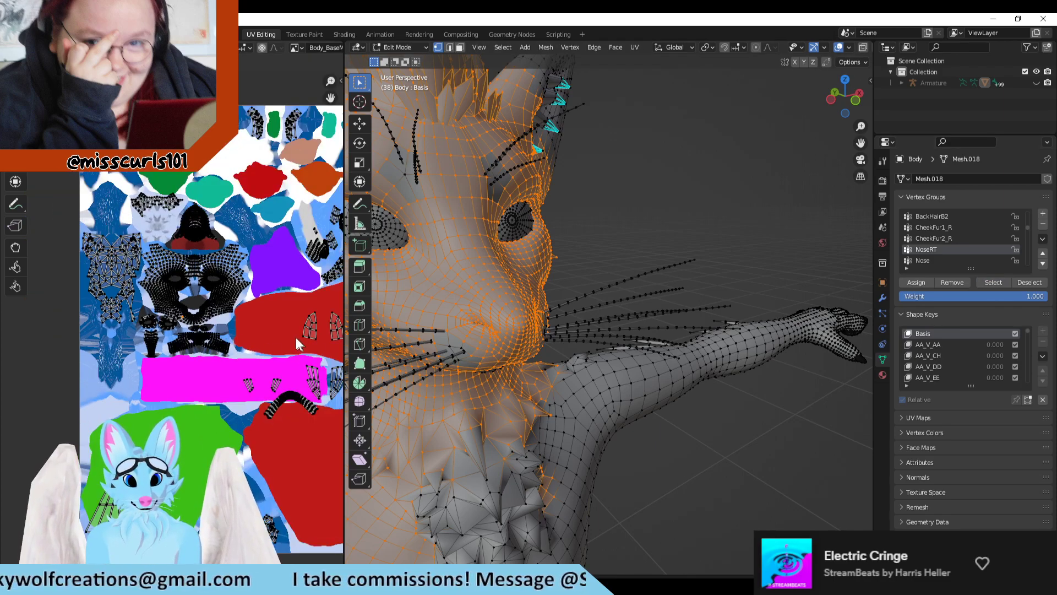
{"action": "scroll", "coordinate": [275, 334], "scroll_direction": "up", "scroll_amount": 1}
{"action": "middle_click_drag", "start_coordinate": [261, 331], "coordinate": [216, 254]}
{"action": "scroll", "coordinate": [227, 270], "scroll_direction": "up", "scroll_amount": 1}
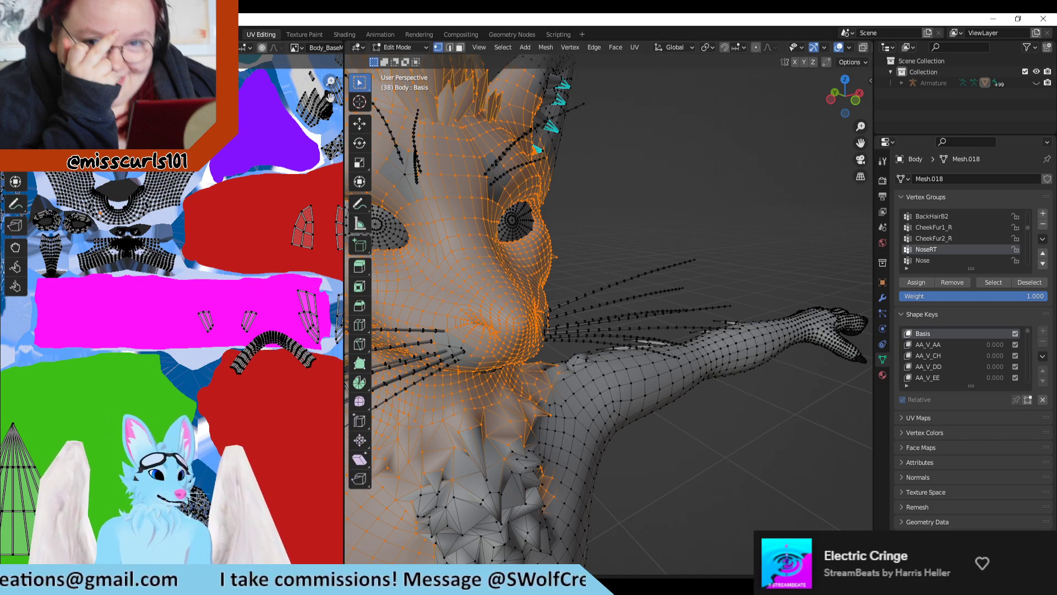
Step: Switch to Clip Studio Paint, compare the body, Misc and feet UV maps, and return to Blender
{"action": "key", "text": "alt+Tab"}
{"action": "scroll", "coordinate": [570, 325], "scroll_direction": "down", "scroll_amount": 2}
{"action": "scroll", "coordinate": [548, 296], "scroll_direction": "up", "scroll_amount": 2}
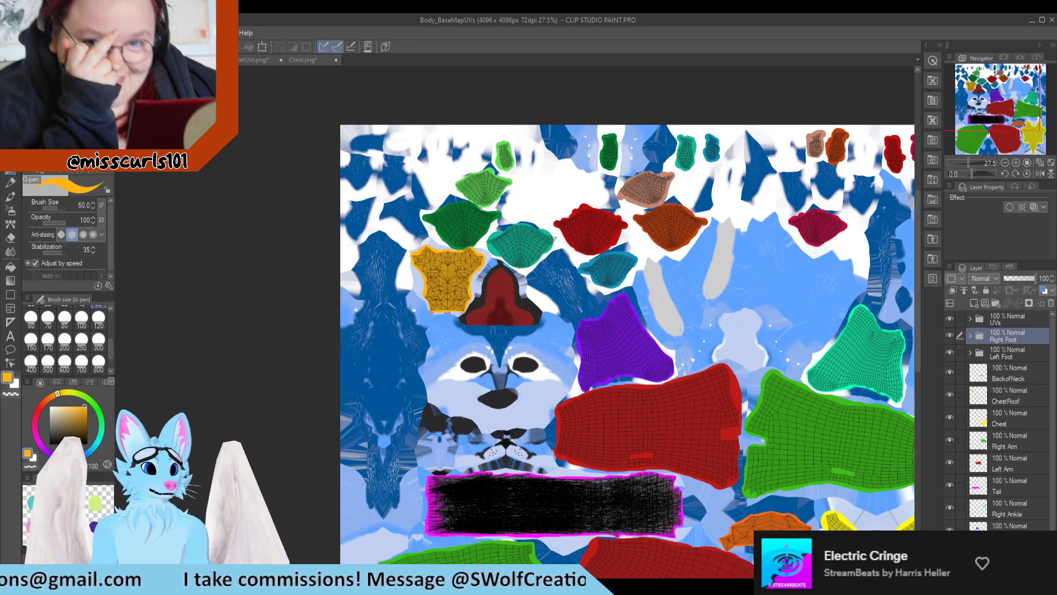
{"action": "left_click", "coordinate": [201, 59]}
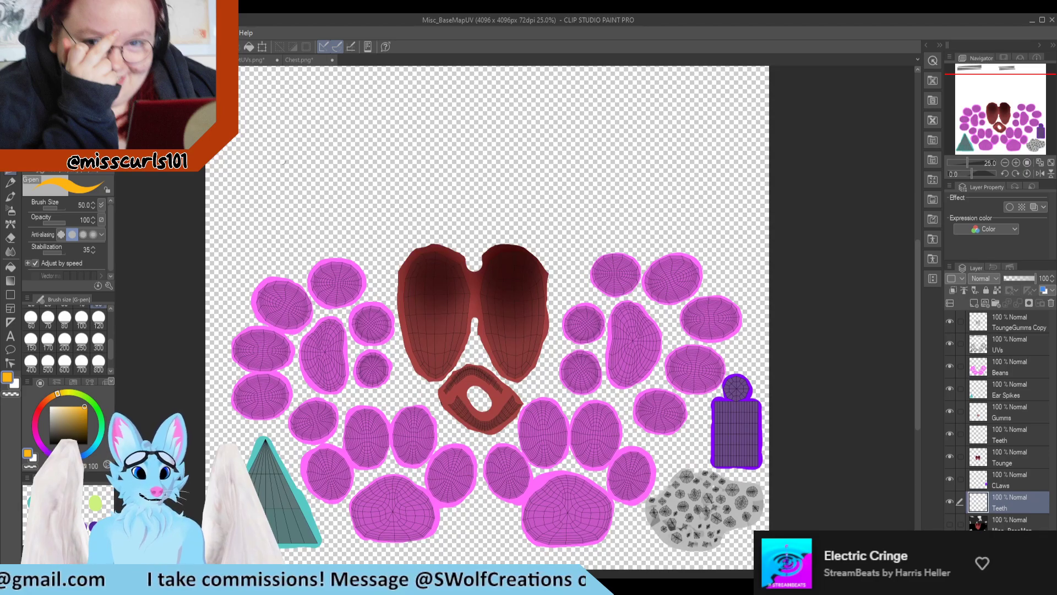
{"action": "left_click", "coordinate": [249, 61]}
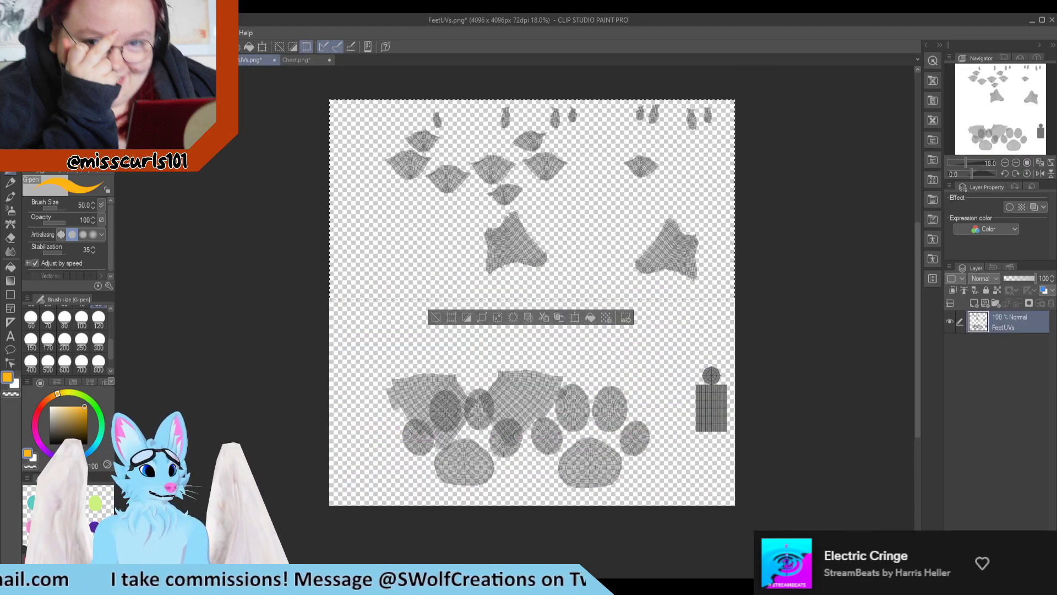
{"action": "left_click", "coordinate": [146, 59]}
{"action": "scroll", "coordinate": [514, 479], "scroll_direction": "up", "scroll_amount": 3}
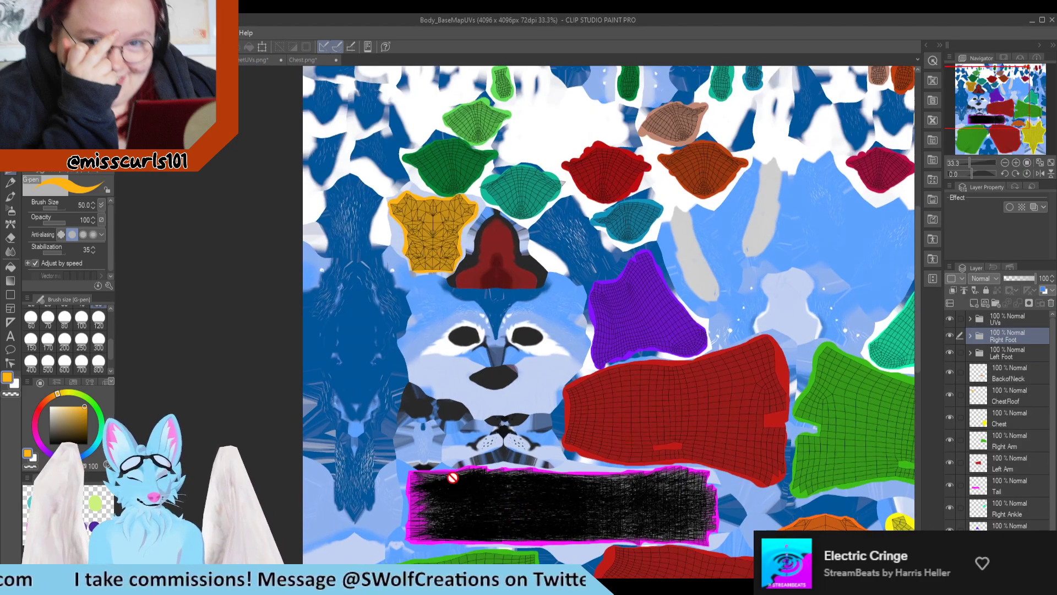
{"action": "key", "text": "alt+Tab"}
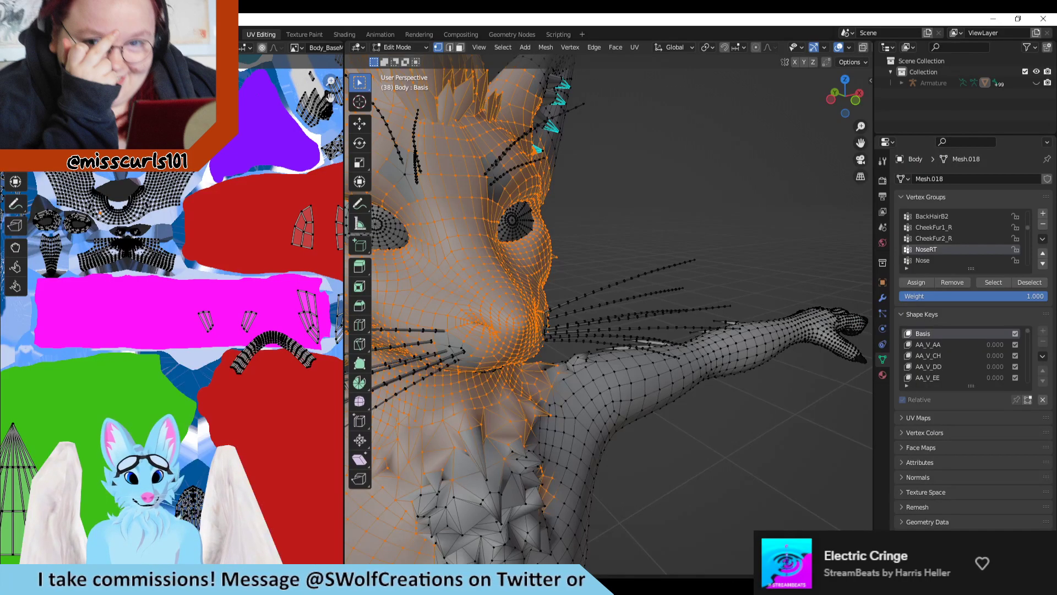
Step: Examine the small islands overlapping the magenta tail area in the UV layout and compare them with the head model
{"action": "scroll", "coordinate": [126, 270], "scroll_direction": "down", "scroll_amount": 2}
{"action": "scroll", "coordinate": [125, 269], "scroll_direction": "up", "scroll_amount": 4}
{"action": "scroll", "coordinate": [125, 263], "scroll_direction": "down", "scroll_amount": 3}
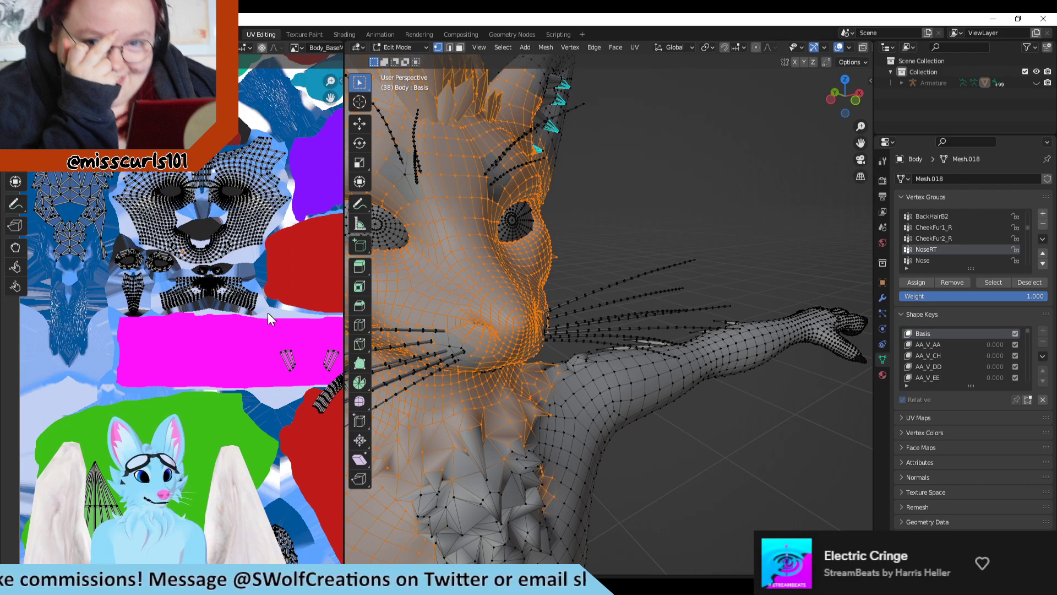
{"action": "scroll", "coordinate": [290, 324], "scroll_direction": "up", "scroll_amount": 3}
{"action": "middle_click_drag", "start_coordinate": [290, 331], "coordinate": [165, 301]}
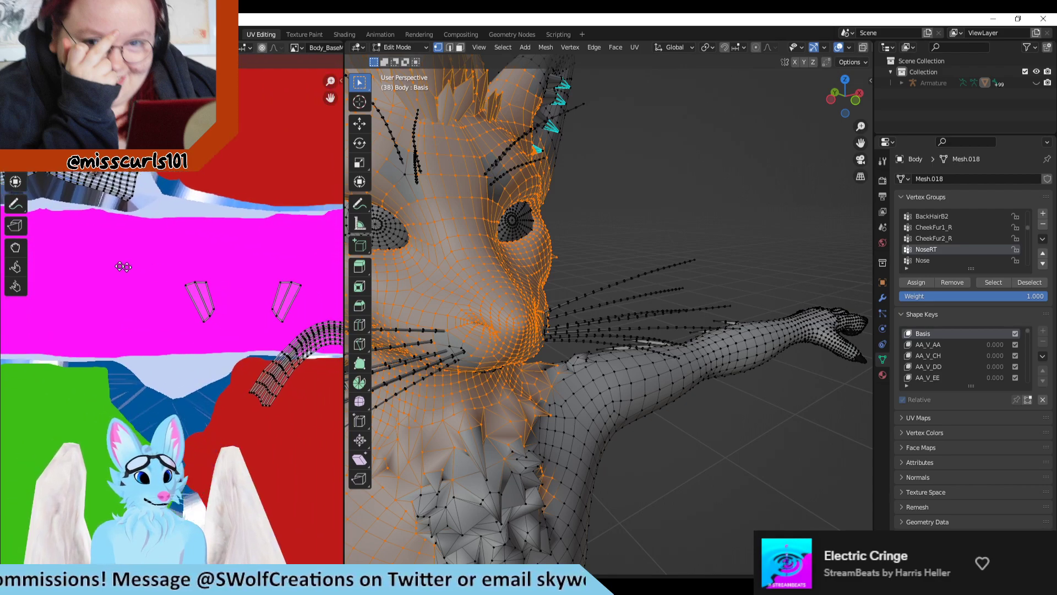
{"action": "scroll", "coordinate": [124, 266], "scroll_direction": "down", "scroll_amount": 1}
{"action": "scroll", "coordinate": [413, 287], "scroll_direction": "down", "scroll_amount": 2}
{"action": "scroll", "coordinate": [211, 258], "scroll_direction": "down", "scroll_amount": 2}
{"action": "scroll", "coordinate": [213, 261], "scroll_direction": "down", "scroll_amount": 2}
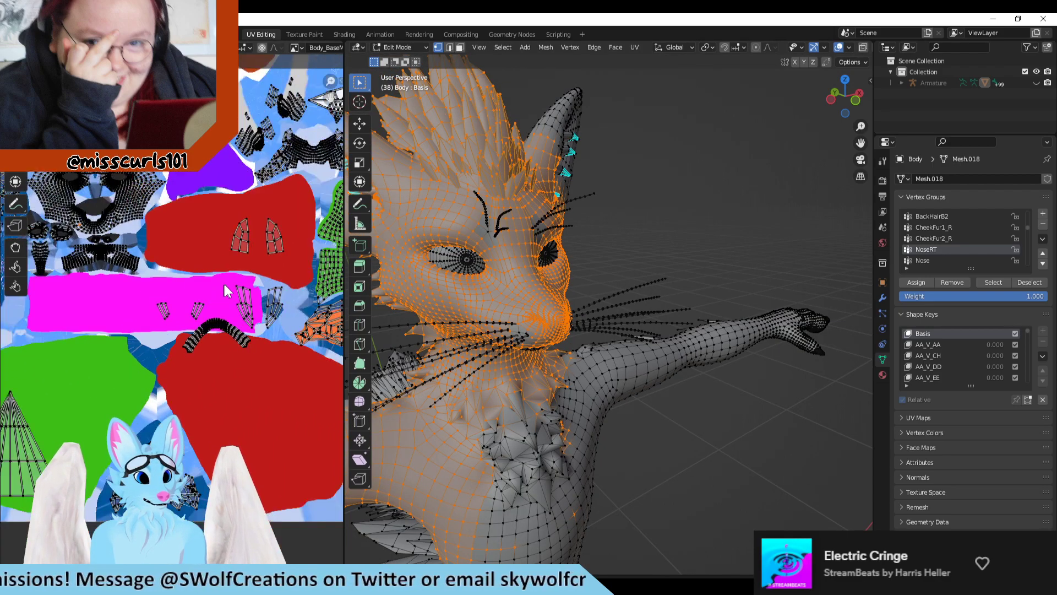
{"action": "middle_click_drag", "start_coordinate": [192, 283], "coordinate": [220, 280]}
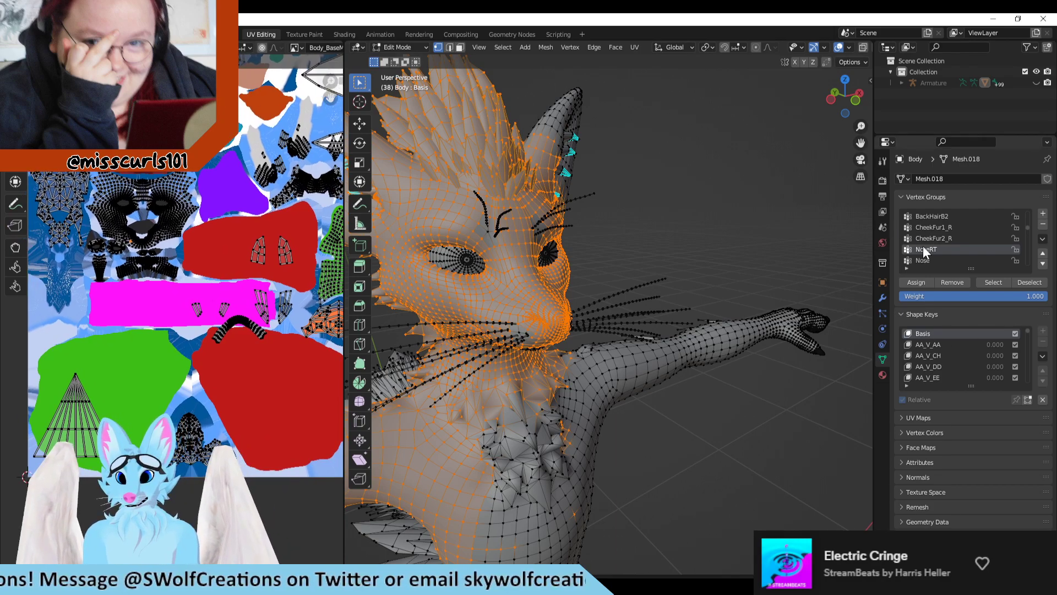
Step: Find the BackHairA1 and BackHairA2 vertex groups, add BackHairA2 to the selection, and inspect the fur from behind
{"action": "scroll", "coordinate": [931, 246], "scroll_direction": "down", "scroll_amount": 3}
{"action": "scroll", "coordinate": [956, 237], "scroll_direction": "down", "scroll_amount": 5}
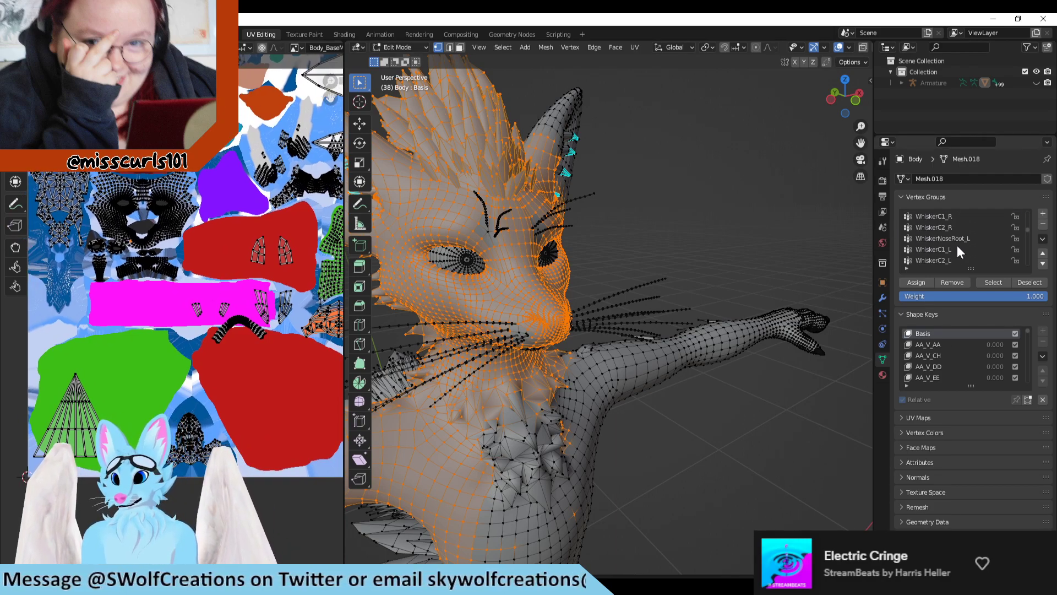
{"action": "scroll", "coordinate": [942, 252], "scroll_direction": "down", "scroll_amount": 2}
{"action": "middle_click_drag", "start_coordinate": [842, 251], "coordinate": [774, 274]}
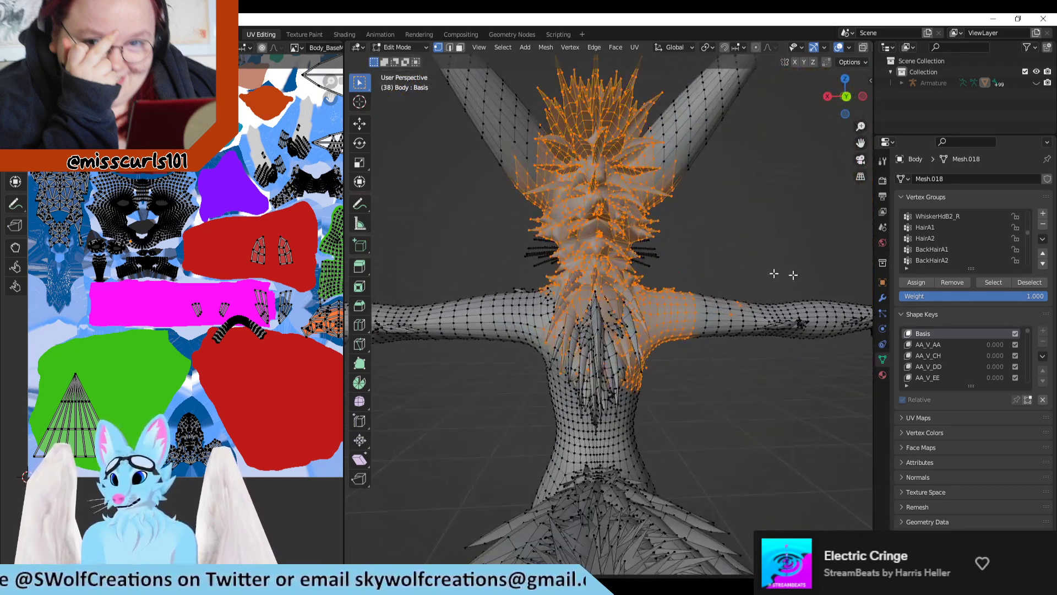
{"action": "left_click", "coordinate": [984, 248]}
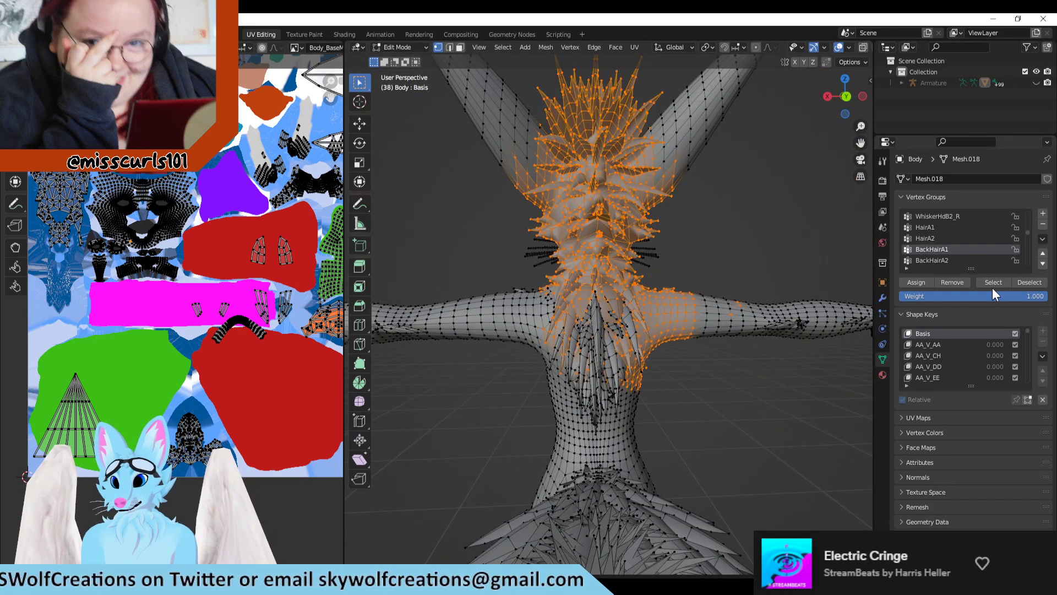
{"action": "left_click", "coordinate": [959, 261]}
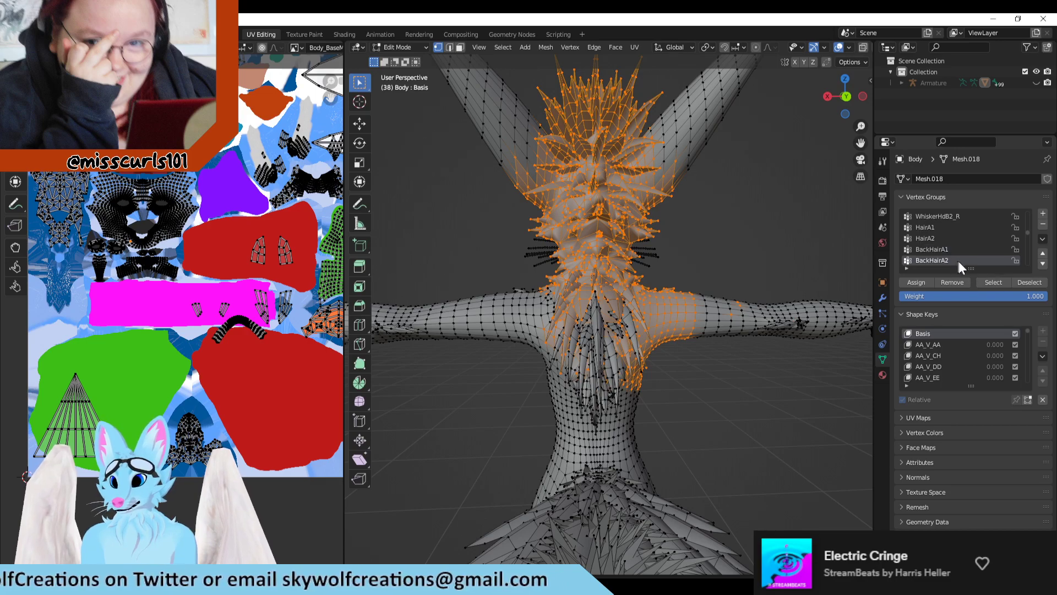
{"action": "left_click", "coordinate": [979, 281]}
{"action": "middle_click_drag", "start_coordinate": [831, 306], "coordinate": [871, 292]}
Step: Make HairB1 the active vertex group and look through the following hair and ear groups
{"action": "scroll", "coordinate": [969, 233], "scroll_direction": "down", "scroll_amount": 2}
{"action": "left_click", "coordinate": [953, 250]}
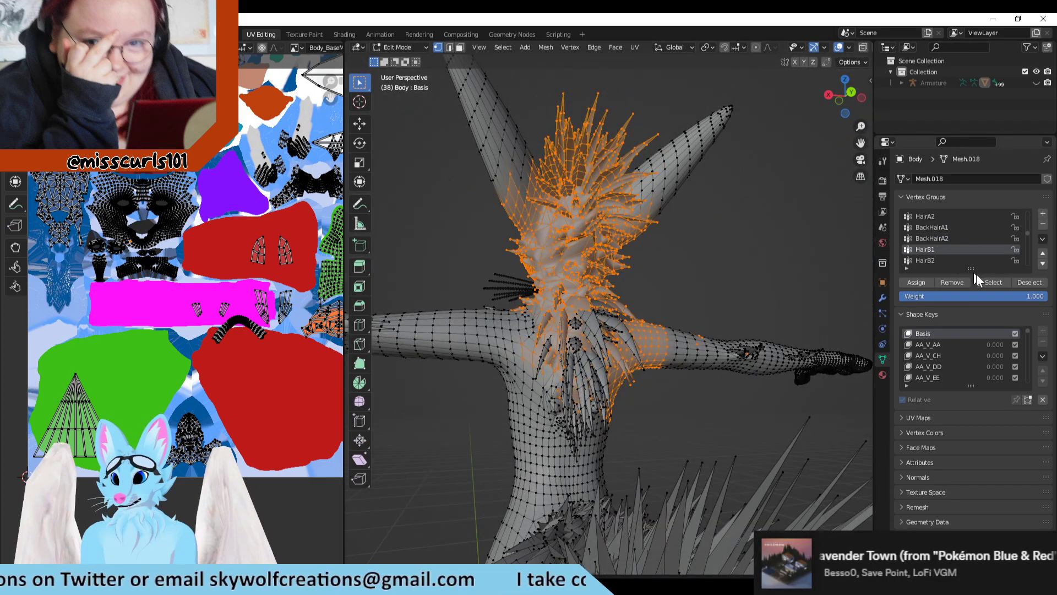
{"action": "scroll", "coordinate": [936, 245], "scroll_direction": "down", "scroll_amount": 3}
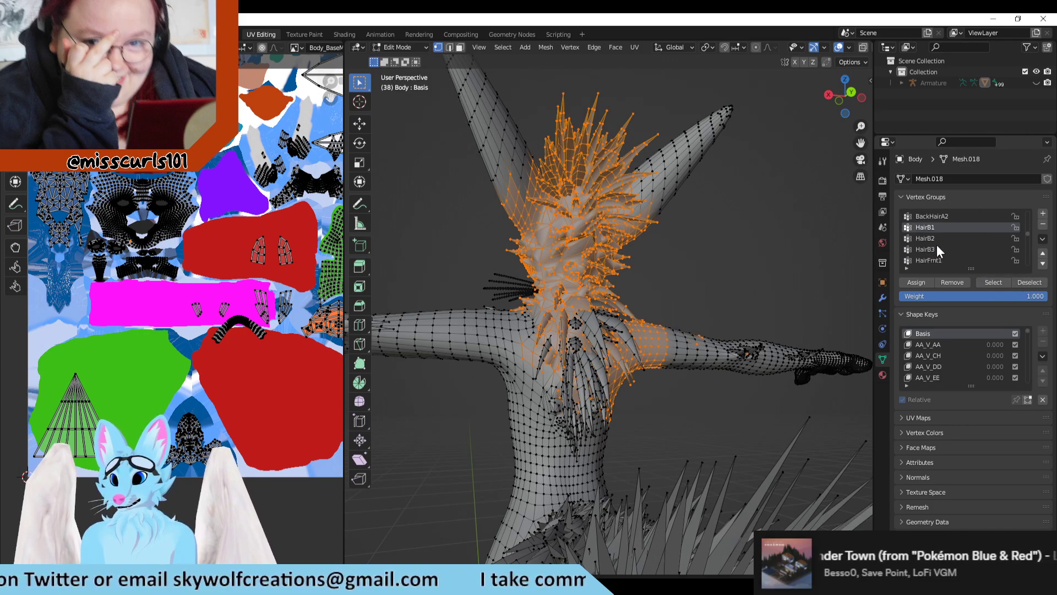
{"action": "scroll", "coordinate": [961, 245], "scroll_direction": "down", "scroll_amount": 2}
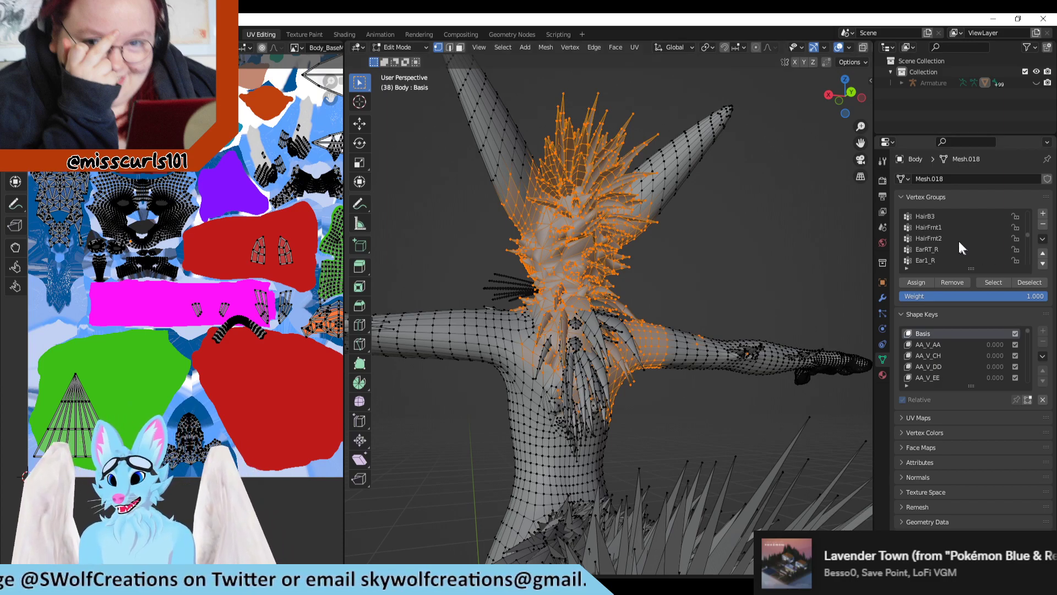
{"action": "scroll", "coordinate": [967, 246], "scroll_direction": "down", "scroll_amount": 3}
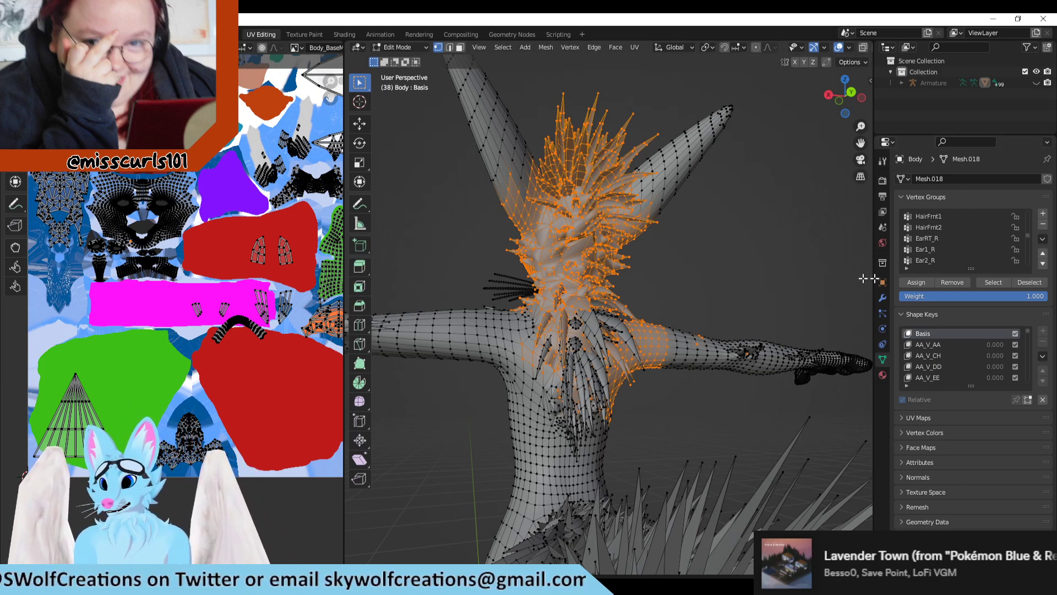
Step: Examine the head islands and the small islands around the magenta tail area in the UV layout again
{"action": "scroll", "coordinate": [114, 268], "scroll_direction": "down", "scroll_amount": 3}
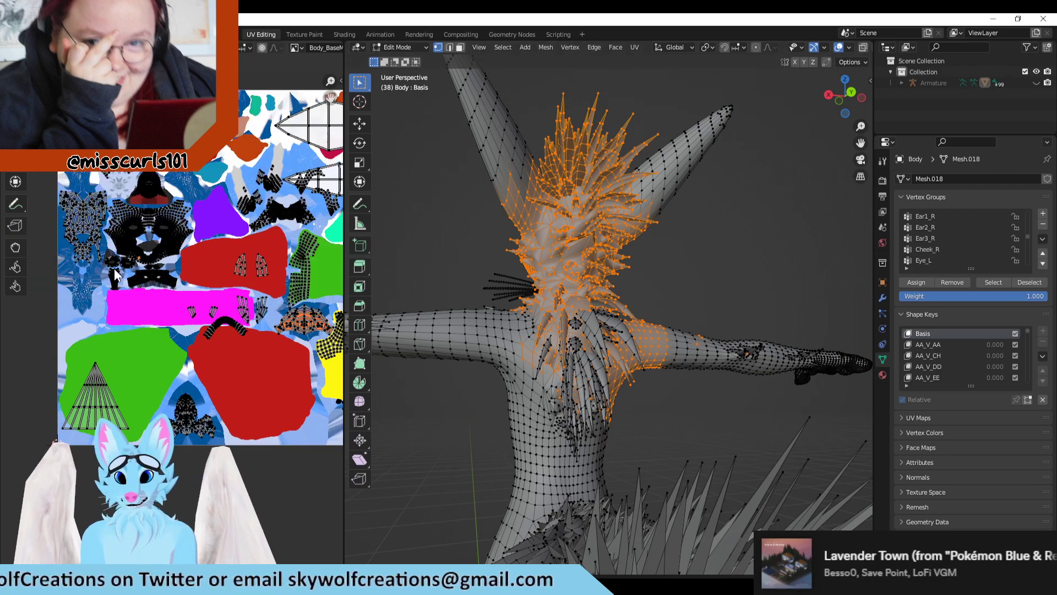
{"action": "middle_click_drag", "start_coordinate": [184, 192], "coordinate": [176, 205]}
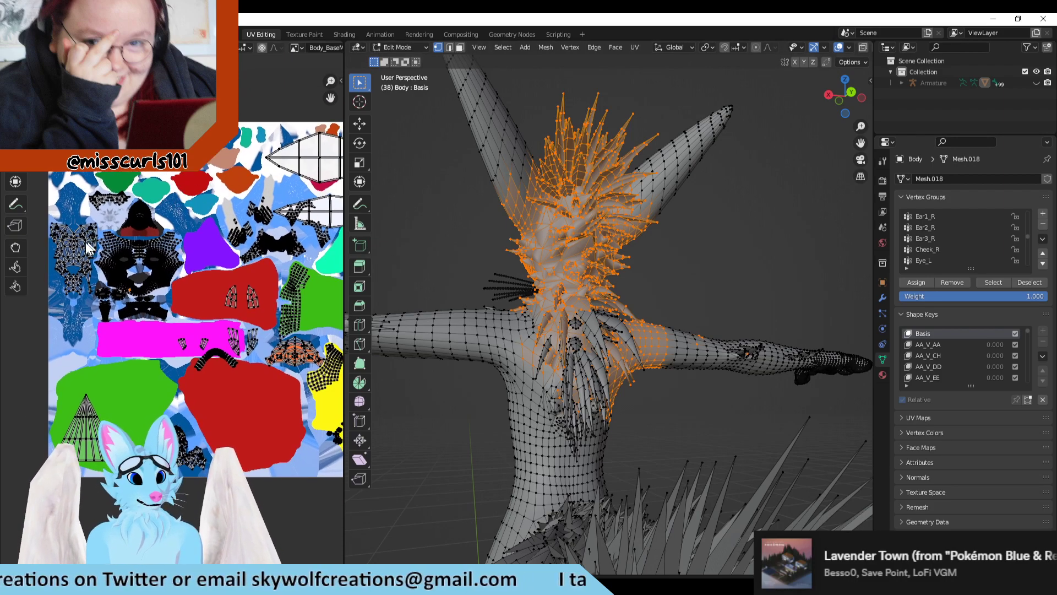
{"action": "middle_click_drag", "start_coordinate": [176, 305], "coordinate": [169, 320]}
{"action": "scroll", "coordinate": [170, 319], "scroll_direction": "up", "scroll_amount": 6}
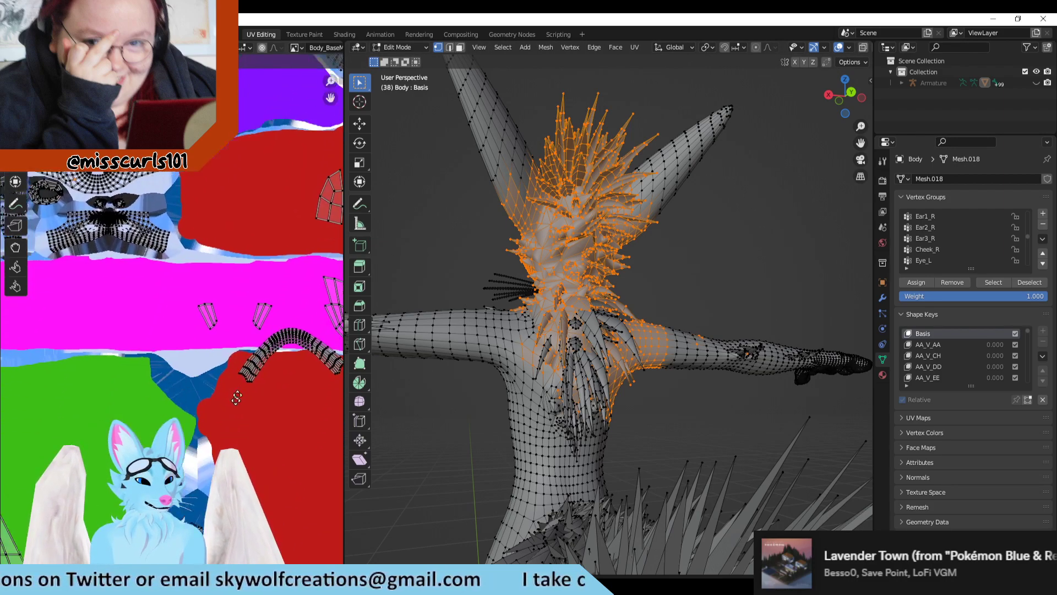
Step: Examine the islands near the thigh areas in the UV layout and compare them with the painted base map in Clip Studio Paint
{"action": "scroll", "coordinate": [197, 415], "scroll_direction": "up", "scroll_amount": 3}
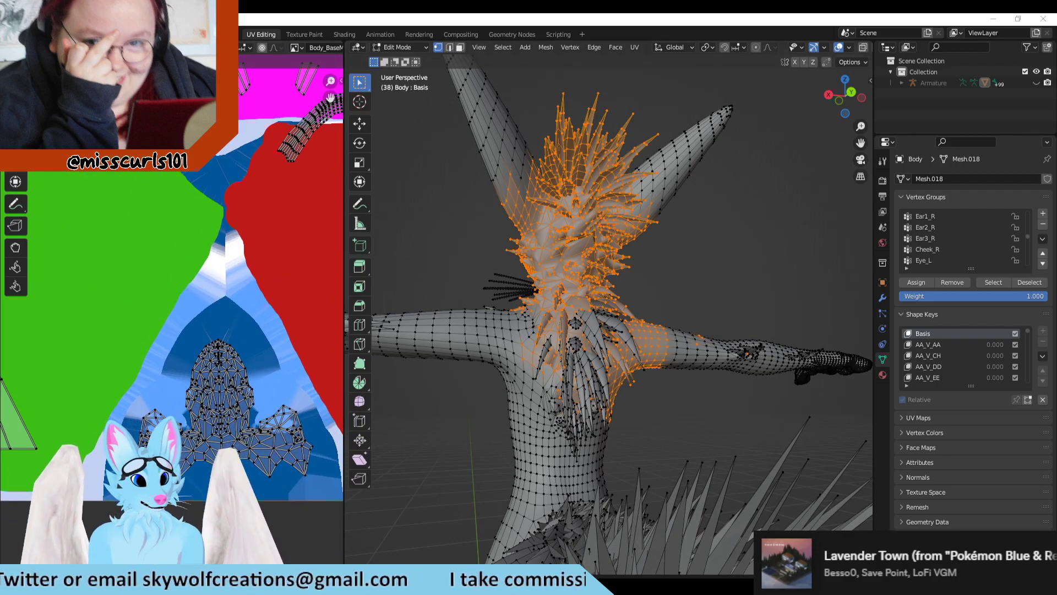
{"action": "left_click", "coordinate": [498, 586]}
{"action": "scroll", "coordinate": [495, 331], "scroll_direction": "down", "scroll_amount": 14}
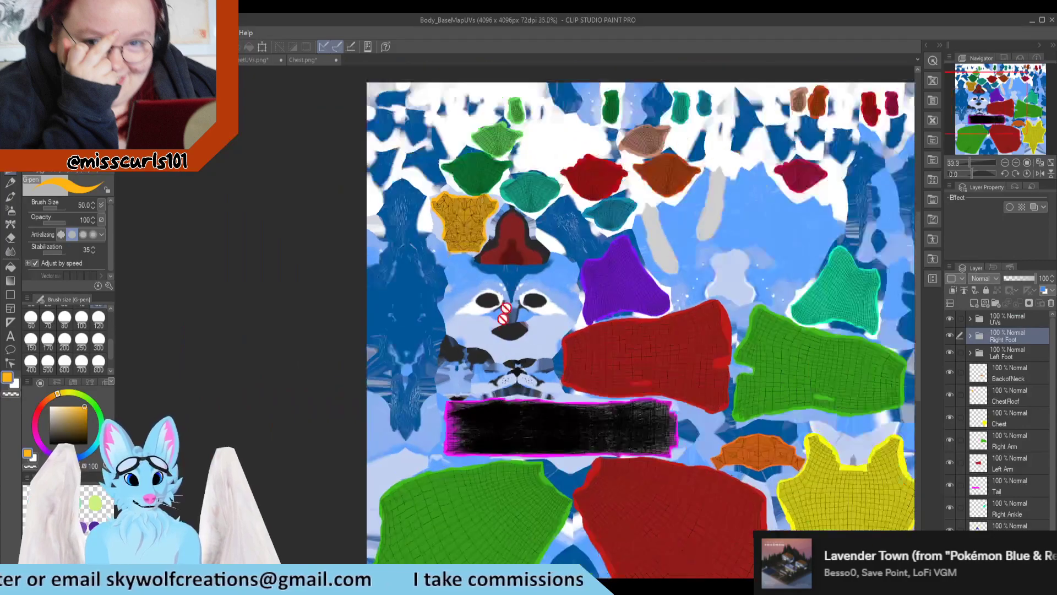
{"action": "scroll", "coordinate": [523, 449], "scroll_direction": "up", "scroll_amount": 5}
{"action": "left_click", "coordinate": [526, 585]}
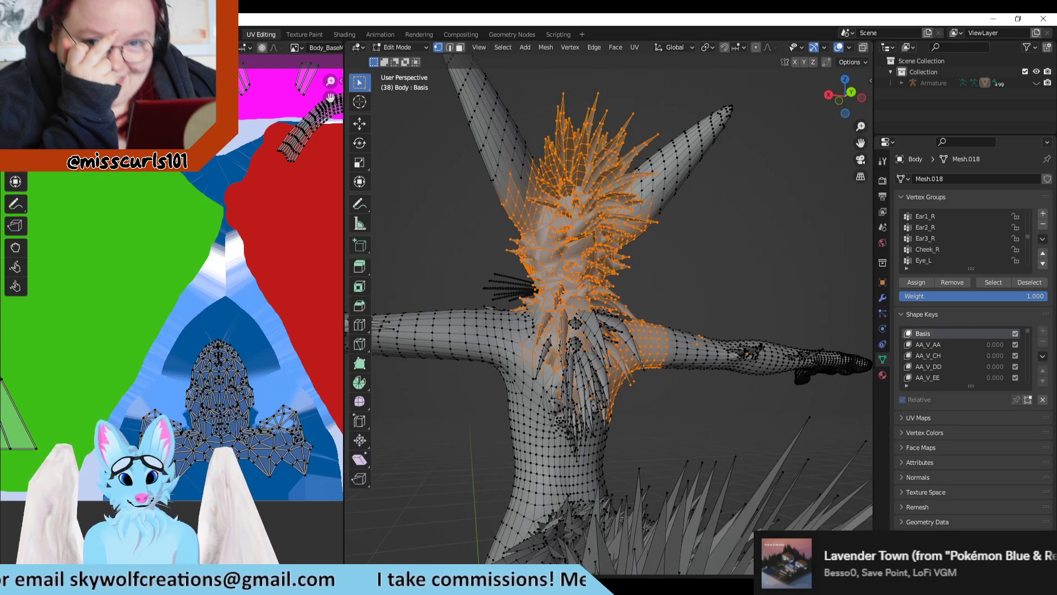
Step: Find the Ear1_R vertex group and add it to the selection, inspecting the ear from the side
{"action": "mouse_move", "coordinate": [676, 368]}
{"action": "middle_mouse_down"}
{"action": "mouse_move", "coordinate": [727, 395]}
{"action": "mouse_move", "coordinate": [715, 407]}
{"action": "middle_mouse_up"}
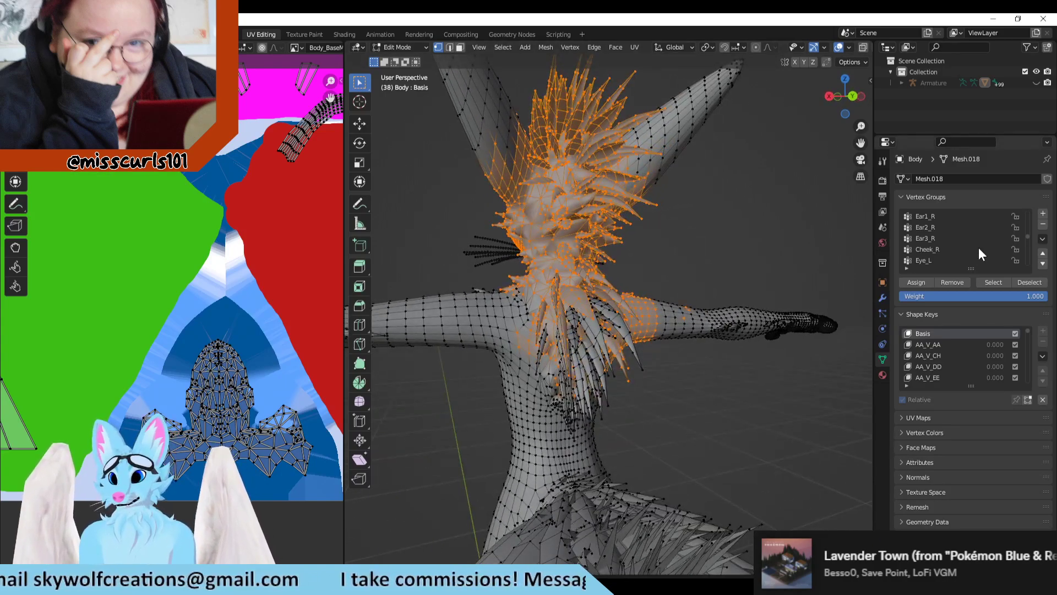
{"action": "scroll", "coordinate": [996, 232], "scroll_direction": "up", "scroll_amount": 4}
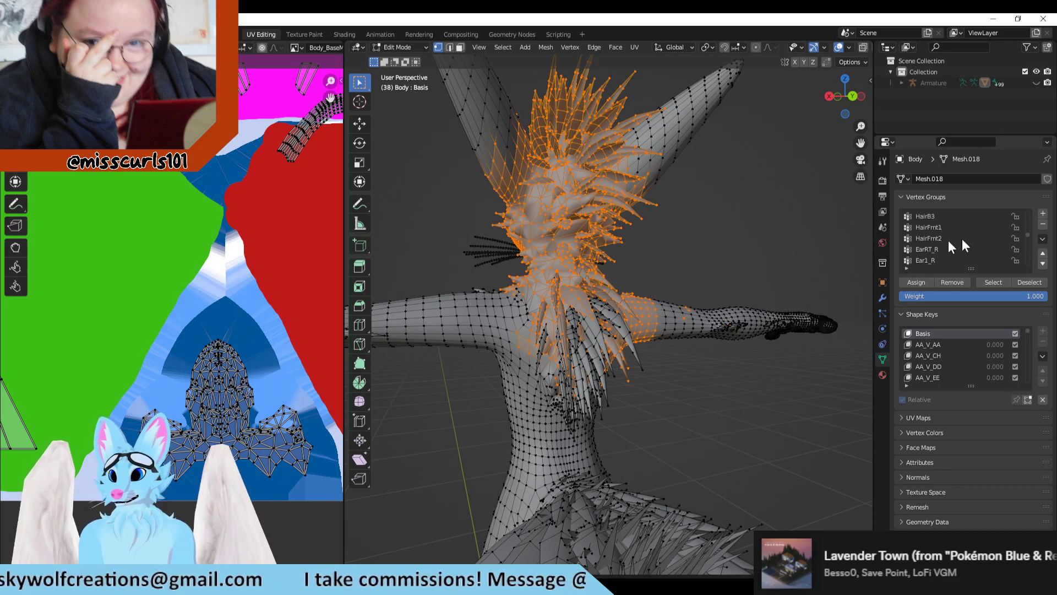
{"action": "left_click", "coordinate": [933, 249]}
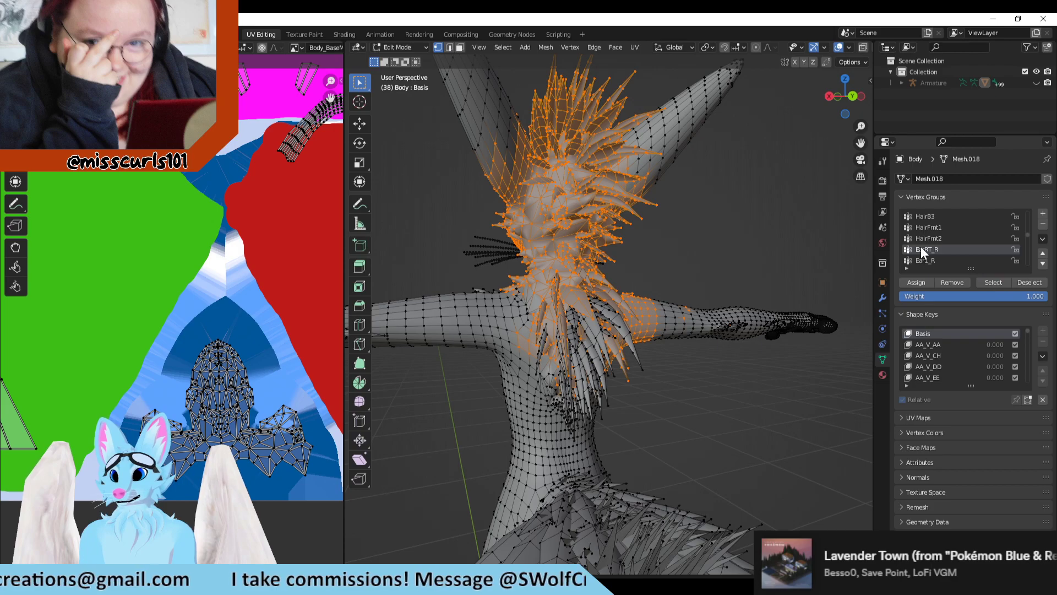
{"action": "left_click", "coordinate": [941, 261]}
{"action": "left_click", "coordinate": [986, 282]}
{"action": "scroll", "coordinate": [561, 299], "scroll_direction": "up", "scroll_amount": 5}
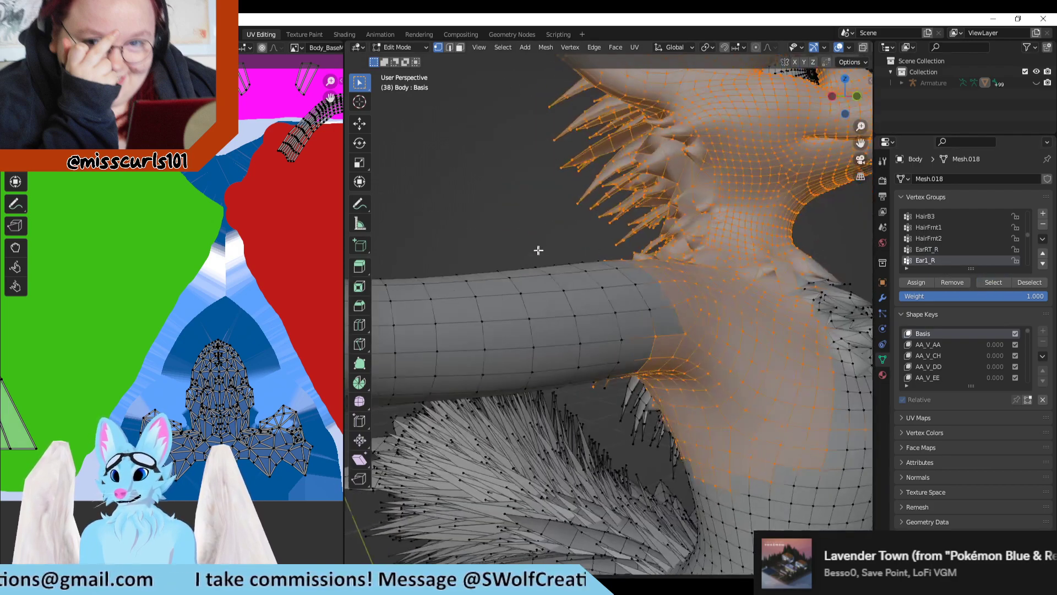
{"action": "scroll", "coordinate": [561, 299], "scroll_direction": "down", "scroll_amount": 5}
Step: Add the Ear2_R and Ear3_R vertex groups to the selection, toggling Ear3_R off and on to check its extent
{"action": "scroll", "coordinate": [942, 248], "scroll_direction": "down", "scroll_amount": 1}
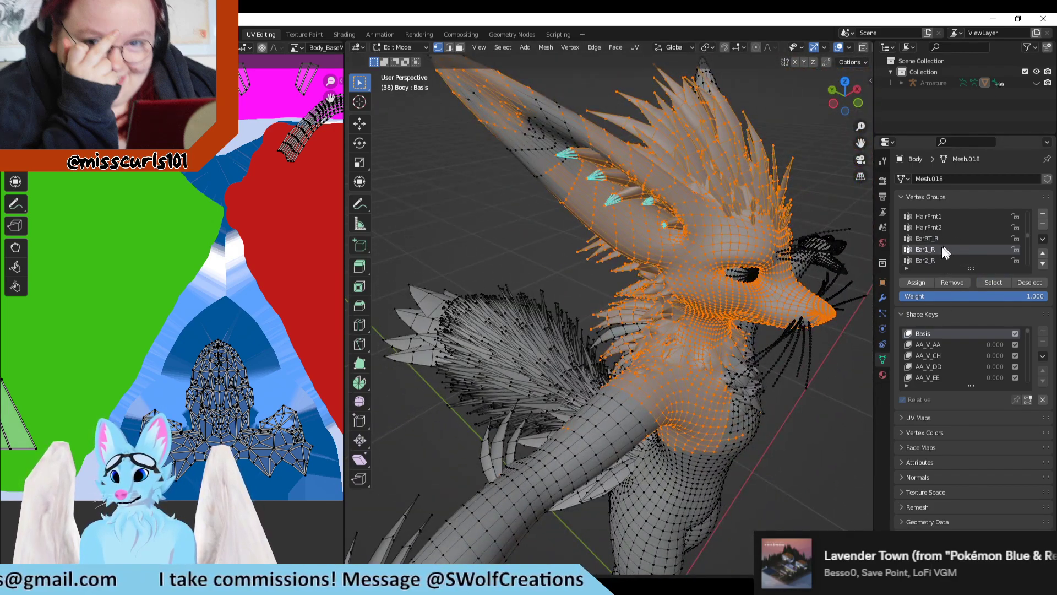
{"action": "left_click", "coordinate": [939, 261]}
{"action": "left_click", "coordinate": [994, 284]}
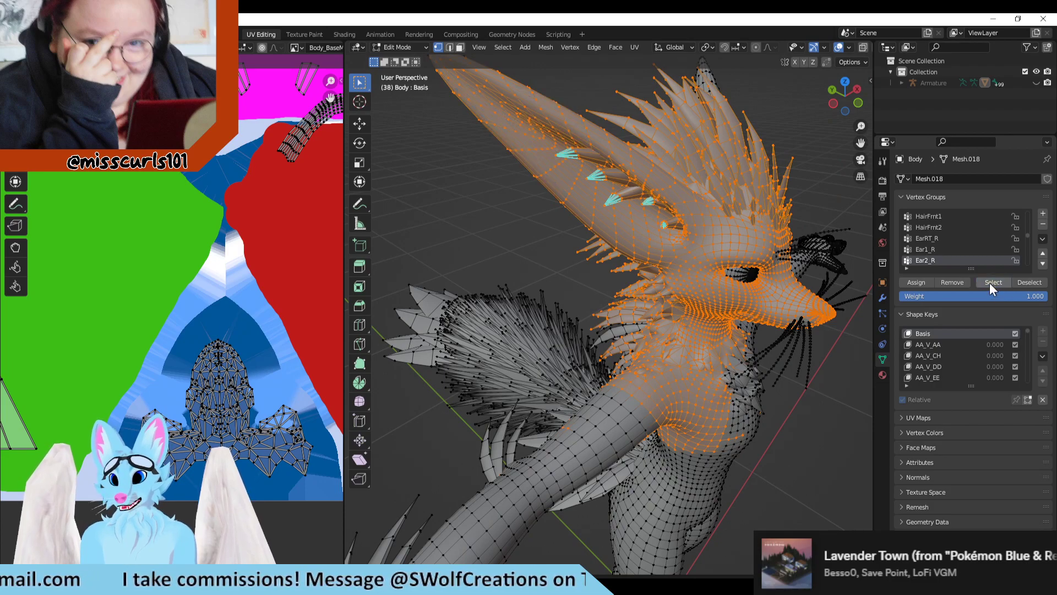
{"action": "scroll", "coordinate": [960, 249], "scroll_direction": "down", "scroll_amount": 2}
{"action": "left_click", "coordinate": [950, 250]}
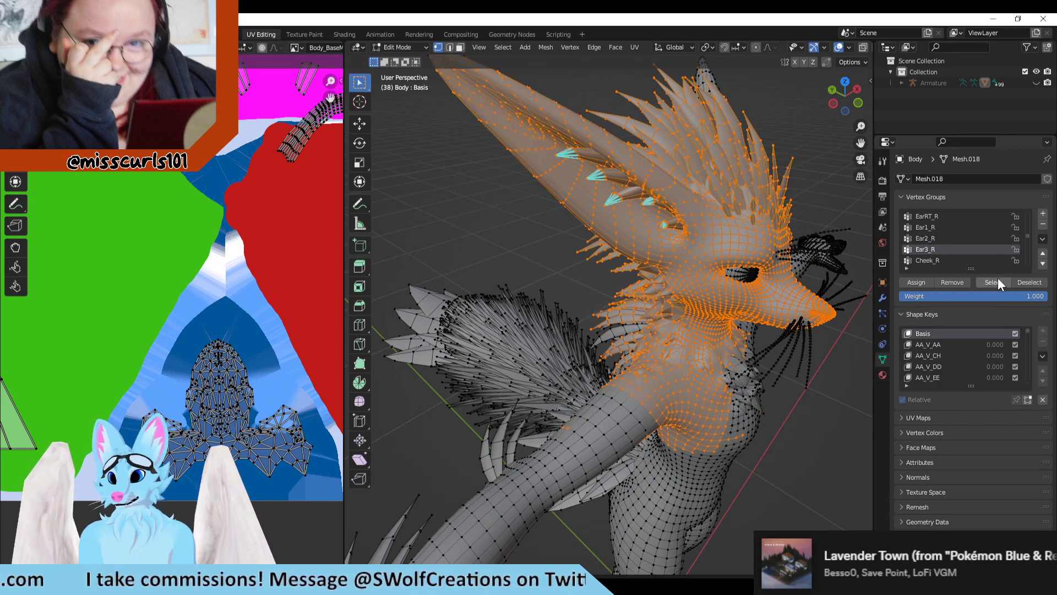
{"action": "left_click", "coordinate": [1025, 282]}
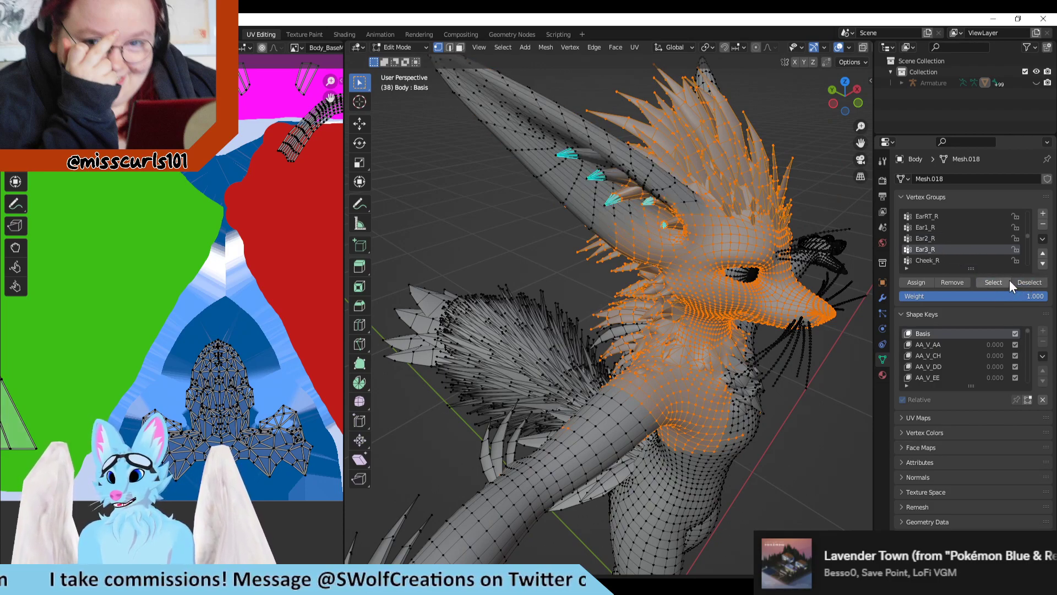
{"action": "left_click", "coordinate": [1002, 280]}
Step: Add the Cheek_R vertex group to the selection
{"action": "left_click", "coordinate": [949, 258]}
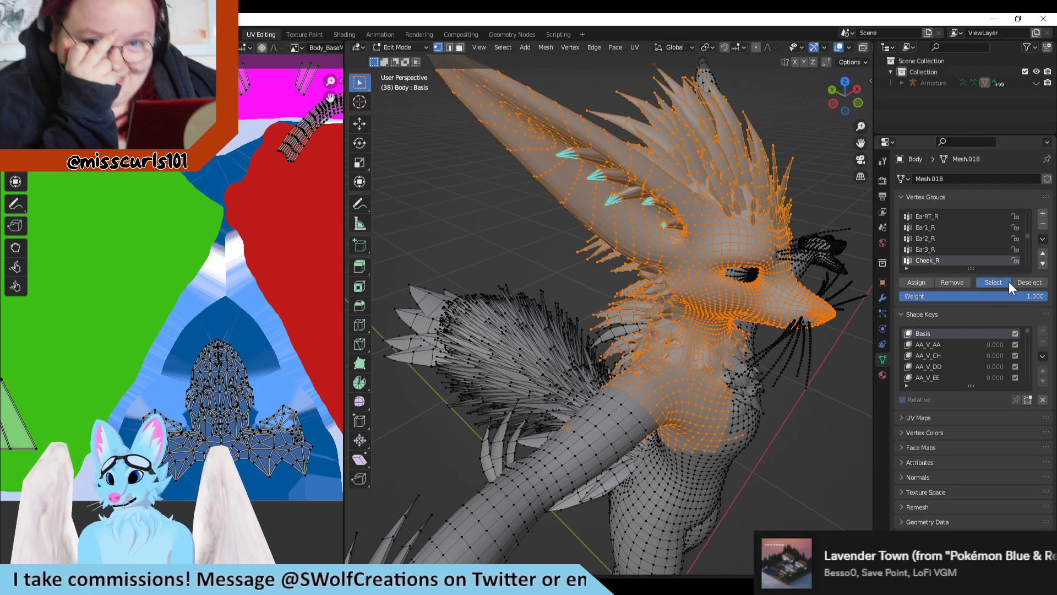
{"action": "left_click", "coordinate": [1016, 282]}
{"action": "left_click", "coordinate": [996, 279]}
{"action": "scroll", "coordinate": [947, 259], "scroll_direction": "down", "scroll_amount": 1}
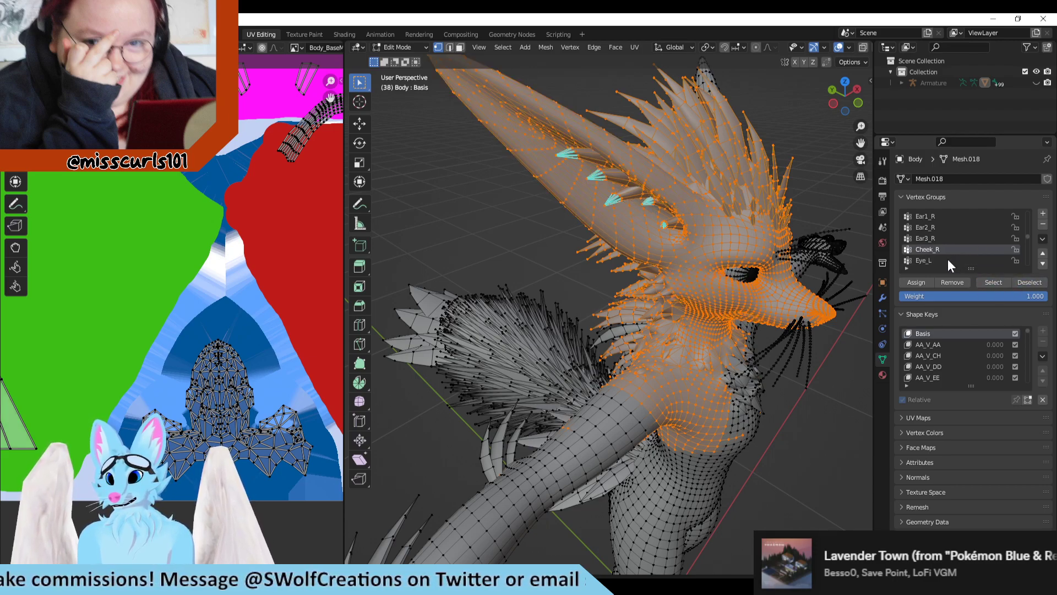
{"action": "scroll", "coordinate": [947, 259], "scroll_direction": "down", "scroll_amount": 1}
Step: Add the Ear1_L and Ear3_L vertex groups to the selection so the opposite ear is covered
{"action": "middle_click_drag", "start_coordinate": [834, 269], "coordinate": [752, 258]}
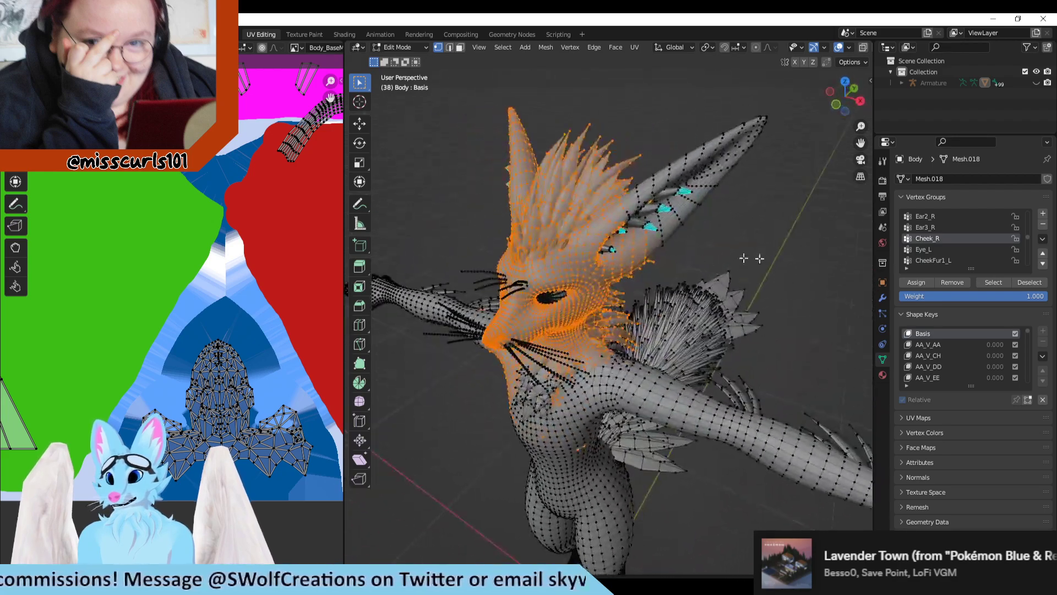
{"action": "scroll", "coordinate": [948, 261], "scroll_direction": "down", "scroll_amount": 2}
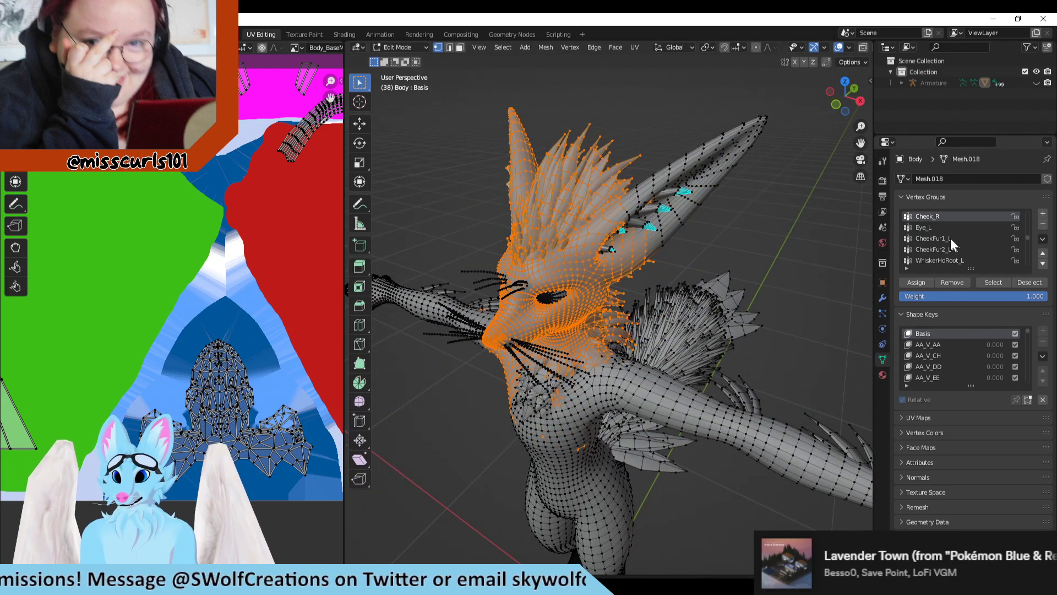
{"action": "scroll", "coordinate": [946, 256], "scroll_direction": "down", "scroll_amount": 5}
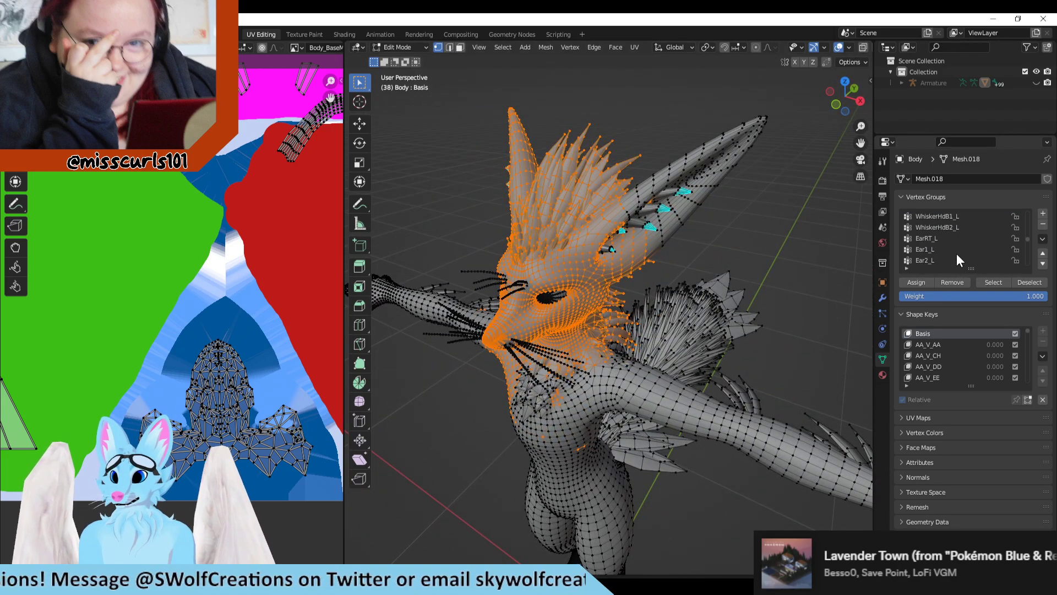
{"action": "scroll", "coordinate": [956, 253], "scroll_direction": "down", "scroll_amount": 1}
{"action": "left_click", "coordinate": [939, 242]}
{"action": "left_click", "coordinate": [981, 281]}
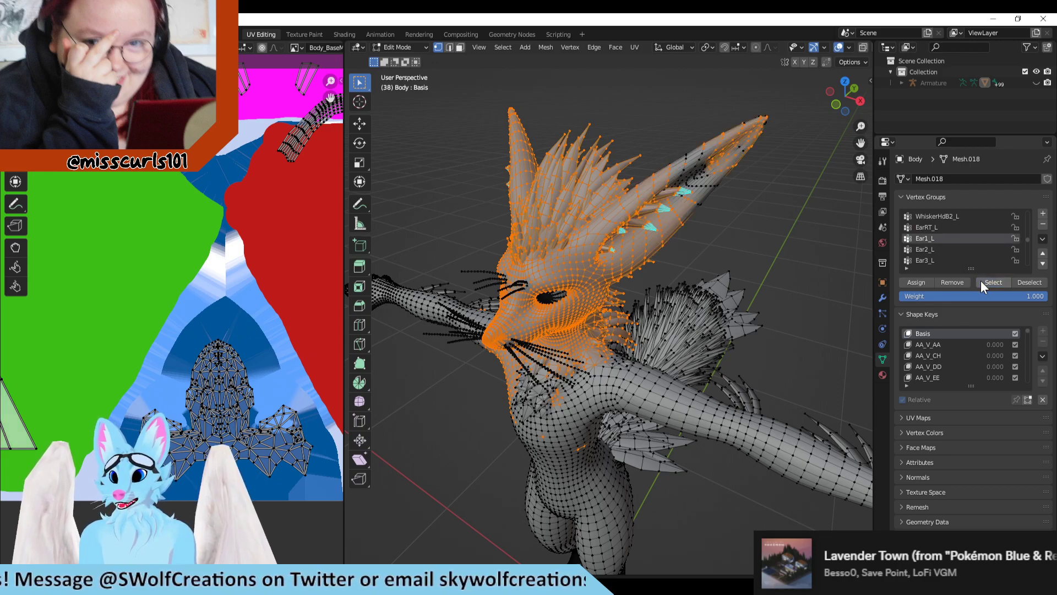
{"action": "left_click", "coordinate": [927, 259]}
{"action": "left_click", "coordinate": [987, 283]}
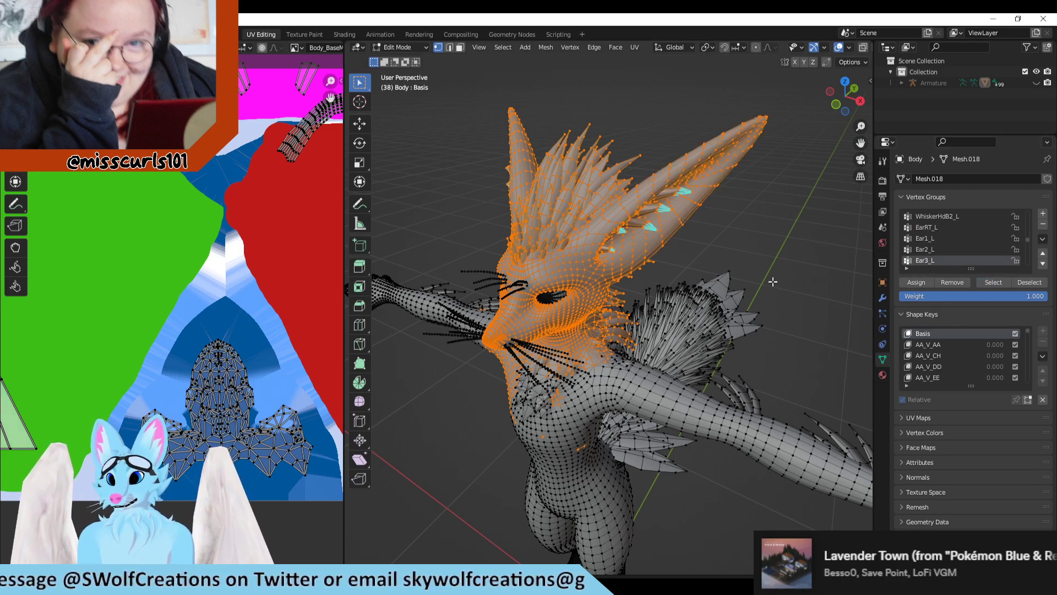
Step: Find the Left shoulder vertex group past the neck fluff groups and add it to the selection
{"action": "scroll", "coordinate": [939, 248], "scroll_direction": "down", "scroll_amount": 3}
{"action": "scroll", "coordinate": [957, 245], "scroll_direction": "down", "scroll_amount": 2}
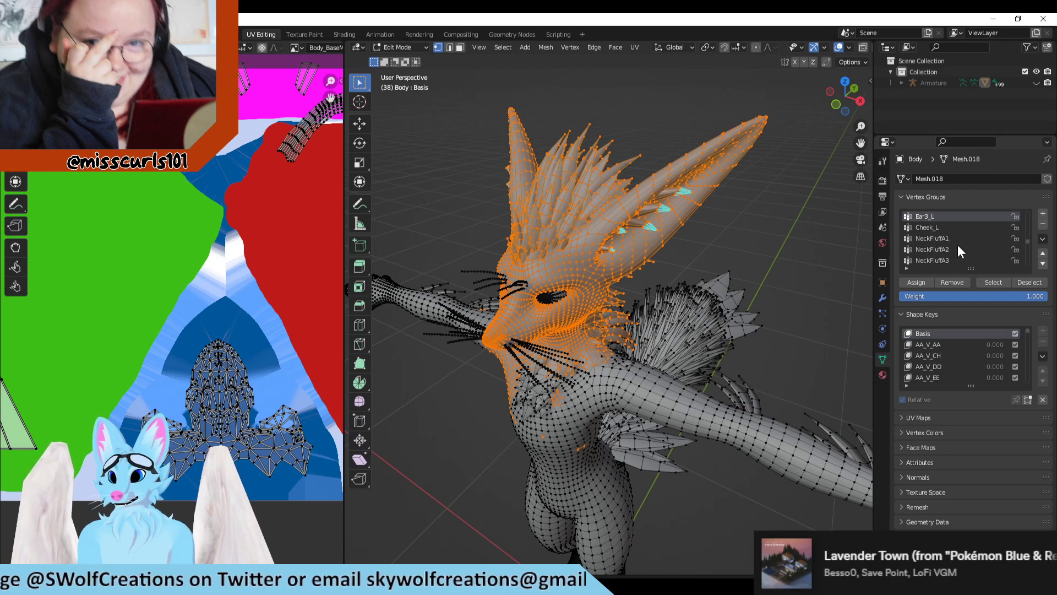
{"action": "middle_click_drag", "start_coordinate": [759, 264], "coordinate": [966, 254]}
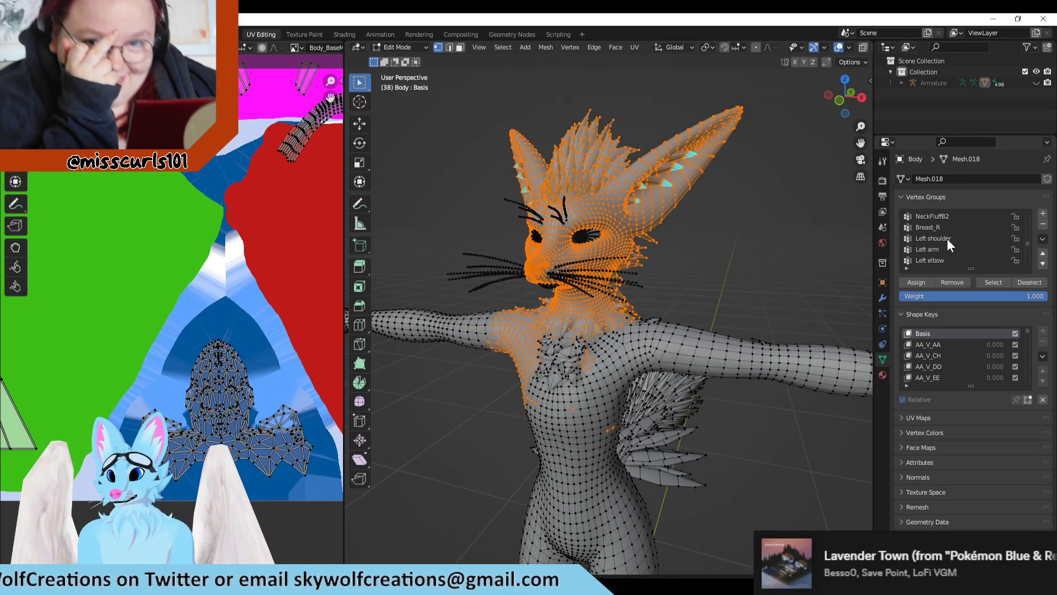
{"action": "left_click", "coordinate": [947, 238]}
{"action": "left_click", "coordinate": [997, 282]}
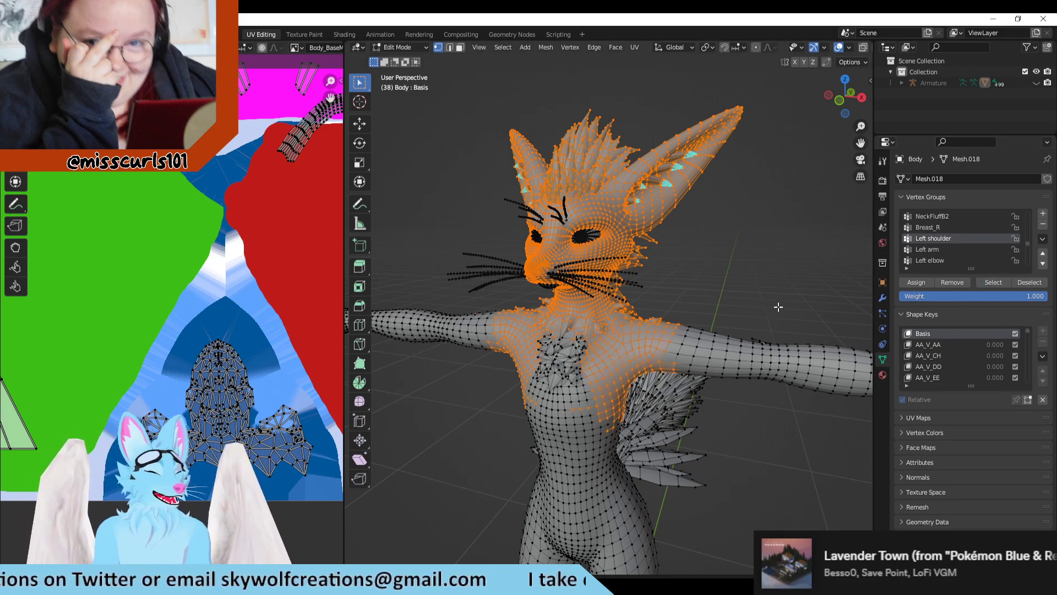
Step: Look through the remaining arm, finger, tail and toe vertex groups for further body parts
{"action": "middle_click_drag", "start_coordinate": [778, 307], "coordinate": [726, 297]}
{"action": "scroll", "coordinate": [970, 240], "scroll_direction": "down", "scroll_amount": 10}
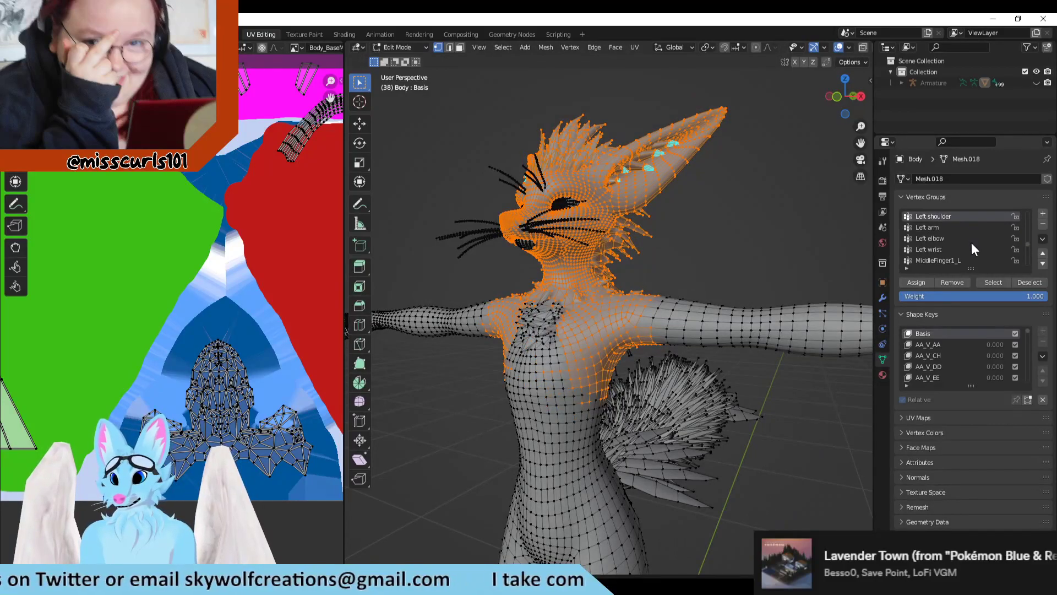
{"action": "scroll", "coordinate": [964, 249], "scroll_direction": "down", "scroll_amount": 10}
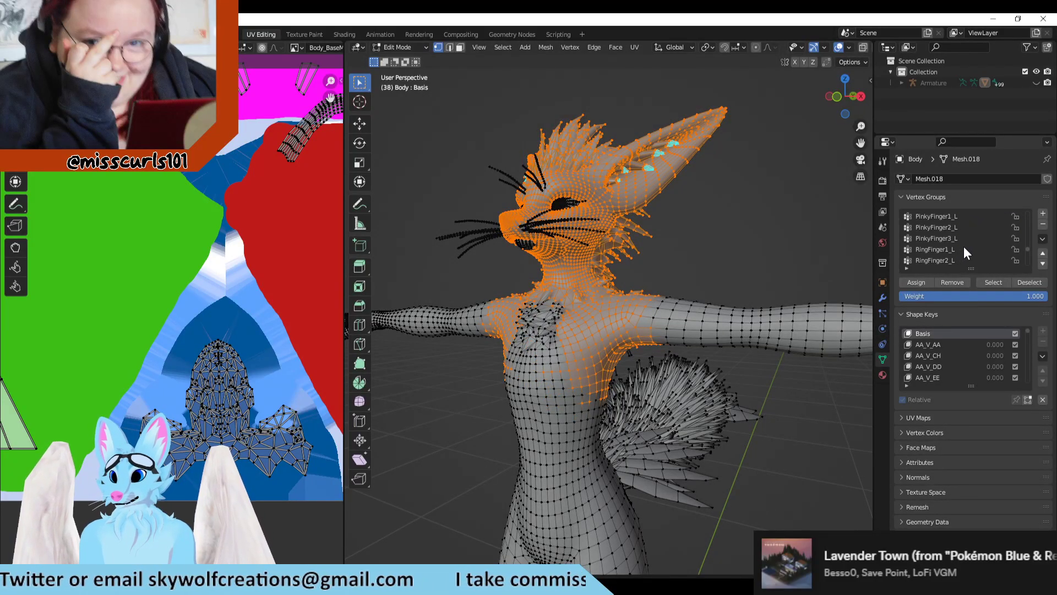
{"action": "scroll", "coordinate": [946, 254], "scroll_direction": "down", "scroll_amount": 5}
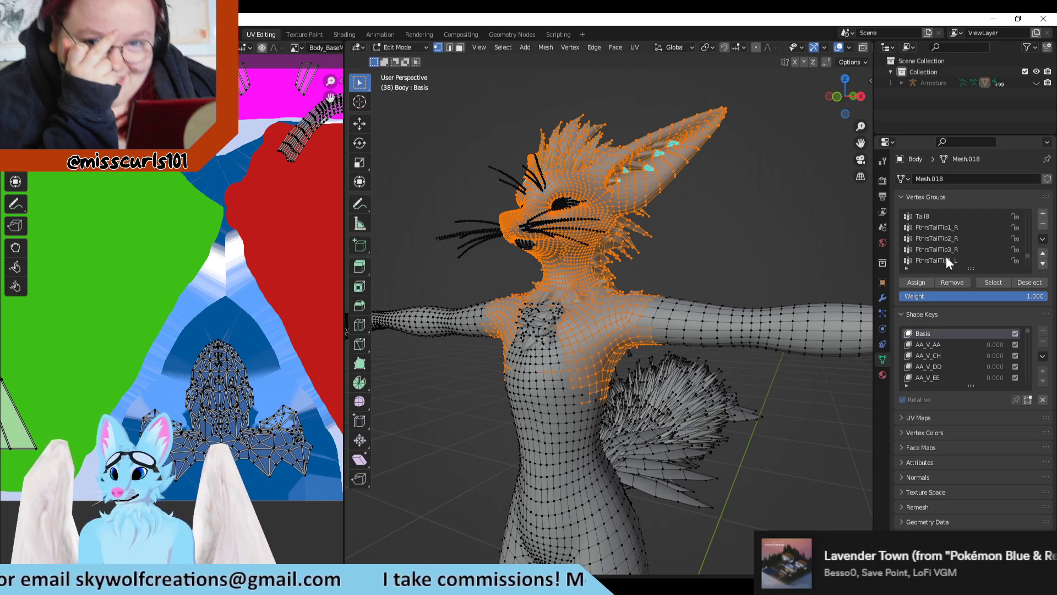
{"action": "scroll", "coordinate": [946, 255], "scroll_direction": "down", "scroll_amount": 5}
{"action": "scroll", "coordinate": [960, 260], "scroll_direction": "down", "scroll_amount": 5}
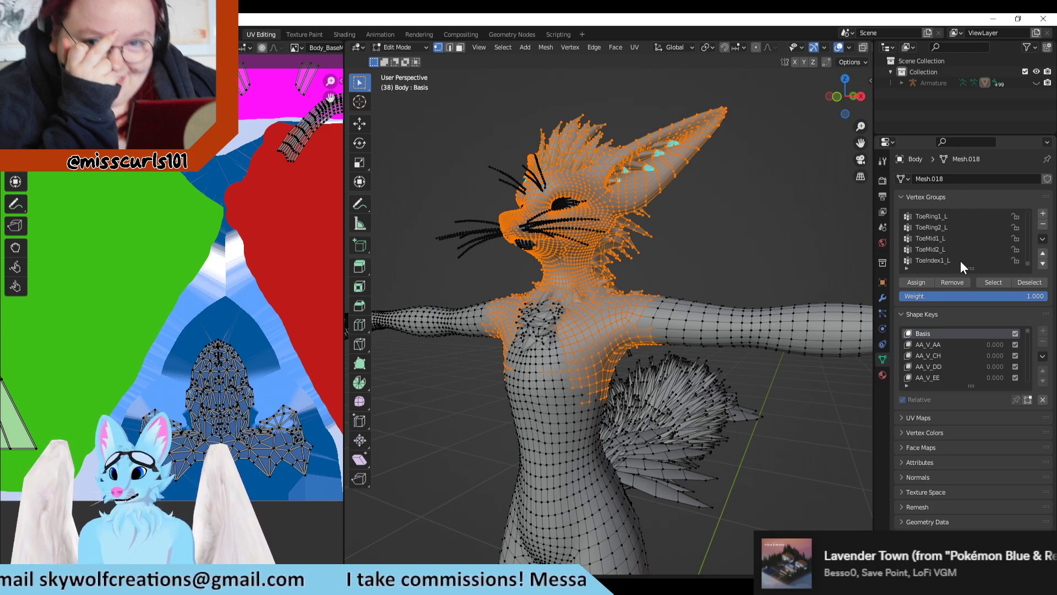
Step: Extend the selection over the mid-back vertices below the back fur and view the whole UV layout
{"action": "middle_click_drag", "start_coordinate": [768, 254], "coordinate": [599, 245]}
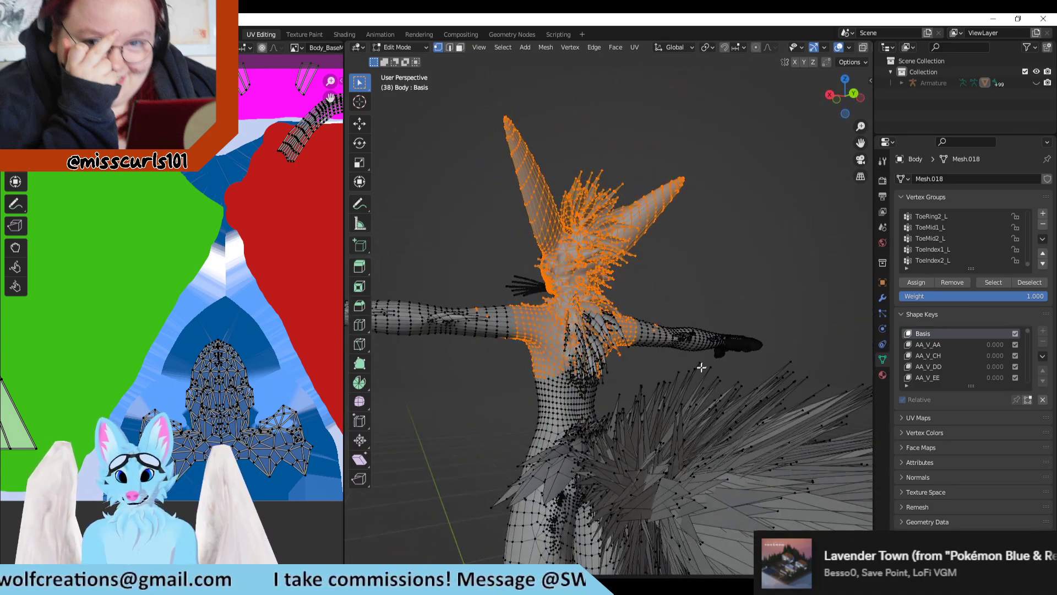
{"action": "scroll", "coordinate": [701, 366], "scroll_direction": "up", "scroll_amount": 5}
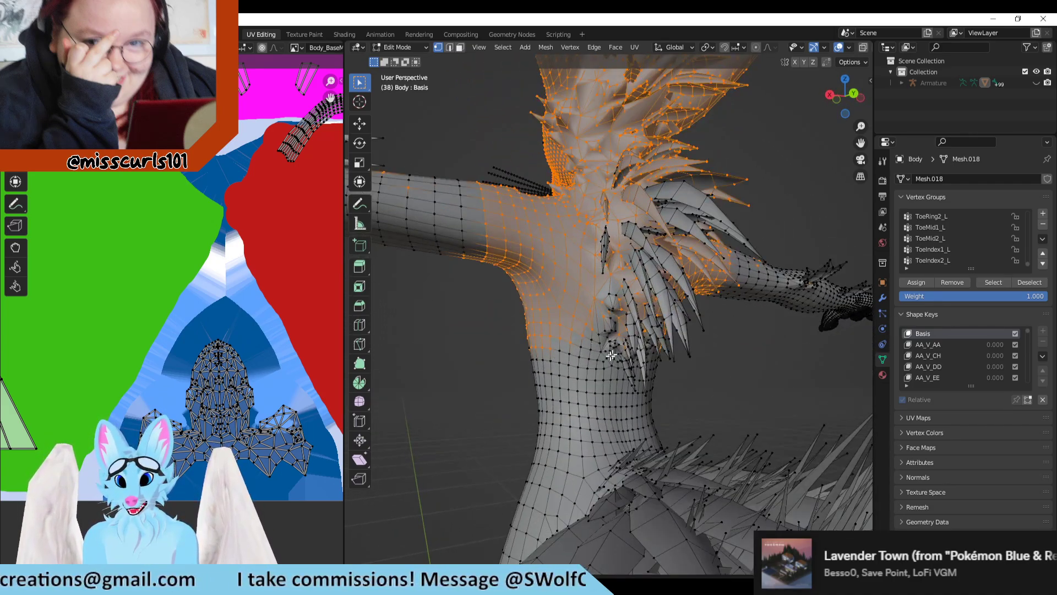
{"action": "middle_click_drag", "start_coordinate": [612, 355], "coordinate": [600, 356]}
{"action": "left_click_drag", "start_coordinate": [603, 317], "coordinate": [602, 395], "text": "shift"}
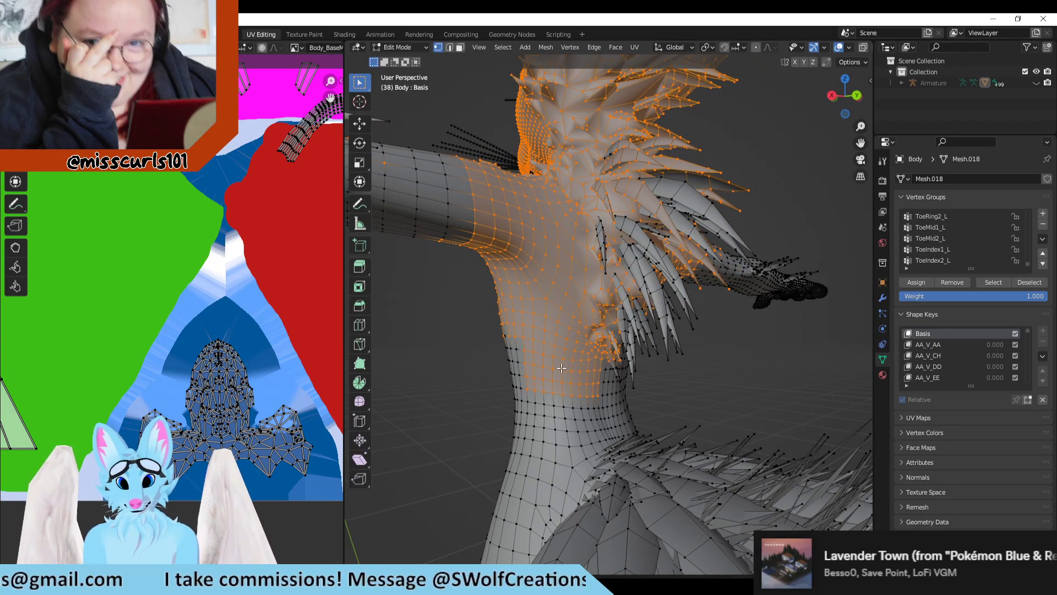
{"action": "scroll", "coordinate": [214, 416], "scroll_direction": "down", "scroll_amount": 5}
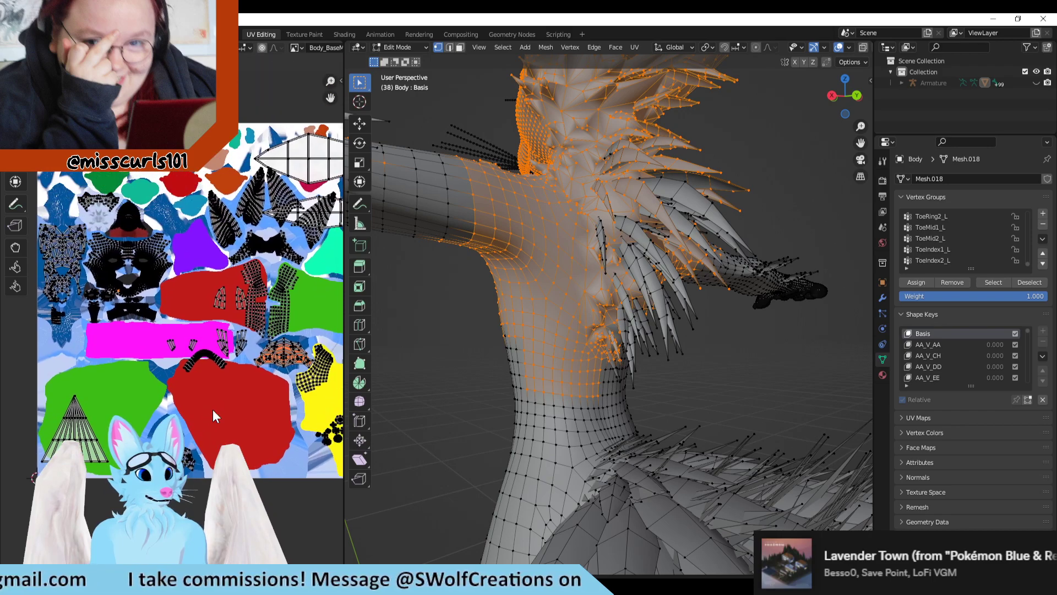
Step: Extend the selection over the lower back down to the tail base and around the fox's left flank
{"action": "left_click_drag", "start_coordinate": [593, 435], "coordinate": [611, 426], "text": "shift"}
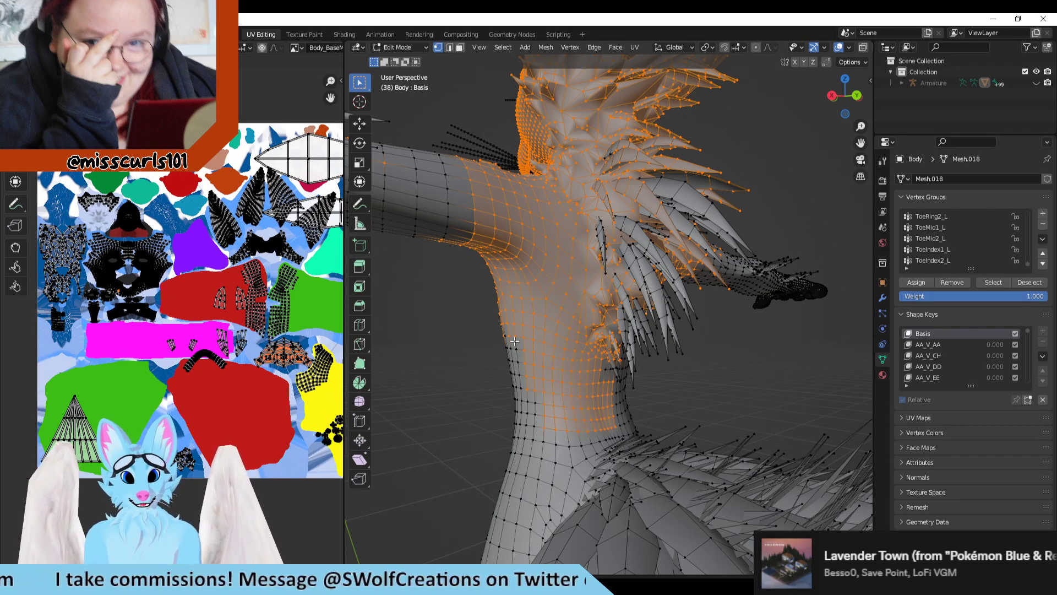
{"action": "middle_click_drag", "start_coordinate": [589, 419], "coordinate": [552, 414]}
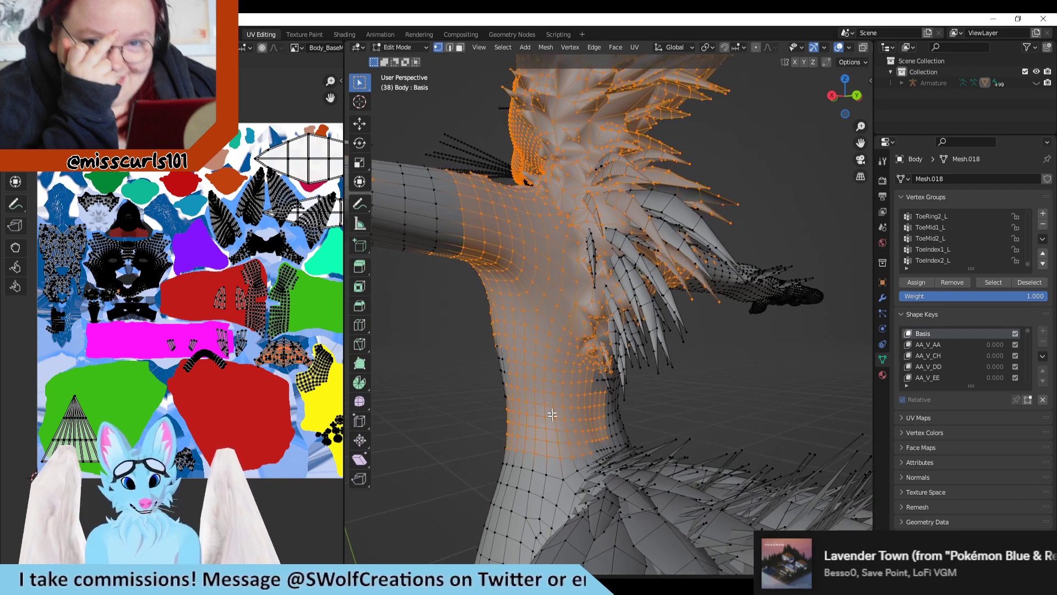
{"action": "left_click_drag", "start_coordinate": [590, 488], "coordinate": [532, 482], "text": "shift"}
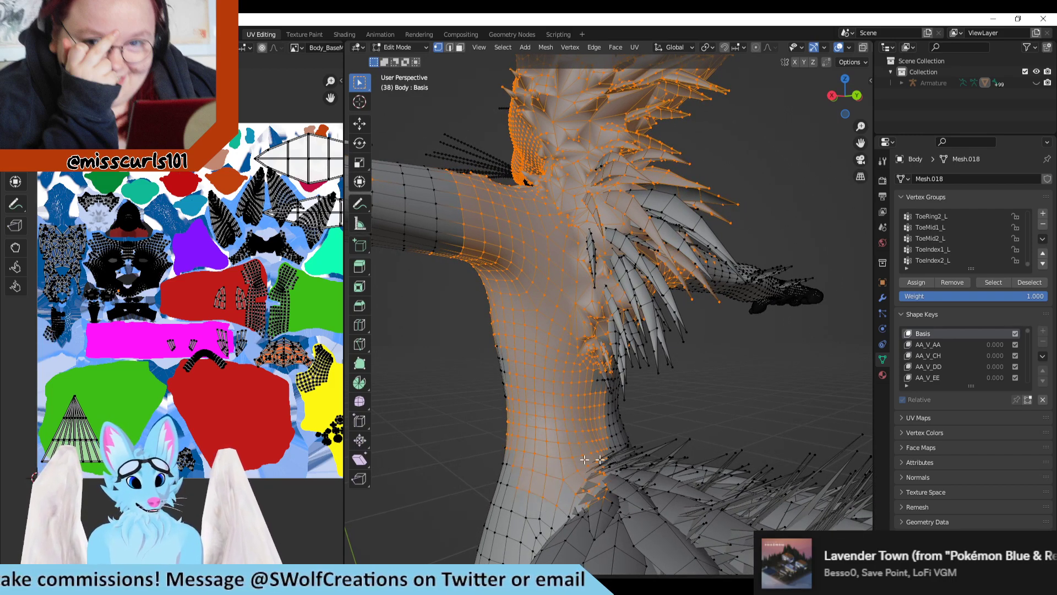
{"action": "middle_click_drag", "start_coordinate": [585, 459], "coordinate": [491, 400]}
{"action": "left_click_drag", "start_coordinate": [464, 410], "coordinate": [428, 447], "text": "shift"}
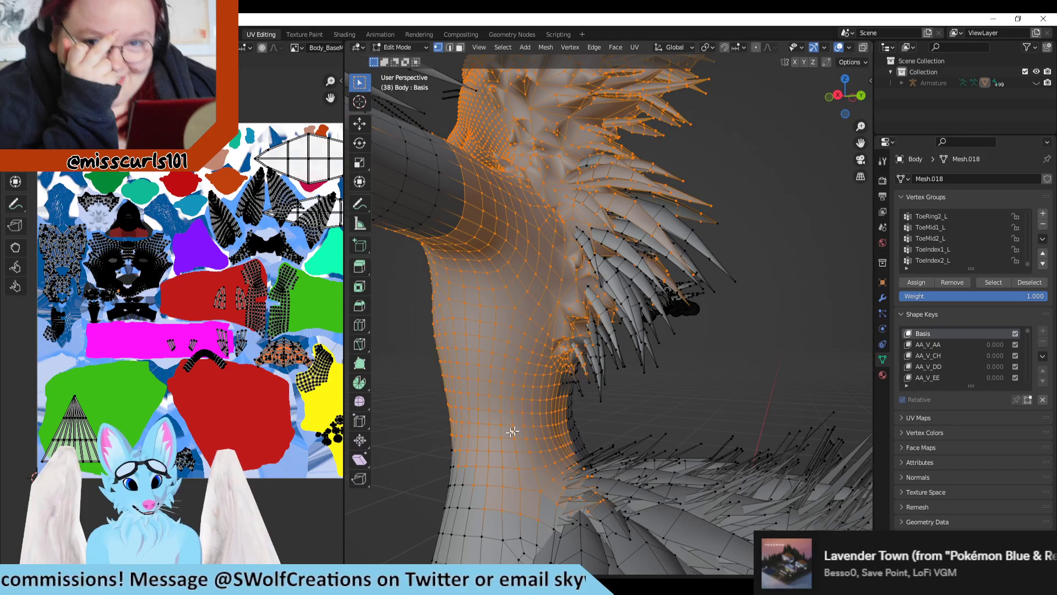
{"action": "left_click_drag", "start_coordinate": [546, 417], "coordinate": [435, 522], "text": "shift"}
{"action": "middle_click_drag", "start_coordinate": [435, 522], "coordinate": [557, 459]}
Step: Add the vertices of the right side of the back, the waist and the area above the hip to the selection
{"action": "left_click_drag", "start_coordinate": [627, 255], "coordinate": [796, 427], "text": "shift"}
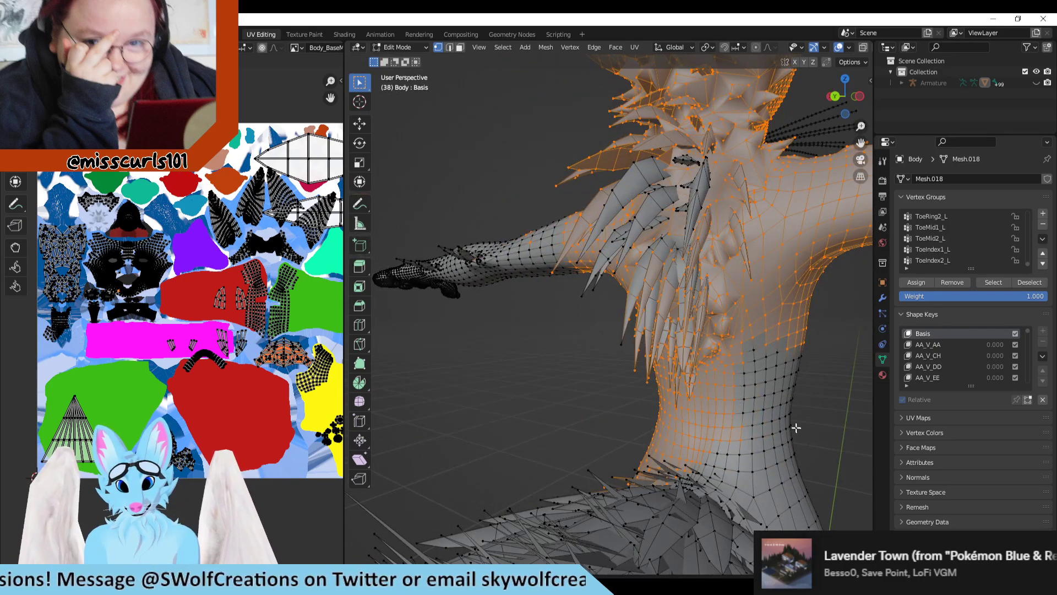
{"action": "middle_click_drag", "start_coordinate": [789, 420], "coordinate": [652, 338], "text": "shift"}
{"action": "mouse_move", "coordinate": [546, 190]}
{"action": "left_mouse_down", "text": "shift"}
{"action": "mouse_move", "coordinate": [666, 372]}
{"action": "mouse_move", "coordinate": [662, 411]}
{"action": "mouse_move", "coordinate": [689, 405]}
{"action": "left_mouse_up", "text": "shift"}
{"action": "left_click_drag", "start_coordinate": [527, 365], "coordinate": [695, 471], "text": "shift"}
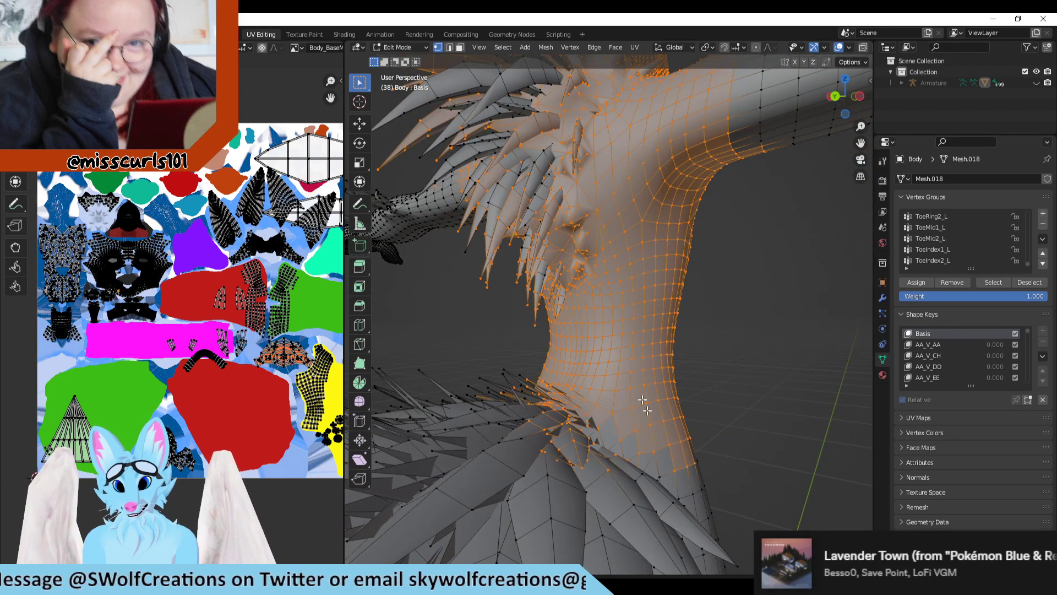
Step: Switch to the Texture Paint workspace and turn the fox model to view its head and chest from the side
{"action": "mouse_move", "coordinate": [263, 23]}
{"action": "left_mouse_down"}
{"action": "mouse_move", "coordinate": [299, 25]}
{"action": "mouse_move", "coordinate": [304, 15]}
{"action": "left_mouse_up"}
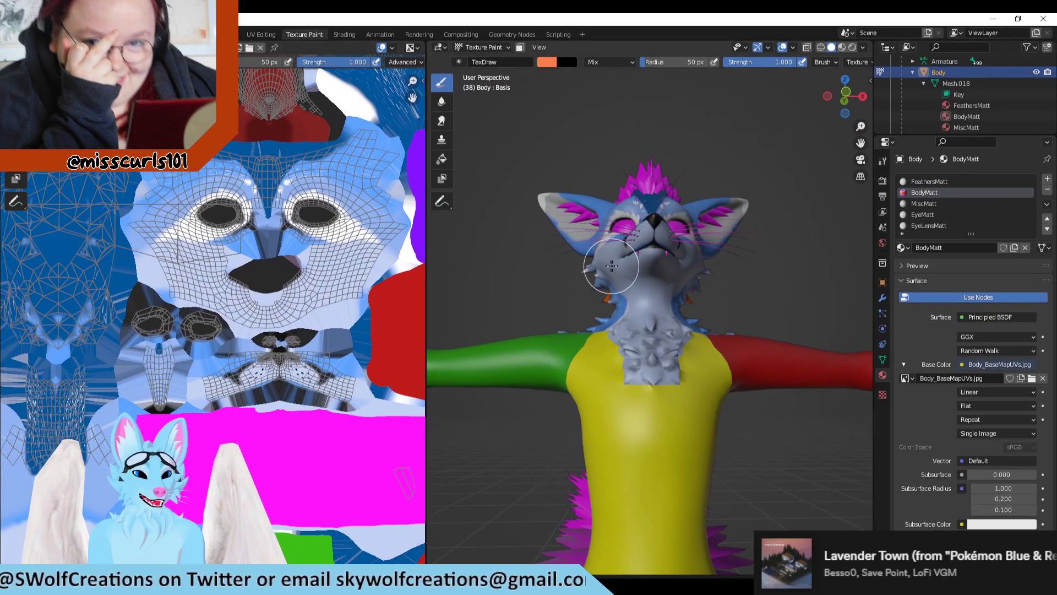
{"action": "middle_click_drag", "start_coordinate": [786, 261], "coordinate": [675, 327]}
{"action": "scroll", "coordinate": [73, 392], "scroll_direction": "down", "scroll_amount": 2}
{"action": "scroll", "coordinate": [77, 391], "scroll_direction": "up", "scroll_amount": 3}
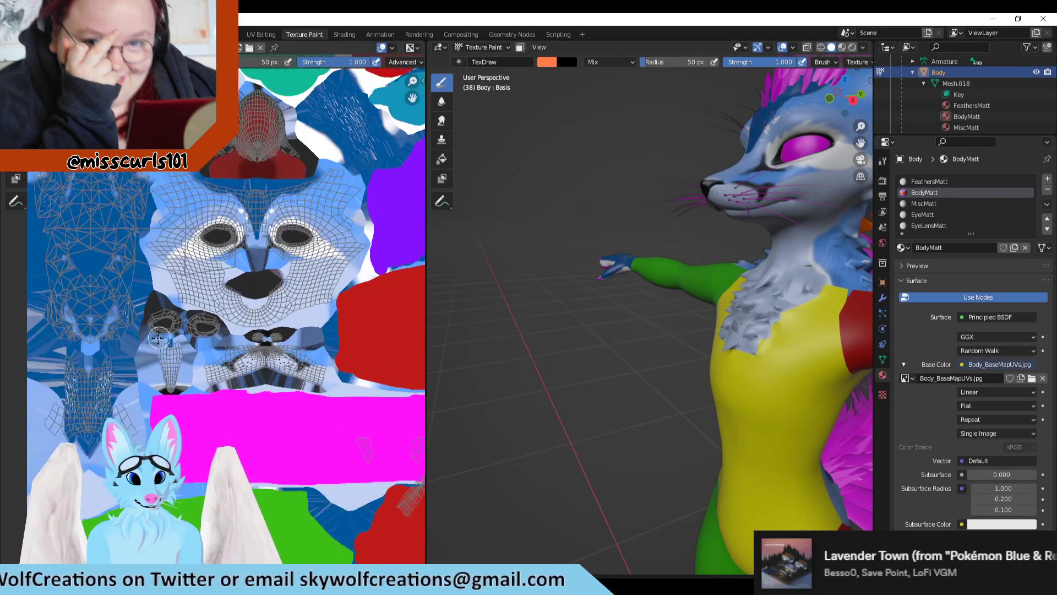
Step: Dab orange on the small unpainted island between the green and red leg islands, check the model's back, and undo the stroke
{"action": "middle_click_drag", "start_coordinate": [248, 424], "coordinate": [240, 177]}
{"action": "scroll", "coordinate": [319, 369], "scroll_direction": "down", "scroll_amount": 5}
{"action": "middle_click_drag", "start_coordinate": [340, 425], "coordinate": [300, 402]}
{"action": "scroll", "coordinate": [777, 312], "scroll_direction": "down", "scroll_amount": 3}
{"action": "middle_click_drag", "start_coordinate": [757, 281], "coordinate": [578, 298], "text": "shift"}
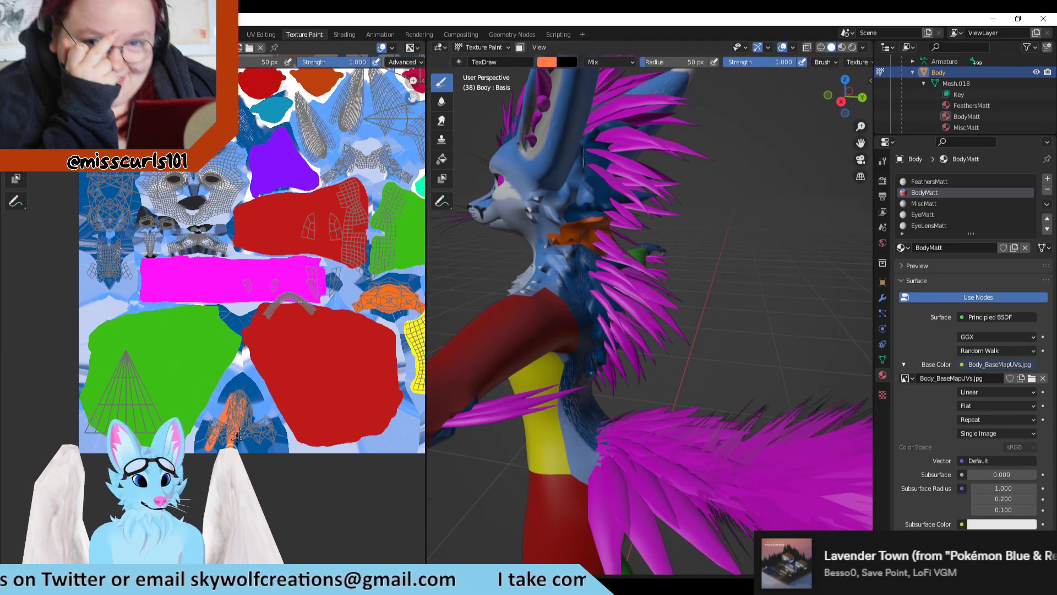
{"action": "middle_click_drag", "start_coordinate": [705, 354], "coordinate": [704, 307]}
{"action": "key", "text": "ctrl+z"}
Step: Examine the fox's back and shoulders against the remaining unpainted UV islands around the leg and face areas
{"action": "mouse_move", "coordinate": [783, 198]}
{"action": "middle_mouse_down", "text": "shift"}
{"action": "mouse_move", "coordinate": [747, 215]}
{"action": "mouse_move", "coordinate": [705, 273]}
{"action": "middle_mouse_up", "text": "shift"}
{"action": "scroll", "coordinate": [622, 258], "scroll_direction": "up", "scroll_amount": 1}
{"action": "scroll", "coordinate": [234, 443], "scroll_direction": "up", "scroll_amount": 5}
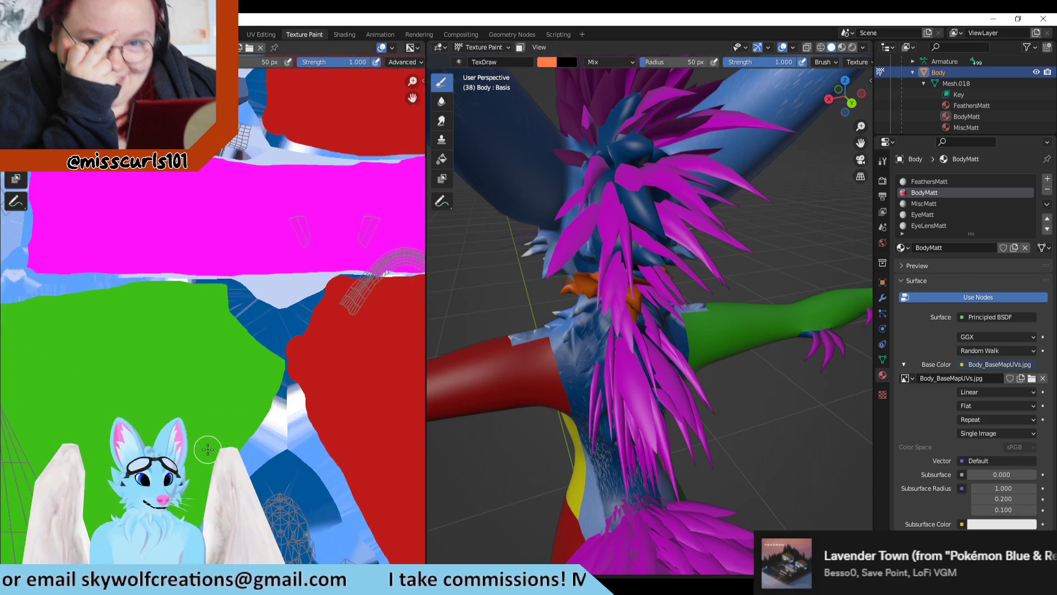
{"action": "middle_click_drag", "start_coordinate": [286, 401], "coordinate": [254, 226]}
{"action": "scroll", "coordinate": [254, 237], "scroll_direction": "down", "scroll_amount": 5}
{"action": "middle_click_drag", "start_coordinate": [279, 275], "coordinate": [281, 353]}
{"action": "scroll", "coordinate": [304, 332], "scroll_direction": "up", "scroll_amount": 3}
{"action": "middle_click_drag", "start_coordinate": [317, 318], "coordinate": [301, 416]}
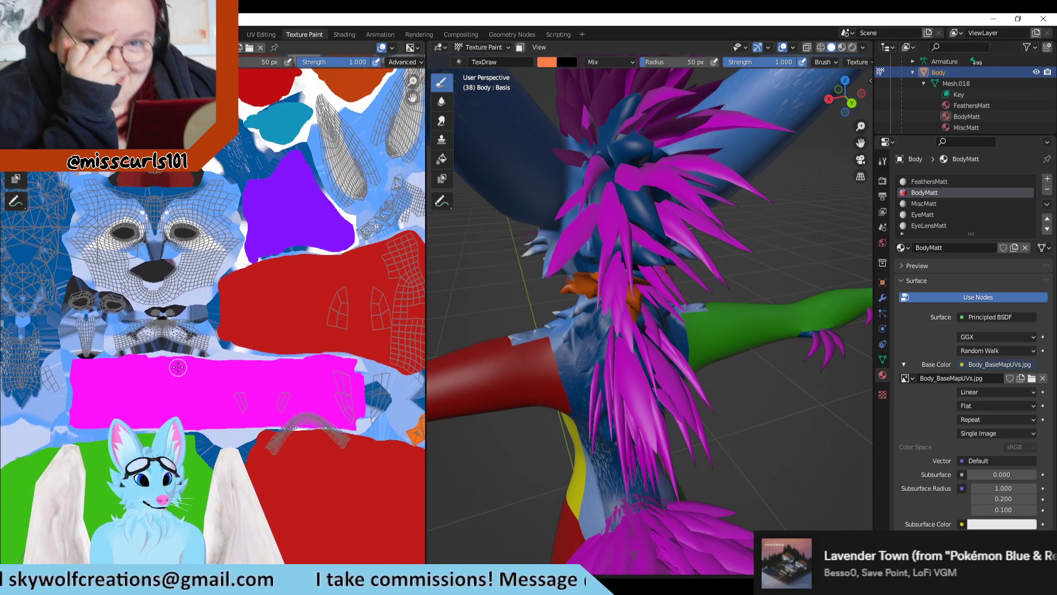
Step: Test-paint one of the two small islands above the muzzle orange, look for it on the nose, and undo the stroke
{"action": "middle_click_drag", "start_coordinate": [124, 346], "coordinate": [232, 387]}
{"action": "scroll", "coordinate": [227, 339], "scroll_direction": "up", "scroll_amount": 5}
{"action": "mouse_move", "coordinate": [586, 278]}
{"action": "middle_mouse_down"}
{"action": "mouse_move", "coordinate": [619, 303]}
{"action": "mouse_move", "coordinate": [854, 172]}
{"action": "mouse_move", "coordinate": [842, 182]}
{"action": "middle_mouse_up"}
{"action": "scroll", "coordinate": [651, 309], "scroll_direction": "up", "scroll_amount": 5}
{"action": "left_click_drag", "start_coordinate": [234, 281], "coordinate": [278, 307]}
{"action": "mouse_move", "coordinate": [531, 325]}
{"action": "middle_mouse_down"}
{"action": "mouse_move", "coordinate": [606, 149]}
{"action": "mouse_move", "coordinate": [644, 342]}
{"action": "middle_mouse_up"}
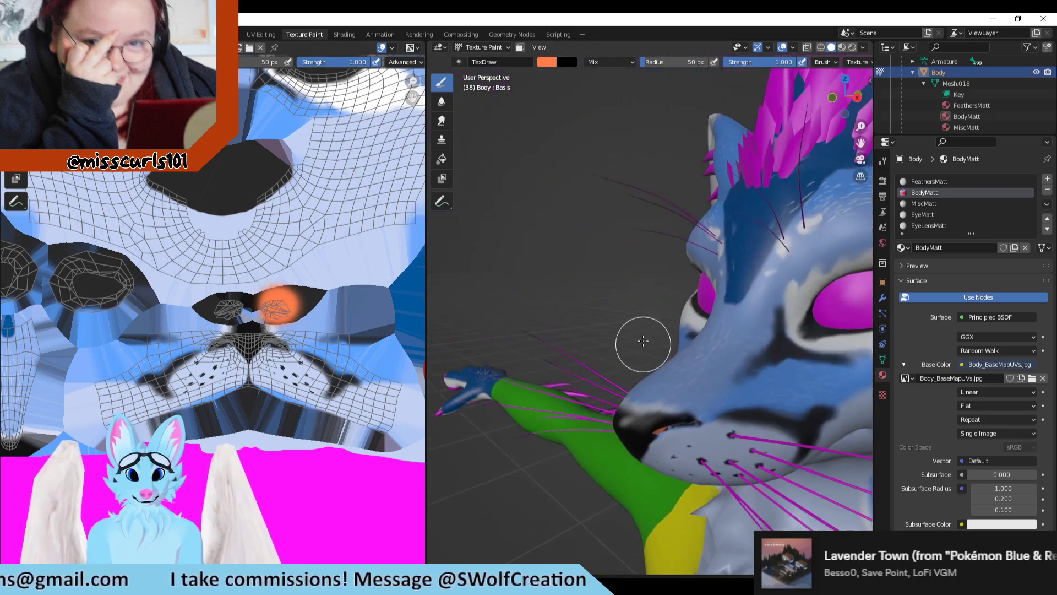
{"action": "scroll", "coordinate": [682, 368], "scroll_direction": "up", "scroll_amount": 4}
{"action": "middle_click_drag", "start_coordinate": [701, 383], "coordinate": [682, 320], "text": "shift"}
{"action": "key", "text": "ctrl+z"}
Step: Repaint the same small island above the muzzle orange at closer range, check the nostril on the model, and undo it
{"action": "scroll", "coordinate": [325, 354], "scroll_direction": "down", "scroll_amount": 1}
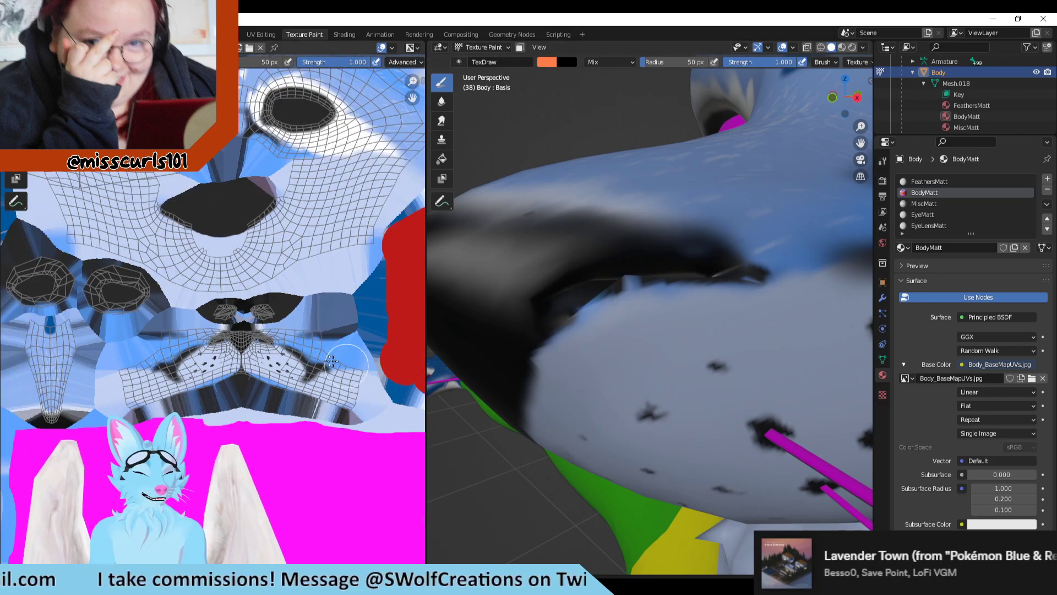
{"action": "scroll", "coordinate": [236, 320], "scroll_direction": "up", "scroll_amount": 5}
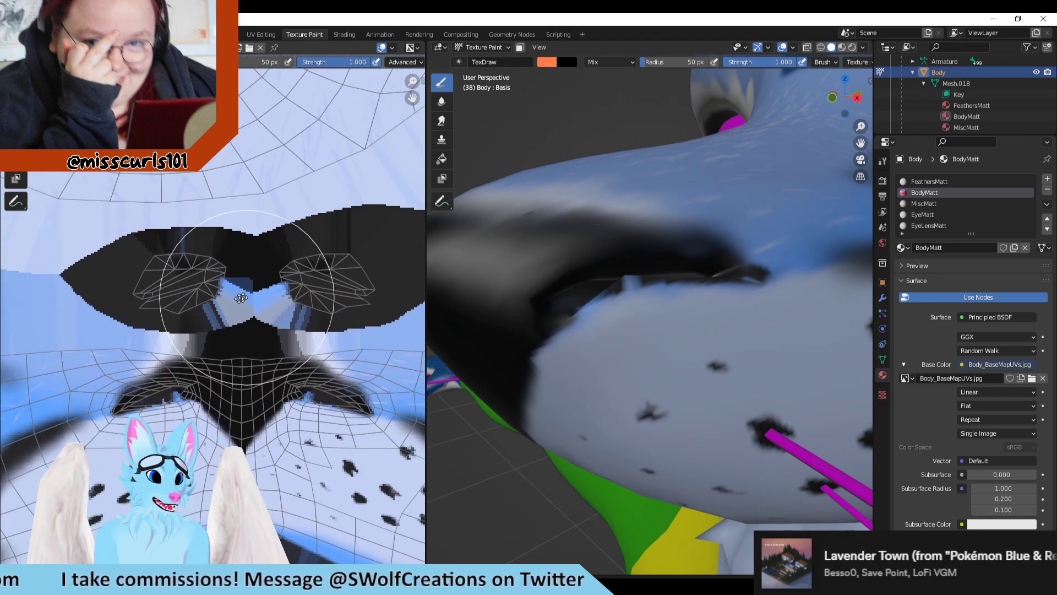
{"action": "middle_click_drag", "start_coordinate": [240, 298], "coordinate": [225, 296]}
{"action": "left_click_drag", "start_coordinate": [324, 272], "coordinate": [302, 281]}
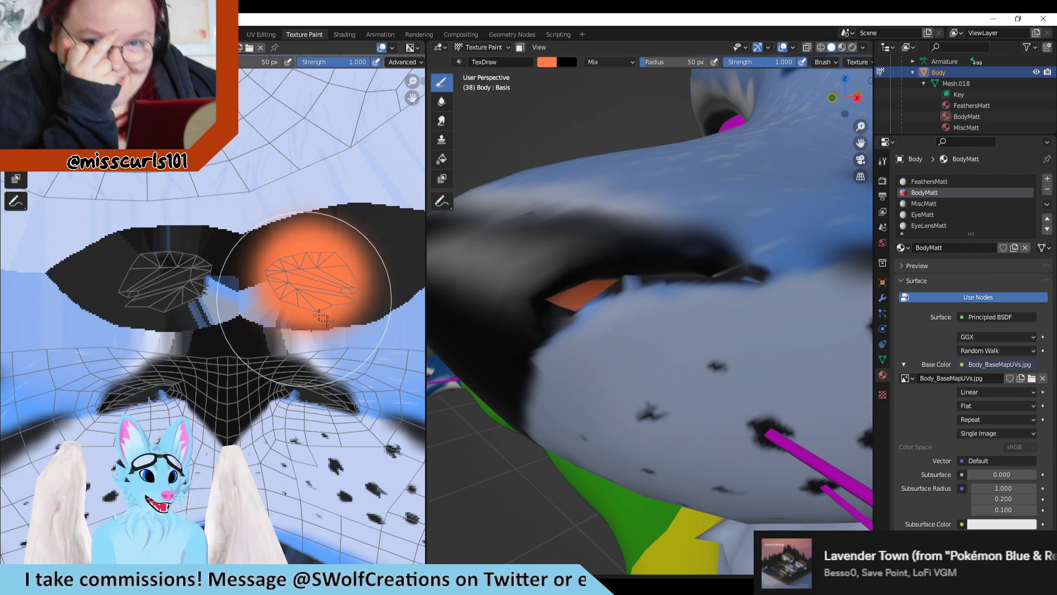
{"action": "mouse_move", "coordinate": [538, 416]}
{"action": "middle_mouse_down"}
{"action": "mouse_move", "coordinate": [589, 413]}
{"action": "mouse_move", "coordinate": [536, 415]}
{"action": "middle_mouse_up"}
{"action": "key", "text": "ctrl+z"}
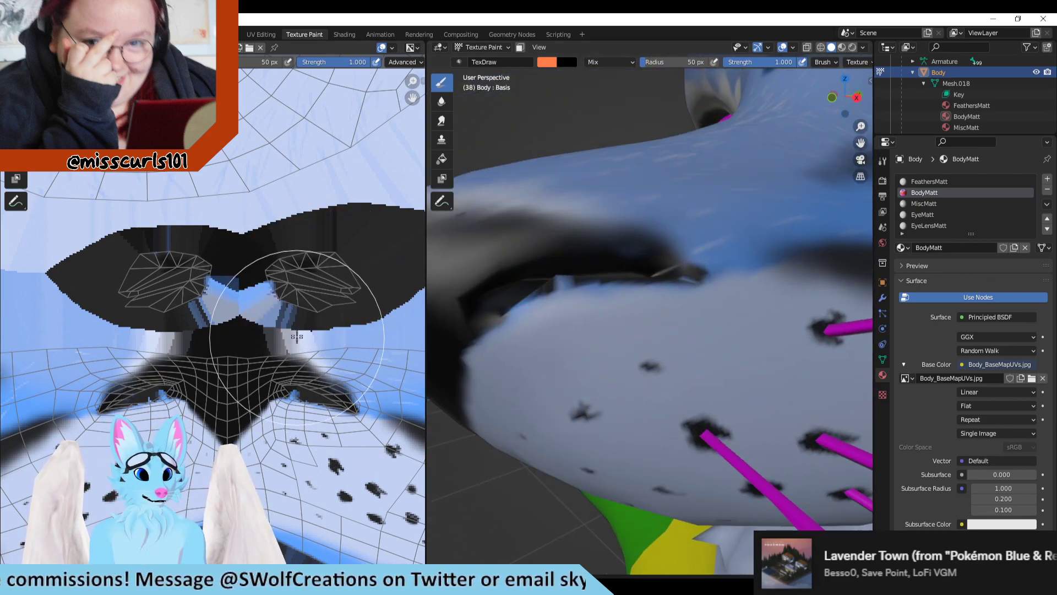
Step: Test-paint one of the two dark oval islands below the face orange, look under the muzzle for it, and undo the stroke
{"action": "scroll", "coordinate": [297, 336], "scroll_direction": "down", "scroll_amount": 5}
{"action": "scroll", "coordinate": [264, 370], "scroll_direction": "up", "scroll_amount": 1}
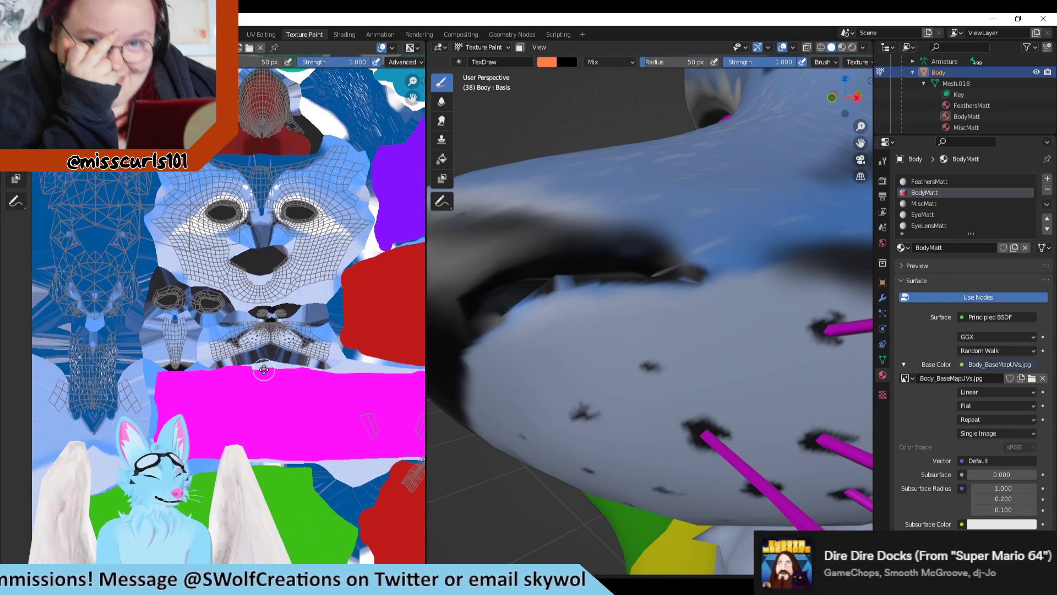
{"action": "scroll", "coordinate": [264, 370], "scroll_direction": "up", "scroll_amount": 1}
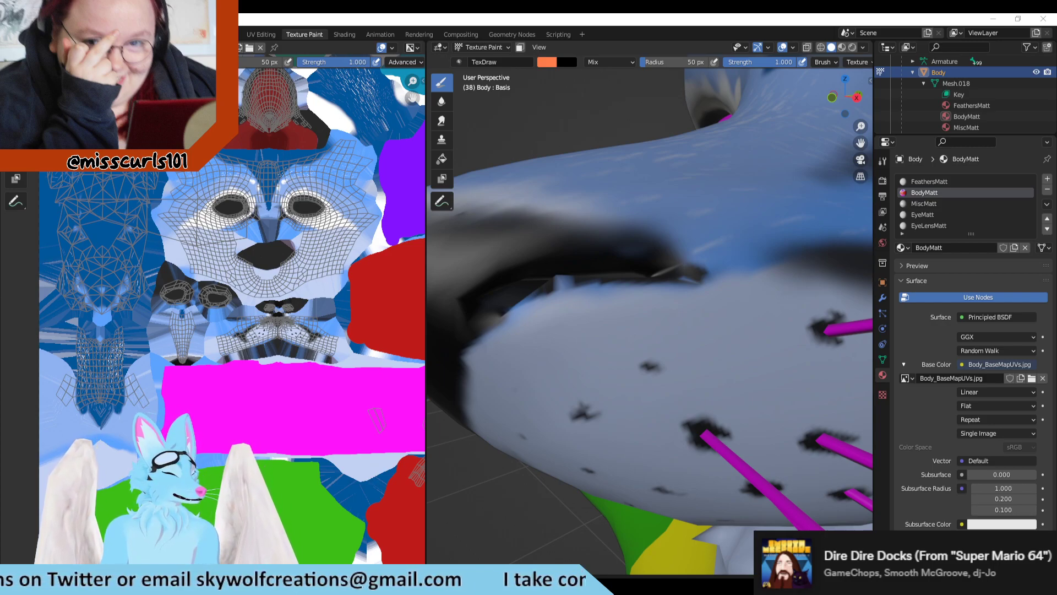
{"action": "scroll", "coordinate": [573, 471], "scroll_direction": "down", "scroll_amount": 5}
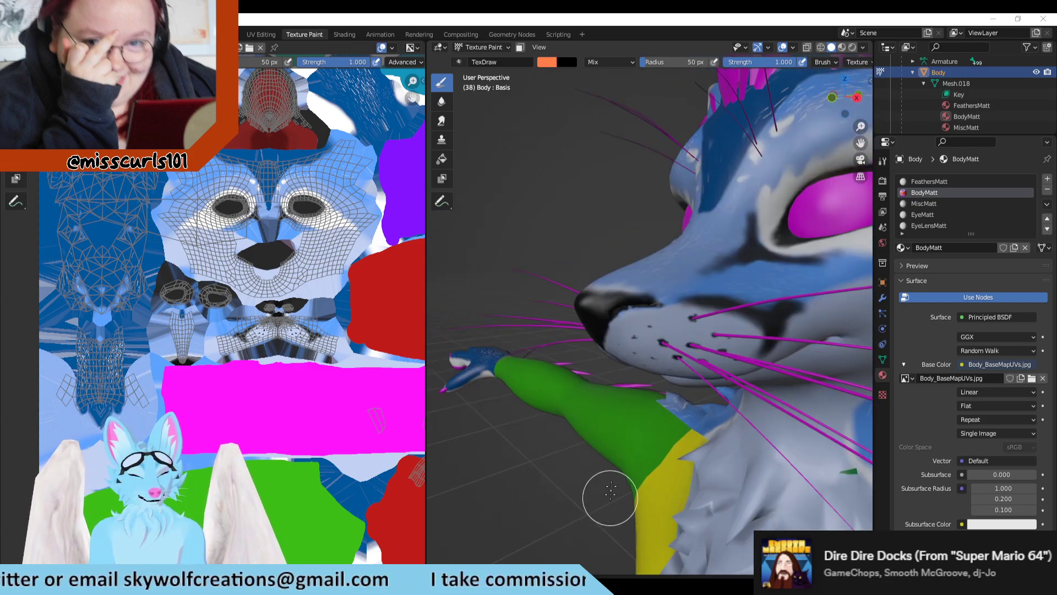
{"action": "scroll", "coordinate": [224, 330], "scroll_direction": "up", "scroll_amount": 2}
{"action": "left_click_drag", "start_coordinate": [221, 282], "coordinate": [203, 274]}
{"action": "mouse_move", "coordinate": [608, 319]}
{"action": "middle_mouse_down"}
{"action": "mouse_move", "coordinate": [710, 270]}
{"action": "mouse_move", "coordinate": [787, 297]}
{"action": "mouse_move", "coordinate": [625, 264]}
{"action": "mouse_move", "coordinate": [556, 282]}
{"action": "middle_mouse_up"}
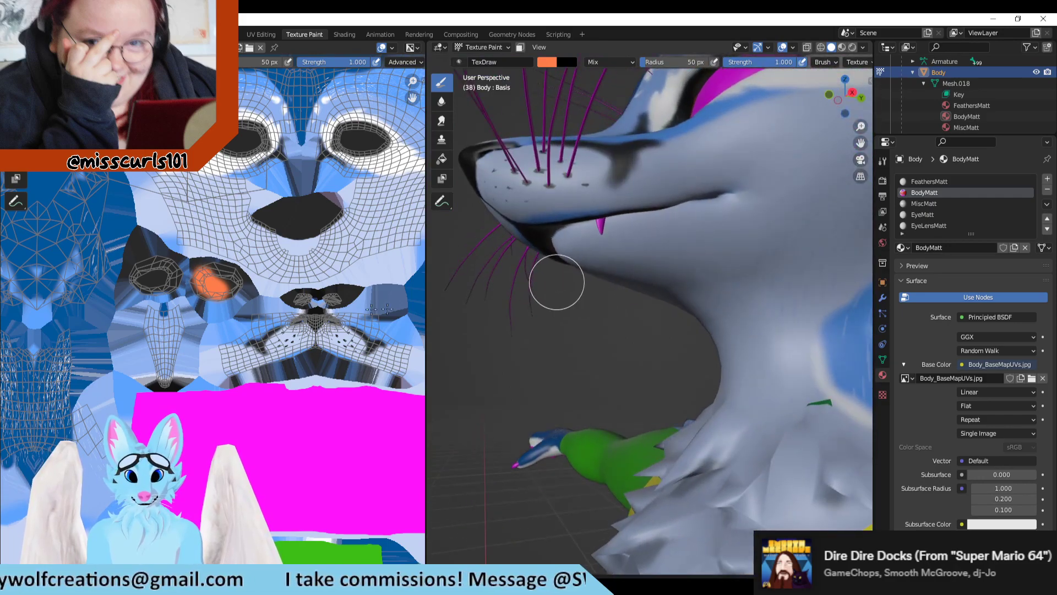
{"action": "key", "text": "ctrl+z"}
Step: Test-paint the narrow island below the dark ovals orange, find where it lands on the fox's head, and undo the stroke
{"action": "scroll", "coordinate": [280, 324], "scroll_direction": "down", "scroll_amount": 1}
{"action": "middle_click_drag", "start_coordinate": [567, 323], "coordinate": [604, 321]}
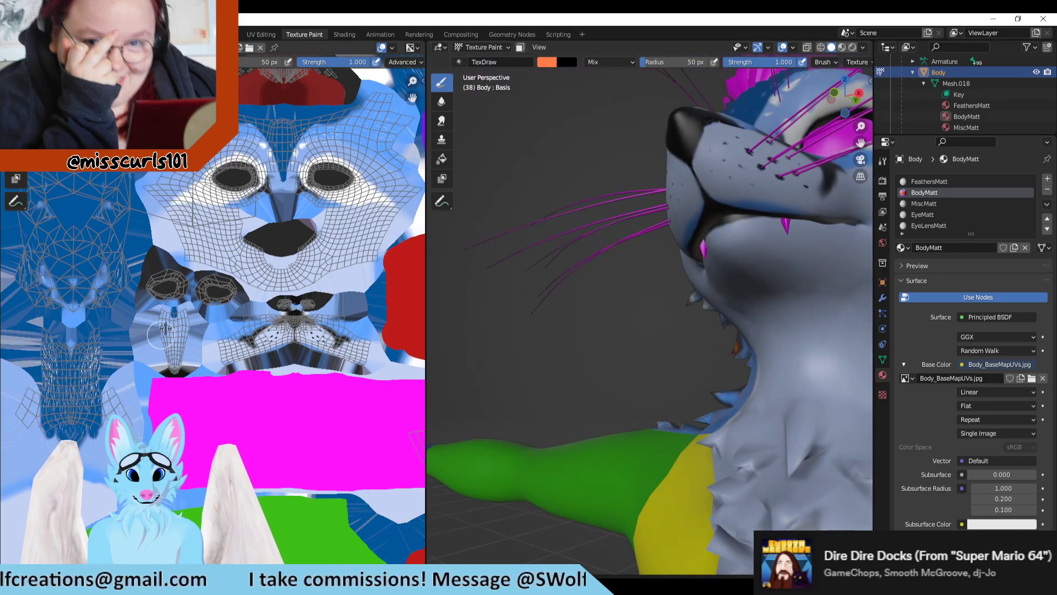
{"action": "left_click_drag", "start_coordinate": [165, 328], "coordinate": [174, 363]}
{"action": "scroll", "coordinate": [674, 301], "scroll_direction": "down", "scroll_amount": 4}
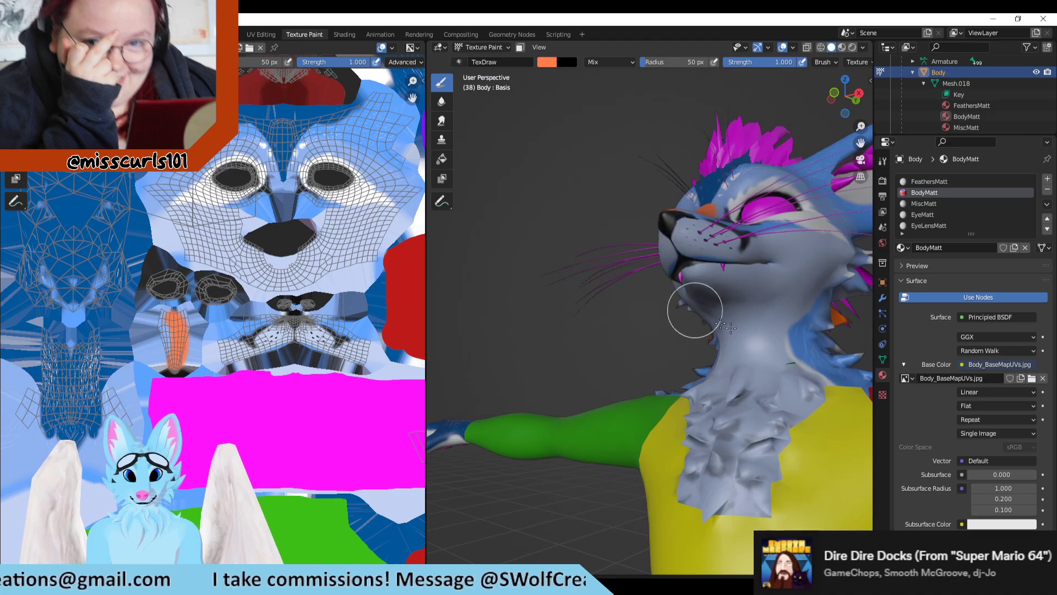
{"action": "mouse_move", "coordinate": [756, 330]}
{"action": "middle_mouse_down"}
{"action": "mouse_move", "coordinate": [865, 344]}
{"action": "mouse_move", "coordinate": [519, 331]}
{"action": "mouse_move", "coordinate": [780, 352]}
{"action": "mouse_move", "coordinate": [738, 346]}
{"action": "mouse_move", "coordinate": [749, 286]}
{"action": "mouse_move", "coordinate": [789, 347]}
{"action": "middle_mouse_up"}
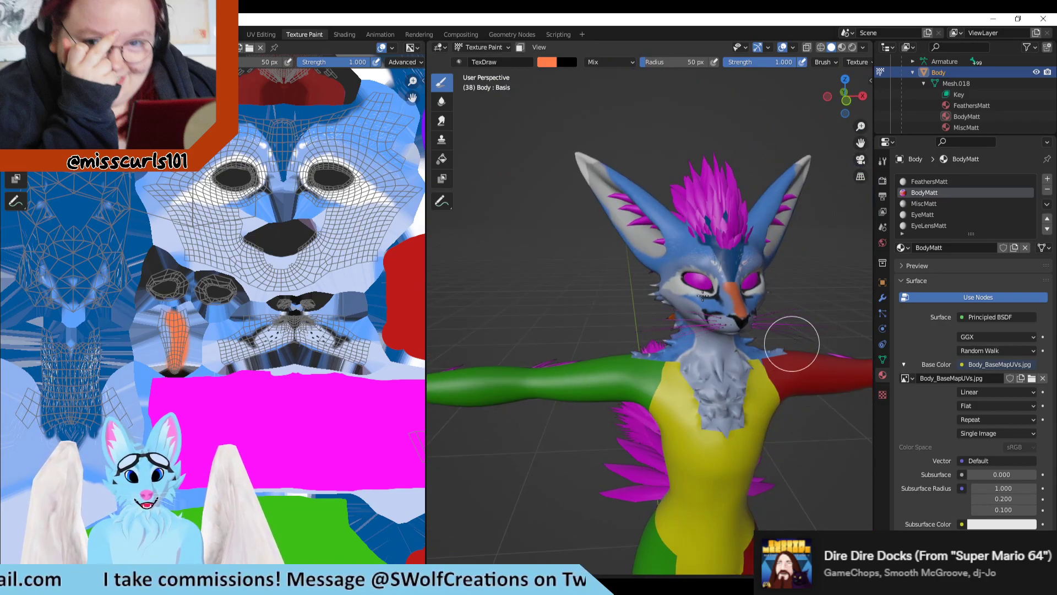
{"action": "key", "text": "ctrl+z"}
Step: Brush orange over the narrow island again while viewing the fox's face from the front, then undo the strokes
{"action": "middle_click_drag", "start_coordinate": [702, 295], "coordinate": [602, 256]}
{"action": "scroll", "coordinate": [600, 305], "scroll_direction": "up", "scroll_amount": 2}
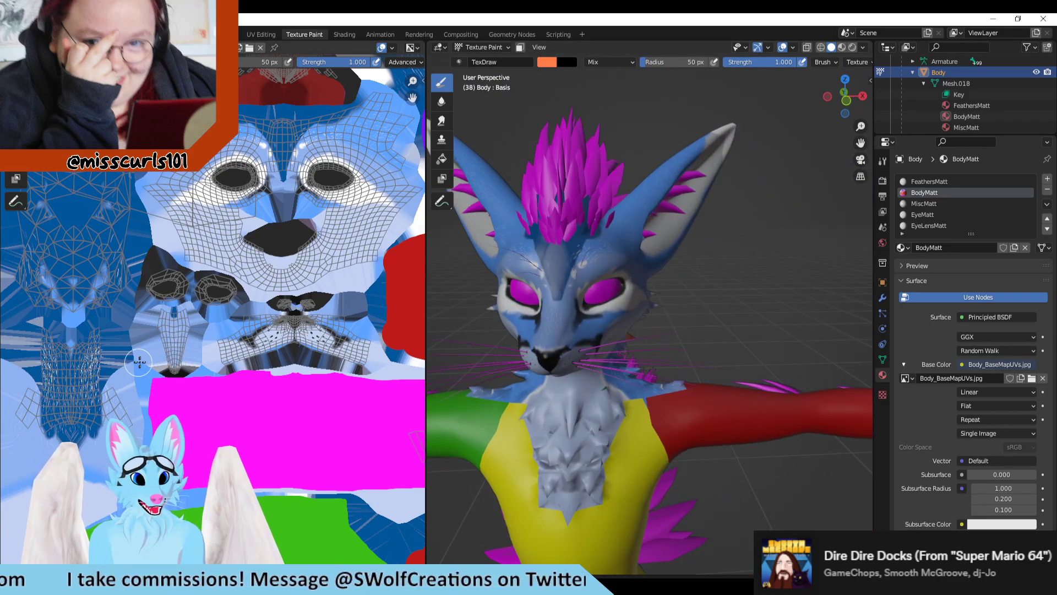
{"action": "scroll", "coordinate": [140, 362], "scroll_direction": "up", "scroll_amount": 3}
{"action": "mouse_move", "coordinate": [139, 352]}
{"action": "left_mouse_down"}
{"action": "mouse_move", "coordinate": [142, 314]}
{"action": "mouse_move", "coordinate": [132, 374]}
{"action": "mouse_move", "coordinate": [155, 359]}
{"action": "left_mouse_up"}
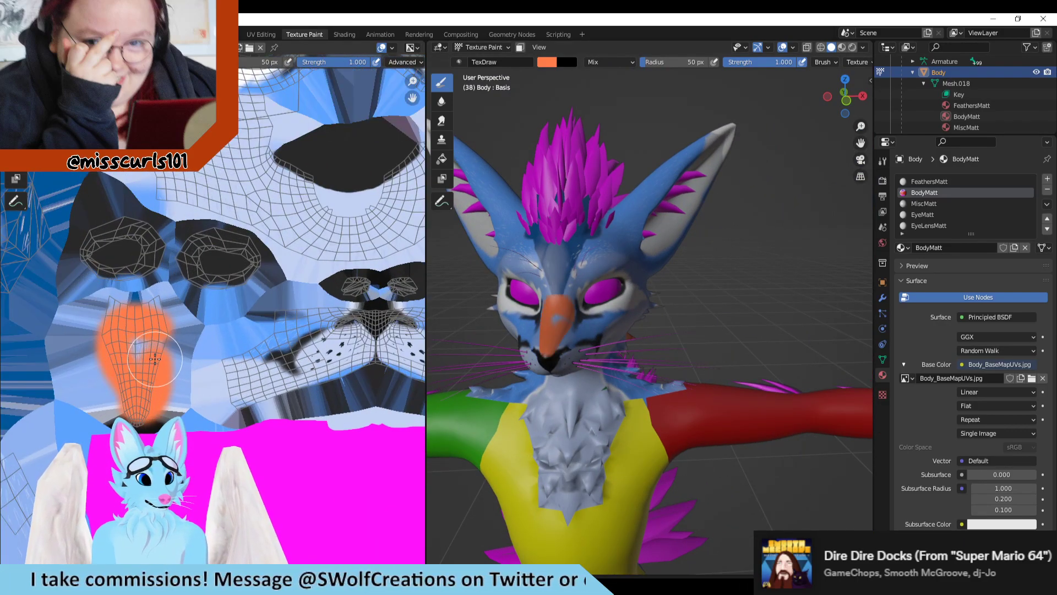
{"action": "middle_click_drag", "start_coordinate": [642, 332], "coordinate": [605, 325]}
{"action": "scroll", "coordinate": [312, 210], "scroll_direction": "down", "scroll_amount": 2}
{"action": "scroll", "coordinate": [312, 227], "scroll_direction": "up", "scroll_amount": 1}
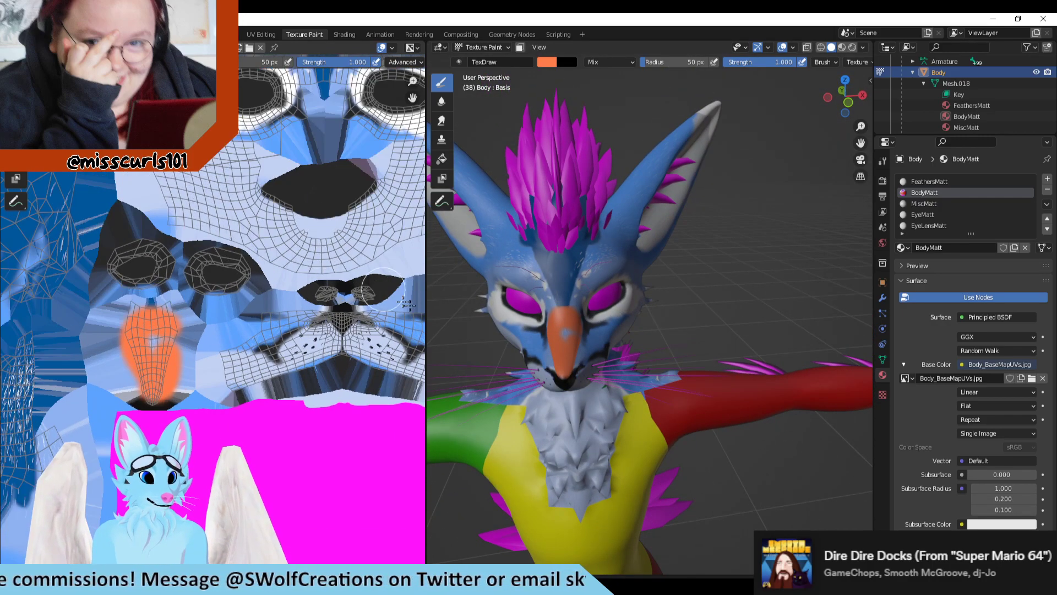
{"action": "key", "text": "ctrl+z"}
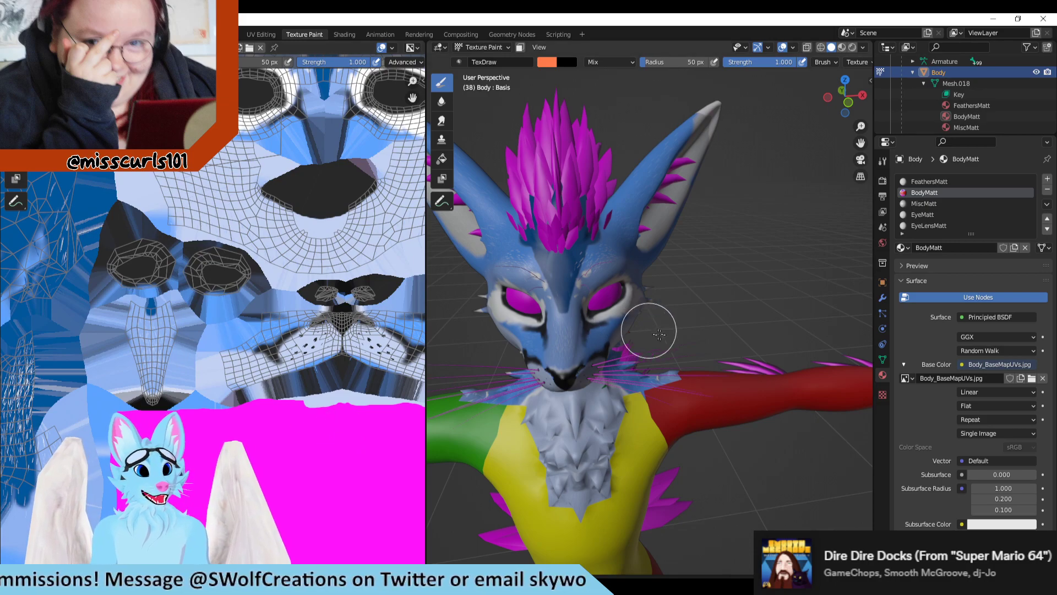
Step: Fill the narrow nose-bridge island with orange and view the result on the fox's face from the front
{"action": "scroll", "coordinate": [661, 333], "scroll_direction": "up", "scroll_amount": 3}
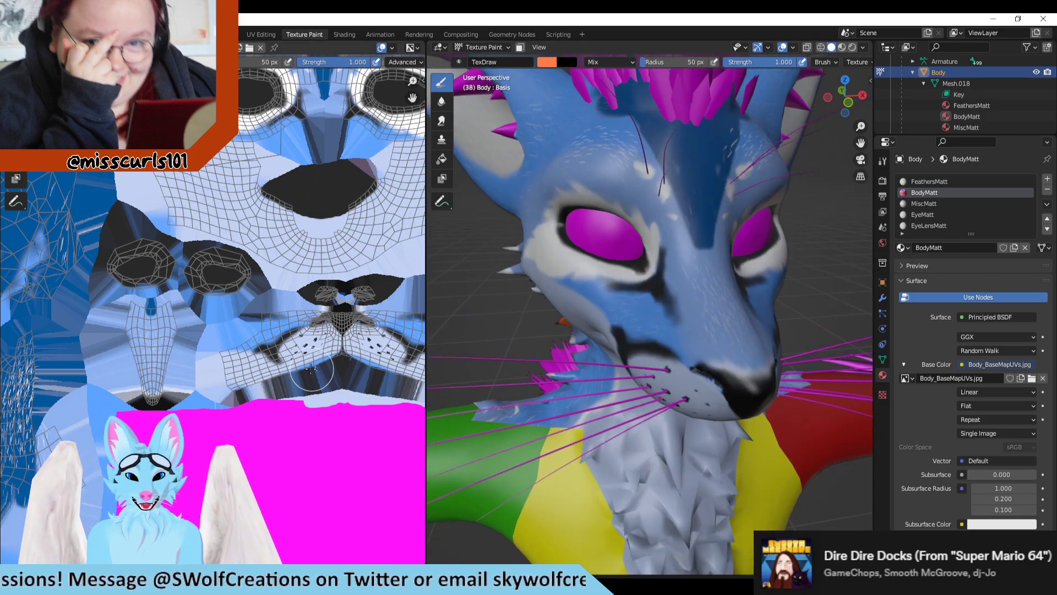
{"action": "mouse_move", "coordinate": [181, 305]}
{"action": "left_mouse_down"}
{"action": "mouse_move", "coordinate": [135, 311]}
{"action": "mouse_move", "coordinate": [150, 390]}
{"action": "left_mouse_up"}
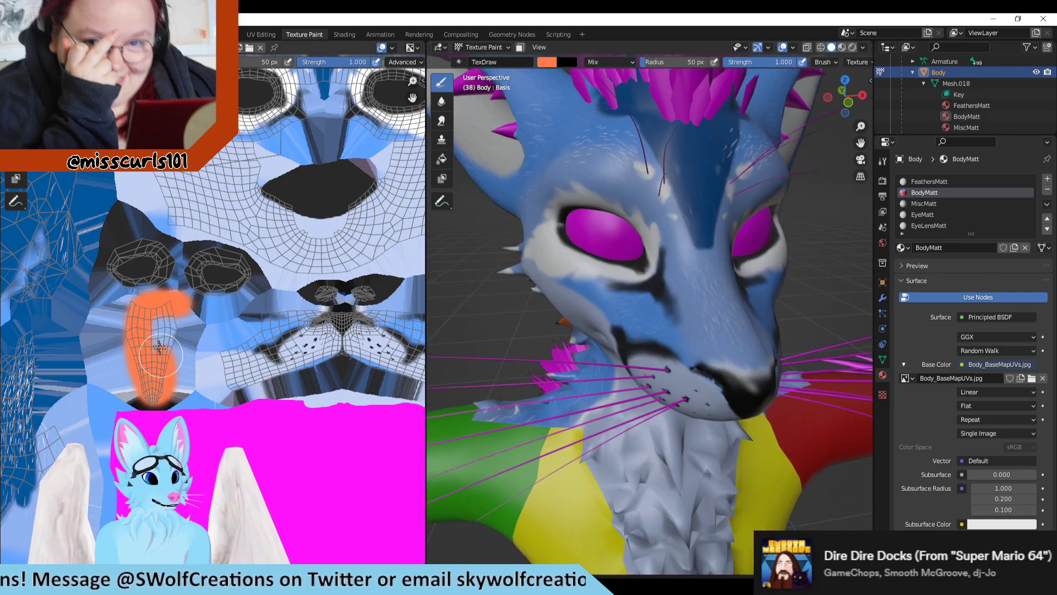
{"action": "mouse_move", "coordinate": [159, 346]}
{"action": "left_mouse_down"}
{"action": "mouse_move", "coordinate": [168, 322]}
{"action": "mouse_move", "coordinate": [182, 355]}
{"action": "left_mouse_up"}
{"action": "middle_click_drag", "start_coordinate": [738, 281], "coordinate": [778, 272]}
{"action": "scroll", "coordinate": [778, 272], "scroll_direction": "down", "scroll_amount": 4}
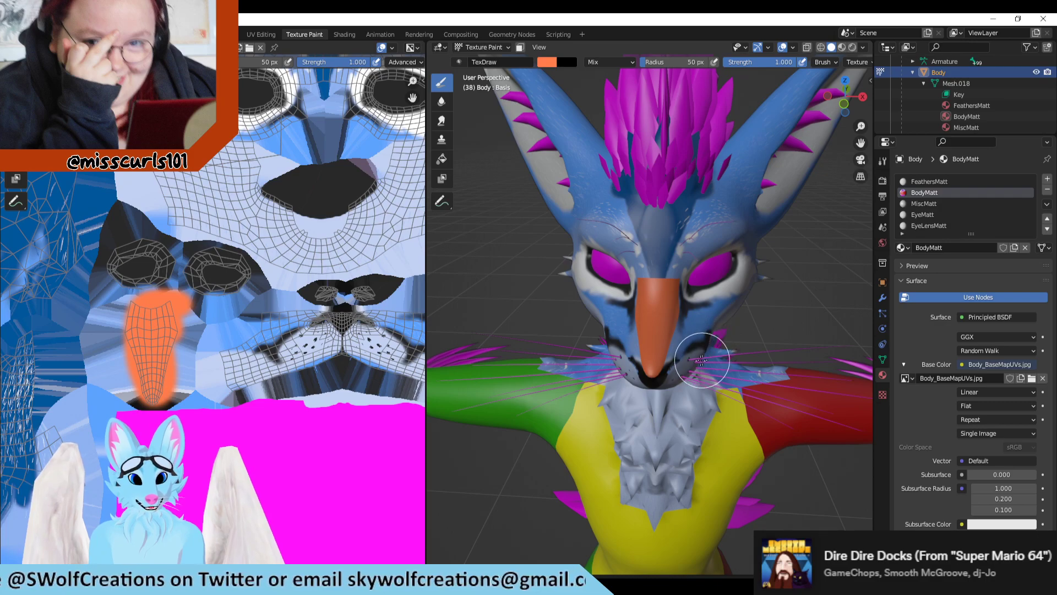
Step: Paint an orange vertical band down the middle of the face island, from between the eyes across the mouth opening
{"action": "scroll", "coordinate": [152, 360], "scroll_direction": "down", "scroll_amount": 5}
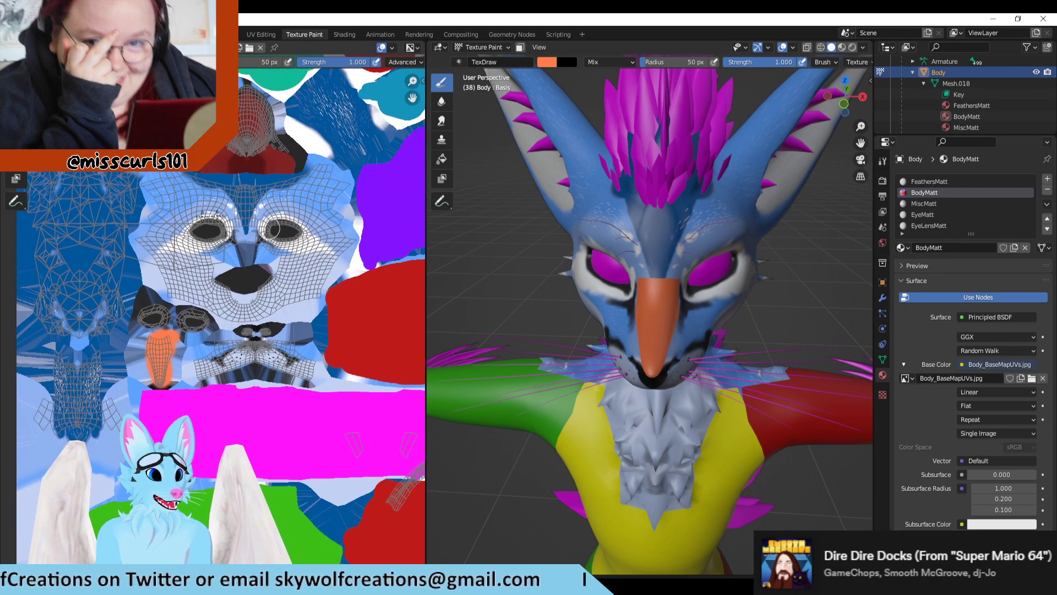
{"action": "scroll", "coordinate": [248, 239], "scroll_direction": "up", "scroll_amount": 5}
{"action": "middle_click_drag", "start_coordinate": [313, 145], "coordinate": [304, 200]}
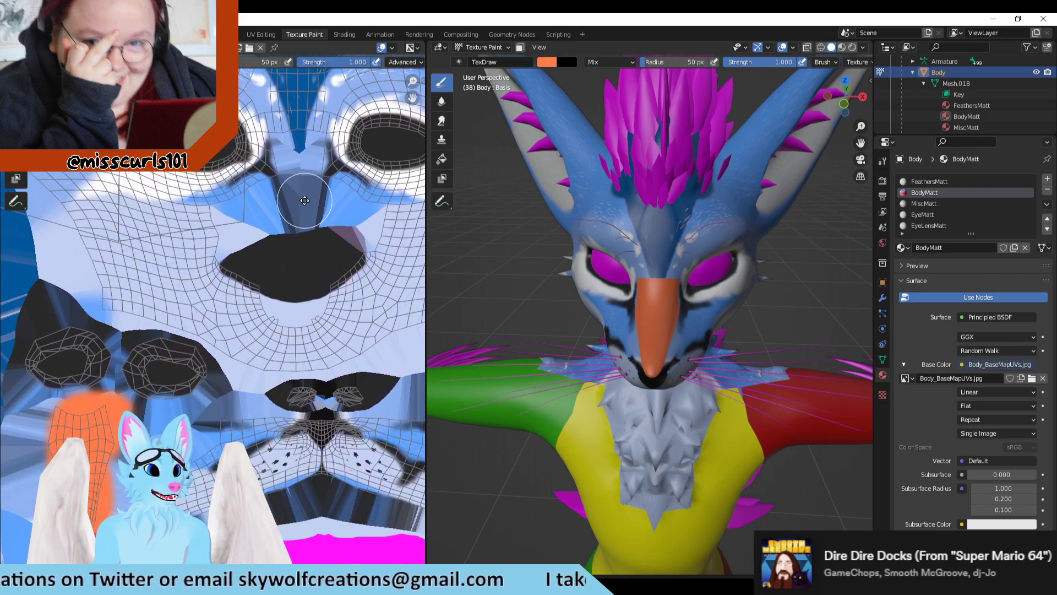
{"action": "mouse_move", "coordinate": [300, 145]}
{"action": "left_mouse_down"}
{"action": "mouse_move", "coordinate": [295, 300]}
{"action": "mouse_move", "coordinate": [285, 170]}
{"action": "mouse_move", "coordinate": [297, 300]}
{"action": "mouse_move", "coordinate": [318, 231]}
{"action": "mouse_move", "coordinate": [313, 136]}
{"action": "mouse_move", "coordinate": [301, 171]}
{"action": "left_mouse_up"}
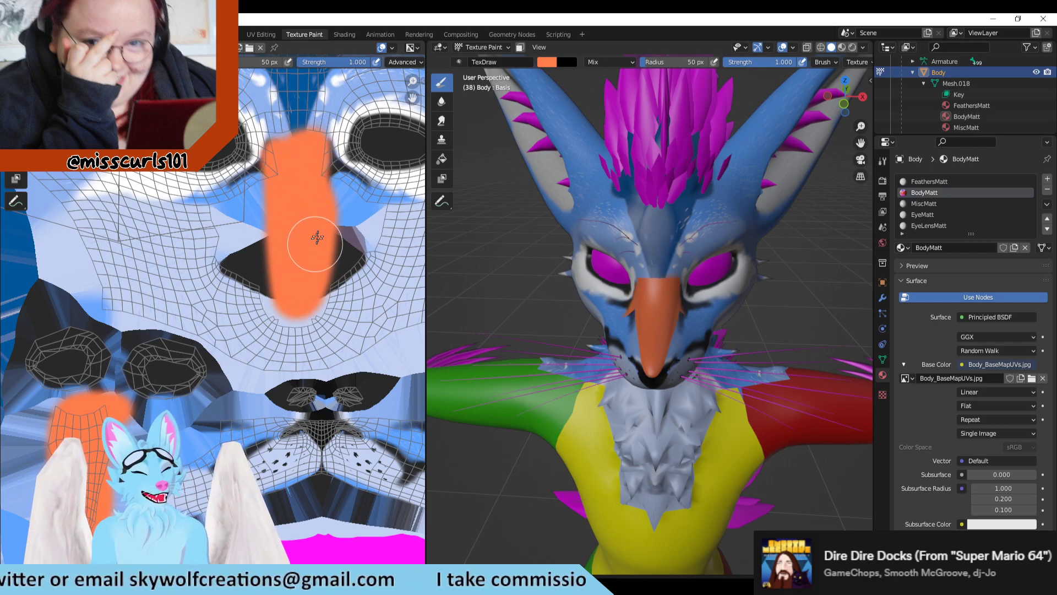
{"action": "scroll", "coordinate": [317, 237], "scroll_direction": "down", "scroll_amount": 3}
{"action": "scroll", "coordinate": [313, 275], "scroll_direction": "up", "scroll_amount": 5}
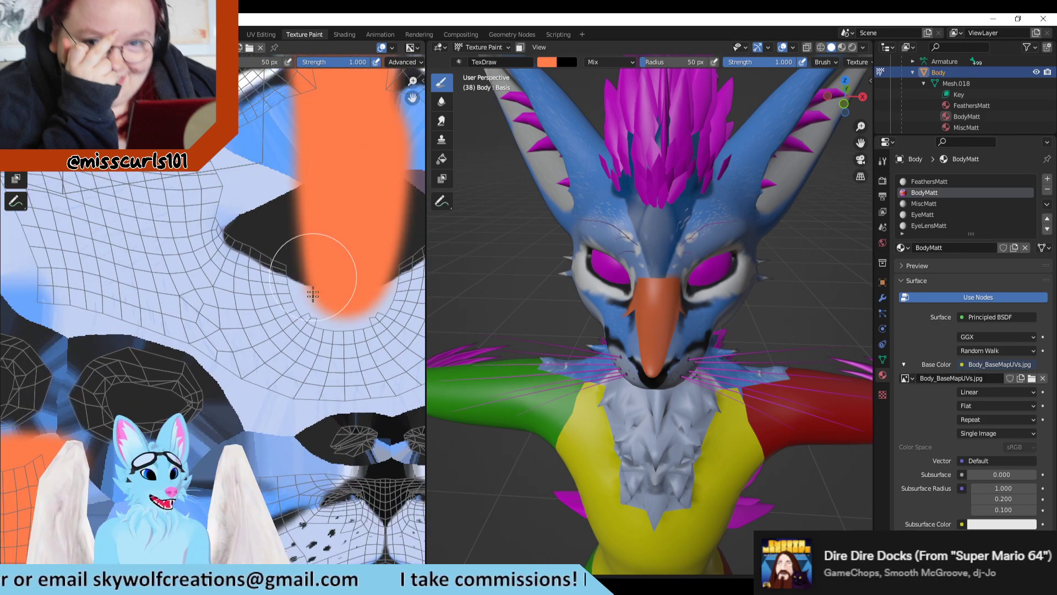
Step: Compare the orange band on the face island with the nose-bridge island and the painted bridge on the model
{"action": "middle_click_drag", "start_coordinate": [326, 211], "coordinate": [268, 330]}
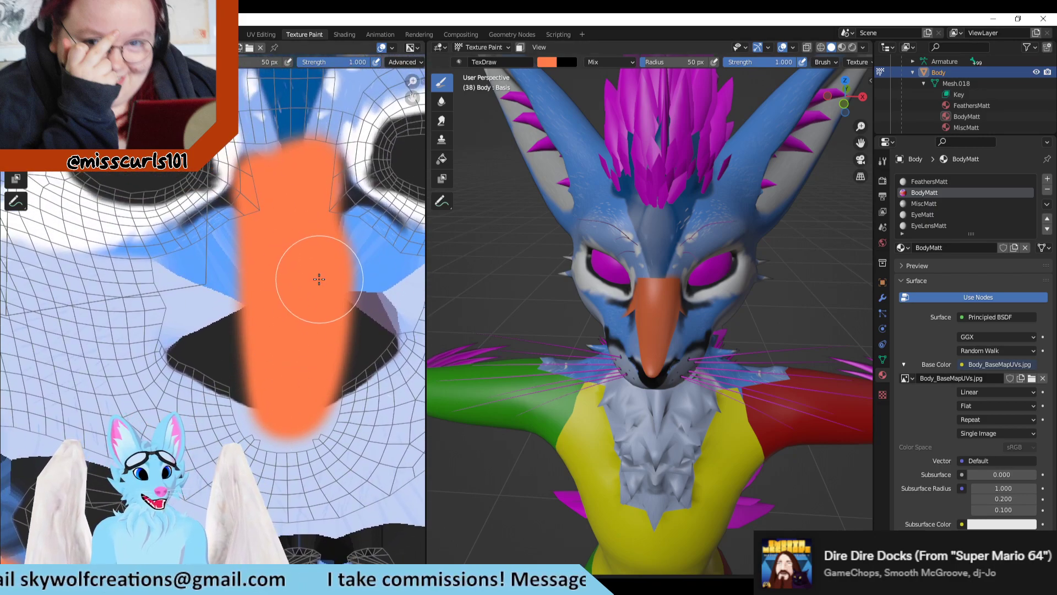
{"action": "scroll", "coordinate": [294, 201], "scroll_direction": "up", "scroll_amount": 2}
{"action": "mouse_move", "coordinate": [294, 201]}
{"action": "middle_mouse_down"}
{"action": "mouse_move", "coordinate": [314, 158]}
{"action": "mouse_move", "coordinate": [251, 328]}
{"action": "middle_mouse_up"}
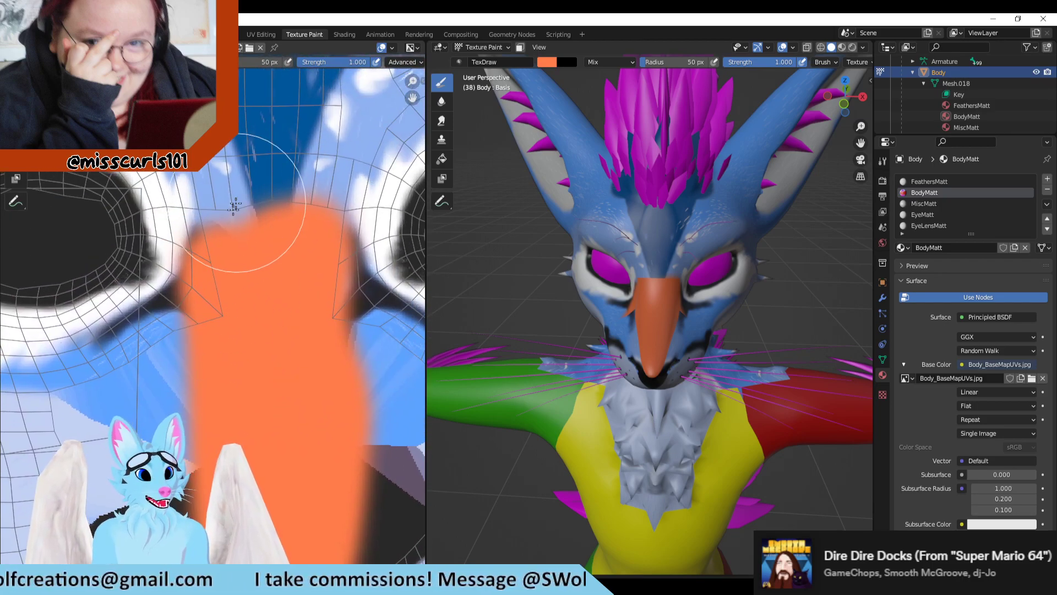
{"action": "scroll", "coordinate": [678, 259], "scroll_direction": "down", "scroll_amount": 1}
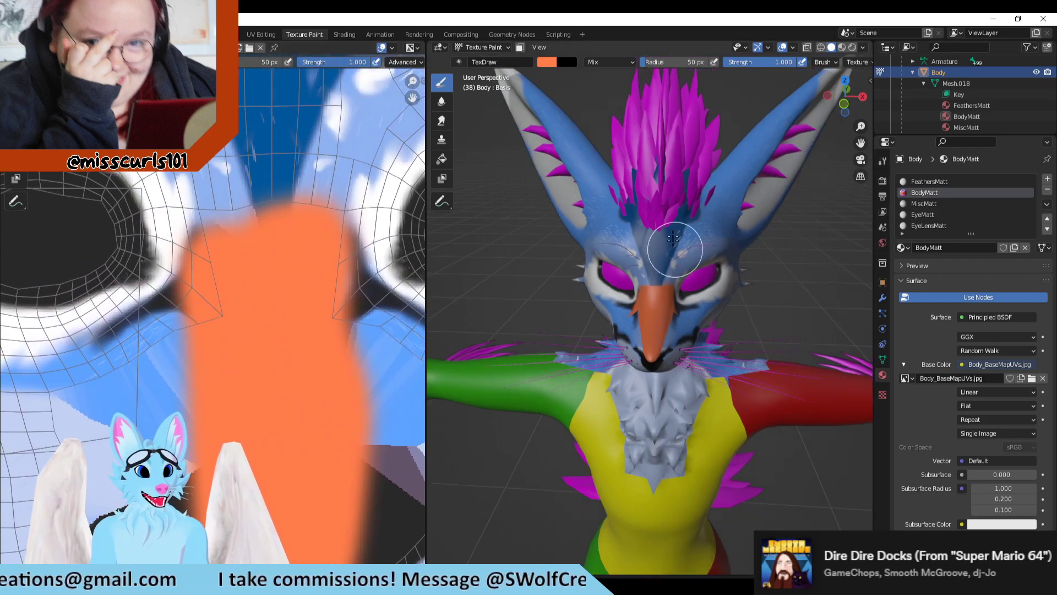
{"action": "middle_click_drag", "start_coordinate": [214, 285], "coordinate": [275, 128]}
{"action": "scroll", "coordinate": [274, 128], "scroll_direction": "down", "scroll_amount": 1}
{"action": "scroll", "coordinate": [274, 128], "scroll_direction": "down", "scroll_amount": 2}
{"action": "middle_click_drag", "start_coordinate": [300, 337], "coordinate": [387, 148]}
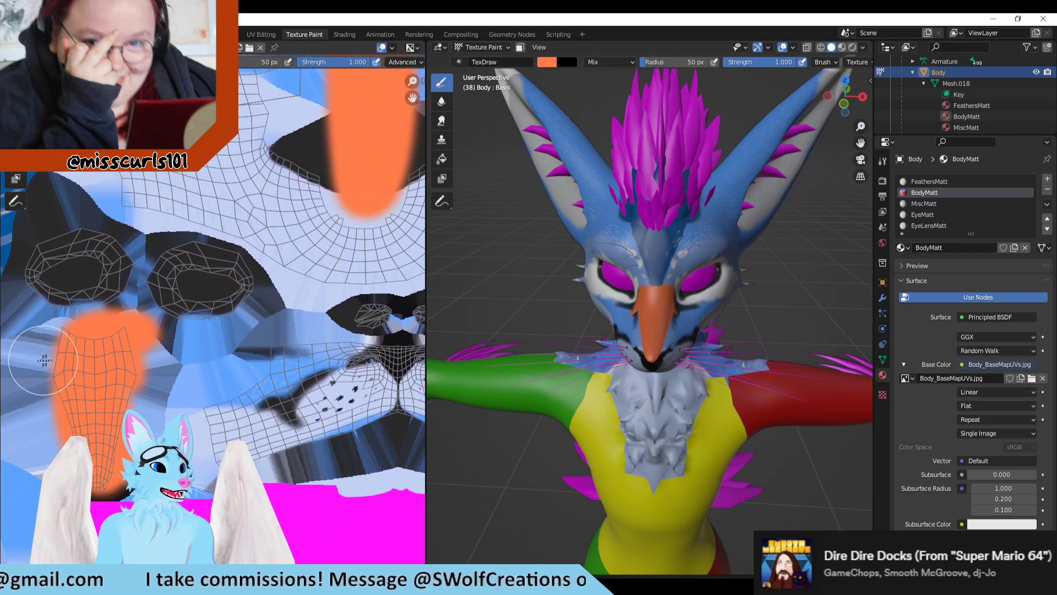
{"action": "scroll", "coordinate": [239, 328], "scroll_direction": "down", "scroll_amount": 2}
{"action": "mouse_move", "coordinate": [114, 174]}
{"action": "middle_mouse_down"}
{"action": "mouse_move", "coordinate": [109, 197]}
{"action": "mouse_move", "coordinate": [54, 244]}
{"action": "middle_mouse_up"}
{"action": "mouse_move", "coordinate": [262, 264]}
{"action": "middle_mouse_down"}
{"action": "mouse_move", "coordinate": [384, 180]}
{"action": "mouse_move", "coordinate": [355, 170]}
{"action": "middle_mouse_up"}
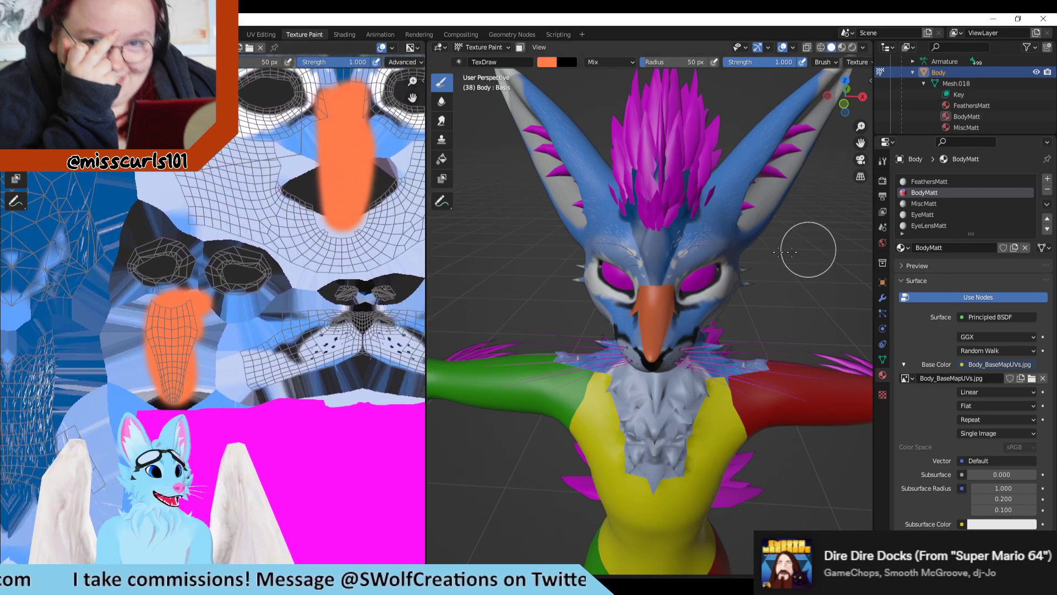
Step: Undo the orange strokes on the face island and the nose-bridge island, and view the muzzle from the side
{"action": "scroll", "coordinate": [700, 352], "scroll_direction": "up", "scroll_amount": 2}
{"action": "key", "text": "ctrl+z"}
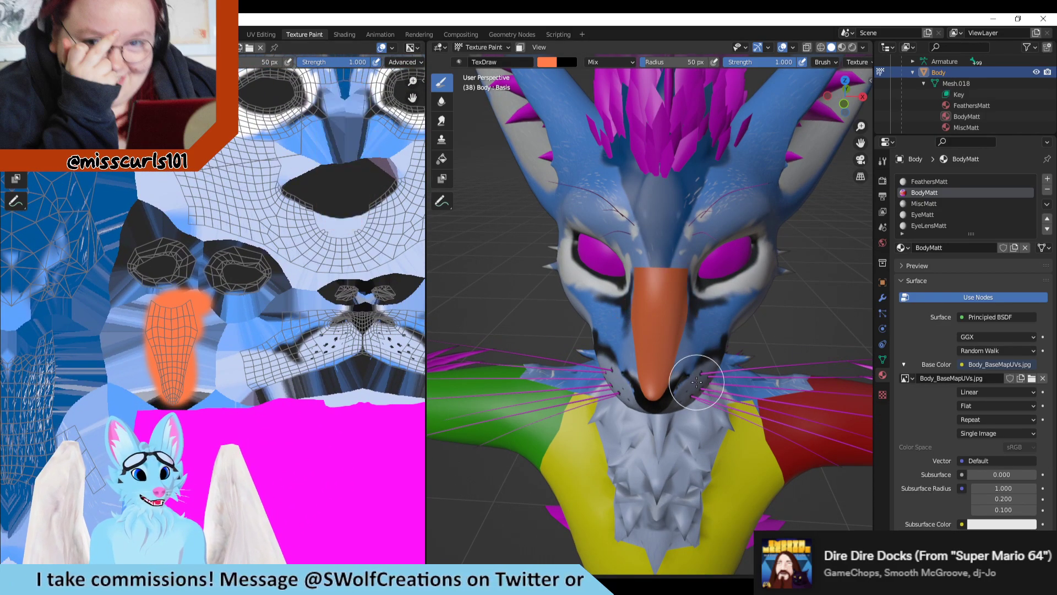
{"action": "key", "text": "ctrl+z"}
{"action": "mouse_move", "coordinate": [701, 392]}
{"action": "middle_mouse_down"}
{"action": "mouse_move", "coordinate": [662, 389]}
{"action": "mouse_move", "coordinate": [805, 374]}
{"action": "mouse_move", "coordinate": [660, 333]}
{"action": "mouse_move", "coordinate": [693, 330]}
{"action": "middle_mouse_up"}
{"action": "scroll", "coordinate": [350, 320], "scroll_direction": "down", "scroll_amount": 2}
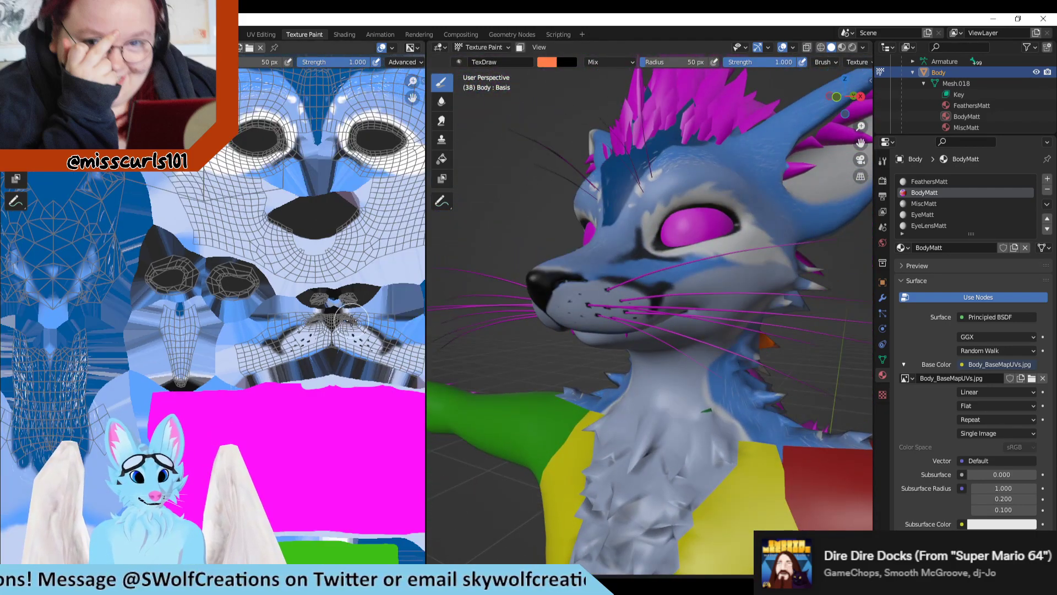
Step: Try painting the chest fluff orange on the model from the front, and undo the stroke
{"action": "scroll", "coordinate": [256, 343], "scroll_direction": "up", "scroll_amount": 3}
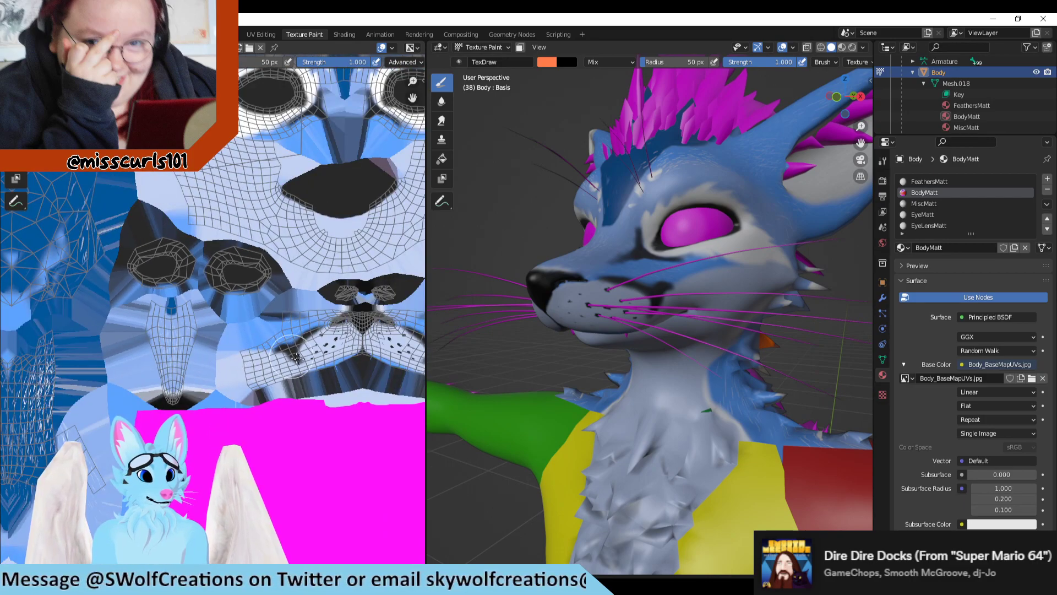
{"action": "scroll", "coordinate": [290, 358], "scroll_direction": "down", "scroll_amount": 2}
{"action": "scroll", "coordinate": [300, 311], "scroll_direction": "down", "scroll_amount": 2}
{"action": "scroll", "coordinate": [287, 245], "scroll_direction": "up", "scroll_amount": 2}
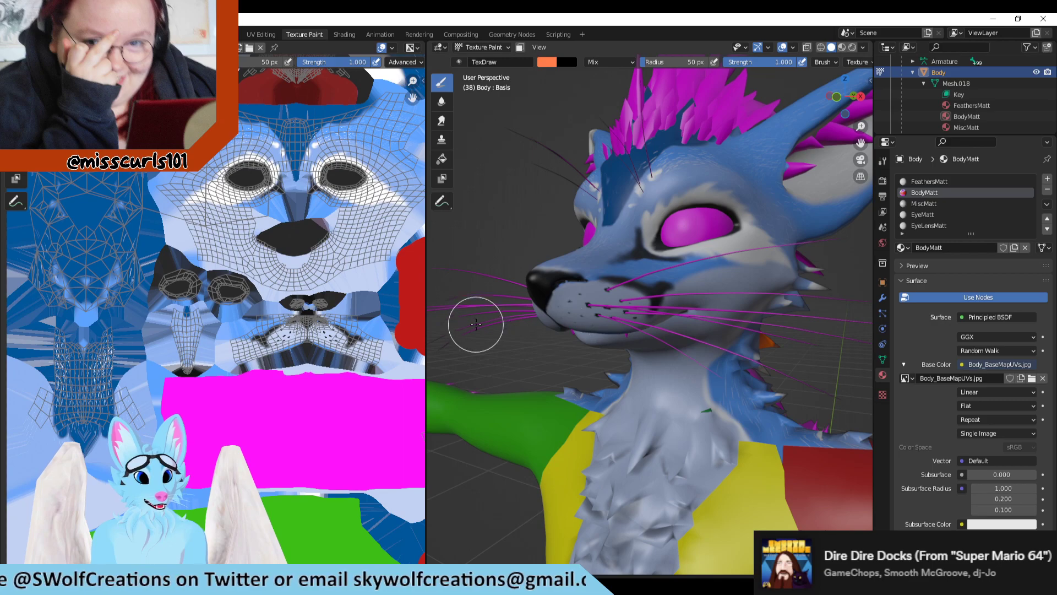
{"action": "mouse_move", "coordinate": [476, 324]}
{"action": "middle_mouse_down"}
{"action": "mouse_move", "coordinate": [861, 324]}
{"action": "mouse_move", "coordinate": [496, 325]}
{"action": "mouse_move", "coordinate": [739, 327]}
{"action": "mouse_move", "coordinate": [682, 354]}
{"action": "mouse_move", "coordinate": [708, 354]}
{"action": "mouse_move", "coordinate": [686, 384]}
{"action": "middle_mouse_up"}
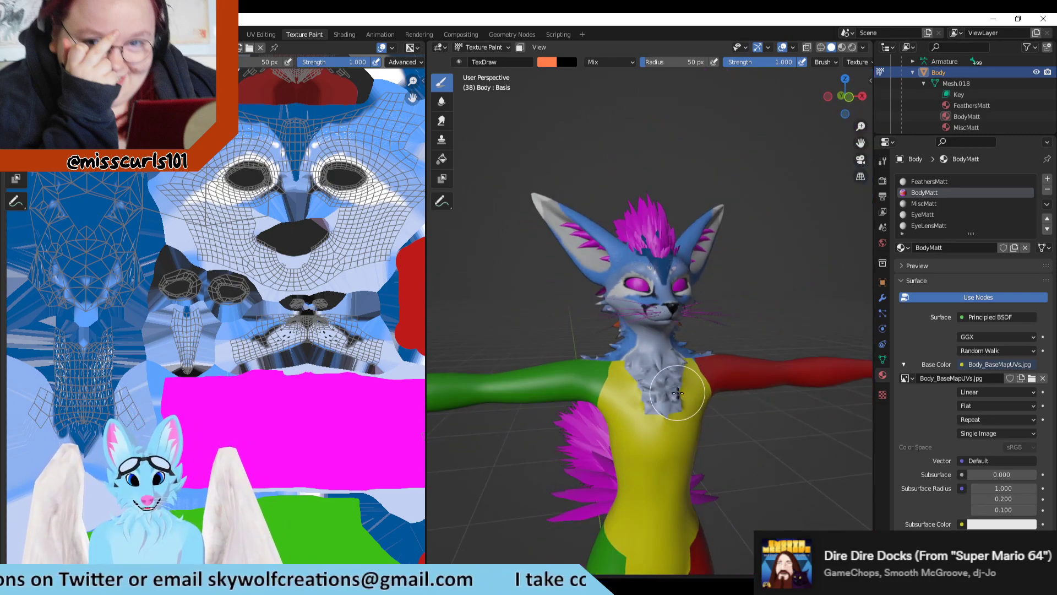
{"action": "mouse_move", "coordinate": [679, 389]}
{"action": "left_mouse_down"}
{"action": "mouse_move", "coordinate": [660, 392]}
{"action": "mouse_move", "coordinate": [676, 389]}
{"action": "left_mouse_up"}
{"action": "left_click_drag", "start_coordinate": [629, 380], "coordinate": [665, 362]}
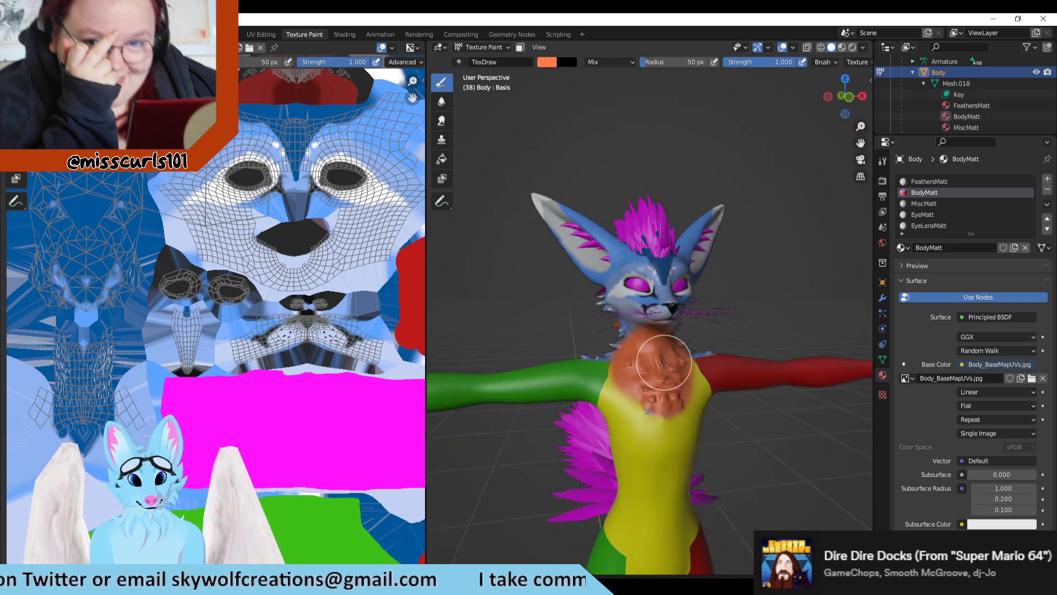
{"action": "scroll", "coordinate": [214, 318], "scroll_direction": "down", "scroll_amount": 2}
{"action": "key", "text": "ctrl+z"}
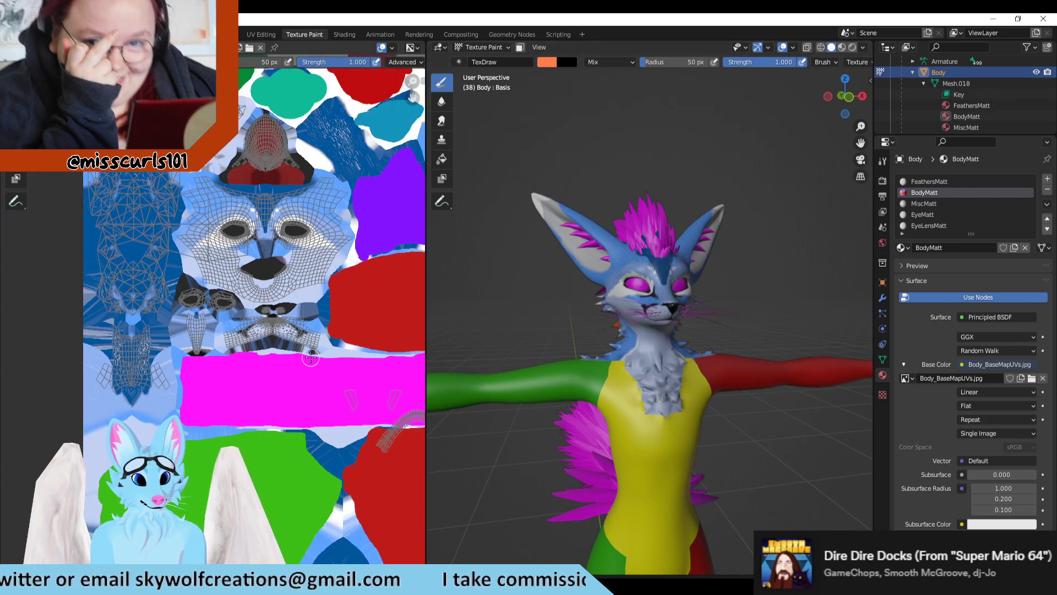
Step: Compare the face and muzzle islands with the fox's head as seen from the front and the side
{"action": "scroll", "coordinate": [264, 231], "scroll_direction": "down", "scroll_amount": 2}
{"action": "scroll", "coordinate": [278, 167], "scroll_direction": "up", "scroll_amount": 2}
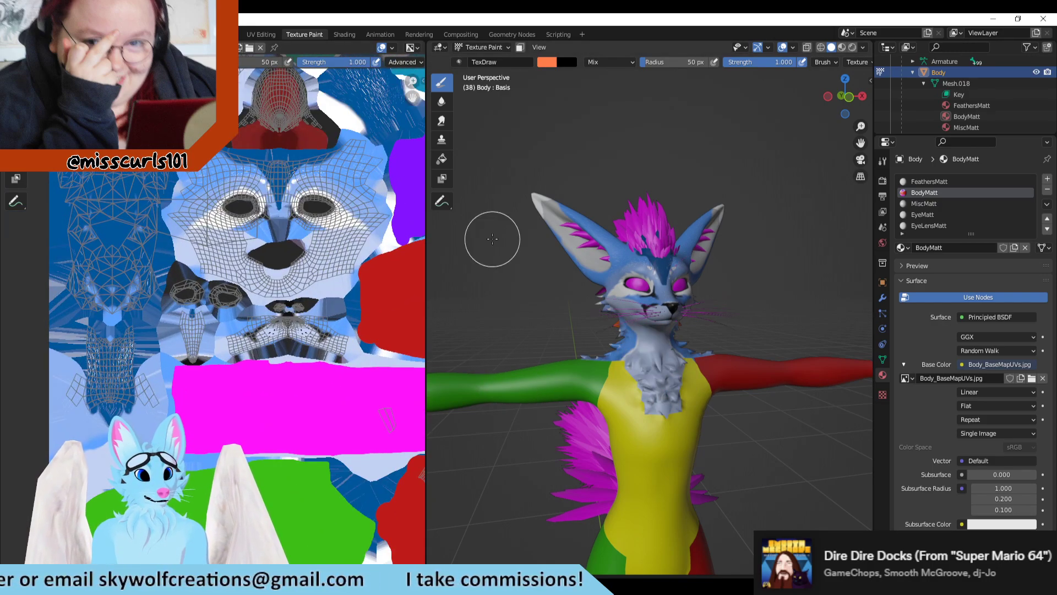
{"action": "middle_click_drag", "start_coordinate": [316, 174], "coordinate": [313, 251]}
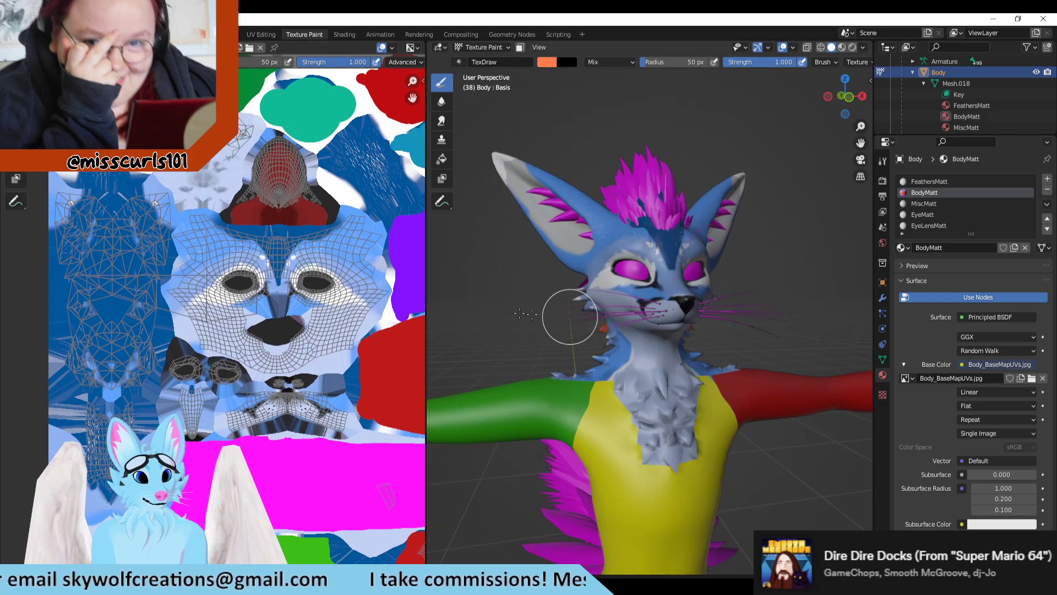
{"action": "middle_click_drag", "start_coordinate": [561, 314], "coordinate": [542, 290]}
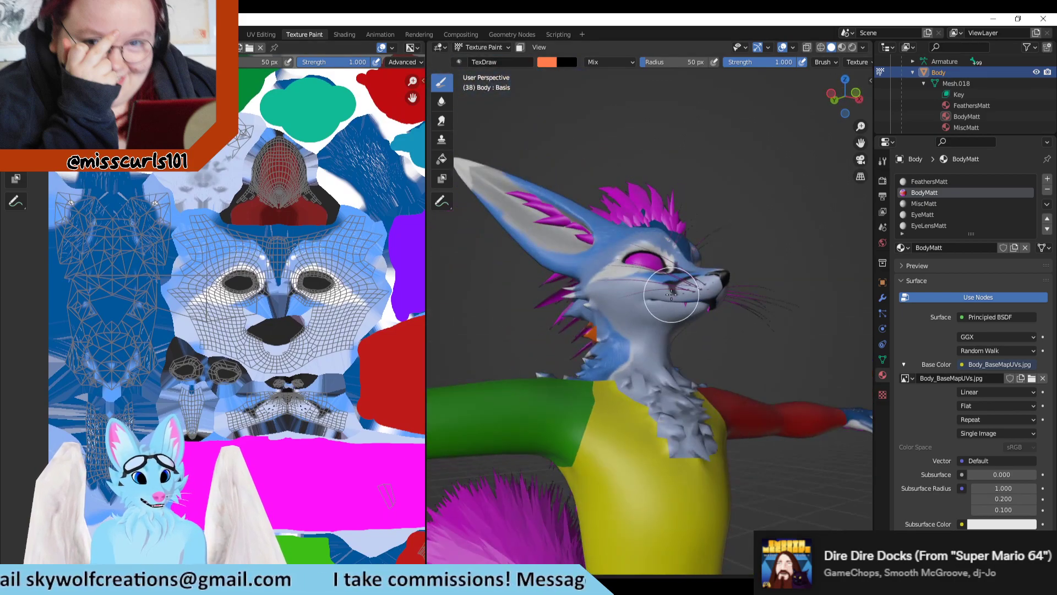
{"action": "scroll", "coordinate": [227, 296], "scroll_direction": "down", "scroll_amount": 1}
{"action": "scroll", "coordinate": [734, 352], "scroll_direction": "up", "scroll_amount": 2}
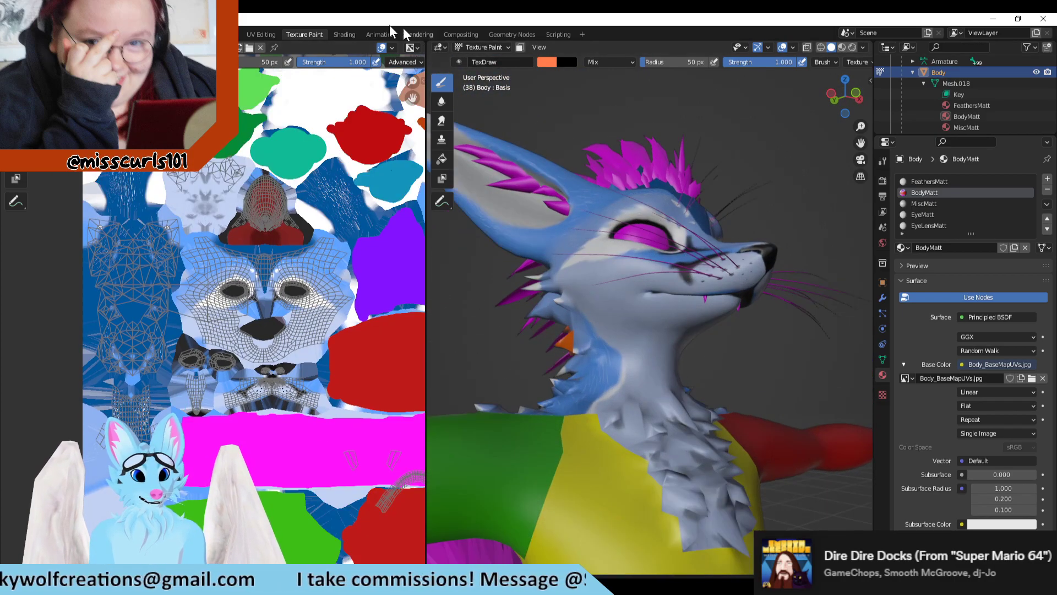
Step: Switch to the UV Editing workspace and view the avatar's back alongside the dark blue and face UV islands
{"action": "left_click", "coordinate": [262, 34]}
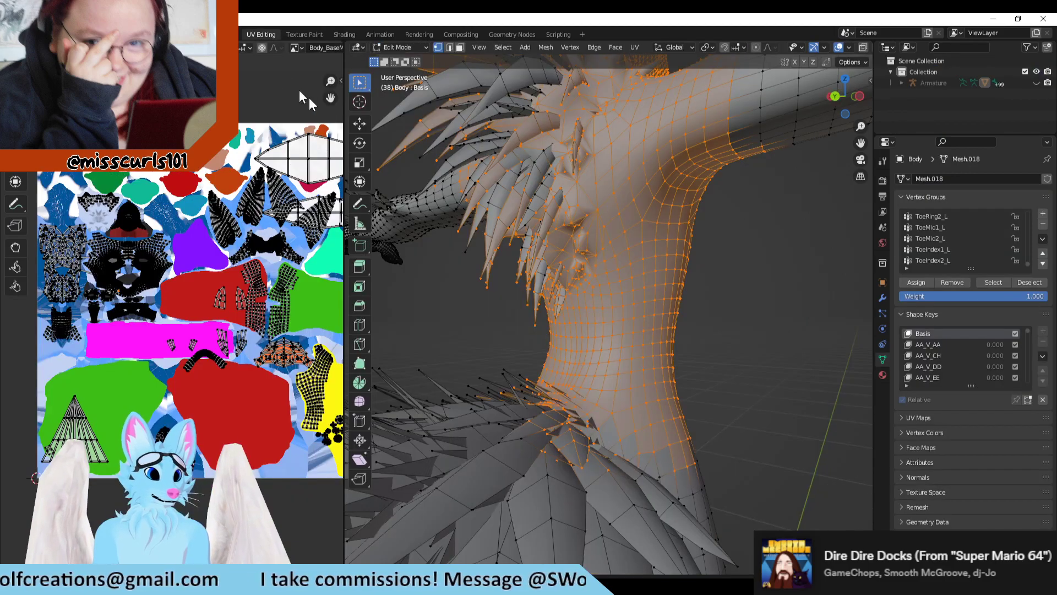
{"action": "middle_click_drag", "start_coordinate": [617, 248], "coordinate": [692, 228]}
{"action": "scroll", "coordinate": [168, 255], "scroll_direction": "up", "scroll_amount": 2}
{"action": "scroll", "coordinate": [167, 256], "scroll_direction": "up", "scroll_amount": 6}
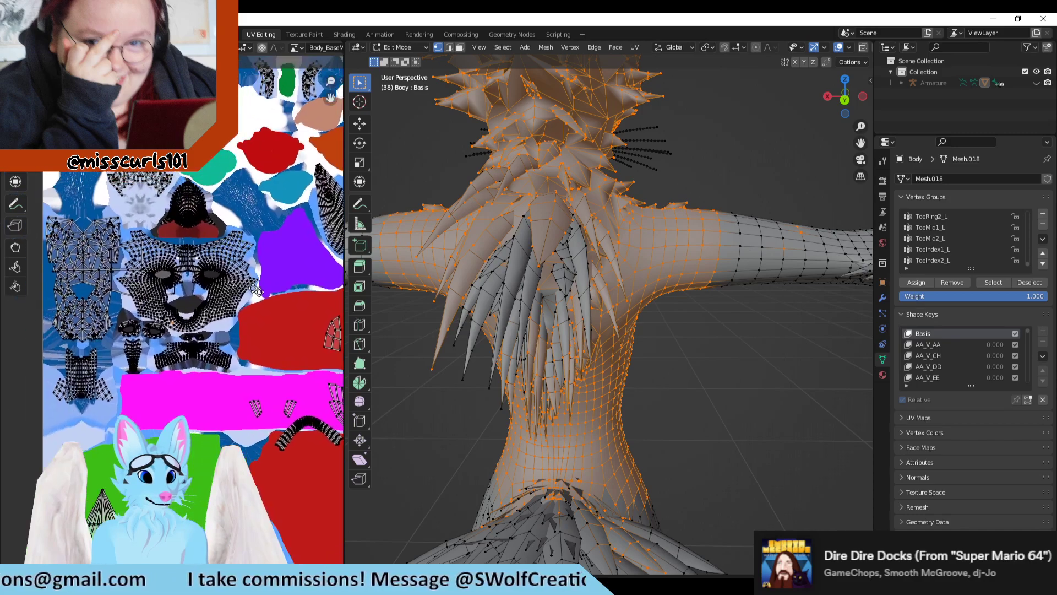
{"action": "middle_click_drag", "start_coordinate": [220, 387], "coordinate": [230, 363]}
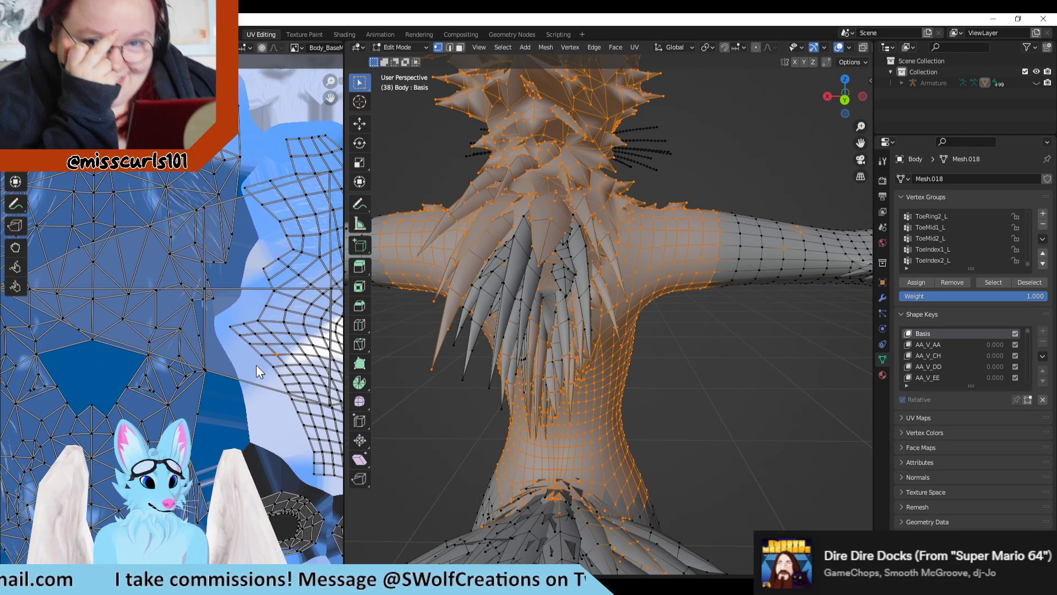
{"action": "scroll", "coordinate": [286, 377], "scroll_direction": "down", "scroll_amount": 1}
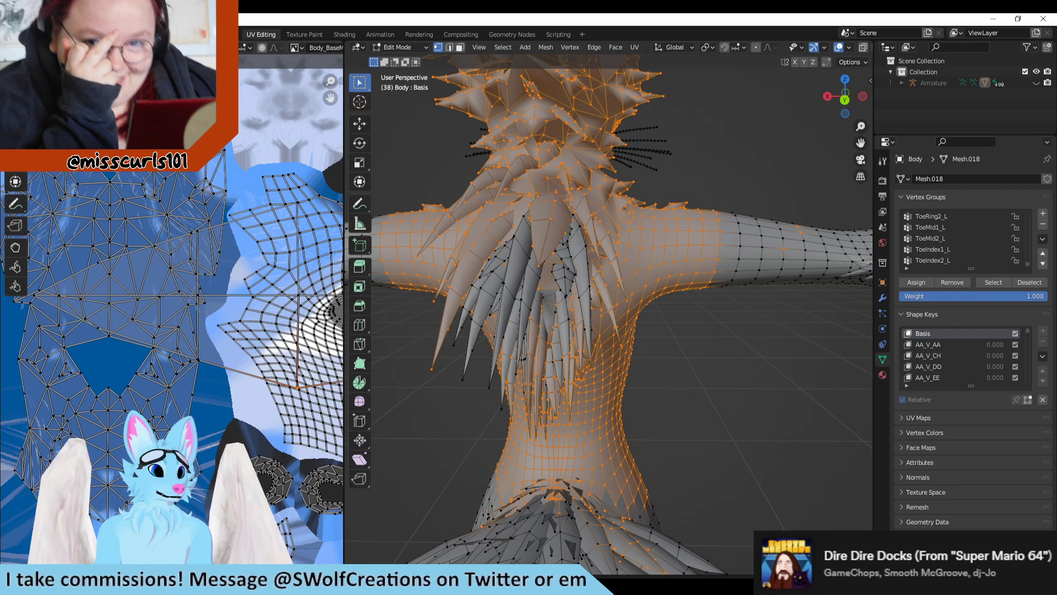
Step: Turn on UV sync selection and add the centre vertex of the unselected patch on the dark blue island to the selection
{"action": "key", "text": "a"}
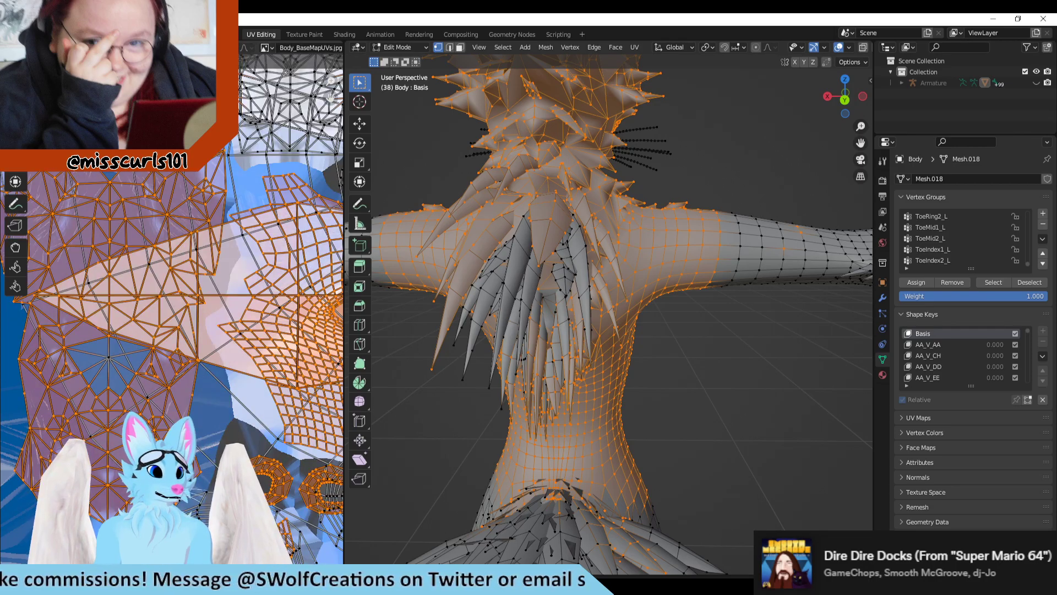
{"action": "scroll", "coordinate": [194, 342], "scroll_direction": "down", "scroll_amount": 4}
{"action": "scroll", "coordinate": [125, 343], "scroll_direction": "up", "scroll_amount": 5}
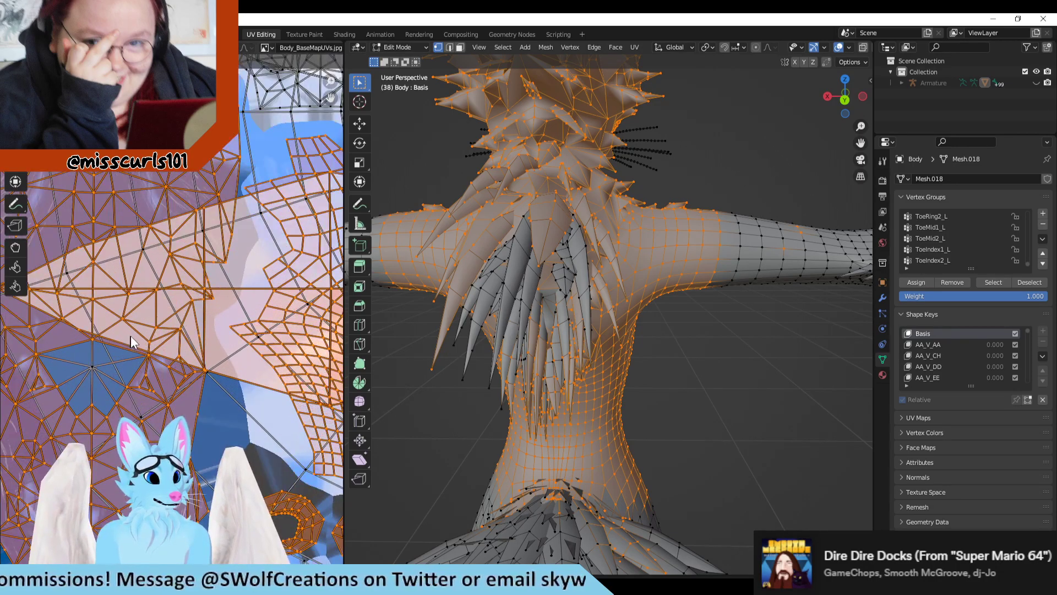
{"action": "scroll", "coordinate": [131, 335], "scroll_direction": "down", "scroll_amount": 5}
{"action": "scroll", "coordinate": [159, 345], "scroll_direction": "up", "scroll_amount": 6}
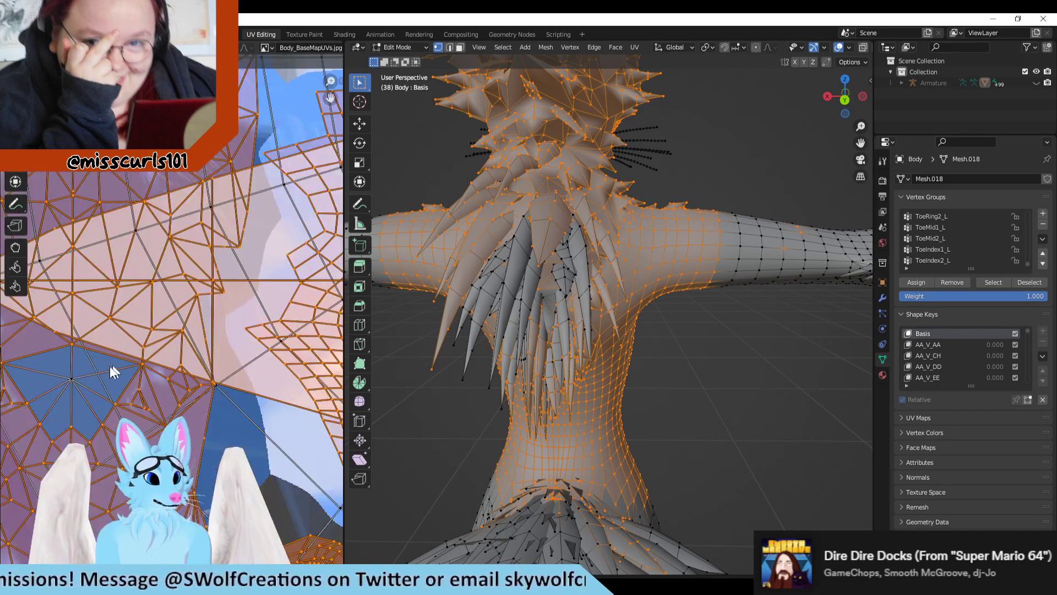
{"action": "left_click", "coordinate": [71, 377], "text": "shift"}
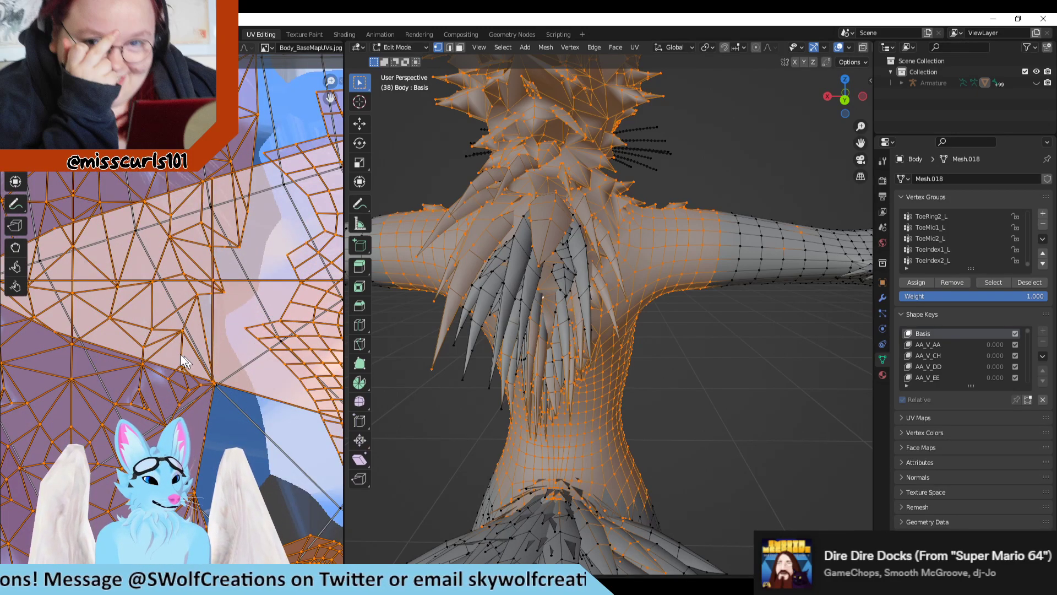
Step: Try selecting the UV vertex on the upper edge of the large triangular face between the dark blue and face islands, and undo it
{"action": "scroll", "coordinate": [159, 347], "scroll_direction": "down", "scroll_amount": 4}
{"action": "scroll", "coordinate": [84, 321], "scroll_direction": "up", "scroll_amount": 5}
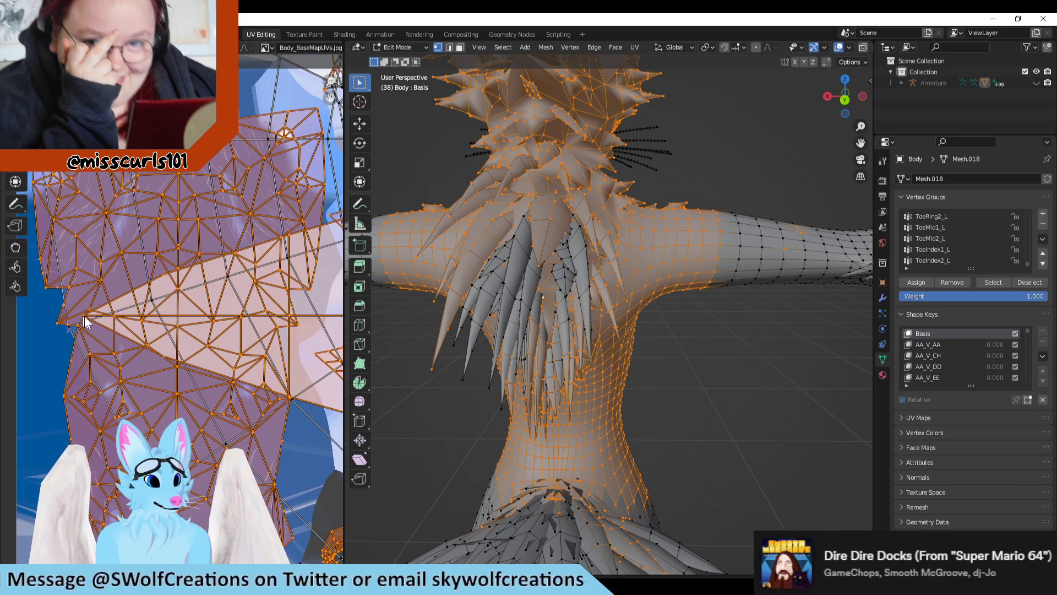
{"action": "scroll", "coordinate": [242, 339], "scroll_direction": "down", "scroll_amount": 3}
{"action": "scroll", "coordinate": [156, 262], "scroll_direction": "up", "scroll_amount": 6}
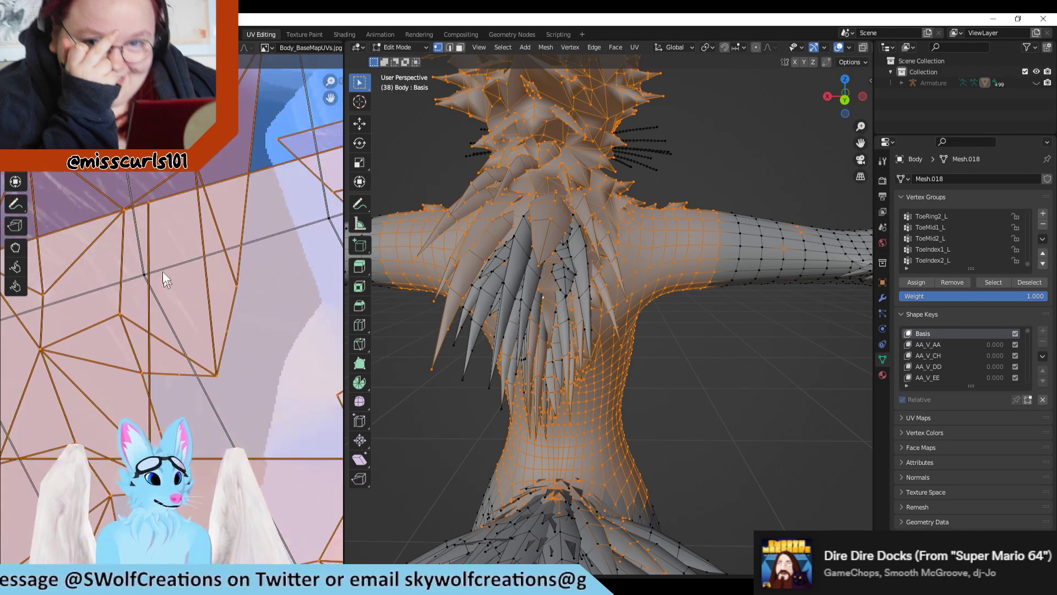
{"action": "left_click", "coordinate": [150, 201]}
{"action": "key", "text": "ctrl+z"}
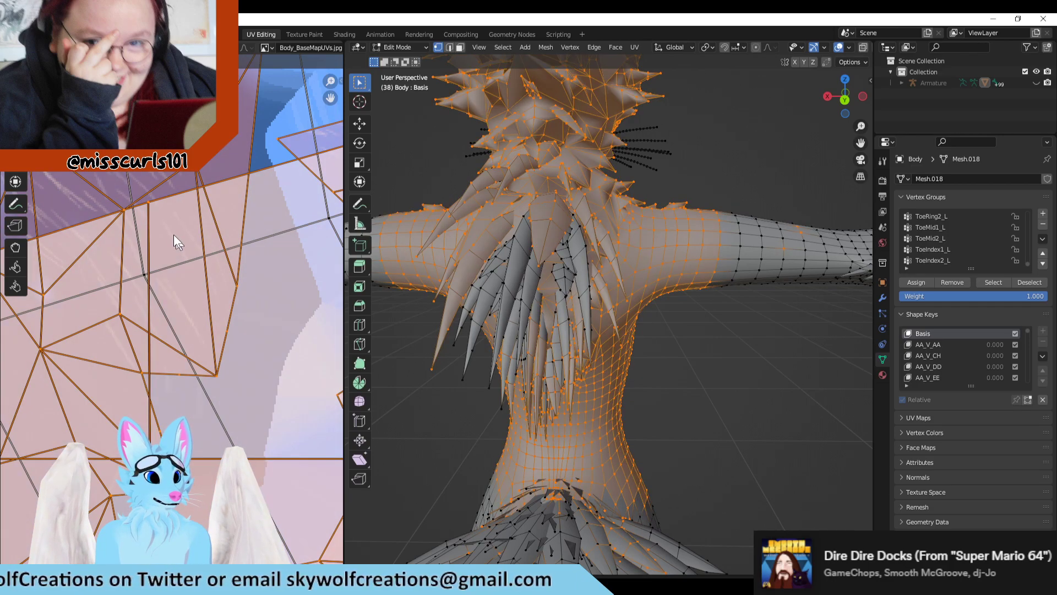
{"action": "left_click", "coordinate": [150, 212]}
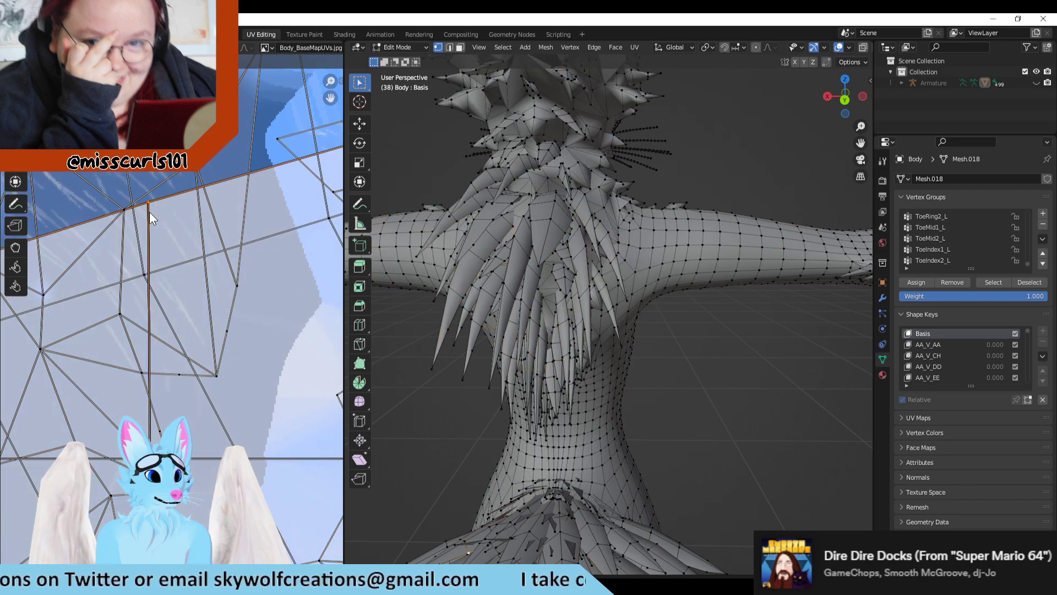
{"action": "key", "text": "ctrl+z"}
{"action": "scroll", "coordinate": [180, 233], "scroll_direction": "down", "scroll_amount": 6}
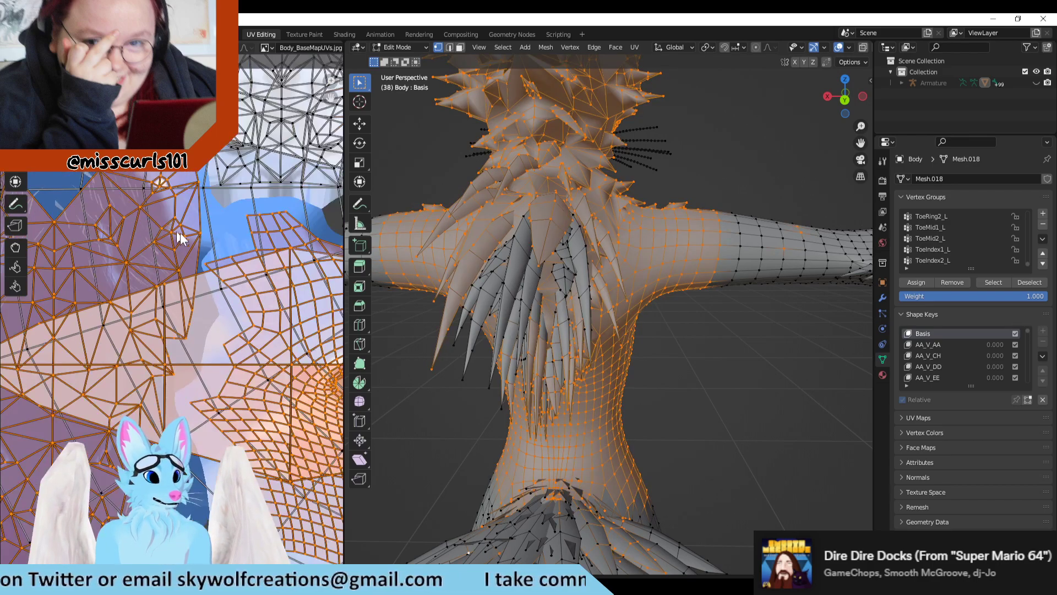
Step: Examine which UVs are selected on the face, mouth, muzzle, nose-bridge and neck islands
{"action": "scroll", "coordinate": [165, 300], "scroll_direction": "up", "scroll_amount": 2}
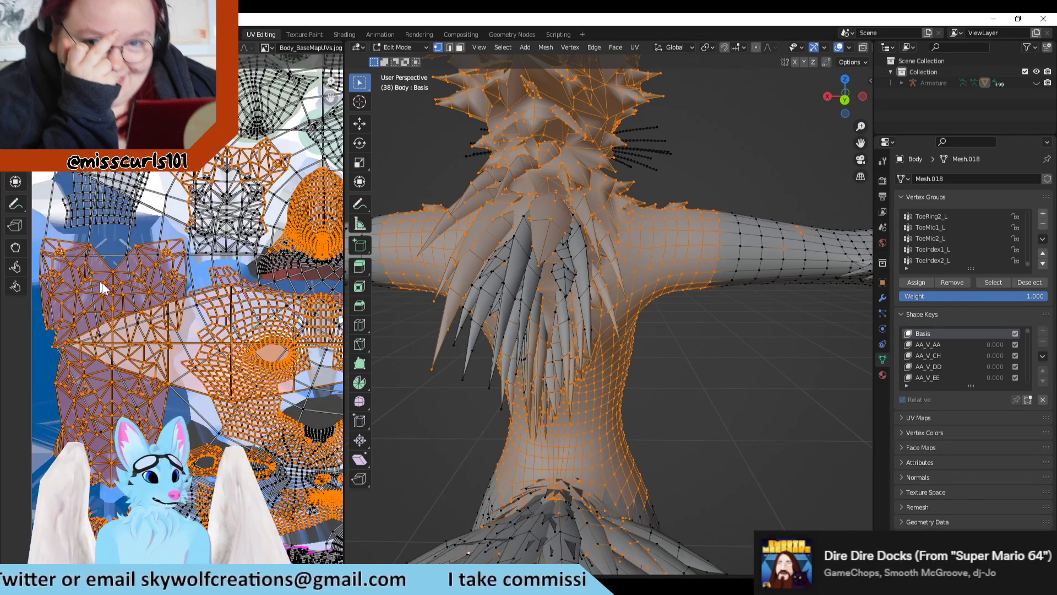
{"action": "scroll", "coordinate": [104, 284], "scroll_direction": "up", "scroll_amount": 2}
{"action": "middle_click_drag", "start_coordinate": [264, 313], "coordinate": [101, 195]}
{"action": "middle_click_drag", "start_coordinate": [163, 299], "coordinate": [77, 202]}
{"action": "scroll", "coordinate": [211, 306], "scroll_direction": "up", "scroll_amount": 4}
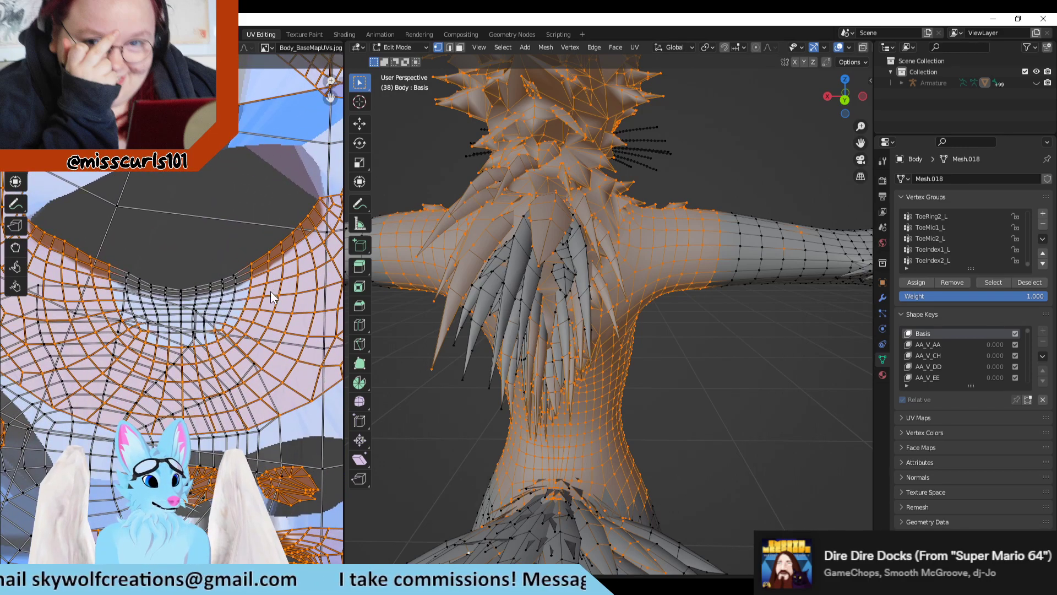
{"action": "scroll", "coordinate": [271, 297], "scroll_direction": "down", "scroll_amount": 5}
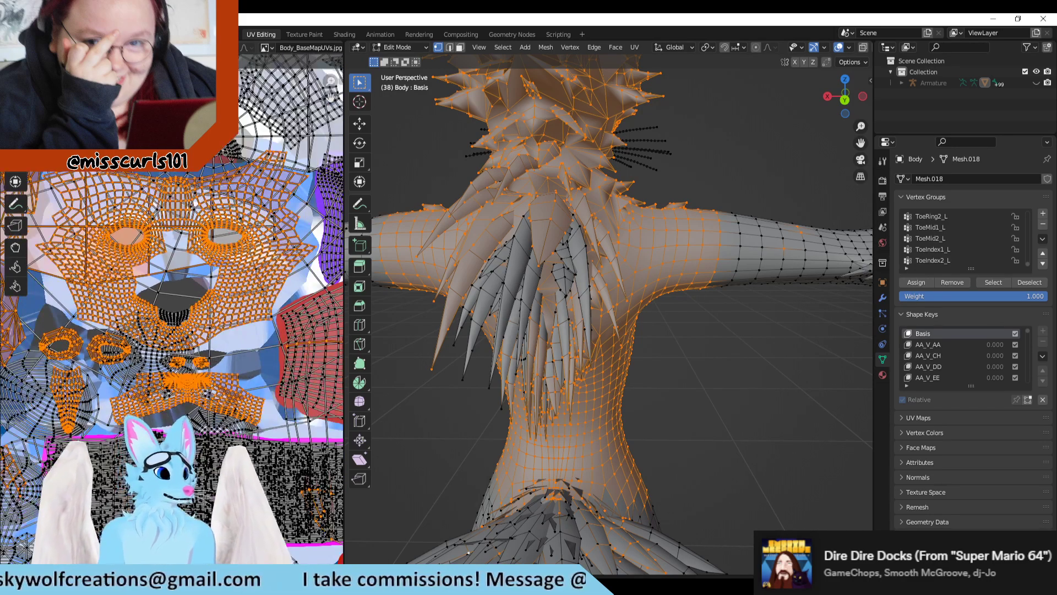
{"action": "scroll", "coordinate": [171, 308], "scroll_direction": "up", "scroll_amount": 4}
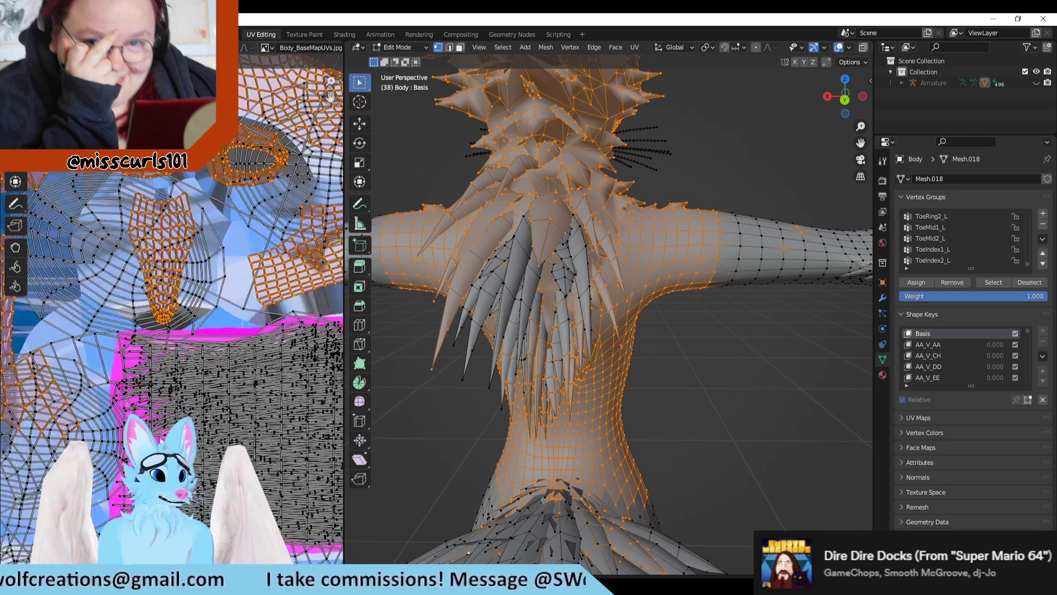
{"action": "scroll", "coordinate": [215, 393], "scroll_direction": "down", "scroll_amount": 4}
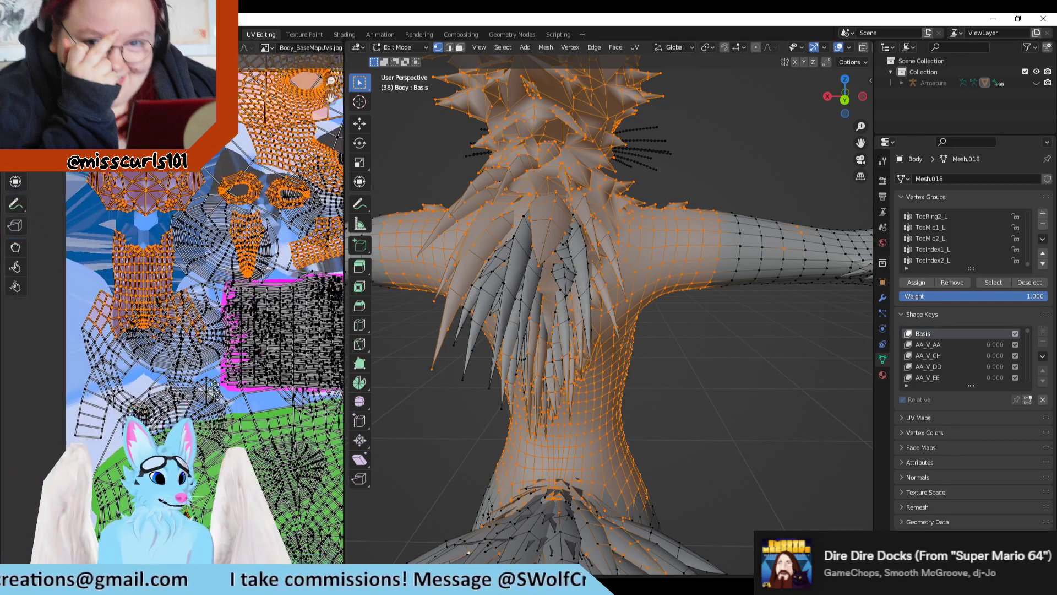
{"action": "scroll", "coordinate": [215, 393], "scroll_direction": "up", "scroll_amount": 5}
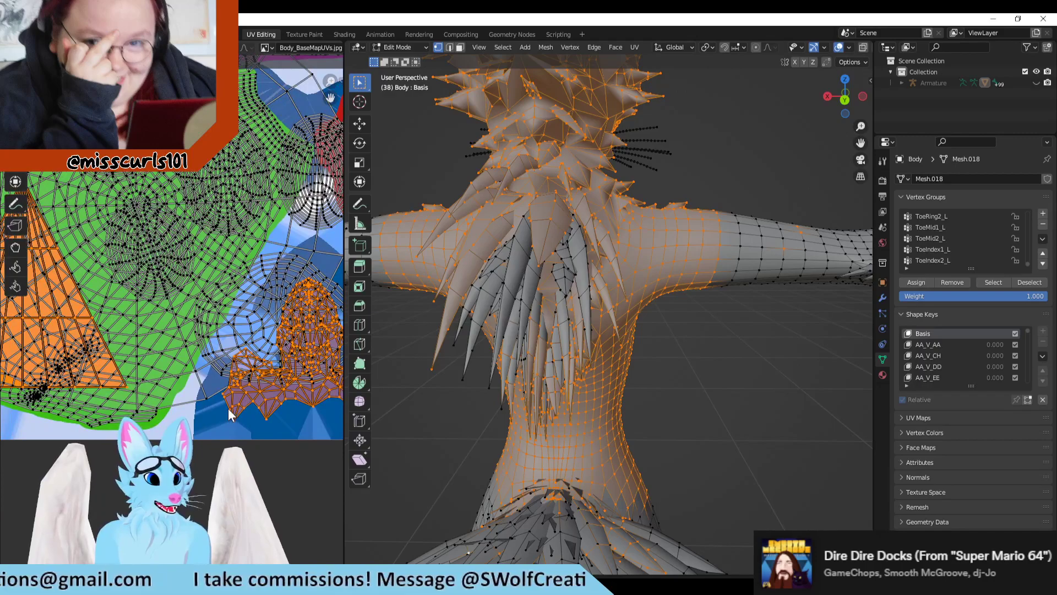
Step: Examine the UVs overlapping the yellow torso island, the turquoise island and the large orange diamond-shaped face
{"action": "middle_click_drag", "start_coordinate": [299, 384], "coordinate": [201, 395]}
{"action": "middle_click_drag", "start_coordinate": [307, 311], "coordinate": [135, 364]}
{"action": "middle_click_drag", "start_coordinate": [238, 365], "coordinate": [102, 333]}
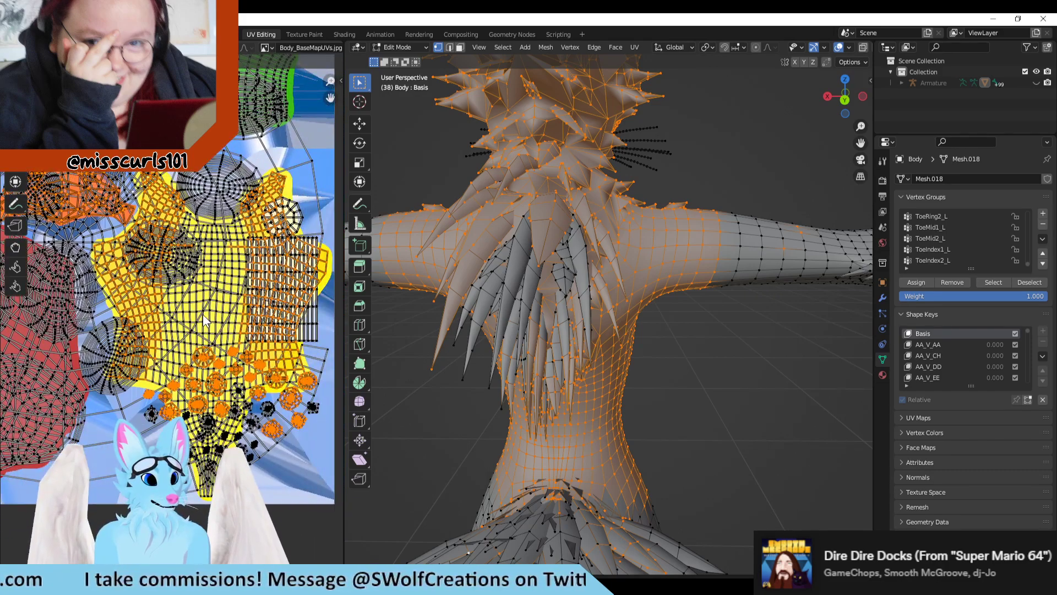
{"action": "middle_click_drag", "start_coordinate": [203, 315], "coordinate": [223, 460]}
{"action": "middle_click_drag", "start_coordinate": [193, 251], "coordinate": [155, 461]}
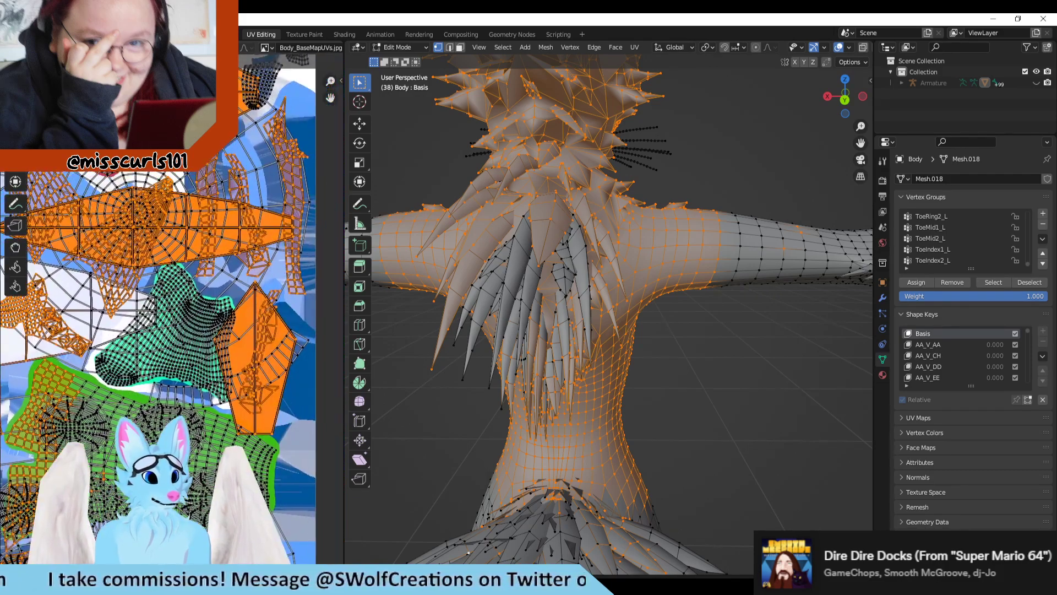
{"action": "scroll", "coordinate": [287, 467], "scroll_direction": "up", "scroll_amount": 4}
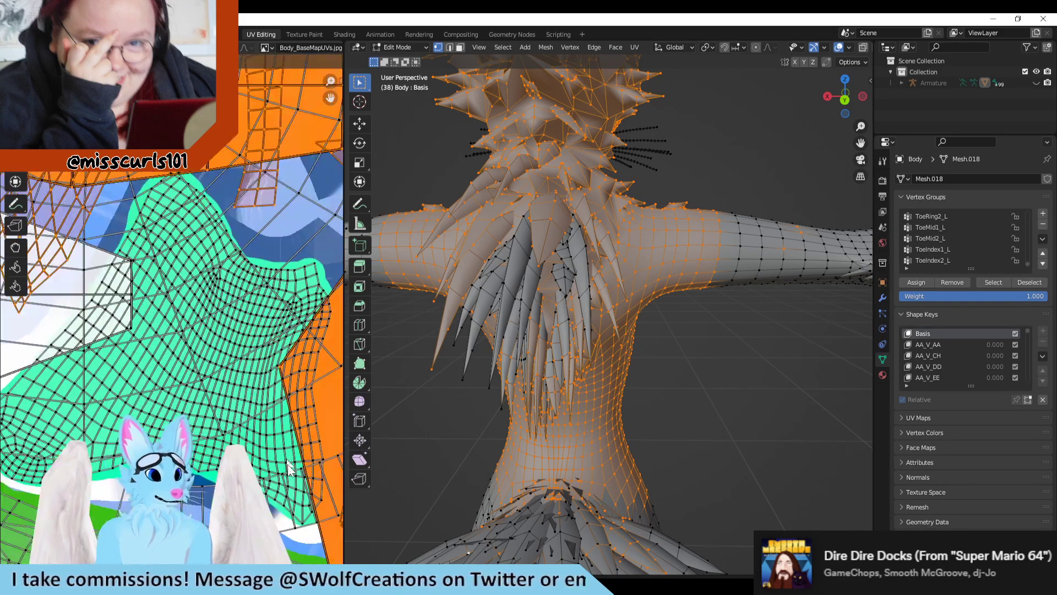
{"action": "scroll", "coordinate": [210, 346], "scroll_direction": "down", "scroll_amount": 4}
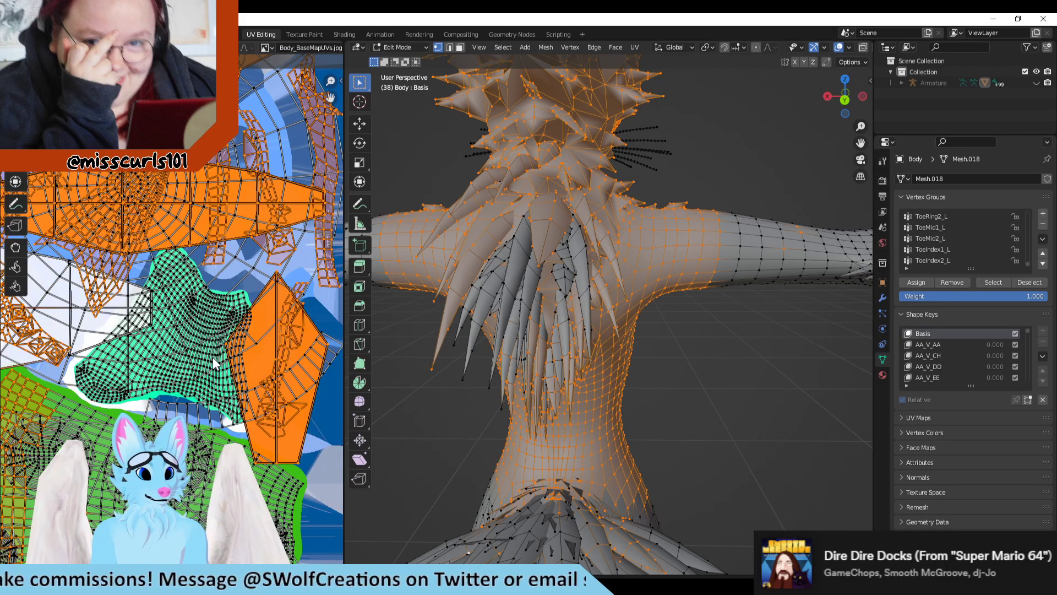
{"action": "scroll", "coordinate": [279, 291], "scroll_direction": "up", "scroll_amount": 3}
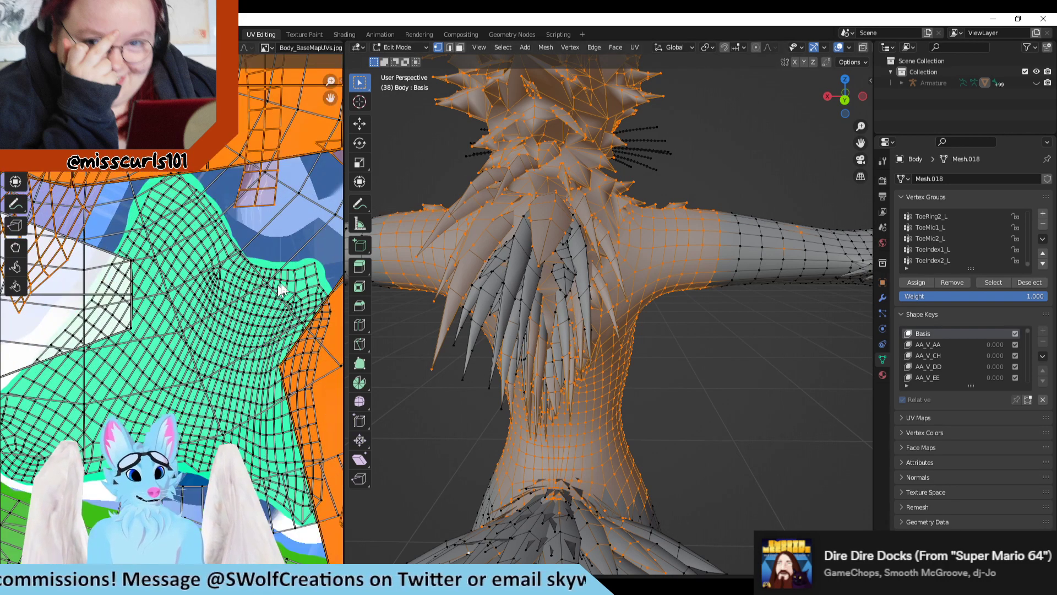
{"action": "middle_click_drag", "start_coordinate": [281, 291], "coordinate": [104, 265]}
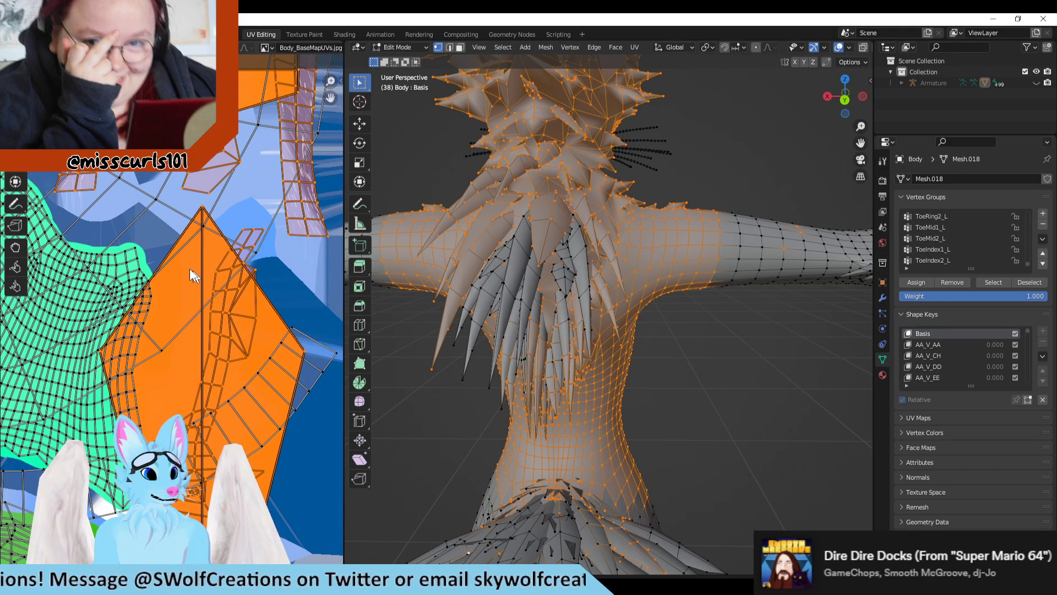
{"action": "right_click", "coordinate": [203, 210]}
{"action": "key", "text": "Return"}
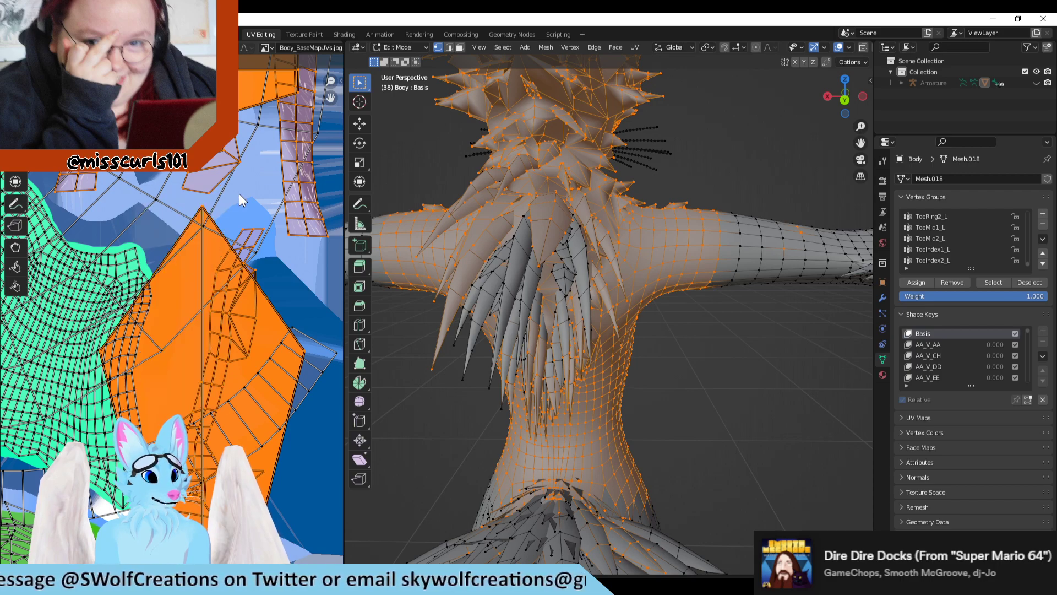
Step: Examine the large orange diamond-shaped faces and the UVs surrounding them beside the turquoise island
{"action": "middle_click_drag", "start_coordinate": [203, 209], "coordinate": [213, 212]}
{"action": "right_click", "coordinate": [213, 212]}
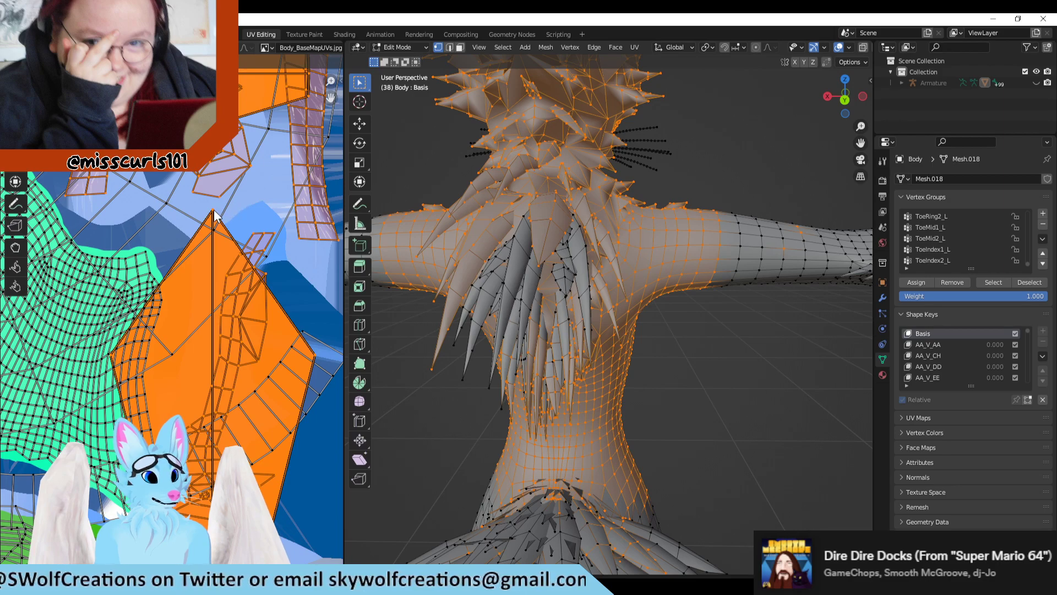
{"action": "scroll", "coordinate": [295, 317], "scroll_direction": "down", "scroll_amount": 2}
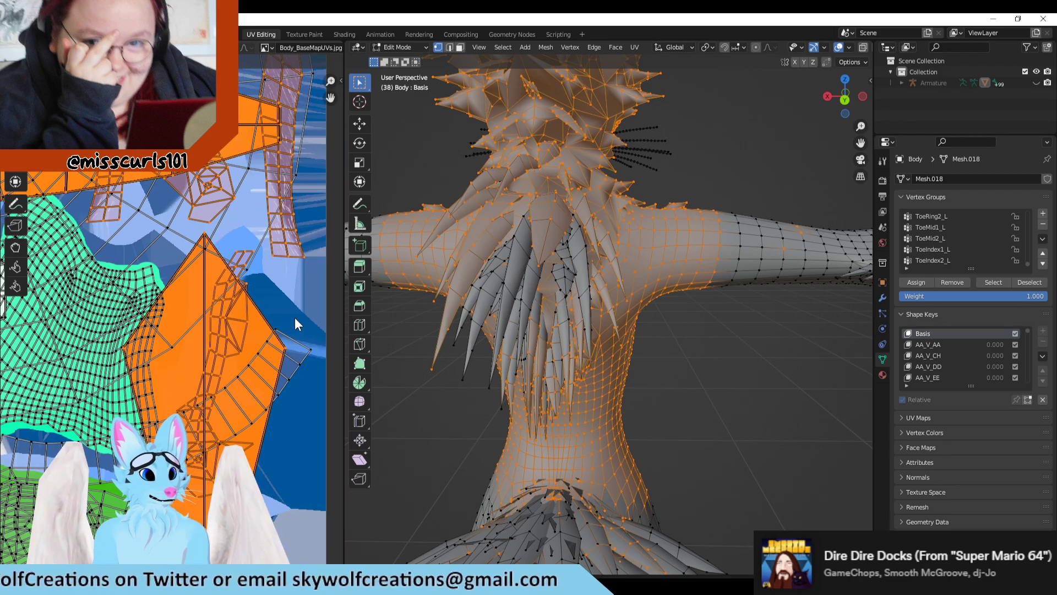
{"action": "scroll", "coordinate": [274, 352], "scroll_direction": "down", "scroll_amount": 1}
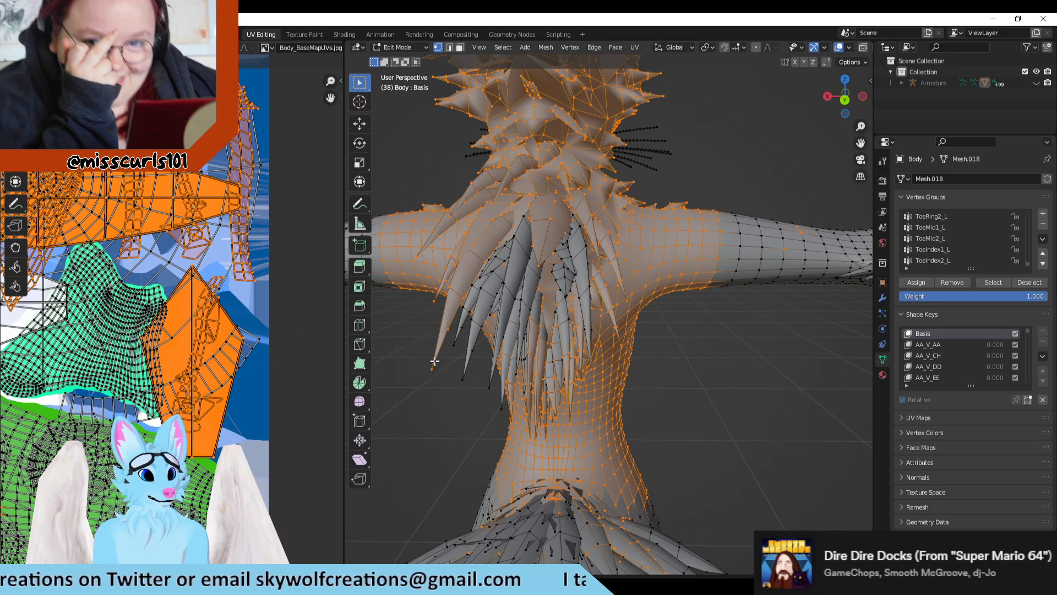
Step: Try selecting only the tip vertex of the outermost long fur spike on the avatar's back
{"action": "left_click_drag", "start_coordinate": [434, 361], "coordinate": [406, 394], "text": "shift"}
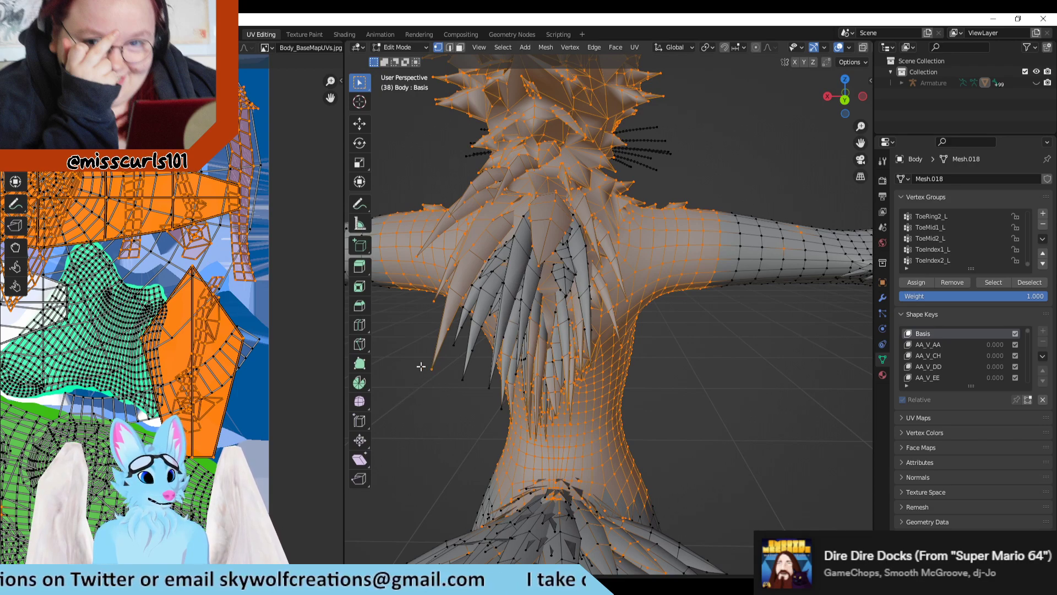
{"action": "left_click_drag", "start_coordinate": [420, 382], "coordinate": [416, 383]}
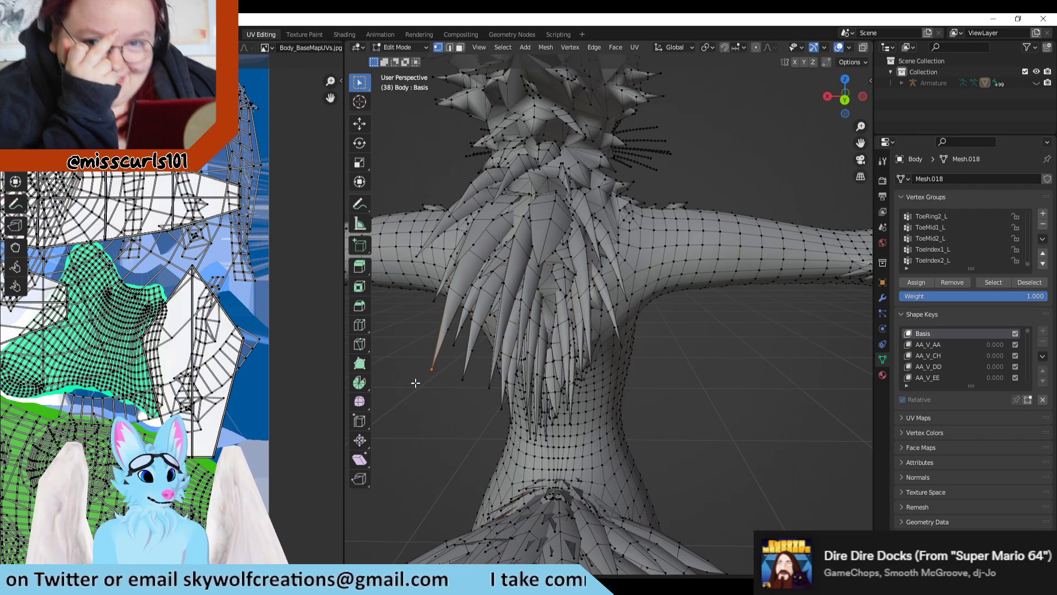
{"action": "scroll", "coordinate": [417, 381], "scroll_direction": "down", "scroll_amount": 3}
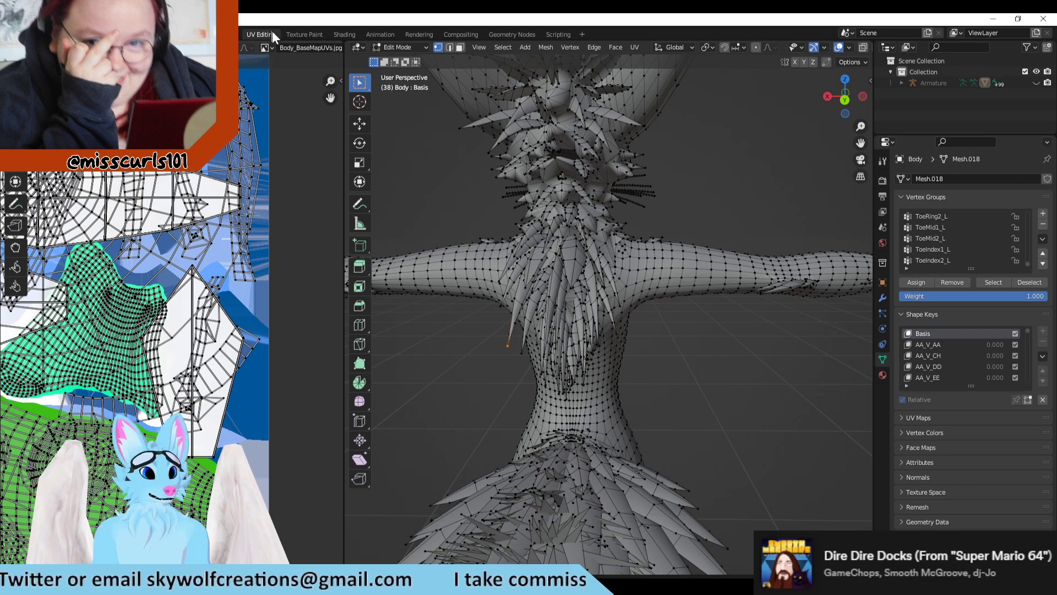
Step: Check the body's UV layout in the Texture Paint workspace with the mesh in Edit Mode, and return to UV Editing
{"action": "left_click", "coordinate": [304, 34]}
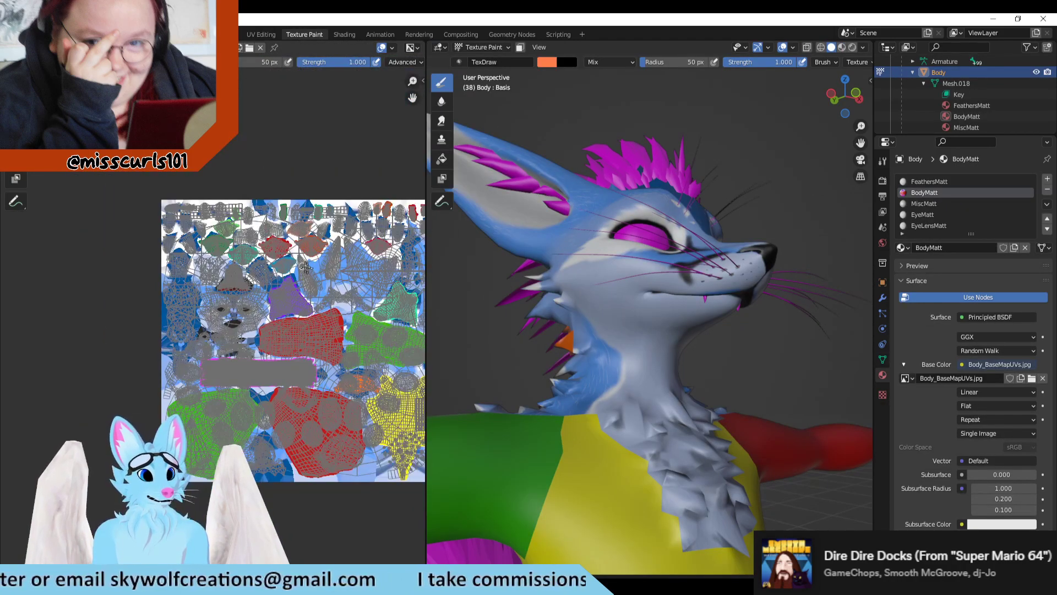
{"action": "key", "text": "Tab"}
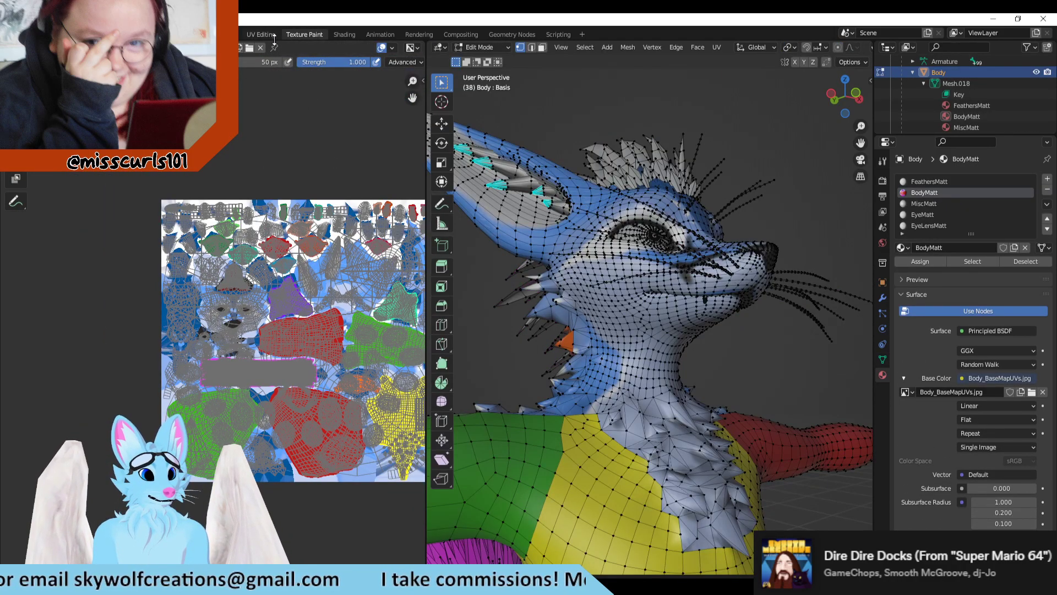
{"action": "left_click", "coordinate": [272, 36]}
Step: Undo the single-vertex selection on the back fur spike
{"action": "key", "text": "ctrl+z"}
{"action": "scroll", "coordinate": [289, 358], "scroll_direction": "down", "scroll_amount": 5}
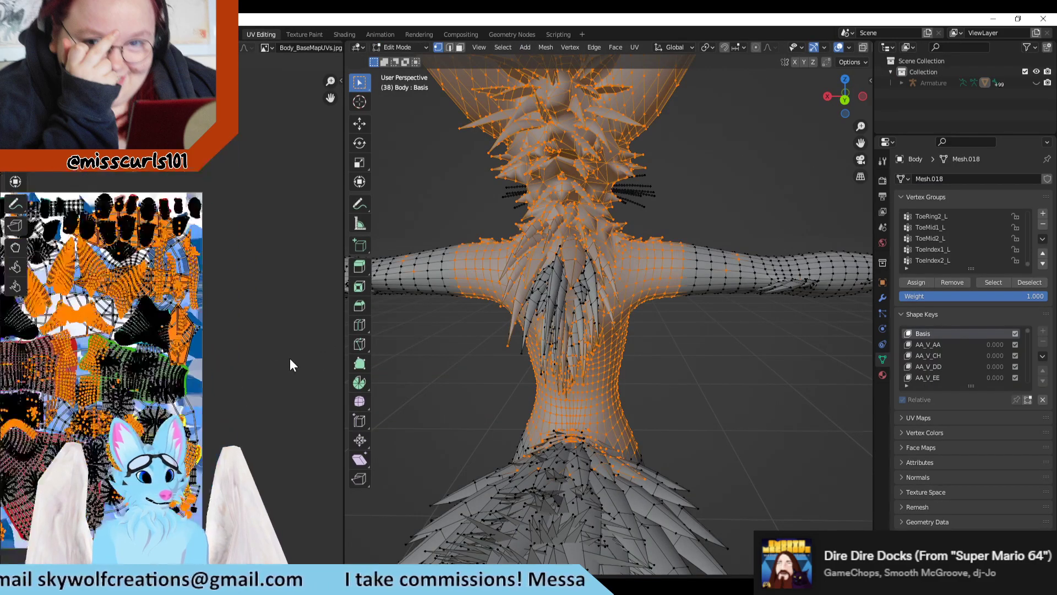
{"action": "scroll", "coordinate": [289, 349], "scroll_direction": "down", "scroll_amount": 2}
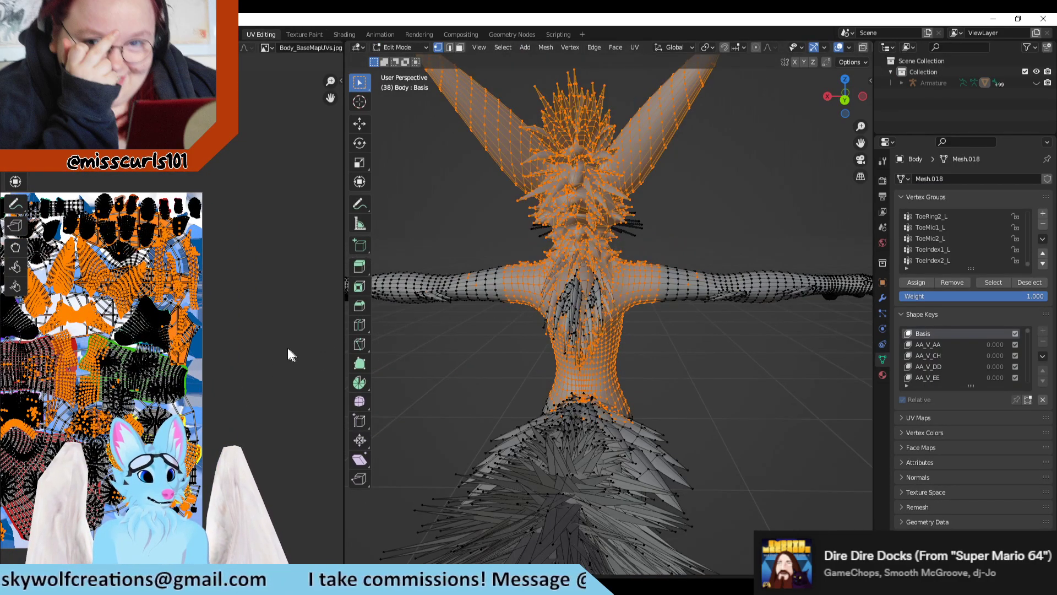
Step: Compare the UV layout with UV sync selection on and off, and check the selected islands in the Texture Paint workspace
{"action": "left_click", "coordinate": [31, 47]}
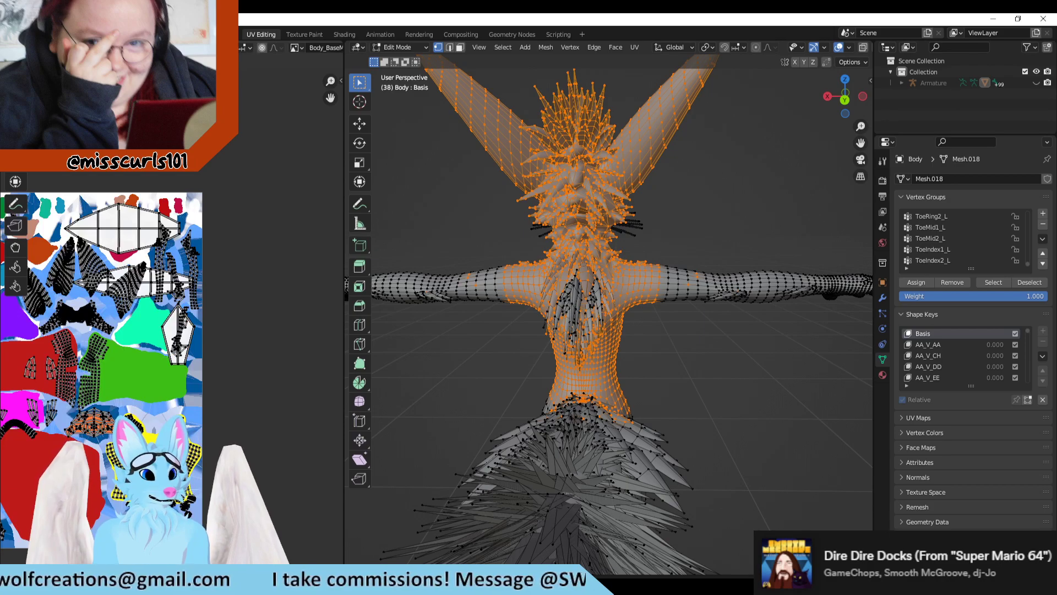
{"action": "left_click", "coordinate": [31, 47]}
{"action": "left_click", "coordinate": [31, 47]}
{"action": "left_click", "coordinate": [31, 47]}
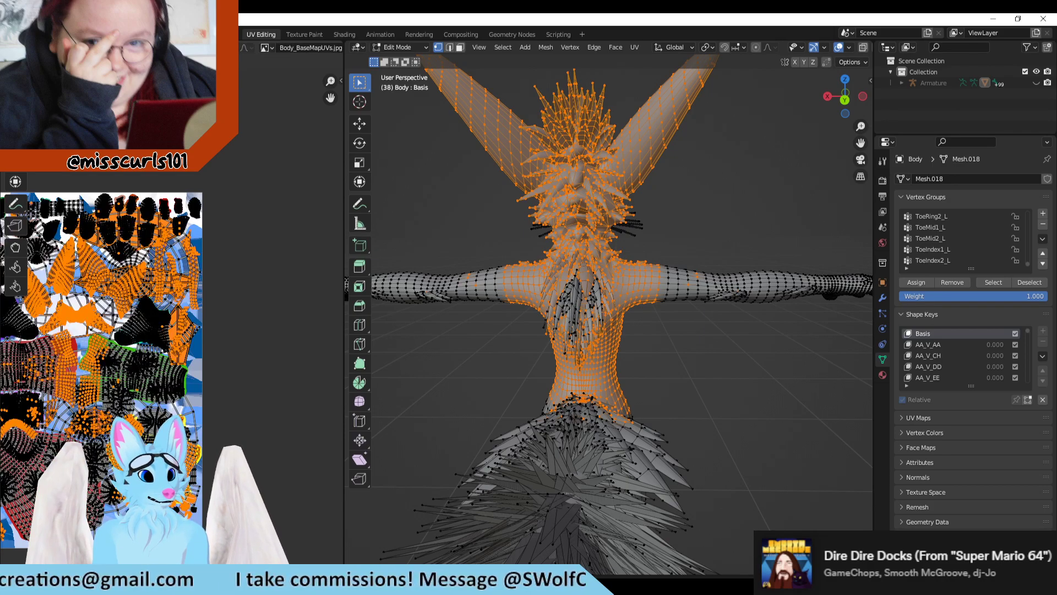
{"action": "left_click", "coordinate": [31, 48]}
{"action": "left_click", "coordinate": [312, 33]}
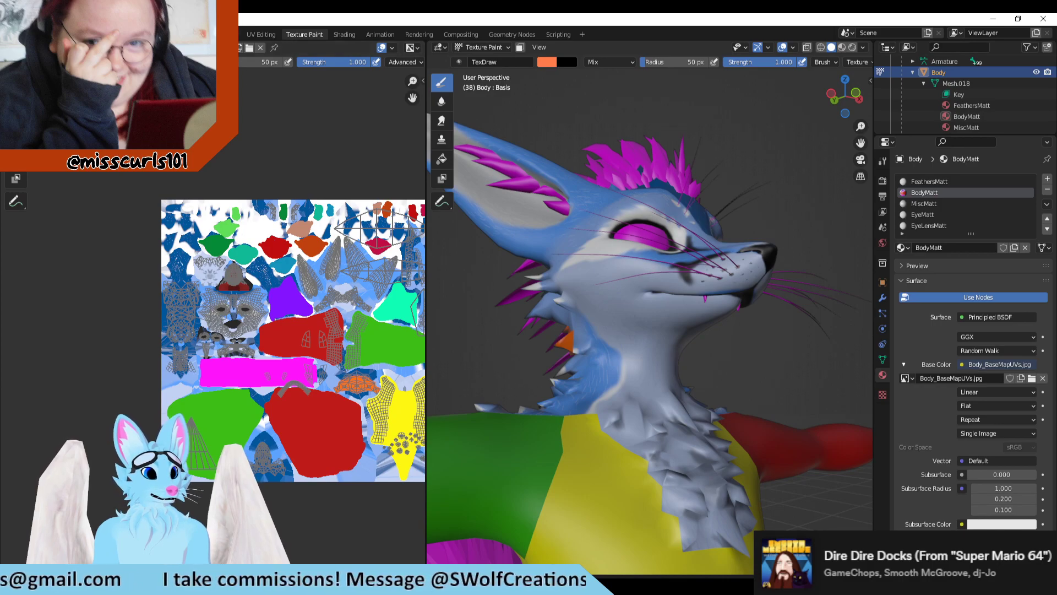
{"action": "left_click", "coordinate": [261, 34]}
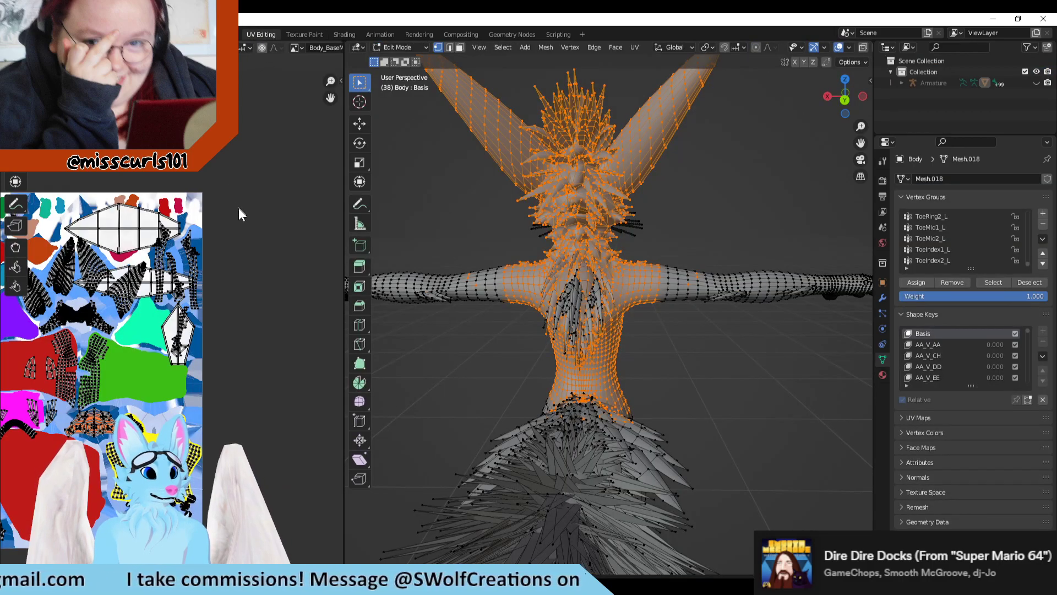
Step: Examine the ear islands and the white faces around them with UV sync selection on and off
{"action": "middle_click_drag", "start_coordinate": [200, 287], "coordinate": [200, 283]}
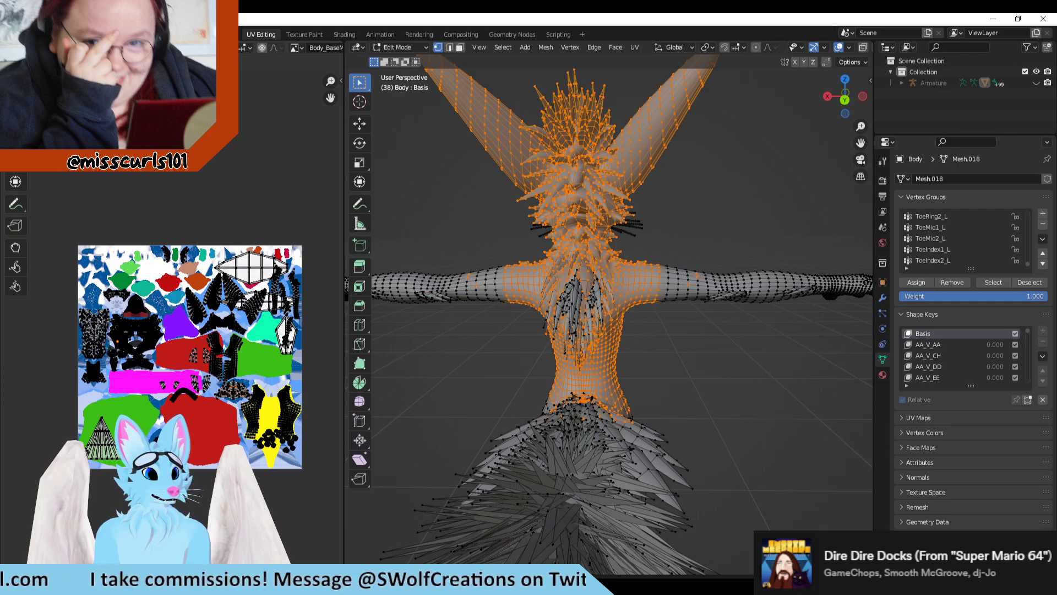
{"action": "scroll", "coordinate": [251, 329], "scroll_direction": "up", "scroll_amount": 6}
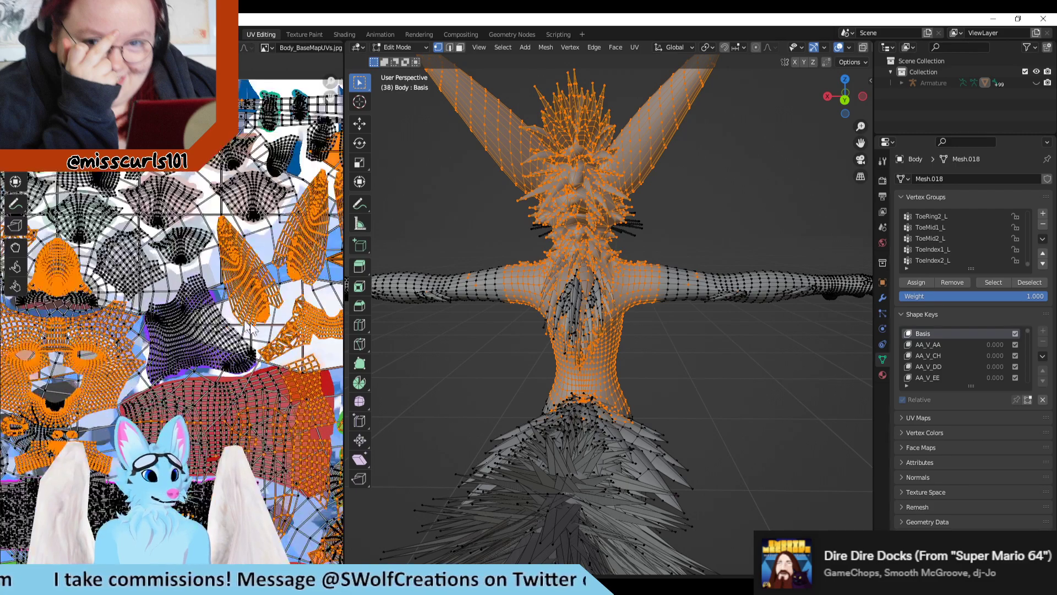
{"action": "middle_click_drag", "start_coordinate": [306, 291], "coordinate": [217, 269]}
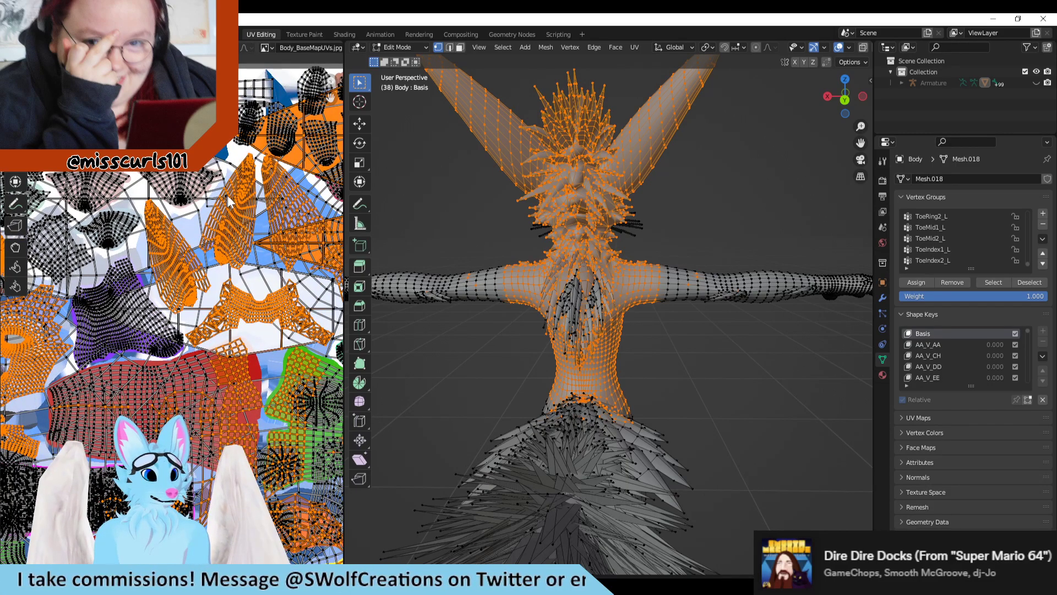
{"action": "left_click", "coordinate": [31, 48]}
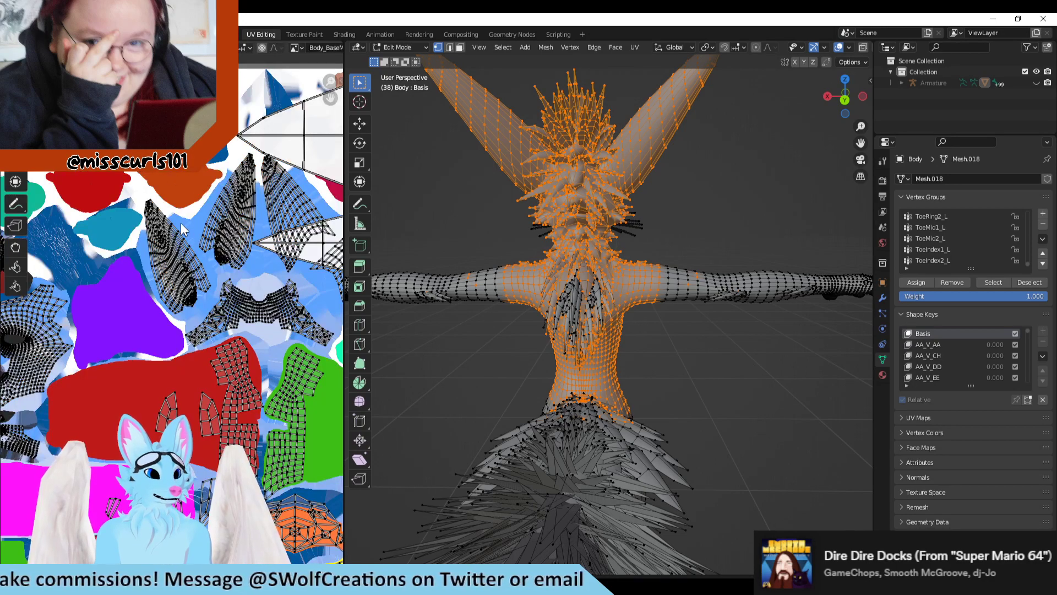
{"action": "scroll", "coordinate": [158, 241], "scroll_direction": "up", "scroll_amount": 3}
{"action": "middle_click_drag", "start_coordinate": [223, 186], "coordinate": [150, 270]}
{"action": "scroll", "coordinate": [140, 247], "scroll_direction": "down", "scroll_amount": 3}
{"action": "middle_click_drag", "start_coordinate": [286, 275], "coordinate": [196, 264]}
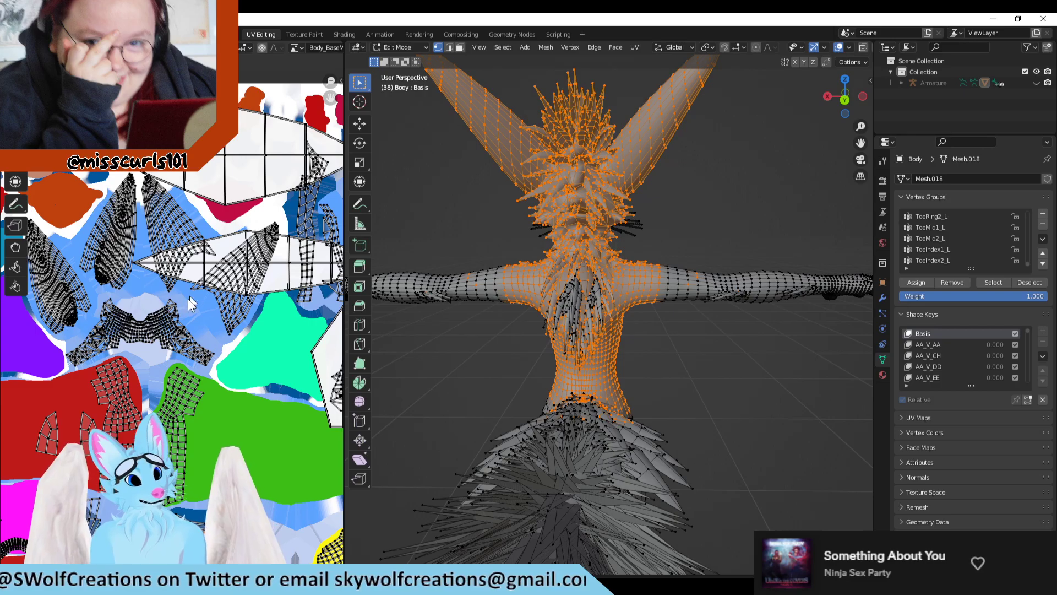
Step: Inspect the selected head, neck and torso geometry on the model from behind and from the side
{"action": "scroll", "coordinate": [567, 358], "scroll_direction": "down", "scroll_amount": 3}
{"action": "scroll", "coordinate": [656, 337], "scroll_direction": "up", "scroll_amount": 2}
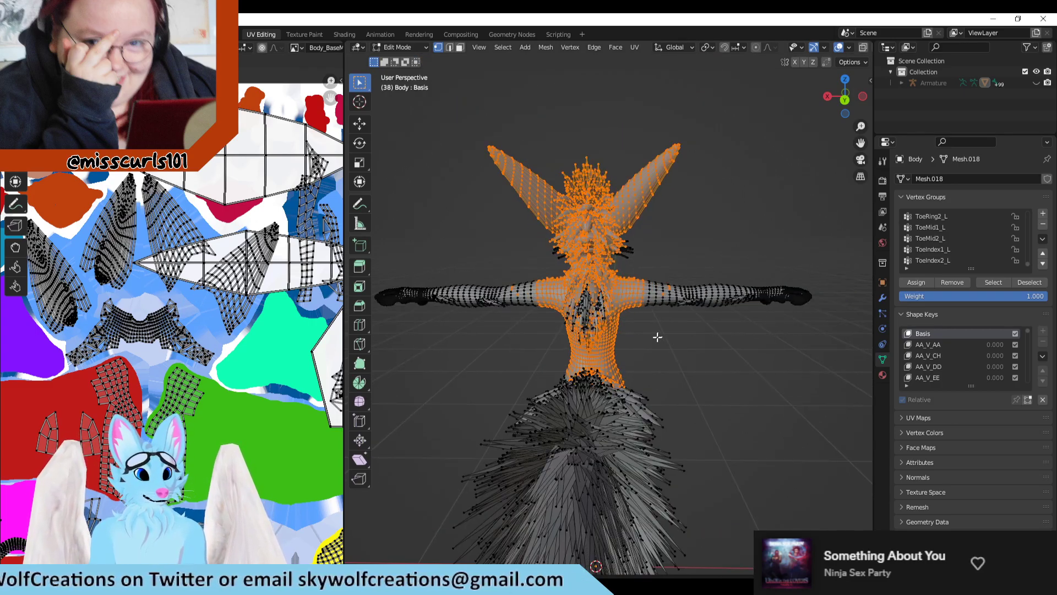
{"action": "middle_click_drag", "start_coordinate": [656, 337], "coordinate": [717, 321]}
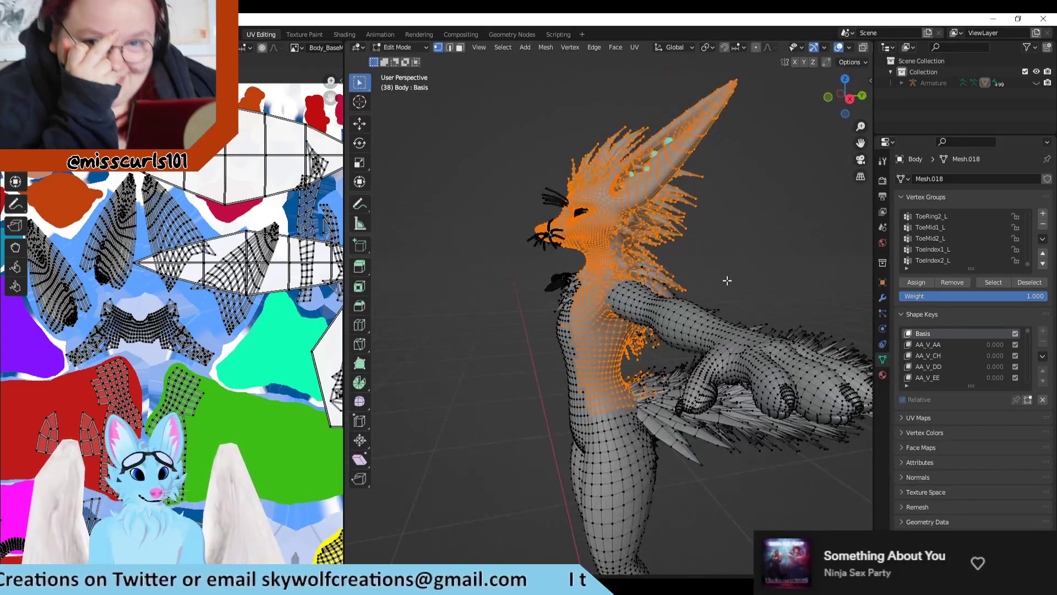
{"action": "middle_click_drag", "start_coordinate": [724, 281], "coordinate": [650, 287]}
Step: Examine the face, mouth and dark blue islands, turning UV sync selection back on to compare selected and unselected UVs
{"action": "scroll", "coordinate": [133, 316], "scroll_direction": "down", "scroll_amount": 4}
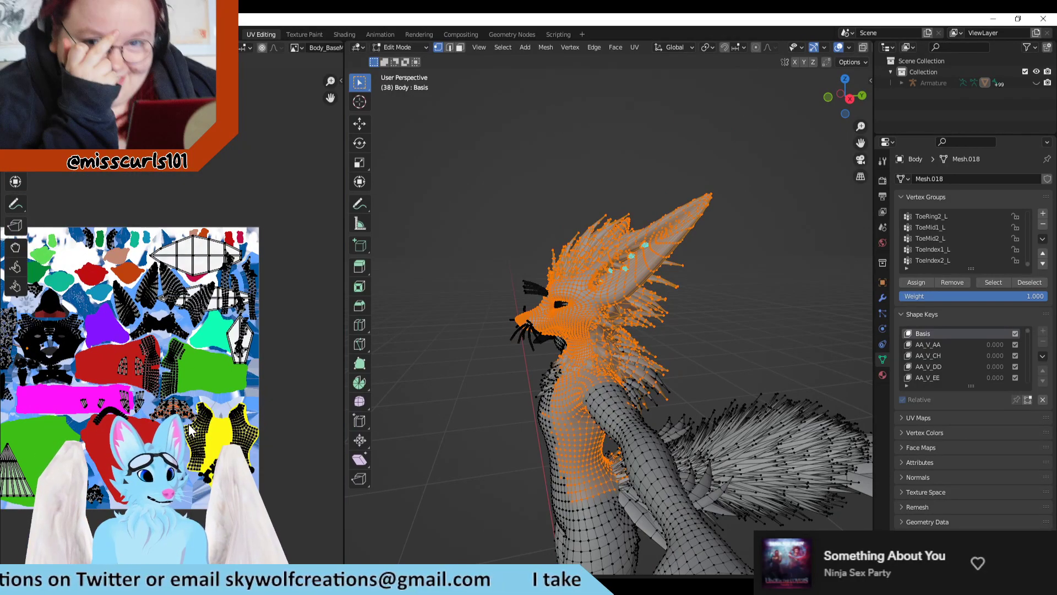
{"action": "scroll", "coordinate": [110, 386], "scroll_direction": "up", "scroll_amount": 4}
{"action": "scroll", "coordinate": [98, 392], "scroll_direction": "up", "scroll_amount": 4}
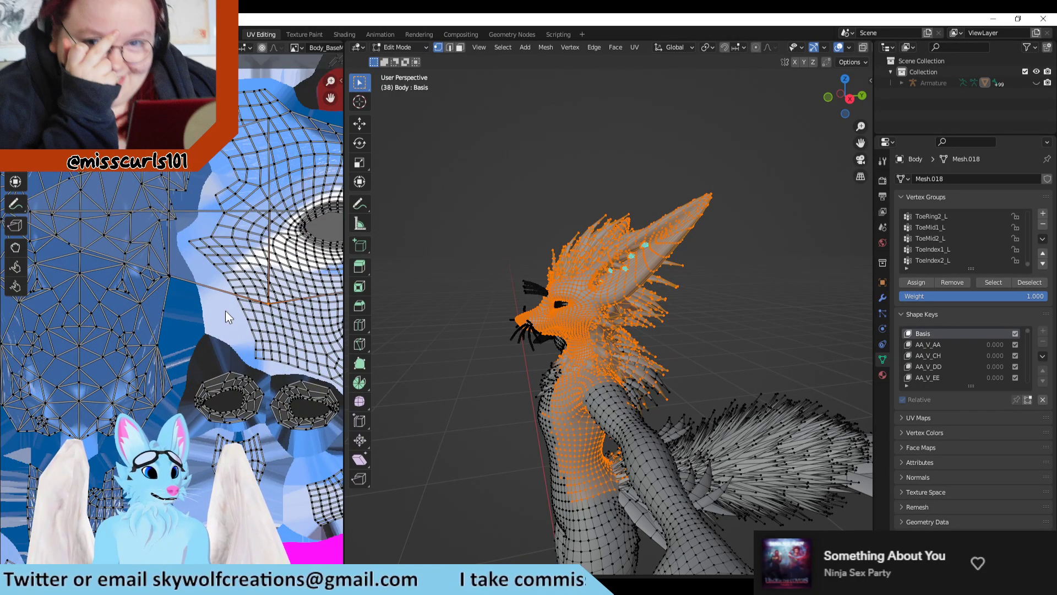
{"action": "middle_click_drag", "start_coordinate": [611, 325], "coordinate": [542, 330]}
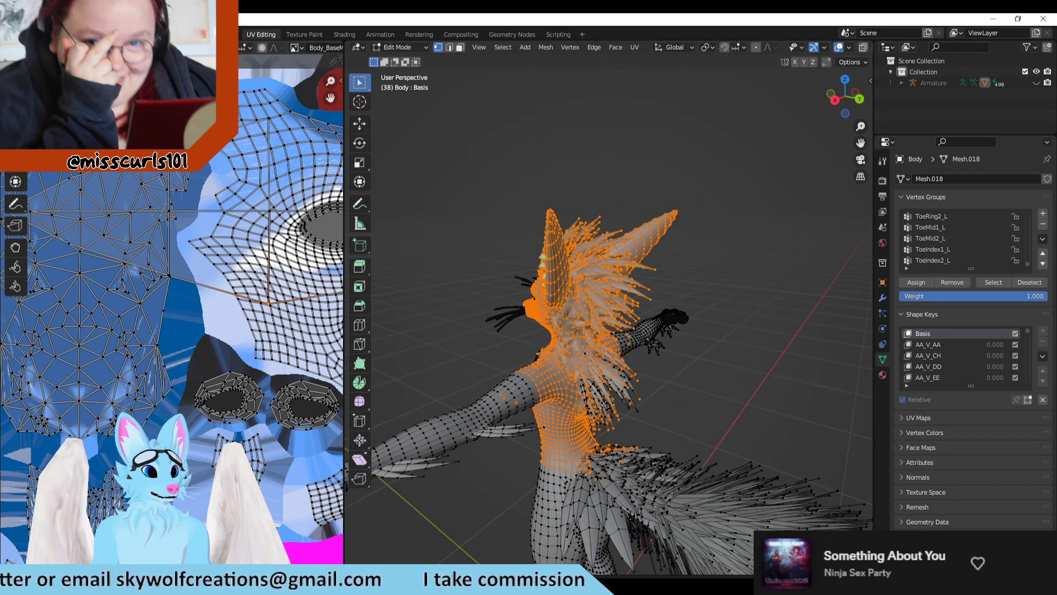
{"action": "left_click", "coordinate": [31, 48]}
{"action": "scroll", "coordinate": [172, 322], "scroll_direction": "down", "scroll_amount": 2}
{"action": "scroll", "coordinate": [170, 322], "scroll_direction": "up", "scroll_amount": 2}
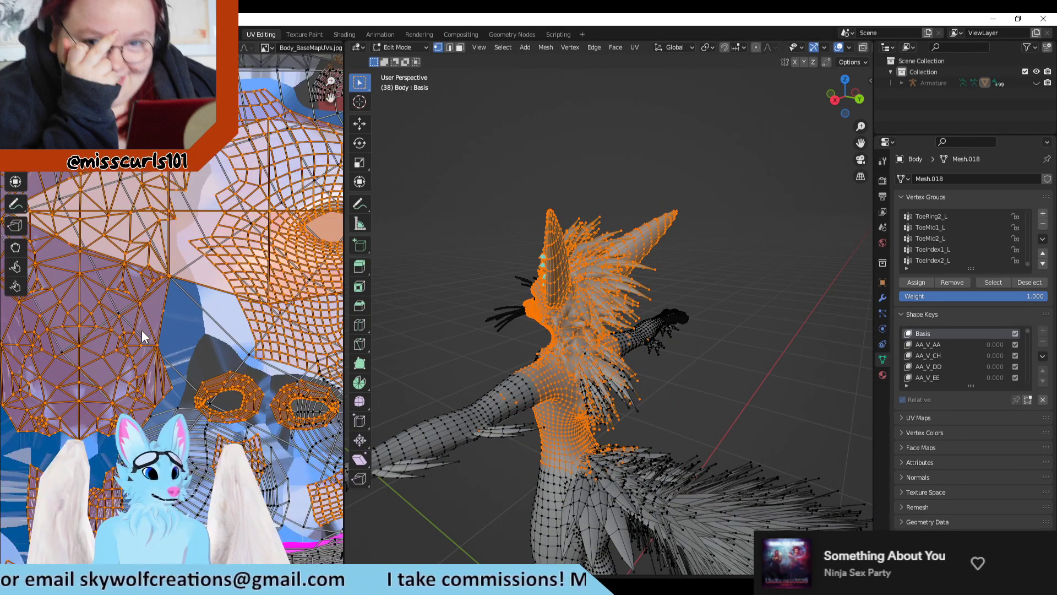
{"action": "middle_click_drag", "start_coordinate": [225, 288], "coordinate": [93, 242]}
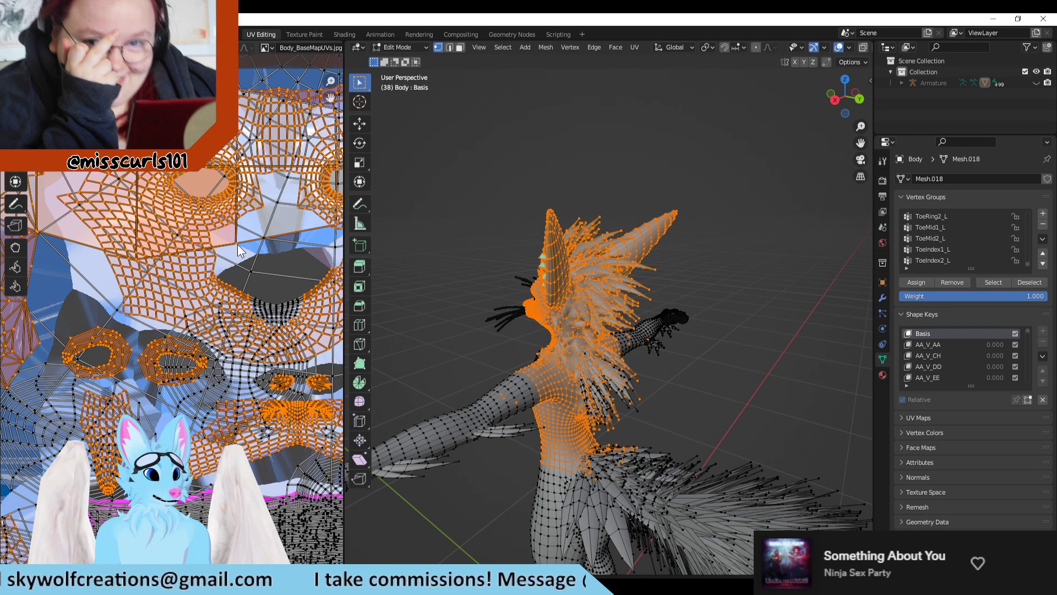
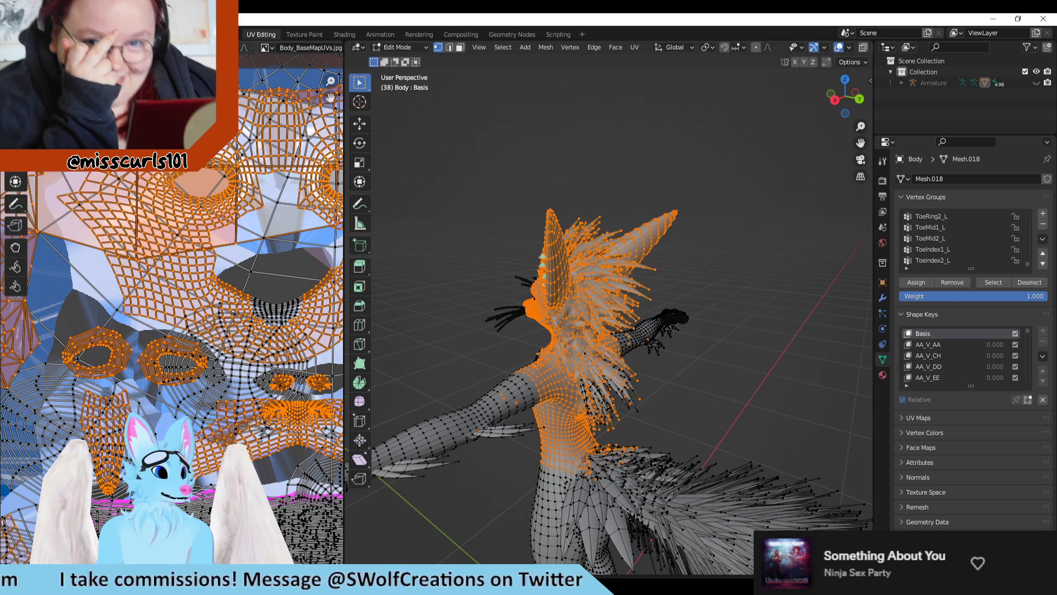
Step: Clear the current vertex selection on the Body mesh
{"action": "scroll", "coordinate": [252, 261], "scroll_direction": "down", "scroll_amount": 4}
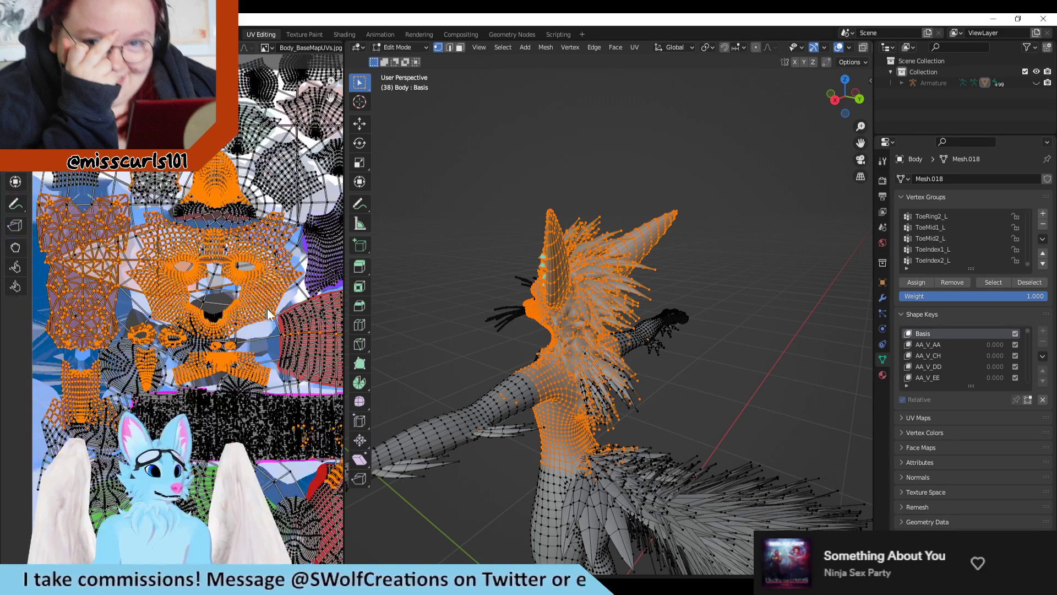
{"action": "scroll", "coordinate": [262, 336], "scroll_direction": "up", "scroll_amount": 2}
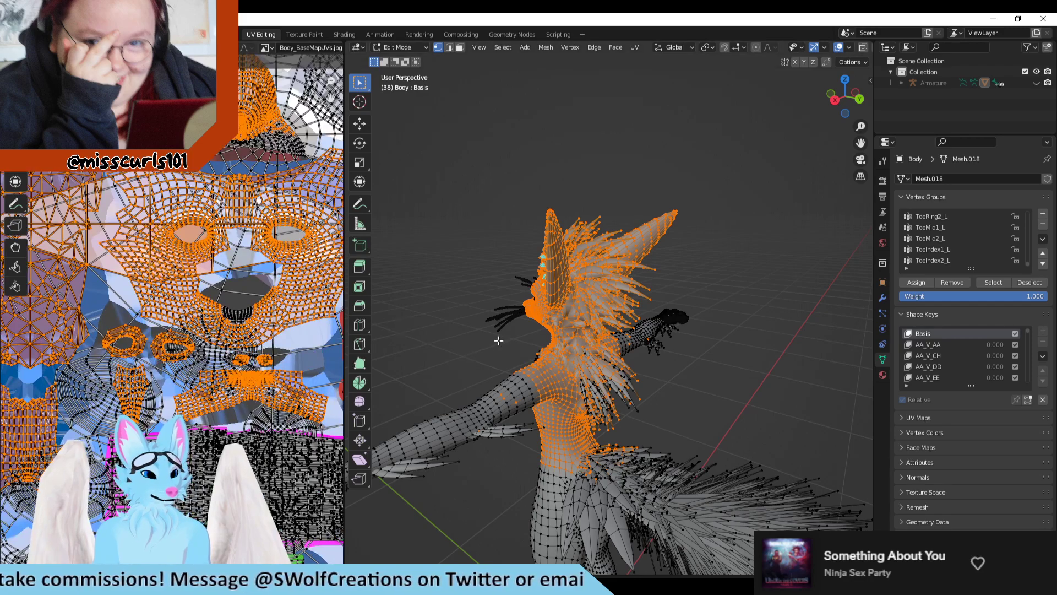
{"action": "middle_click_drag", "start_coordinate": [498, 340], "coordinate": [380, 355]}
{"action": "scroll", "coordinate": [315, 362], "scroll_direction": "down", "scroll_amount": 4}
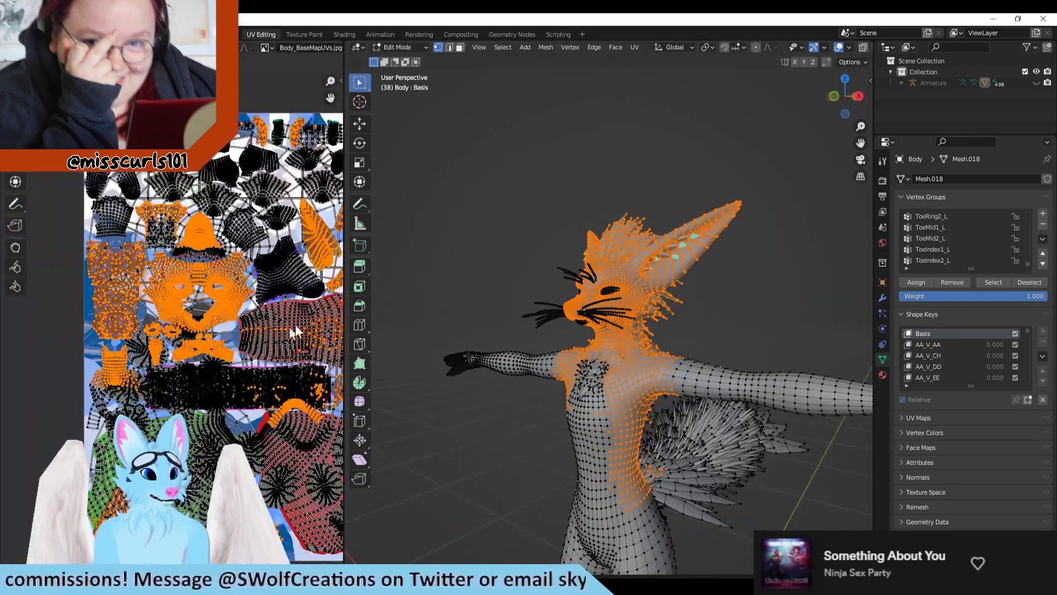
{"action": "left_click", "coordinate": [475, 453]}
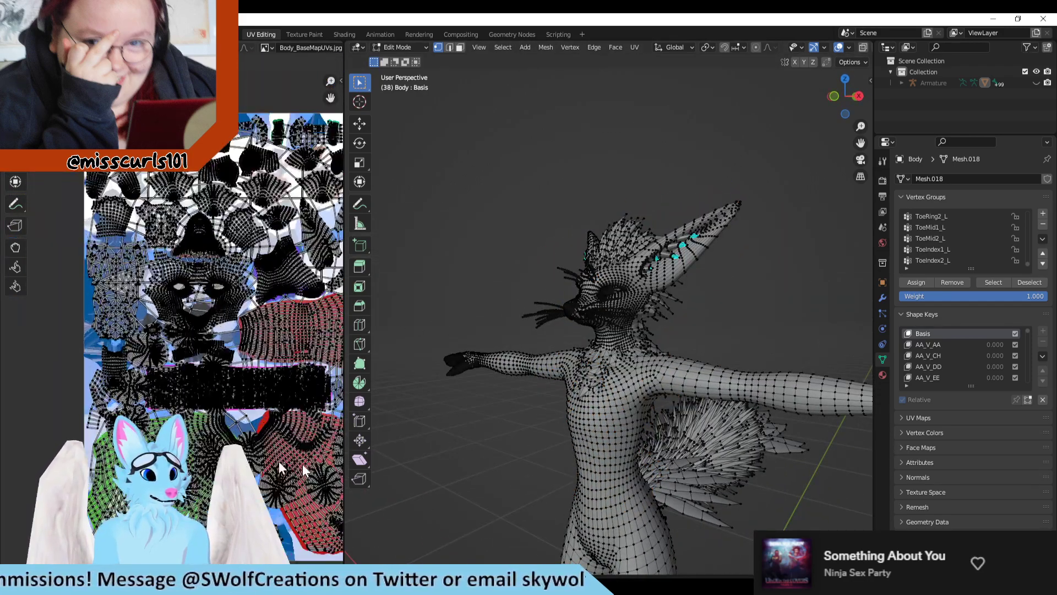
Step: Examine the UV layout over the base map texture and compare it with the front of the body mesh
{"action": "scroll", "coordinate": [493, 343], "scroll_direction": "up", "scroll_amount": 2}
{"action": "scroll", "coordinate": [327, 358], "scroll_direction": "up", "scroll_amount": 1}
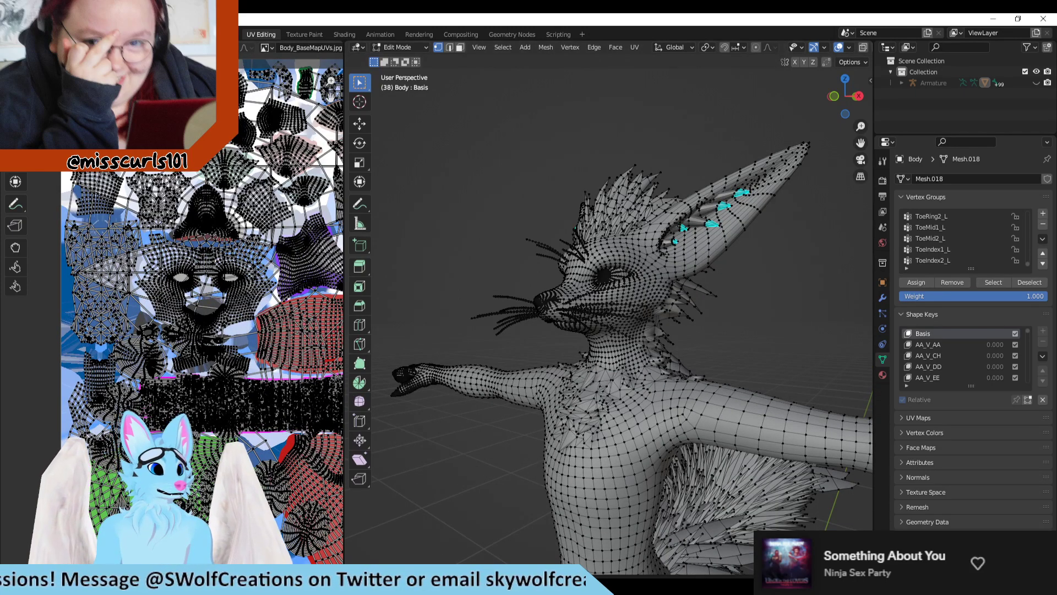
{"action": "left_click", "coordinate": [32, 47]}
{"action": "left_click", "coordinate": [32, 47]}
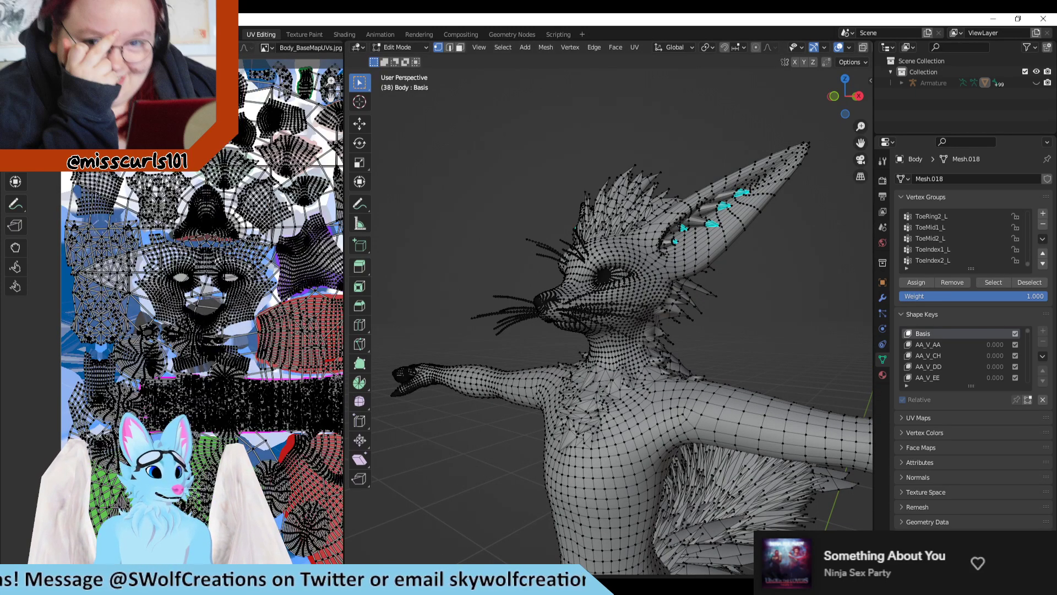
{"action": "scroll", "coordinate": [190, 288], "scroll_direction": "up", "scroll_amount": 5}
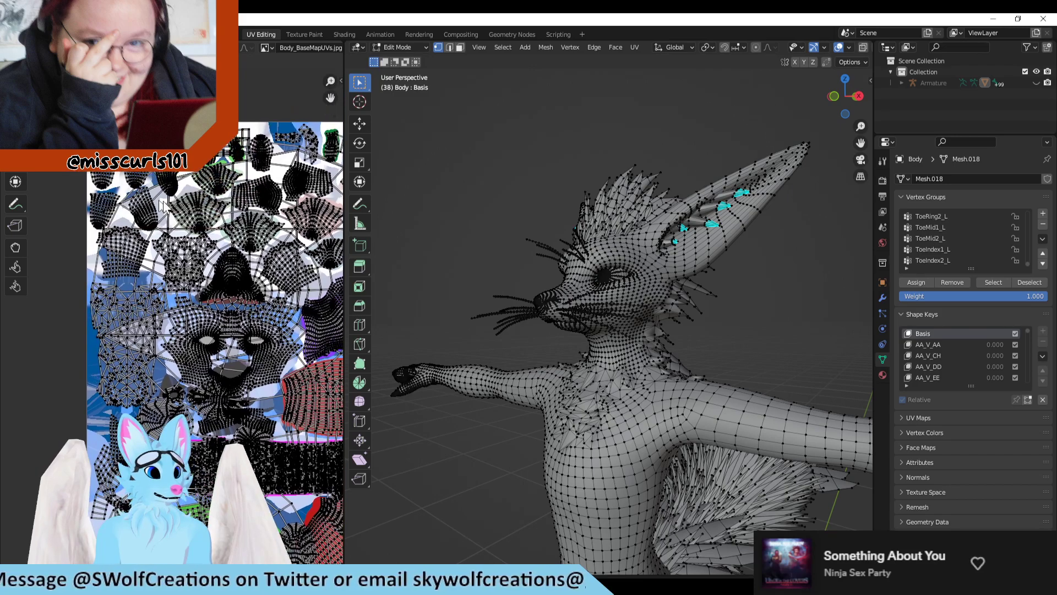
{"action": "scroll", "coordinate": [177, 286], "scroll_direction": "down", "scroll_amount": 1}
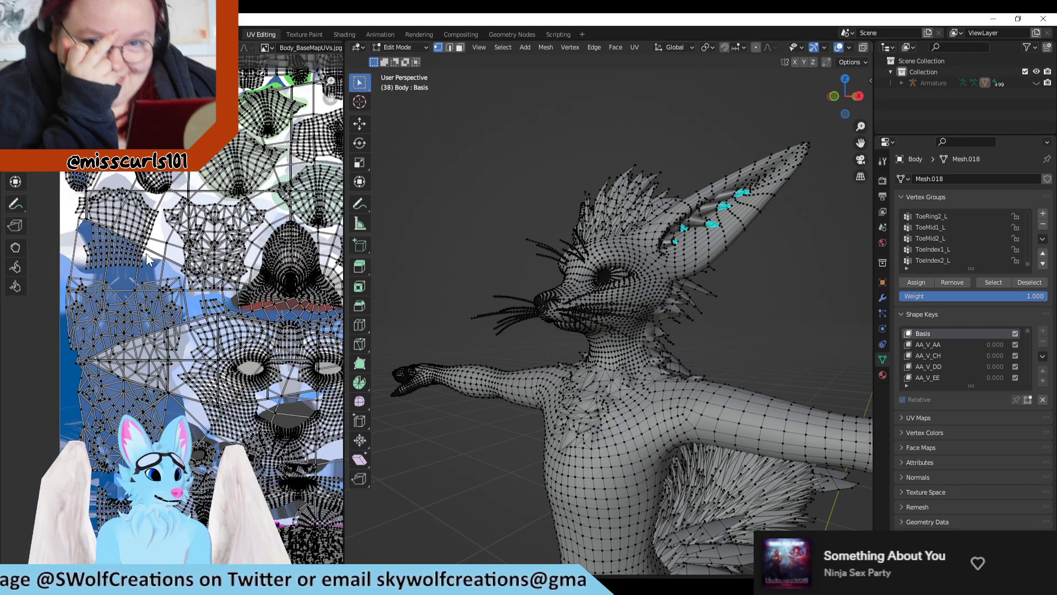
{"action": "scroll", "coordinate": [147, 259], "scroll_direction": "up", "scroll_amount": 4}
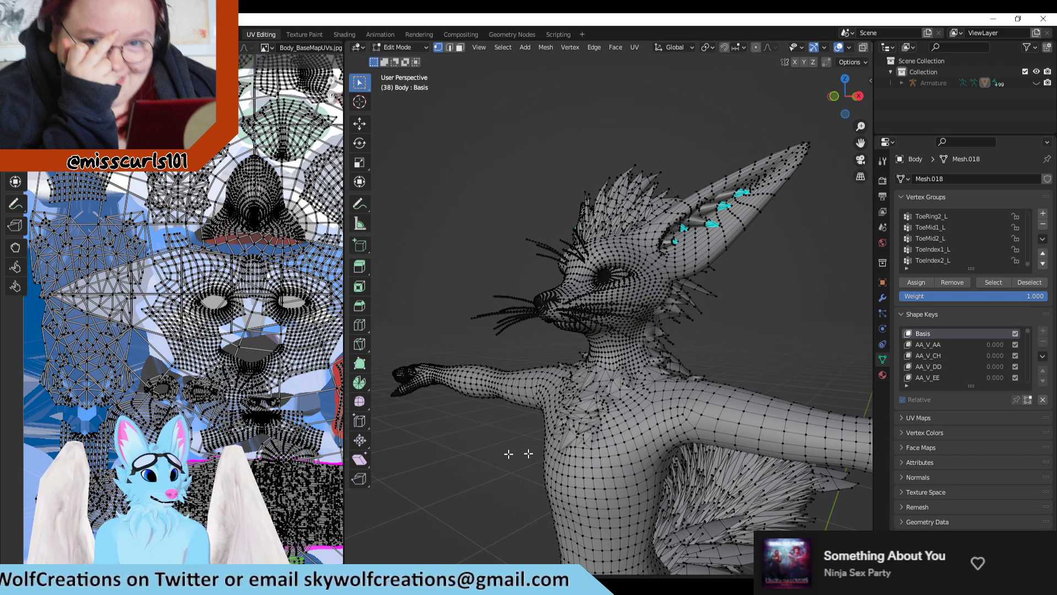
{"action": "middle_click_drag", "start_coordinate": [528, 453], "coordinate": [697, 434]}
{"action": "middle_click_drag", "start_coordinate": [800, 493], "coordinate": [613, 243], "text": "shift"}
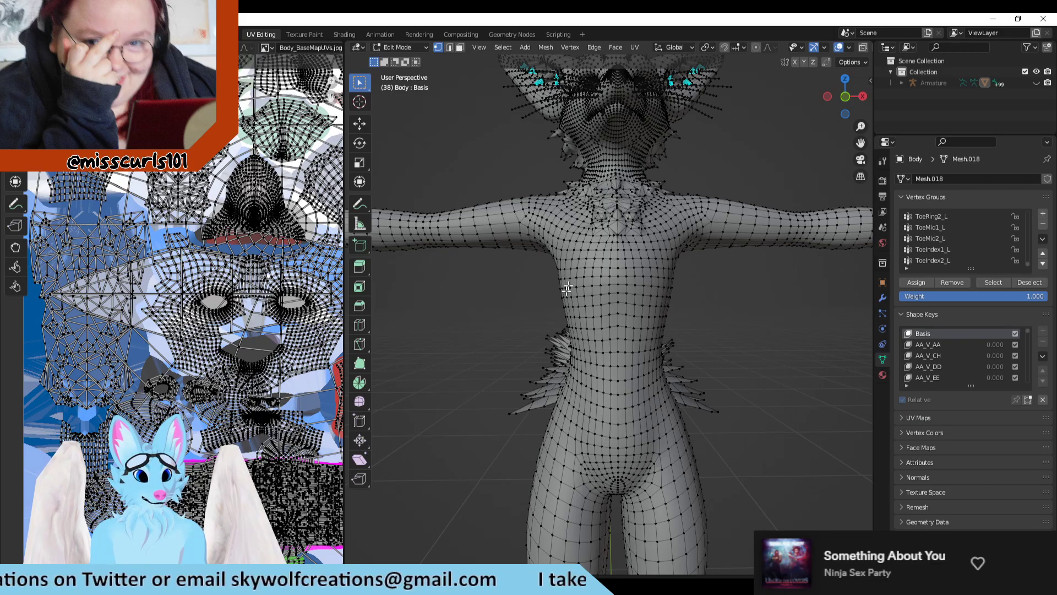
{"action": "middle_click_drag", "start_coordinate": [567, 288], "coordinate": [691, 343]}
{"action": "middle_click_drag", "start_coordinate": [757, 333], "coordinate": [863, 330]}
{"action": "scroll", "coordinate": [286, 377], "scroll_direction": "down", "scroll_amount": 2}
{"action": "middle_click_drag", "start_coordinate": [287, 377], "coordinate": [285, 276]}
{"action": "middle_click_drag", "start_coordinate": [440, 384], "coordinate": [596, 519]}
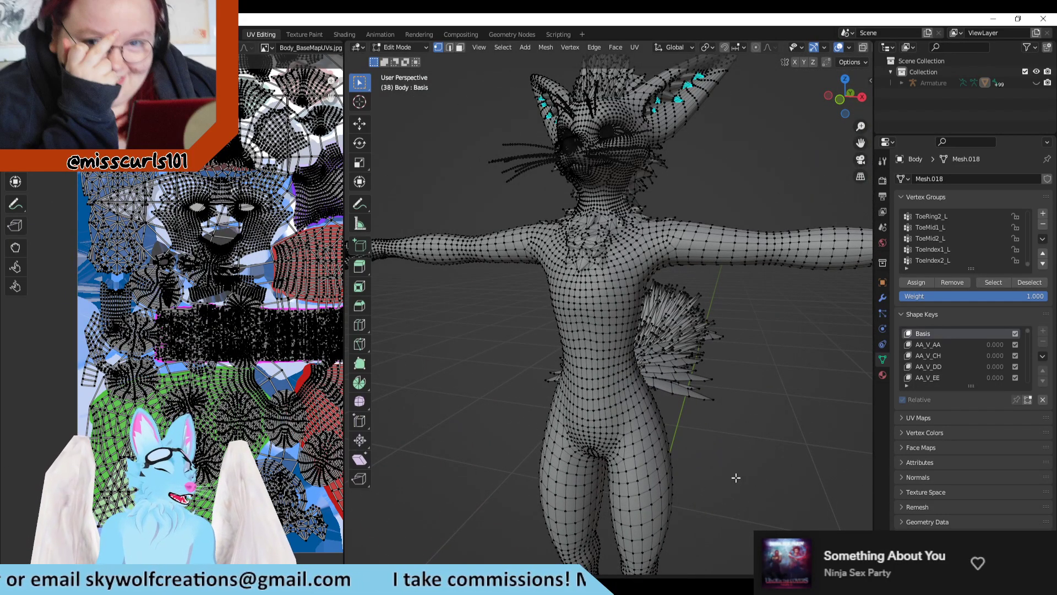
{"action": "middle_click_drag", "start_coordinate": [439, 405], "coordinate": [481, 301], "text": "shift"}
{"action": "scroll", "coordinate": [90, 335], "scroll_direction": "up", "scroll_amount": 5}
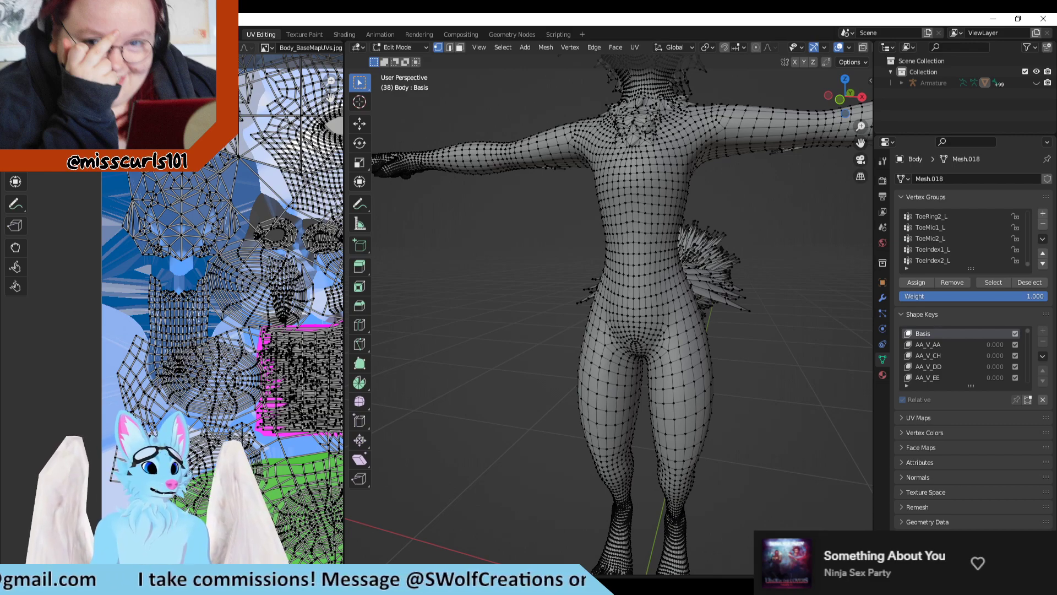
Step: Turn off UV sync selection so the UV editor shows only the selected geometry
{"action": "left_click", "coordinate": [33, 47]}
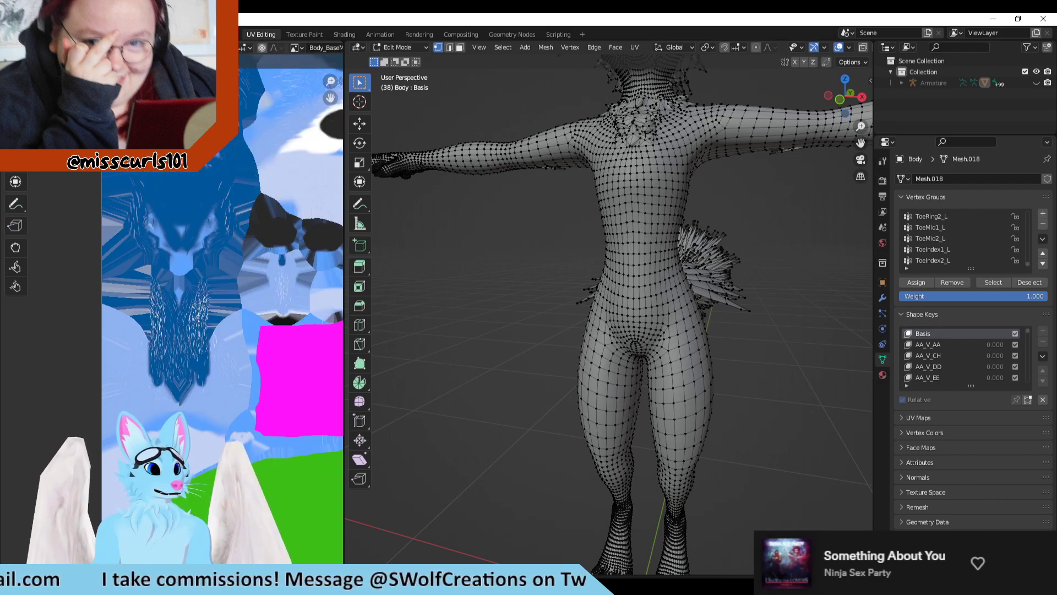
{"action": "scroll", "coordinate": [243, 176], "scroll_direction": "down", "scroll_amount": 1}
{"action": "middle_click_drag", "start_coordinate": [495, 240], "coordinate": [477, 406]}
{"action": "middle_click_drag", "start_coordinate": [565, 378], "coordinate": [578, 354]}
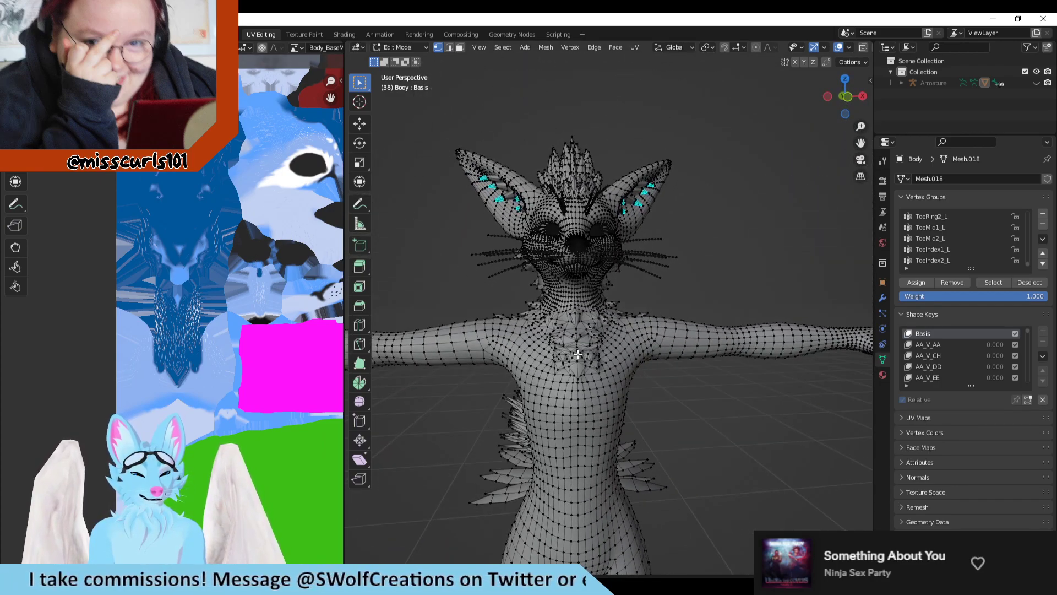
Step: Select the vertices of the right and left tail base feather vertex groups, including FthrTailBase2_L
{"action": "scroll", "coordinate": [958, 257], "scroll_direction": "up", "scroll_amount": 5}
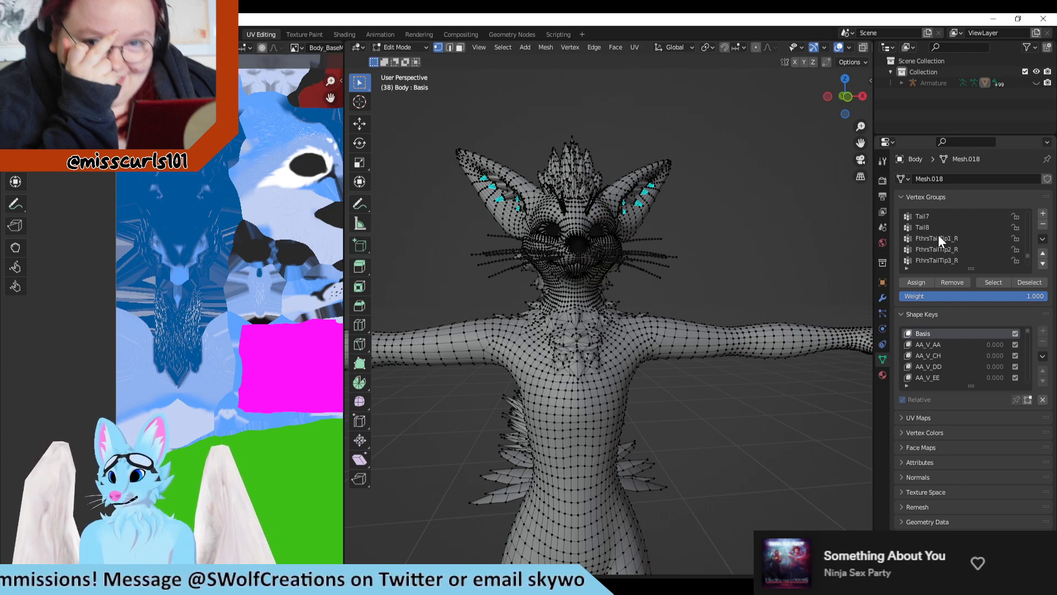
{"action": "scroll", "coordinate": [938, 236], "scroll_direction": "up", "scroll_amount": 3}
{"action": "middle_click_drag", "start_coordinate": [602, 300], "coordinate": [798, 319]}
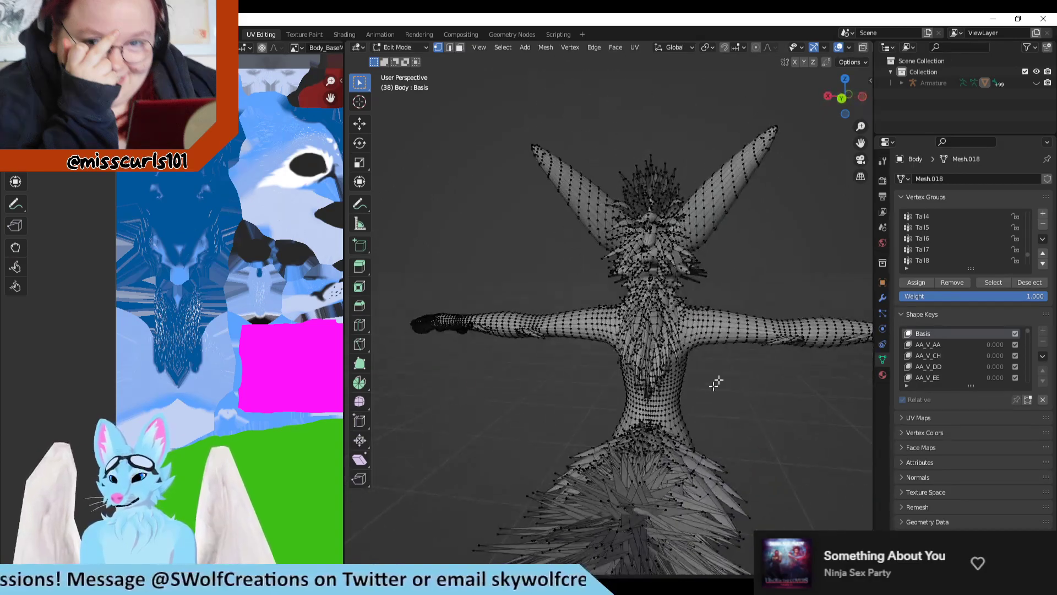
{"action": "scroll", "coordinate": [715, 382], "scroll_direction": "up", "scroll_amount": 5}
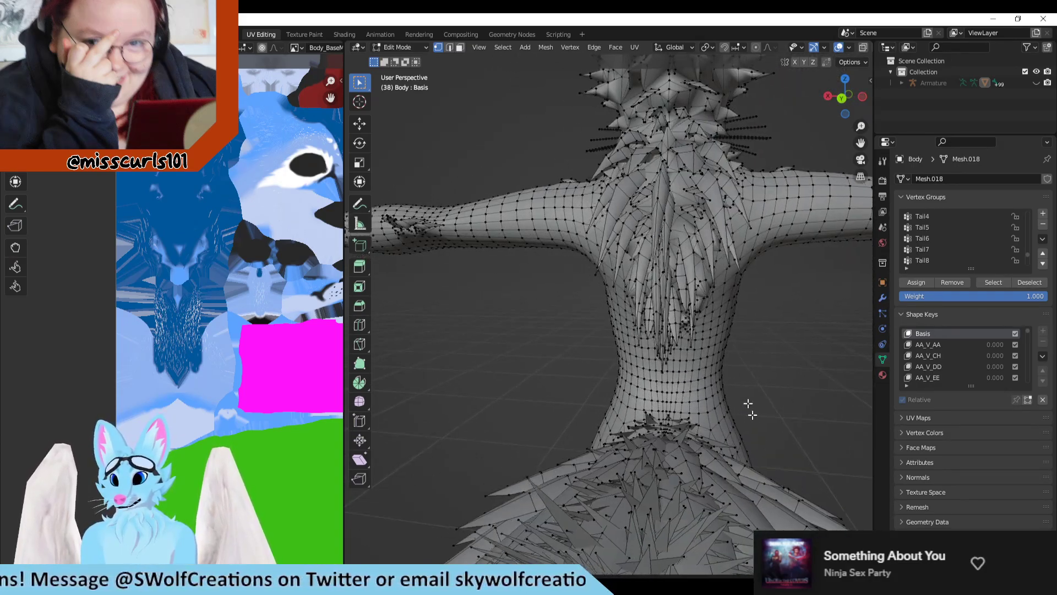
{"action": "middle_click_drag", "start_coordinate": [748, 403], "coordinate": [703, 356]}
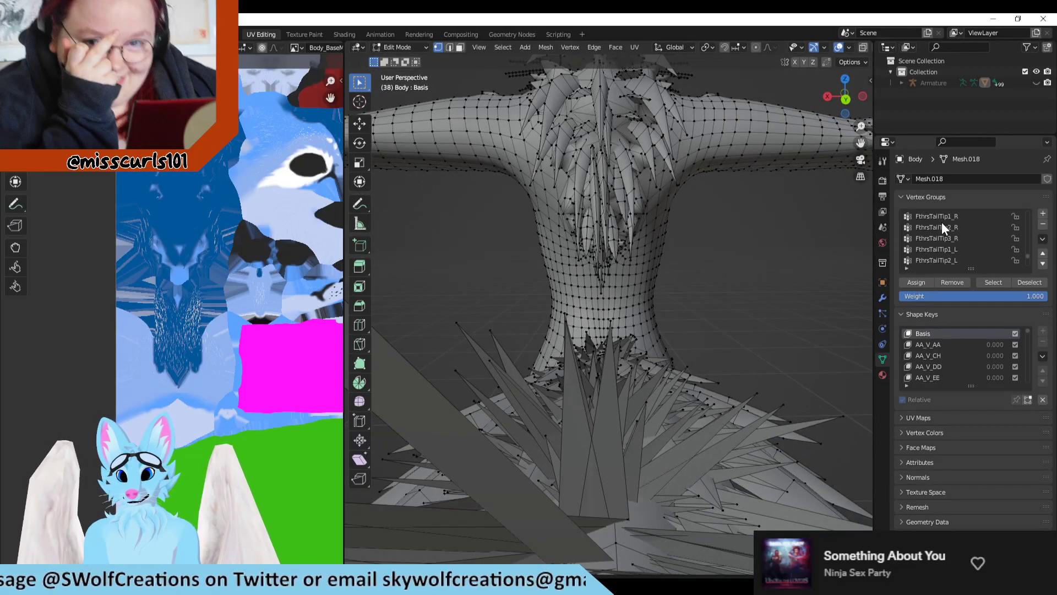
{"action": "left_click", "coordinate": [987, 288]}
{"action": "scroll", "coordinate": [952, 246], "scroll_direction": "down", "scroll_amount": 5}
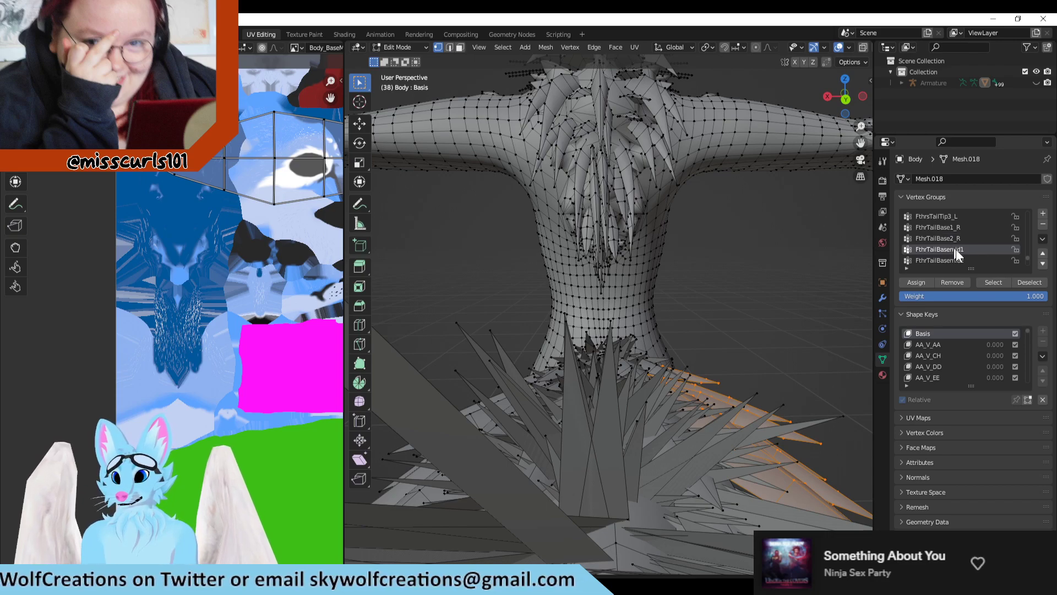
{"action": "left_click", "coordinate": [950, 238]}
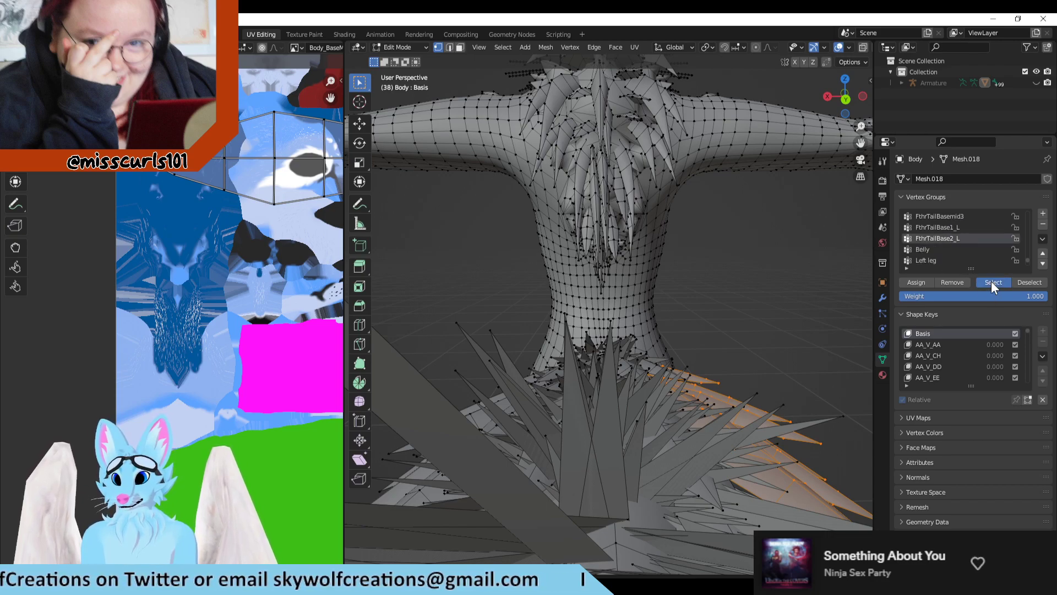
{"action": "left_click", "coordinate": [991, 282]}
{"action": "scroll", "coordinate": [973, 259], "scroll_direction": "down", "scroll_amount": 5}
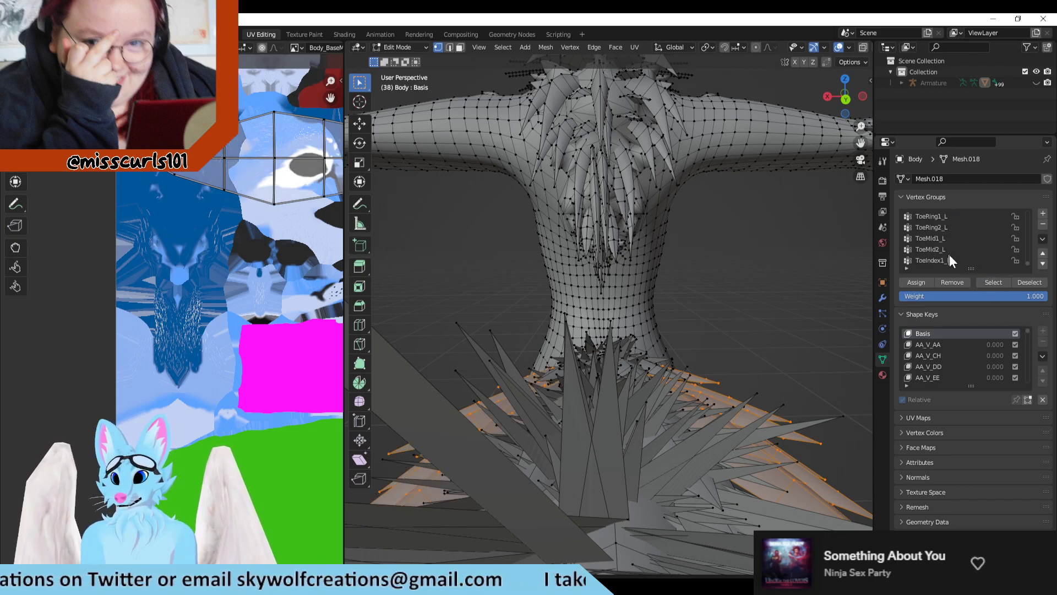
Step: Add the middle tail base feathers to the selection, including the vertex group FthrTailBasemid3
{"action": "scroll", "coordinate": [941, 251], "scroll_direction": "up", "scroll_amount": 10}
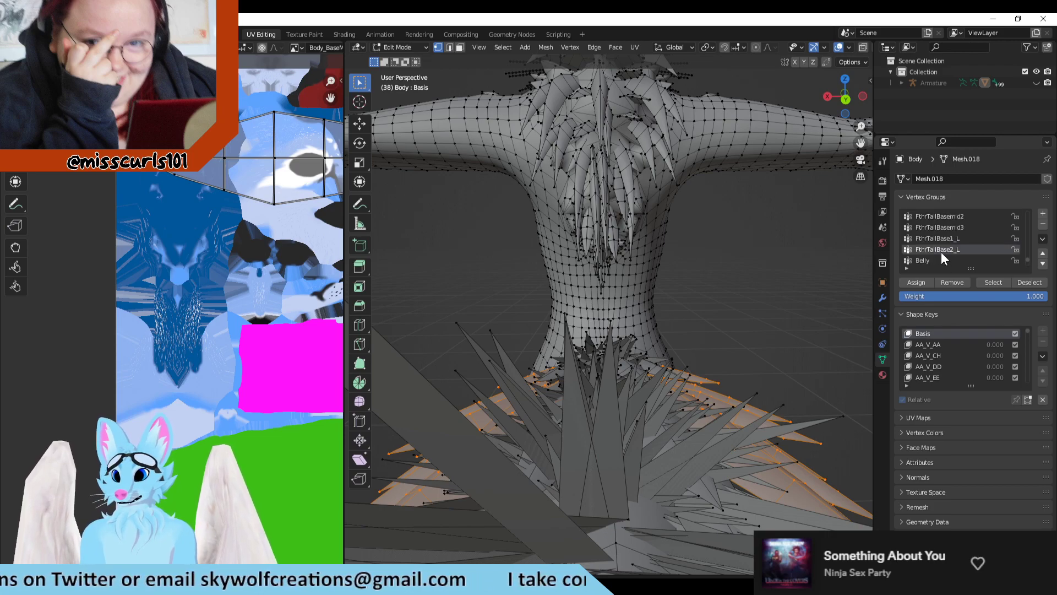
{"action": "left_click", "coordinate": [943, 226]}
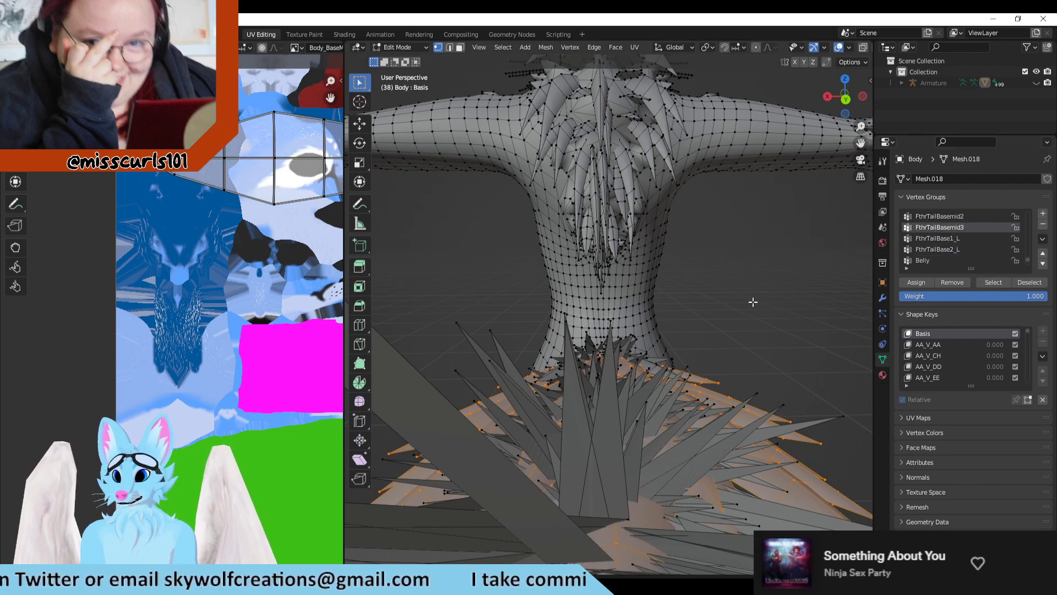
{"action": "middle_click_drag", "start_coordinate": [754, 302], "coordinate": [744, 355]}
{"action": "scroll", "coordinate": [962, 233], "scroll_direction": "up", "scroll_amount": 1}
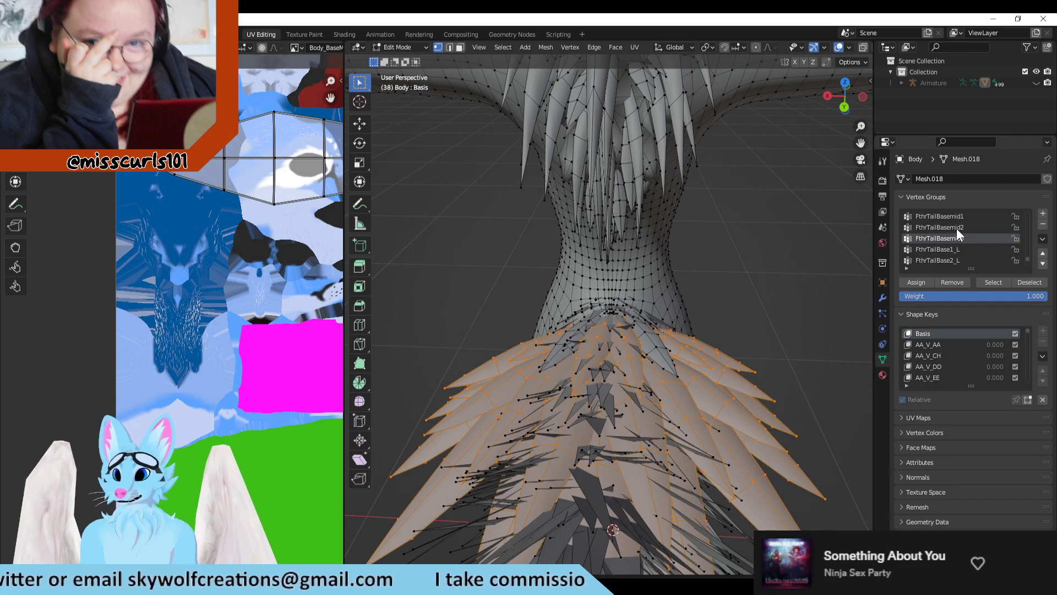
Step: Examine where the selected tail base feathers sit on the model and in the UV layout
{"action": "scroll", "coordinate": [522, 235], "scroll_direction": "down", "scroll_amount": 3}
{"action": "scroll", "coordinate": [236, 238], "scroll_direction": "down", "scroll_amount": 2}
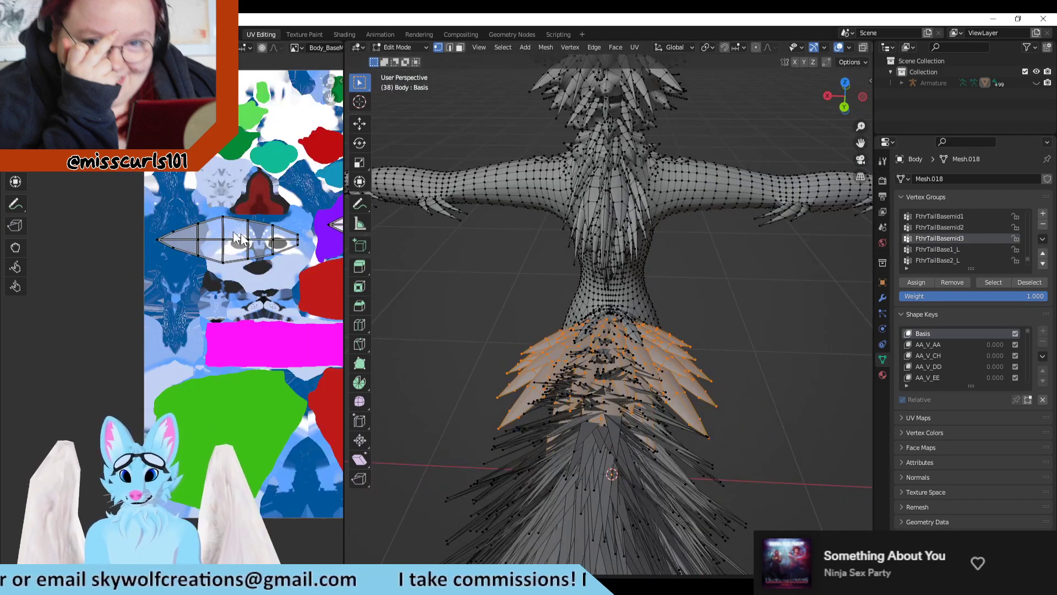
{"action": "scroll", "coordinate": [725, 340], "scroll_direction": "down", "scroll_amount": 4}
{"action": "middle_click_drag", "start_coordinate": [431, 316], "coordinate": [486, 307]}
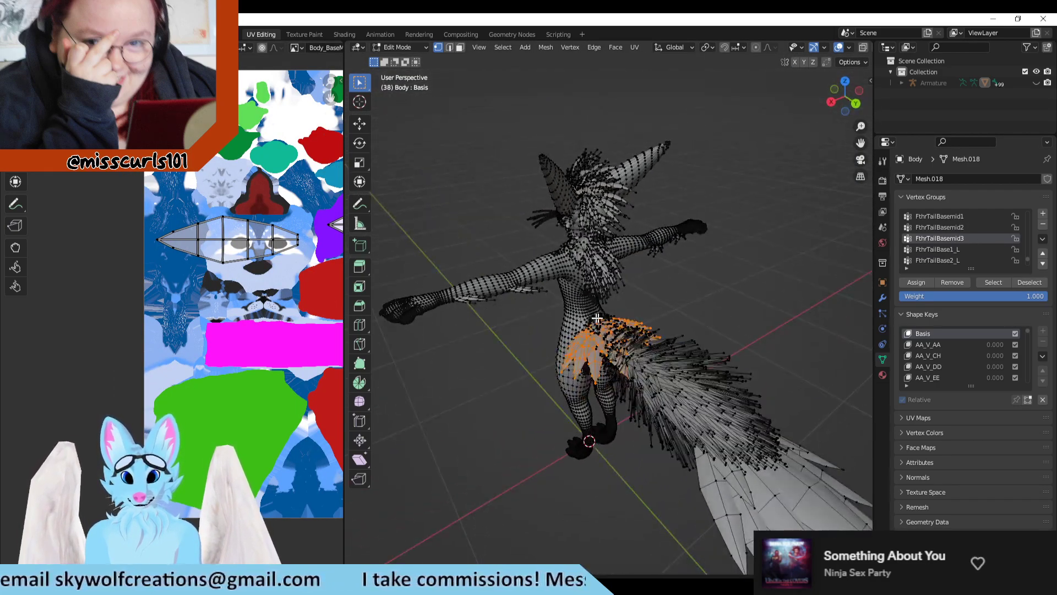
{"action": "scroll", "coordinate": [643, 336], "scroll_direction": "up", "scroll_amount": 3}
{"action": "scroll", "coordinate": [235, 300], "scroll_direction": "down", "scroll_amount": 1}
{"action": "scroll", "coordinate": [233, 301], "scroll_direction": "down", "scroll_amount": 1}
{"action": "scroll", "coordinate": [303, 310], "scroll_direction": "up", "scroll_amount": 1}
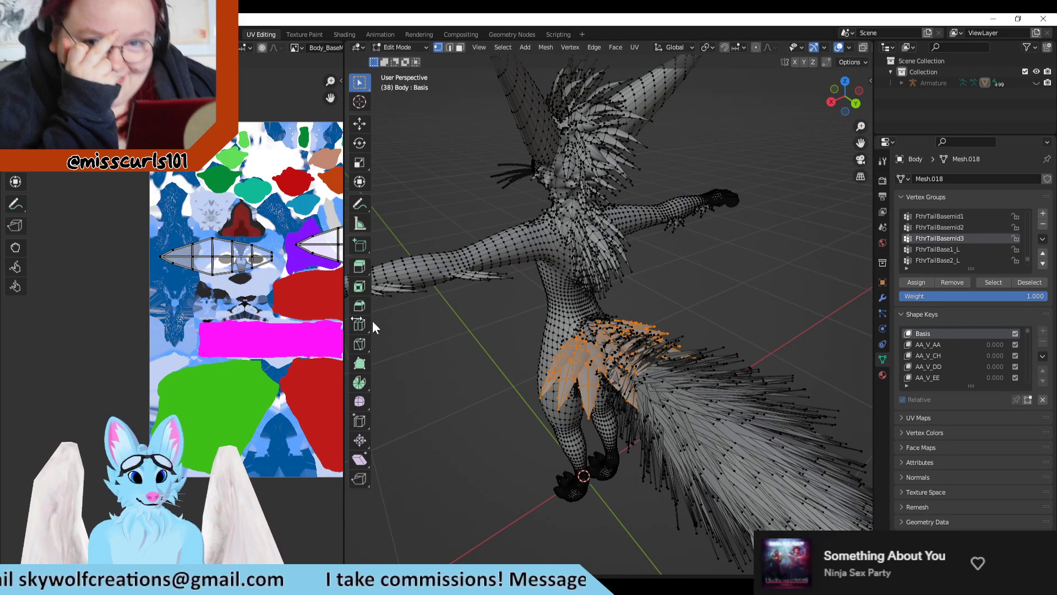
Step: Undo the tail feather selections and the earlier deselection to bring back the head and upper body selection
{"action": "key", "text": "ctrl+z"}
{"action": "key", "text": "ctrl+z"}
{"action": "key", "text": "ctrl+z"}
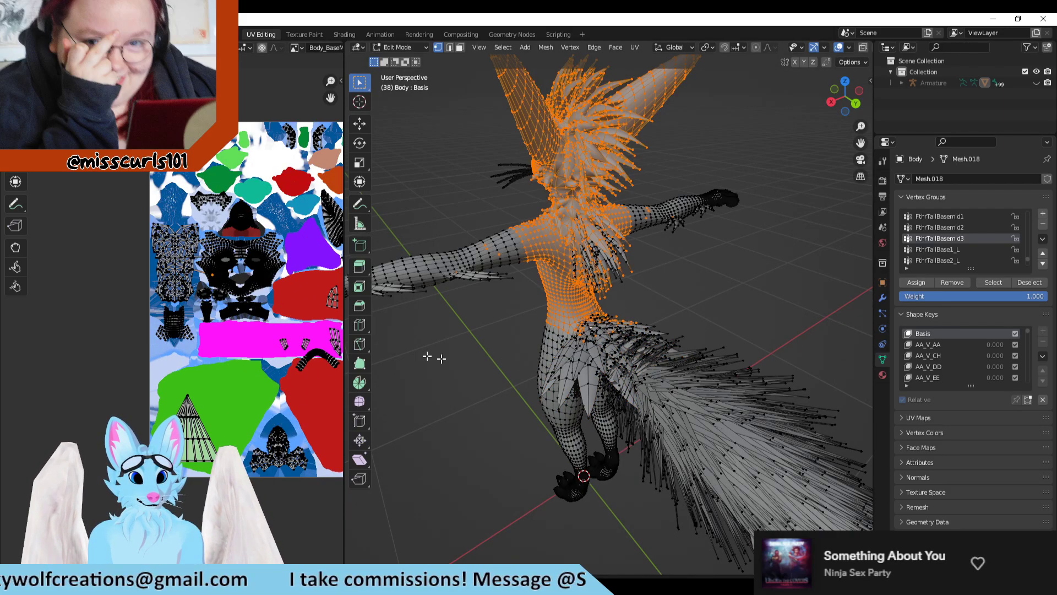
Step: Deselect the vertices of the vertex groups FthrTailBase1_L and FthrTailBase2_L from the upper body selection
{"action": "scroll", "coordinate": [232, 331], "scroll_direction": "up", "scroll_amount": 3}
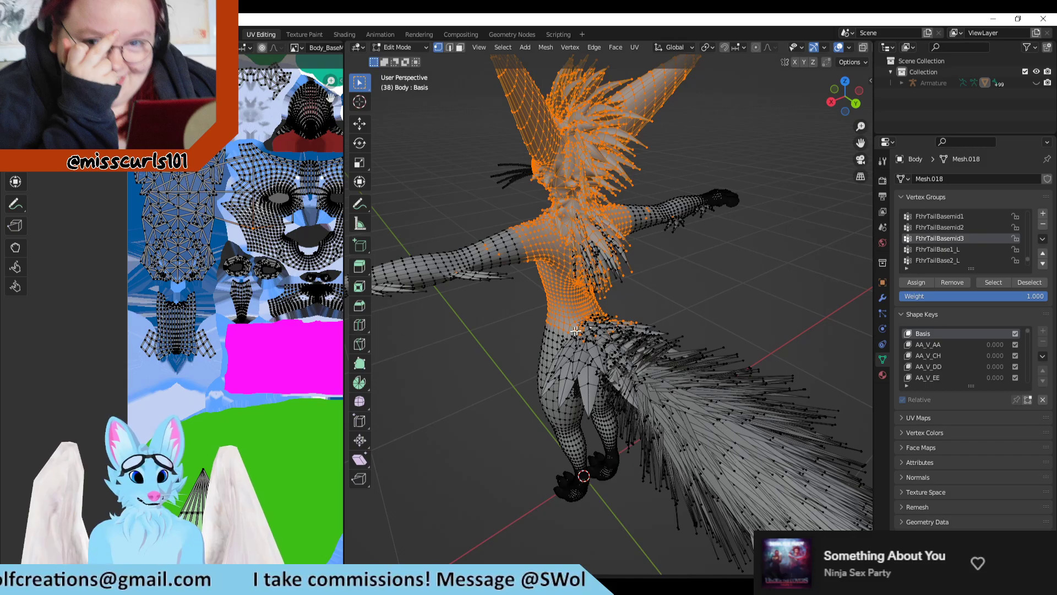
{"action": "middle_click_drag", "start_coordinate": [575, 330], "coordinate": [391, 265]}
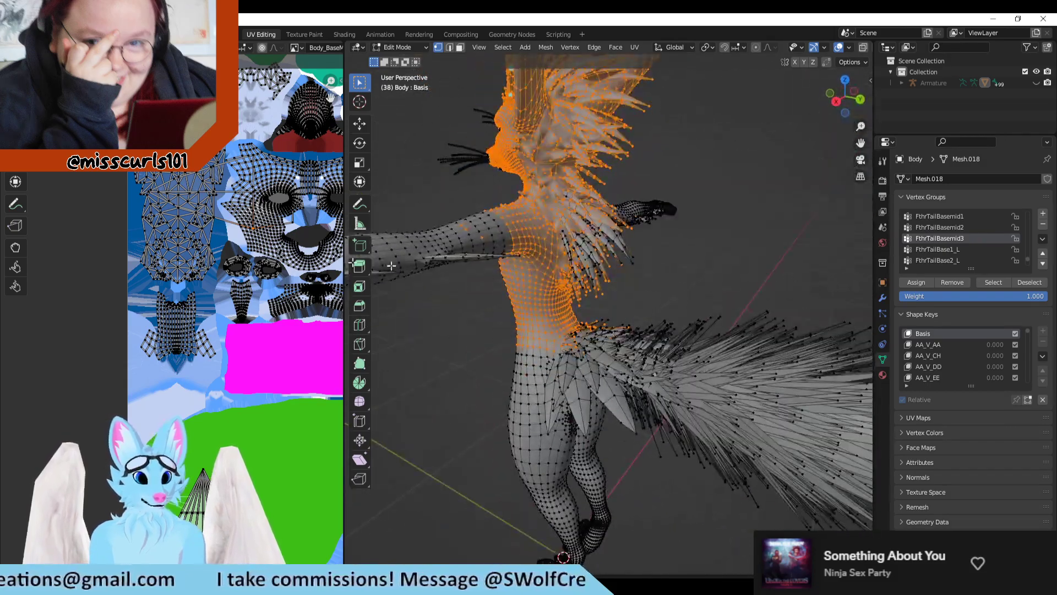
{"action": "scroll", "coordinate": [343, 296], "scroll_direction": "down", "scroll_amount": 3}
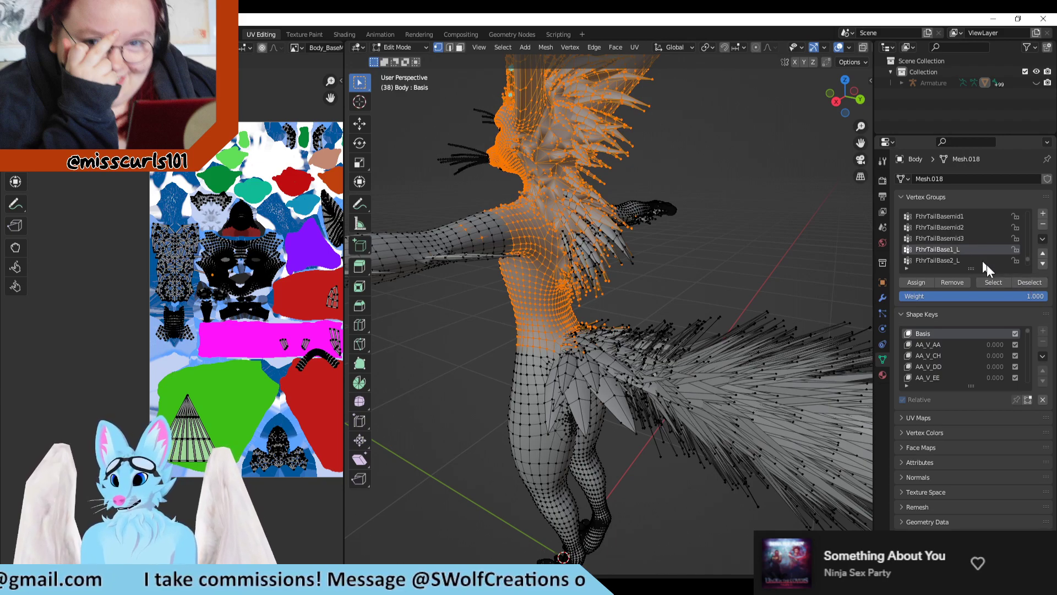
{"action": "left_click", "coordinate": [963, 261]}
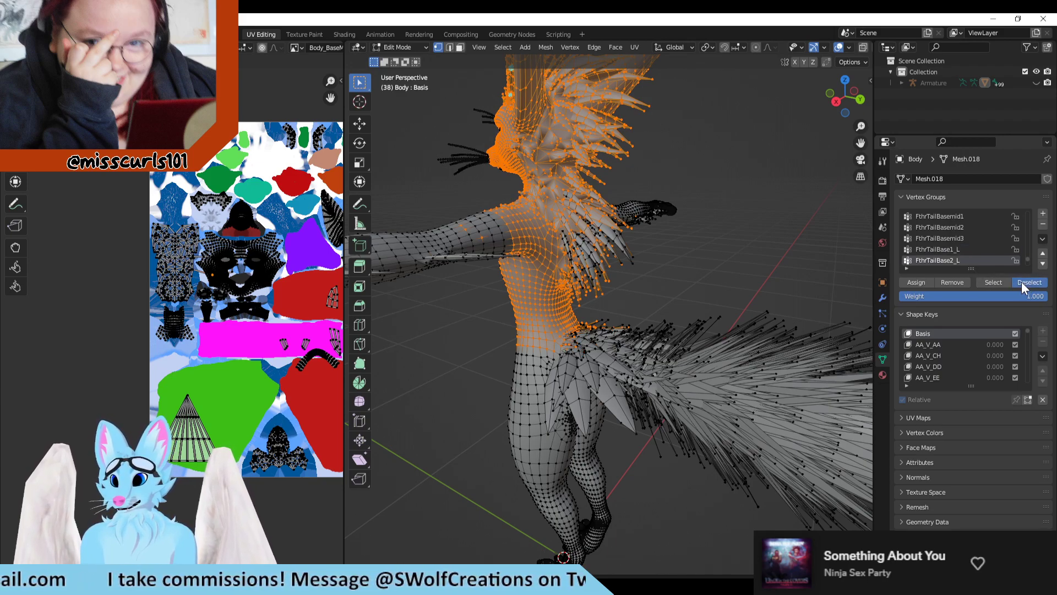
{"action": "scroll", "coordinate": [967, 262], "scroll_direction": "down", "scroll_amount": 1}
{"action": "scroll", "coordinate": [955, 248], "scroll_direction": "up", "scroll_amount": 1}
Step: Deselect the vertices of the vertex groups FthrTailBasemid3, FthrTailBasemid2 and FthrTailBasemid1
{"action": "left_click", "coordinate": [957, 240]}
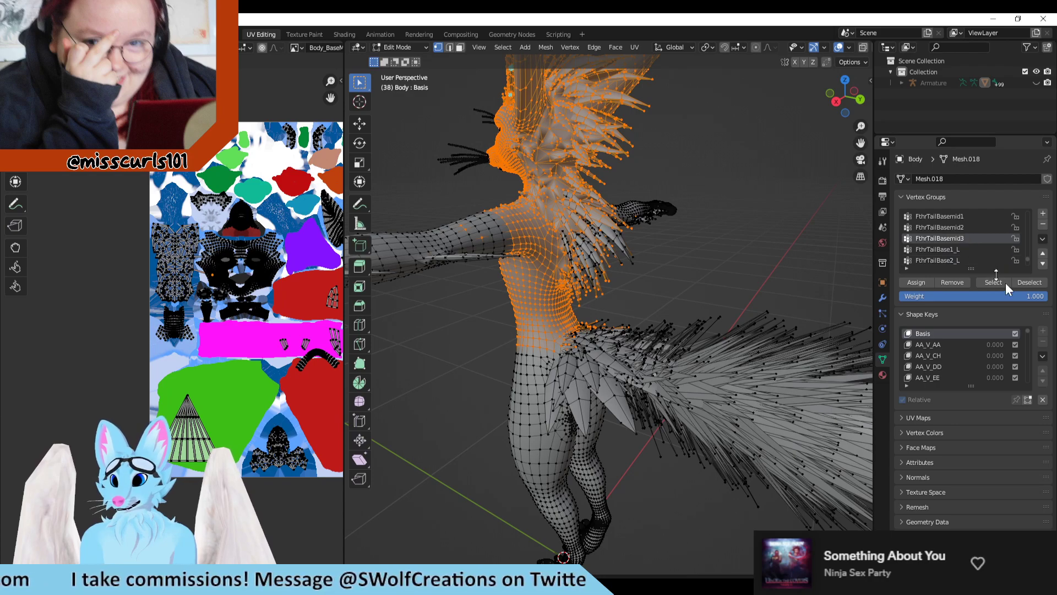
{"action": "left_click", "coordinate": [969, 228]}
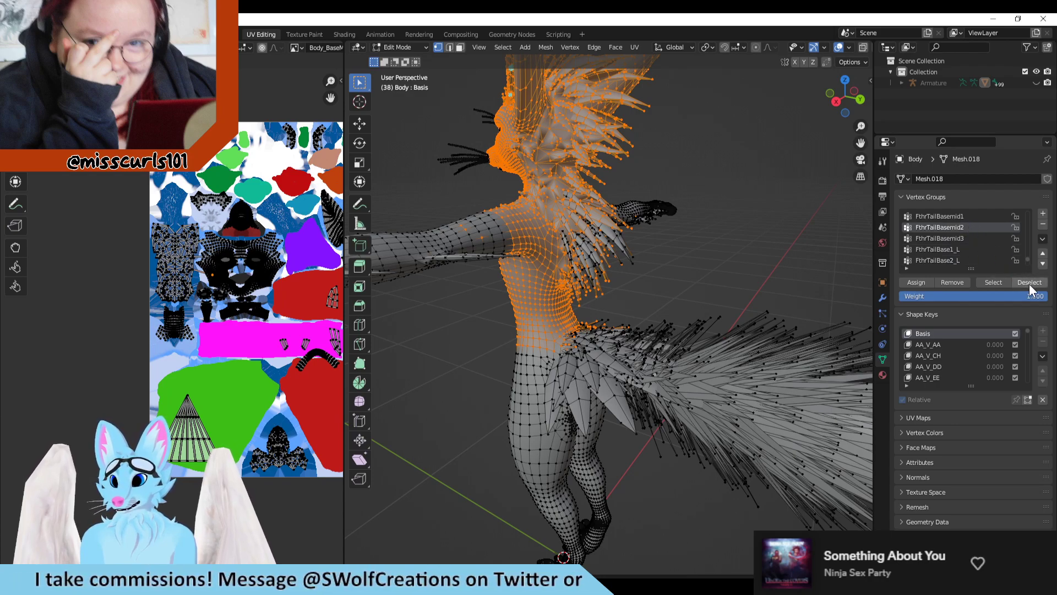
{"action": "left_click", "coordinate": [959, 217]}
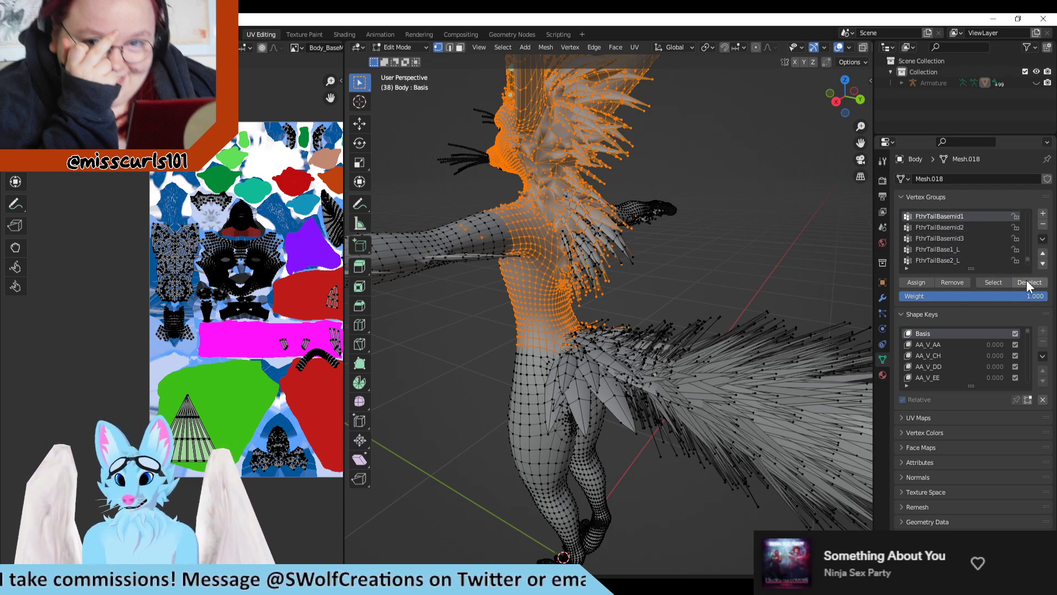
Step: Turn on UV sync selection to show the whole Body mesh's UVs together with the current vertex selection
{"action": "middle_click_drag", "start_coordinate": [706, 248], "coordinate": [595, 319]}
{"action": "scroll", "coordinate": [287, 259], "scroll_direction": "up", "scroll_amount": 3}
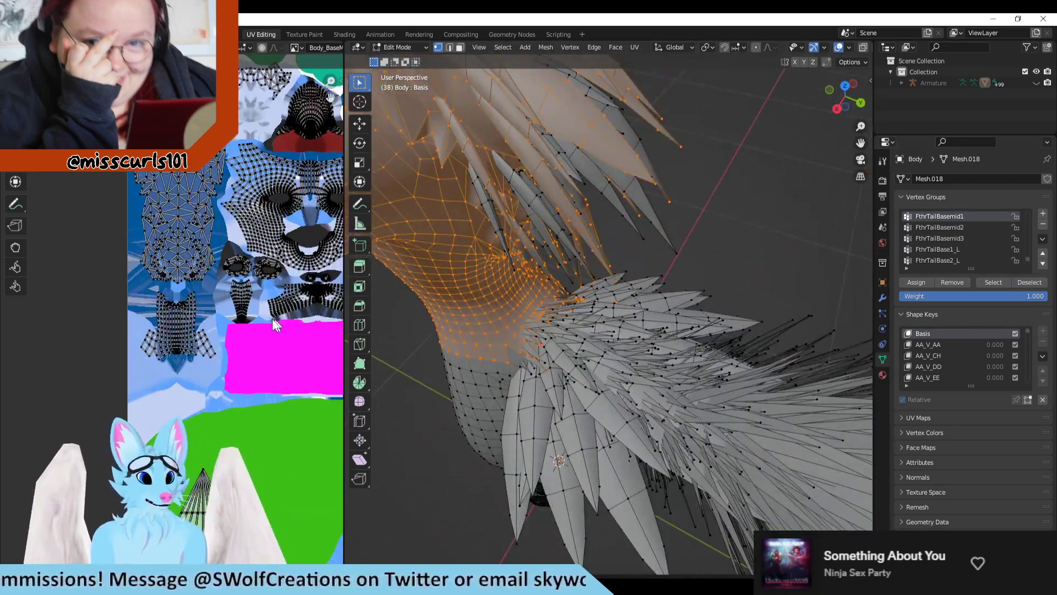
{"action": "scroll", "coordinate": [287, 259], "scroll_direction": "down", "scroll_amount": 5}
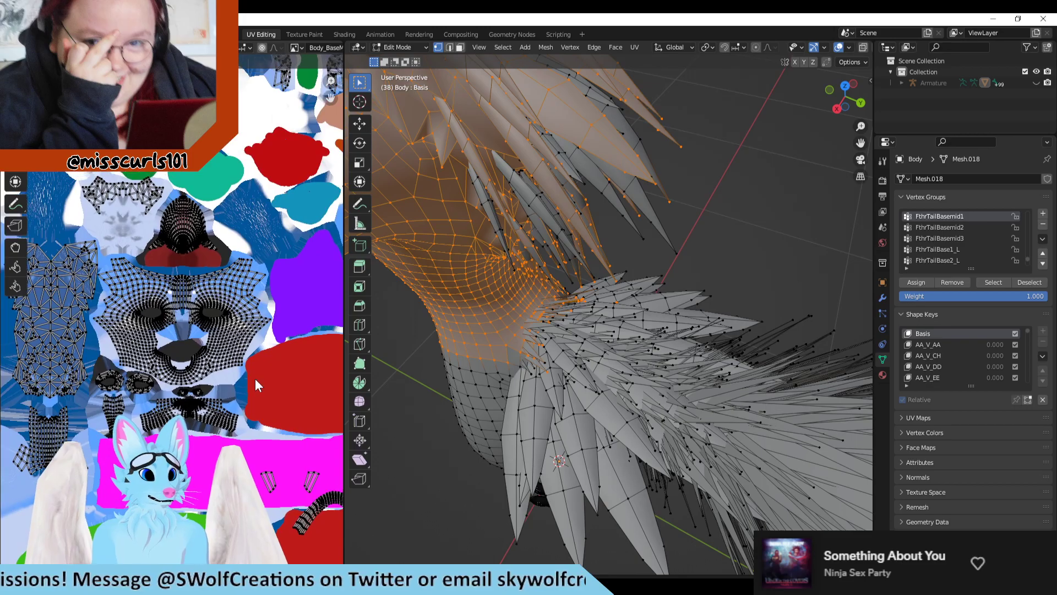
{"action": "scroll", "coordinate": [194, 303], "scroll_direction": "up", "scroll_amount": 5}
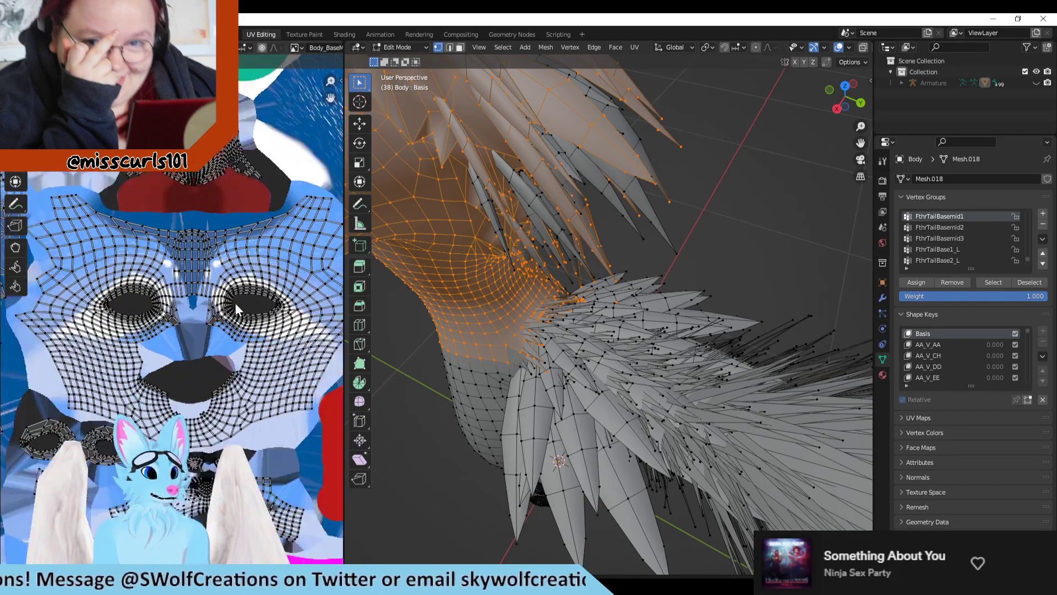
{"action": "key", "text": "a"}
{"action": "scroll", "coordinate": [177, 405], "scroll_direction": "up", "scroll_amount": 1}
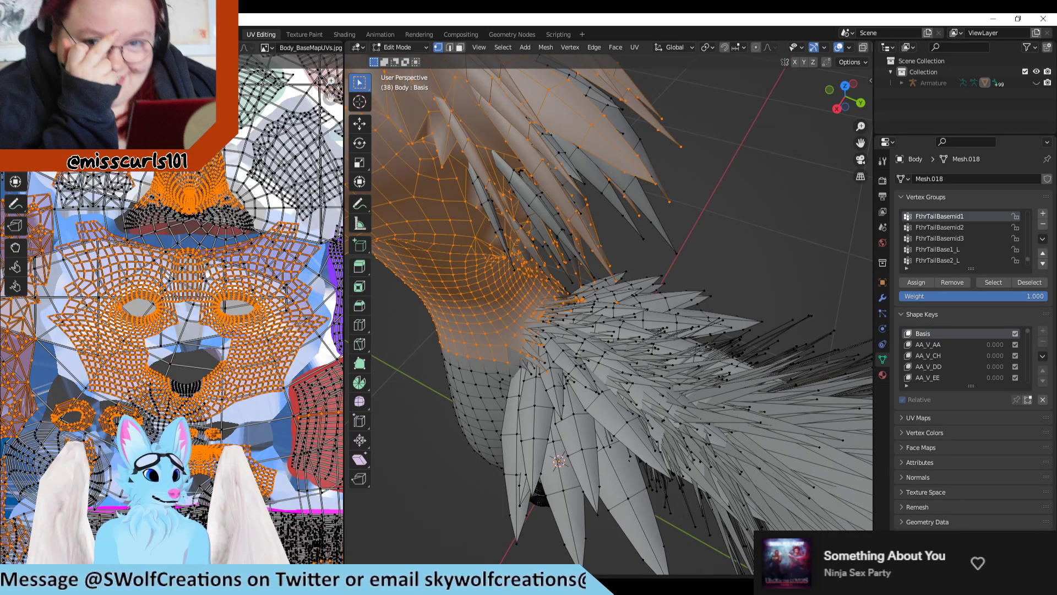
Step: Add the right part of the unselected patch below the mouth opening of the face UV island to the selection
{"action": "scroll", "coordinate": [176, 406], "scroll_direction": "up", "scroll_amount": 1}
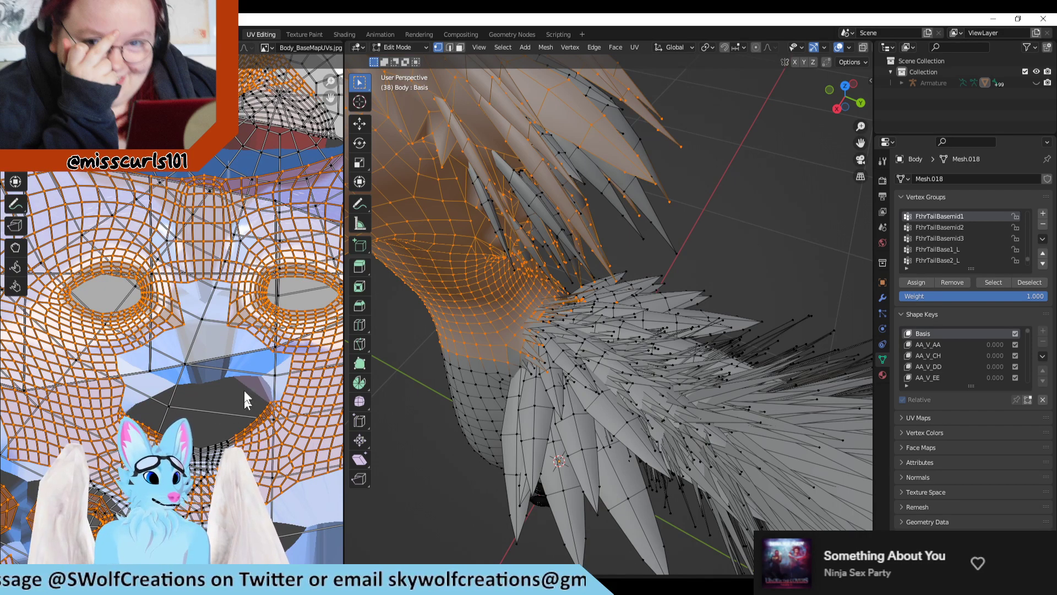
{"action": "scroll", "coordinate": [244, 389], "scroll_direction": "down", "scroll_amount": 1}
{"action": "scroll", "coordinate": [234, 229], "scroll_direction": "down", "scroll_amount": 4}
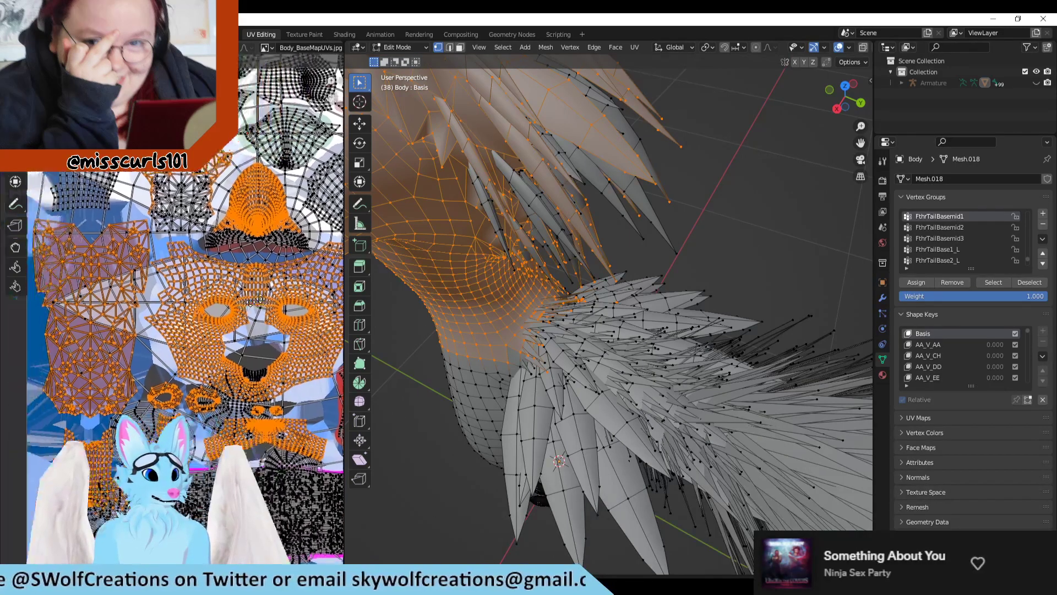
{"action": "scroll", "coordinate": [242, 275], "scroll_direction": "up", "scroll_amount": 2}
{"action": "scroll", "coordinate": [215, 369], "scroll_direction": "up", "scroll_amount": 2}
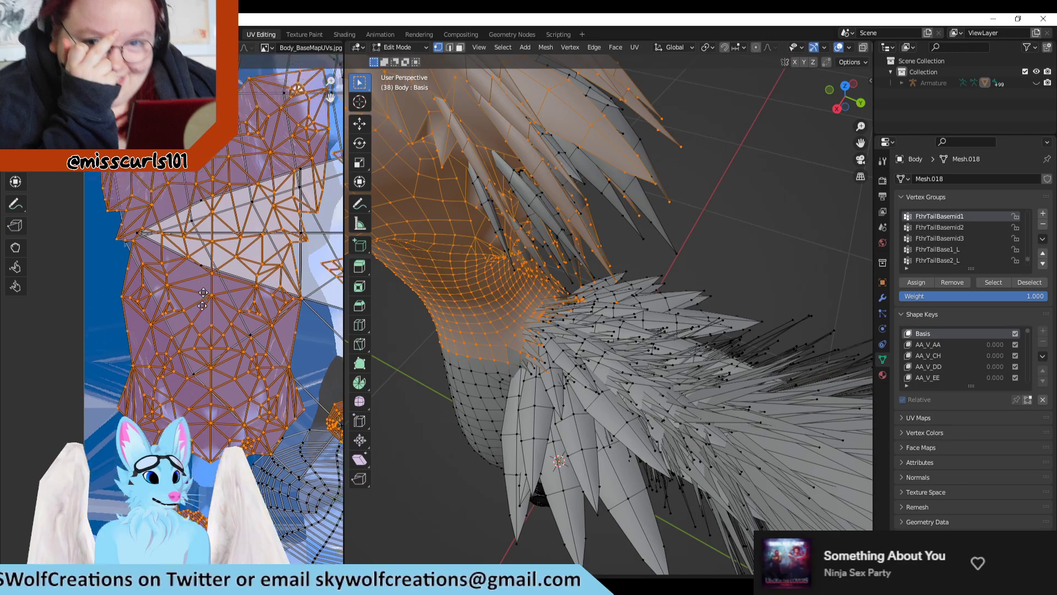
{"action": "scroll", "coordinate": [204, 404], "scroll_direction": "down", "scroll_amount": 3}
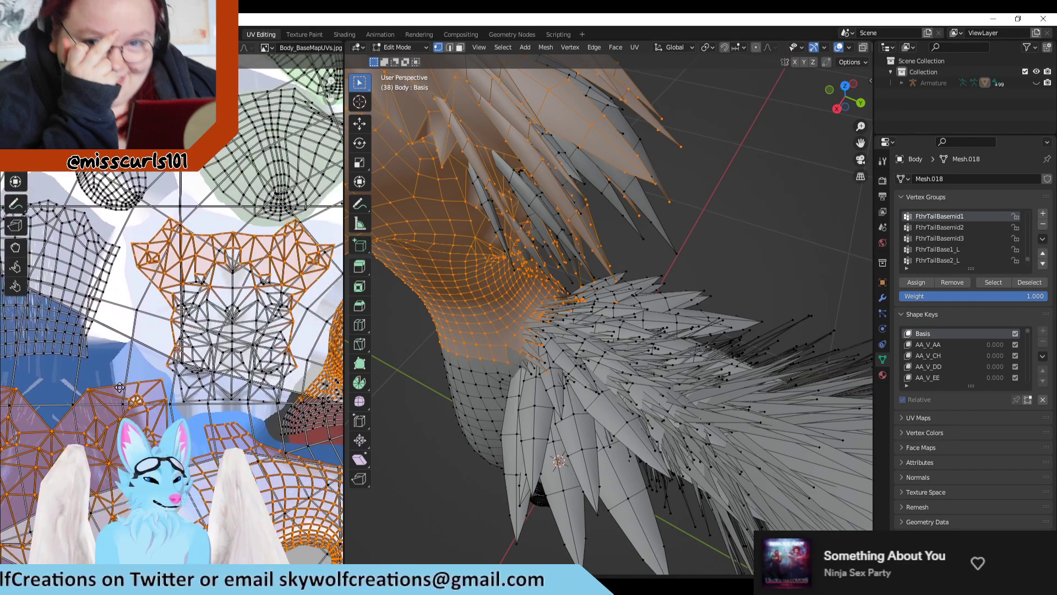
{"action": "middle_click_drag", "start_coordinate": [230, 392], "coordinate": [136, 262]}
{"action": "middle_click_drag", "start_coordinate": [232, 468], "coordinate": [214, 245]}
{"action": "scroll", "coordinate": [214, 245], "scroll_direction": "up", "scroll_amount": 5}
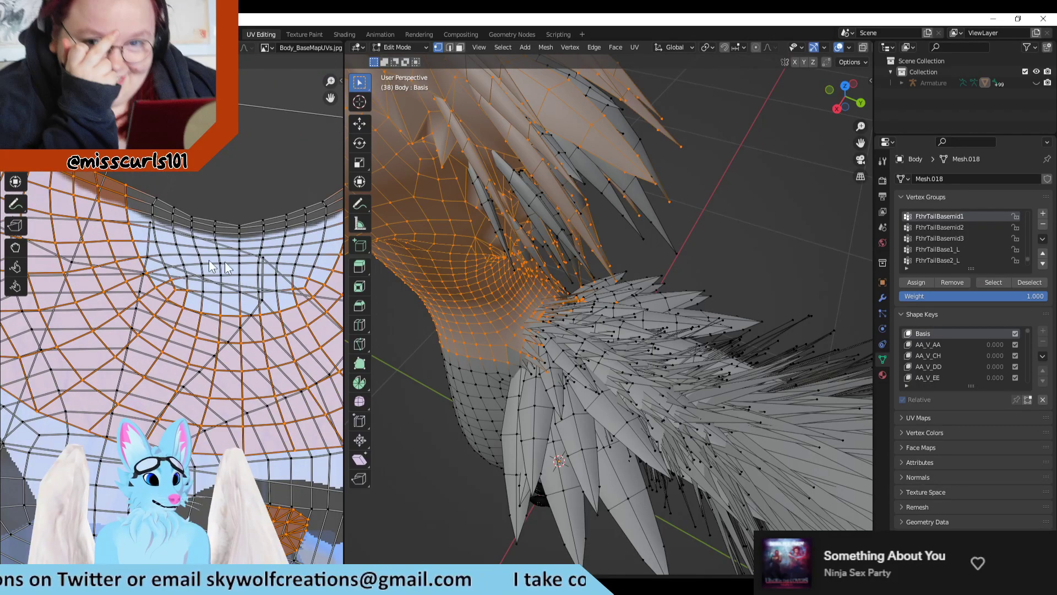
{"action": "middle_click_drag", "start_coordinate": [267, 244], "coordinate": [217, 250]}
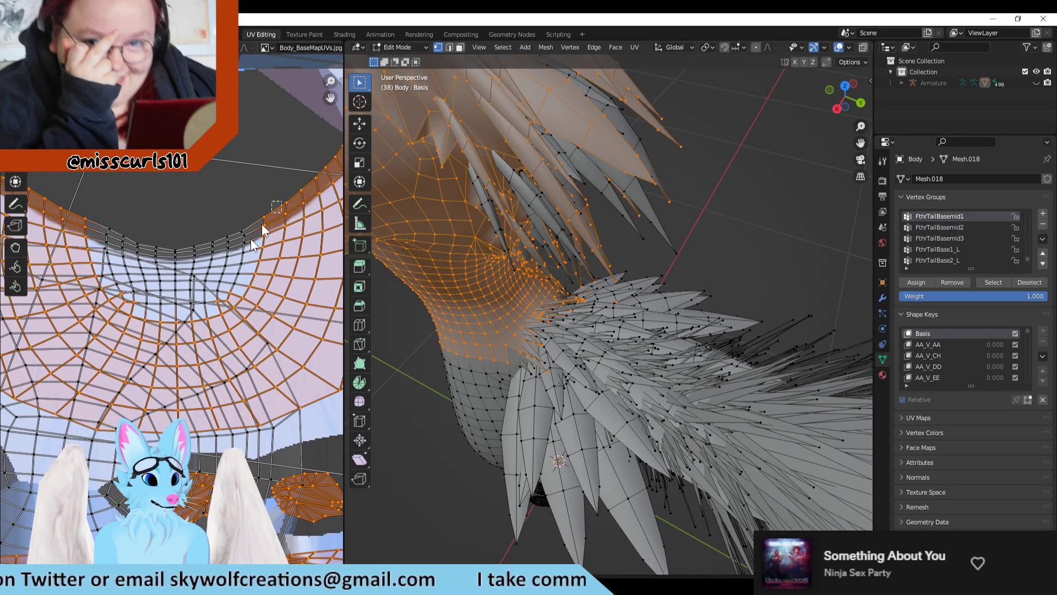
{"action": "left_click_drag", "start_coordinate": [281, 202], "coordinate": [190, 302]}
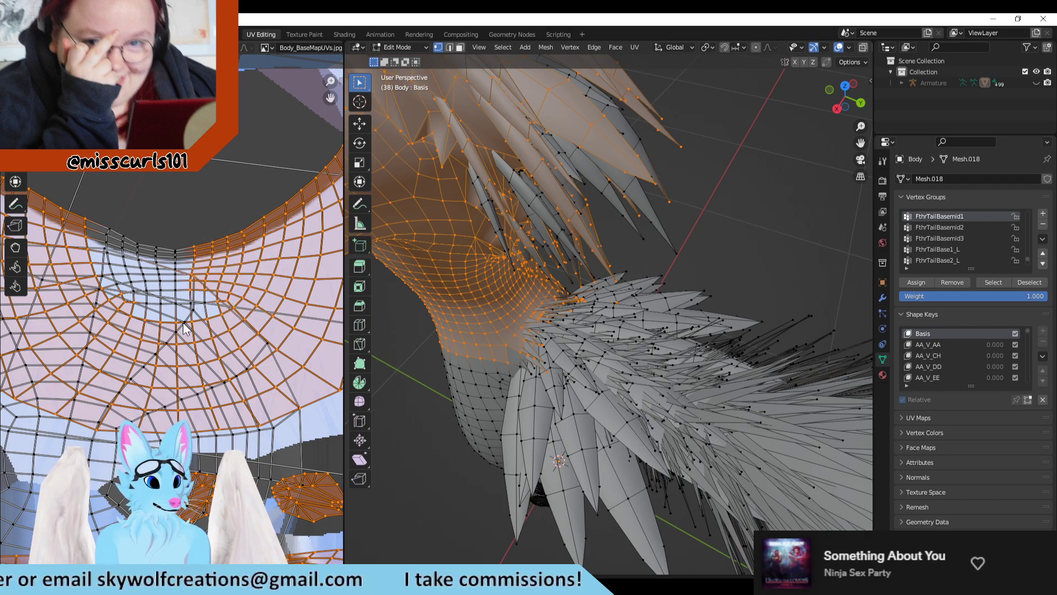
Step: Add the middle vertices of the patch below the mouth, including those along the lip edge, to the selection
{"action": "scroll", "coordinate": [221, 311], "scroll_direction": "up", "scroll_amount": 2}
{"action": "scroll", "coordinate": [231, 314], "scroll_direction": "up", "scroll_amount": 2}
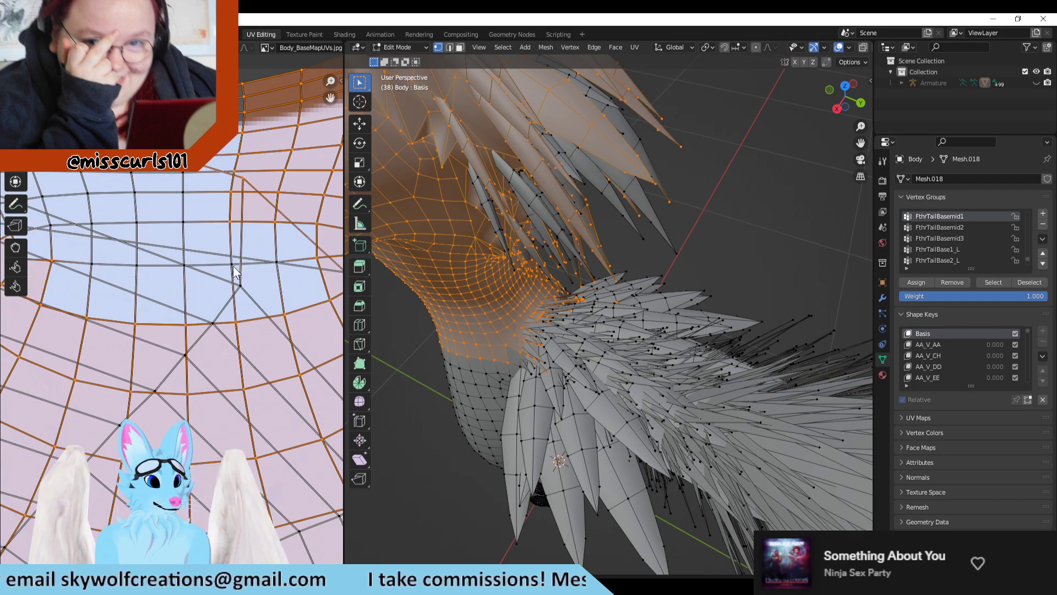
{"action": "left_click_drag", "start_coordinate": [283, 257], "coordinate": [261, 270], "text": "shift"}
{"action": "left_click_drag", "start_coordinate": [219, 305], "coordinate": [205, 321], "text": "shift"}
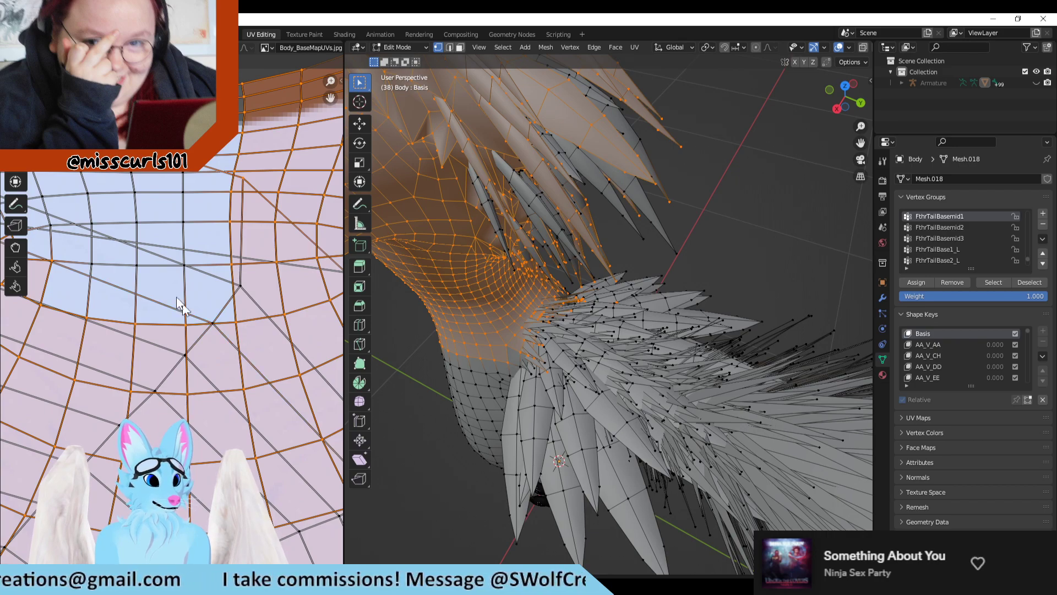
{"action": "scroll", "coordinate": [175, 289], "scroll_direction": "down", "scroll_amount": 4}
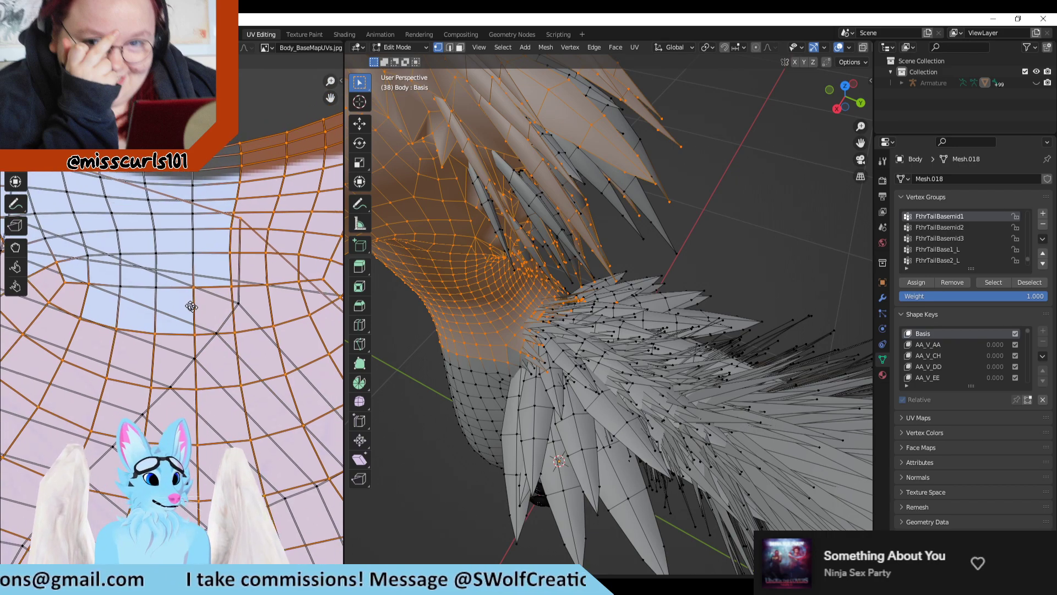
{"action": "left_click_drag", "start_coordinate": [164, 328], "coordinate": [164, 328], "text": "shift"}
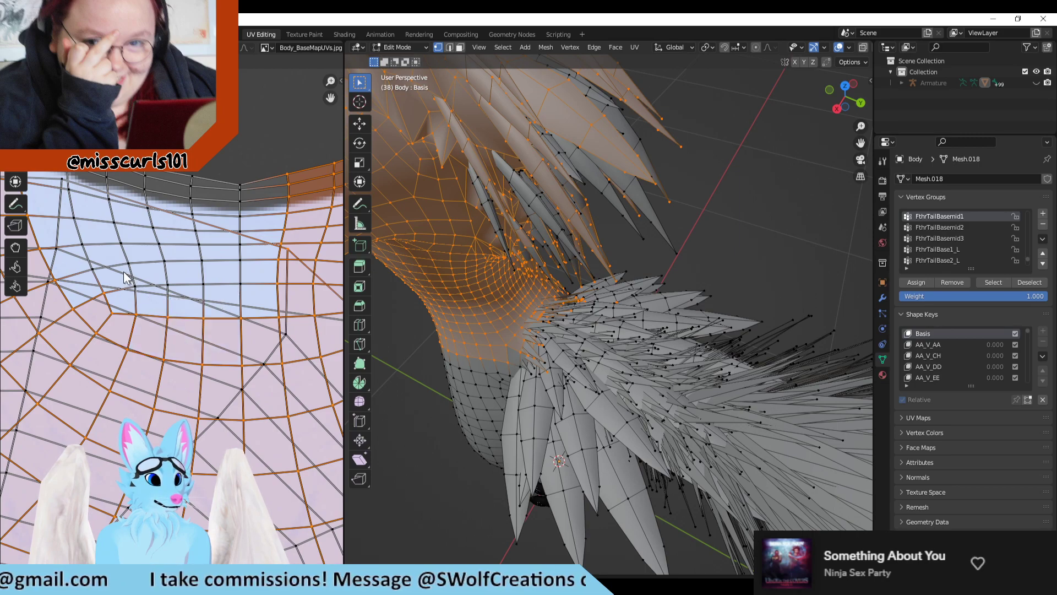
{"action": "left_click_drag", "start_coordinate": [251, 285], "coordinate": [278, 289], "text": "shift"}
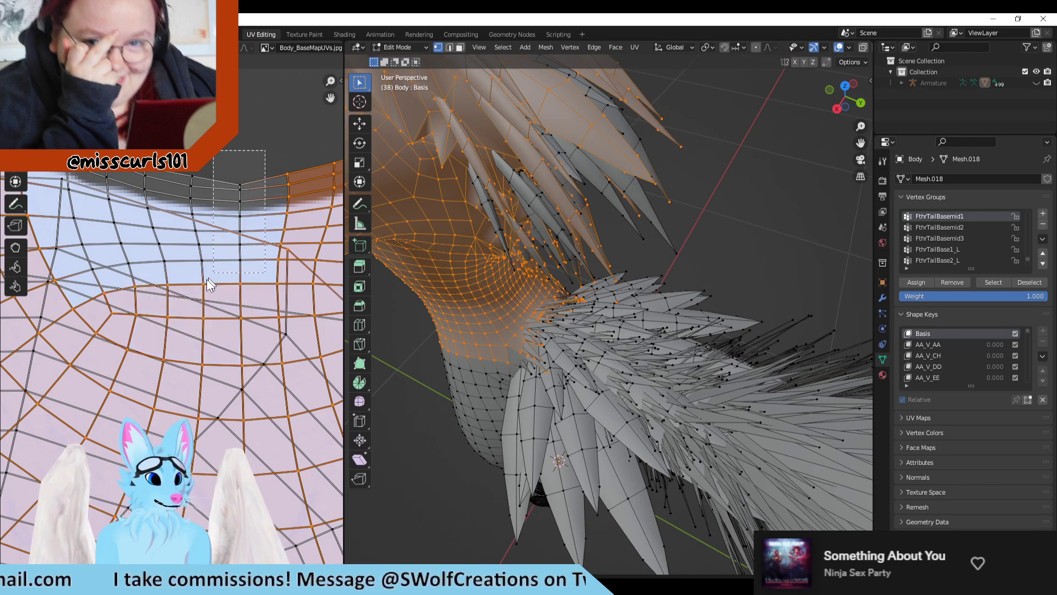
{"action": "left_click_drag", "start_coordinate": [86, 287], "coordinate": [86, 286], "text": "shift"}
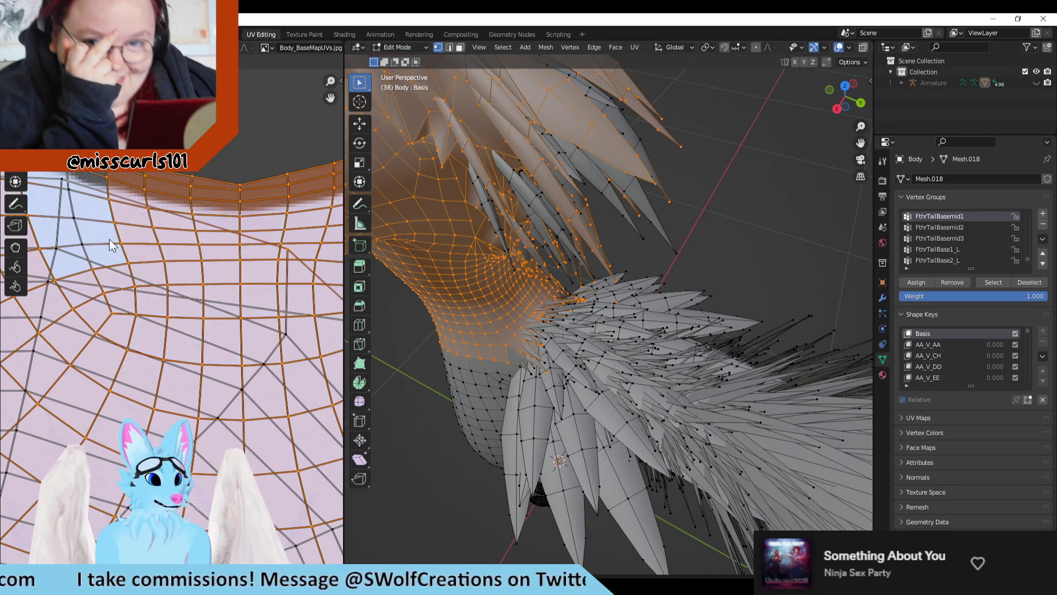
Step: Add the last unselected vertices at the left end of the patch below the mouth and along the adjoining lip edge
{"action": "middle_click_drag", "start_coordinate": [113, 238], "coordinate": [270, 300]}
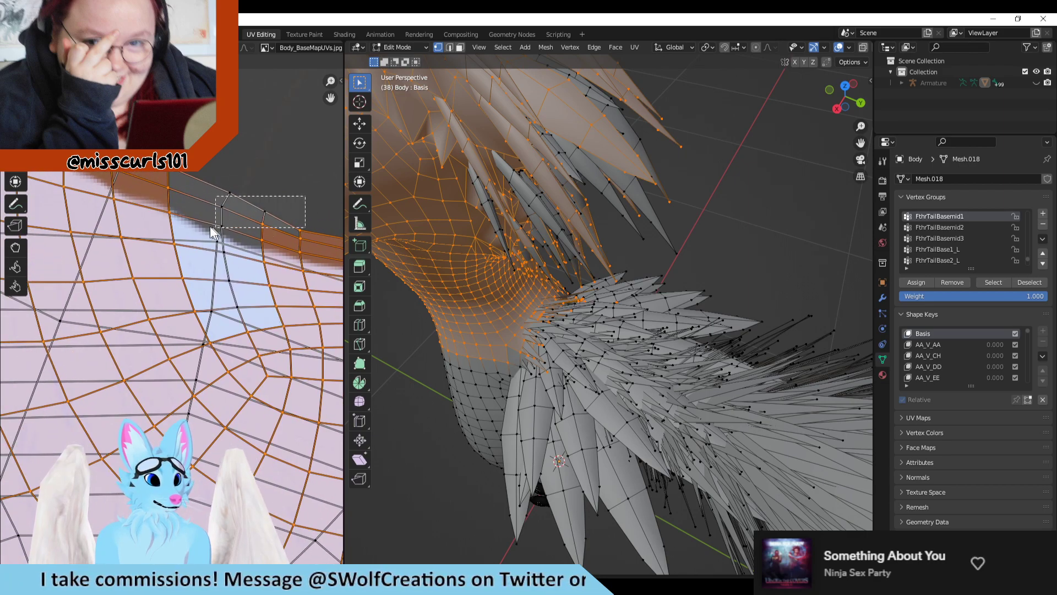
{"action": "left_click_drag", "start_coordinate": [211, 227], "coordinate": [190, 230], "text": "shift"}
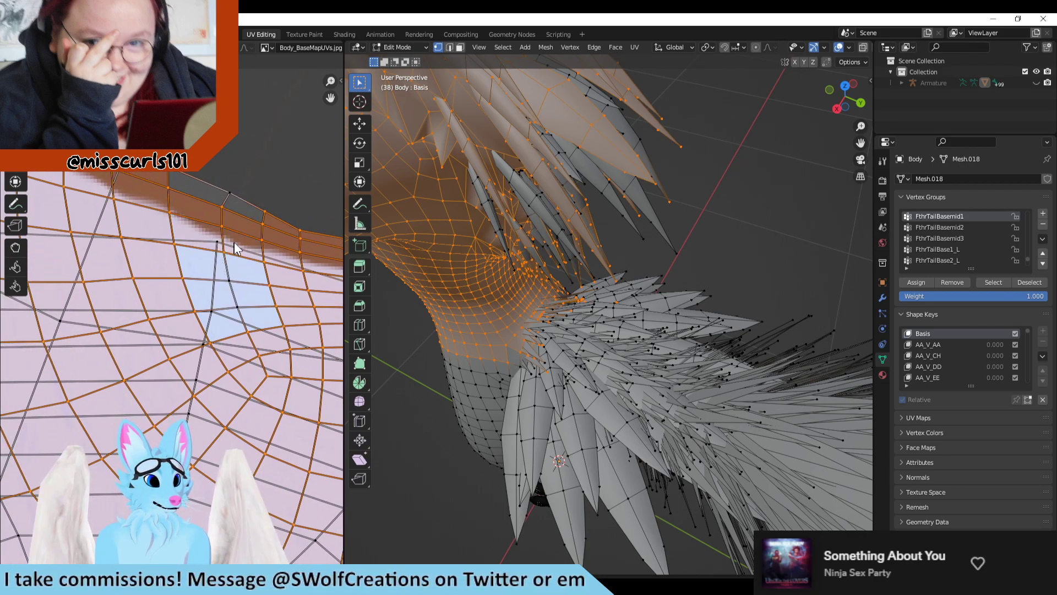
{"action": "left_click_drag", "start_coordinate": [252, 293], "coordinate": [231, 320], "text": "shift"}
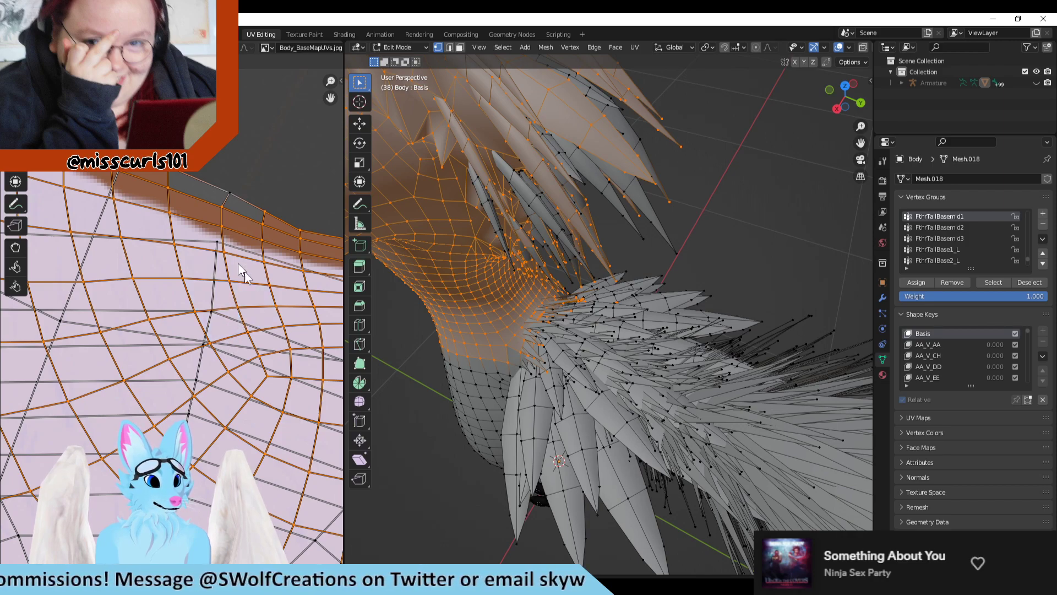
{"action": "left_click_drag", "start_coordinate": [223, 200], "coordinate": [220, 203], "text": "shift"}
Step: Check the rest of the face UV island for unselected vertices and inspect the selection on the model from the front
{"action": "scroll", "coordinate": [213, 212], "scroll_direction": "down", "scroll_amount": 5}
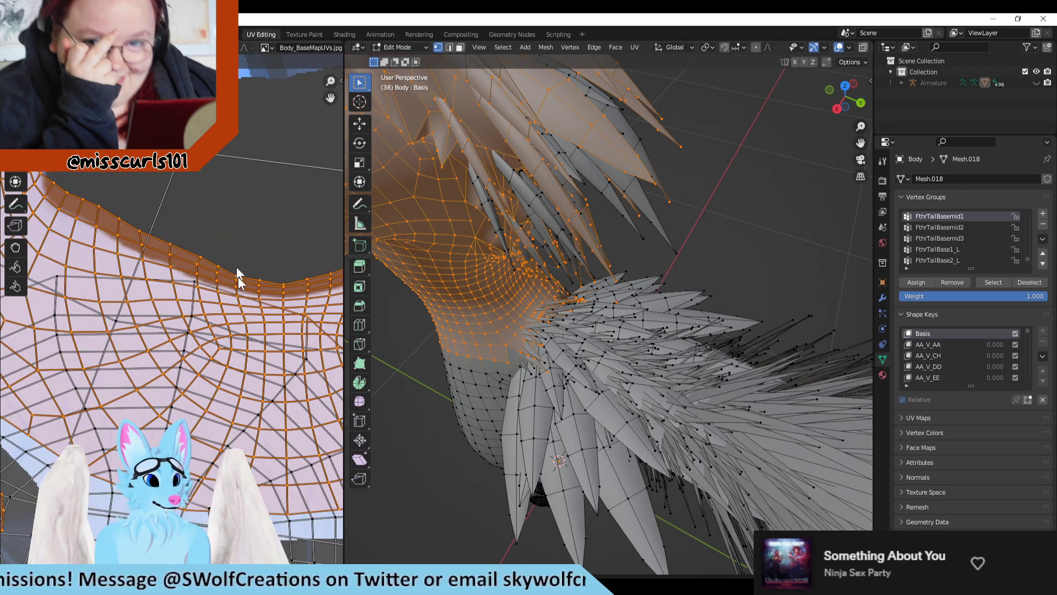
{"action": "middle_click_drag", "start_coordinate": [237, 306], "coordinate": [132, 338]}
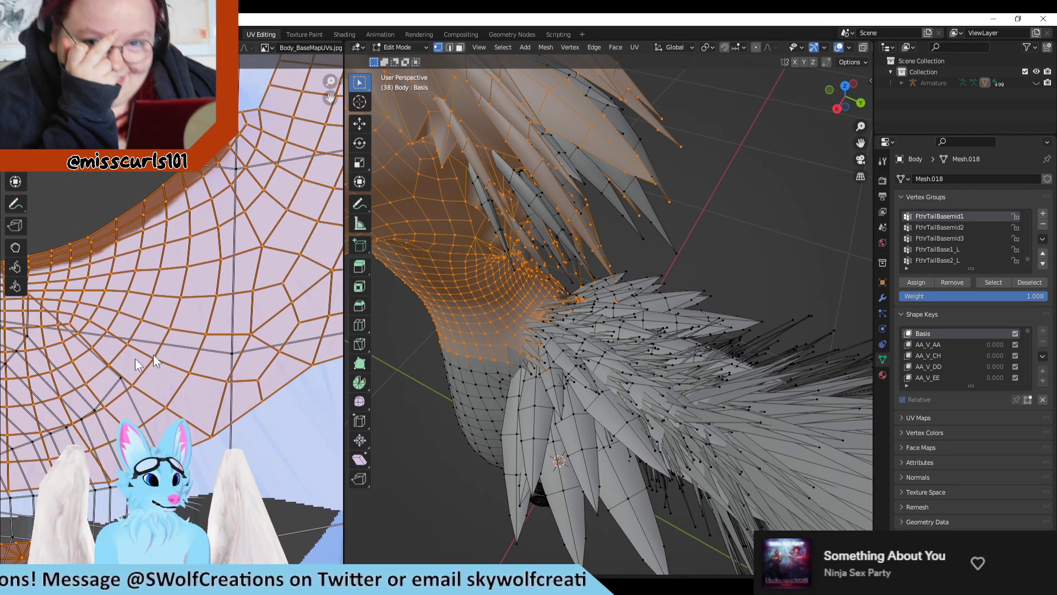
{"action": "scroll", "coordinate": [132, 338], "scroll_direction": "down", "scroll_amount": 2}
{"action": "middle_click_drag", "start_coordinate": [201, 317], "coordinate": [129, 346]}
{"action": "scroll", "coordinate": [129, 346], "scroll_direction": "down", "scroll_amount": 2}
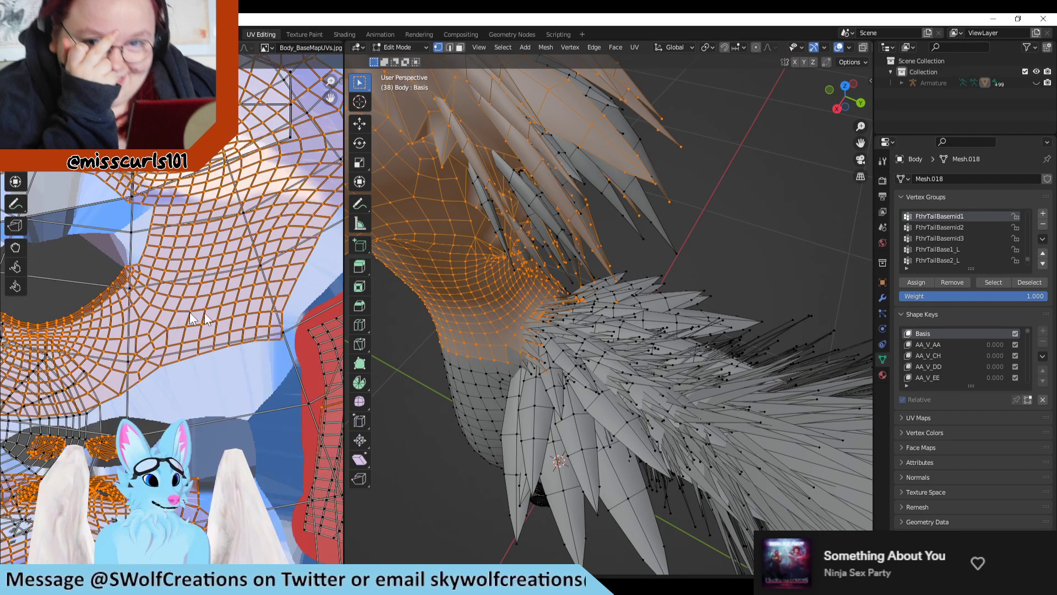
{"action": "middle_click_drag", "start_coordinate": [190, 313], "coordinate": [225, 455]}
{"action": "middle_click_drag", "start_coordinate": [72, 451], "coordinate": [223, 367]}
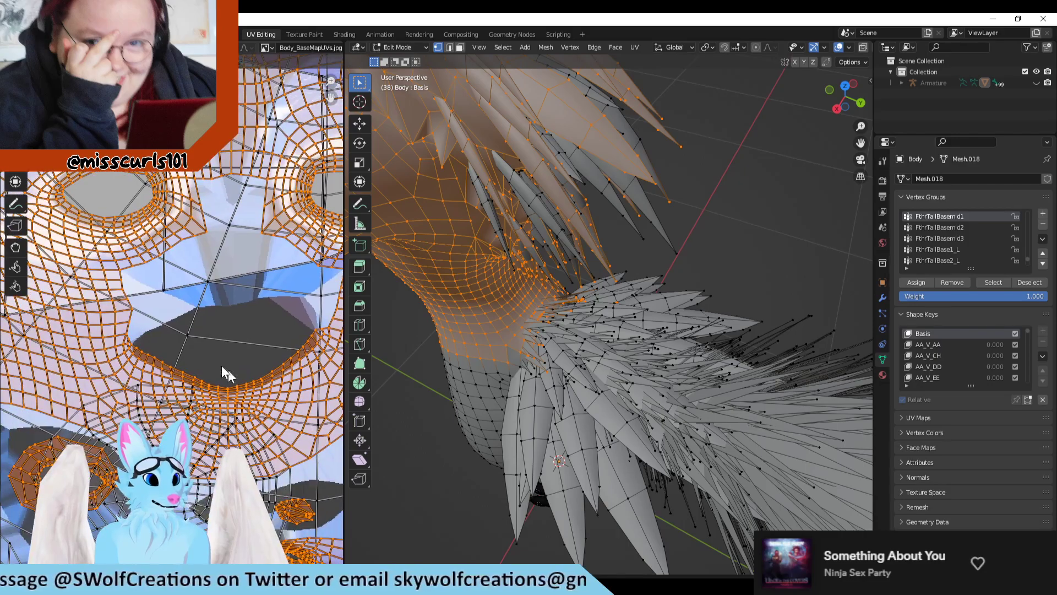
{"action": "scroll", "coordinate": [223, 367], "scroll_direction": "down", "scroll_amount": 1}
{"action": "scroll", "coordinate": [399, 338], "scroll_direction": "down", "scroll_amount": 3}
{"action": "middle_click_drag", "start_coordinate": [399, 338], "coordinate": [617, 385], "text": "shift"}
{"action": "scroll", "coordinate": [597, 392], "scroll_direction": "down", "scroll_amount": 4}
{"action": "scroll", "coordinate": [193, 293], "scroll_direction": "down", "scroll_amount": 2}
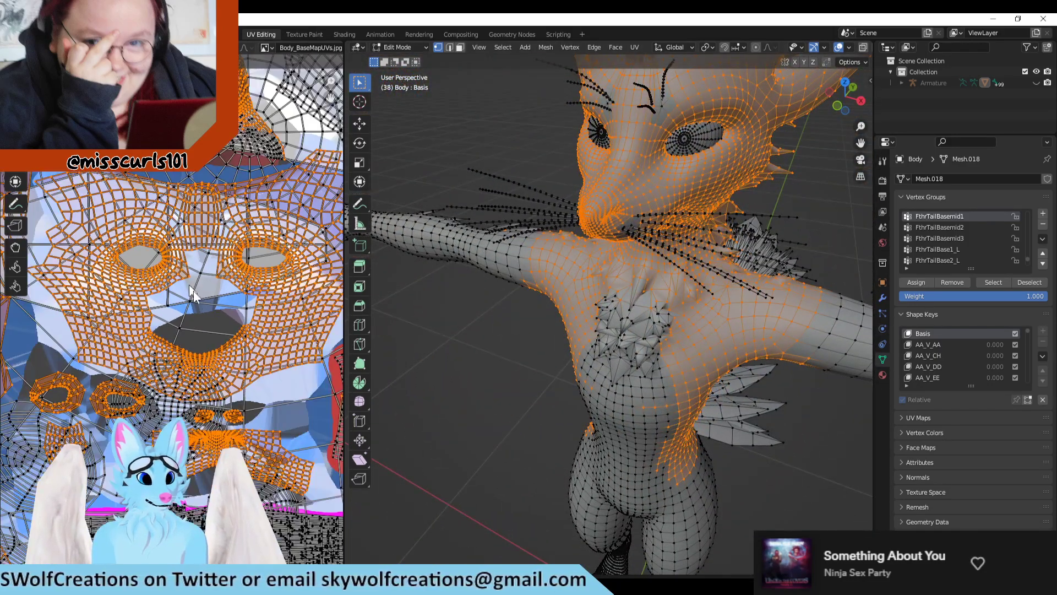
Step: Add the unselected vertices of the dark-spotted patch on the left half of the island below the face to the selection
{"action": "middle_click_drag", "start_coordinate": [193, 293], "coordinate": [209, 258]}
{"action": "scroll", "coordinate": [194, 249], "scroll_direction": "down", "scroll_amount": 1}
{"action": "scroll", "coordinate": [237, 297], "scroll_direction": "up", "scroll_amount": 3}
{"action": "middle_click_drag", "start_coordinate": [297, 290], "coordinate": [237, 222]}
{"action": "scroll", "coordinate": [272, 365], "scroll_direction": "down", "scroll_amount": 1}
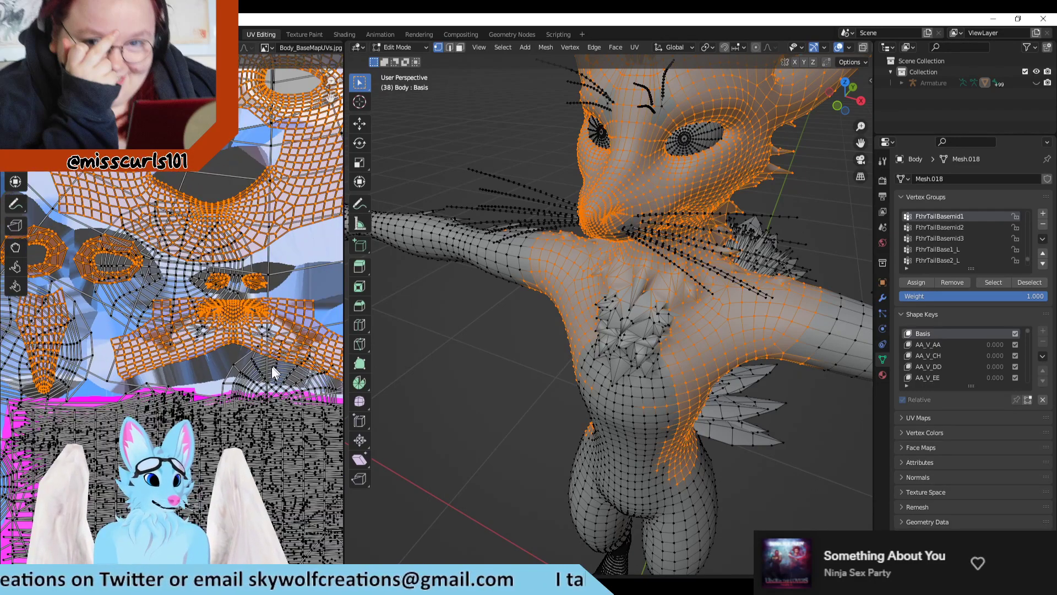
{"action": "scroll", "coordinate": [272, 365], "scroll_direction": "up", "scroll_amount": 6}
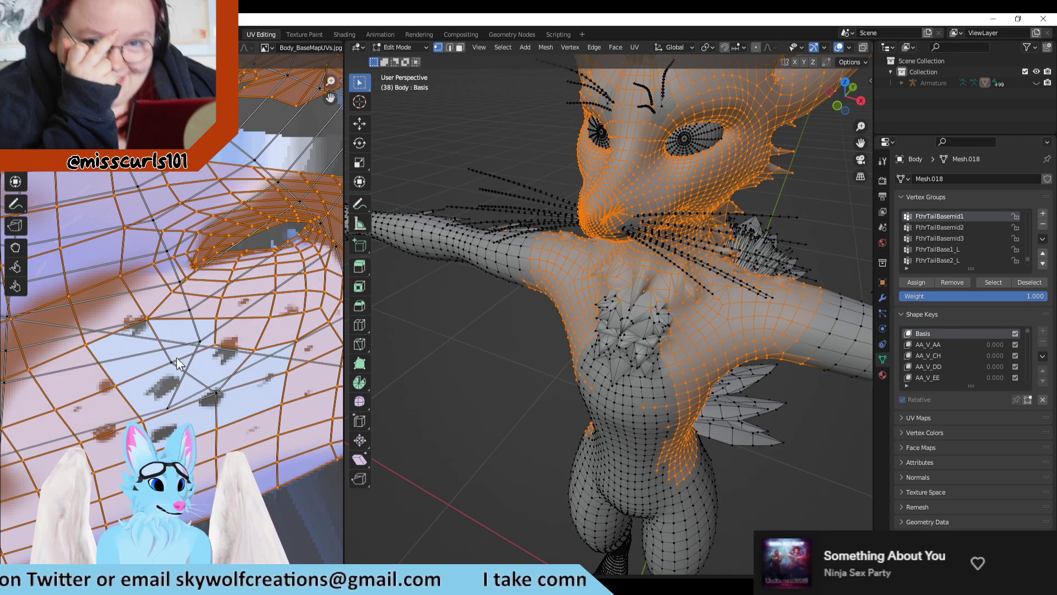
{"action": "left_click_drag", "start_coordinate": [180, 353], "coordinate": [163, 368], "text": "shift"}
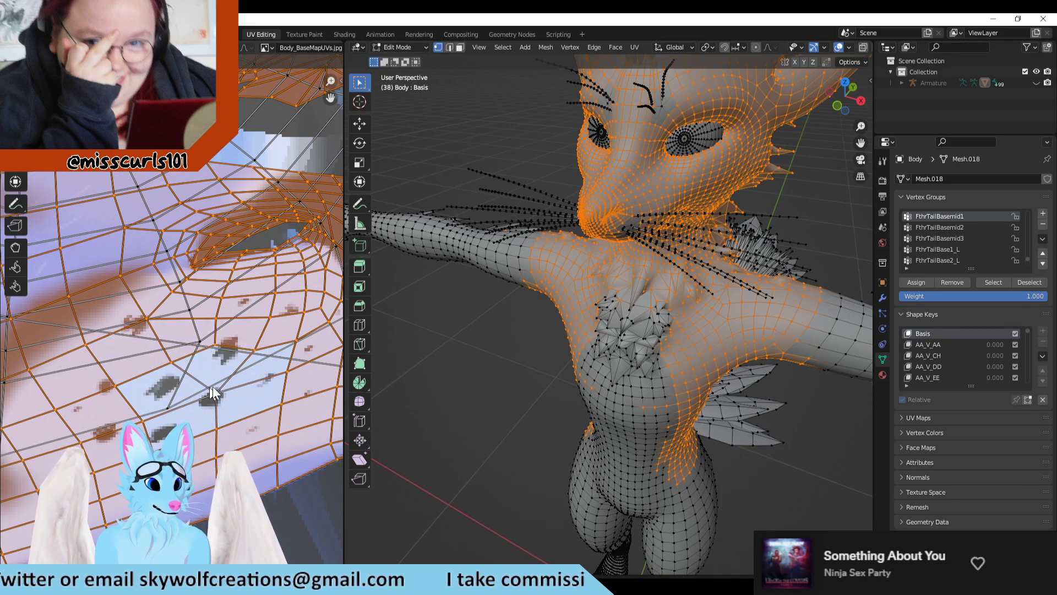
{"action": "left_click_drag", "start_coordinate": [226, 384], "coordinate": [216, 389], "text": "shift"}
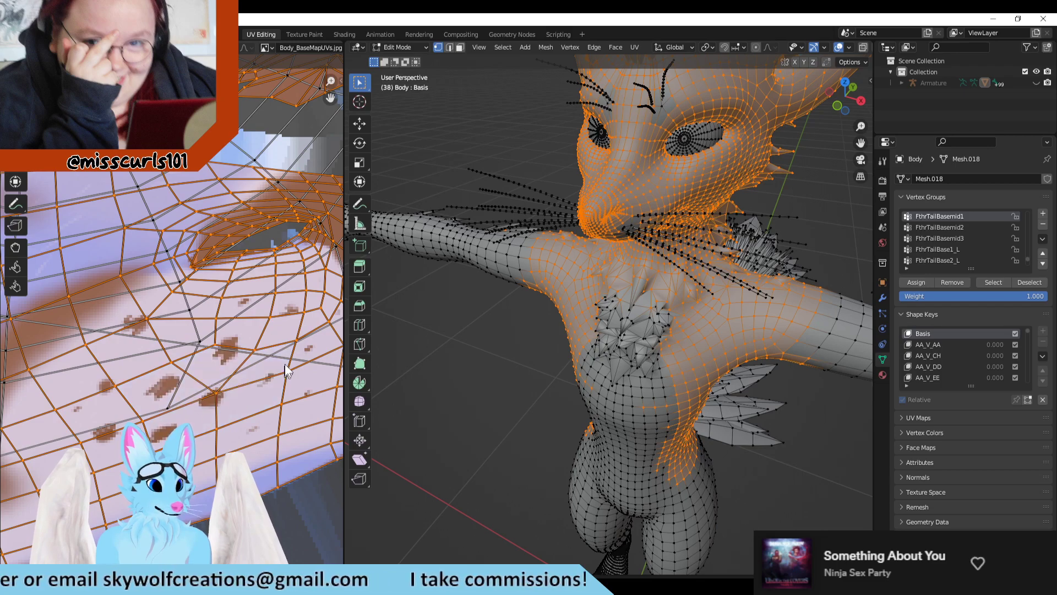
Step: Add the unselected vertices of the matching dark-spotted patch on the right half of the same island to the selection
{"action": "middle_click_drag", "start_coordinate": [285, 365], "coordinate": [112, 366]}
{"action": "mouse_move", "coordinate": [324, 264]}
{"action": "middle_mouse_down"}
{"action": "mouse_move", "coordinate": [220, 246]}
{"action": "mouse_move", "coordinate": [250, 320]}
{"action": "middle_mouse_up"}
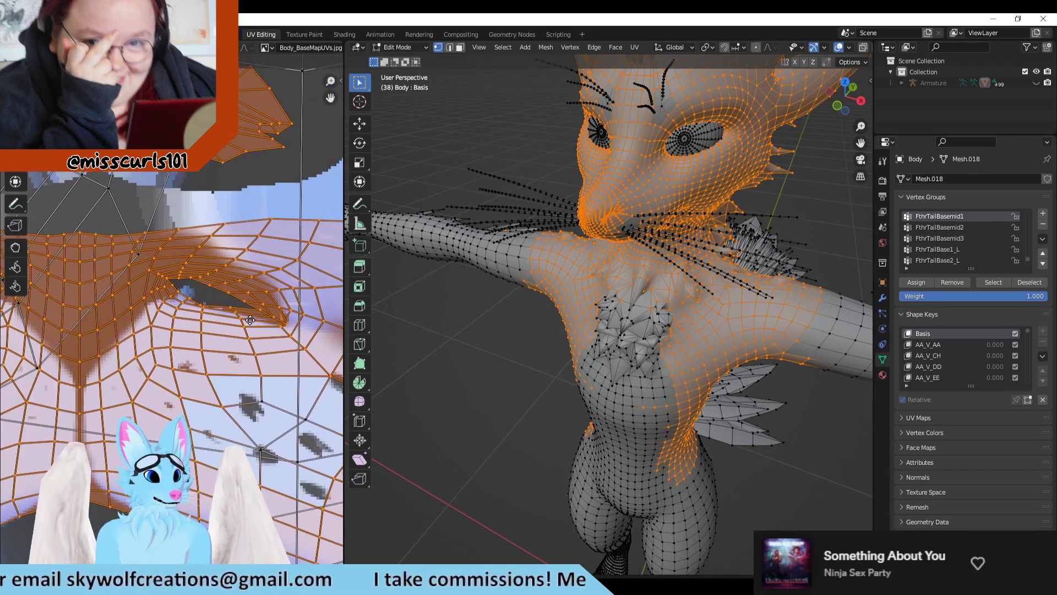
{"action": "middle_click_drag", "start_coordinate": [327, 452], "coordinate": [188, 338]}
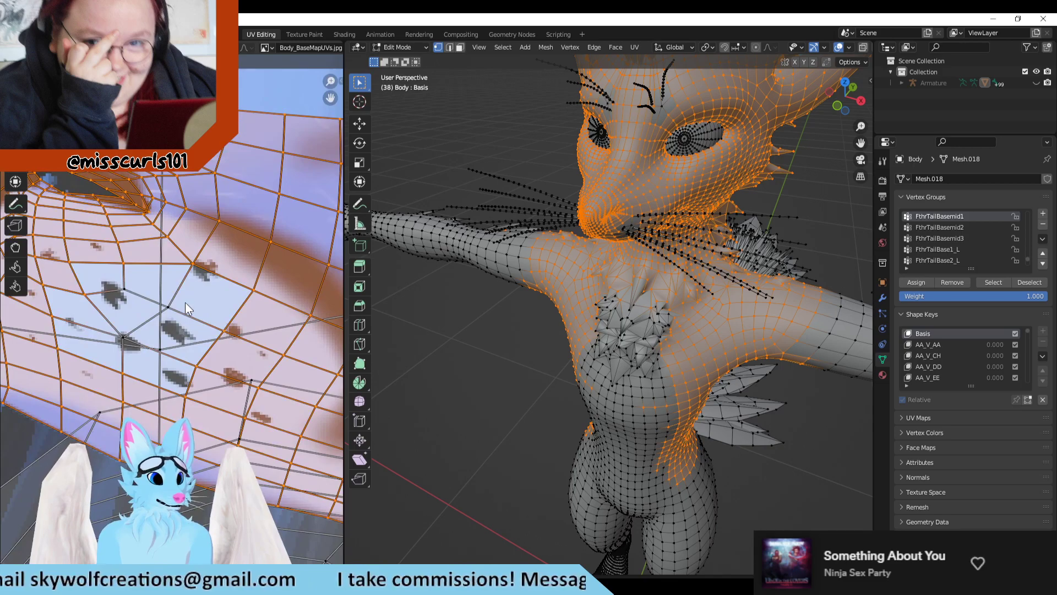
{"action": "left_click_drag", "start_coordinate": [122, 300], "coordinate": [137, 280], "text": "shift"}
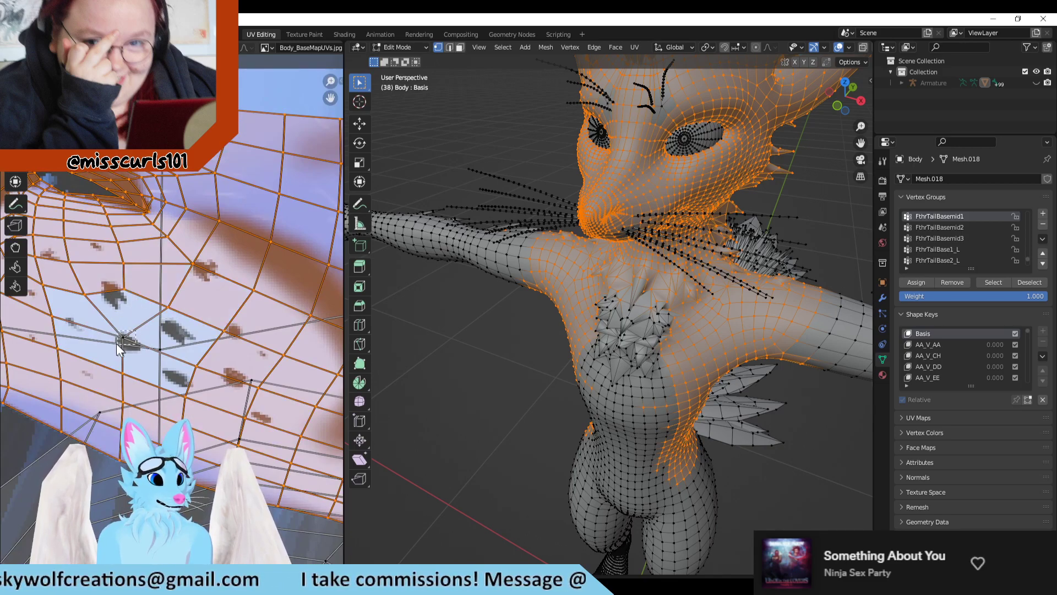
{"action": "left_click_drag", "start_coordinate": [116, 342], "coordinate": [114, 346], "text": "shift"}
Step: Examine the remaining islands below and beside the face, including the torso, for gaps in the selection
{"action": "scroll", "coordinate": [180, 376], "scroll_direction": "down", "scroll_amount": 1}
{"action": "middle_click_drag", "start_coordinate": [177, 428], "coordinate": [93, 413]}
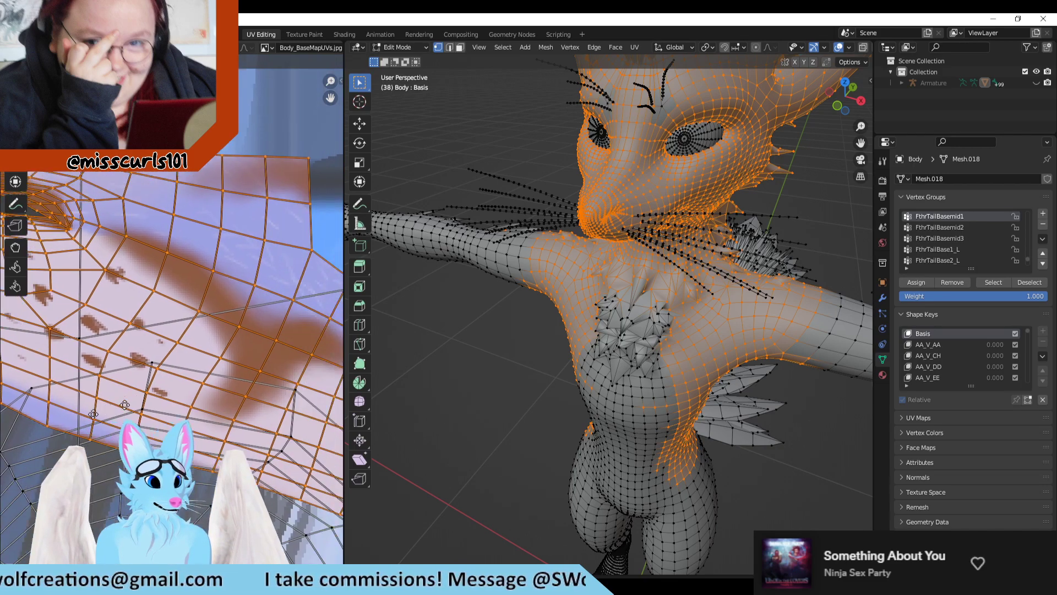
{"action": "middle_click_drag", "start_coordinate": [200, 394], "coordinate": [31, 241]}
{"action": "scroll", "coordinate": [216, 243], "scroll_direction": "down", "scroll_amount": 2}
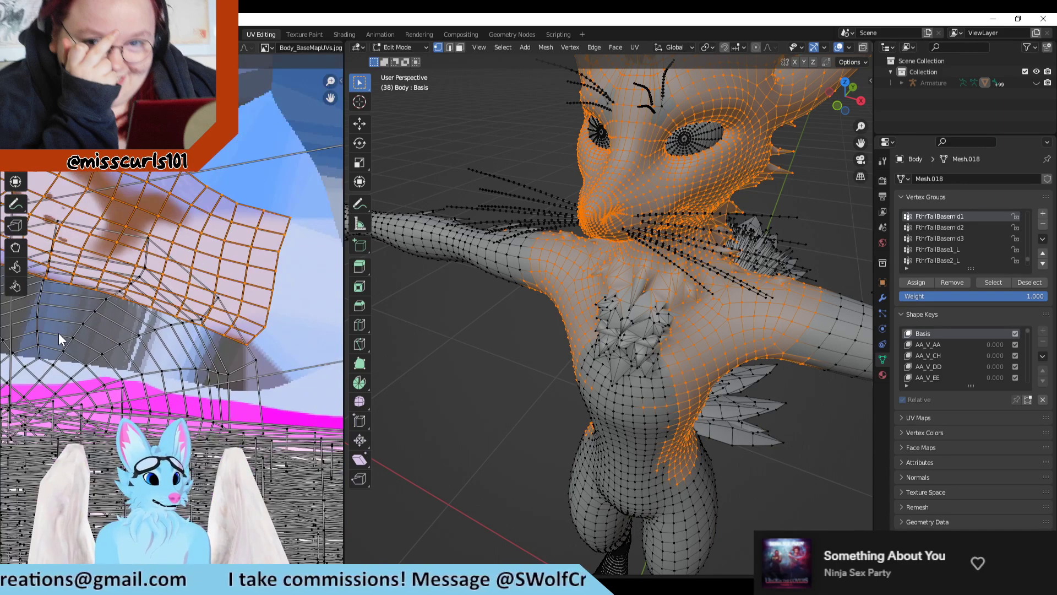
{"action": "middle_click_drag", "start_coordinate": [58, 332], "coordinate": [225, 325]}
{"action": "mouse_move", "coordinate": [66, 309]}
{"action": "middle_mouse_down"}
{"action": "mouse_move", "coordinate": [192, 322]}
{"action": "mouse_move", "coordinate": [273, 352]}
{"action": "mouse_move", "coordinate": [128, 321]}
{"action": "mouse_move", "coordinate": [201, 393]}
{"action": "middle_mouse_up"}
{"action": "scroll", "coordinate": [200, 393], "scroll_direction": "down", "scroll_amount": 4}
{"action": "scroll", "coordinate": [236, 373], "scroll_direction": "up", "scroll_amount": 5}
{"action": "middle_click_drag", "start_coordinate": [99, 377], "coordinate": [242, 276]}
{"action": "scroll", "coordinate": [237, 373], "scroll_direction": "down", "scroll_amount": 1}
{"action": "scroll", "coordinate": [243, 275], "scroll_direction": "down", "scroll_amount": 1}
{"action": "middle_click_drag", "start_coordinate": [33, 363], "coordinate": [203, 374]}
{"action": "scroll", "coordinate": [203, 374], "scroll_direction": "down", "scroll_amount": 2}
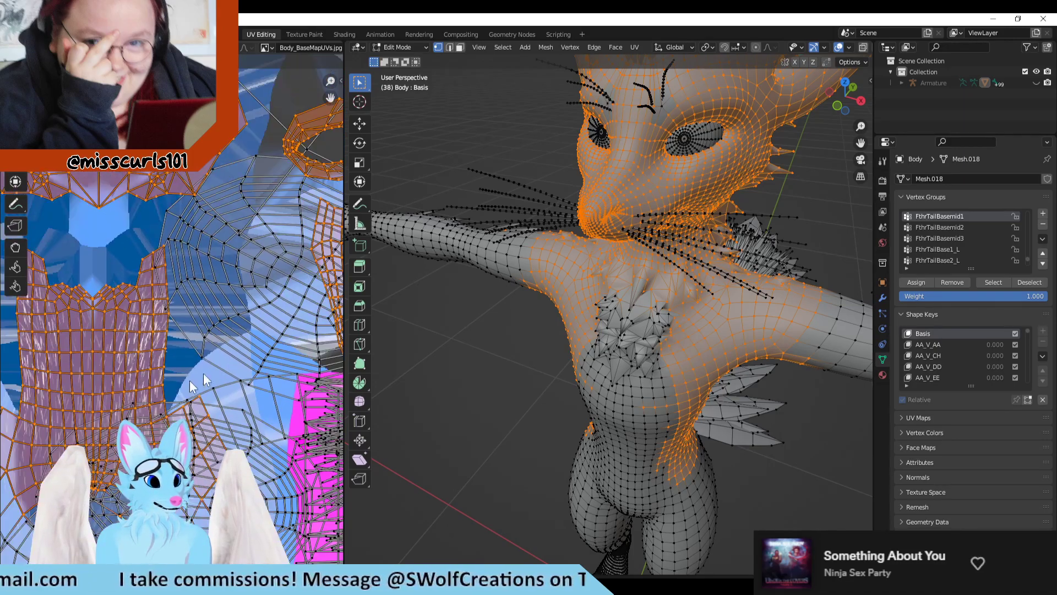
Step: Examine the torso island and the islands around it in the UV map for unselected vertices
{"action": "middle_click_drag", "start_coordinate": [72, 487], "coordinate": [176, 352]}
{"action": "scroll", "coordinate": [202, 365], "scroll_direction": "down", "scroll_amount": 3}
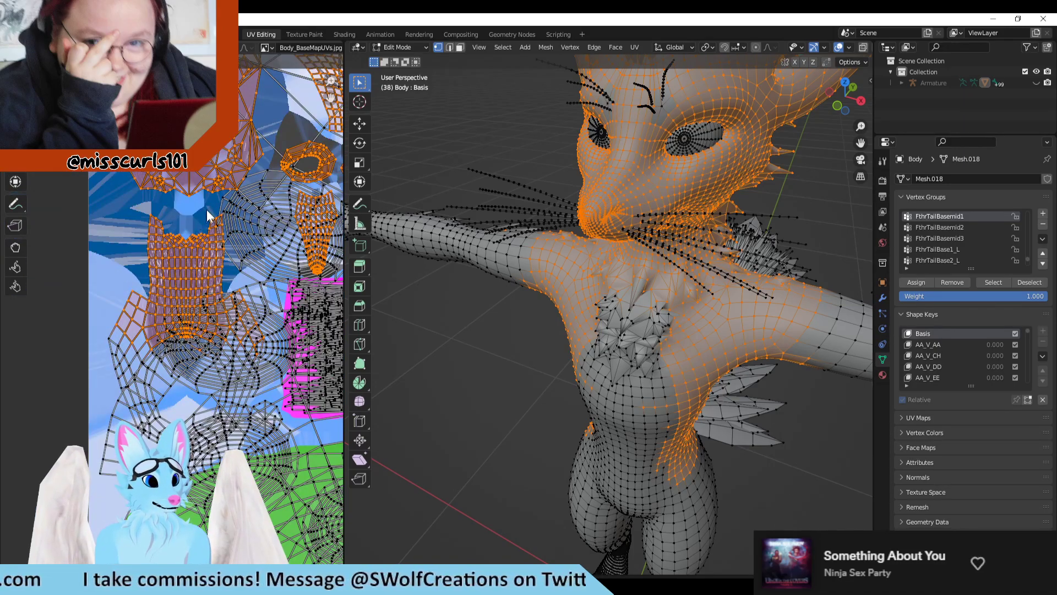
{"action": "middle_click_drag", "start_coordinate": [176, 63], "coordinate": [148, 372]}
{"action": "mouse_move", "coordinate": [171, 277]}
{"action": "middle_mouse_down"}
{"action": "mouse_move", "coordinate": [166, 269]}
{"action": "mouse_move", "coordinate": [184, 364]}
{"action": "middle_mouse_up"}
{"action": "middle_click_drag", "start_coordinate": [244, 226], "coordinate": [241, 373]}
{"action": "scroll", "coordinate": [248, 370], "scroll_direction": "down", "scroll_amount": 2}
{"action": "scroll", "coordinate": [216, 356], "scroll_direction": "up", "scroll_amount": 6}
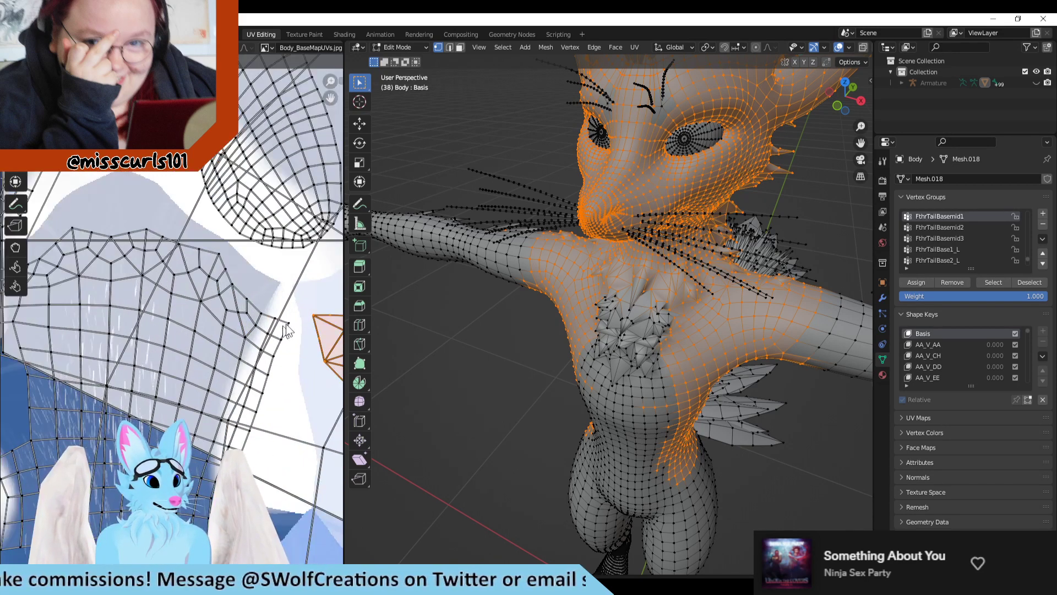
Step: Add the vertices in the right part of the pale hand island in the UV map to the selection
{"action": "scroll", "coordinate": [390, 319], "scroll_direction": "down", "scroll_amount": 1}
{"action": "left_click_drag", "start_coordinate": [301, 299], "coordinate": [129, 397]}
{"action": "middle_click_drag", "start_coordinate": [278, 391], "coordinate": [316, 263]}
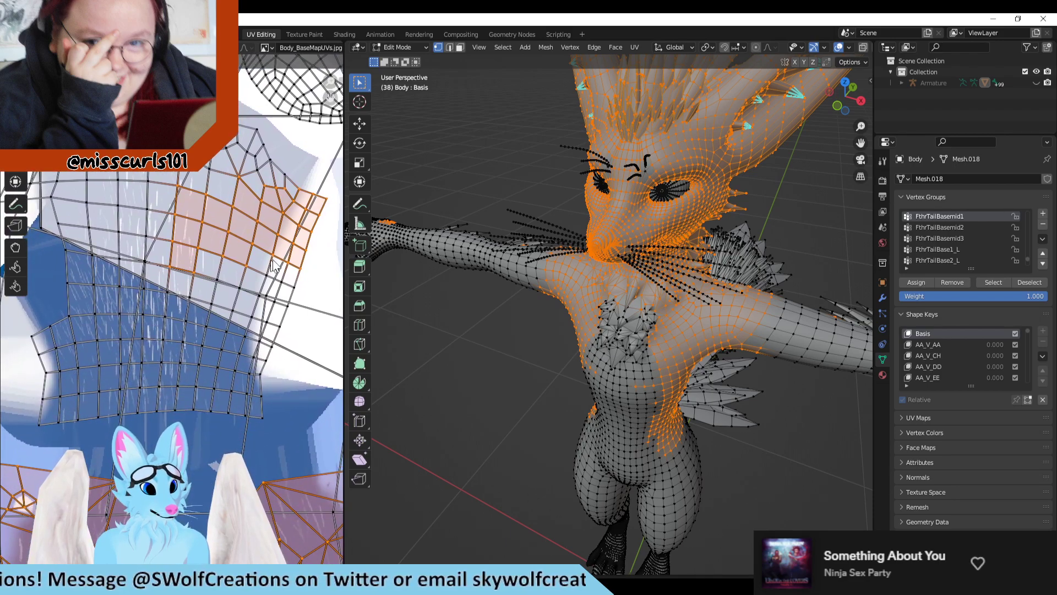
{"action": "left_click_drag", "start_coordinate": [315, 263], "coordinate": [243, 291]}
{"action": "left_click_drag", "start_coordinate": [292, 293], "coordinate": [272, 314]}
{"action": "left_click_drag", "start_coordinate": [291, 263], "coordinate": [272, 318]}
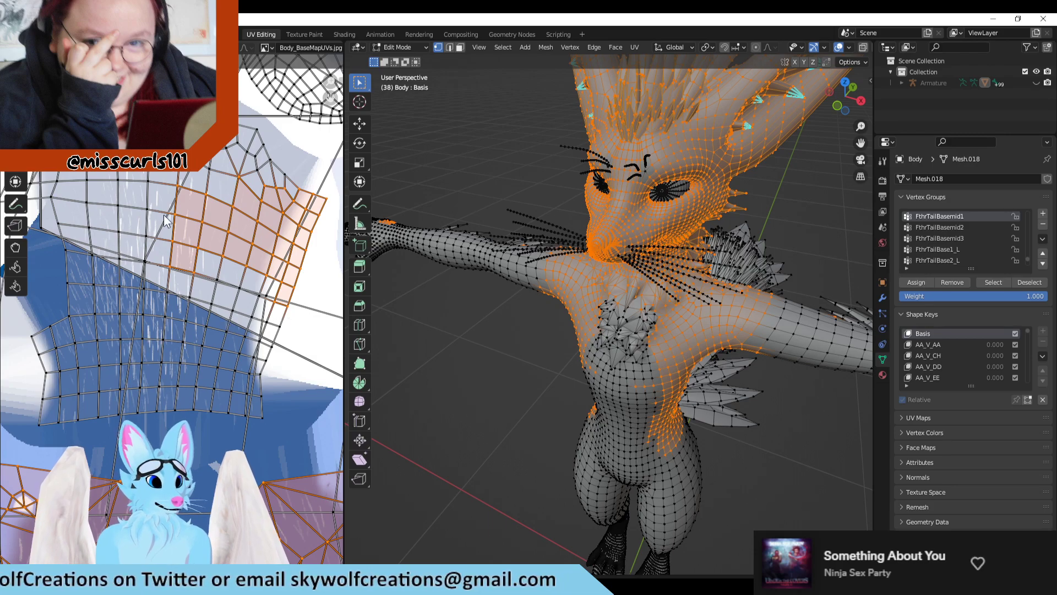
Step: Add the remaining vertices of that hand, including the thumb and wrist, to the selection on the model until its UV island is filled
{"action": "middle_click_drag", "start_coordinate": [415, 309], "coordinate": [547, 337]}
{"action": "left_click_drag", "start_coordinate": [477, 246], "coordinate": [537, 315]}
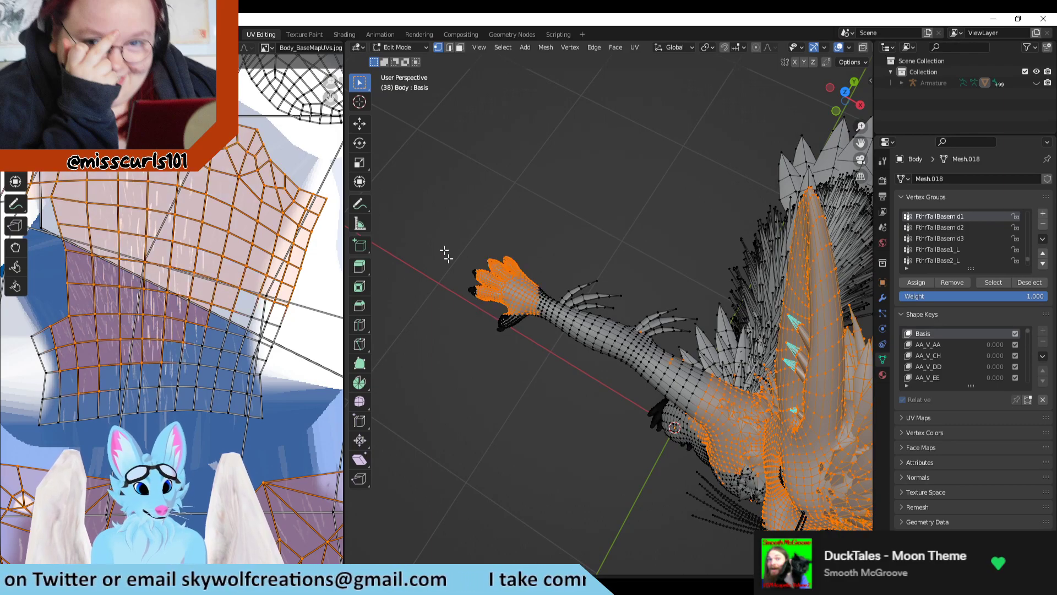
{"action": "left_click_drag", "start_coordinate": [444, 245], "coordinate": [532, 347], "text": "shift"}
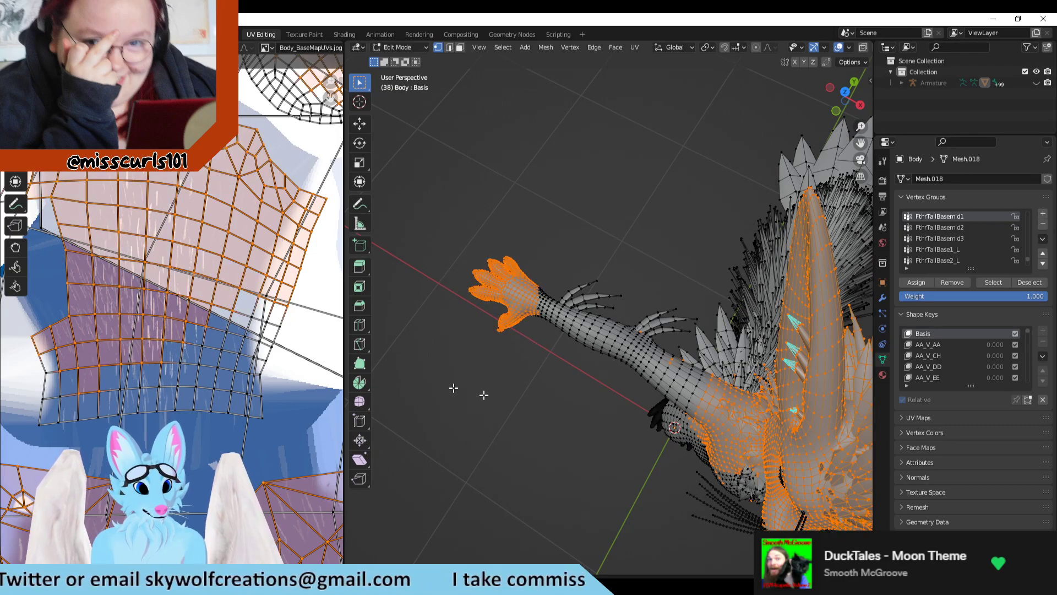
{"action": "middle_click_drag", "start_coordinate": [487, 422], "coordinate": [528, 385]}
{"action": "left_click_drag", "start_coordinate": [509, 304], "coordinate": [550, 363]}
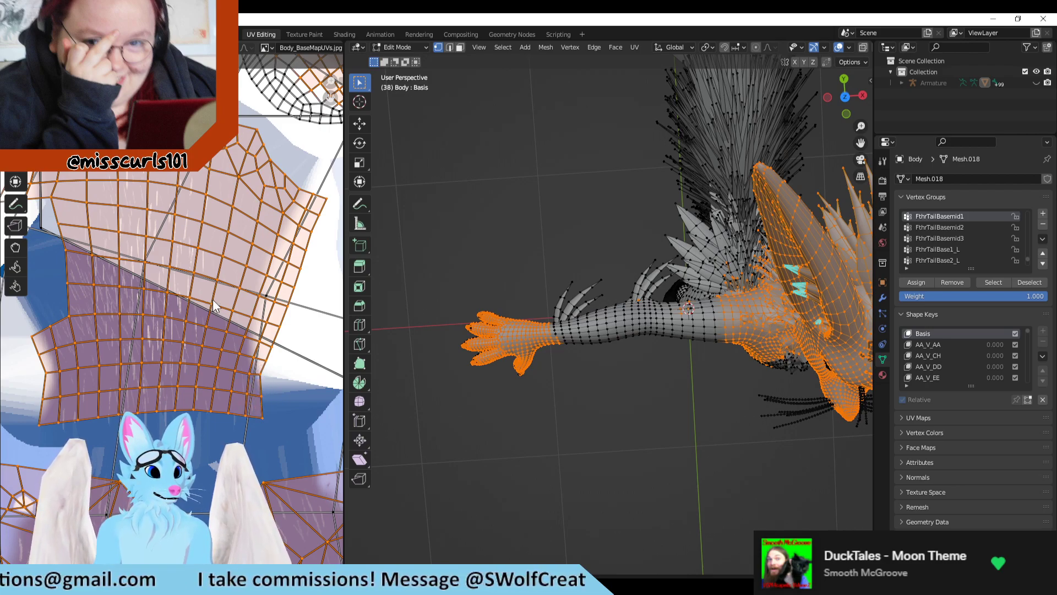
{"action": "scroll", "coordinate": [263, 315], "scroll_direction": "up", "scroll_amount": 2}
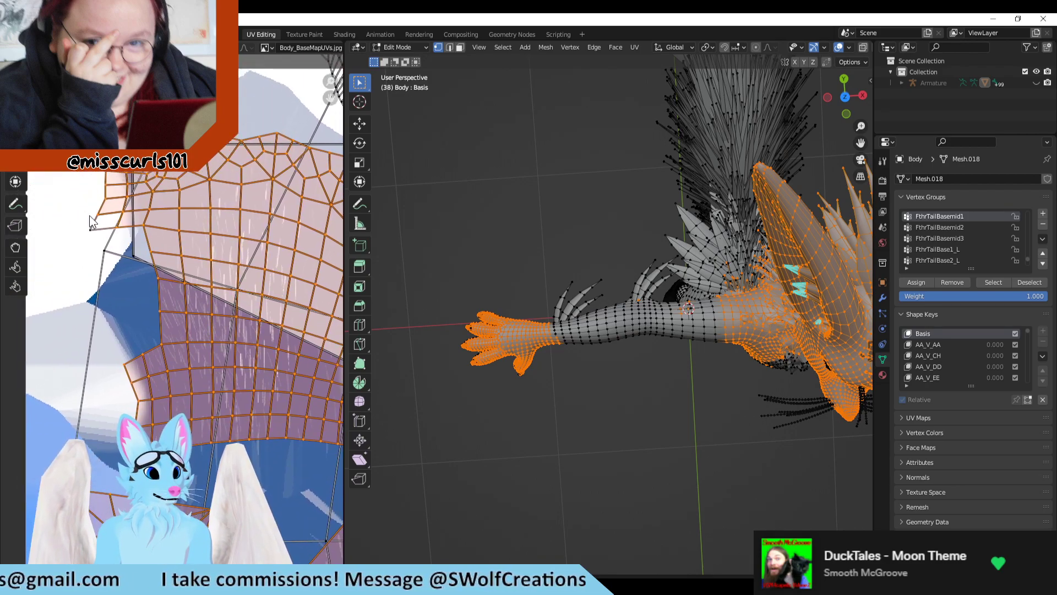
Step: Add the fingers and back of the opposite hand to the selection on the model and check its UV island
{"action": "middle_click_drag", "start_coordinate": [524, 380], "coordinate": [743, 243]}
{"action": "left_click_drag", "start_coordinate": [774, 239], "coordinate": [653, 324]}
{"action": "scroll", "coordinate": [220, 308], "scroll_direction": "down", "scroll_amount": 4}
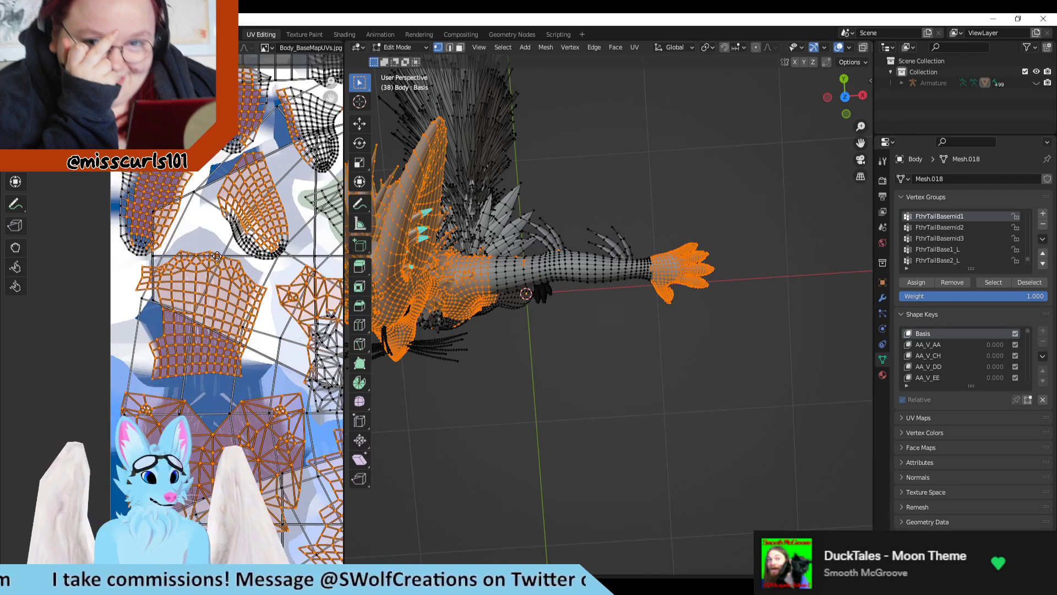
{"action": "scroll", "coordinate": [155, 383], "scroll_direction": "down", "scroll_amount": 2}
{"action": "scroll", "coordinate": [265, 337], "scroll_direction": "up", "scroll_amount": 4}
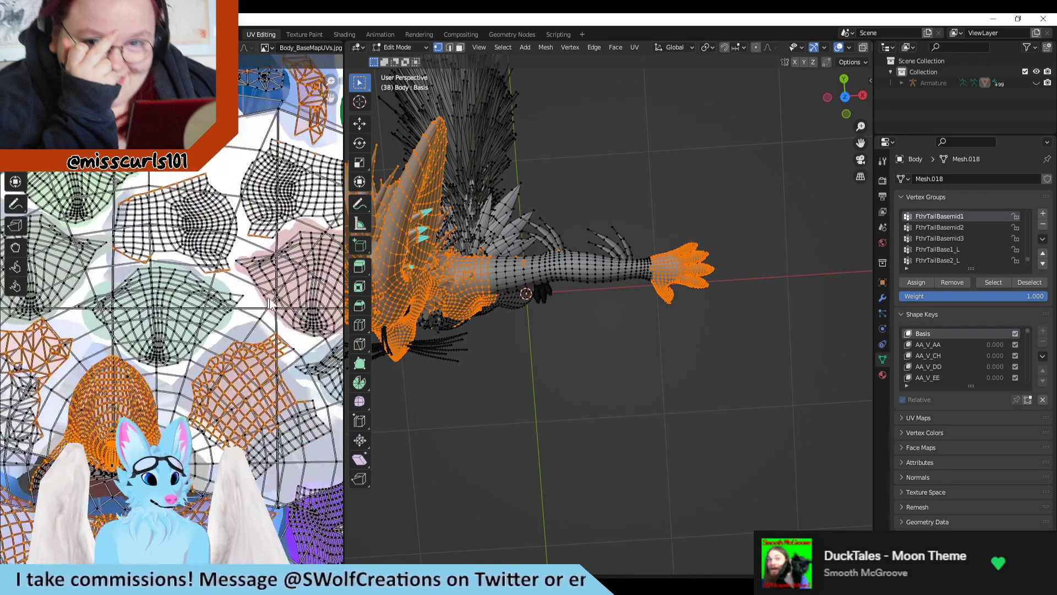
{"action": "scroll", "coordinate": [205, 307], "scroll_direction": "up", "scroll_amount": 3}
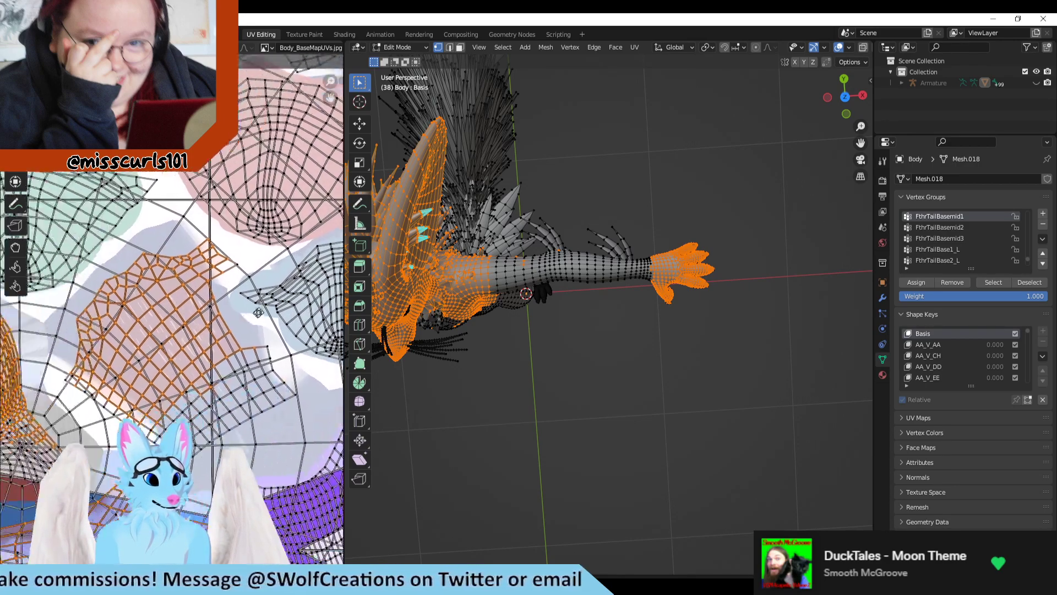
Step: Extend the opposite hand's selection over its remaining vertices up to the wrist, viewing the arm from below and above
{"action": "middle_click_drag", "start_coordinate": [733, 234], "coordinate": [736, 165]}
{"action": "left_click_drag", "start_coordinate": [736, 165], "coordinate": [644, 288]}
{"action": "middle_click_drag", "start_coordinate": [720, 362], "coordinate": [687, 259]}
{"action": "left_click_drag", "start_coordinate": [729, 288], "coordinate": [611, 364]}
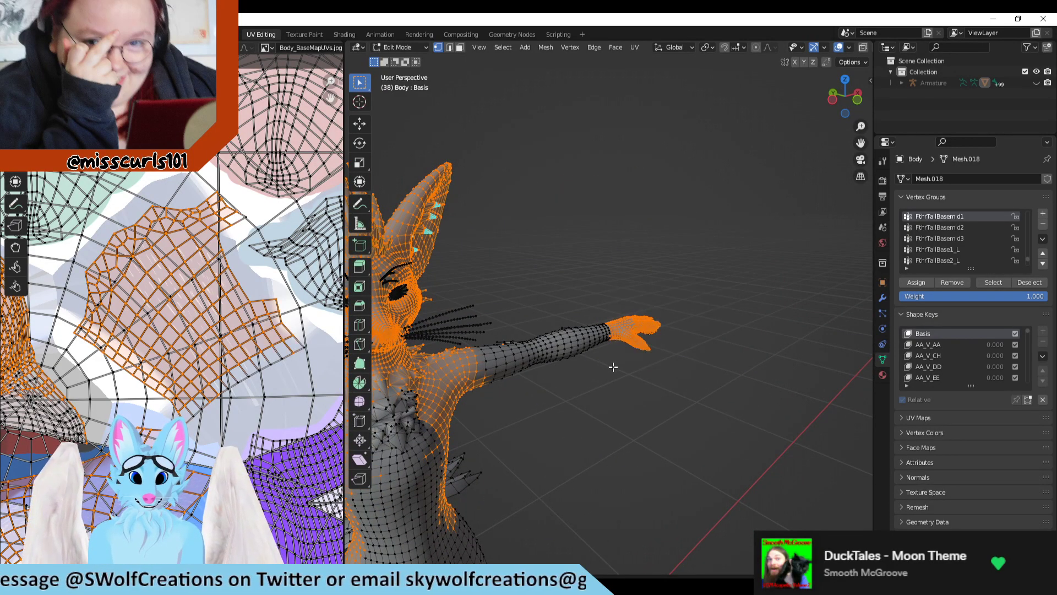
{"action": "left_click_drag", "start_coordinate": [653, 297], "coordinate": [611, 352]}
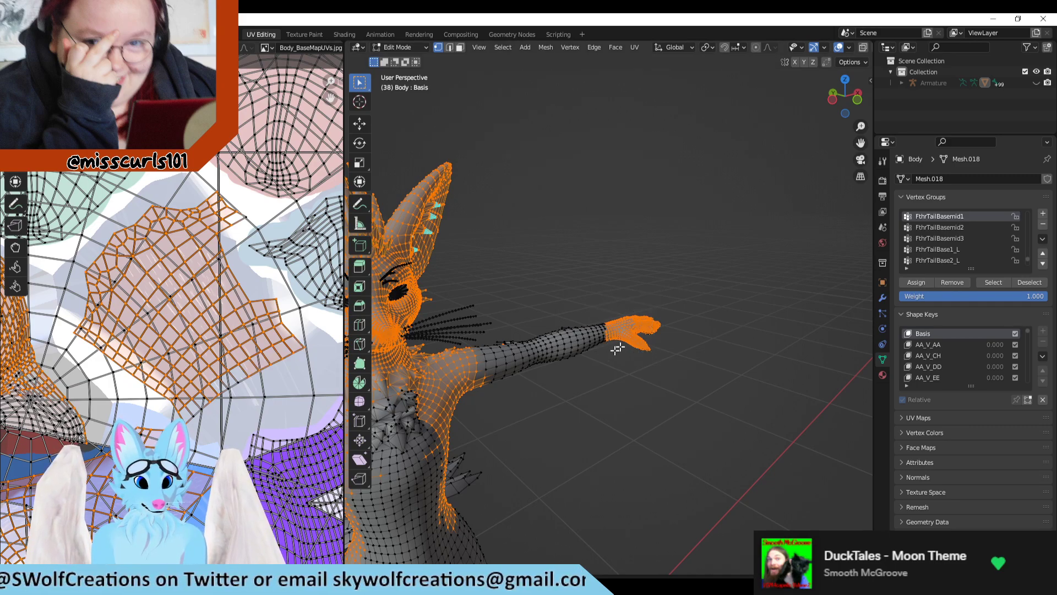
{"action": "middle_click_drag", "start_coordinate": [616, 346], "coordinate": [630, 280]}
{"action": "left_click_drag", "start_coordinate": [630, 280], "coordinate": [600, 306]}
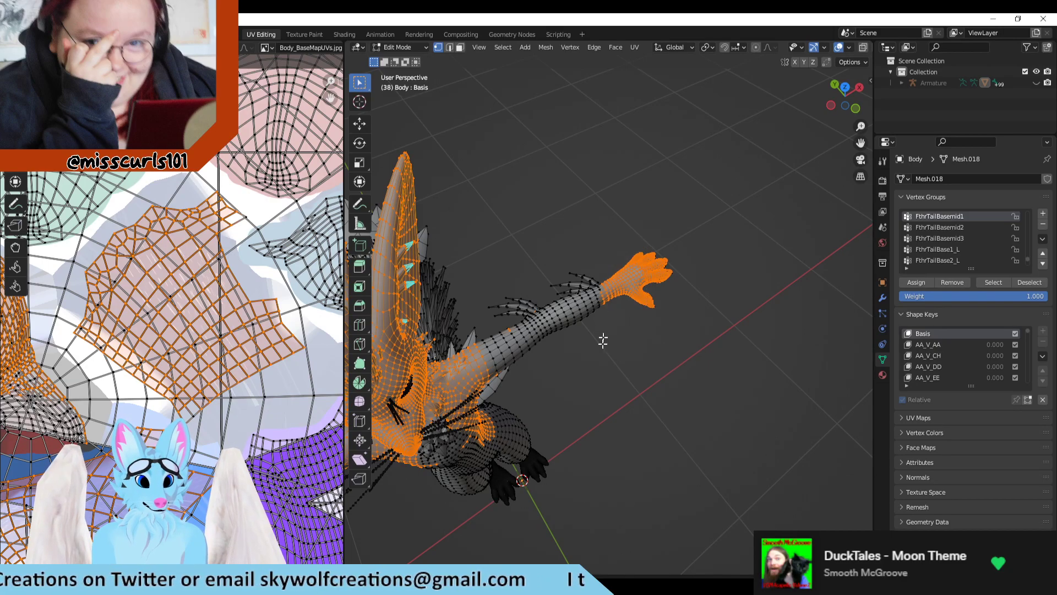
Step: Inspect the arm from the side and examine the lower UV islands, including the magenta strip, for stray or missing selected vertices
{"action": "middle_click_drag", "start_coordinate": [518, 365], "coordinate": [696, 278]}
{"action": "scroll", "coordinate": [203, 306], "scroll_direction": "down", "scroll_amount": 2}
{"action": "scroll", "coordinate": [194, 326], "scroll_direction": "down", "scroll_amount": 2}
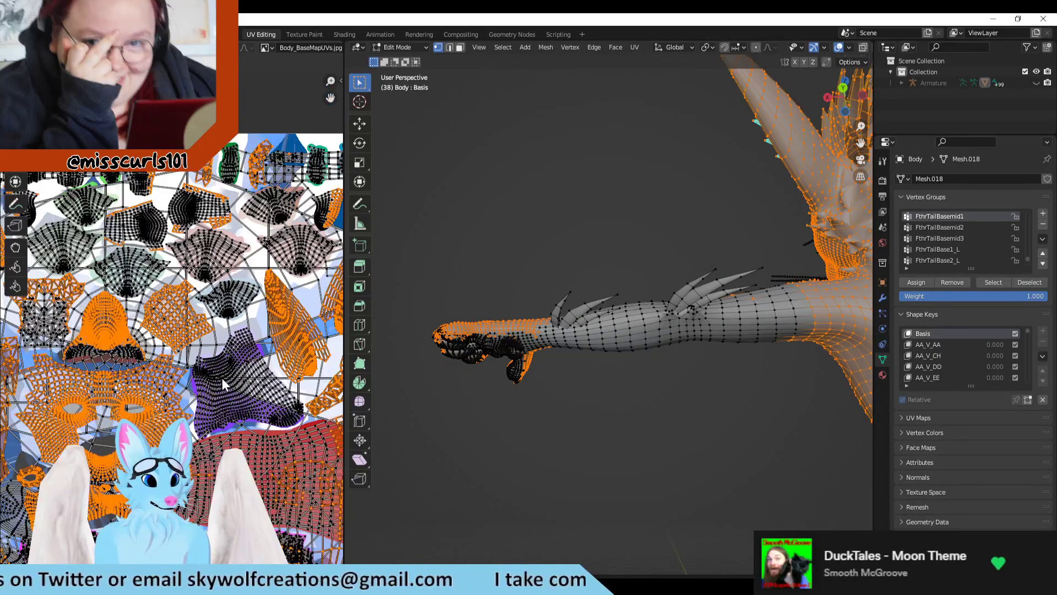
{"action": "middle_click_drag", "start_coordinate": [233, 392], "coordinate": [216, 257]}
{"action": "scroll", "coordinate": [200, 381], "scroll_direction": "up", "scroll_amount": 4}
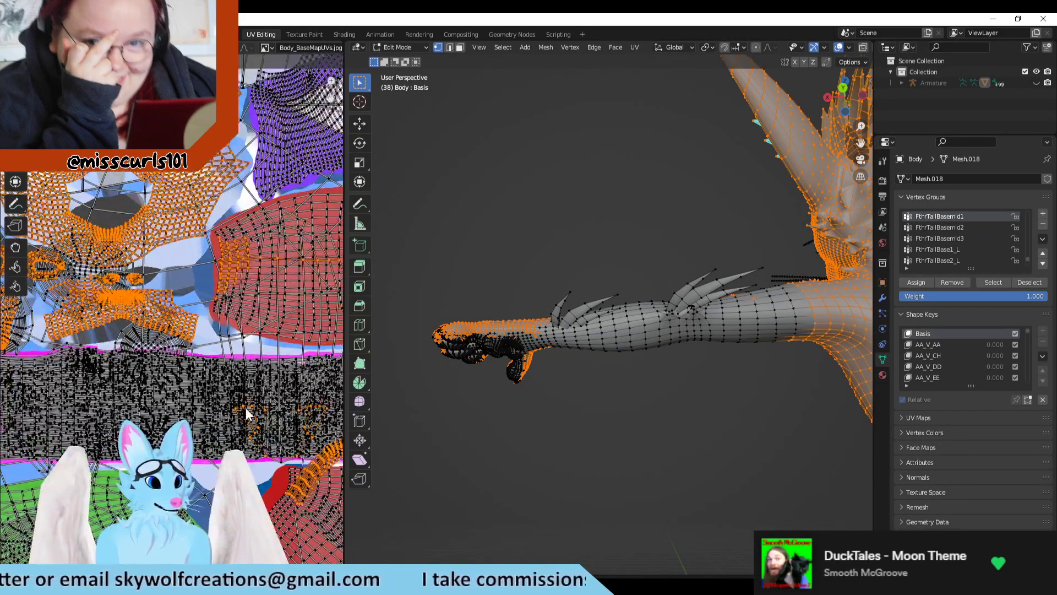
{"action": "scroll", "coordinate": [122, 373], "scroll_direction": "up", "scroll_amount": 2}
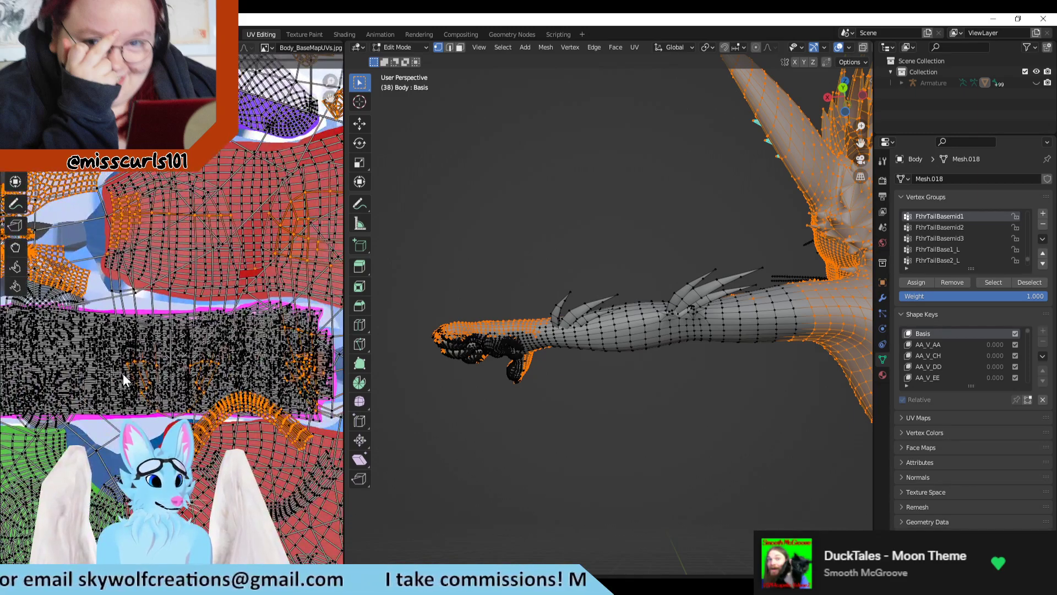
{"action": "scroll", "coordinate": [156, 398], "scroll_direction": "up", "scroll_amount": 2}
{"action": "scroll", "coordinate": [156, 398], "scroll_direction": "down", "scroll_amount": 2}
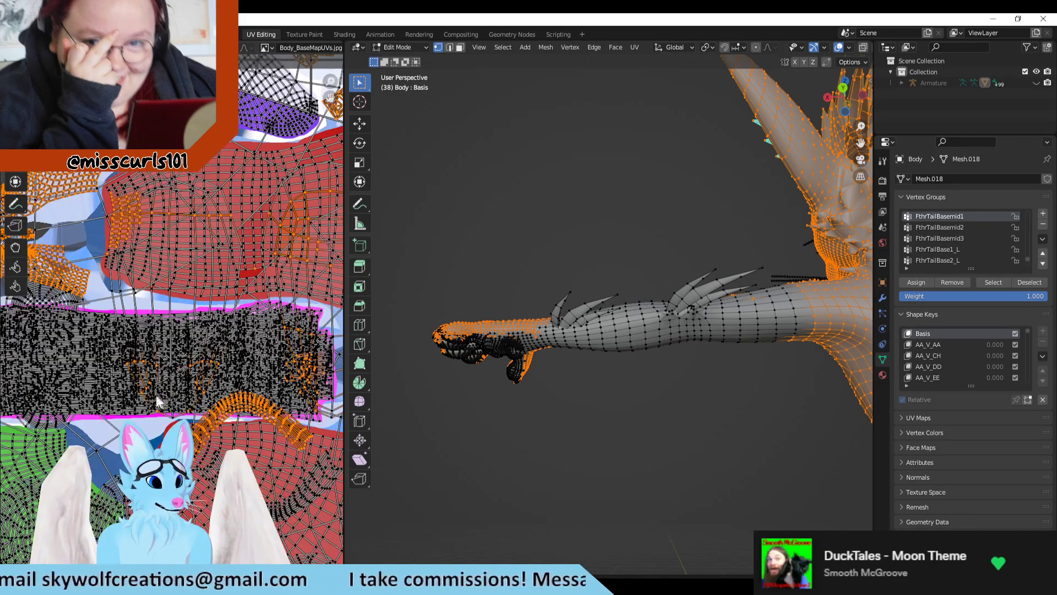
{"action": "scroll", "coordinate": [117, 347], "scroll_direction": "down", "scroll_amount": 5}
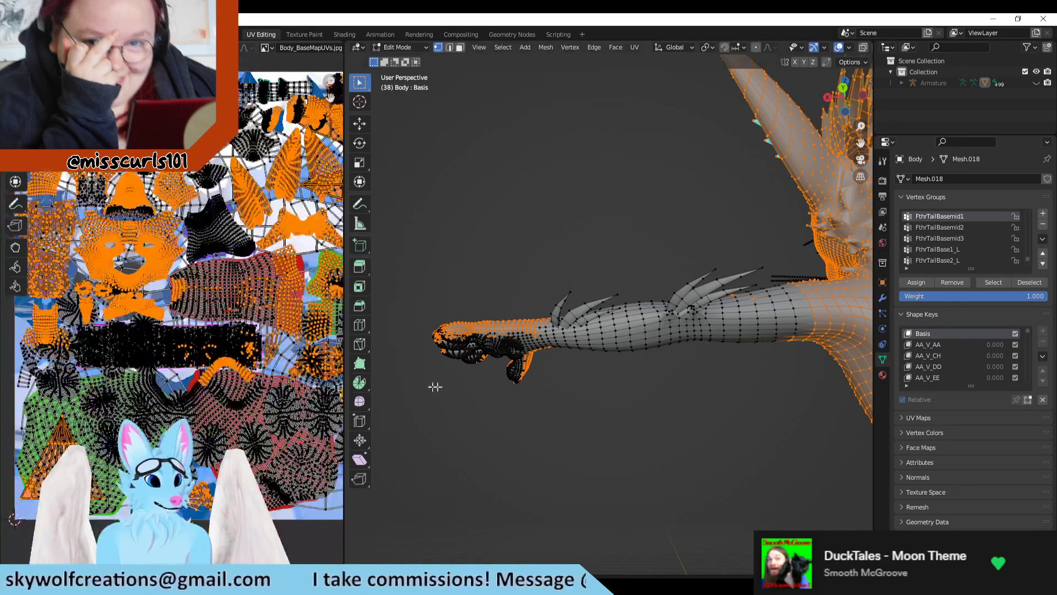
{"action": "scroll", "coordinate": [139, 378], "scroll_direction": "up", "scroll_amount": 2}
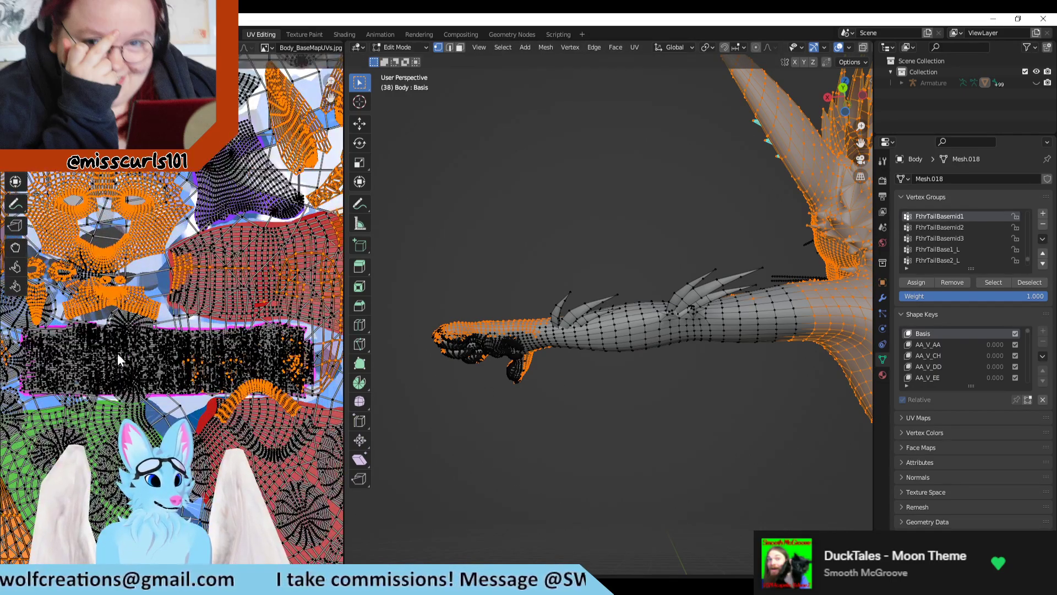
Step: Turn off UV sync selection to inspect only the selected faces' islands over the texture, and turn it back on
{"action": "middle_click_drag", "start_coordinate": [85, 352], "coordinate": [224, 383]}
{"action": "left_click", "coordinate": [30, 47]}
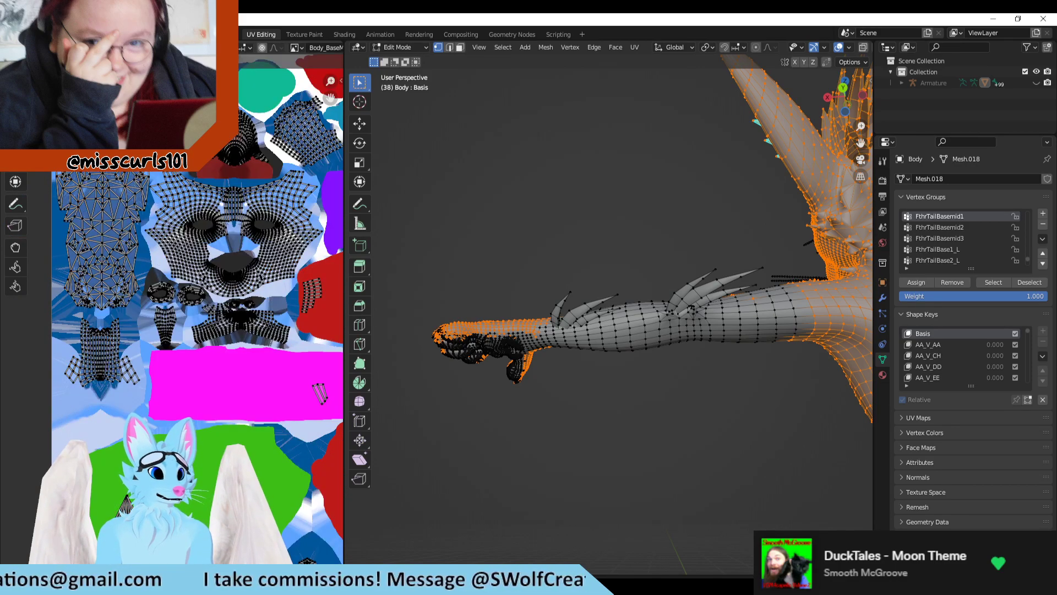
{"action": "middle_click_drag", "start_coordinate": [214, 116], "coordinate": [59, 86]}
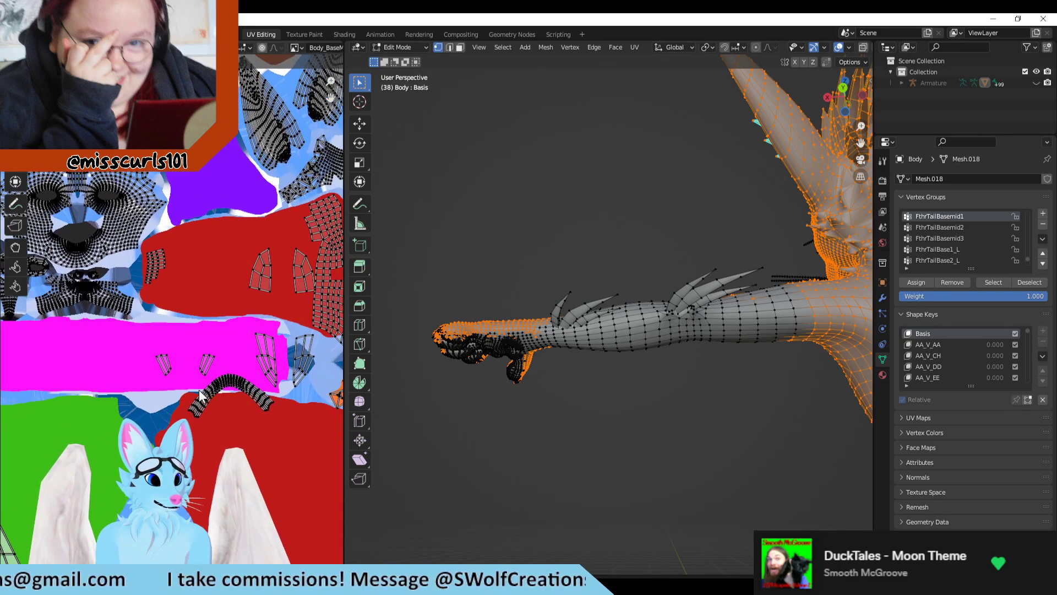
{"action": "scroll", "coordinate": [199, 390], "scroll_direction": "up", "scroll_amount": 6}
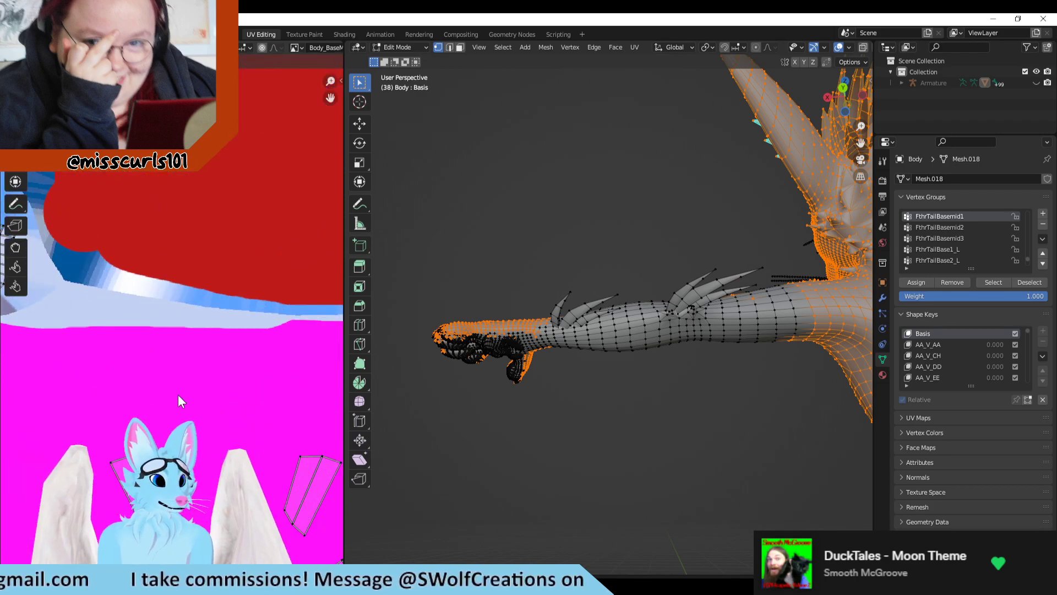
{"action": "scroll", "coordinate": [177, 394], "scroll_direction": "down", "scroll_amount": 5}
{"action": "scroll", "coordinate": [39, 308], "scroll_direction": "up", "scroll_amount": 3}
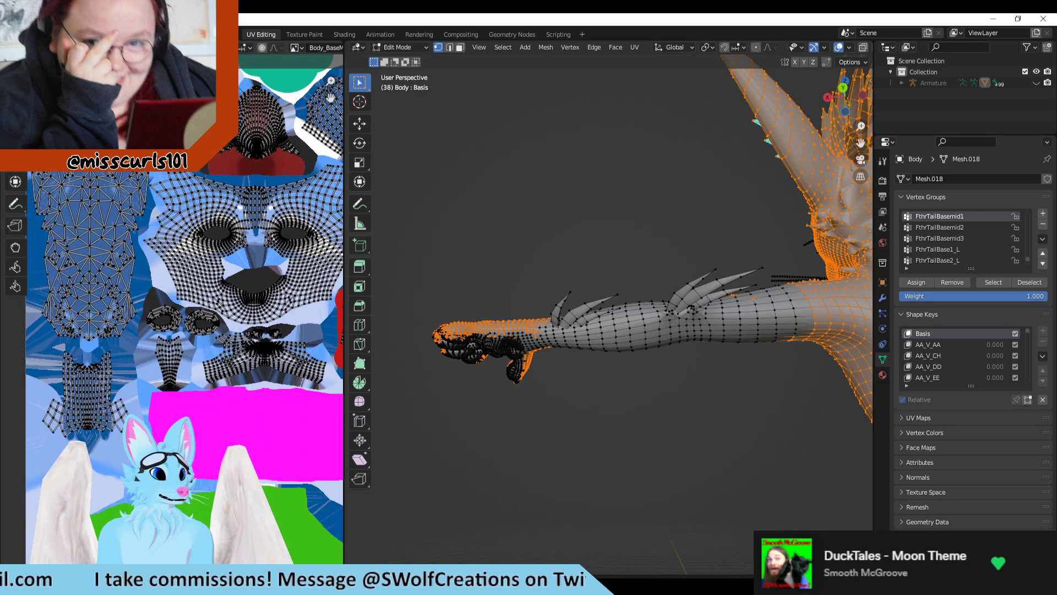
{"action": "key", "text": "a"}
Step: Examine the muzzle, eye and torso UV islands for gaps in the selection
{"action": "scroll", "coordinate": [186, 369], "scroll_direction": "up", "scroll_amount": 5}
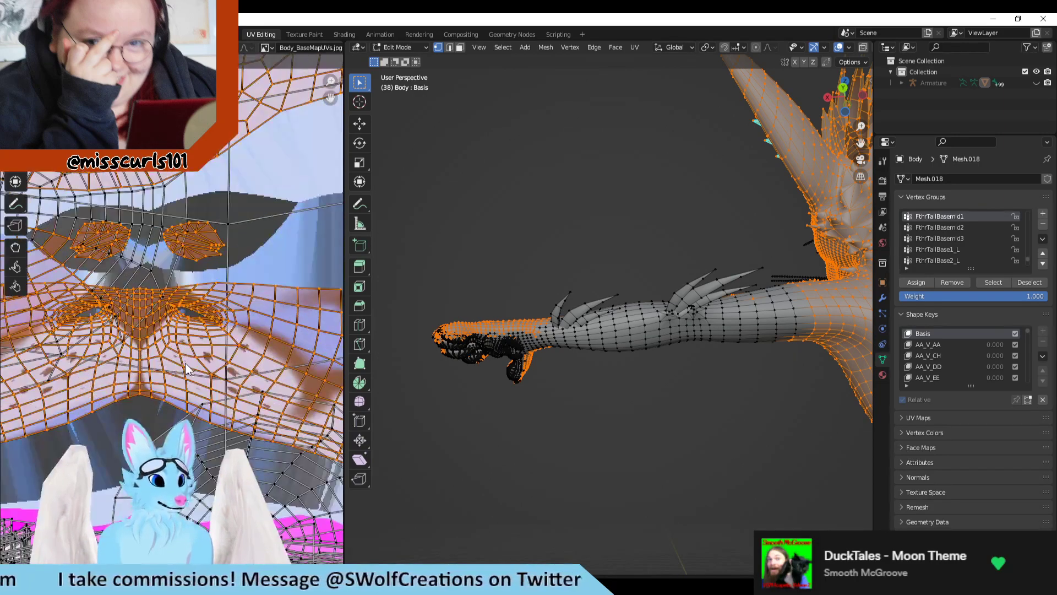
{"action": "middle_click_drag", "start_coordinate": [163, 415], "coordinate": [161, 270]}
{"action": "scroll", "coordinate": [157, 291], "scroll_direction": "down", "scroll_amount": 4}
{"action": "middle_click_drag", "start_coordinate": [77, 308], "coordinate": [205, 338]}
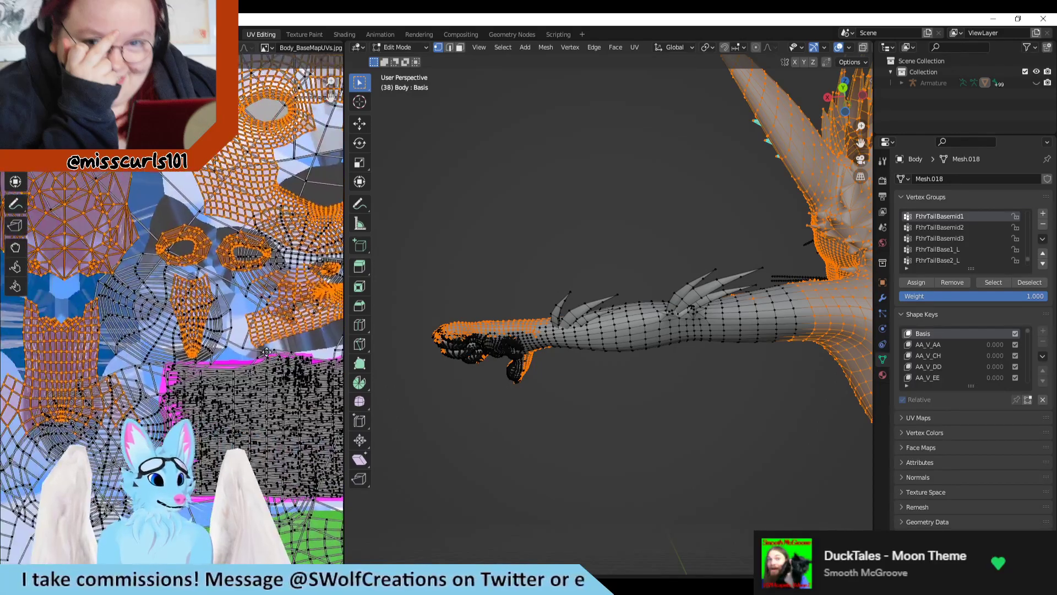
{"action": "scroll", "coordinate": [206, 337], "scroll_direction": "up", "scroll_amount": 3}
{"action": "scroll", "coordinate": [205, 339], "scroll_direction": "down", "scroll_amount": 2}
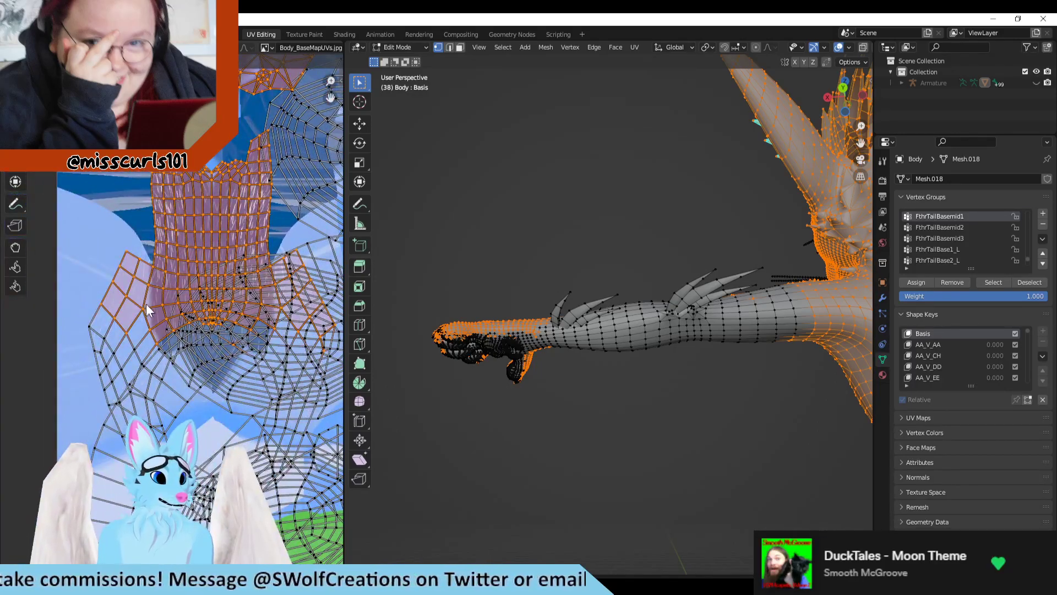
{"action": "scroll", "coordinate": [201, 343], "scroll_direction": "down", "scroll_amount": 2}
{"action": "scroll", "coordinate": [217, 383], "scroll_direction": "up", "scroll_amount": 3}
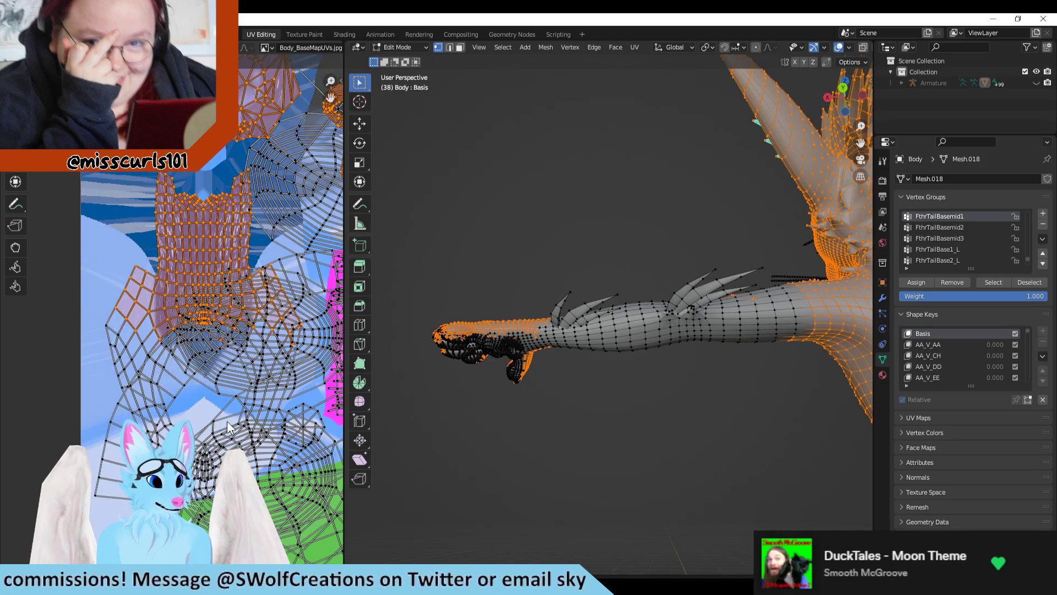
{"action": "scroll", "coordinate": [719, 418], "scroll_direction": "down", "scroll_amount": 3}
Step: Extend the selection down the side of the torso to the hip, just below the tail base
{"action": "middle_click_drag", "start_coordinate": [719, 418], "coordinate": [547, 359], "text": "shift"}
{"action": "scroll", "coordinate": [168, 323], "scroll_direction": "down", "scroll_amount": 2}
{"action": "scroll", "coordinate": [239, 429], "scroll_direction": "up", "scroll_amount": 6}
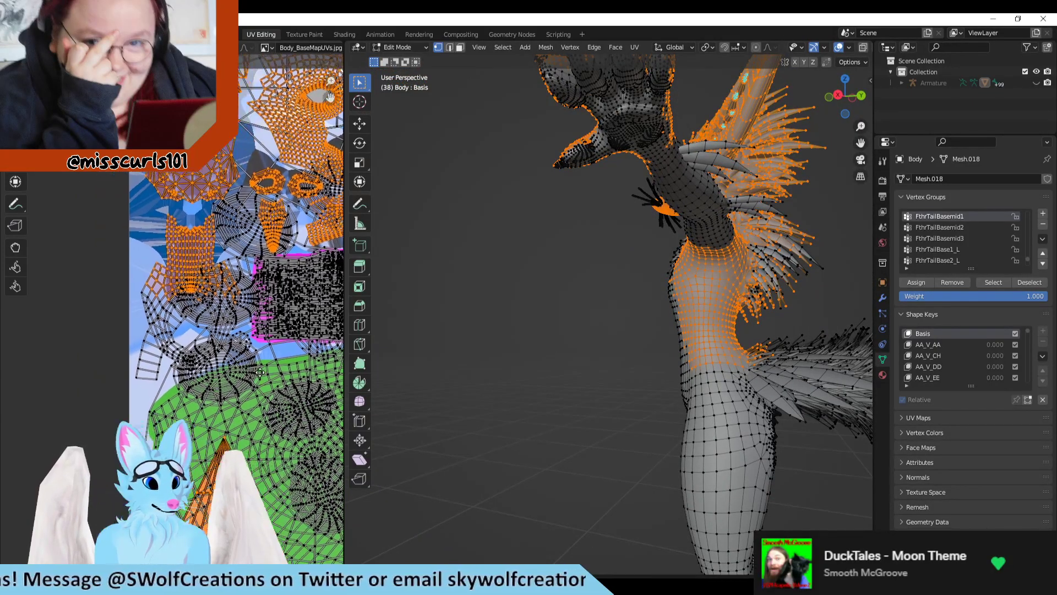
{"action": "scroll", "coordinate": [191, 211], "scroll_direction": "down", "scroll_amount": 3}
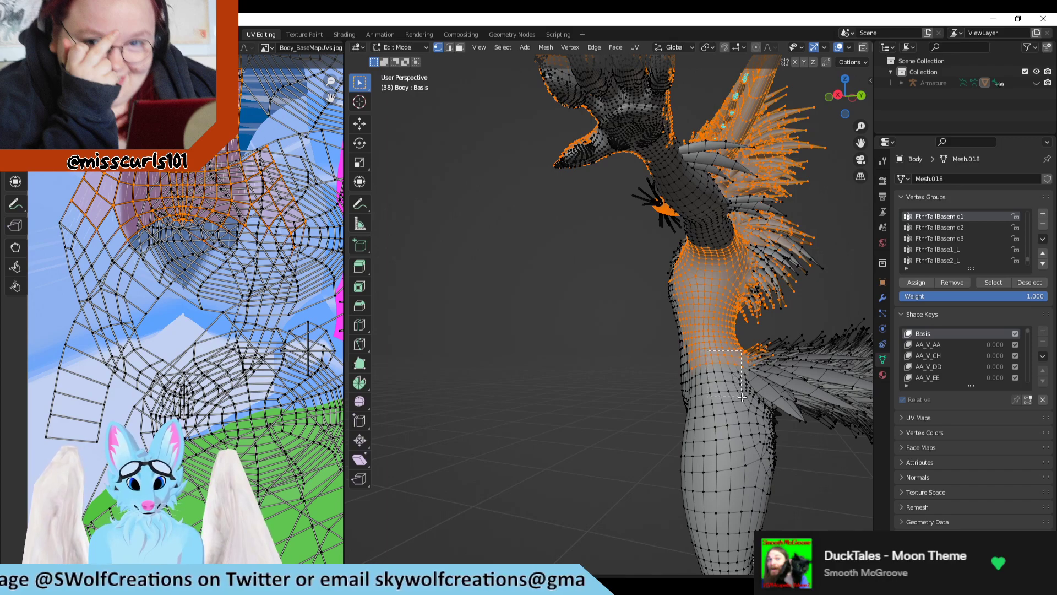
{"action": "left_click_drag", "start_coordinate": [763, 412], "coordinate": [764, 411]}
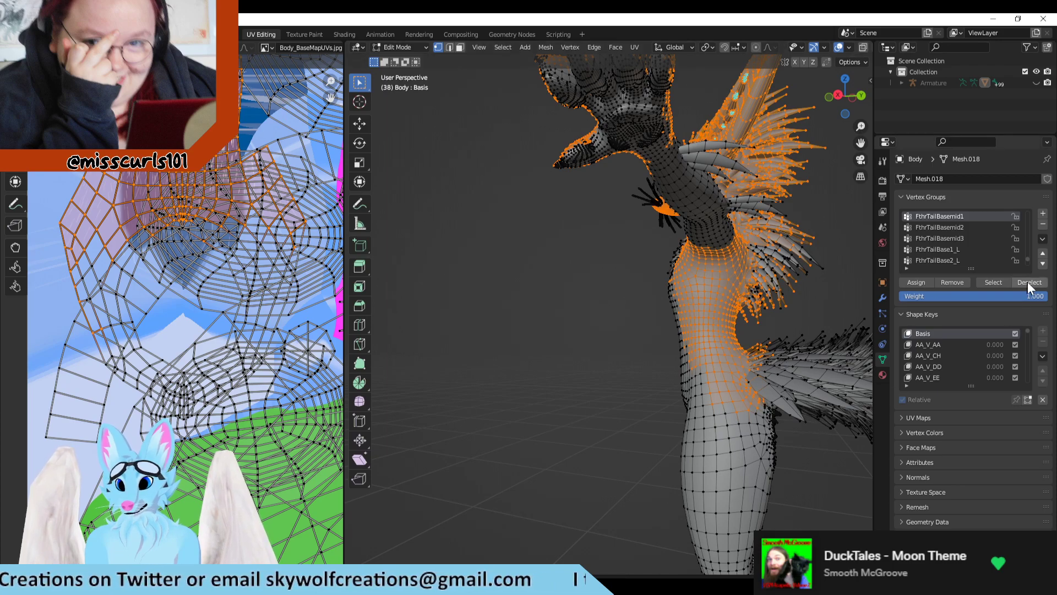
{"action": "middle_click_drag", "start_coordinate": [674, 360], "coordinate": [633, 373]}
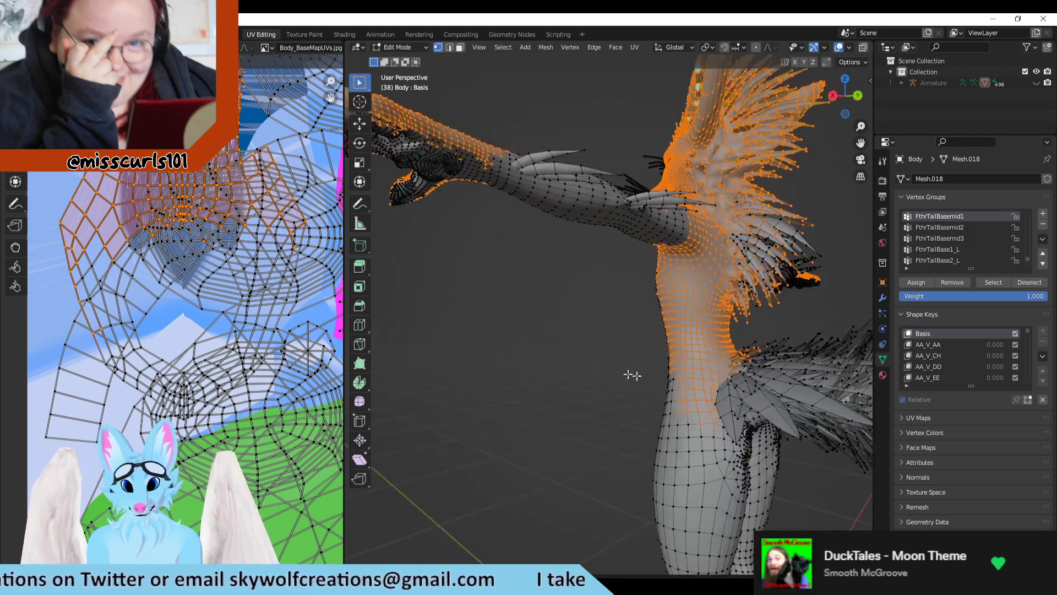
Step: Examine the face, mane and chest-fluff UV islands for vertices missing from the selection
{"action": "scroll", "coordinate": [184, 344], "scroll_direction": "down", "scroll_amount": 5}
{"action": "scroll", "coordinate": [213, 288], "scroll_direction": "up", "scroll_amount": 5}
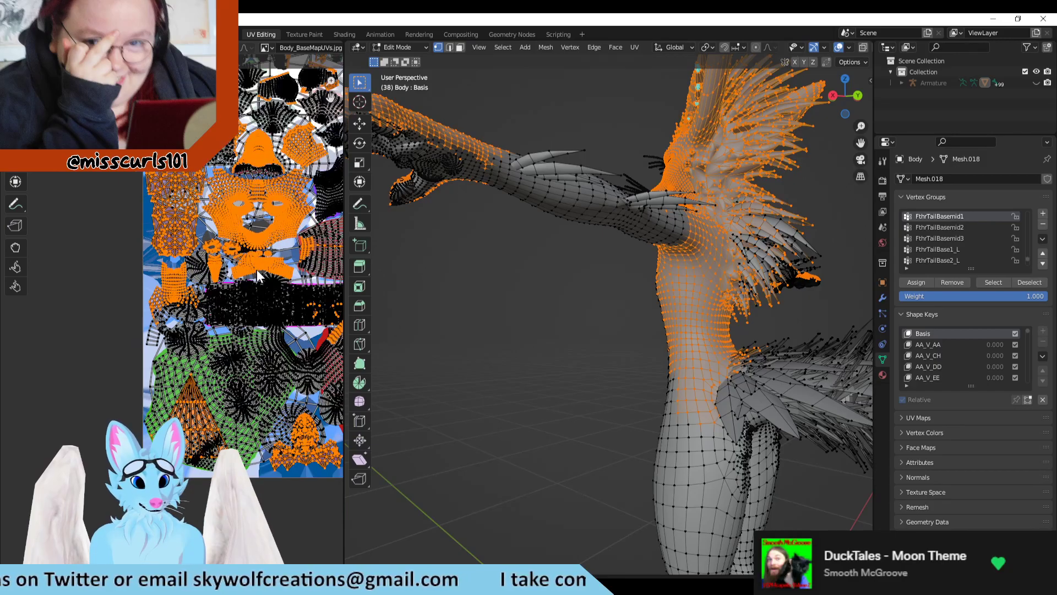
{"action": "scroll", "coordinate": [253, 268], "scroll_direction": "up", "scroll_amount": 2}
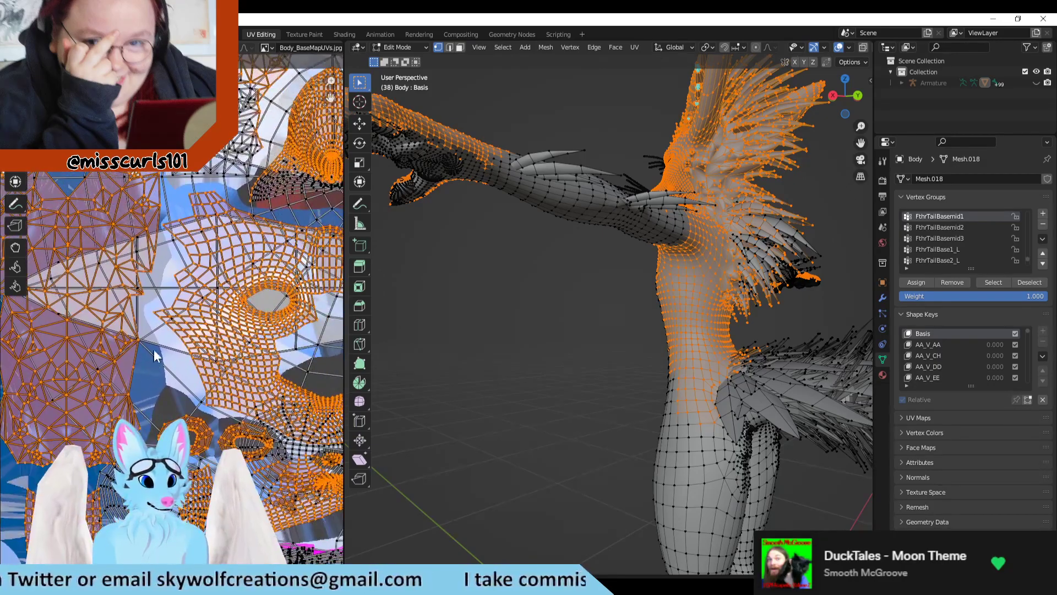
{"action": "scroll", "coordinate": [220, 281], "scroll_direction": "down", "scroll_amount": 4}
{"action": "scroll", "coordinate": [198, 292], "scroll_direction": "up", "scroll_amount": 6}
{"action": "scroll", "coordinate": [210, 303], "scroll_direction": "down", "scroll_amount": 3}
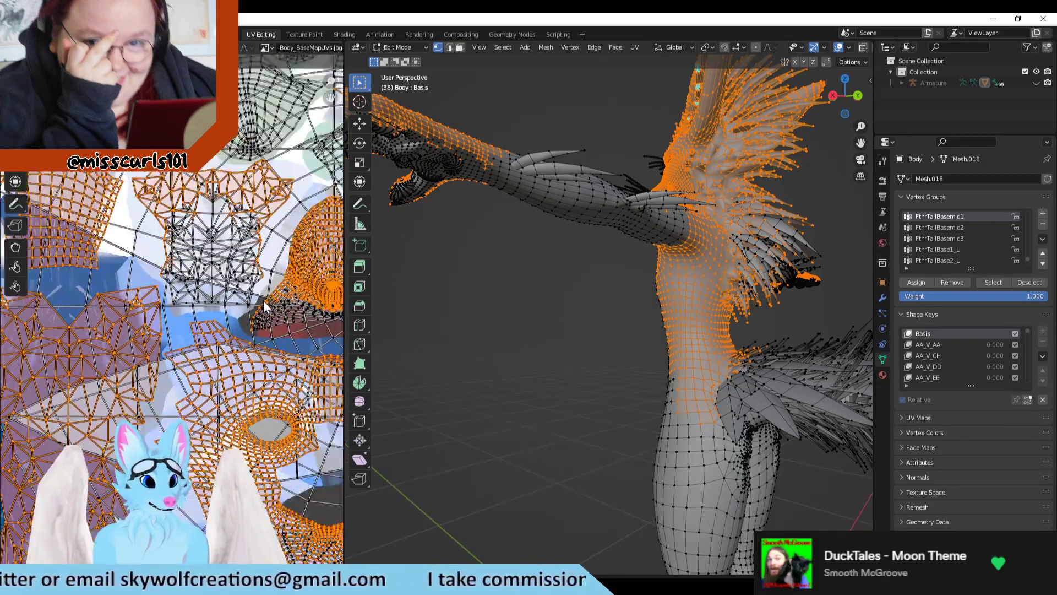
Step: Examine the muzzle, jaw, chest-fluff and finger UV islands for vertices missing from the selection
{"action": "scroll", "coordinate": [225, 309], "scroll_direction": "up", "scroll_amount": 4}
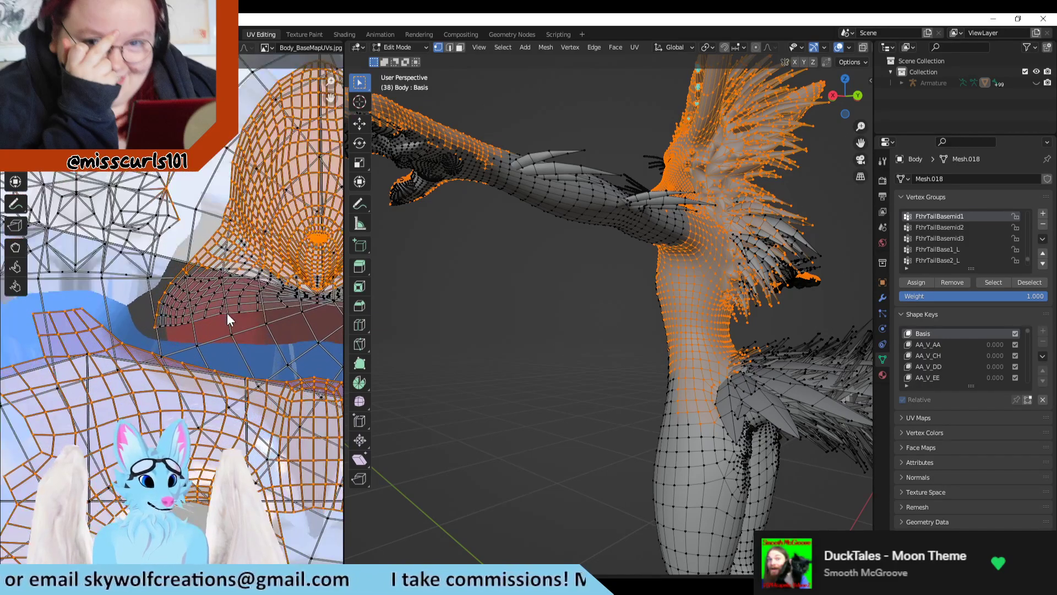
{"action": "scroll", "coordinate": [209, 300], "scroll_direction": "up", "scroll_amount": 2}
{"action": "scroll", "coordinate": [230, 289], "scroll_direction": "down", "scroll_amount": 1}
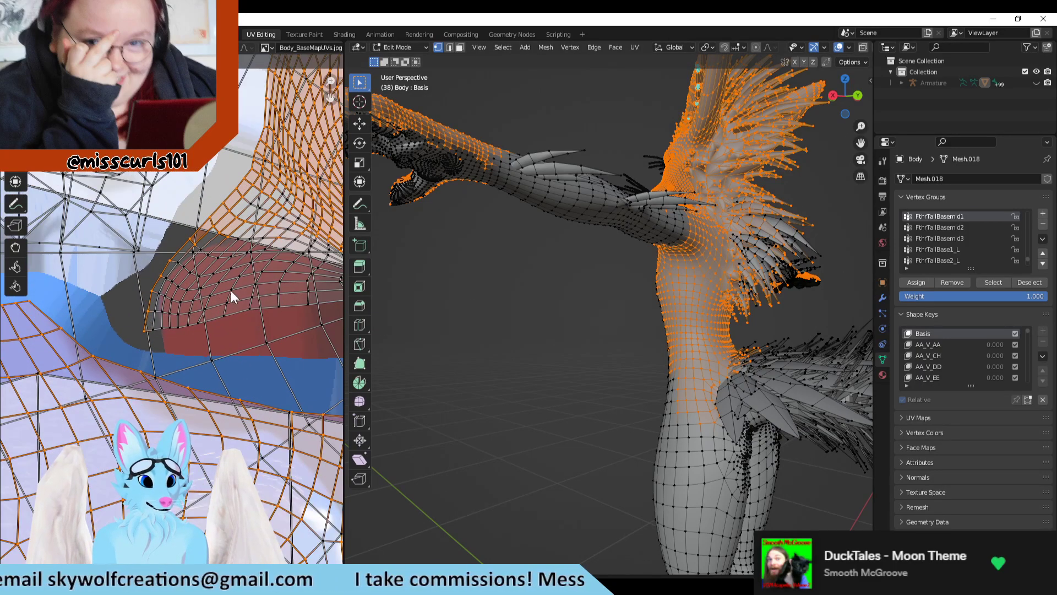
{"action": "scroll", "coordinate": [226, 303], "scroll_direction": "down", "scroll_amount": 4}
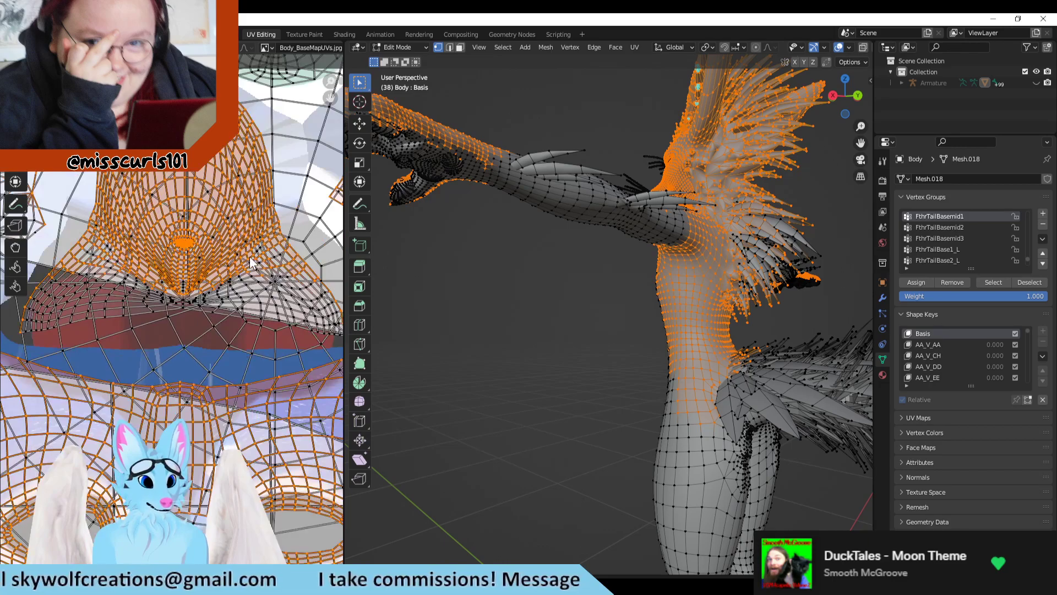
{"action": "scroll", "coordinate": [178, 389], "scroll_direction": "down", "scroll_amount": 2}
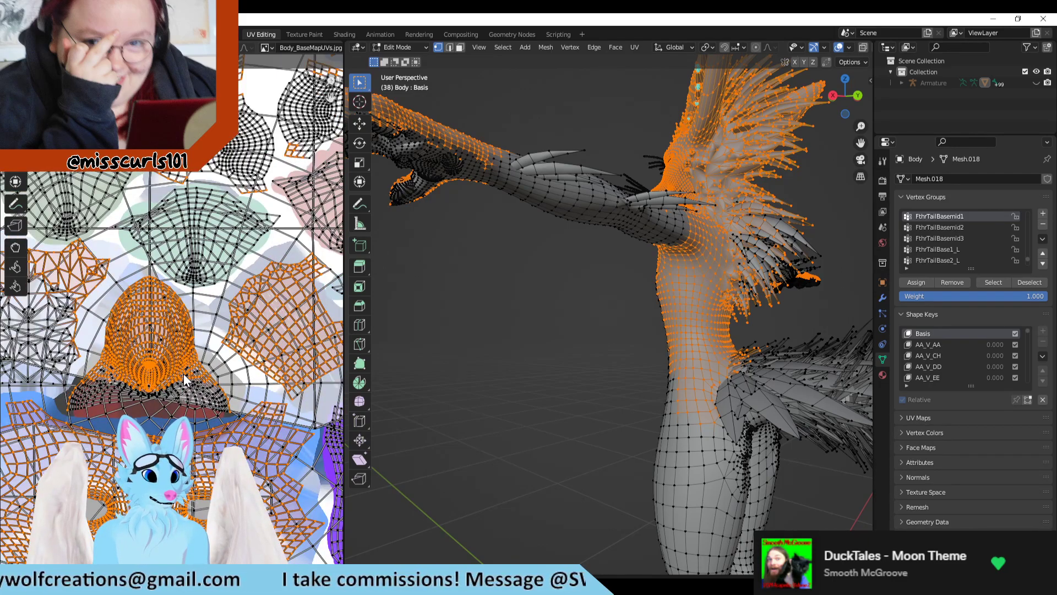
{"action": "scroll", "coordinate": [183, 373], "scroll_direction": "down", "scroll_amount": 2}
{"action": "middle_click_drag", "start_coordinate": [541, 299], "coordinate": [697, 394]}
{"action": "scroll", "coordinate": [154, 294], "scroll_direction": "up", "scroll_amount": 2}
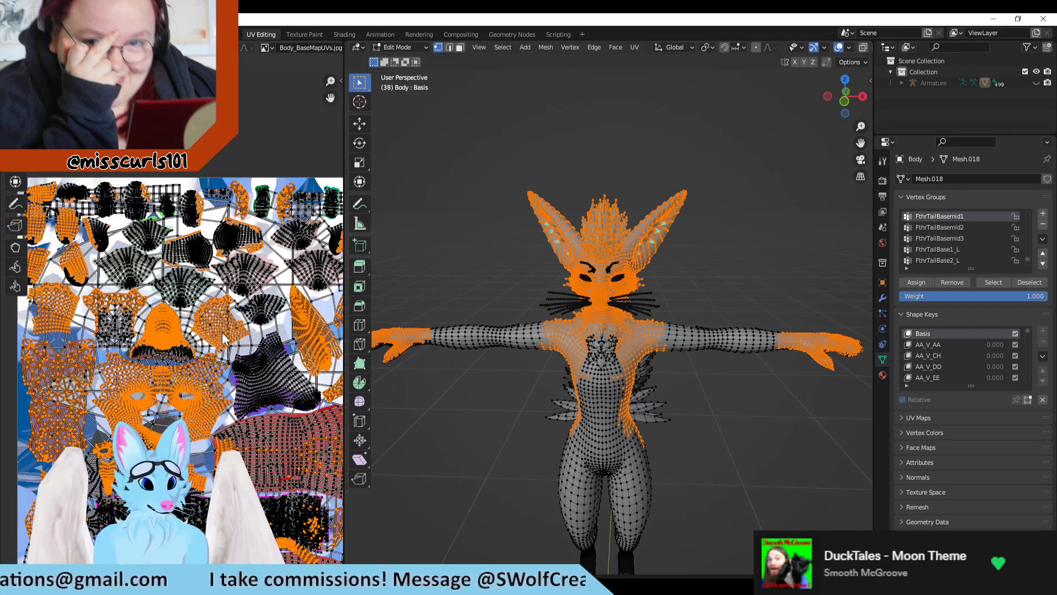
{"action": "middle_click_drag", "start_coordinate": [153, 294], "coordinate": [208, 329]}
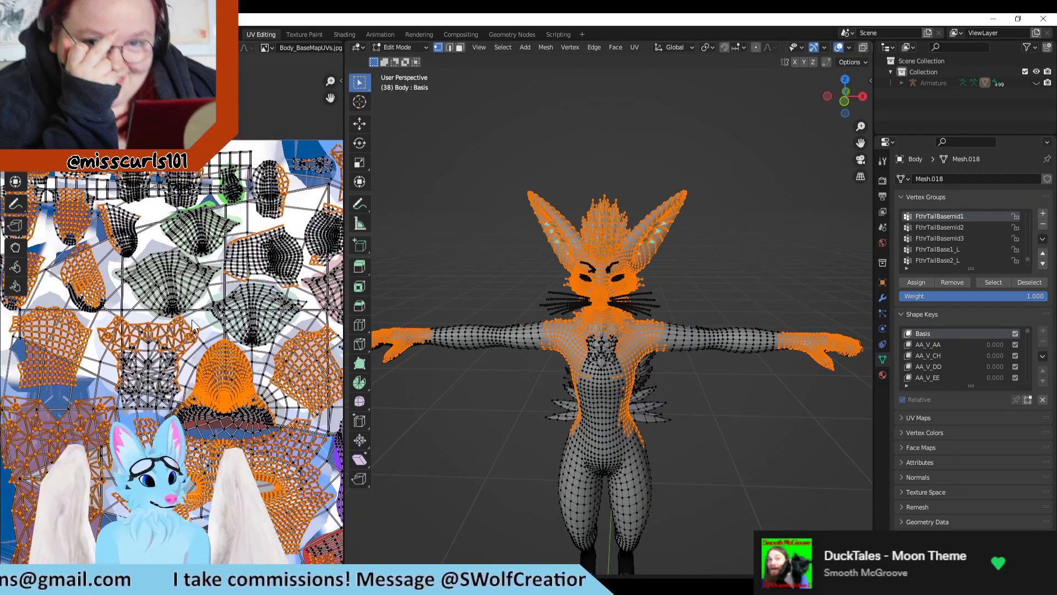
{"action": "scroll", "coordinate": [203, 274], "scroll_direction": "up", "scroll_amount": 5}
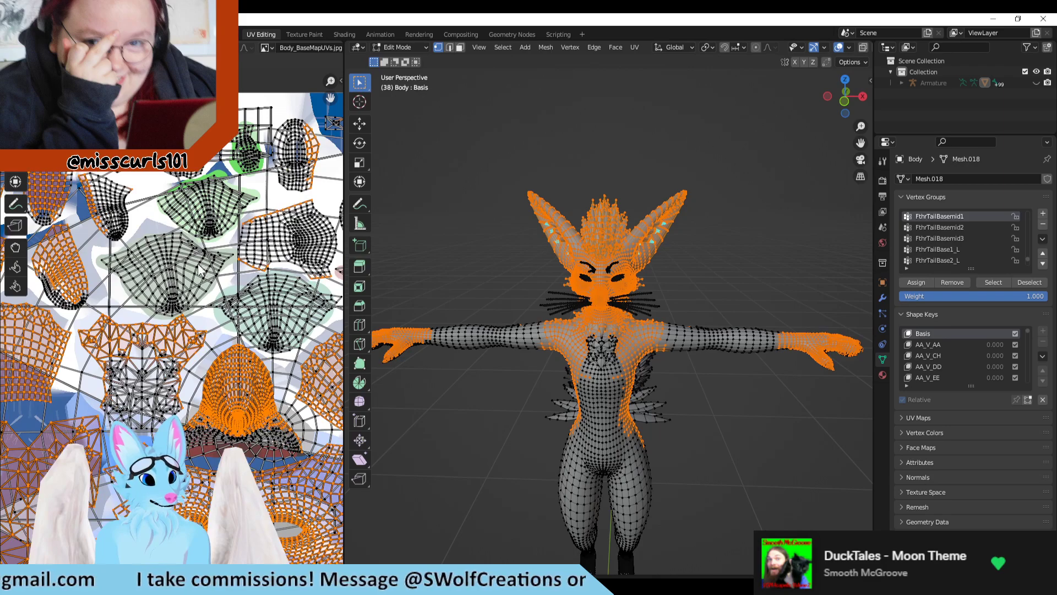
{"action": "middle_click_drag", "start_coordinate": [153, 276], "coordinate": [172, 364]}
{"action": "scroll", "coordinate": [171, 363], "scroll_direction": "up", "scroll_amount": 3}
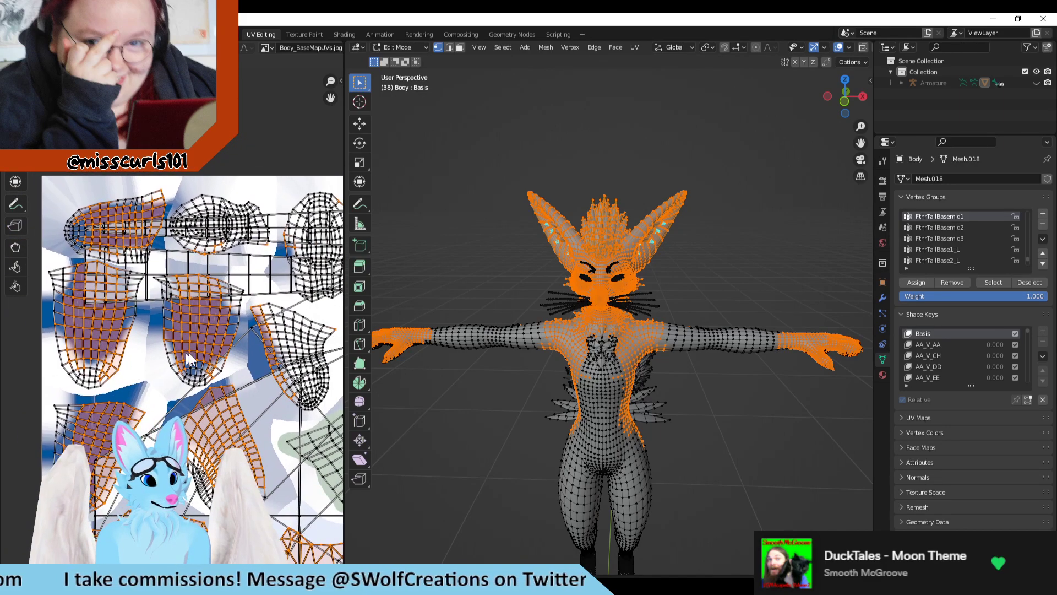
{"action": "scroll", "coordinate": [947, 374], "scroll_direction": "down", "scroll_amount": 2}
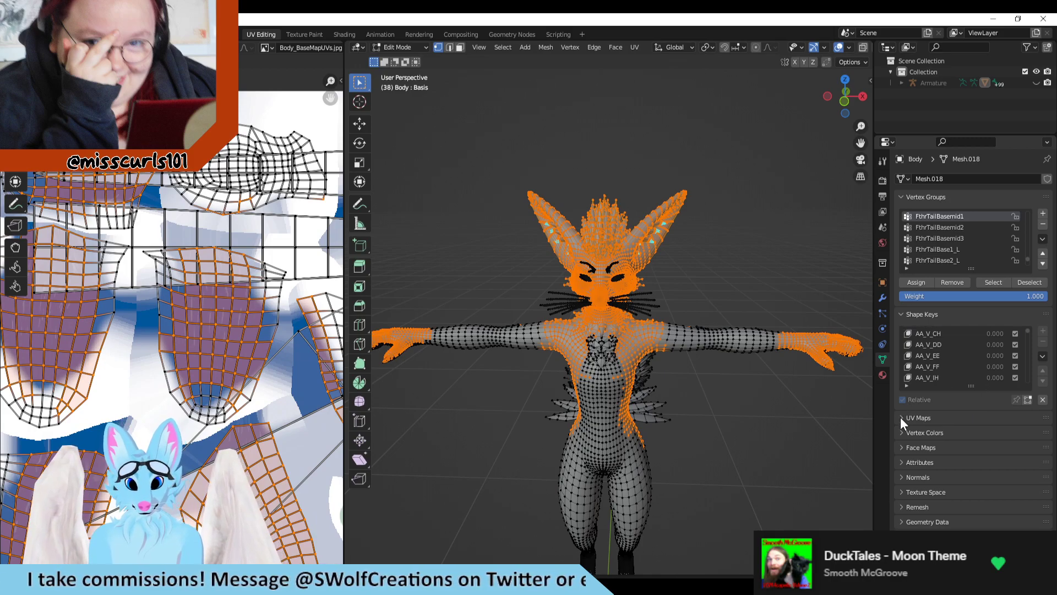
Step: Inspect the Body mesh's list of UV maps
{"action": "left_click", "coordinate": [901, 417]}
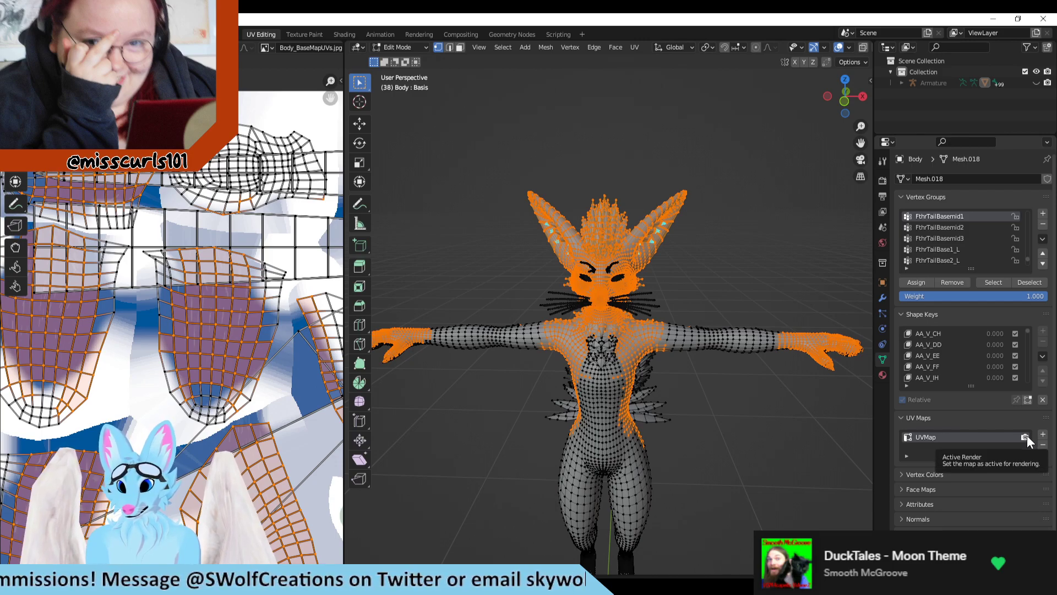
{"action": "right_click", "coordinate": [917, 437]}
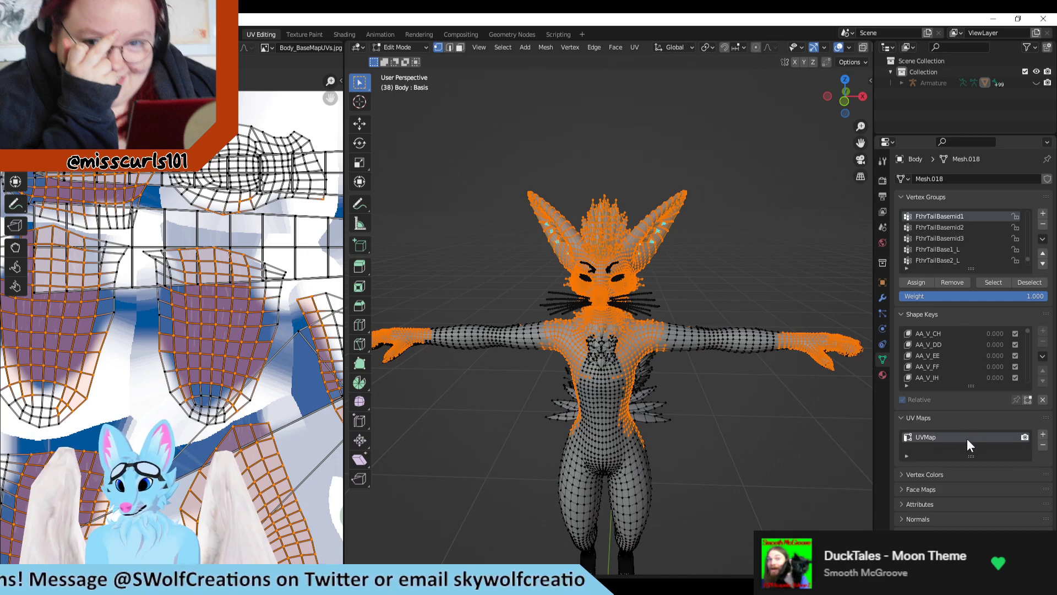
{"action": "left_click", "coordinate": [923, 418]}
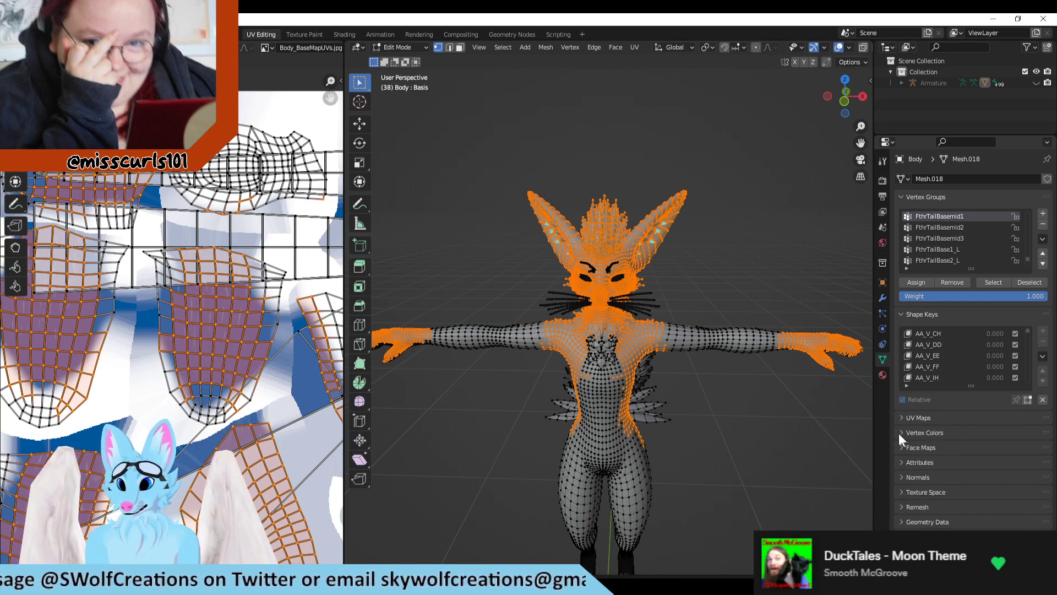
Step: Select all faces assigned to the BodyMatt material and view their islands across the whole UV layout
{"action": "left_click", "coordinate": [883, 375]}
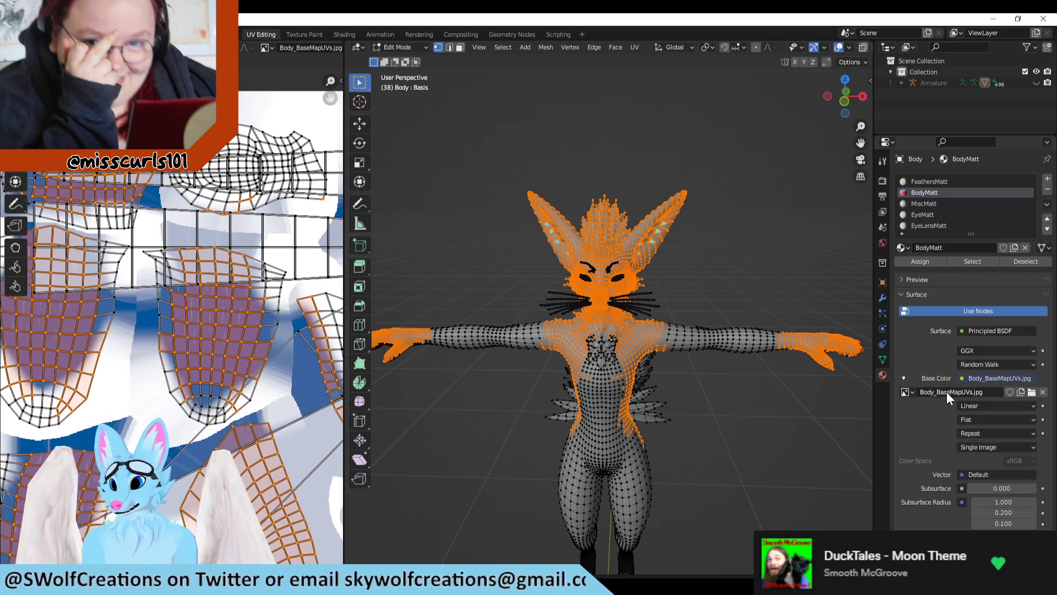
{"action": "scroll", "coordinate": [1017, 384], "scroll_direction": "down", "scroll_amount": 3}
{"action": "scroll", "coordinate": [1012, 388], "scroll_direction": "down", "scroll_amount": 2}
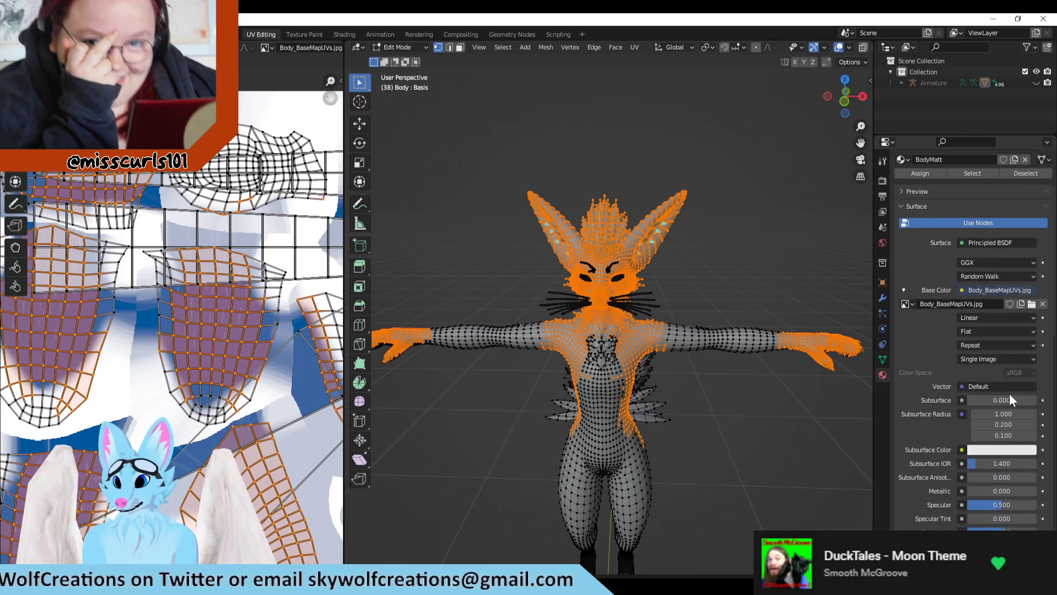
{"action": "scroll", "coordinate": [1000, 385], "scroll_direction": "up", "scroll_amount": 1}
{"action": "scroll", "coordinate": [986, 436], "scroll_direction": "up", "scroll_amount": 4}
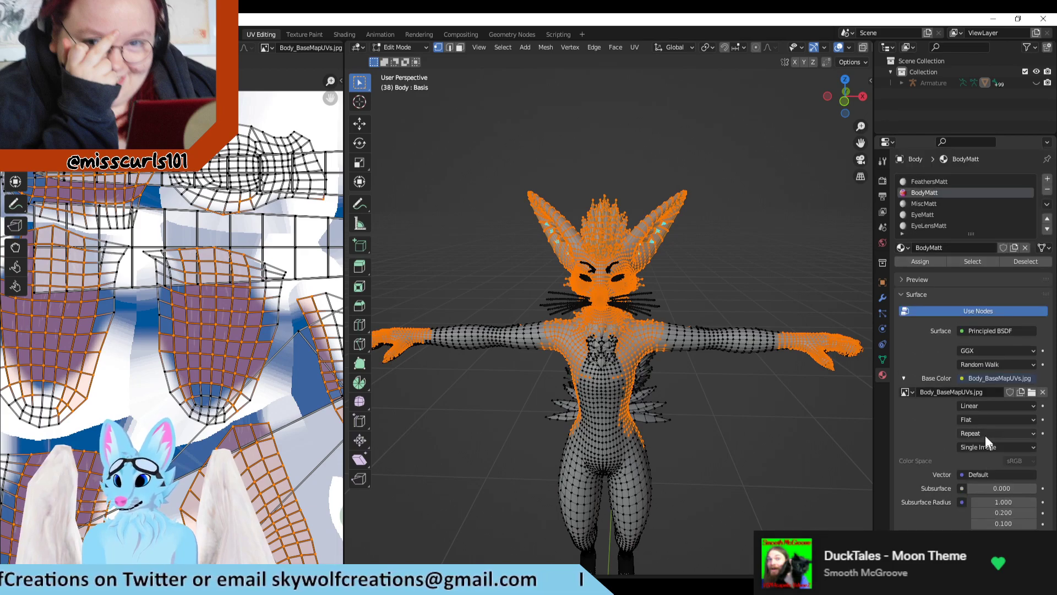
{"action": "left_click", "coordinate": [973, 263]}
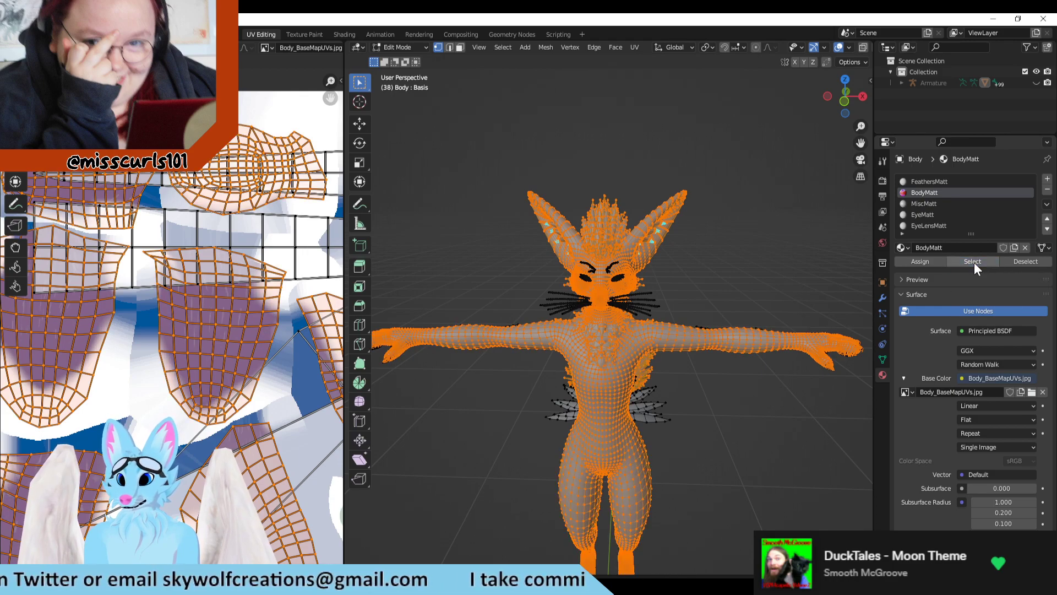
{"action": "scroll", "coordinate": [246, 334], "scroll_direction": "down", "scroll_amount": 5}
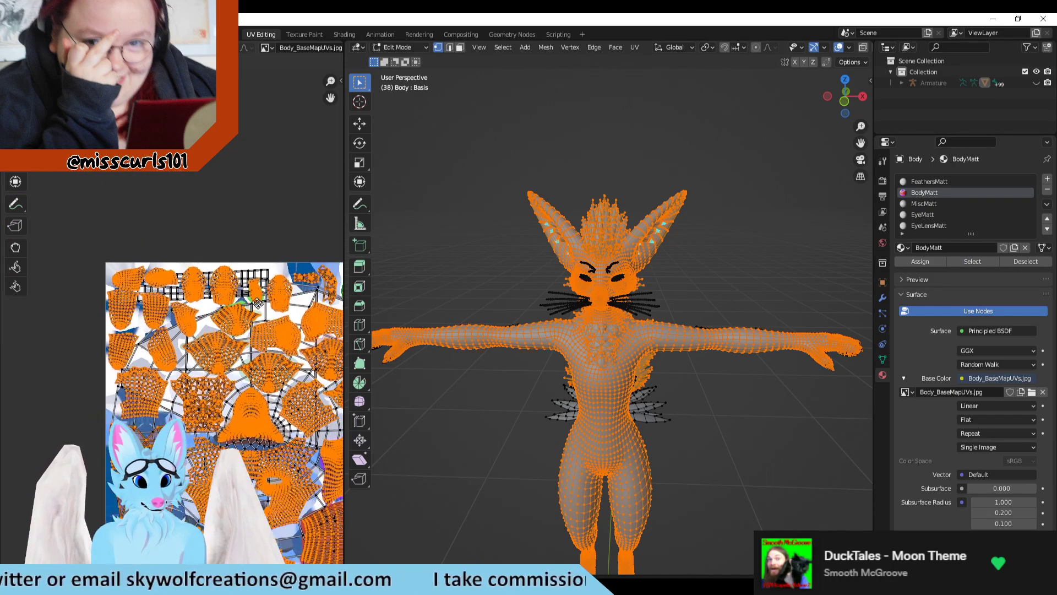
{"action": "middle_click_drag", "start_coordinate": [258, 303], "coordinate": [115, 102]}
{"action": "scroll", "coordinate": [168, 309], "scroll_direction": "down", "scroll_amount": 3}
{"action": "middle_click_drag", "start_coordinate": [189, 236], "coordinate": [187, 267]}
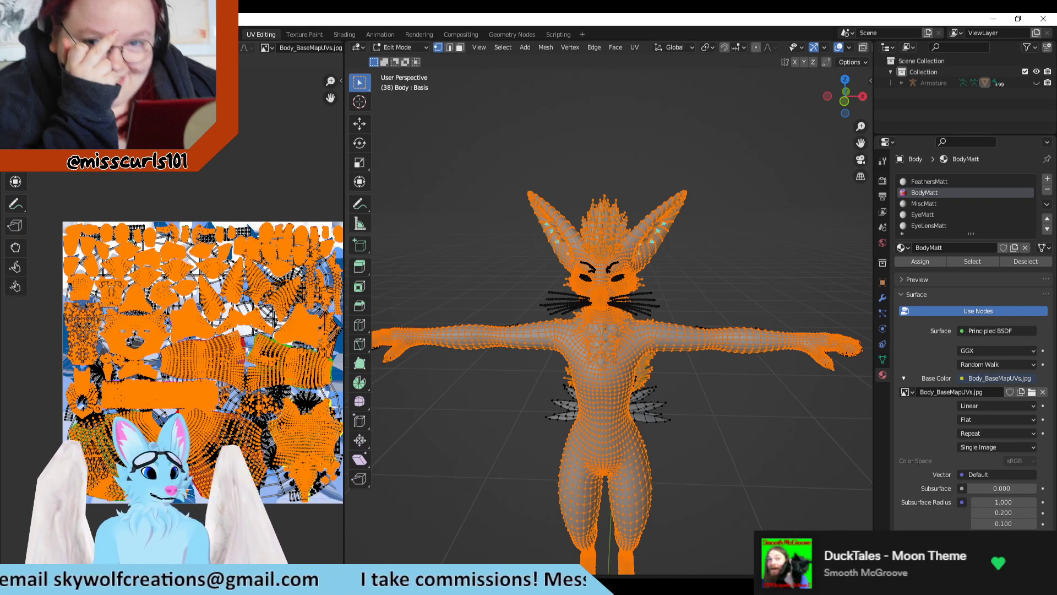
Step: Check the textured model and its UV layout in the Texture Paint workspace, and return to UV Editing
{"action": "left_click", "coordinate": [304, 34]}
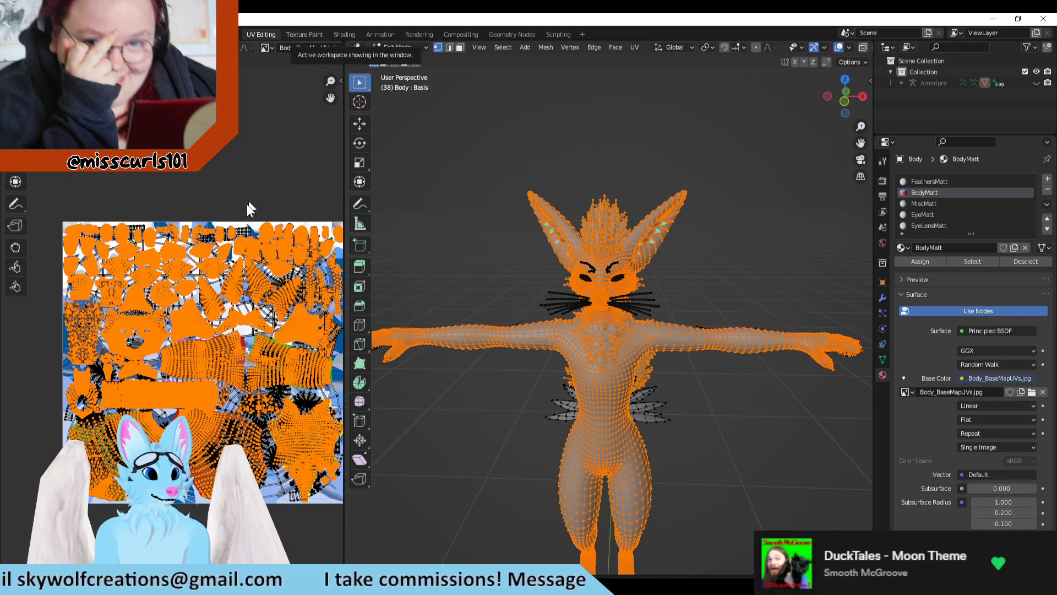
{"action": "key", "text": "Tab"}
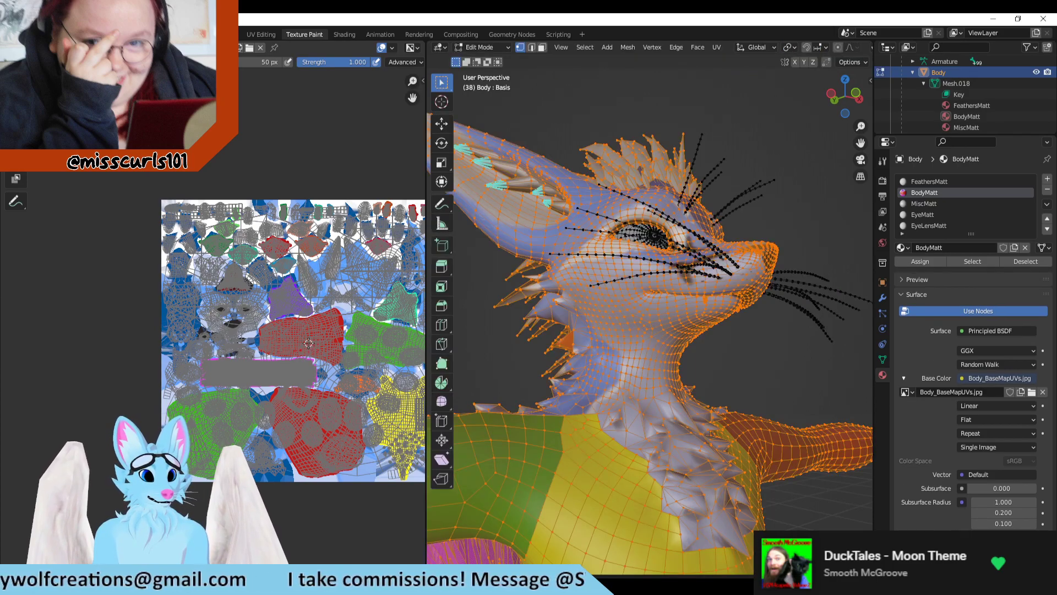
{"action": "left_click", "coordinate": [266, 34]}
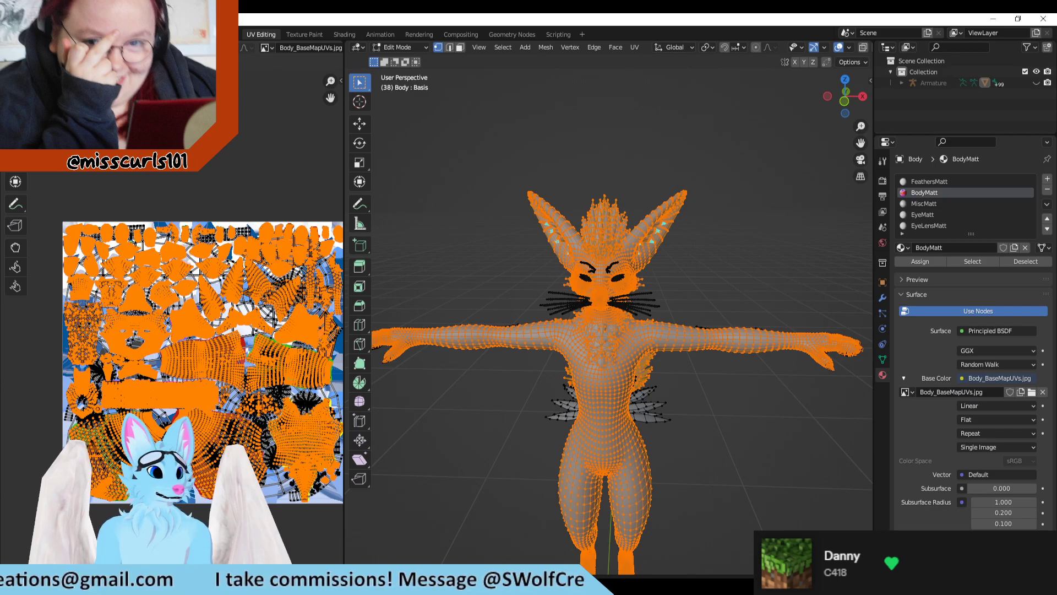
Step: Turn off UV sync selection so the UV editor displays only the selected BodyMatt faces
{"action": "key", "text": "alt+a"}
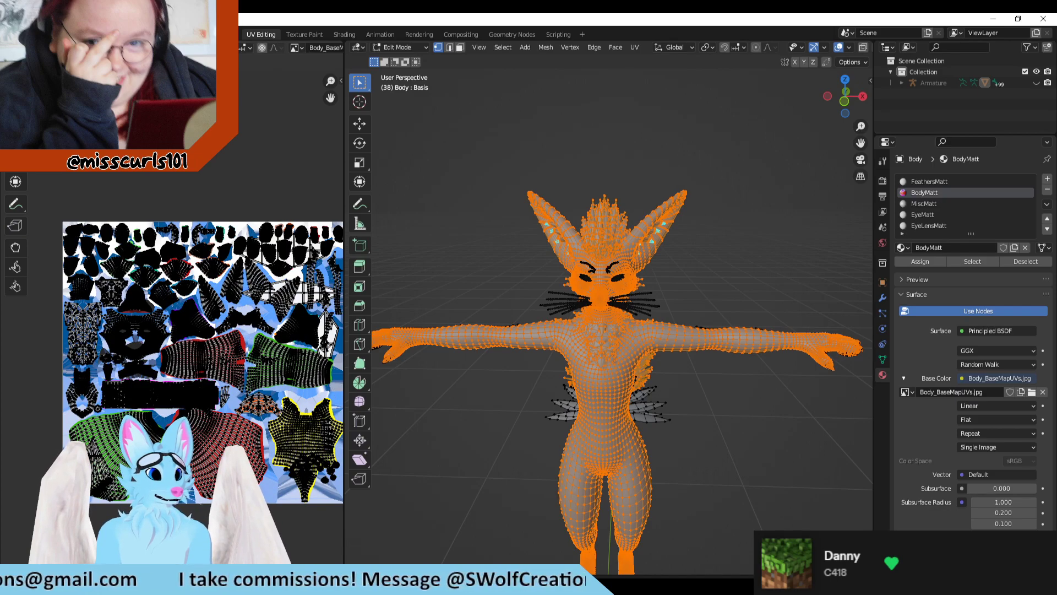
{"action": "key", "text": "a"}
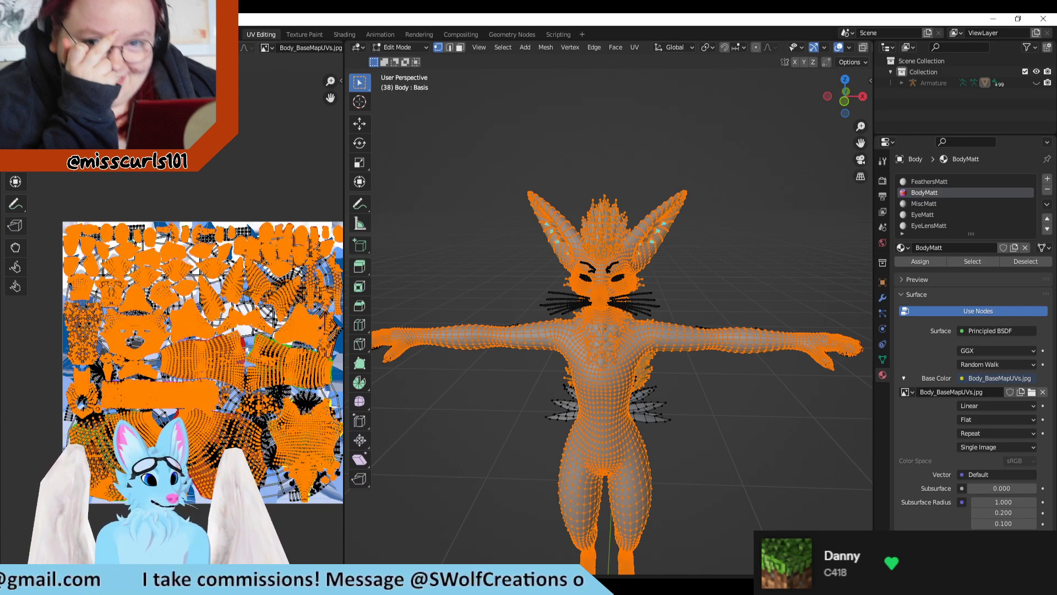
{"action": "key", "text": "alt+a"}
Step: Examine the BodyMatt selection around the model and its face, torso and colour-marked UV islands over the texture
{"action": "middle_click_drag", "start_coordinate": [391, 274], "coordinate": [606, 250]}
{"action": "scroll", "coordinate": [620, 253], "scroll_direction": "up", "scroll_amount": 4}
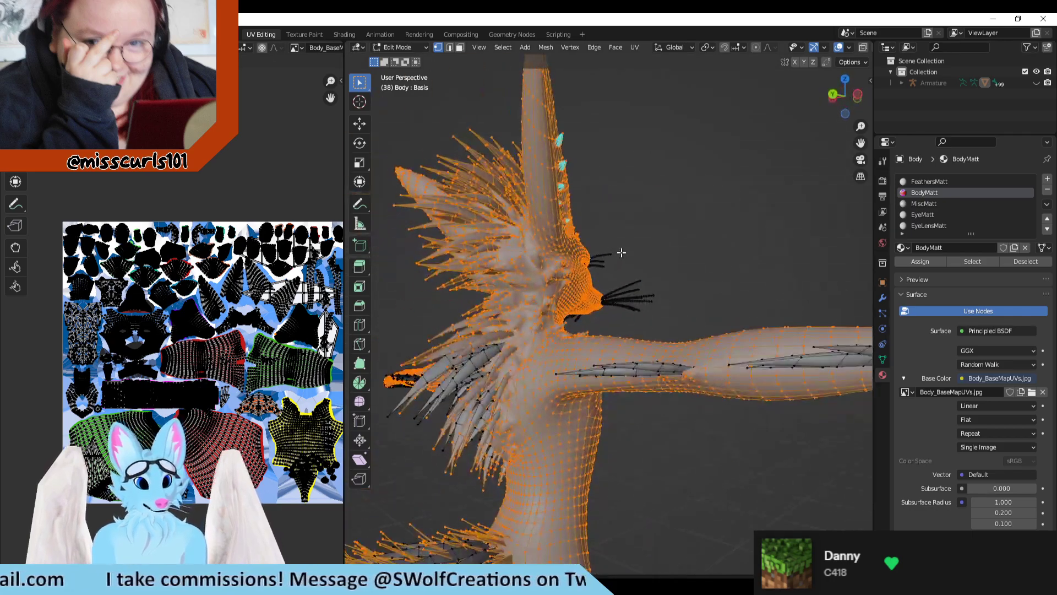
{"action": "middle_click_drag", "start_coordinate": [616, 407], "coordinate": [583, 342], "text": "shift"}
{"action": "scroll", "coordinate": [654, 328], "scroll_direction": "up", "scroll_amount": 3}
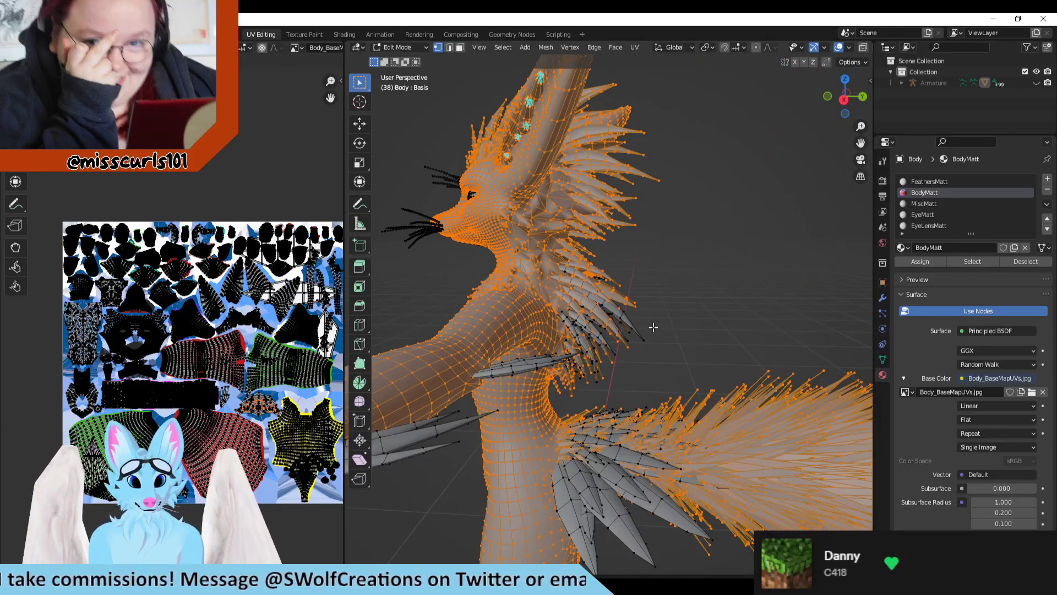
{"action": "middle_click_drag", "start_coordinate": [653, 326], "coordinate": [715, 350]}
{"action": "scroll", "coordinate": [173, 325], "scroll_direction": "up", "scroll_amount": 2}
{"action": "scroll", "coordinate": [277, 348], "scroll_direction": "up", "scroll_amount": 4}
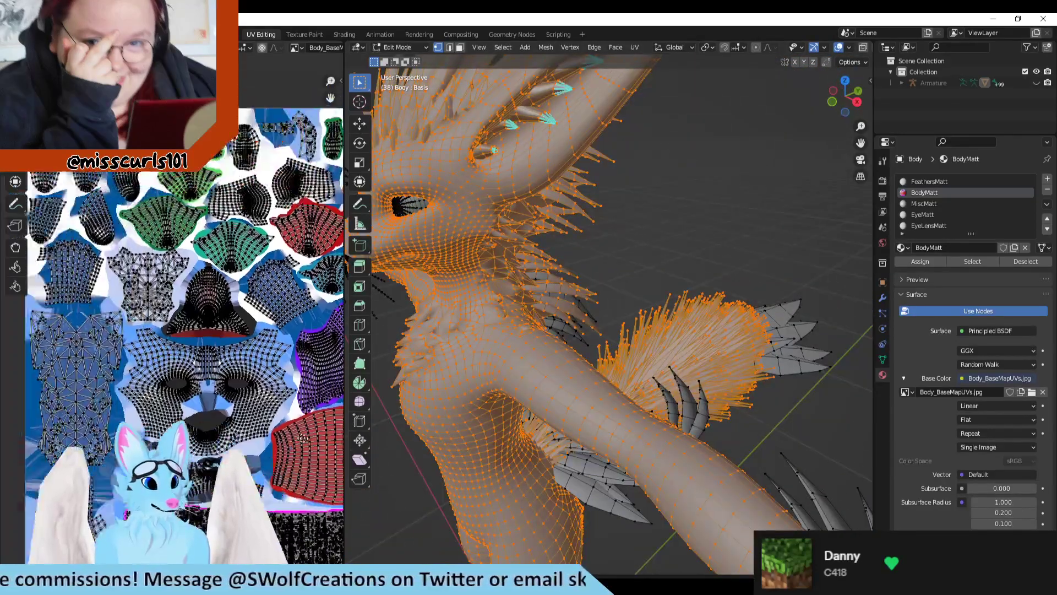
{"action": "middle_click_drag", "start_coordinate": [177, 484], "coordinate": [223, 365]}
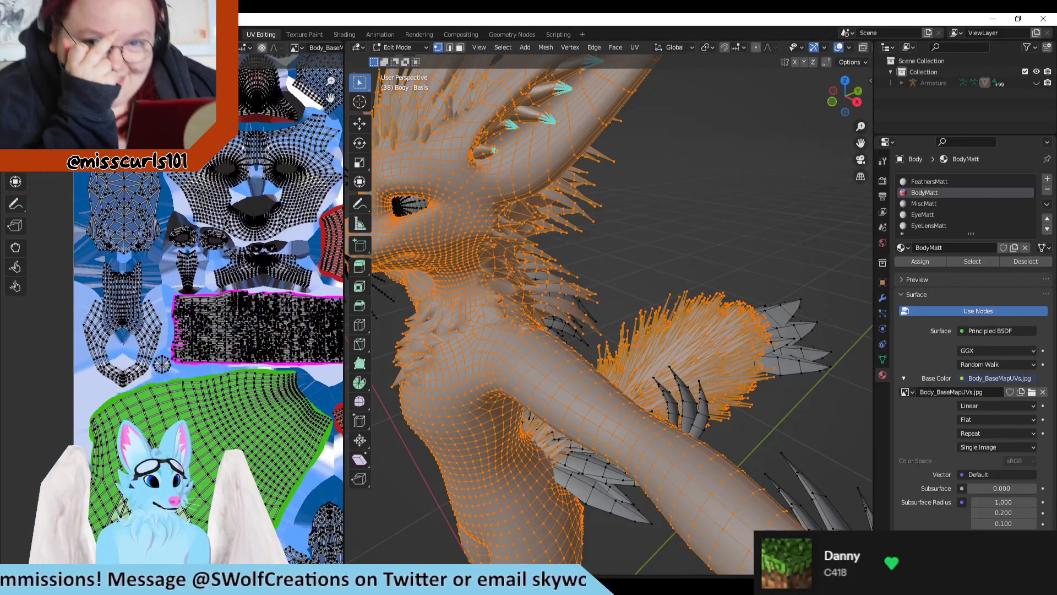
{"action": "middle_click_drag", "start_coordinate": [256, 486], "coordinate": [232, 300]}
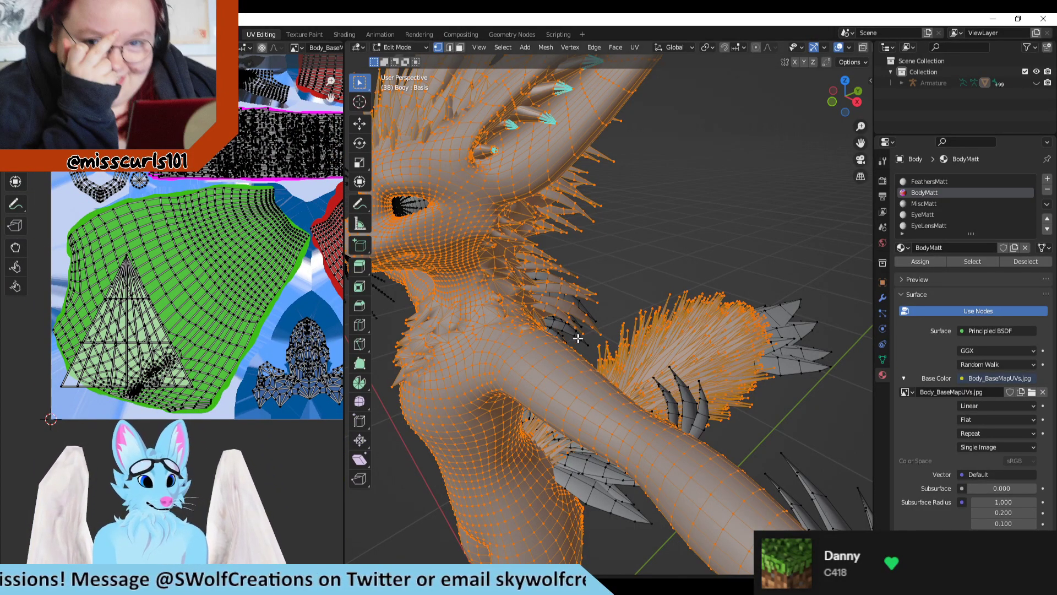
{"action": "scroll", "coordinate": [579, 338], "scroll_direction": "down", "scroll_amount": 1}
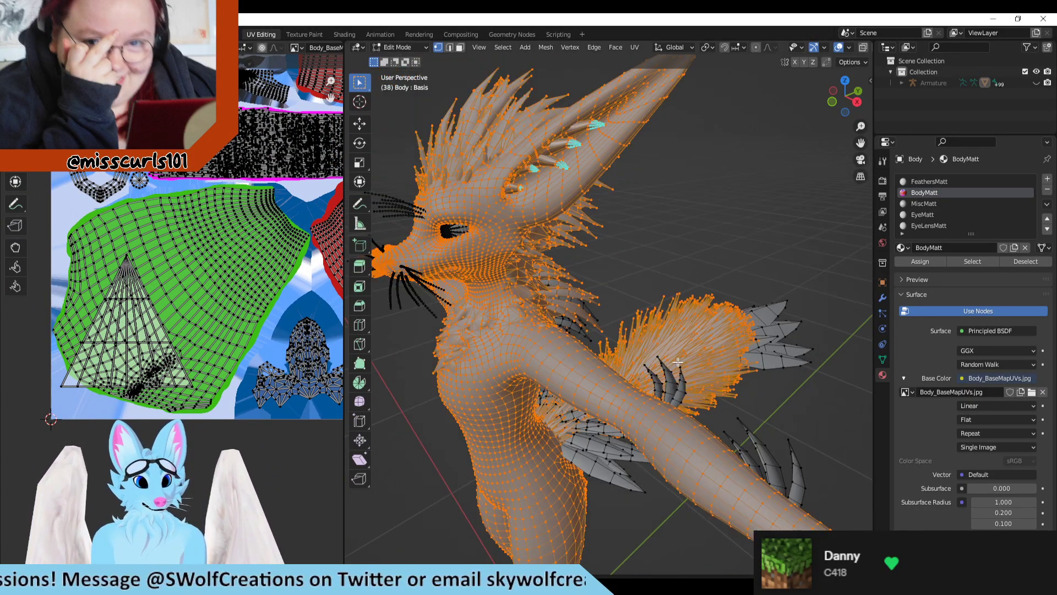
Step: Deselect the whole Body mesh and make BodyMatt the active material slot
{"action": "left_click", "coordinate": [936, 203]}
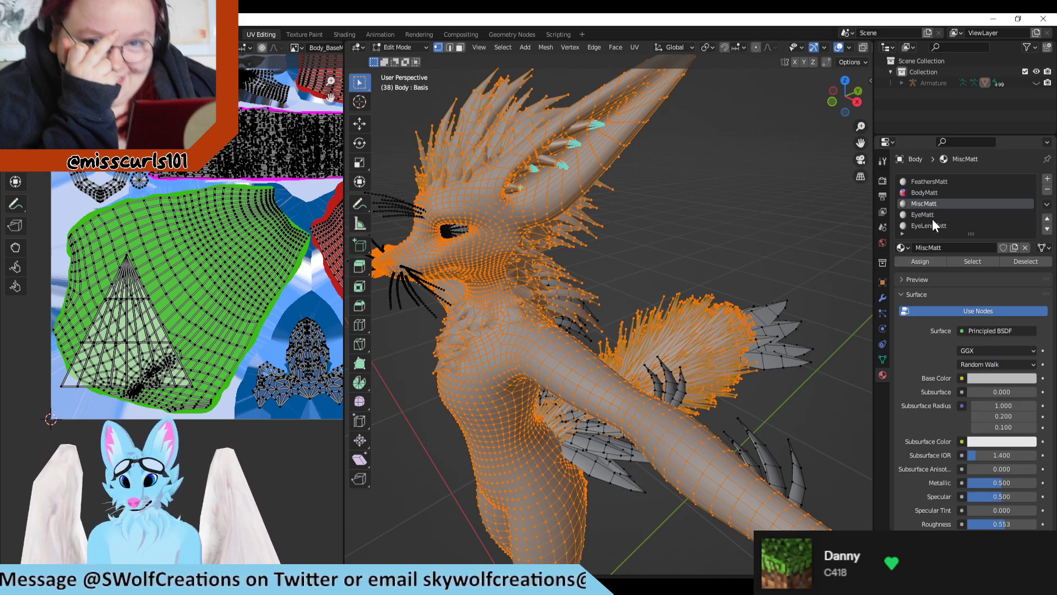
{"action": "left_click", "coordinate": [750, 164]}
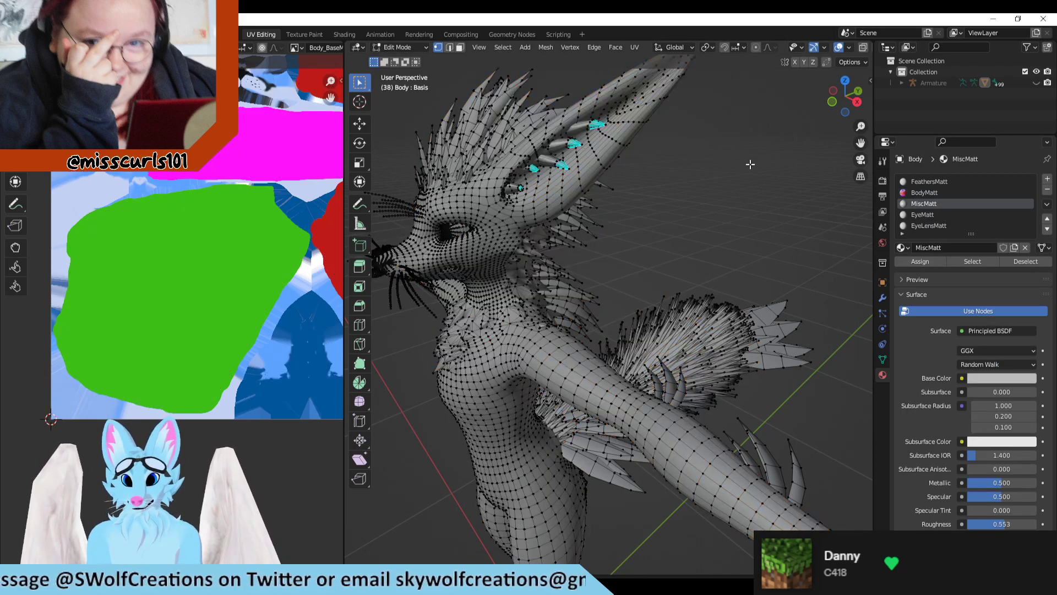
{"action": "left_click", "coordinate": [936, 193]}
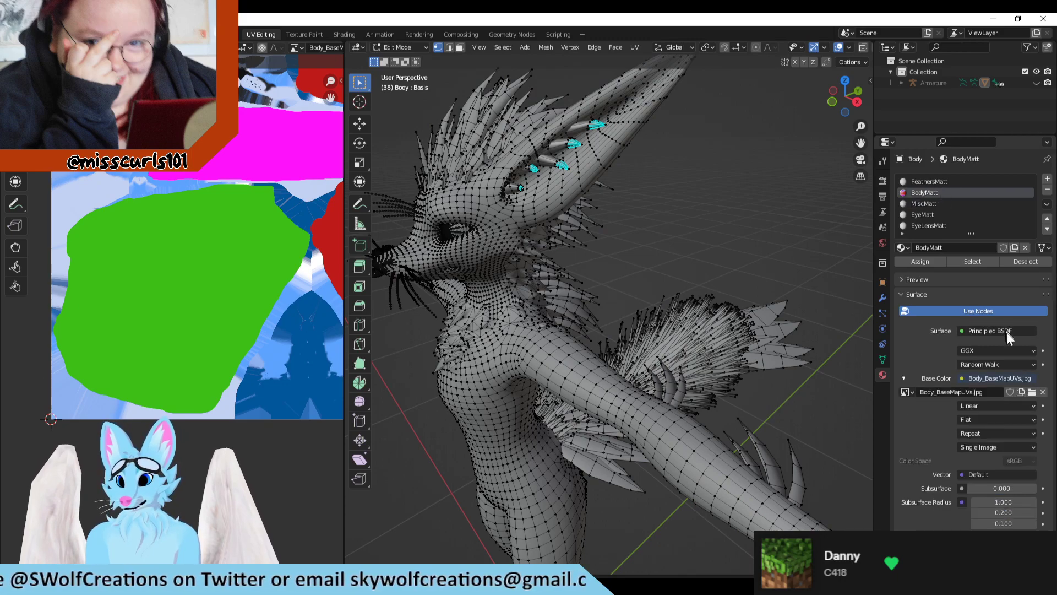
Step: Check the BodyMatt material's surface settings and select all Body mesh faces assigned to BodyMatt
{"action": "scroll", "coordinate": [998, 398], "scroll_direction": "down", "scroll_amount": 5}
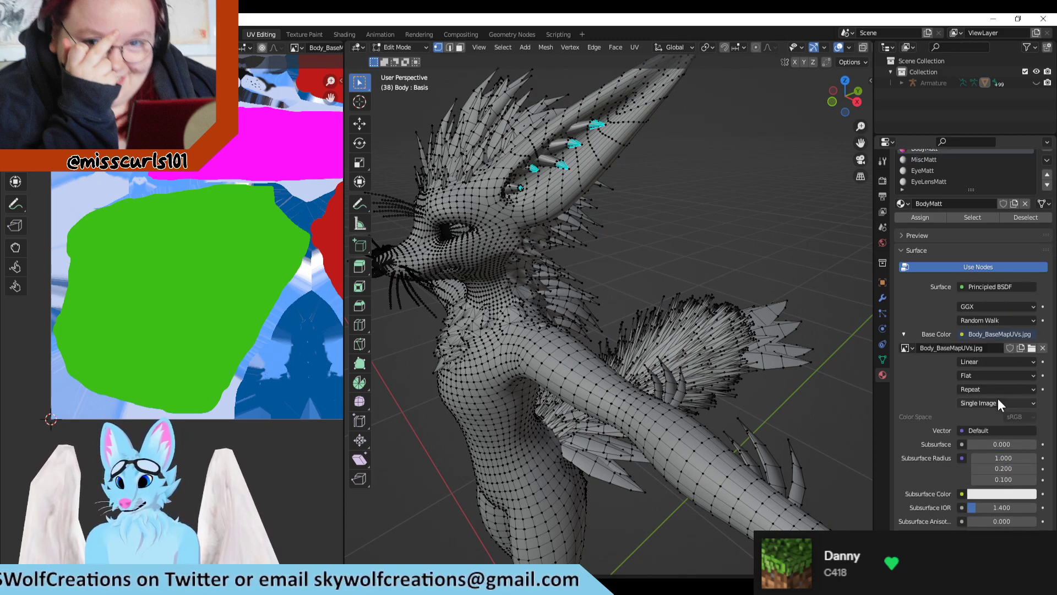
{"action": "scroll", "coordinate": [997, 398], "scroll_direction": "down", "scroll_amount": 15}
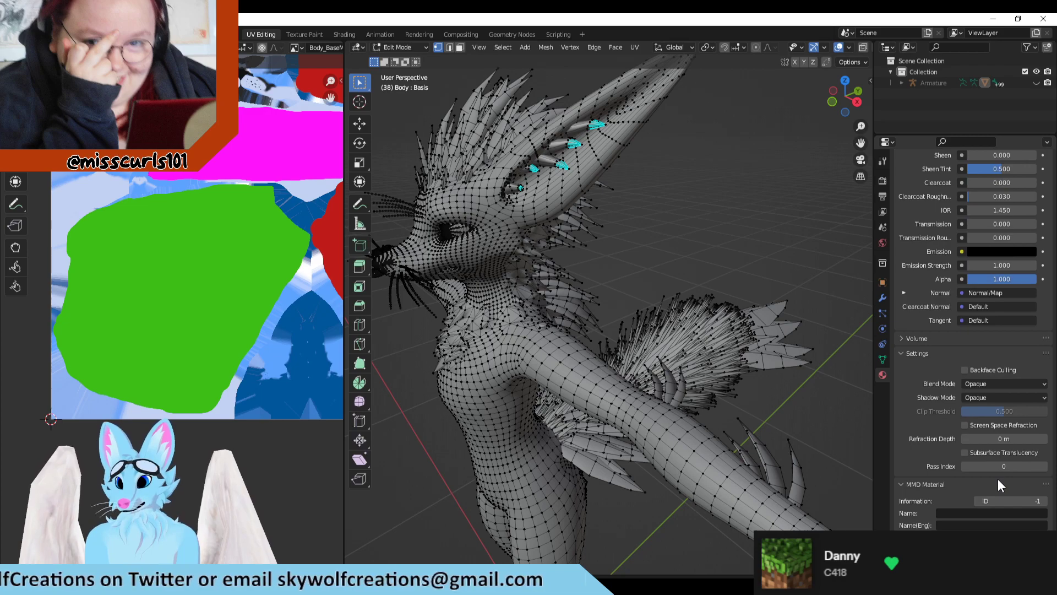
{"action": "scroll", "coordinate": [999, 465], "scroll_direction": "up", "scroll_amount": 10}
{"action": "scroll", "coordinate": [989, 438], "scroll_direction": "up", "scroll_amount": 10}
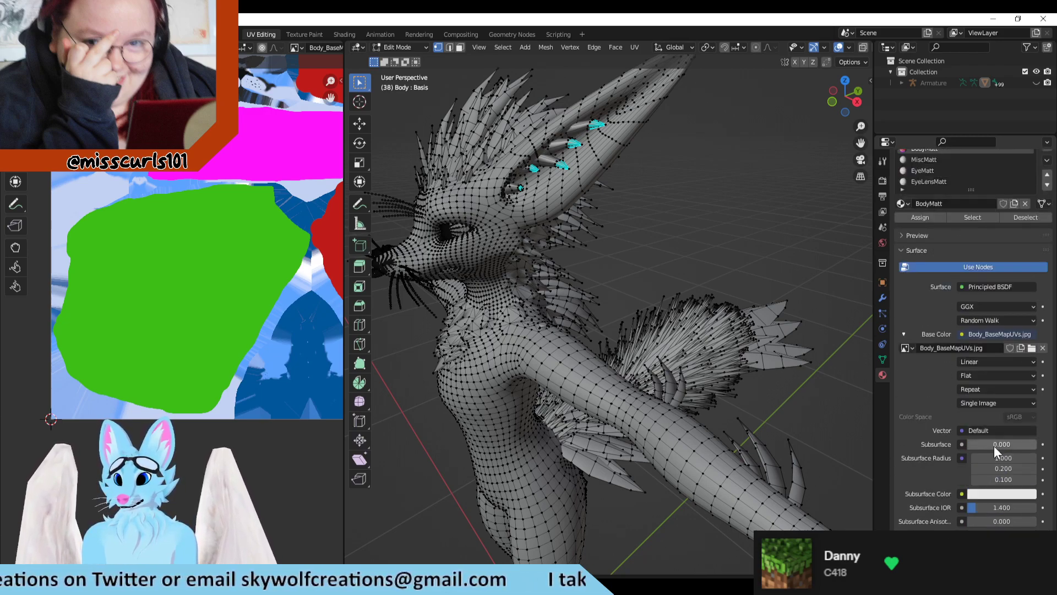
{"action": "left_click", "coordinate": [966, 260]}
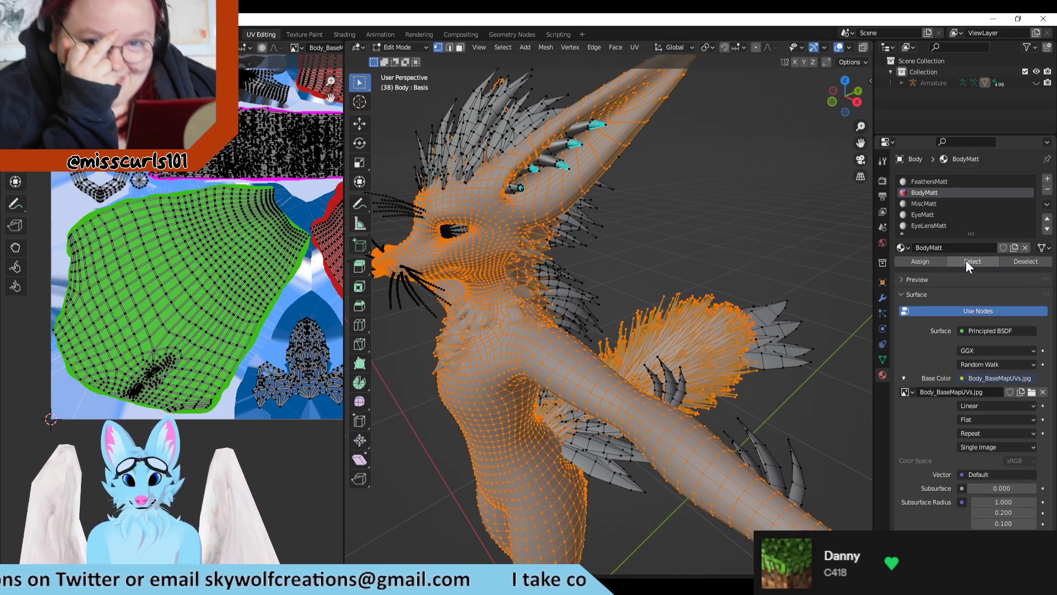
Step: Examine the BodyMatt selection from behind and the side, then its full UV layout and the face, arm and tail islands
{"action": "scroll", "coordinate": [256, 327], "scroll_direction": "down", "scroll_amount": 2}
{"action": "scroll", "coordinate": [628, 365], "scroll_direction": "down", "scroll_amount": 3}
{"action": "middle_click_drag", "start_coordinate": [627, 365], "coordinate": [643, 518]}
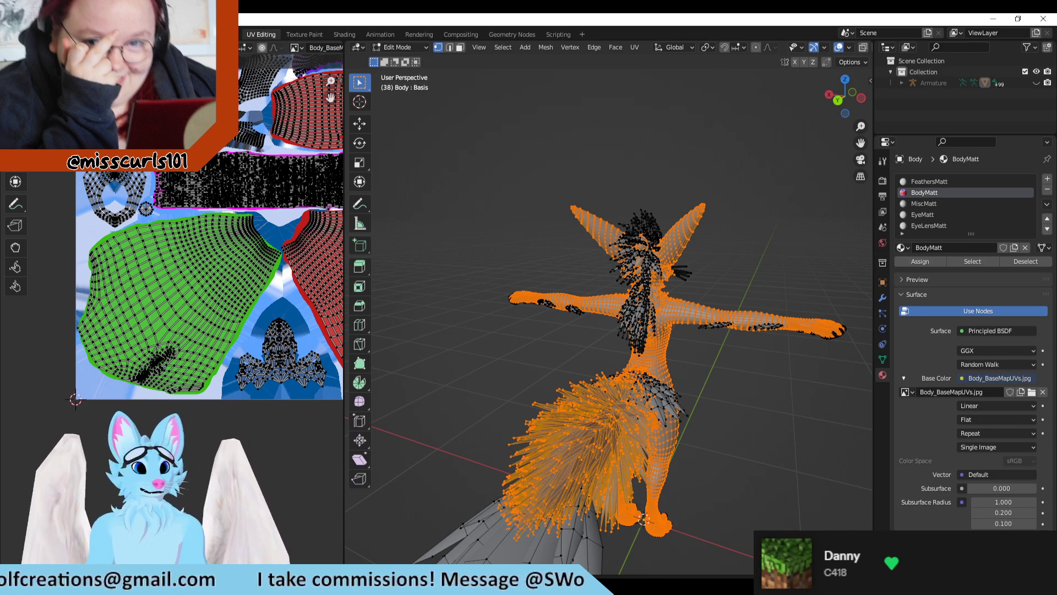
{"action": "middle_click_drag", "start_coordinate": [643, 518], "coordinate": [657, 417]}
{"action": "scroll", "coordinate": [186, 299], "scroll_direction": "down", "scroll_amount": 2}
{"action": "middle_click_drag", "start_coordinate": [245, 216], "coordinate": [172, 331]}
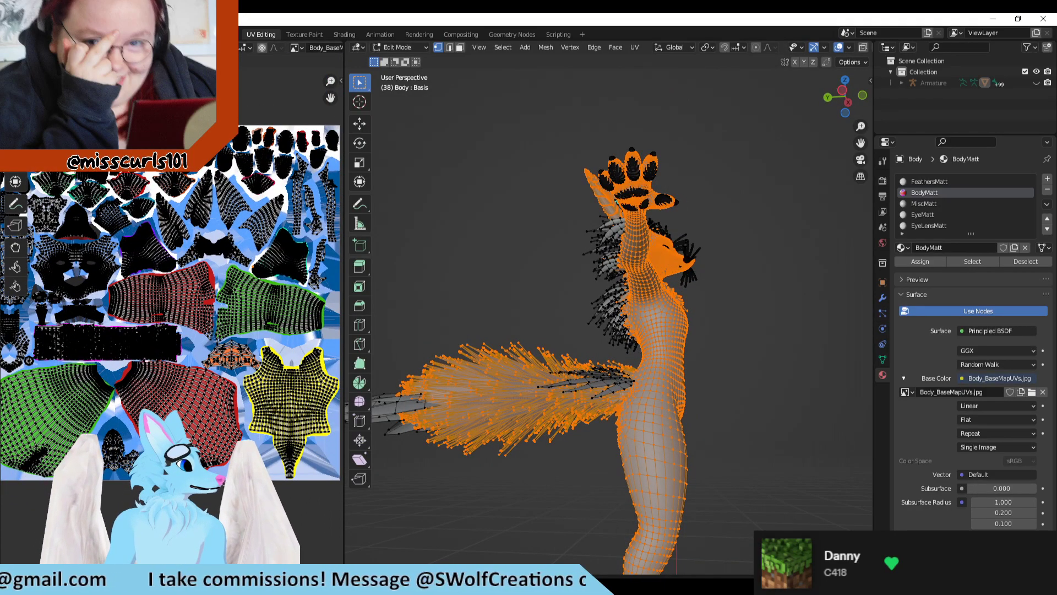
{"action": "scroll", "coordinate": [179, 406], "scroll_direction": "down", "scroll_amount": 3}
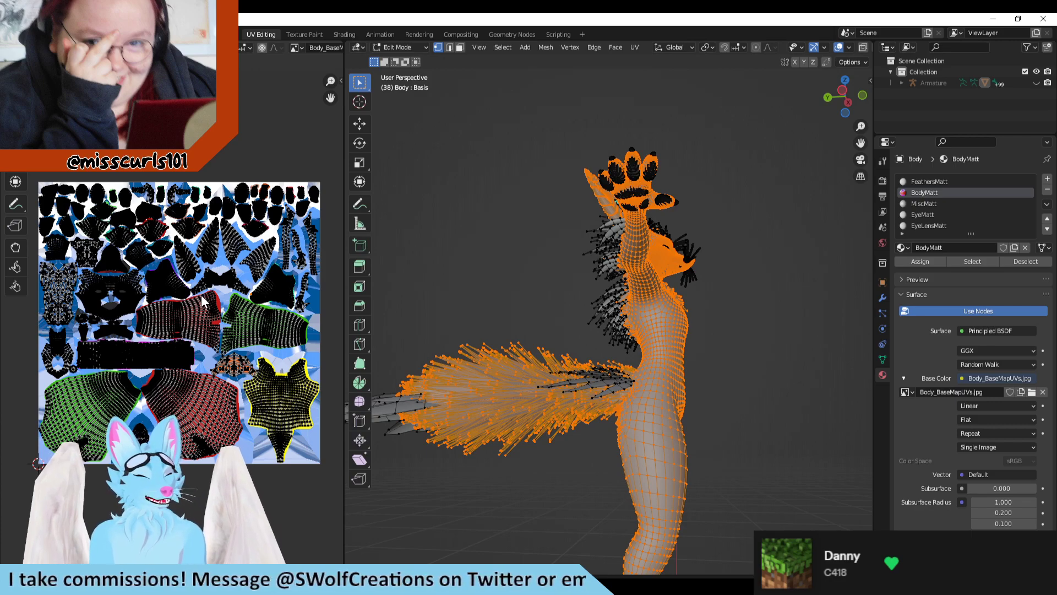
{"action": "scroll", "coordinate": [203, 301], "scroll_direction": "down", "scroll_amount": 1}
{"action": "scroll", "coordinate": [70, 262], "scroll_direction": "up", "scroll_amount": 2}
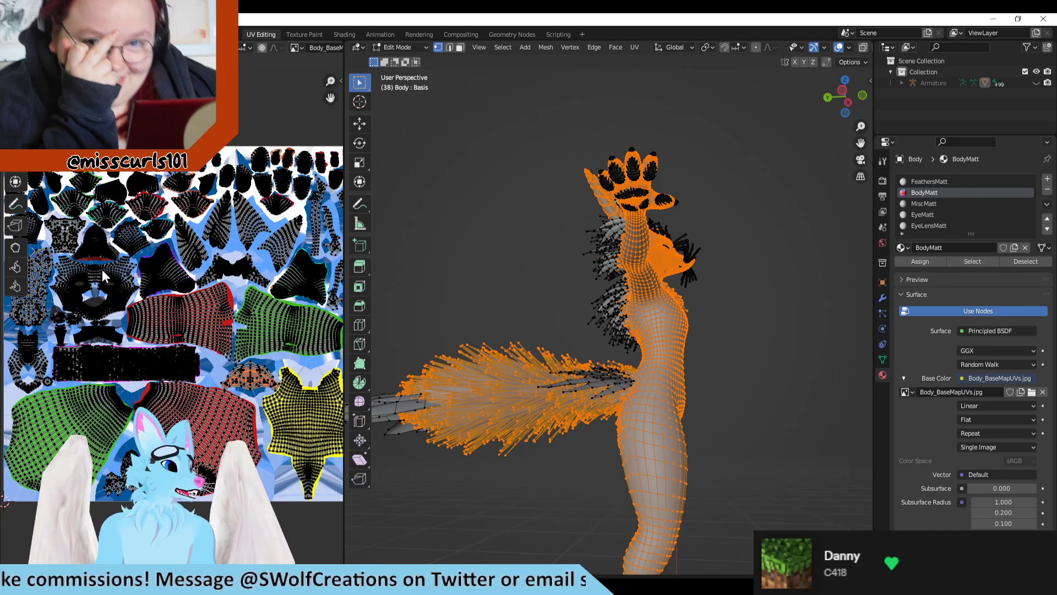
{"action": "scroll", "coordinate": [135, 269], "scroll_direction": "up", "scroll_amount": 1}
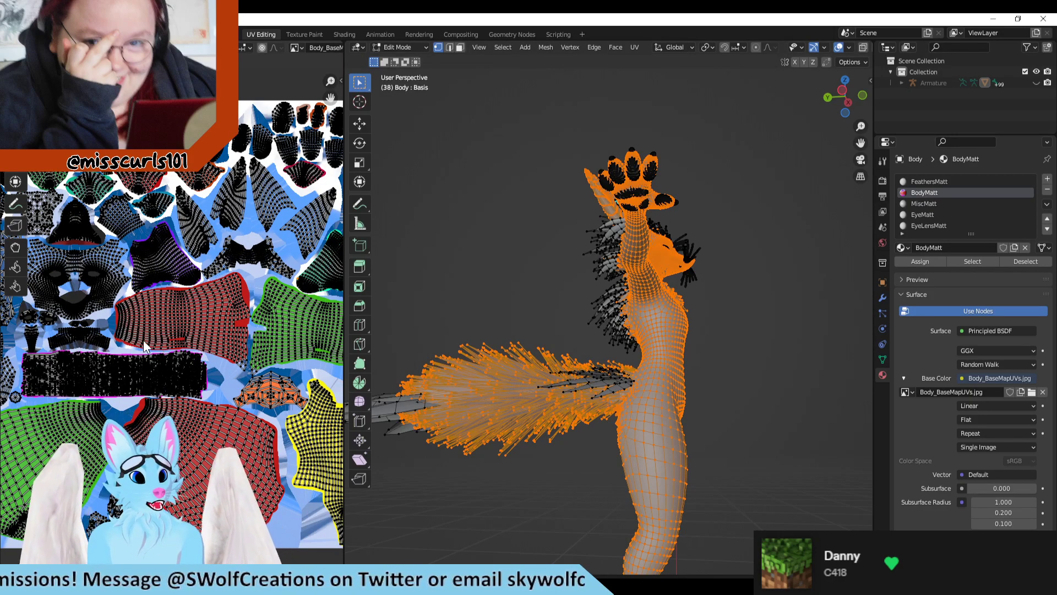
{"action": "scroll", "coordinate": [257, 120], "scroll_direction": "down", "scroll_amount": 2}
{"action": "scroll", "coordinate": [179, 314], "scroll_direction": "up", "scroll_amount": 4}
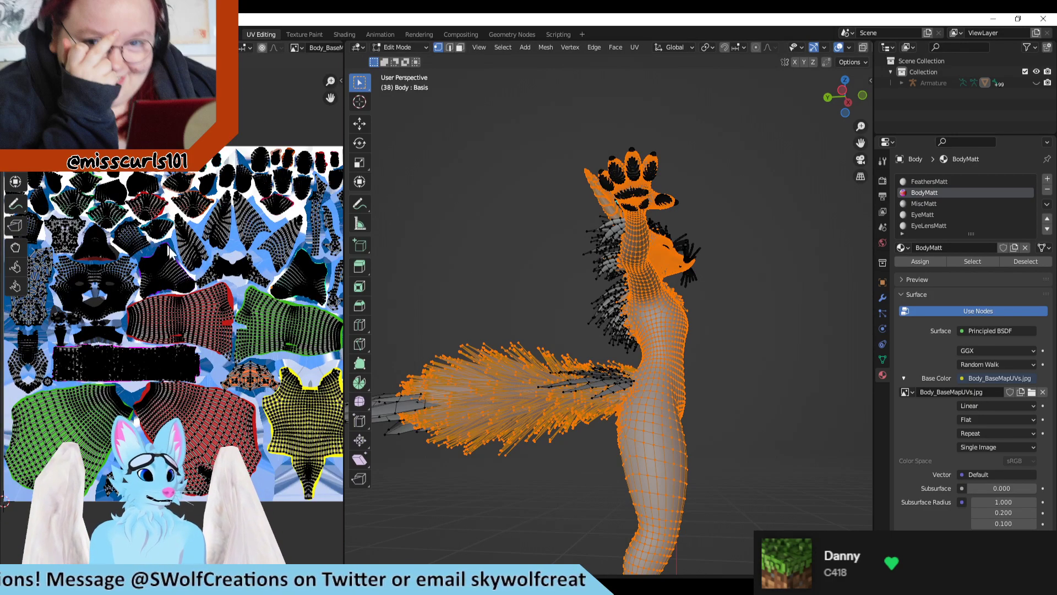
{"action": "scroll", "coordinate": [184, 336], "scroll_direction": "up", "scroll_amount": 4}
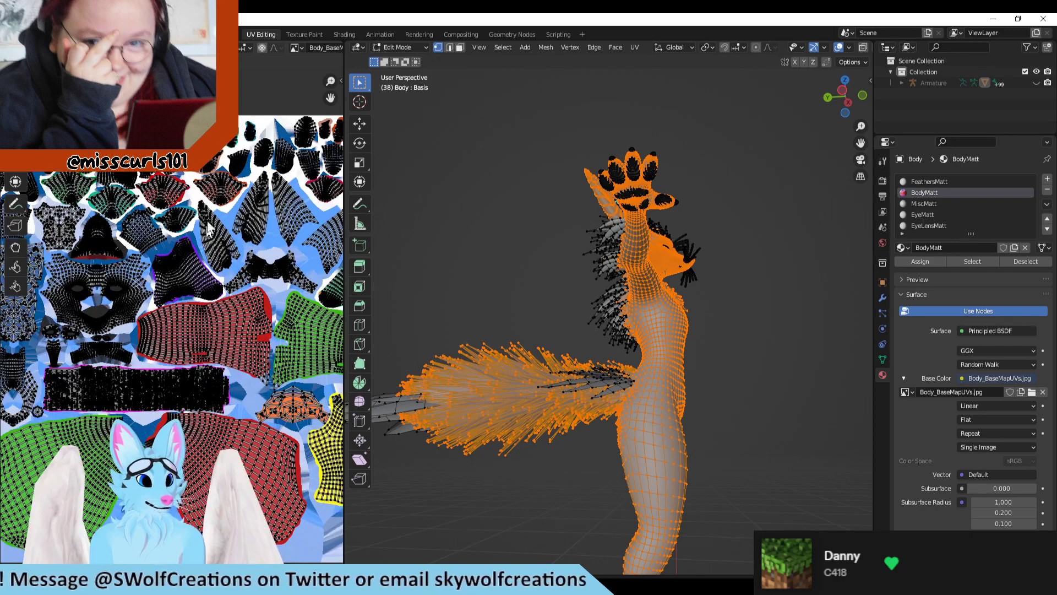
{"action": "scroll", "coordinate": [144, 276], "scroll_direction": "up", "scroll_amount": 1}
{"action": "middle_click_drag", "start_coordinate": [121, 278], "coordinate": [171, 296]}
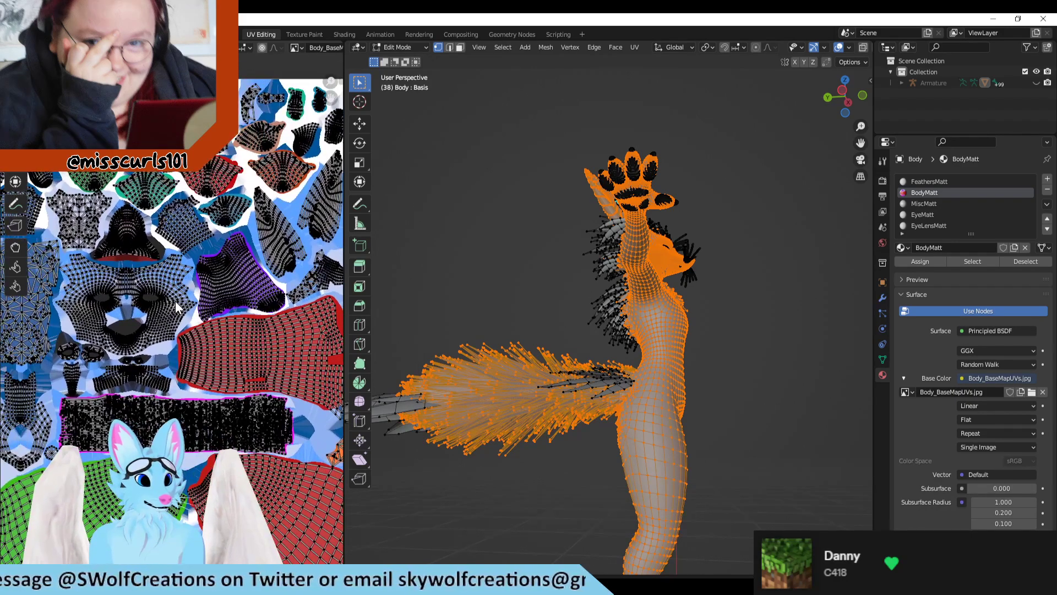
Step: Compare the leg, arm and chest islands with the small colour-marked islands along the upper edge of the BodyMatt UV layout
{"action": "scroll", "coordinate": [153, 332], "scroll_direction": "down", "scroll_amount": 1}
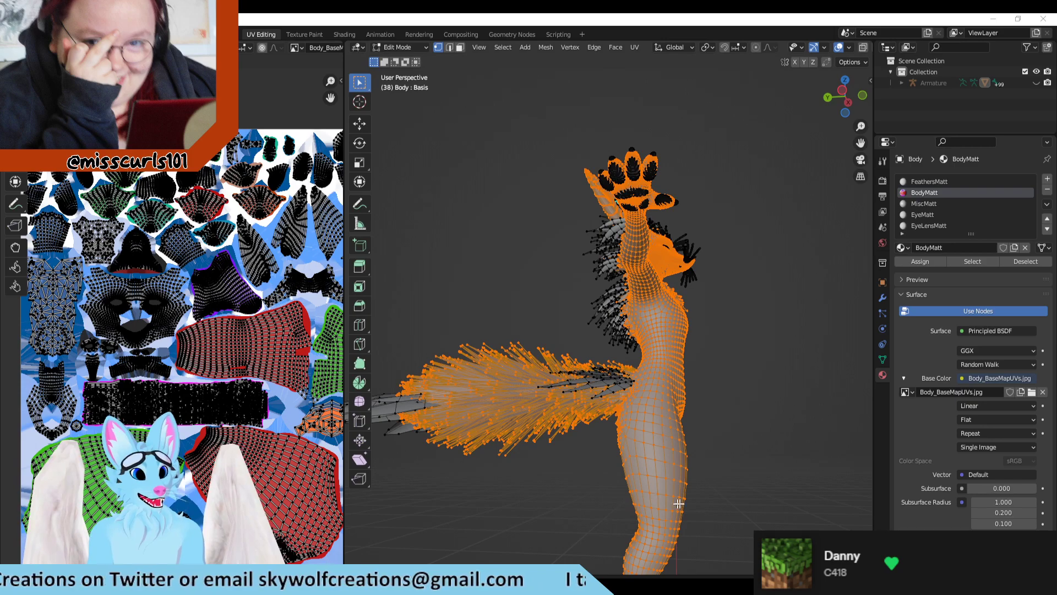
{"action": "scroll", "coordinate": [183, 316], "scroll_direction": "down", "scroll_amount": 1}
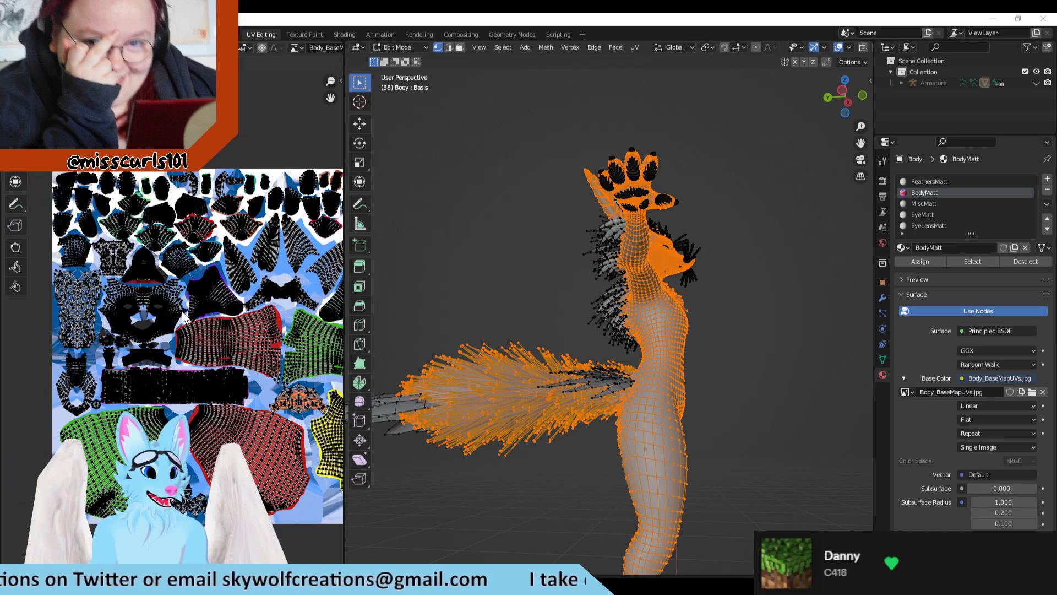
{"action": "middle_click_drag", "start_coordinate": [164, 178], "coordinate": [154, 134]}
{"action": "middle_click_drag", "start_coordinate": [470, 286], "coordinate": [493, 352]}
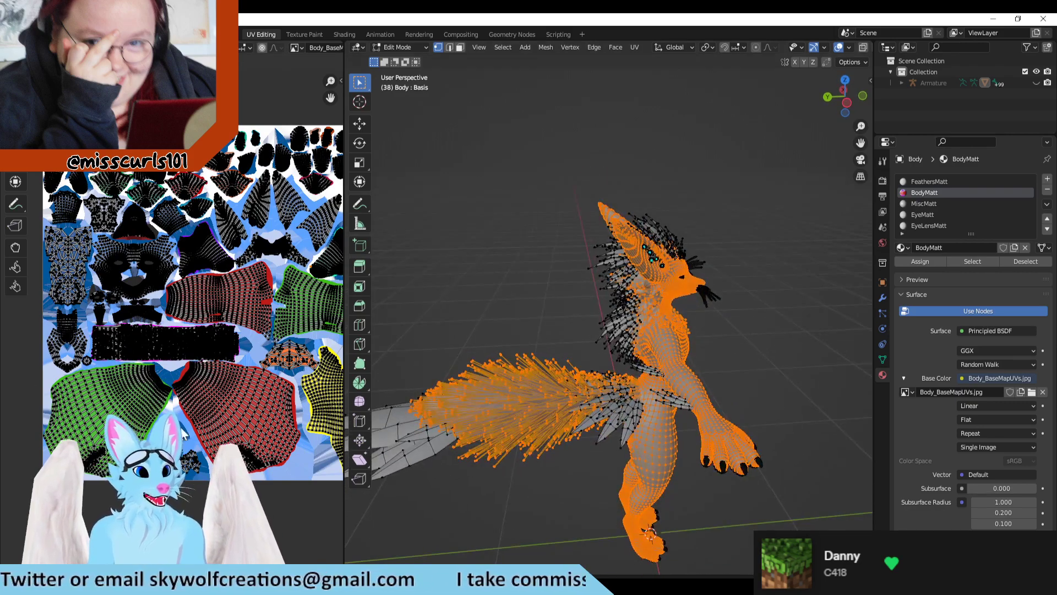
{"action": "scroll", "coordinate": [205, 448], "scroll_direction": "down", "scroll_amount": 1}
{"action": "middle_click_drag", "start_coordinate": [293, 455], "coordinate": [253, 455]}
{"action": "scroll", "coordinate": [204, 413], "scroll_direction": "up", "scroll_amount": 1}
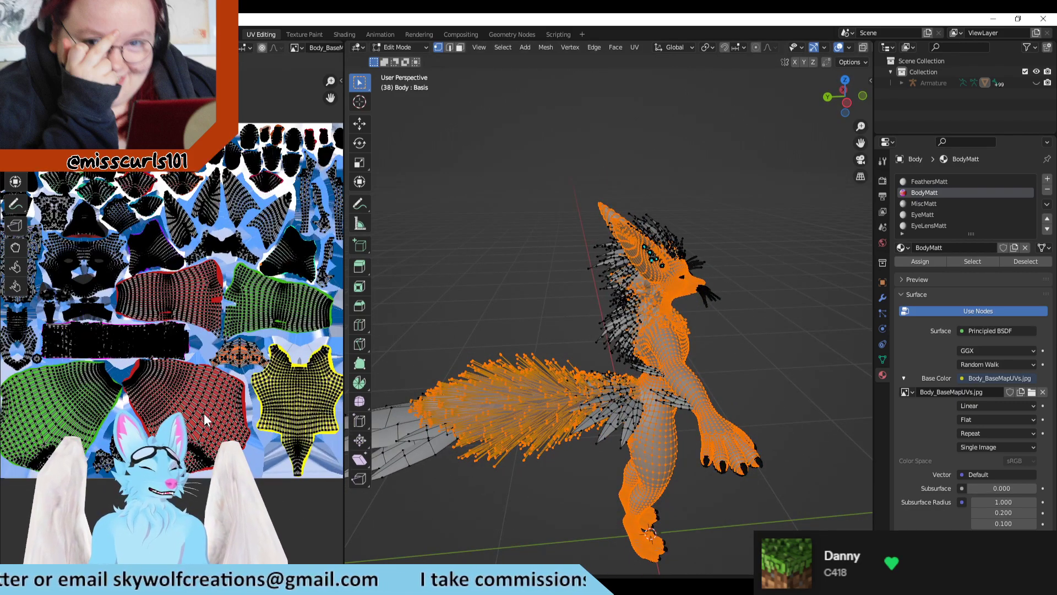
{"action": "middle_click_drag", "start_coordinate": [178, 380], "coordinate": [182, 395]}
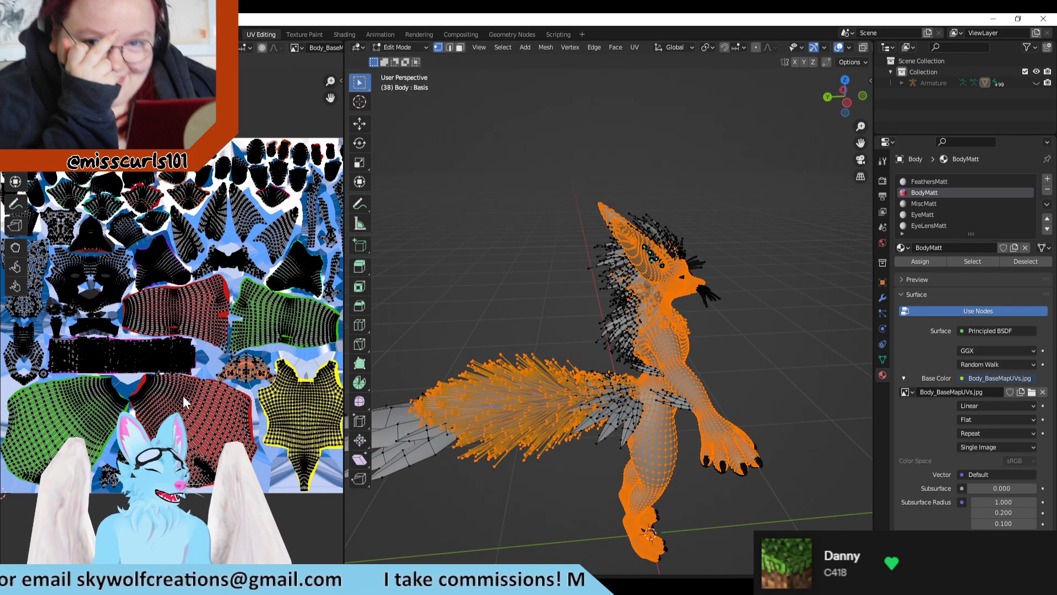
{"action": "scroll", "coordinate": [189, 322], "scroll_direction": "up", "scroll_amount": 2}
{"action": "middle_click_drag", "start_coordinate": [171, 182], "coordinate": [230, 315]}
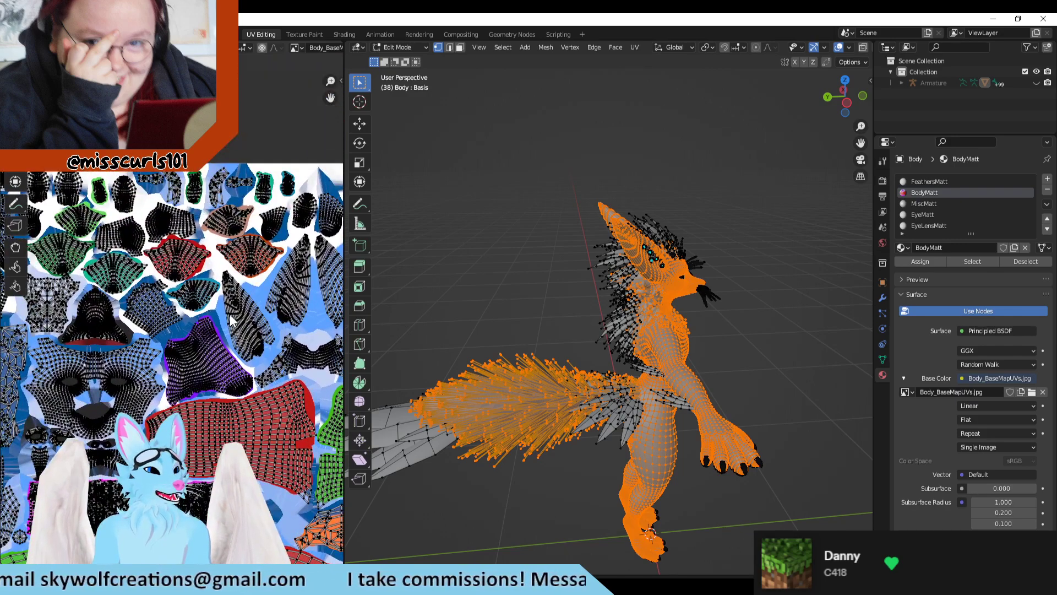
{"action": "scroll", "coordinate": [220, 220], "scroll_direction": "down", "scroll_amount": 2}
{"action": "scroll", "coordinate": [215, 222], "scroll_direction": "up", "scroll_amount": 3}
{"action": "middle_click_drag", "start_coordinate": [132, 225], "coordinate": [219, 324]}
{"action": "scroll", "coordinate": [215, 226], "scroll_direction": "up", "scroll_amount": 2}
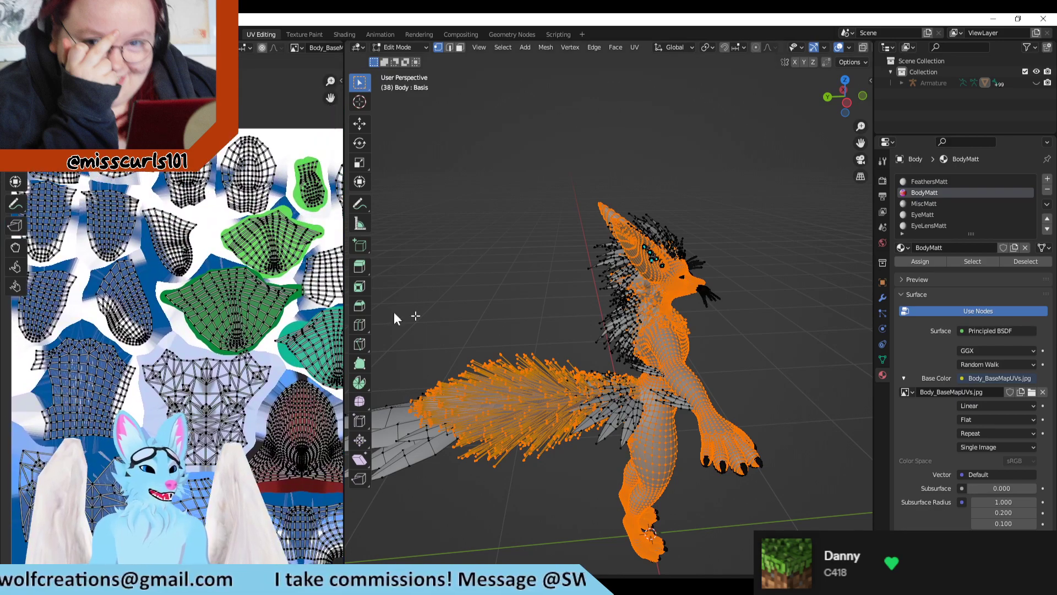
Step: Inspect the selected torso, raised arm and tail on the model against the complete BodyMatt UV layout
{"action": "middle_click_drag", "start_coordinate": [415, 316], "coordinate": [620, 406]}
{"action": "scroll", "coordinate": [232, 399], "scroll_direction": "down", "scroll_amount": 2}
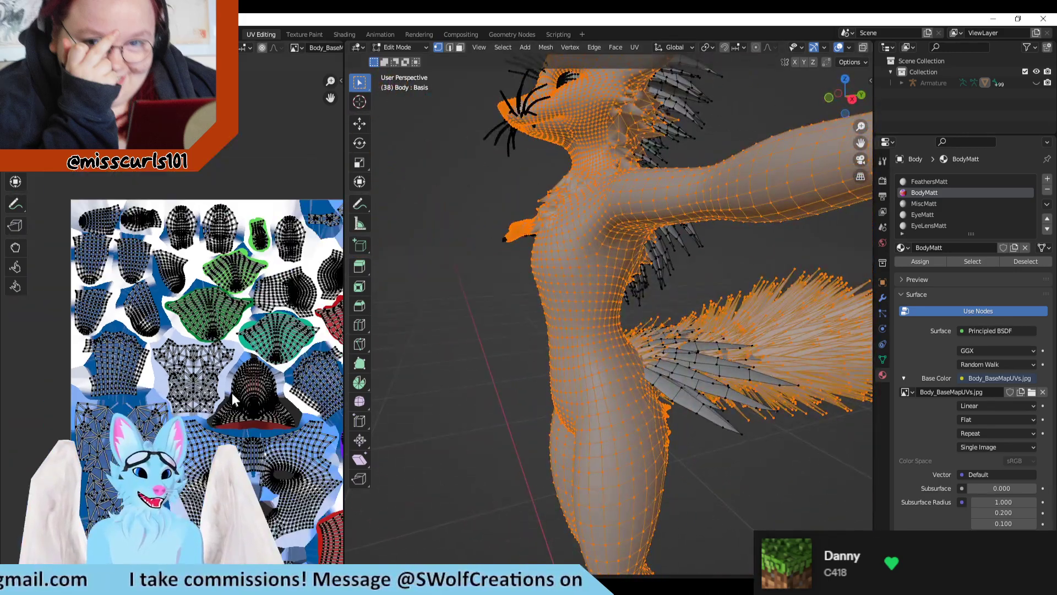
{"action": "scroll", "coordinate": [233, 399], "scroll_direction": "down", "scroll_amount": 4}
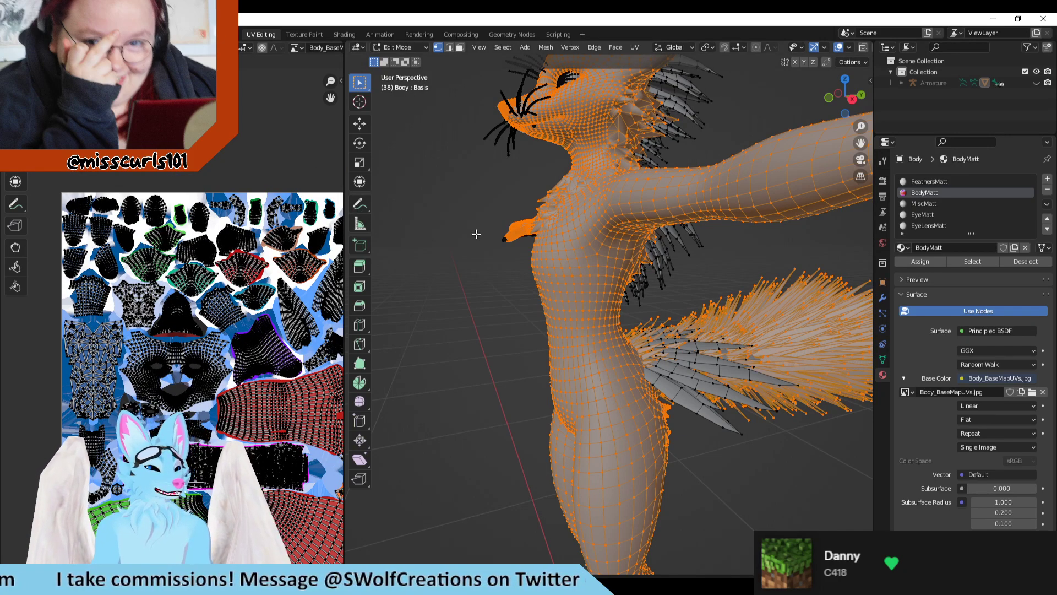
{"action": "scroll", "coordinate": [808, 405], "scroll_direction": "down", "scroll_amount": 2}
{"action": "middle_click_drag", "start_coordinate": [782, 443], "coordinate": [385, 330], "text": "shift"}
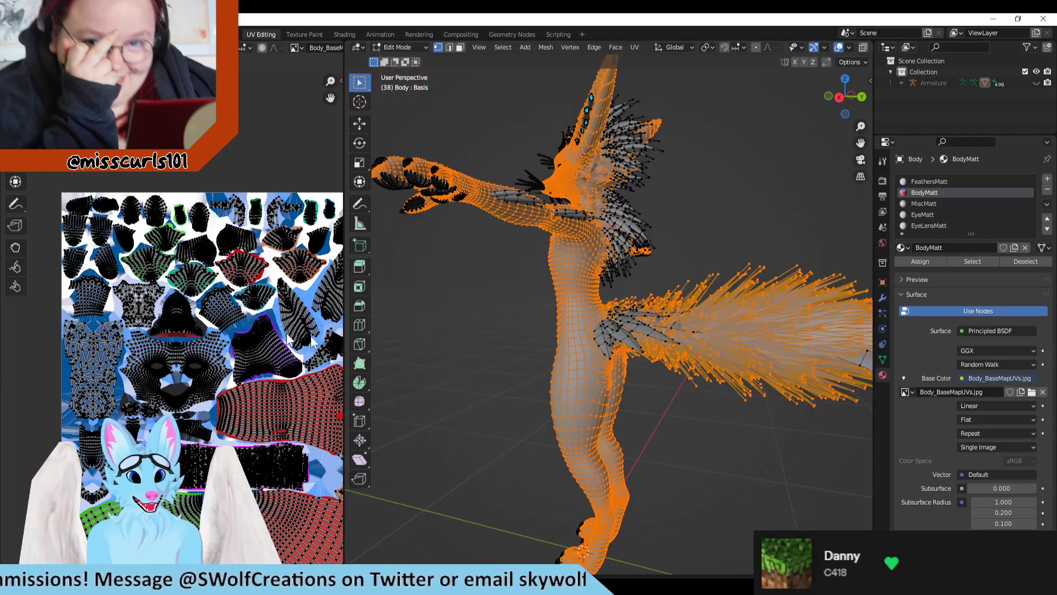
{"action": "scroll", "coordinate": [198, 178], "scroll_direction": "down", "scroll_amount": 2}
{"action": "middle_click_drag", "start_coordinate": [205, 166], "coordinate": [154, 88]}
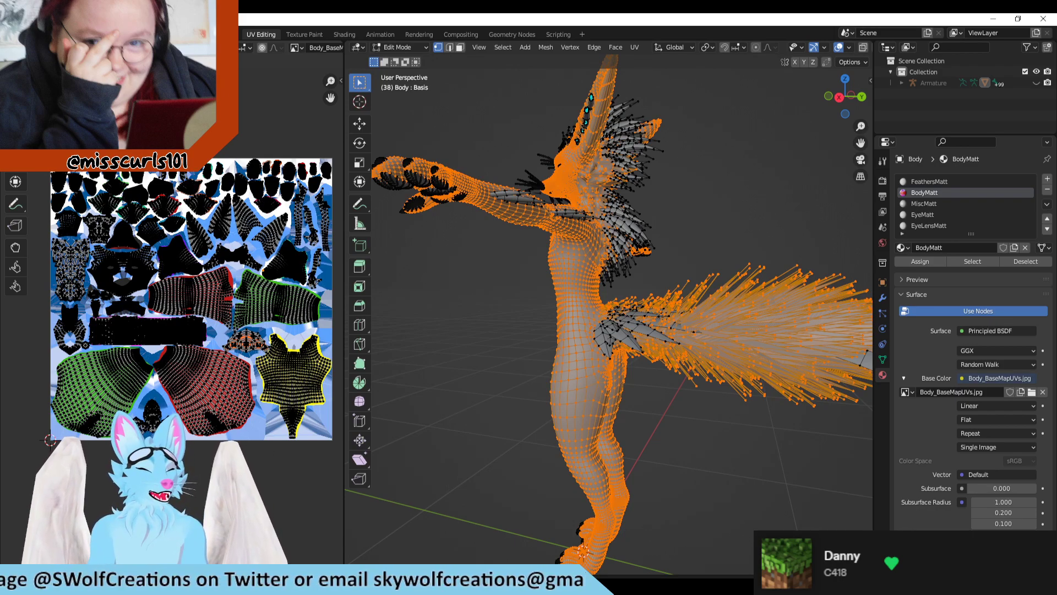
{"action": "middle_click_drag", "start_coordinate": [211, 472], "coordinate": [196, 498]}
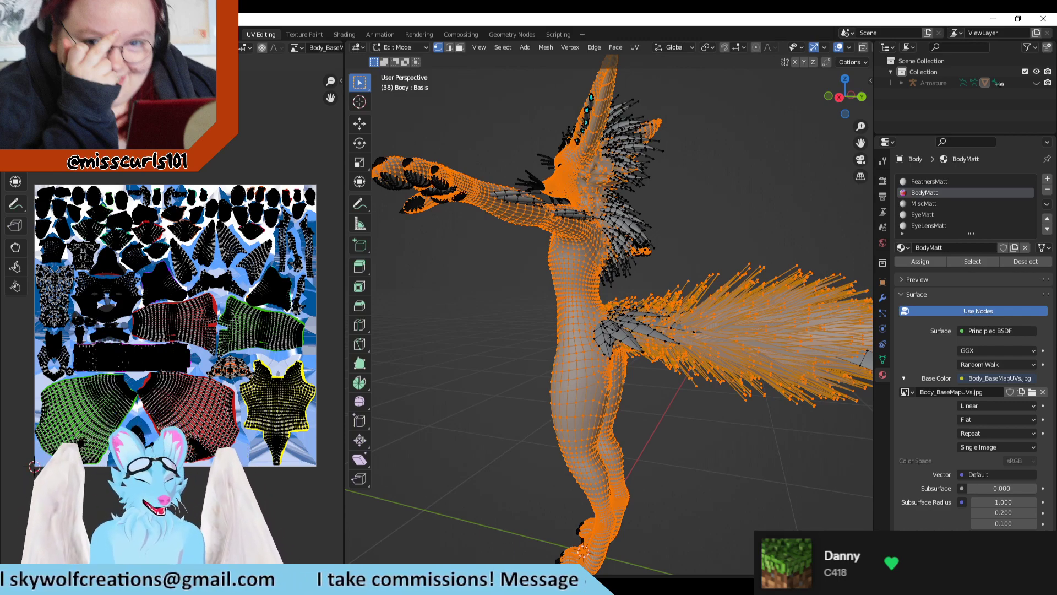
Step: Start a UV layout export for the selected faces and browse to the avatar's Textures uvs folder
{"action": "left_click", "coordinate": [189, 48]}
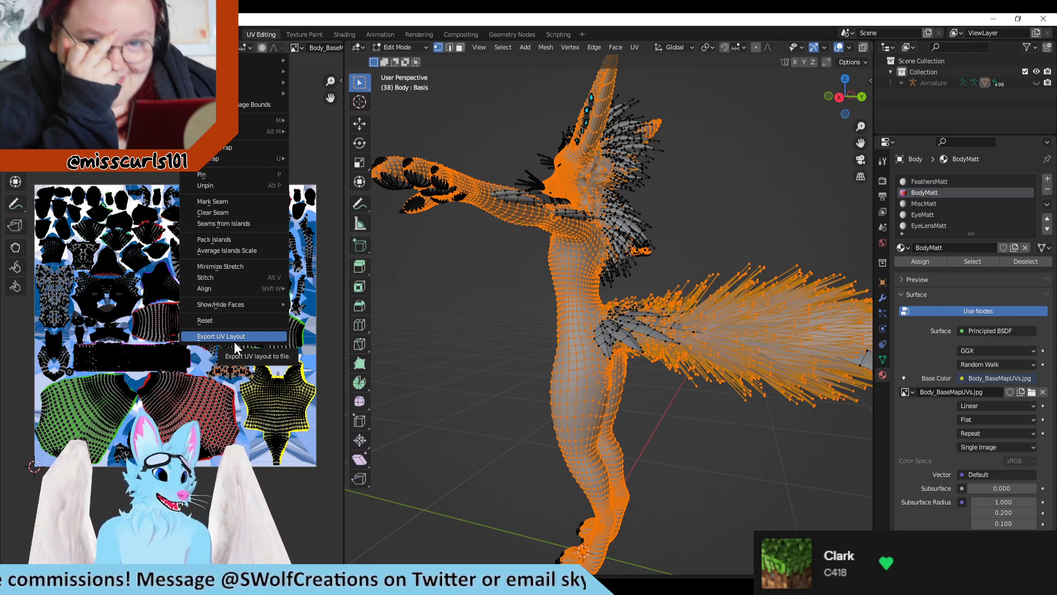
{"action": "left_click", "coordinate": [249, 333]}
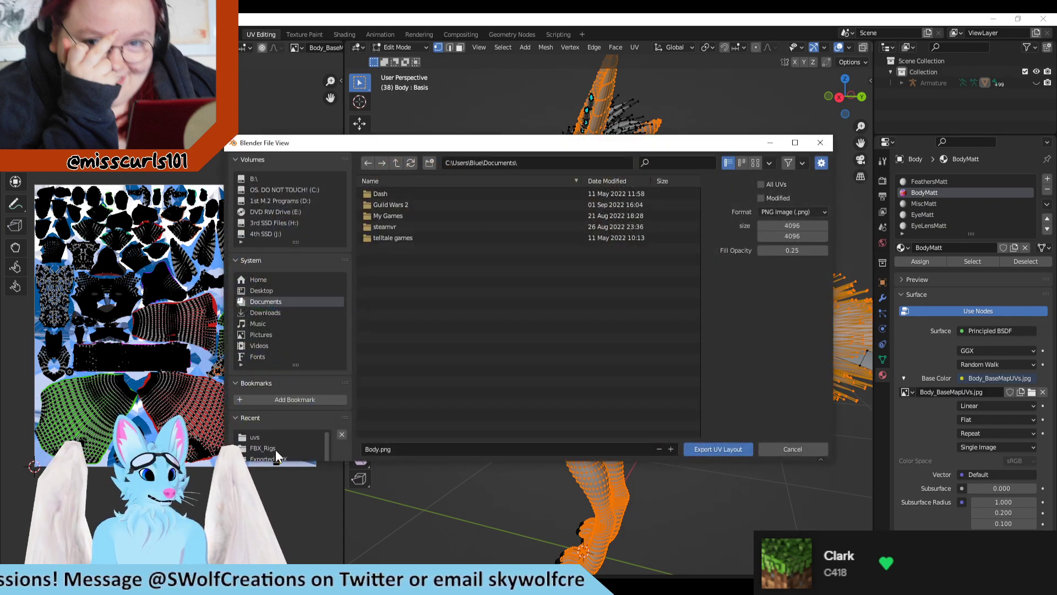
{"action": "left_click", "coordinate": [267, 438]}
{"action": "scroll", "coordinate": [429, 386], "scroll_direction": "down", "scroll_amount": 3}
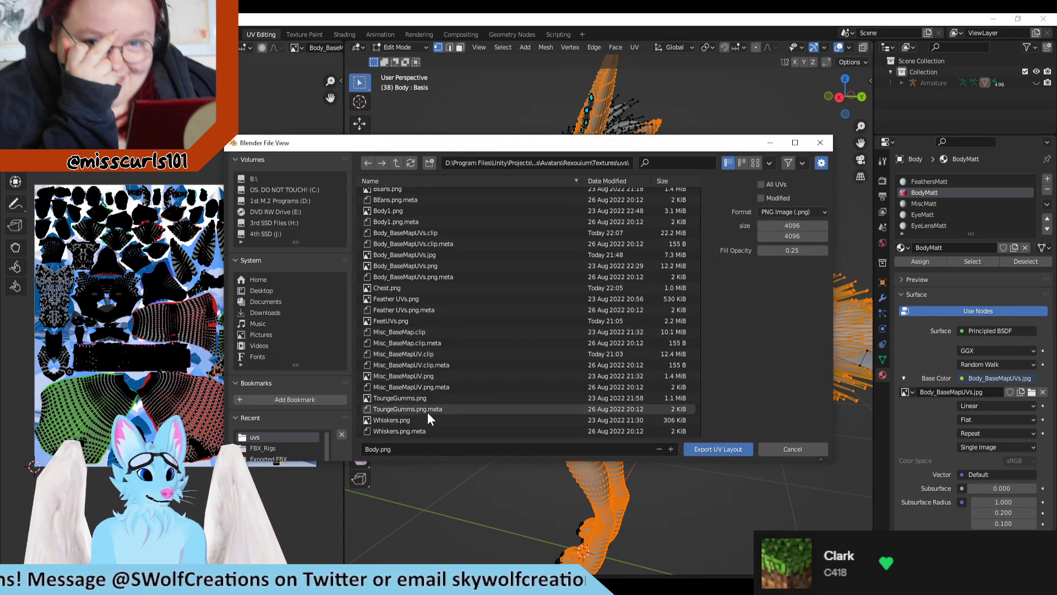
{"action": "scroll", "coordinate": [408, 418], "scroll_direction": "up", "scroll_amount": 3}
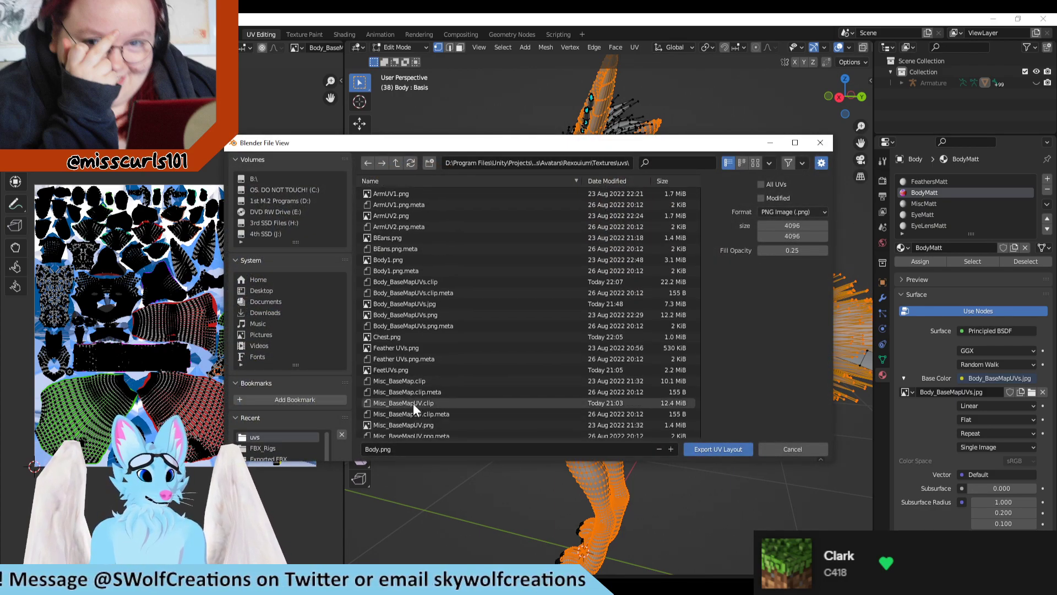
Step: Name the export file BodyUV.png and export the UV layout
{"action": "left_click", "coordinate": [407, 450]}
{"action": "left_click", "coordinate": [367, 450]}
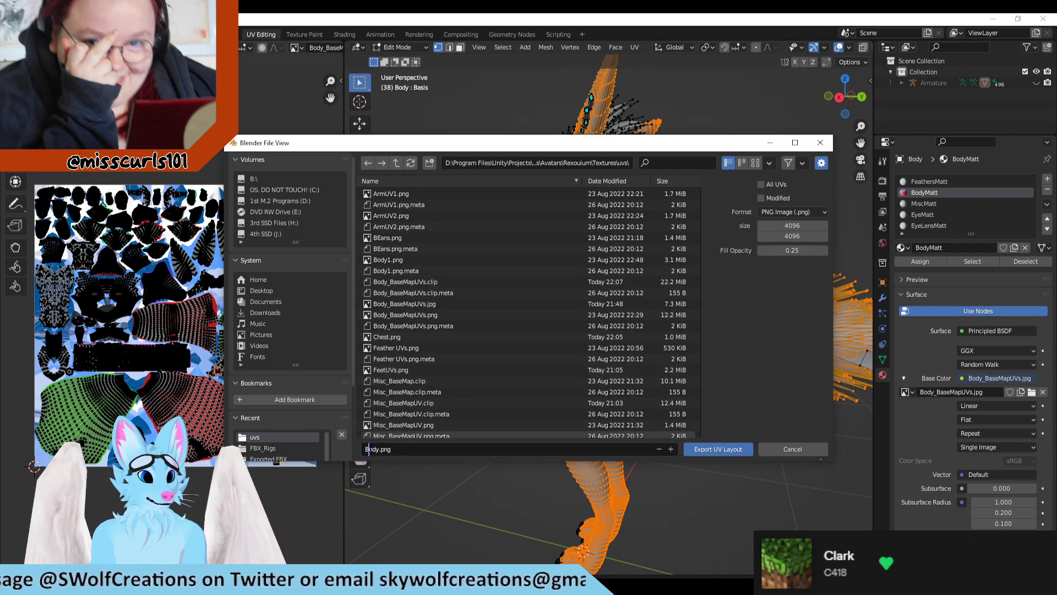
{"action": "key", "text": "Right"}
{"action": "key", "text": "Right"}
{"action": "key", "text": "Right"}
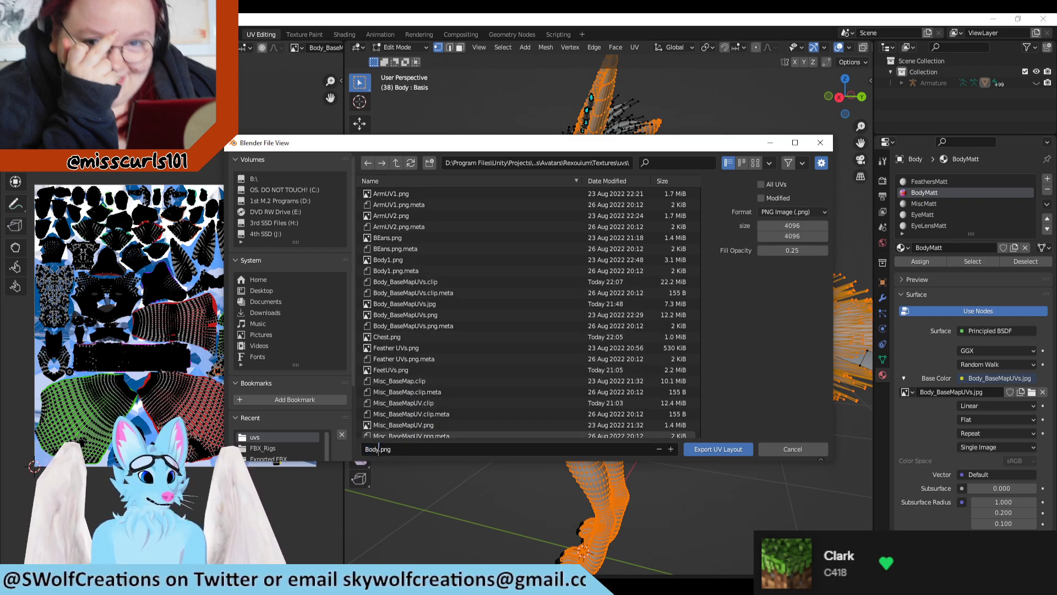
{"action": "type", "text": "UV"}
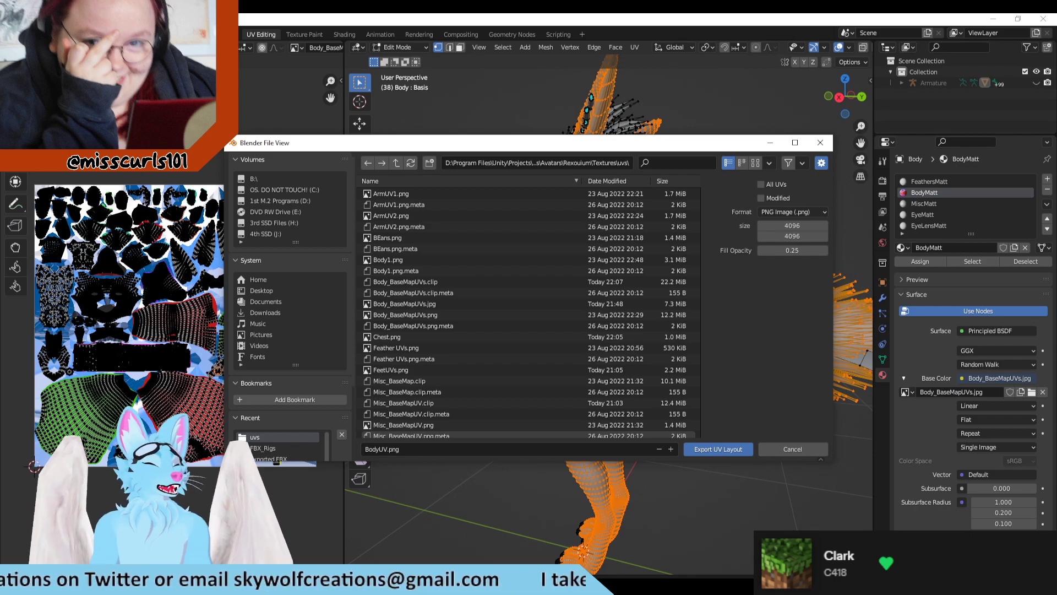
{"action": "left_click", "coordinate": [707, 449]}
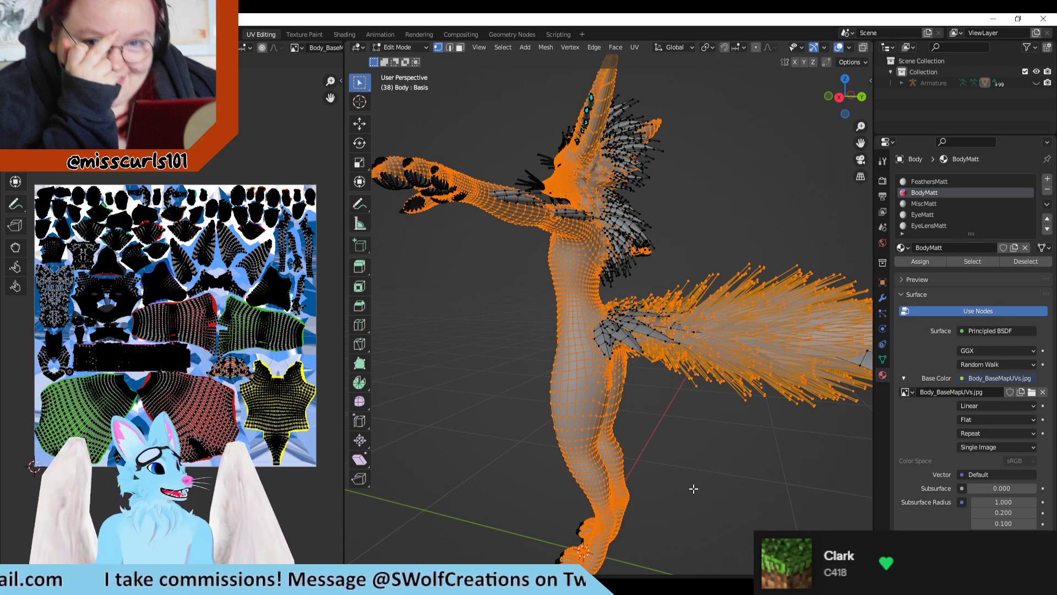
Step: Switch to Clip Studio Paint and fit the whole Body_BaseMapUVs canvas in view
{"action": "middle_click_drag", "start_coordinate": [528, 354], "coordinate": [753, 289]}
{"action": "scroll", "coordinate": [754, 289], "scroll_direction": "up", "scroll_amount": 3}
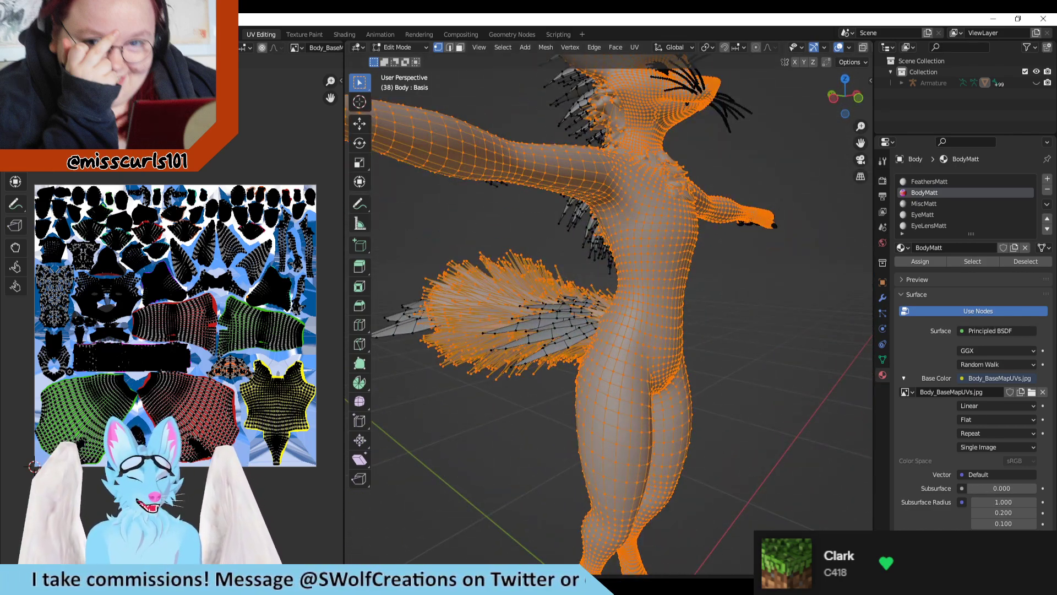
{"action": "key", "text": "alt+Tab"}
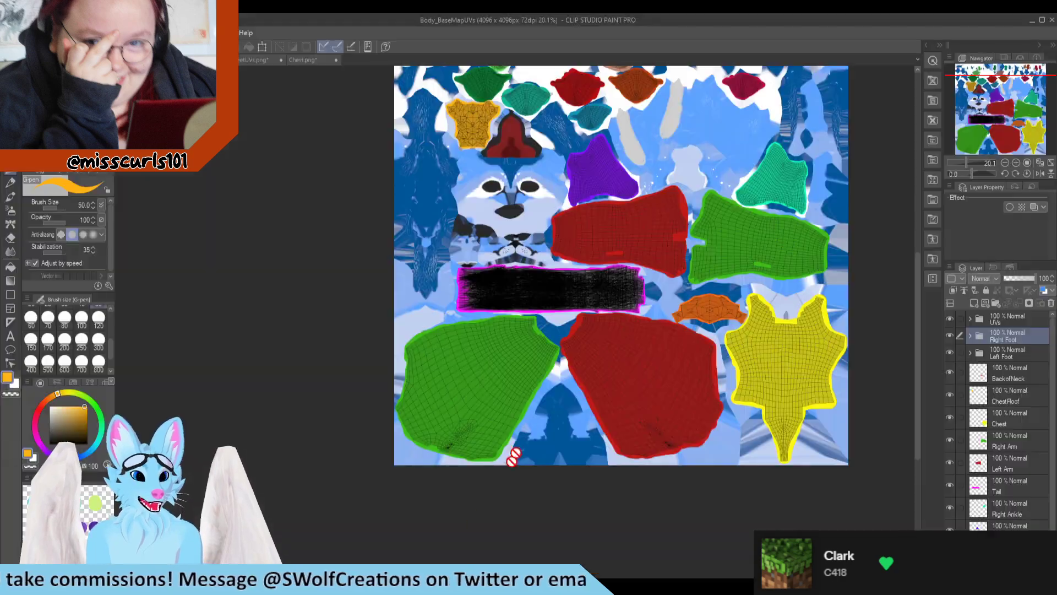
{"action": "scroll", "coordinate": [651, 427], "scroll_direction": "down", "scroll_amount": 1}
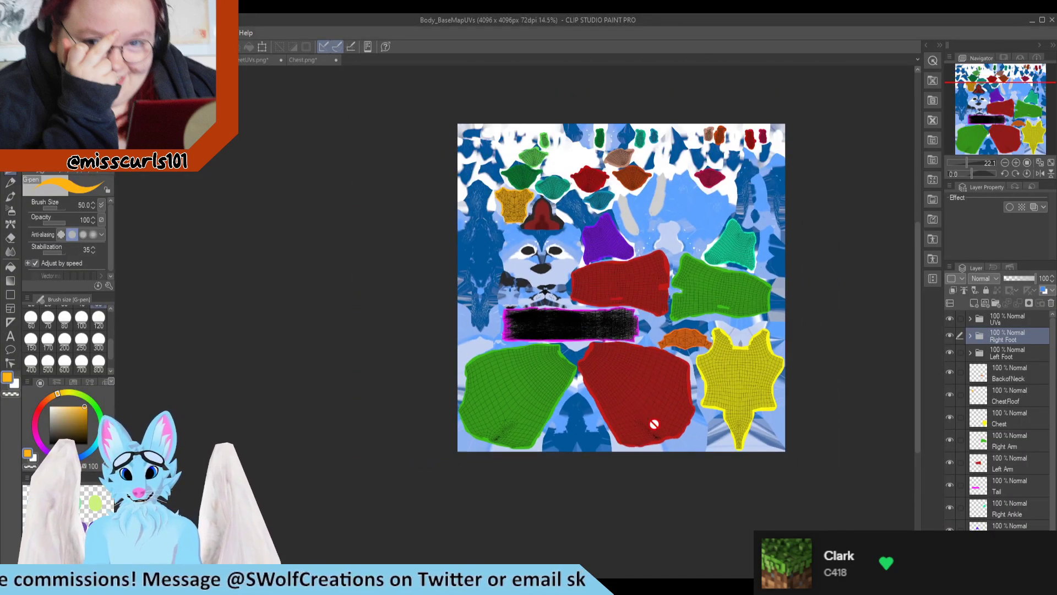
Step: Examine the face and upper-back areas of Body_BaseMapUVs against the wireframe islands of the exported BodyUV.png
{"action": "scroll", "coordinate": [668, 125], "scroll_direction": "up", "scroll_amount": 4}
{"action": "scroll", "coordinate": [406, 345], "scroll_direction": "up", "scroll_amount": 4}
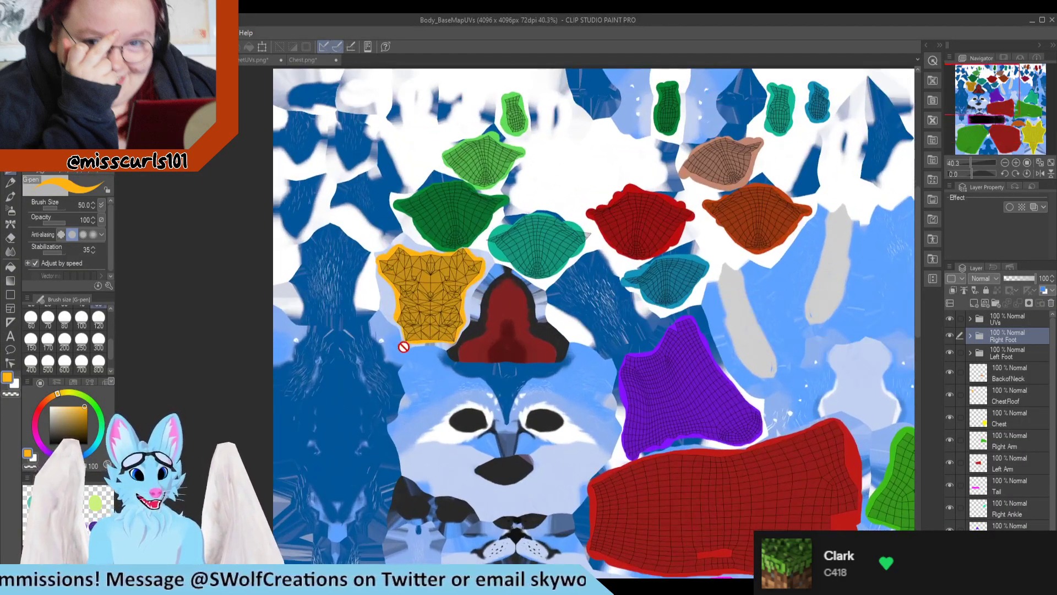
{"action": "scroll", "coordinate": [380, 319], "scroll_direction": "down", "scroll_amount": 4}
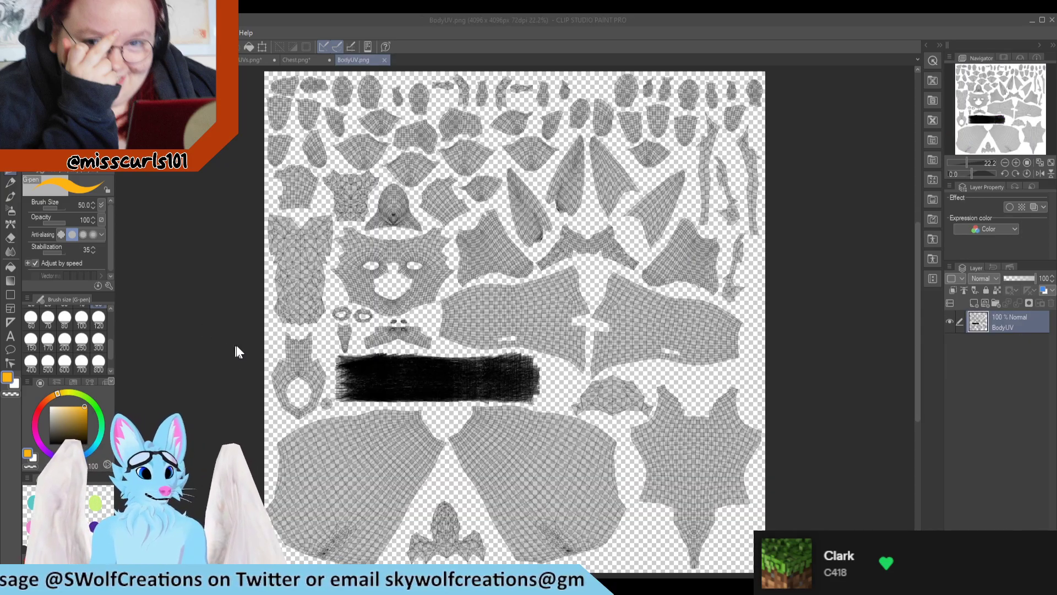
{"action": "scroll", "coordinate": [392, 320], "scroll_direction": "down", "scroll_amount": 3}
{"action": "scroll", "coordinate": [306, 286], "scroll_direction": "up", "scroll_amount": 5}
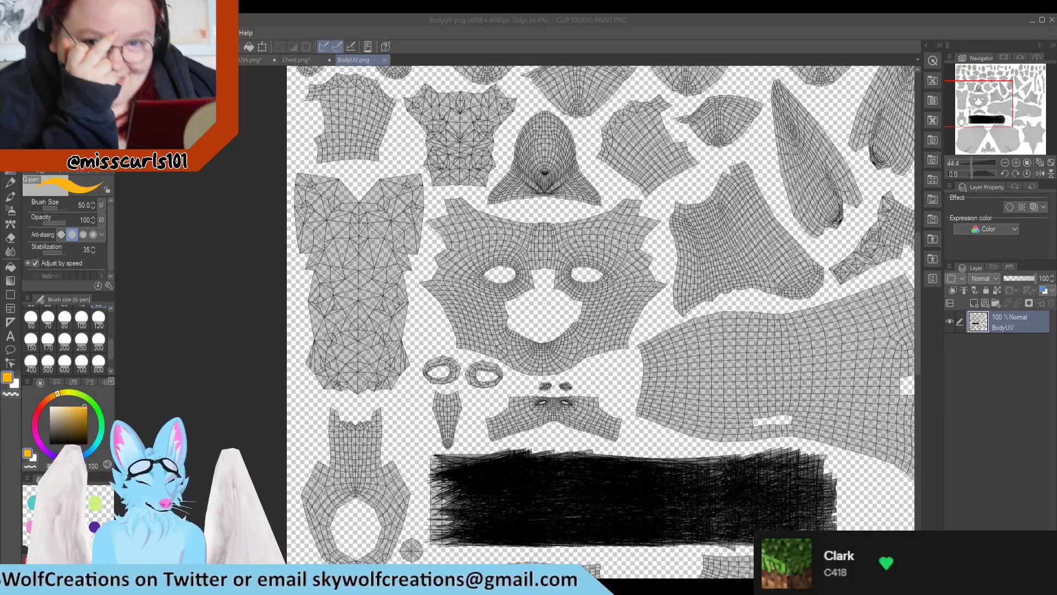
Step: Switch to Blender and open the Texture Paint workspace for the body model
{"action": "left_click", "coordinate": [525, 586]}
{"action": "middle_click_drag", "start_coordinate": [690, 294], "coordinate": [832, 325]}
{"action": "scroll", "coordinate": [770, 317], "scroll_direction": "up", "scroll_amount": 2}
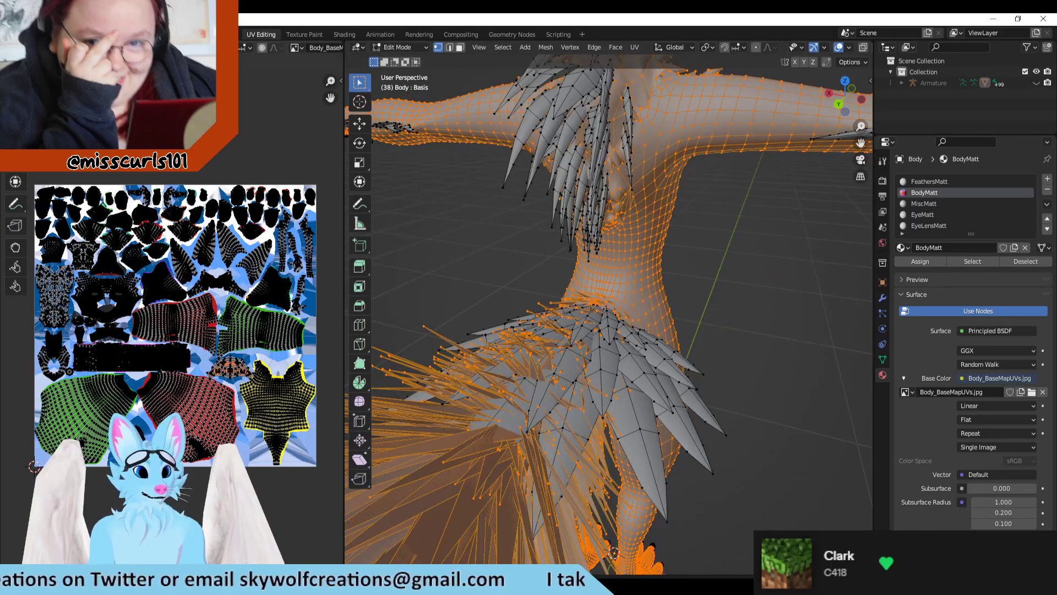
{"action": "scroll", "coordinate": [97, 348], "scroll_direction": "up", "scroll_amount": 3}
{"action": "scroll", "coordinate": [97, 348], "scroll_direction": "up", "scroll_amount": 4}
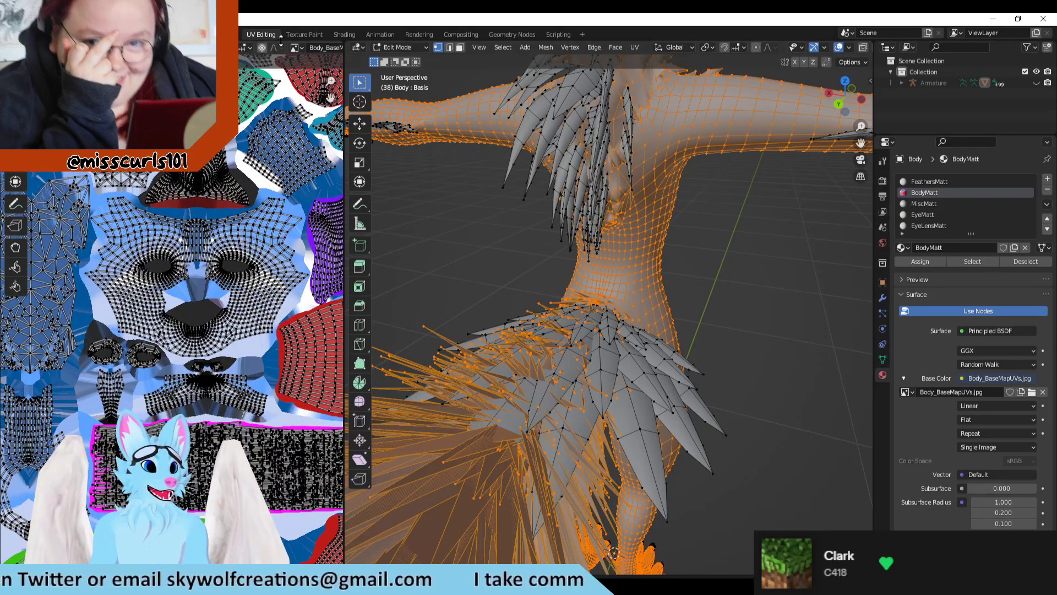
{"action": "left_click", "coordinate": [313, 34]}
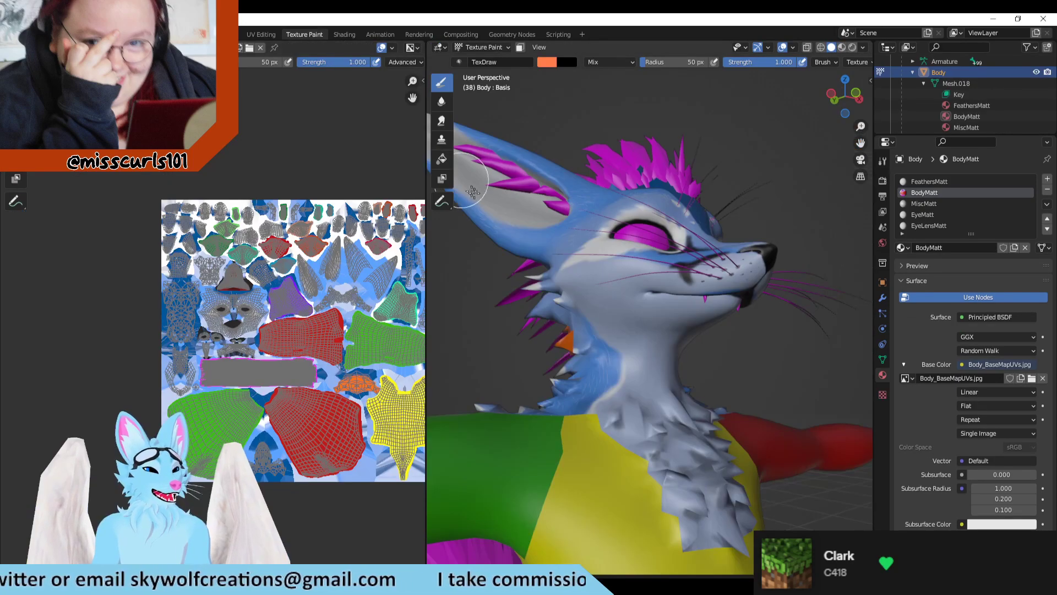
Step: Examine the model's back and neck fur alongside the tall triangulated island beside the face in the UV layout
{"action": "mouse_move", "coordinate": [637, 300]}
{"action": "middle_mouse_down"}
{"action": "mouse_move", "coordinate": [655, 362]}
{"action": "mouse_move", "coordinate": [633, 335]}
{"action": "mouse_move", "coordinate": [713, 325]}
{"action": "middle_mouse_up"}
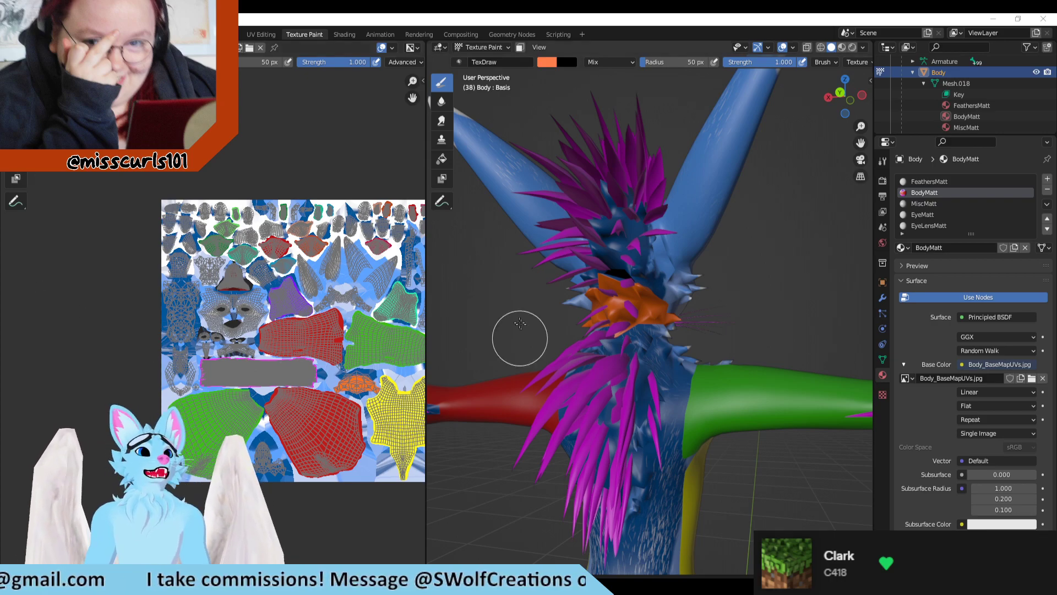
{"action": "middle_click_drag", "start_coordinate": [488, 276], "coordinate": [539, 358]}
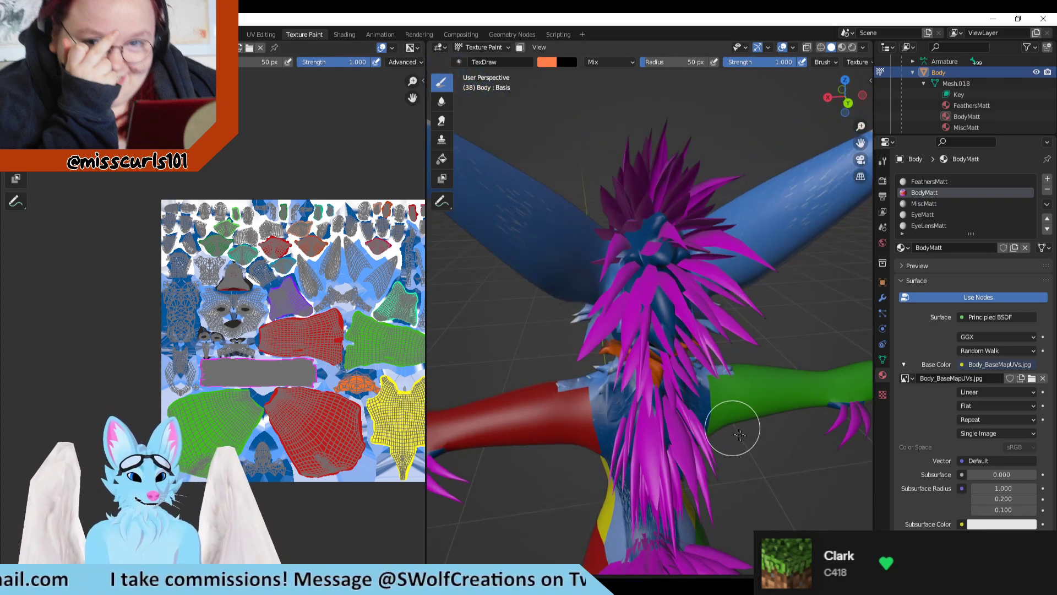
{"action": "mouse_move", "coordinate": [739, 434]}
{"action": "middle_mouse_down"}
{"action": "mouse_move", "coordinate": [819, 389]}
{"action": "mouse_move", "coordinate": [751, 465]}
{"action": "mouse_move", "coordinate": [733, 453]}
{"action": "mouse_move", "coordinate": [745, 464]}
{"action": "mouse_move", "coordinate": [760, 432]}
{"action": "middle_mouse_up"}
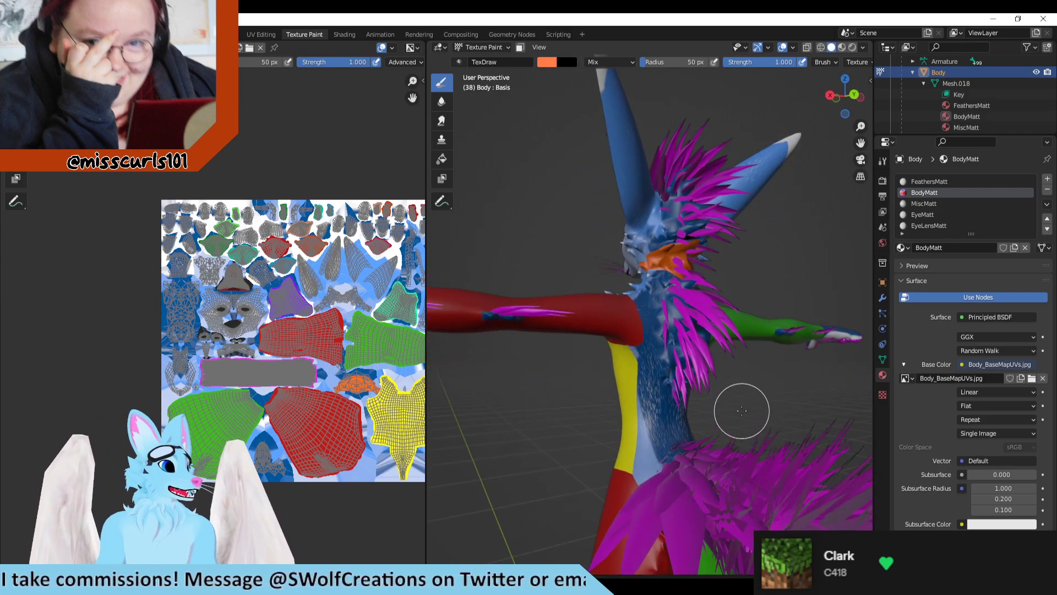
{"action": "scroll", "coordinate": [743, 363], "scroll_direction": "up", "scroll_amount": 1}
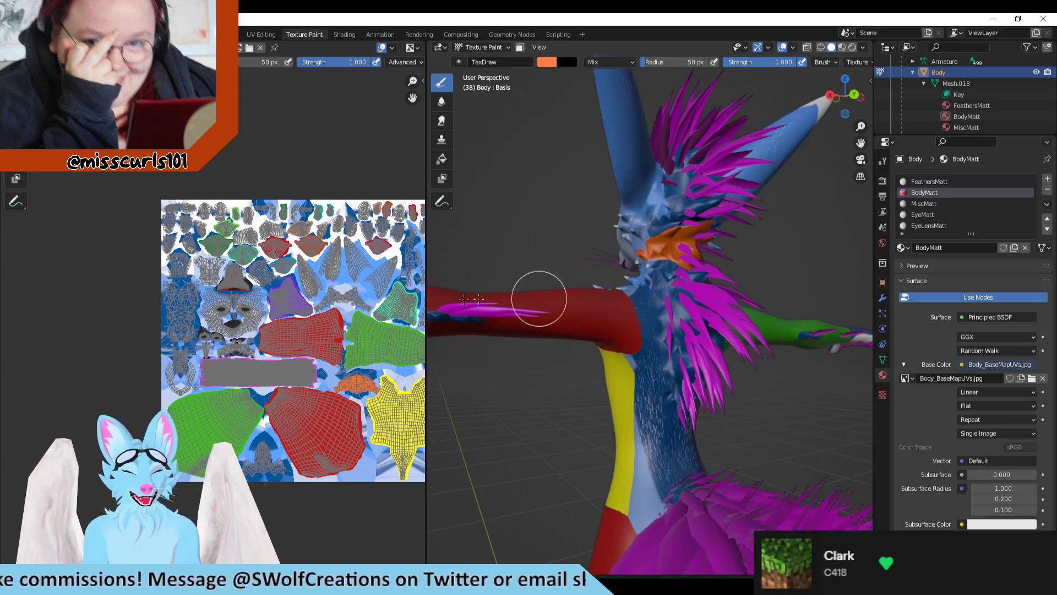
{"action": "scroll", "coordinate": [165, 350], "scroll_direction": "up", "scroll_amount": 5}
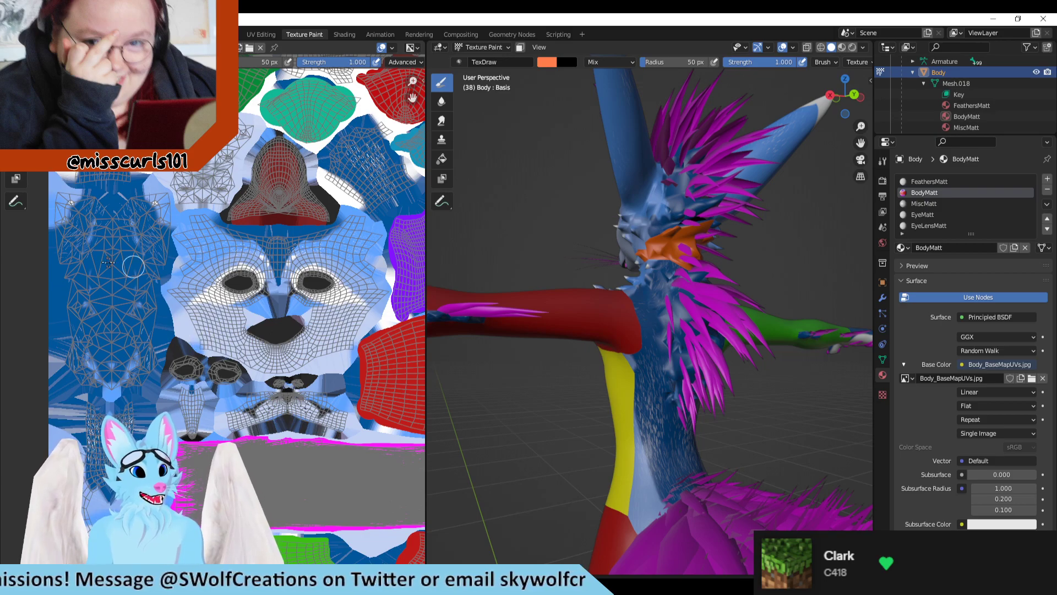
Step: Paint a trial orange stroke down the model's back to locate its UV islands, and undo it
{"action": "middle_click_drag", "start_coordinate": [756, 376], "coordinate": [814, 405]}
{"action": "mouse_move", "coordinate": [691, 276]}
{"action": "left_mouse_down"}
{"action": "mouse_move", "coordinate": [680, 314]}
{"action": "mouse_move", "coordinate": [697, 408]}
{"action": "mouse_move", "coordinate": [685, 474]}
{"action": "mouse_move", "coordinate": [681, 388]}
{"action": "mouse_move", "coordinate": [682, 478]}
{"action": "left_mouse_up"}
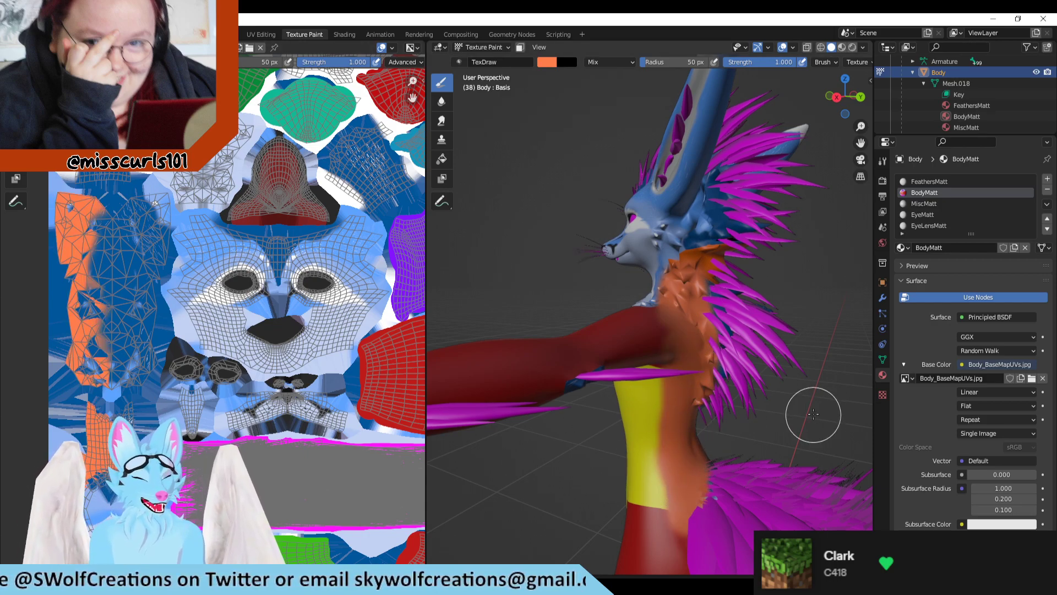
{"action": "middle_click_drag", "start_coordinate": [813, 414], "coordinate": [684, 401]}
{"action": "key", "text": "ctrl+z"}
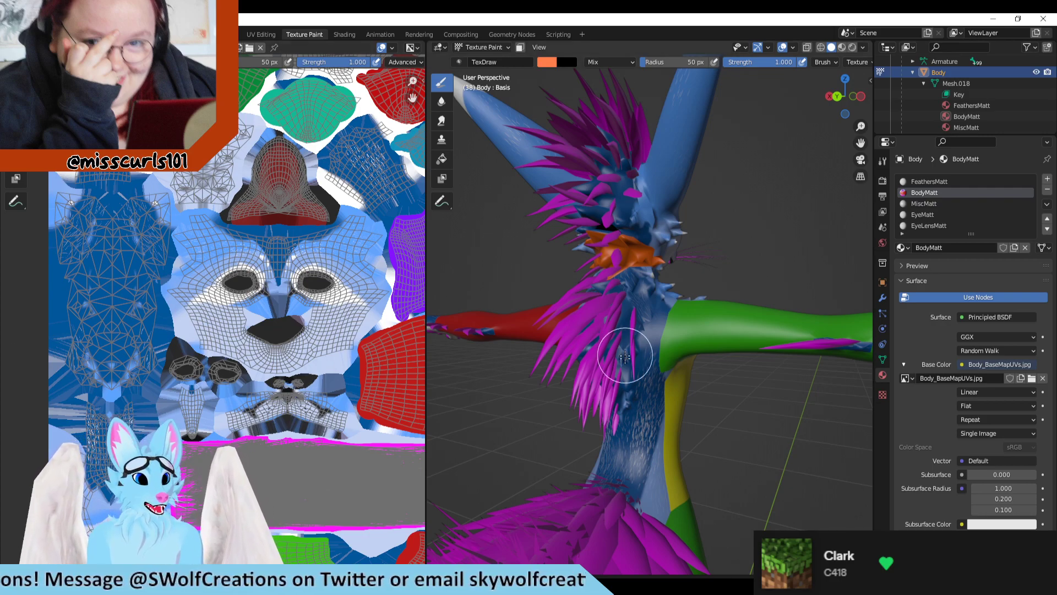
Step: Examine the blue back, shoulders and front of the model against the unmarked islands beside the face UVs
{"action": "scroll", "coordinate": [189, 395], "scroll_direction": "down", "scroll_amount": 1}
{"action": "scroll", "coordinate": [584, 502], "scroll_direction": "up", "scroll_amount": 1}
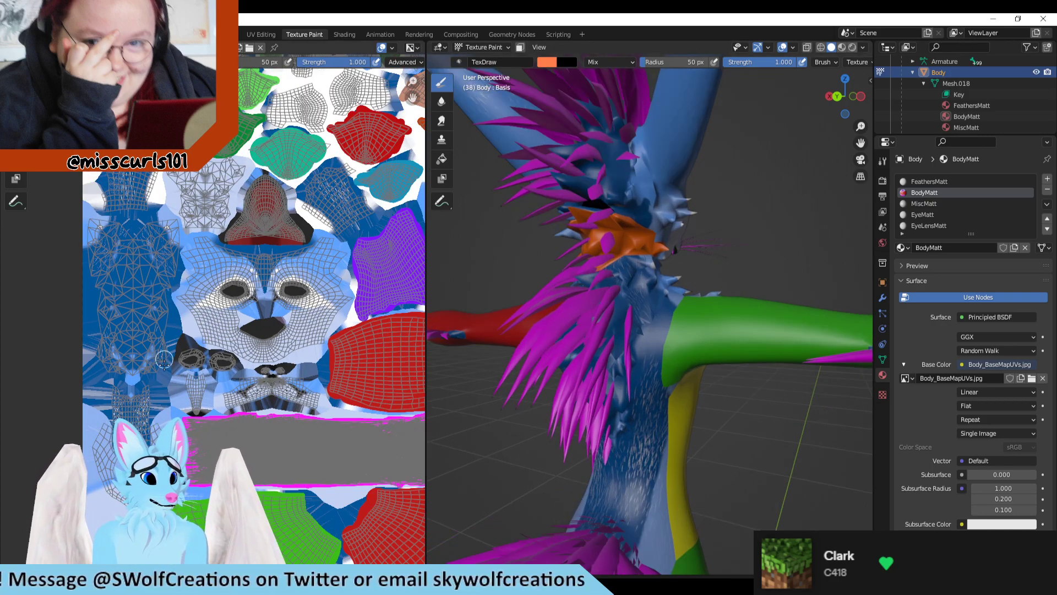
{"action": "scroll", "coordinate": [150, 369], "scroll_direction": "down", "scroll_amount": 1}
{"action": "scroll", "coordinate": [151, 369], "scroll_direction": "up", "scroll_amount": 3}
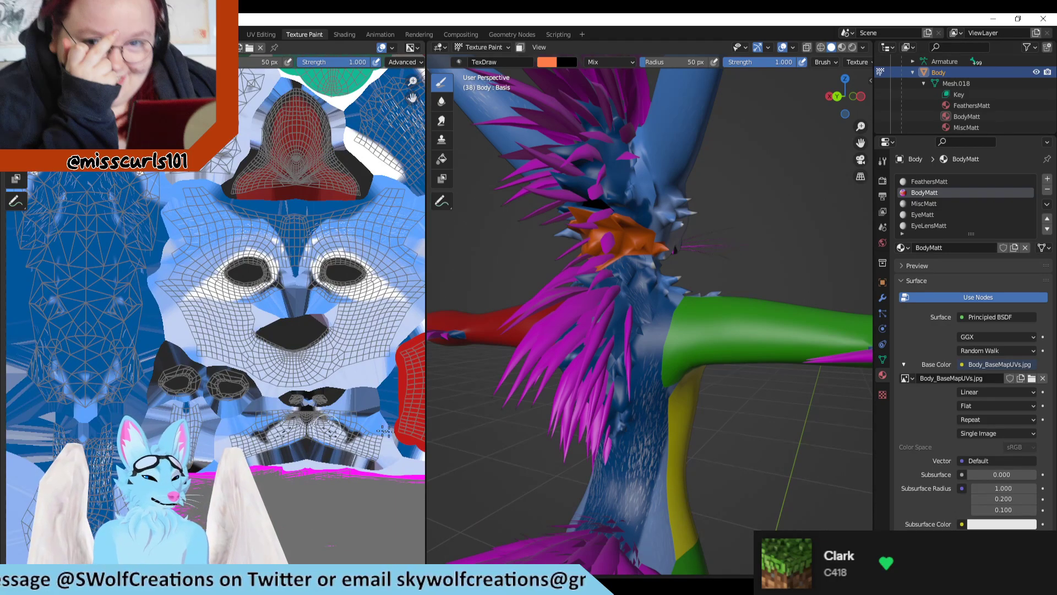
{"action": "middle_click_drag", "start_coordinate": [522, 455], "coordinate": [629, 336], "text": "shift"}
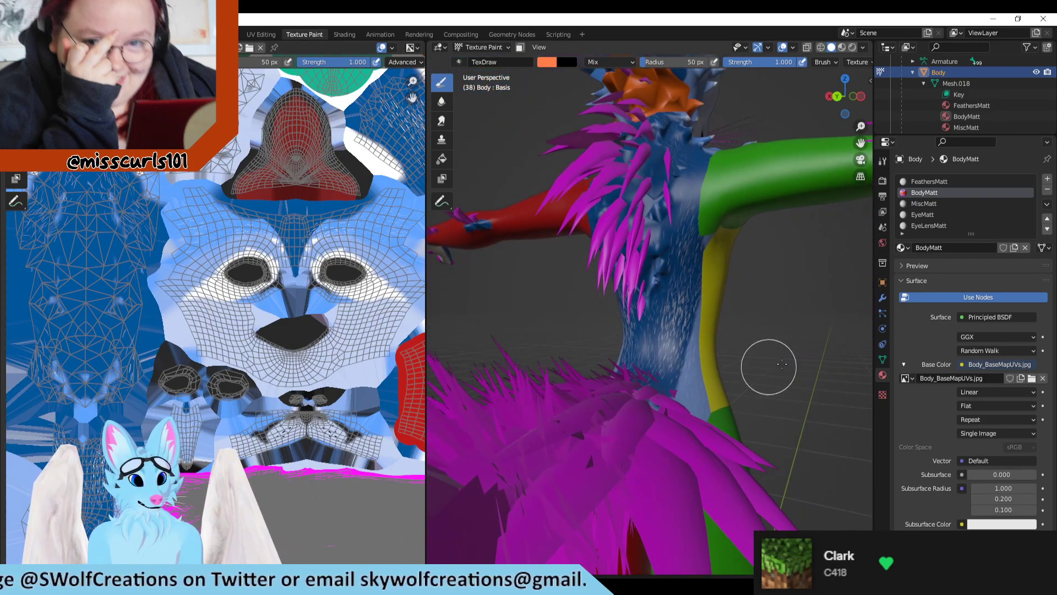
{"action": "middle_click_drag", "start_coordinate": [768, 367], "coordinate": [861, 384]}
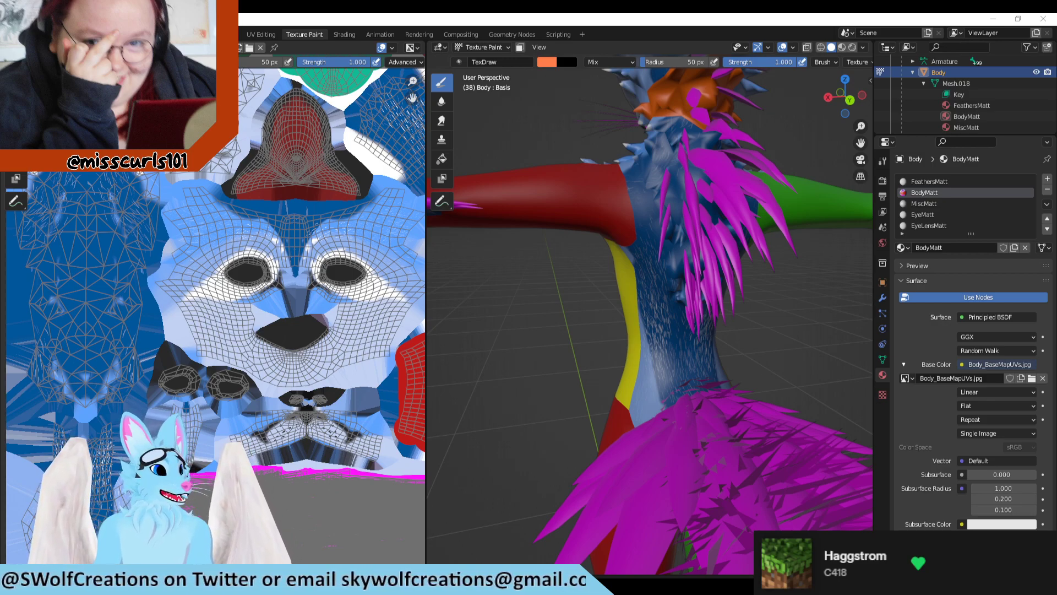
{"action": "mouse_move", "coordinate": [514, 283]}
{"action": "middle_mouse_down"}
{"action": "mouse_move", "coordinate": [600, 312]}
{"action": "mouse_move", "coordinate": [568, 232]}
{"action": "mouse_move", "coordinate": [577, 265]}
{"action": "mouse_move", "coordinate": [765, 287]}
{"action": "mouse_move", "coordinate": [779, 323]}
{"action": "mouse_move", "coordinate": [713, 362]}
{"action": "mouse_move", "coordinate": [778, 401]}
{"action": "mouse_move", "coordinate": [757, 382]}
{"action": "middle_mouse_up"}
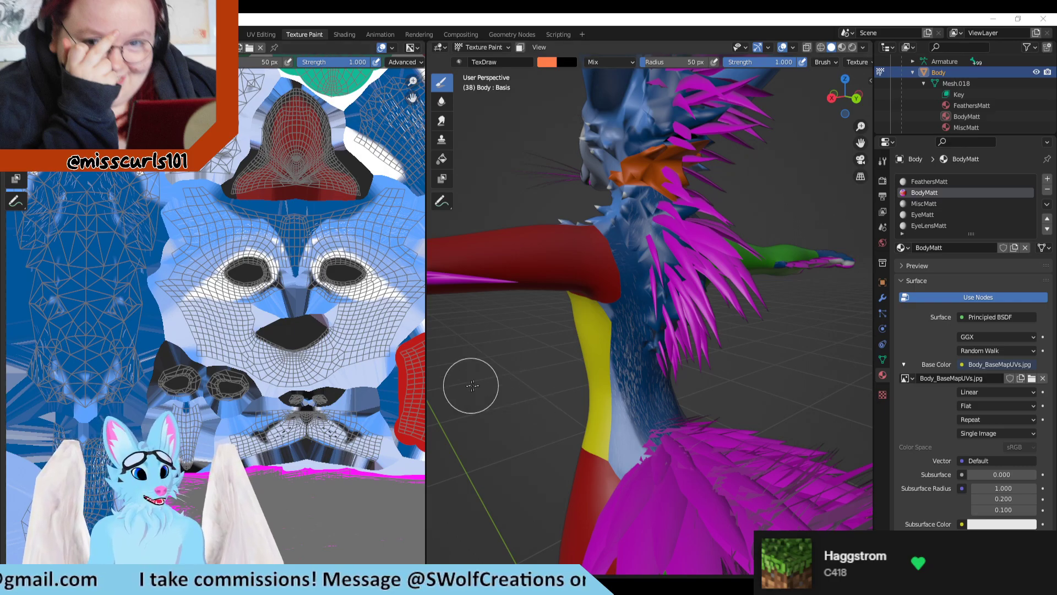
{"action": "middle_click_drag", "start_coordinate": [473, 385], "coordinate": [441, 411]}
{"action": "scroll", "coordinate": [92, 376], "scroll_direction": "down", "scroll_amount": 1}
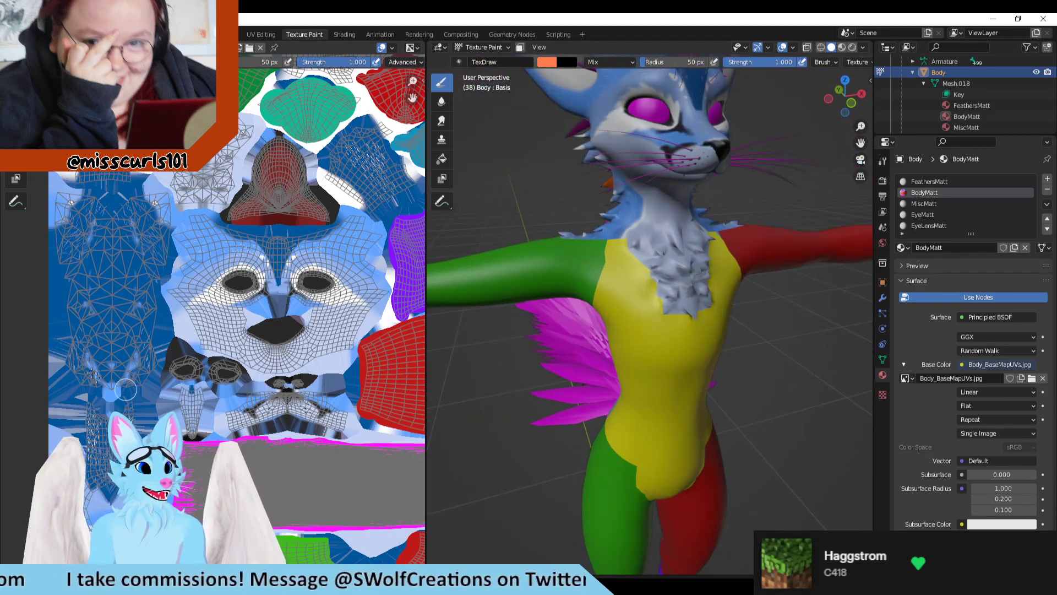
Step: Cover the tall triangulated island beside the face with orange test strokes and check where they land on the model's back
{"action": "scroll", "coordinate": [193, 342], "scroll_direction": "up", "scroll_amount": 3}
{"action": "middle_click_drag", "start_coordinate": [169, 409], "coordinate": [303, 408]}
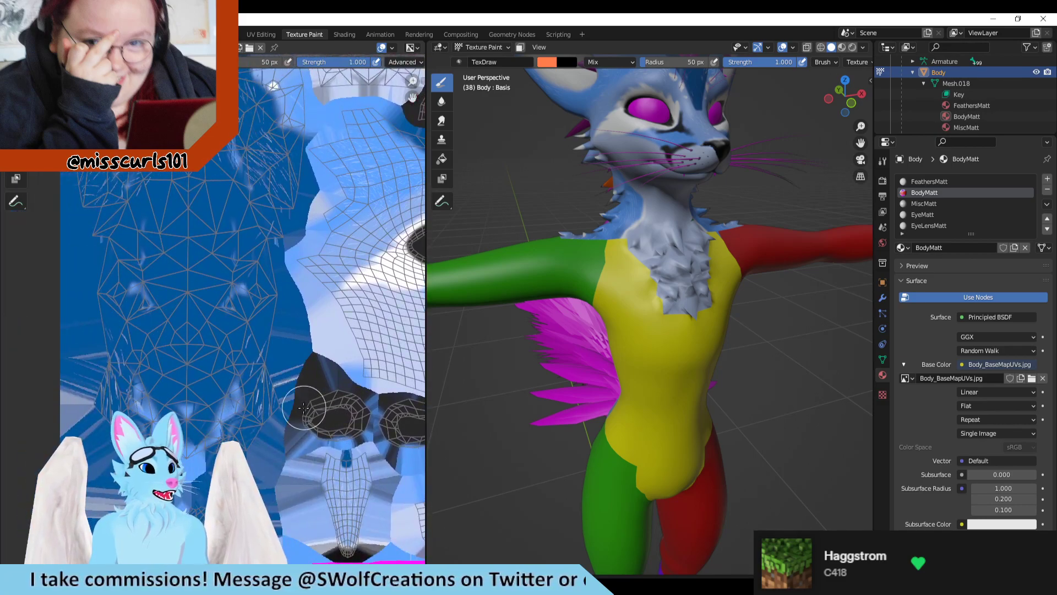
{"action": "scroll", "coordinate": [205, 410], "scroll_direction": "down", "scroll_amount": 1}
{"action": "left_click_drag", "start_coordinate": [135, 392], "coordinate": [108, 168]}
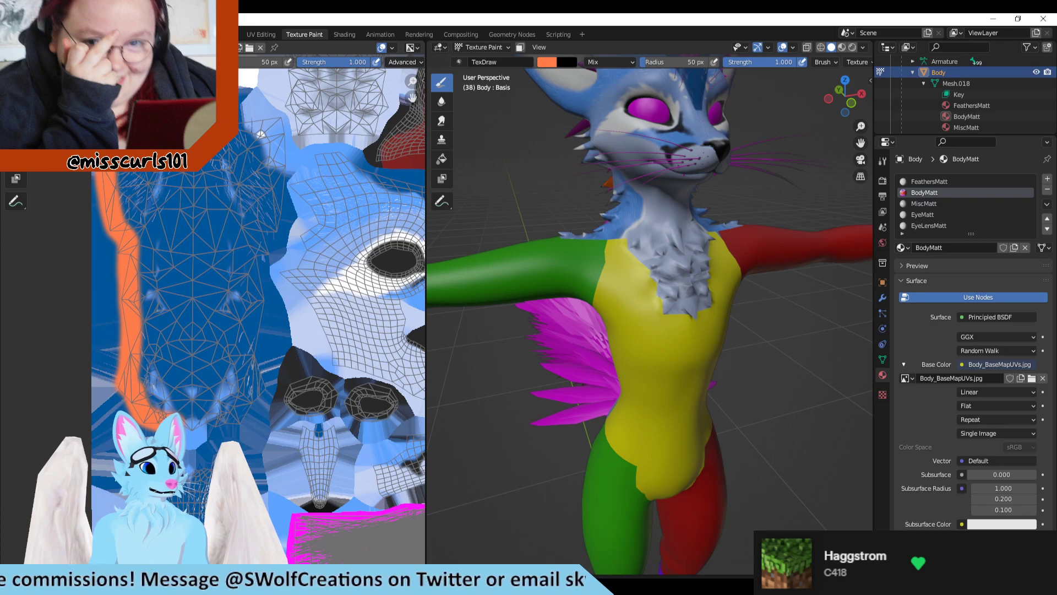
{"action": "mouse_move", "coordinate": [242, 129]}
{"action": "left_mouse_down"}
{"action": "mouse_move", "coordinate": [256, 117]}
{"action": "mouse_move", "coordinate": [282, 127]}
{"action": "mouse_move", "coordinate": [283, 166]}
{"action": "left_mouse_up"}
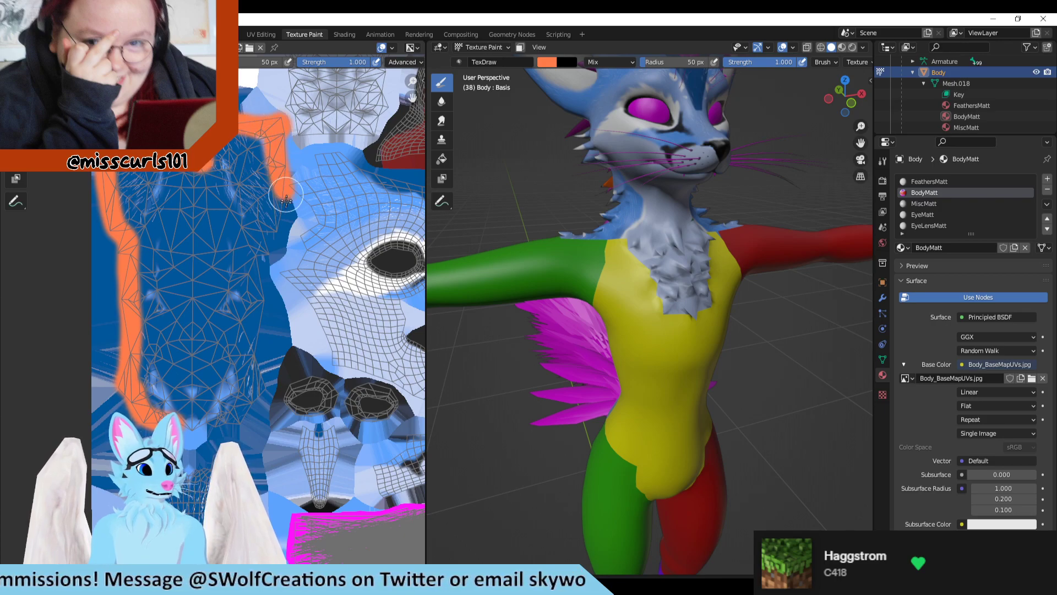
{"action": "mouse_move", "coordinate": [286, 201]}
{"action": "left_mouse_down"}
{"action": "mouse_move", "coordinate": [266, 350]}
{"action": "mouse_move", "coordinate": [242, 413]}
{"action": "mouse_move", "coordinate": [182, 357]}
{"action": "mouse_move", "coordinate": [220, 165]}
{"action": "mouse_move", "coordinate": [165, 220]}
{"action": "mouse_move", "coordinate": [187, 191]}
{"action": "mouse_move", "coordinate": [234, 248]}
{"action": "left_mouse_up"}
{"action": "mouse_move", "coordinate": [495, 345]}
{"action": "middle_mouse_down"}
{"action": "mouse_move", "coordinate": [756, 314]}
{"action": "mouse_move", "coordinate": [739, 312]}
{"action": "middle_mouse_up"}
{"action": "scroll", "coordinate": [206, 343], "scroll_direction": "down", "scroll_amount": 1}
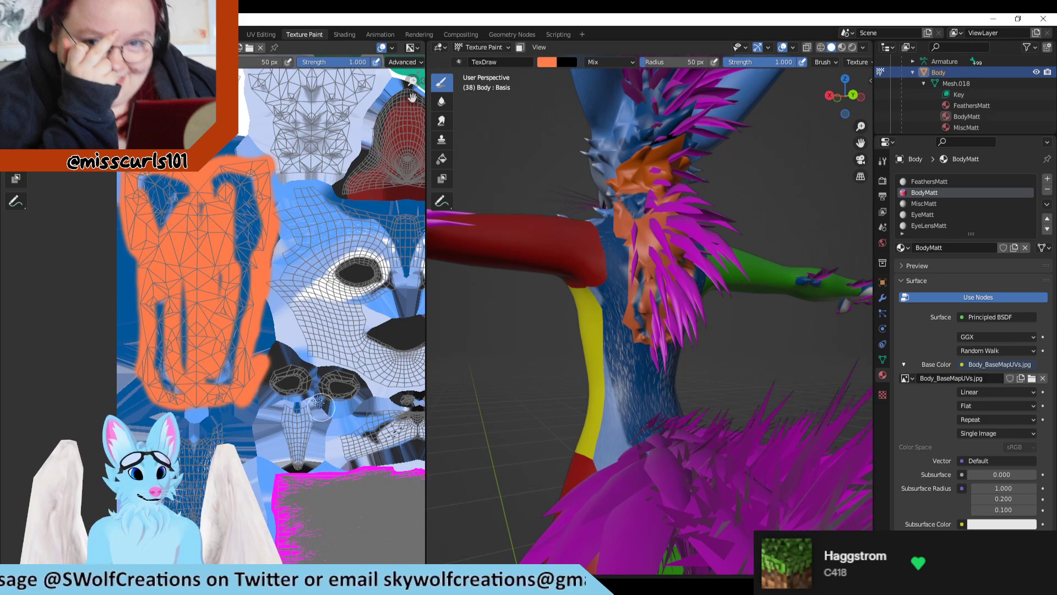
Step: Test-paint the island below the tall triangulated one orange, and undo all the orange test strokes
{"action": "middle_click_drag", "start_coordinate": [308, 380], "coordinate": [321, 341]}
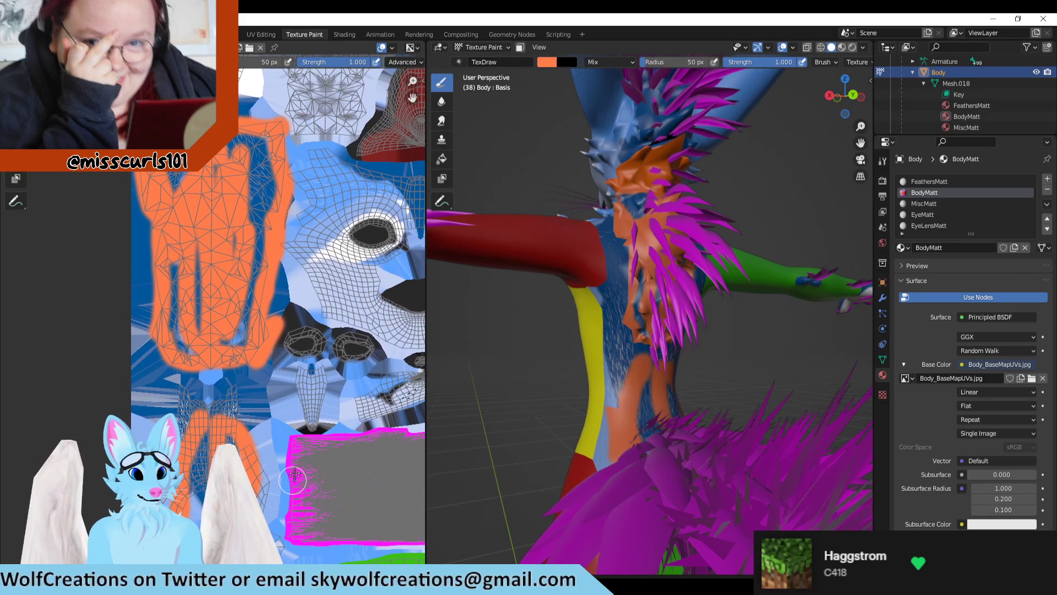
{"action": "key", "text": "ctrl+z"}
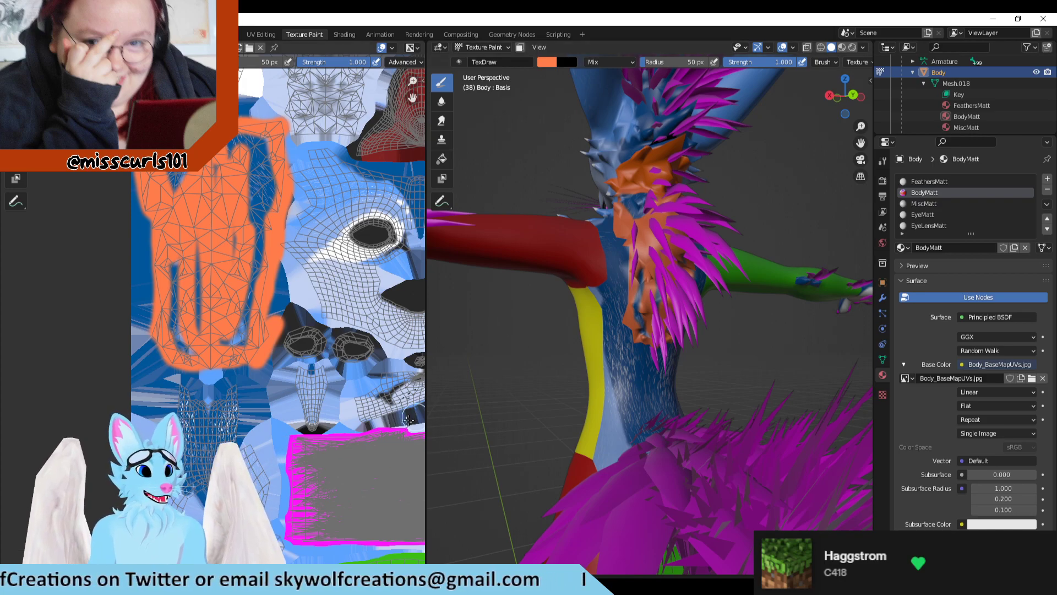
{"action": "key", "text": "ctrl+z"}
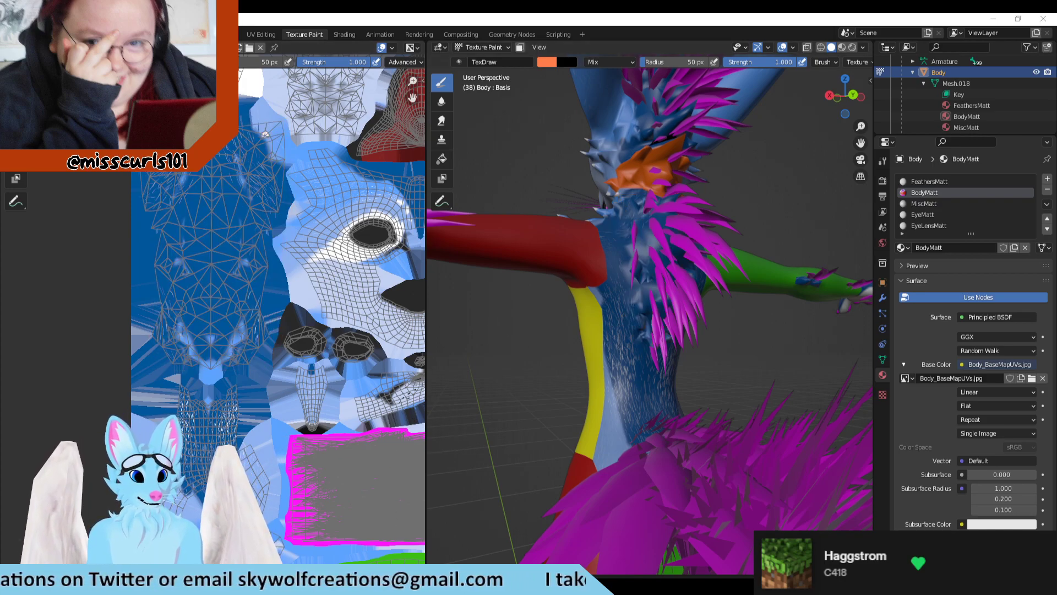
Step: Switch to Clip Studio Paint and lasso the tall triangulated back-fur island in BodyUV.png
{"action": "key", "text": "alt+Tab"}
{"action": "key", "text": "m"}
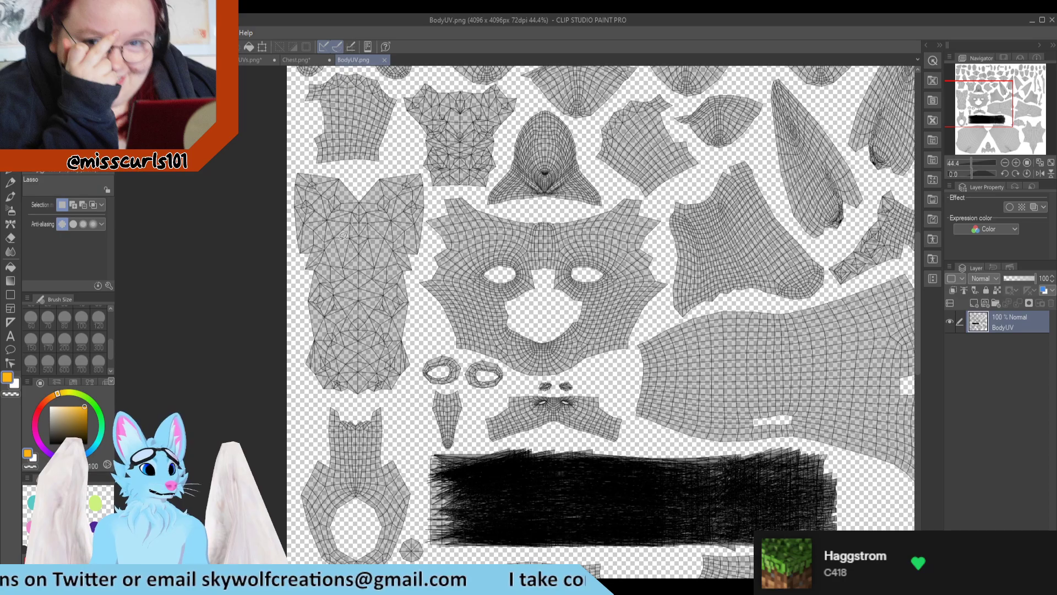
{"action": "scroll", "coordinate": [358, 193], "scroll_direction": "up", "scroll_amount": 3}
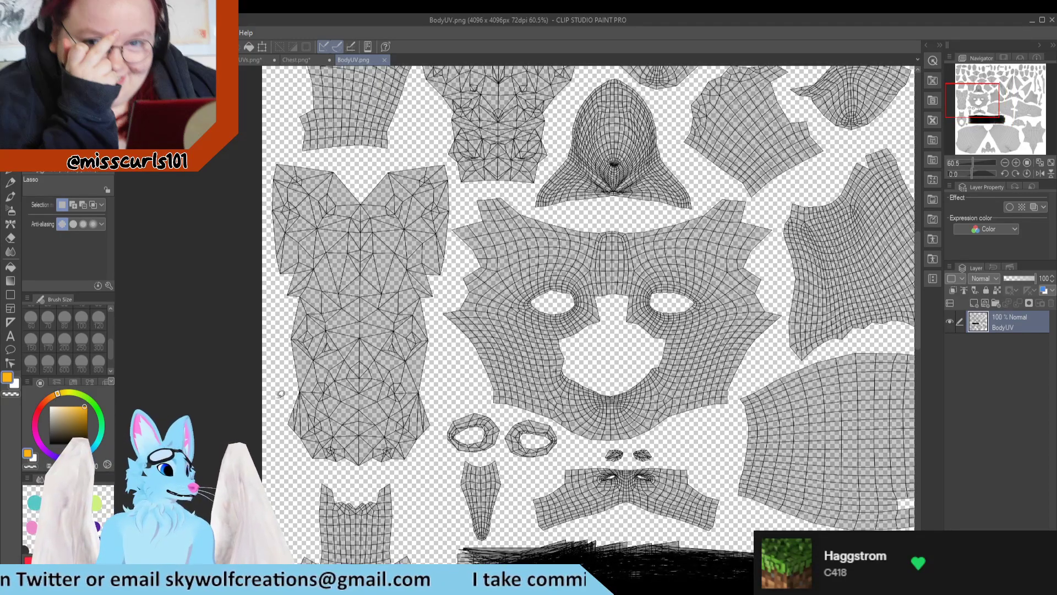
{"action": "scroll", "coordinate": [294, 358], "scroll_direction": "up", "scroll_amount": 3}
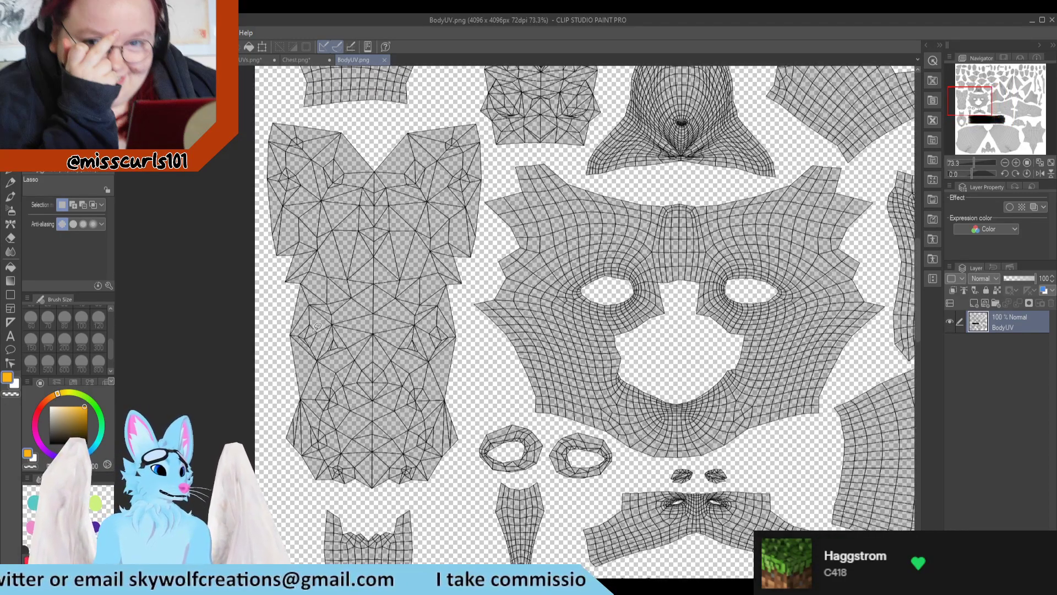
{"action": "mouse_move", "coordinate": [372, 159]}
{"action": "left_mouse_down"}
{"action": "mouse_move", "coordinate": [413, 122]}
{"action": "mouse_move", "coordinate": [483, 117]}
{"action": "mouse_move", "coordinate": [487, 234]}
{"action": "mouse_move", "coordinate": [460, 489]}
{"action": "mouse_move", "coordinate": [385, 507]}
{"action": "mouse_move", "coordinate": [338, 501]}
{"action": "mouse_move", "coordinate": [253, 456]}
{"action": "mouse_move", "coordinate": [196, 205]}
{"action": "mouse_move", "coordinate": [222, 154]}
{"action": "mouse_move", "coordinate": [289, 105]}
{"action": "mouse_move", "coordinate": [340, 117]}
{"action": "mouse_move", "coordinate": [380, 145]}
{"action": "left_mouse_up"}
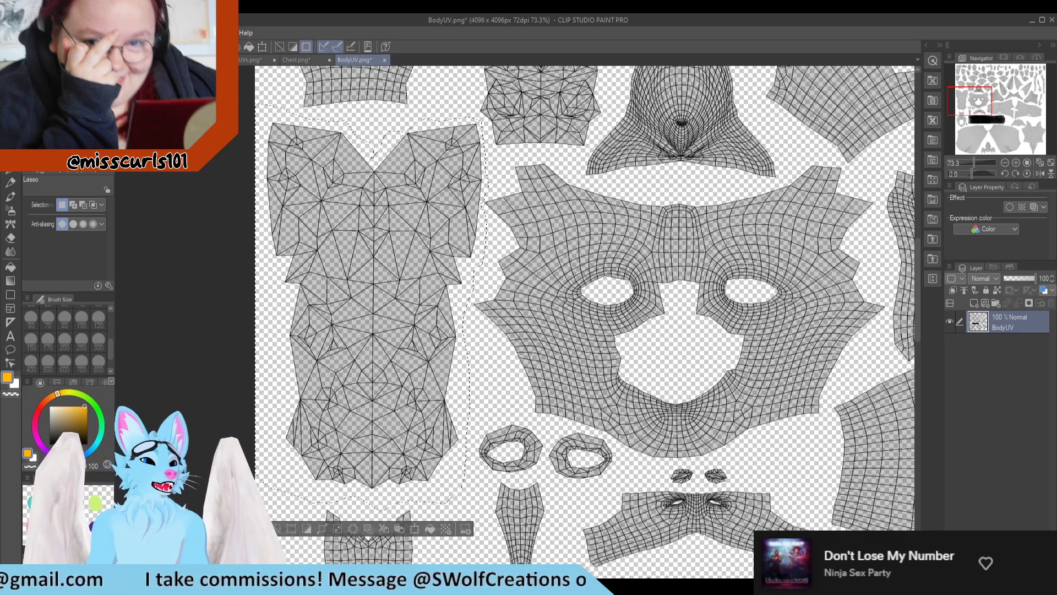
Step: Paste a copy of the lassoed island into Body_BaseMapUVs as a new layer above the Right Foot folder
{"action": "key", "text": "ctrl+n"}
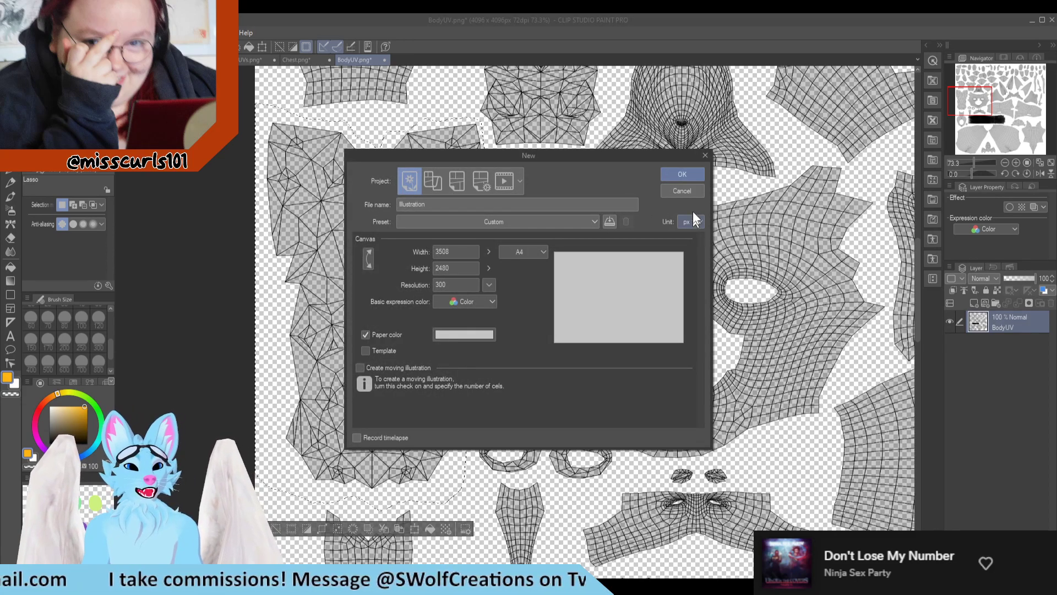
{"action": "left_click", "coordinate": [681, 191]}
{"action": "left_click", "coordinate": [165, 60]}
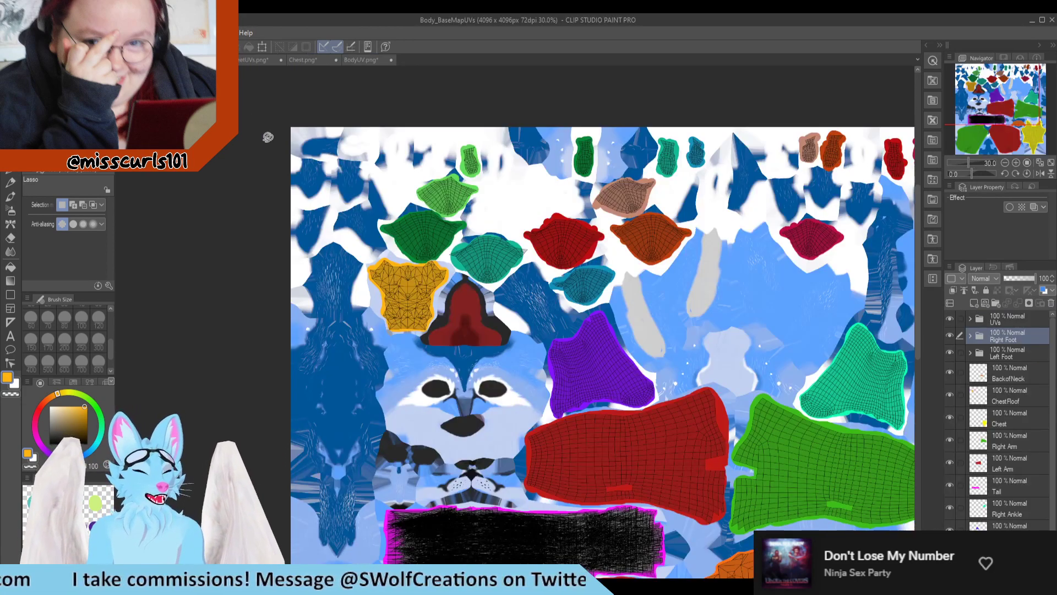
{"action": "key", "text": "ctrl+v"}
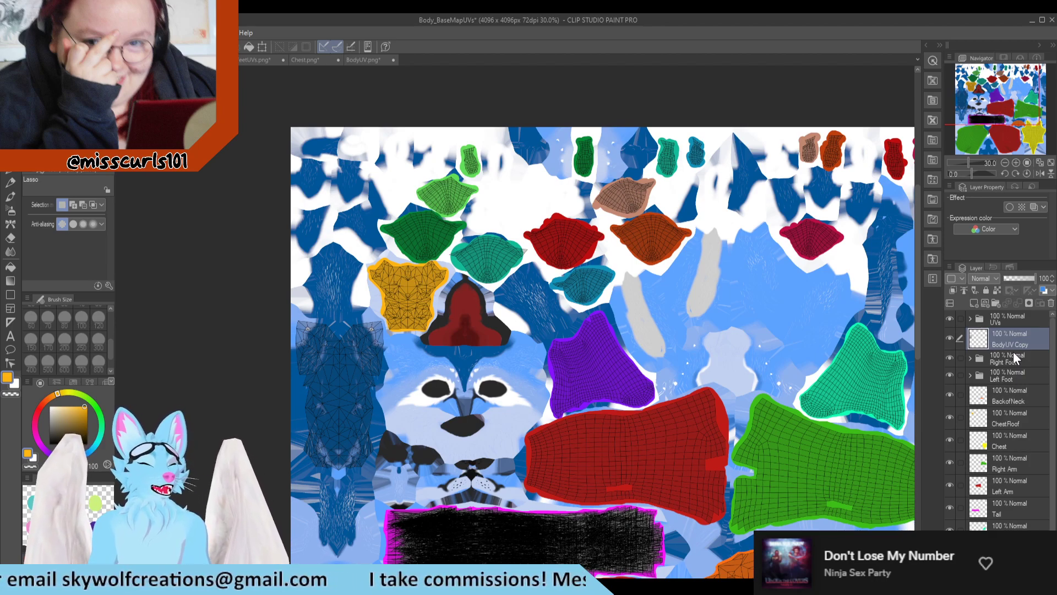
Step: Rename the pasted back-fur island layer as Upper Back
{"action": "scroll", "coordinate": [342, 404], "scroll_direction": "up", "scroll_amount": 1}
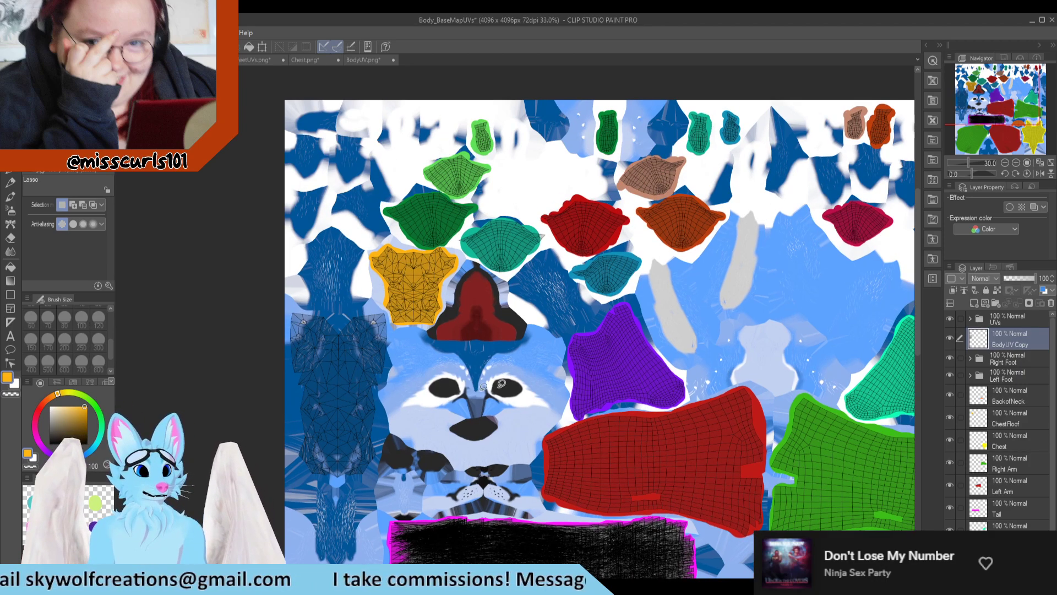
{"action": "left_click_drag", "start_coordinate": [177, 397], "coordinate": [259, 387]}
{"action": "scroll", "coordinate": [388, 396], "scroll_direction": "up", "scroll_amount": 3}
{"action": "double_click", "coordinate": [1020, 343]}
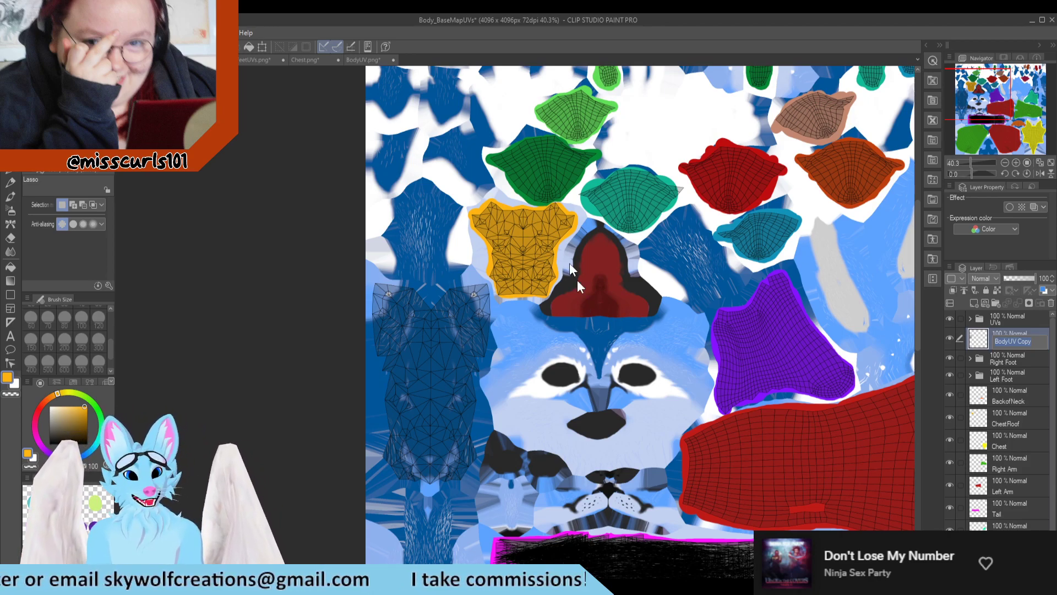
{"action": "left_click", "coordinate": [1031, 359]}
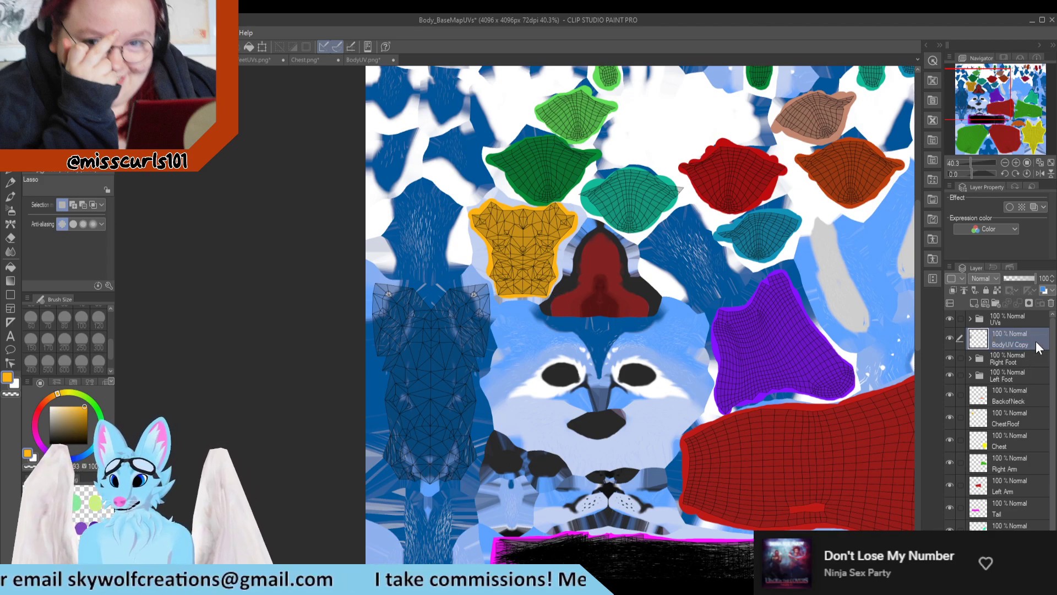
{"action": "double_click", "coordinate": [1038, 347]}
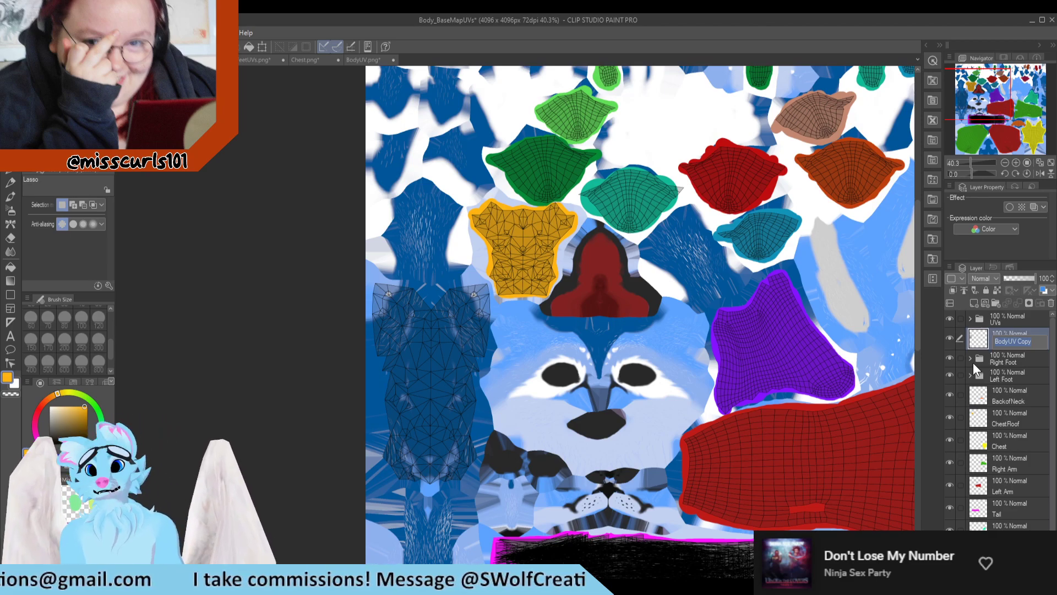
{"action": "type", "text": "Upper"}
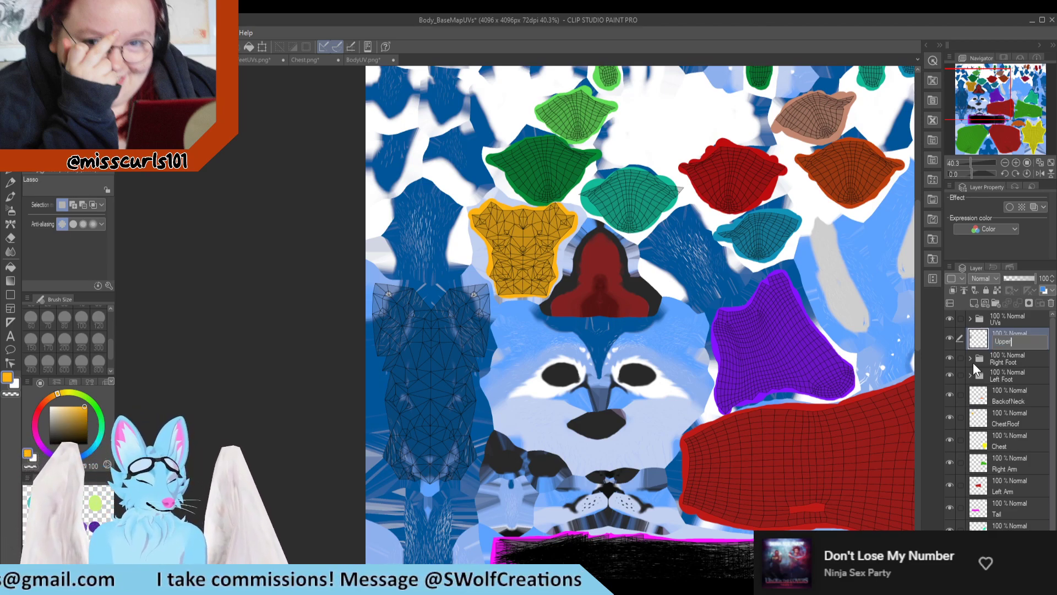
{"action": "type", "text": " Back"}
{"action": "key", "text": "Return"}
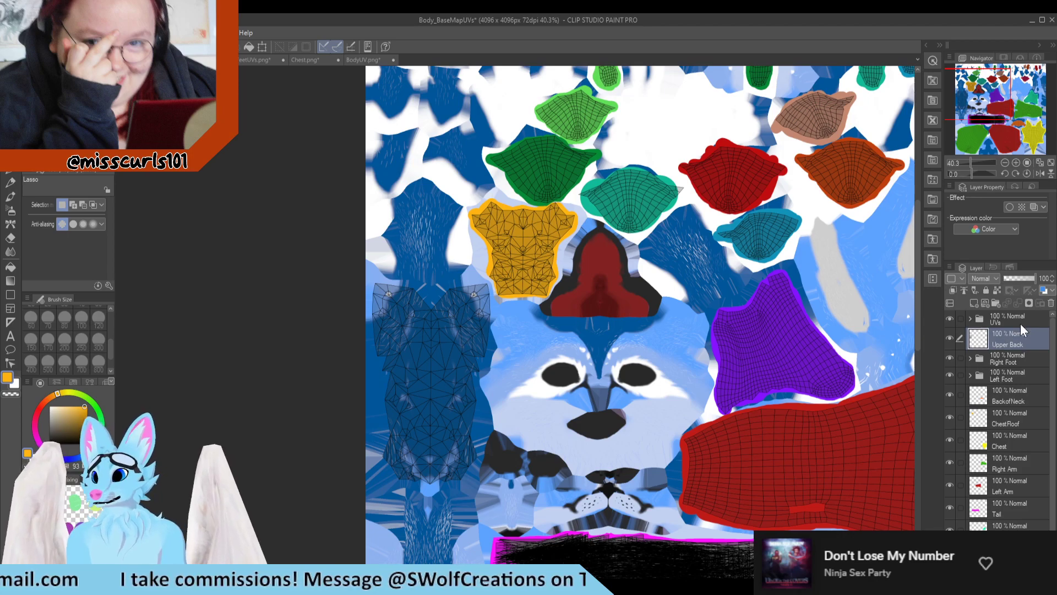
Step: Move the Upper Back layer into the UVs folder and expand that folder
{"action": "left_click_drag", "start_coordinate": [1009, 334], "coordinate": [966, 319]}
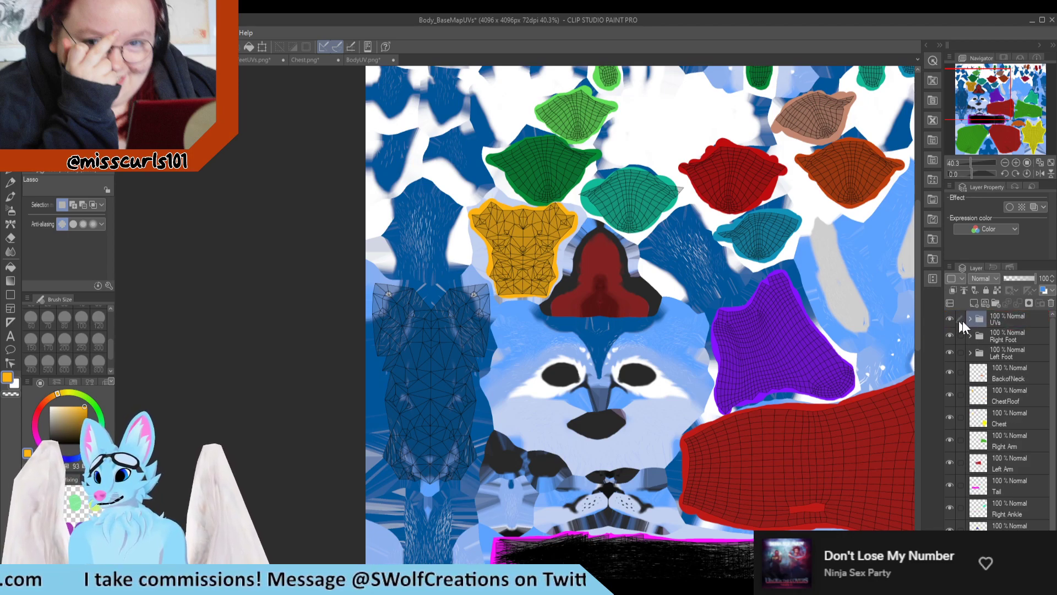
{"action": "left_click", "coordinate": [969, 318]}
{"action": "scroll", "coordinate": [423, 206], "scroll_direction": "down", "scroll_amount": 4}
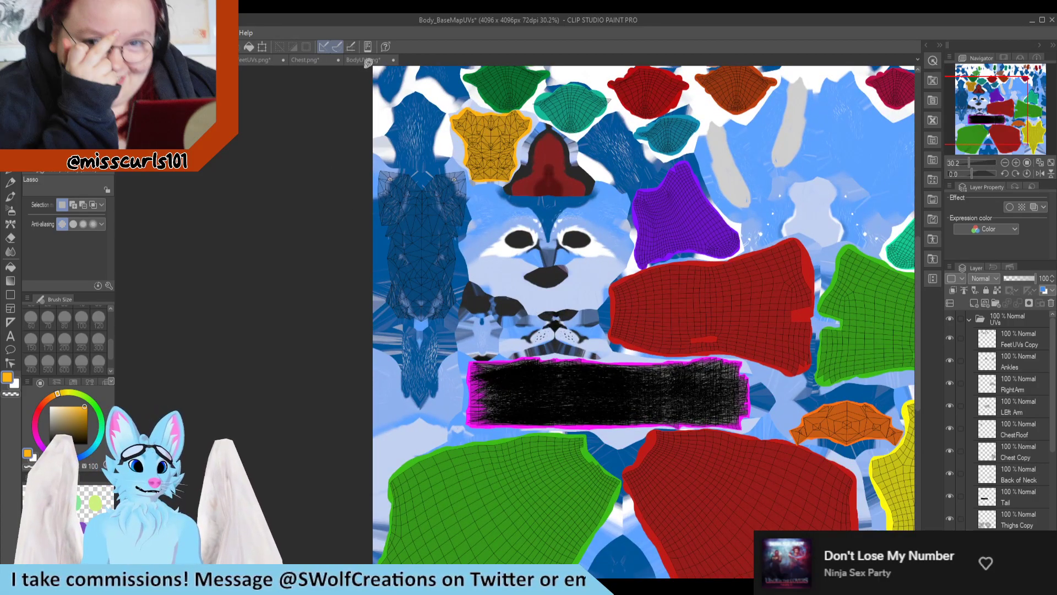
Step: Lasso the ring-shaped island with the tall neck in BodyUV.png, keeping the small octagon beside it out of the selection
{"action": "left_click", "coordinate": [363, 60]}
{"action": "scroll", "coordinate": [360, 95], "scroll_direction": "down", "scroll_amount": 4}
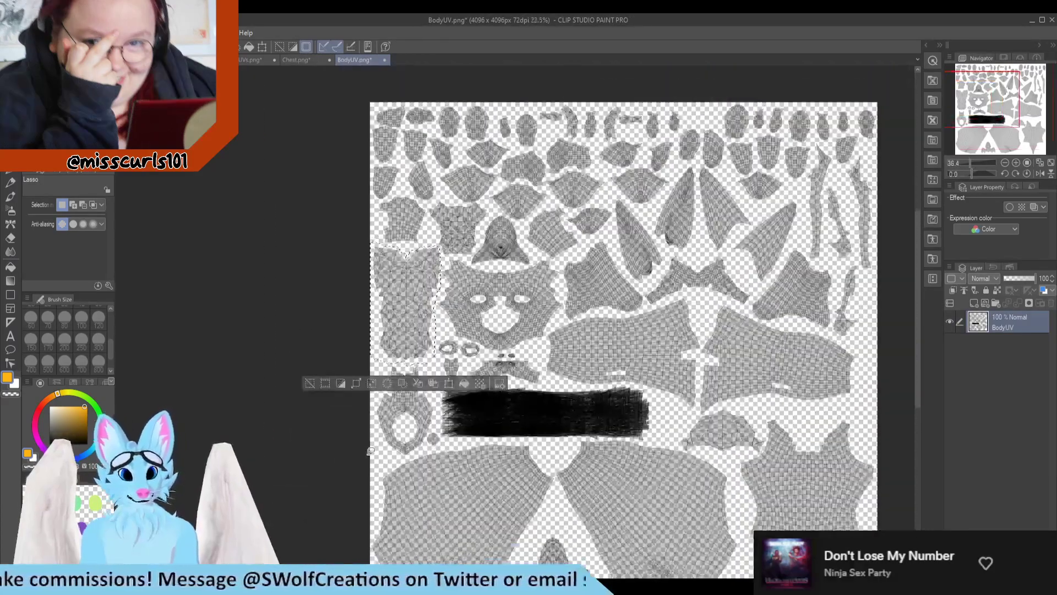
{"action": "scroll", "coordinate": [478, 446], "scroll_direction": "up", "scroll_amount": 4}
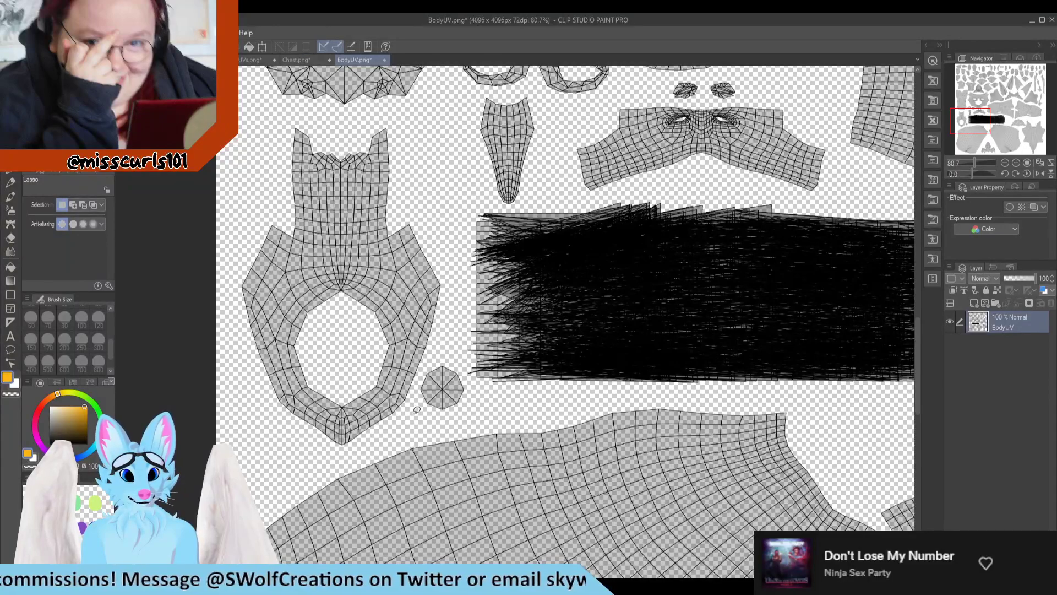
{"action": "mouse_move", "coordinate": [416, 412]}
{"action": "left_mouse_down"}
{"action": "mouse_move", "coordinate": [443, 302]}
{"action": "mouse_move", "coordinate": [436, 220]}
{"action": "mouse_move", "coordinate": [405, 130]}
{"action": "mouse_move", "coordinate": [275, 117]}
{"action": "mouse_move", "coordinate": [218, 281]}
{"action": "mouse_move", "coordinate": [215, 395]}
{"action": "mouse_move", "coordinate": [322, 453]}
{"action": "mouse_move", "coordinate": [379, 444]}
{"action": "mouse_move", "coordinate": [414, 420]}
{"action": "left_mouse_up"}
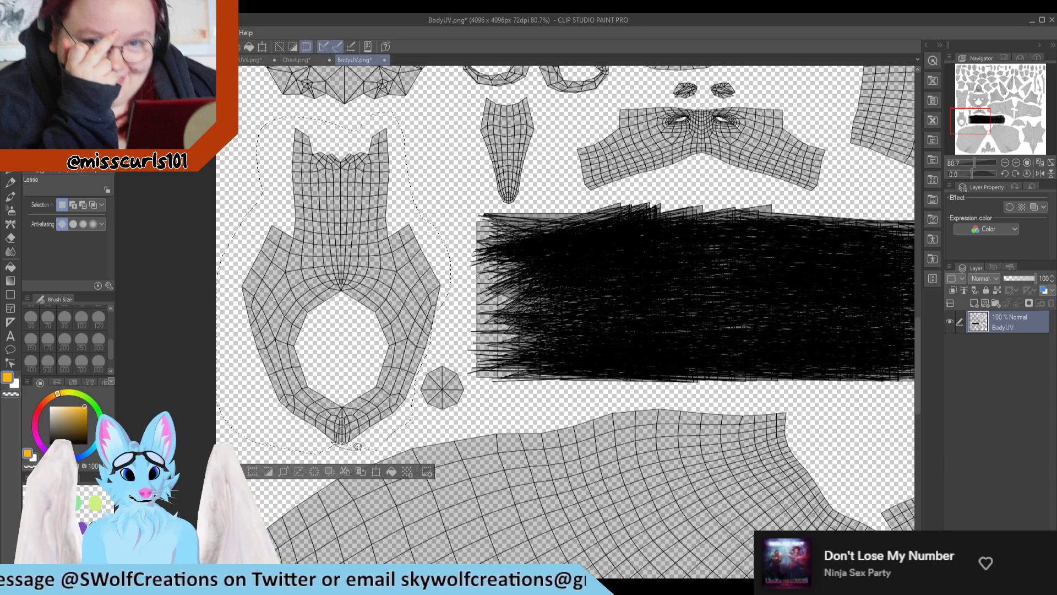
{"action": "scroll", "coordinate": [361, 374], "scroll_direction": "up", "scroll_amount": 2}
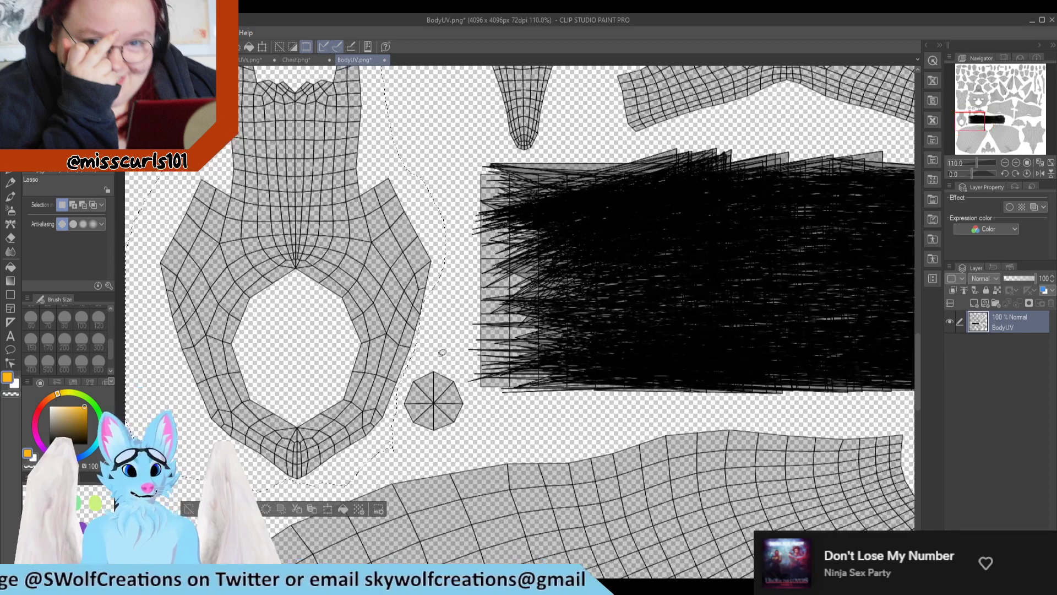
{"action": "mouse_move", "coordinate": [427, 295]}
{"action": "left_mouse_down", "text": "shift"}
{"action": "mouse_move", "coordinate": [432, 316]}
{"action": "mouse_move", "coordinate": [432, 273]}
{"action": "left_mouse_up", "text": "shift"}
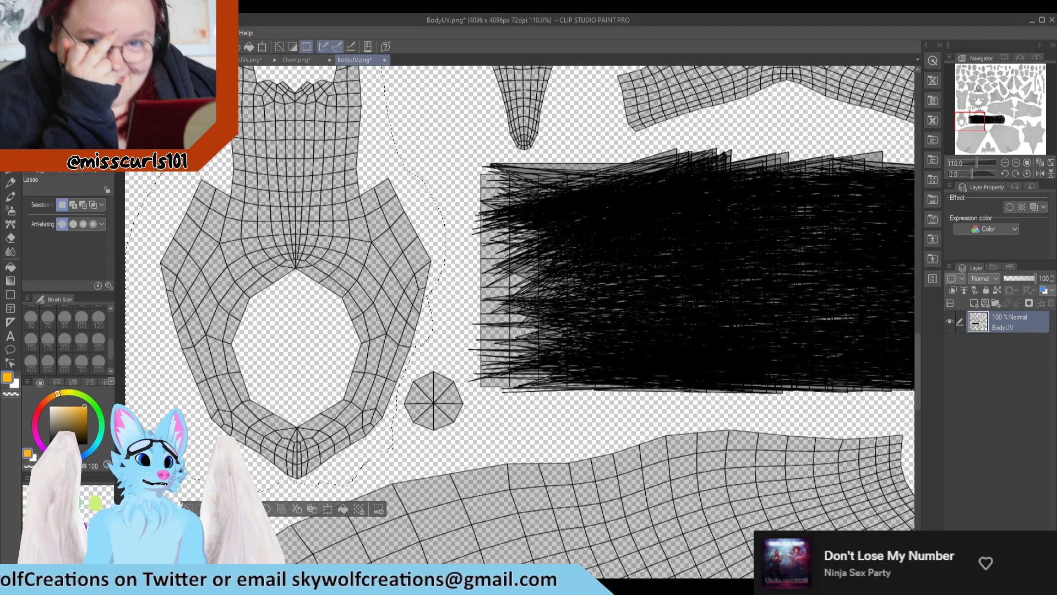
Step: Paste a copy of the lassoed ring-shaped island into Body_BaseMapUVs and check its placement over the base texture
{"action": "left_click", "coordinate": [190, 60]}
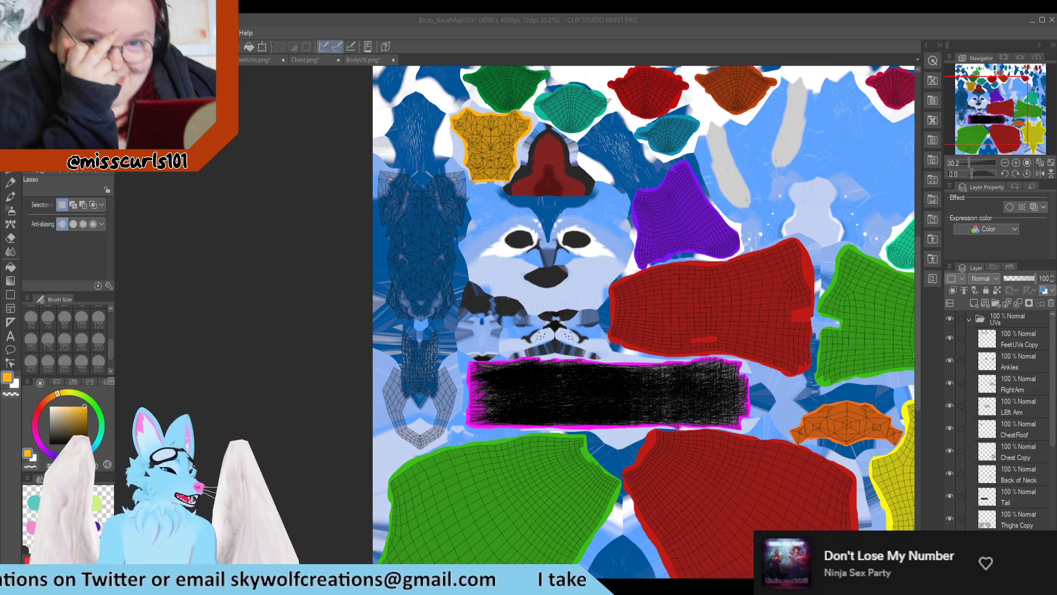
{"action": "scroll", "coordinate": [660, 264], "scroll_direction": "down", "scroll_amount": 2}
{"action": "scroll", "coordinate": [564, 363], "scroll_direction": "up", "scroll_amount": 3}
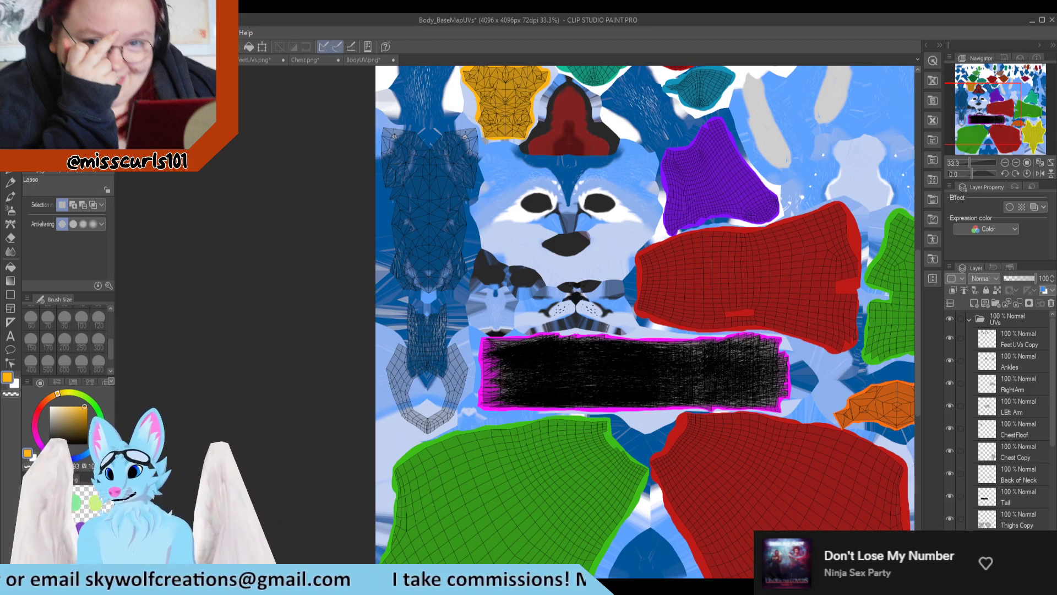
{"action": "scroll", "coordinate": [496, 333], "scroll_direction": "up", "scroll_amount": 5}
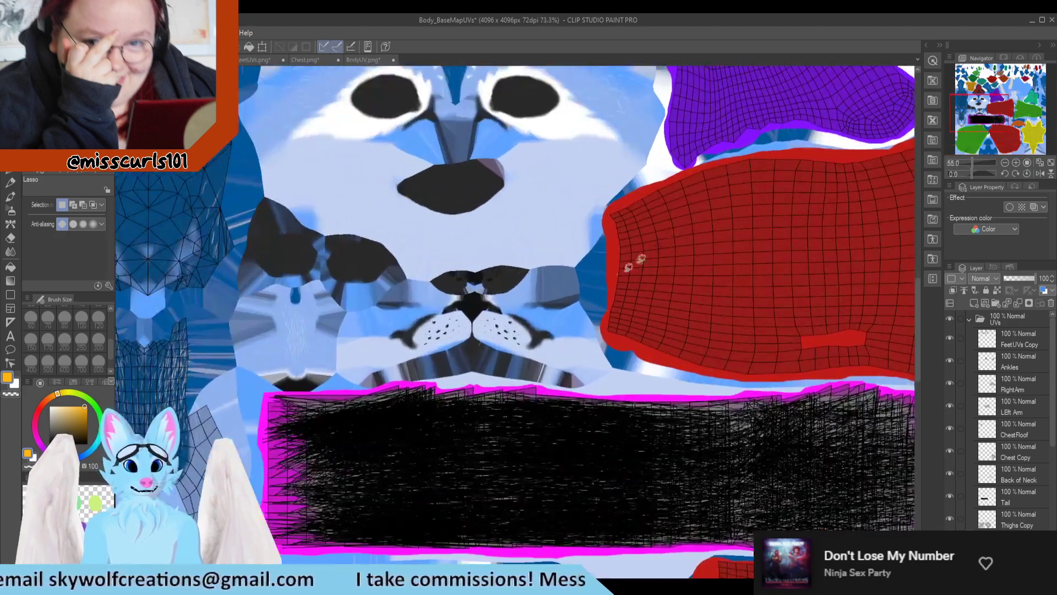
{"action": "scroll", "coordinate": [516, 353], "scroll_direction": "up", "scroll_amount": 2}
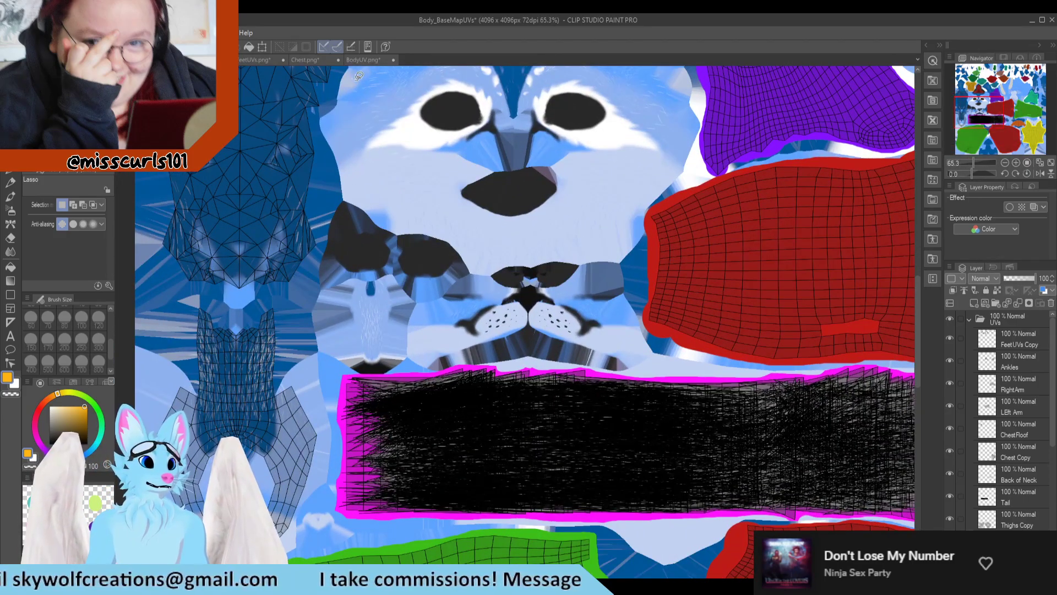
Step: Inspect the small octagonal island in BodyUV.png, switch to Blender and test-paint that island orange
{"action": "left_click", "coordinate": [362, 60]}
{"action": "scroll", "coordinate": [451, 449], "scroll_direction": "up", "scroll_amount": 4}
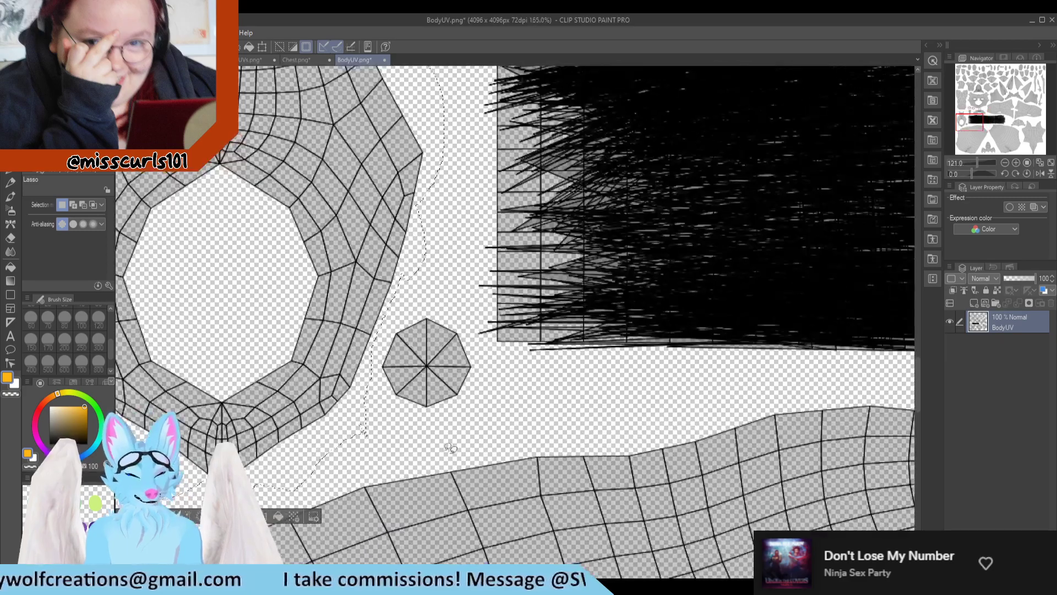
{"action": "key", "text": "alt+Tab"}
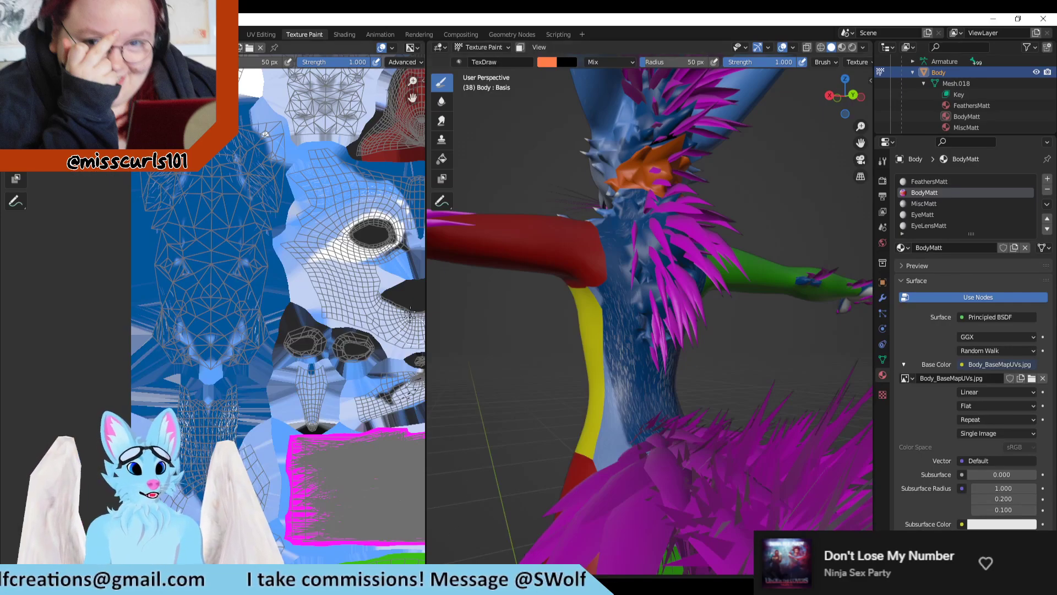
{"action": "scroll", "coordinate": [280, 490], "scroll_direction": "up", "scroll_amount": 5}
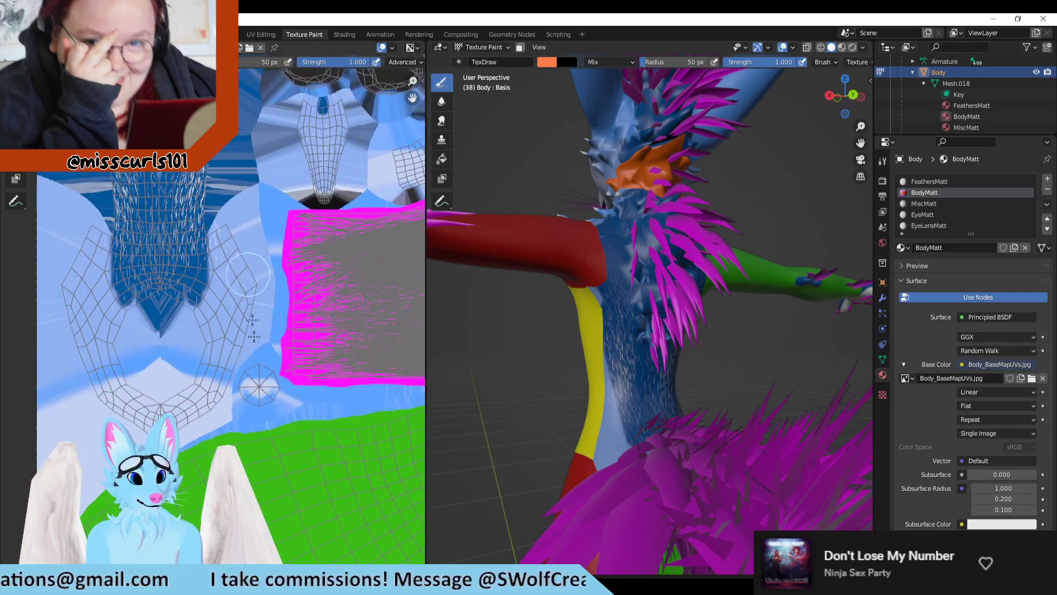
{"action": "left_click", "coordinate": [306, 448]}
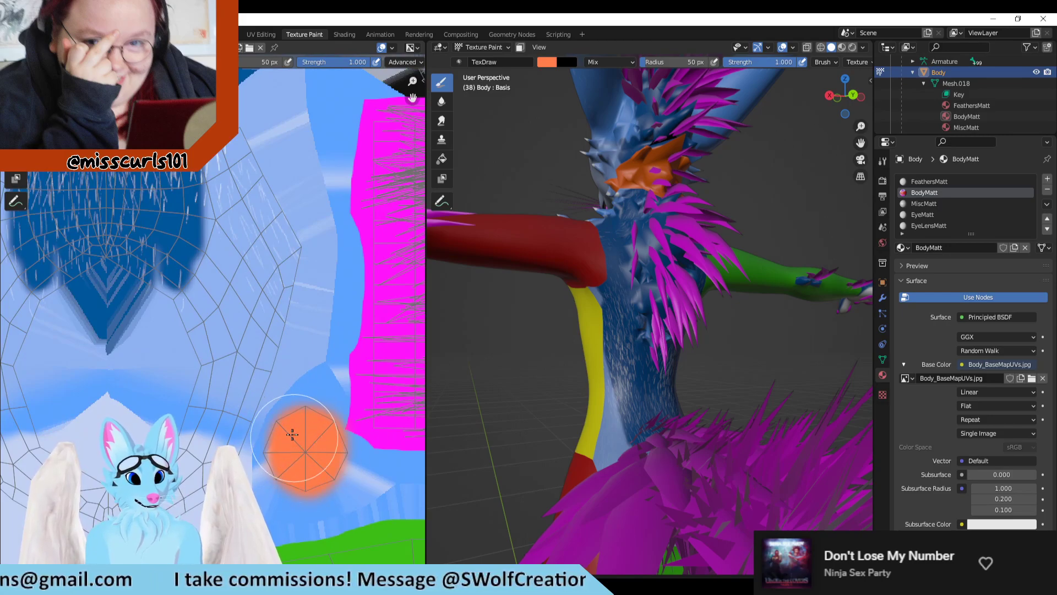
Step: Examine the model's back, legs and underside around the tail base for the orange test paint
{"action": "middle_click_drag", "start_coordinate": [808, 341], "coordinate": [699, 428]}
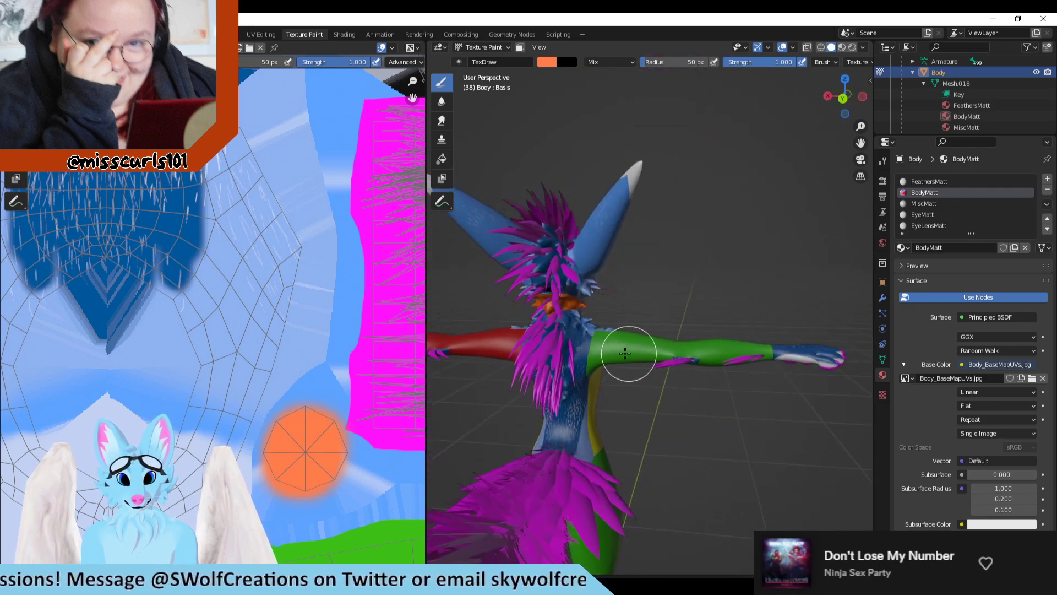
{"action": "middle_click_drag", "start_coordinate": [712, 393], "coordinate": [708, 304], "text": "shift"}
{"action": "scroll", "coordinate": [771, 374], "scroll_direction": "up", "scroll_amount": 6}
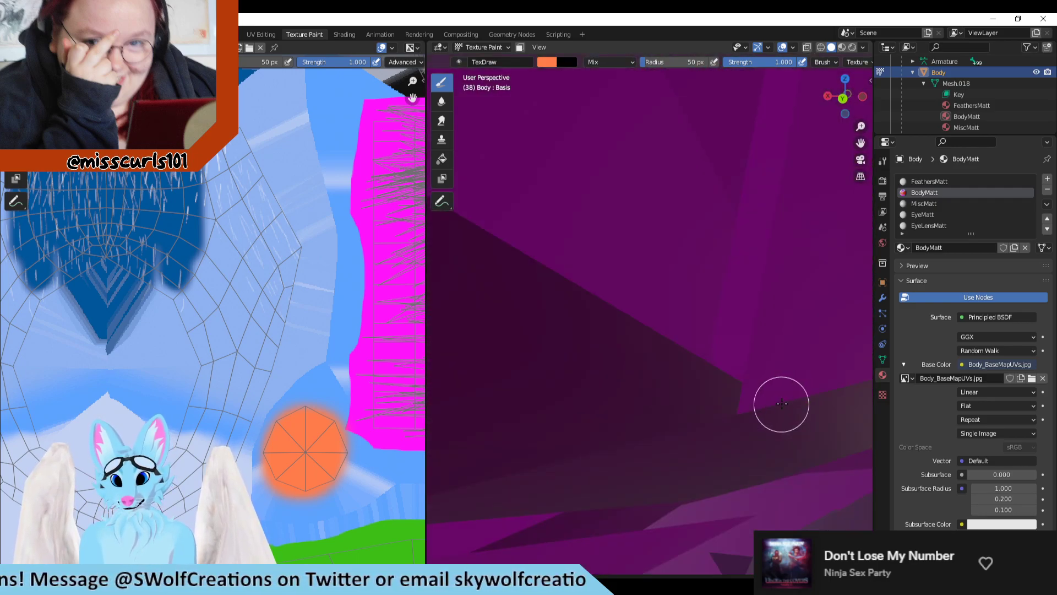
{"action": "middle_click_drag", "start_coordinate": [781, 404], "coordinate": [753, 340], "text": "shift"}
{"action": "scroll", "coordinate": [753, 341], "scroll_direction": "down", "scroll_amount": 6}
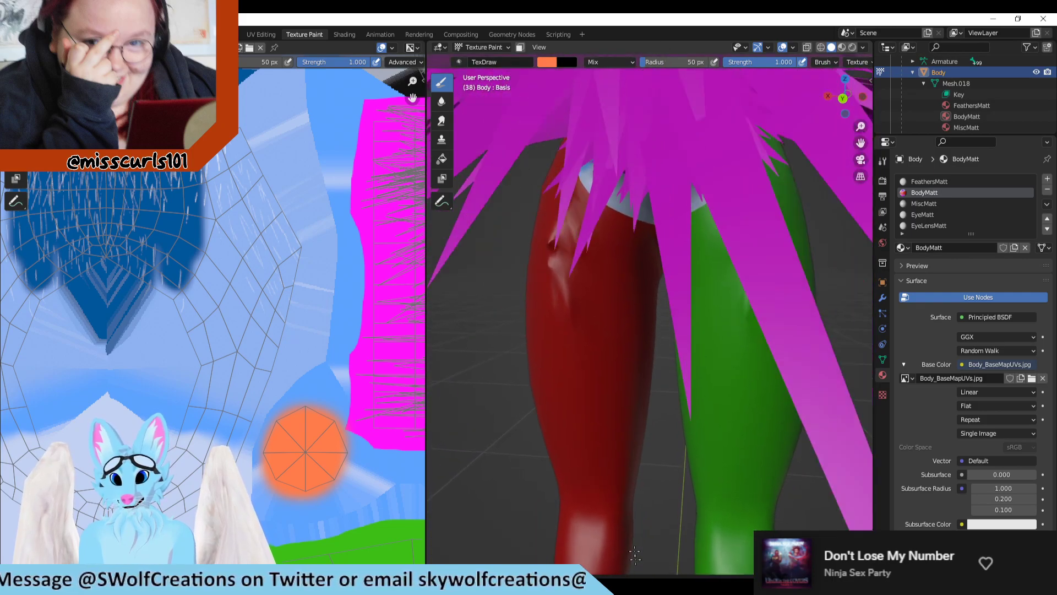
{"action": "mouse_move", "coordinate": [651, 119]}
{"action": "middle_mouse_down"}
{"action": "mouse_move", "coordinate": [639, 138]}
{"action": "mouse_move", "coordinate": [679, 288]}
{"action": "mouse_move", "coordinate": [685, 281]}
{"action": "mouse_move", "coordinate": [646, 262]}
{"action": "mouse_move", "coordinate": [637, 299]}
{"action": "mouse_move", "coordinate": [590, 304]}
{"action": "mouse_move", "coordinate": [613, 307]}
{"action": "mouse_move", "coordinate": [605, 267]}
{"action": "mouse_move", "coordinate": [574, 251]}
{"action": "middle_mouse_up"}
{"action": "scroll", "coordinate": [677, 245], "scroll_direction": "down", "scroll_amount": 3}
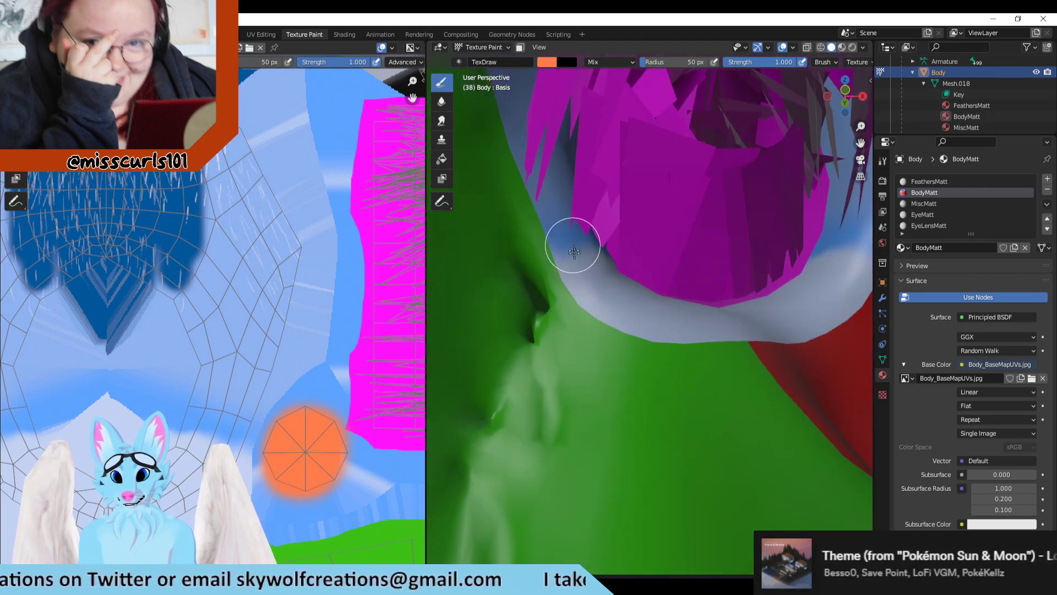
{"action": "scroll", "coordinate": [578, 258], "scroll_direction": "down", "scroll_amount": 5}
{"action": "middle_click_drag", "start_coordinate": [680, 227], "coordinate": [682, 266]}
{"action": "scroll", "coordinate": [669, 255], "scroll_direction": "down", "scroll_amount": 6}
Step: Check the model's front and head for the orange test paint, and undo the dab on the octagonal island
{"action": "middle_click_drag", "start_coordinate": [663, 182], "coordinate": [656, 349], "text": "shift"}
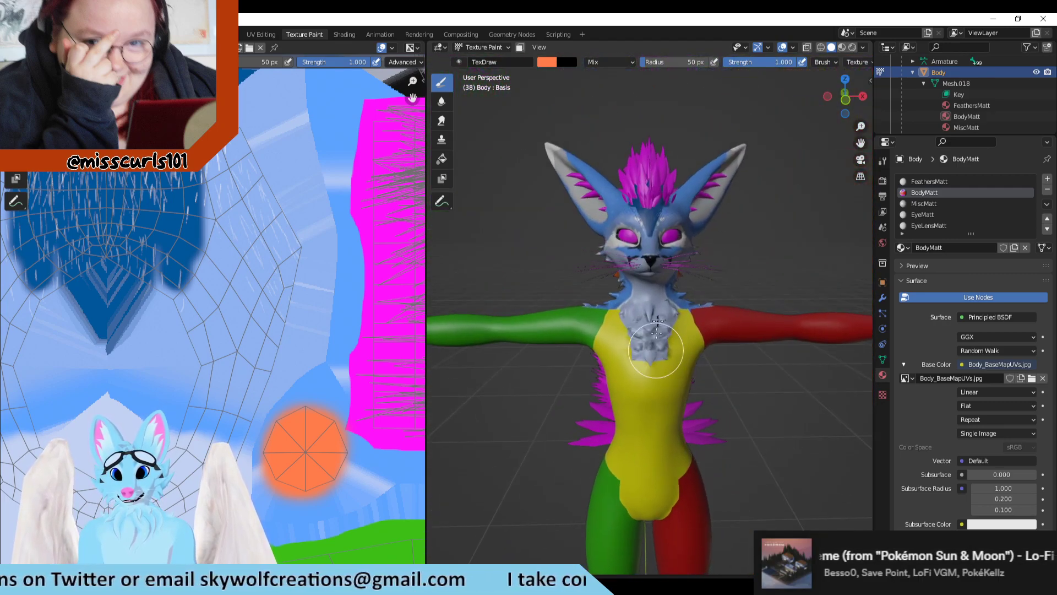
{"action": "scroll", "coordinate": [657, 347], "scroll_direction": "up", "scroll_amount": 6}
{"action": "middle_click_drag", "start_coordinate": [672, 259], "coordinate": [707, 356], "text": "shift"}
{"action": "scroll", "coordinate": [682, 347], "scroll_direction": "up", "scroll_amount": 4}
{"action": "scroll", "coordinate": [697, 368], "scroll_direction": "down", "scroll_amount": 3}
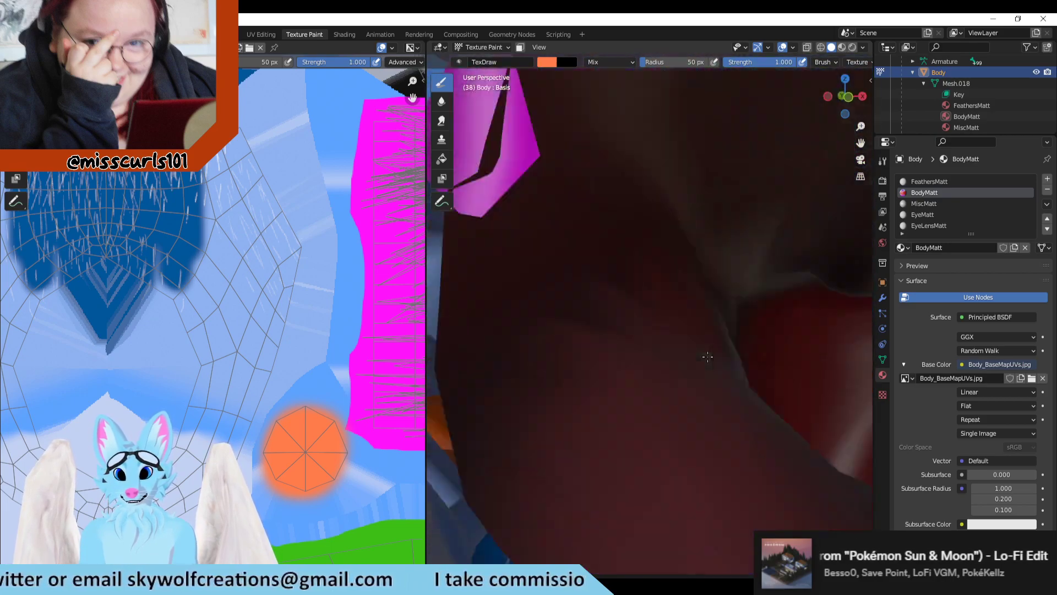
{"action": "scroll", "coordinate": [707, 357], "scroll_direction": "down", "scroll_amount": 8}
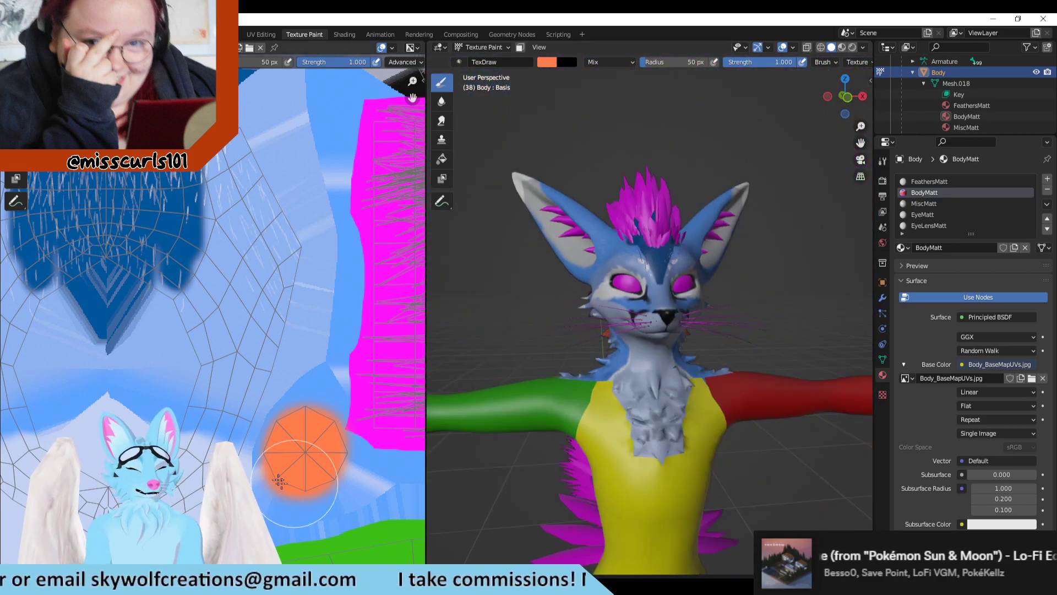
{"action": "key", "text": "ctrl+z"}
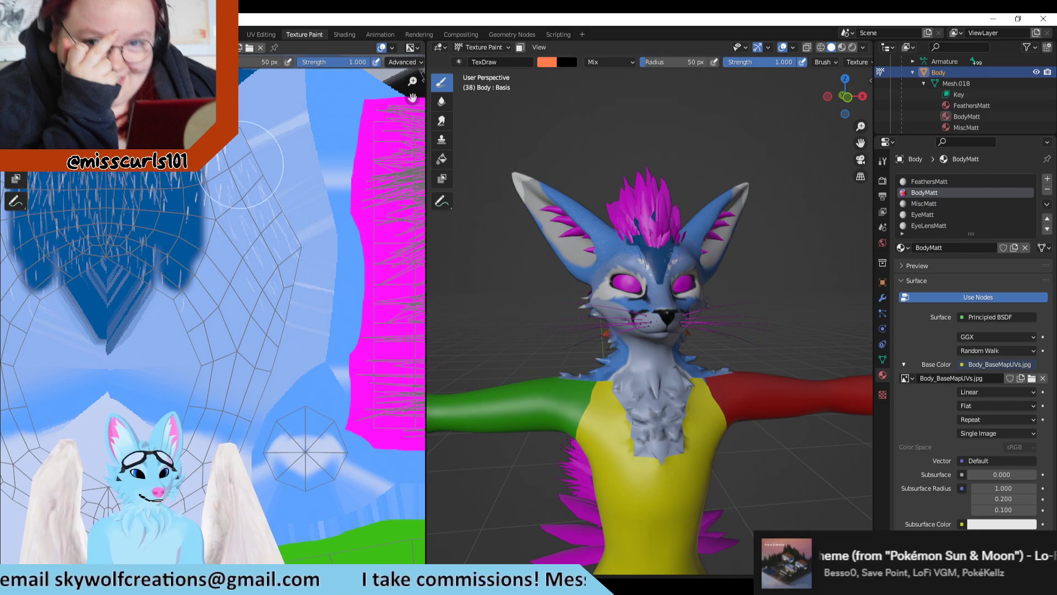
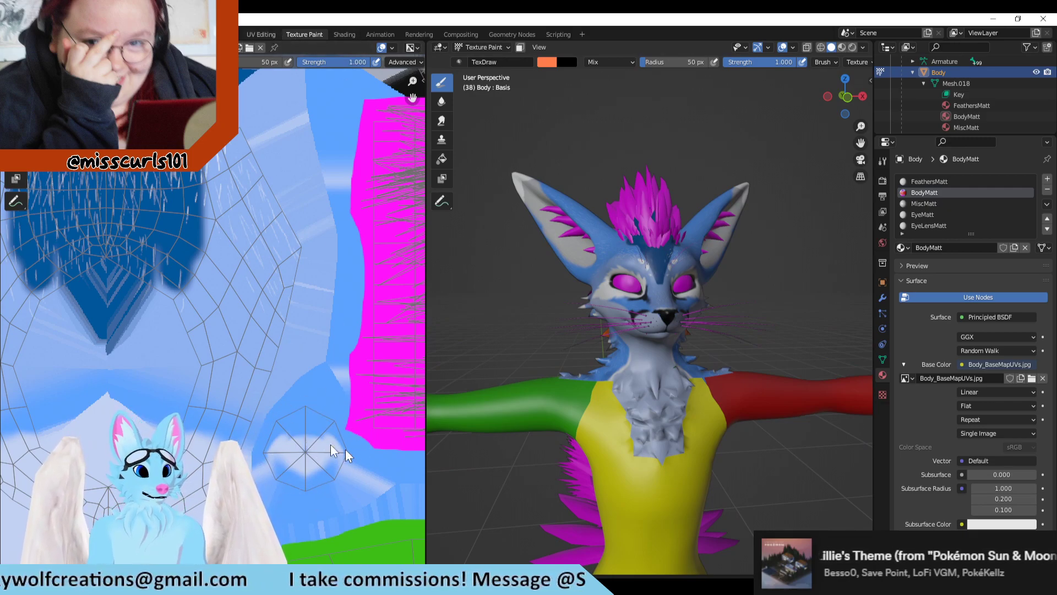
Step: Open the UV Editing workspace, clear the mesh selection and box-select the torso from behind to check its UV islands
{"action": "left_click", "coordinate": [261, 34]}
{"action": "scroll", "coordinate": [226, 413], "scroll_direction": "up", "scroll_amount": 5}
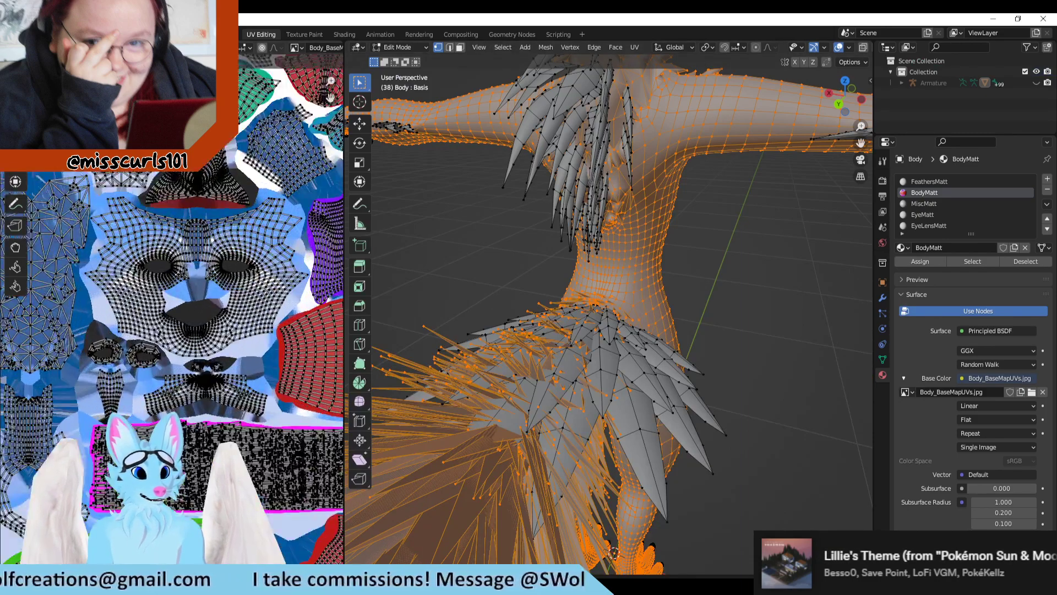
{"action": "left_click", "coordinate": [518, 246]}
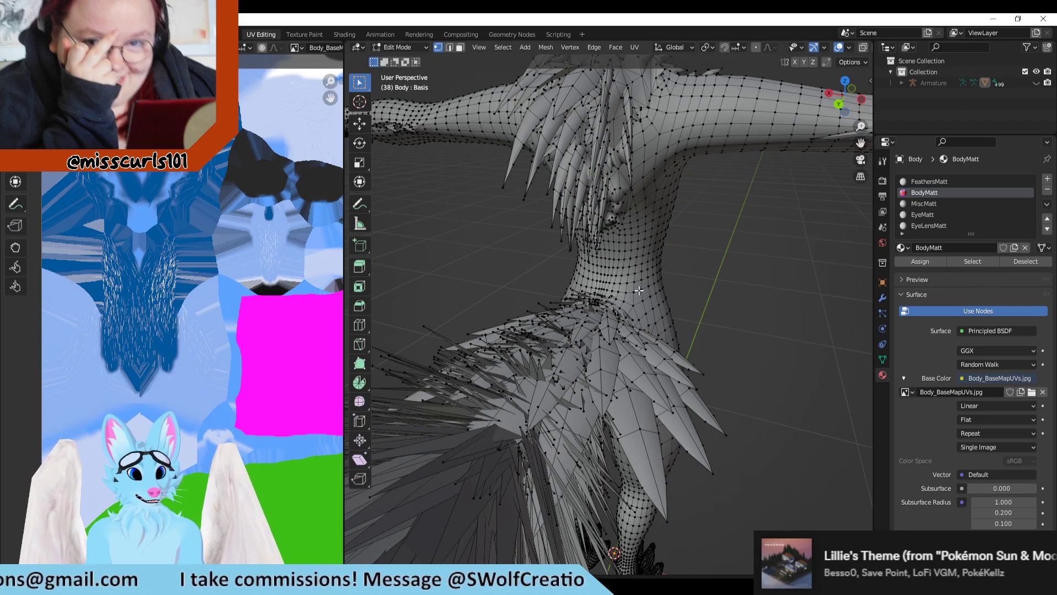
{"action": "left_click_drag", "start_coordinate": [640, 270], "coordinate": [494, 413]}
{"action": "scroll", "coordinate": [494, 420], "scroll_direction": "down", "scroll_amount": 2}
{"action": "left_click", "coordinate": [732, 317]}
{"action": "left_click_drag", "start_coordinate": [722, 97], "coordinate": [435, 333]}
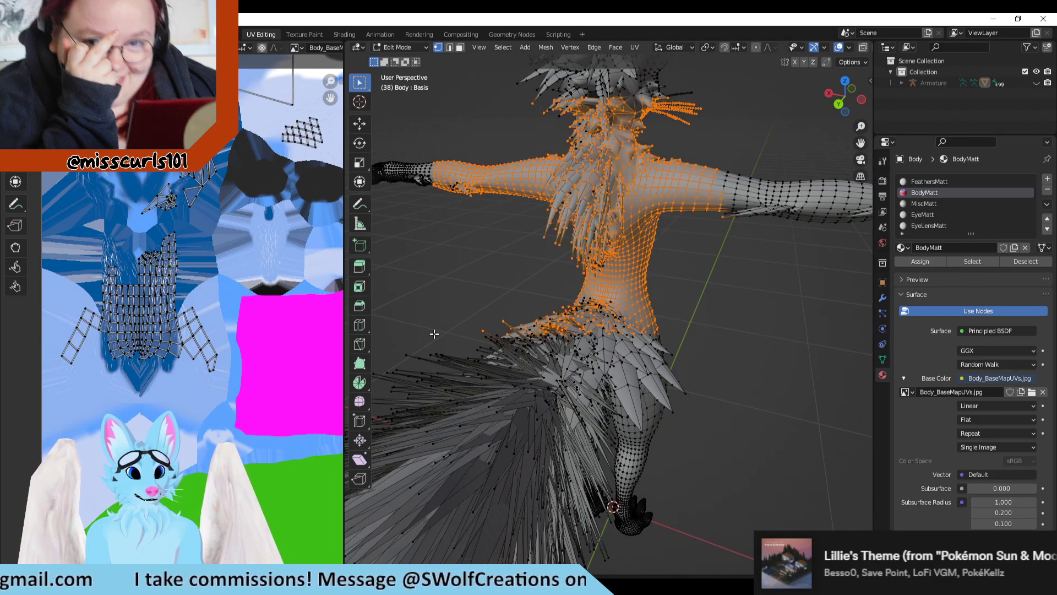
Step: Turn on X-ray and box-select the upper body, then the lower body with the tail, to compare their UV islands
{"action": "left_click", "coordinate": [862, 48]}
{"action": "scroll", "coordinate": [708, 111], "scroll_direction": "down", "scroll_amount": 5}
{"action": "left_click_drag", "start_coordinate": [695, 113], "coordinate": [524, 301]}
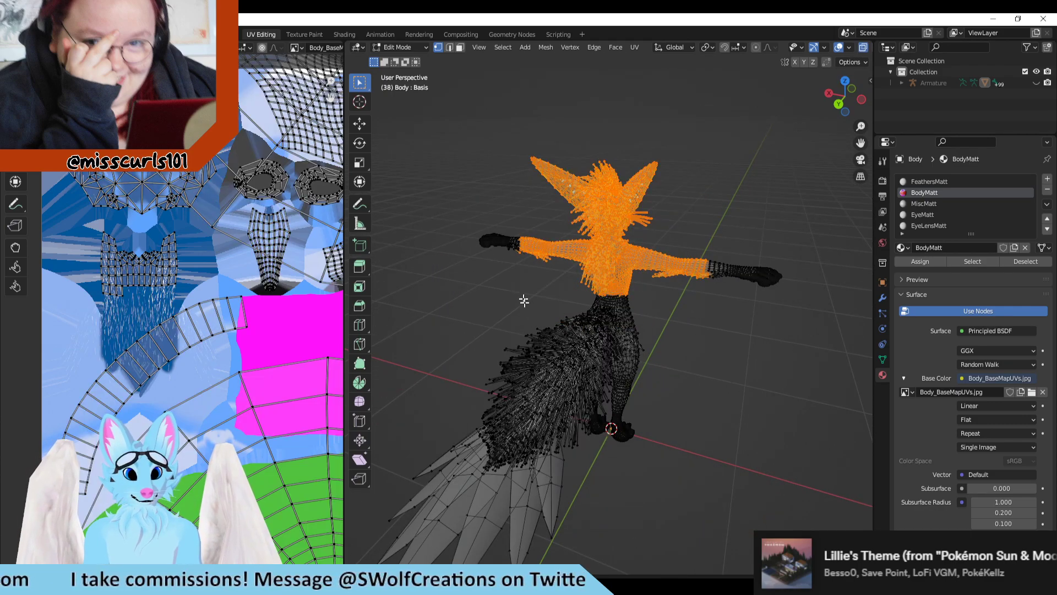
{"action": "left_click_drag", "start_coordinate": [696, 262], "coordinate": [498, 462]}
{"action": "scroll", "coordinate": [656, 475], "scroll_direction": "up", "scroll_amount": 2}
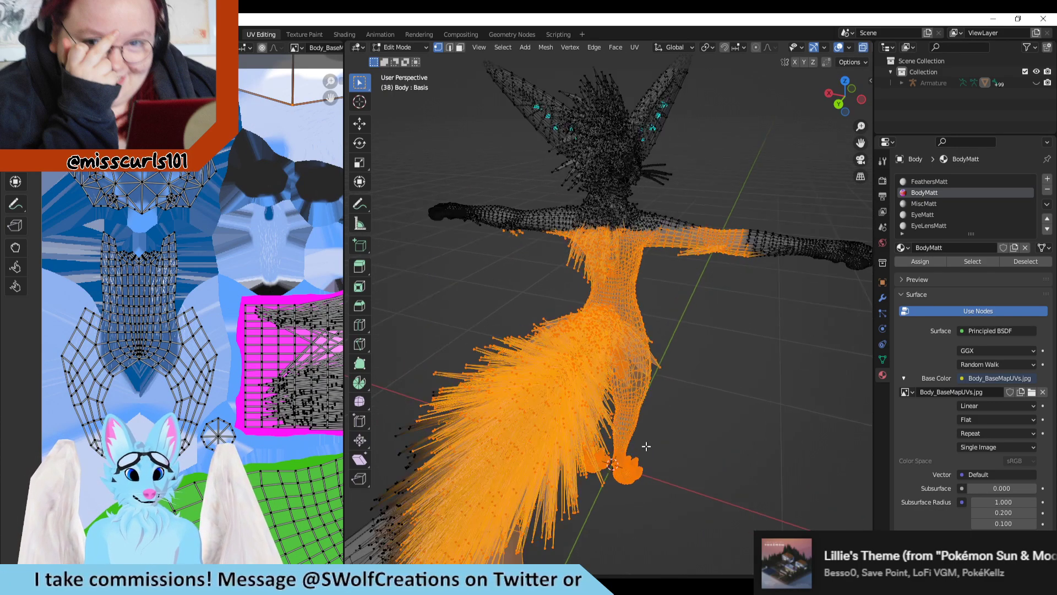
Step: Box-select the hips, thighs, lower legs and feet in turn to check which part maps to the small octagonal island
{"action": "left_click_drag", "start_coordinate": [615, 297], "coordinate": [477, 404]}
{"action": "left_click_drag", "start_coordinate": [662, 246], "coordinate": [560, 356]}
{"action": "middle_click_drag", "start_coordinate": [727, 368], "coordinate": [664, 350]}
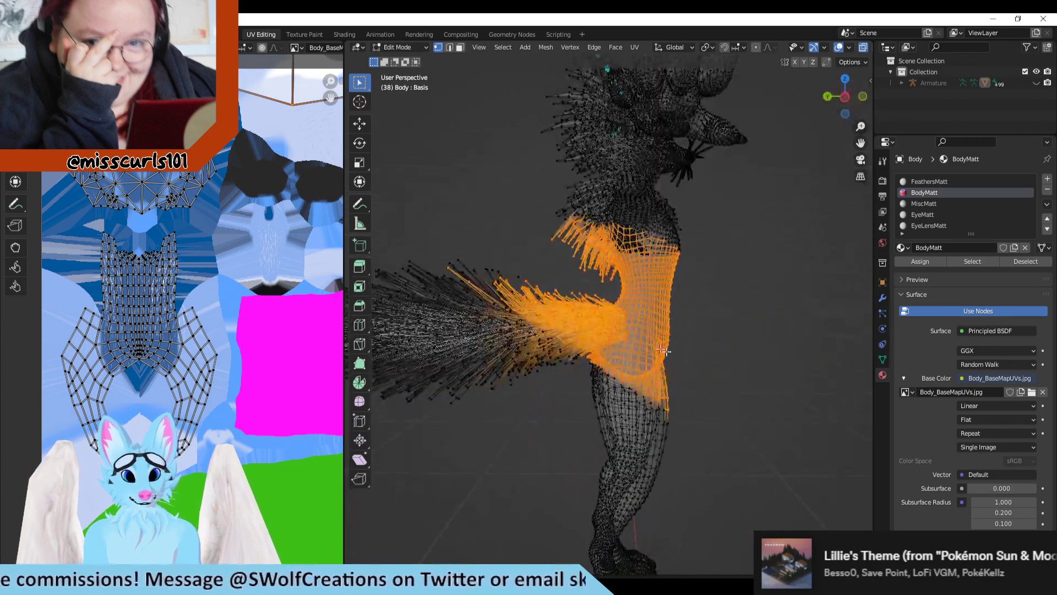
{"action": "left_click_drag", "start_coordinate": [728, 355], "coordinate": [549, 462]}
{"action": "middle_click_drag", "start_coordinate": [678, 435], "coordinate": [663, 315]}
{"action": "left_click_drag", "start_coordinate": [663, 313], "coordinate": [509, 424]}
{"action": "left_click_drag", "start_coordinate": [728, 385], "coordinate": [529, 462]}
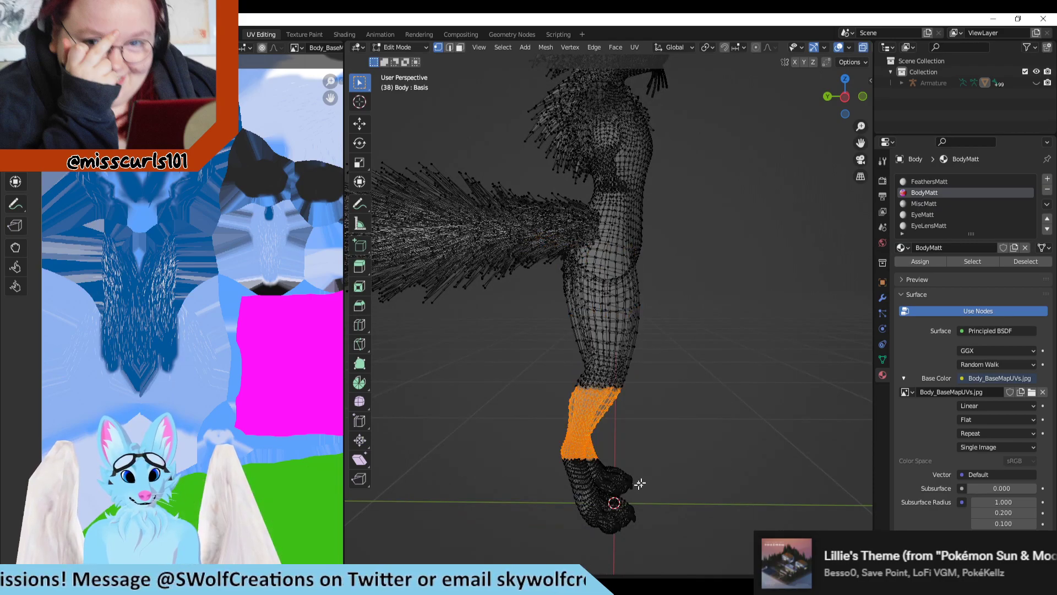
{"action": "left_click_drag", "start_coordinate": [681, 398], "coordinate": [464, 556]}
Step: Box-select successive sections of the tail from its base to its tip to narrow down the octagonal island's location
{"action": "middle_click_drag", "start_coordinate": [584, 361], "coordinate": [636, 358]}
{"action": "left_click_drag", "start_coordinate": [637, 197], "coordinate": [550, 363]}
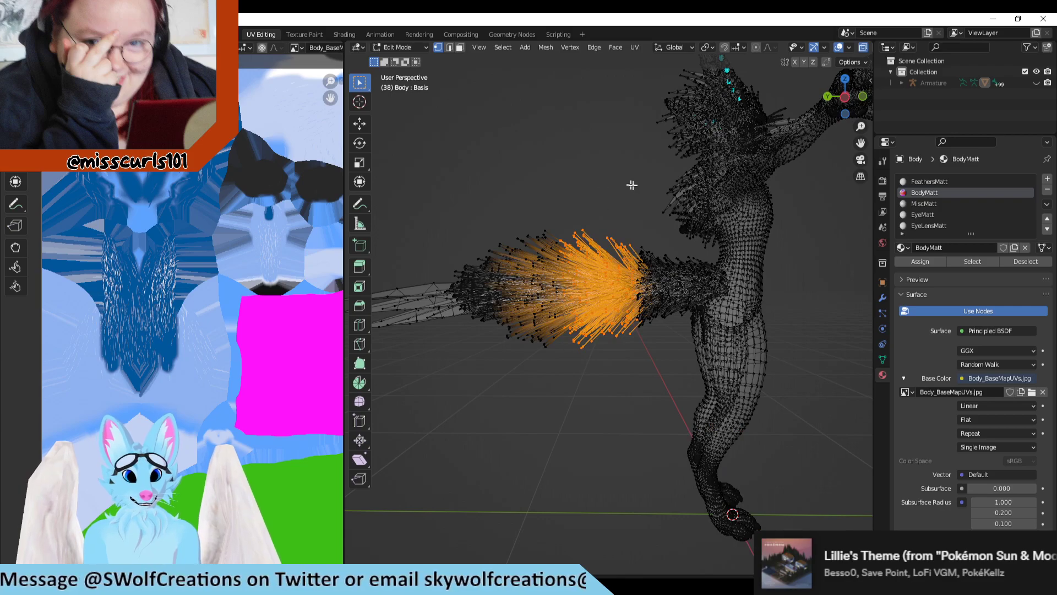
{"action": "left_click_drag", "start_coordinate": [632, 185], "coordinate": [679, 341]}
{"action": "left_click_drag", "start_coordinate": [600, 220], "coordinate": [730, 322]}
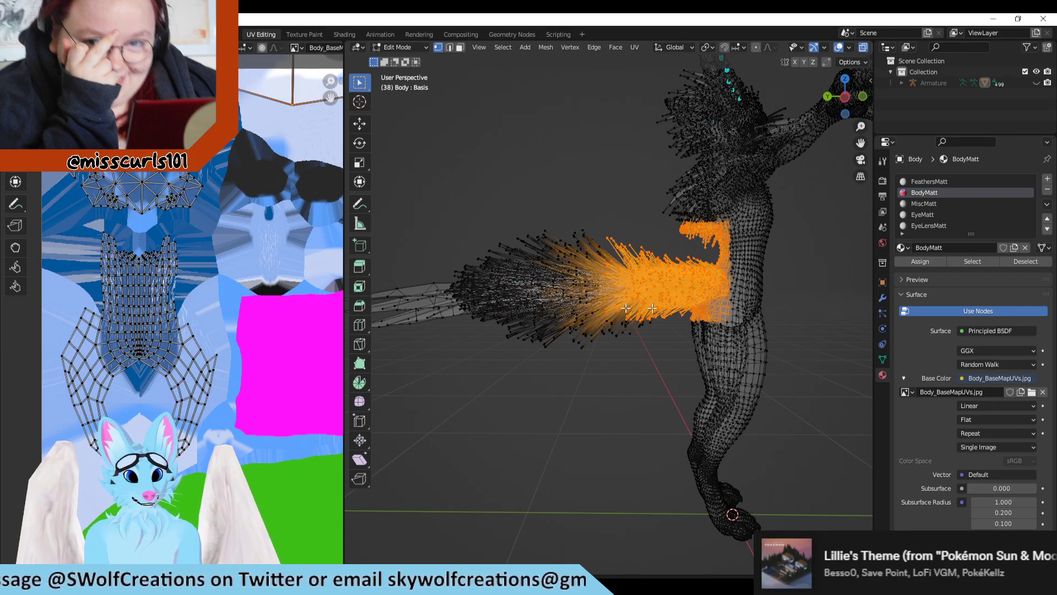
{"action": "left_click_drag", "start_coordinate": [555, 298], "coordinate": [423, 371]}
{"action": "left_click_drag", "start_coordinate": [555, 204], "coordinate": [406, 297]}
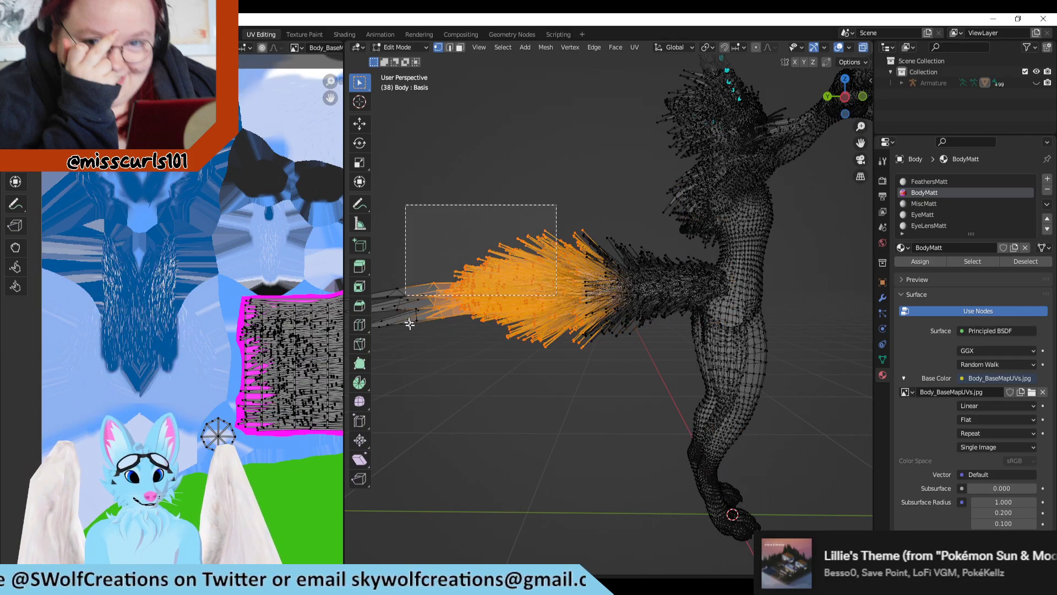
Step: Box-select the outer part of the tail, examine it from behind and clear the selection
{"action": "middle_click_drag", "start_coordinate": [516, 361], "coordinate": [637, 379], "text": "shift"}
{"action": "left_click_drag", "start_coordinate": [633, 205], "coordinate": [578, 380]}
{"action": "middle_click_drag", "start_coordinate": [592, 396], "coordinate": [662, 356]}
{"action": "scroll", "coordinate": [627, 324], "scroll_direction": "up", "scroll_amount": 2}
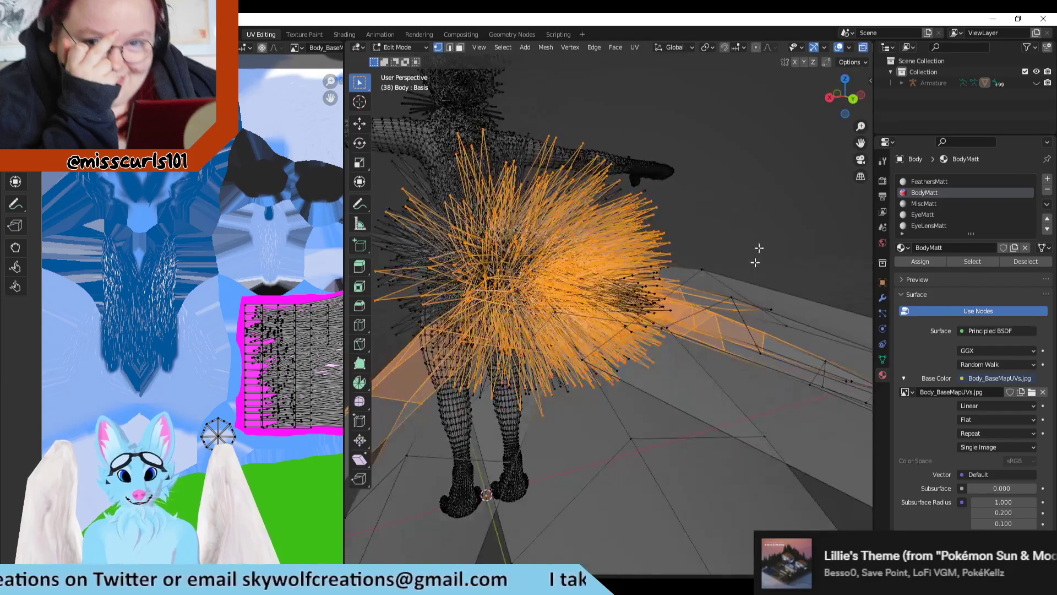
{"action": "left_click", "coordinate": [759, 252]}
{"action": "scroll", "coordinate": [610, 330], "scroll_direction": "up", "scroll_amount": 1}
{"action": "scroll", "coordinate": [561, 374], "scroll_direction": "down", "scroll_amount": 1}
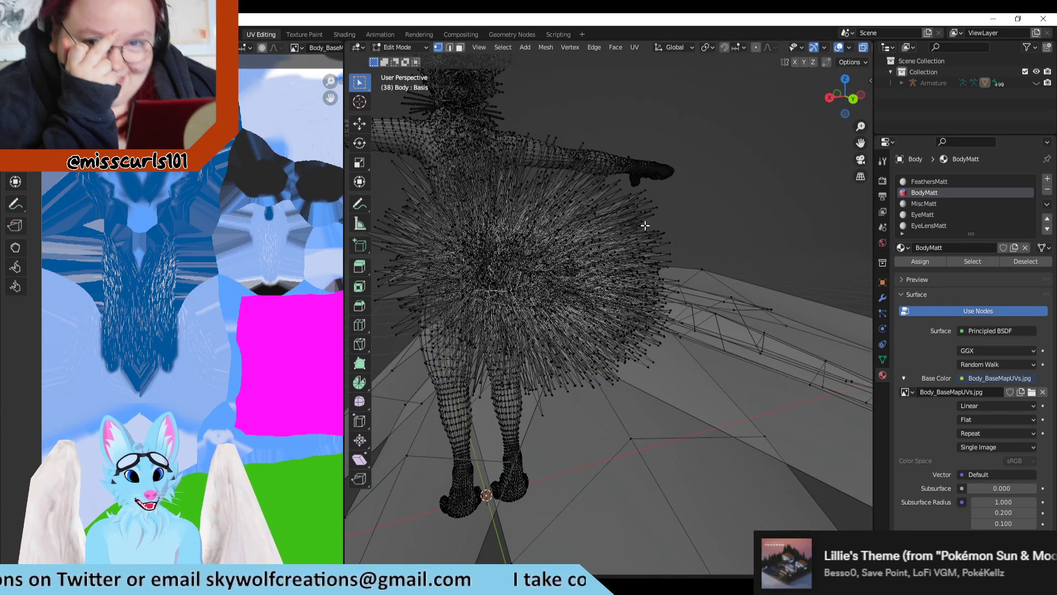
Step: Box-select the whole tail, examine it from the side and try selecting the octagonal island in the UV editor
{"action": "left_click_drag", "start_coordinate": [735, 232], "coordinate": [441, 407]}
{"action": "scroll", "coordinate": [490, 413], "scroll_direction": "down", "scroll_amount": 2}
{"action": "middle_click_drag", "start_coordinate": [493, 411], "coordinate": [668, 435]}
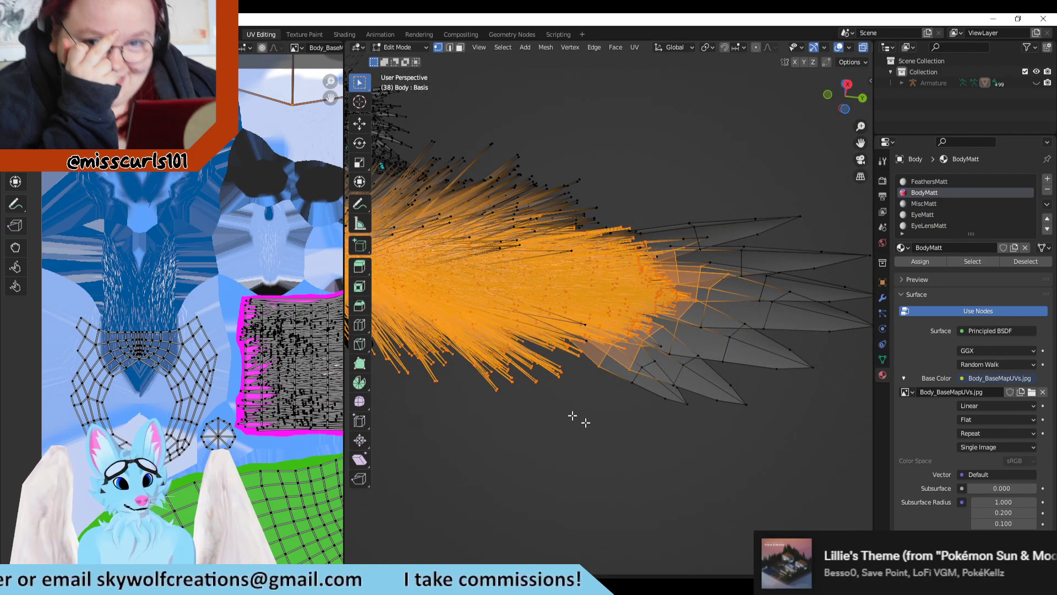
{"action": "middle_click_drag", "start_coordinate": [637, 434], "coordinate": [646, 493]}
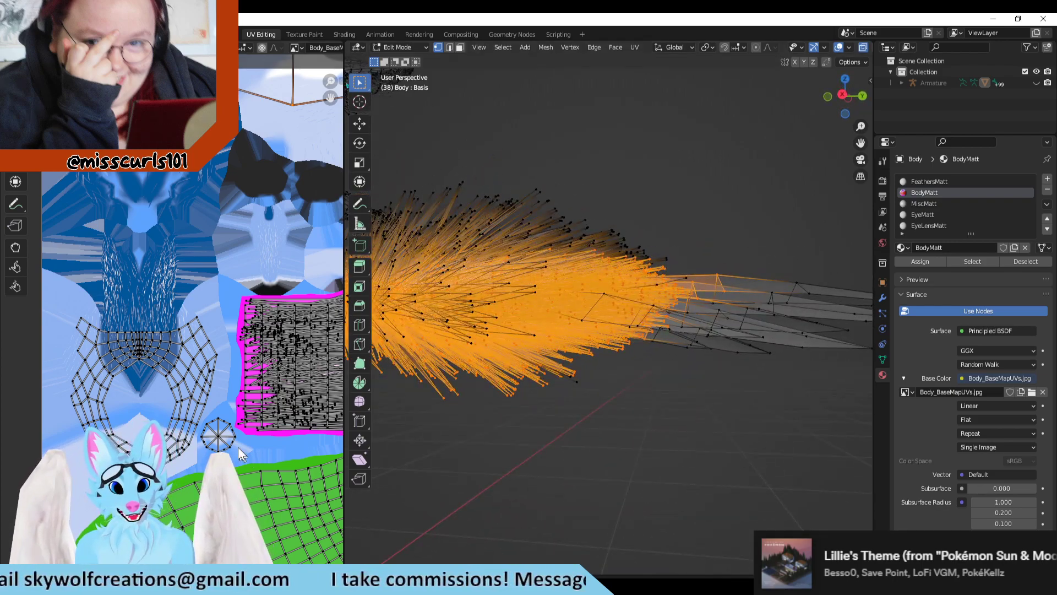
{"action": "left_click_drag", "start_coordinate": [241, 453], "coordinate": [196, 421]}
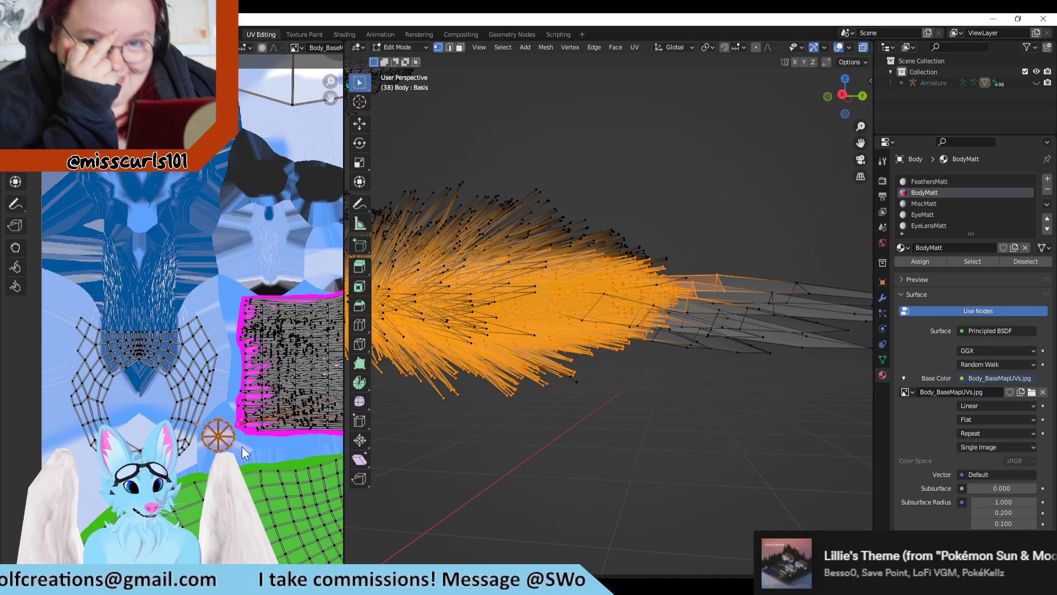
{"action": "left_click", "coordinate": [242, 448]}
Step: Reselect the octagonal island in the UV editor and examine the tail for a matching highlight
{"action": "scroll", "coordinate": [244, 451], "scroll_direction": "up", "scroll_amount": 1}
{"action": "middle_click_drag", "start_coordinate": [582, 438], "coordinate": [624, 381], "text": "shift"}
{"action": "scroll", "coordinate": [280, 493], "scroll_direction": "up", "scroll_amount": 2}
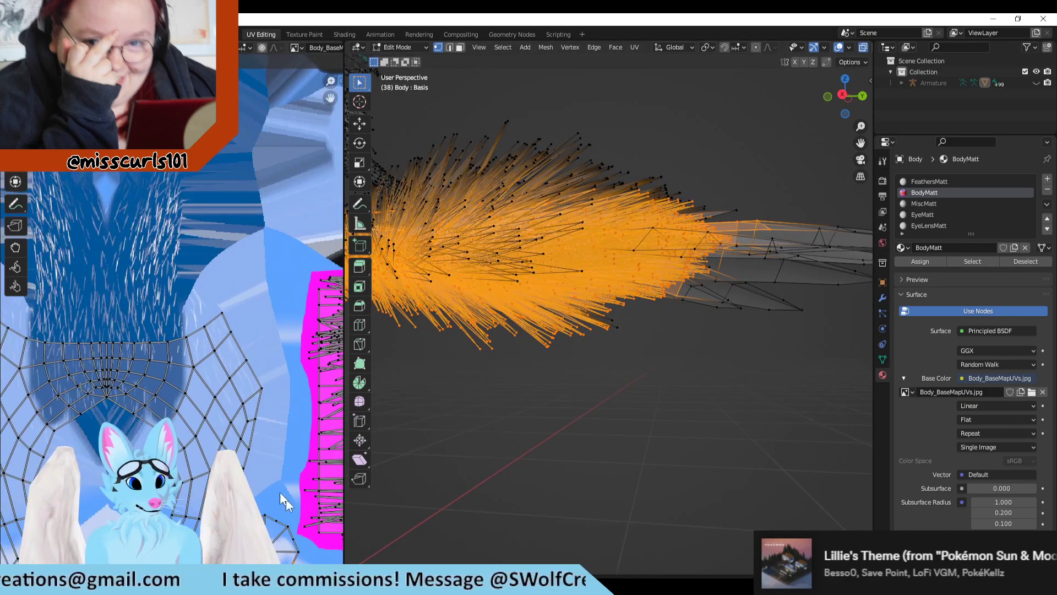
{"action": "scroll", "coordinate": [286, 498], "scroll_direction": "down", "scroll_amount": 2}
{"action": "left_click_drag", "start_coordinate": [180, 372], "coordinate": [246, 451]}
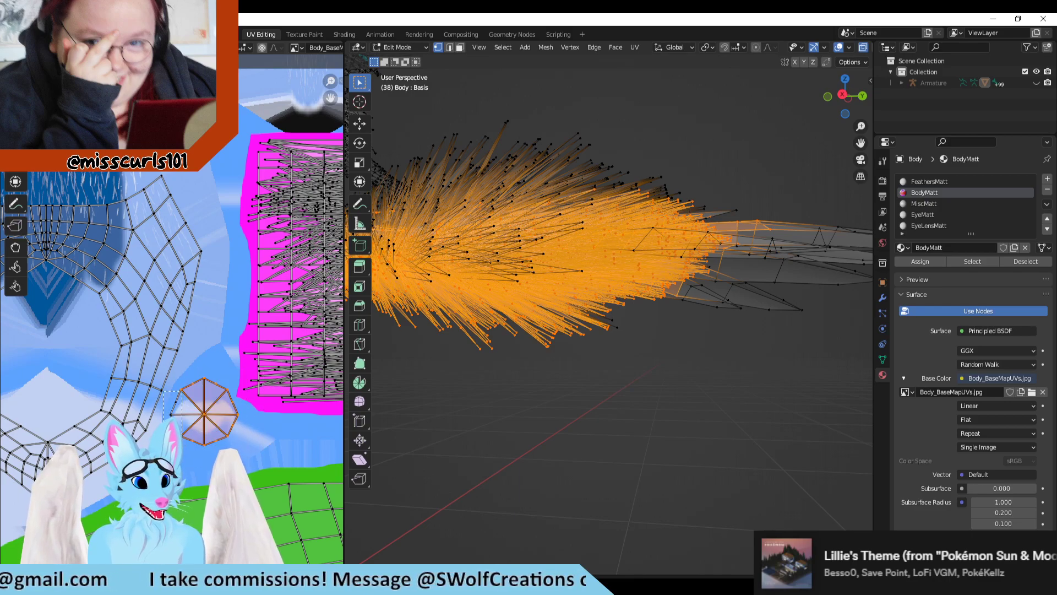
{"action": "left_click_drag", "start_coordinate": [182, 438], "coordinate": [183, 439], "text": "shift"}
{"action": "scroll", "coordinate": [551, 397], "scroll_direction": "down", "scroll_amount": 3}
{"action": "middle_click_drag", "start_coordinate": [628, 375], "coordinate": [667, 403]}
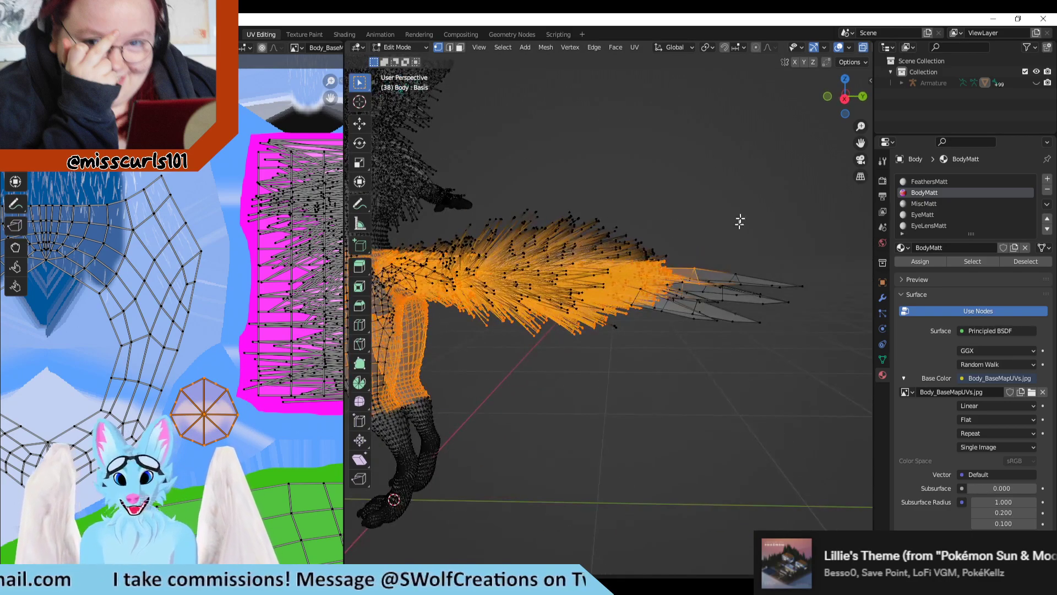
Step: Select the whole mesh, clear the selection and turn on UV sync selection
{"action": "key", "text": "a"}
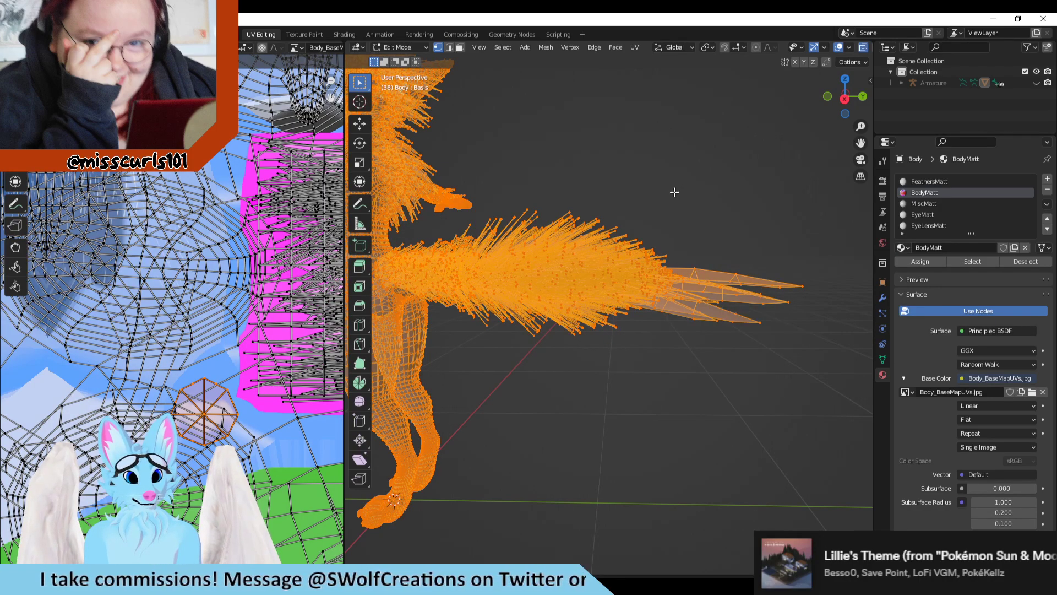
{"action": "left_click", "coordinate": [674, 192]}
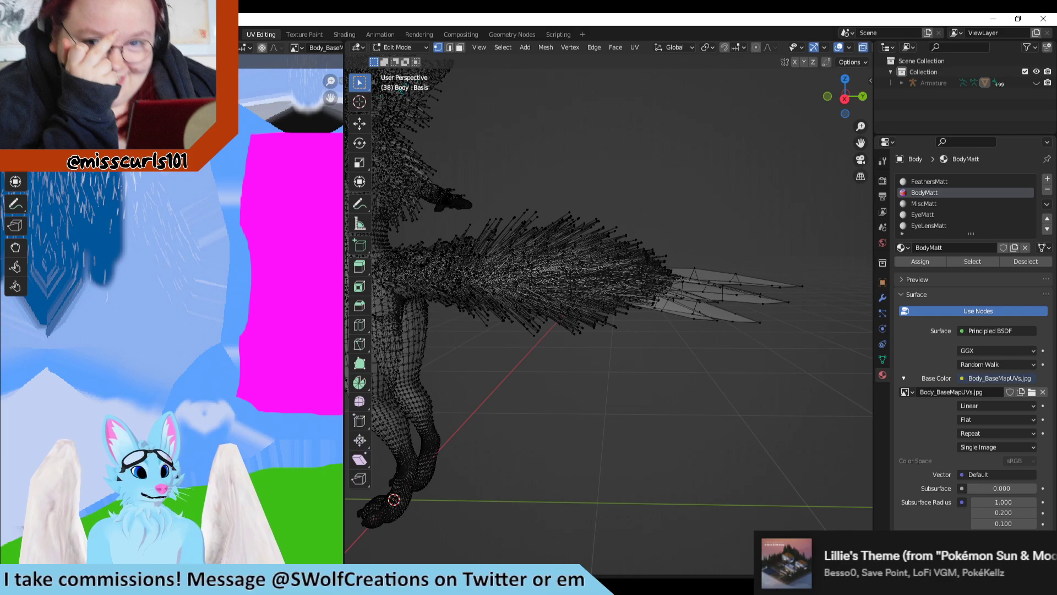
{"action": "scroll", "coordinate": [223, 413], "scroll_direction": "up", "scroll_amount": 2}
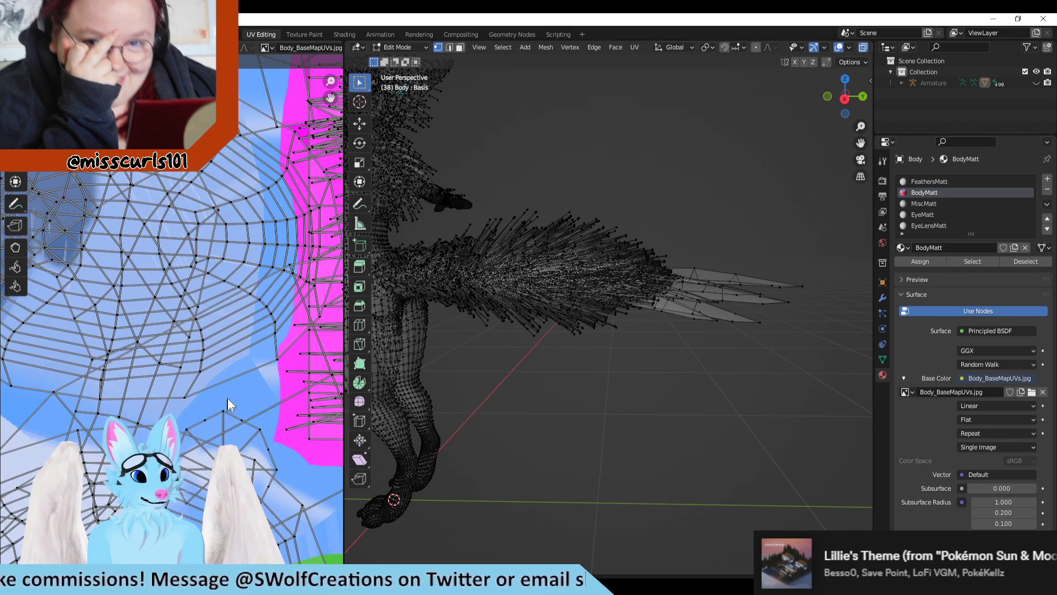
Step: Select the upper and right-hand outer vertices of the octagonal island in the UV editor
{"action": "left_click", "coordinate": [260, 428]}
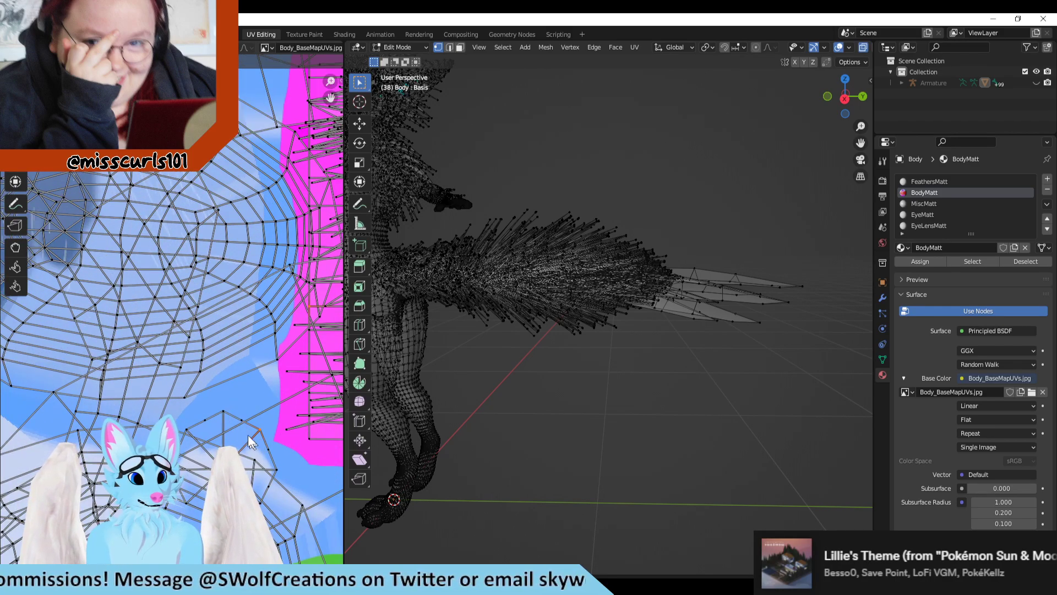
{"action": "left_click", "coordinate": [221, 415], "text": "shift"}
{"action": "left_click", "coordinate": [206, 417], "text": "shift"}
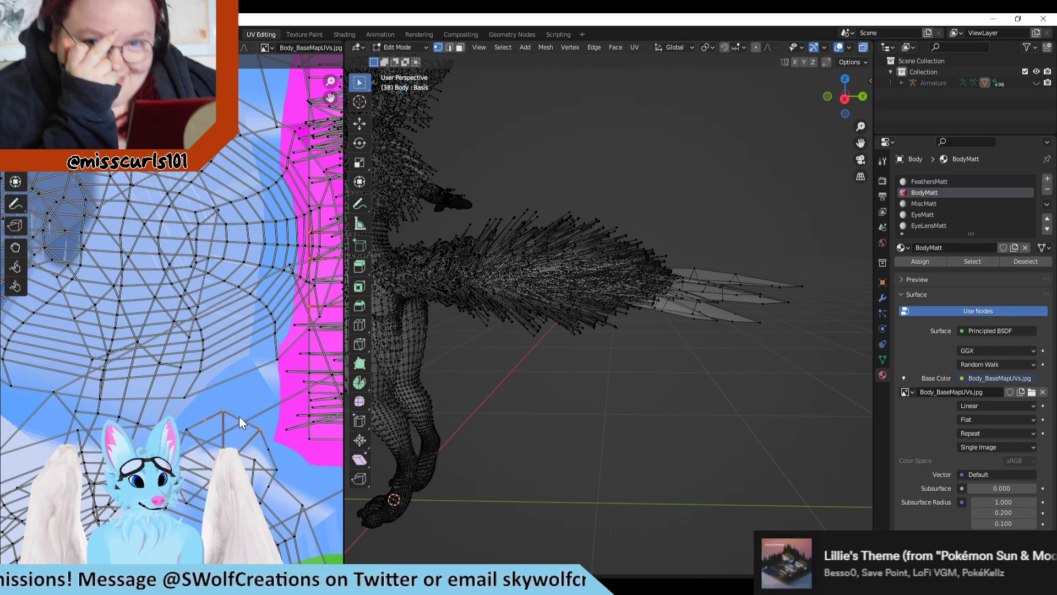
{"action": "scroll", "coordinate": [270, 399], "scroll_direction": "down", "scroll_amount": 1}
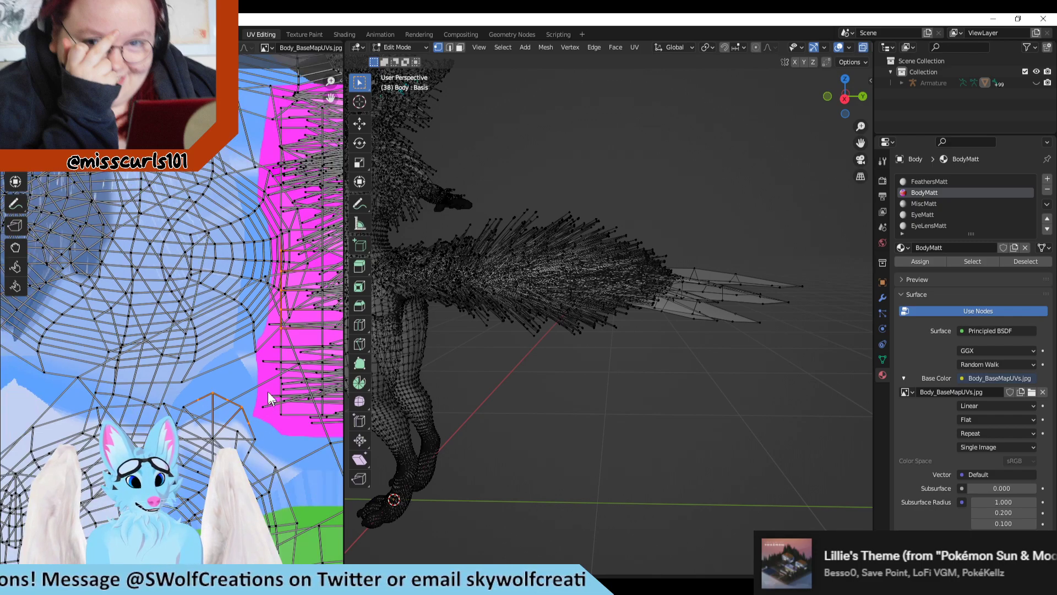
{"action": "scroll", "coordinate": [269, 399], "scroll_direction": "up", "scroll_amount": 3}
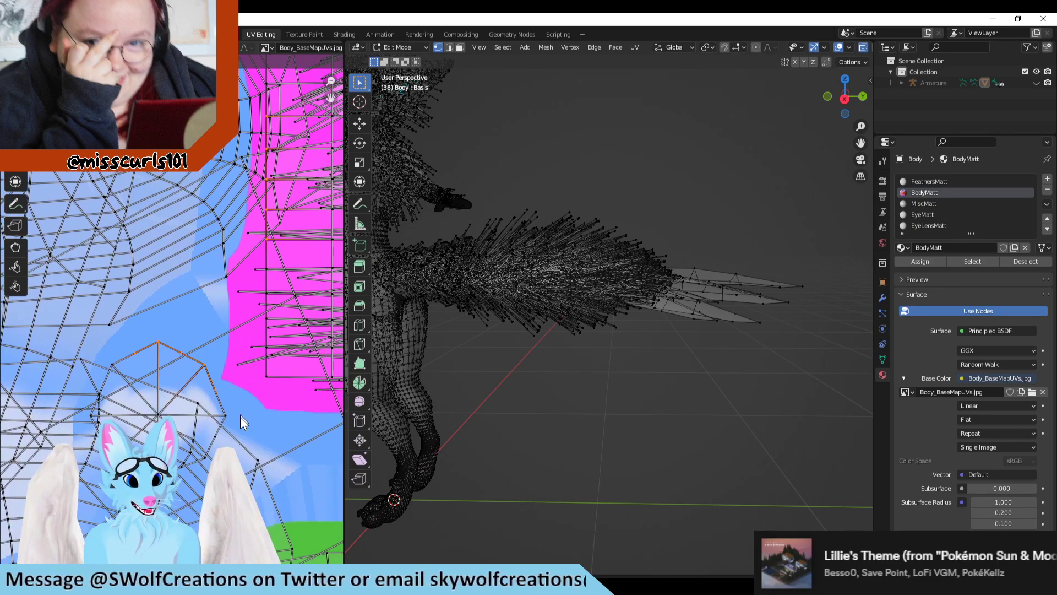
{"action": "left_click", "coordinate": [223, 413], "text": "shift"}
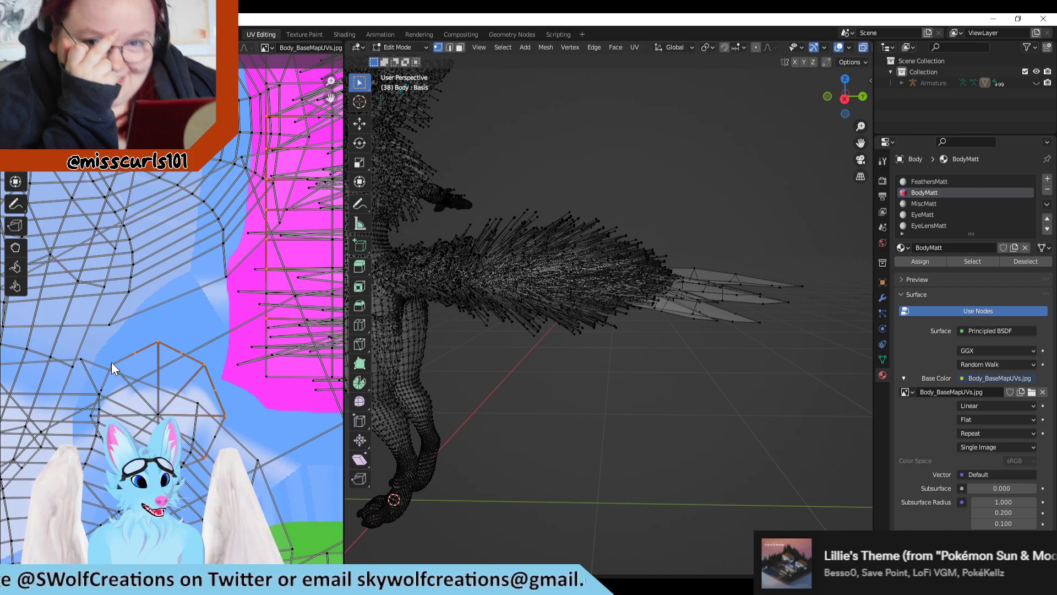
Step: Add the octagonal island's remaining left and lower outer vertices to complete its selected outline
{"action": "middle_click_drag", "start_coordinate": [247, 249], "coordinate": [170, 396]}
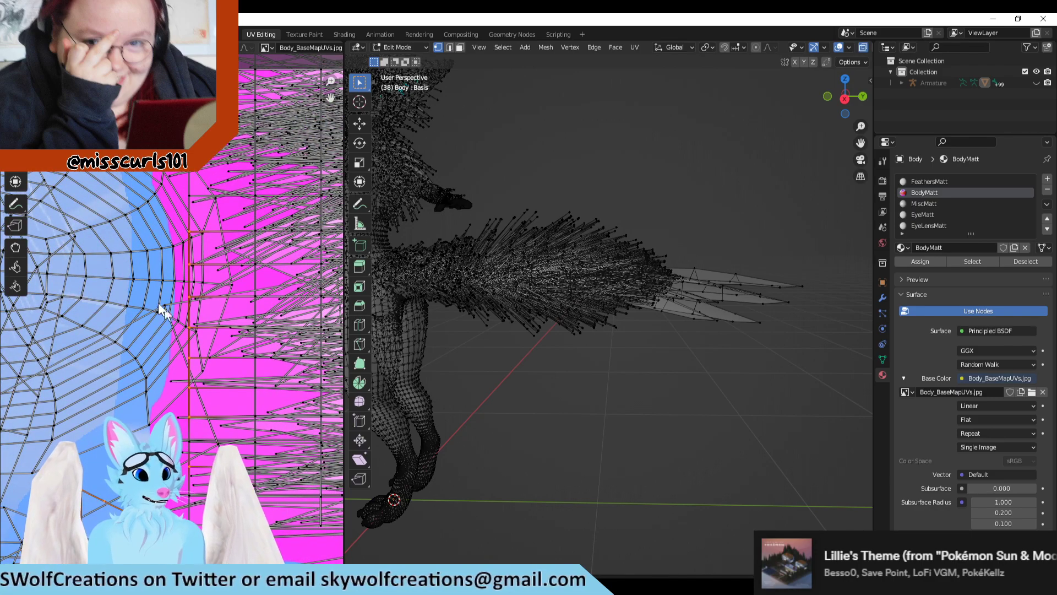
{"action": "scroll", "coordinate": [158, 309], "scroll_direction": "up", "scroll_amount": 8}
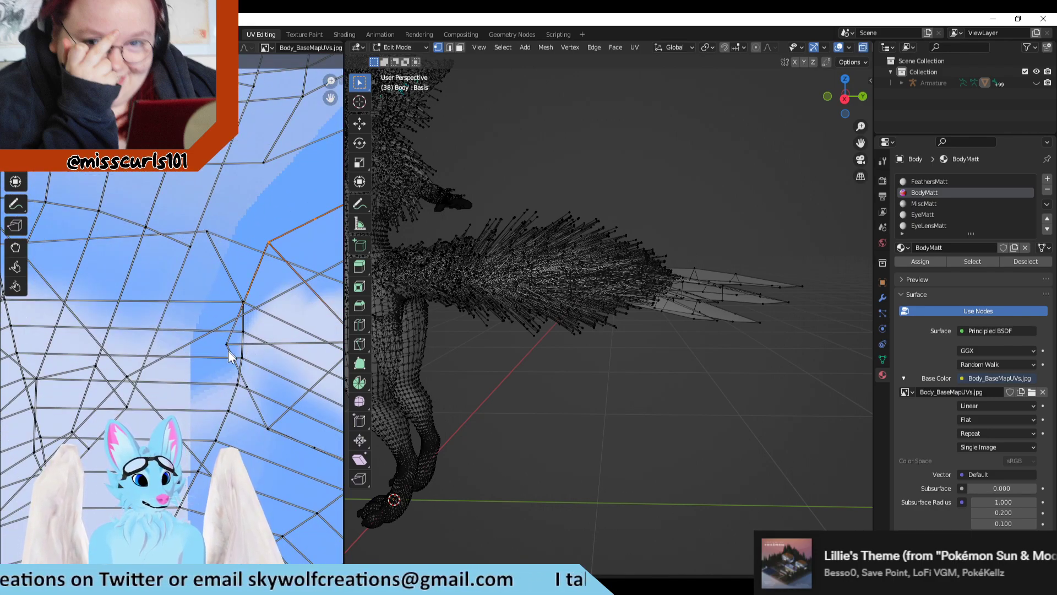
{"action": "scroll", "coordinate": [229, 355], "scroll_direction": "up", "scroll_amount": 3}
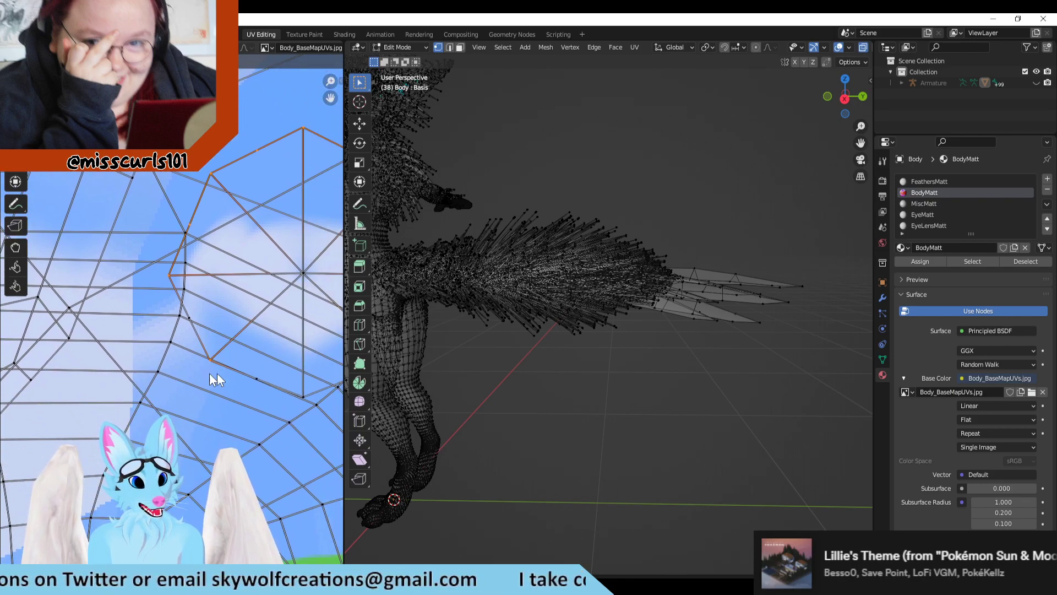
{"action": "middle_click_drag", "start_coordinate": [216, 373], "coordinate": [128, 336]}
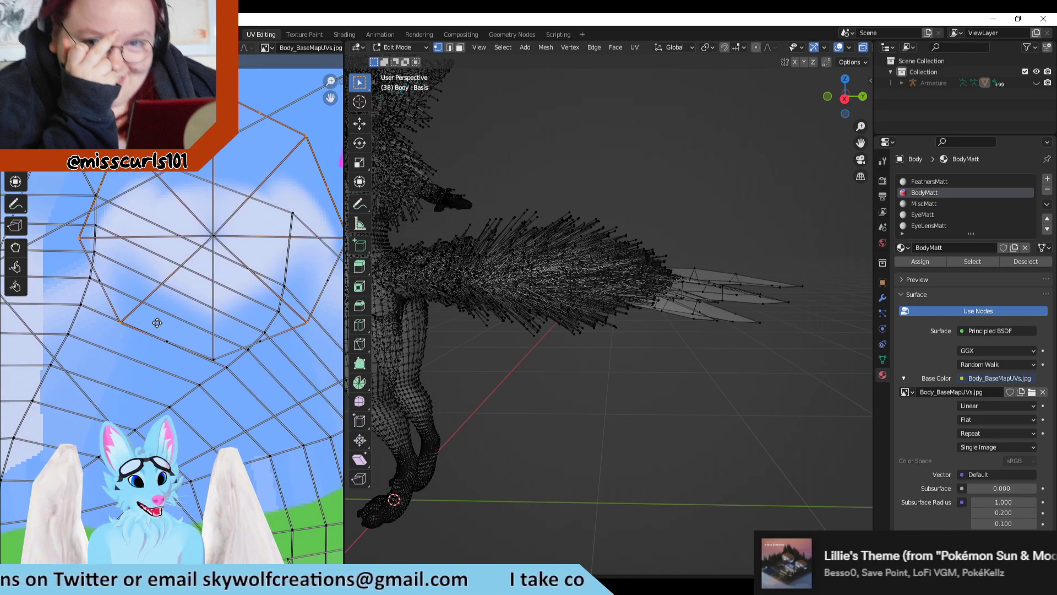
{"action": "left_click", "coordinate": [215, 359], "text": "shift"}
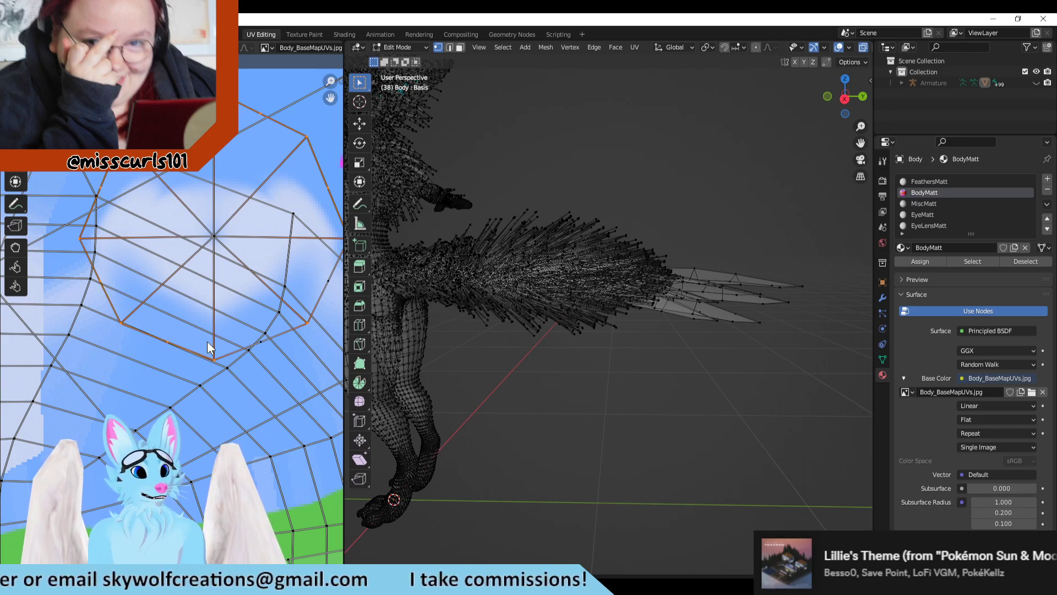
{"action": "middle_click_drag", "start_coordinate": [252, 343], "coordinate": [203, 332]}
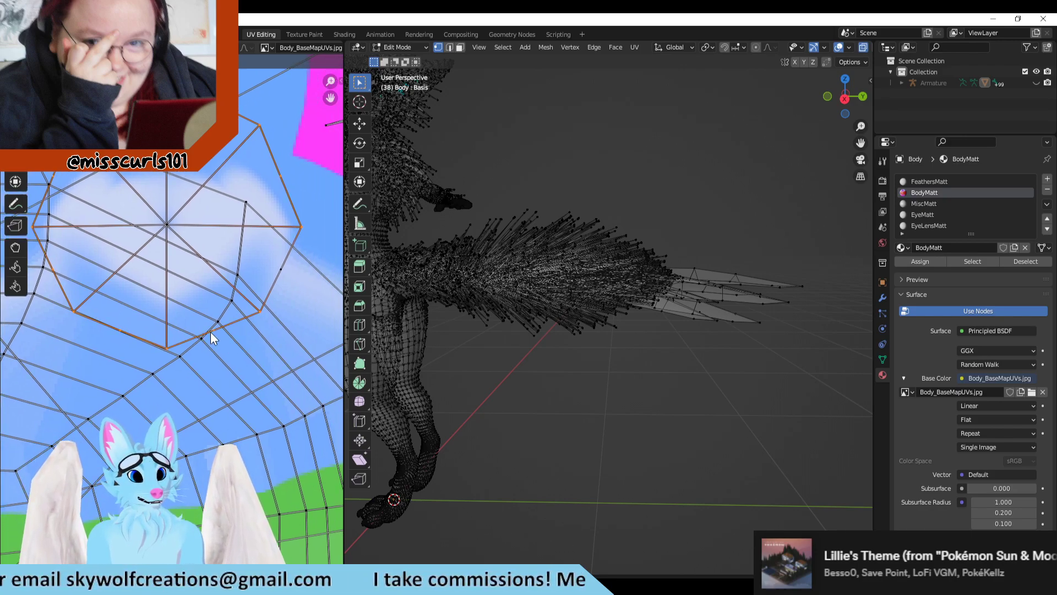
Step: Examine the tail from behind and from the side to locate the octagonal island's highlighted vertices on the mesh
{"action": "middle_click_drag", "start_coordinate": [378, 309], "coordinate": [673, 370]}
{"action": "scroll", "coordinate": [634, 294], "scroll_direction": "up", "scroll_amount": 5}
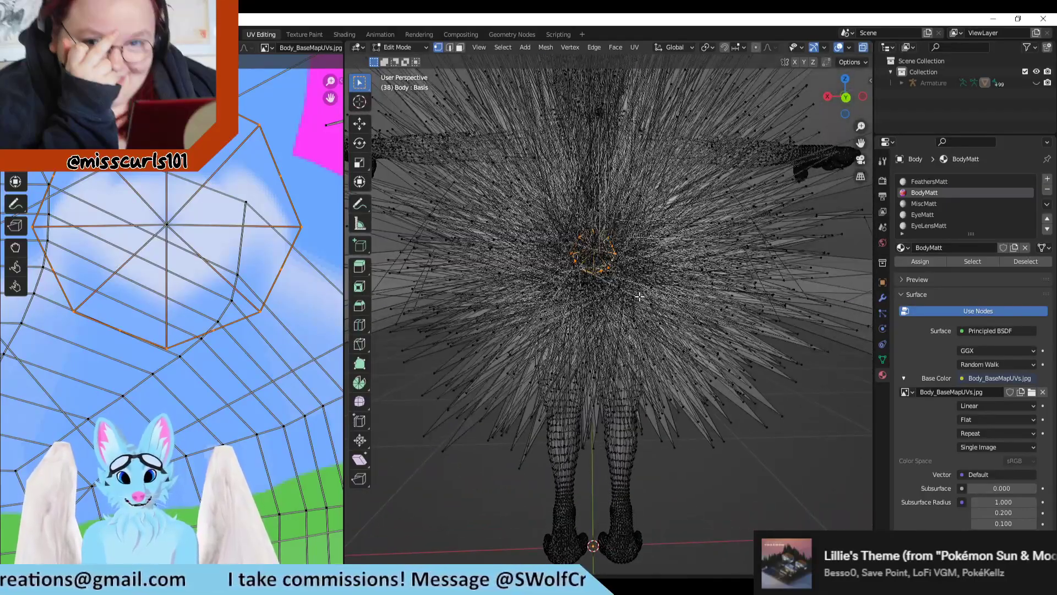
{"action": "scroll", "coordinate": [635, 293], "scroll_direction": "up", "scroll_amount": 4}
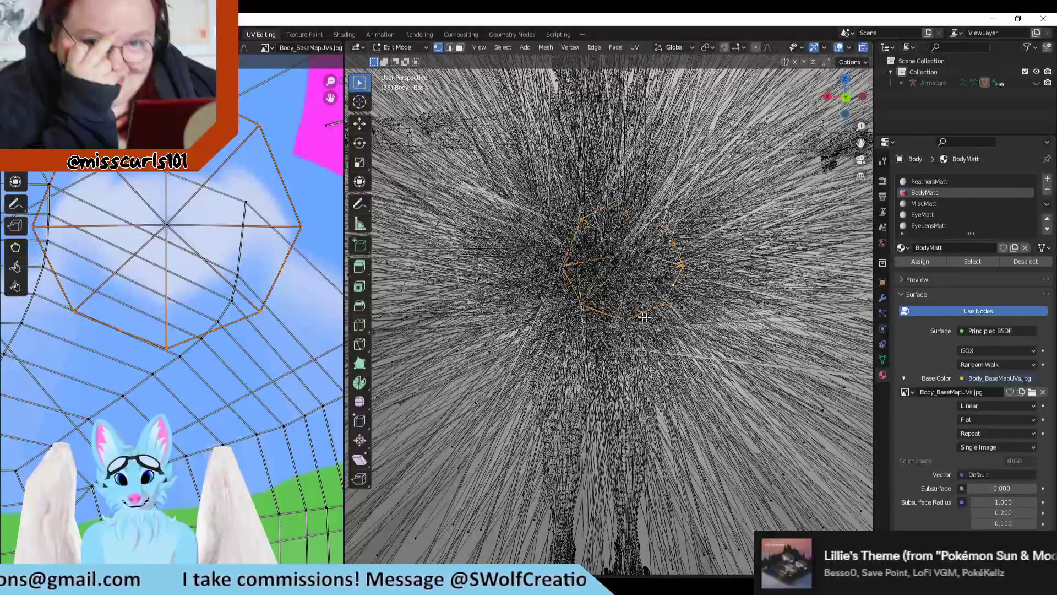
{"action": "middle_click_drag", "start_coordinate": [645, 314], "coordinate": [659, 320]}
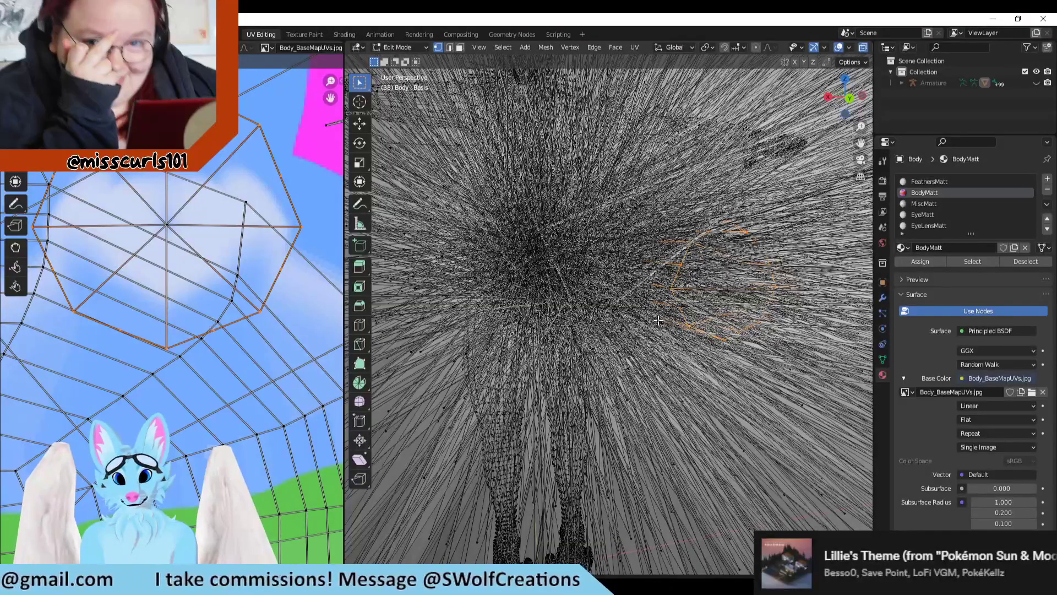
{"action": "scroll", "coordinate": [655, 322], "scroll_direction": "down", "scroll_amount": 7}
{"action": "middle_click_drag", "start_coordinate": [604, 347], "coordinate": [638, 363]}
{"action": "scroll", "coordinate": [678, 367], "scroll_direction": "up", "scroll_amount": 4}
{"action": "scroll", "coordinate": [679, 368], "scroll_direction": "down", "scroll_amount": 4}
{"action": "scroll", "coordinate": [260, 317], "scroll_direction": "down", "scroll_amount": 5}
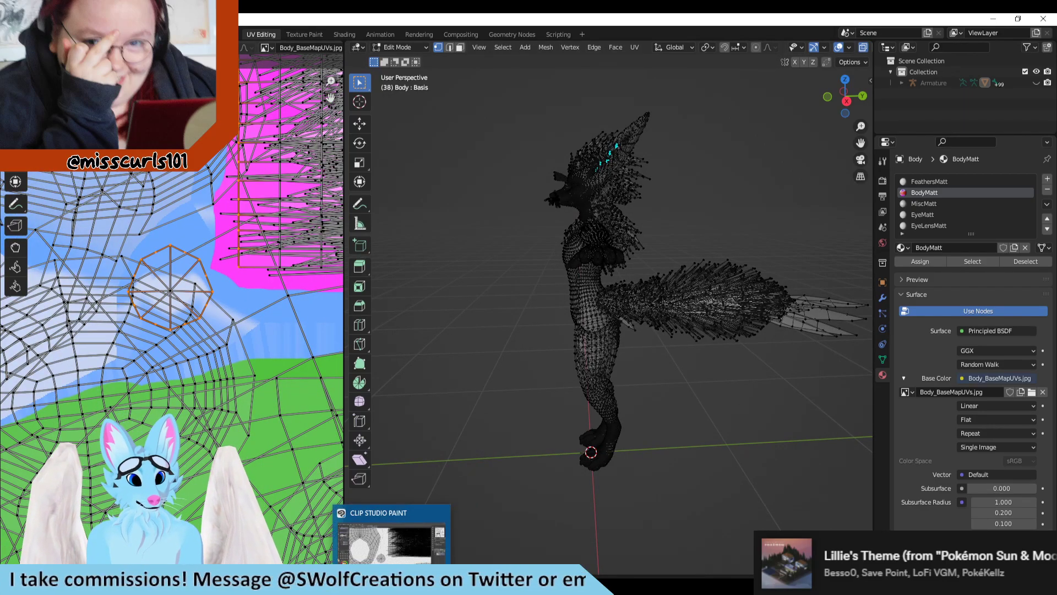
{"action": "scroll", "coordinate": [678, 418], "scroll_direction": "up", "scroll_amount": 2}
{"action": "middle_click_drag", "start_coordinate": [692, 368], "coordinate": [570, 344], "text": "shift"}
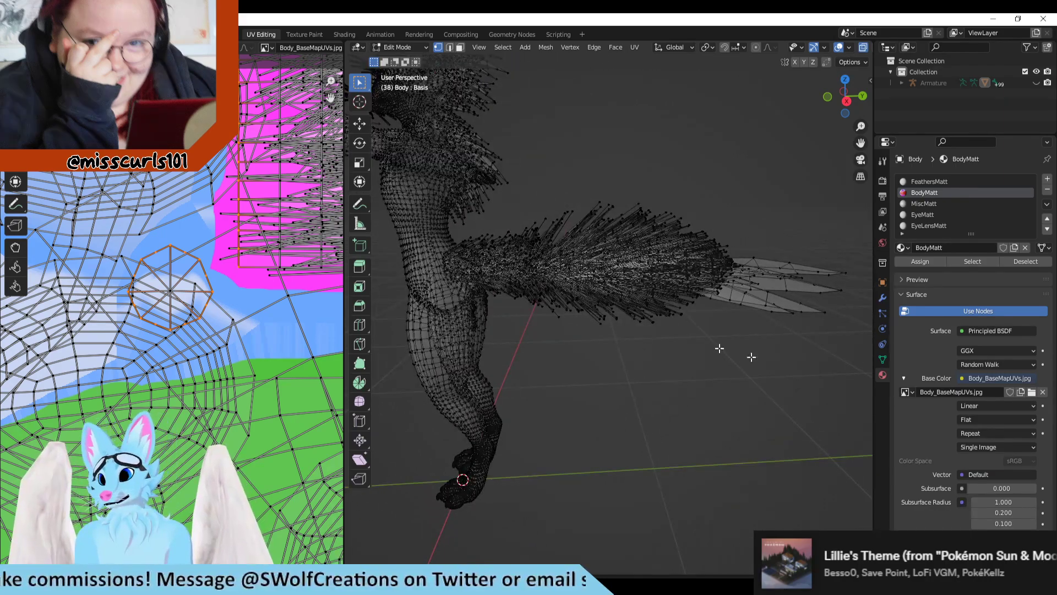
{"action": "scroll", "coordinate": [661, 366], "scroll_direction": "up", "scroll_amount": 1}
{"action": "middle_click_drag", "start_coordinate": [672, 382], "coordinate": [666, 406], "text": "shift"}
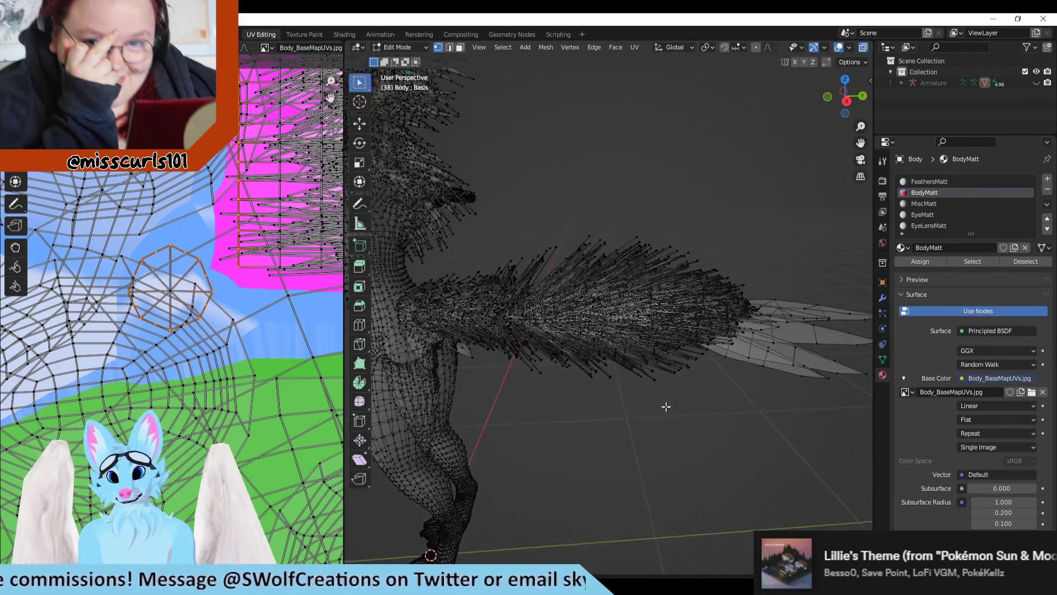
Step: Browse the Body mesh's shape keys for ones affecting the tail, previewing HideMesh_UpperLeg_R along the way
{"action": "left_click", "coordinate": [884, 359]}
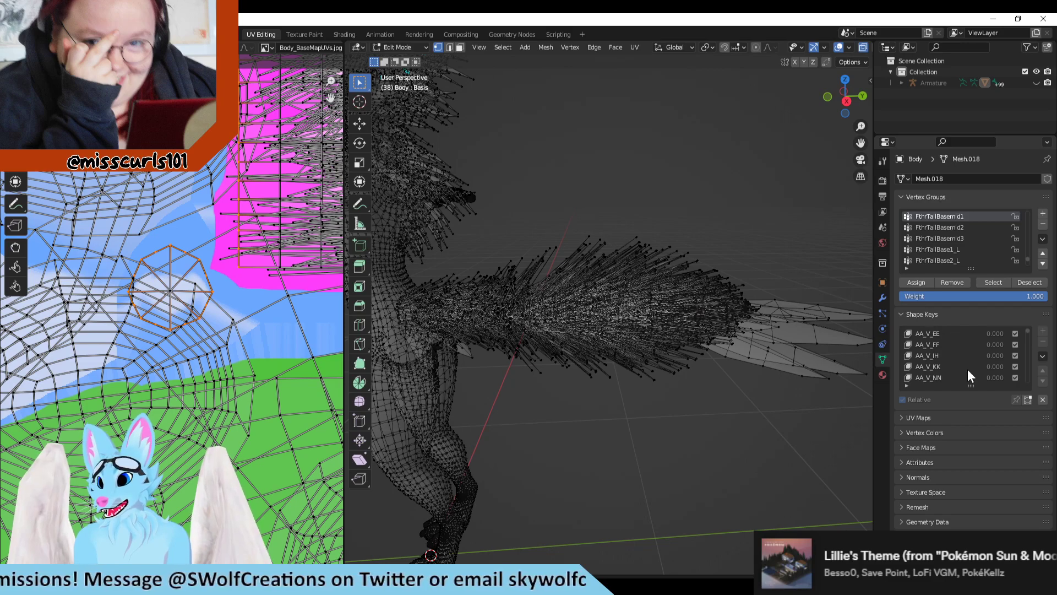
{"action": "scroll", "coordinate": [963, 367], "scroll_direction": "down", "scroll_amount": 5}
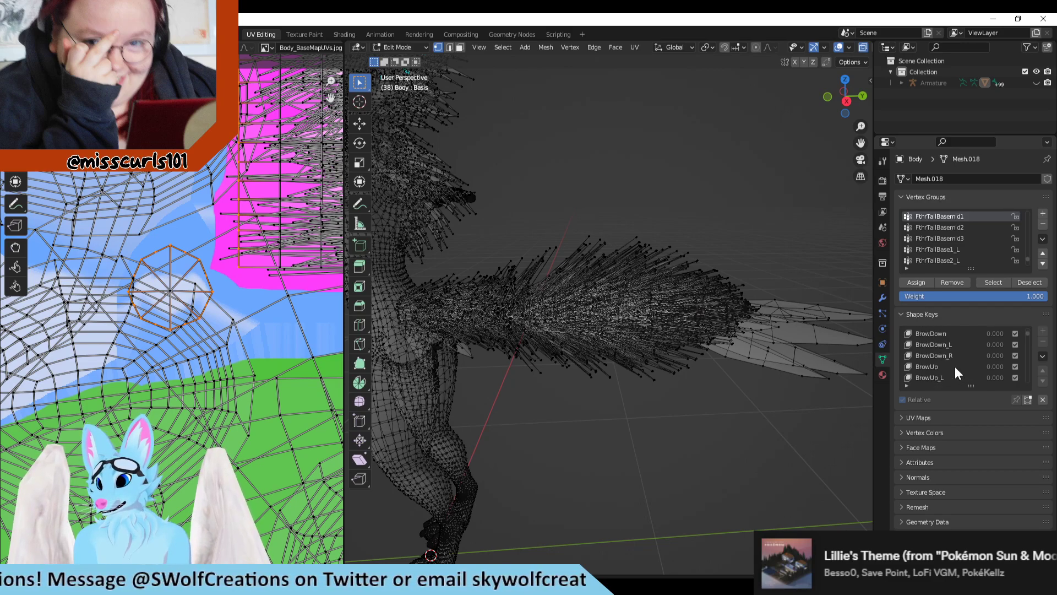
{"action": "scroll", "coordinate": [956, 369], "scroll_direction": "down", "scroll_amount": 8}
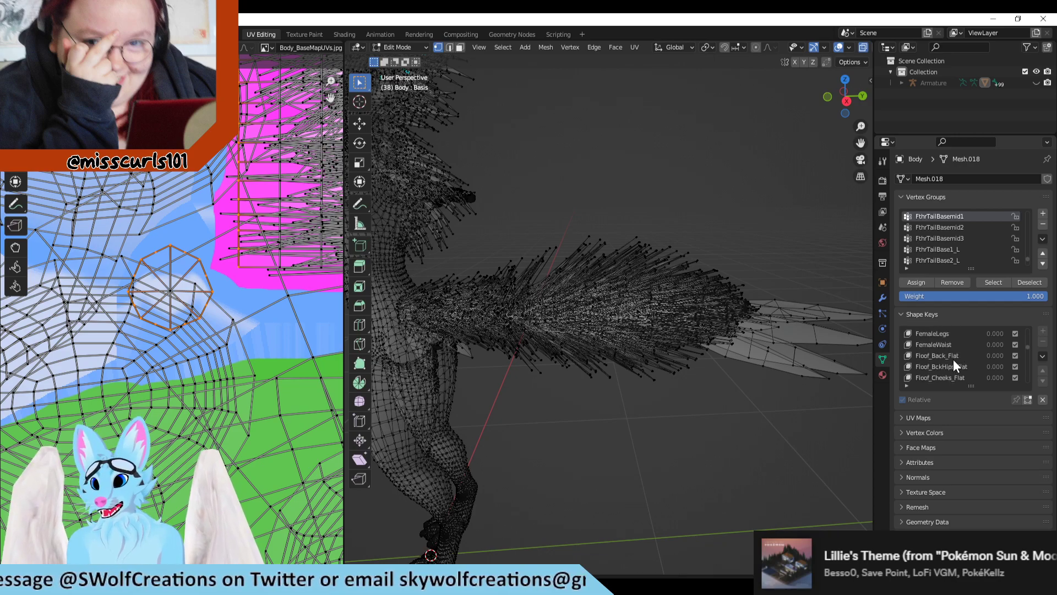
{"action": "scroll", "coordinate": [953, 366], "scroll_direction": "down", "scroll_amount": 5}
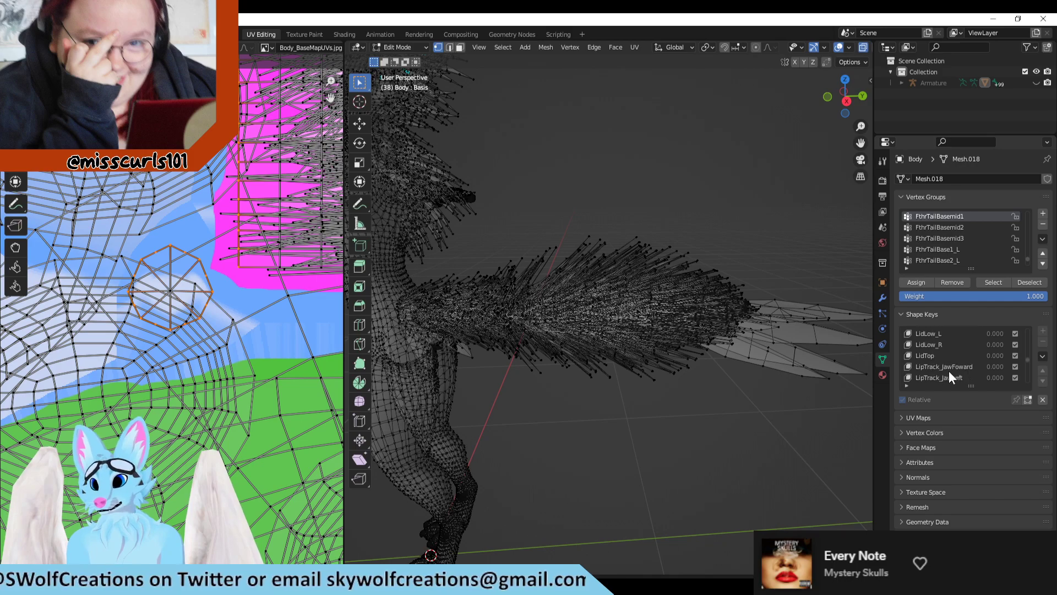
{"action": "scroll", "coordinate": [949, 371], "scroll_direction": "down", "scroll_amount": 4}
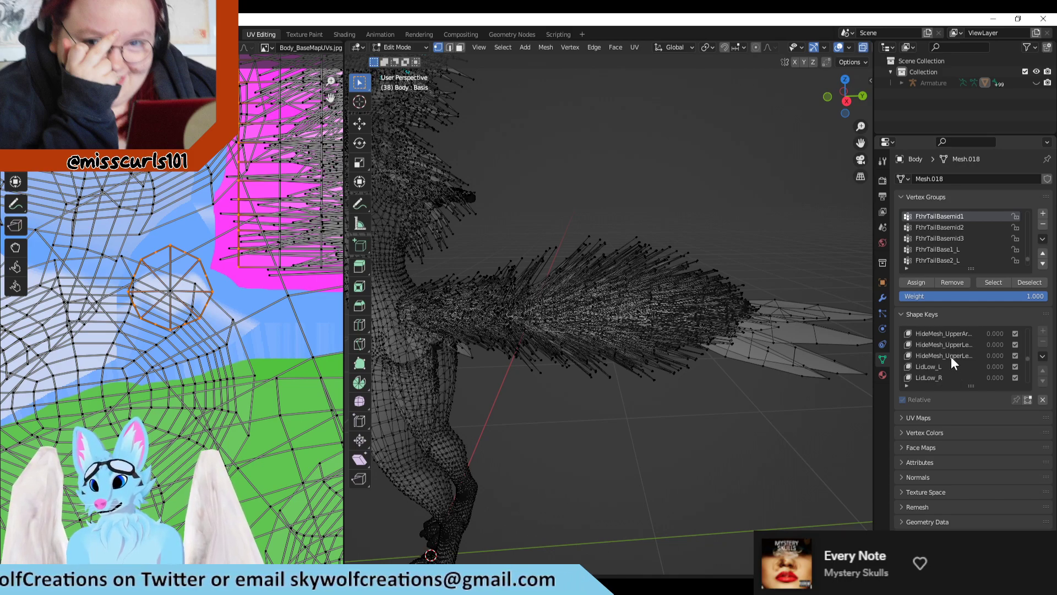
{"action": "left_click", "coordinate": [949, 355]}
{"action": "scroll", "coordinate": [956, 375], "scroll_direction": "down", "scroll_amount": 7}
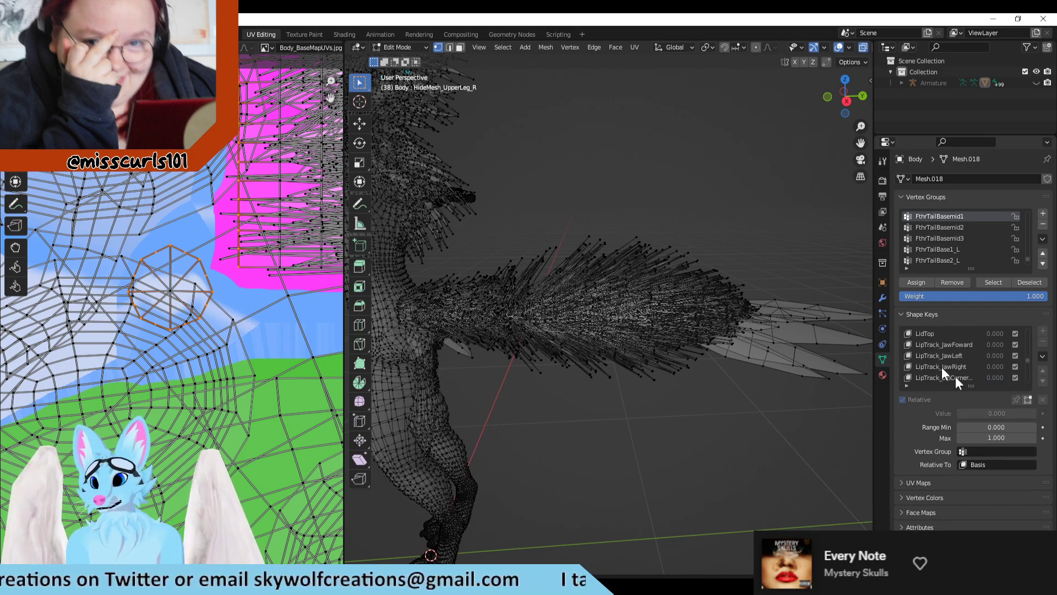
{"action": "scroll", "coordinate": [980, 373], "scroll_direction": "down", "scroll_amount": 15}
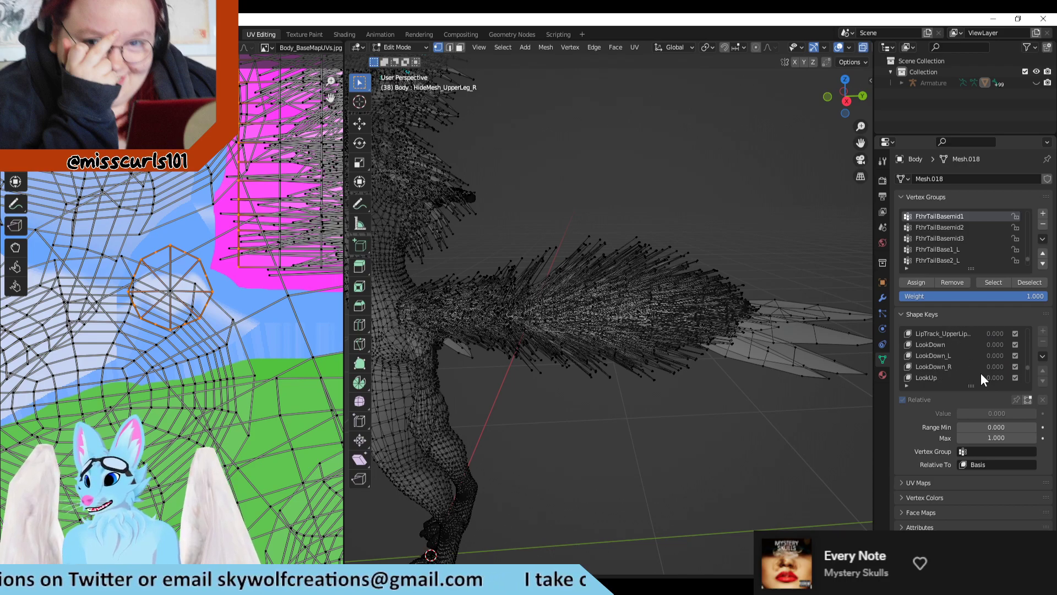
{"action": "scroll", "coordinate": [980, 374], "scroll_direction": "down", "scroll_amount": 12}
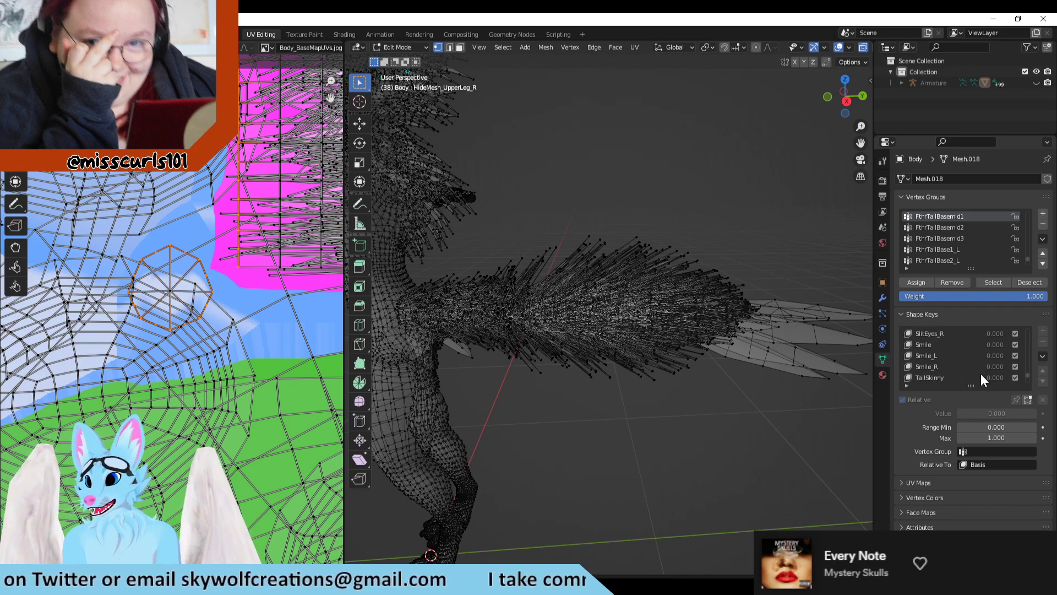
Step: Compare the Tail_FurStandUp and Tail_Poof_Fluff shape keys on the tail and try to adjust Tail_Poof_Fluff's value
{"action": "left_click", "coordinate": [946, 356]}
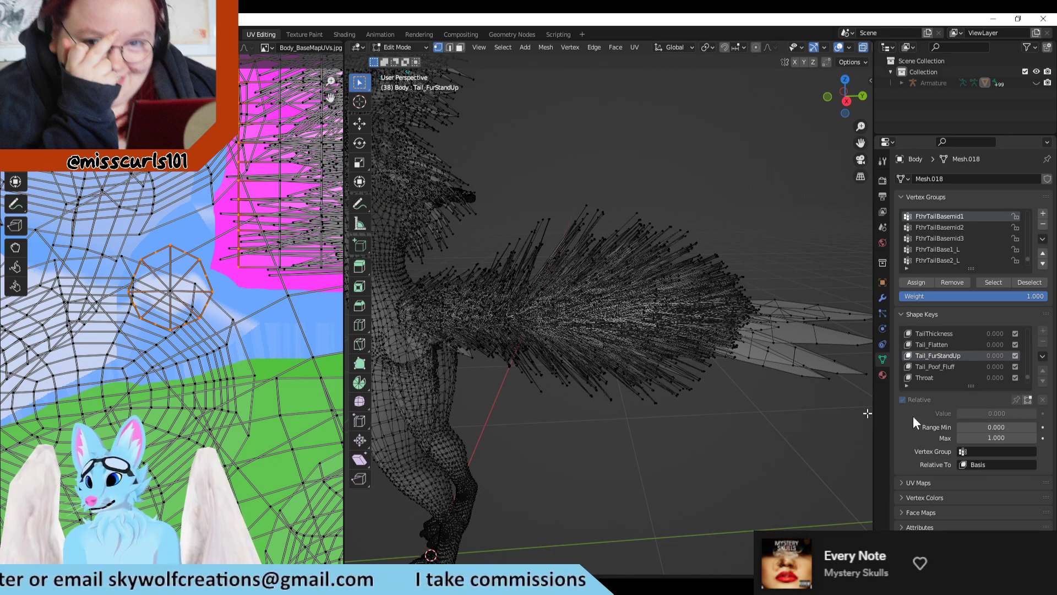
{"action": "left_click", "coordinate": [957, 367]}
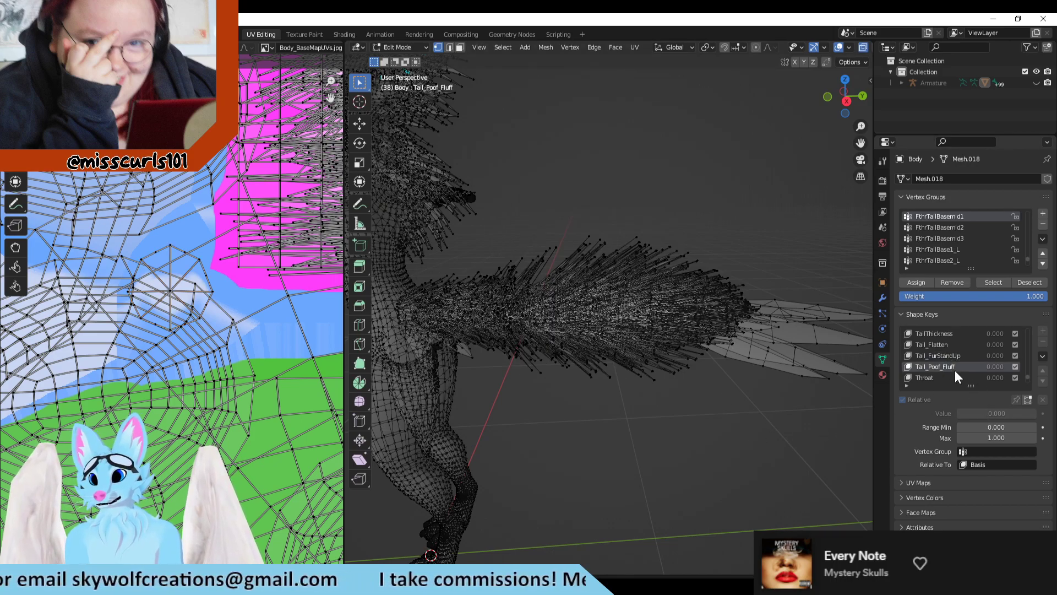
{"action": "left_click", "coordinate": [961, 355]}
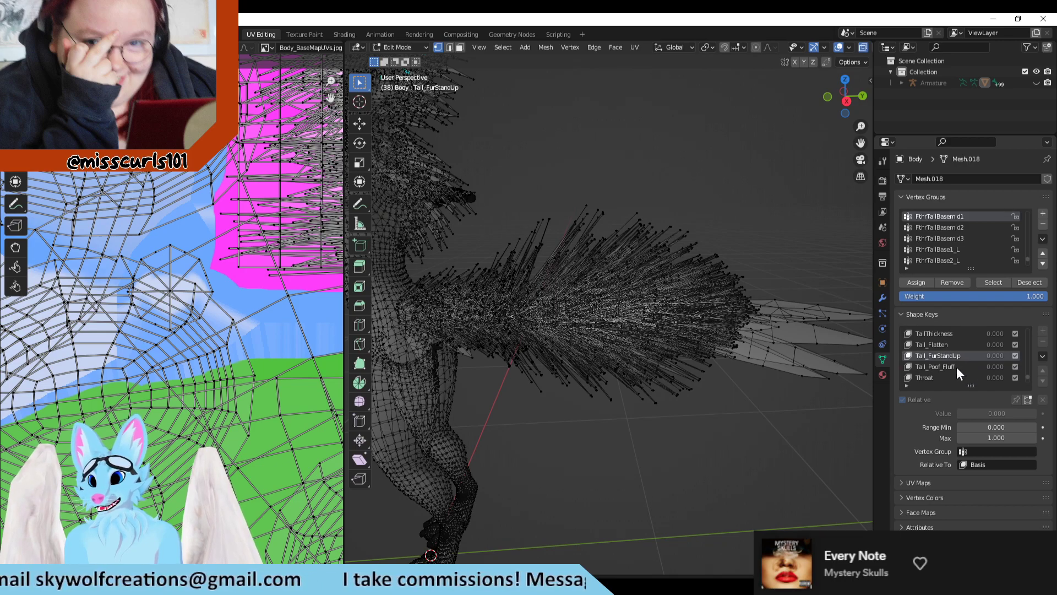
{"action": "left_click", "coordinate": [957, 367]}
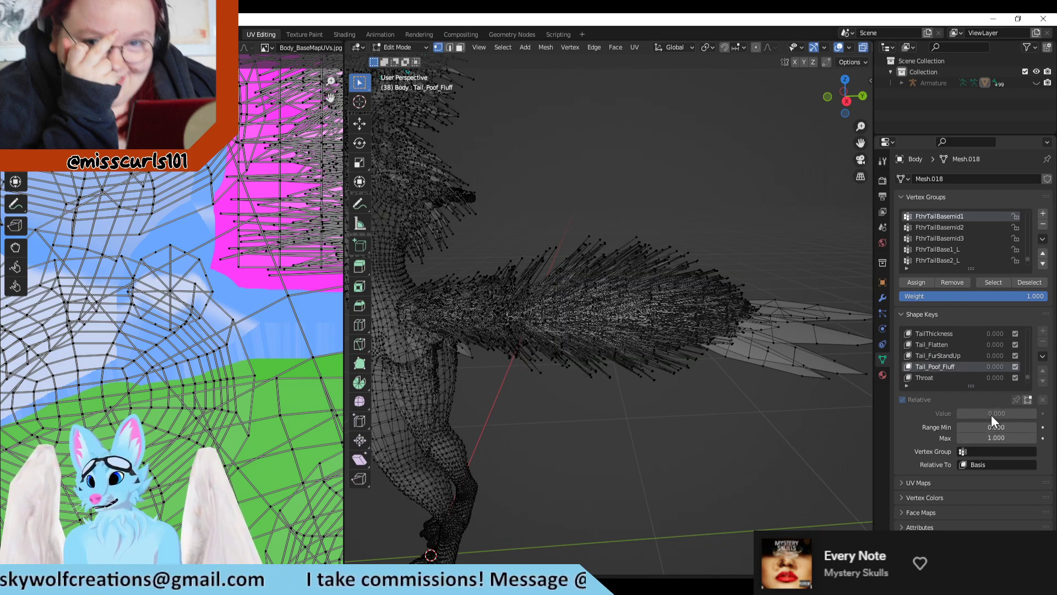
{"action": "left_click_drag", "start_coordinate": [991, 416], "coordinate": [1031, 415]}
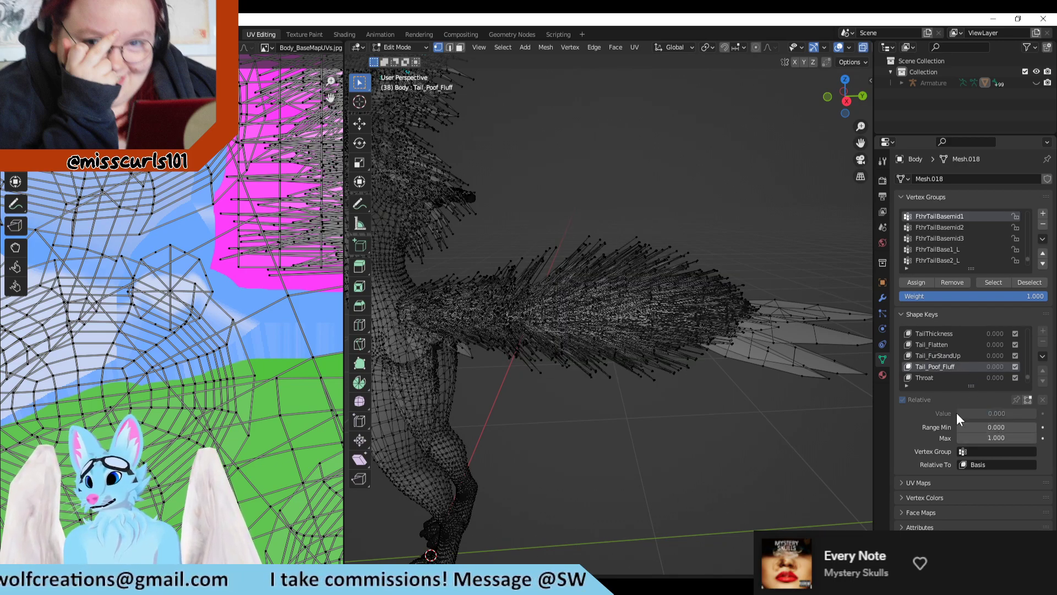
Step: Activate the Tail_Flatten shape key with a value of 0.136 and examine the flattened tail
{"action": "left_click", "coordinate": [946, 344]}
{"action": "middle_click_drag", "start_coordinate": [673, 378], "coordinate": [656, 443]}
{"action": "middle_click_drag", "start_coordinate": [618, 484], "coordinate": [911, 333]}
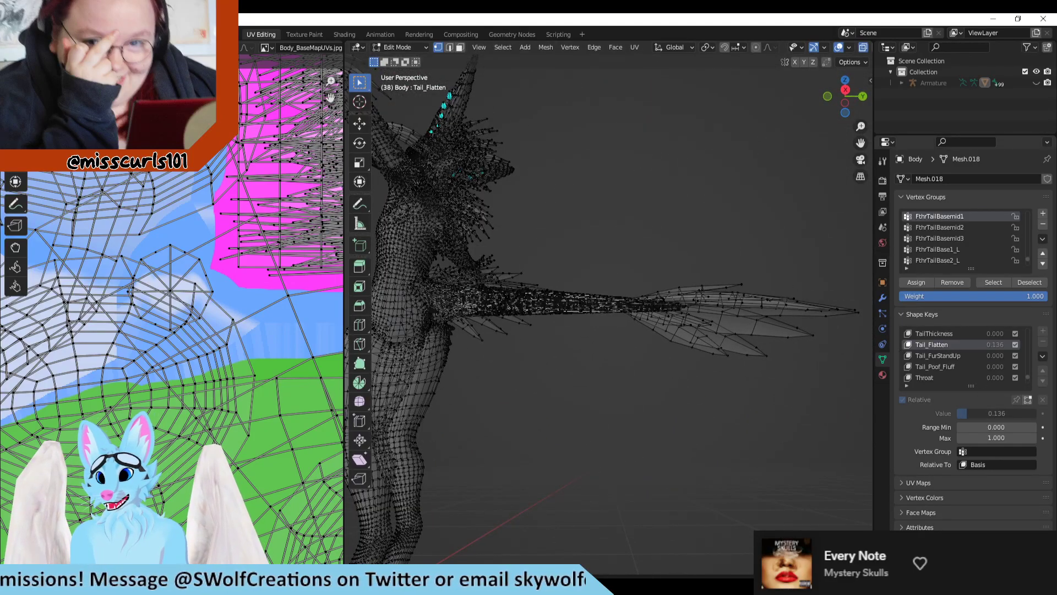
Step: Compare the tail under the Tail_FurStandUp, TailThickness and Tail_Flatten shape keys
{"action": "left_click", "coordinate": [936, 366]}
{"action": "middle_click_drag", "start_coordinate": [798, 402], "coordinate": [612, 346]}
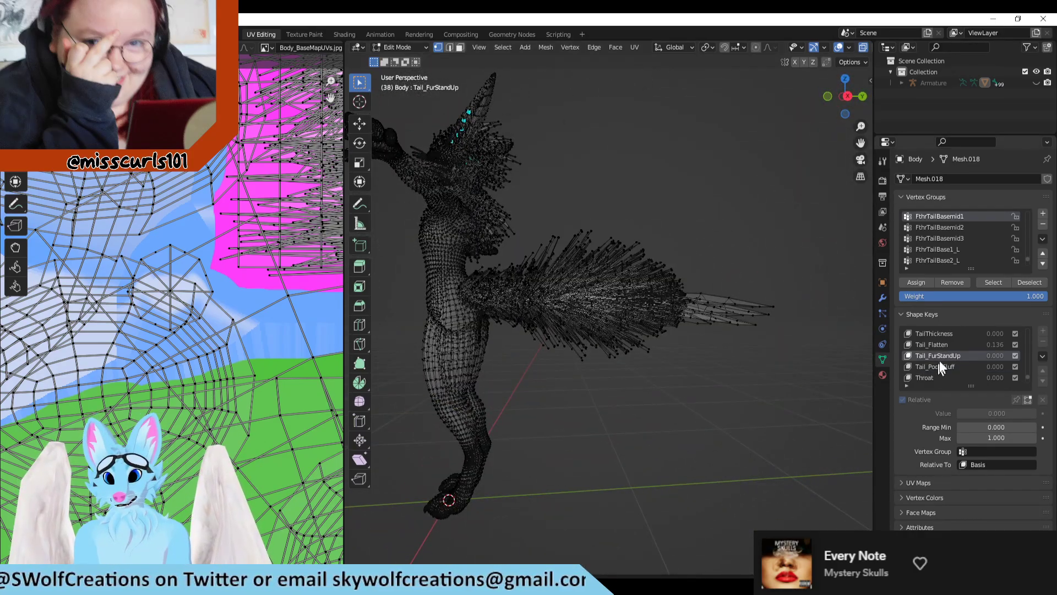
{"action": "left_click", "coordinate": [942, 343]}
{"action": "left_click", "coordinate": [939, 334]}
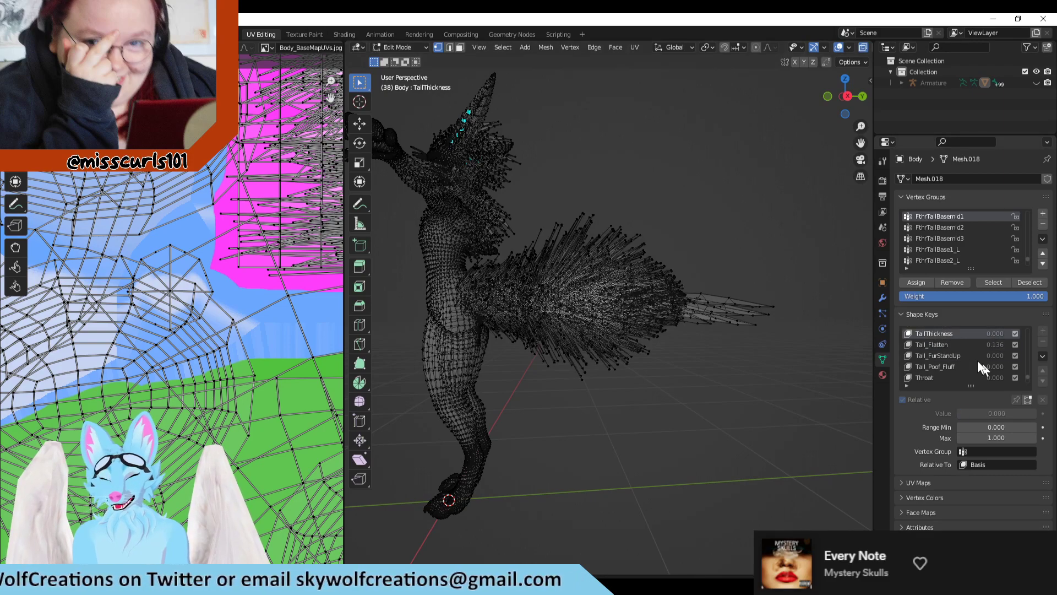
{"action": "left_click", "coordinate": [949, 344]}
{"action": "middle_click_drag", "start_coordinate": [834, 363], "coordinate": [638, 344]}
{"action": "scroll", "coordinate": [621, 314], "scroll_direction": "down", "scroll_amount": 3}
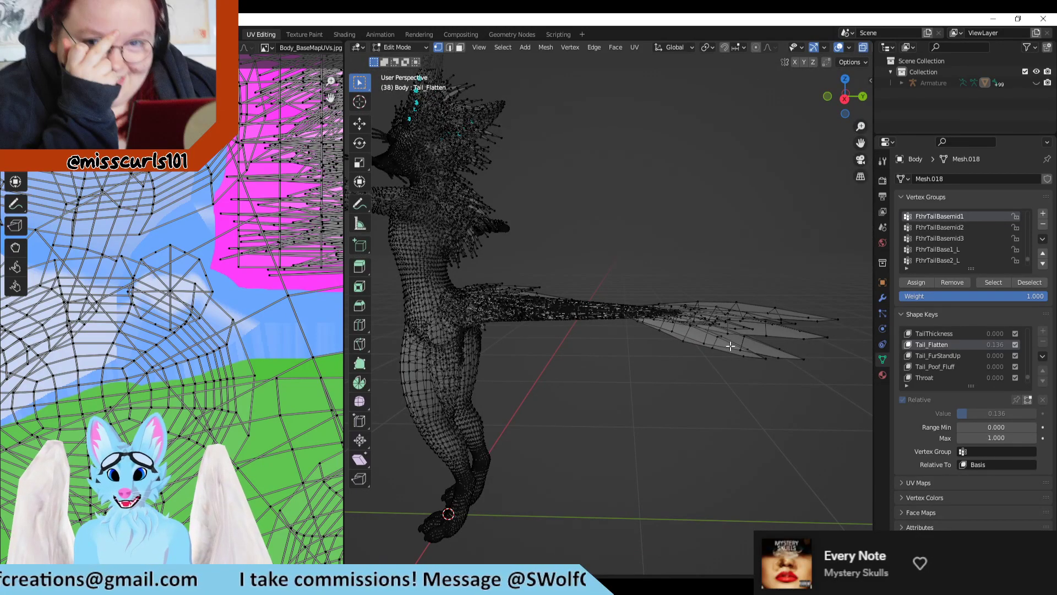
Step: Undo the recent shape key switches until Tail_FurStandUp is active, checking the tail and the whole figure
{"action": "key", "text": "ctrl+z"}
{"action": "middle_click_drag", "start_coordinate": [648, 400], "coordinate": [673, 443]}
{"action": "key", "text": "ctrl+shift+z"}
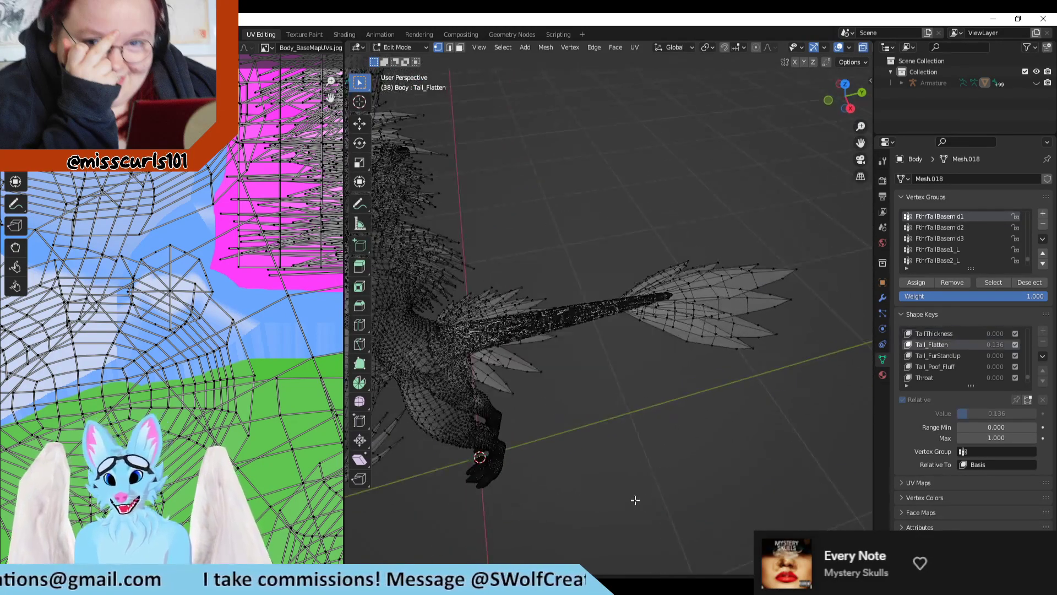
{"action": "key", "text": "ctrl+z"}
{"action": "key", "text": "ctrl+z"}
{"action": "scroll", "coordinate": [625, 484], "scroll_direction": "down", "scroll_amount": 2}
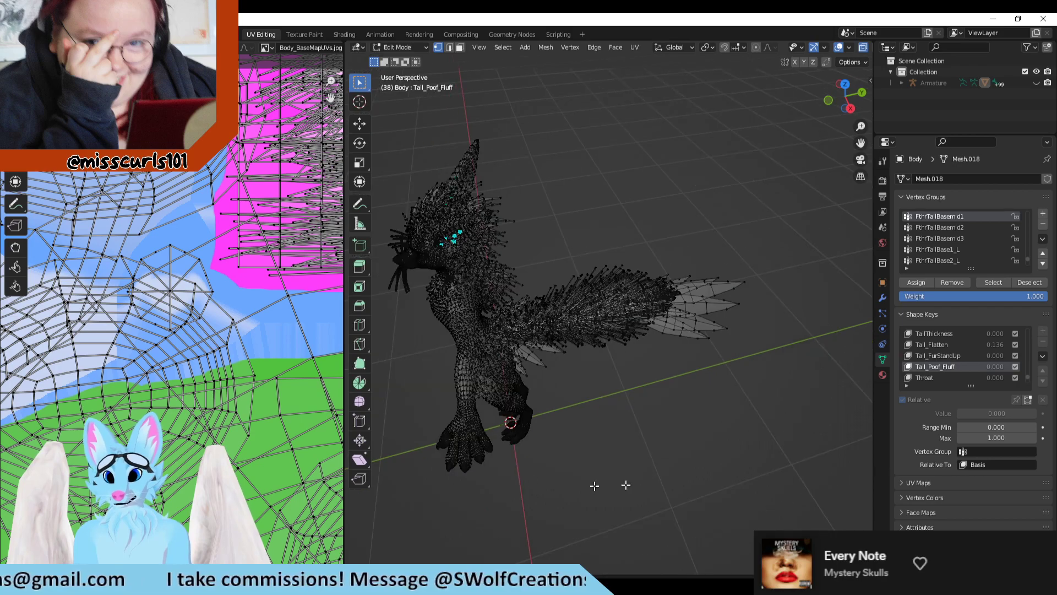
{"action": "middle_click_drag", "start_coordinate": [508, 431], "coordinate": [806, 383]}
{"action": "middle_click_drag", "start_coordinate": [739, 362], "coordinate": [592, 424]}
{"action": "scroll", "coordinate": [582, 429], "scroll_direction": "up", "scroll_amount": 2}
{"action": "key", "text": "ctrl+z"}
{"action": "scroll", "coordinate": [673, 363], "scroll_direction": "up", "scroll_amount": 3}
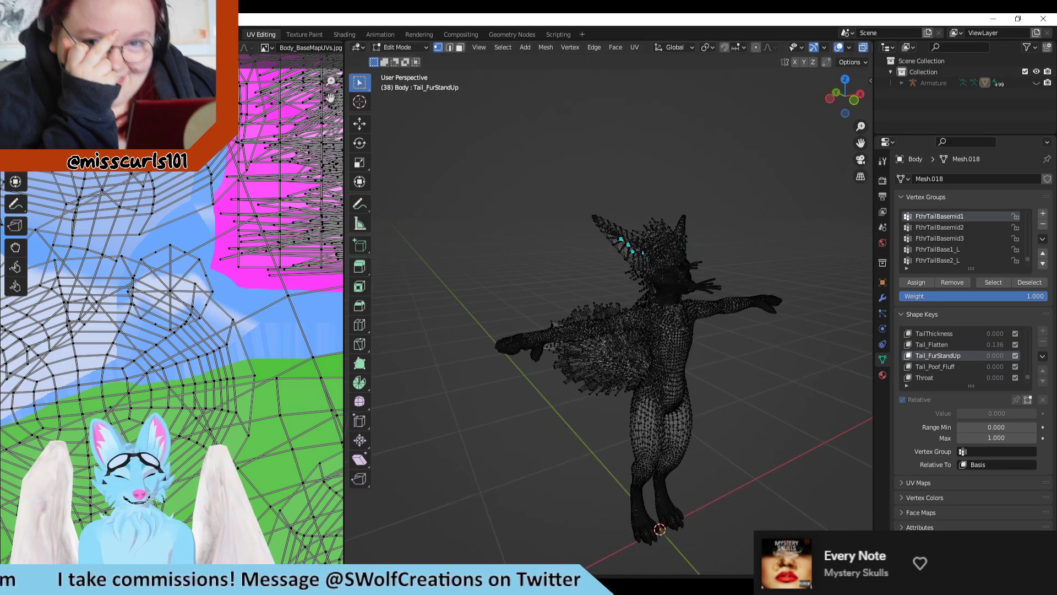
Step: Switch to Clip Studio Paint and lasso the small octagonal island on the BodyUV layer
{"action": "key", "text": "alt+Tab"}
{"action": "scroll", "coordinate": [454, 302], "scroll_direction": "up", "scroll_amount": 2}
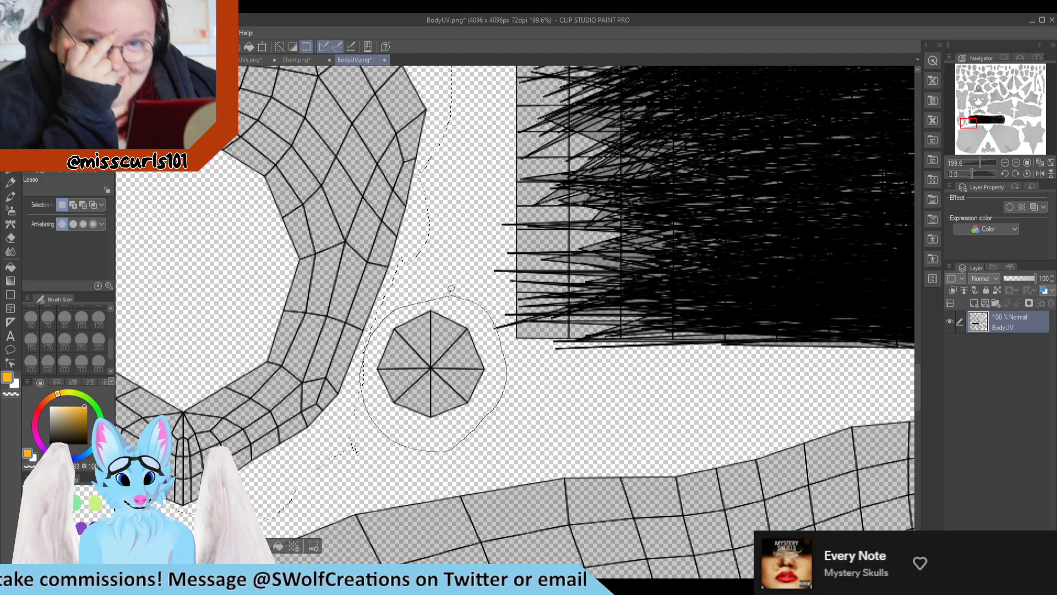
{"action": "left_click_drag", "start_coordinate": [451, 289], "coordinate": [468, 319]}
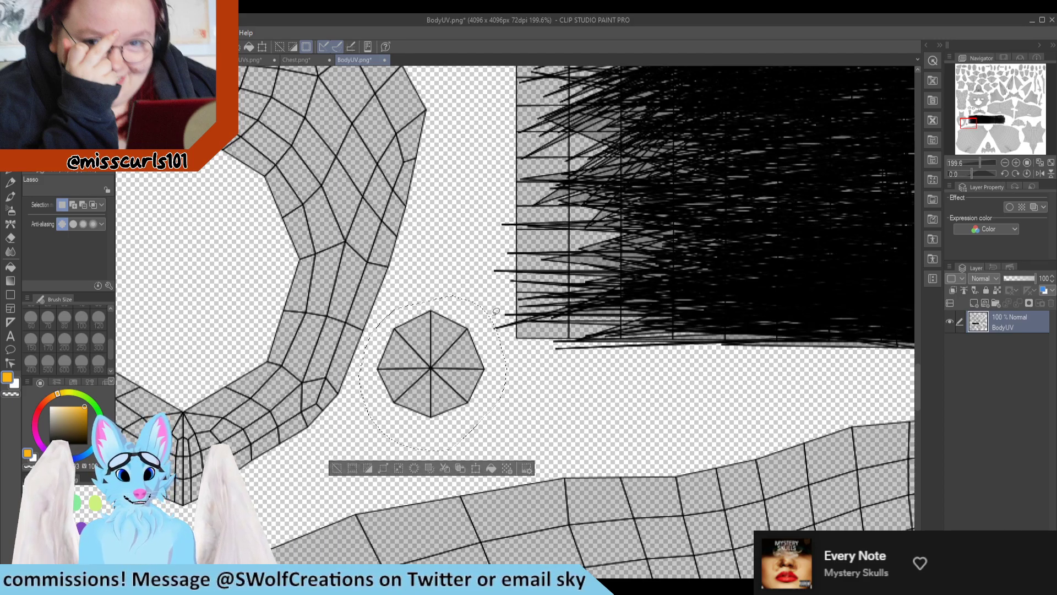
{"action": "scroll", "coordinate": [496, 311], "scroll_direction": "down", "scroll_amount": 3}
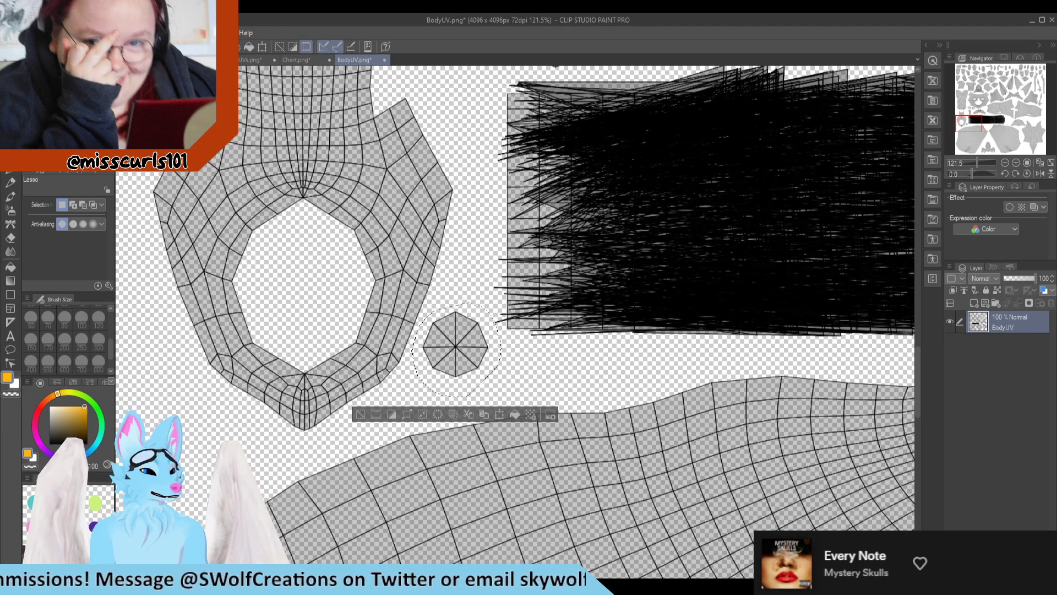
Step: Switch back to Blender and examine the avatar from several sides alongside the full UV layout
{"action": "key", "text": "alt+Tab"}
{"action": "middle_click_drag", "start_coordinate": [528, 363], "coordinate": [578, 384]}
{"action": "scroll", "coordinate": [595, 424], "scroll_direction": "up", "scroll_amount": 2}
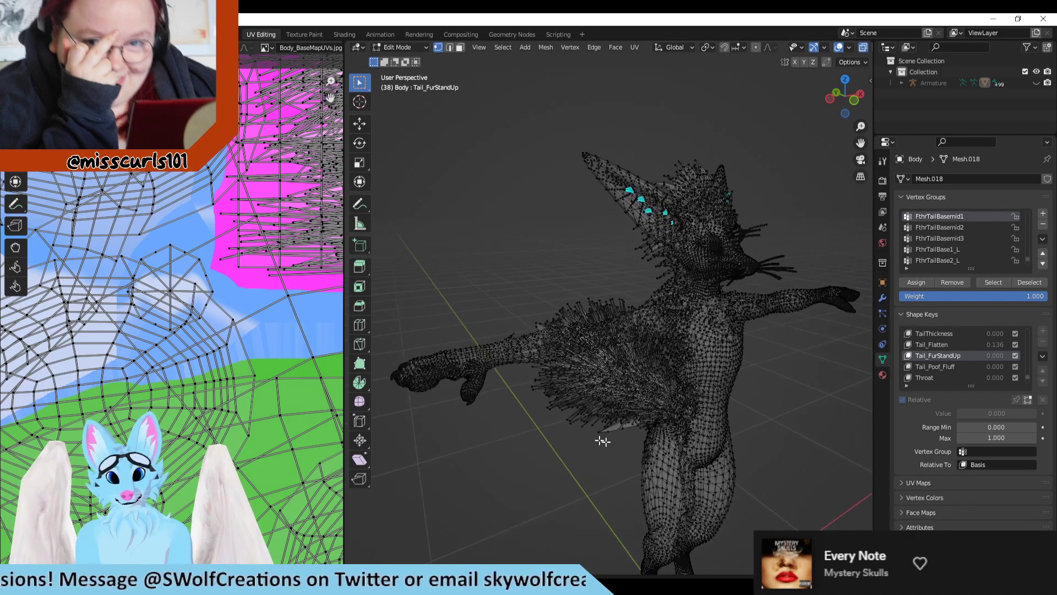
{"action": "middle_click_drag", "start_coordinate": [602, 440], "coordinate": [375, 363]}
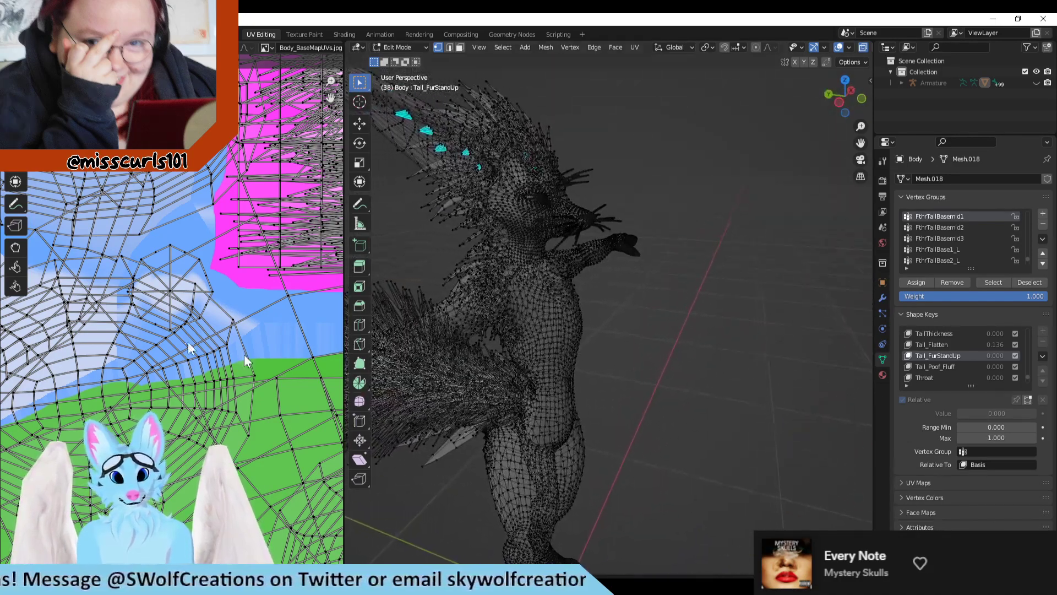
{"action": "scroll", "coordinate": [245, 361], "scroll_direction": "down", "scroll_amount": 3}
{"action": "scroll", "coordinate": [538, 347], "scroll_direction": "down", "scroll_amount": 5}
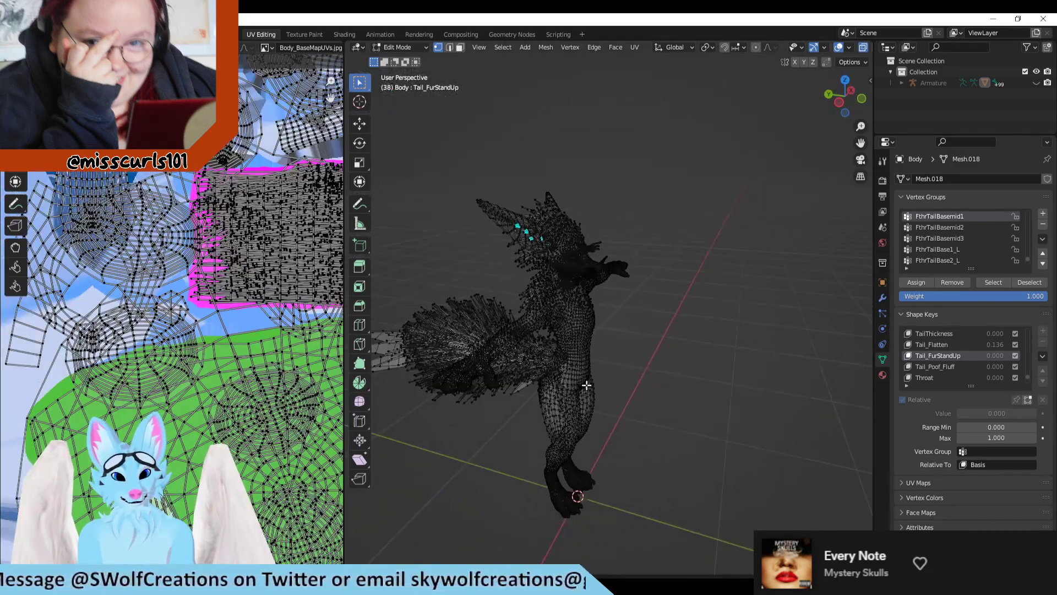
{"action": "scroll", "coordinate": [644, 416], "scroll_direction": "down", "scroll_amount": 2}
{"action": "scroll", "coordinate": [644, 416], "scroll_direction": "up", "scroll_amount": 10}
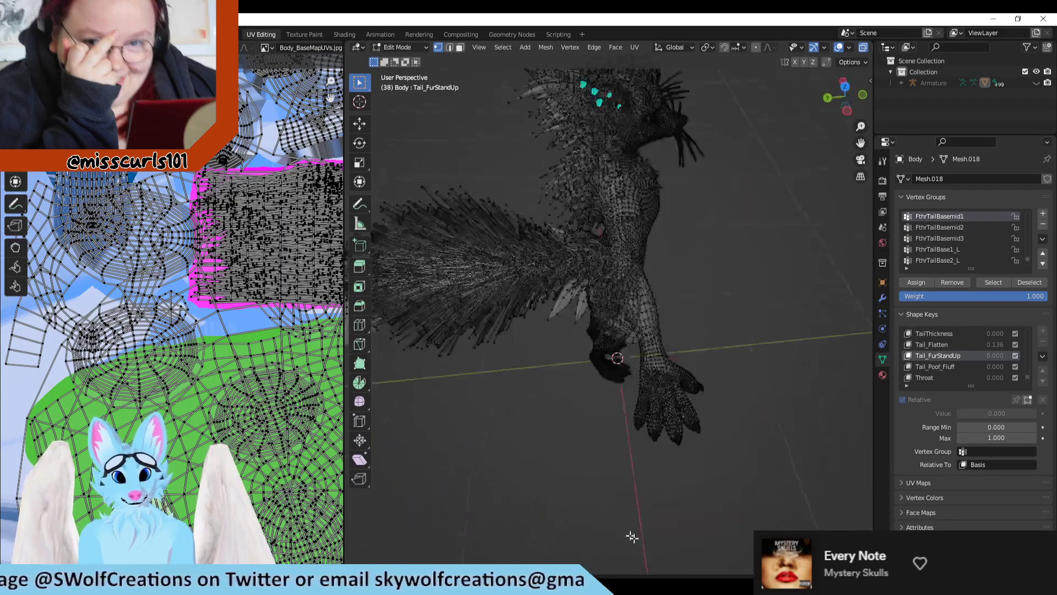
{"action": "scroll", "coordinate": [589, 375], "scroll_direction": "down", "scroll_amount": 4}
{"action": "middle_click_drag", "start_coordinate": [589, 375], "coordinate": [639, 377]}
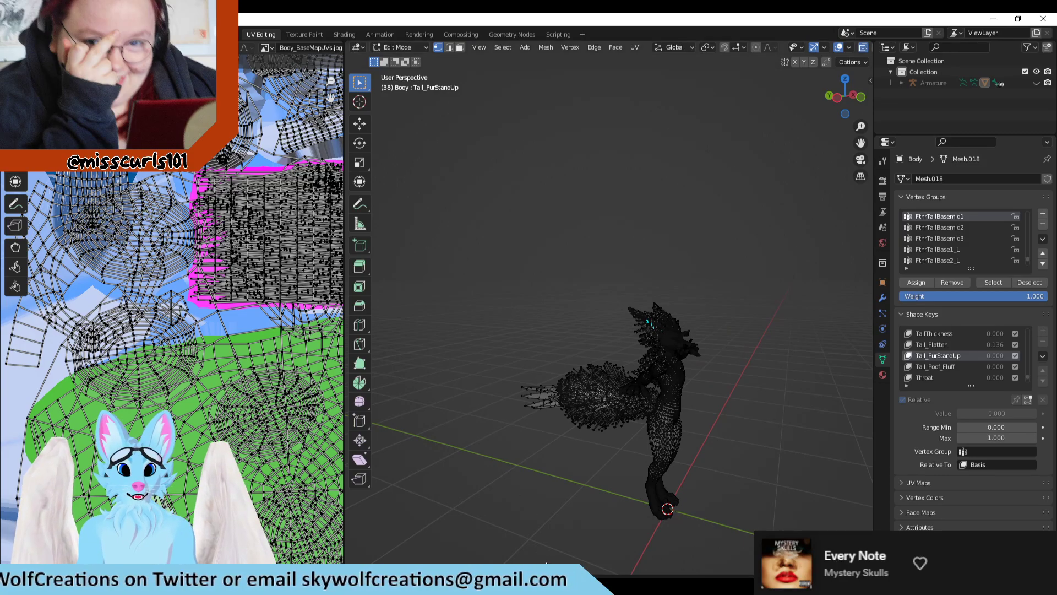
{"action": "left_click", "coordinate": [435, 585]}
{"action": "left_click", "coordinate": [435, 585]}
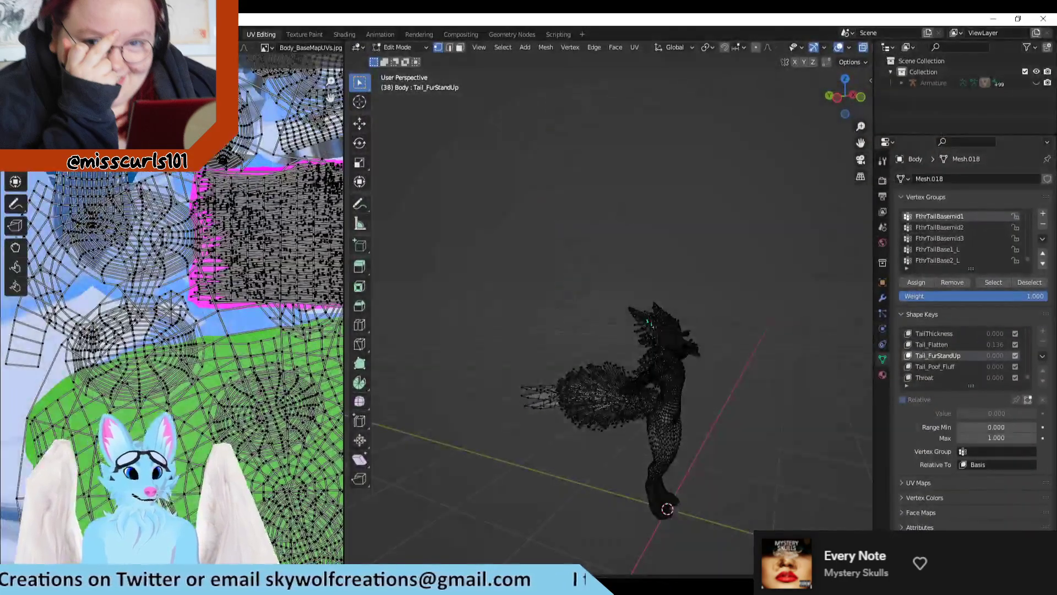
{"action": "mouse_move", "coordinate": [284, 585]}
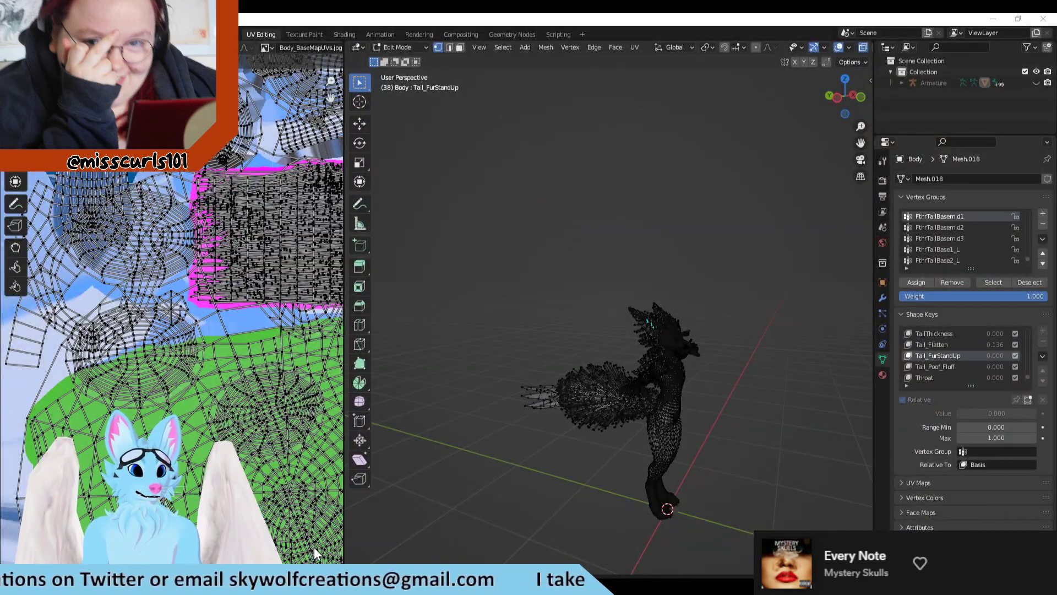
{"action": "left_click", "coordinate": [25, 34]}
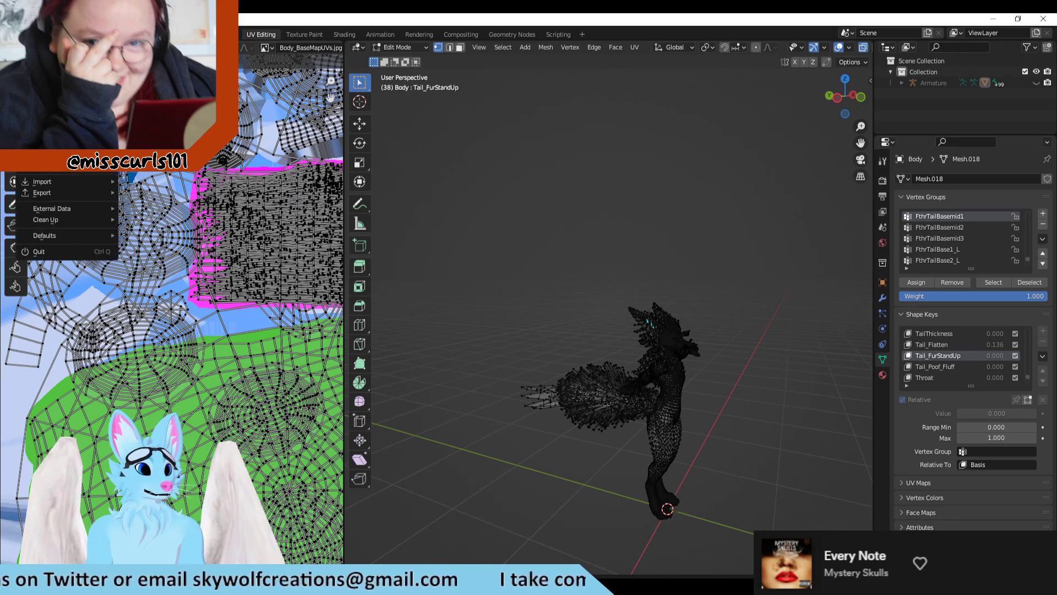
{"action": "mouse_move", "coordinate": [60, 183]}
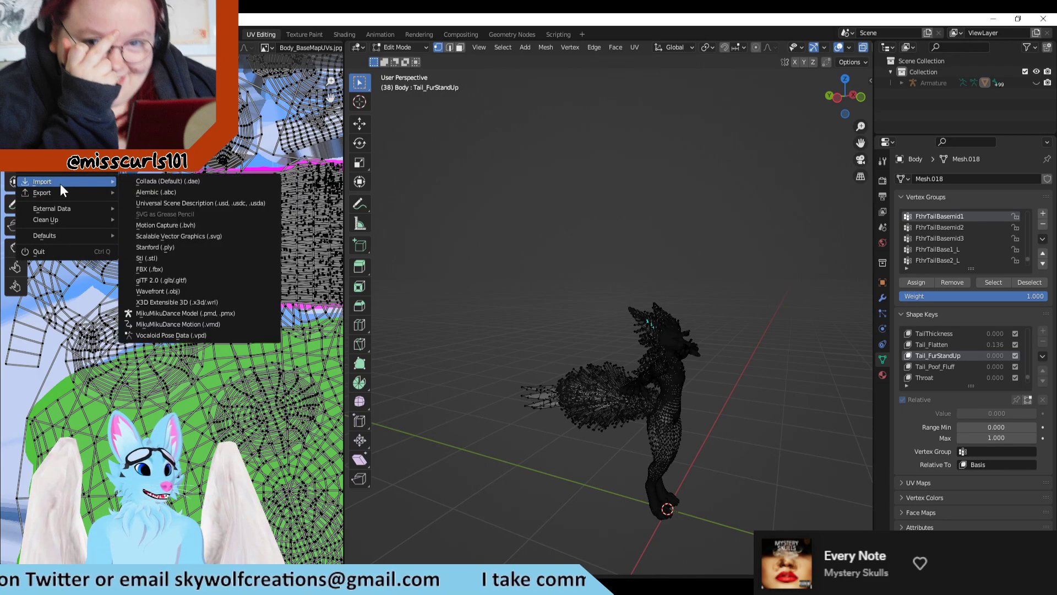
{"action": "left_click", "coordinate": [164, 270]}
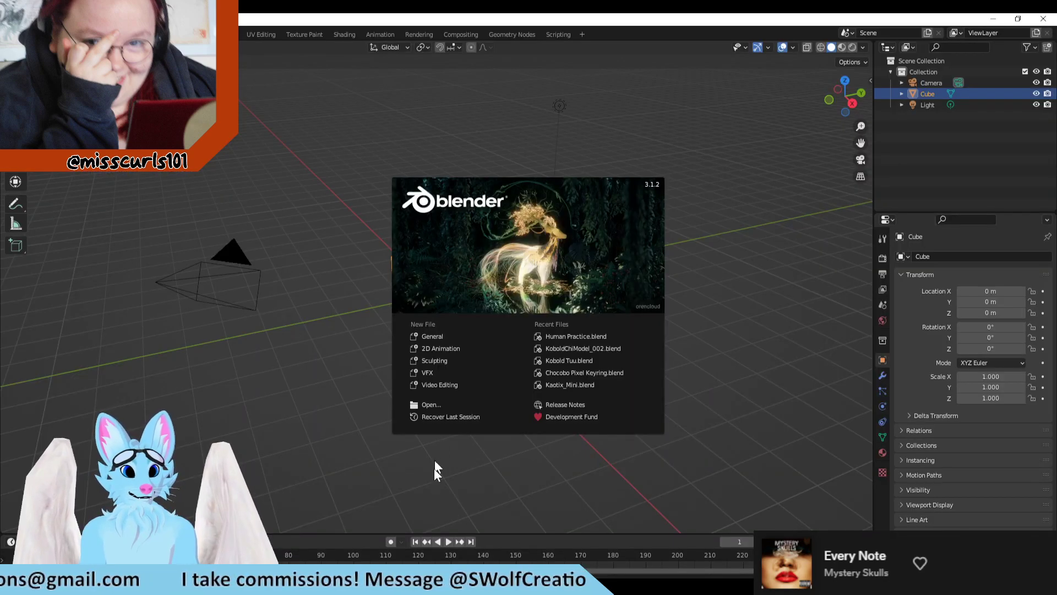
Step: In a new Blender window, delete the default cube, camera and light from the scene
{"action": "left_click", "coordinate": [434, 474]}
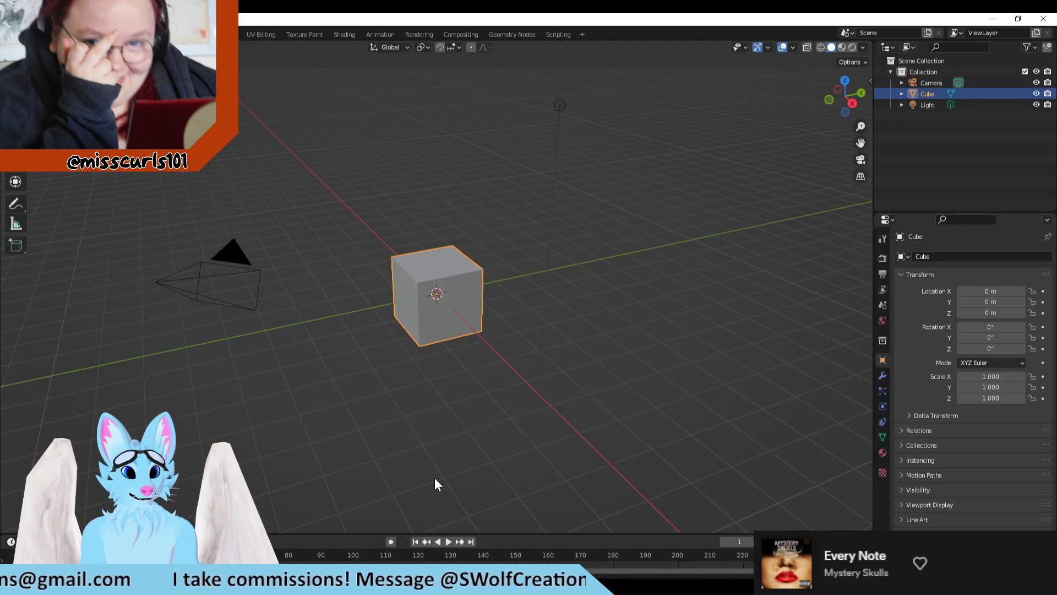
{"action": "left_click_drag", "start_coordinate": [454, 259], "coordinate": [200, 389]}
{"action": "key", "text": "Delete"}
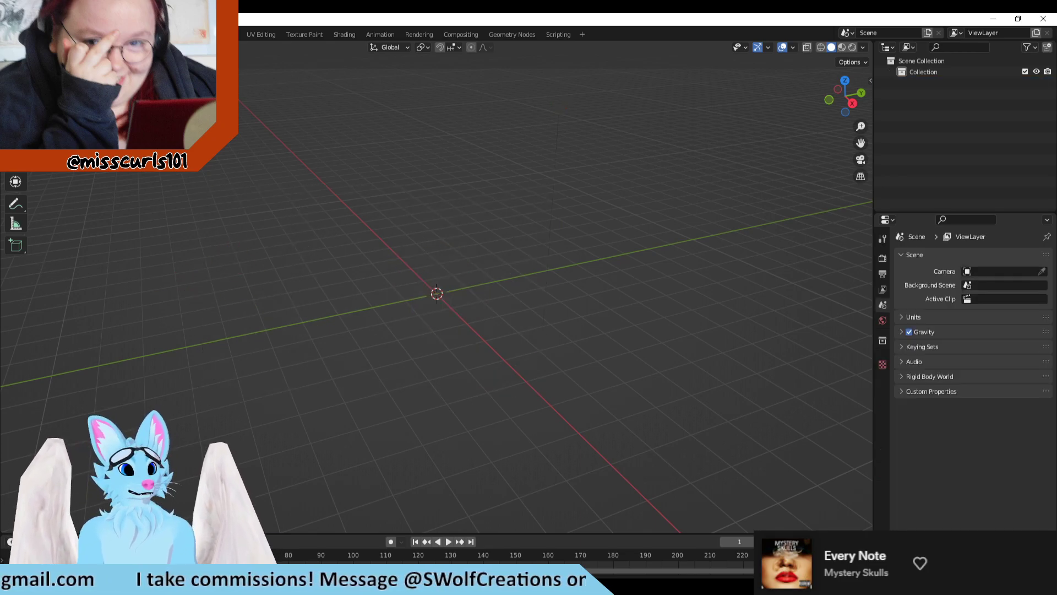
Step: Start an FBX import and browse up from the recent uvs folder to the Unity Projects folder
{"action": "left_click", "coordinate": [25, 34]}
{"action": "mouse_move", "coordinate": [68, 181]}
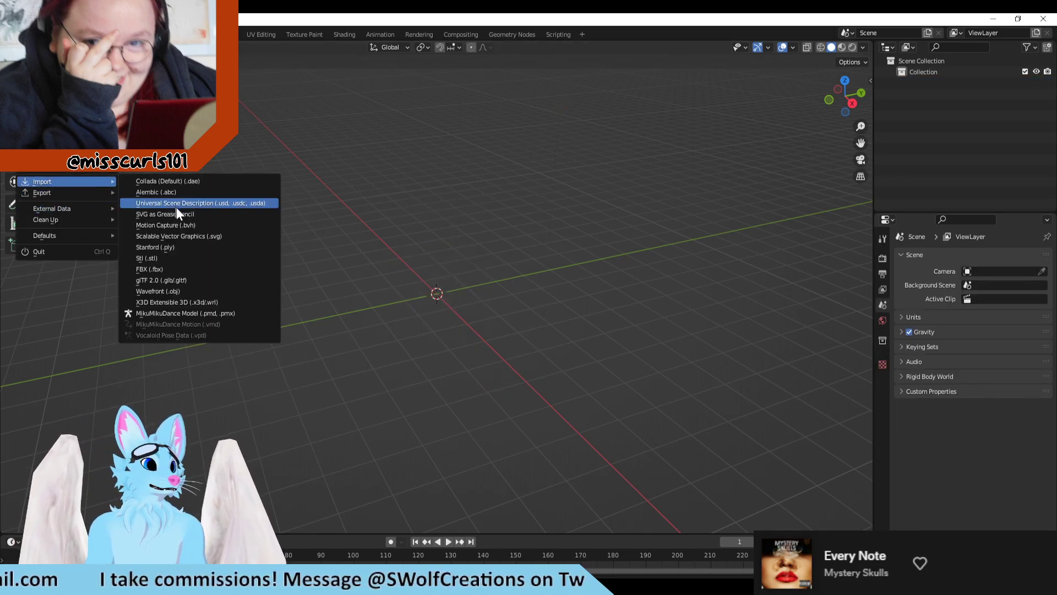
{"action": "left_click", "coordinate": [167, 270]}
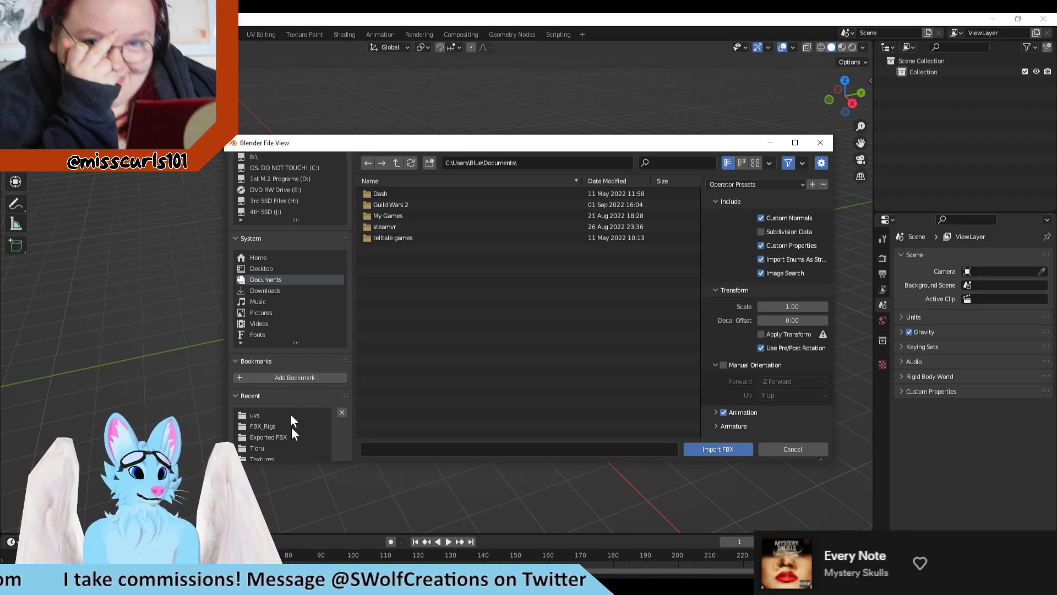
{"action": "left_click", "coordinate": [255, 416]}
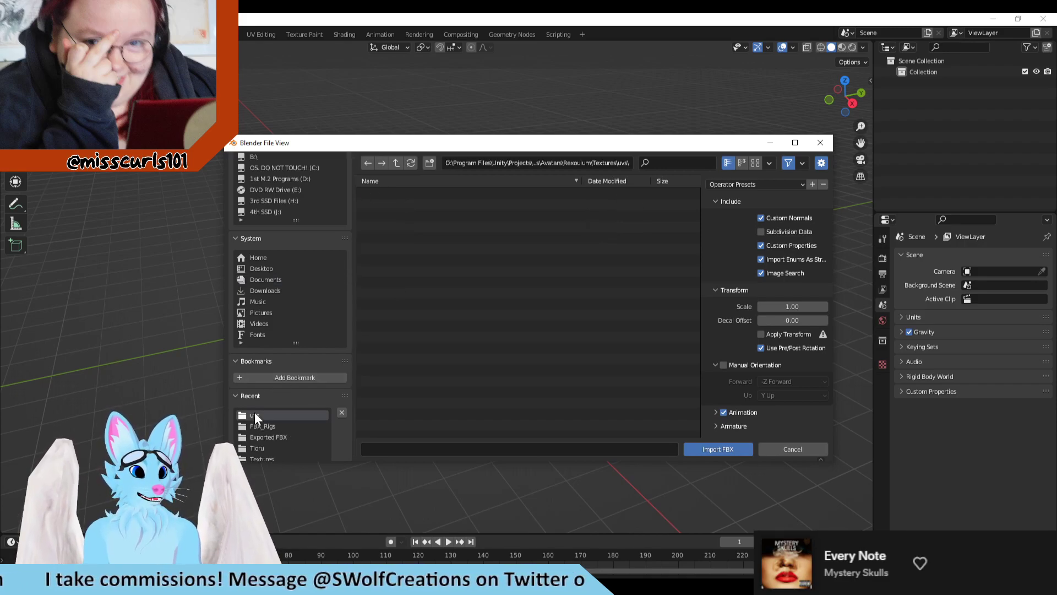
{"action": "left_click", "coordinate": [396, 163]}
{"action": "left_click", "coordinate": [396, 163]}
{"action": "left_click", "coordinate": [396, 162]}
{"action": "left_click", "coordinate": [396, 162]}
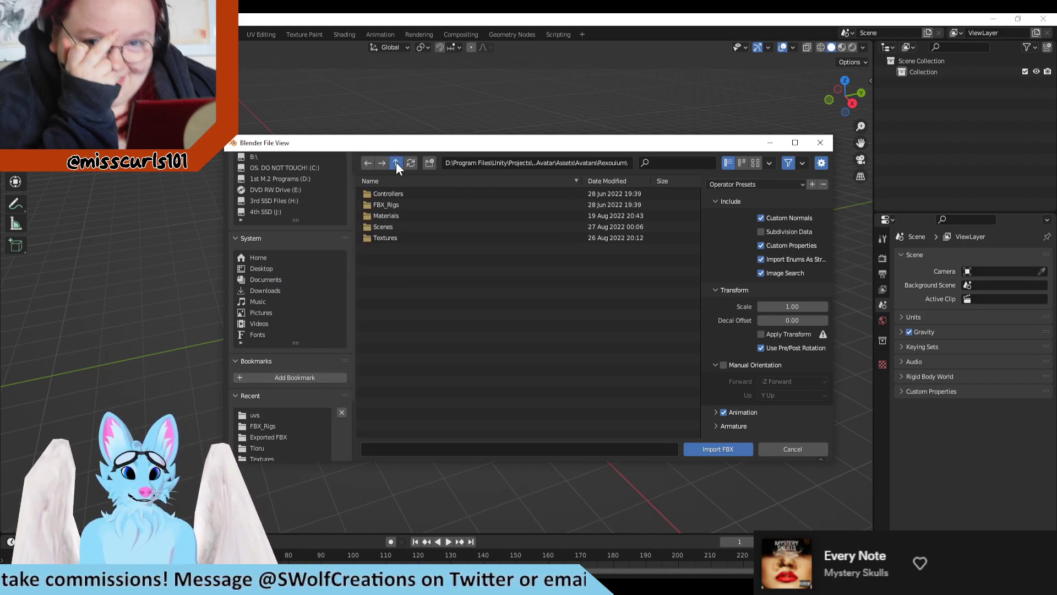
{"action": "left_click", "coordinate": [397, 162]}
{"action": "left_click", "coordinate": [397, 162]}
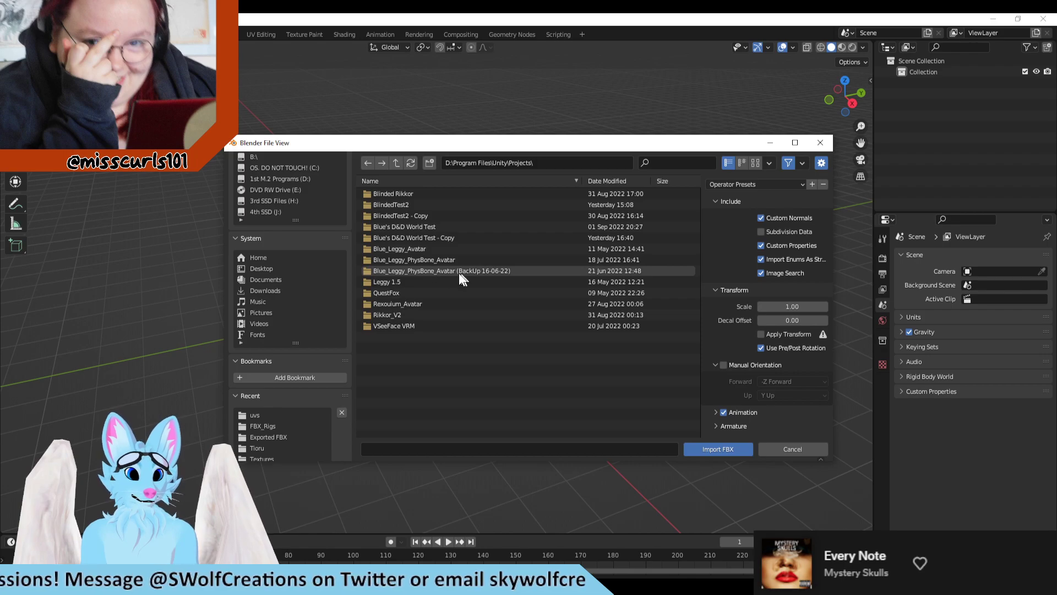
Step: Import basic_tail.fbx from the Assets/LEGGY/Model folder of the Blue_Leggy_PhysBone_Avatar project
{"action": "double_click", "coordinate": [439, 259]}
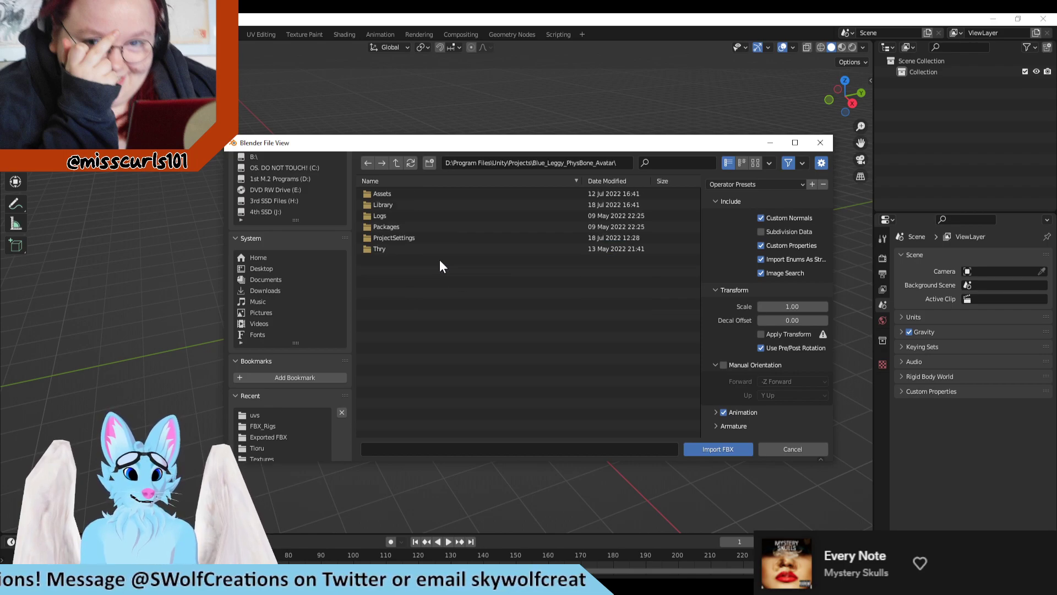
{"action": "double_click", "coordinate": [387, 194]}
{"action": "double_click", "coordinate": [390, 235]}
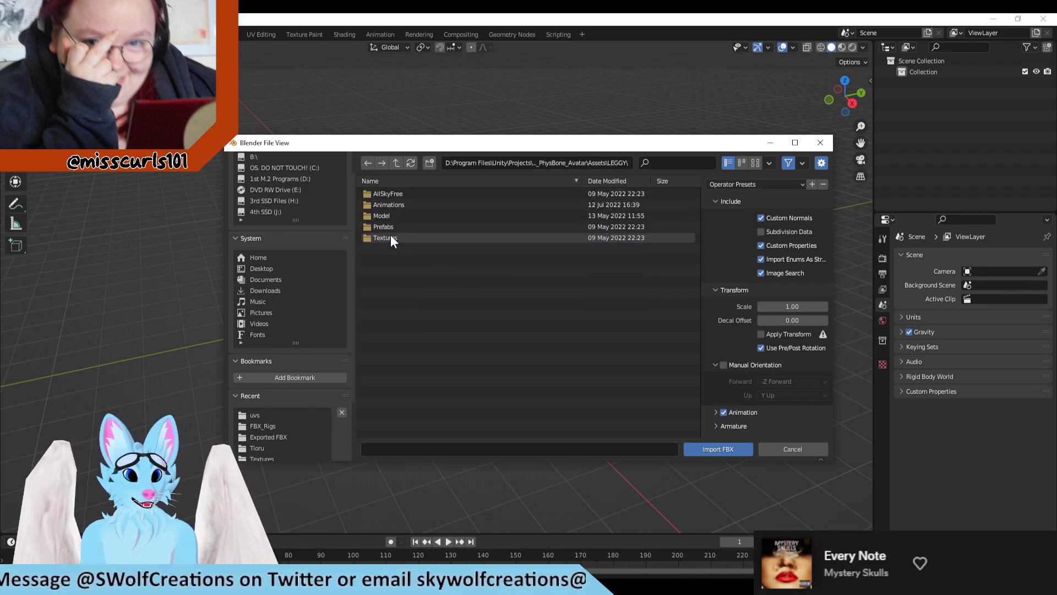
{"action": "left_click", "coordinate": [396, 215]}
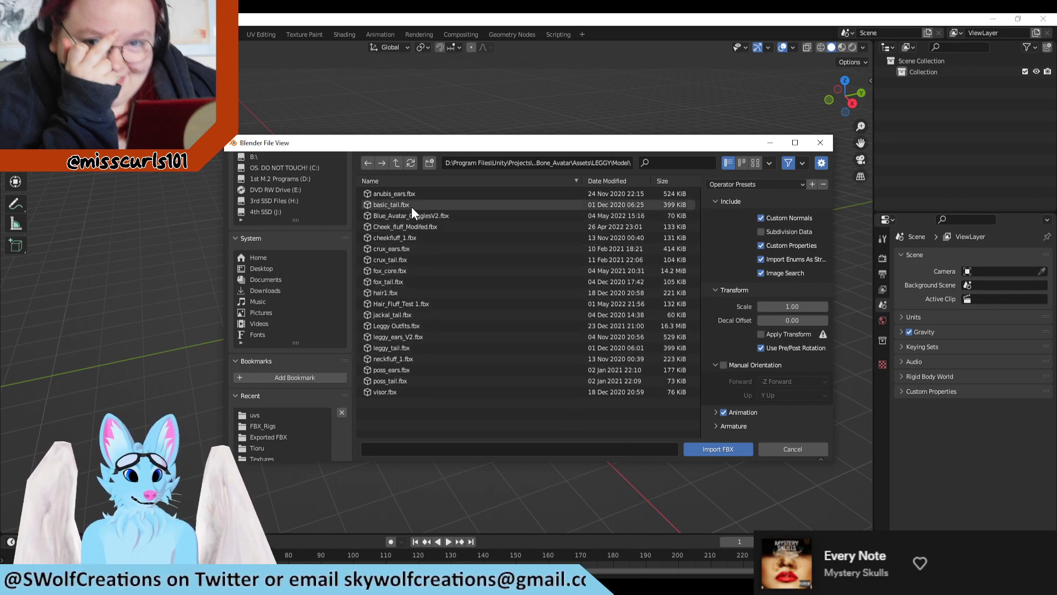
{"action": "left_click", "coordinate": [413, 203]}
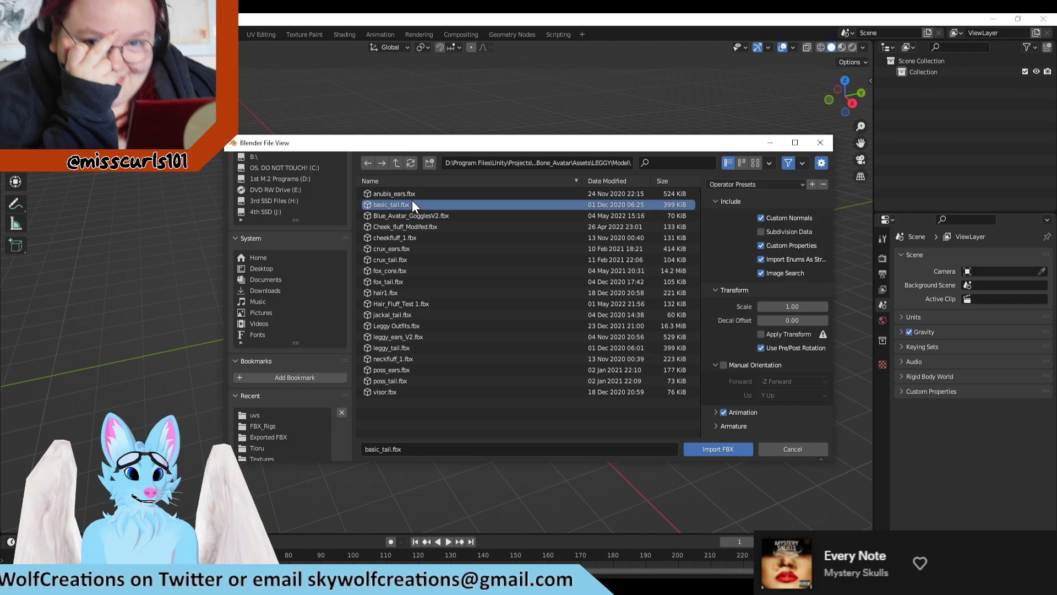
{"action": "left_click", "coordinate": [697, 451]}
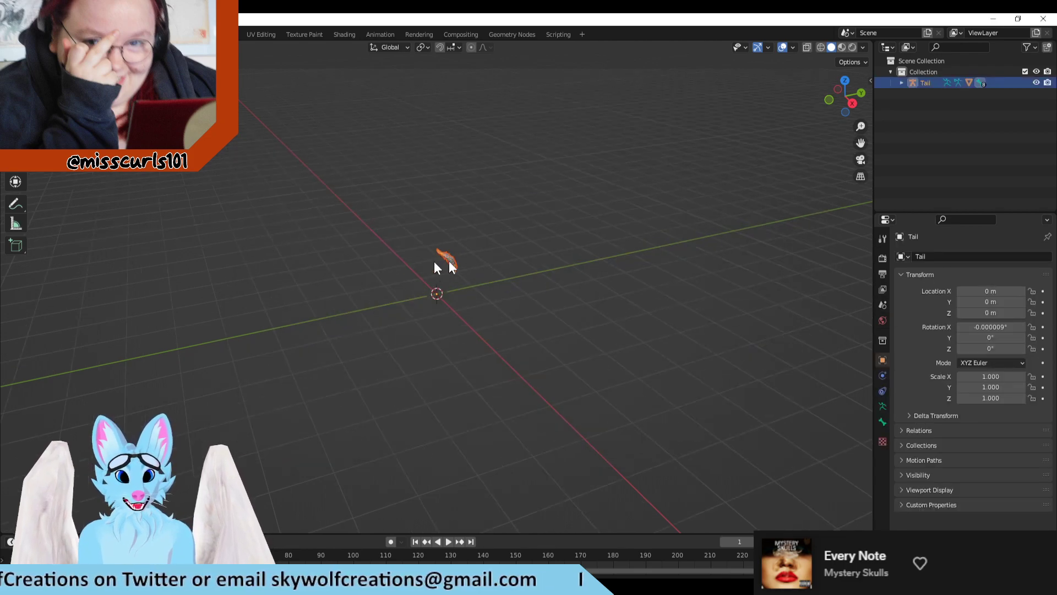
Step: Examine the fur clumps of the imported tail up close from several angles
{"action": "scroll", "coordinate": [441, 221], "scroll_direction": "up", "scroll_amount": 6}
{"action": "middle_click_drag", "start_coordinate": [516, 167], "coordinate": [617, 307], "text": "shift"}
{"action": "scroll", "coordinate": [408, 265], "scroll_direction": "up", "scroll_amount": 5}
{"action": "scroll", "coordinate": [454, 321], "scroll_direction": "up", "scroll_amount": 1}
{"action": "scroll", "coordinate": [570, 270], "scroll_direction": "up", "scroll_amount": 1}
{"action": "left_click", "coordinate": [618, 275]}
{"action": "scroll", "coordinate": [611, 271], "scroll_direction": "down", "scroll_amount": 2}
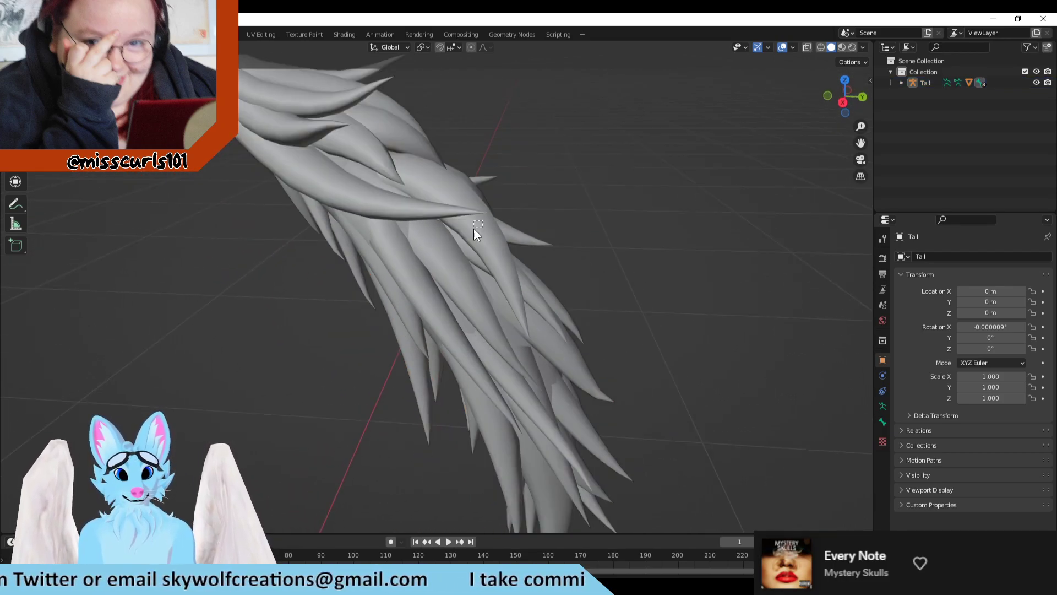
{"action": "left_click_drag", "start_coordinate": [474, 228], "coordinate": [512, 259]}
{"action": "middle_click_drag", "start_coordinate": [602, 328], "coordinate": [560, 328]}
{"action": "scroll", "coordinate": [561, 328], "scroll_direction": "down", "scroll_amount": 3}
{"action": "middle_click_drag", "start_coordinate": [455, 260], "coordinate": [487, 261], "text": "shift"}
{"action": "scroll", "coordinate": [487, 261], "scroll_direction": "up", "scroll_amount": 3}
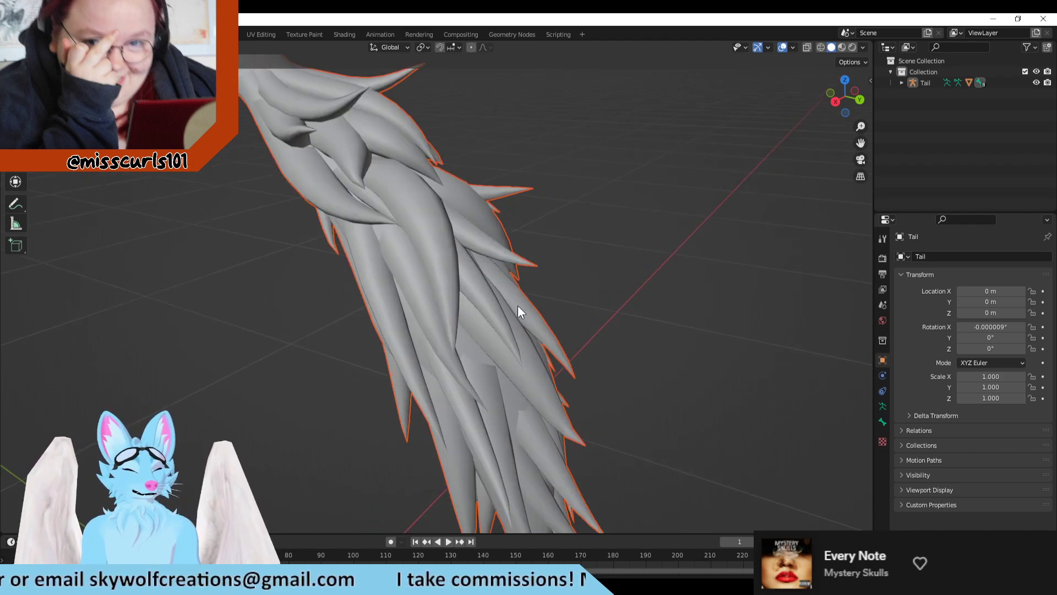
Step: Switch to the Modeling workspace and select the imported tail's mesh in Object Mode
{"action": "left_click", "coordinate": [655, 217]}
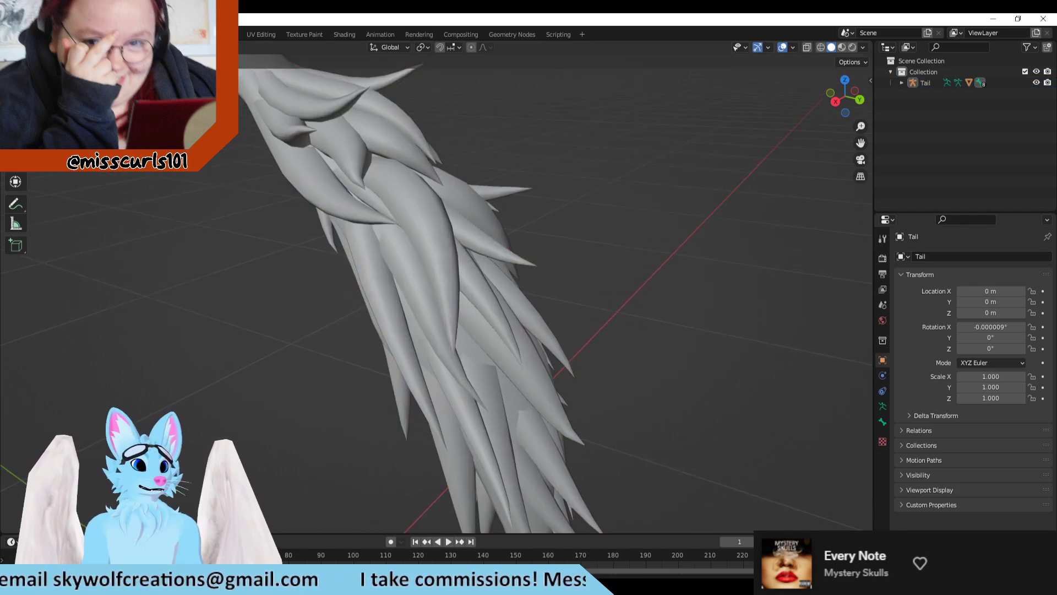
{"action": "left_click", "coordinate": [179, 34]}
{"action": "scroll", "coordinate": [503, 226], "scroll_direction": "up", "scroll_amount": 8}
{"action": "middle_click_drag", "start_coordinate": [506, 156], "coordinate": [500, 175], "text": "shift"}
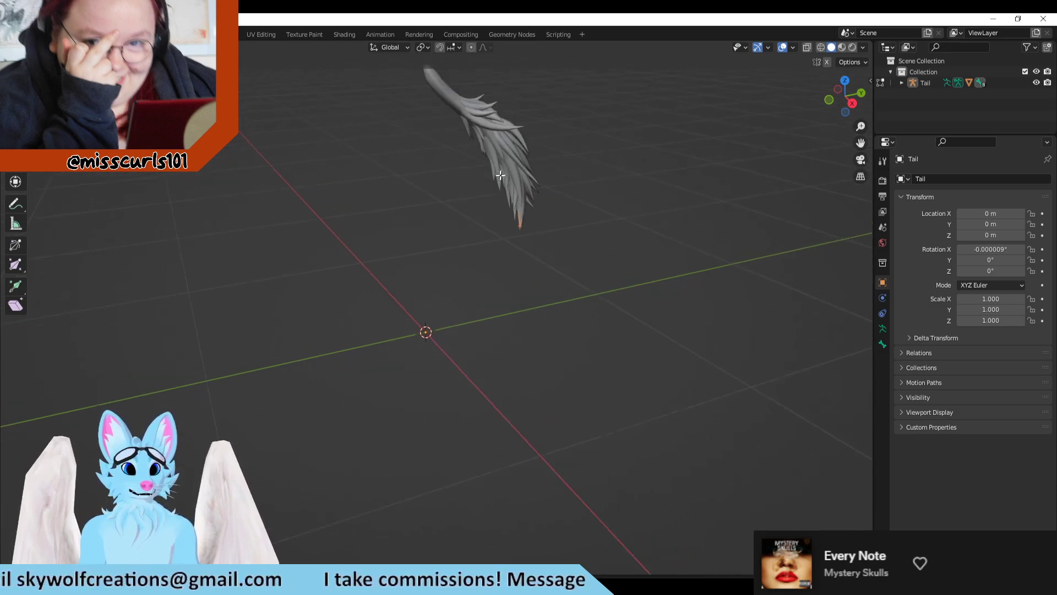
{"action": "scroll", "coordinate": [500, 175], "scroll_direction": "up", "scroll_amount": 7}
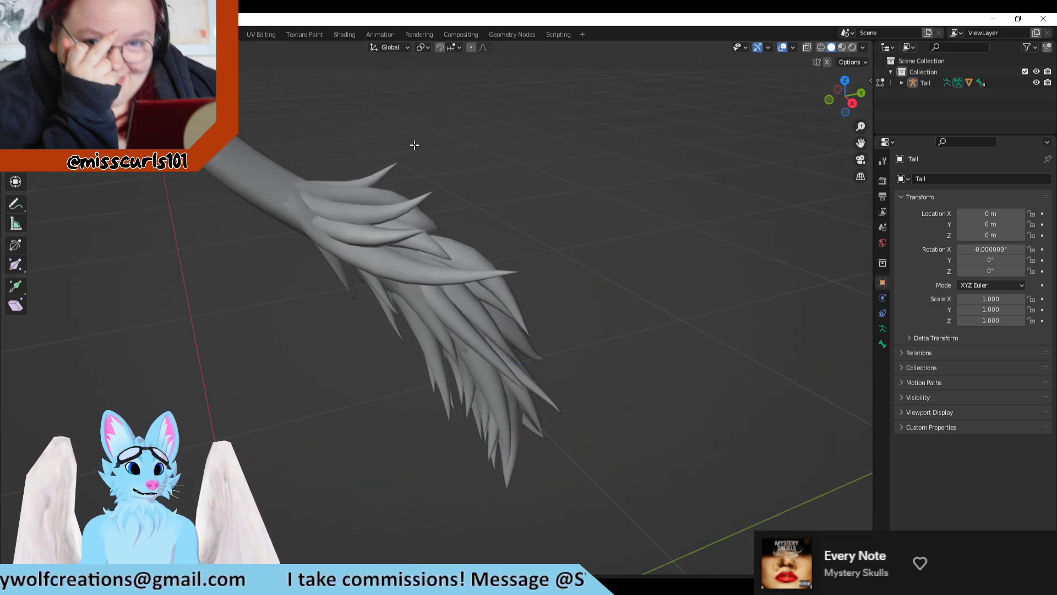
{"action": "middle_click_drag", "start_coordinate": [415, 143], "coordinate": [374, 162]}
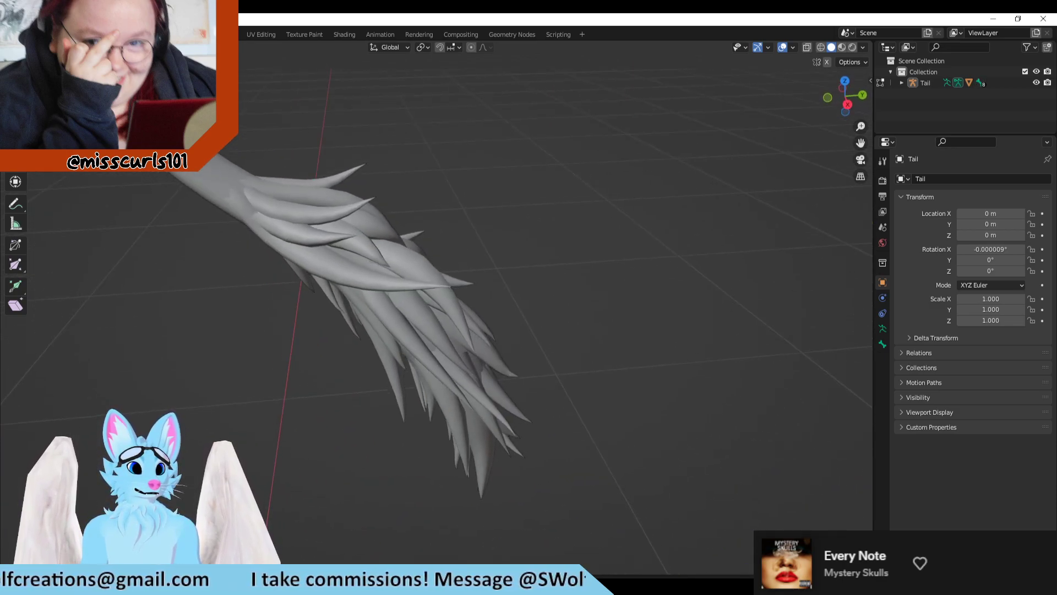
{"action": "key", "text": "Tab"}
{"action": "left_click", "coordinate": [308, 243]}
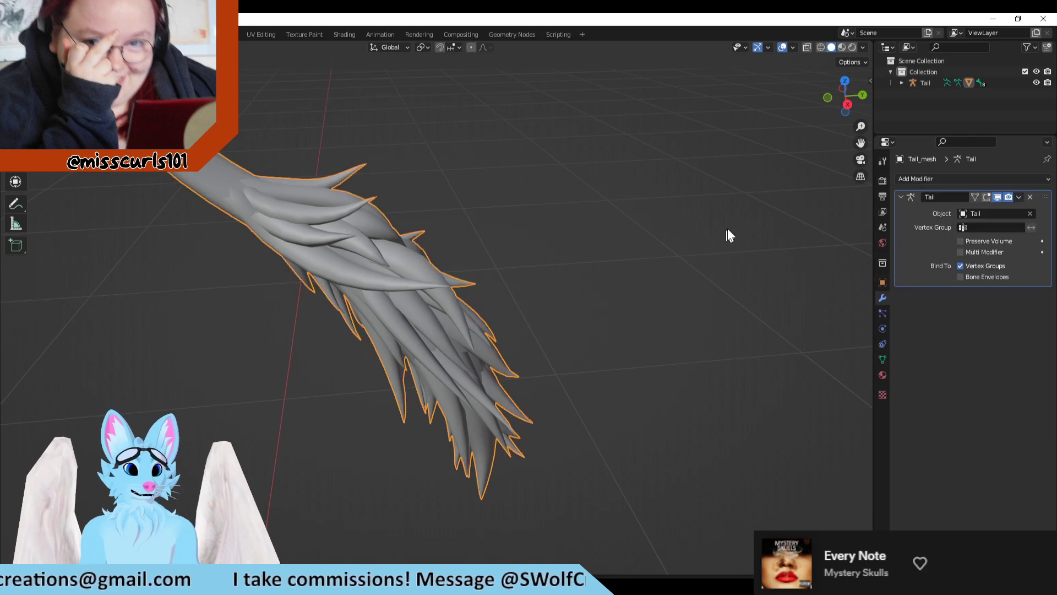
Step: Expand the Tail hierarchy and hide its armature, keeping the tail mesh in view
{"action": "left_click", "coordinate": [902, 83]}
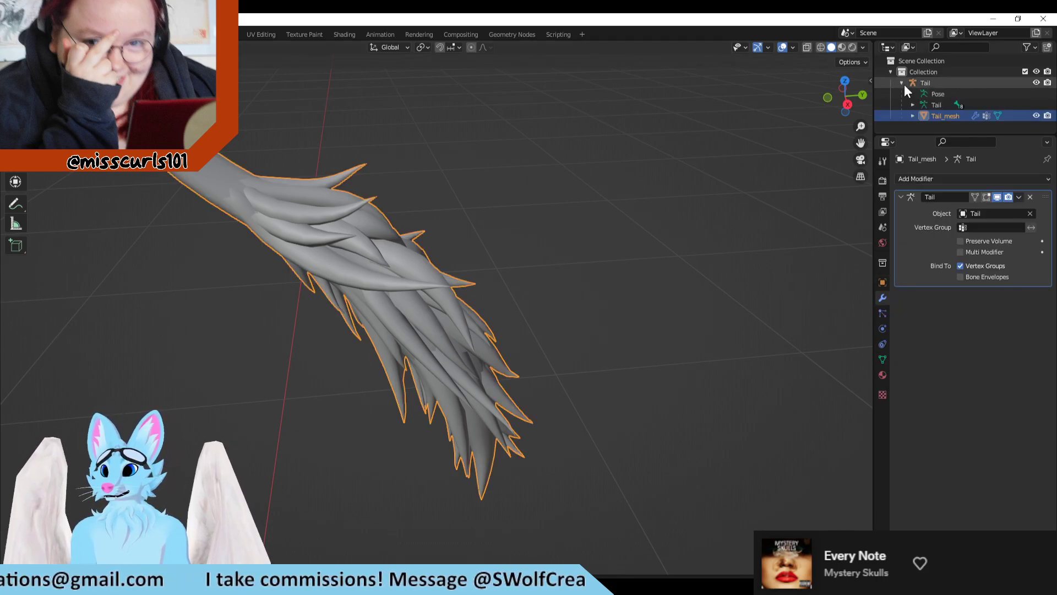
{"action": "left_click", "coordinate": [1036, 82]}
{"action": "scroll", "coordinate": [587, 200], "scroll_direction": "up", "scroll_amount": 3}
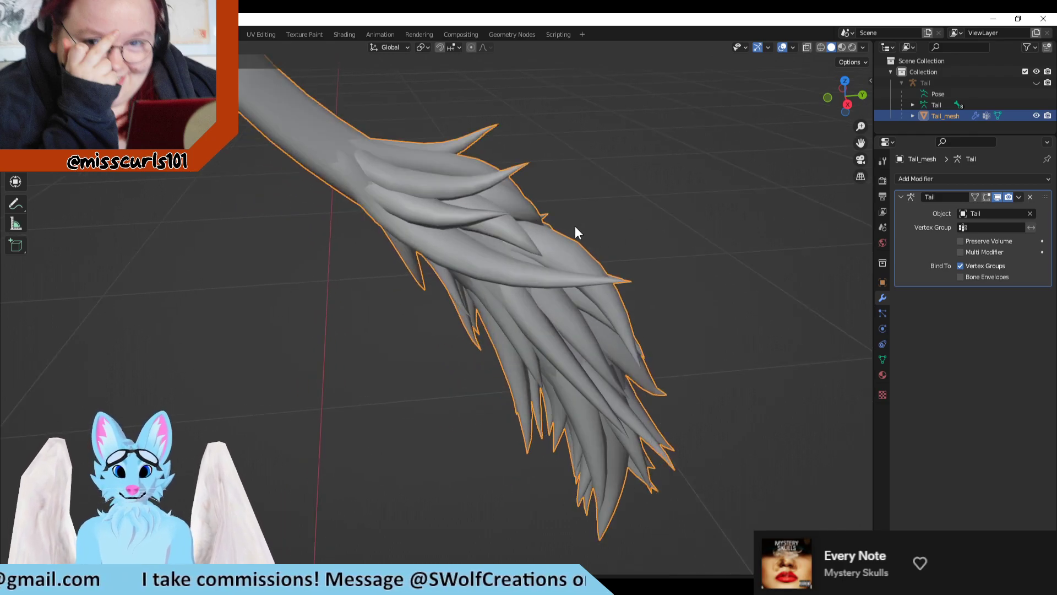
{"action": "middle_click_drag", "start_coordinate": [576, 227], "coordinate": [595, 273]}
{"action": "middle_click_drag", "start_coordinate": [641, 299], "coordinate": [670, 337]}
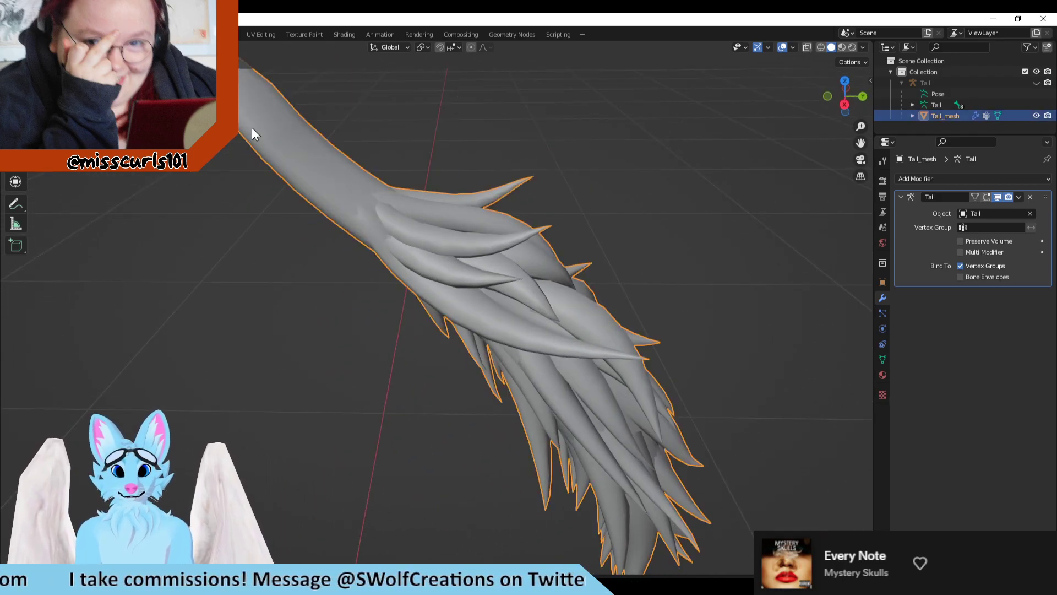
Step: Put Tail_mesh into Edit Mode and examine its wireframe from both sides
{"action": "key", "text": "Tab"}
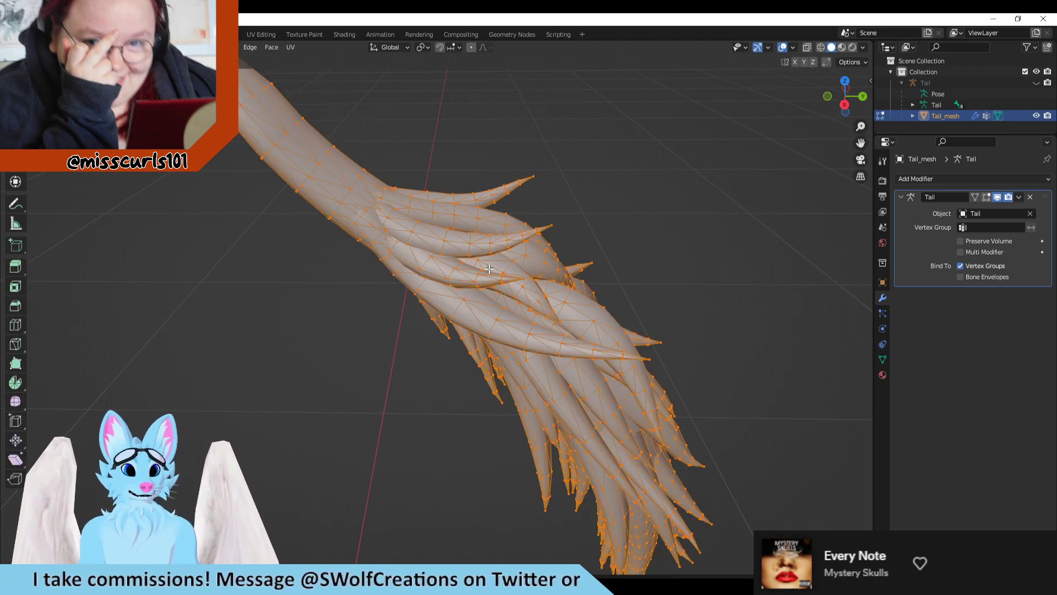
{"action": "middle_click_drag", "start_coordinate": [717, 281], "coordinate": [661, 260]}
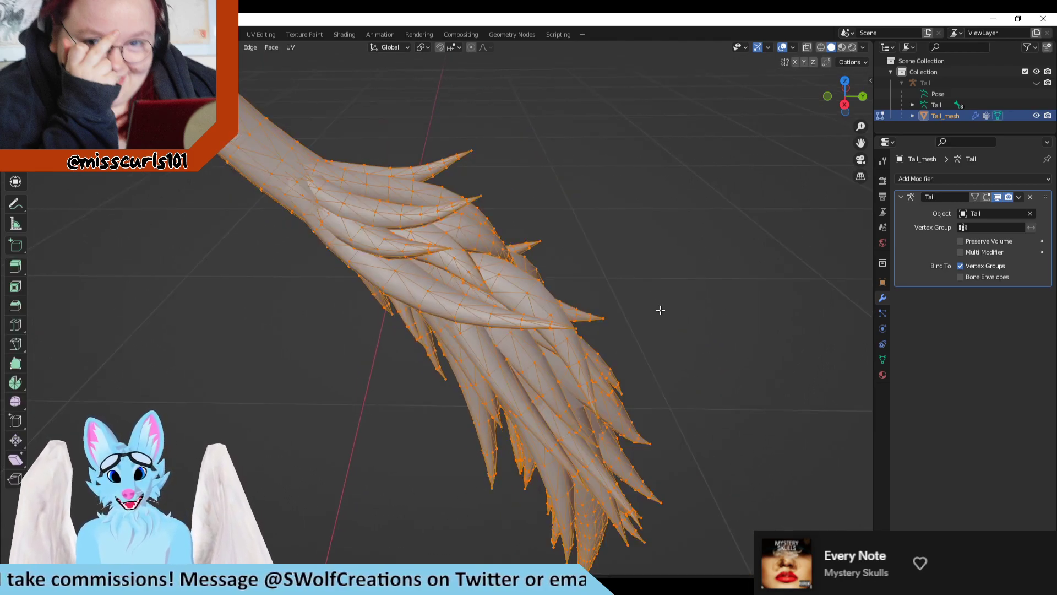
{"action": "middle_click_drag", "start_coordinate": [658, 309], "coordinate": [578, 359]}
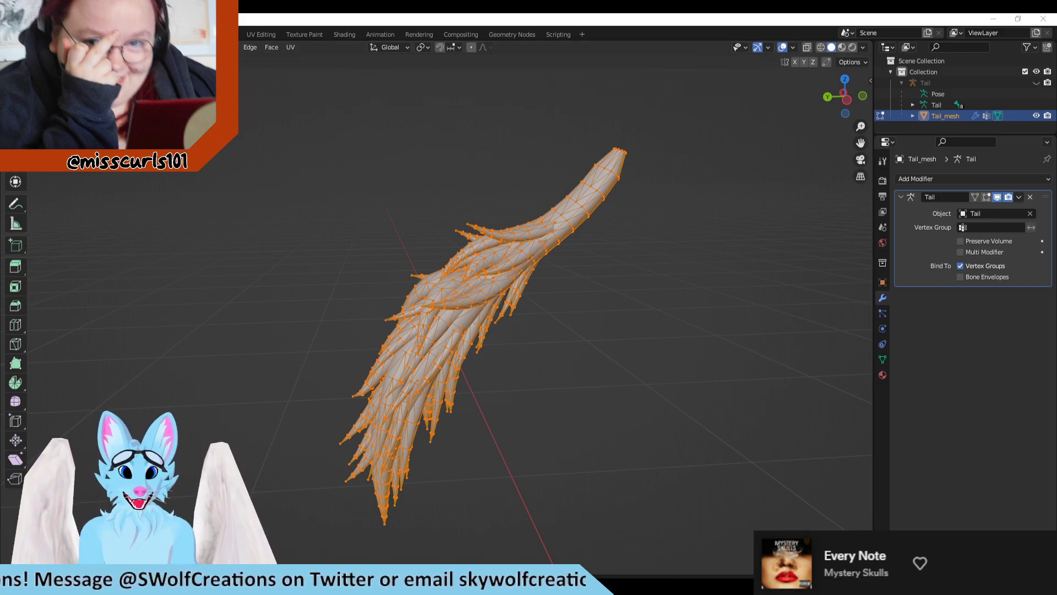
Step: Switch back to the avatar's Blender window and examine the tail's fur geometry from several angles
{"action": "mouse_move", "coordinate": [526, 584]}
{"action": "left_click", "coordinate": [501, 540]}
{"action": "scroll", "coordinate": [561, 407], "scroll_direction": "up", "scroll_amount": 4}
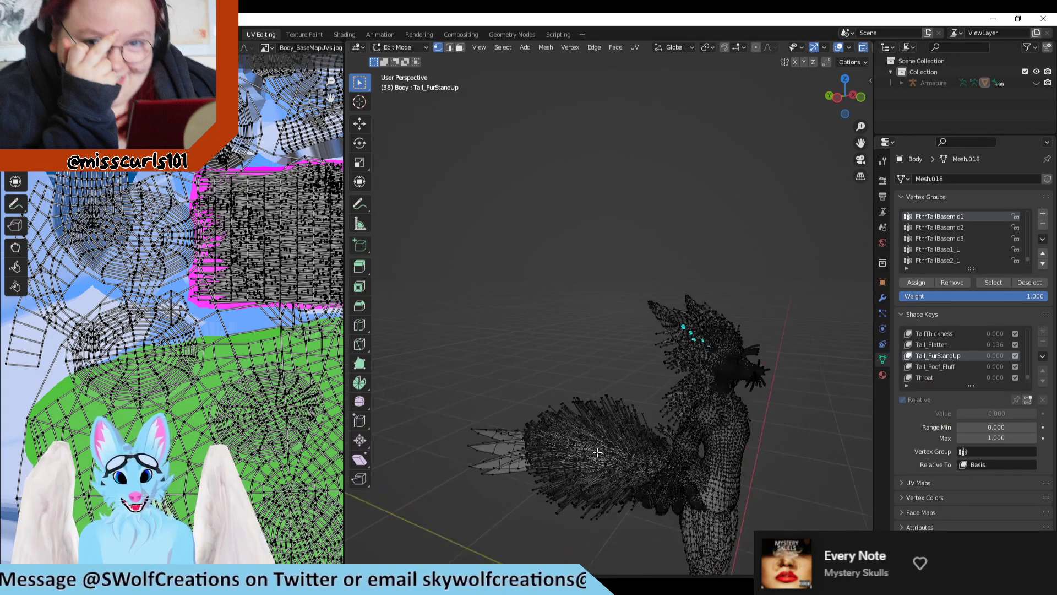
{"action": "mouse_move", "coordinate": [561, 406]}
{"action": "middle_mouse_down"}
{"action": "mouse_move", "coordinate": [573, 533]}
{"action": "mouse_move", "coordinate": [576, 405]}
{"action": "middle_mouse_up"}
{"action": "scroll", "coordinate": [575, 404], "scroll_direction": "up", "scroll_amount": 6}
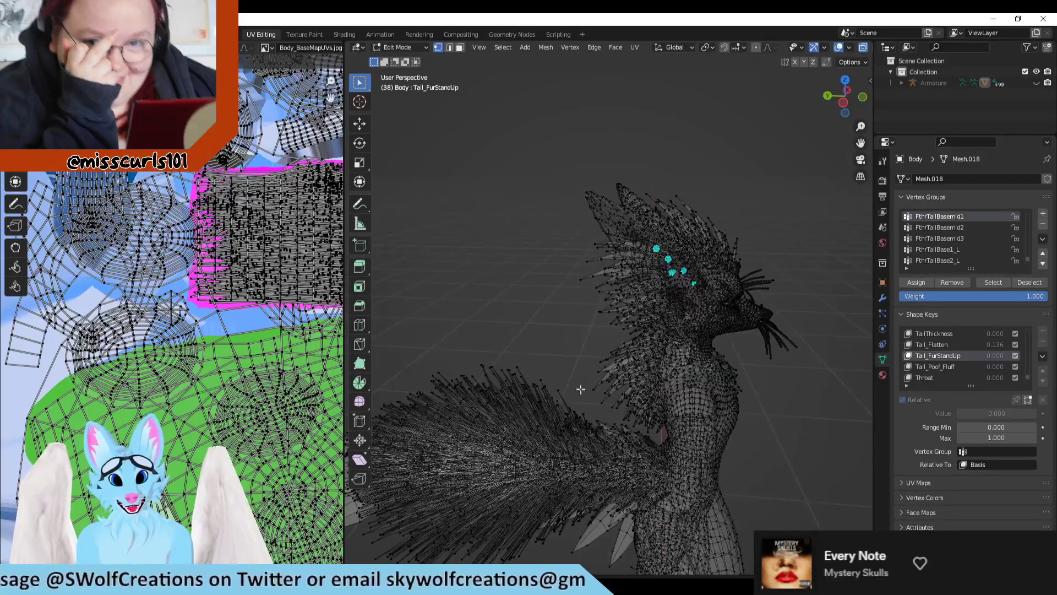
{"action": "scroll", "coordinate": [603, 405], "scroll_direction": "up", "scroll_amount": 3}
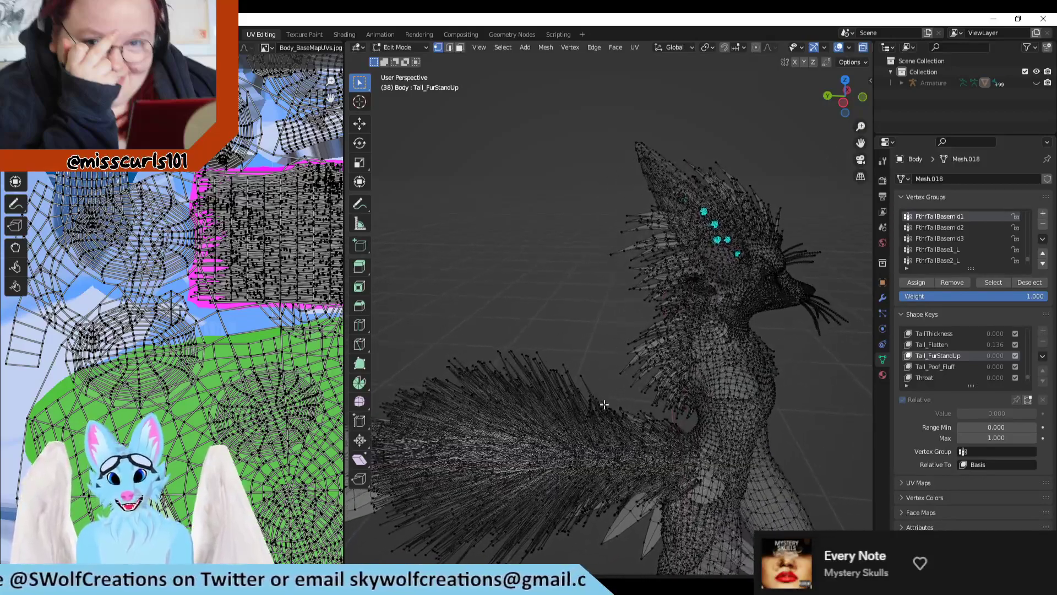
{"action": "middle_click_drag", "start_coordinate": [598, 241], "coordinate": [590, 269]}
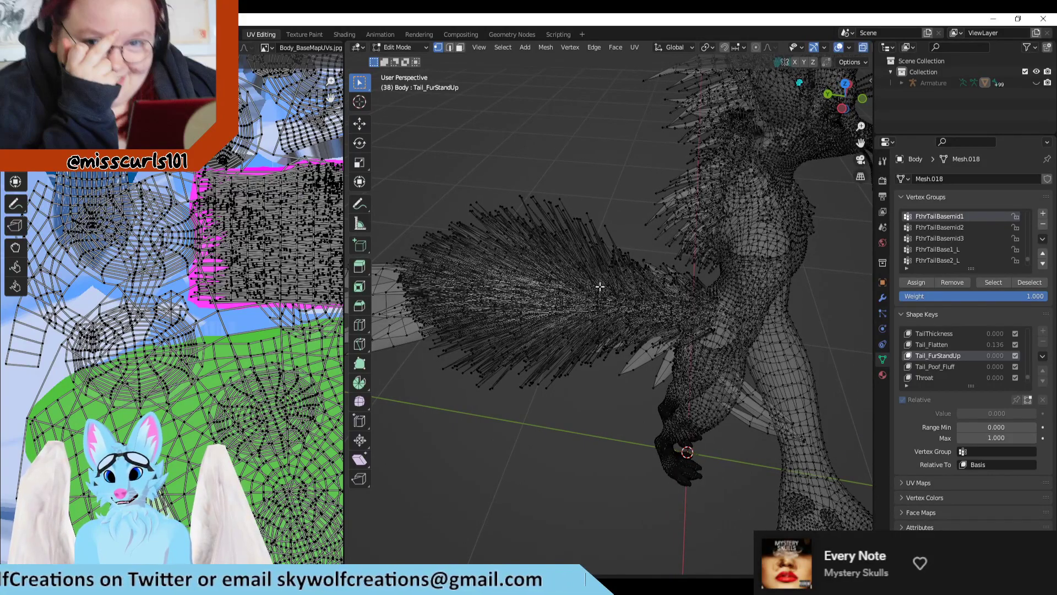
{"action": "middle_click_drag", "start_coordinate": [590, 387], "coordinate": [596, 362]}
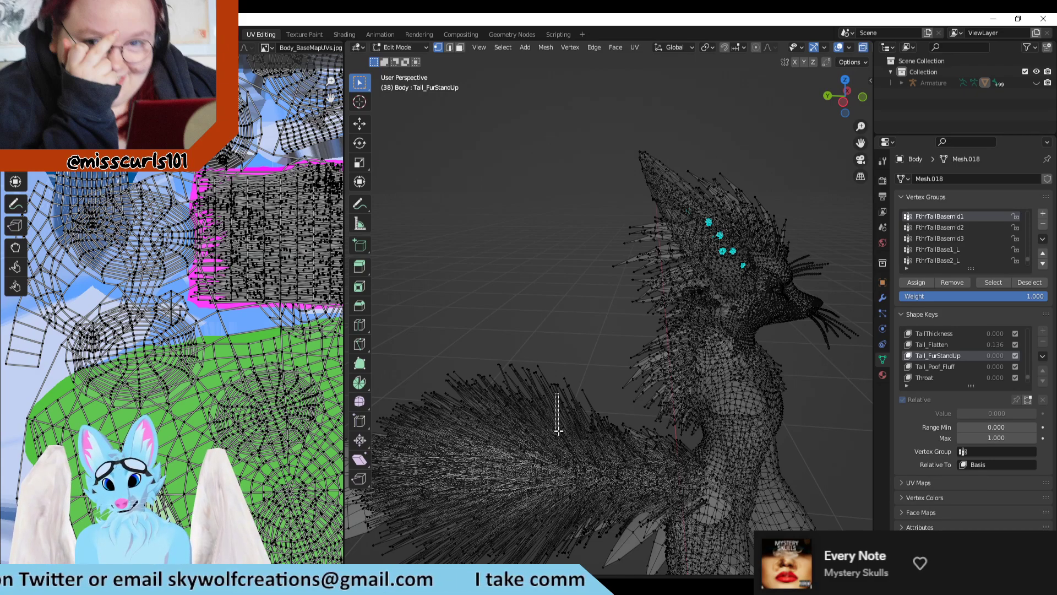
{"action": "left_click_drag", "start_coordinate": [556, 393], "coordinate": [564, 375]}
{"action": "middle_click_drag", "start_coordinate": [581, 289], "coordinate": [542, 342]}
{"action": "left_click", "coordinate": [574, 380]}
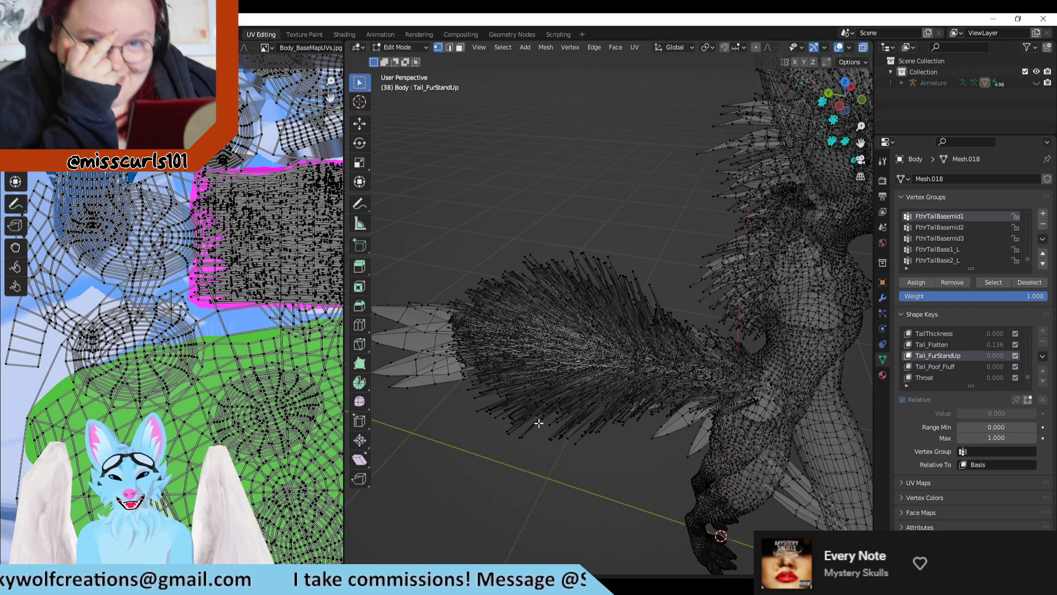
Step: Select the fur tufts along the tail's upper edge to locate them in the UV layout, and clear the selection
{"action": "left_click", "coordinate": [581, 446]}
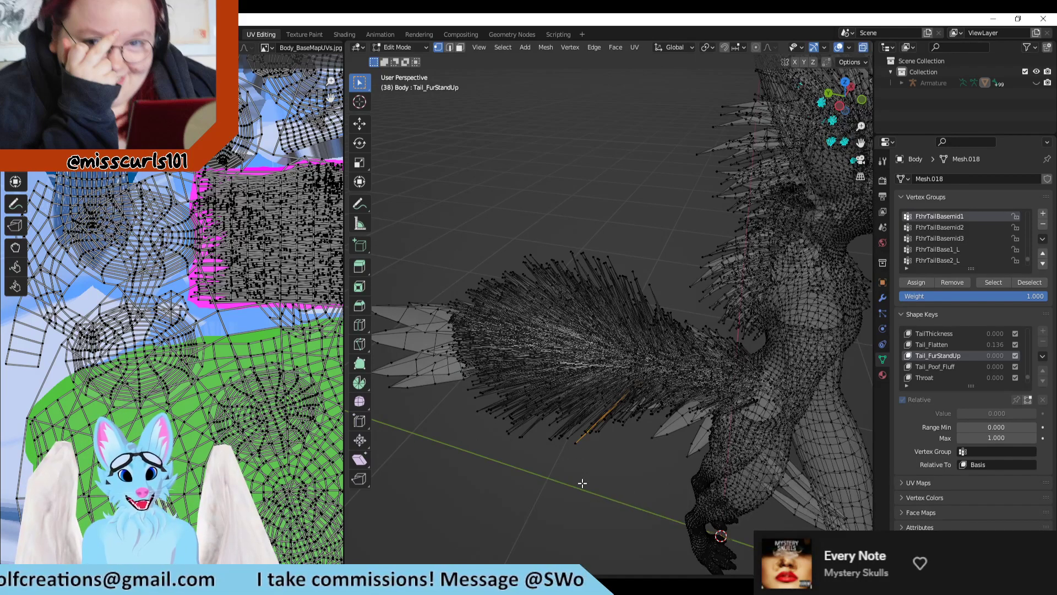
{"action": "left_click", "coordinate": [613, 427]}
{"action": "left_click_drag", "start_coordinate": [673, 232], "coordinate": [495, 304]}
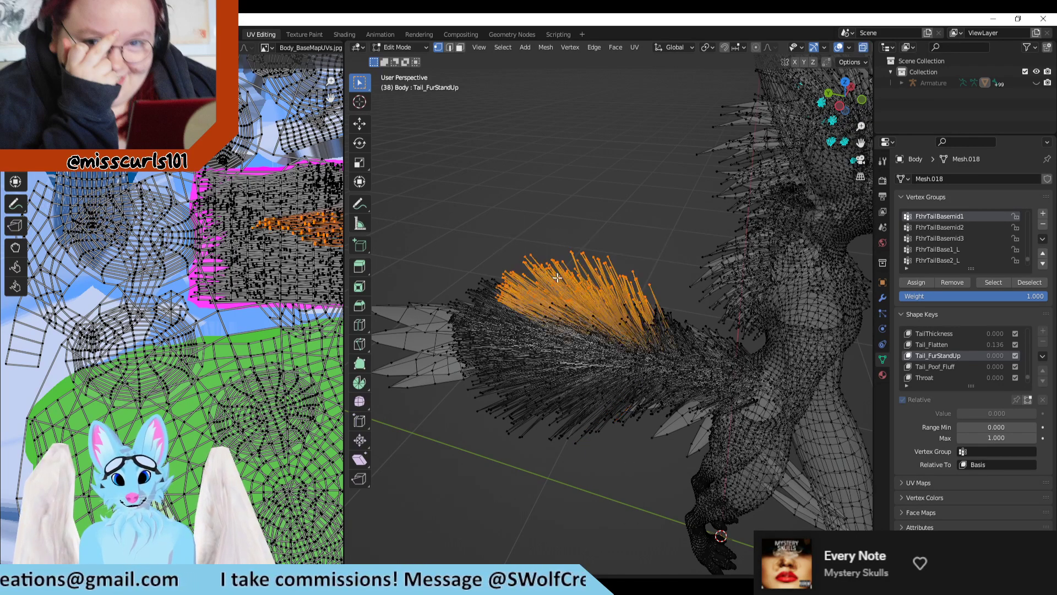
{"action": "scroll", "coordinate": [222, 280], "scroll_direction": "down", "scroll_amount": 4}
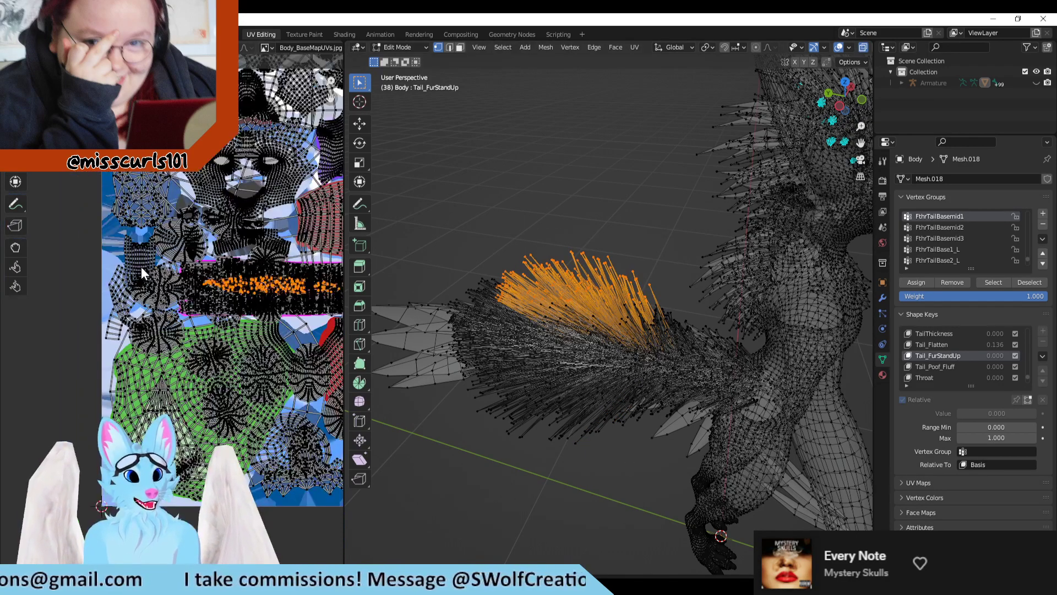
{"action": "scroll", "coordinate": [313, 294], "scroll_direction": "up", "scroll_amount": 3}
{"action": "scroll", "coordinate": [293, 291], "scroll_direction": "up", "scroll_amount": 3}
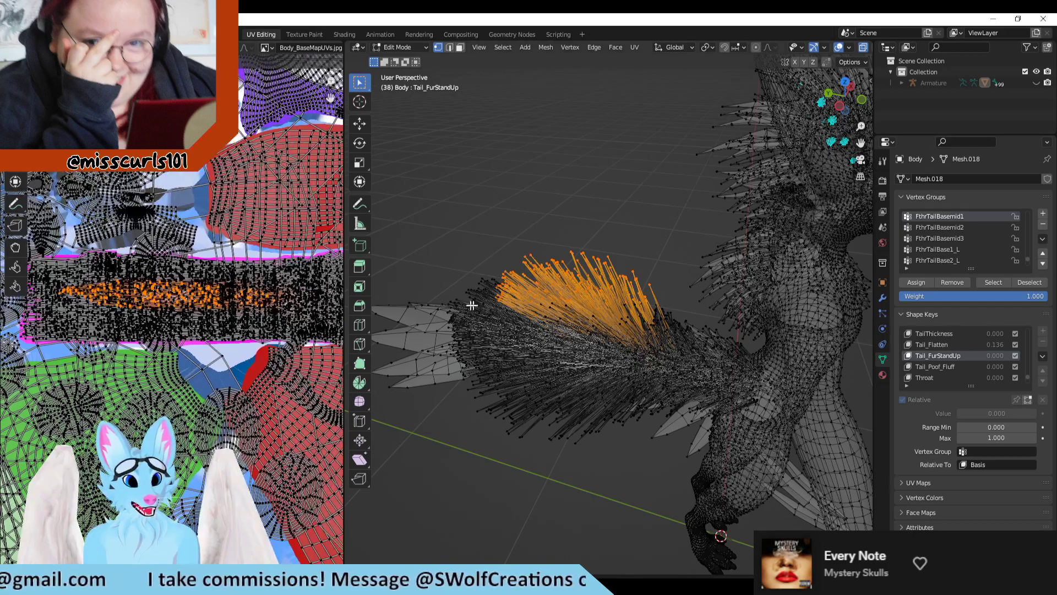
{"action": "key", "text": "alt+a"}
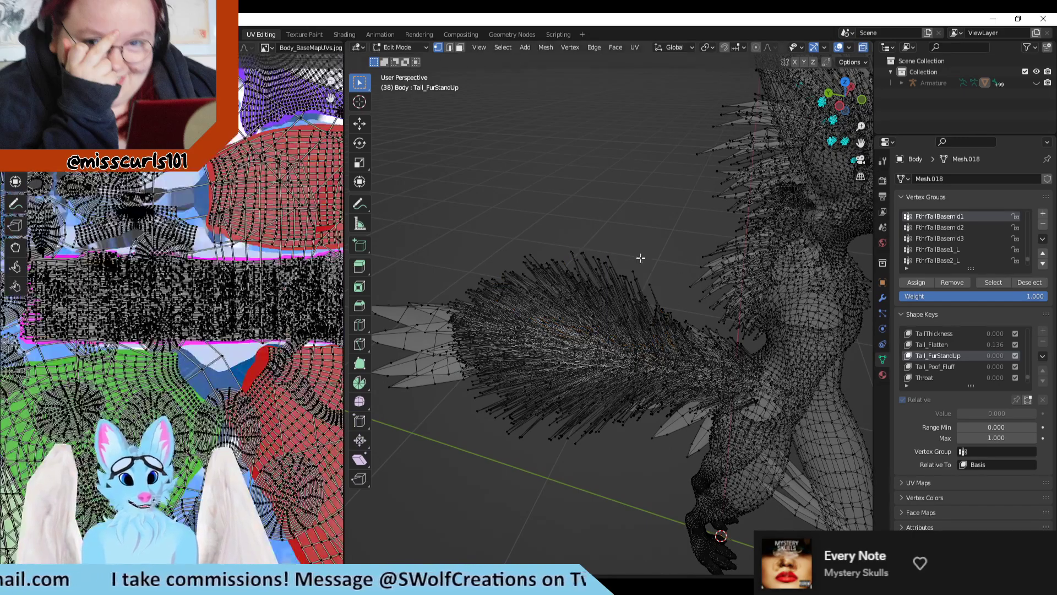
{"action": "middle_click_drag", "start_coordinate": [639, 255], "coordinate": [681, 270]}
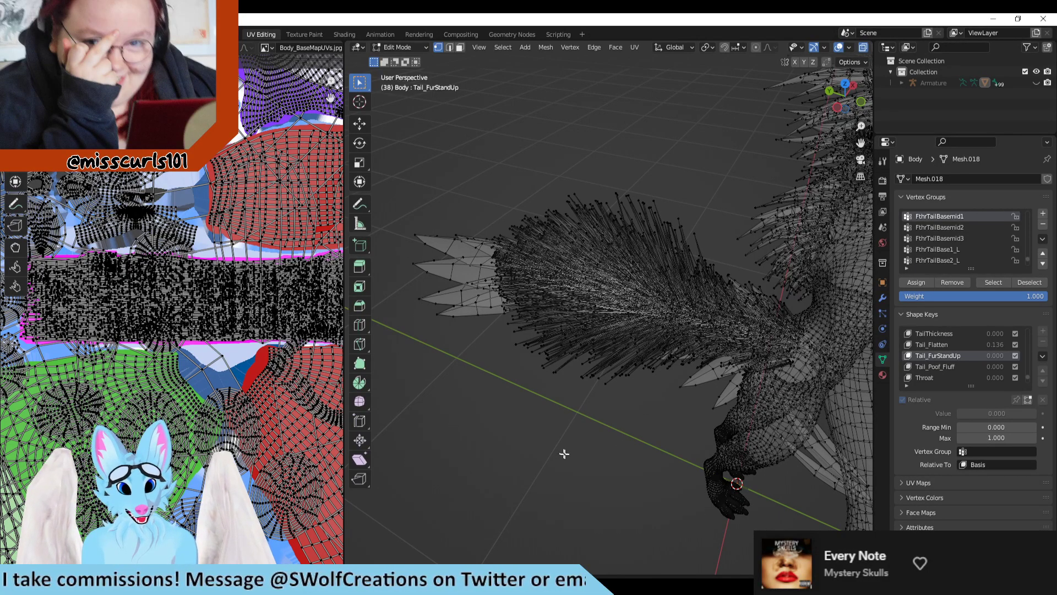
{"action": "mouse_move", "coordinate": [580, 401]}
{"action": "right_mouse_down", "text": "shift"}
{"action": "mouse_move", "coordinate": [600, 467]}
{"action": "mouse_move", "coordinate": [595, 401]}
{"action": "right_mouse_up", "text": "shift"}
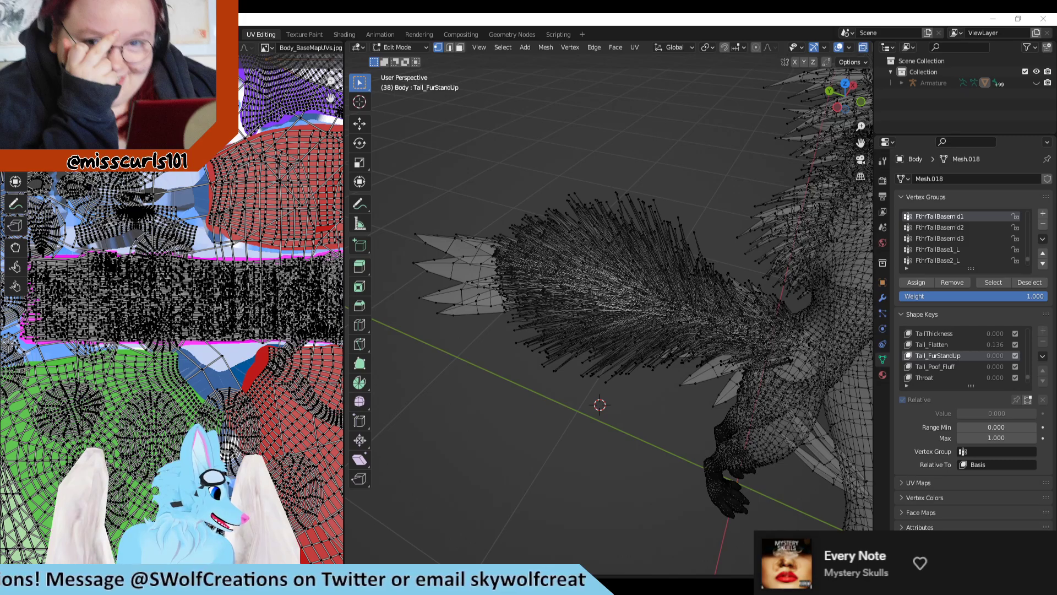
{"action": "middle_click_drag", "start_coordinate": [505, 166], "coordinate": [534, 108]}
{"action": "right_click", "coordinate": [743, 402]}
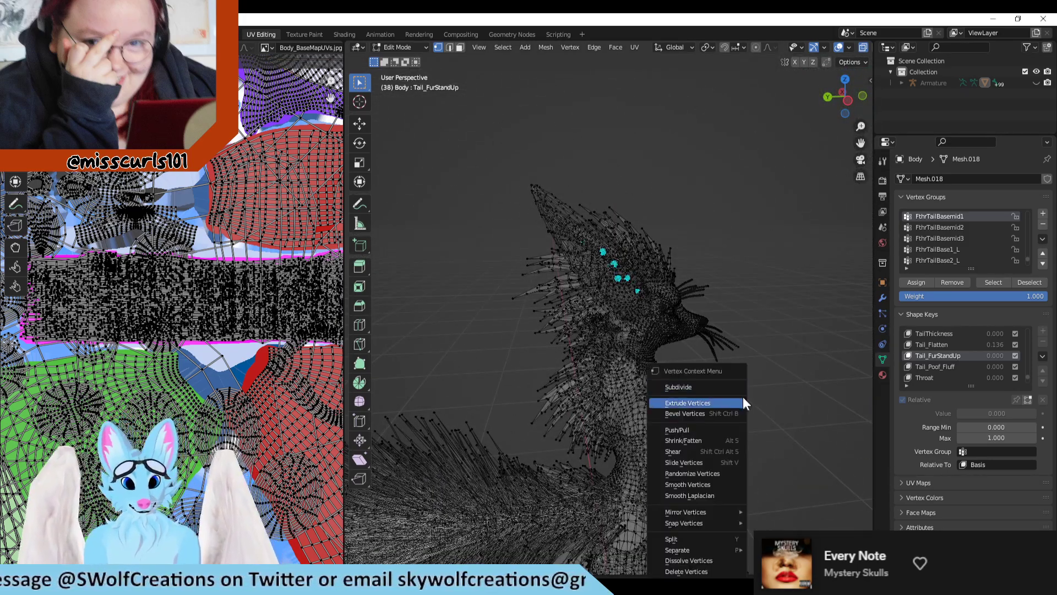
{"action": "left_click", "coordinate": [737, 402]}
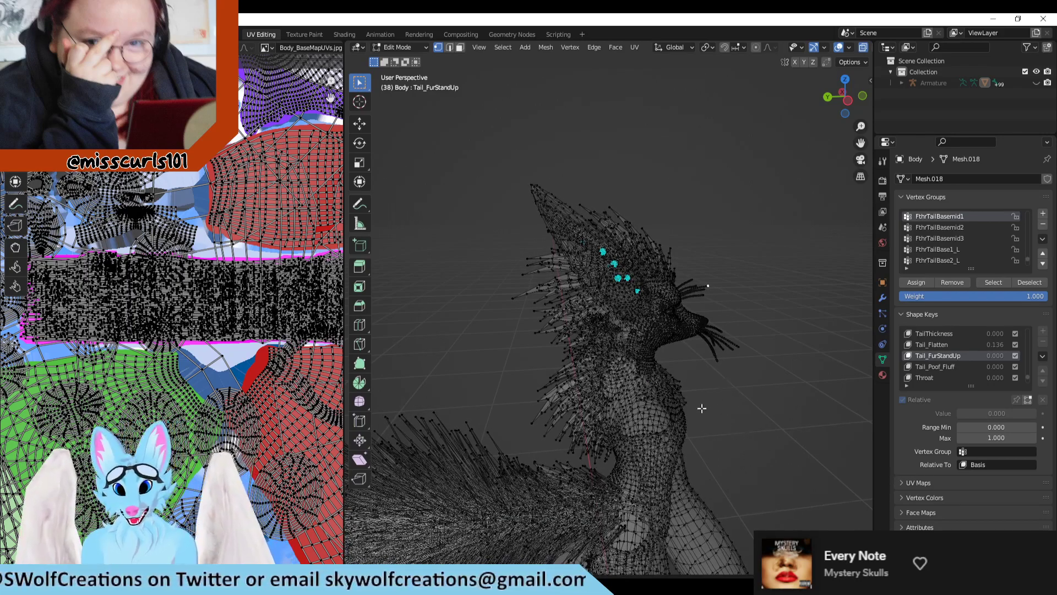
{"action": "middle_click_drag", "start_coordinate": [708, 407], "coordinate": [711, 428]}
{"action": "left_click_drag", "start_coordinate": [504, 361], "coordinate": [499, 406]}
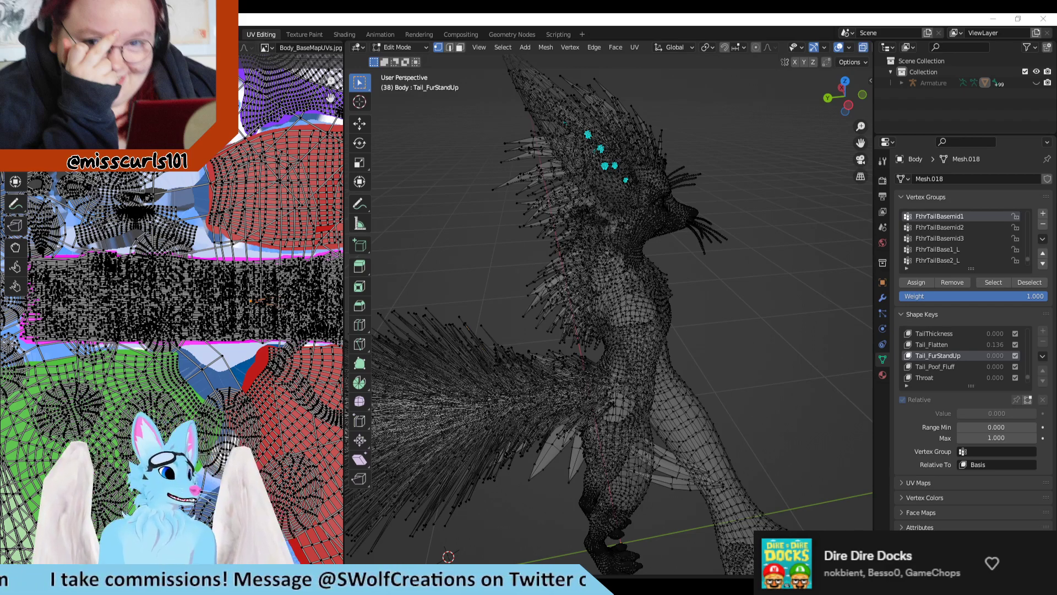
Step: Open the Navigation settings in Preferences
{"action": "left_click", "coordinate": [23, 34]}
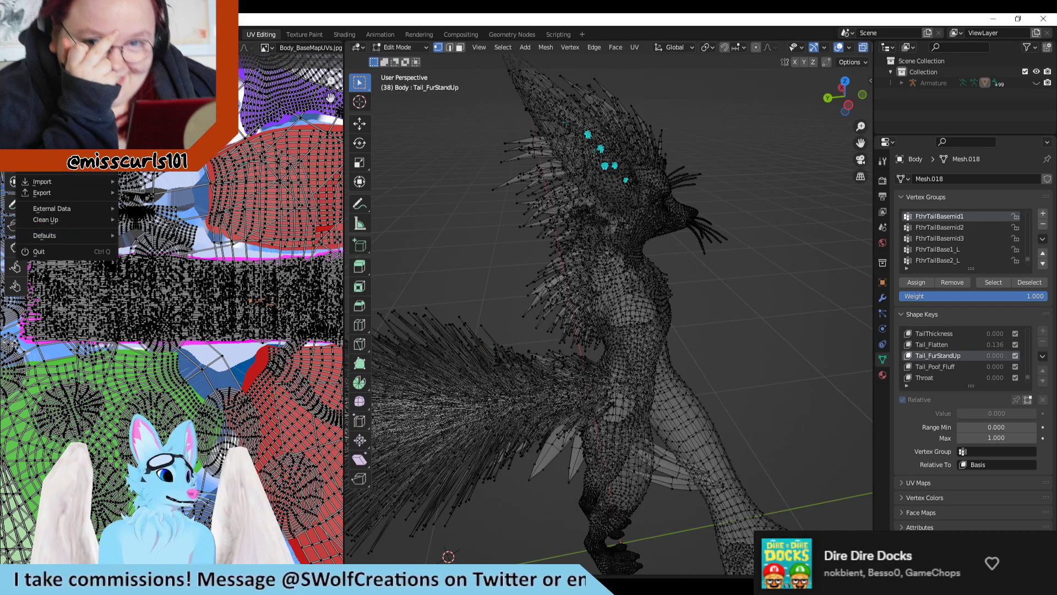
{"action": "mouse_move", "coordinate": [43, 34]}
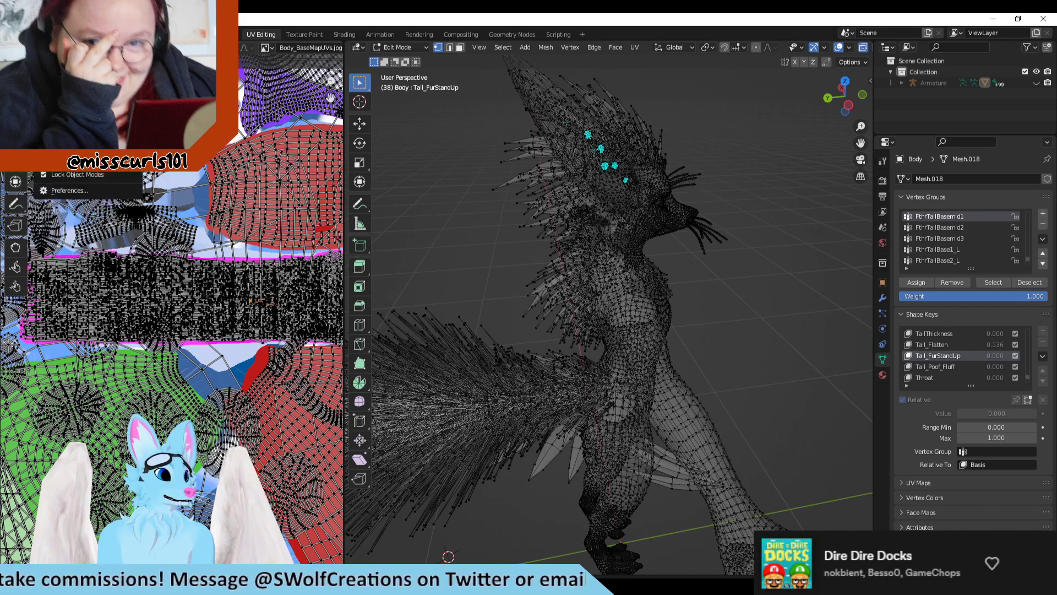
{"action": "left_click", "coordinate": [78, 190]}
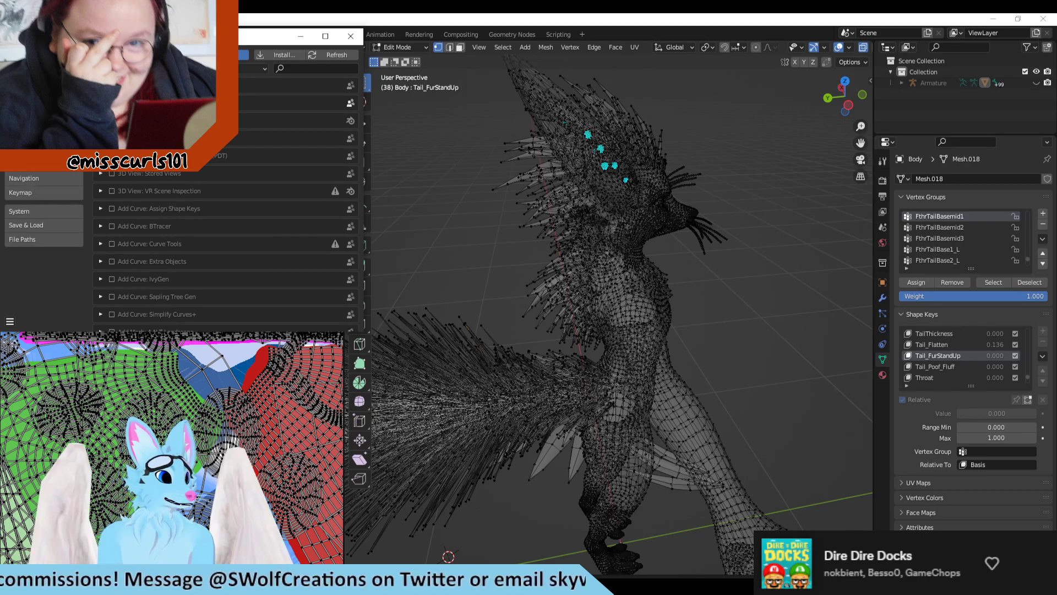
{"action": "left_click", "coordinate": [33, 176]}
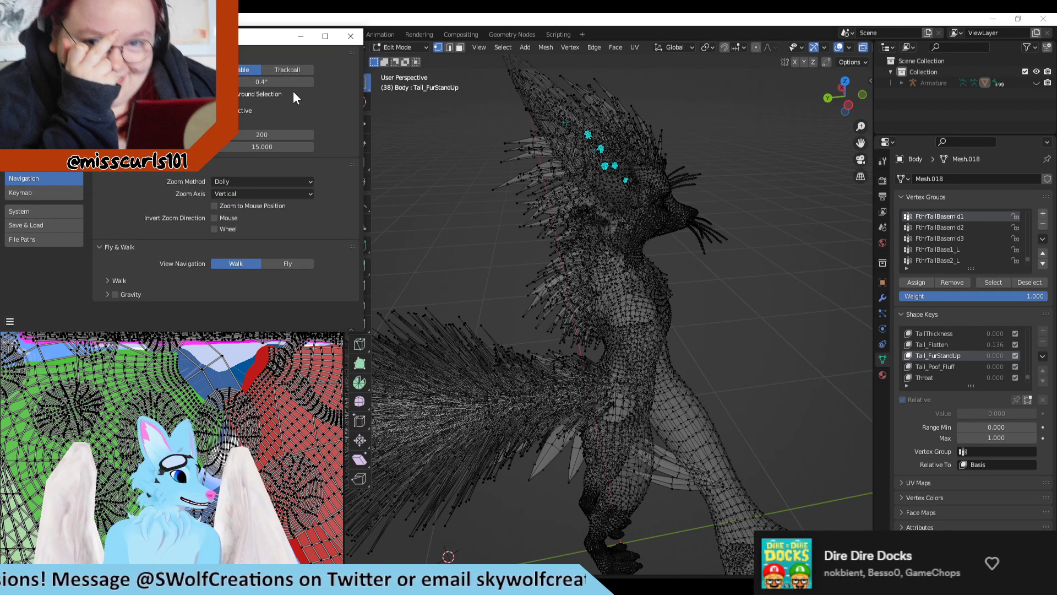
Step: Test orbiting around the avatar's tail with the existing navigation settings, and close Preferences
{"action": "mouse_move", "coordinate": [561, 216]}
{"action": "middle_mouse_down"}
{"action": "mouse_move", "coordinate": [606, 237]}
{"action": "mouse_move", "coordinate": [574, 226]}
{"action": "mouse_move", "coordinate": [566, 208]}
{"action": "middle_mouse_up"}
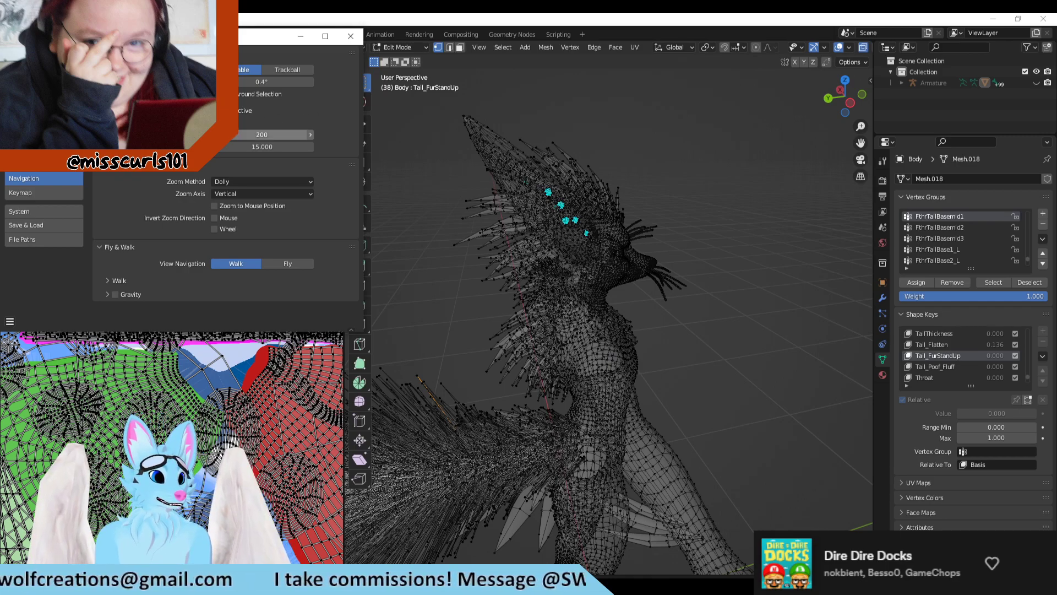
{"action": "middle_click_drag", "start_coordinate": [446, 190], "coordinate": [434, 227]}
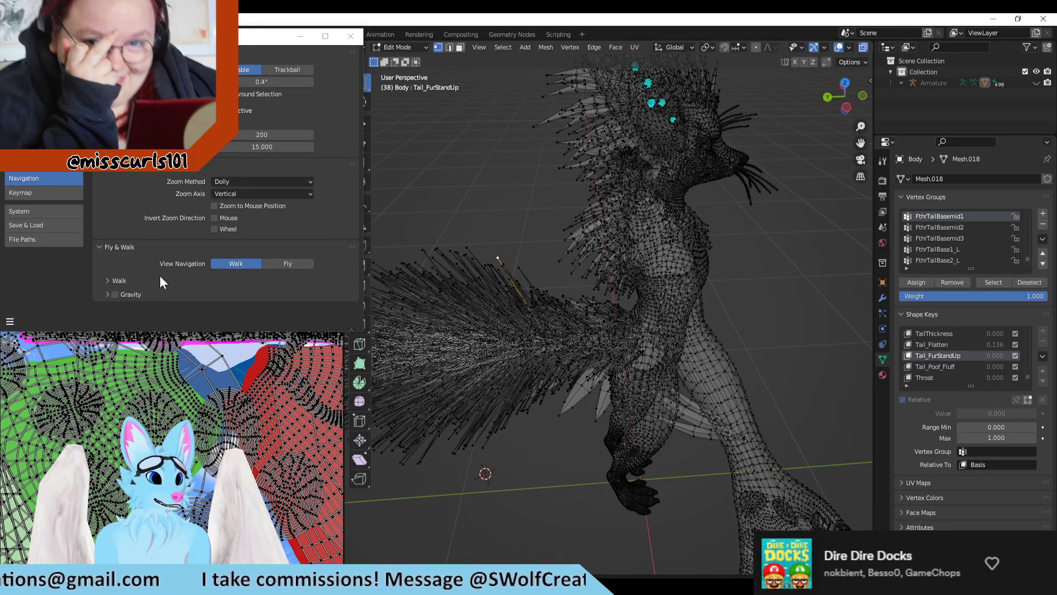
{"action": "right_click", "coordinate": [450, 197]}
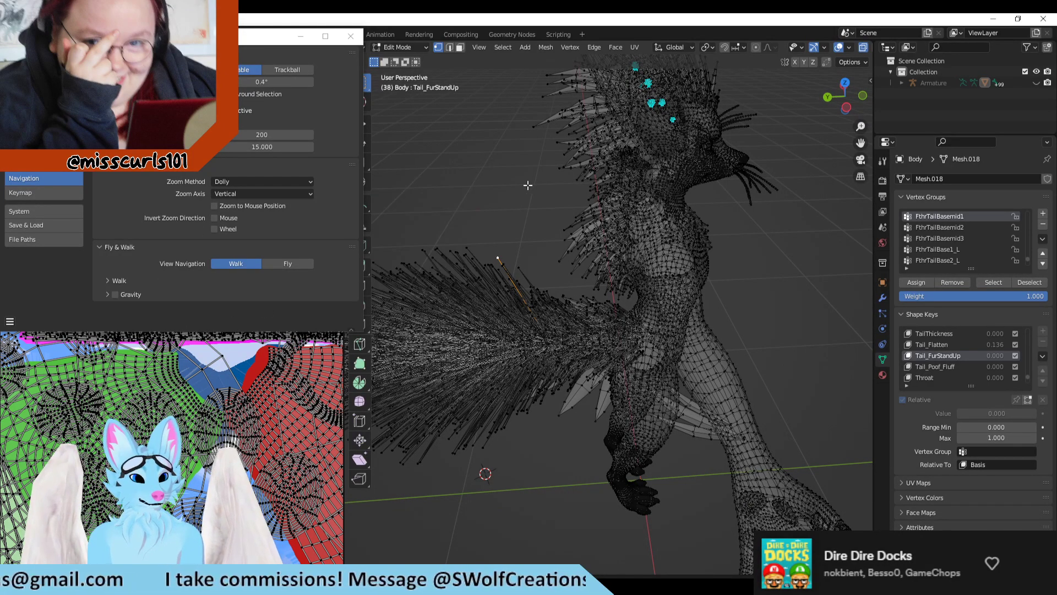
{"action": "middle_click_drag", "start_coordinate": [529, 185], "coordinate": [503, 179]}
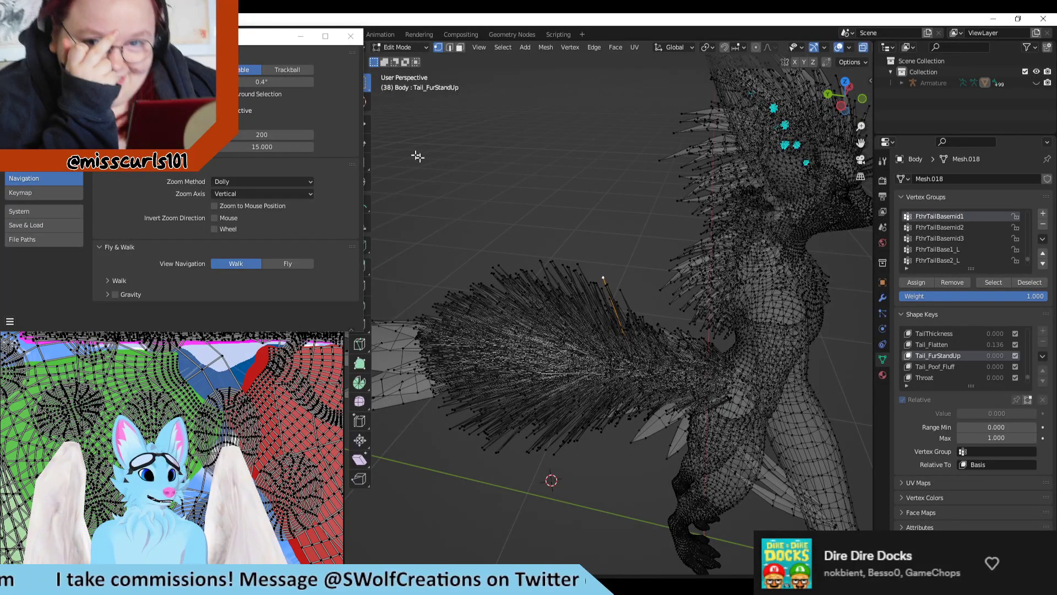
{"action": "middle_click_drag", "start_coordinate": [507, 197], "coordinate": [640, 196]}
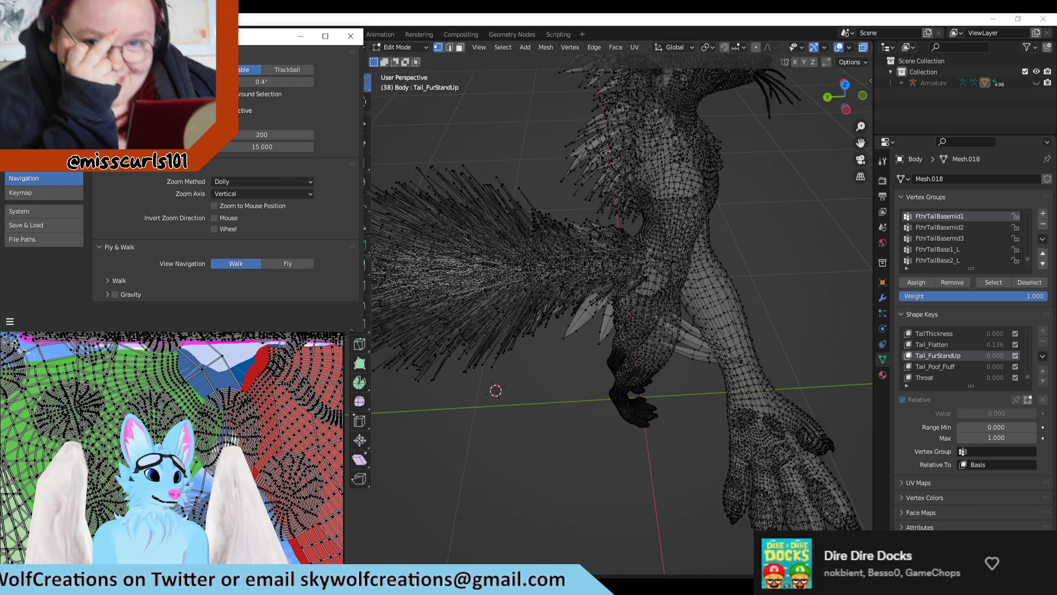
{"action": "middle_click_drag", "start_coordinate": [487, 190], "coordinate": [505, 168]}
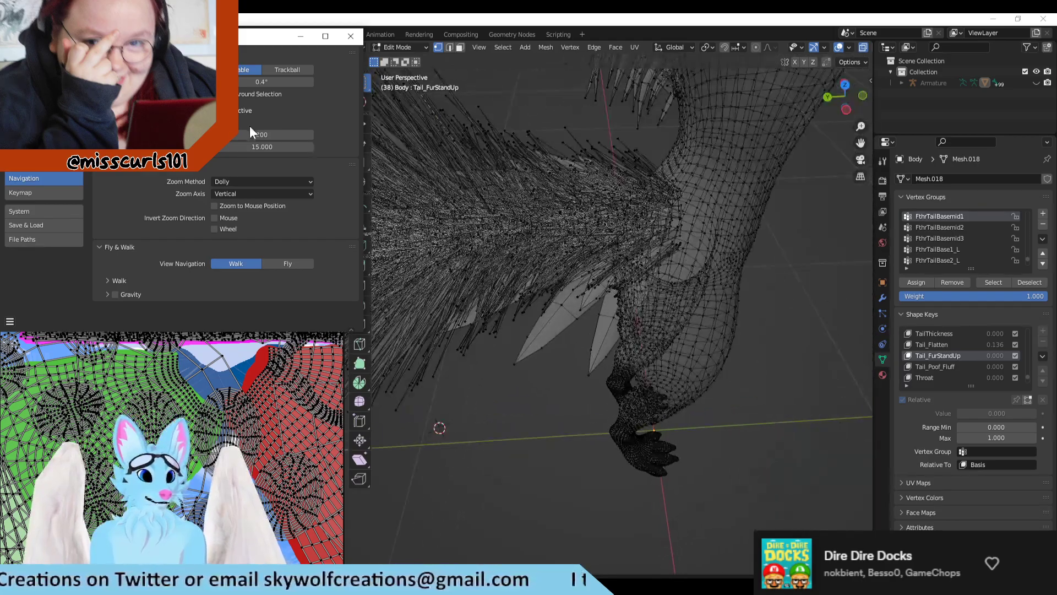
{"action": "middle_click_drag", "start_coordinate": [395, 197], "coordinate": [550, 330]}
{"action": "left_click", "coordinate": [355, 40]}
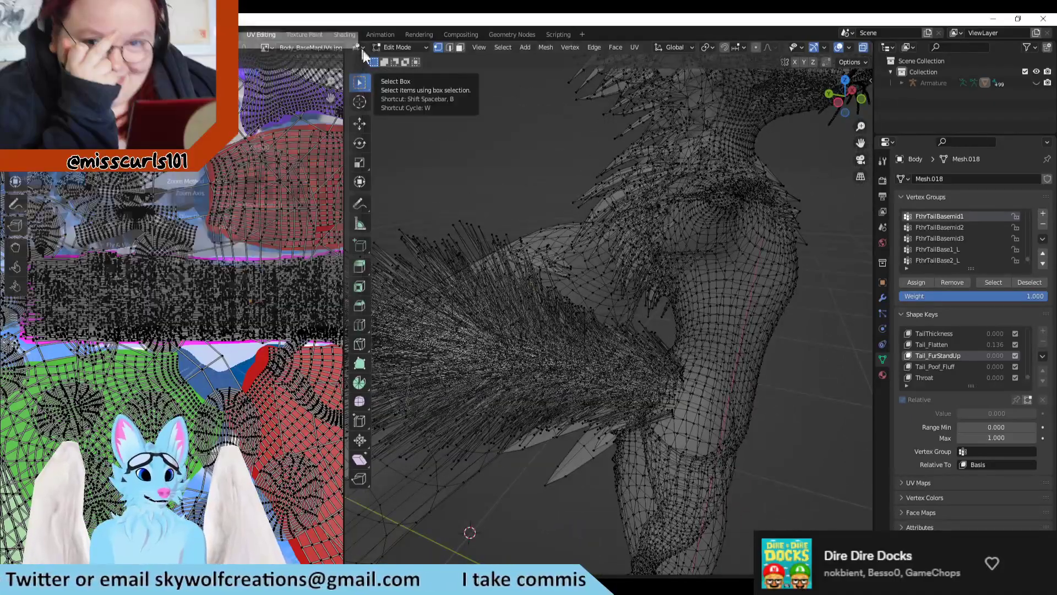
Step: Switch to the Blender window with the imported tail model and close it without saving changes
{"action": "middle_click_drag", "start_coordinate": [548, 198], "coordinate": [567, 440]}
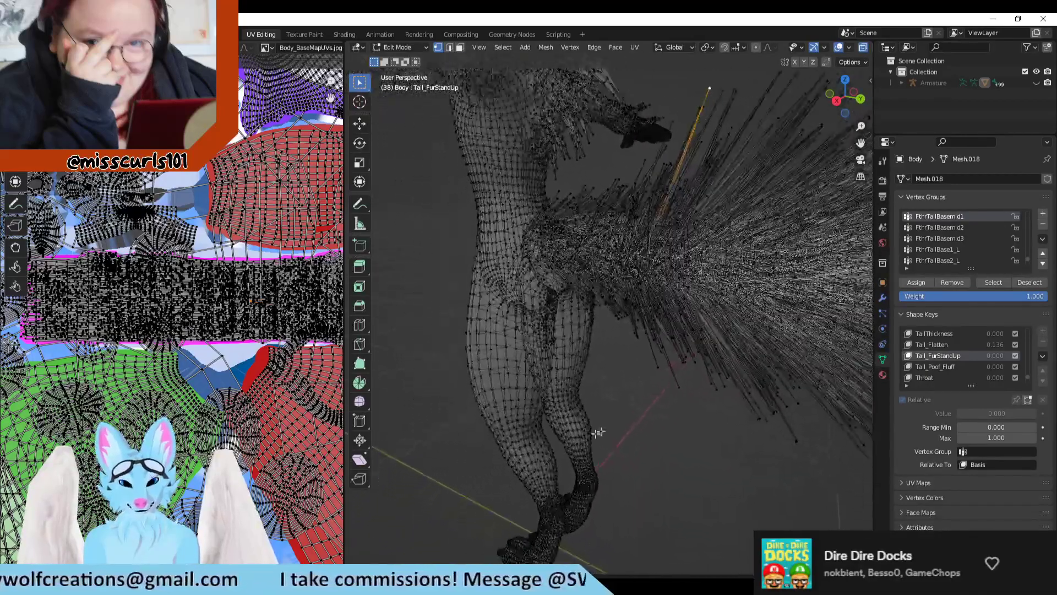
{"action": "mouse_move", "coordinate": [523, 584]}
{"action": "left_click", "coordinate": [549, 547]}
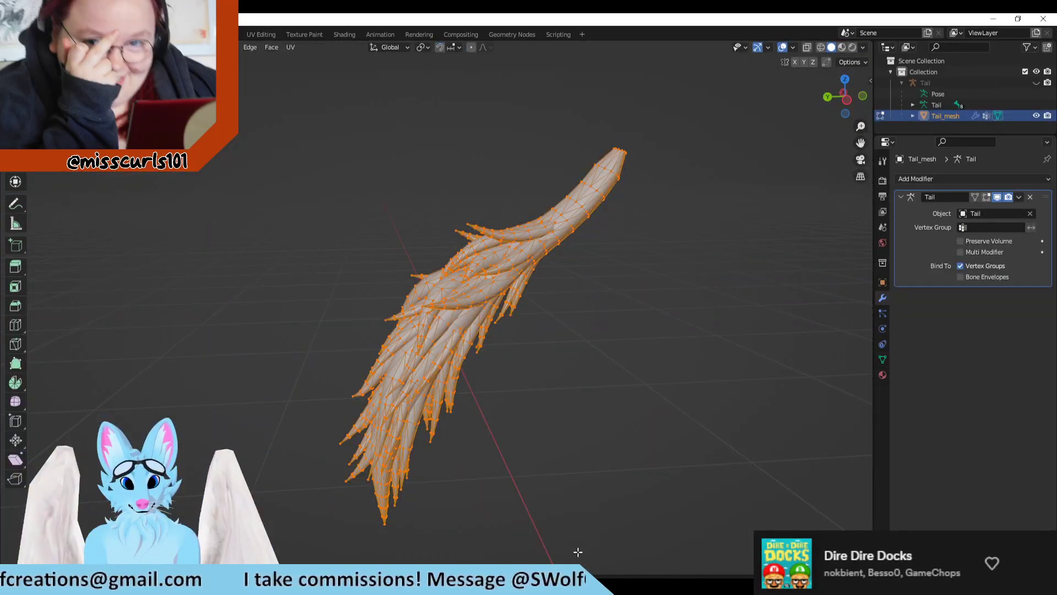
{"action": "left_click", "coordinate": [1043, 18]}
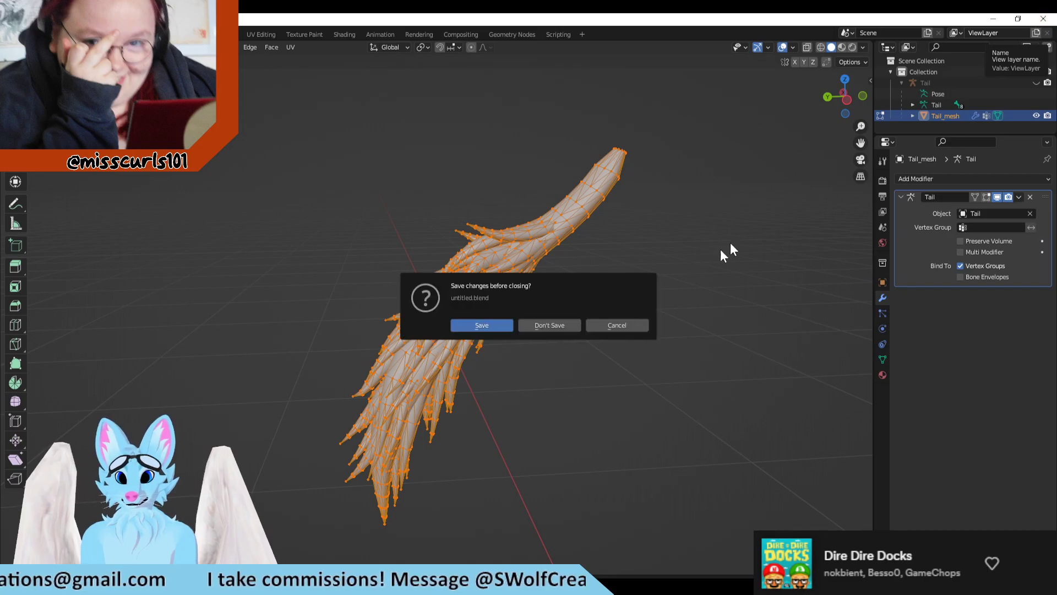
{"action": "left_click", "coordinate": [549, 325]}
Step: Examine the avatar's whole body mesh and the complete Body_BaseMapUVs layout
{"action": "scroll", "coordinate": [604, 396], "scroll_direction": "up", "scroll_amount": 4}
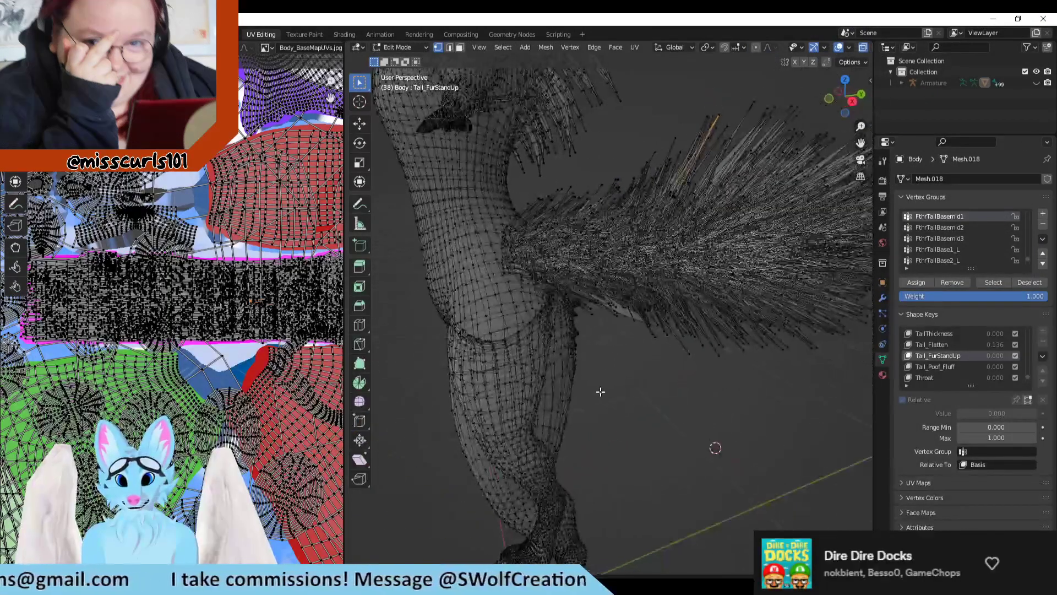
{"action": "middle_click_drag", "start_coordinate": [605, 395], "coordinate": [652, 432], "text": "shift"}
{"action": "scroll", "coordinate": [652, 432], "scroll_direction": "down", "scroll_amount": 1}
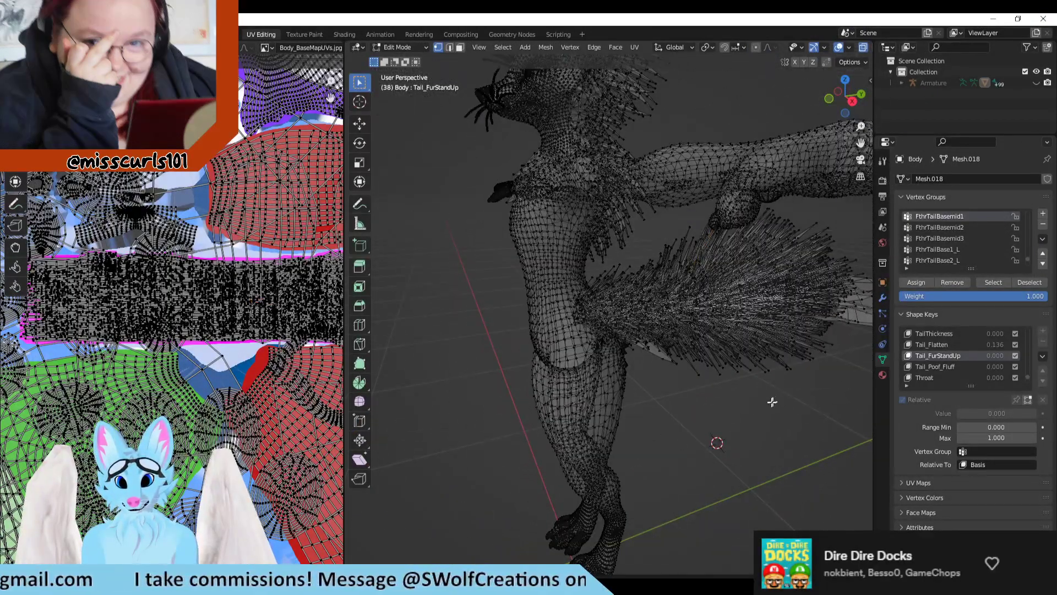
{"action": "middle_click_drag", "start_coordinate": [772, 402], "coordinate": [621, 407]}
{"action": "scroll", "coordinate": [797, 406], "scroll_direction": "down", "scroll_amount": 3}
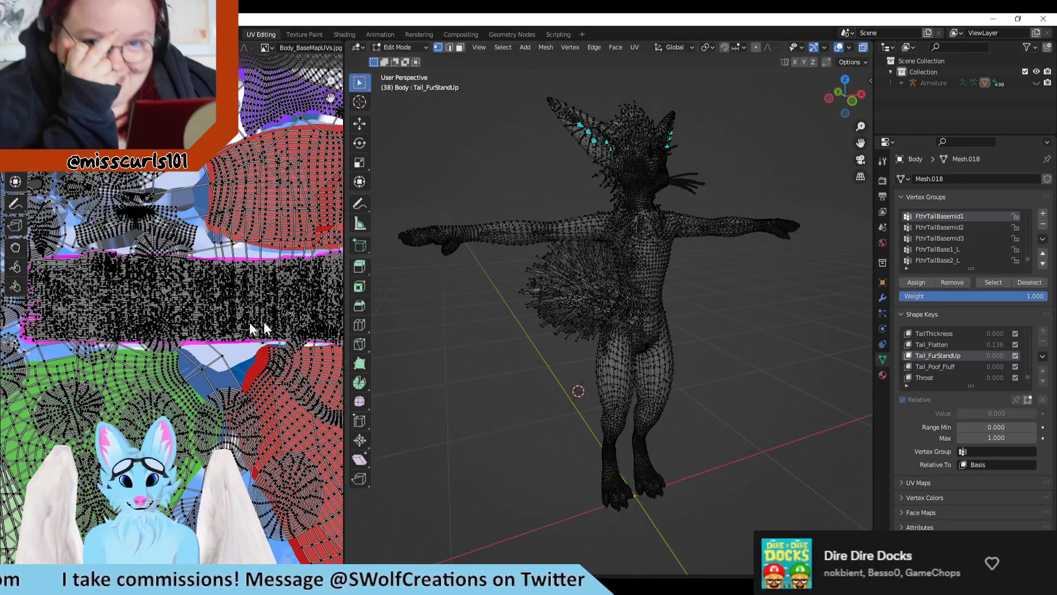
{"action": "scroll", "coordinate": [162, 337], "scroll_direction": "down", "scroll_amount": 3}
{"action": "scroll", "coordinate": [162, 337], "scroll_direction": "down", "scroll_amount": 1}
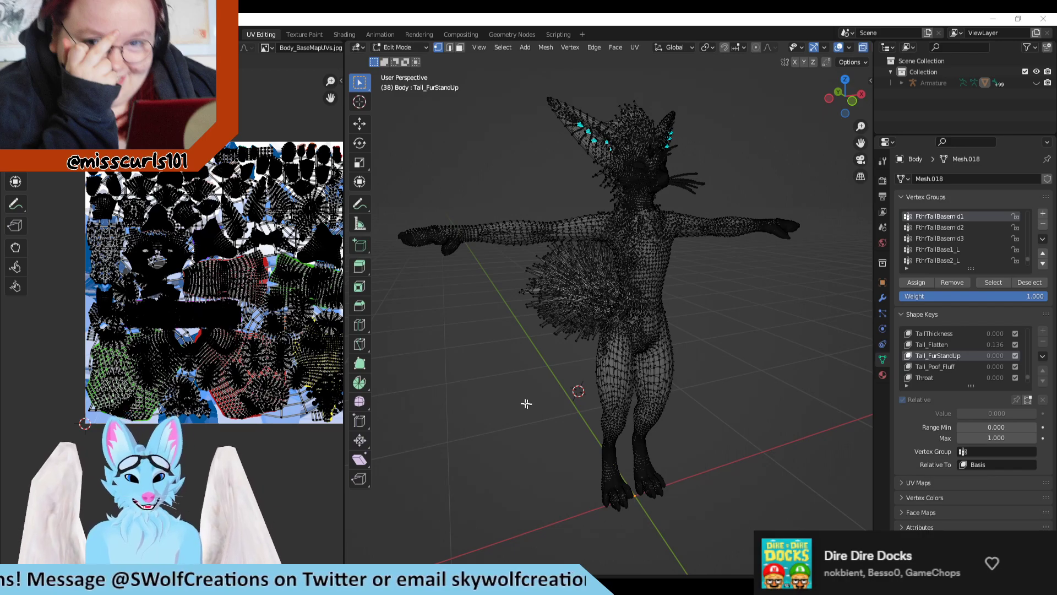
Step: Examine the avatar's dense tail fur and its connection to the lower back from several side angles
{"action": "scroll", "coordinate": [504, 407], "scroll_direction": "up", "scroll_amount": 2}
{"action": "middle_click_drag", "start_coordinate": [460, 403], "coordinate": [564, 423]}
{"action": "scroll", "coordinate": [200, 332], "scroll_direction": "down", "scroll_amount": 2}
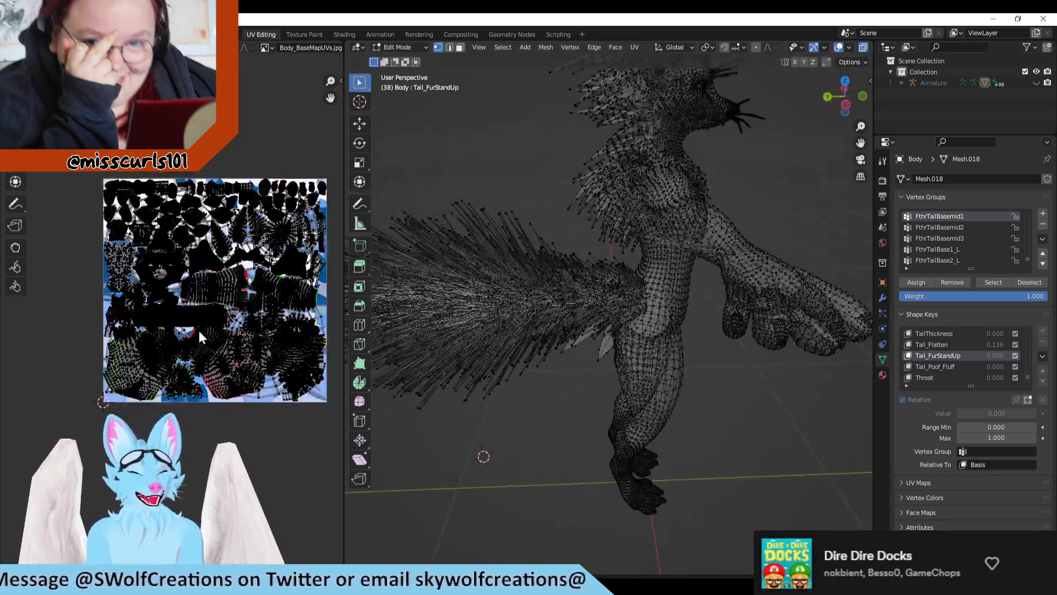
{"action": "scroll", "coordinate": [483, 394], "scroll_direction": "up", "scroll_amount": 1}
{"action": "middle_click_drag", "start_coordinate": [482, 394], "coordinate": [547, 447]}
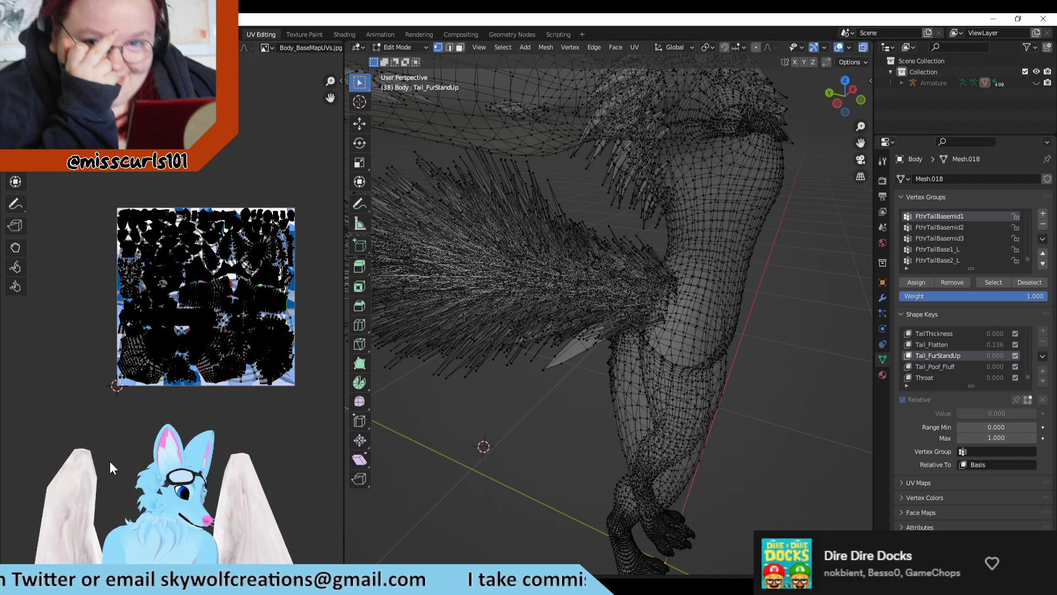
{"action": "middle_click_drag", "start_coordinate": [493, 476], "coordinate": [550, 447]}
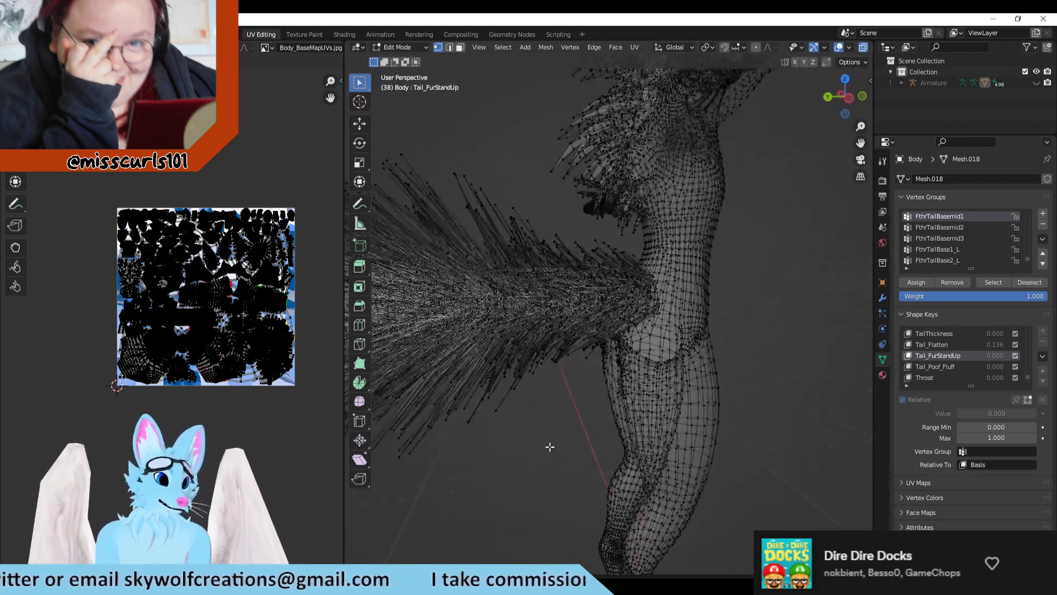
{"action": "scroll", "coordinate": [537, 427], "scroll_direction": "down", "scroll_amount": 2}
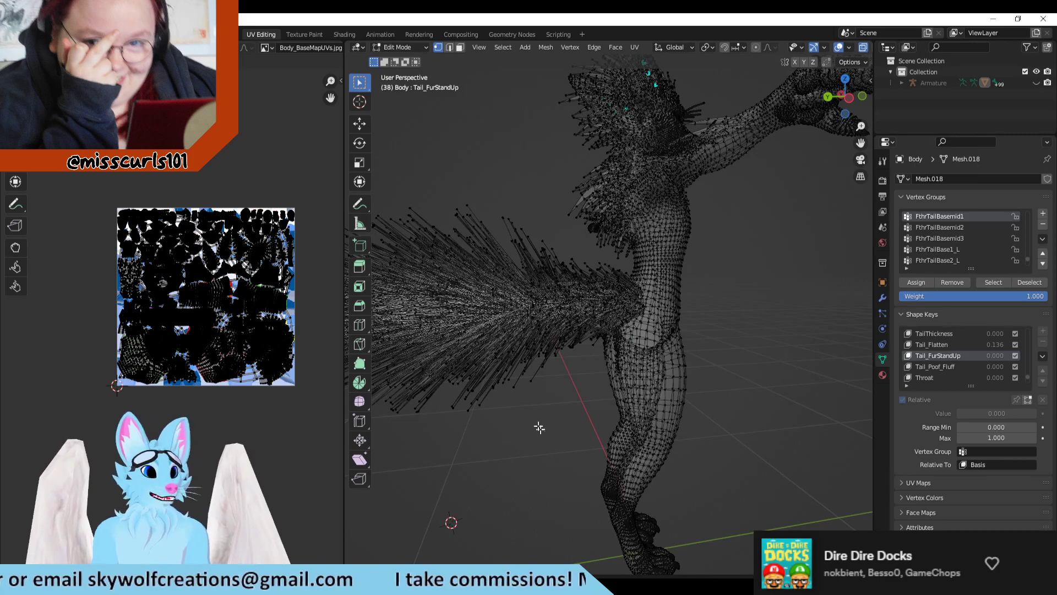
{"action": "middle_click_drag", "start_coordinate": [757, 334], "coordinate": [747, 340]}
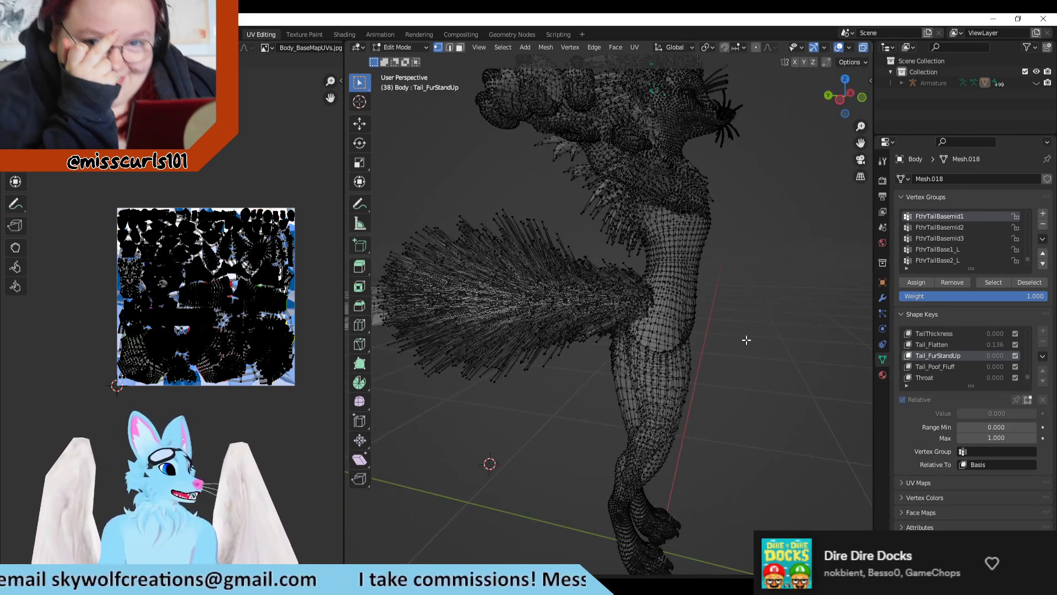